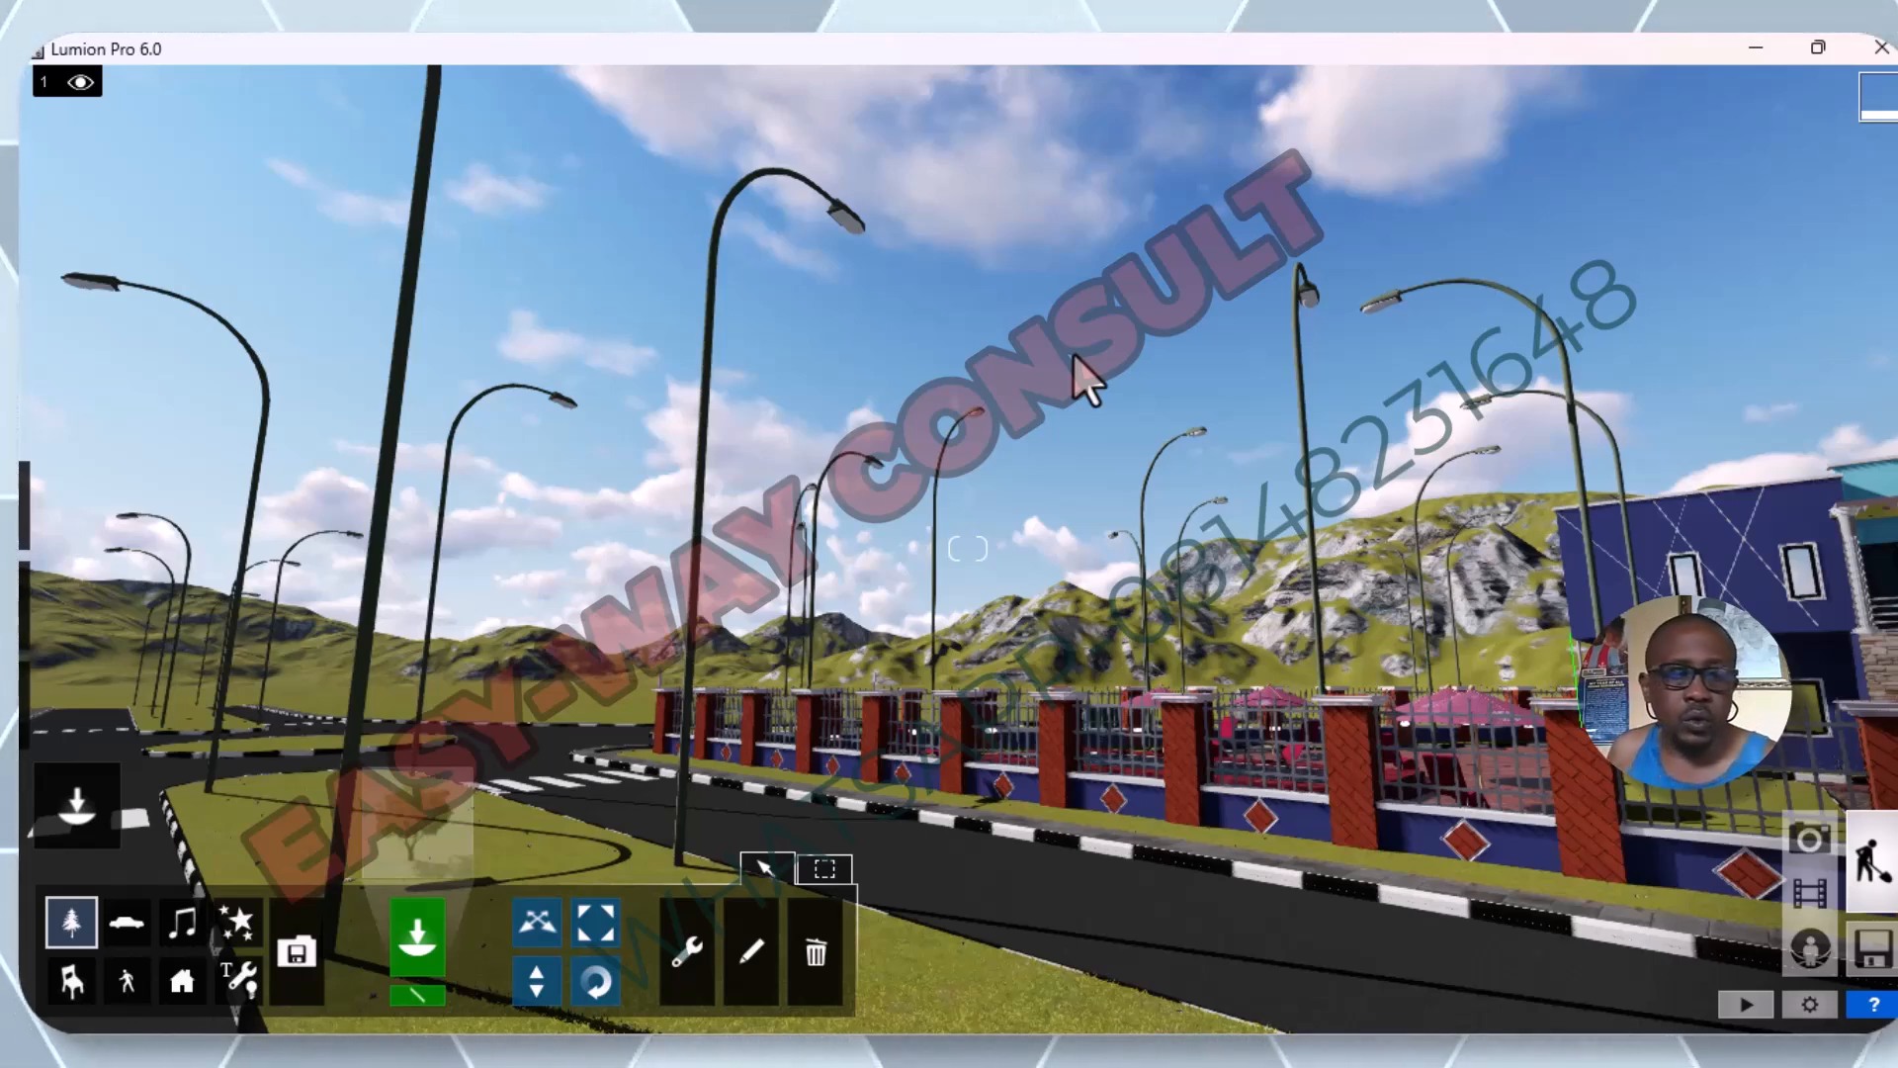
Examine the street lights, roads and fenced compound from street level across the estate scene.
scroll(890, 396, down, 1)
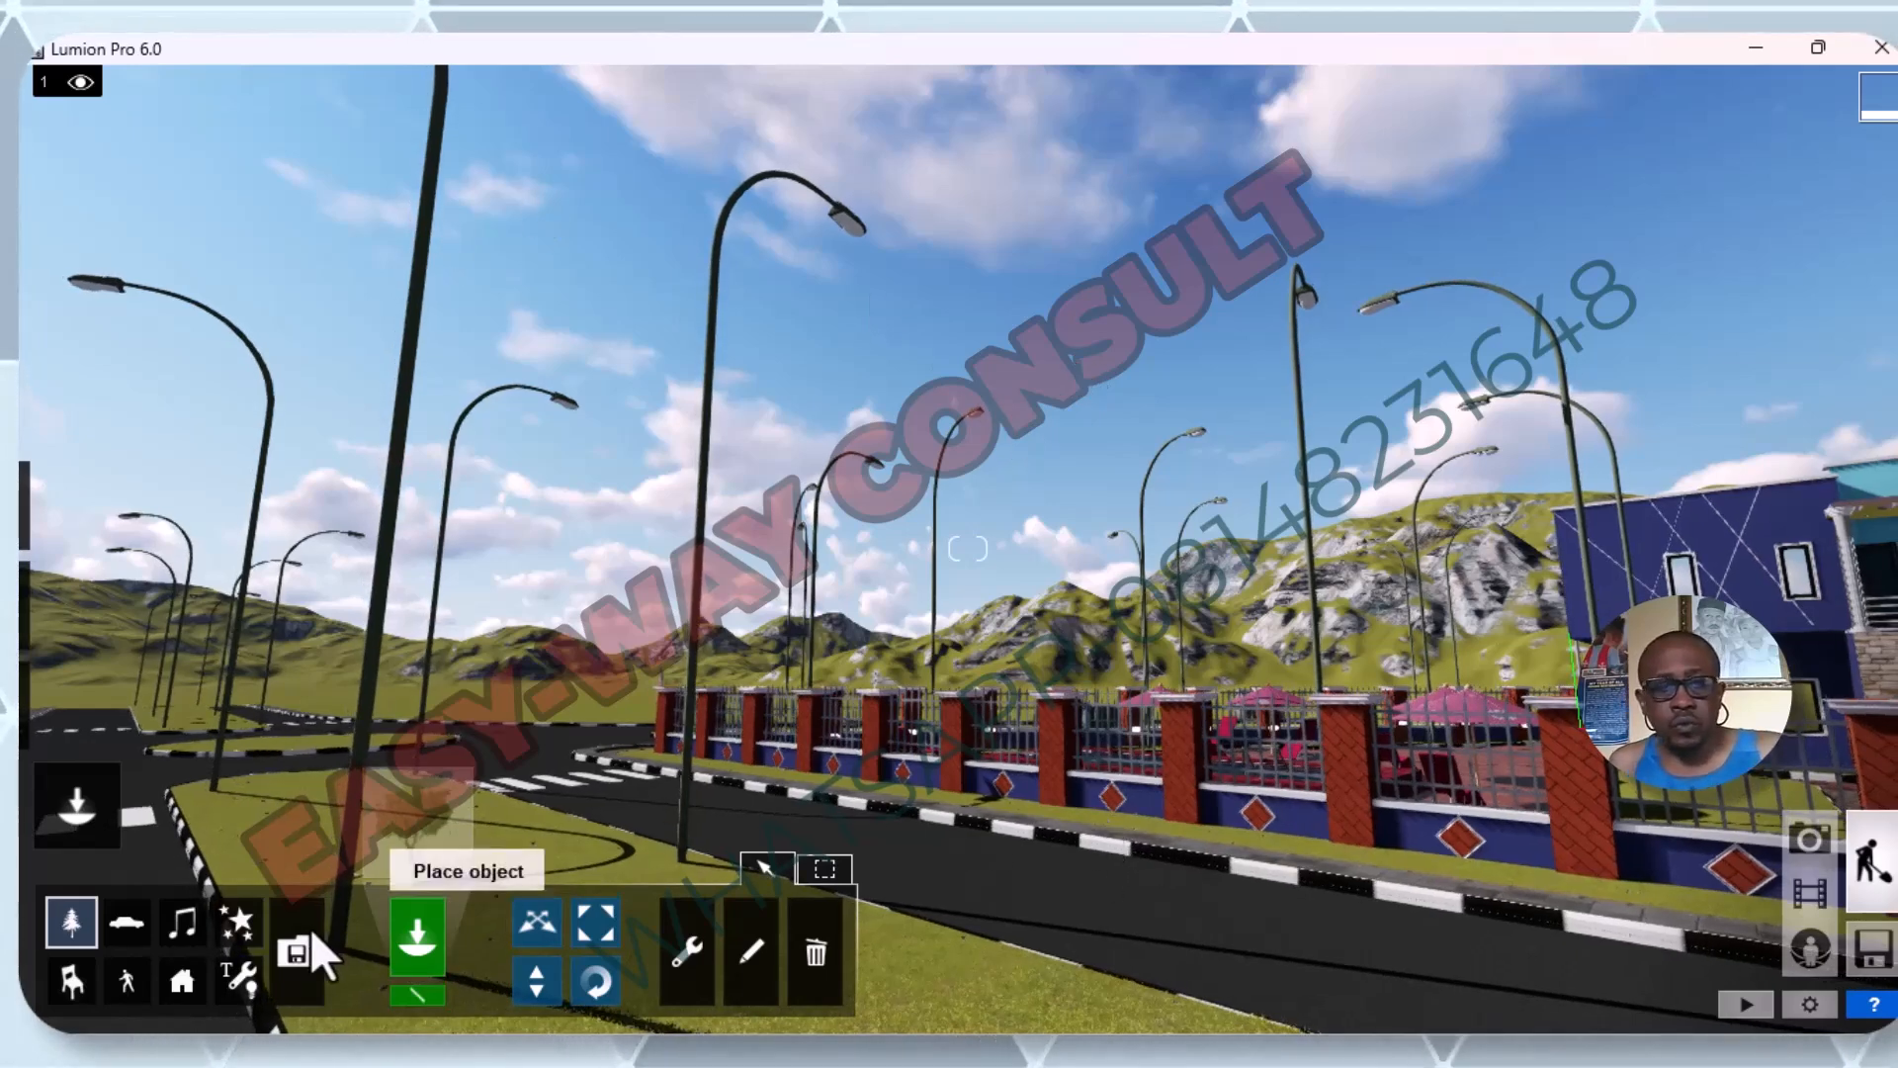
mouse_move(22, 672)
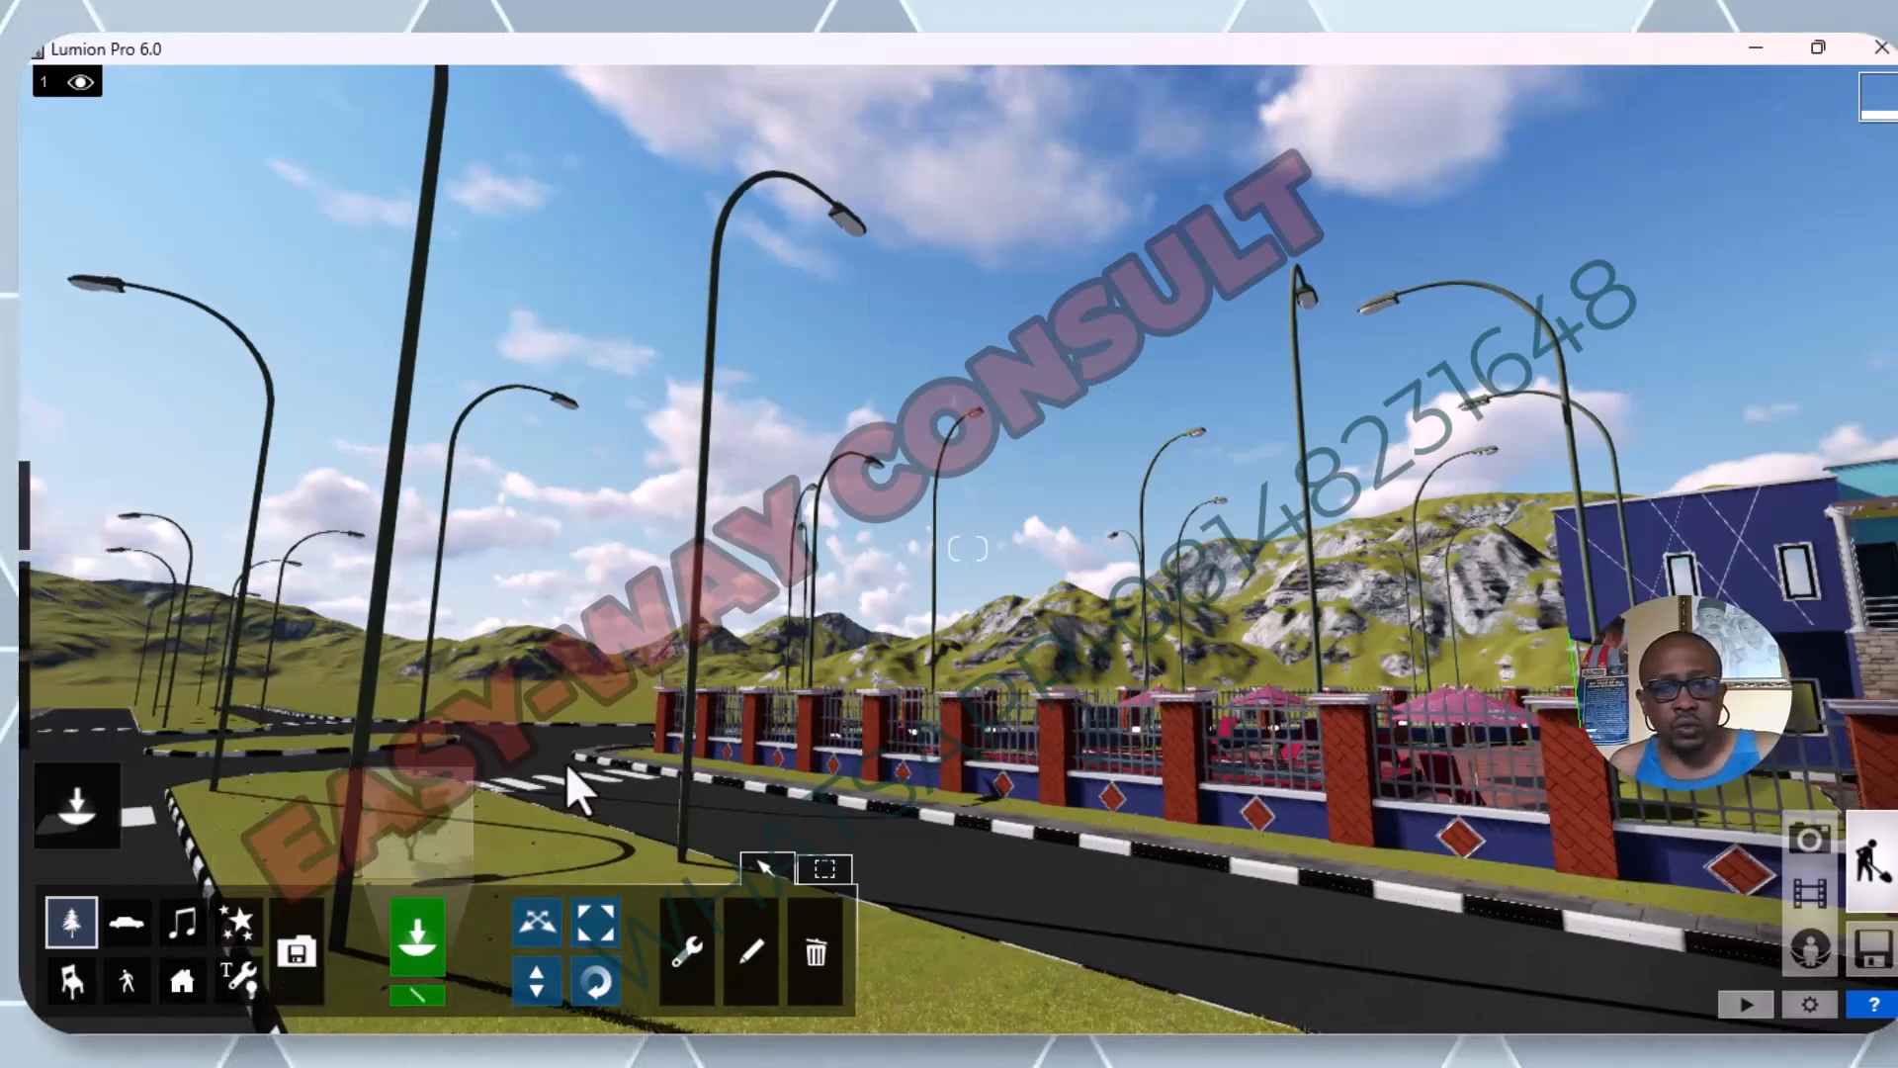
scroll(565, 762, down, 2)
scroll(569, 762, down, 7)
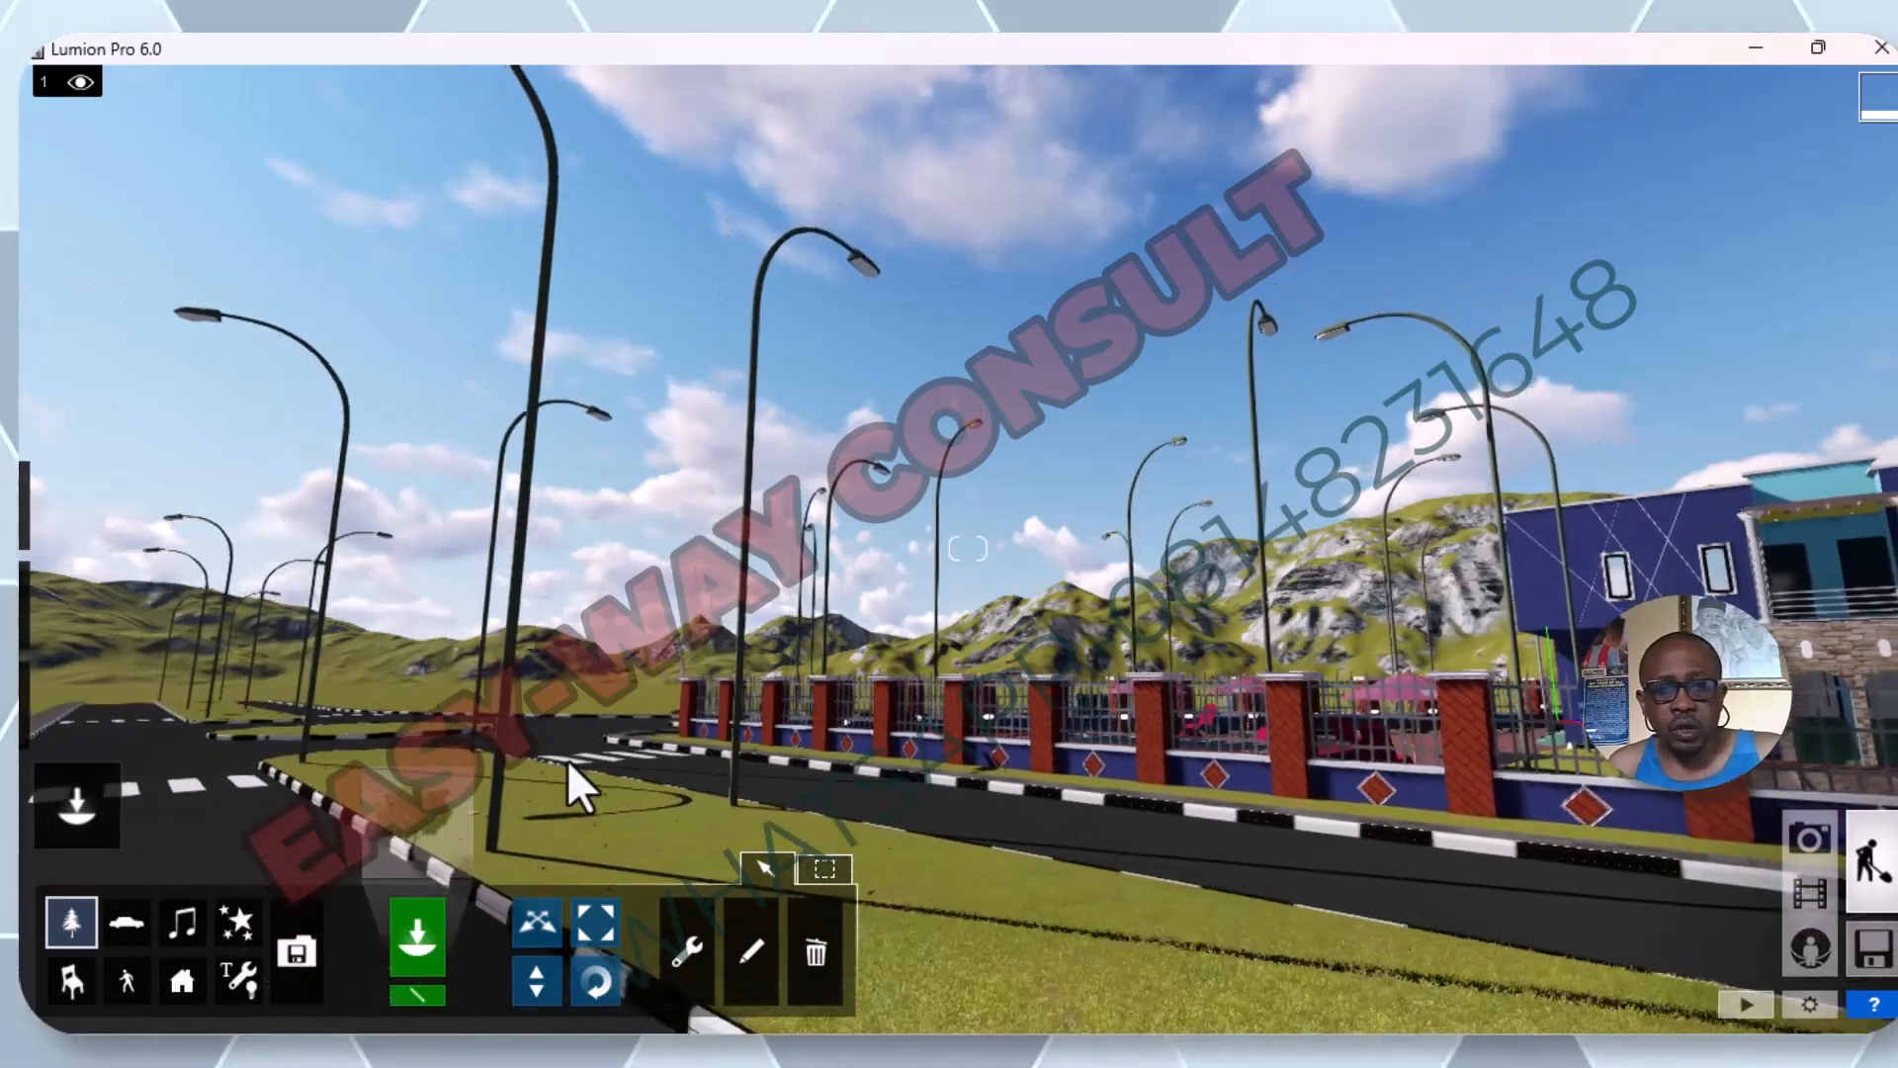
scroll(566, 759, down, 3)
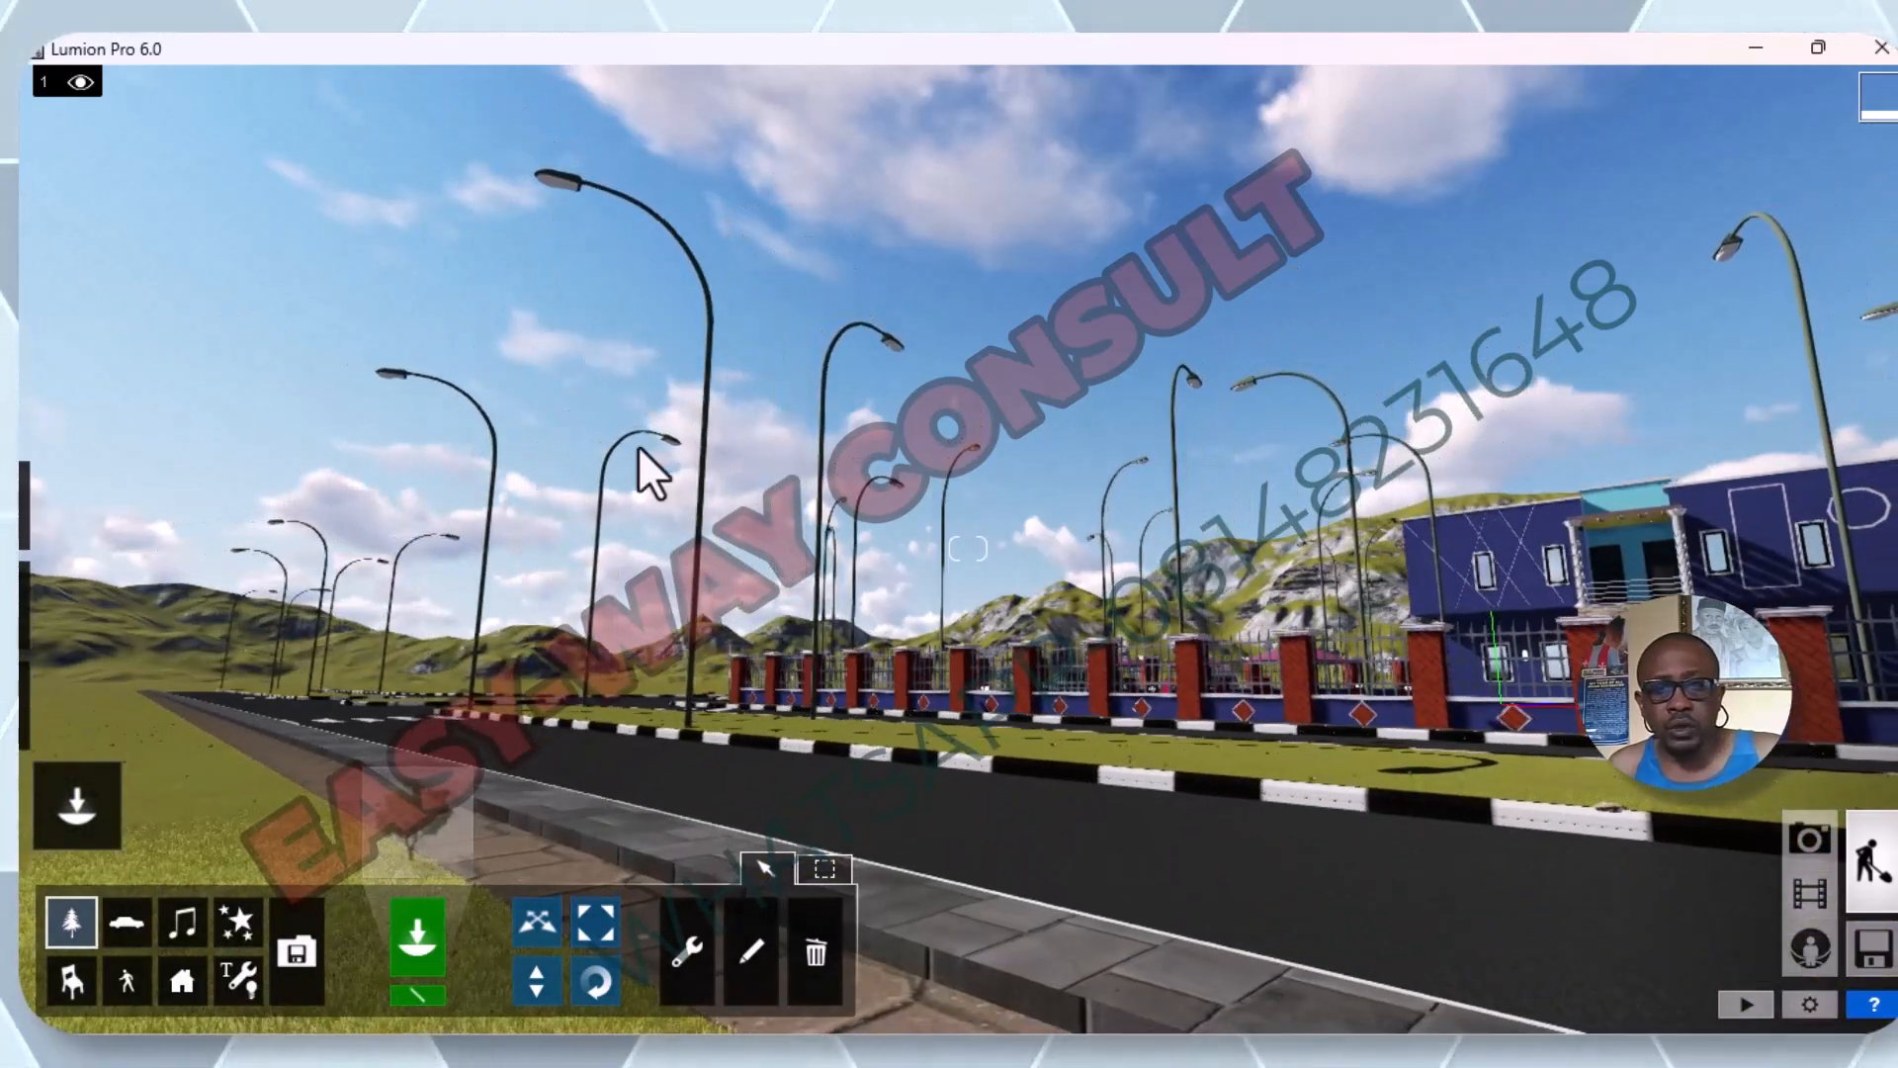
mouse_move(17, 900)
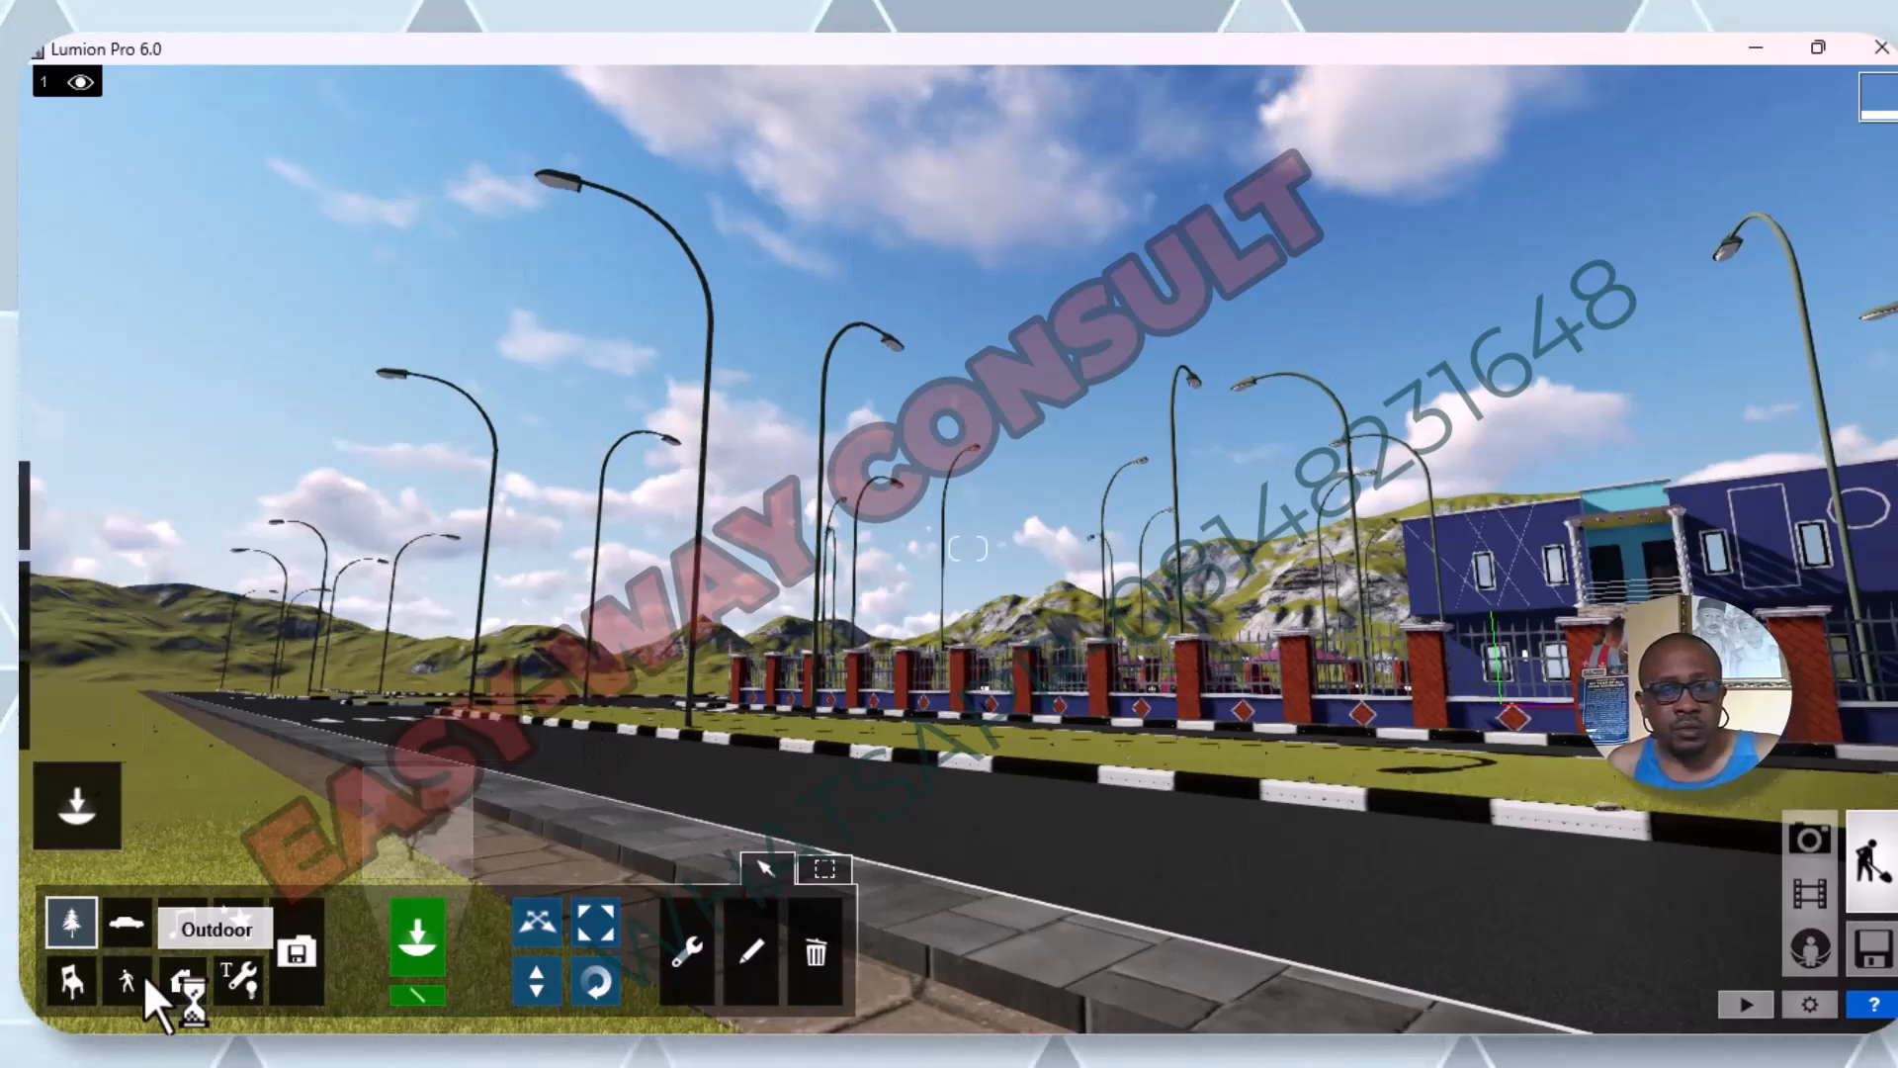
click(114, 997)
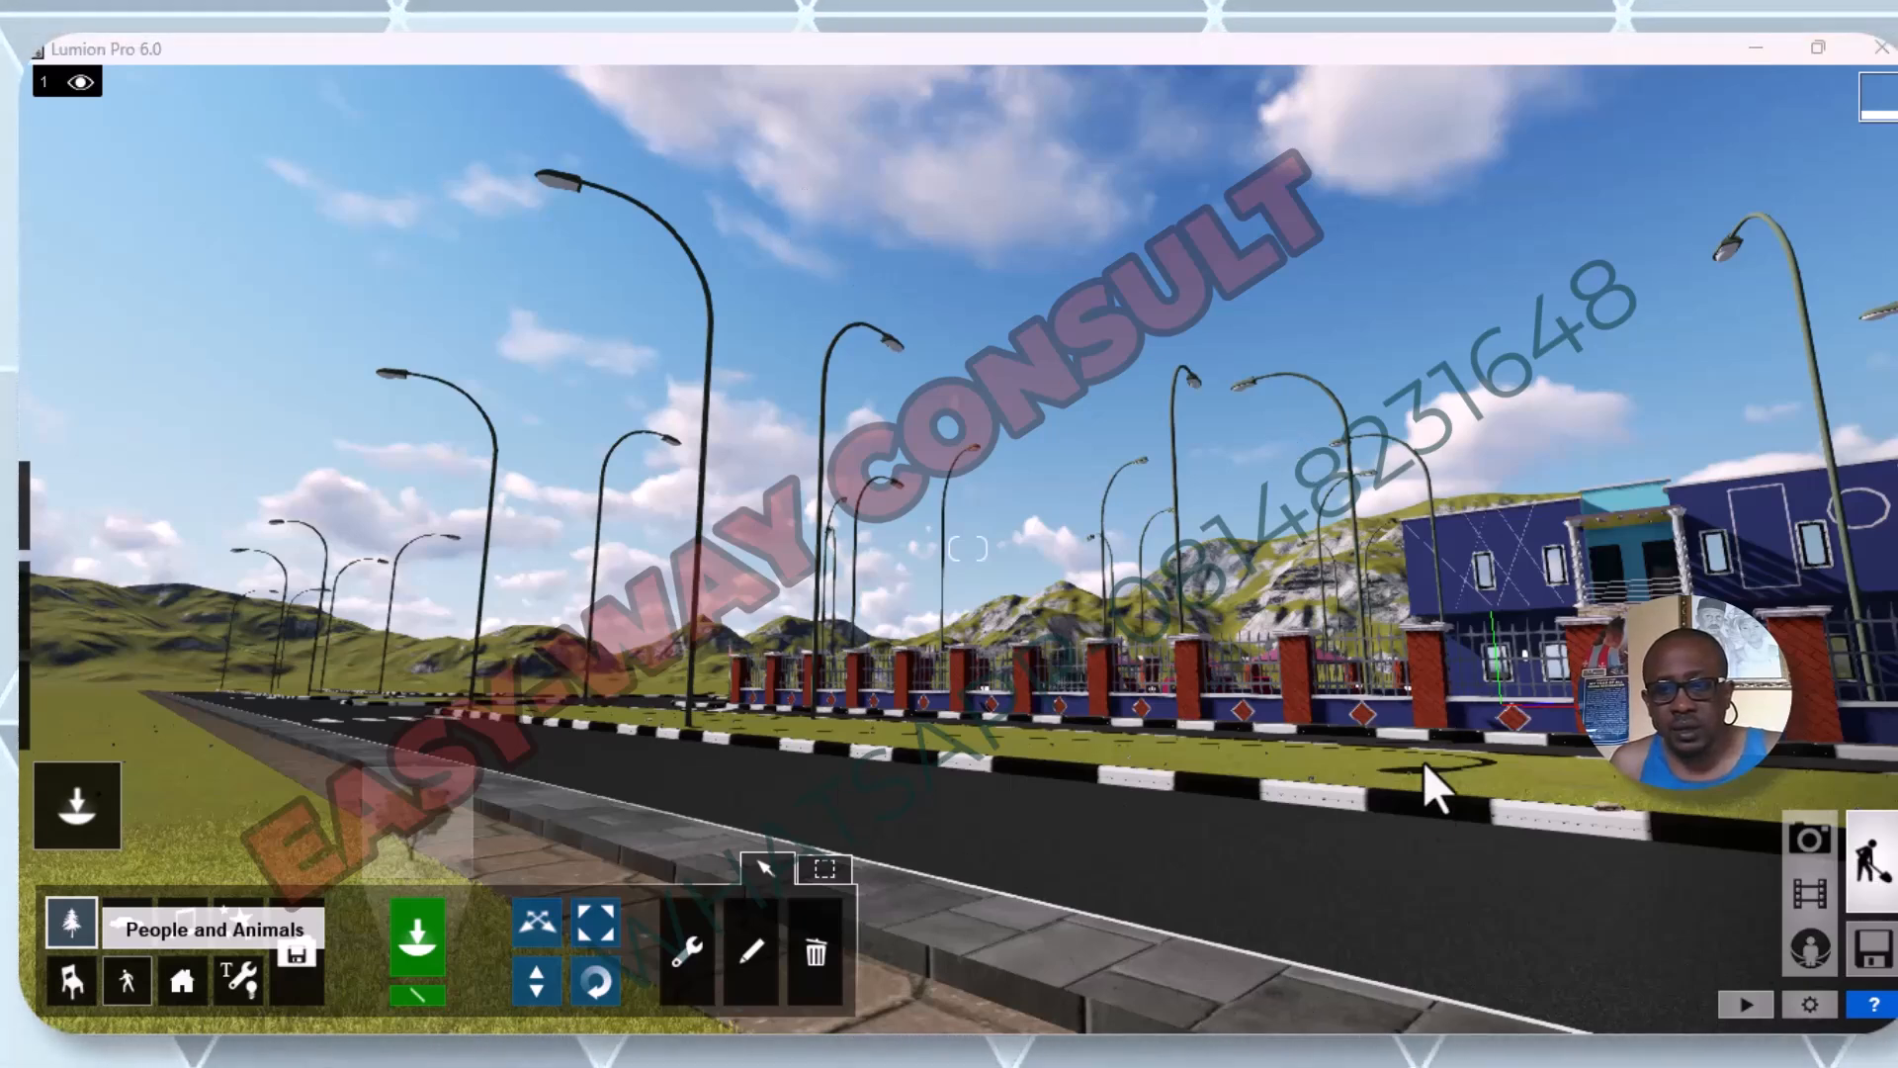
scroll(1422, 804, down, 1)
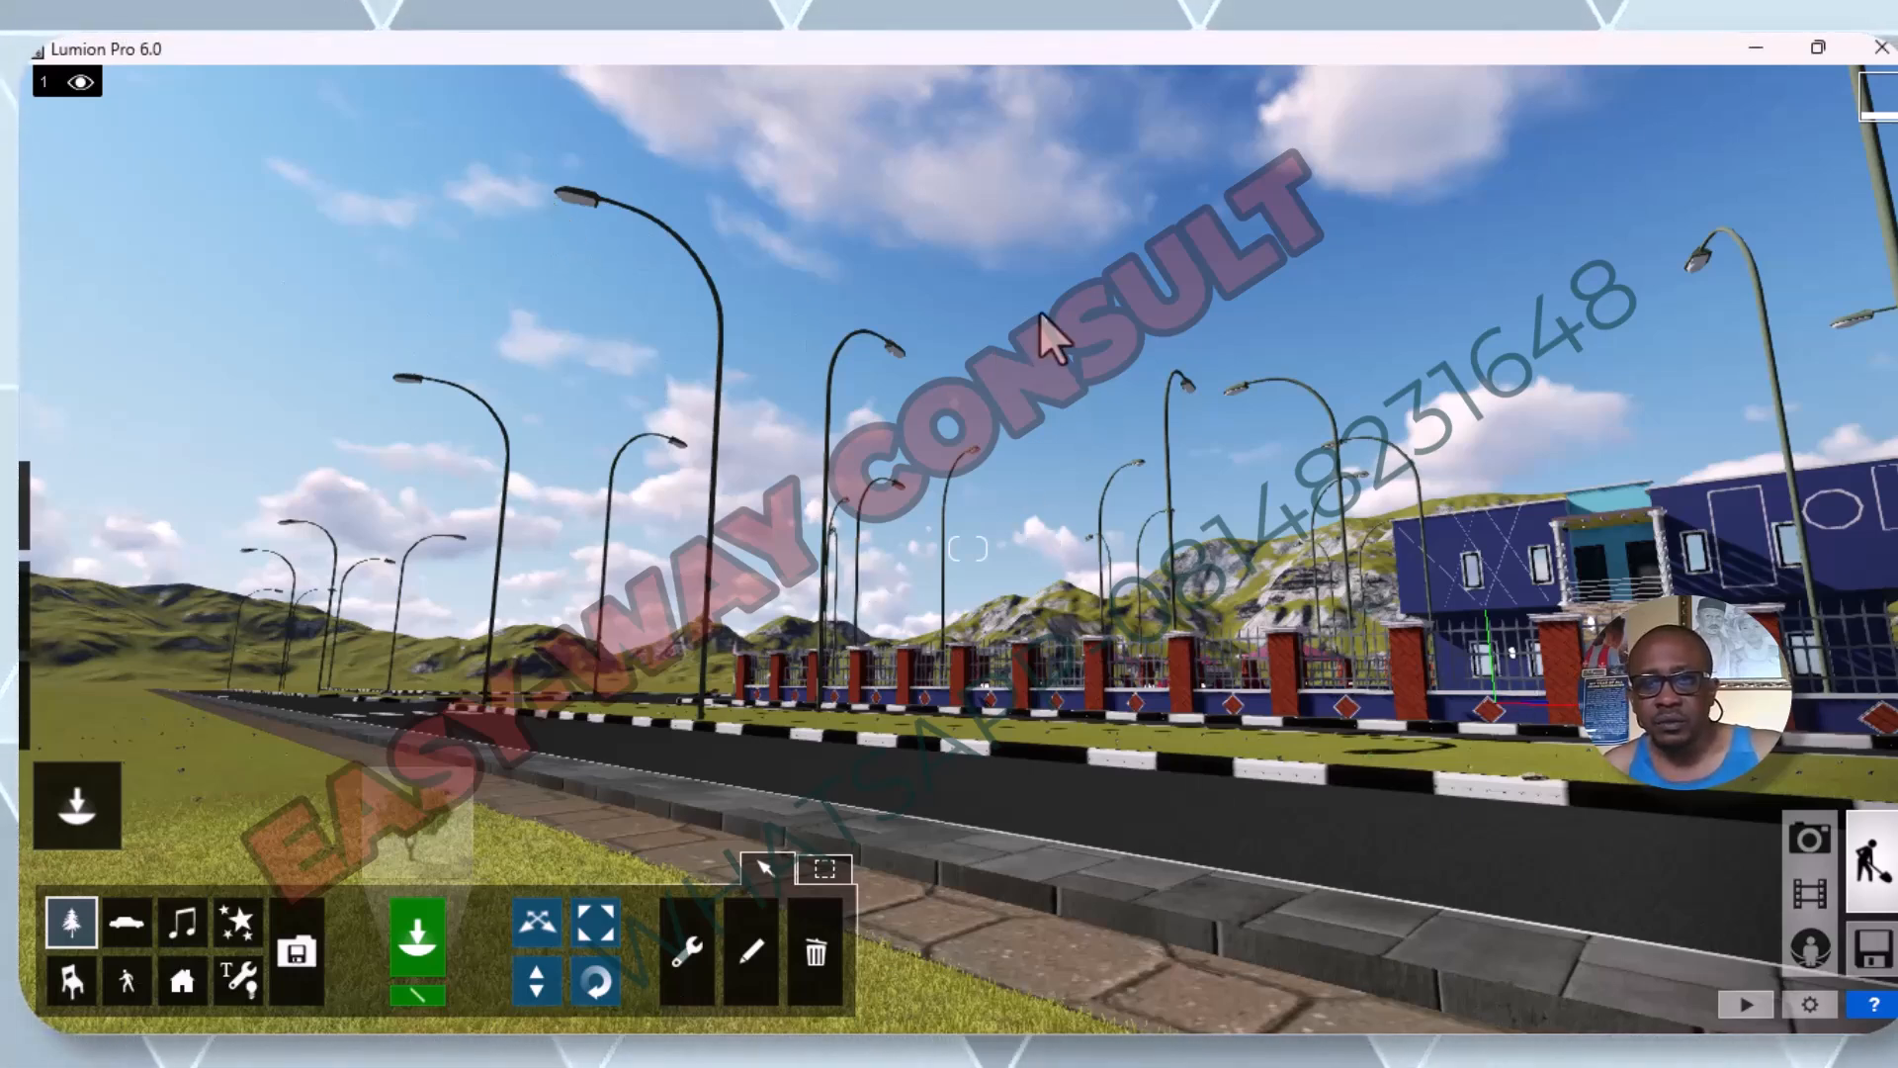
key(w)
key(w)
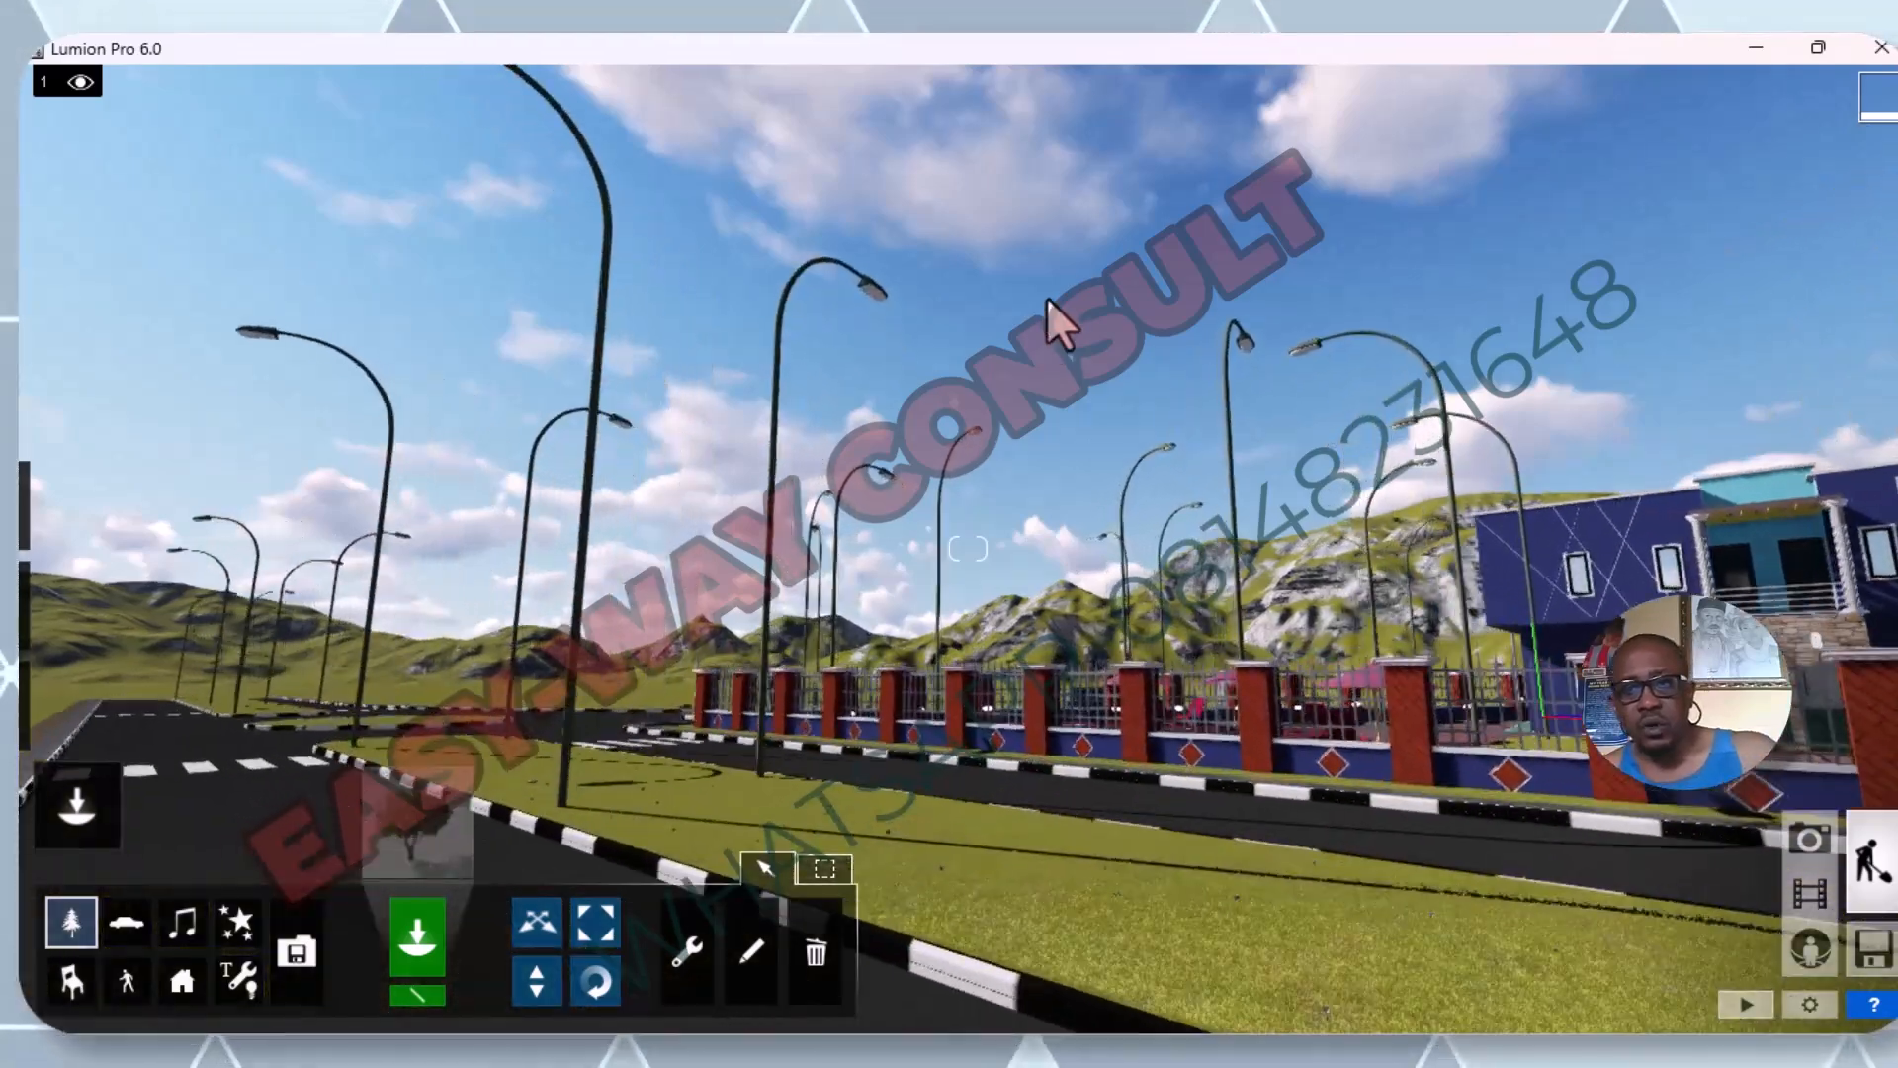
key(w)
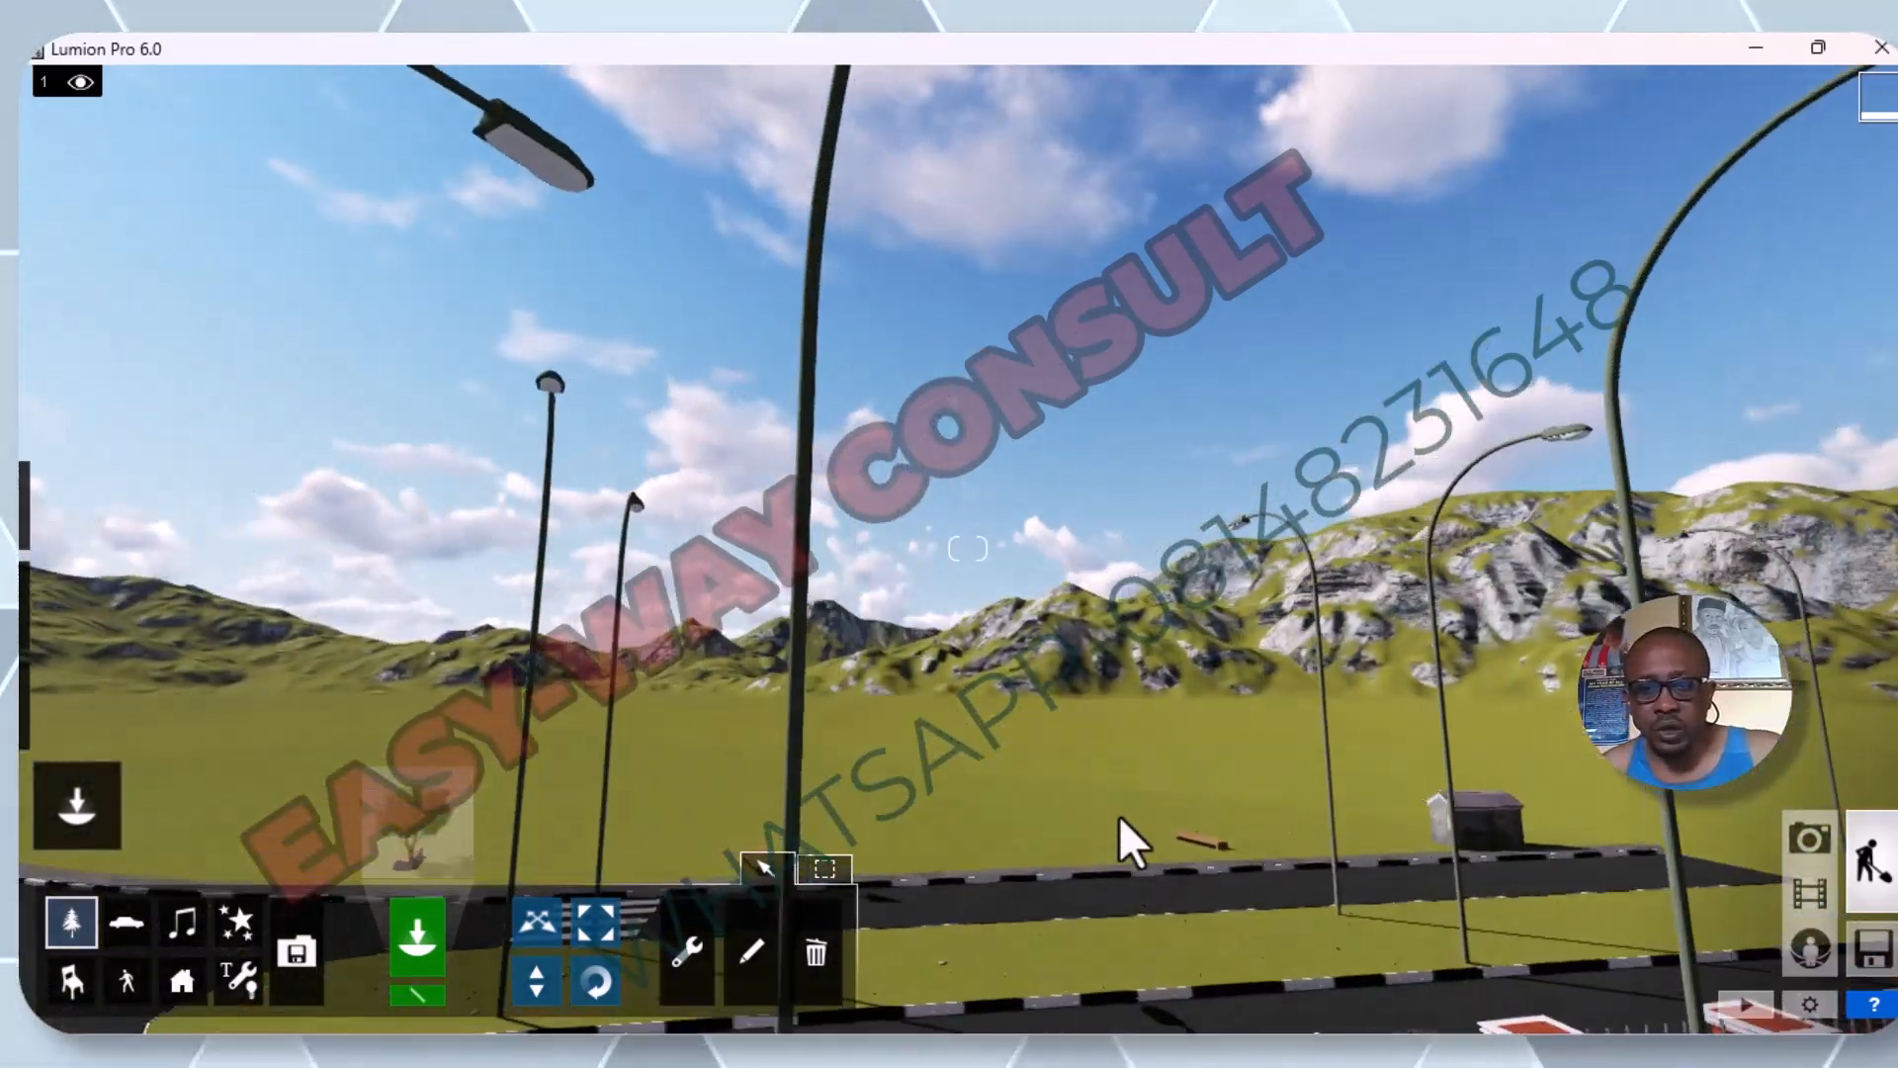
key(s)
key(w)
key(w)
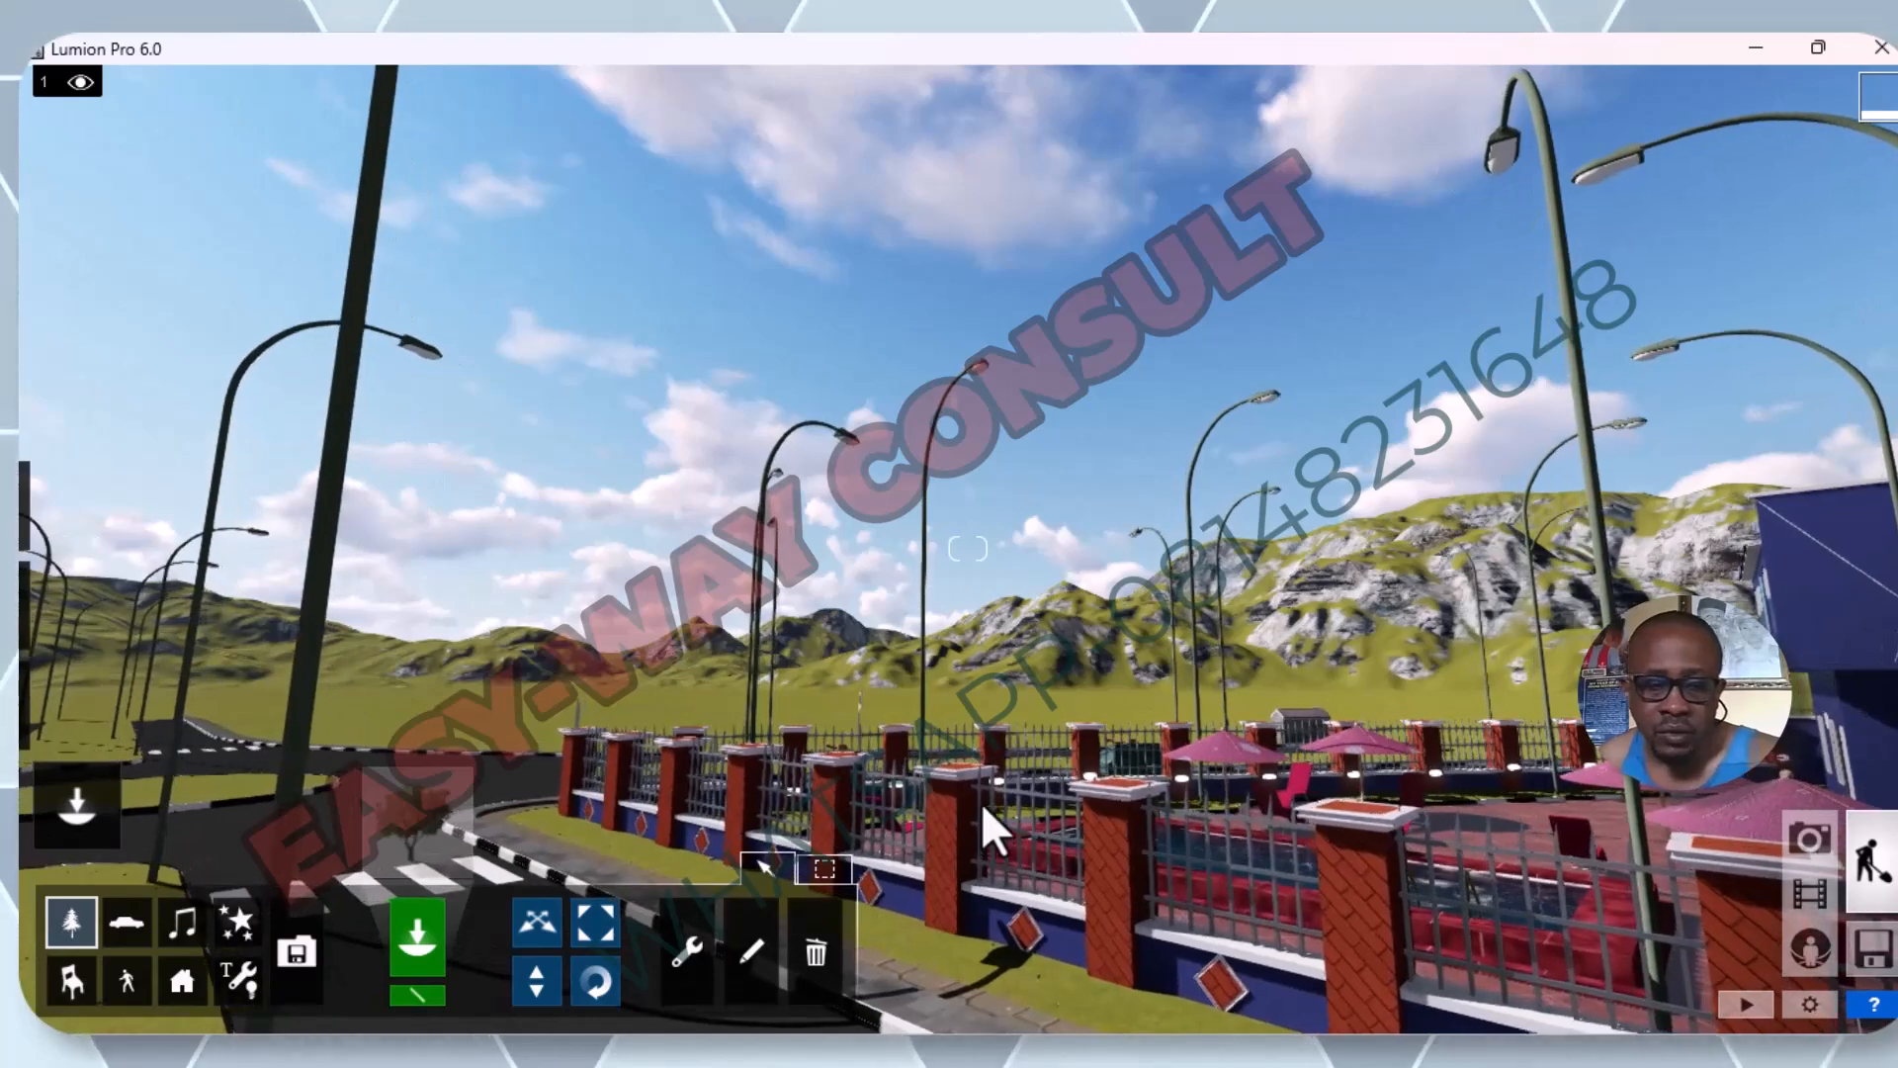
key(w)
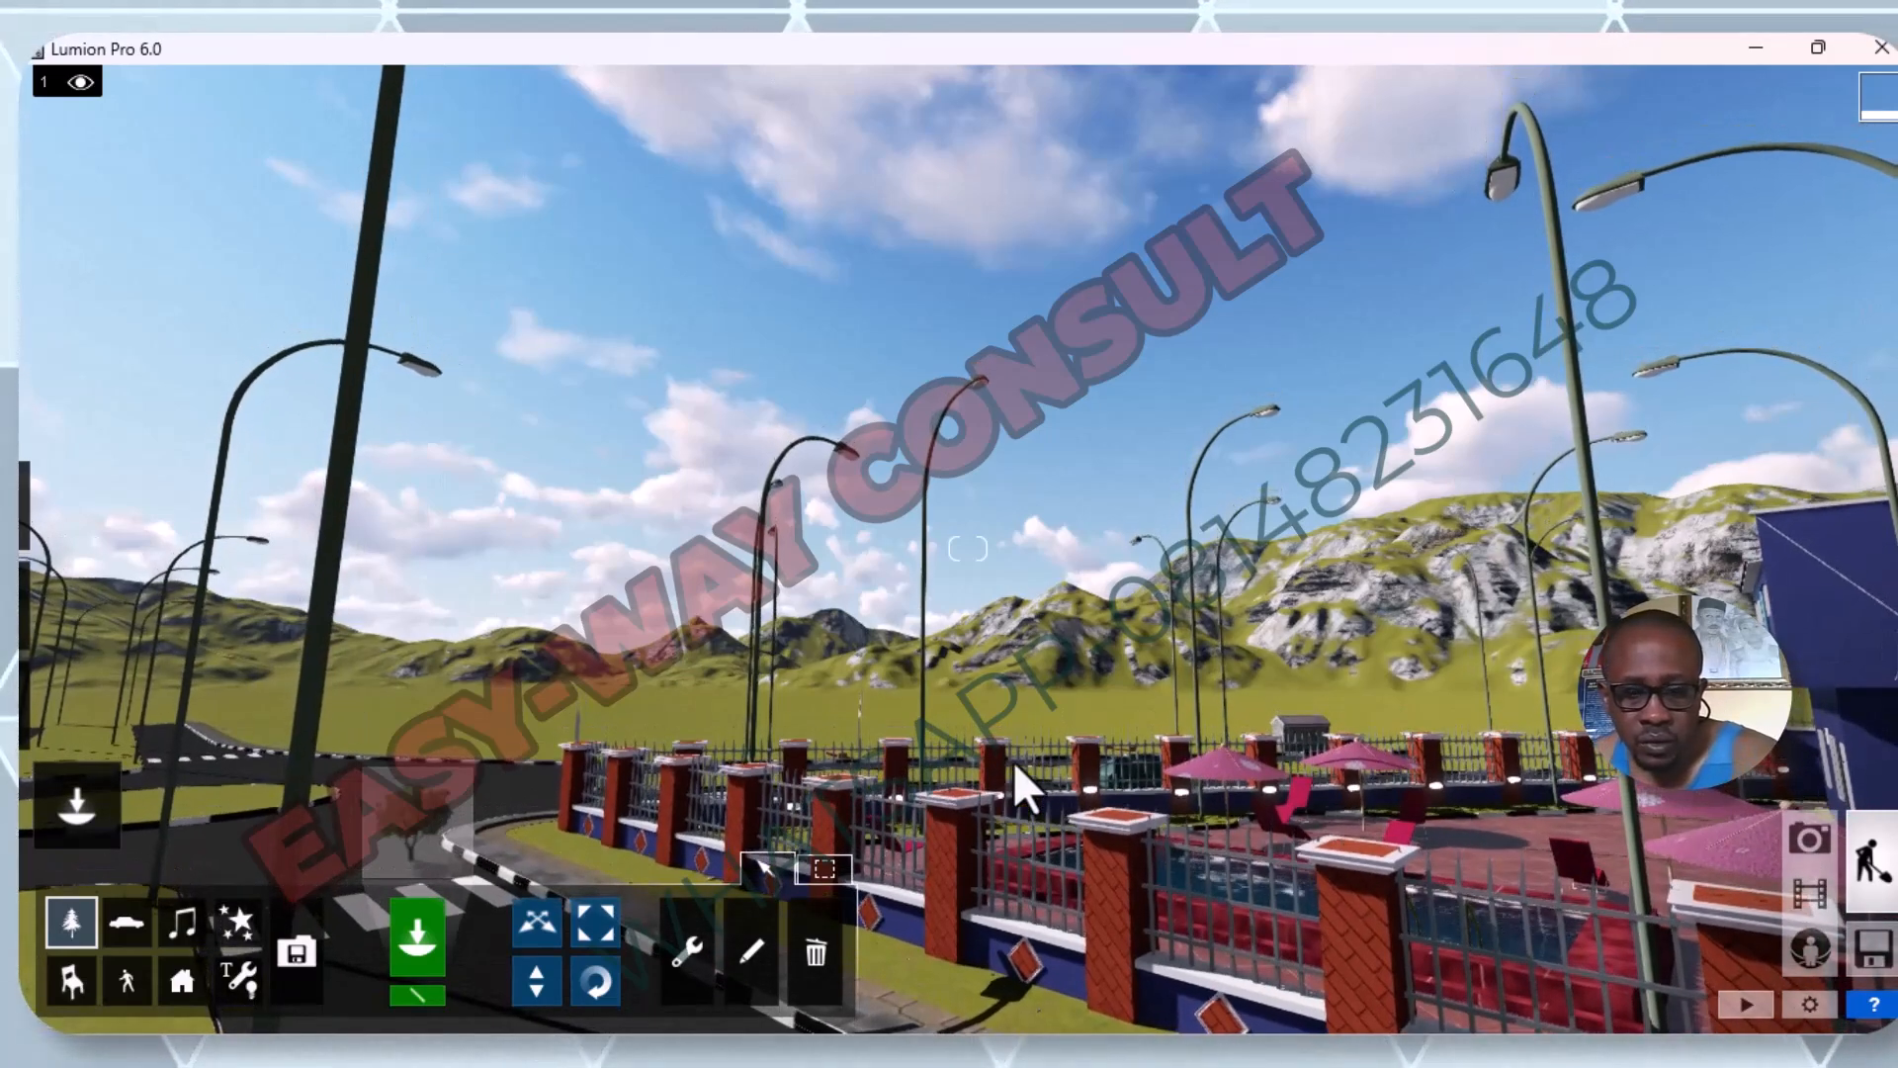
key(s)
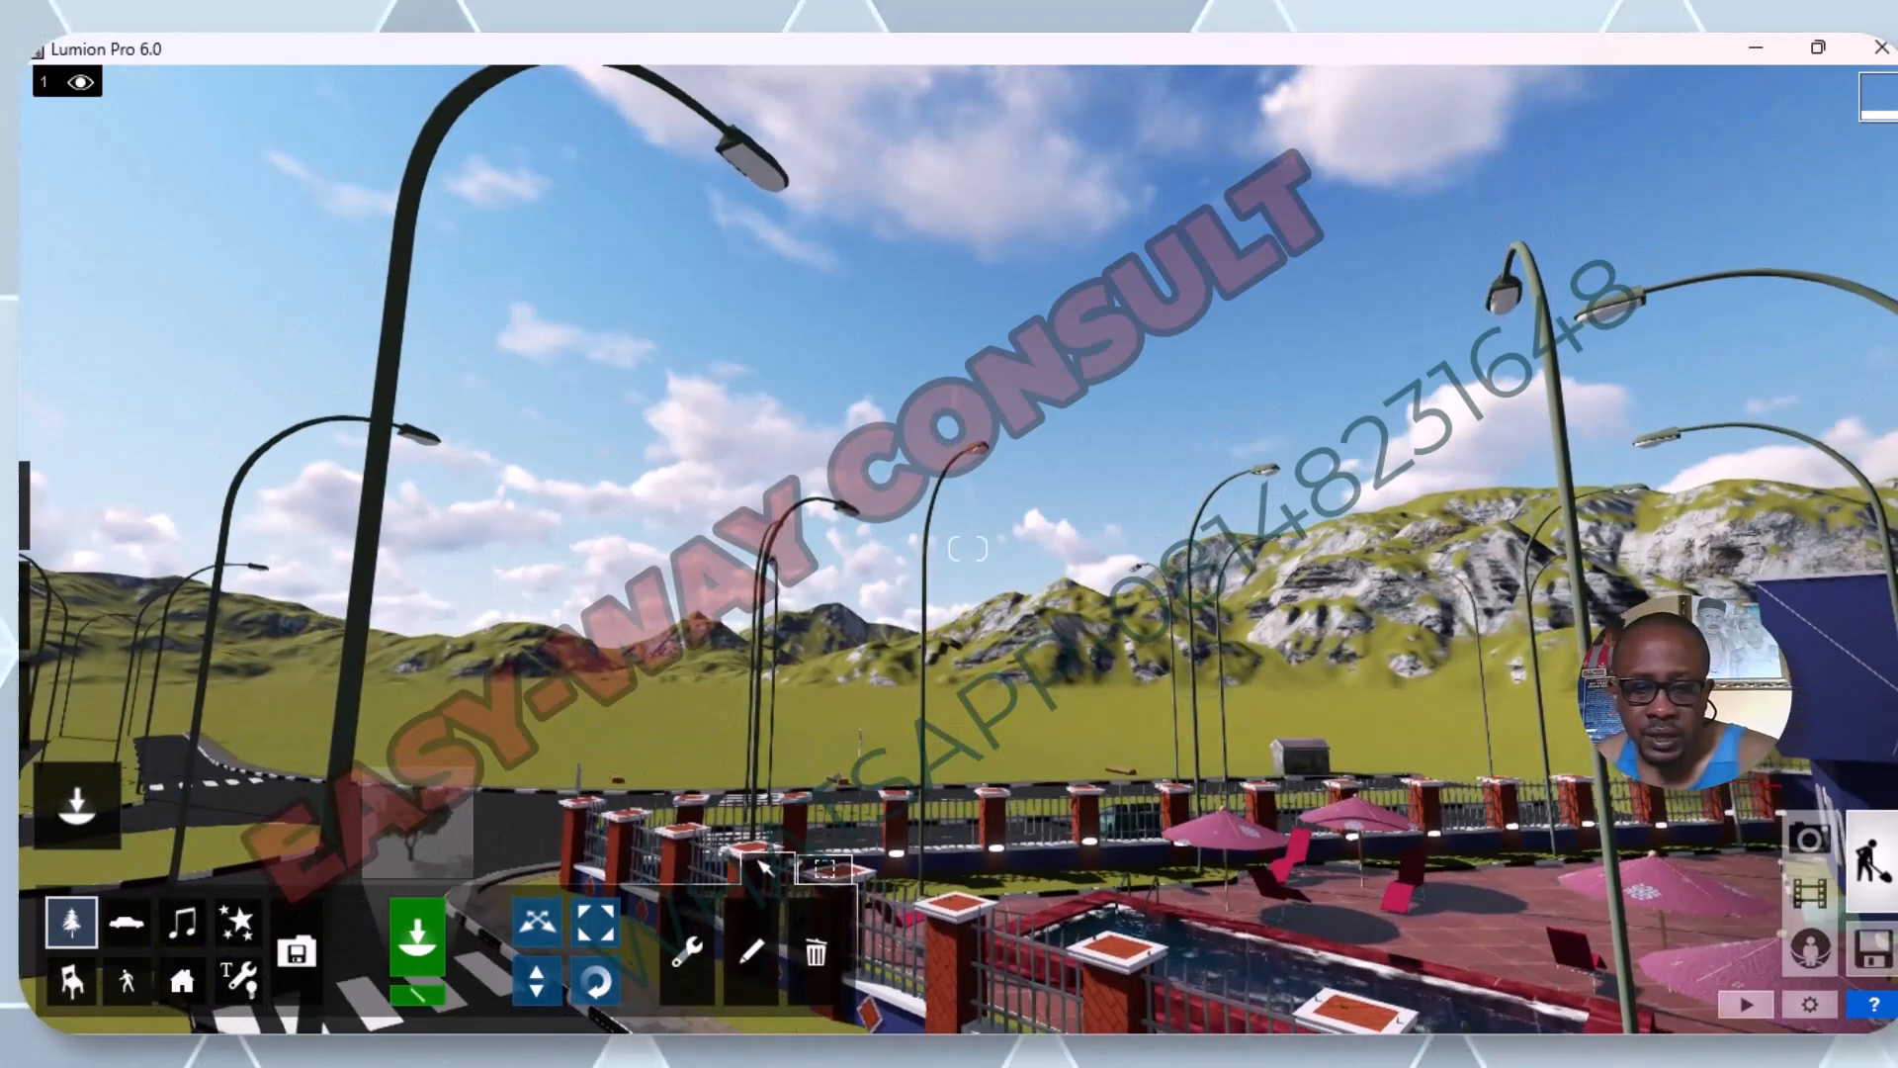
Examine the road junction, zebra crossings, perimeter fence and pool area from above.
right_drag(1012, 761, 964, 959)
key(w)
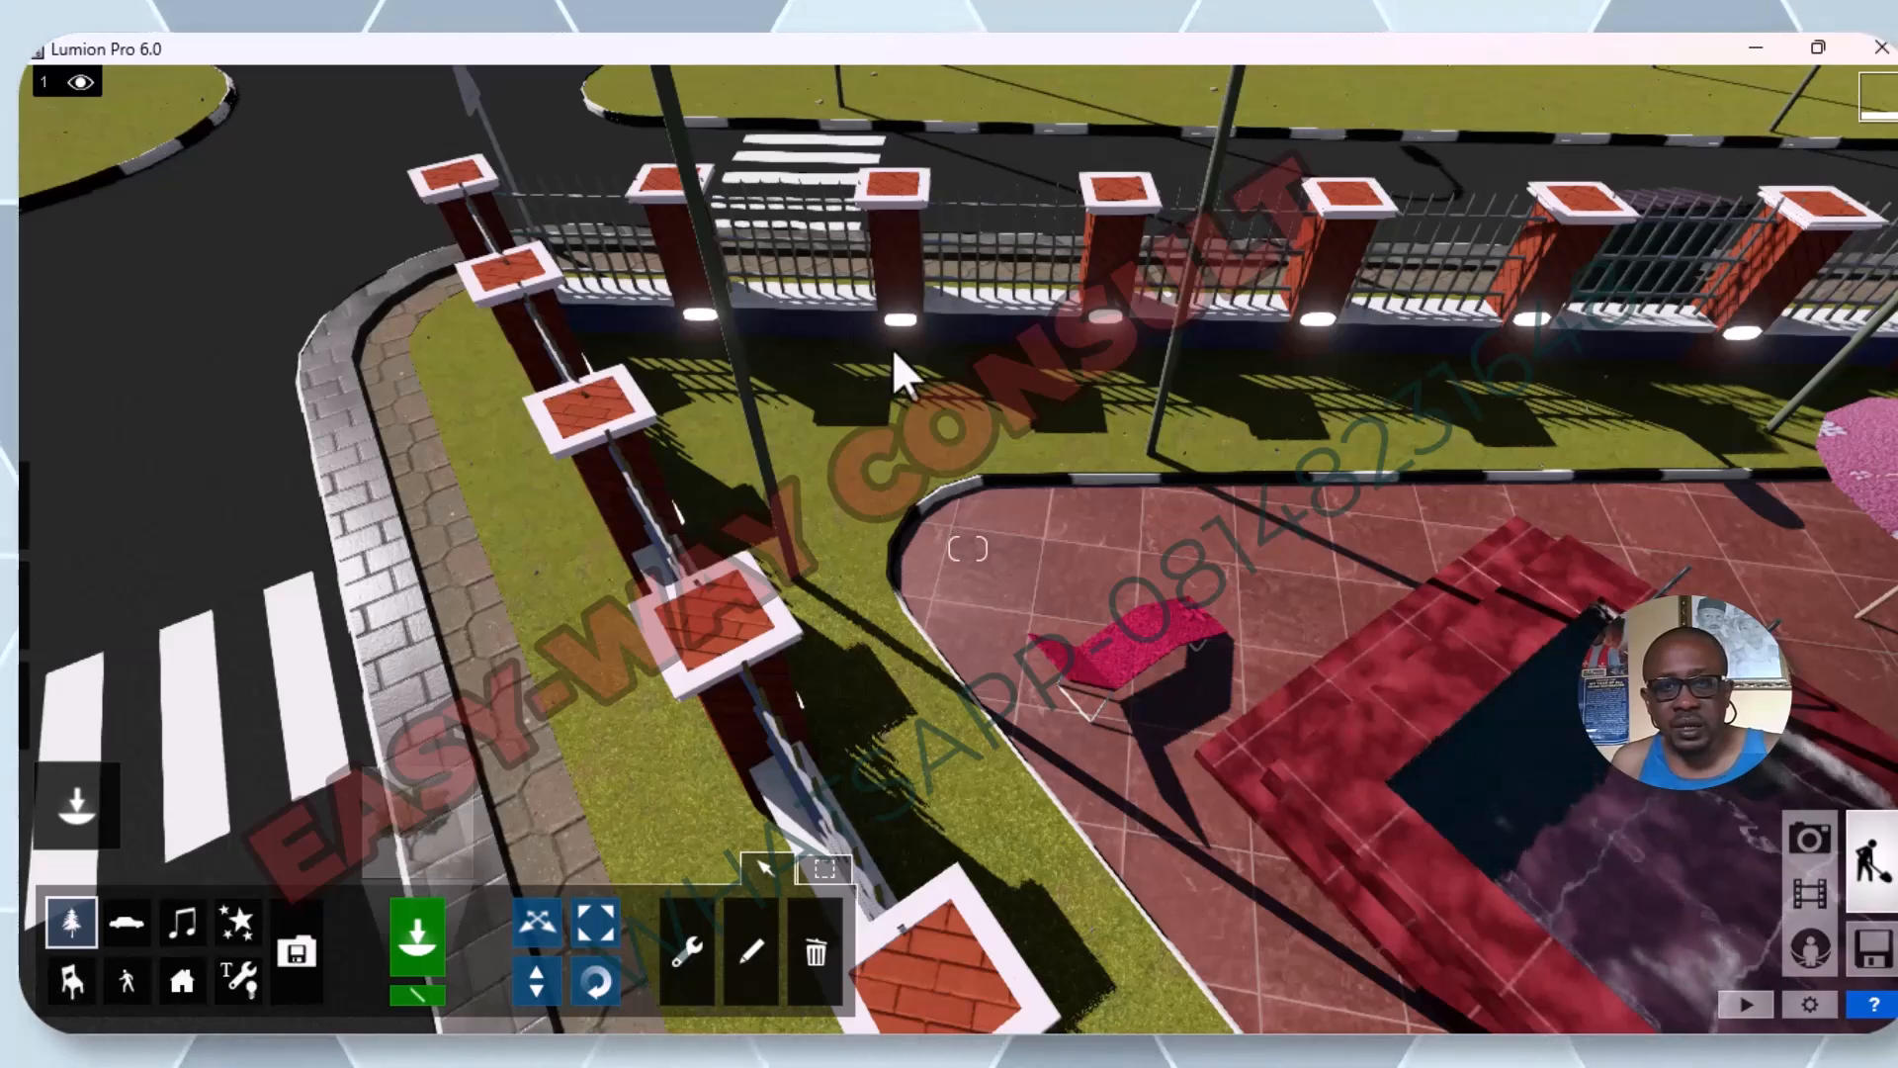
scroll(918, 304, up, 1)
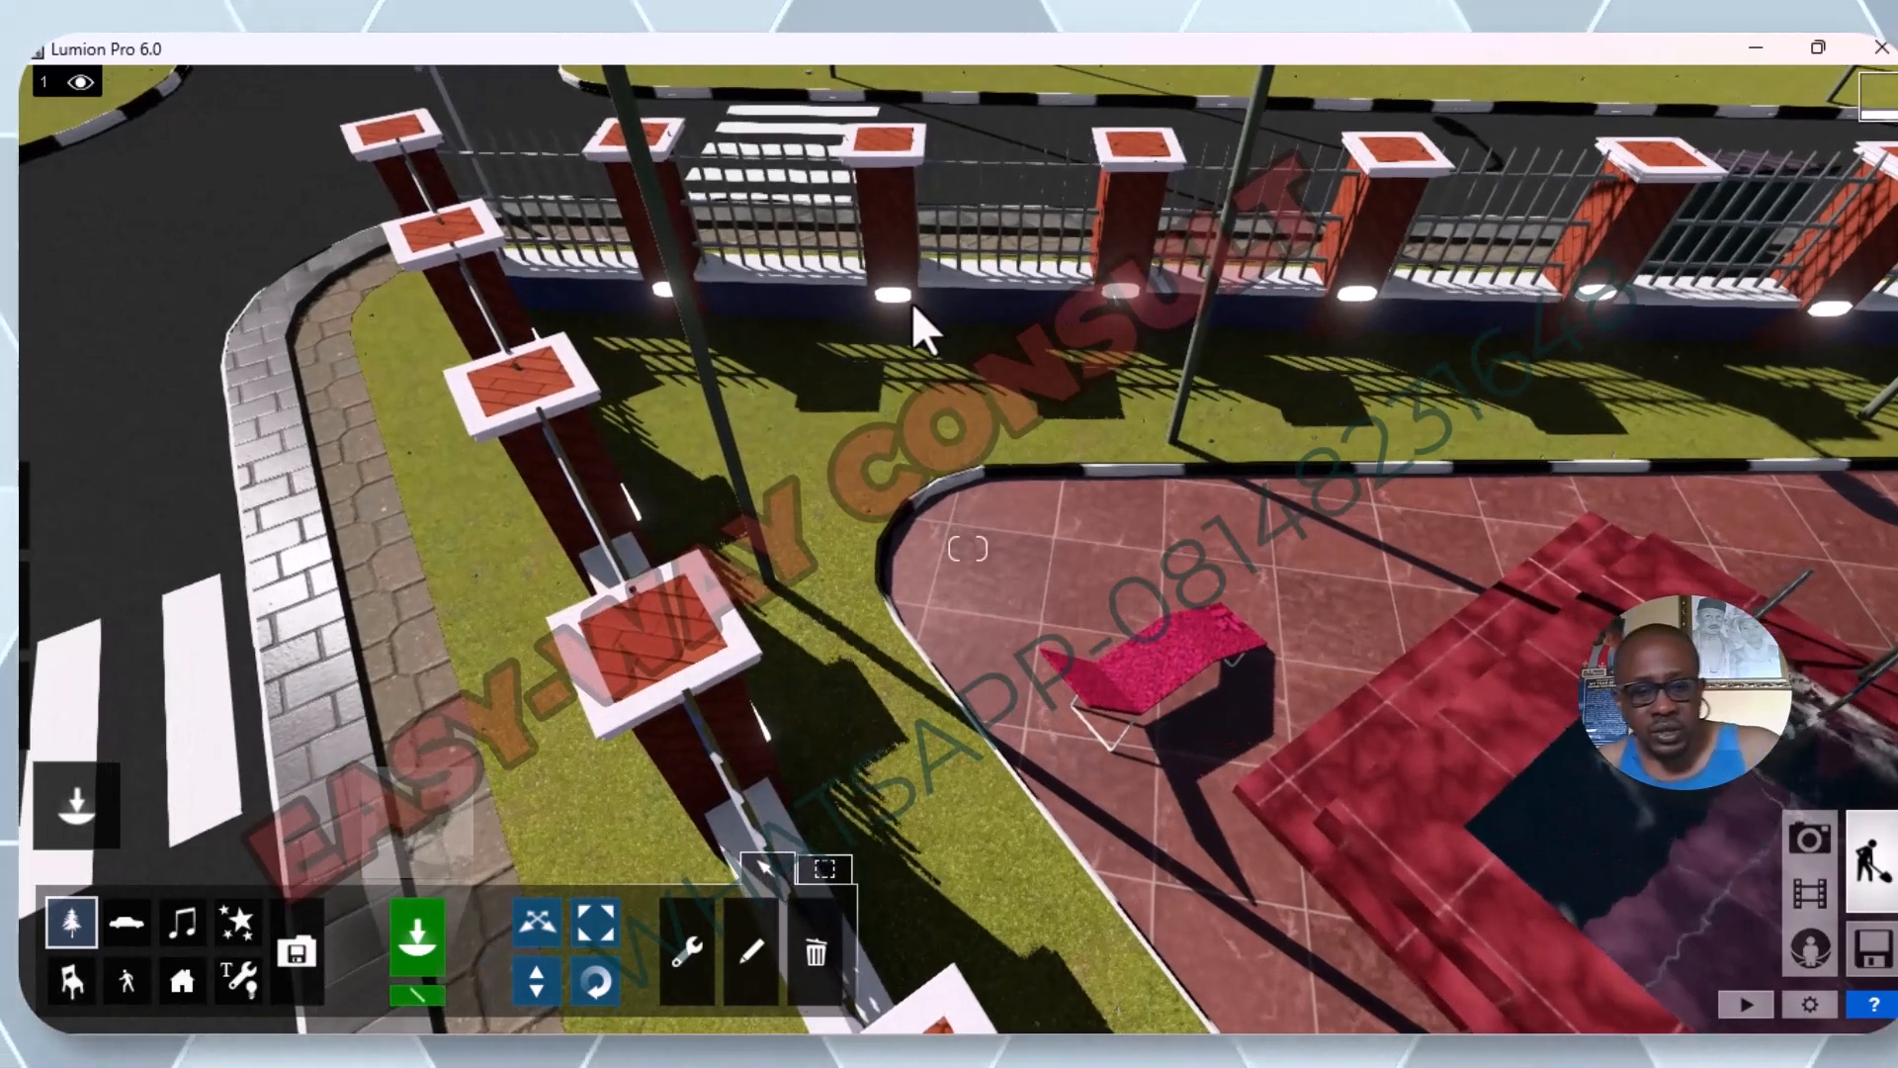
scroll(887, 282, down, 2)
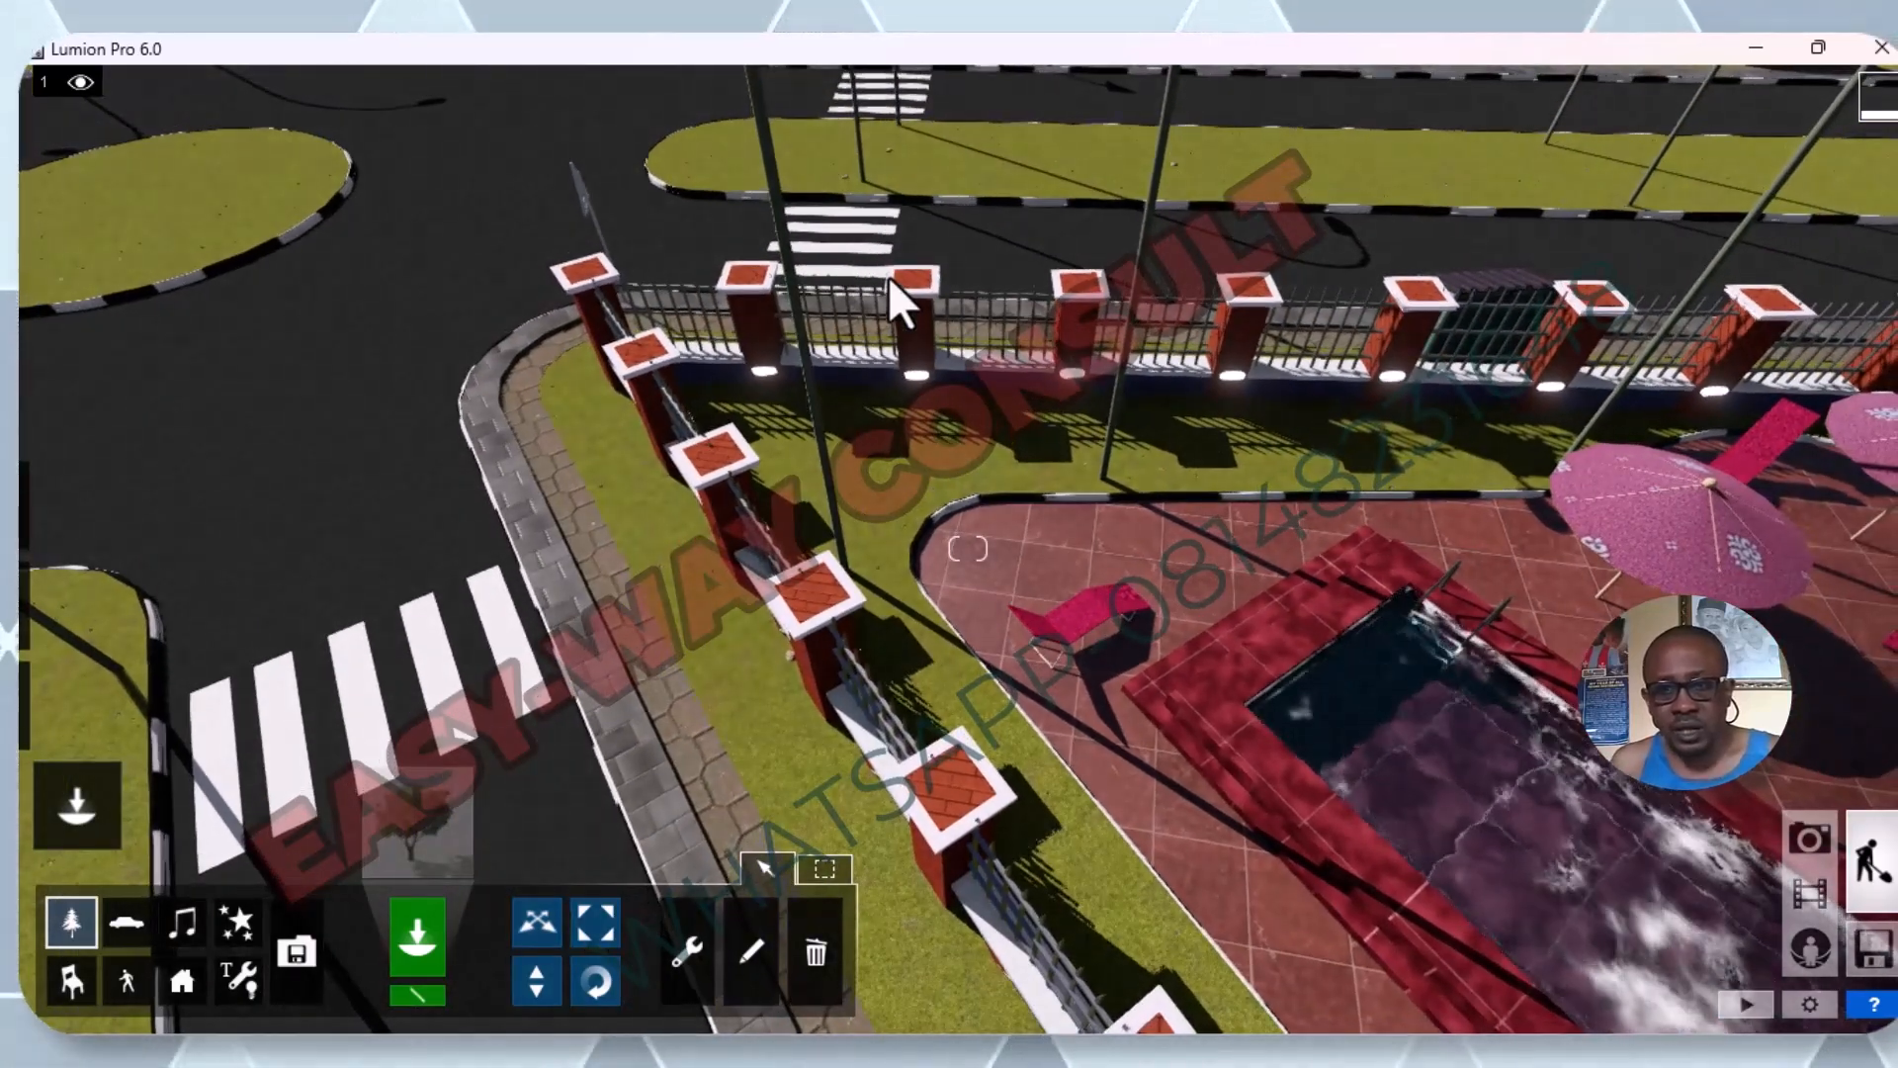
scroll(888, 275, up, 2)
scroll(888, 275, down, 4)
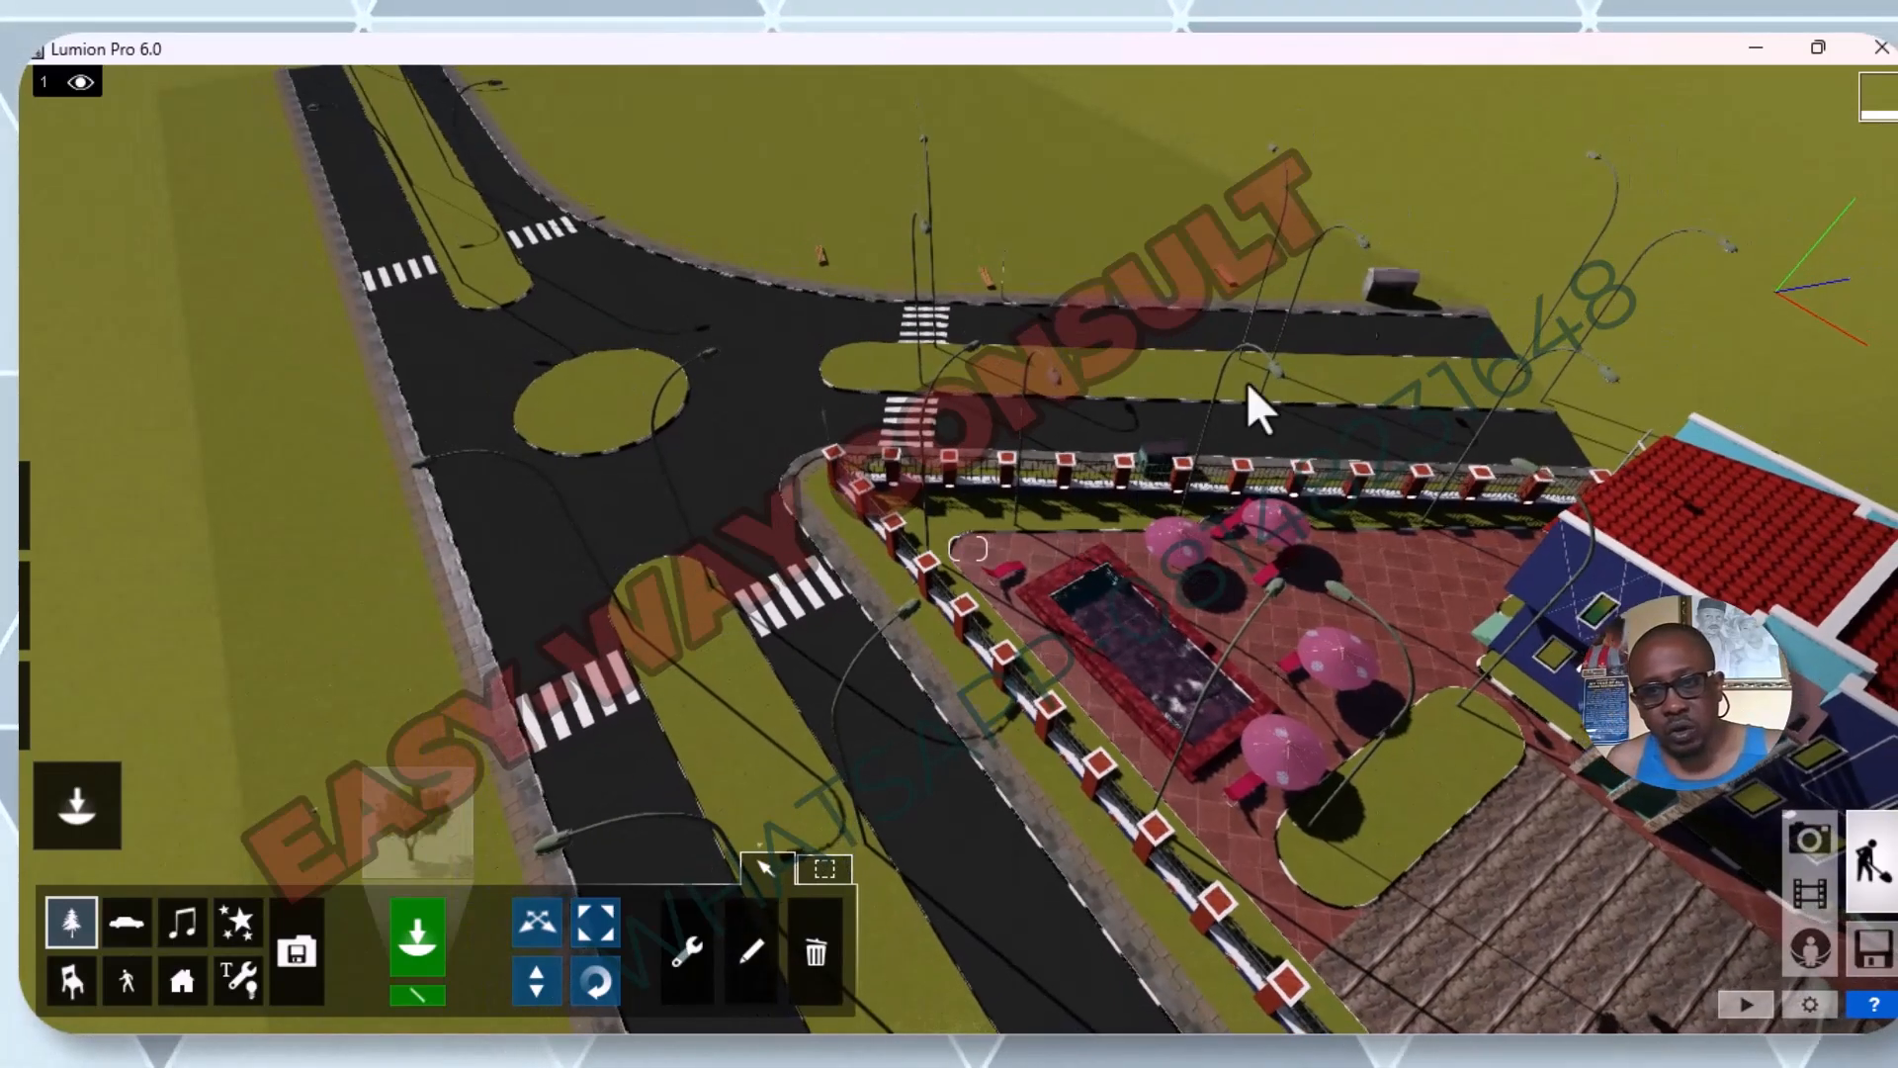
scroll(1147, 361, up, 4)
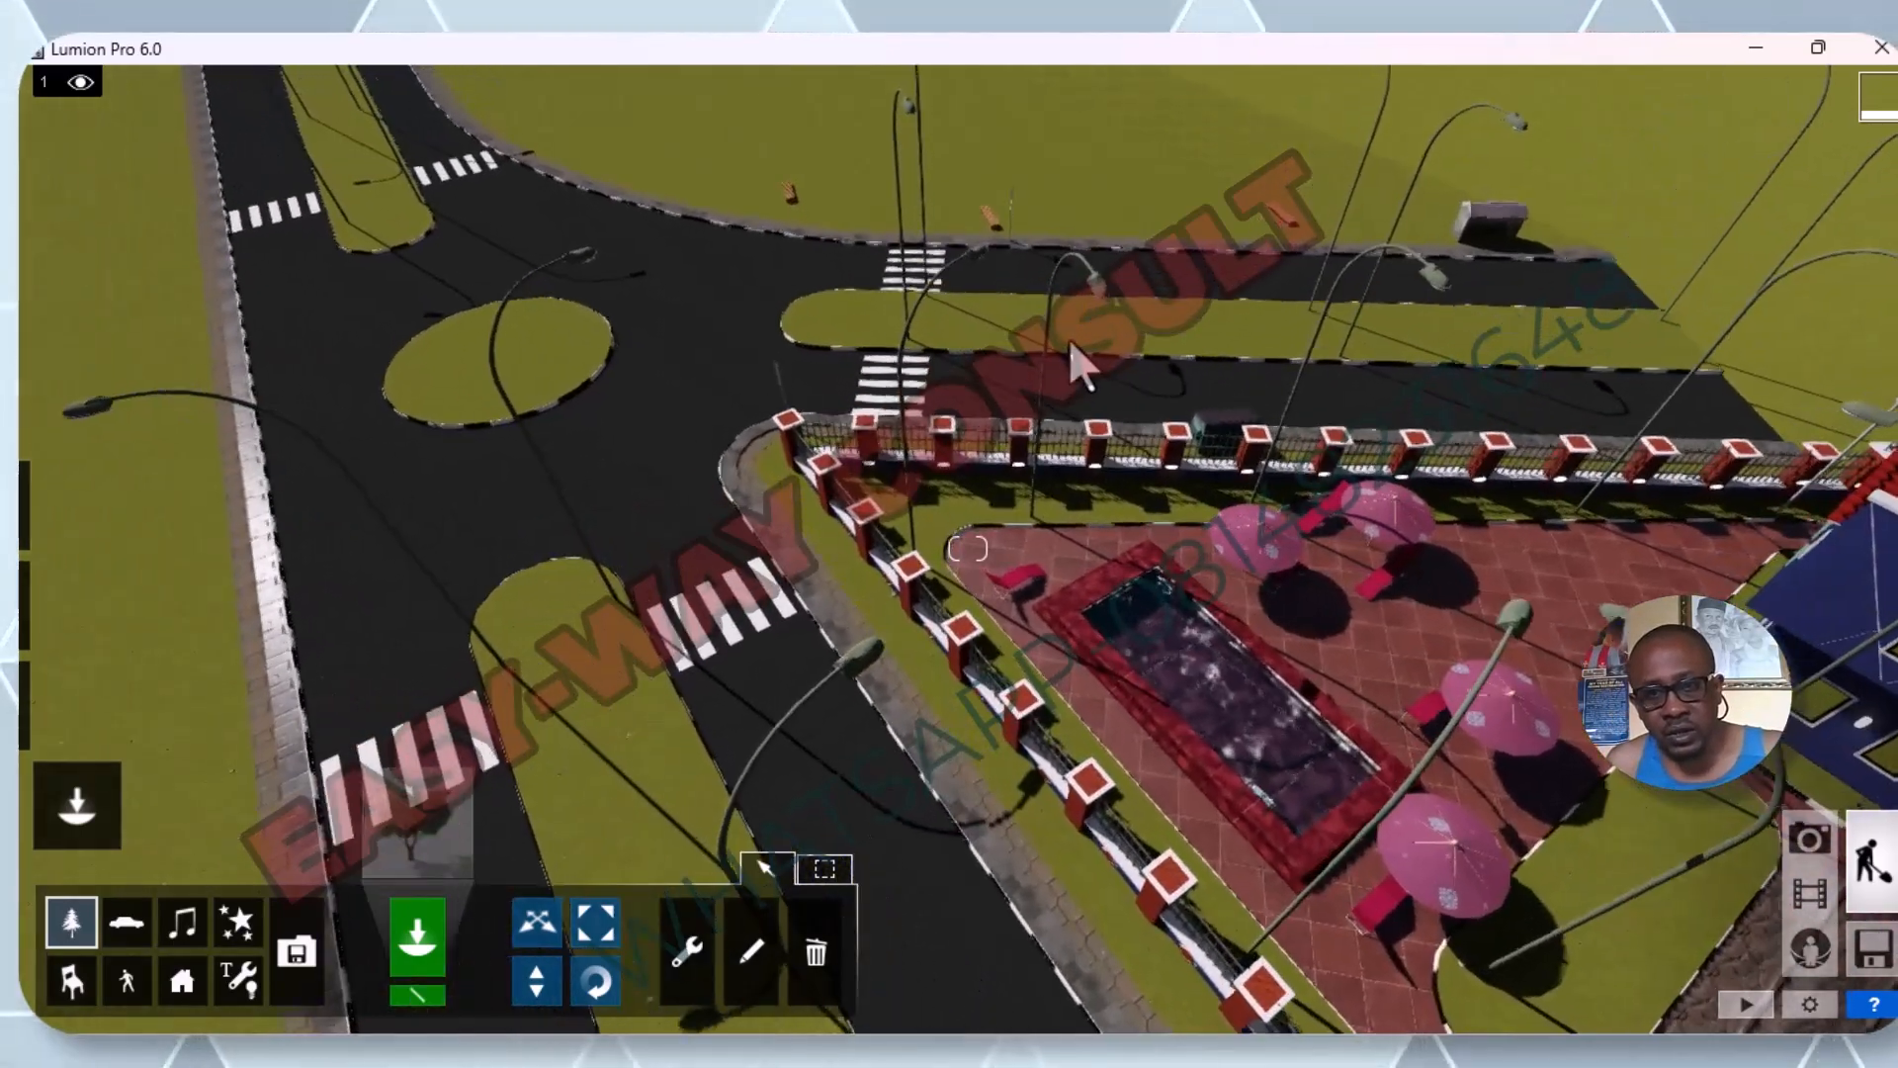
scroll(1148, 224, up, 2)
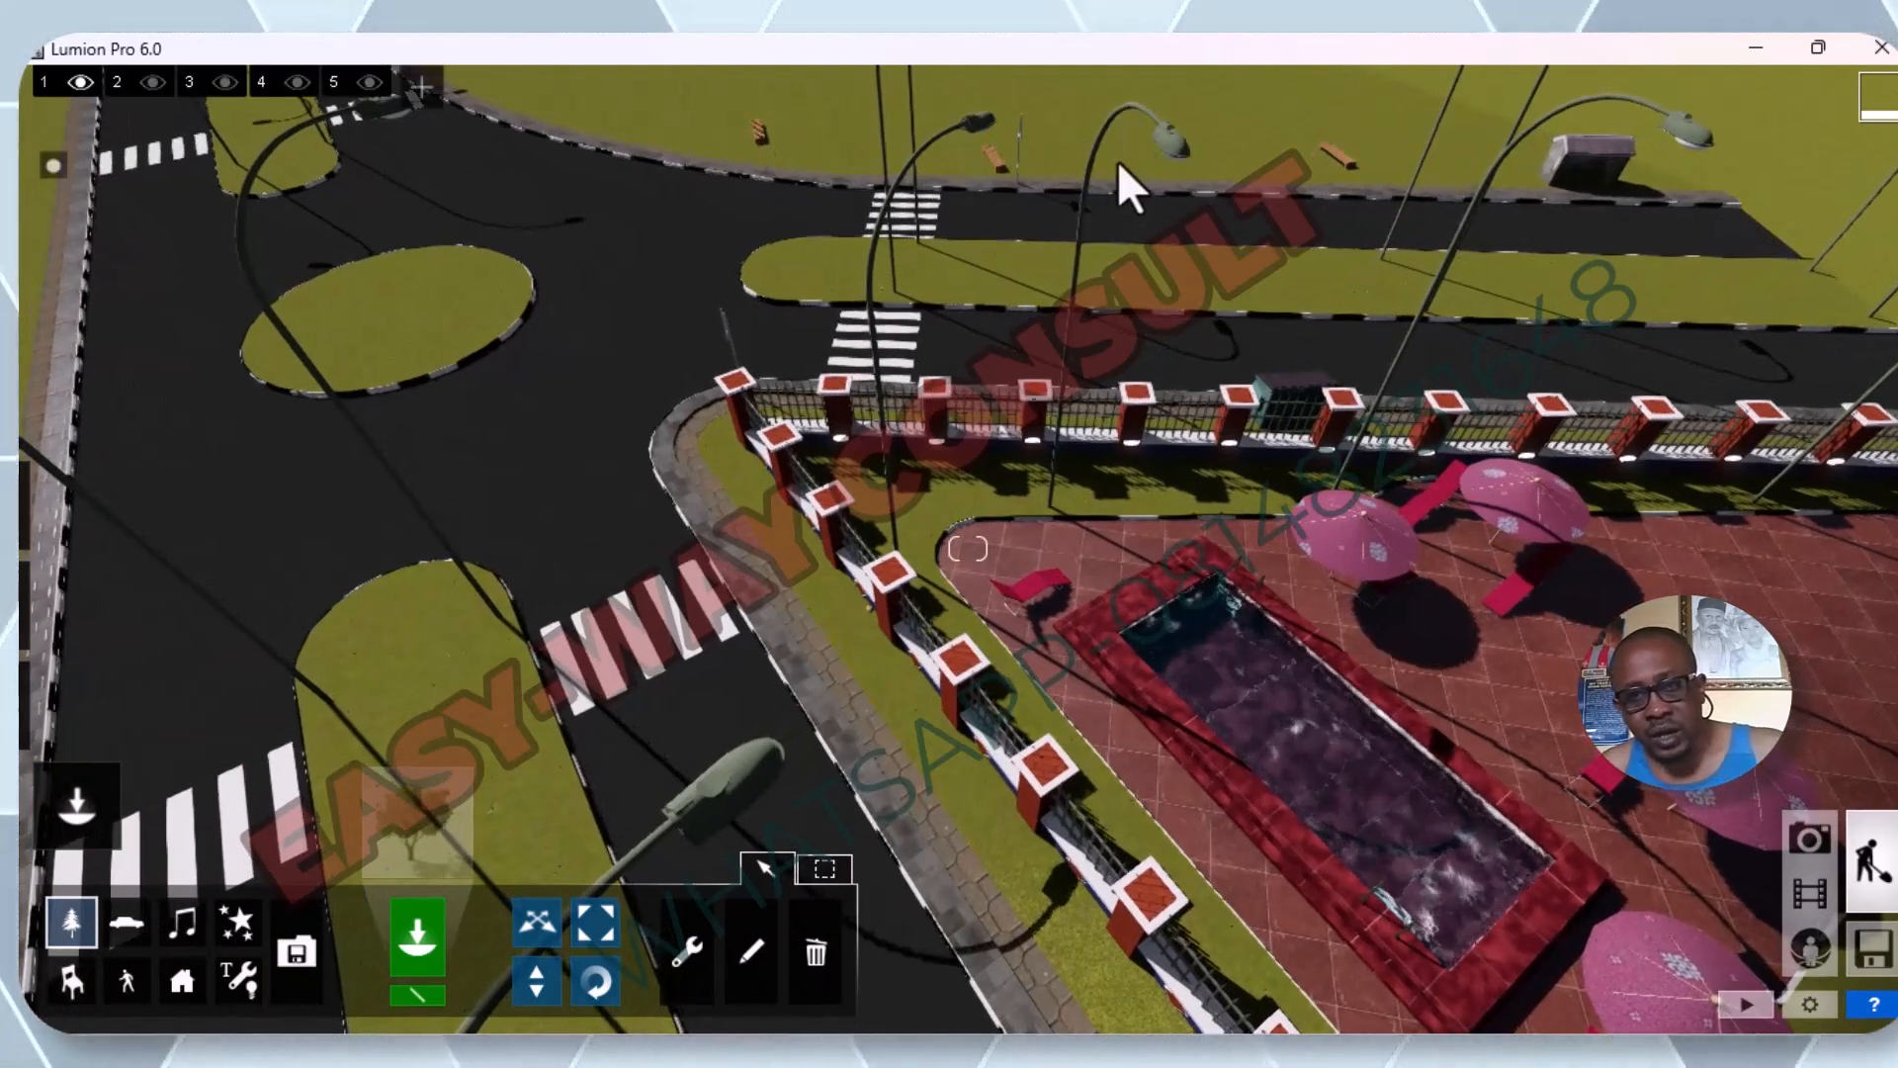
scroll(1175, 133, up, 1)
scroll(1188, 118, down, 3)
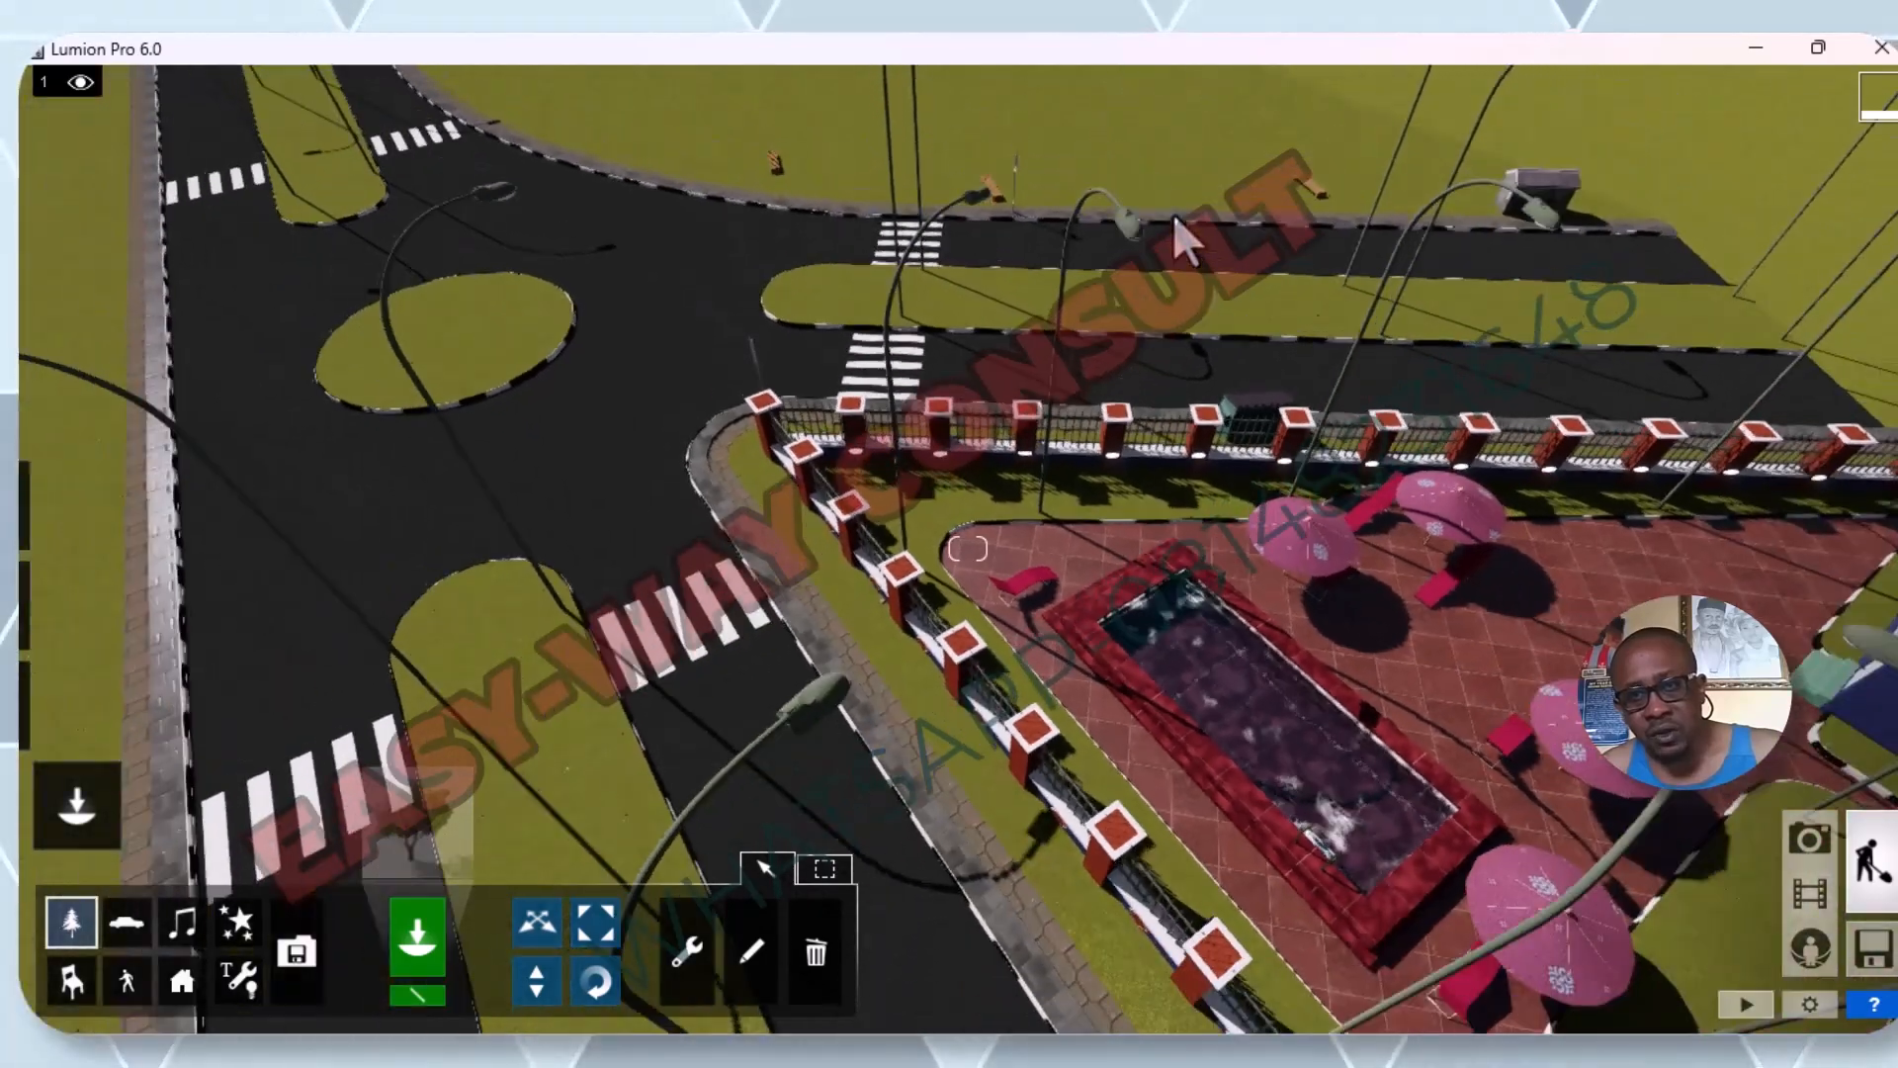
scroll(1048, 561, down, 3)
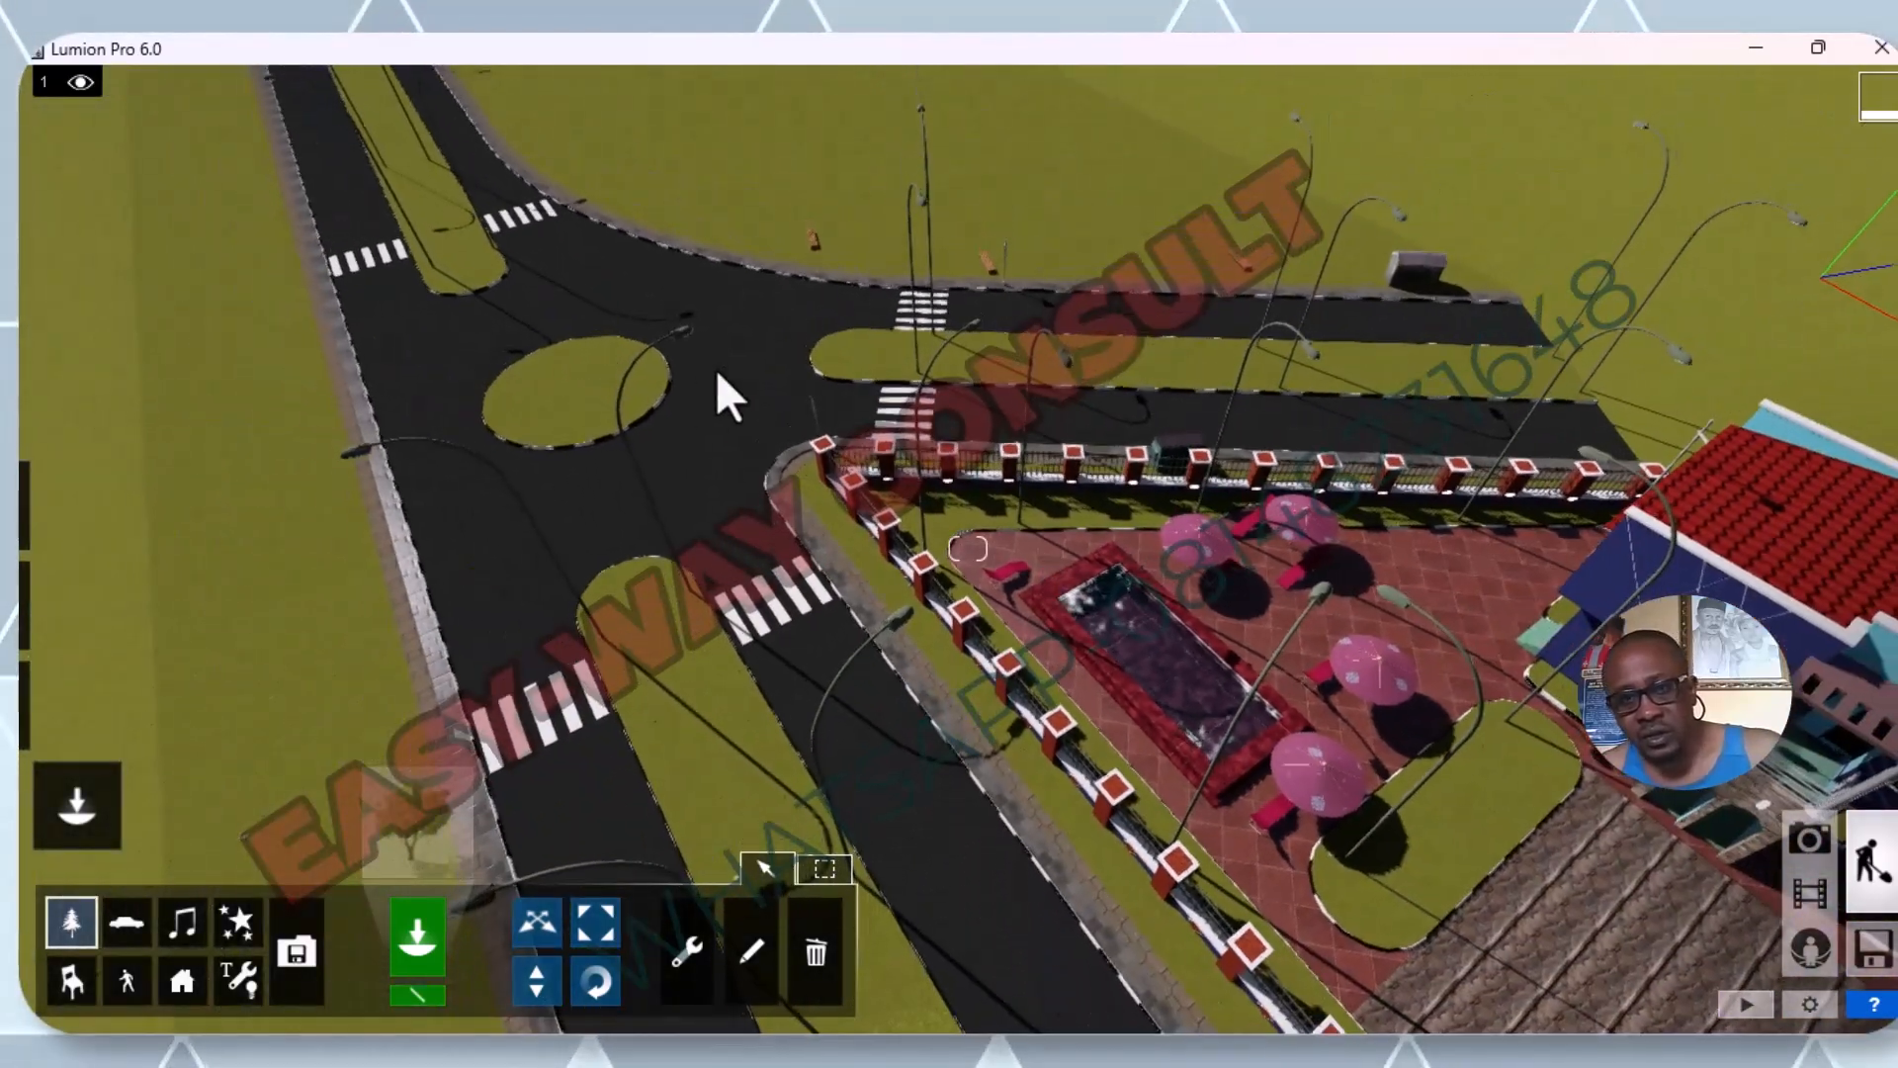
scroll(672, 326, up, 3)
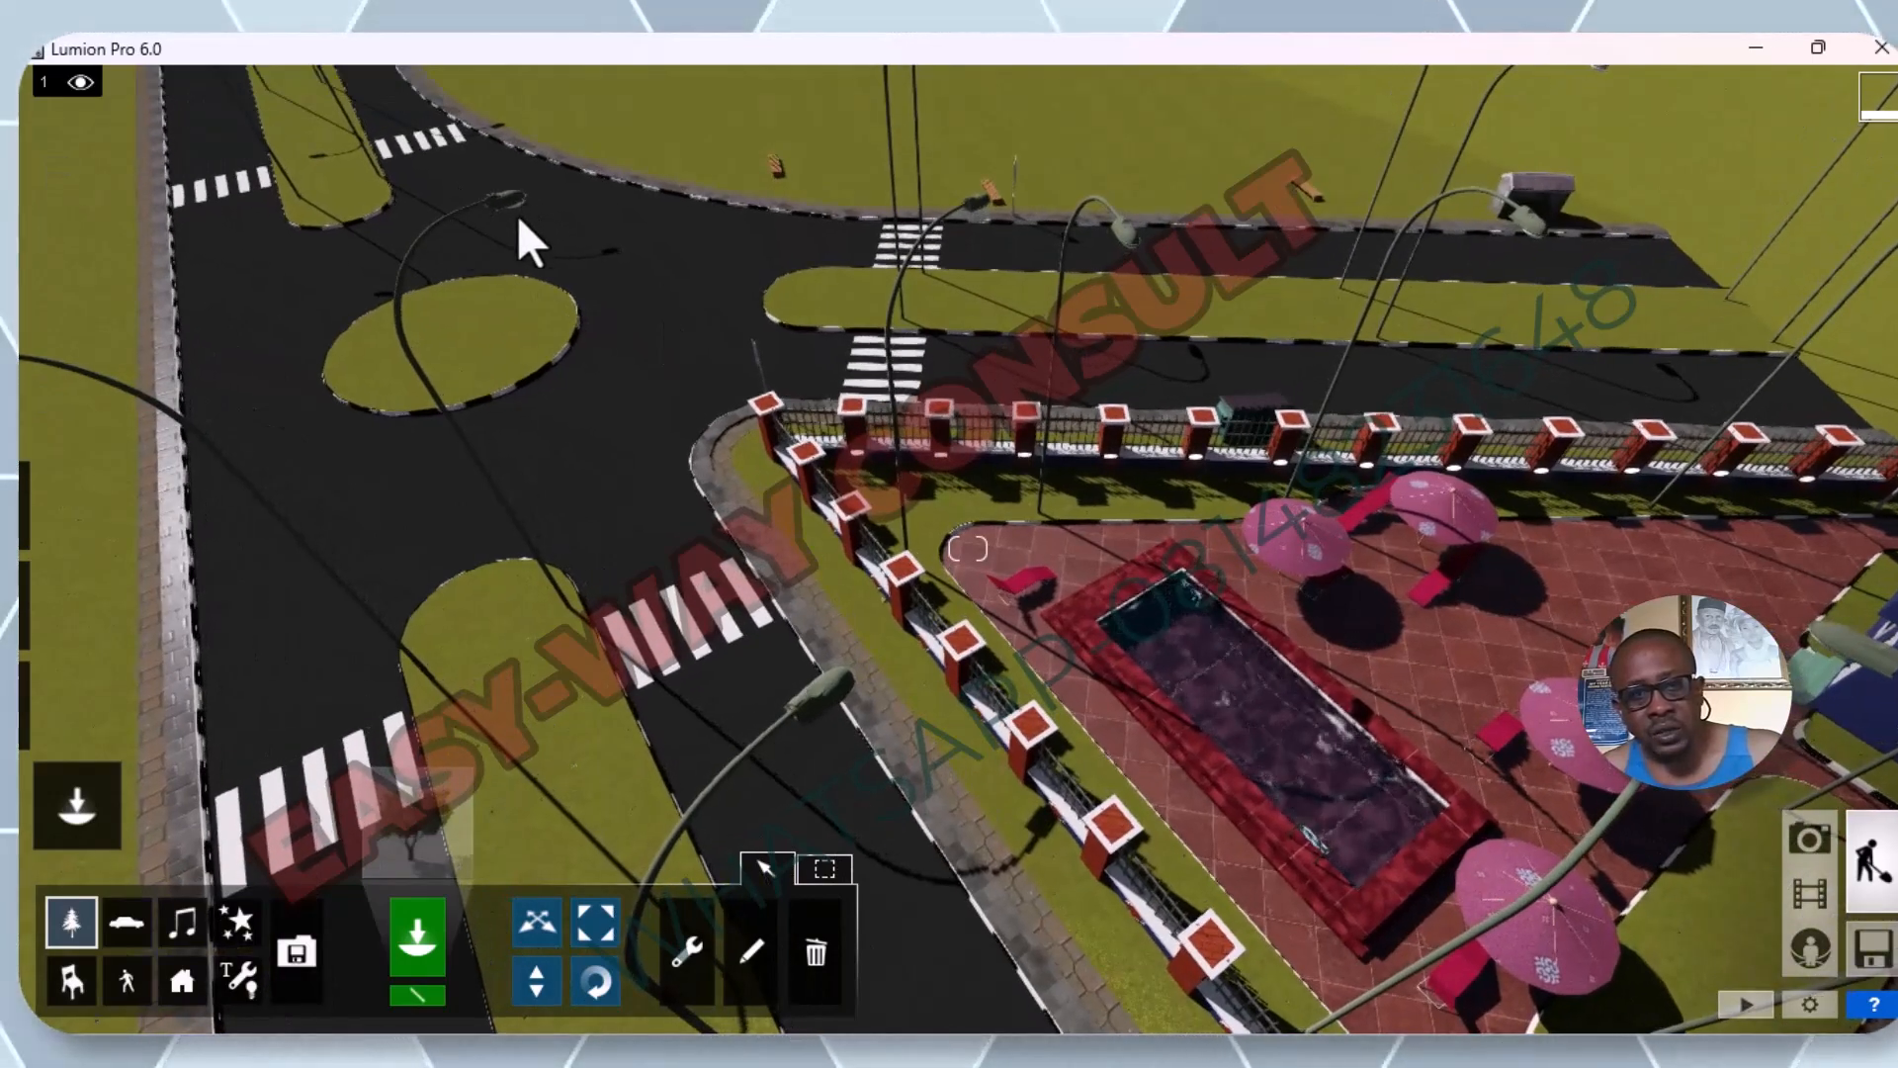
scroll(510, 228, down, 2)
scroll(505, 247, down, 2)
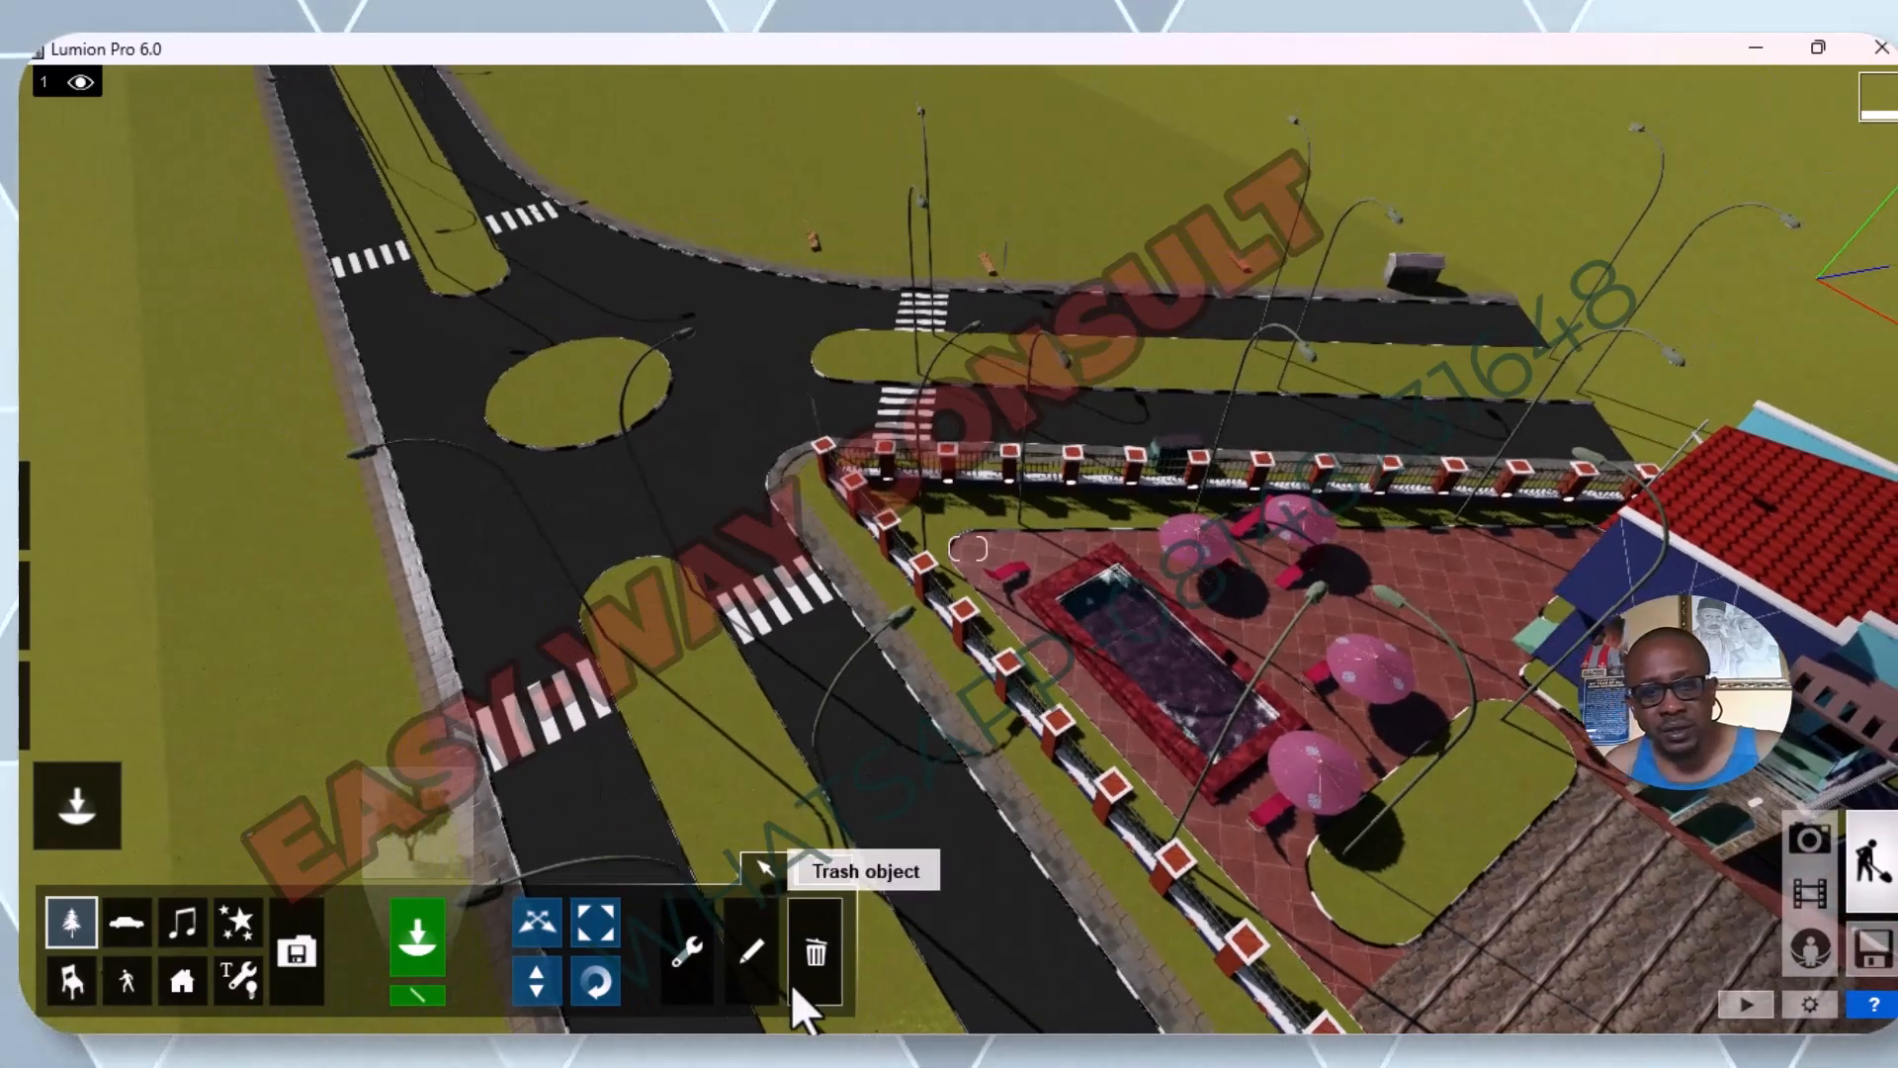
Open the material of the Topografia center grass areas in the Material Editor and save it.
click(748, 951)
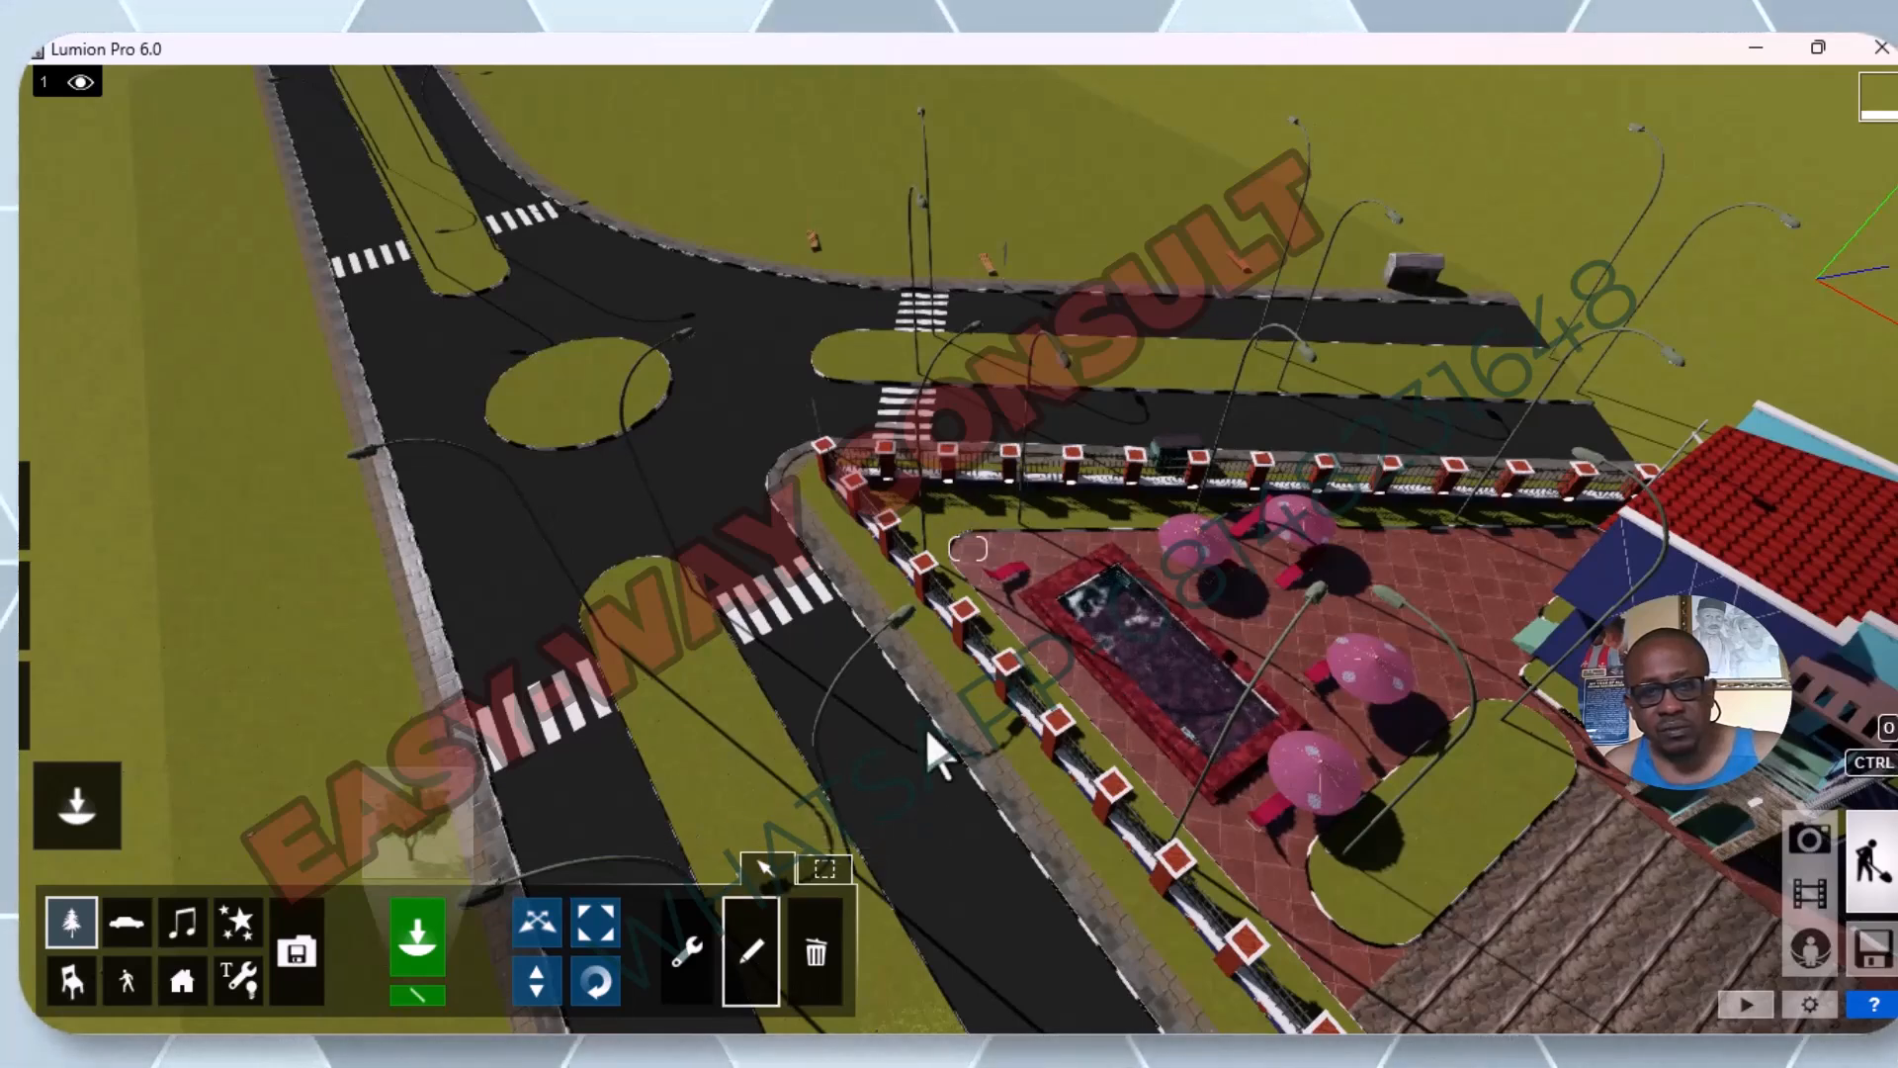
mouse_move(81, 722)
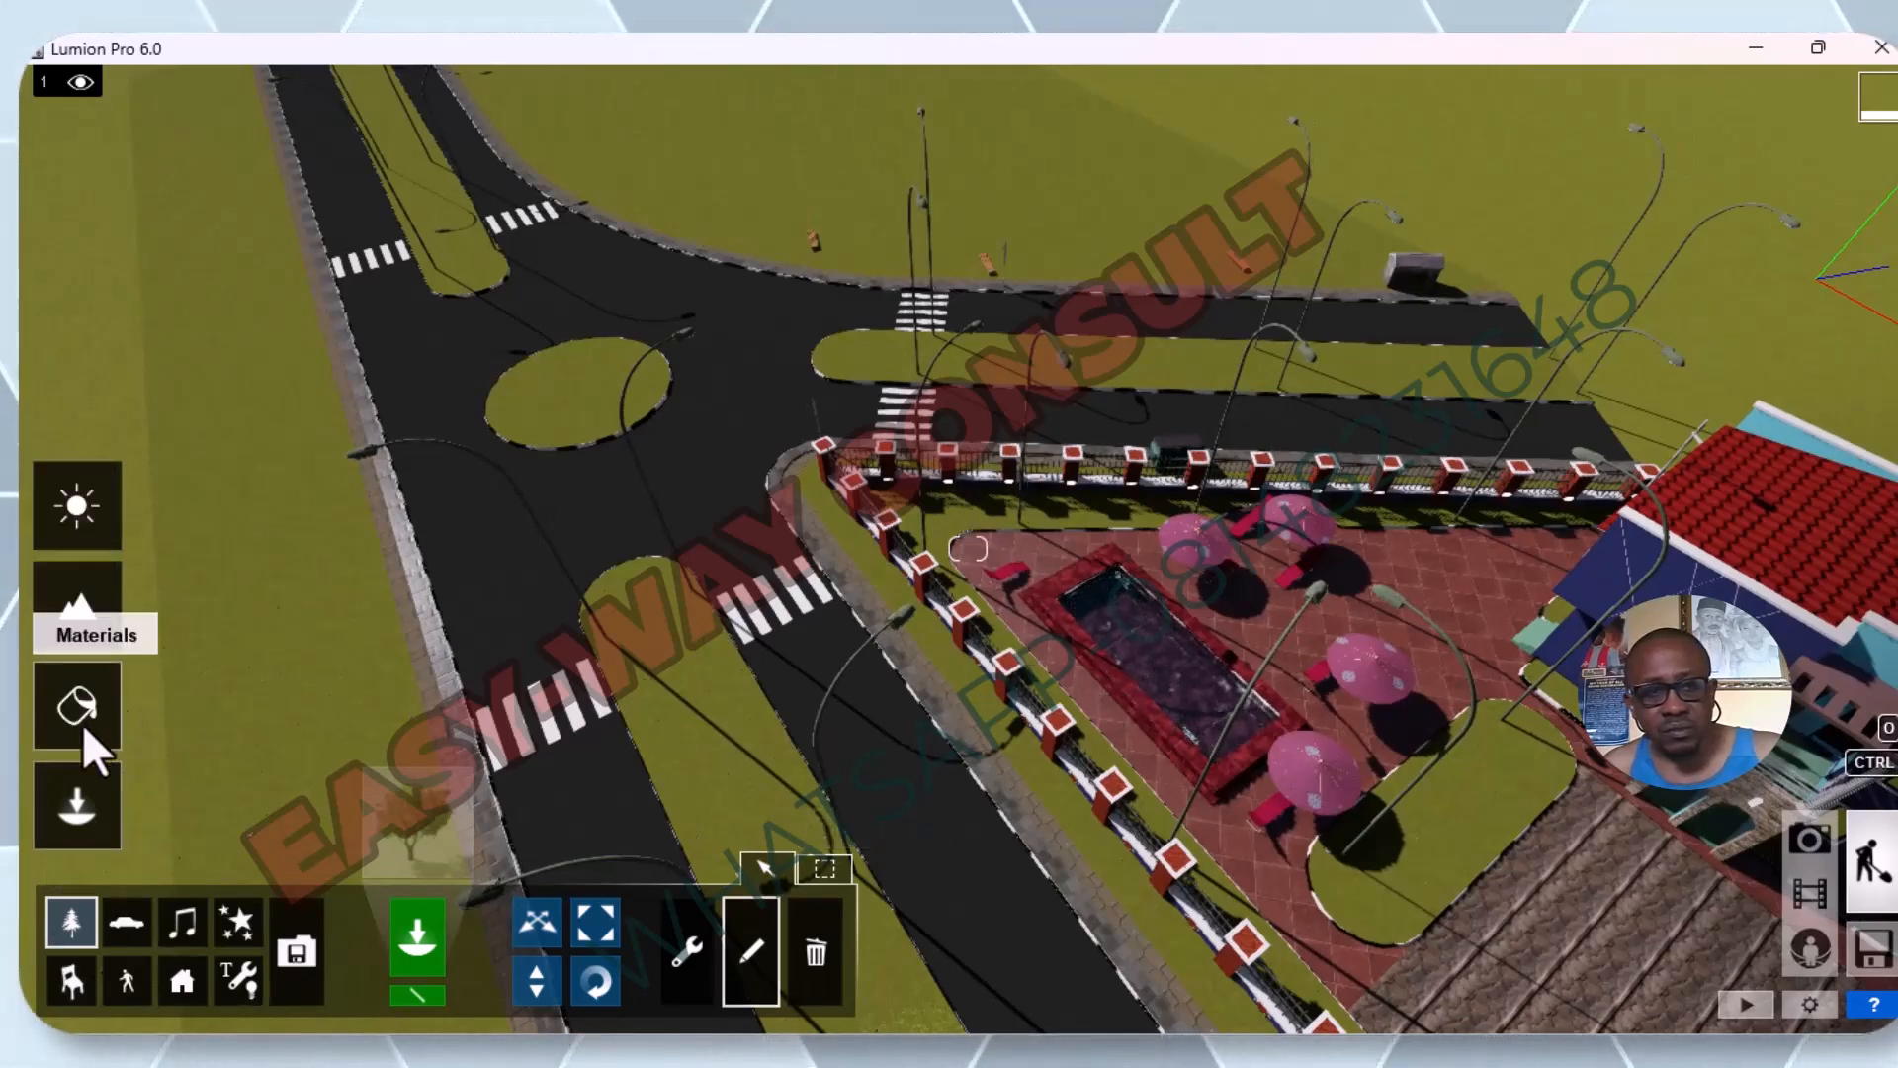
click(83, 728)
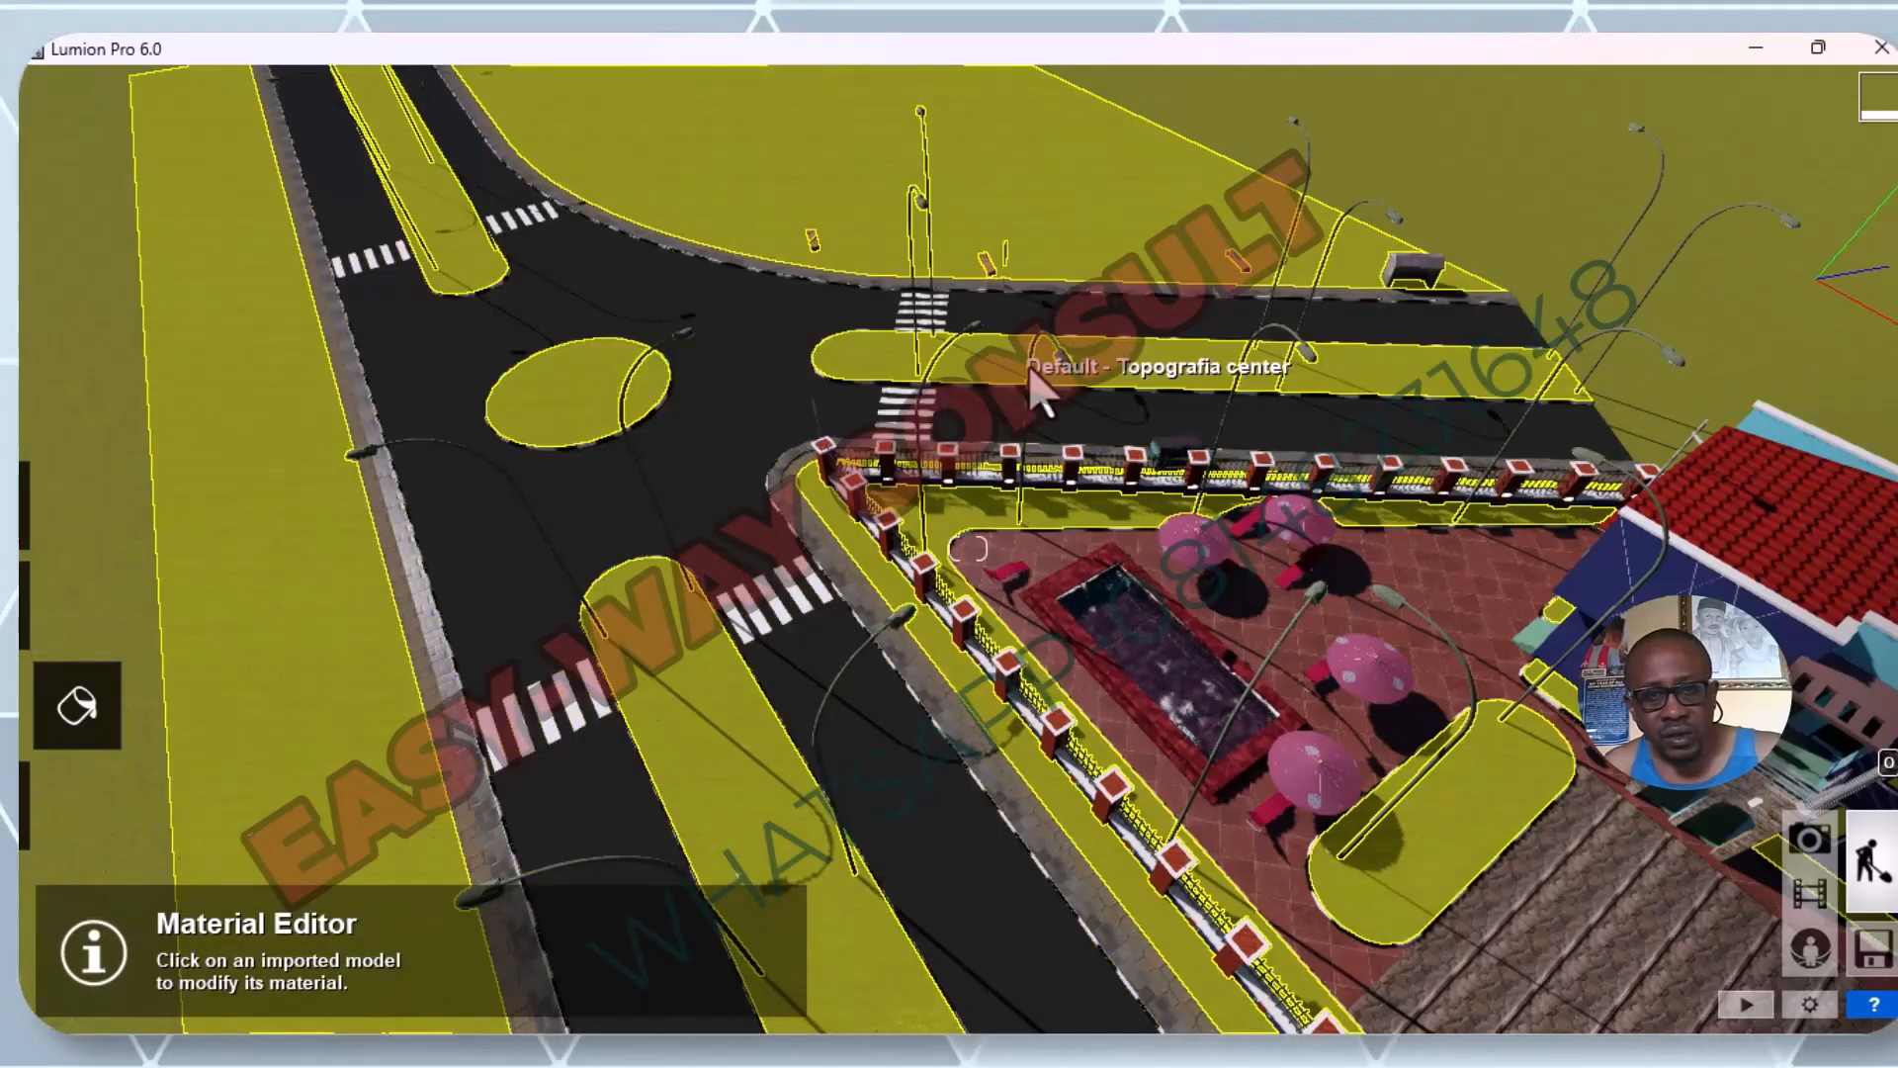
key(w)
key(w)
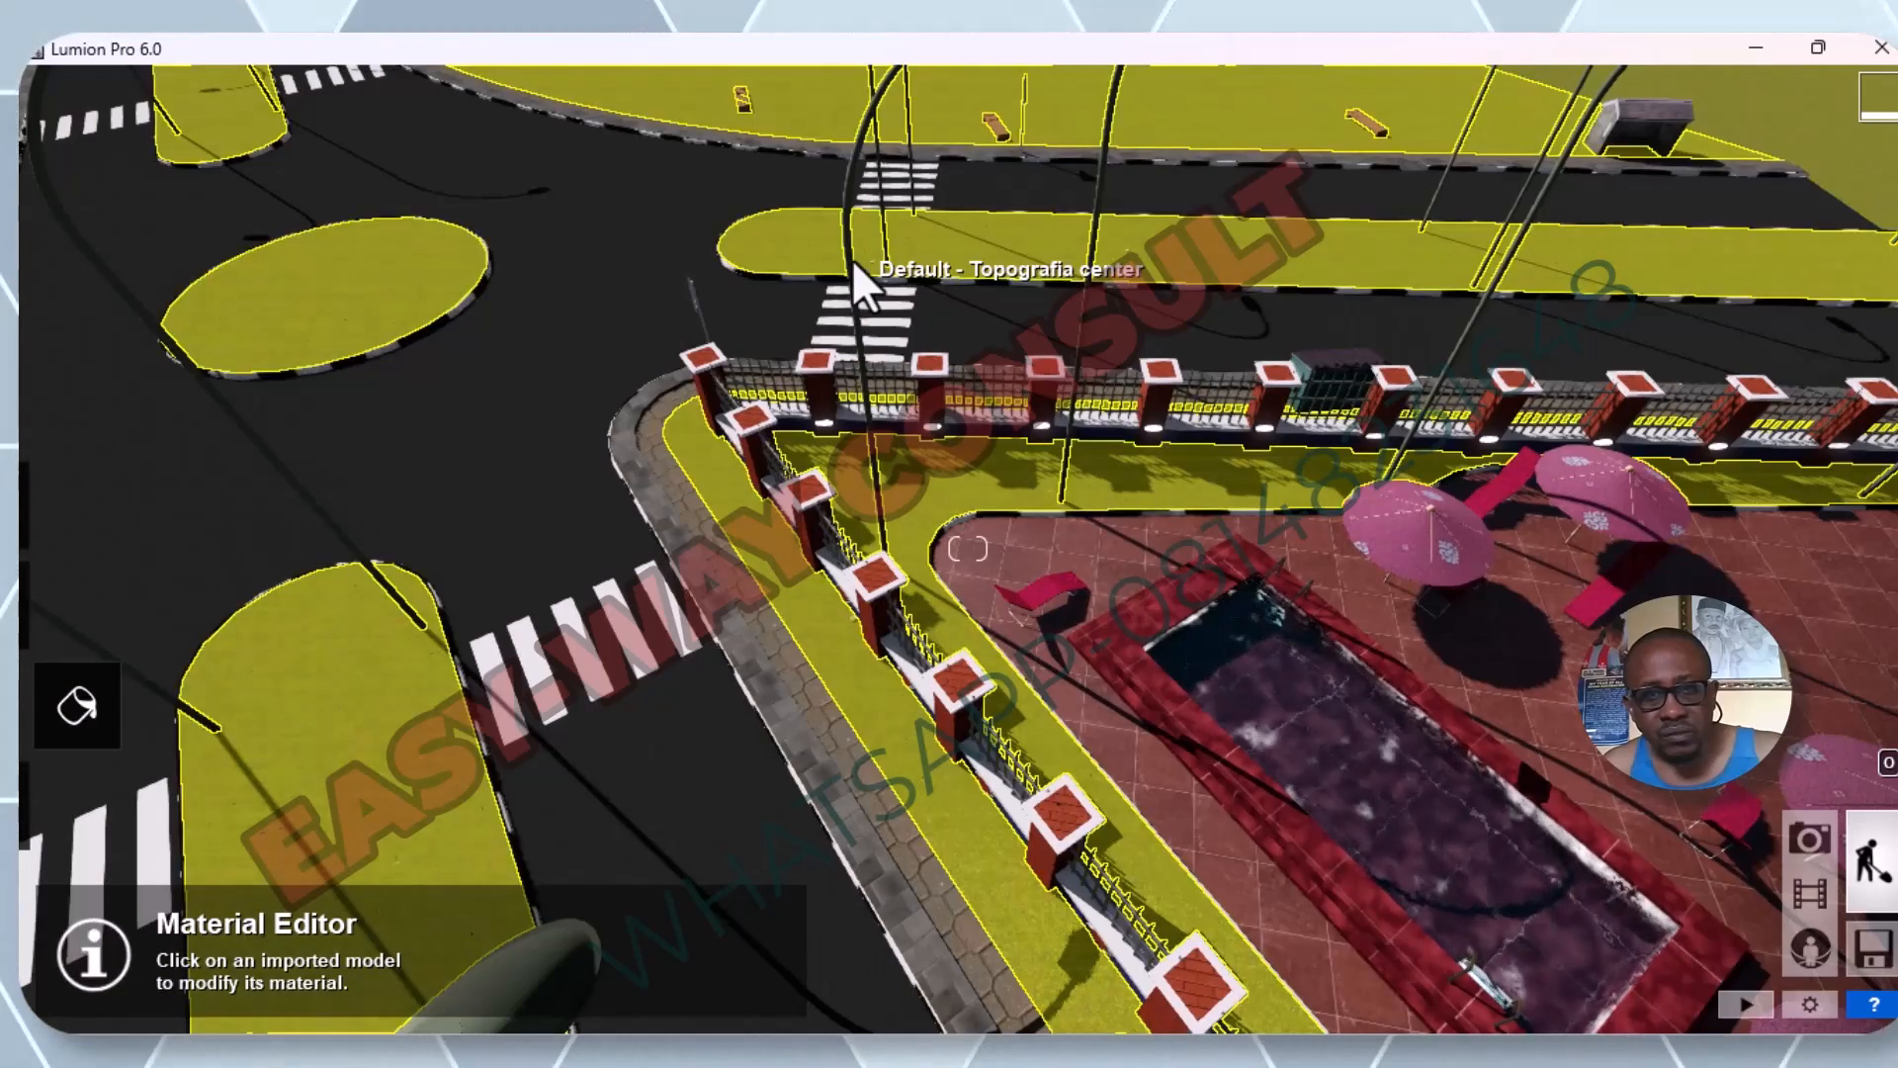
click(852, 259)
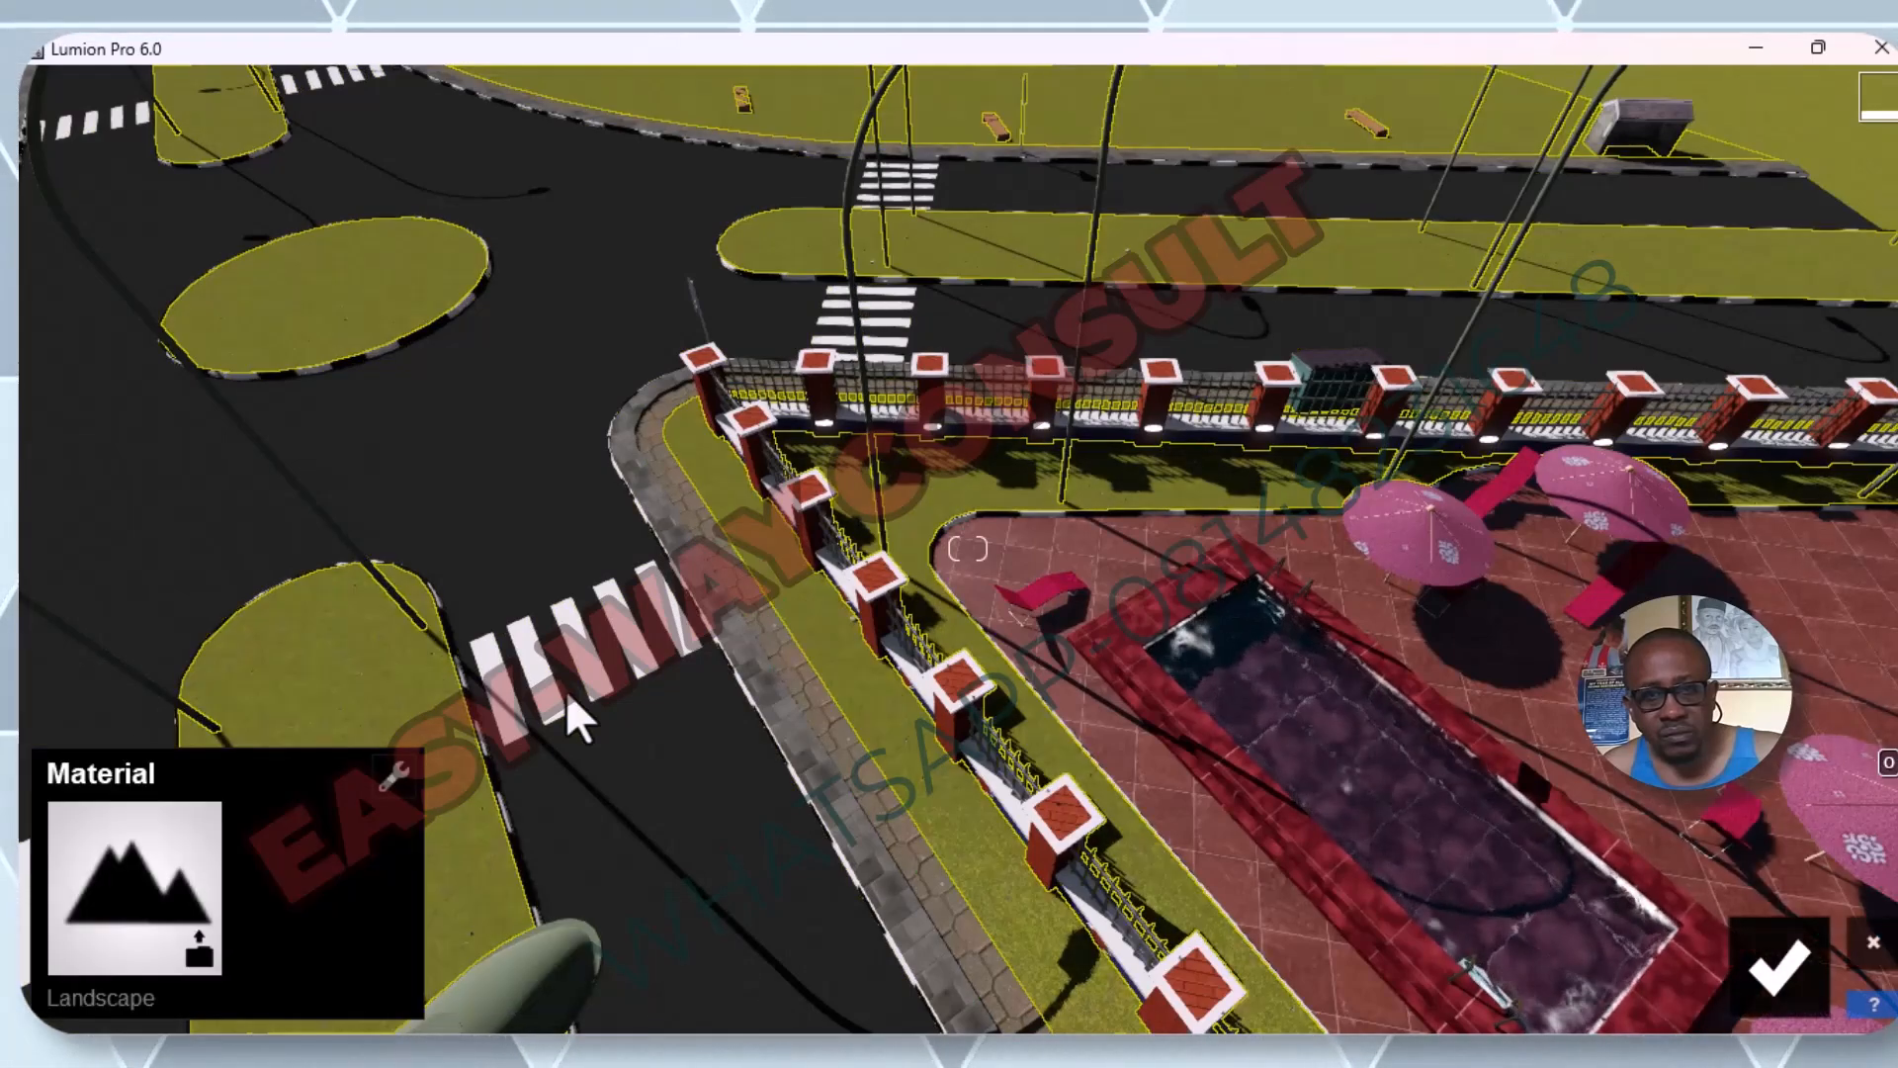
scroll(565, 690, down, 3)
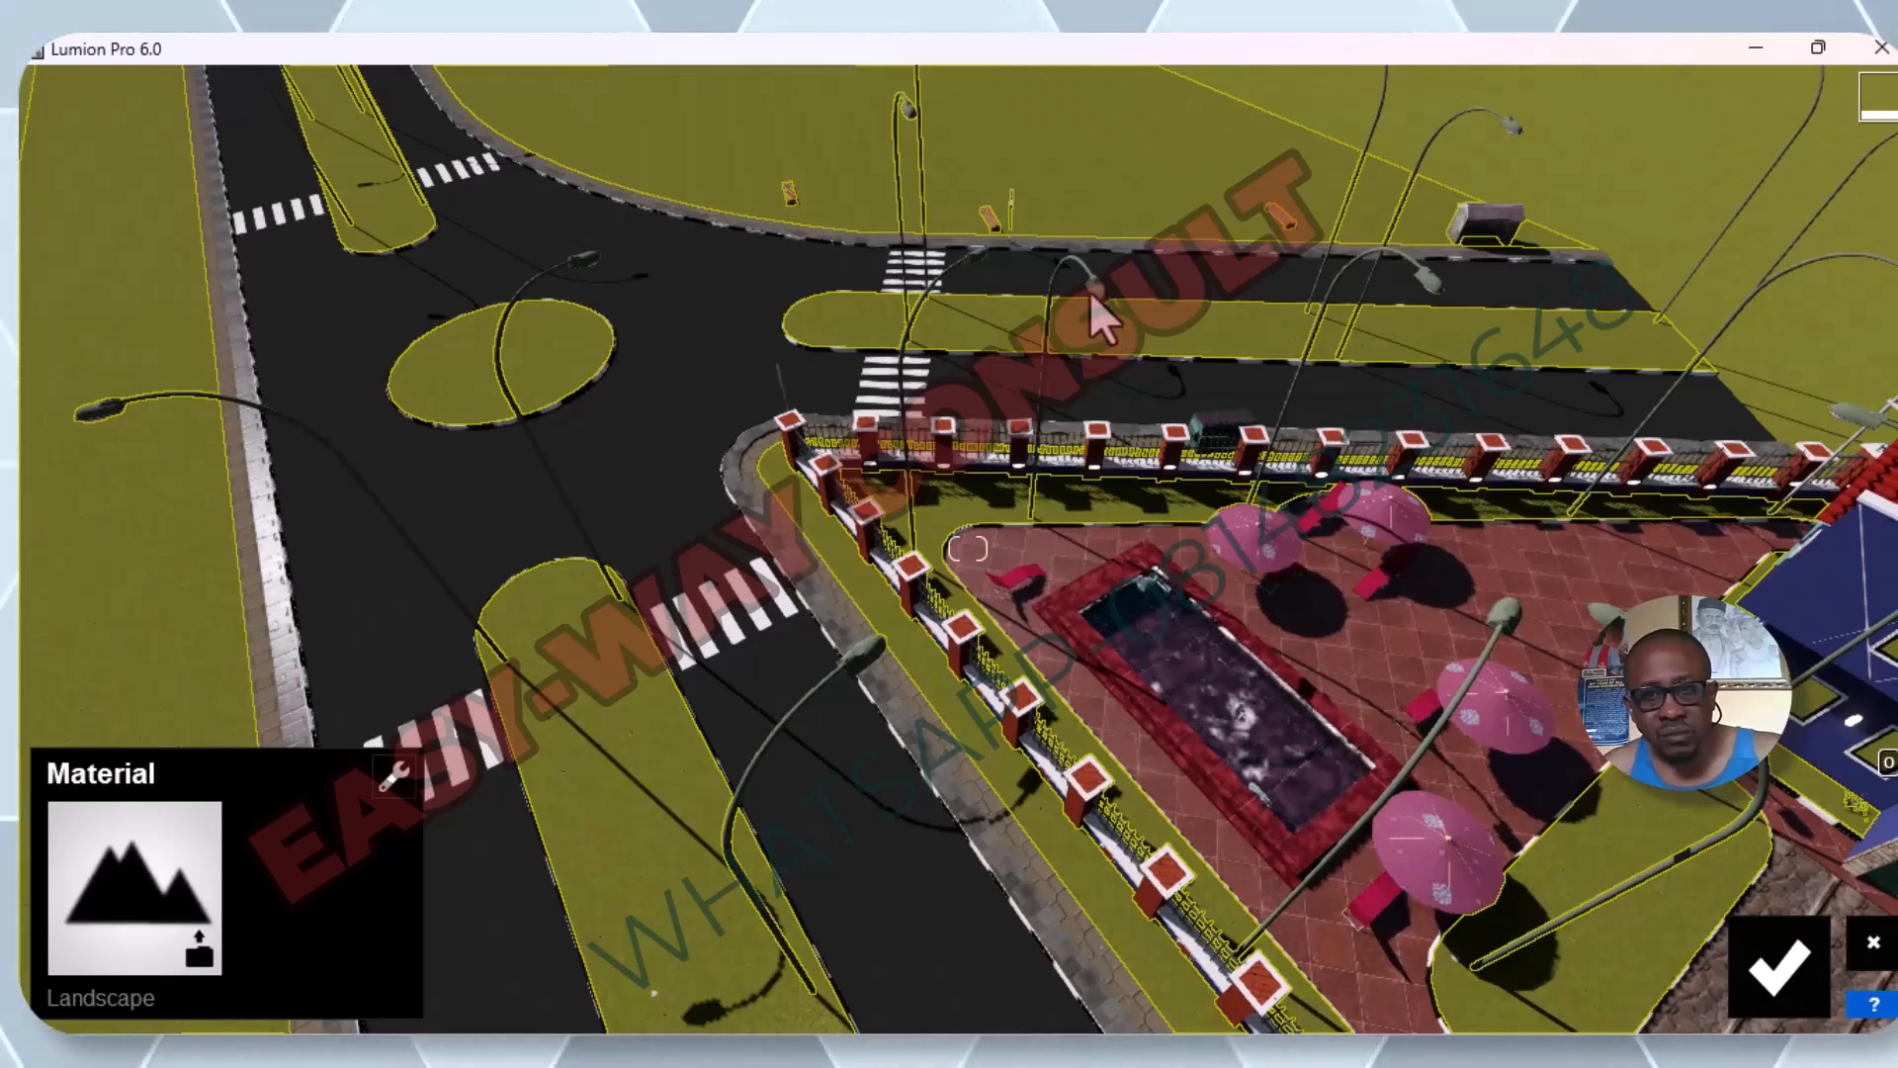
scroll(912, 549, down, 5)
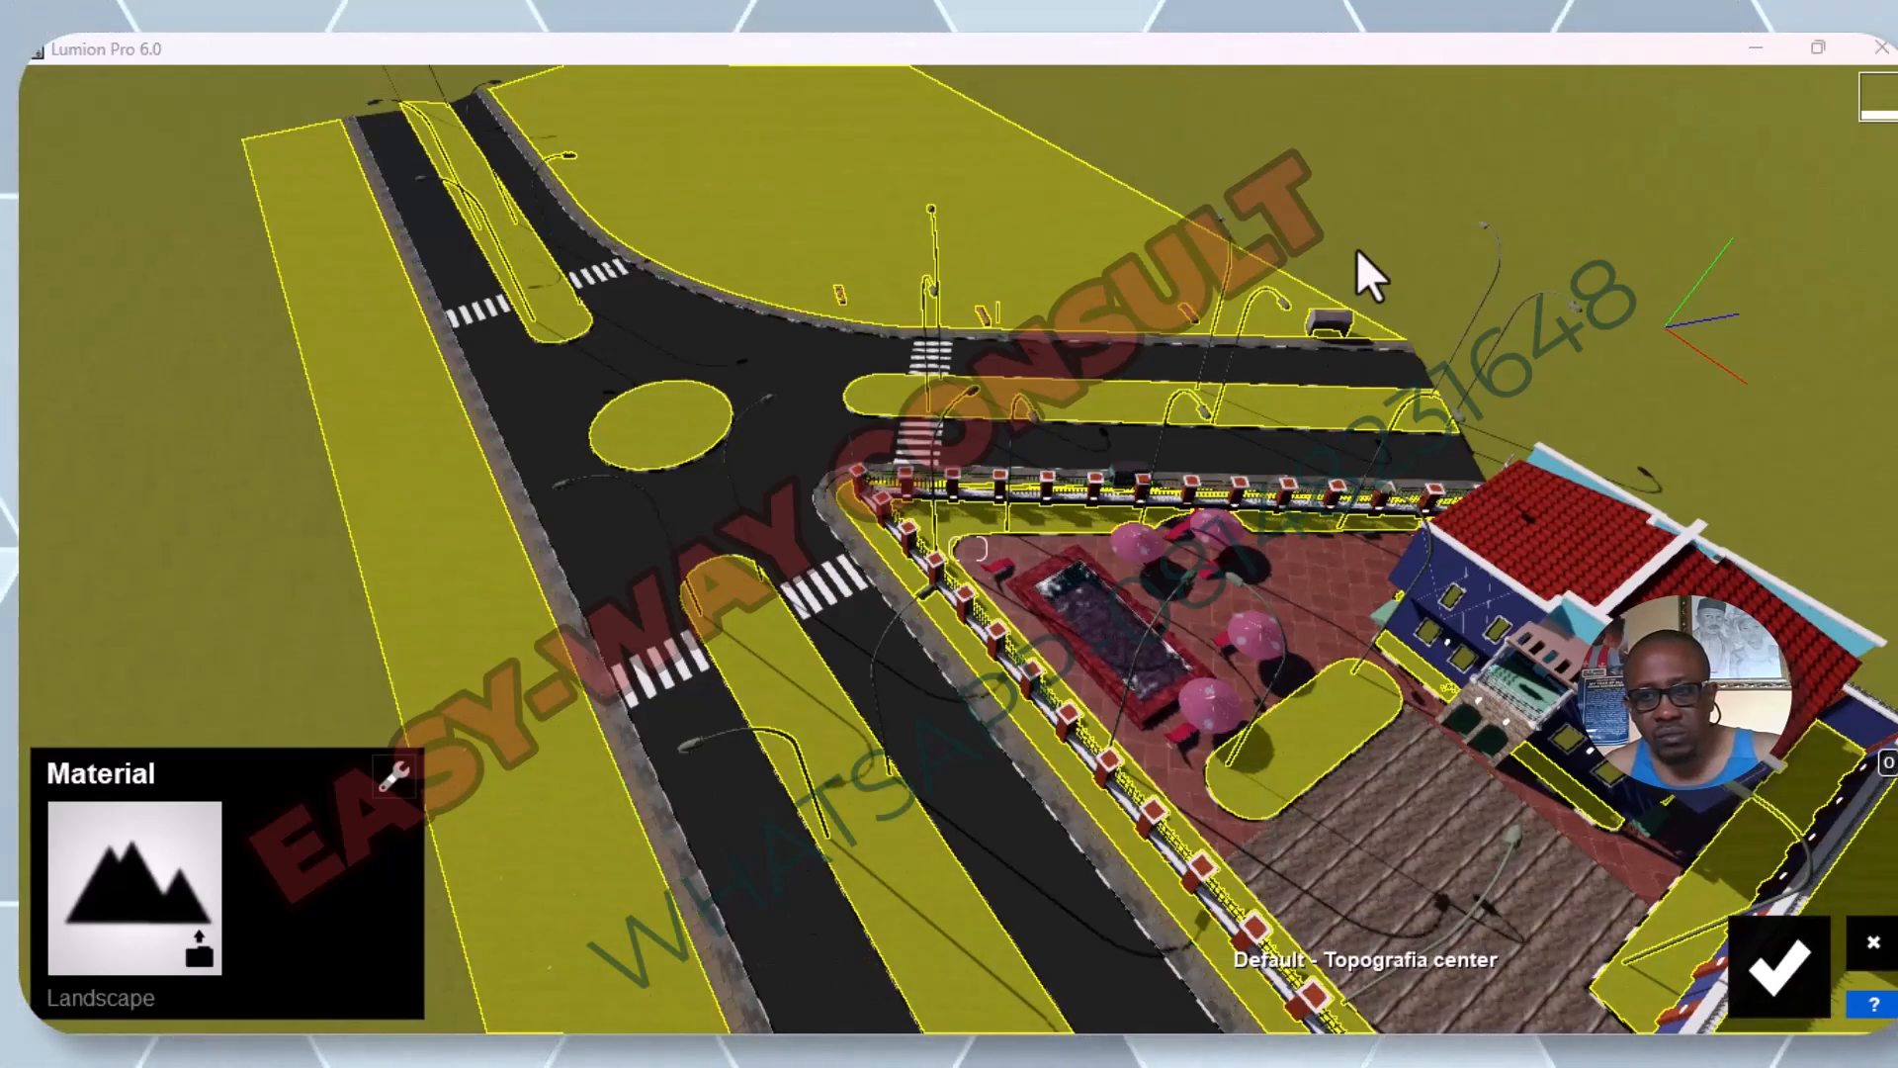
click(1757, 963)
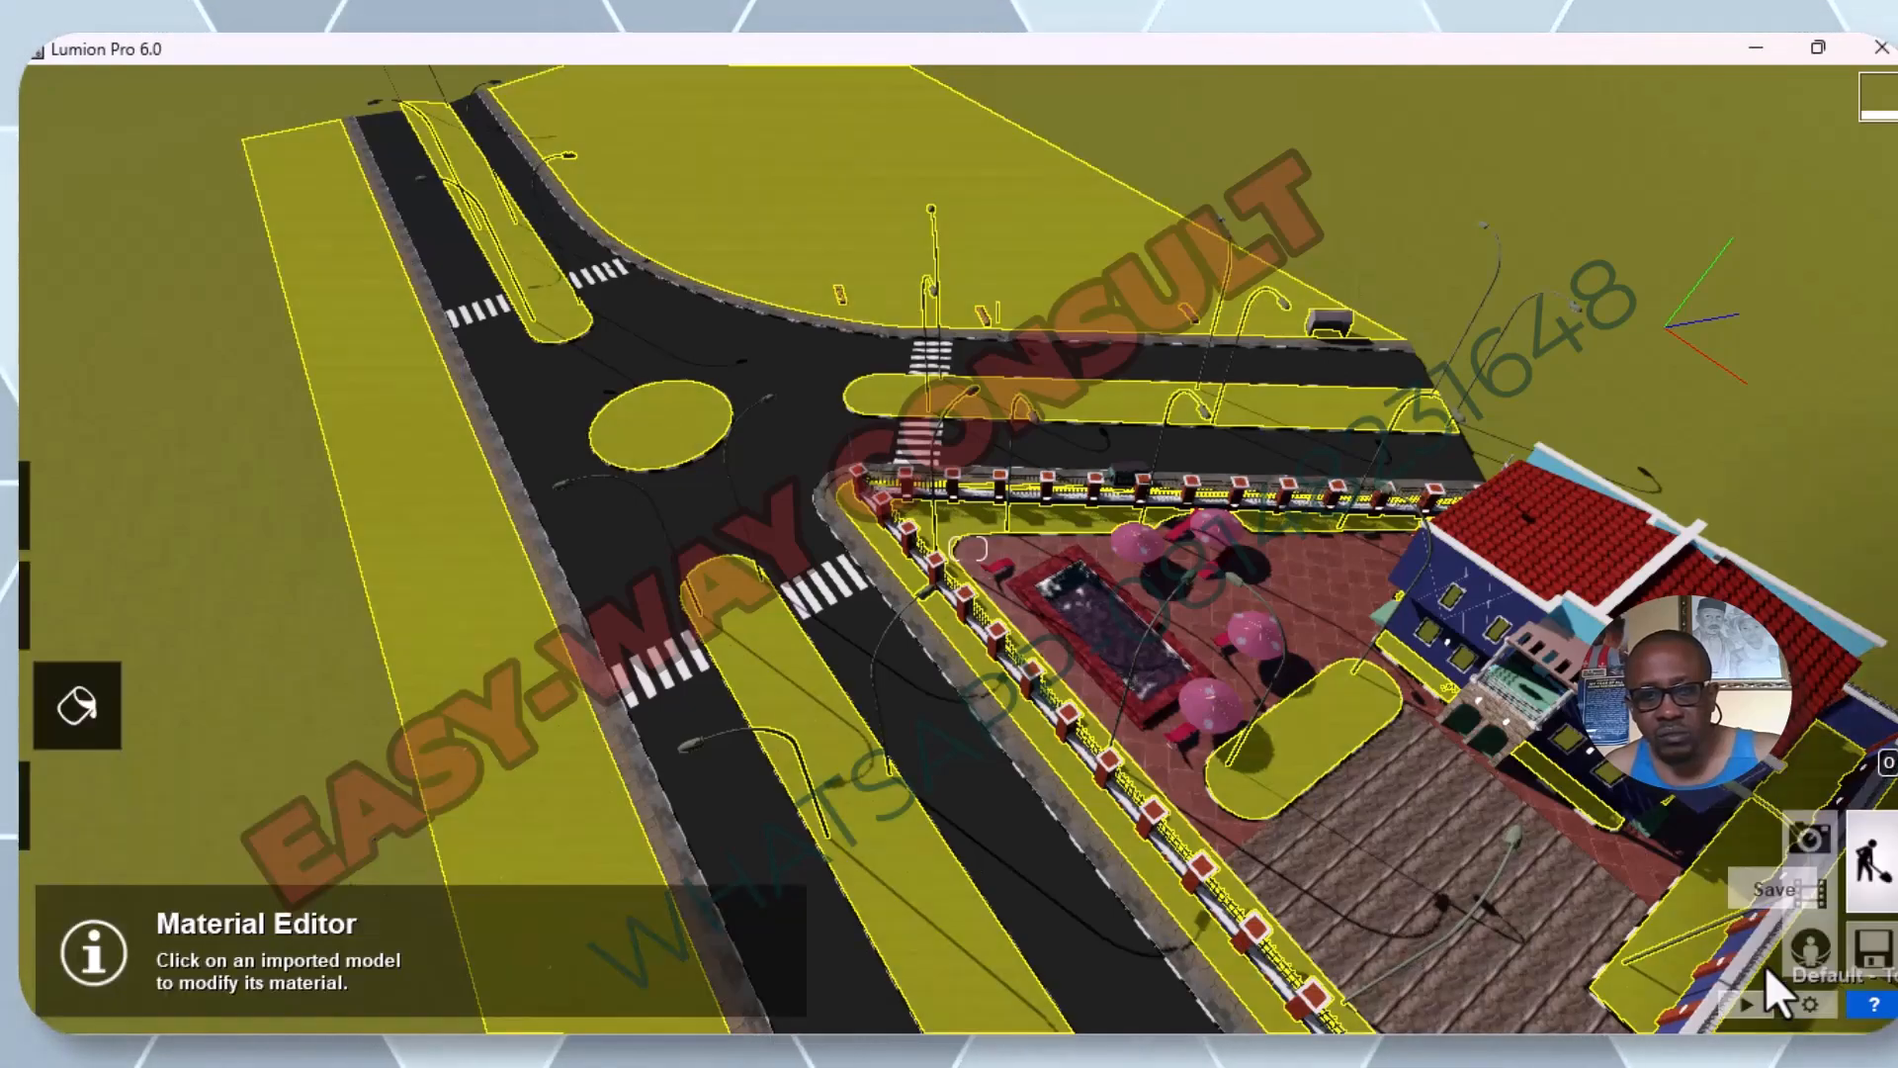
scroll(619, 460, down, 3)
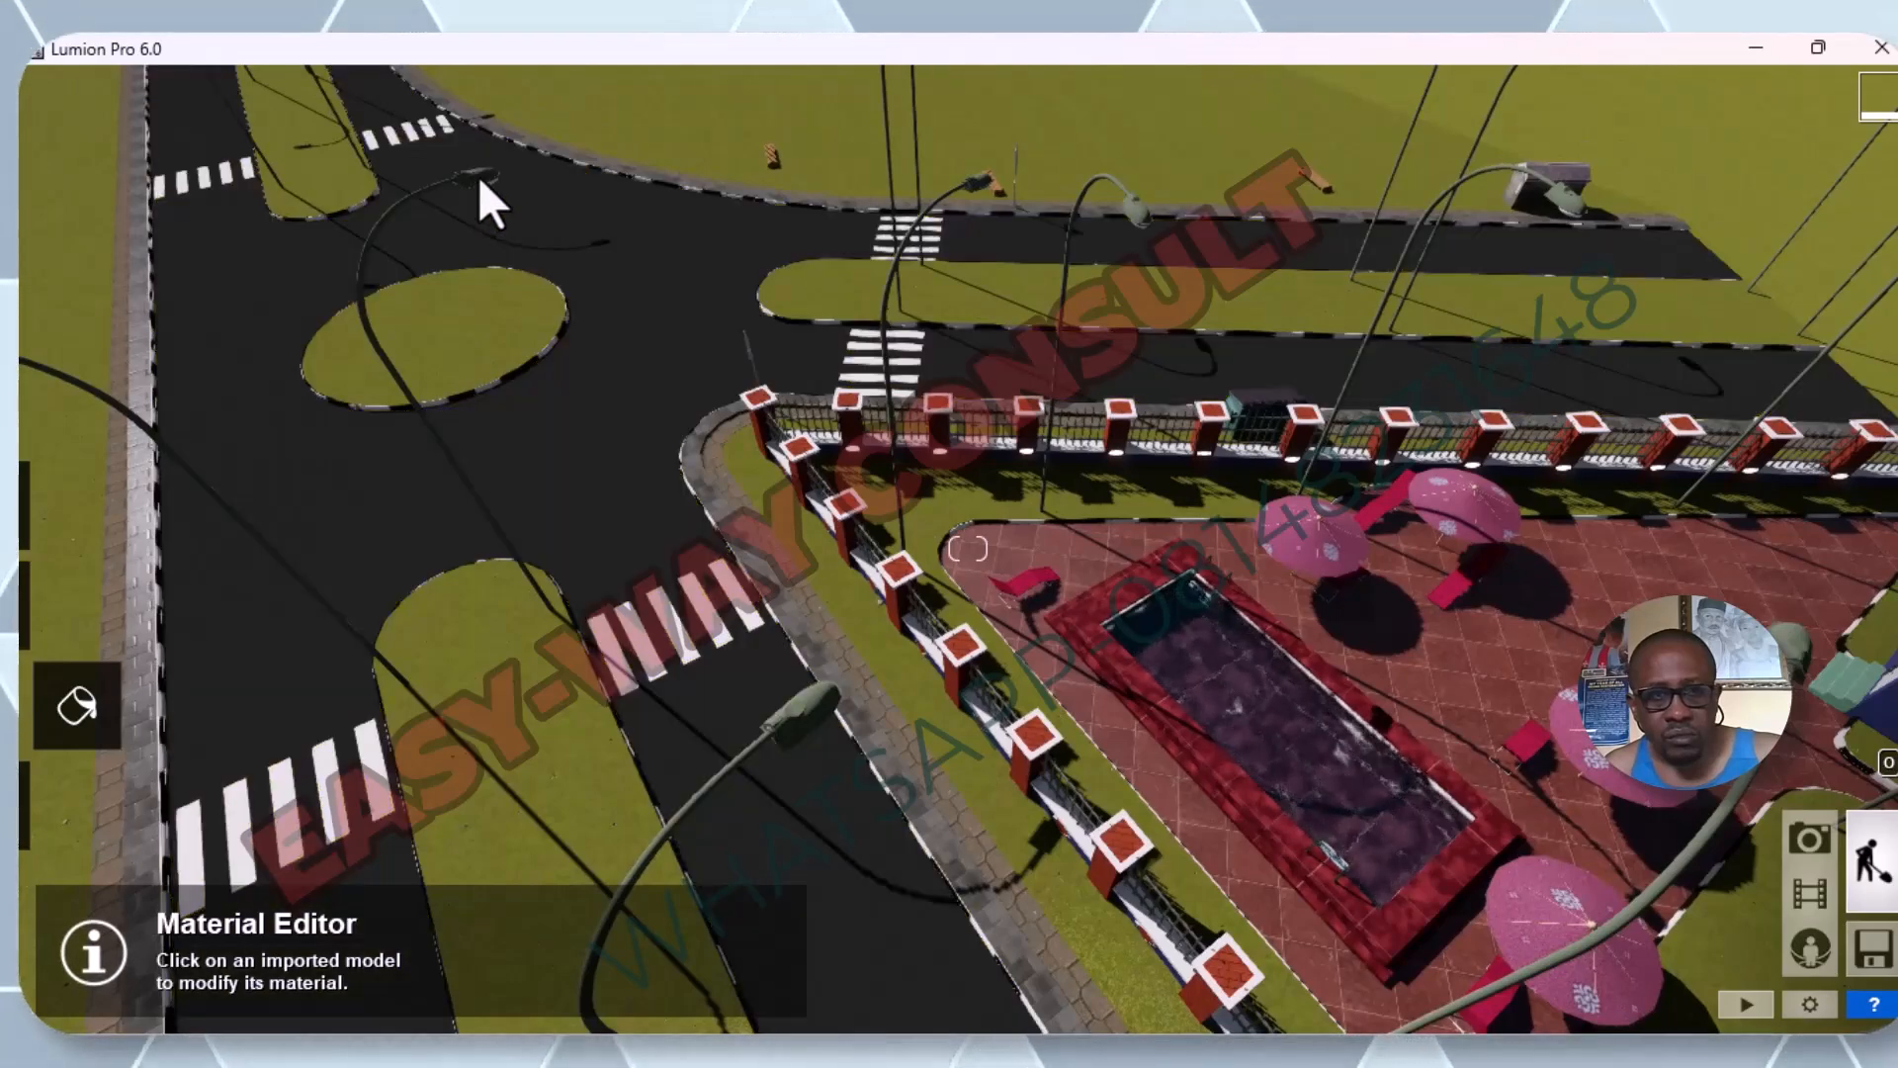
key(w)
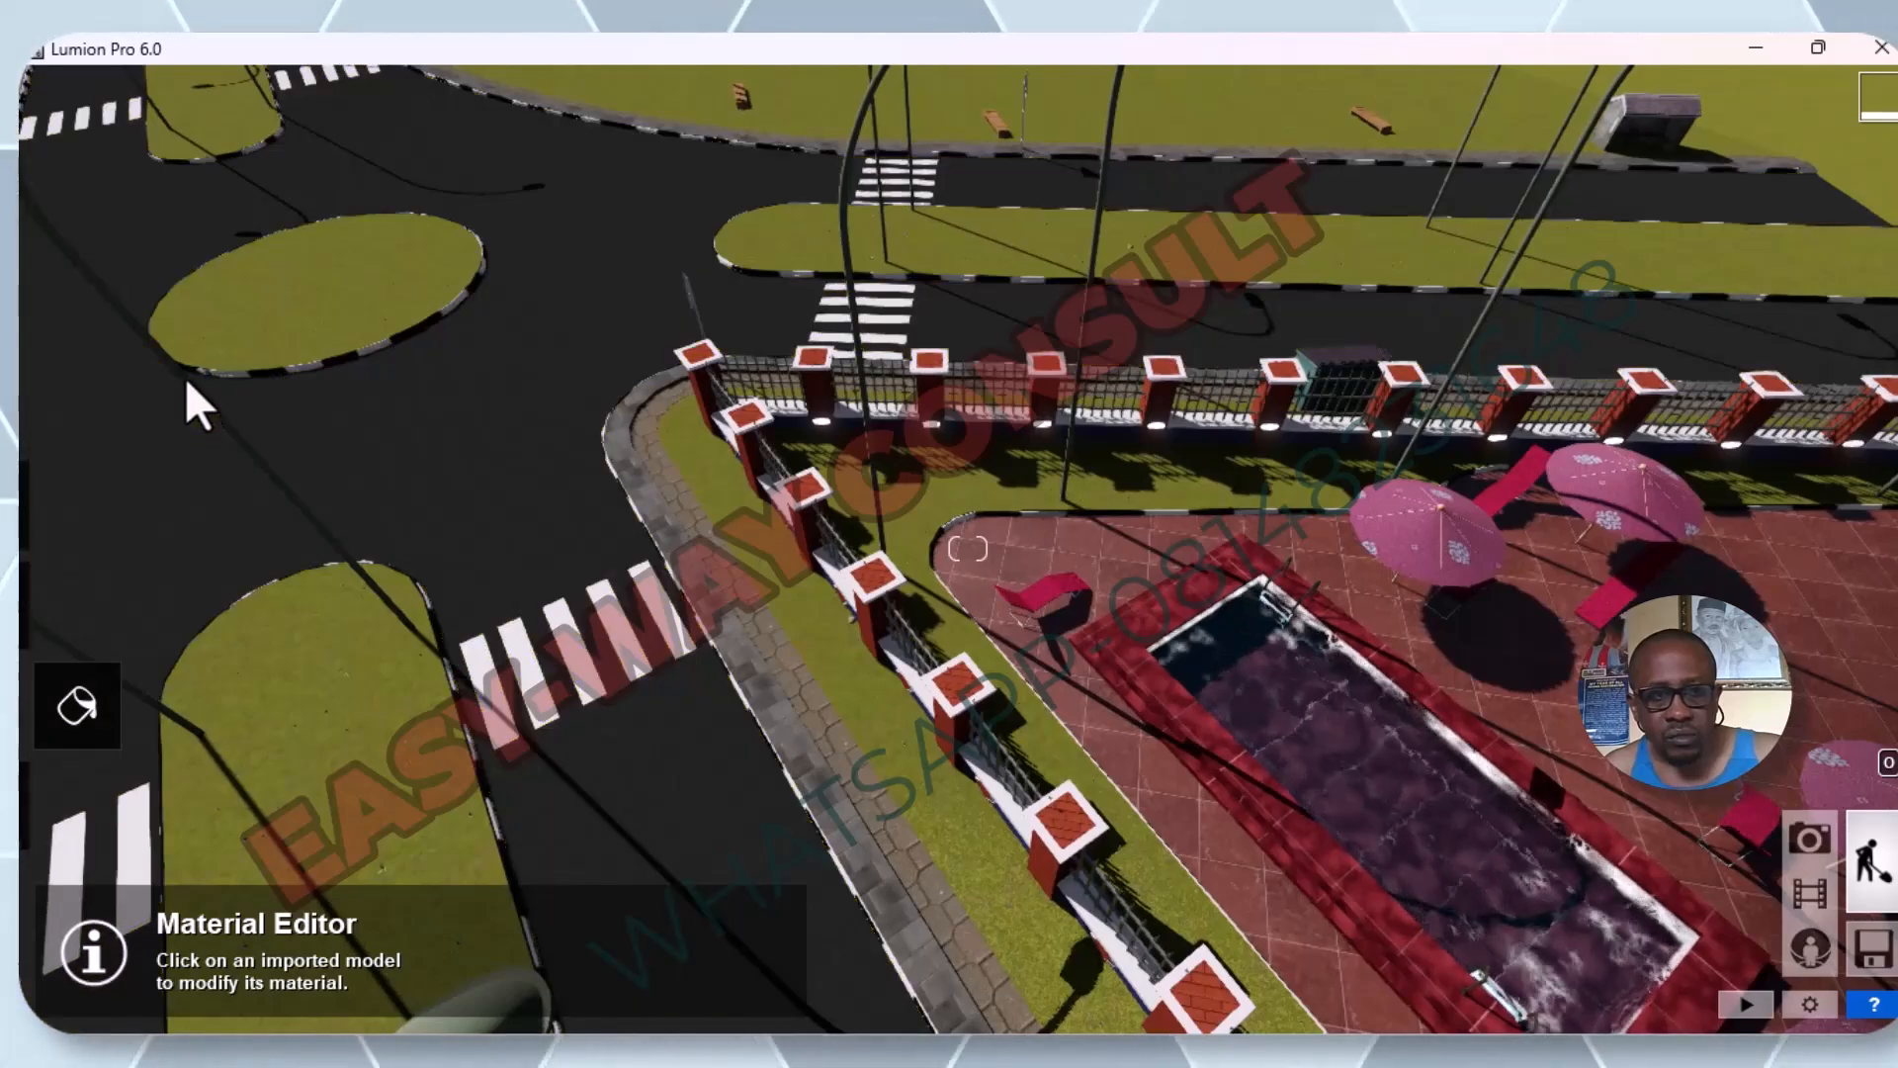
key(w)
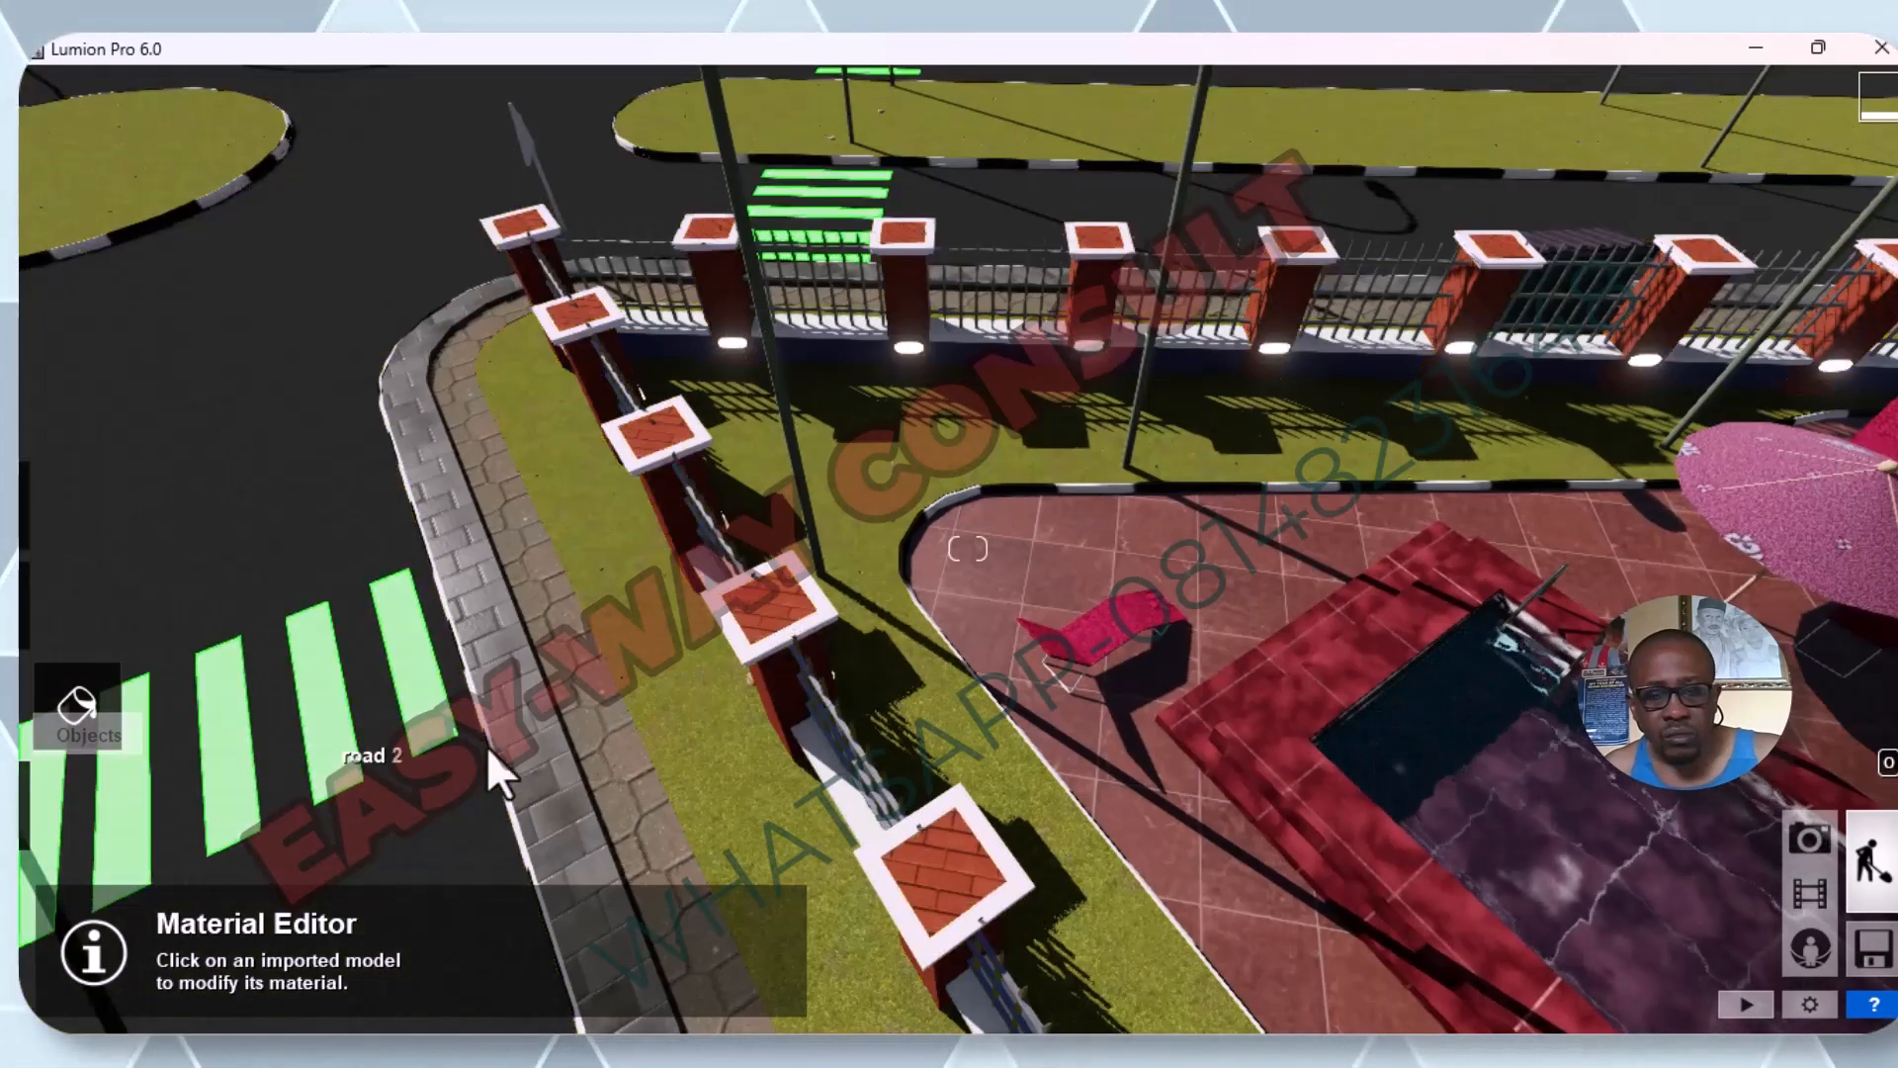
key(s)
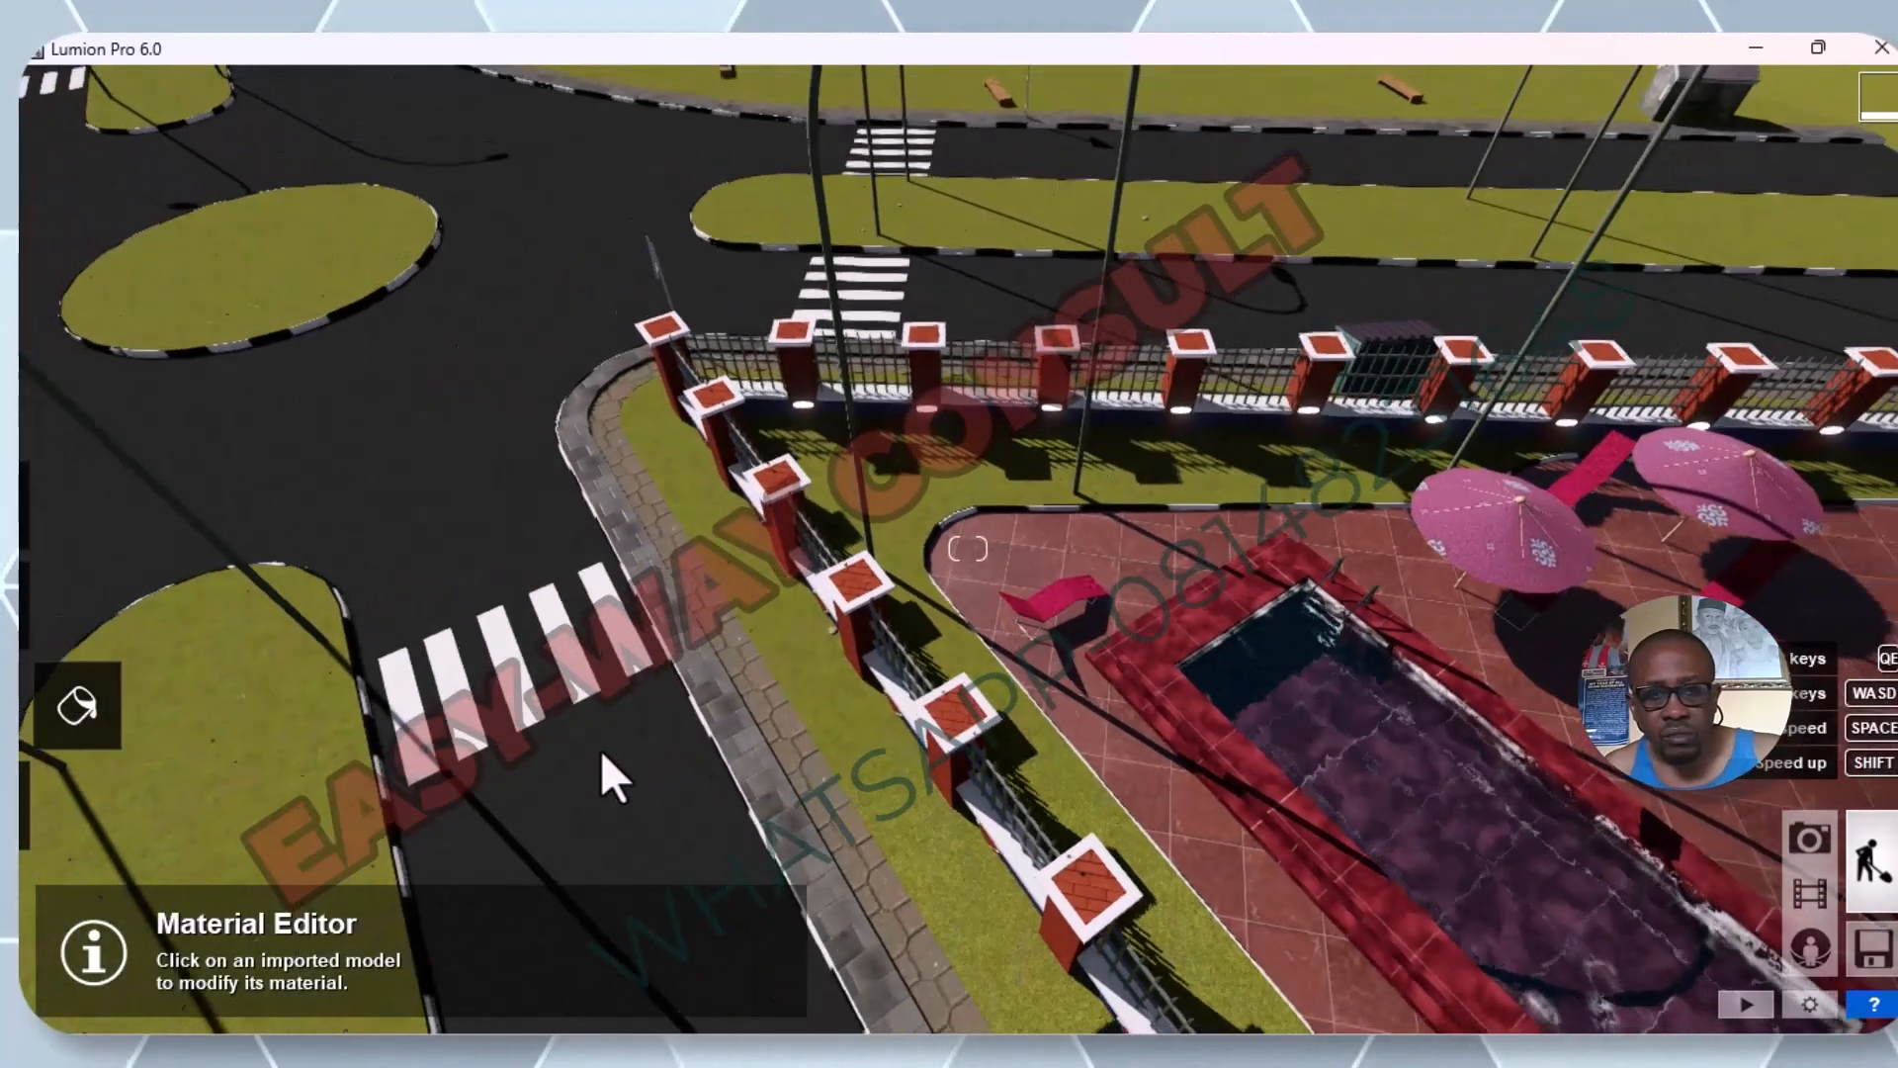
key(s)
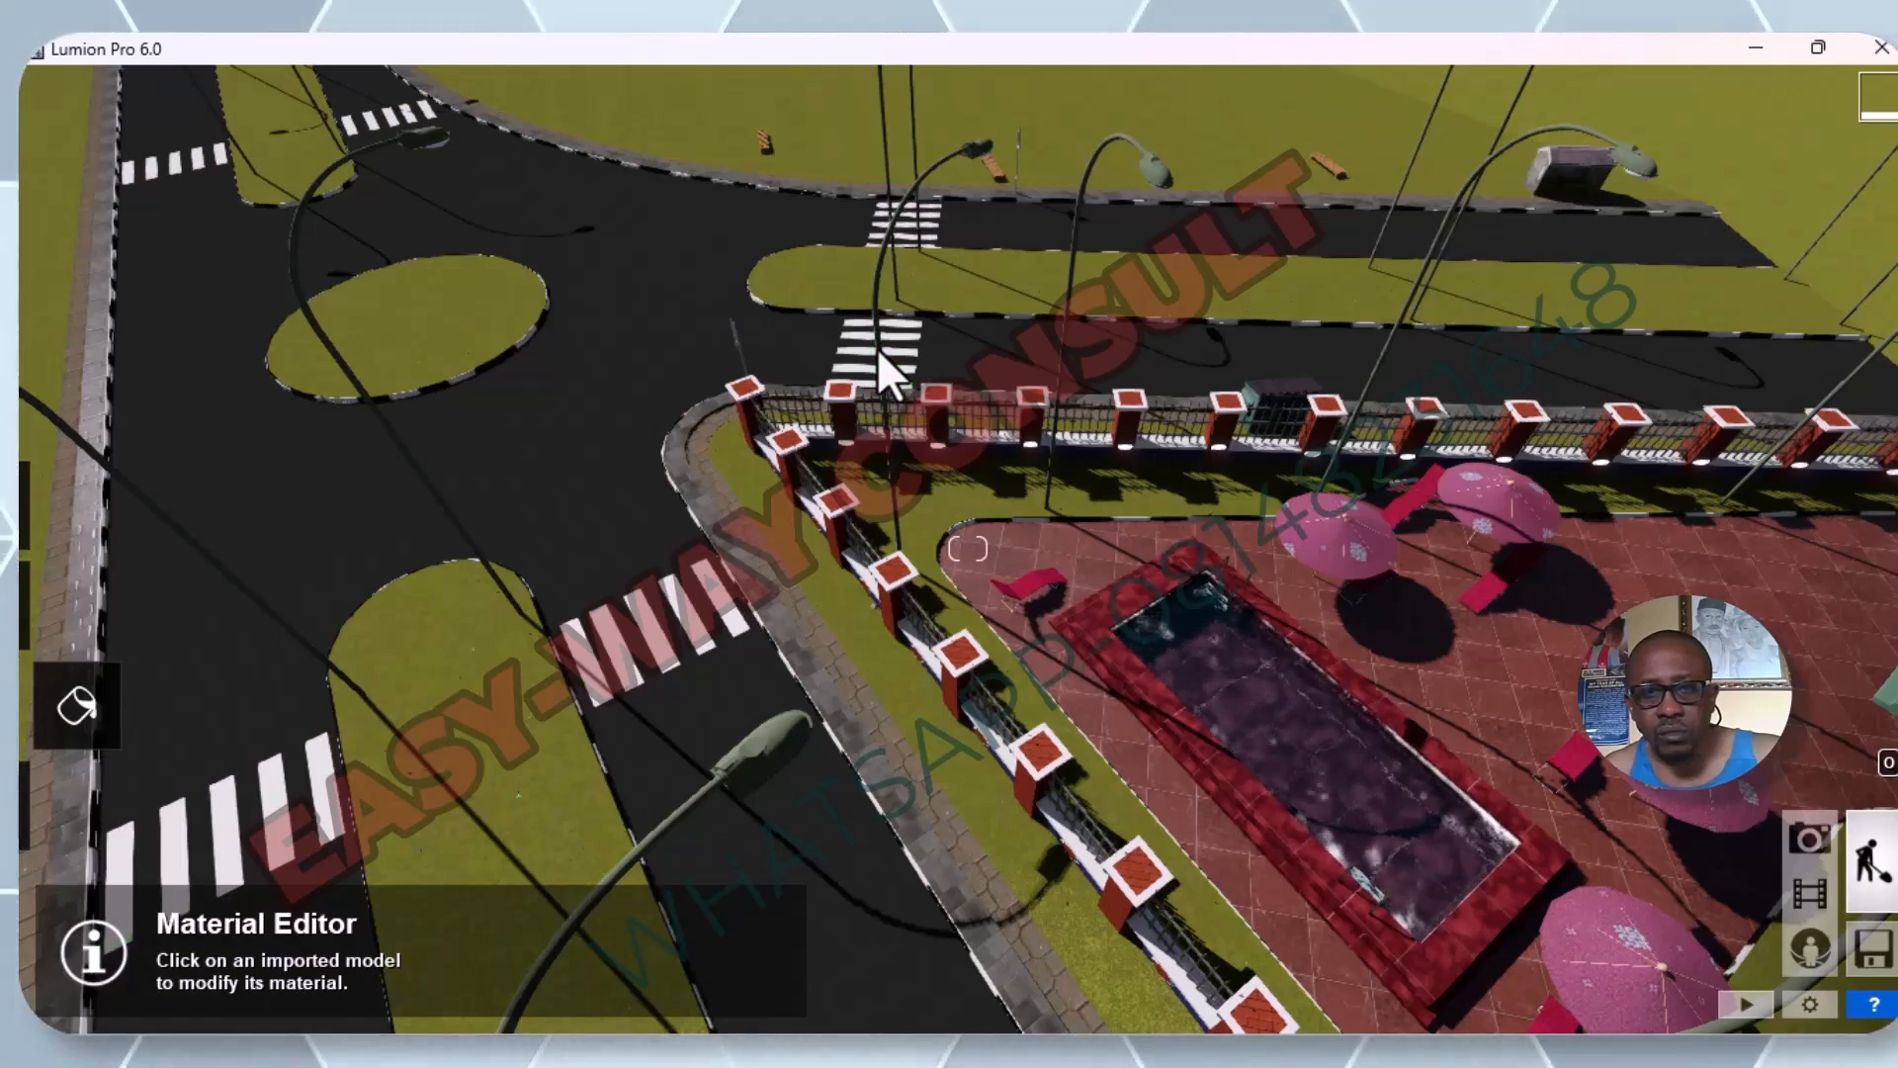
Inspect the iron rail fence, street lights, pool and road surfaces from close up and from farther out.
scroll(879, 349, up, 3)
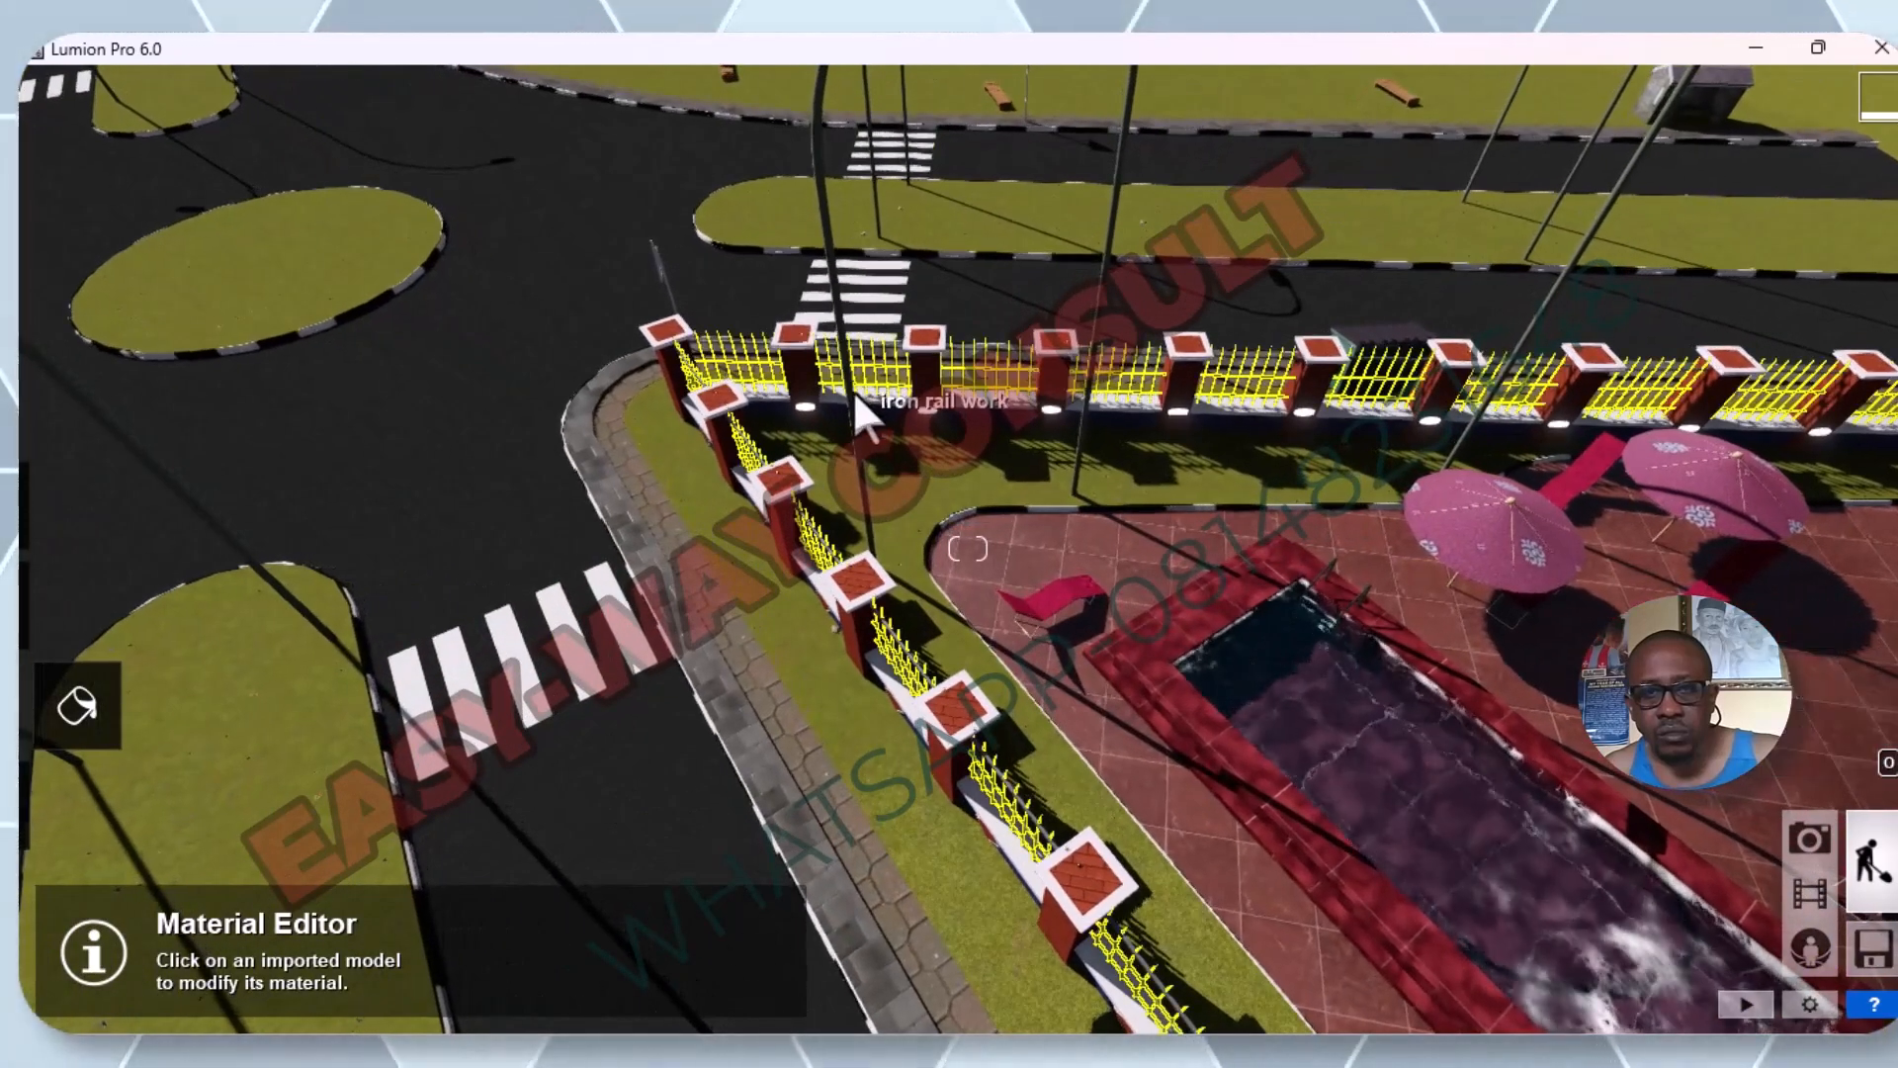
click(855, 394)
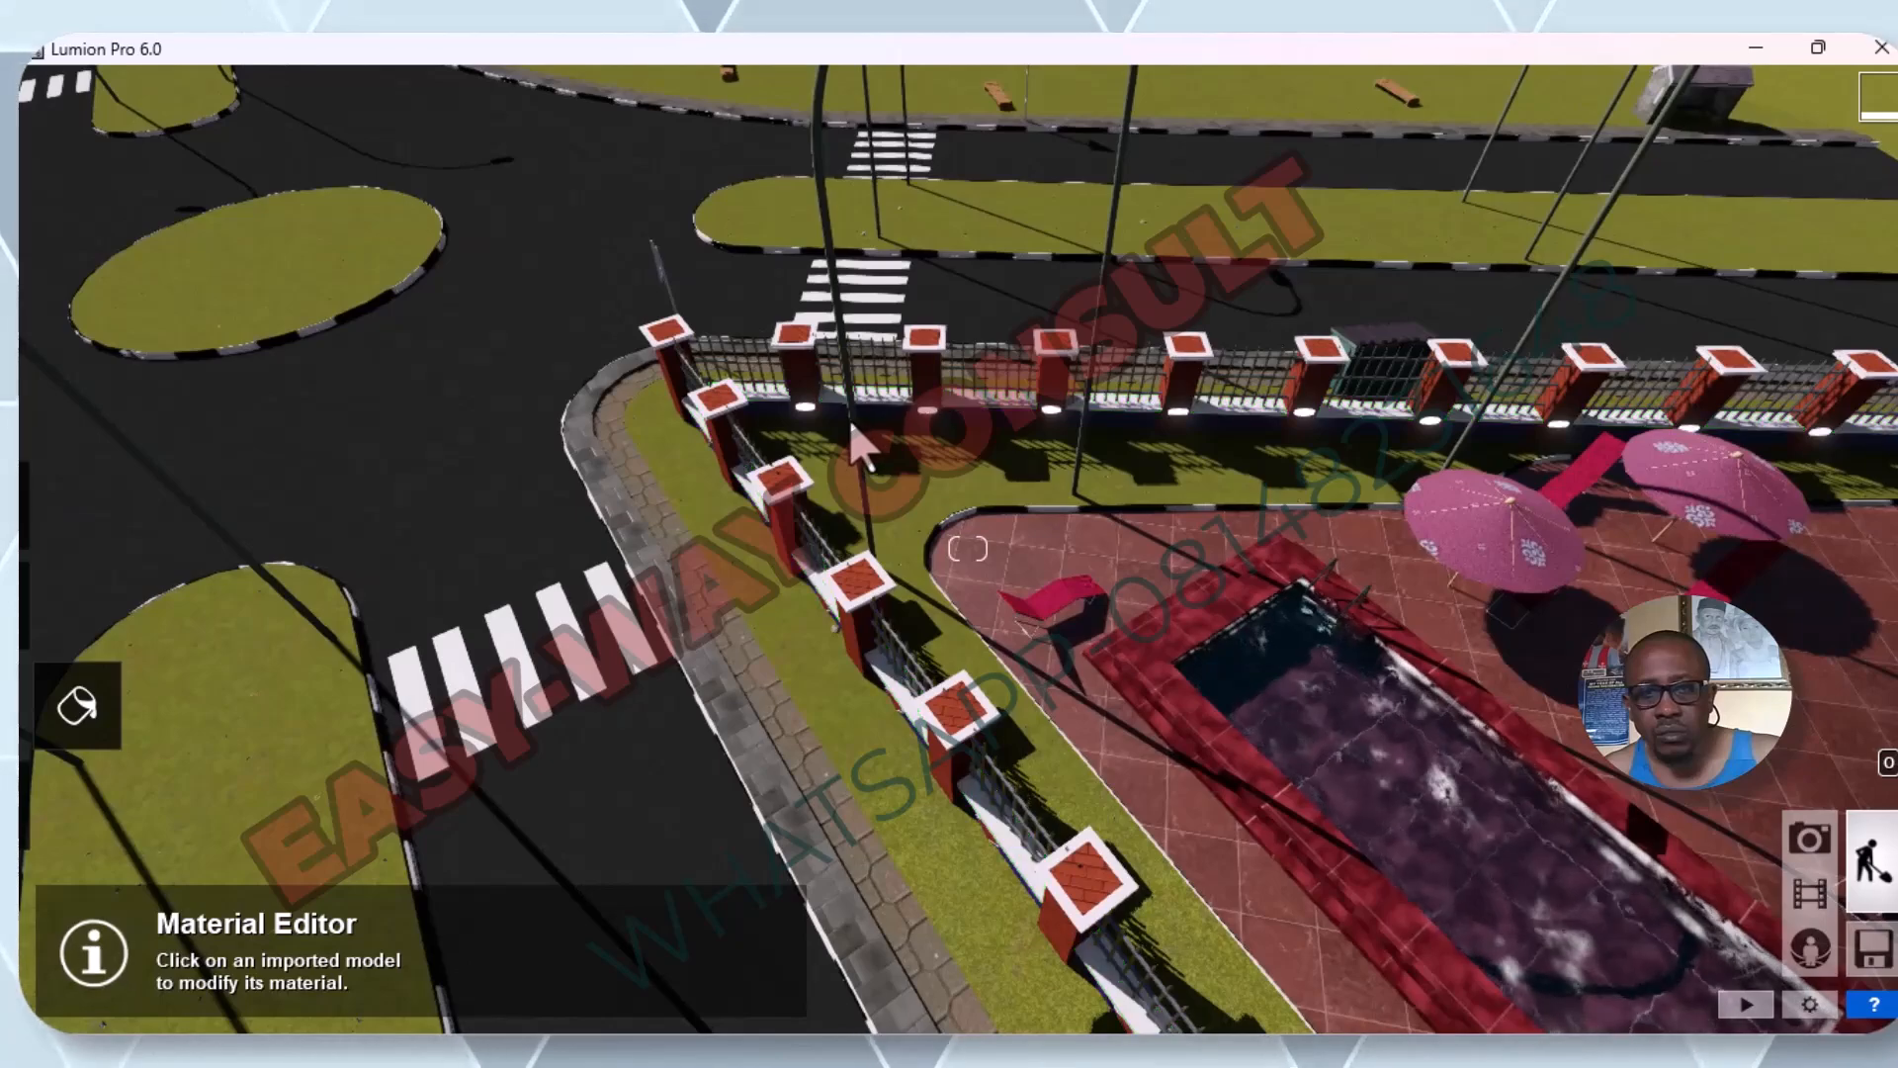
scroll(809, 495, down, 5)
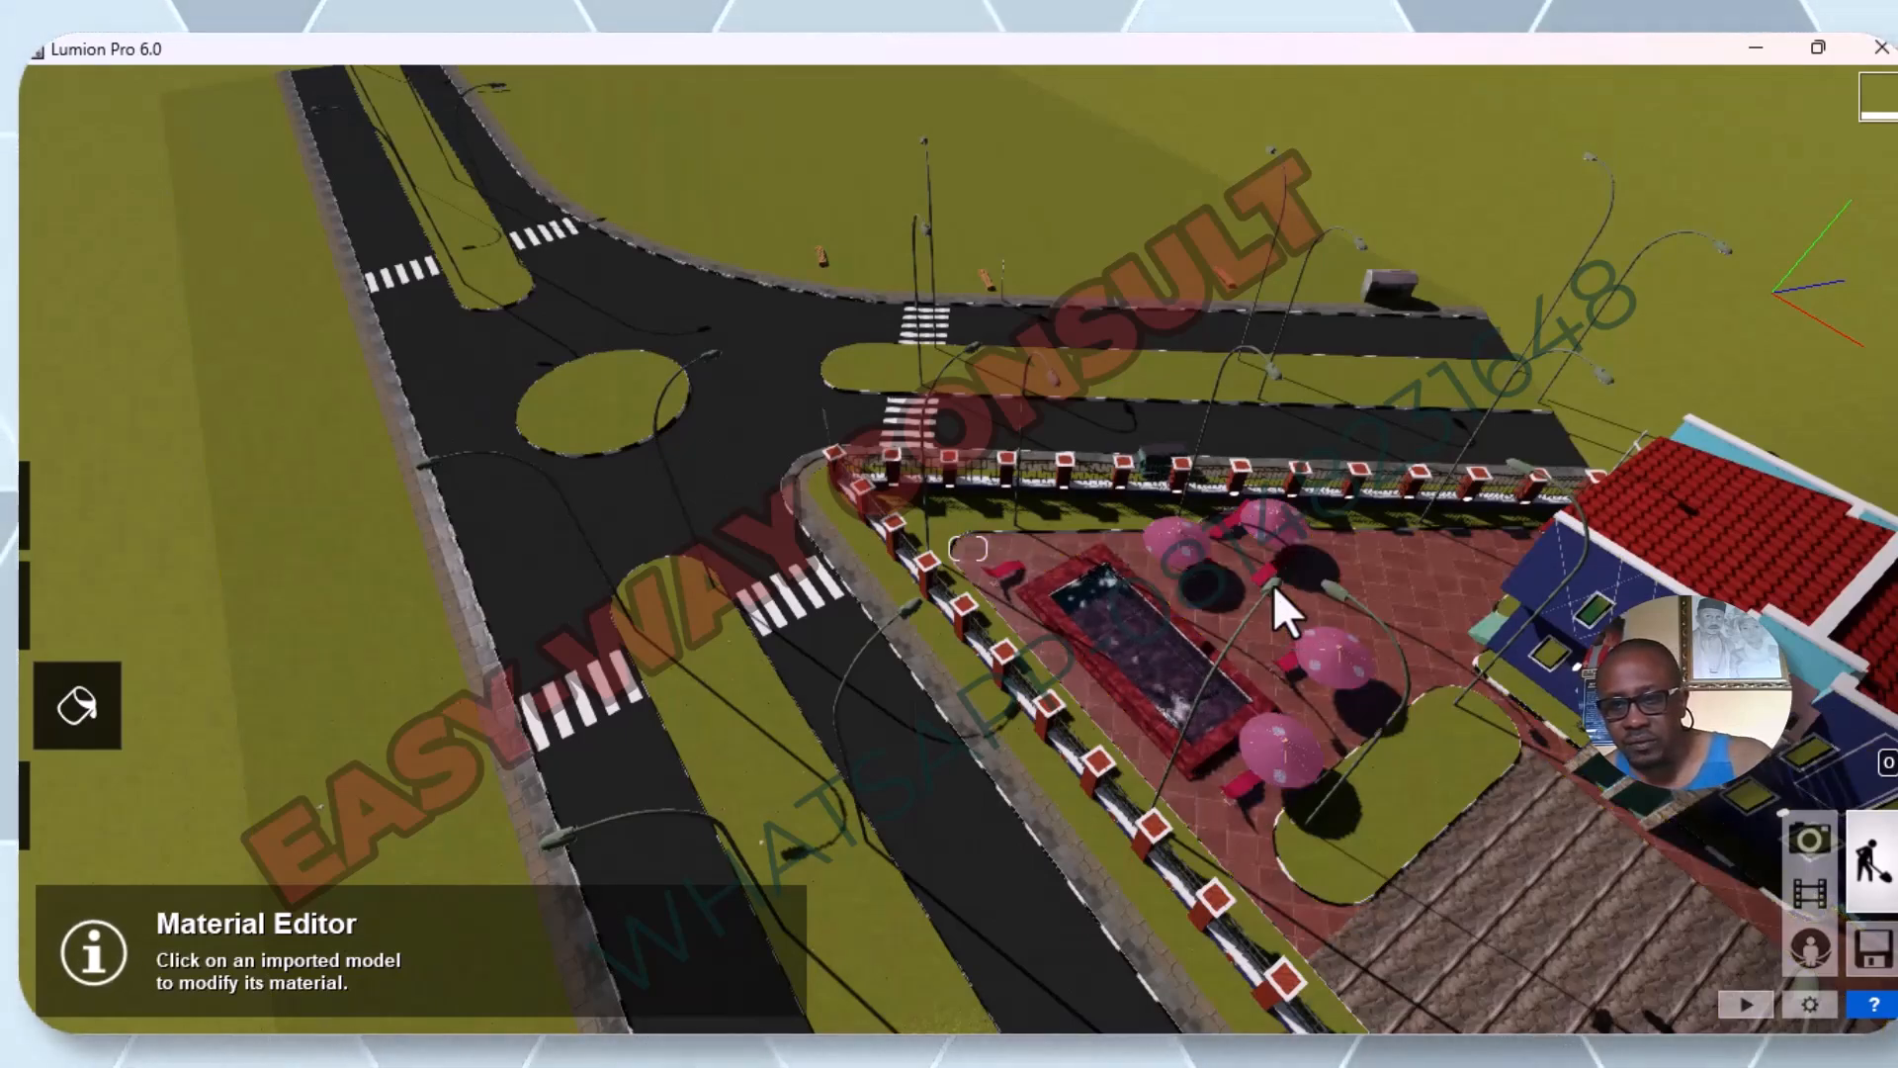
scroll(1272, 583, up, 3)
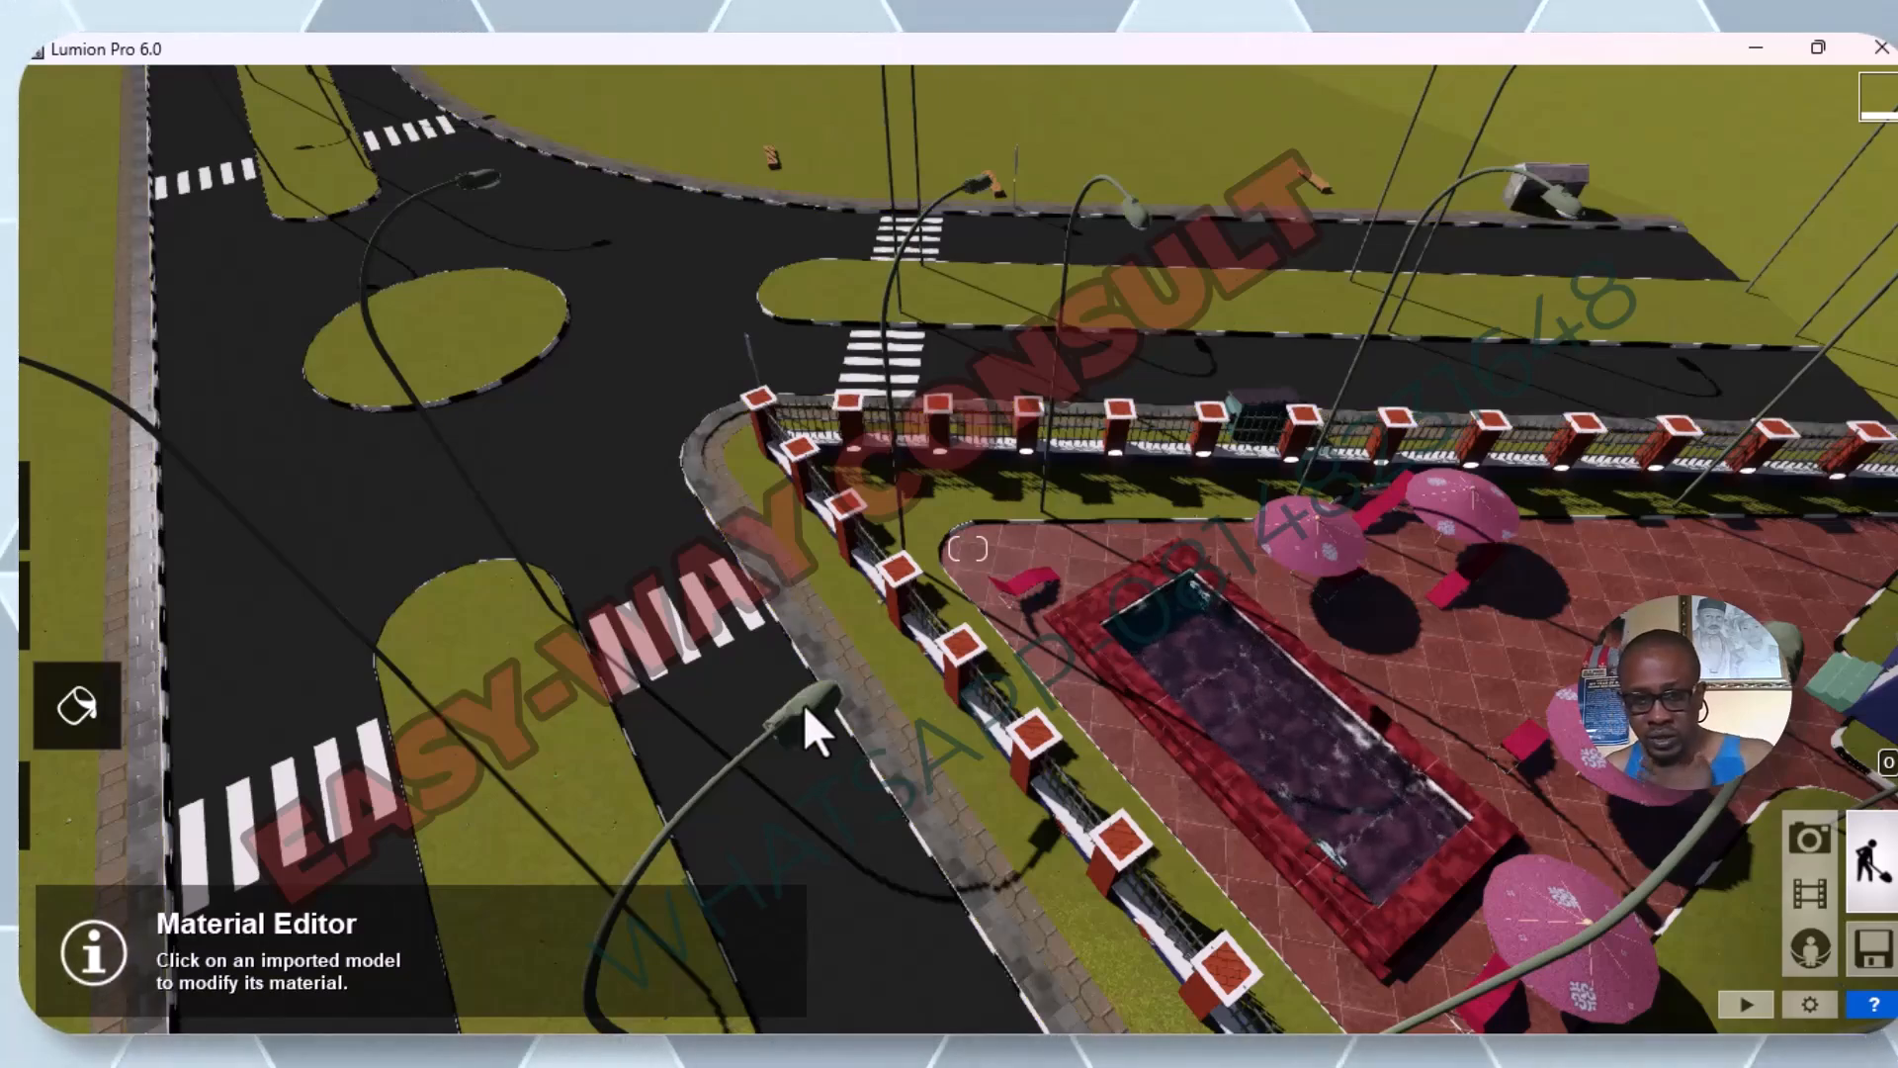
scroll(803, 703, up, 2)
scroll(779, 739, down, 2)
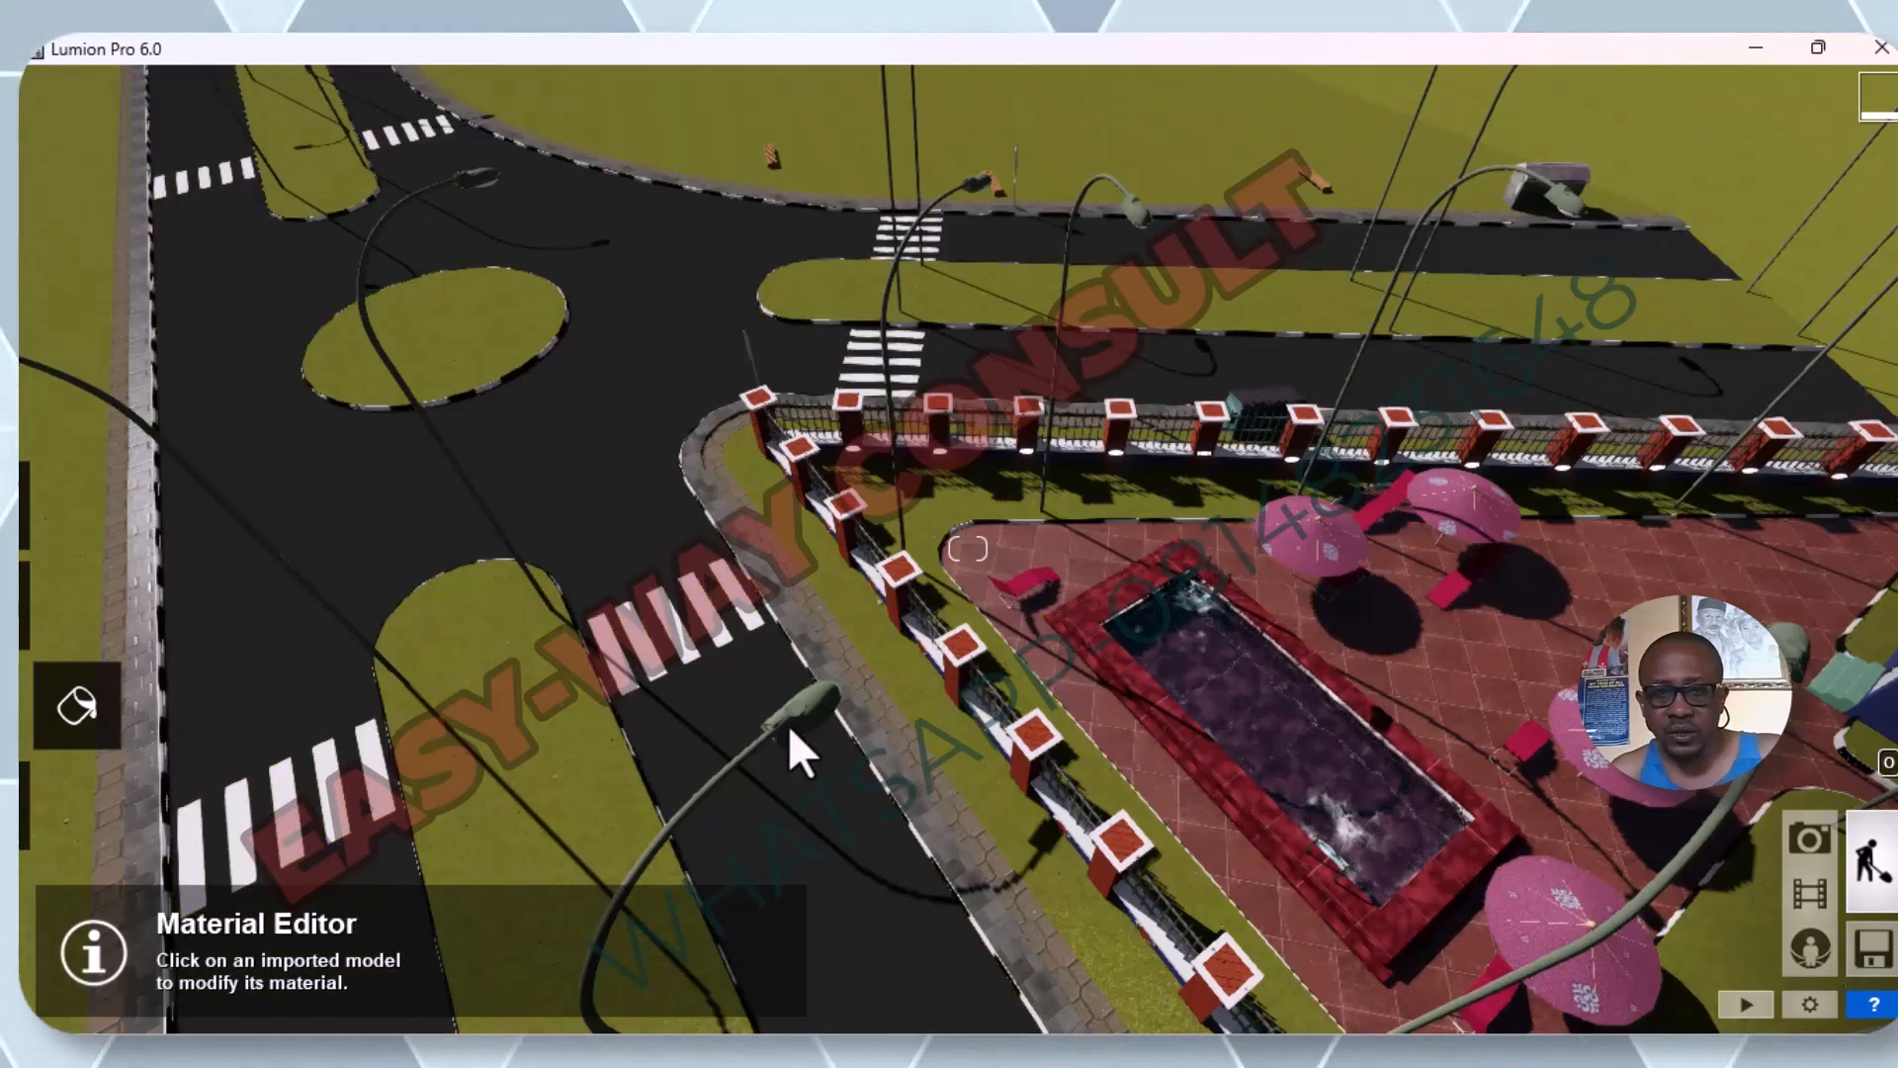
key(s)
key(s)
key(s)
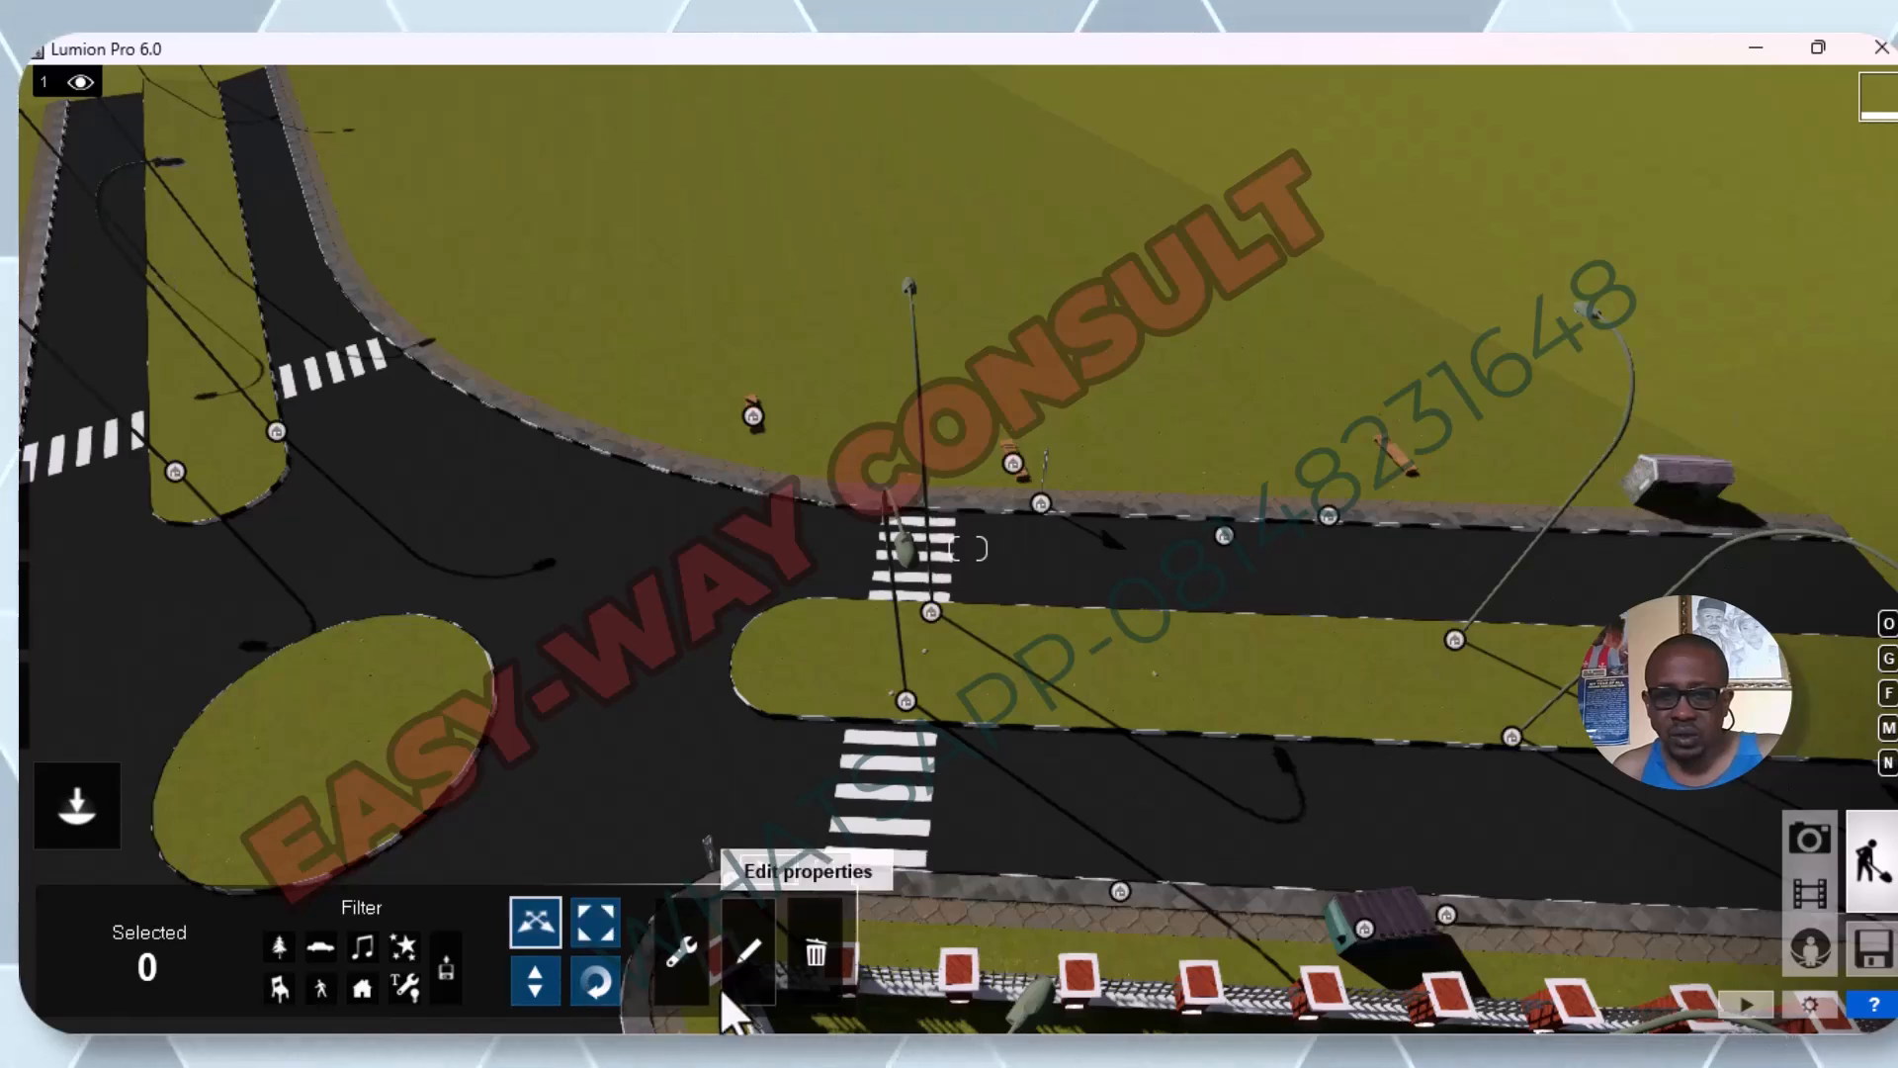
In edit properties mode, select the parked vehicle by the far road and each of the two nearby median street lights.
click(753, 955)
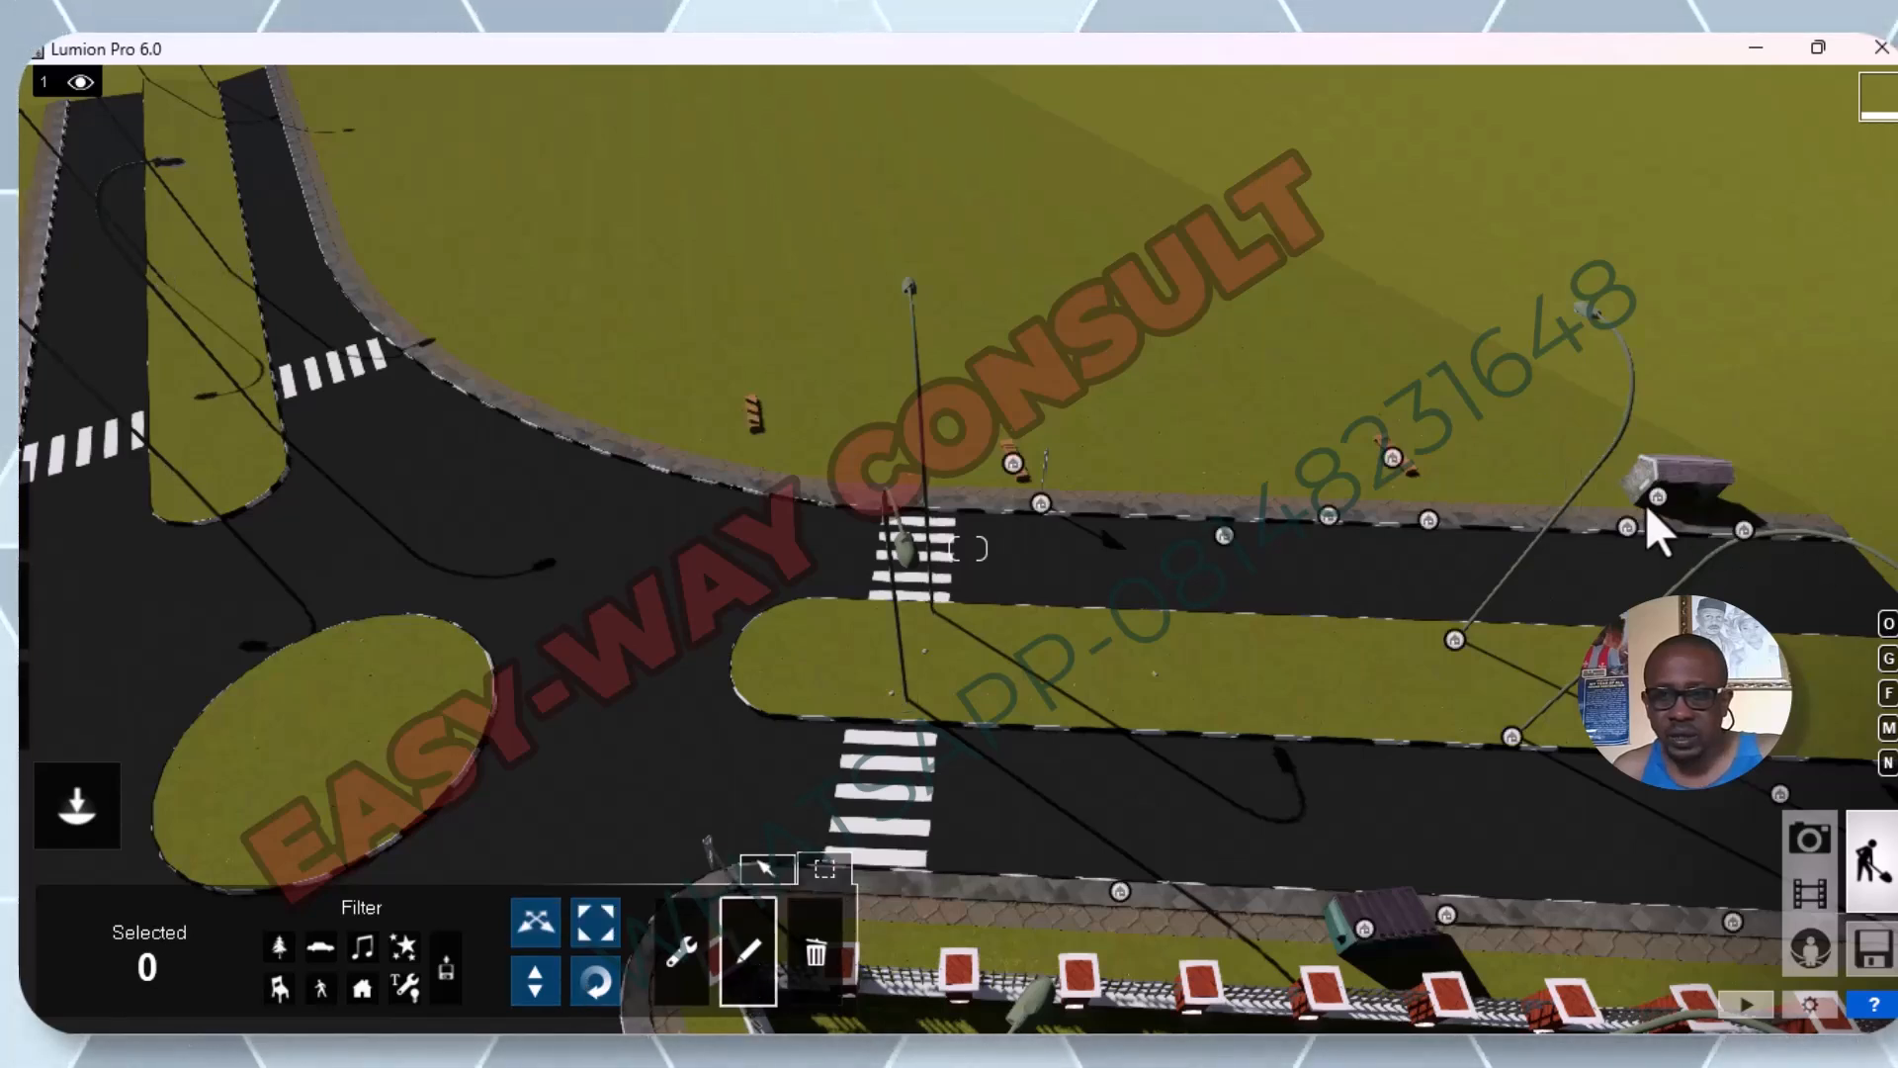
click(1661, 496)
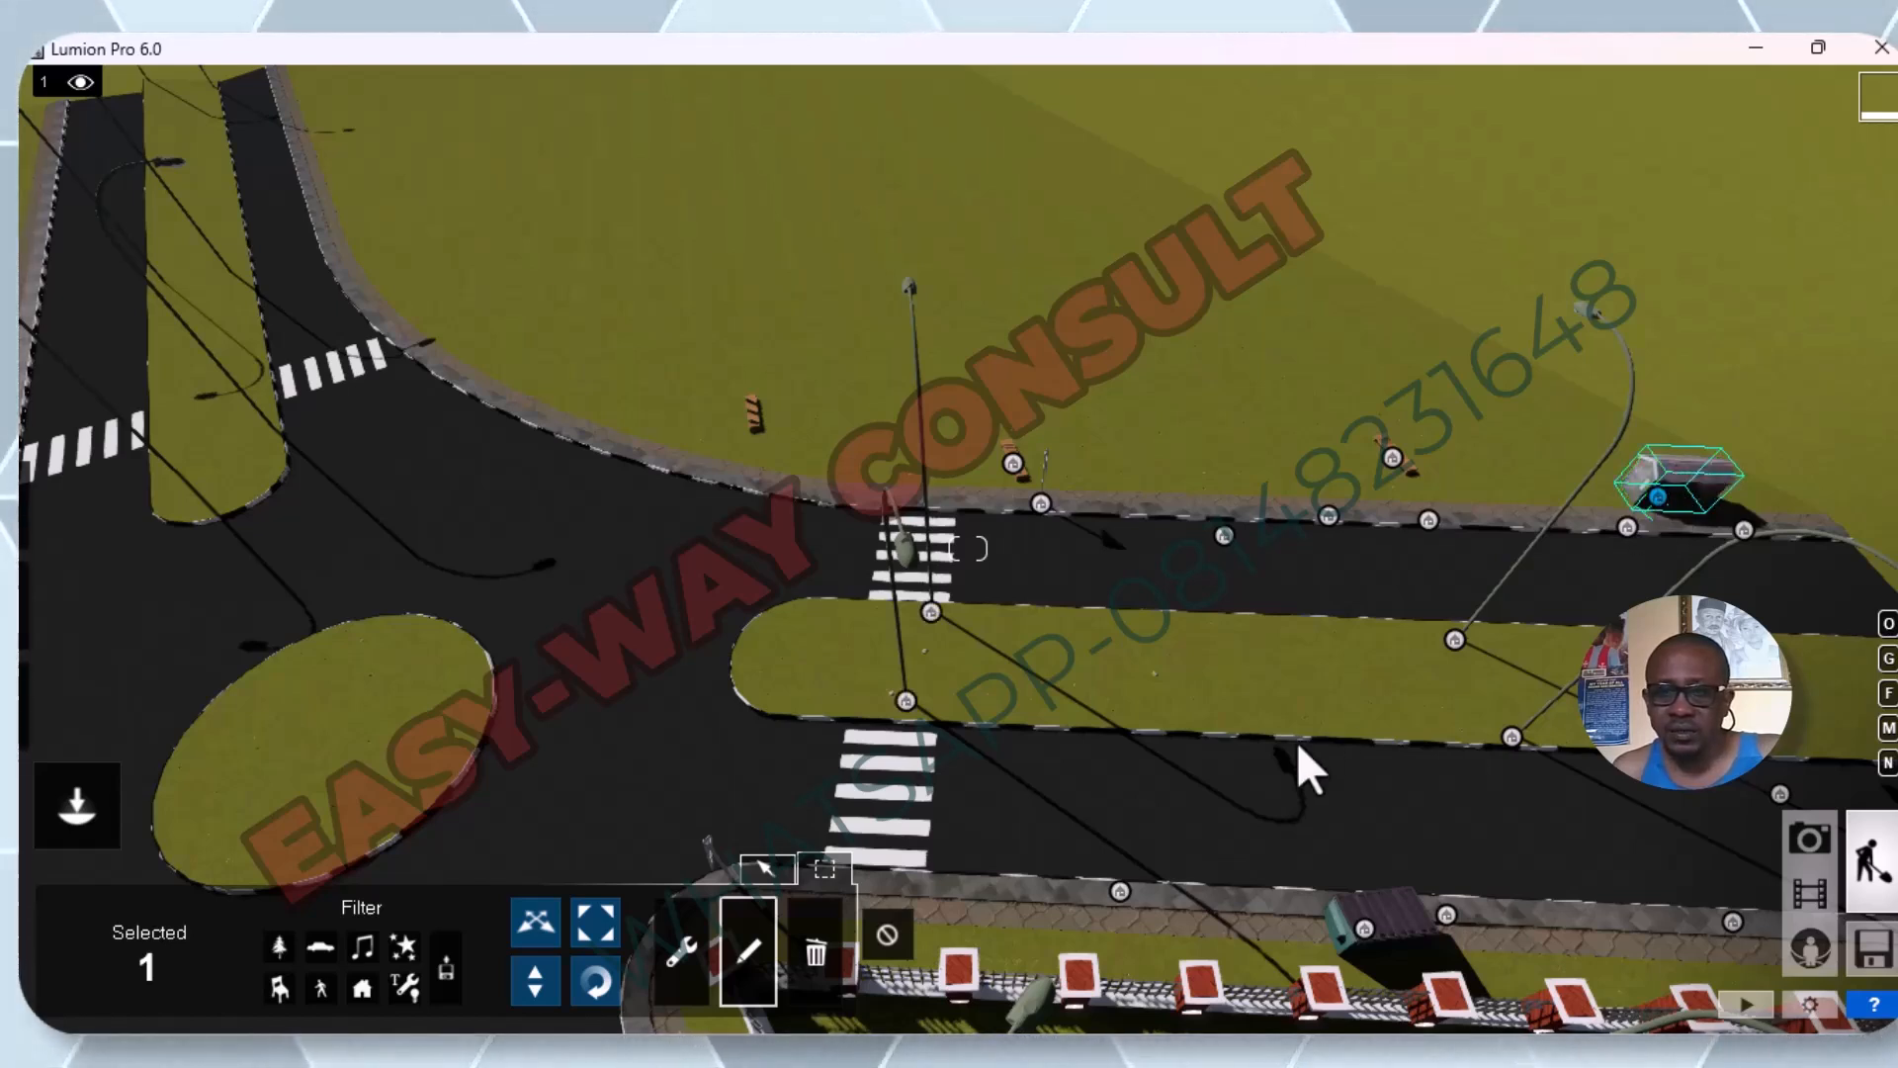
click(1453, 641)
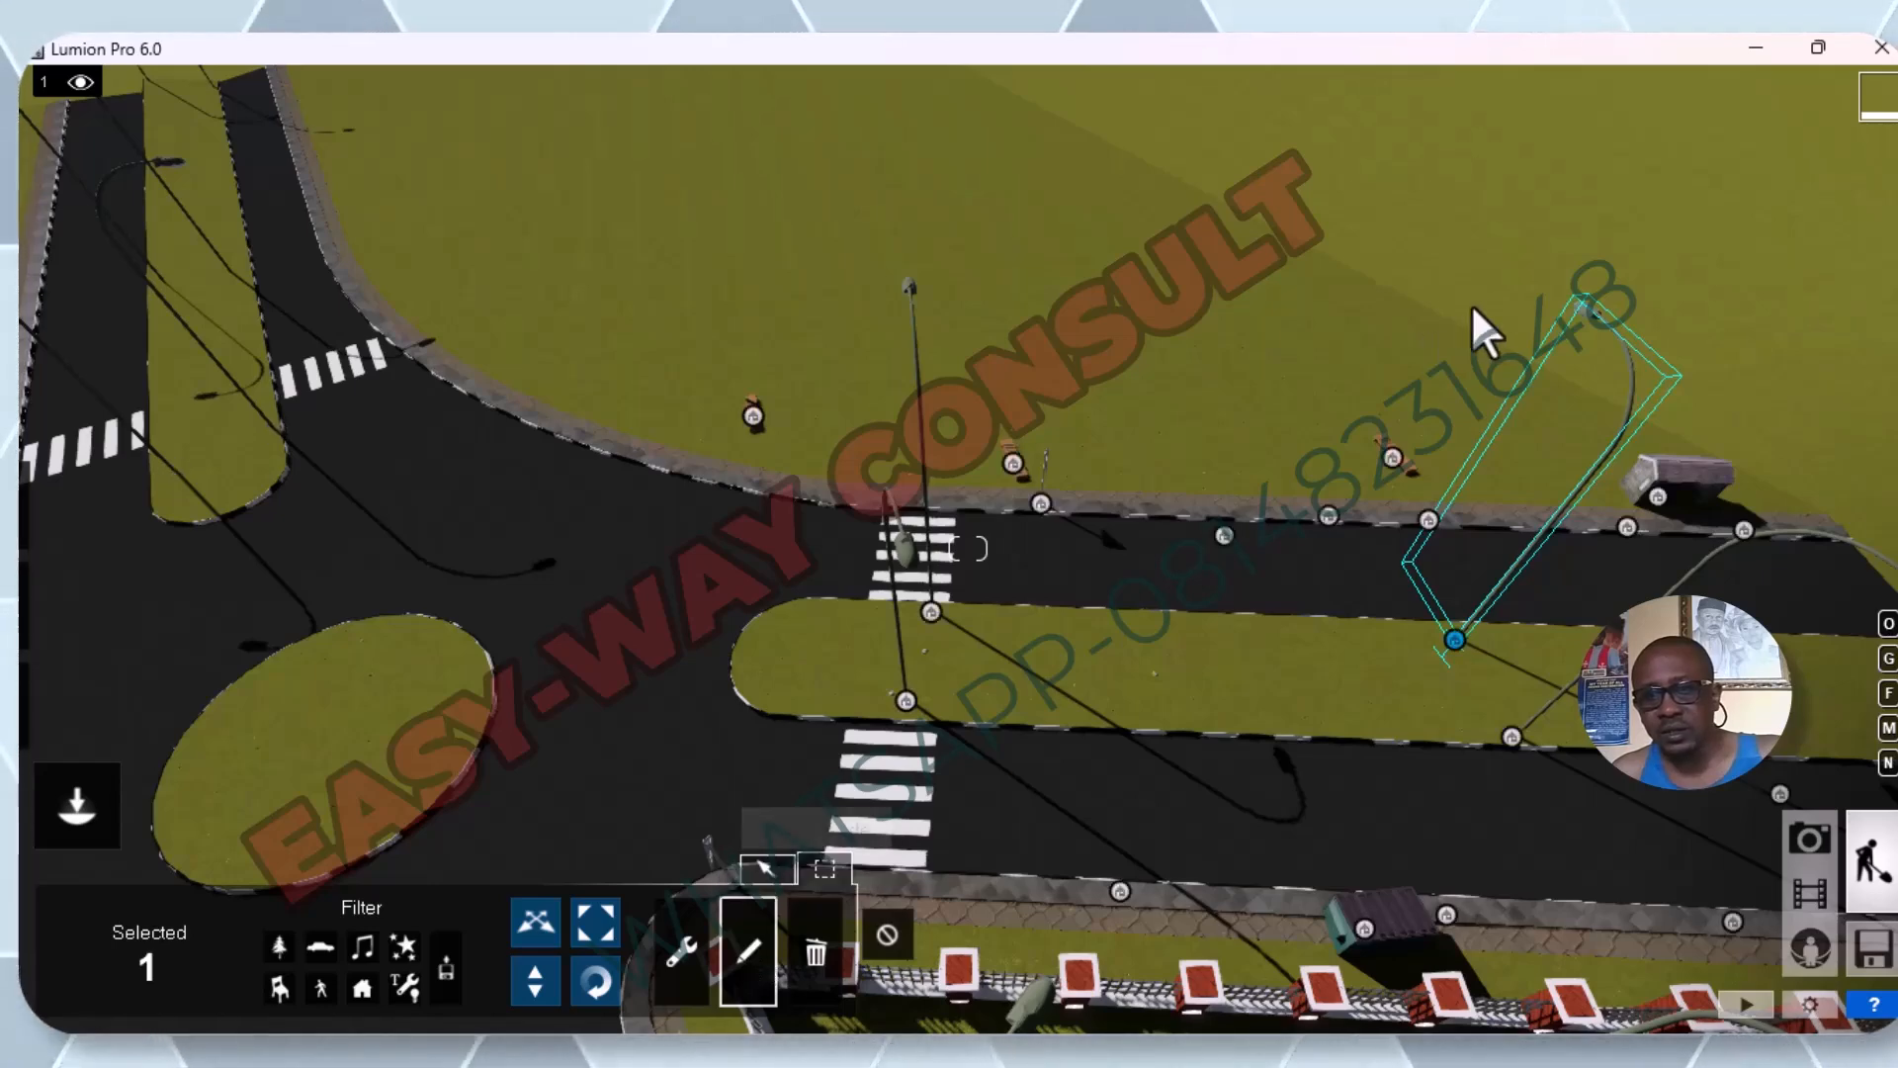
scroll(1509, 546, down, 3)
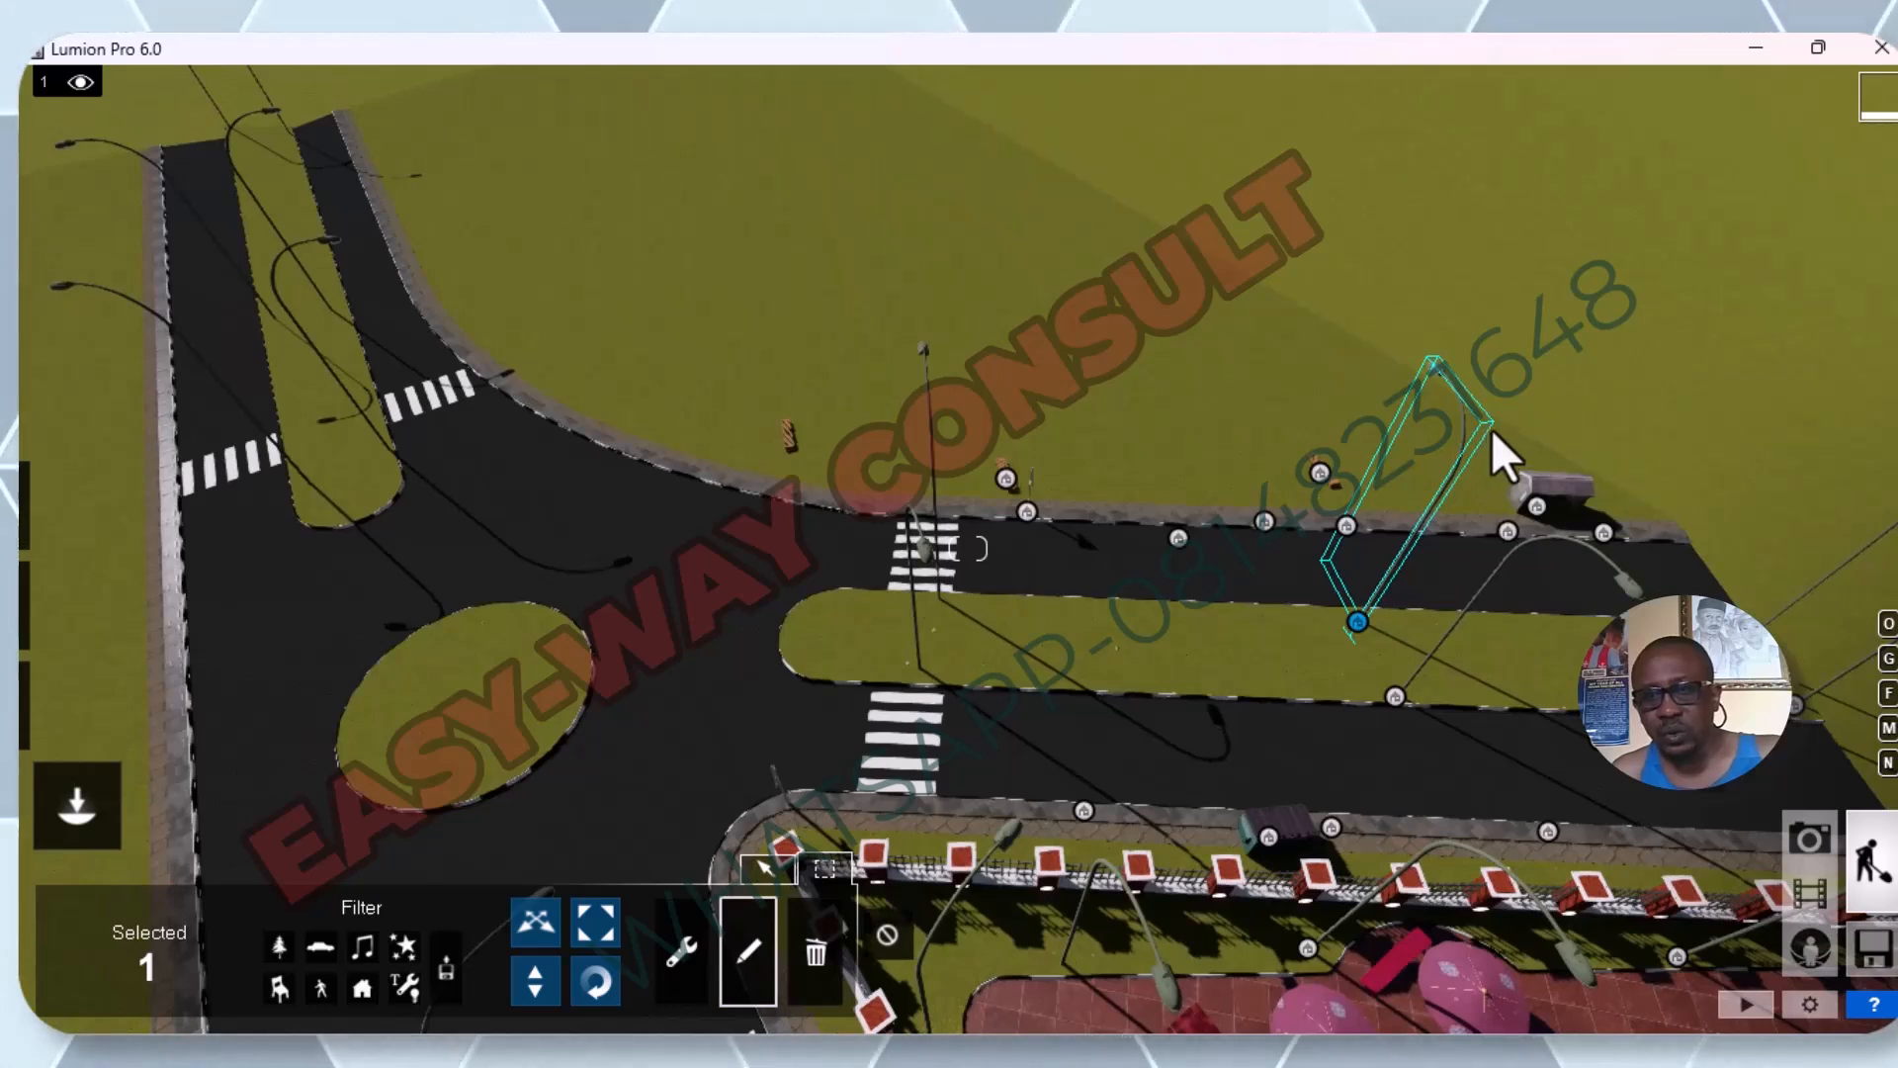
click(1396, 702)
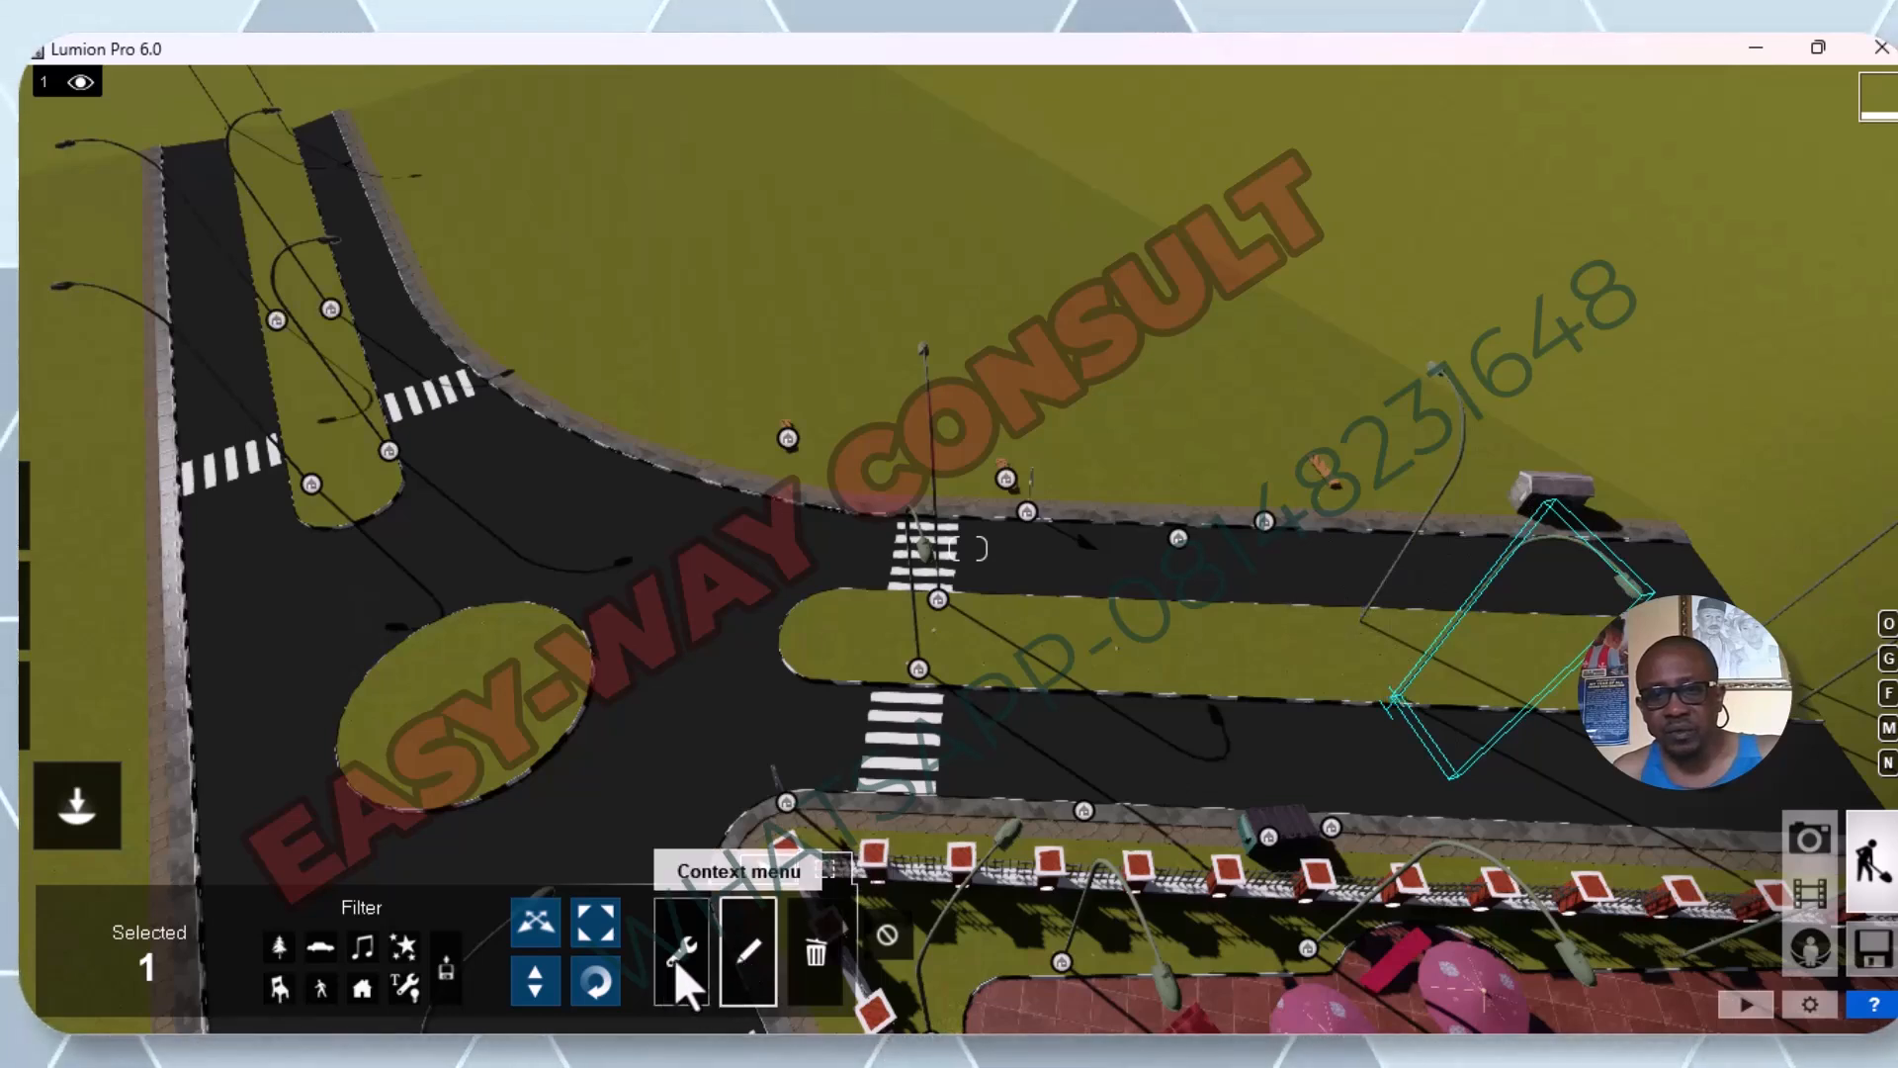
Reselect the roadside vehicle for property editing, and switch the selection to the street light on the median's far edge.
click(754, 940)
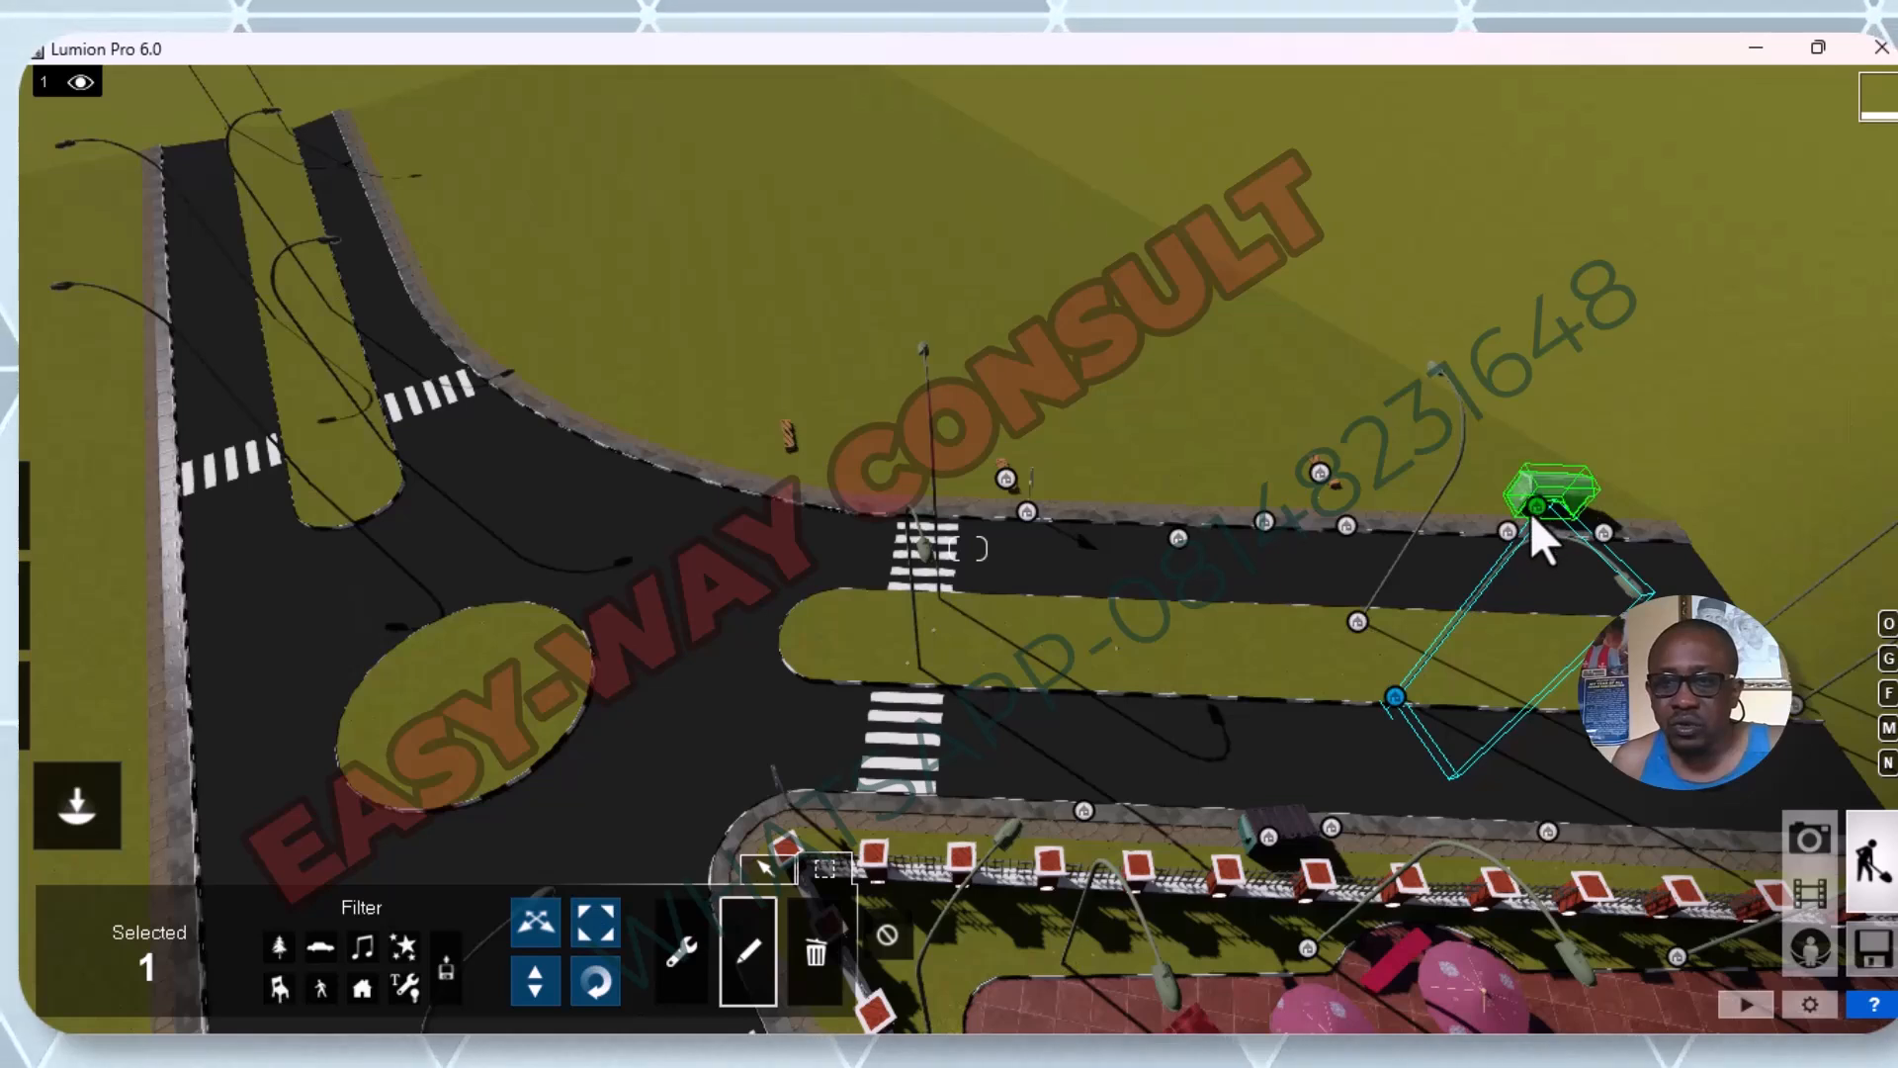
click(1534, 506)
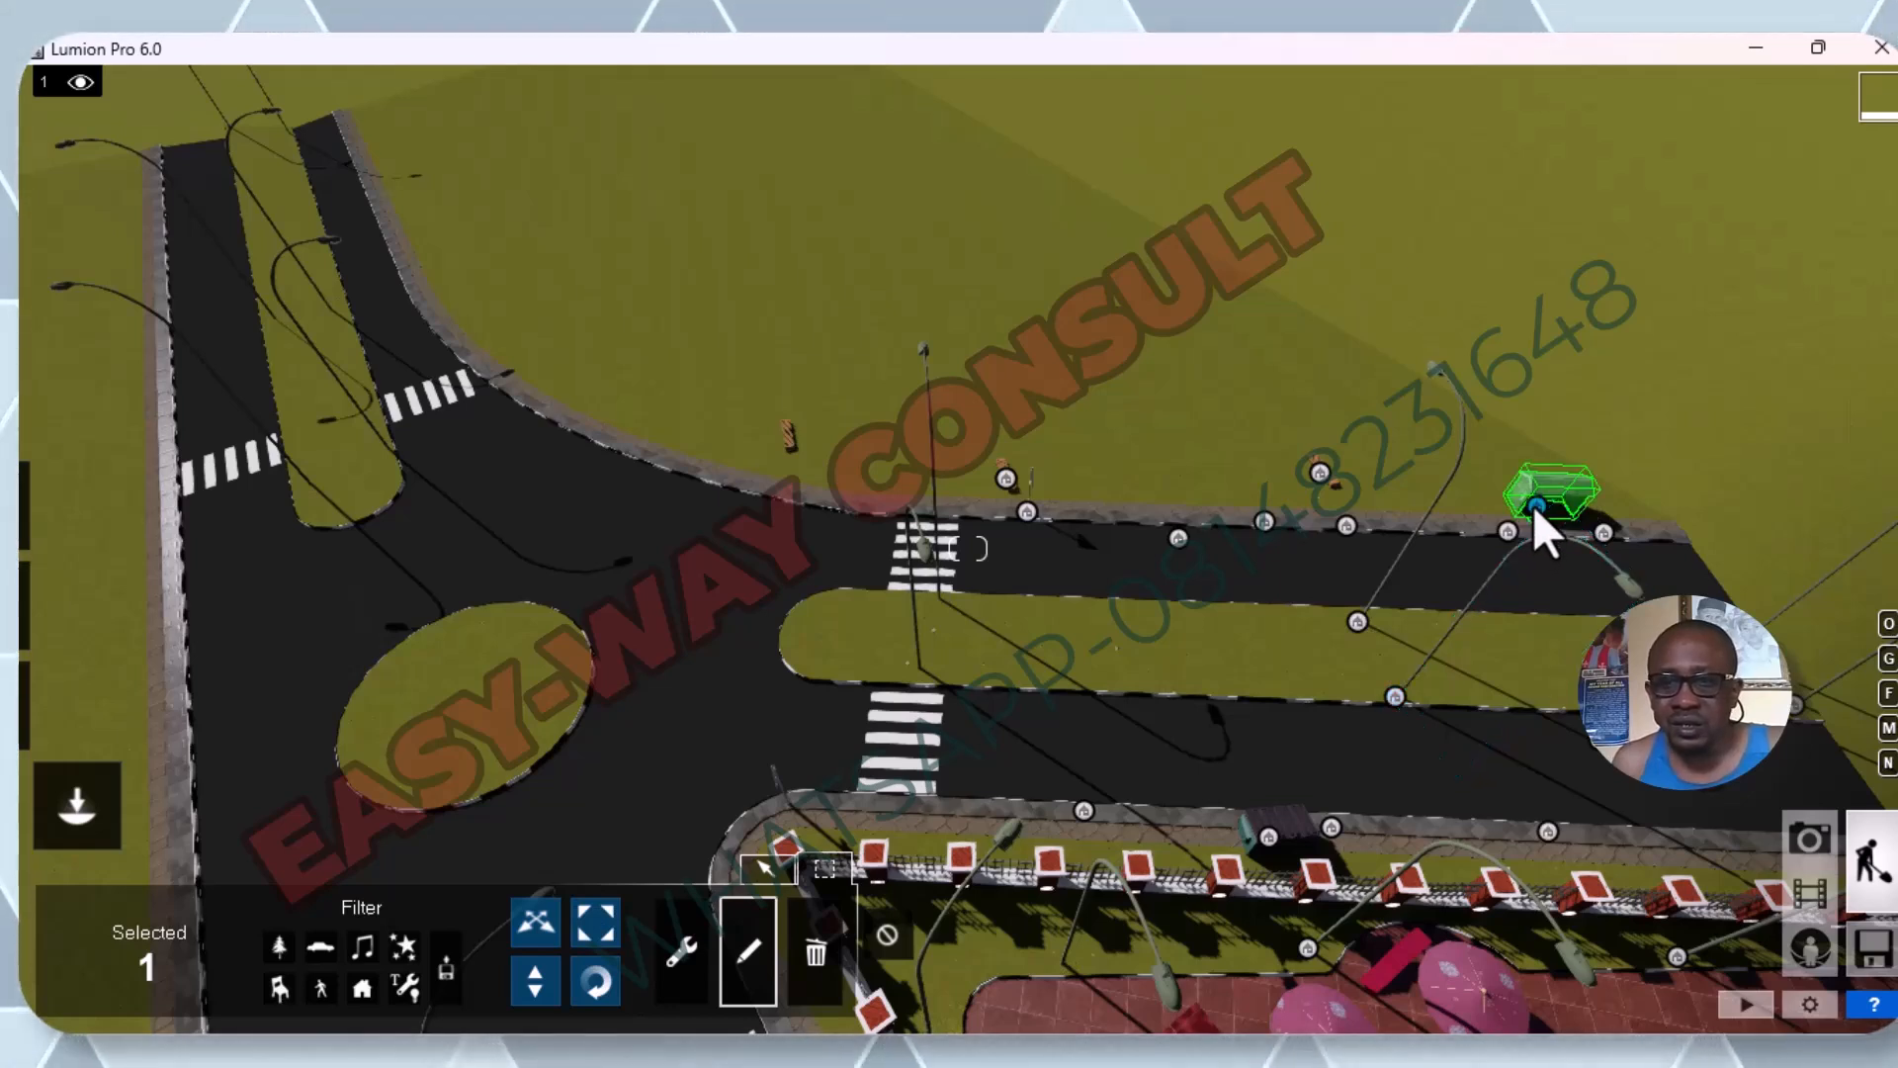
click(757, 965)
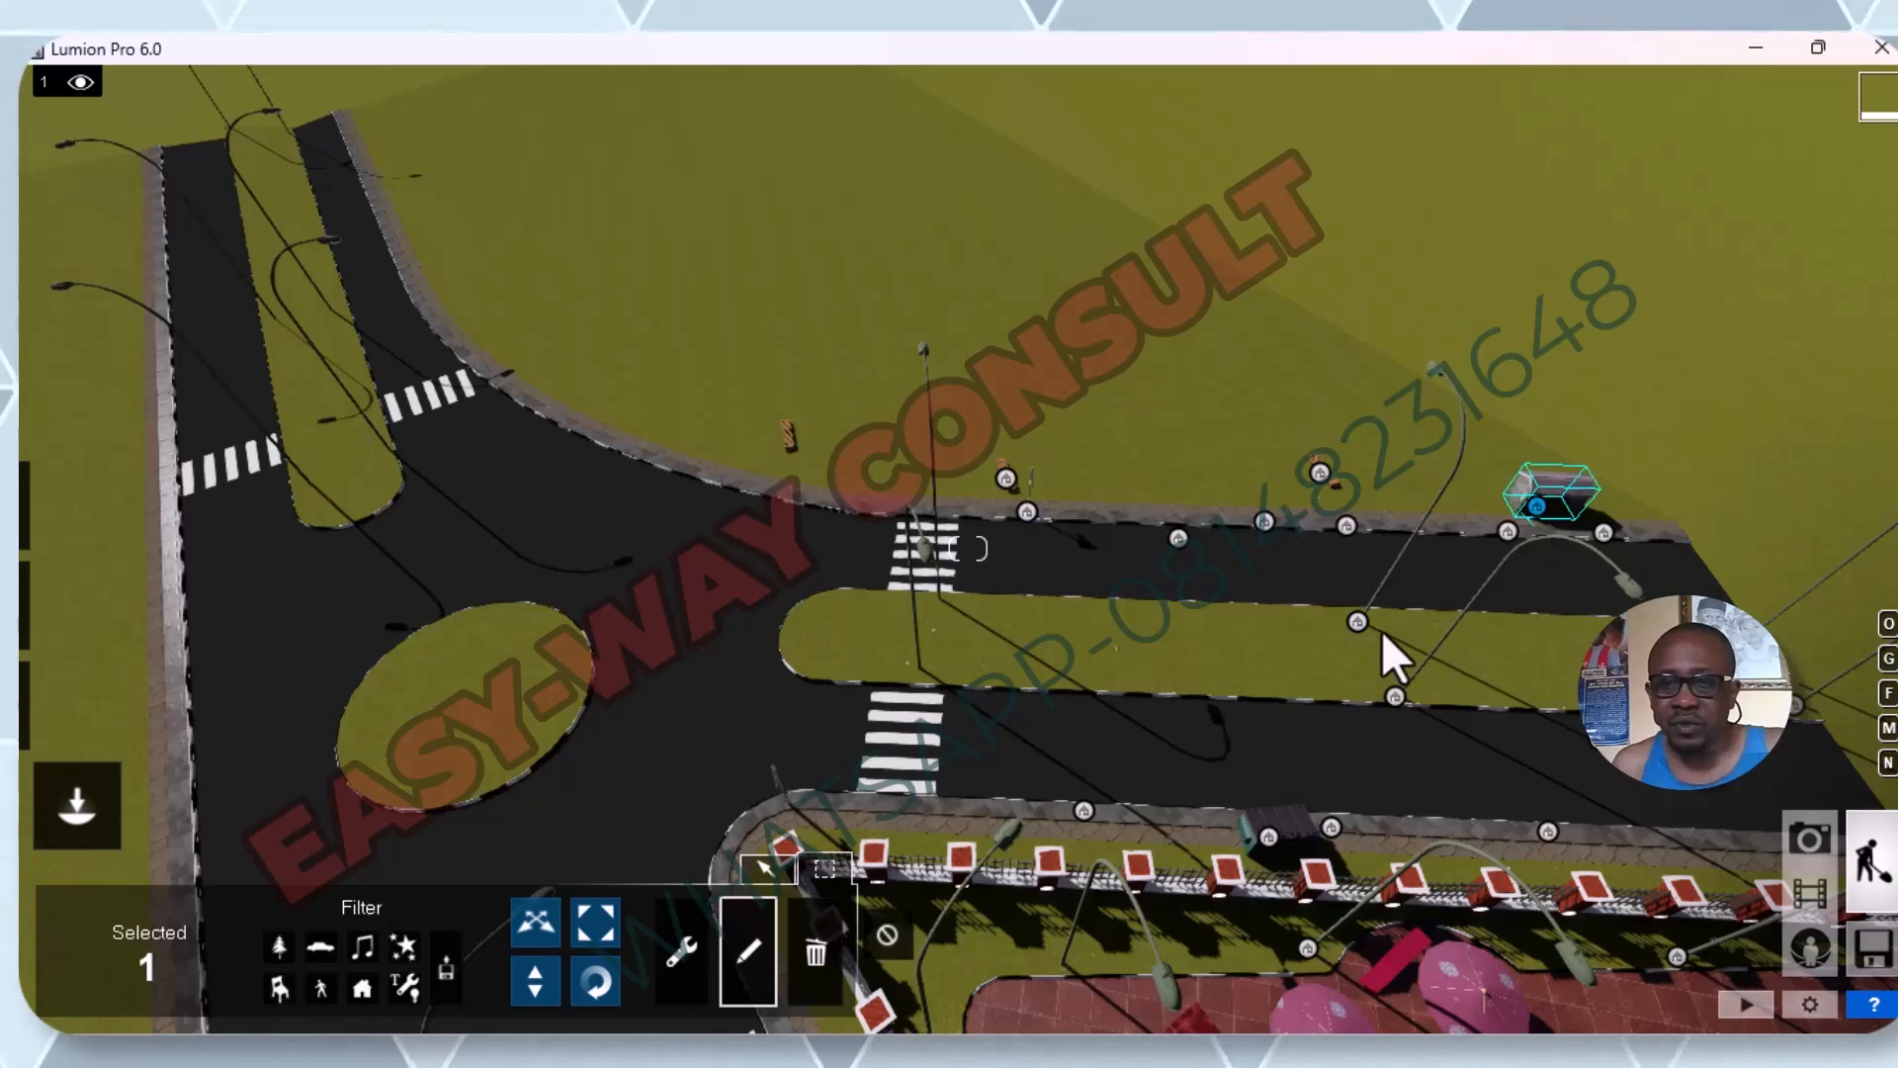
click(1358, 621)
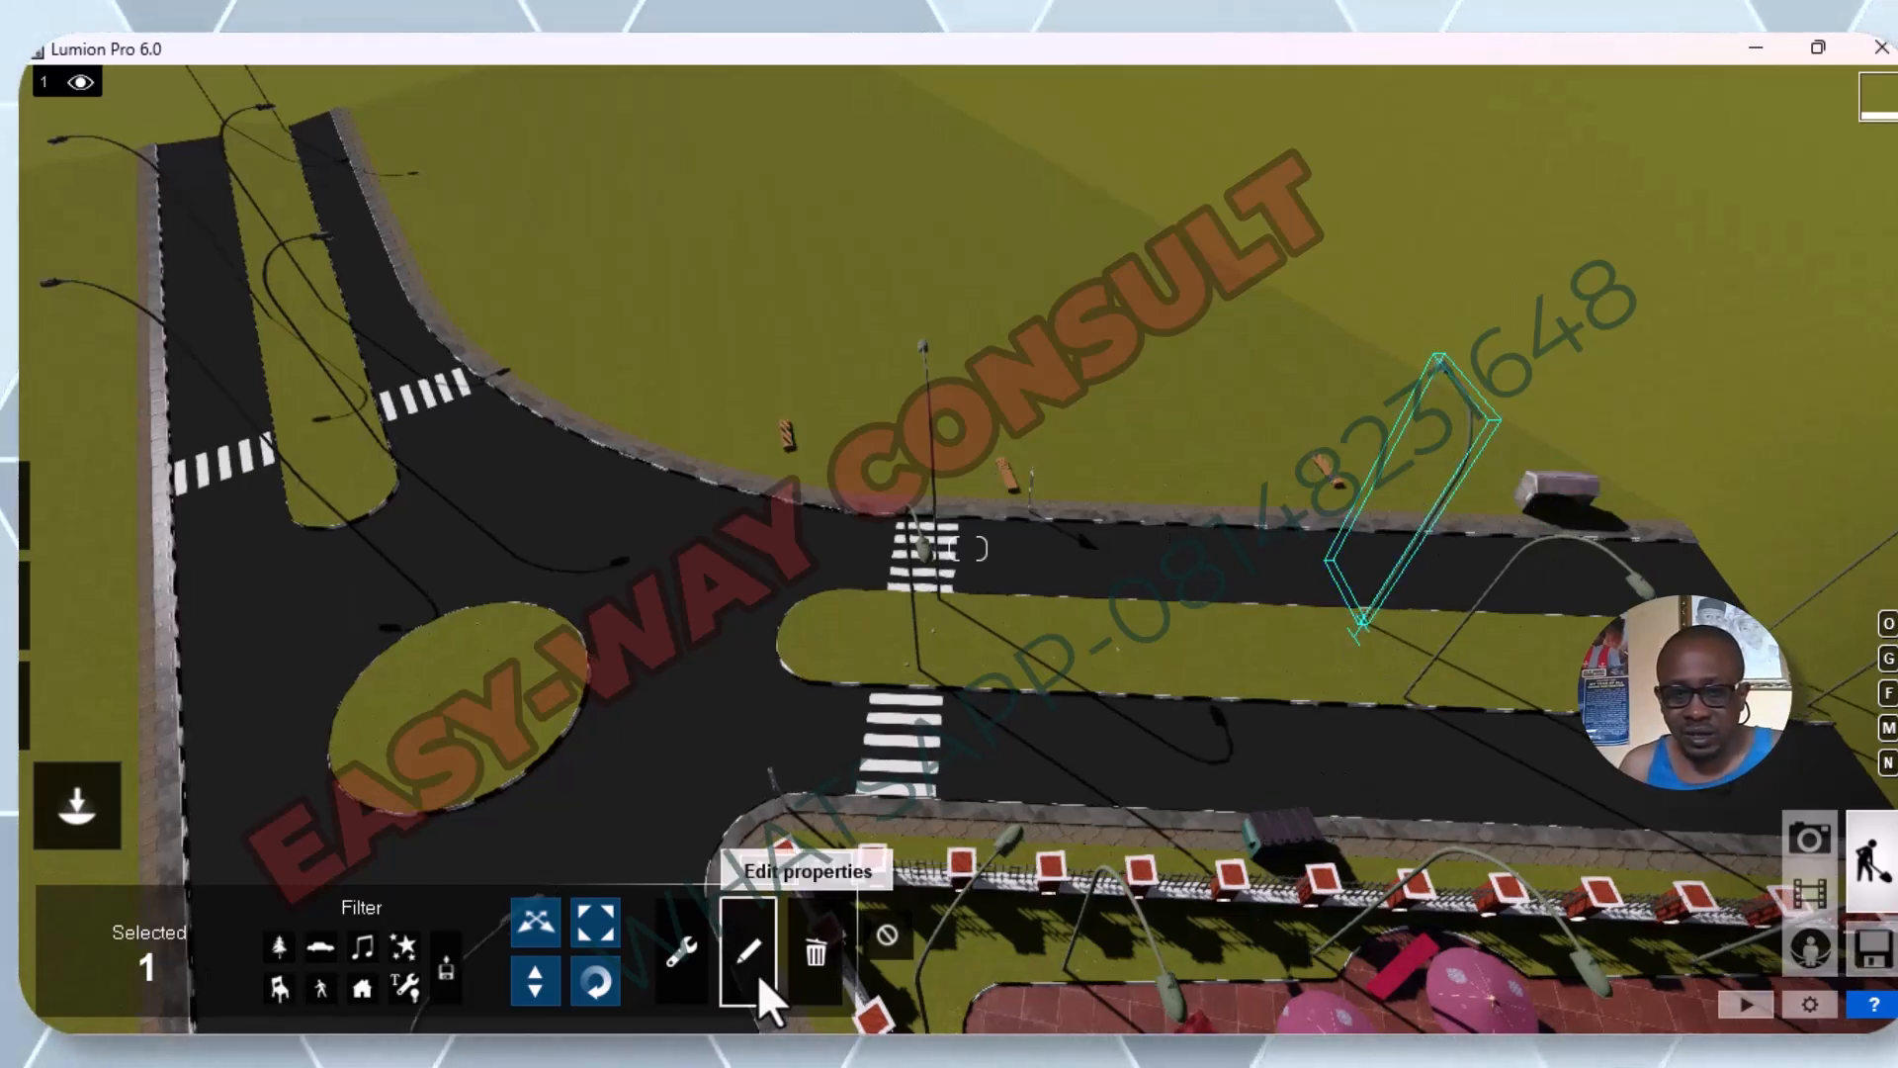
scroll(1022, 808, down, 4)
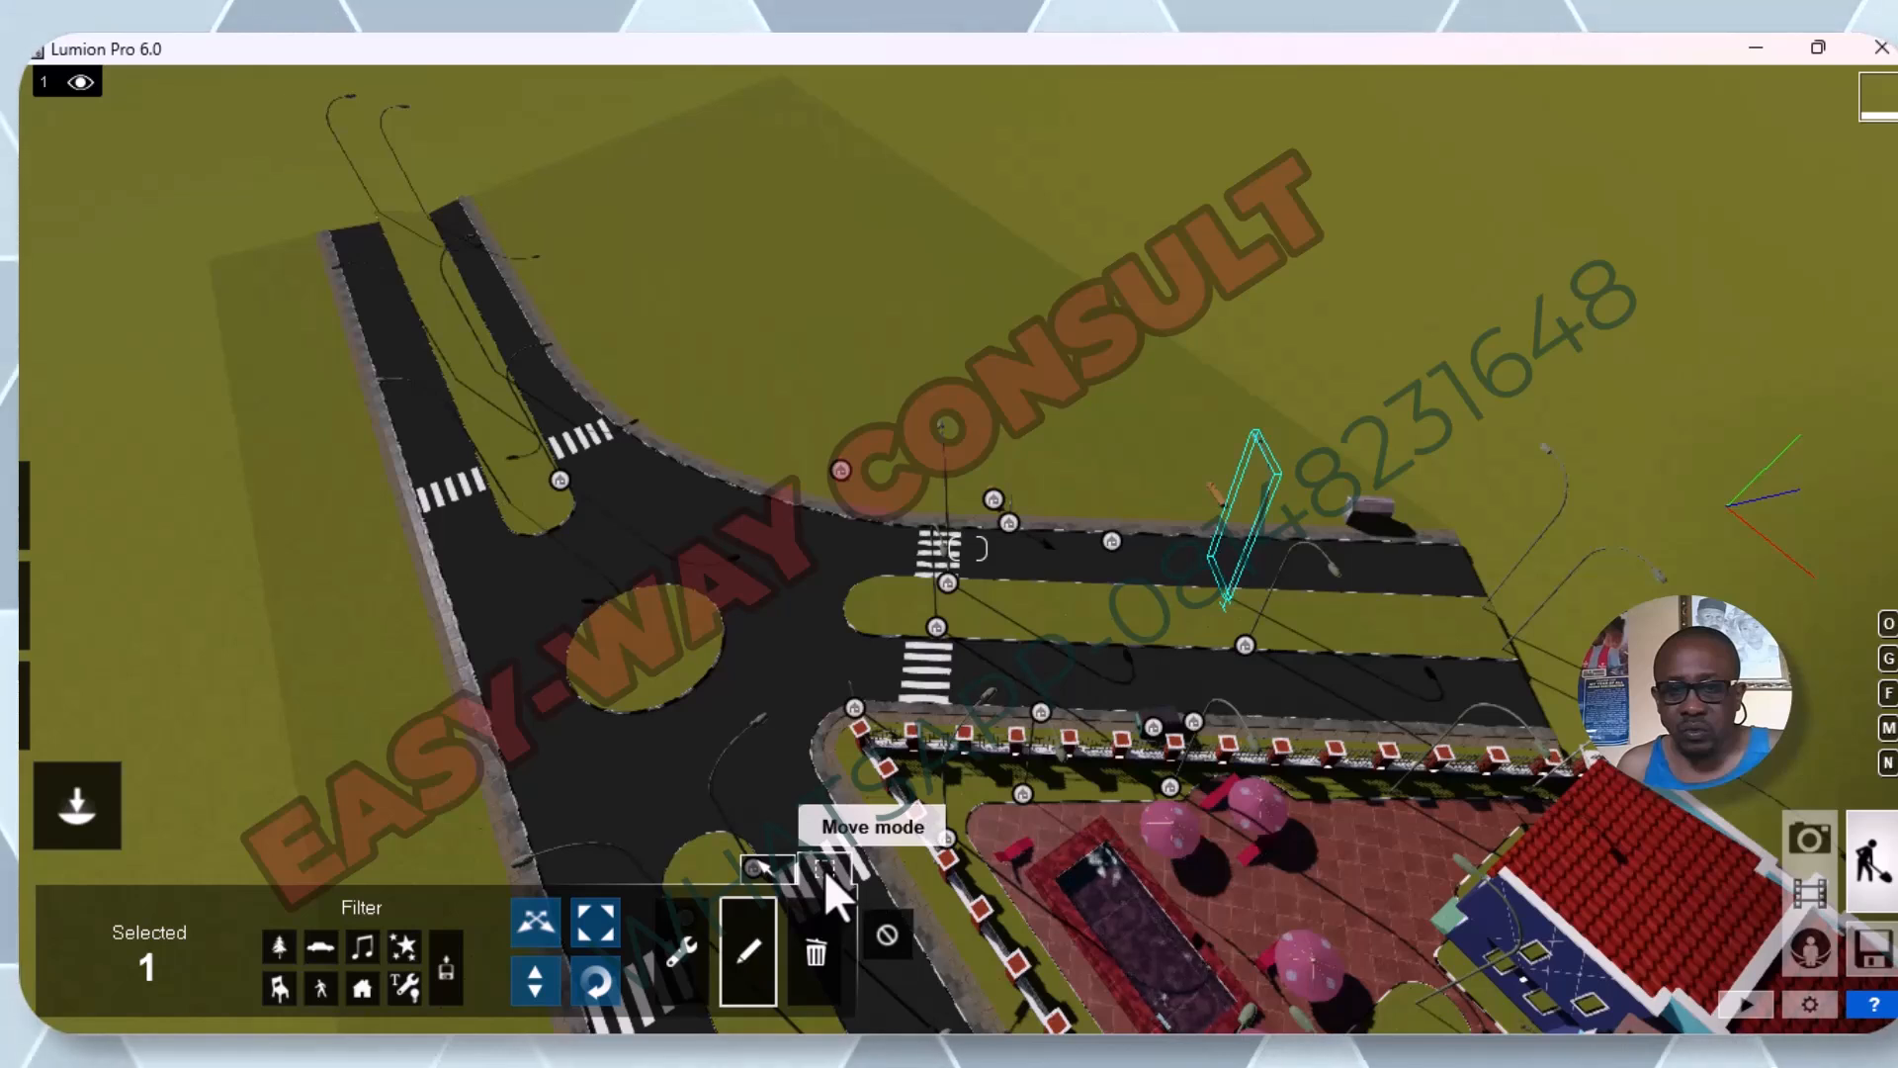
Switch to the Material Editor and inspect which surfaces use the Topografia center and road materials.
click(757, 870)
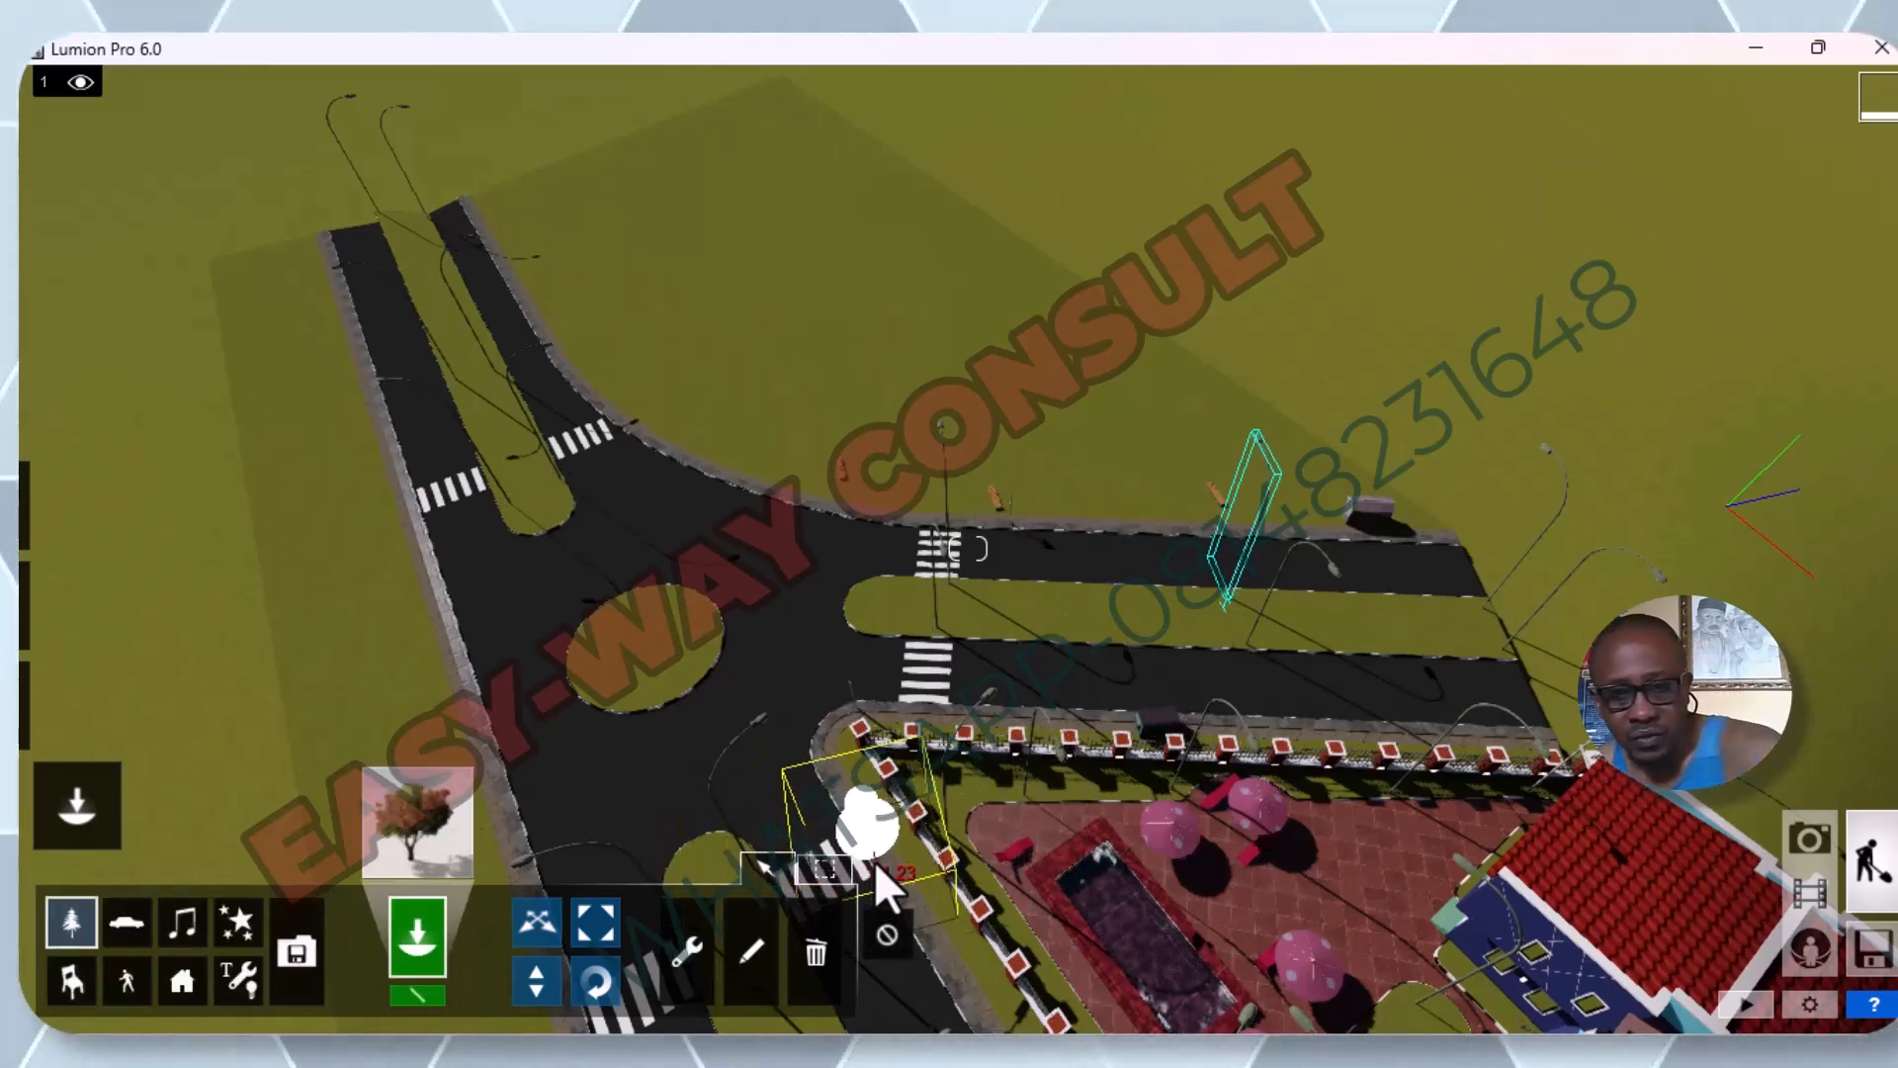
key(Escape)
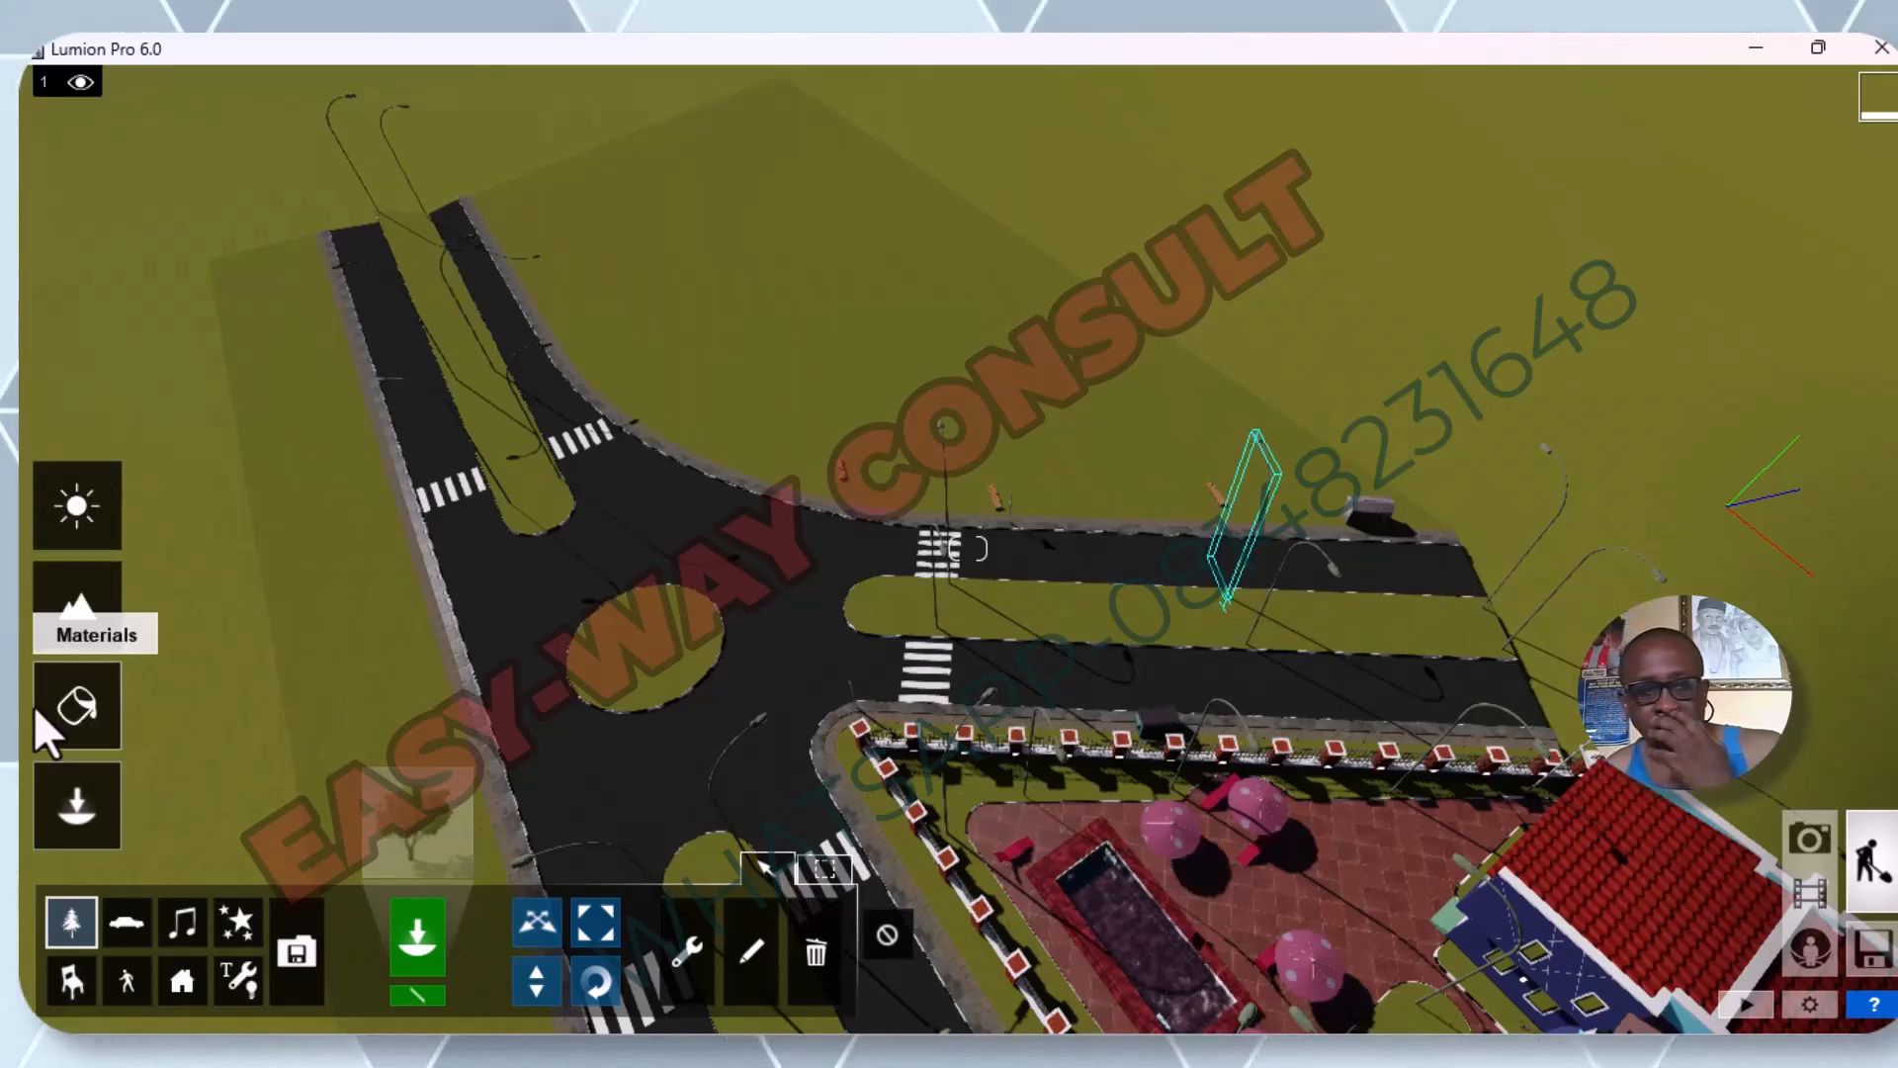
click(75, 708)
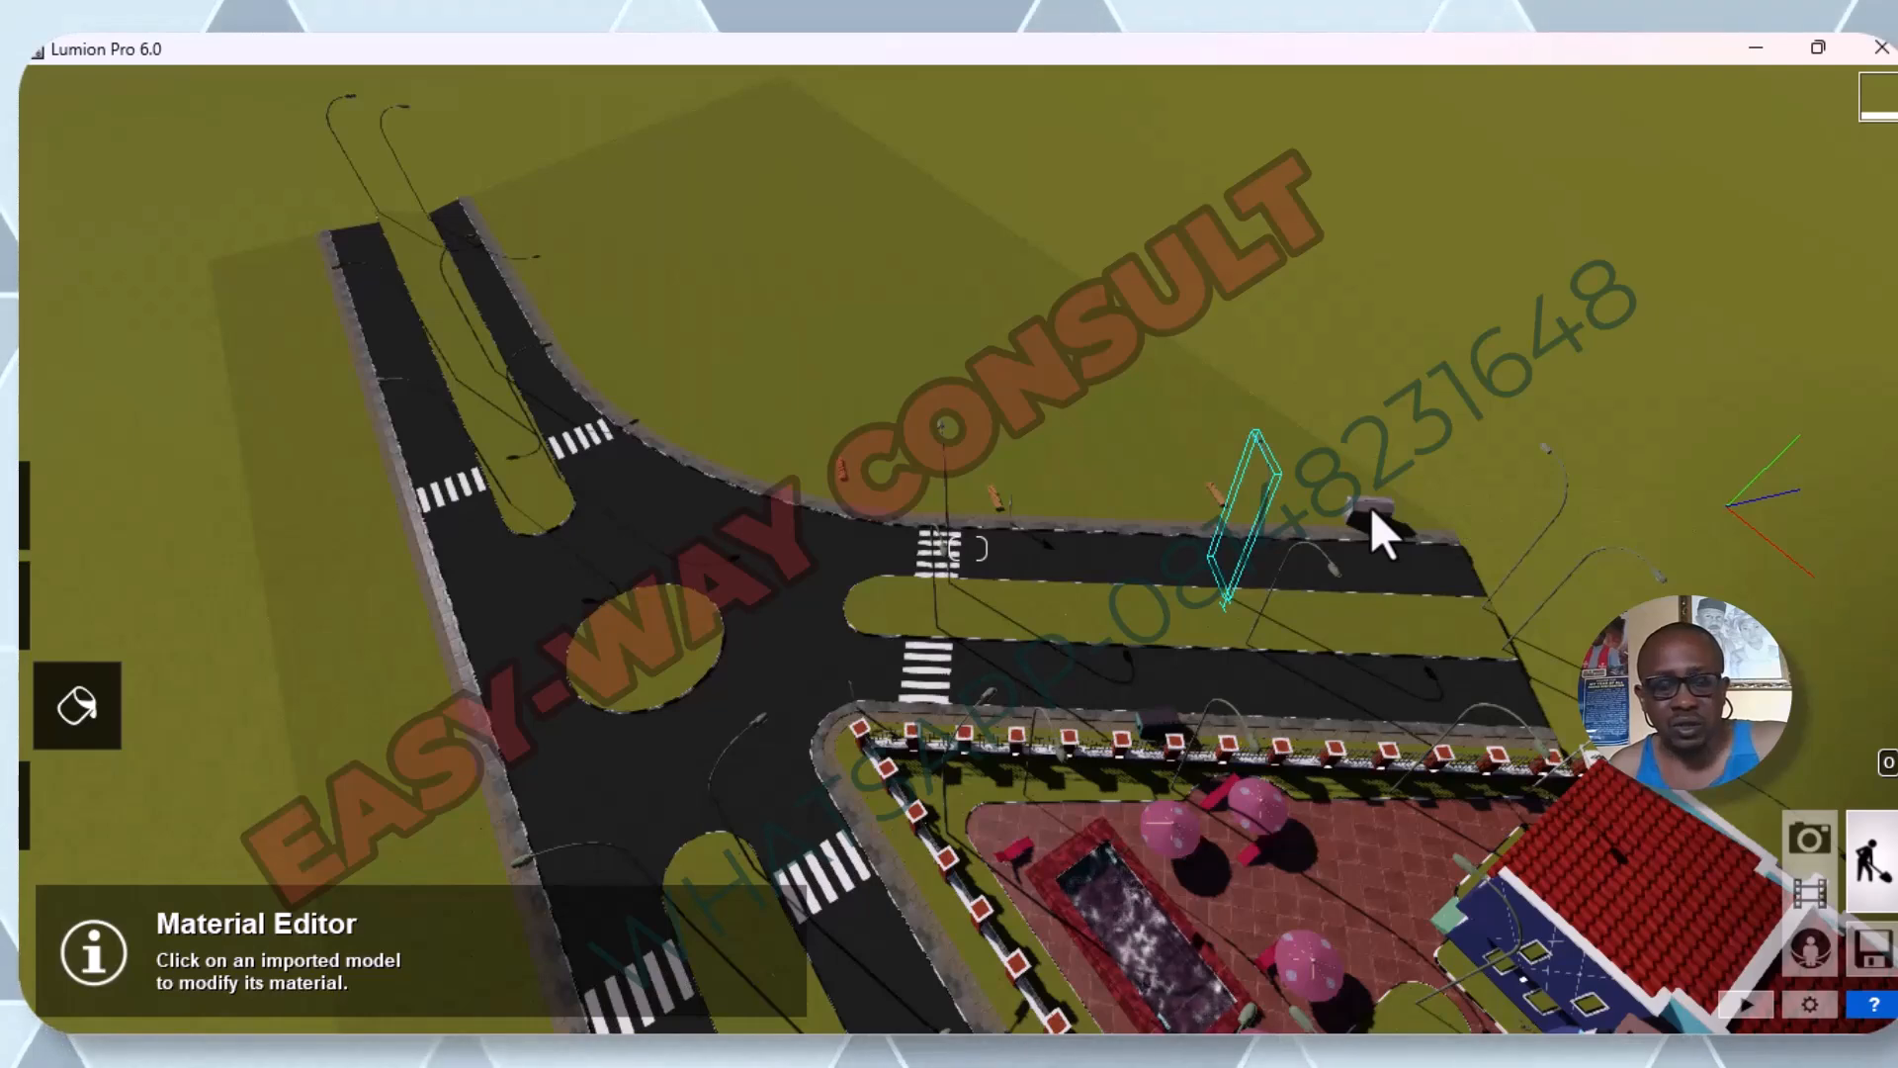
scroll(1372, 509, up, 1)
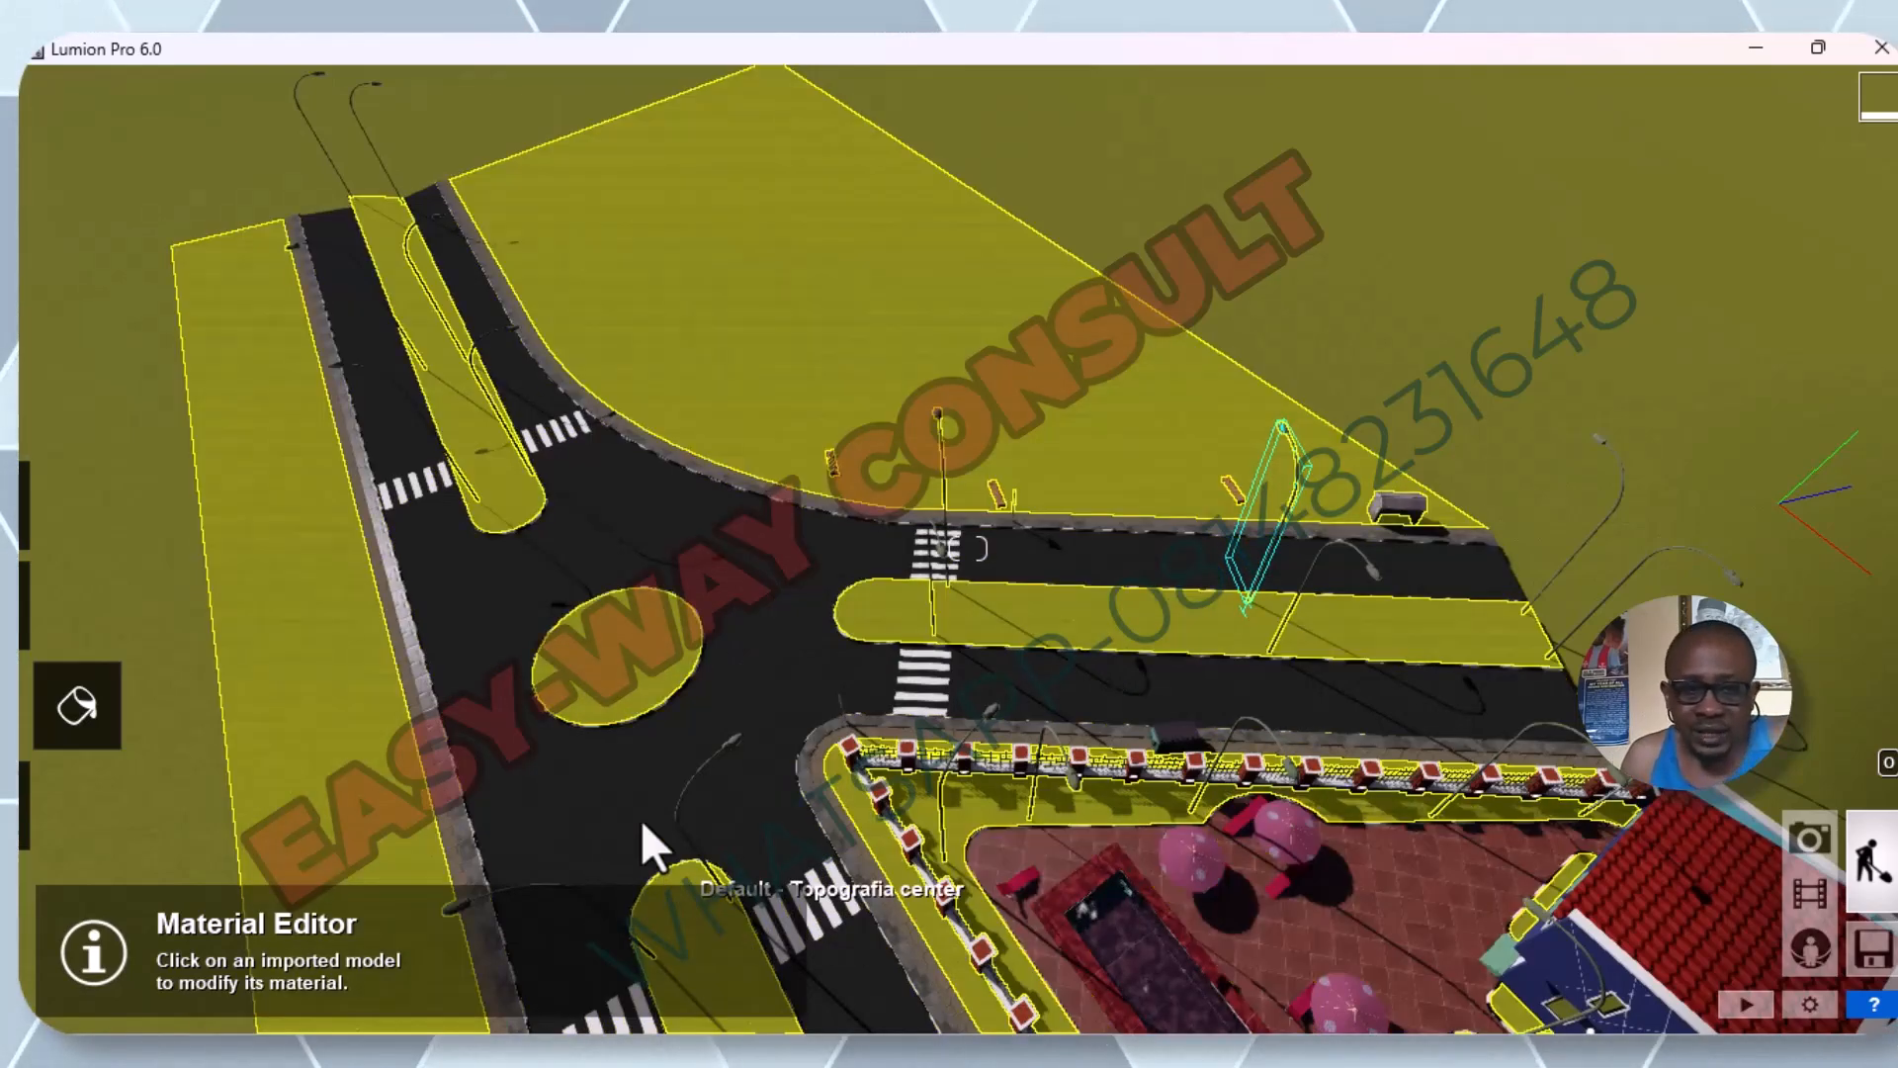
mouse_move(40, 698)
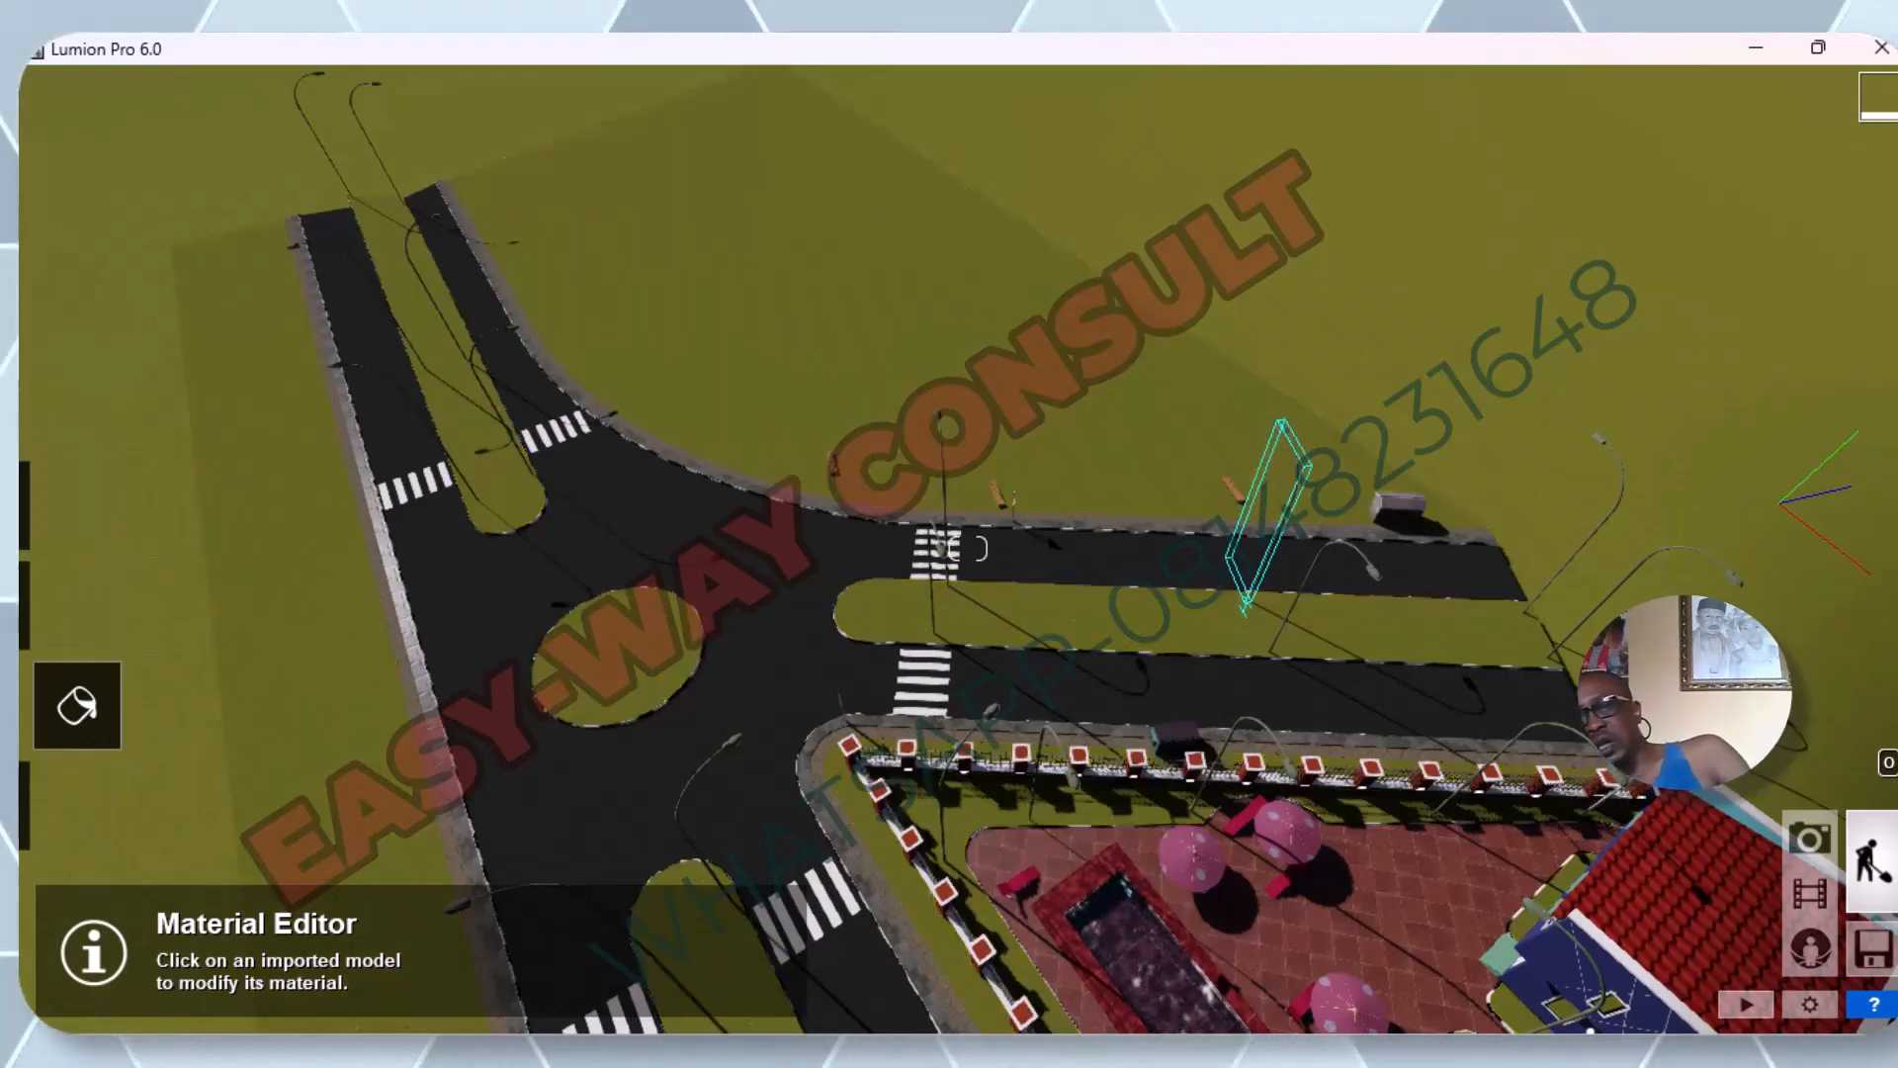
mouse_move(65, 1049)
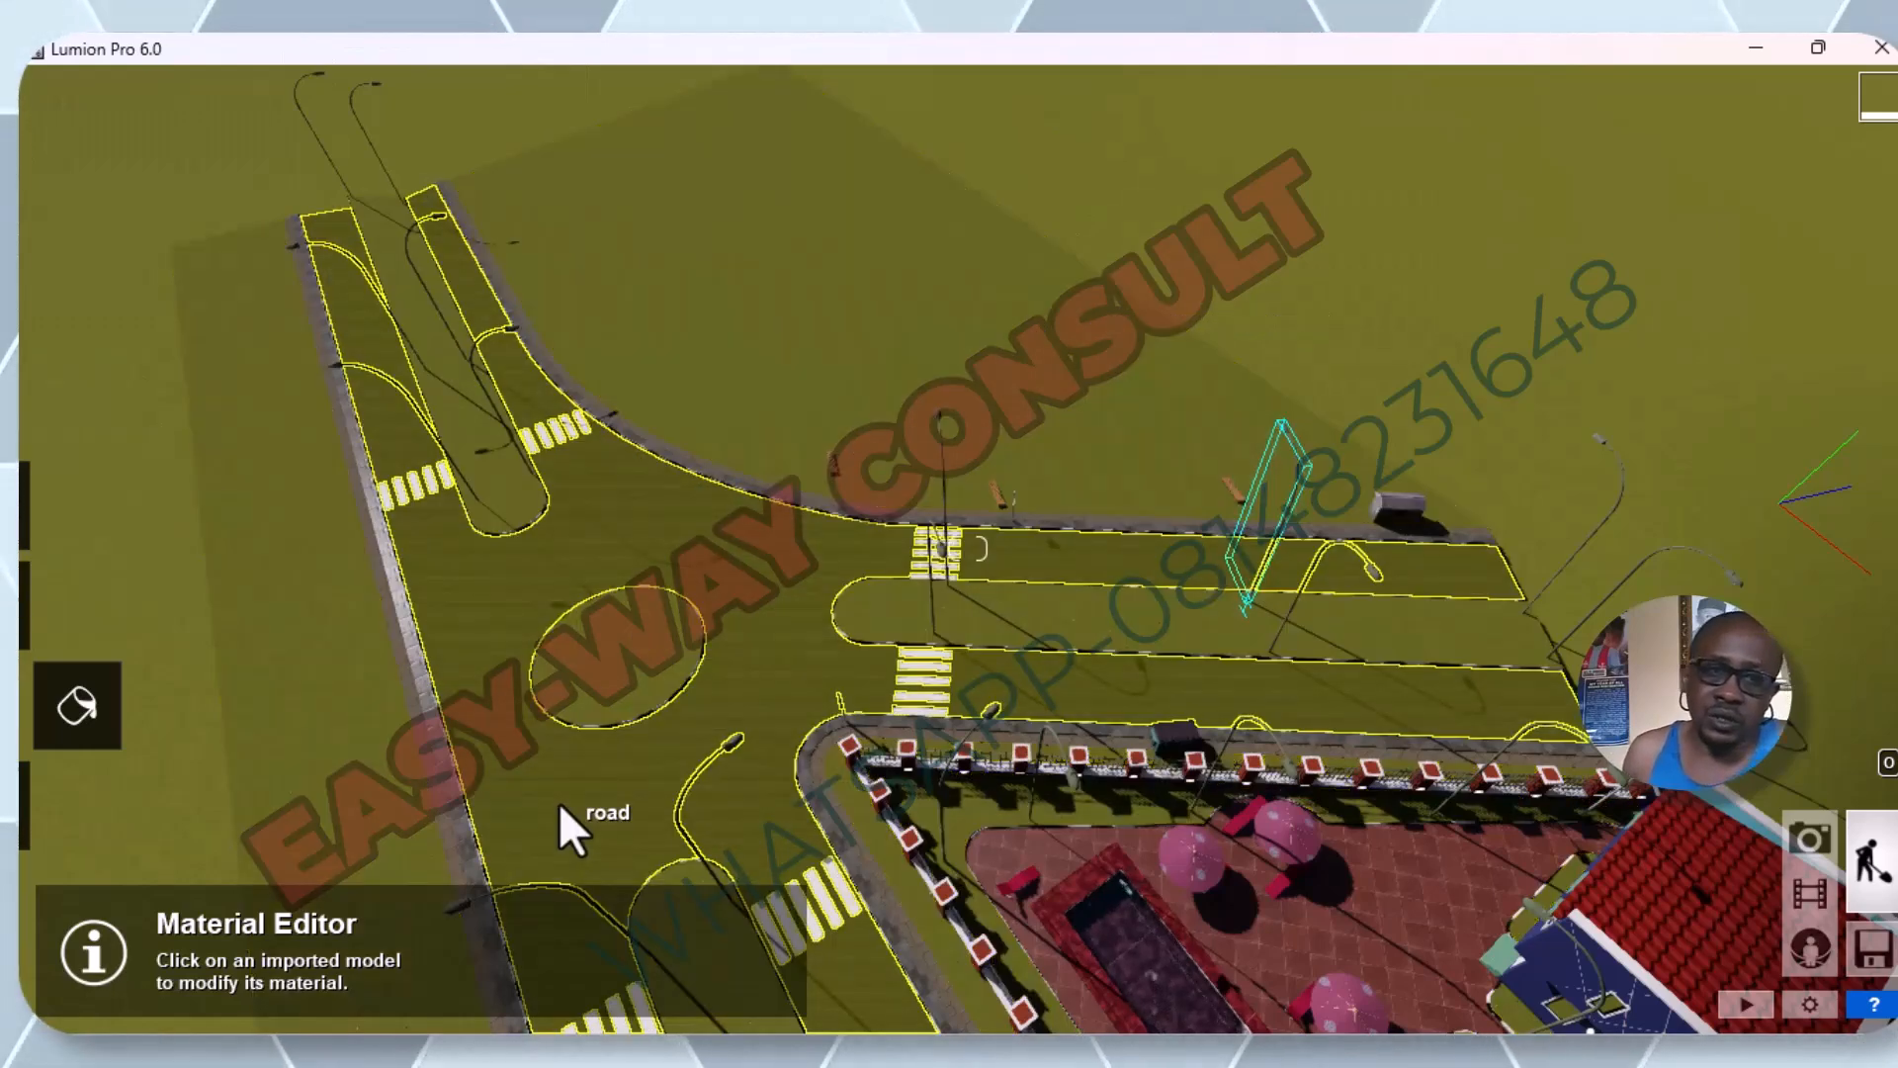
mouse_move(111, 738)
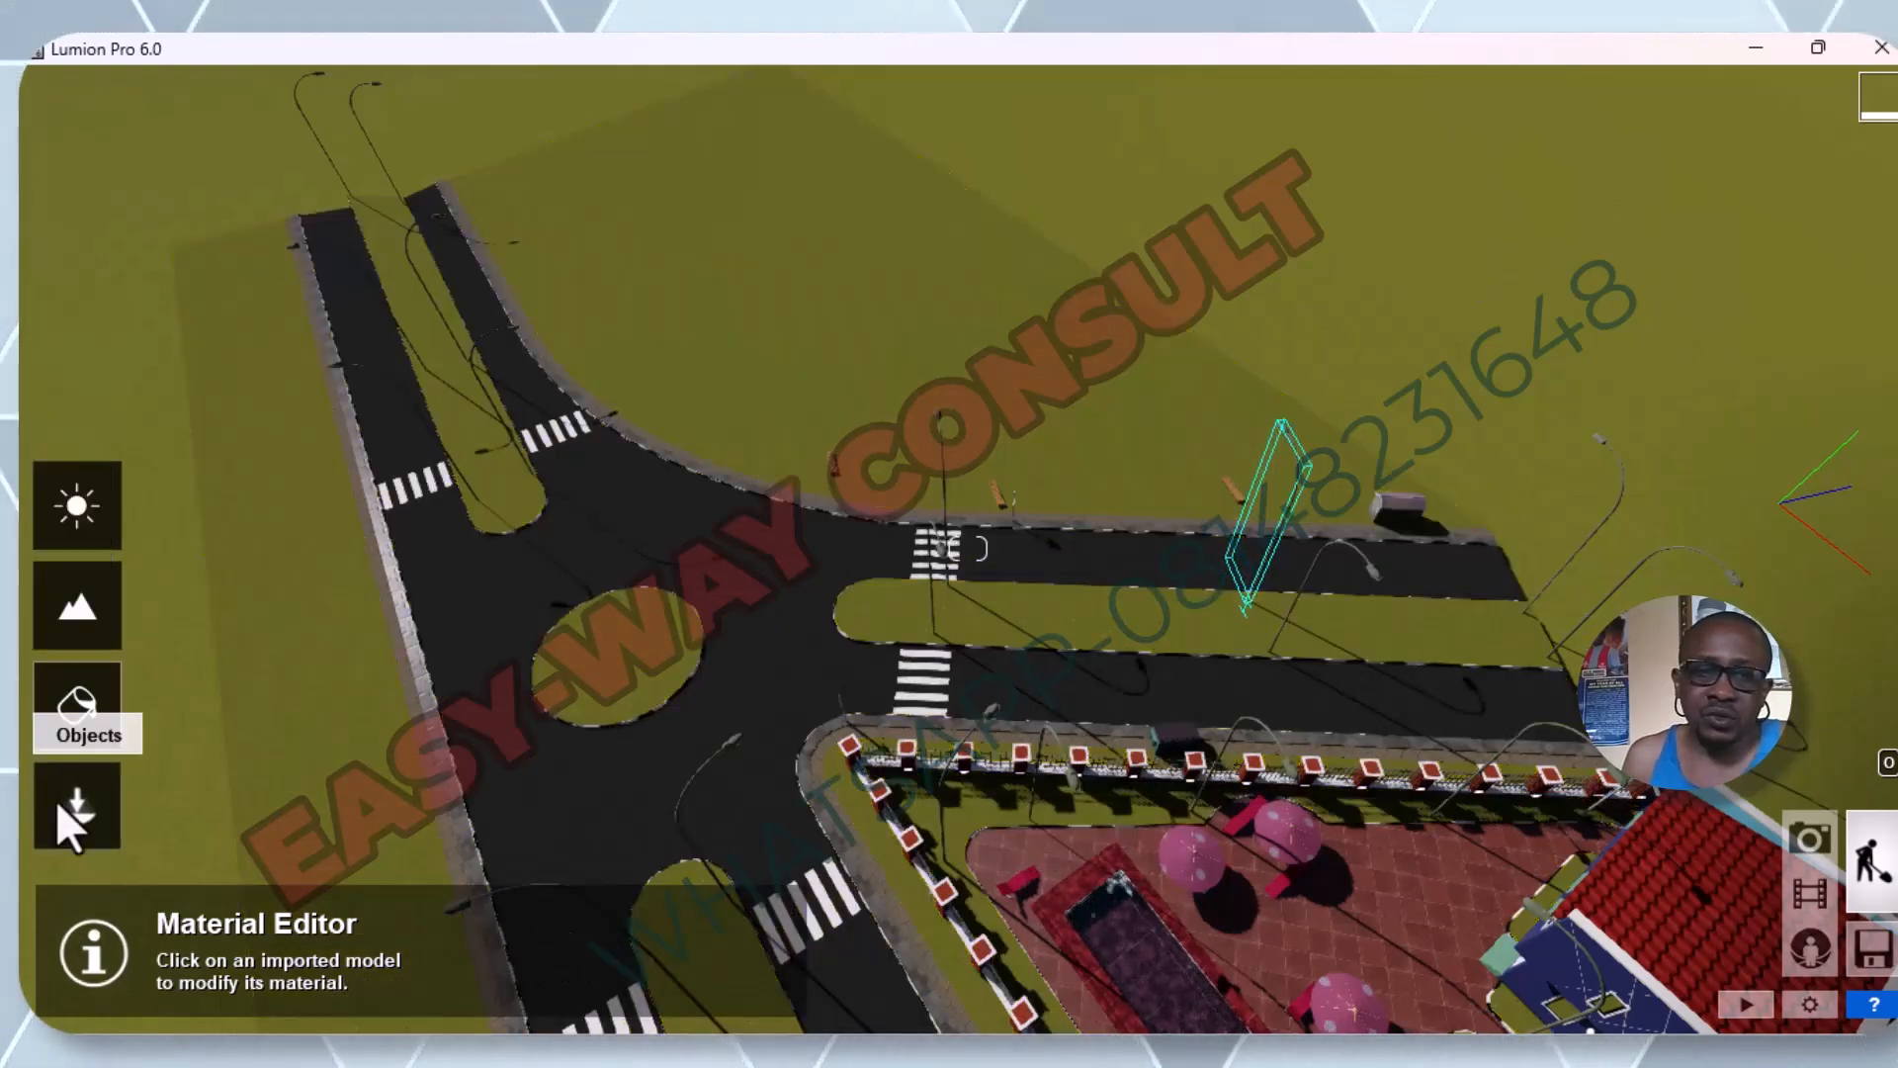
Return to object editing and check the move and edit properties modes with the median street light selected.
click(64, 795)
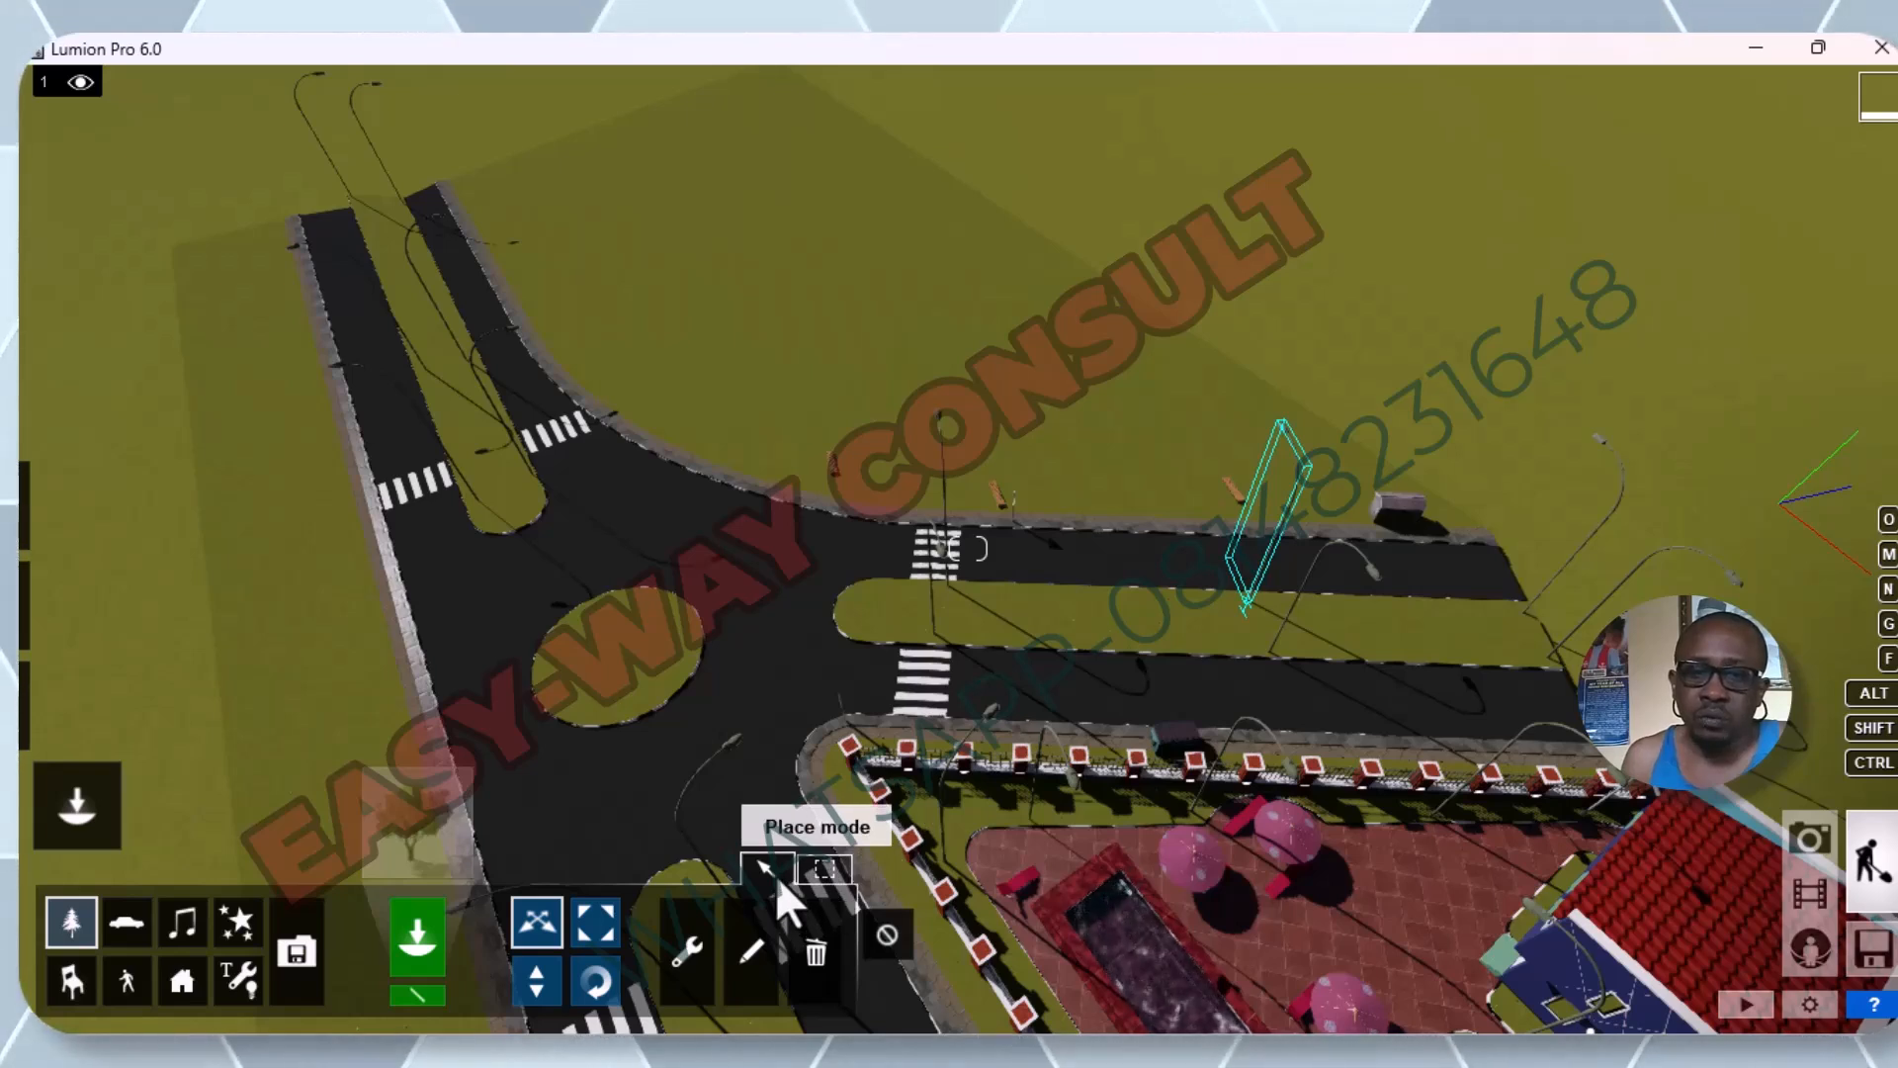
click(836, 870)
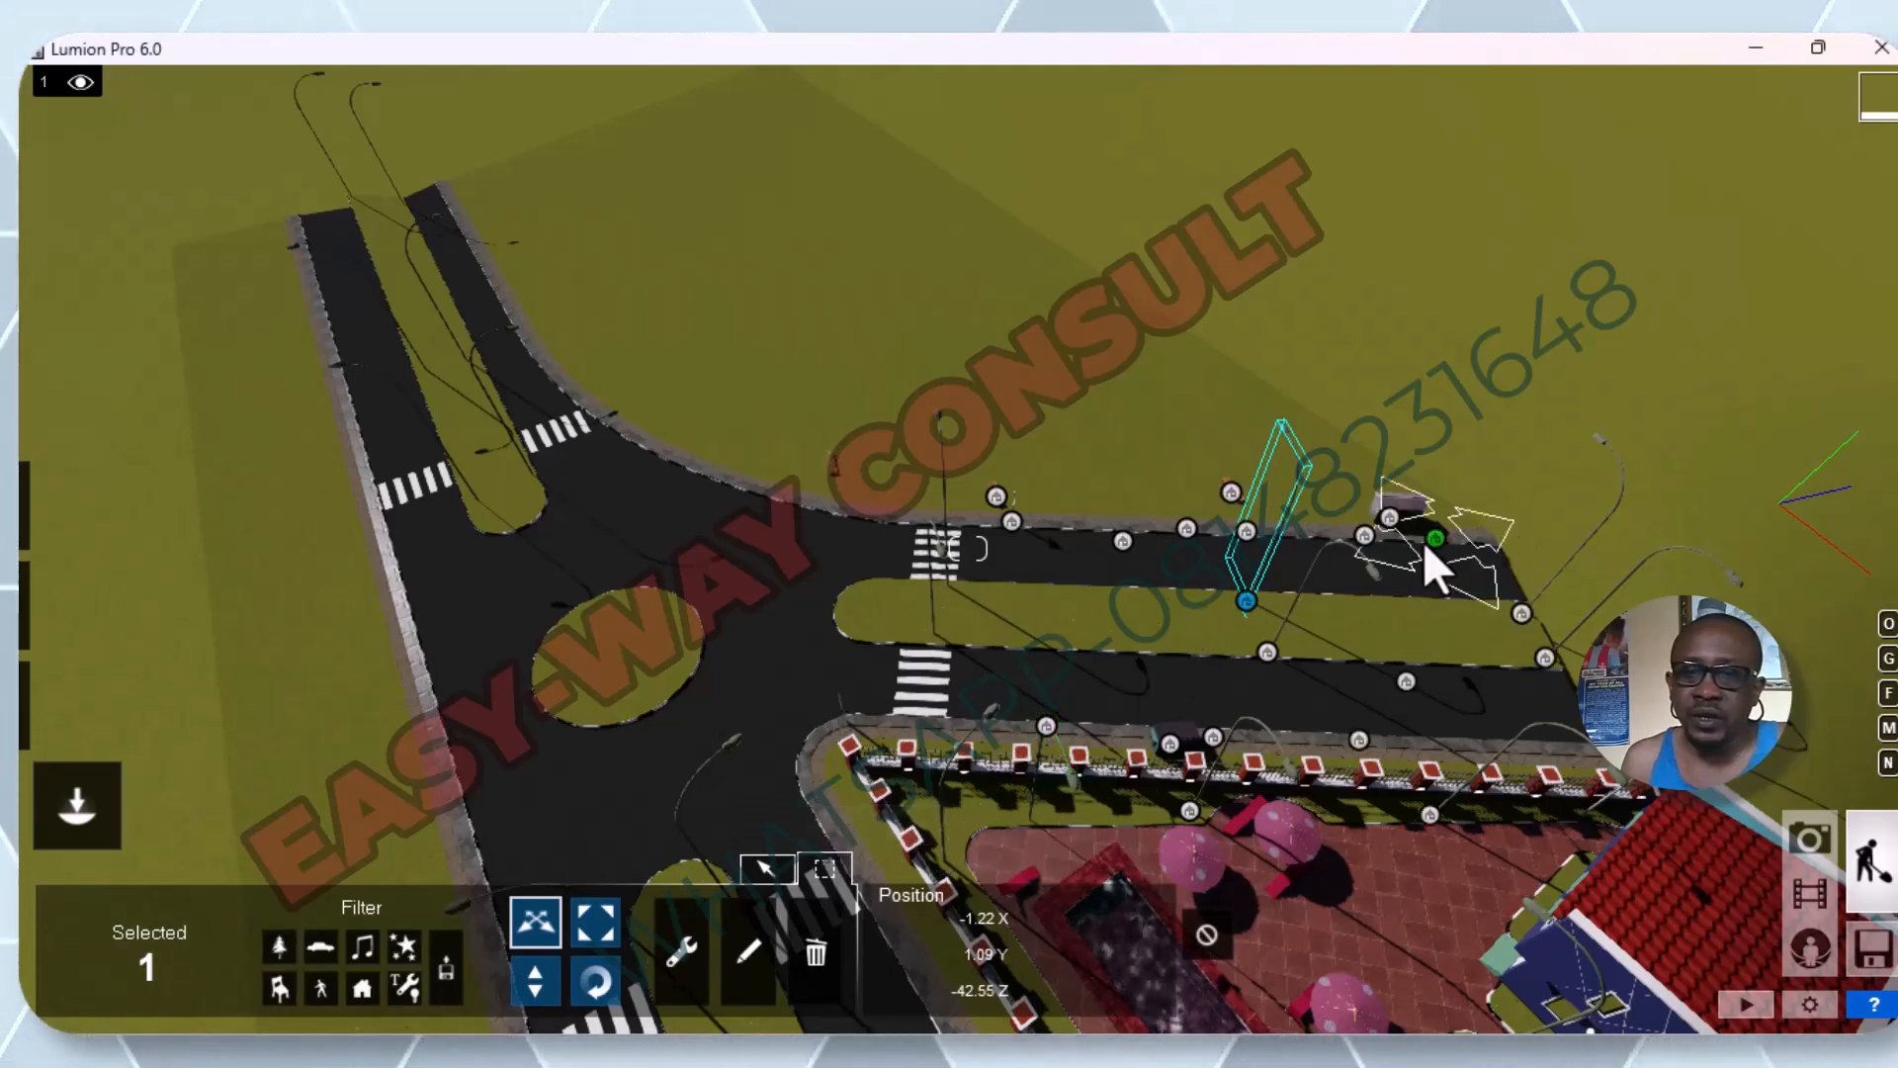
mouse_move(883, 964)
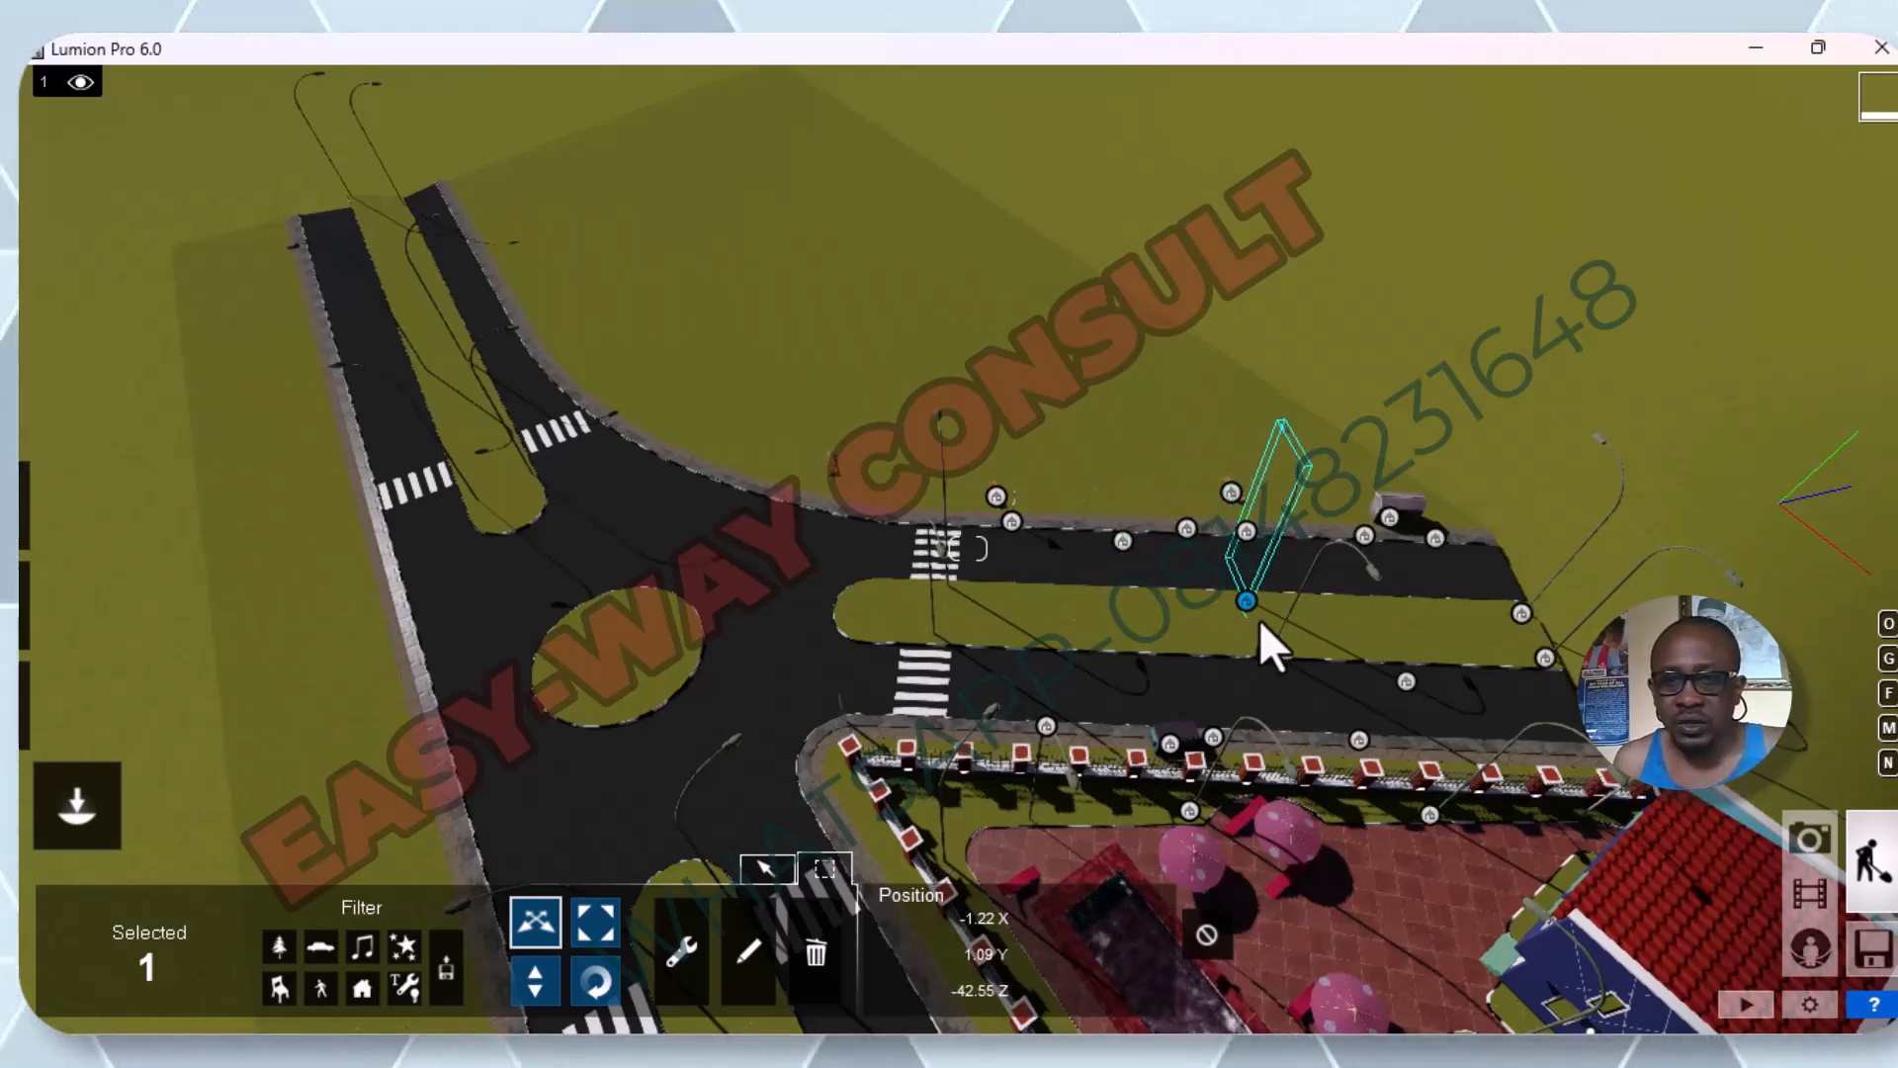
click(753, 949)
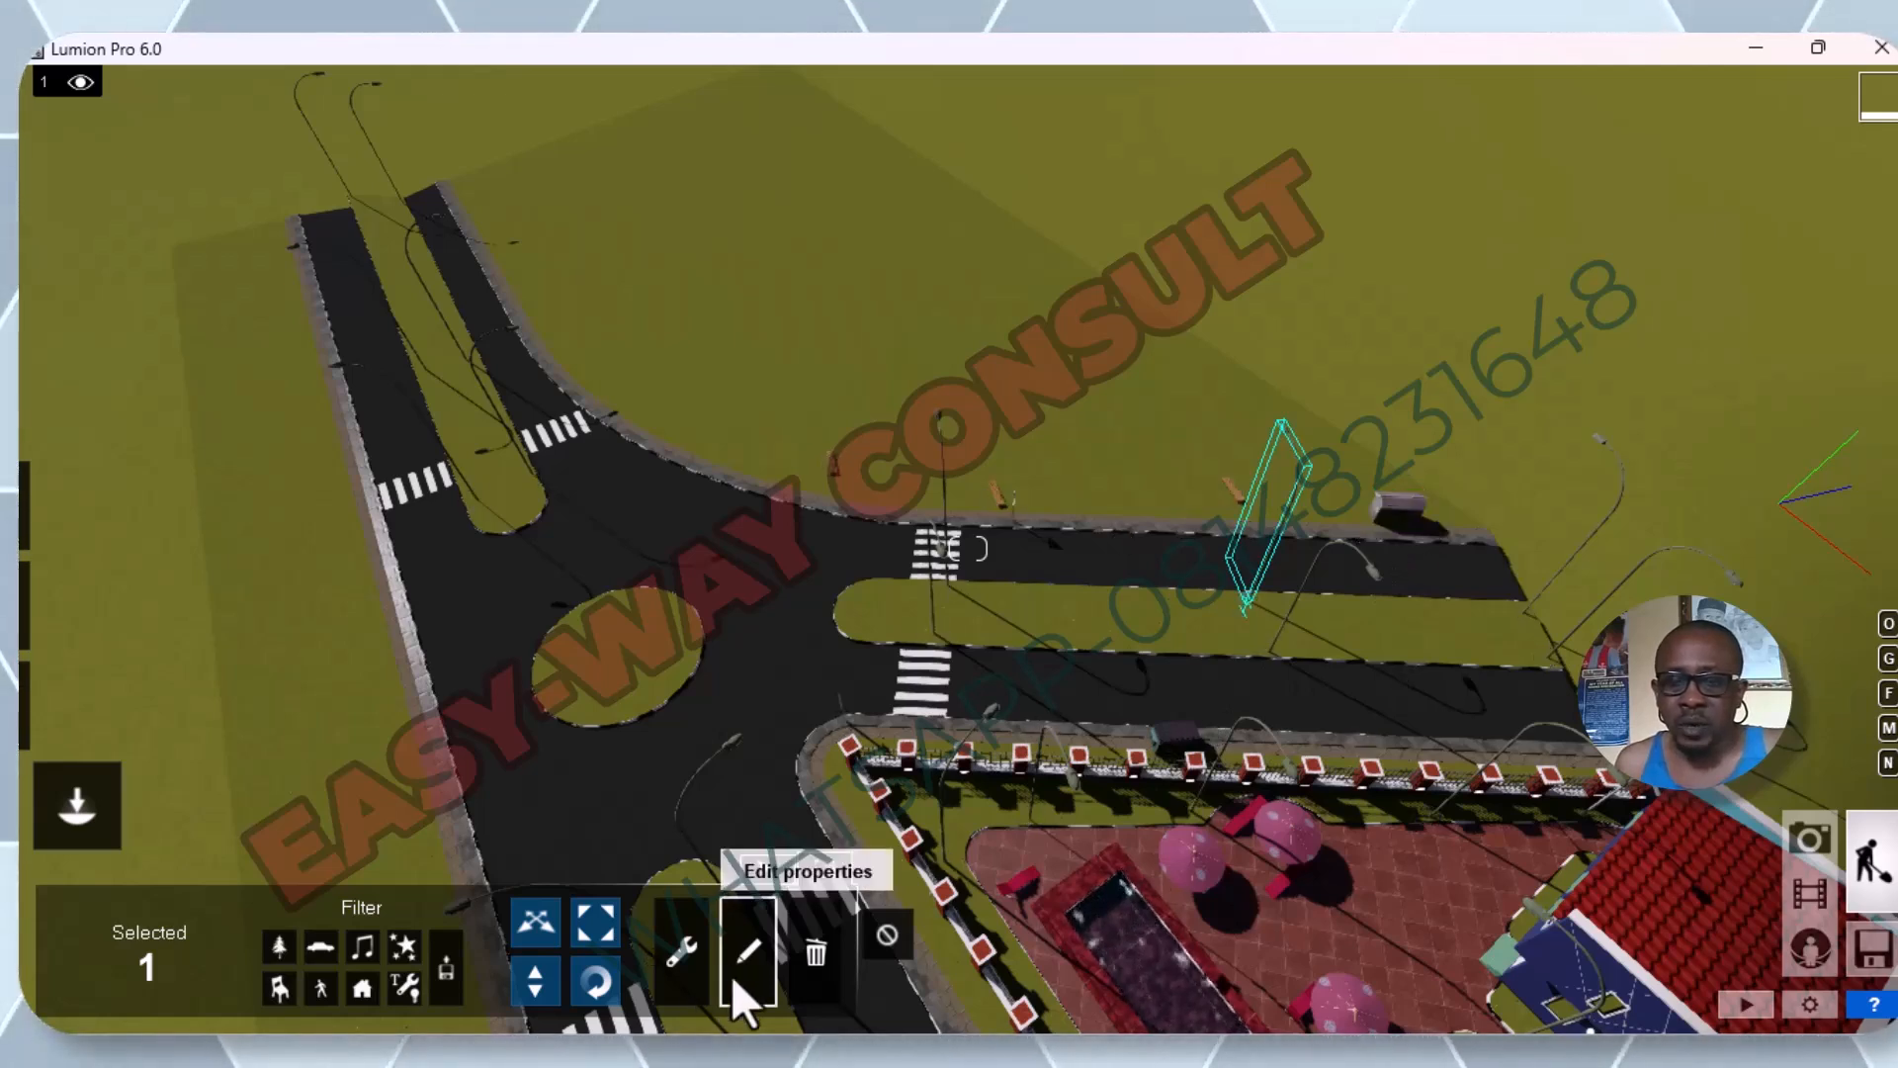
Use the median street light's context menu to select that object in the library.
click(682, 947)
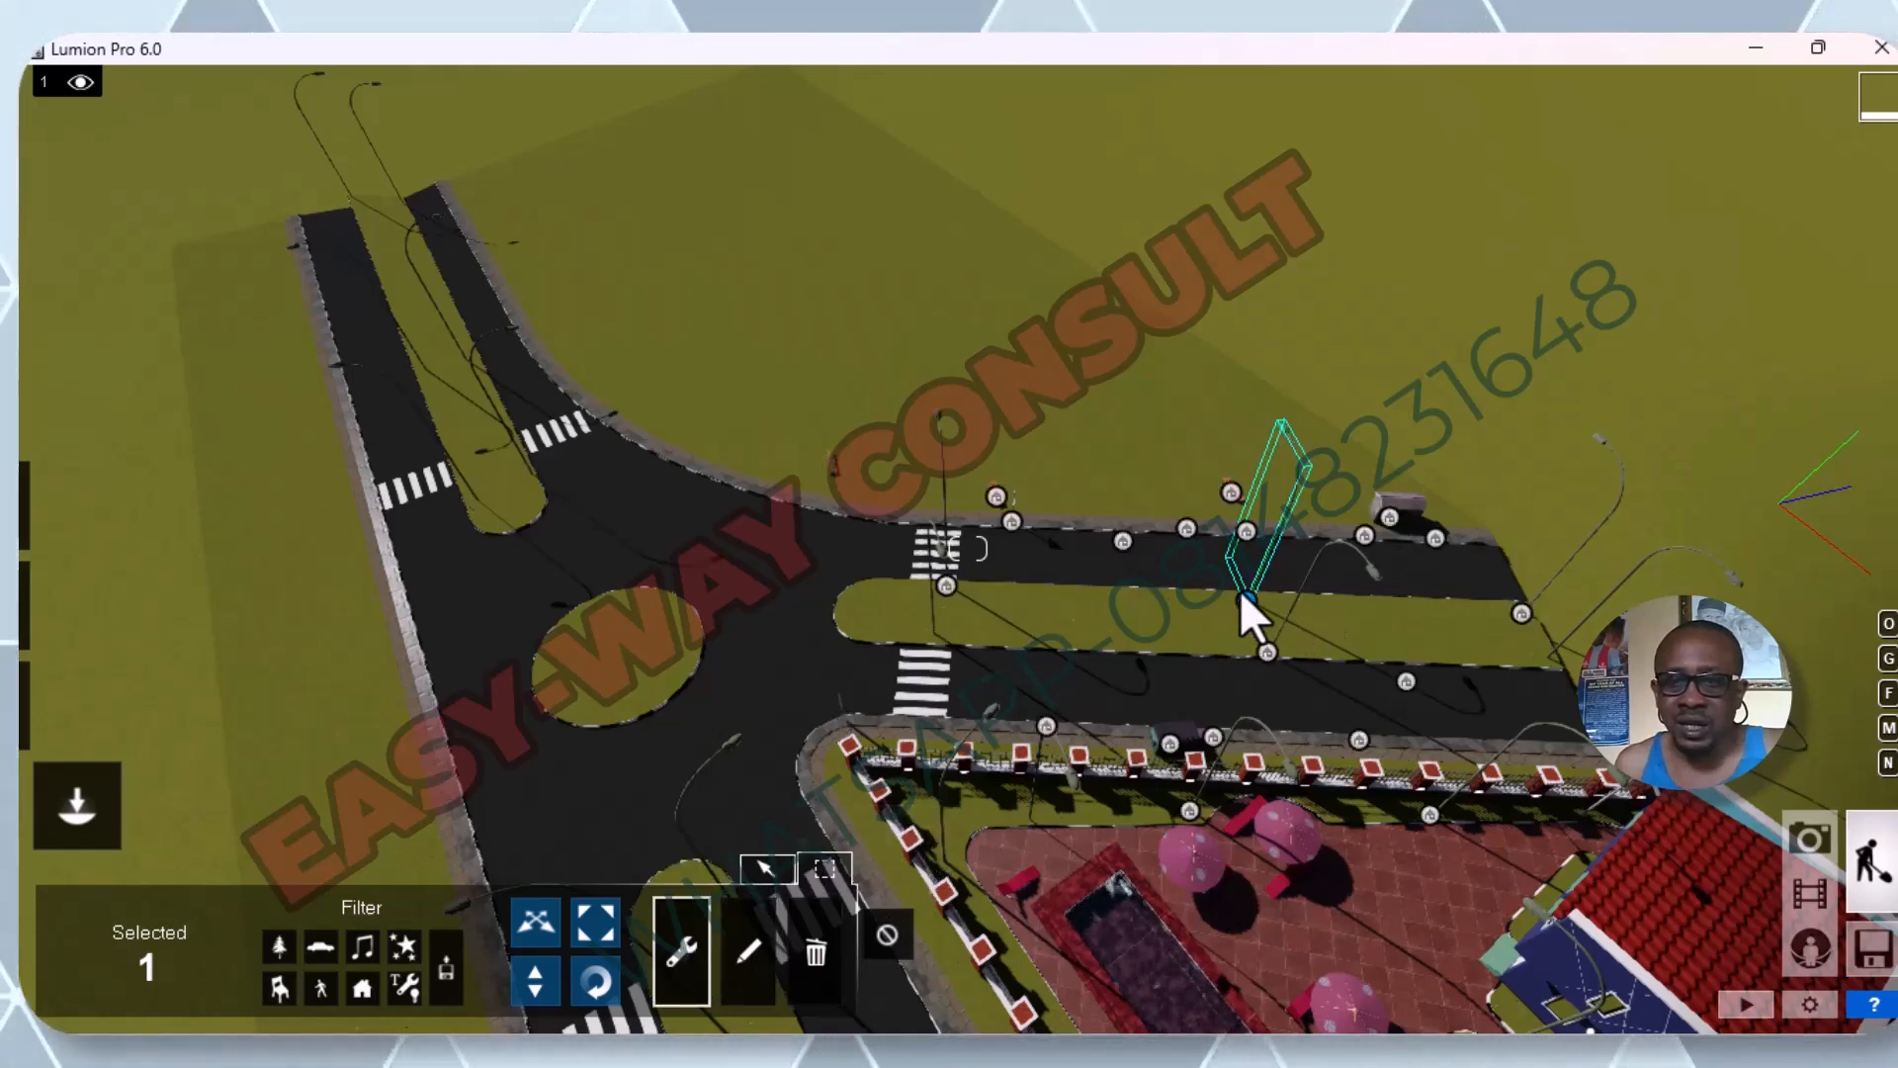
click(1244, 601)
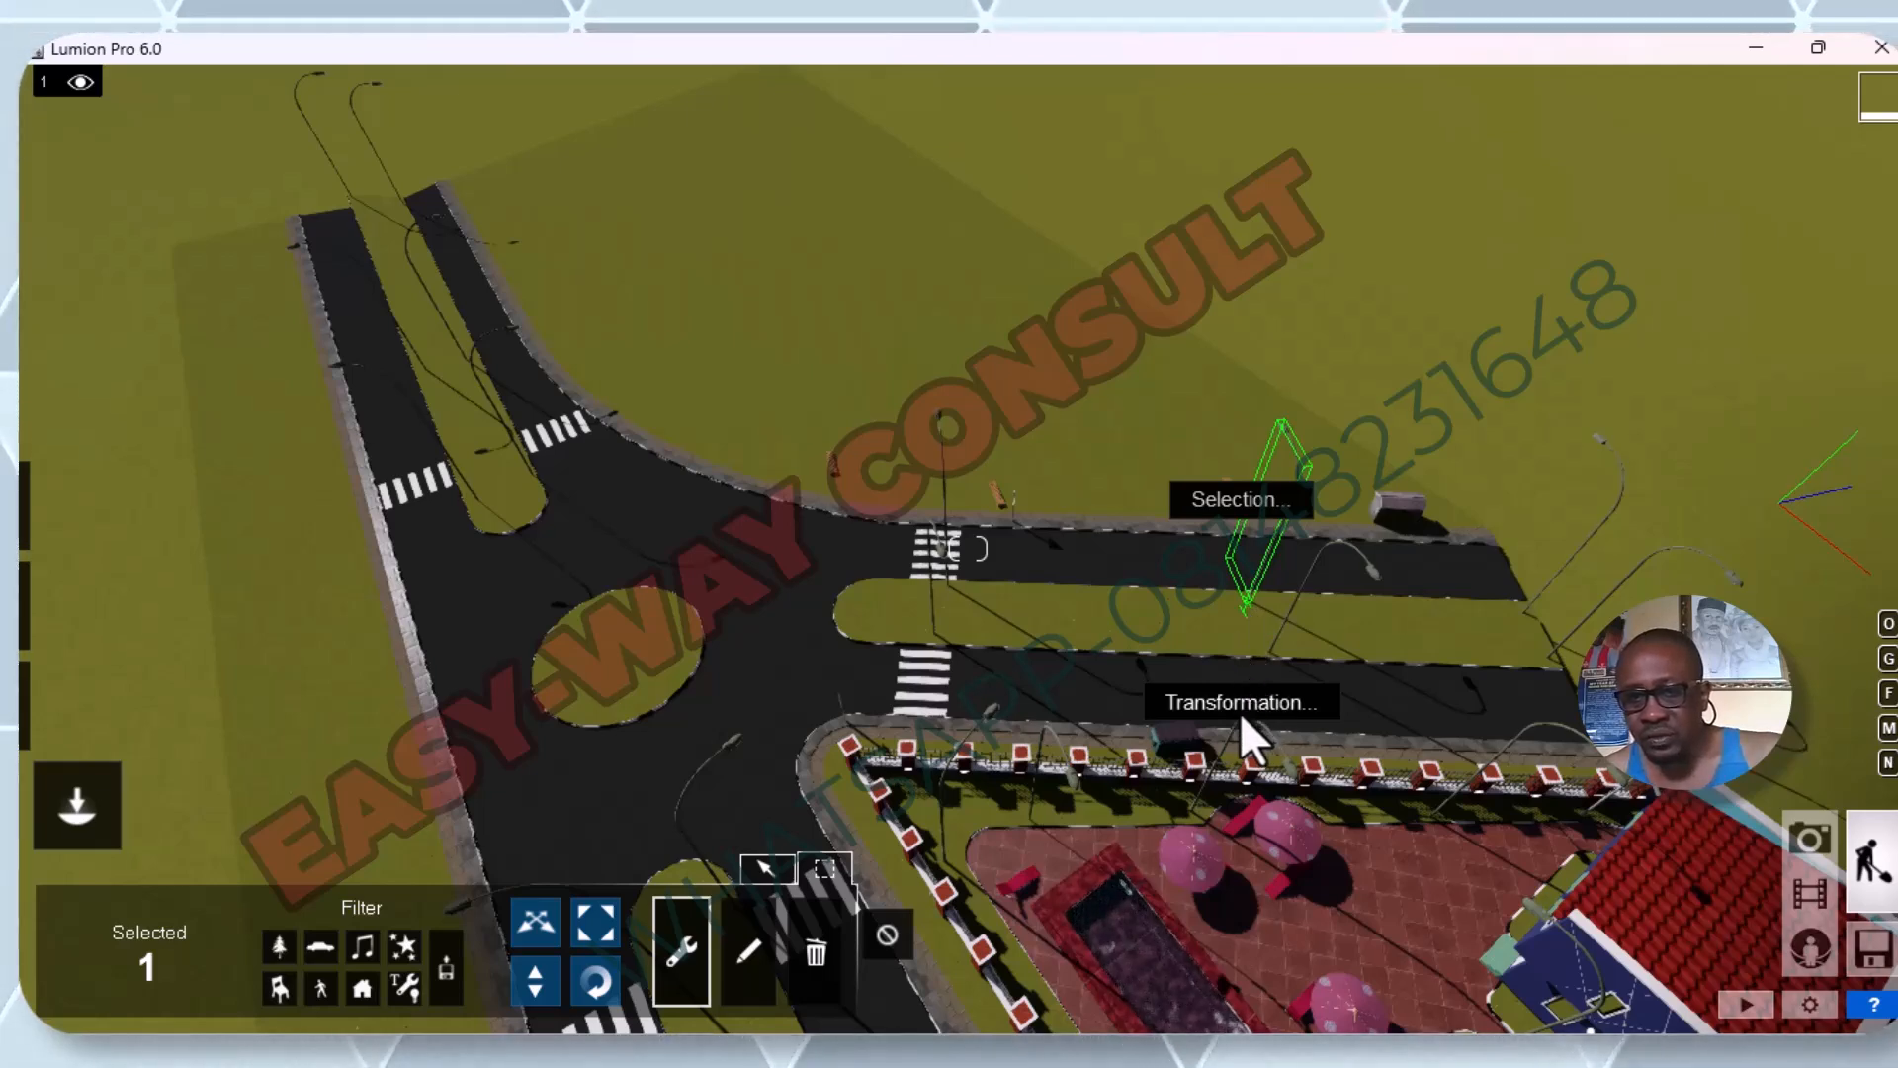
click(1264, 526)
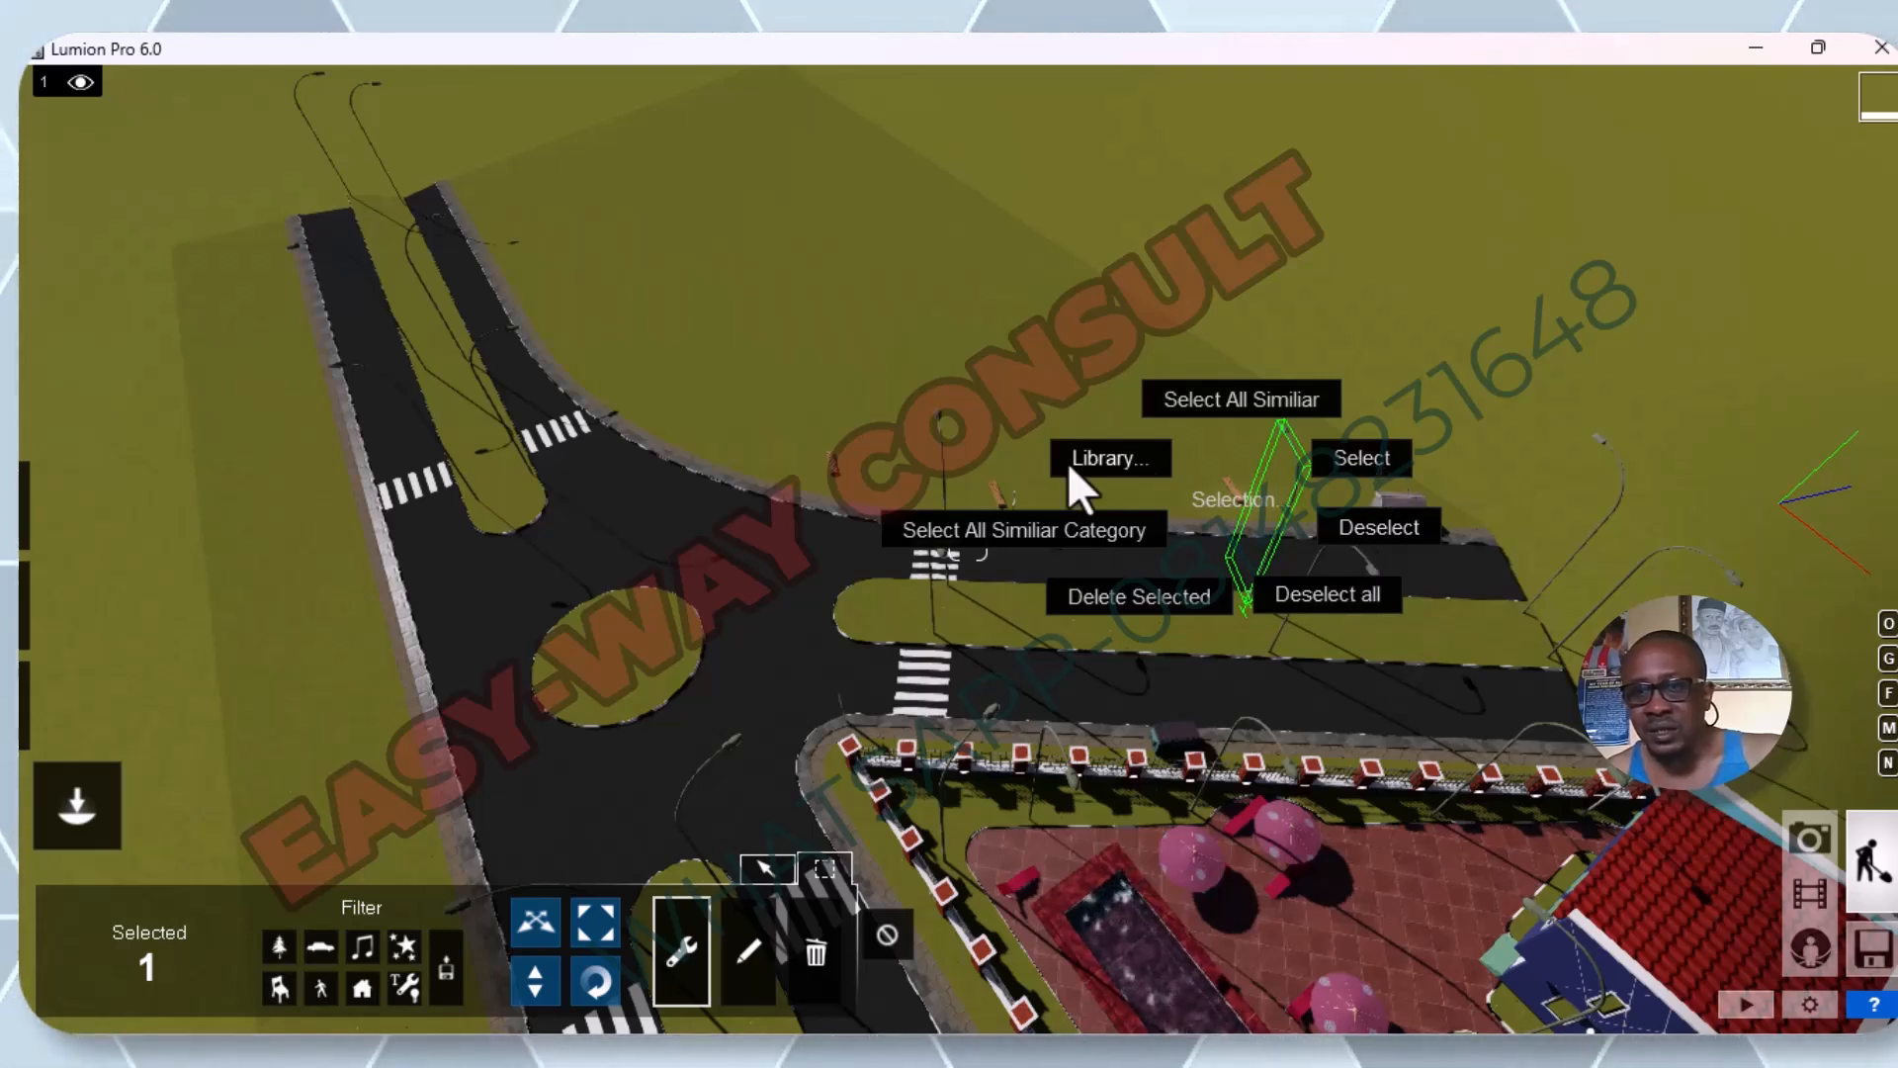
click(1117, 467)
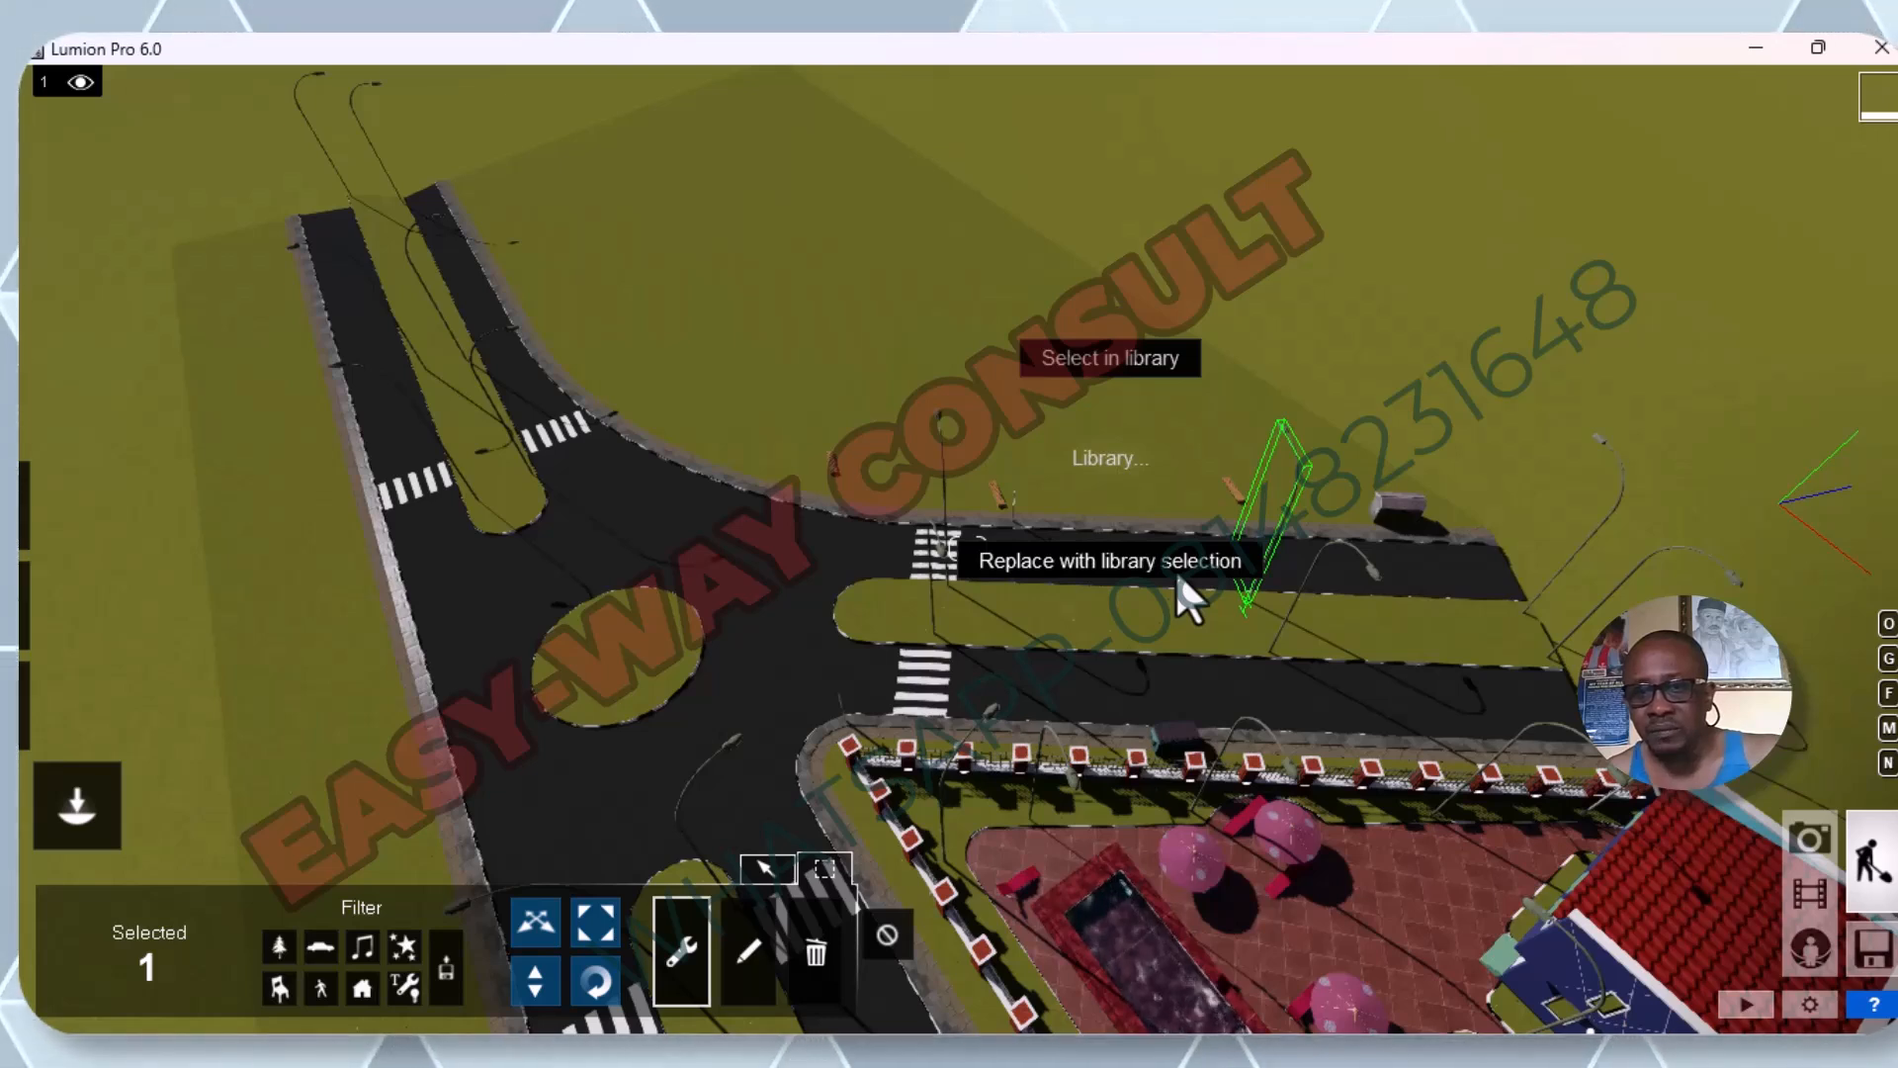
click(1097, 352)
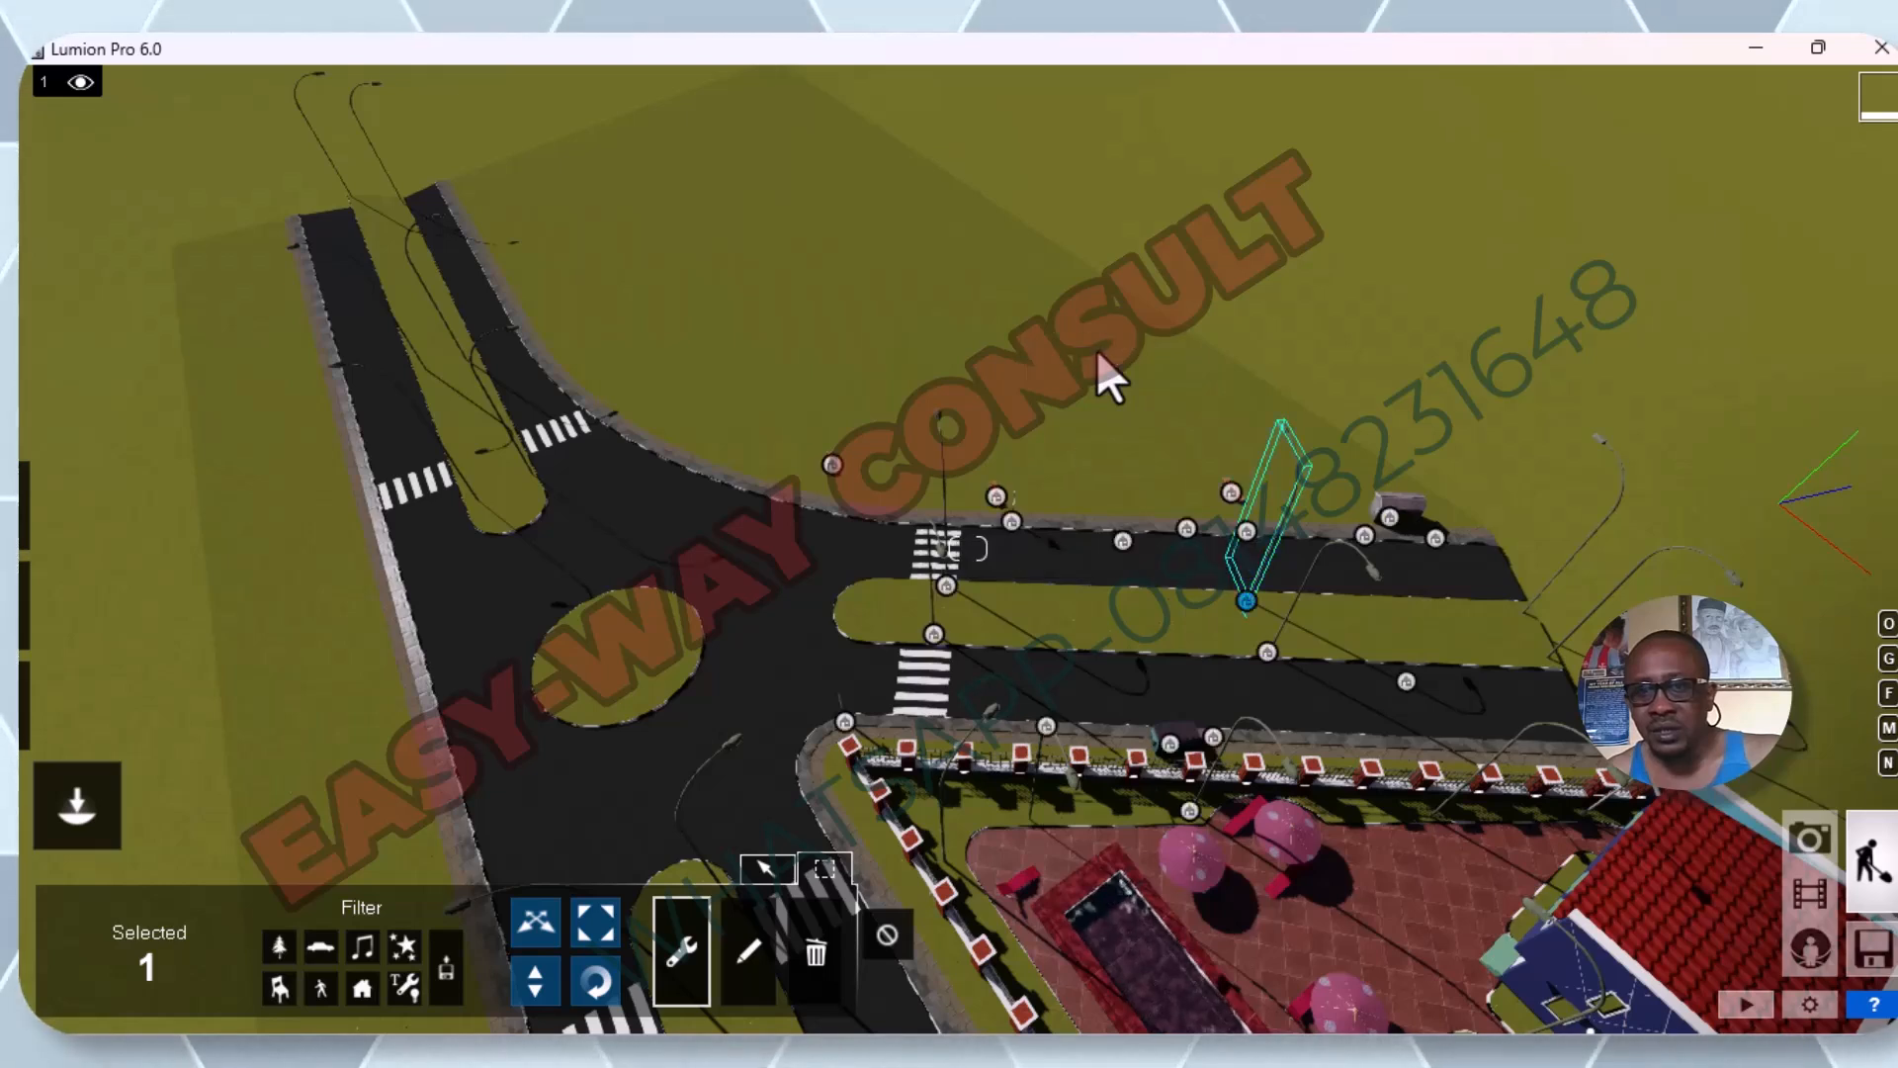
Examine the transformation options in the median street light's context menu and close them without applying any.
click(1243, 595)
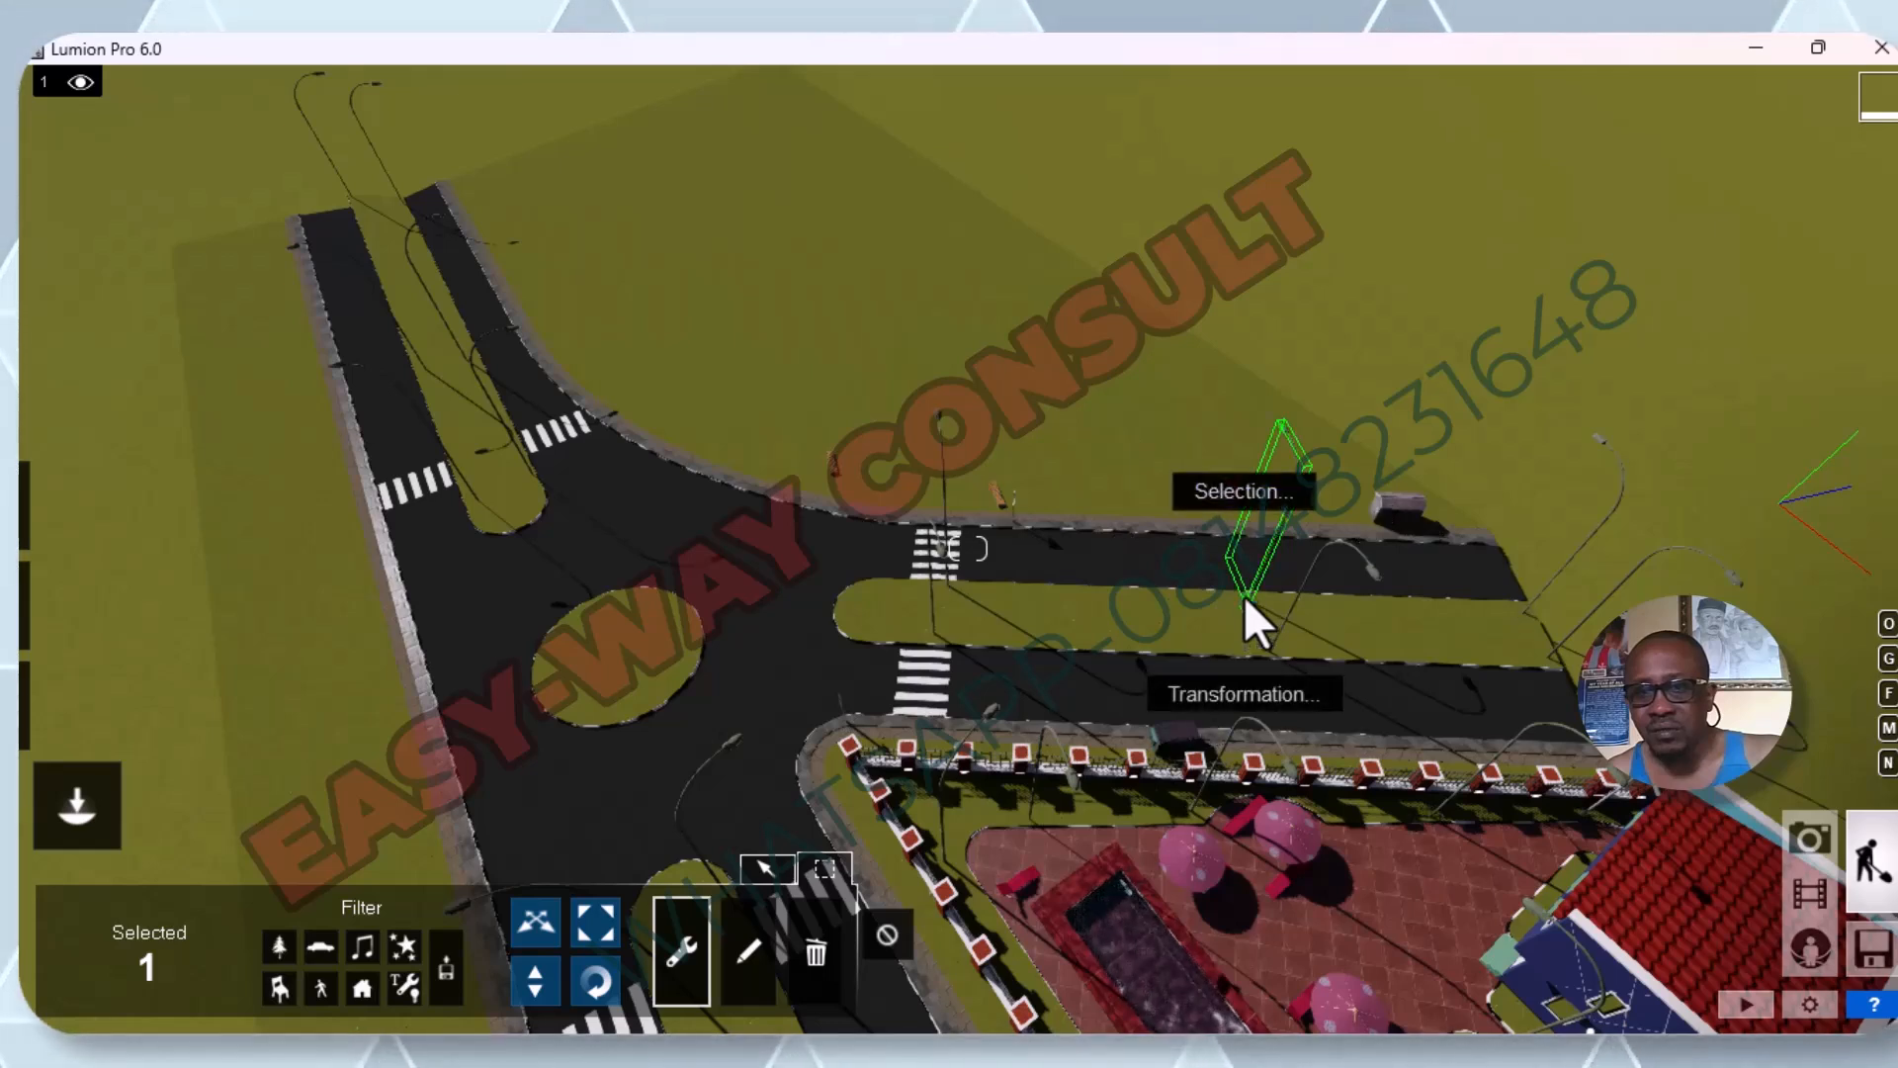
click(1235, 698)
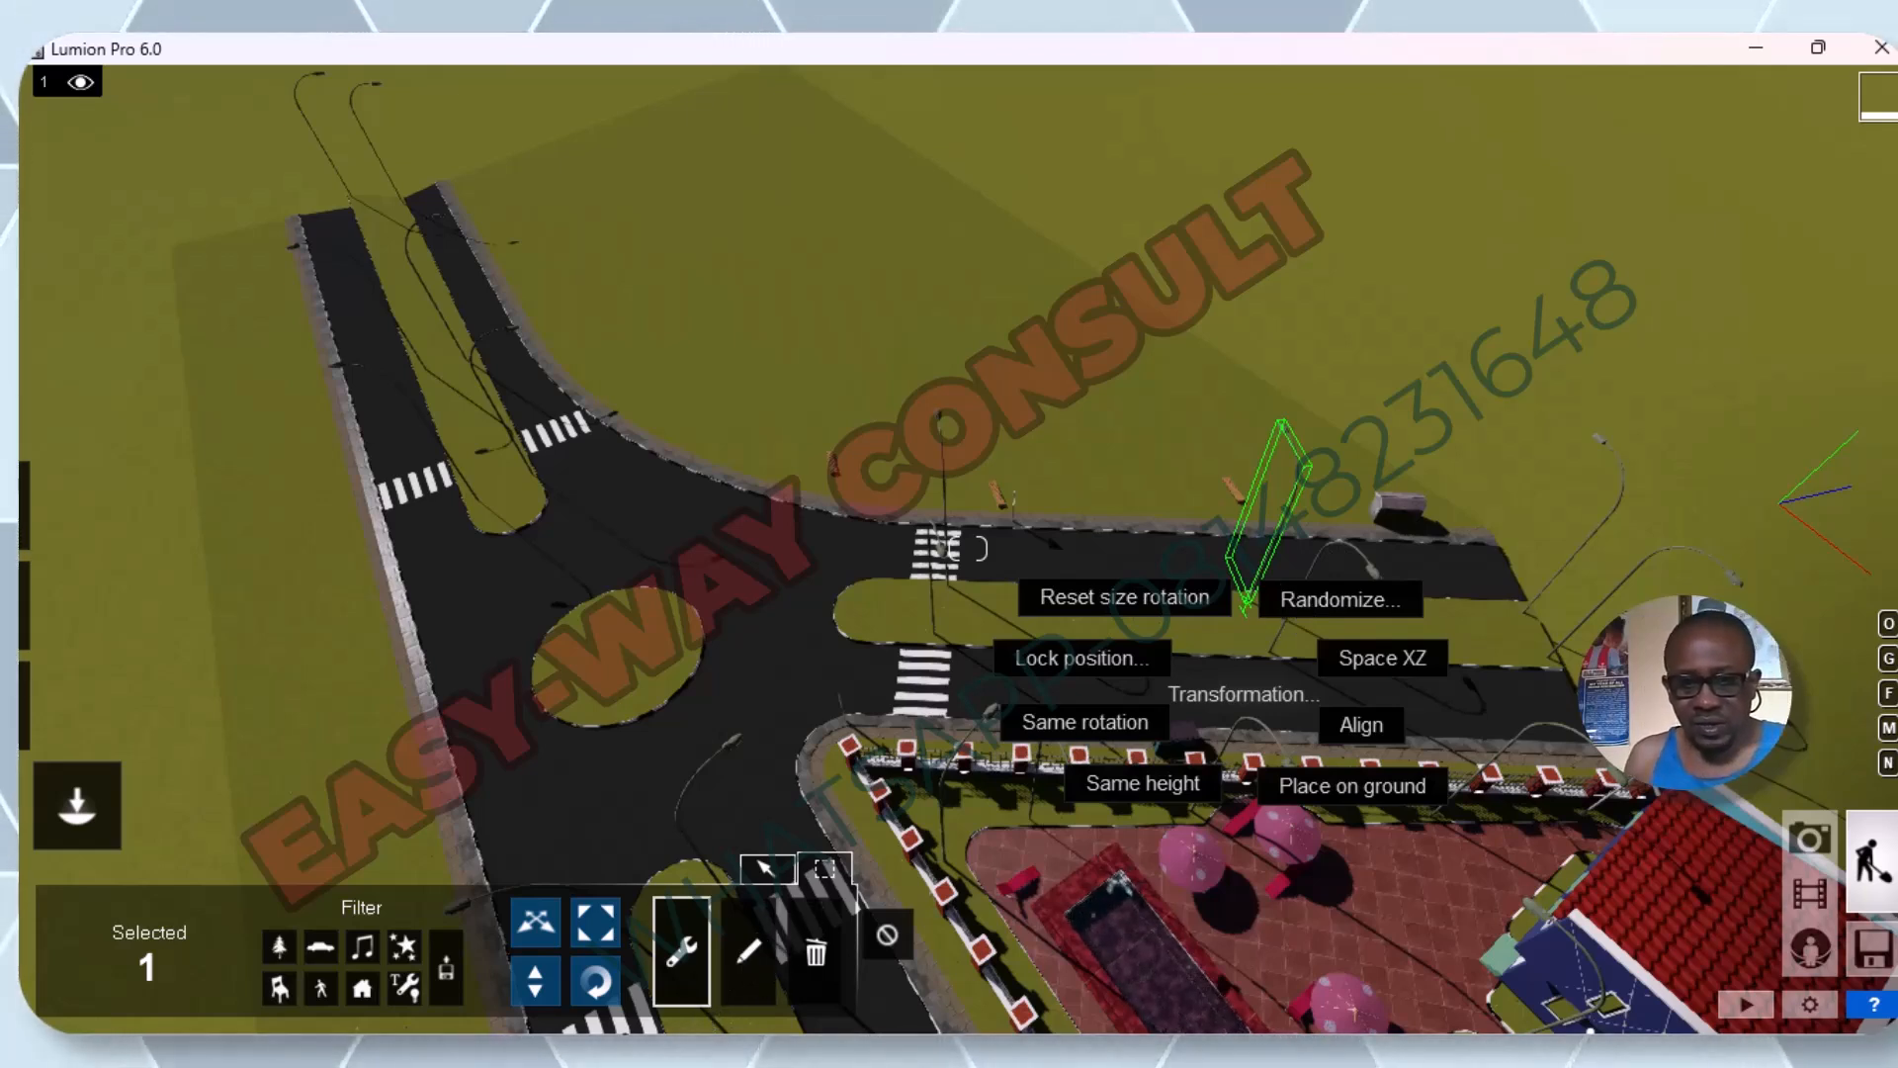
click(672, 964)
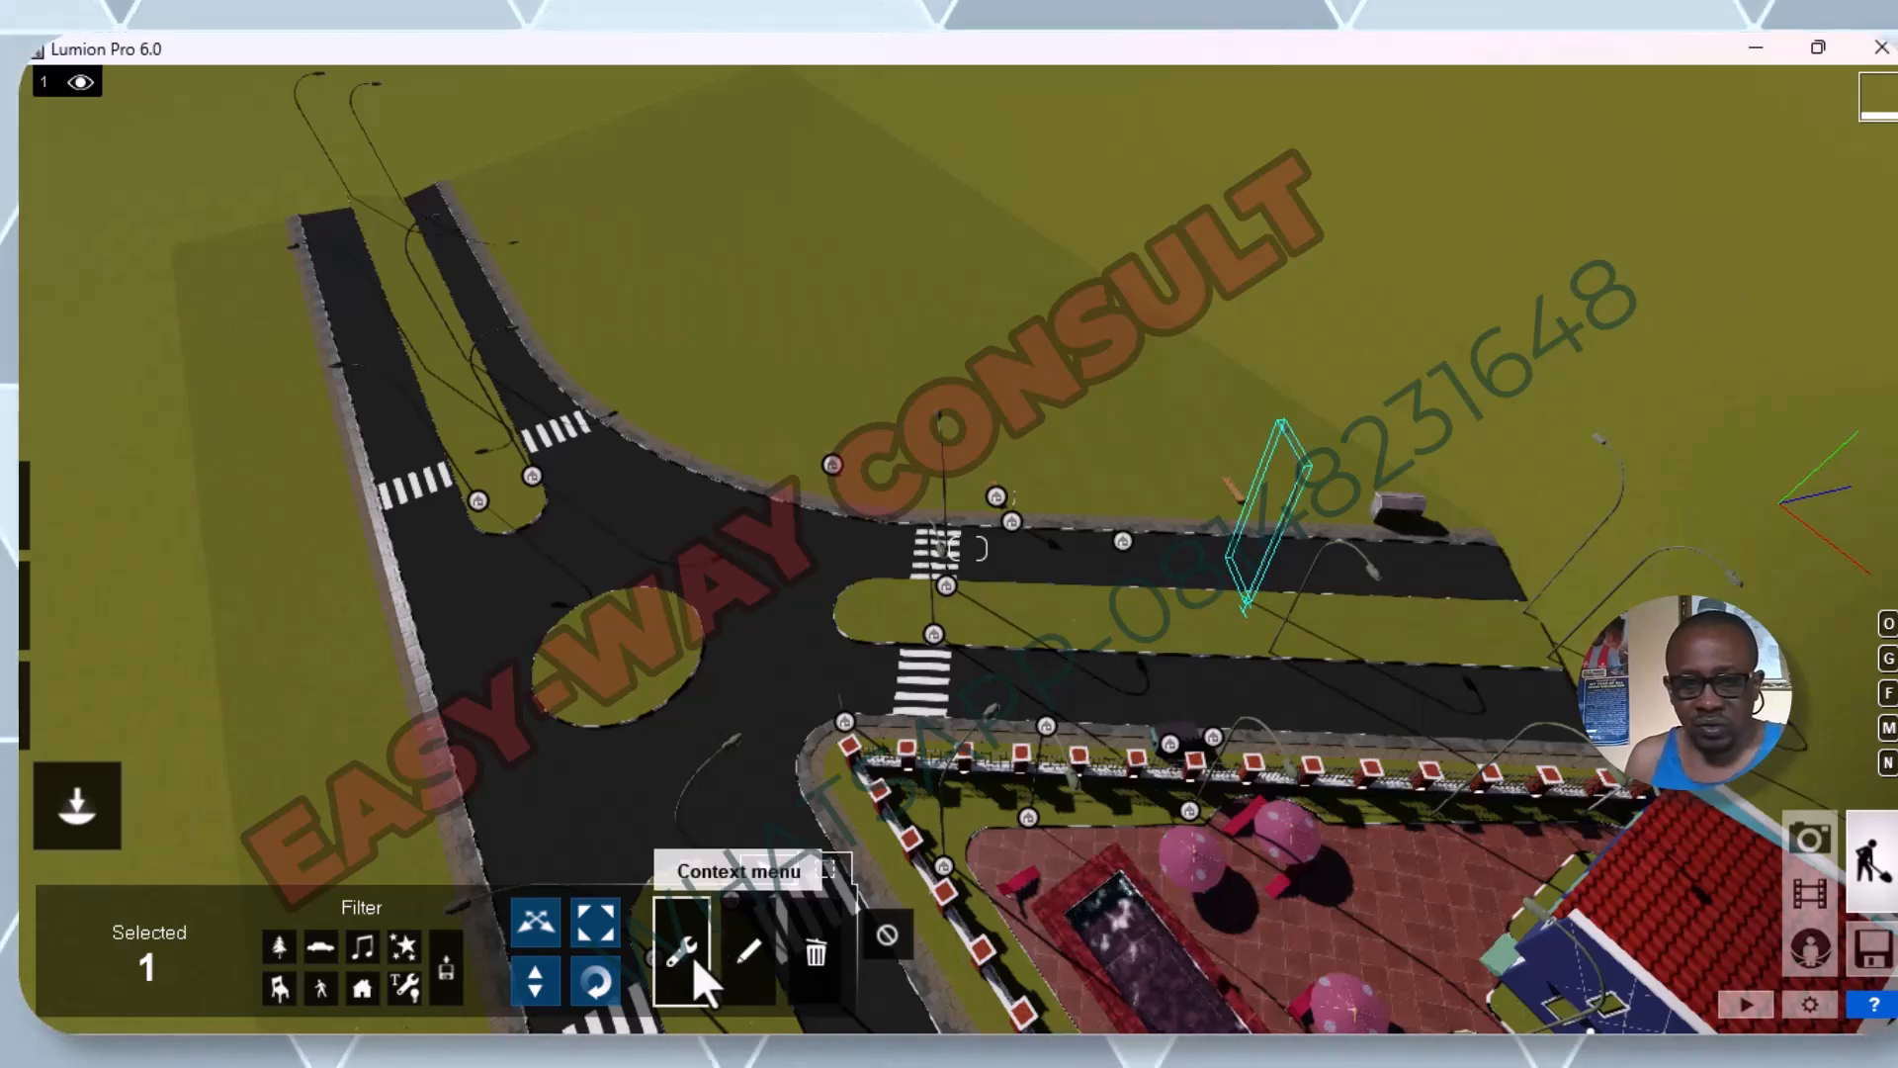
Check the edit properties mode with the median street light selected, and inspect the surrounding roads in object placement mode.
click(753, 955)
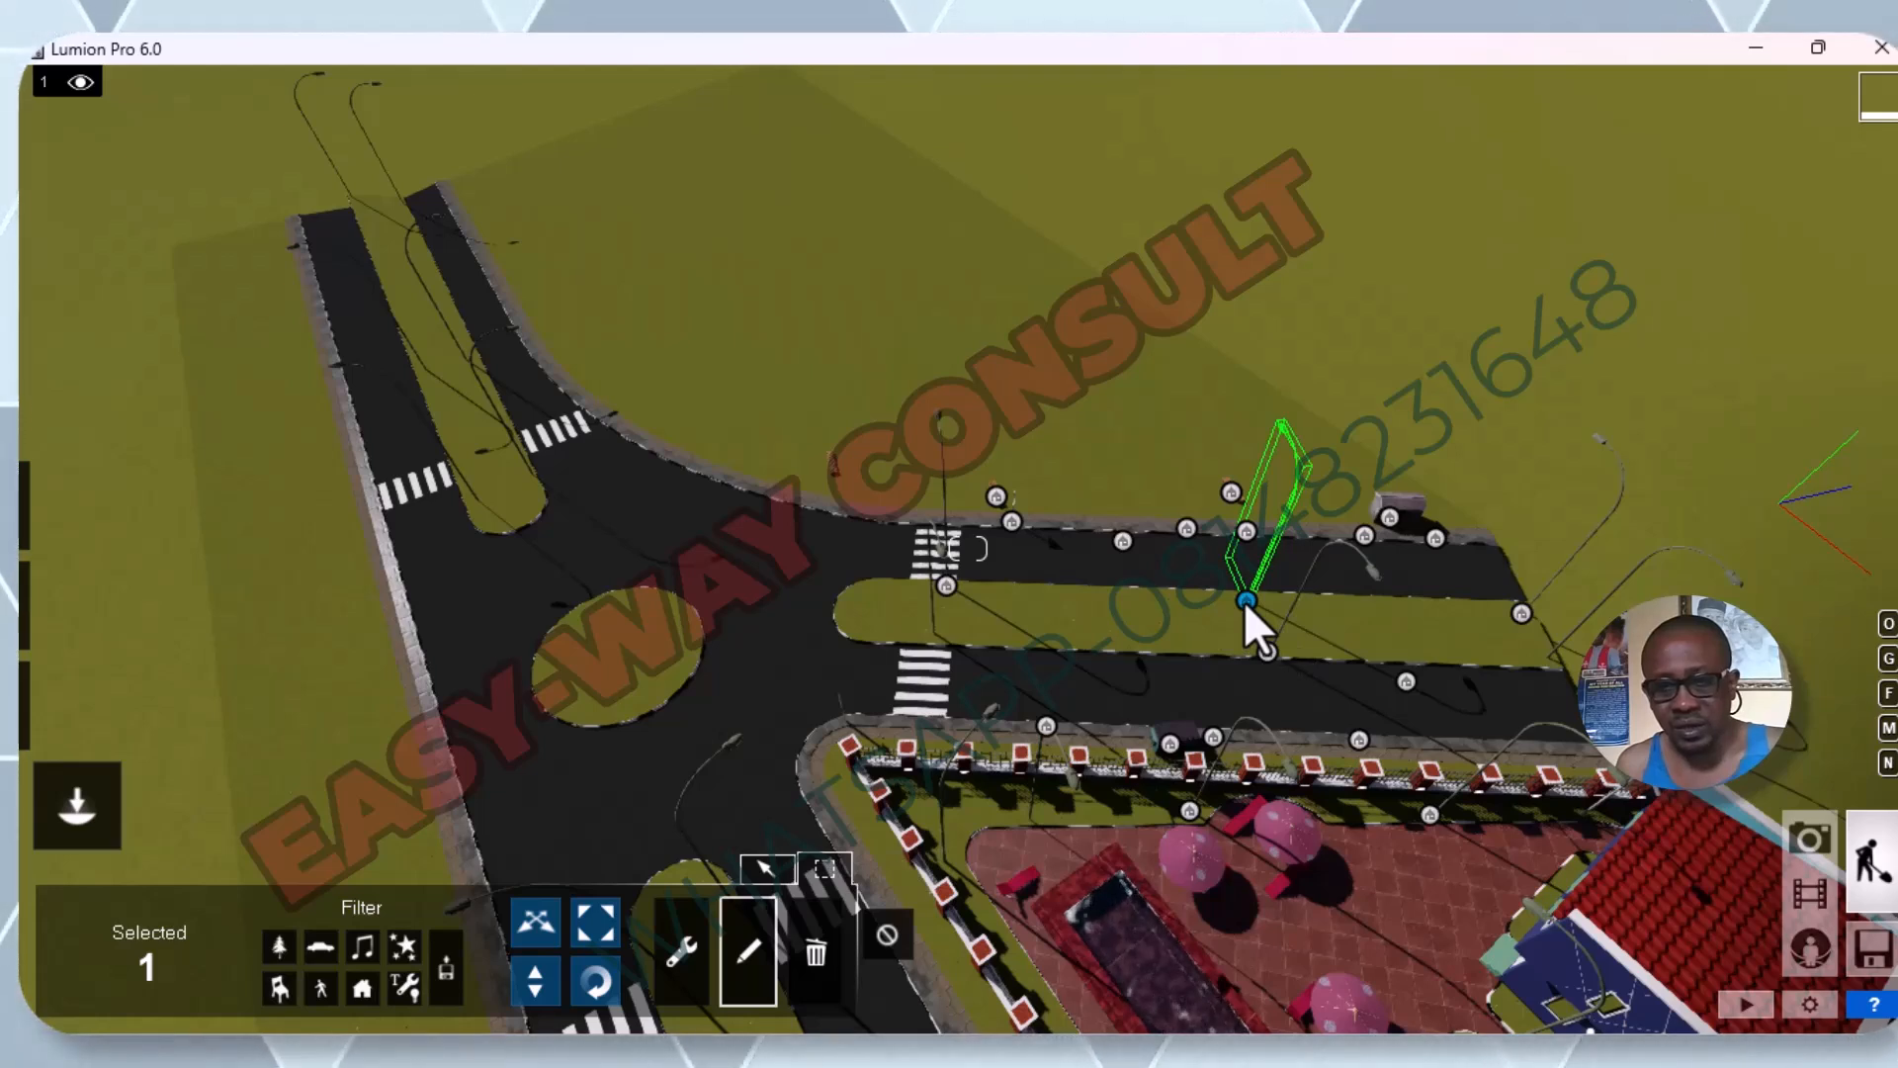
click(769, 868)
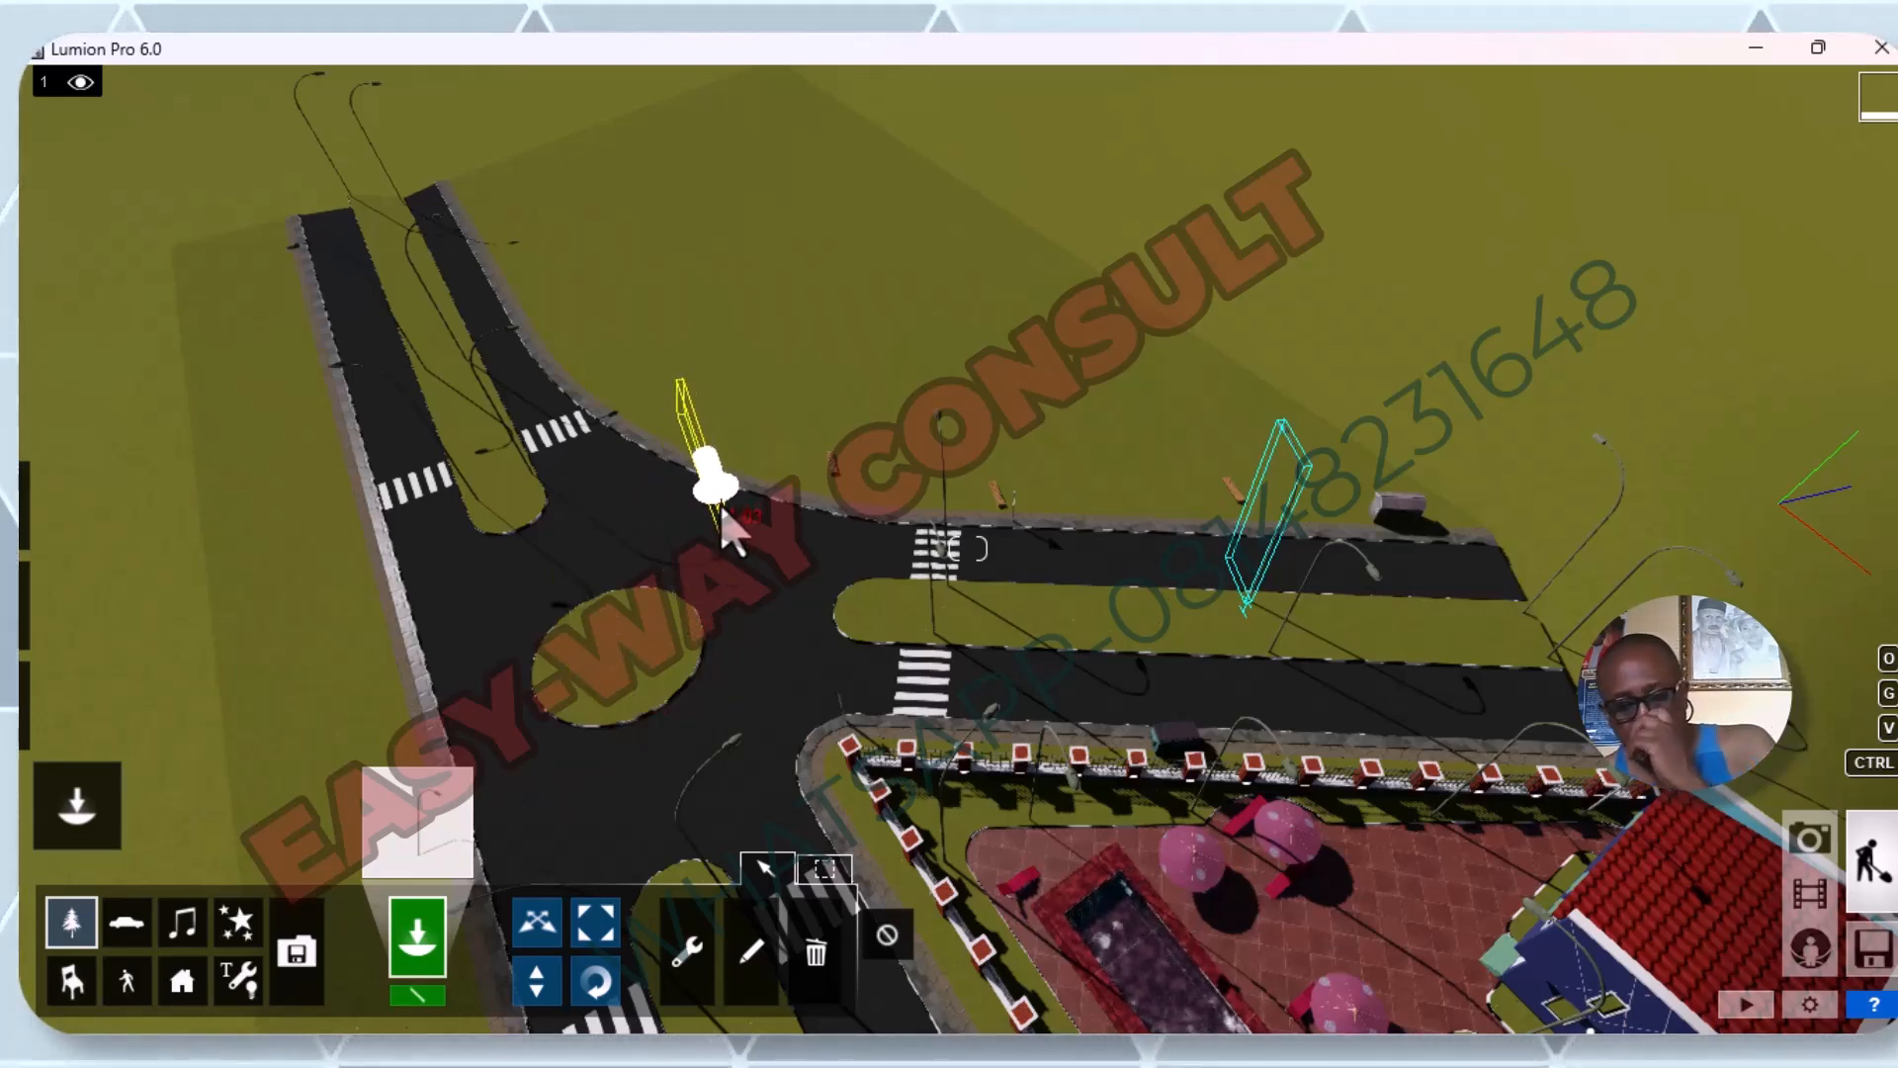
key(Escape)
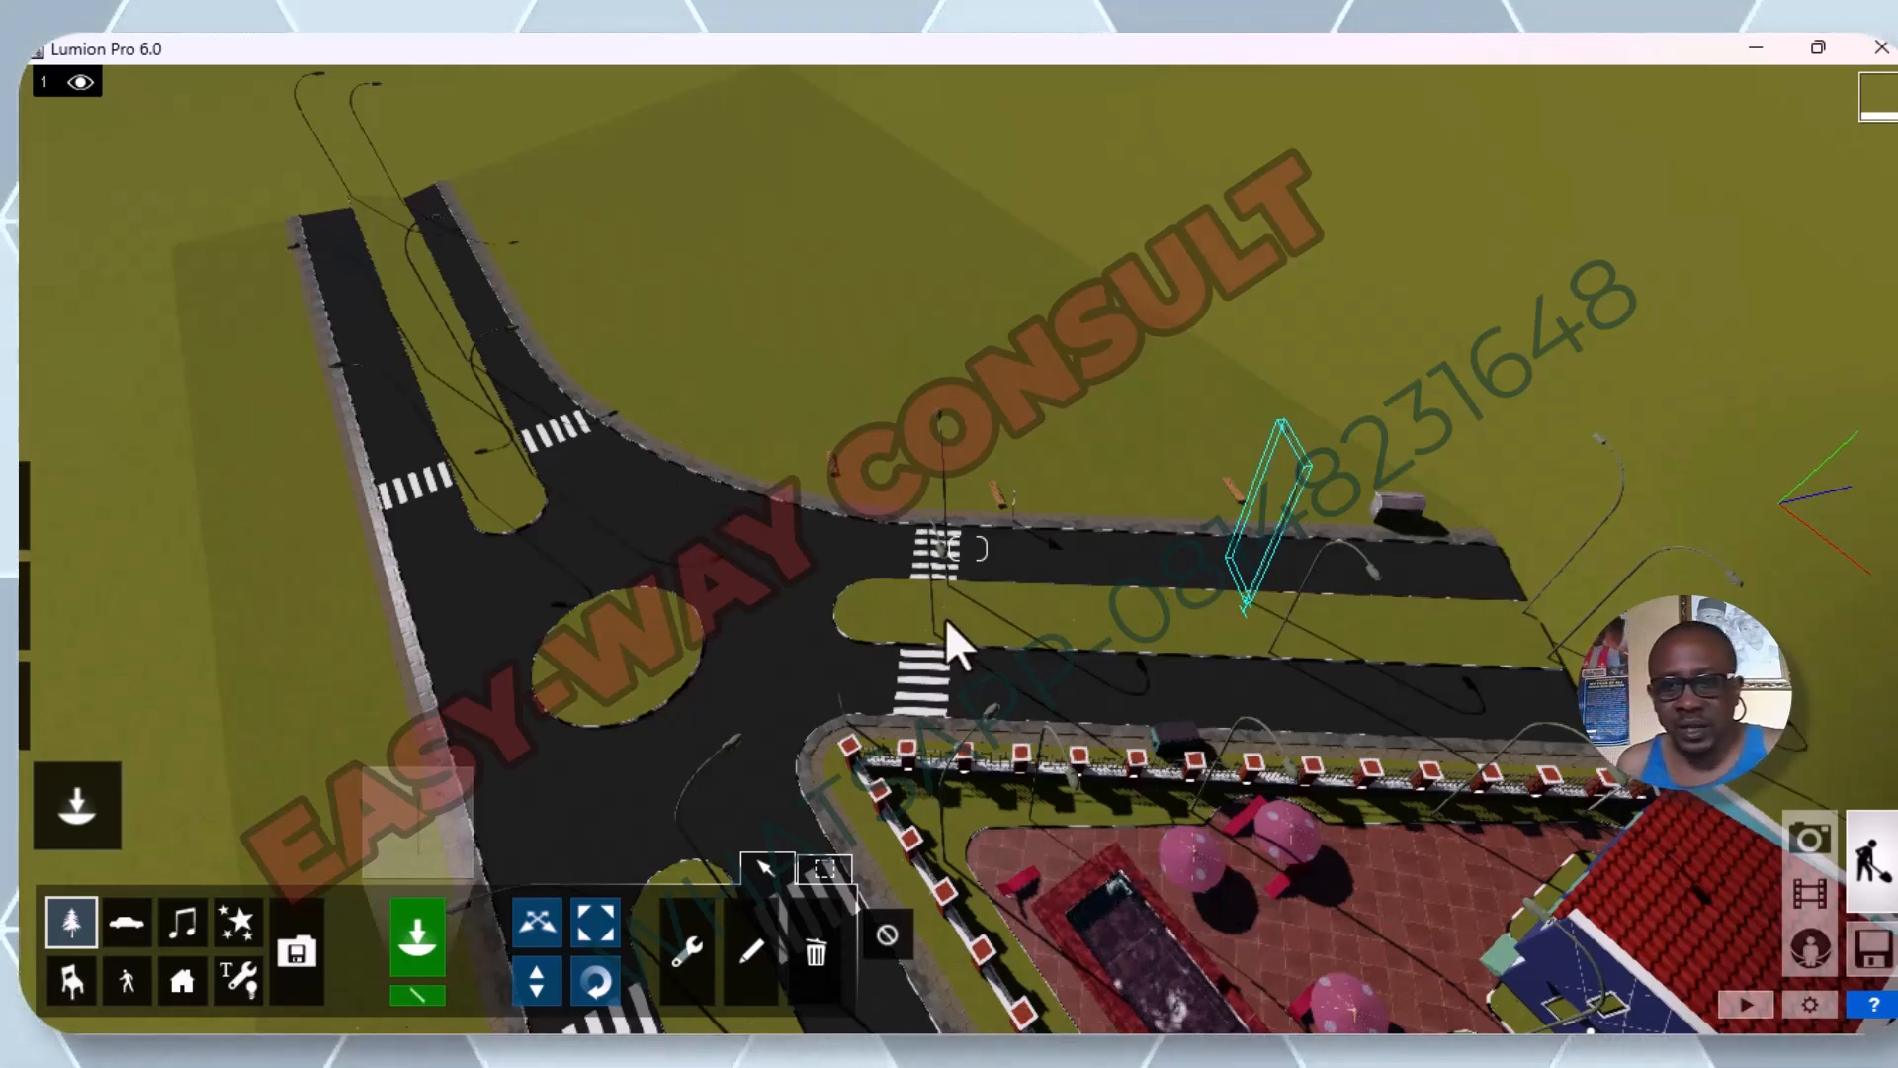
scroll(945, 619, down, 1)
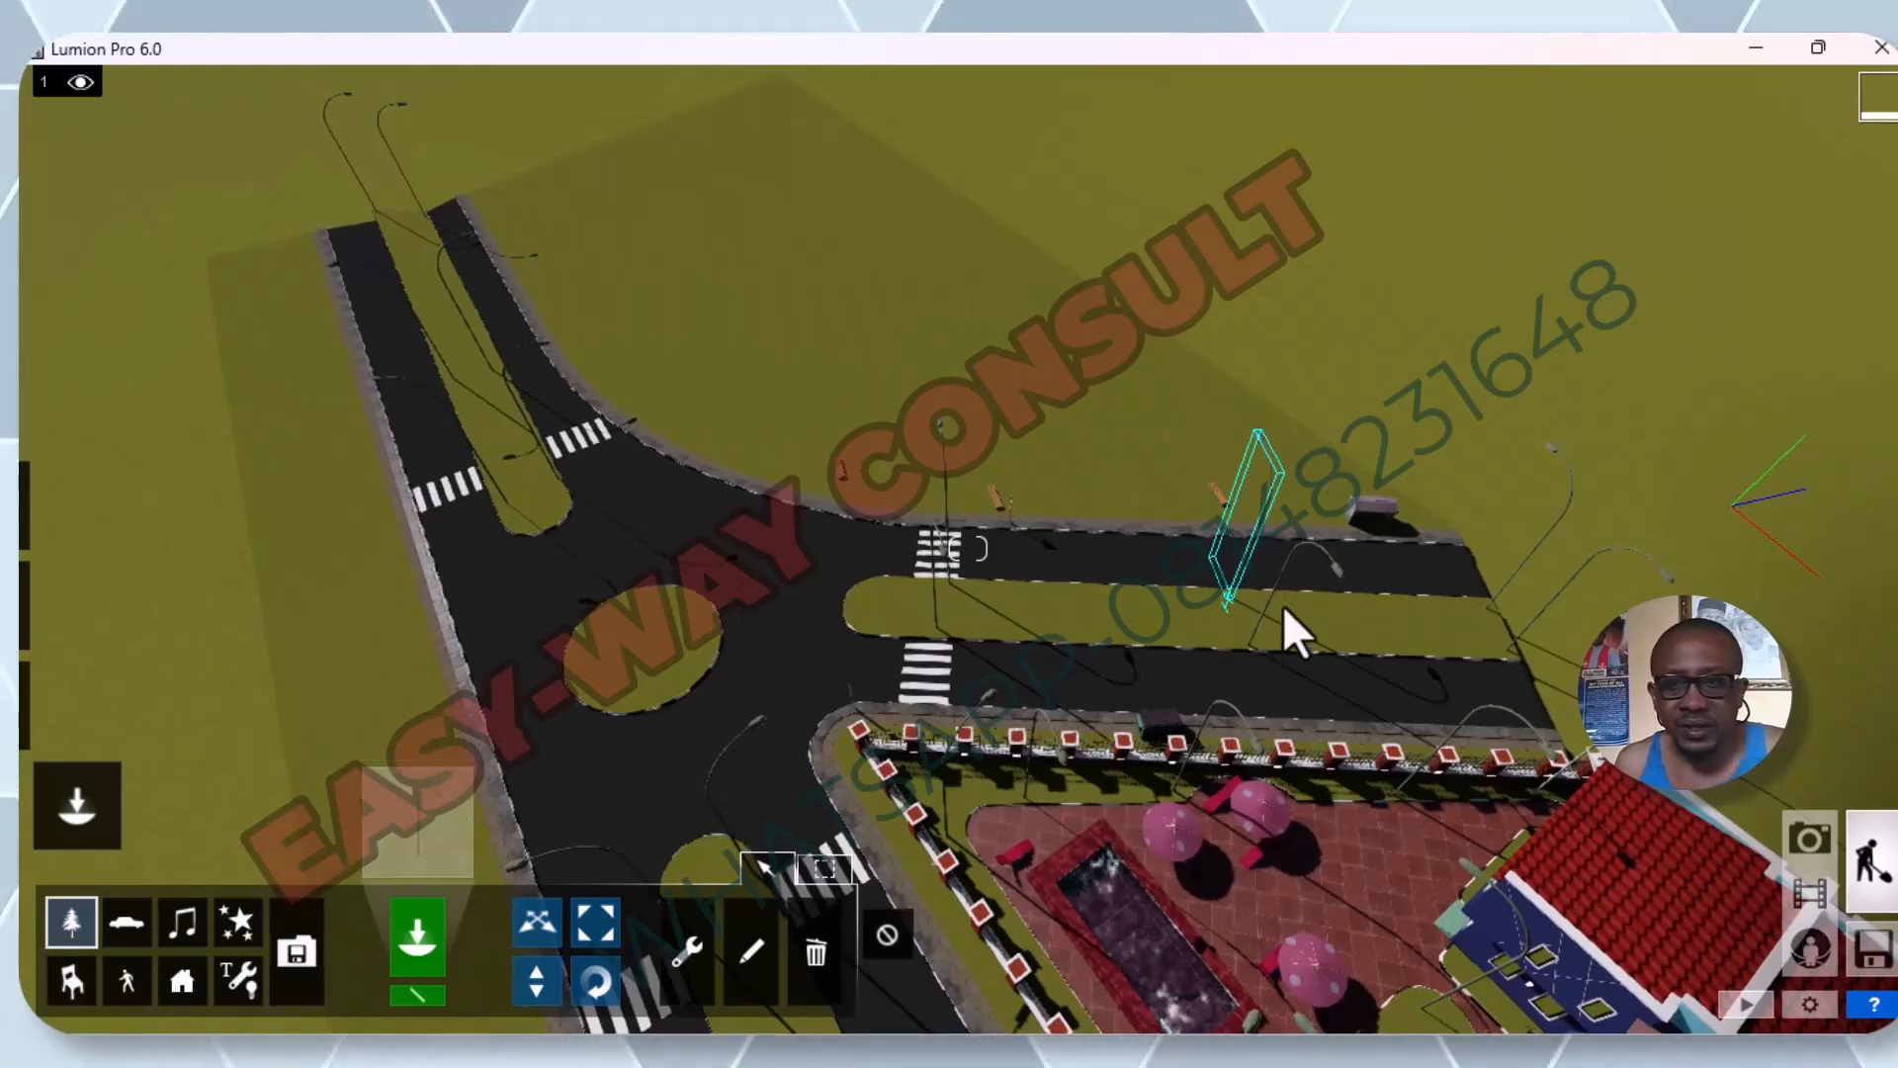
scroll(522, 316, up, 2)
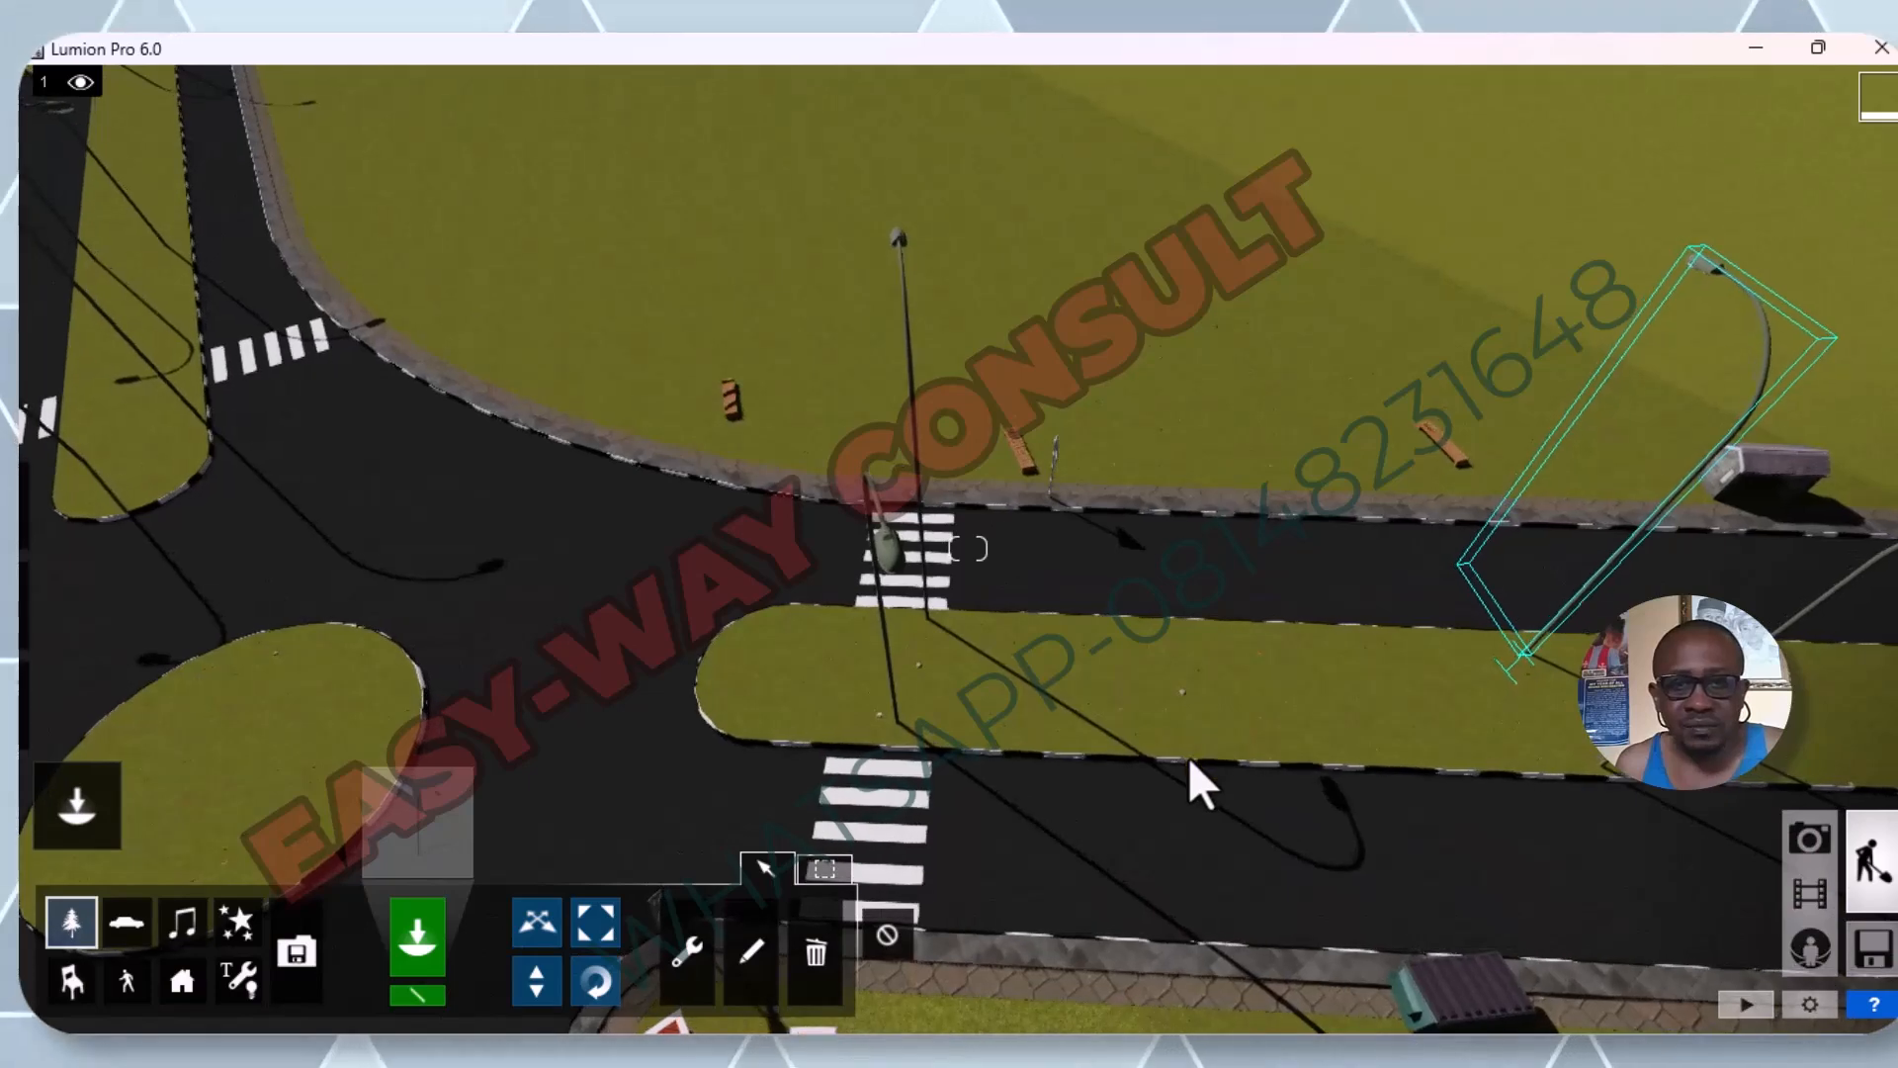
scroll(1188, 753, down, 2)
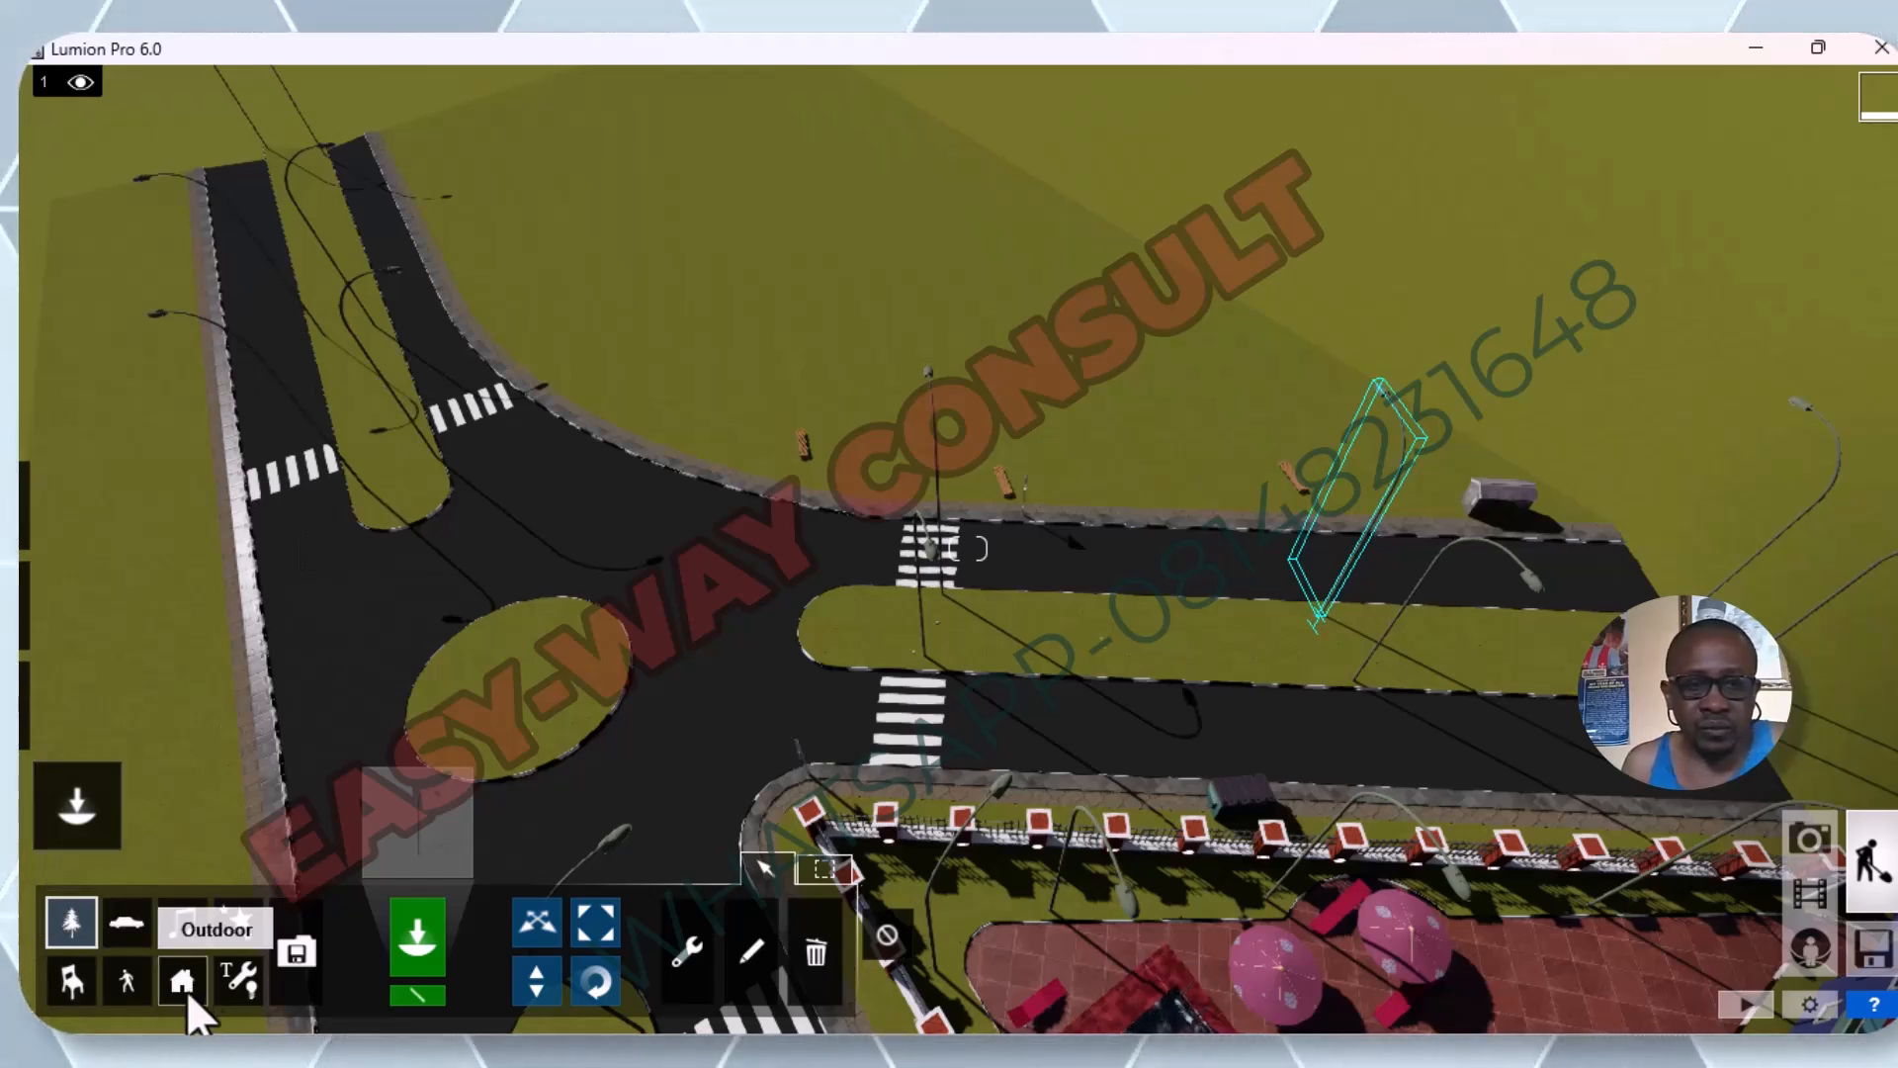
Browse the spotlights, omni lights and utilities in the Lights And Utilities Library and choose the white omni light after the red one.
click(244, 976)
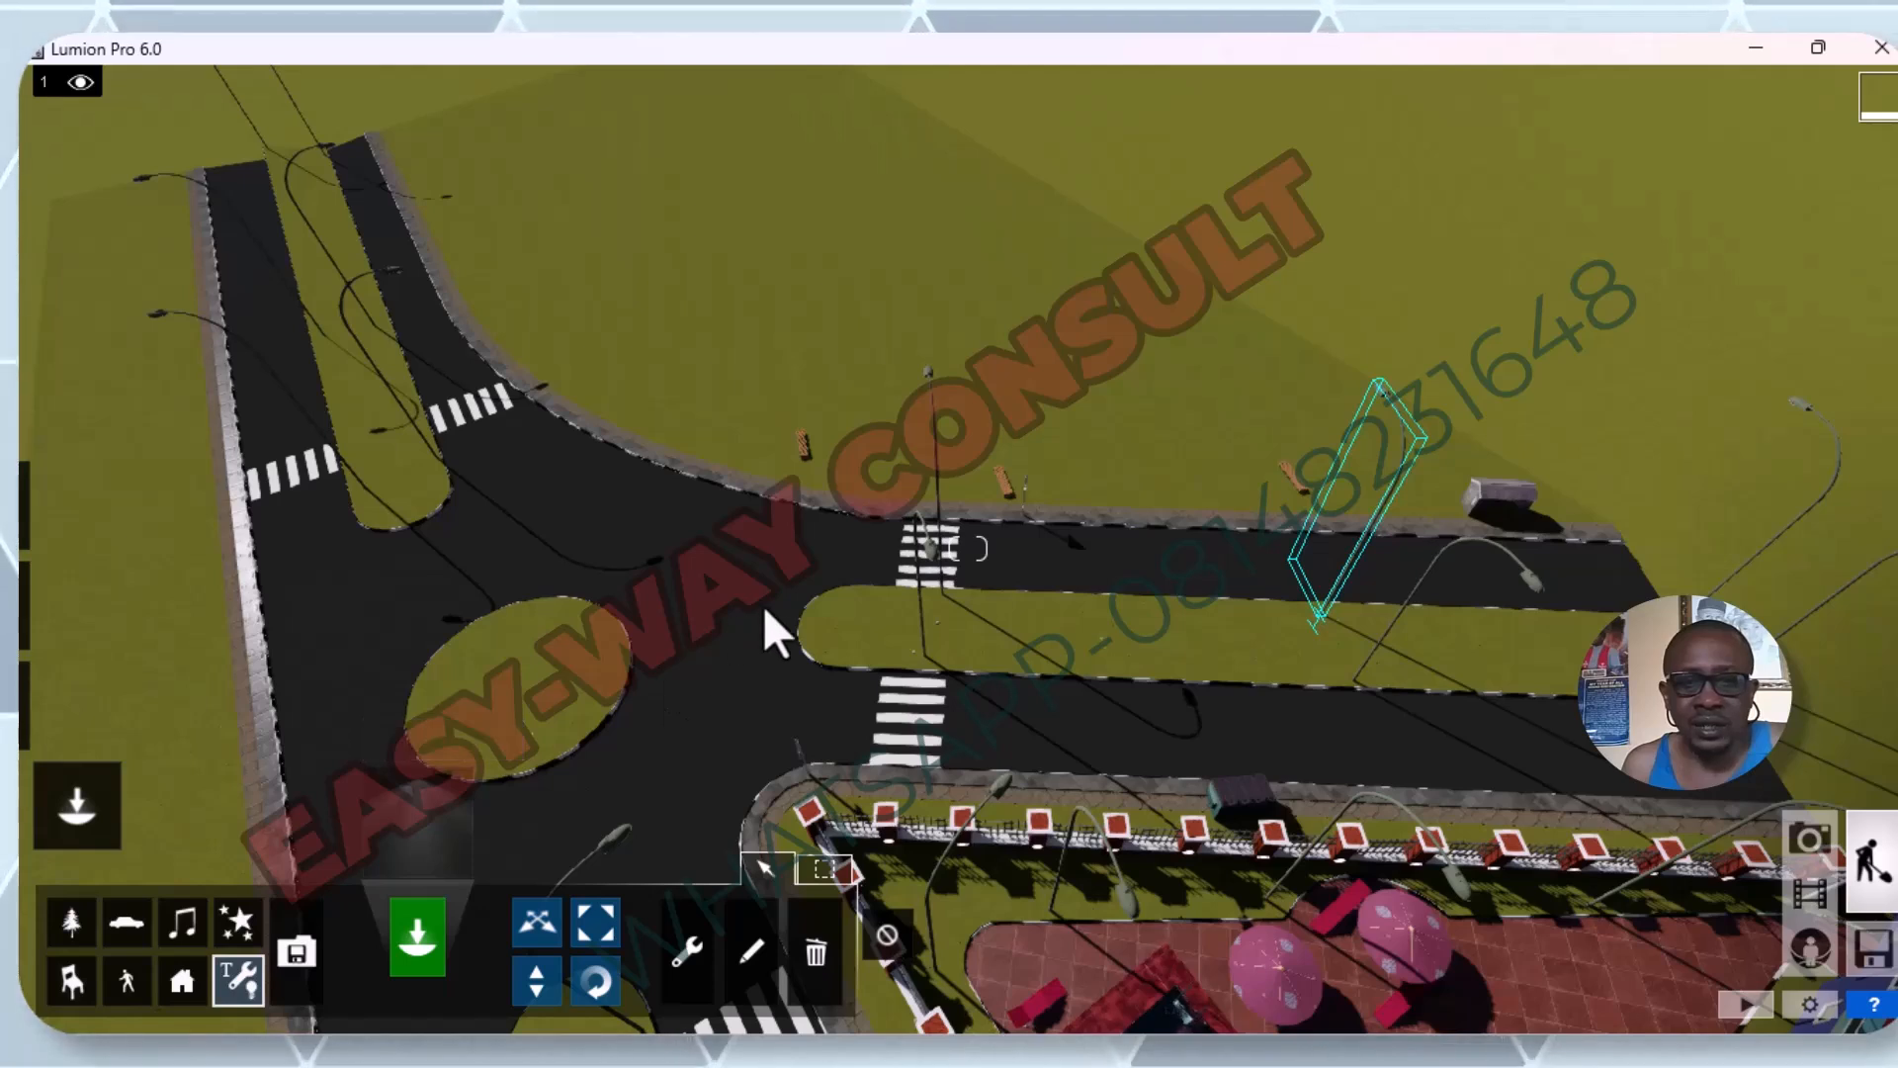
click(744, 954)
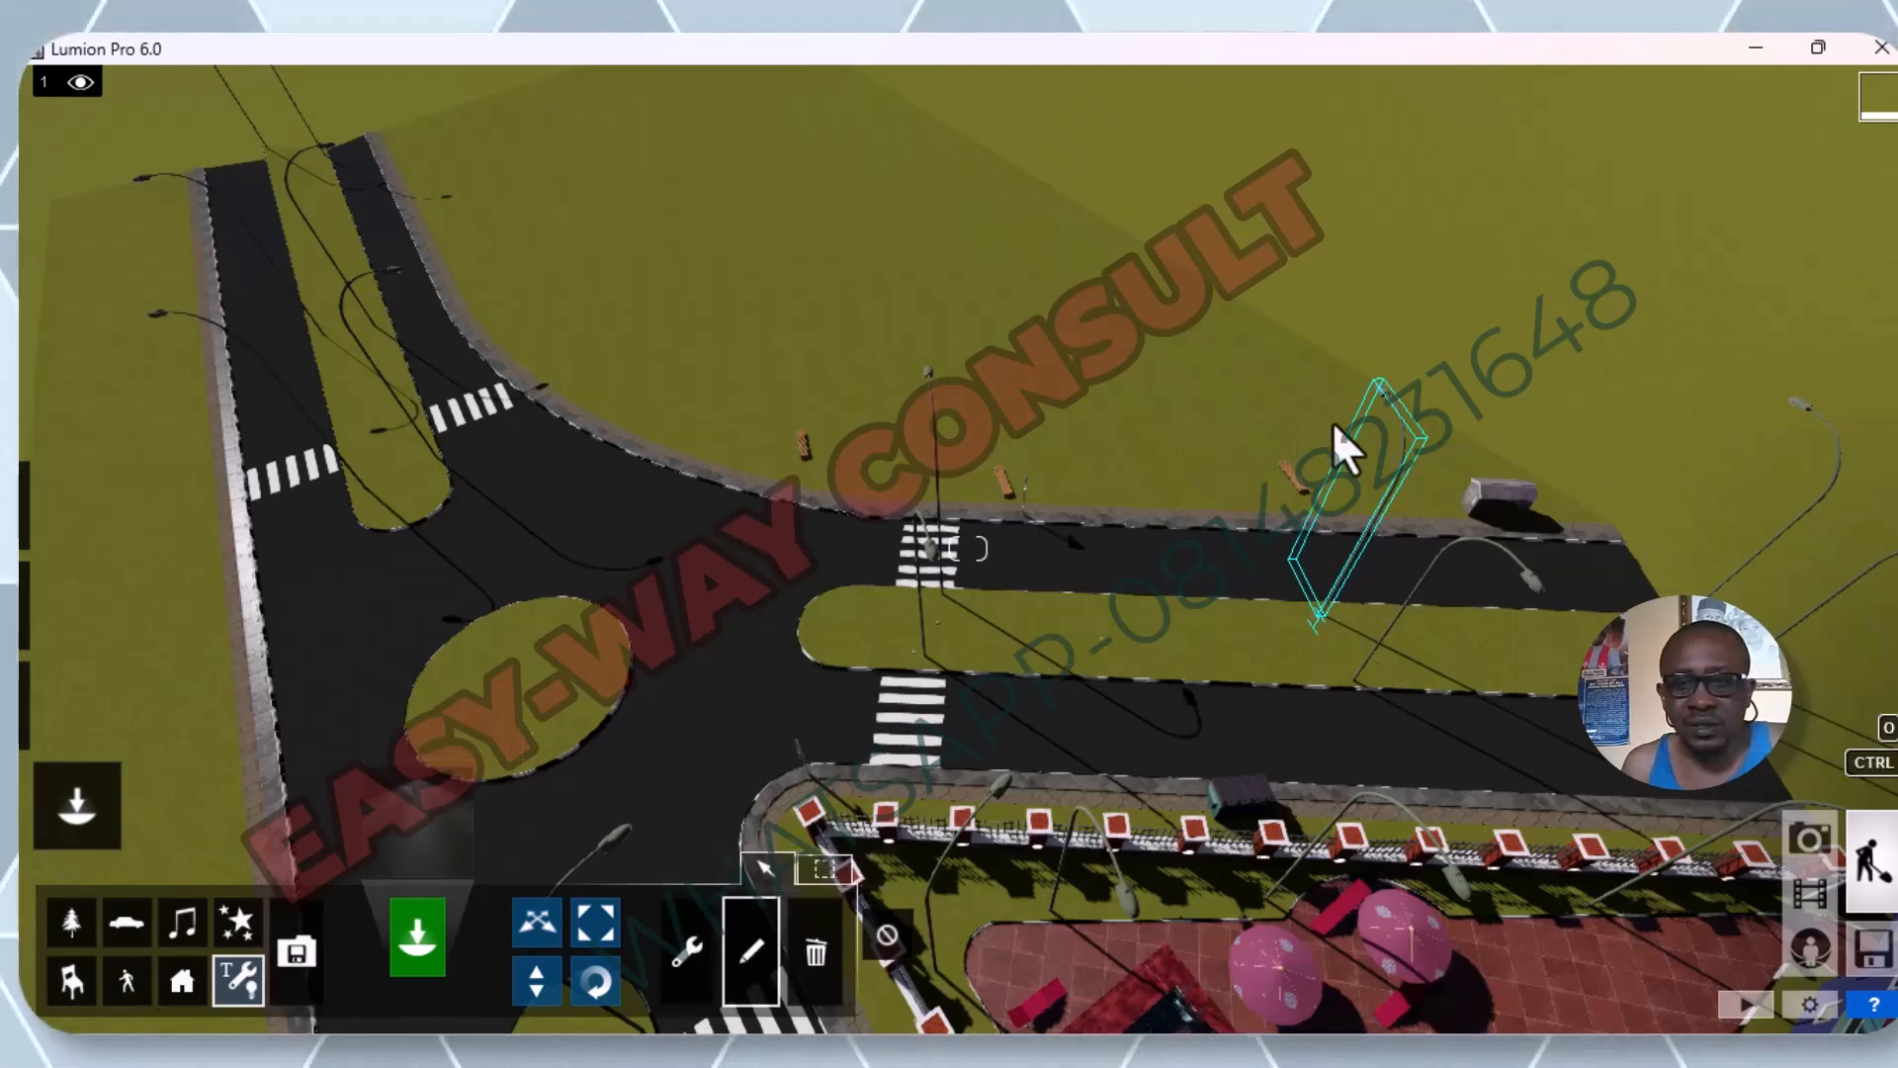
click(243, 981)
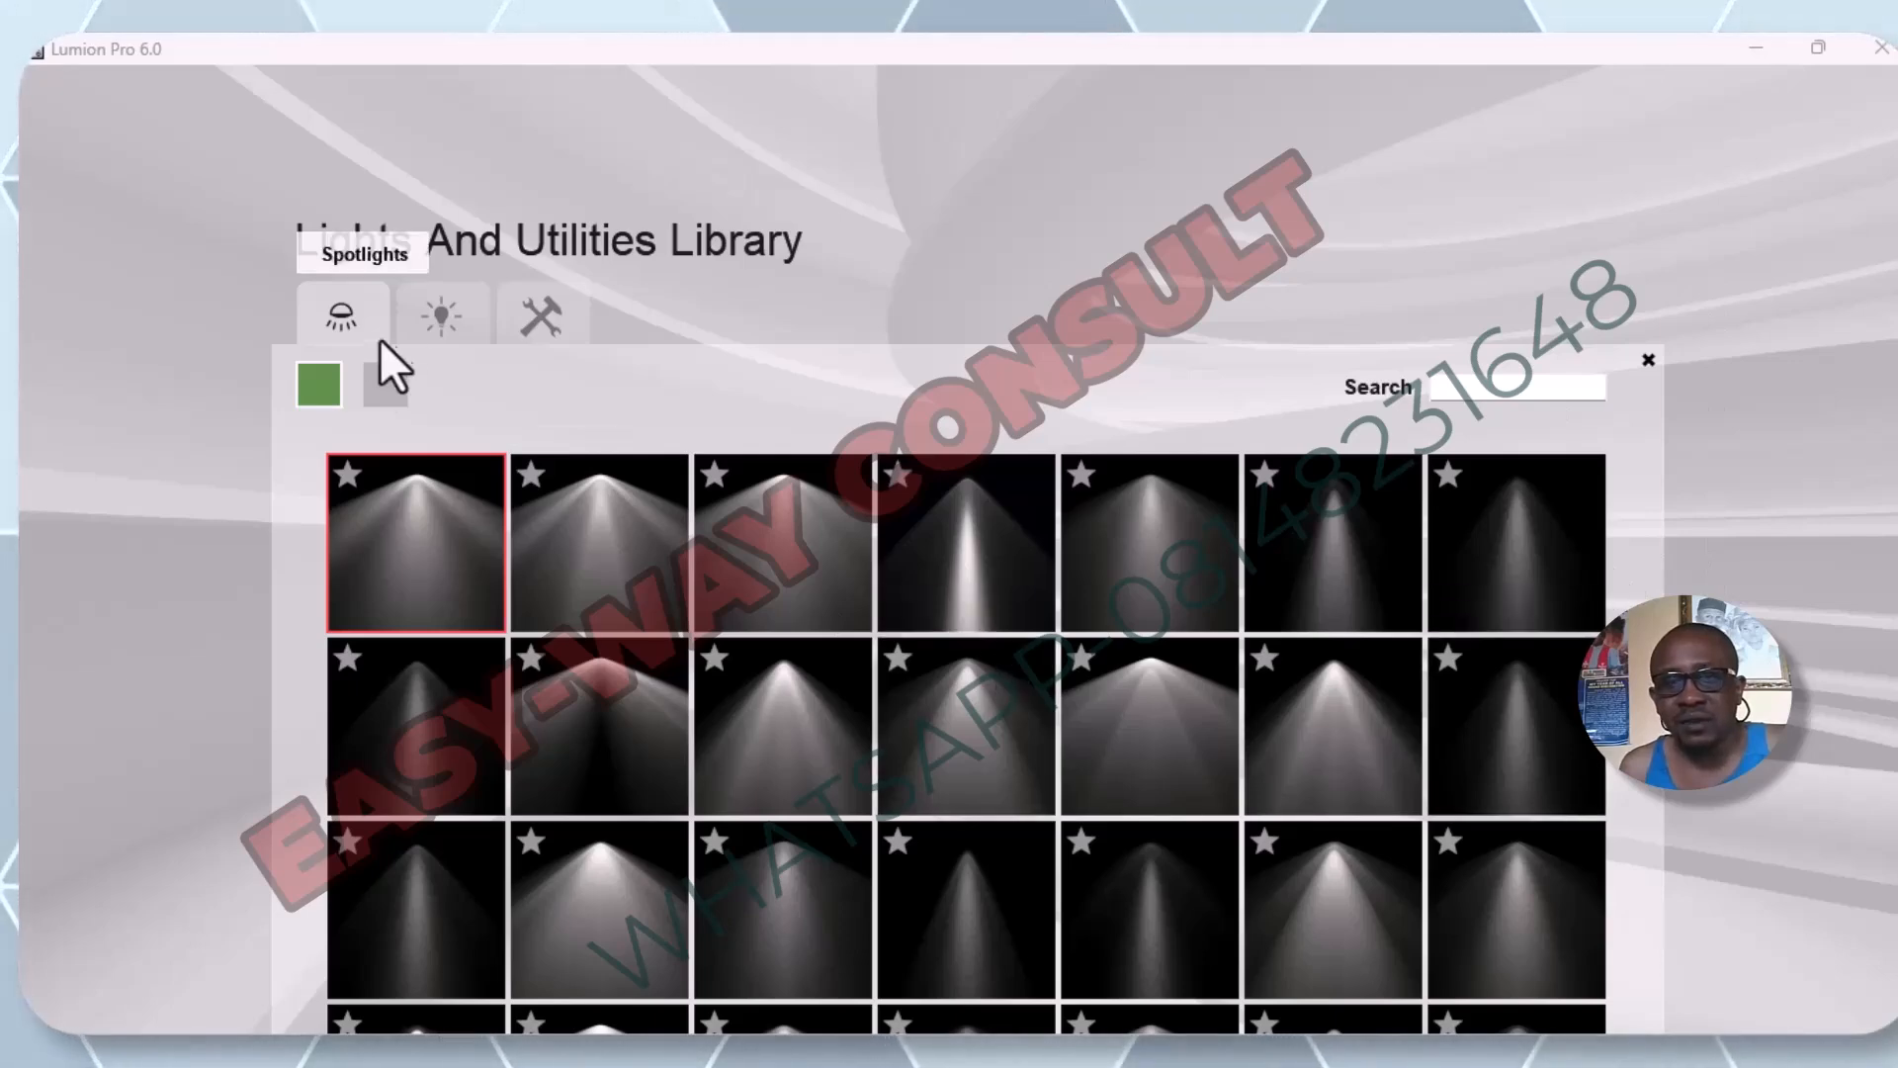
click(441, 318)
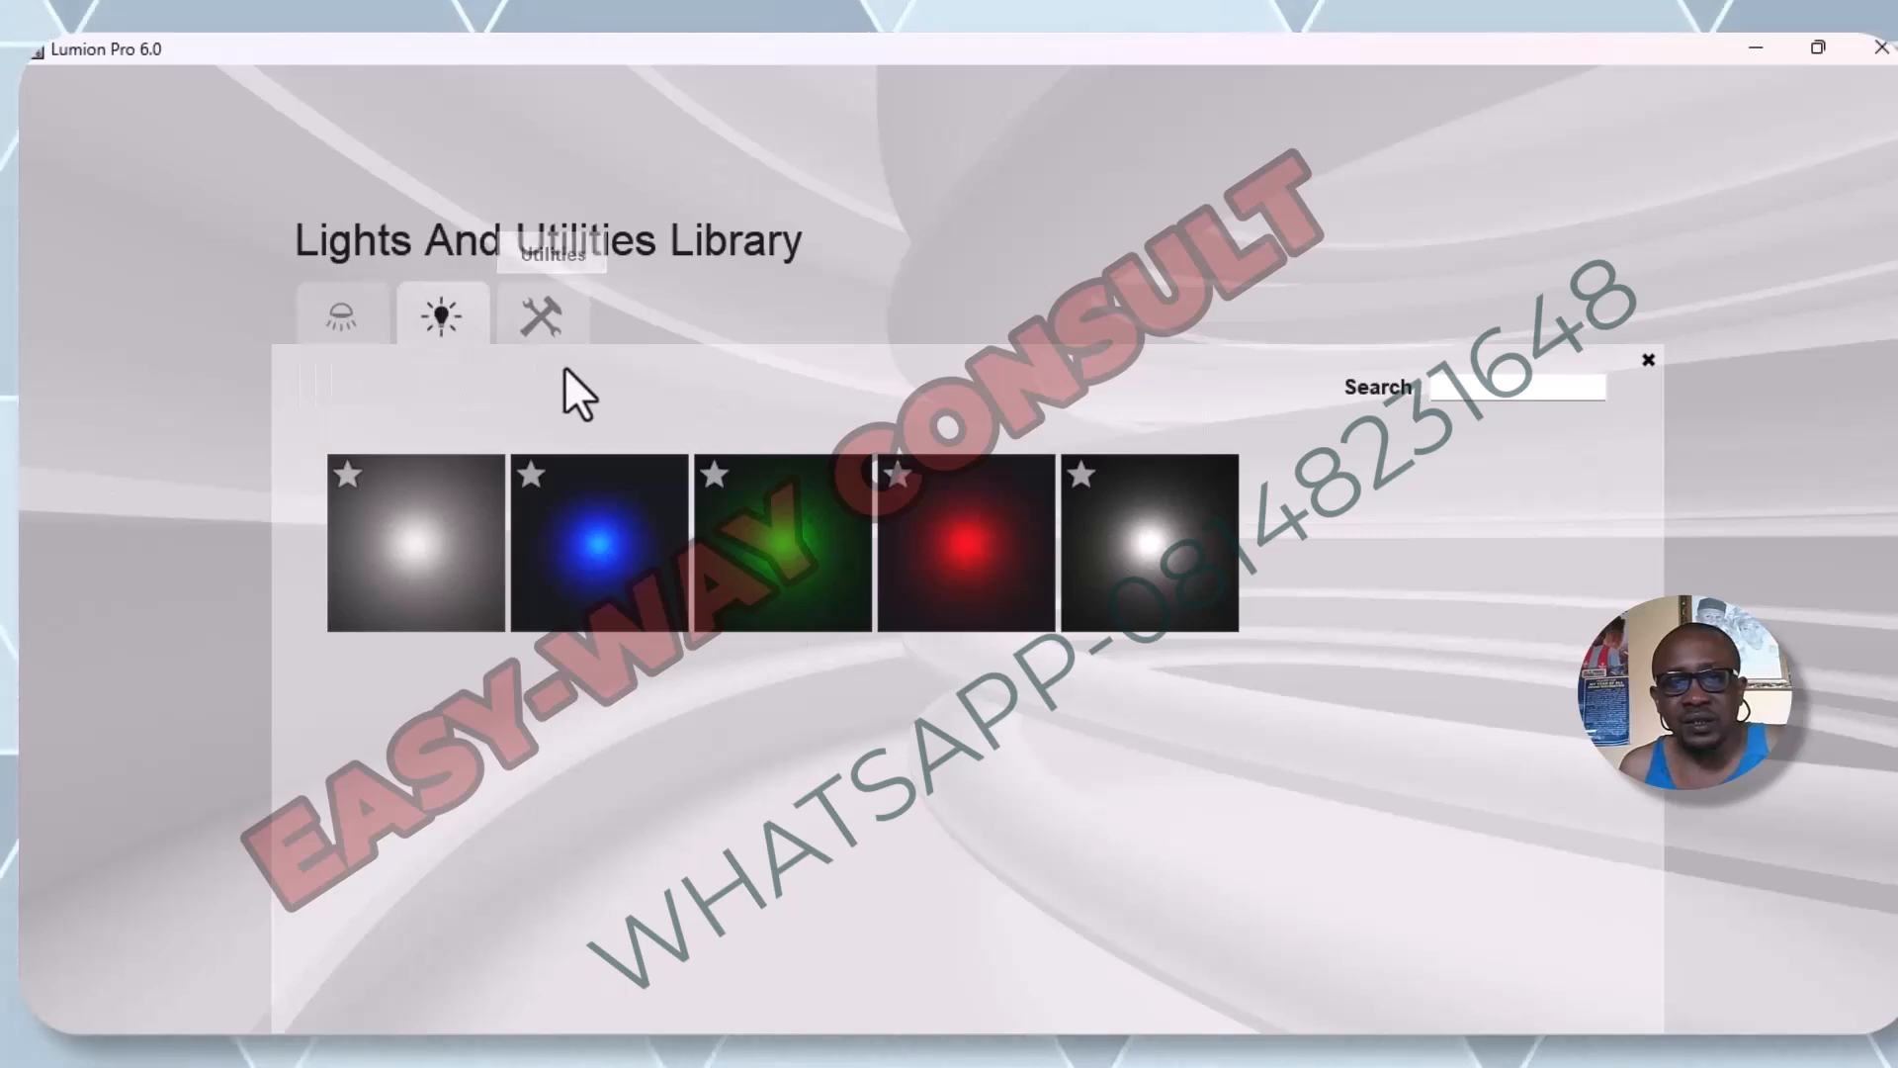
click(553, 332)
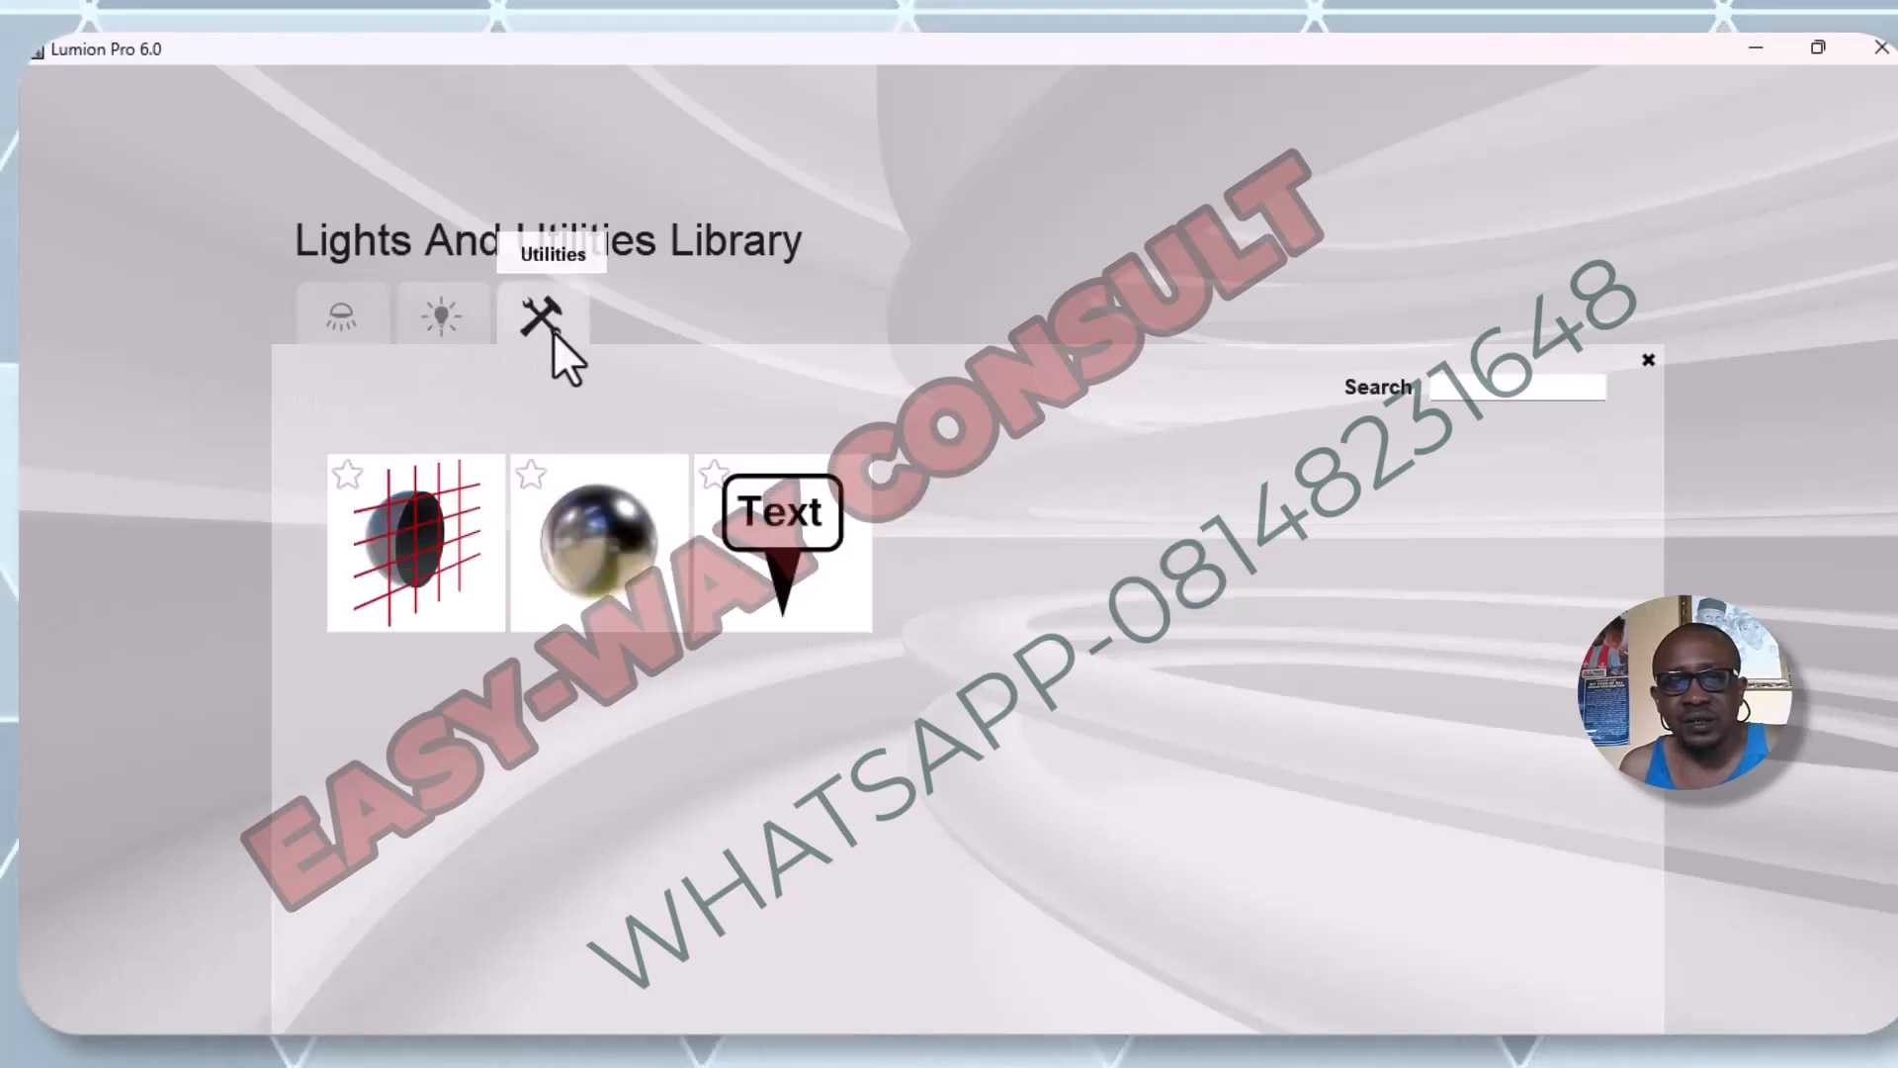
click(340, 315)
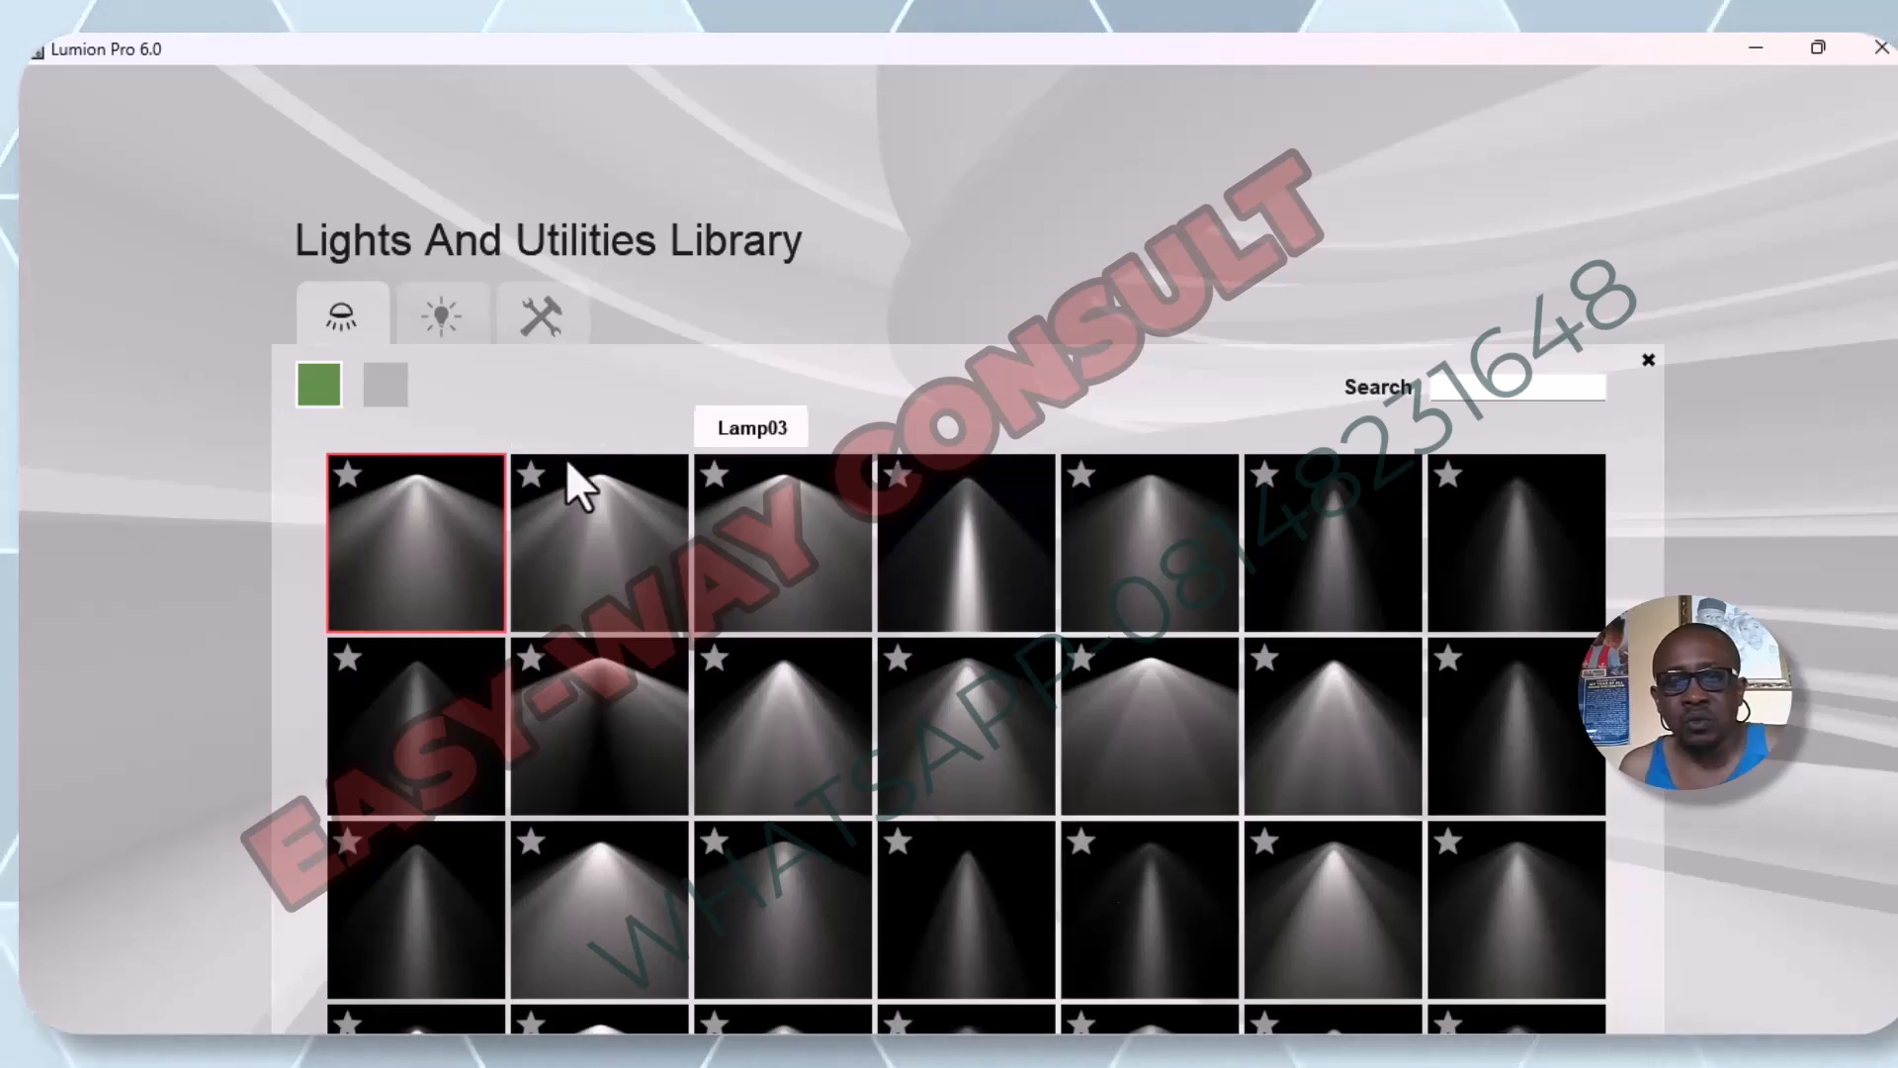
click(399, 384)
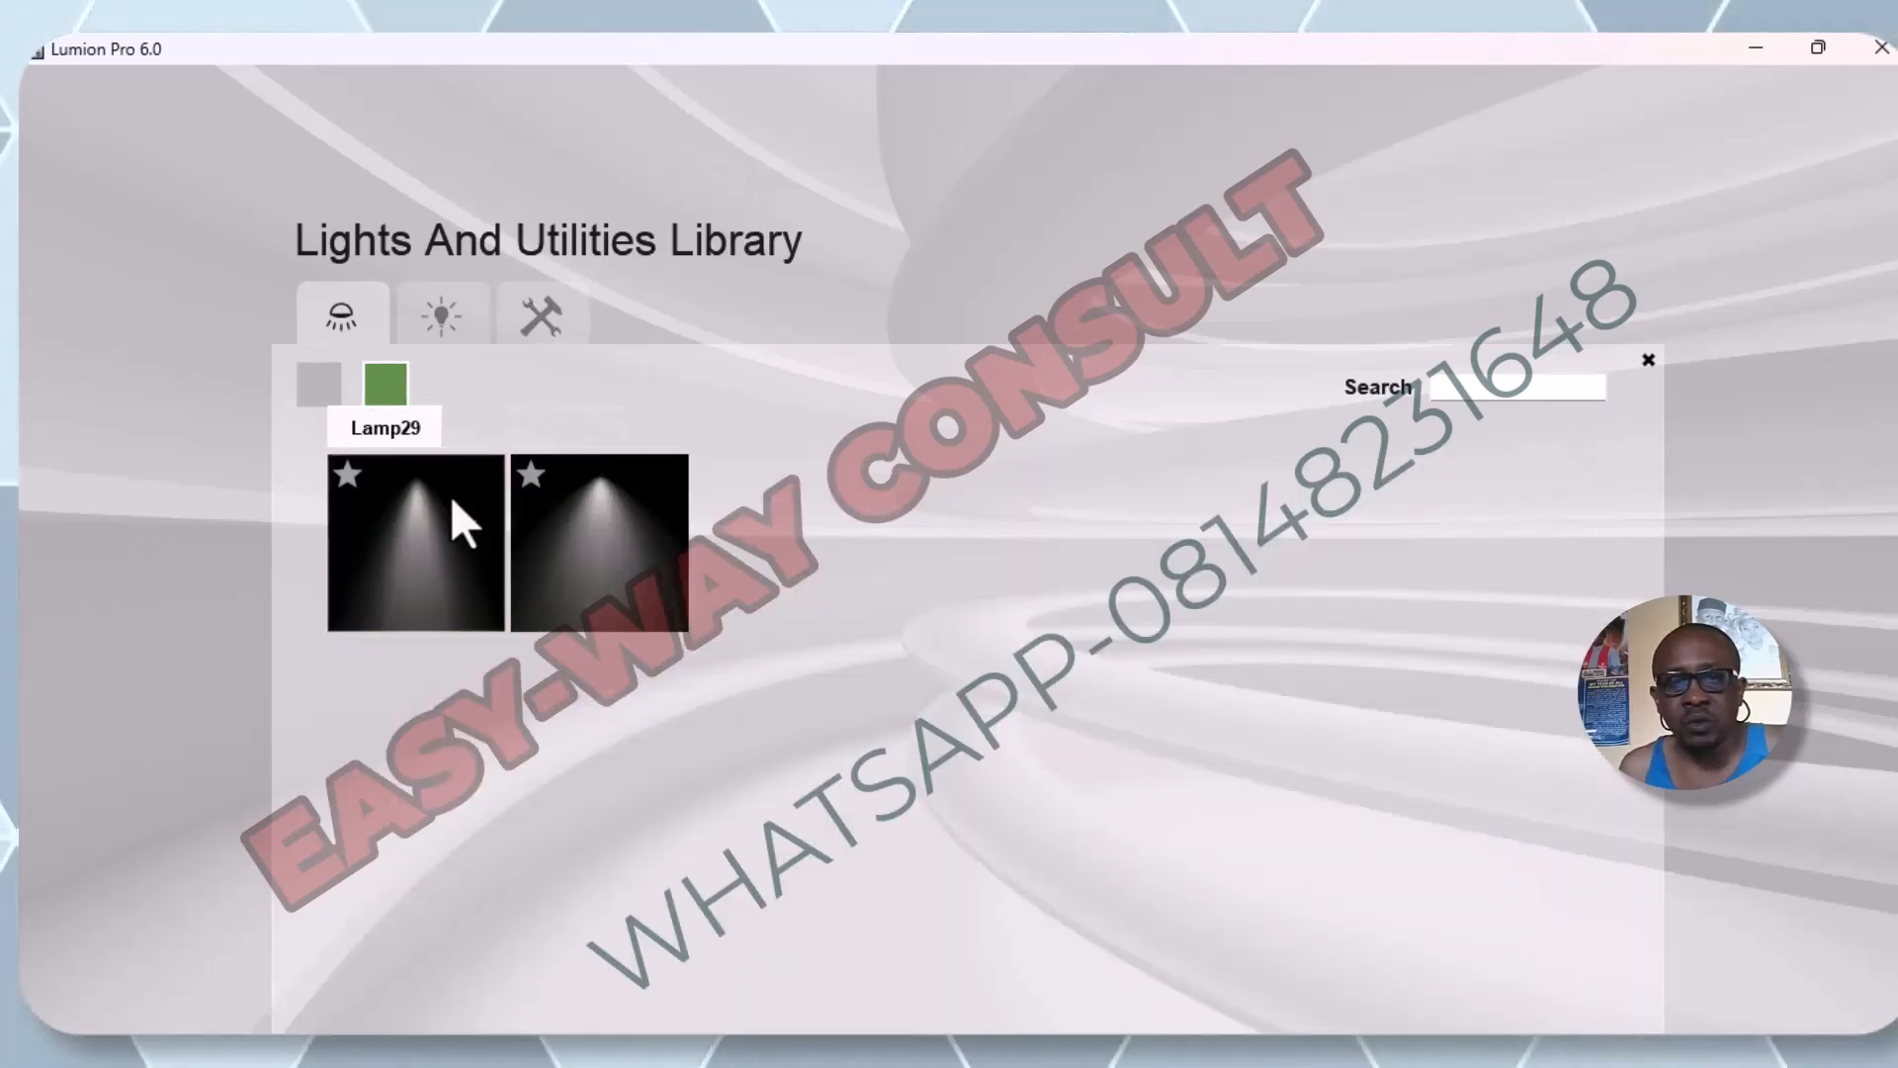
click(435, 331)
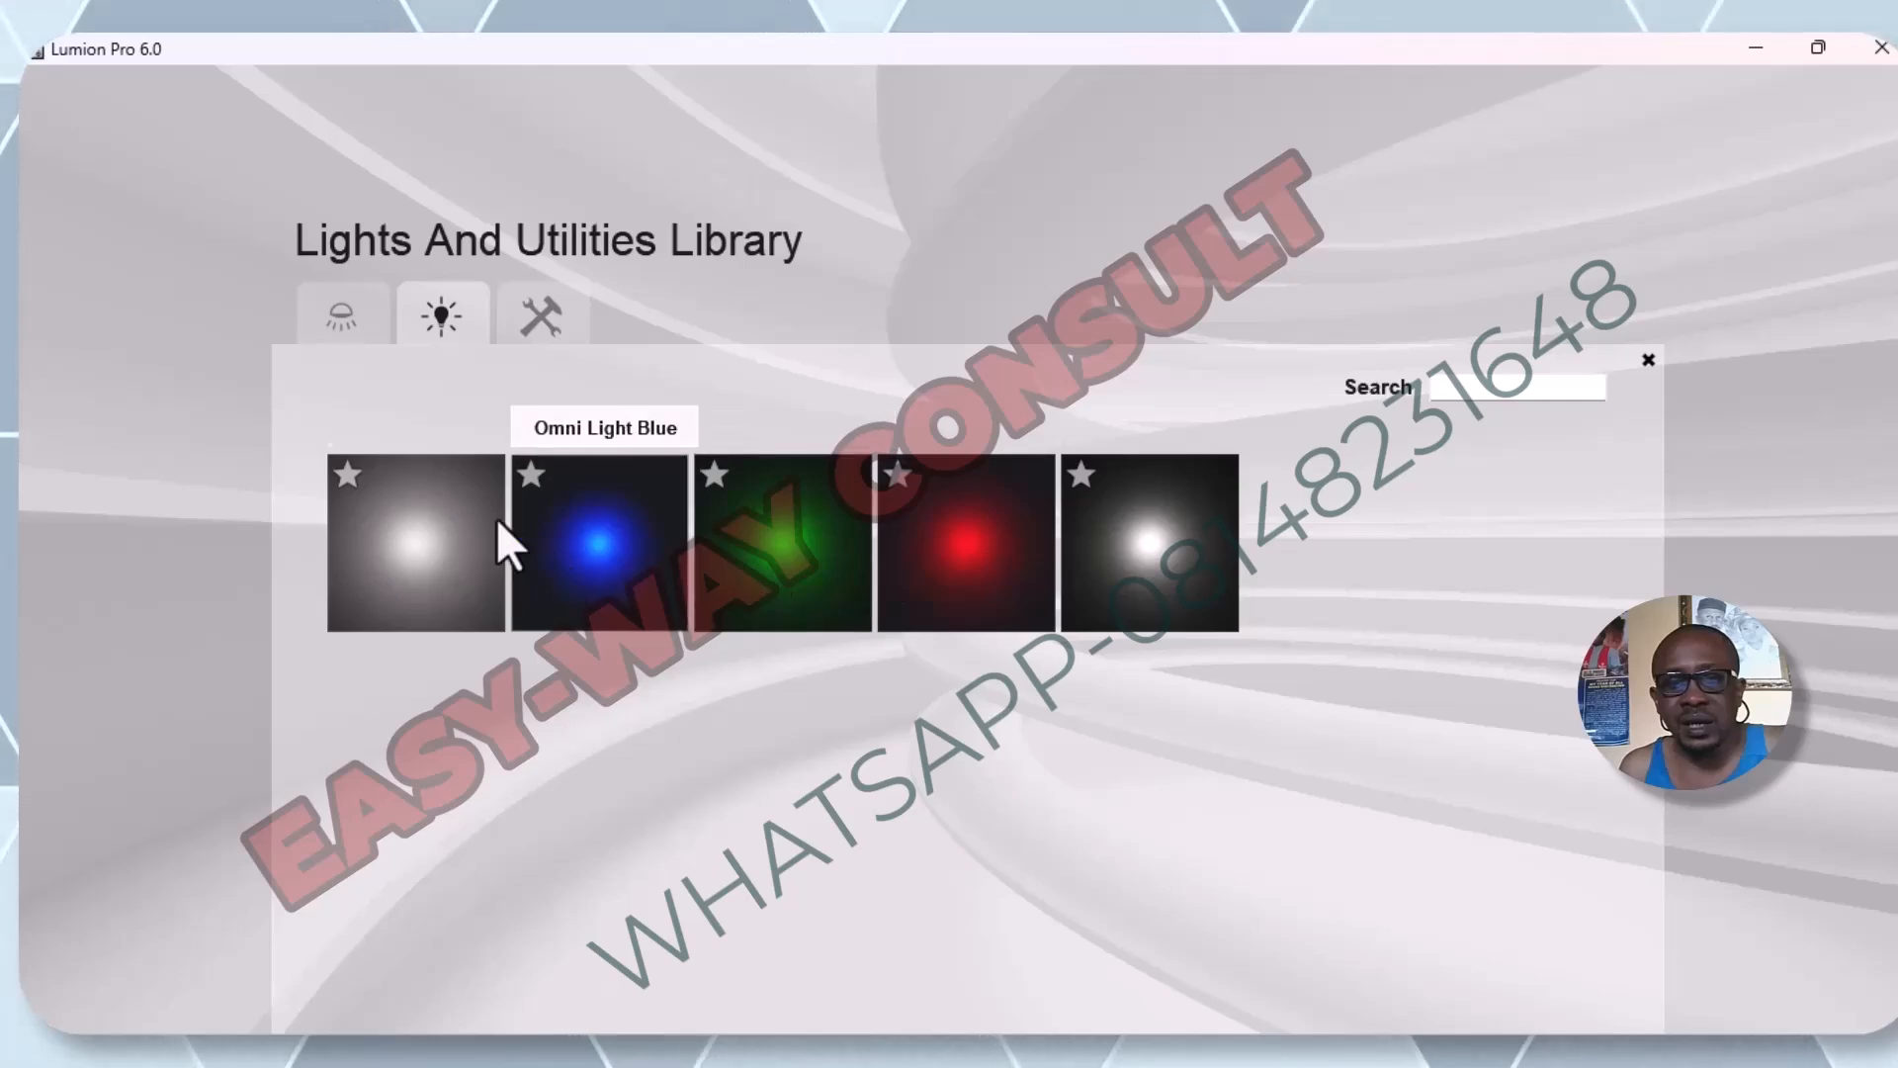
click(1158, 593)
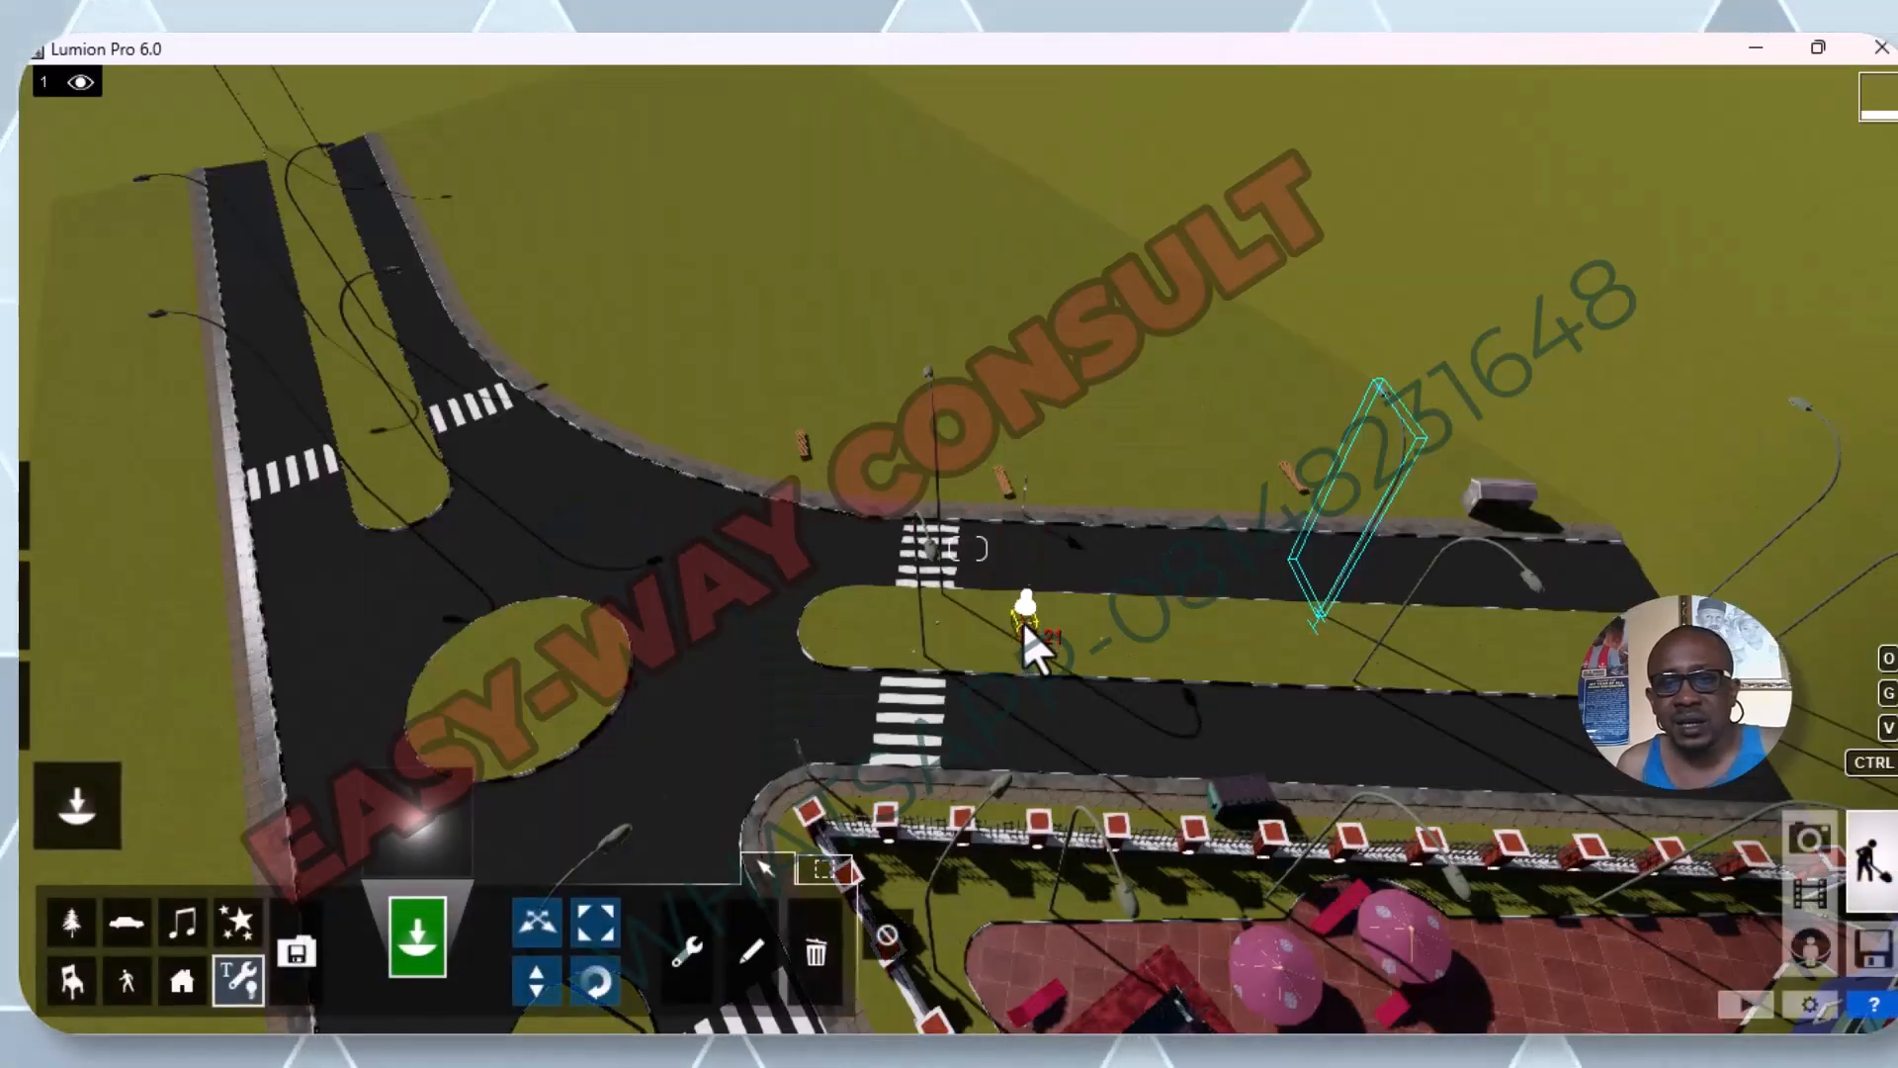
Place the white omni light at the lamps of two neighbouring fence pillars beside the pool area.
scroll(1021, 638, down, 3)
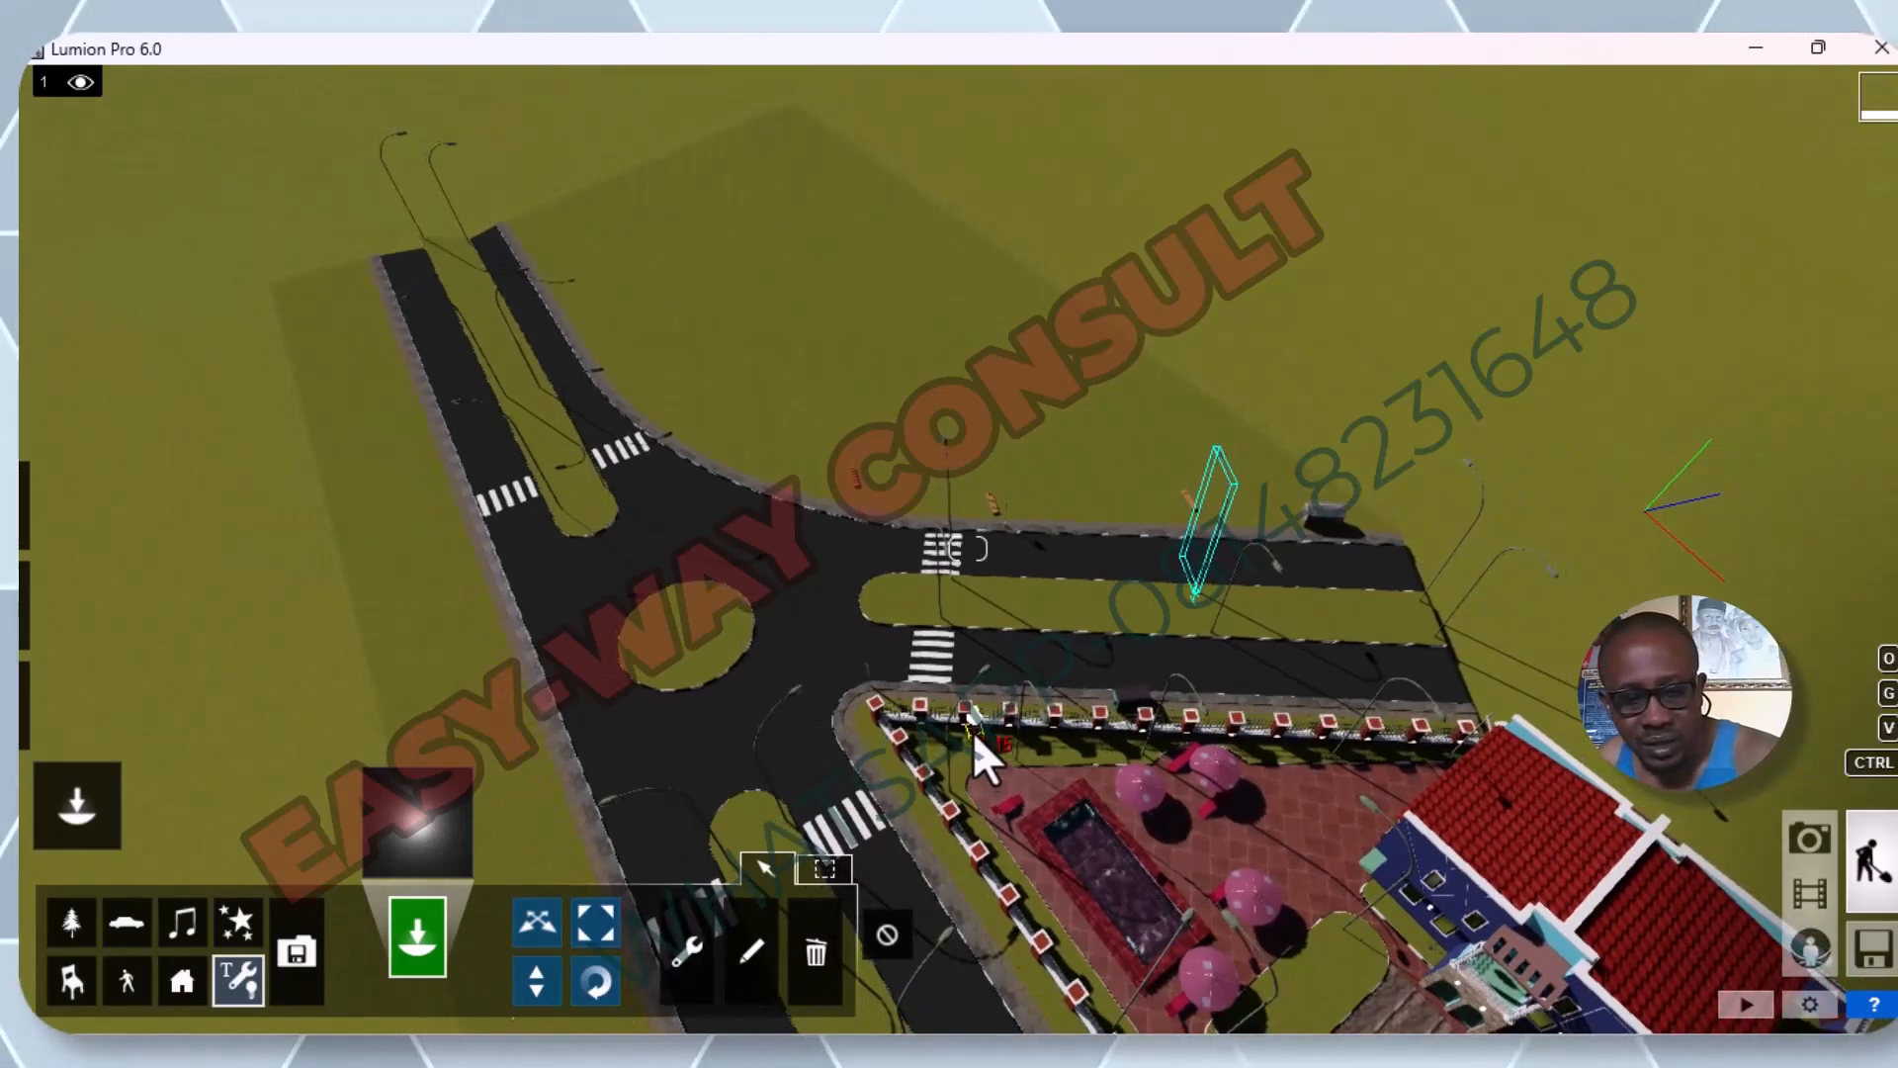
right_drag(951, 745, 949, 752)
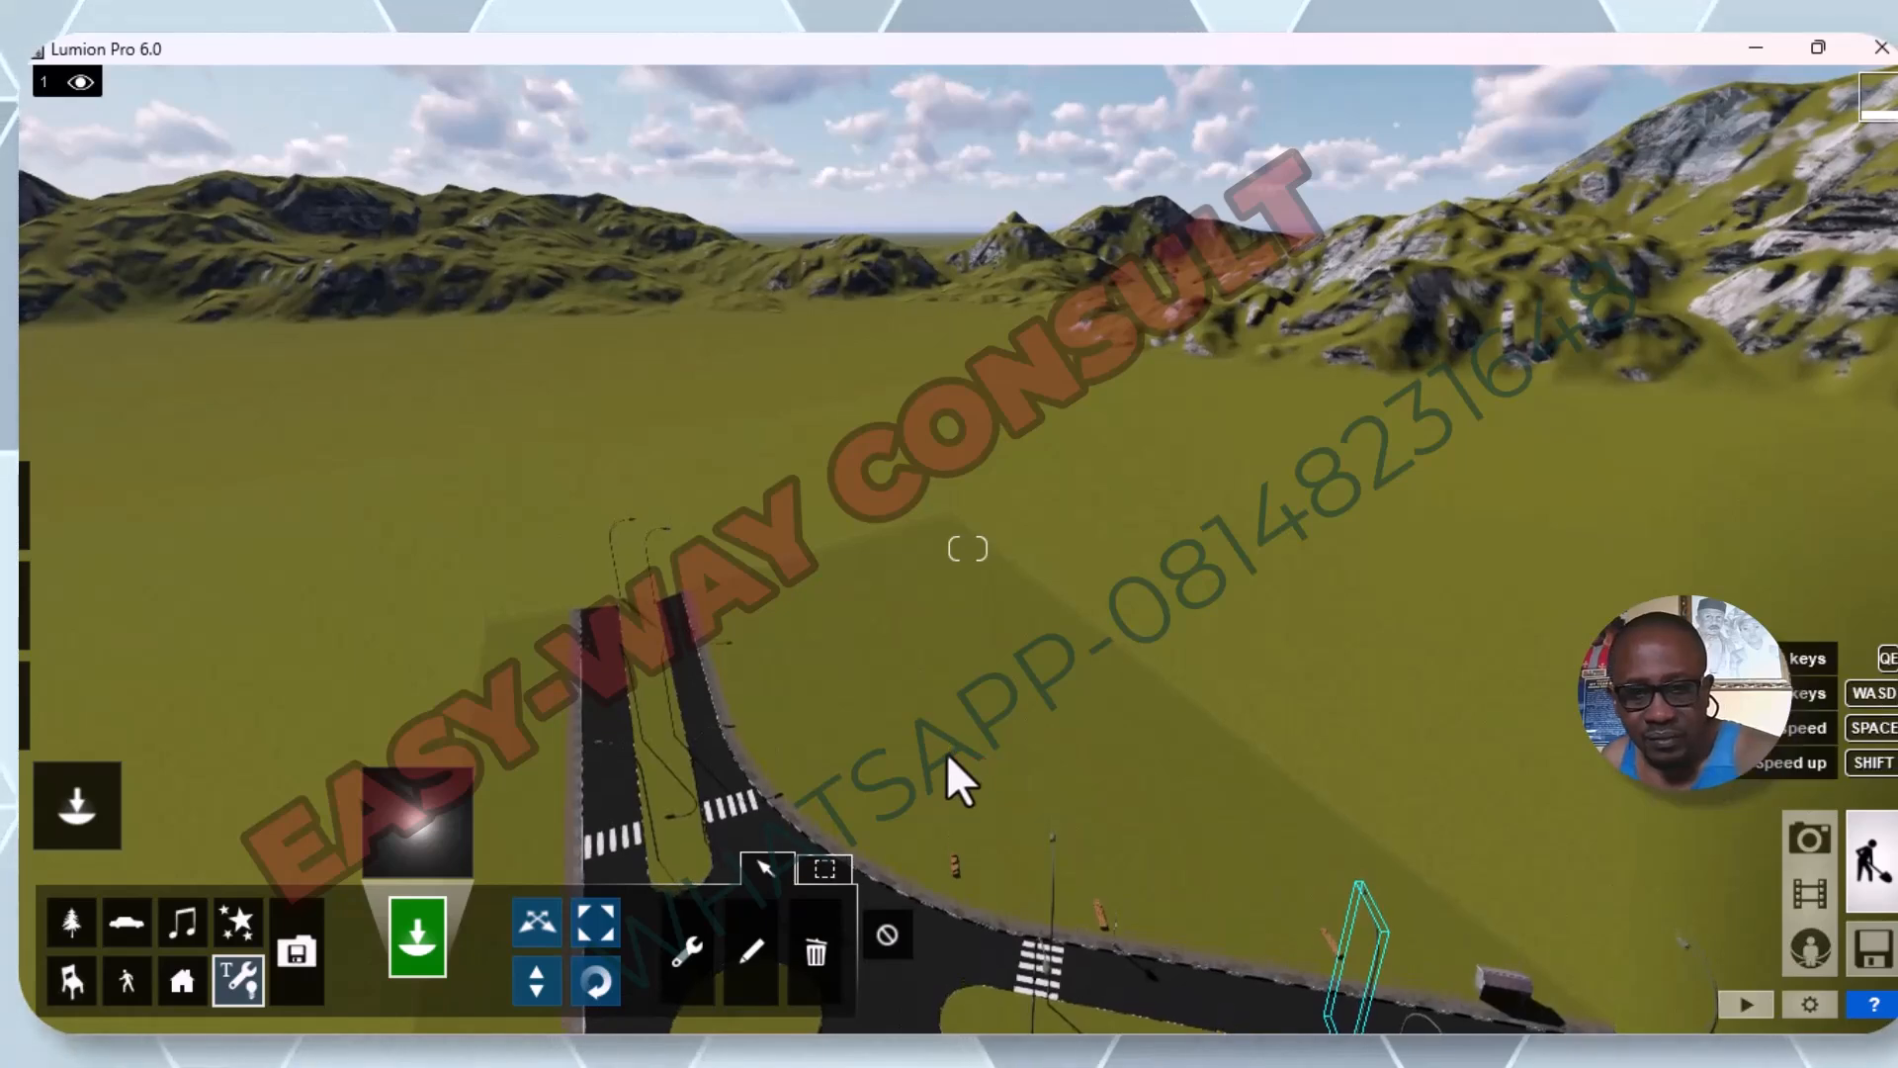
key(q)
key(e)
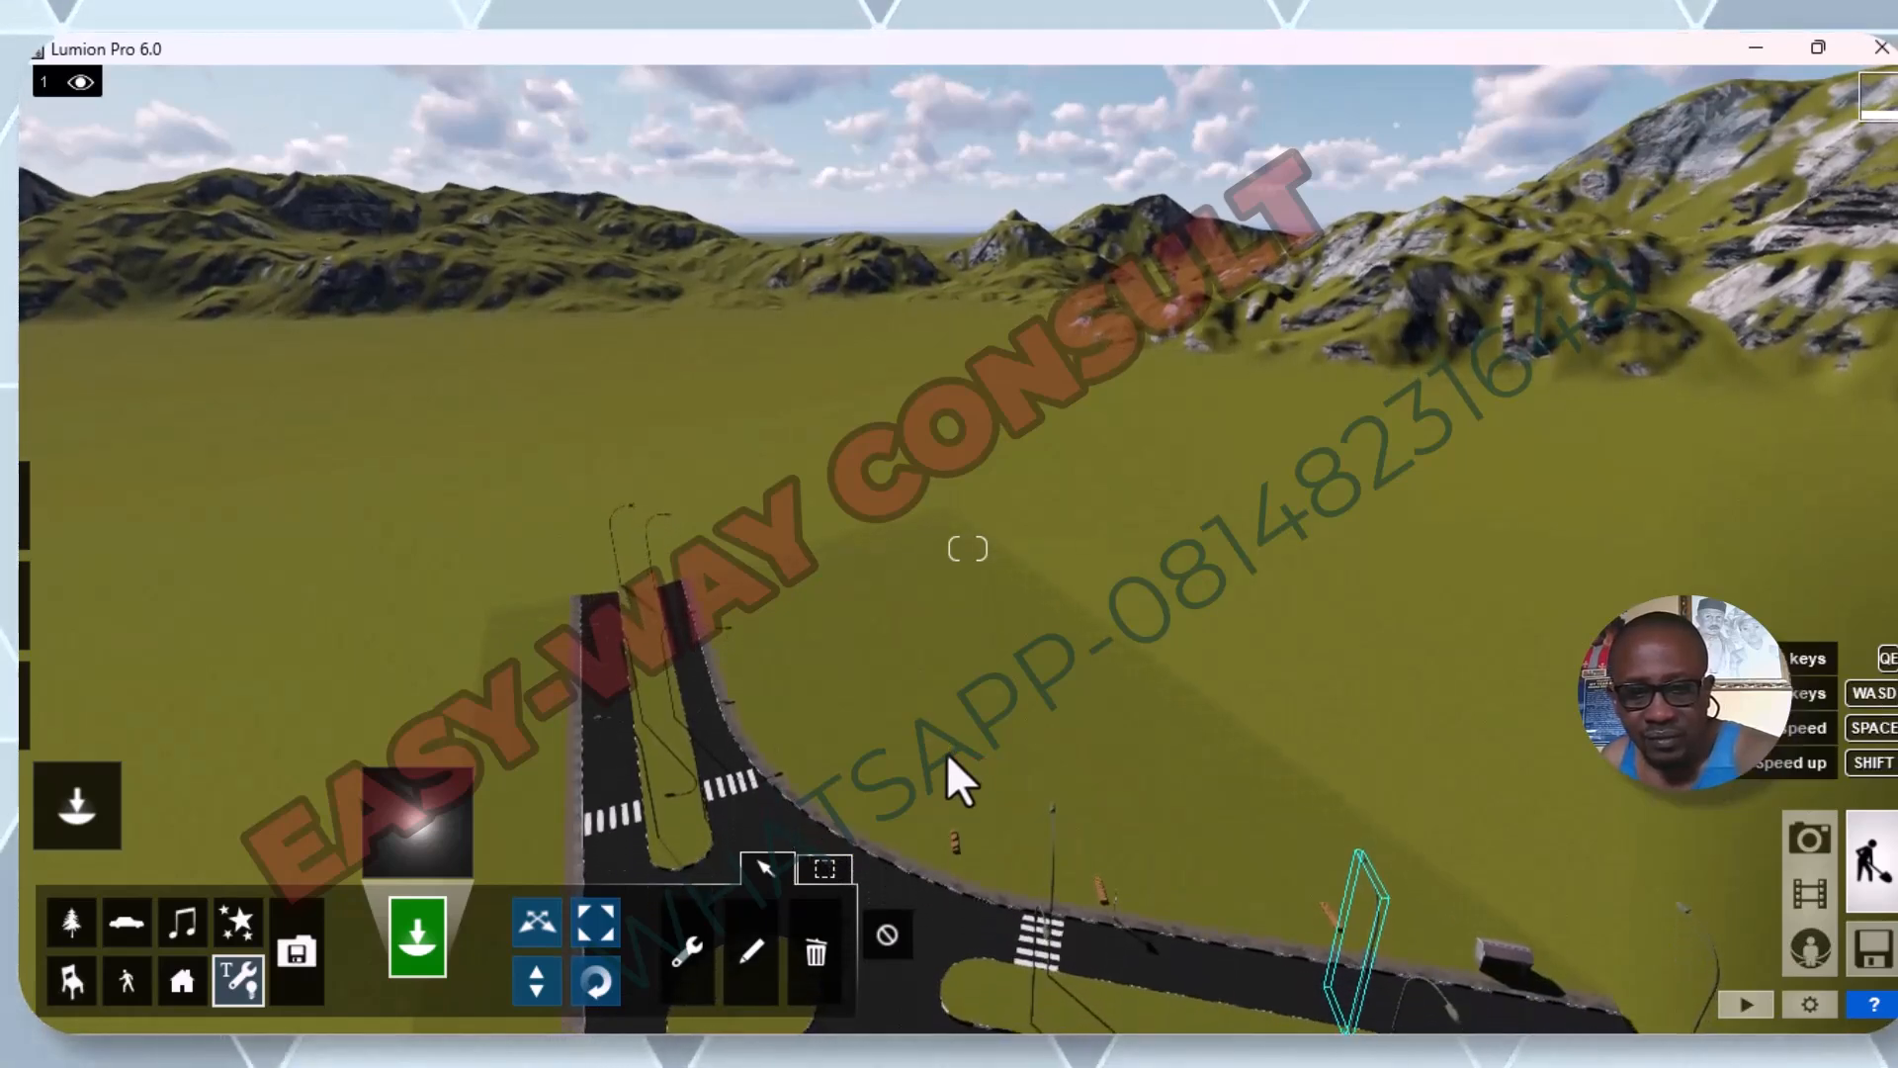
key(e)
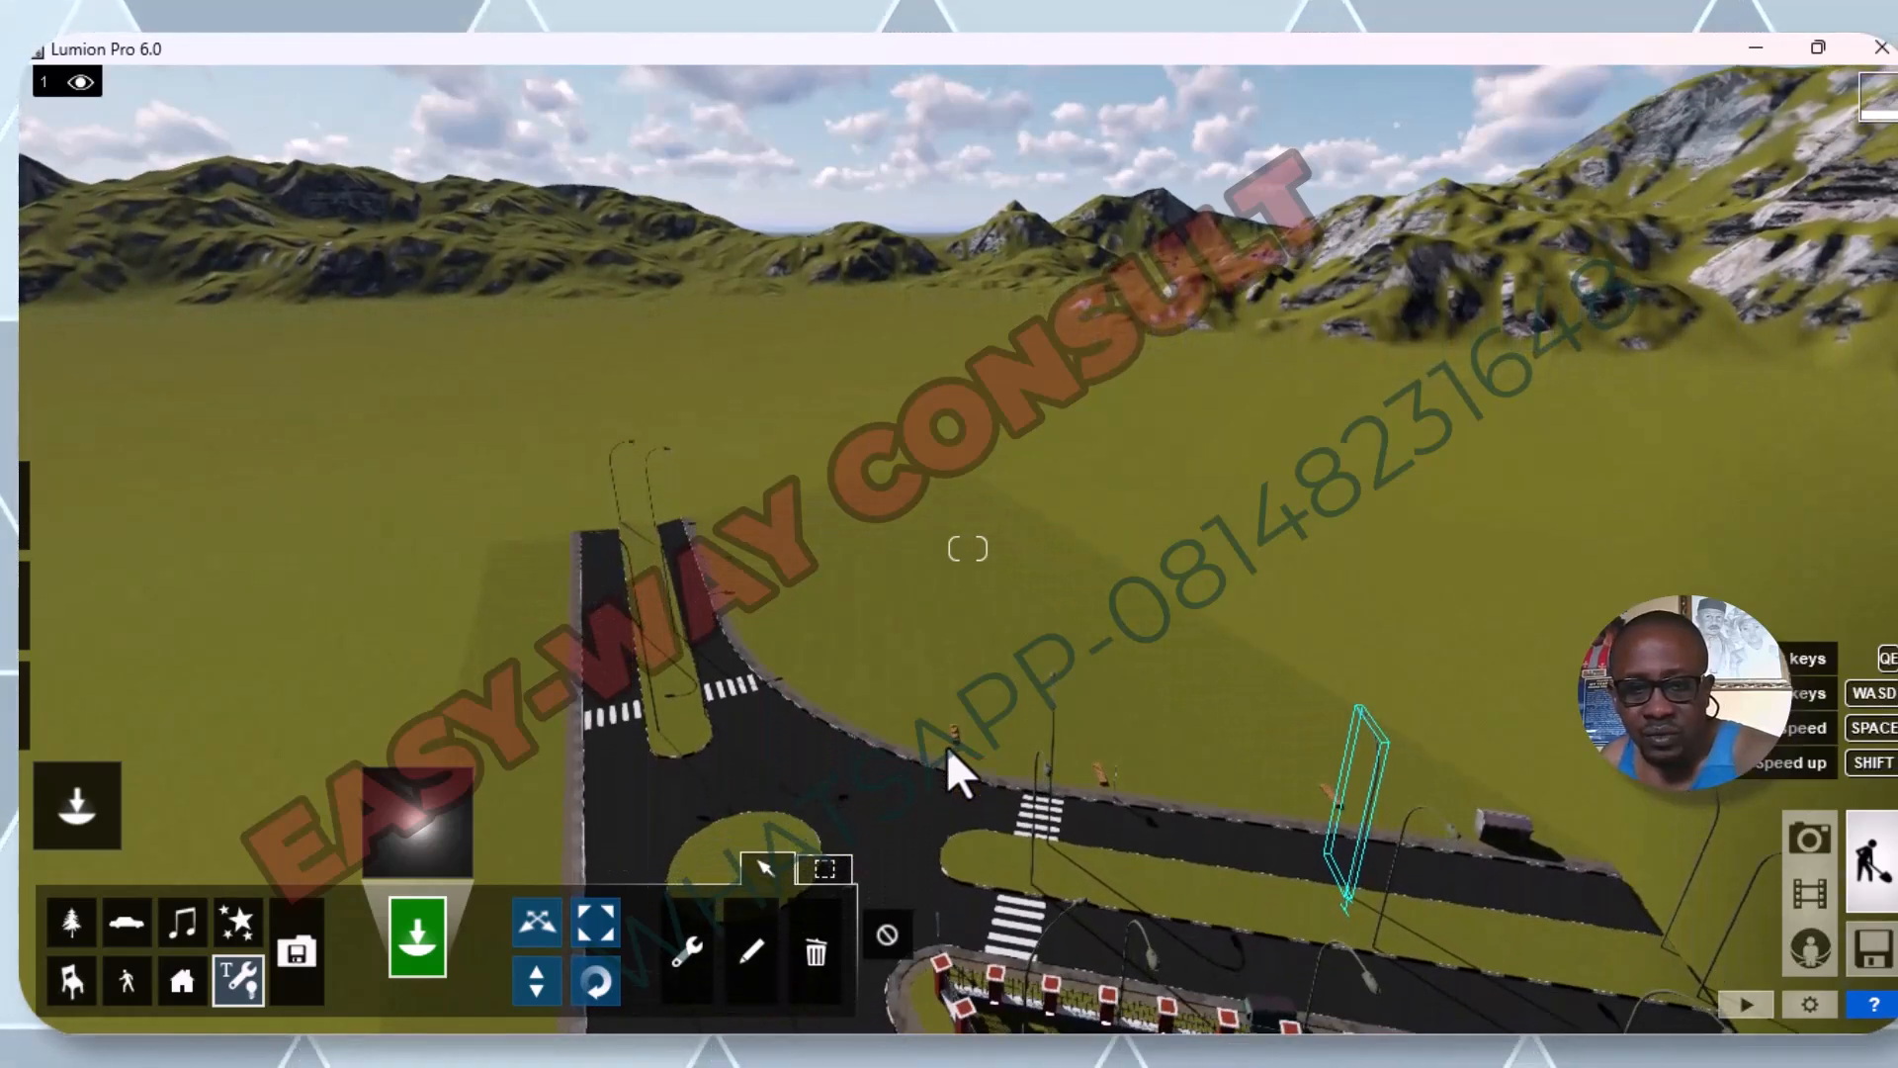
key(e)
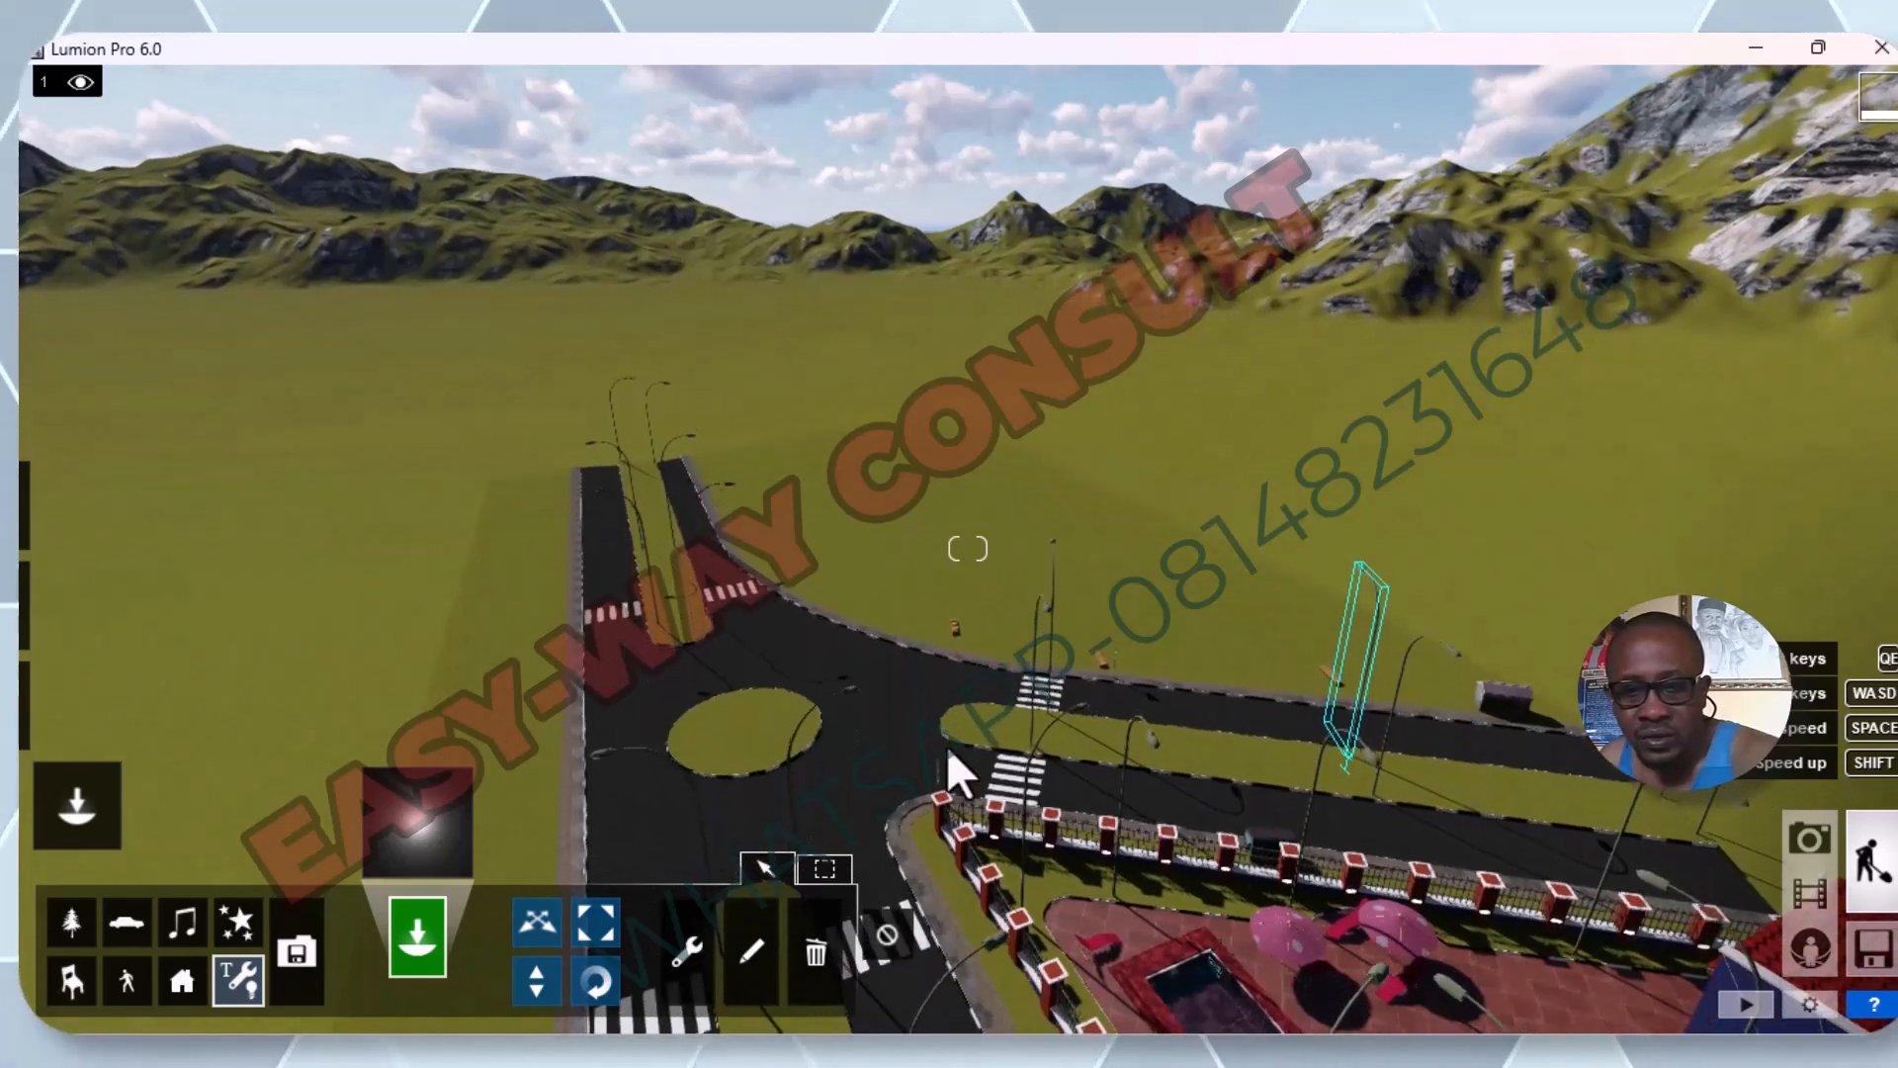
key(e)
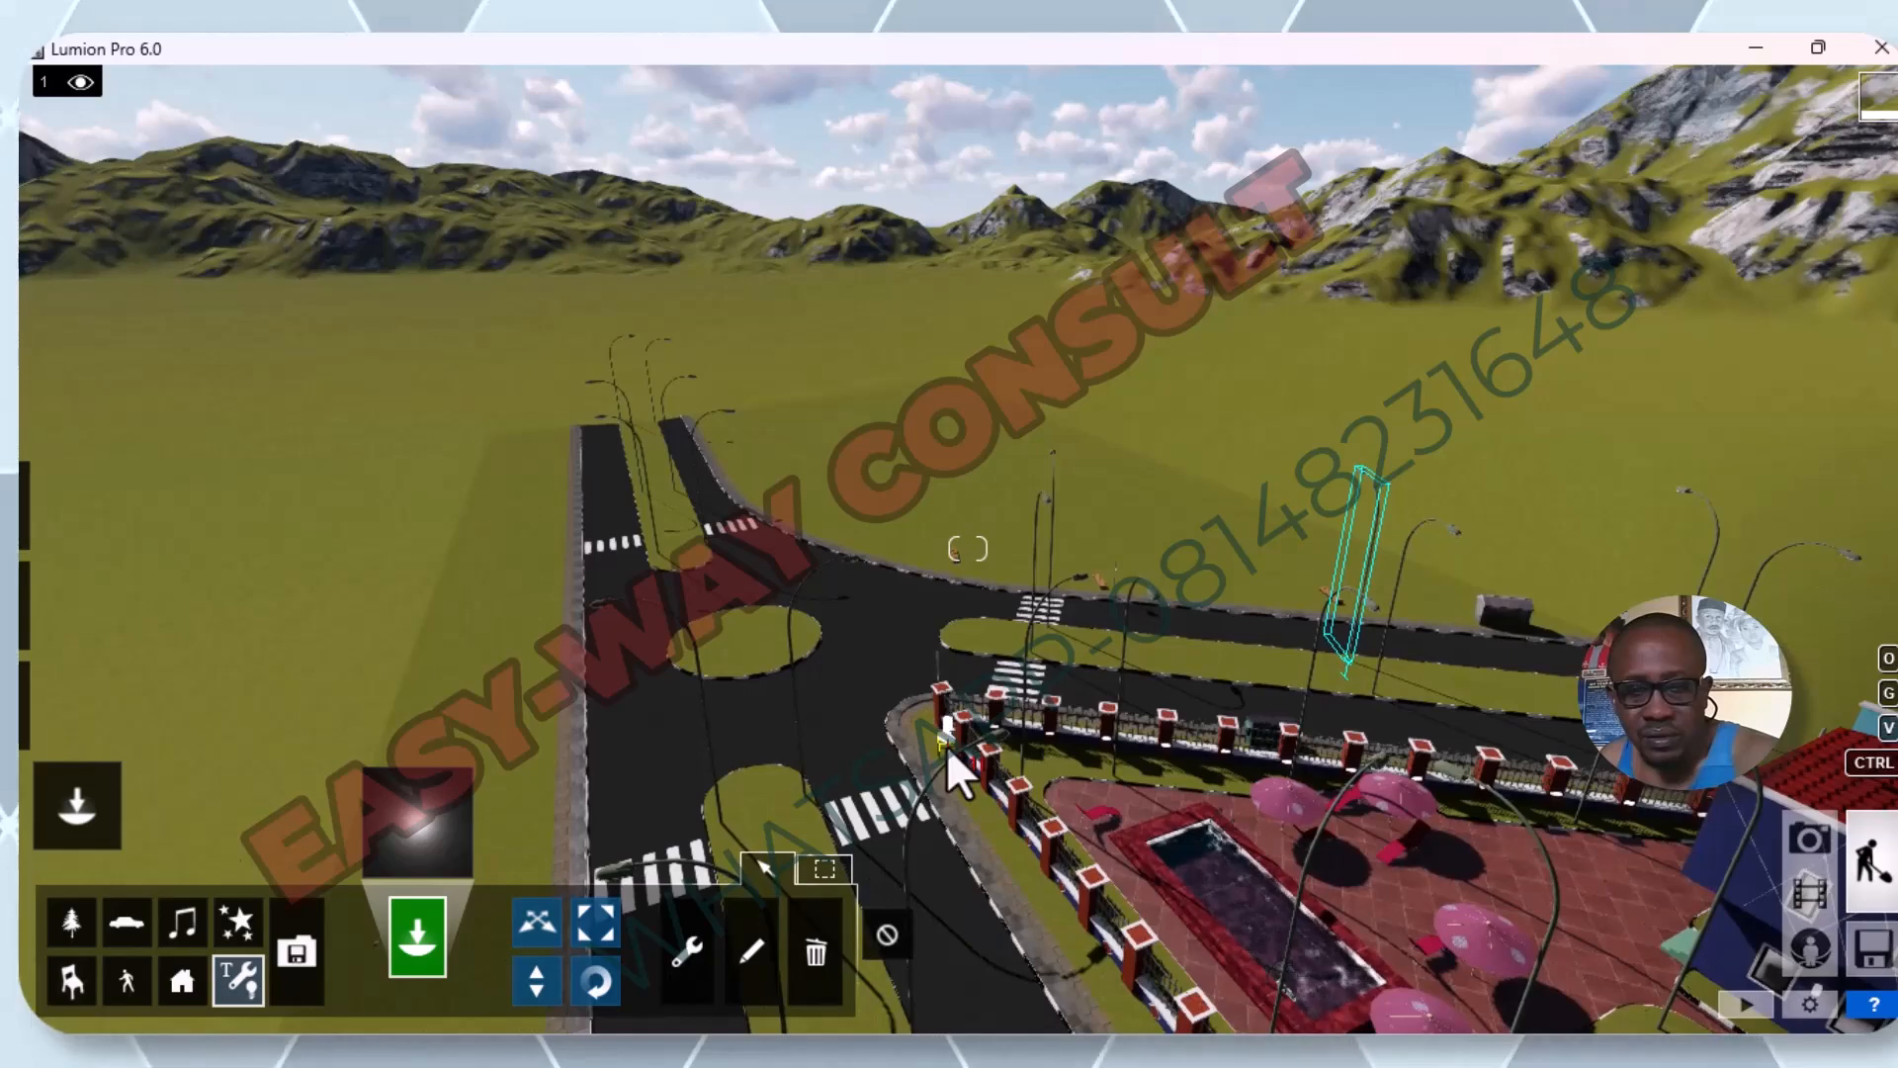
key(q)
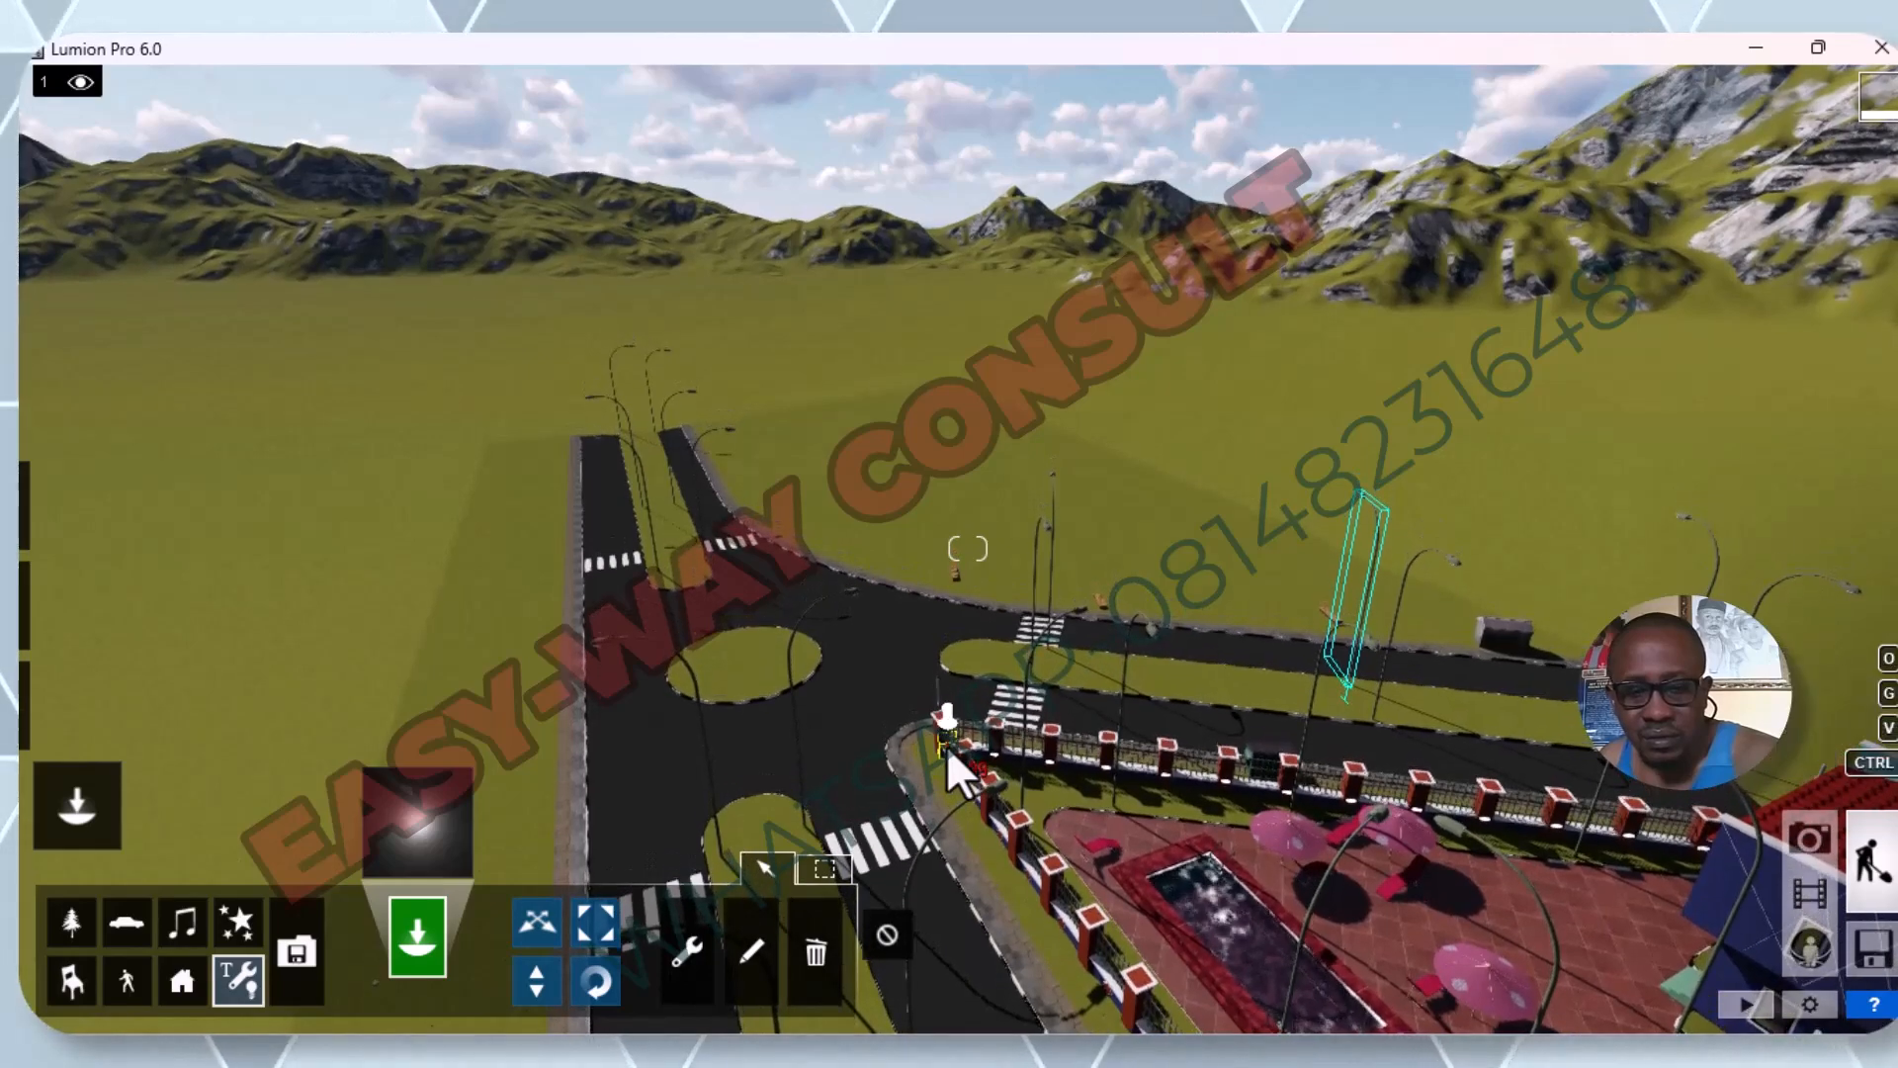
key(e)
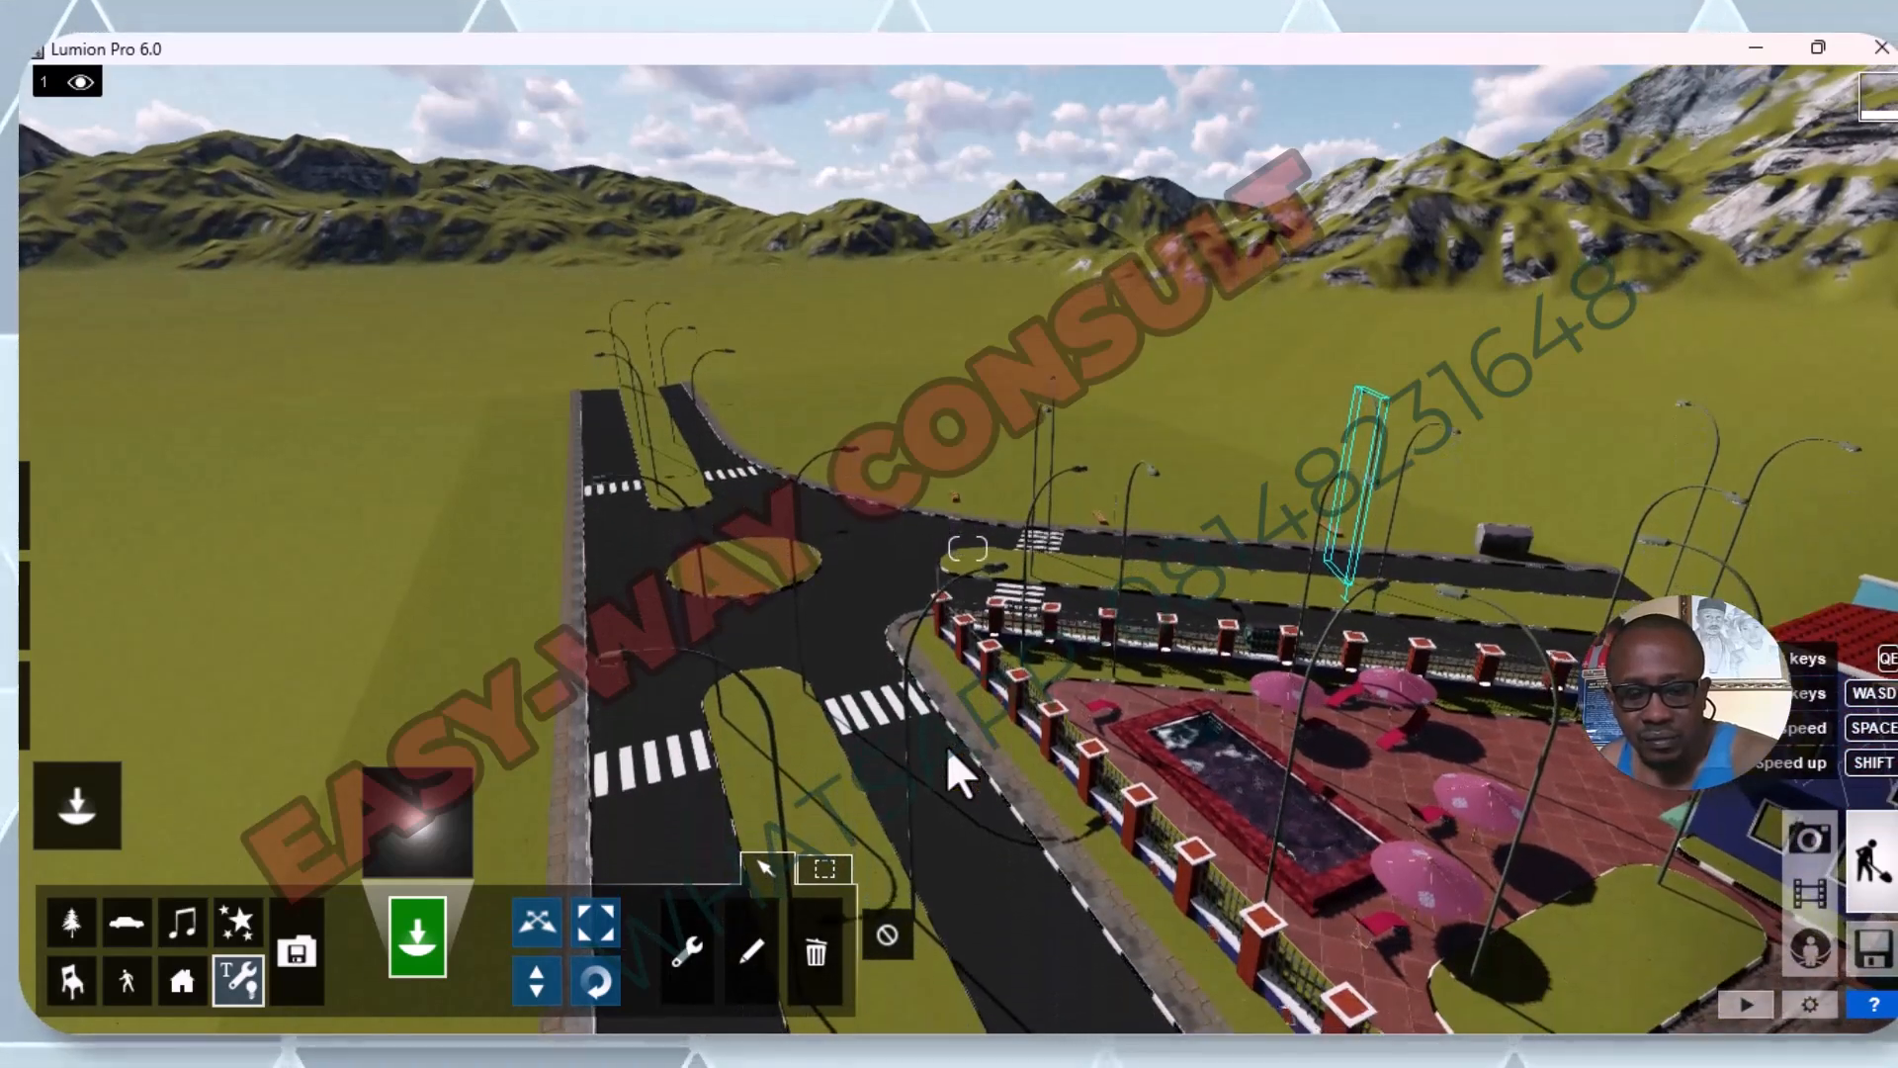
key(d)
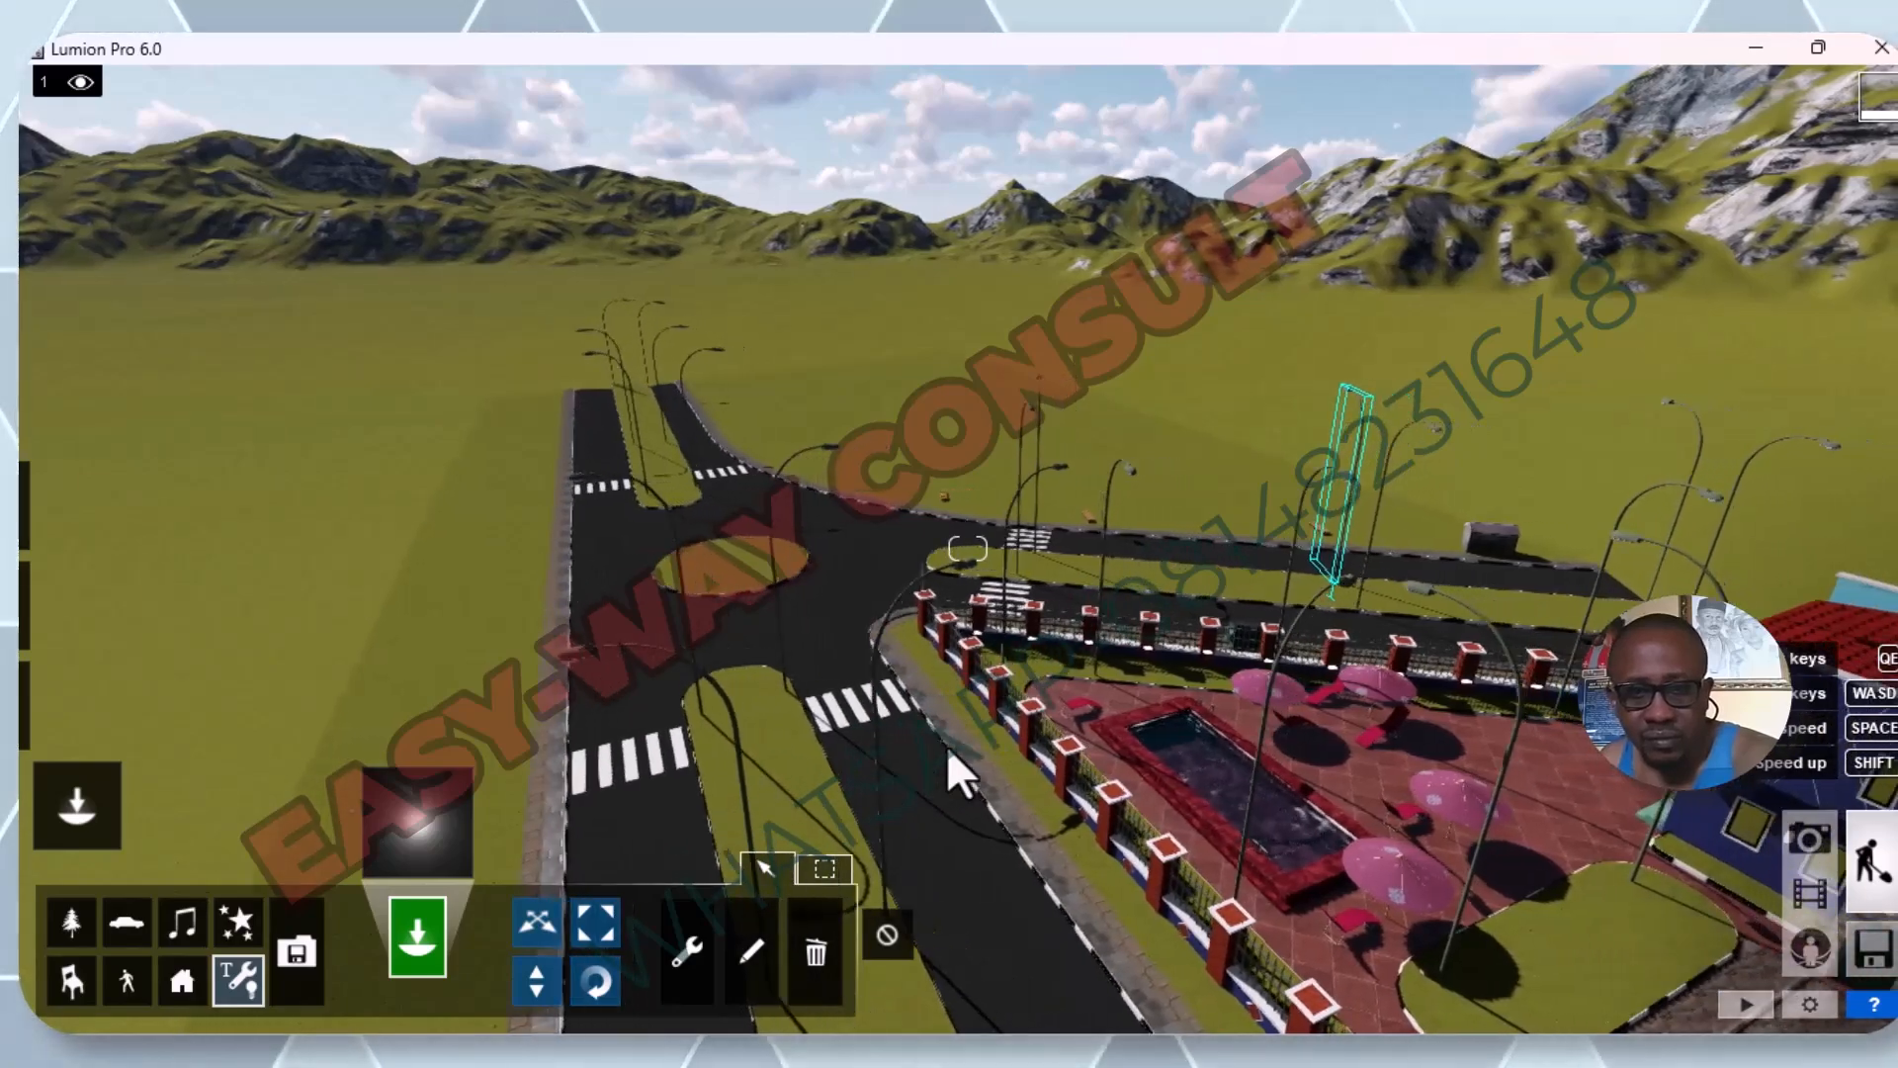
key(d)
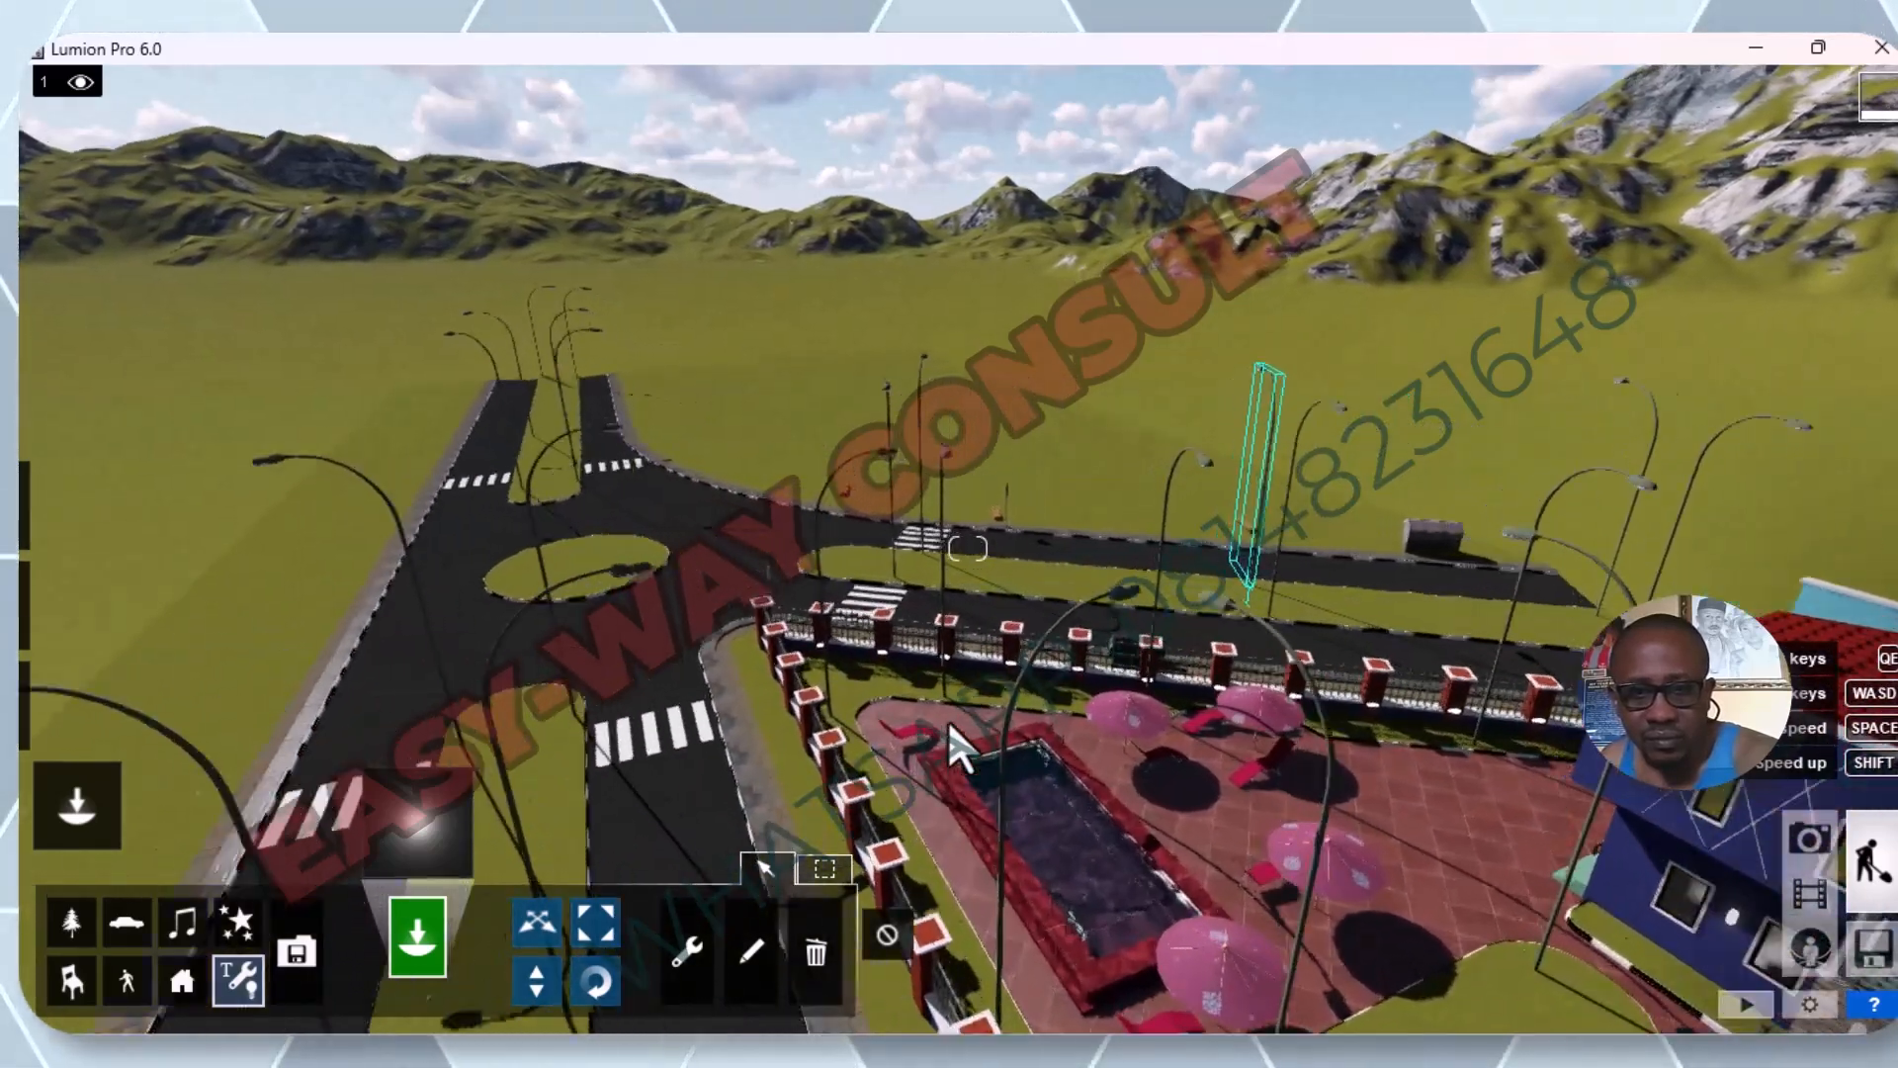
key(w)
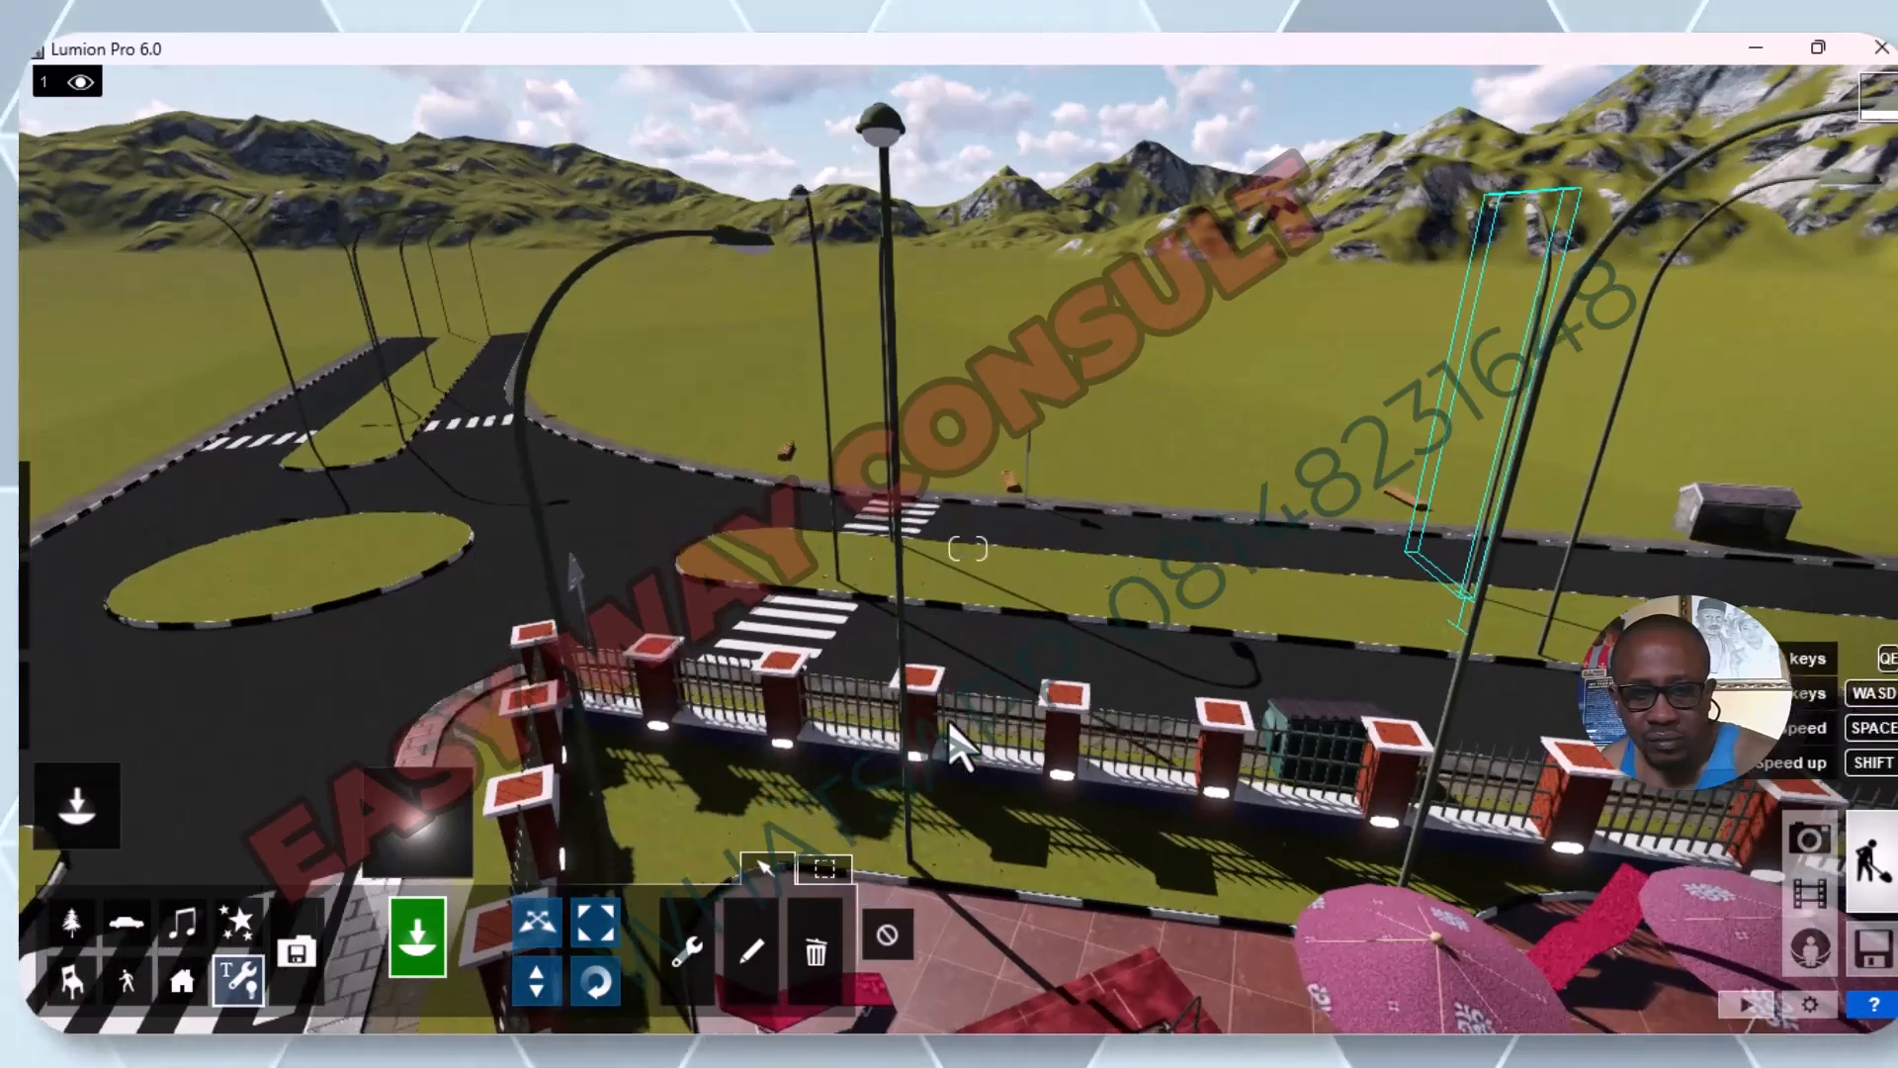
key(w)
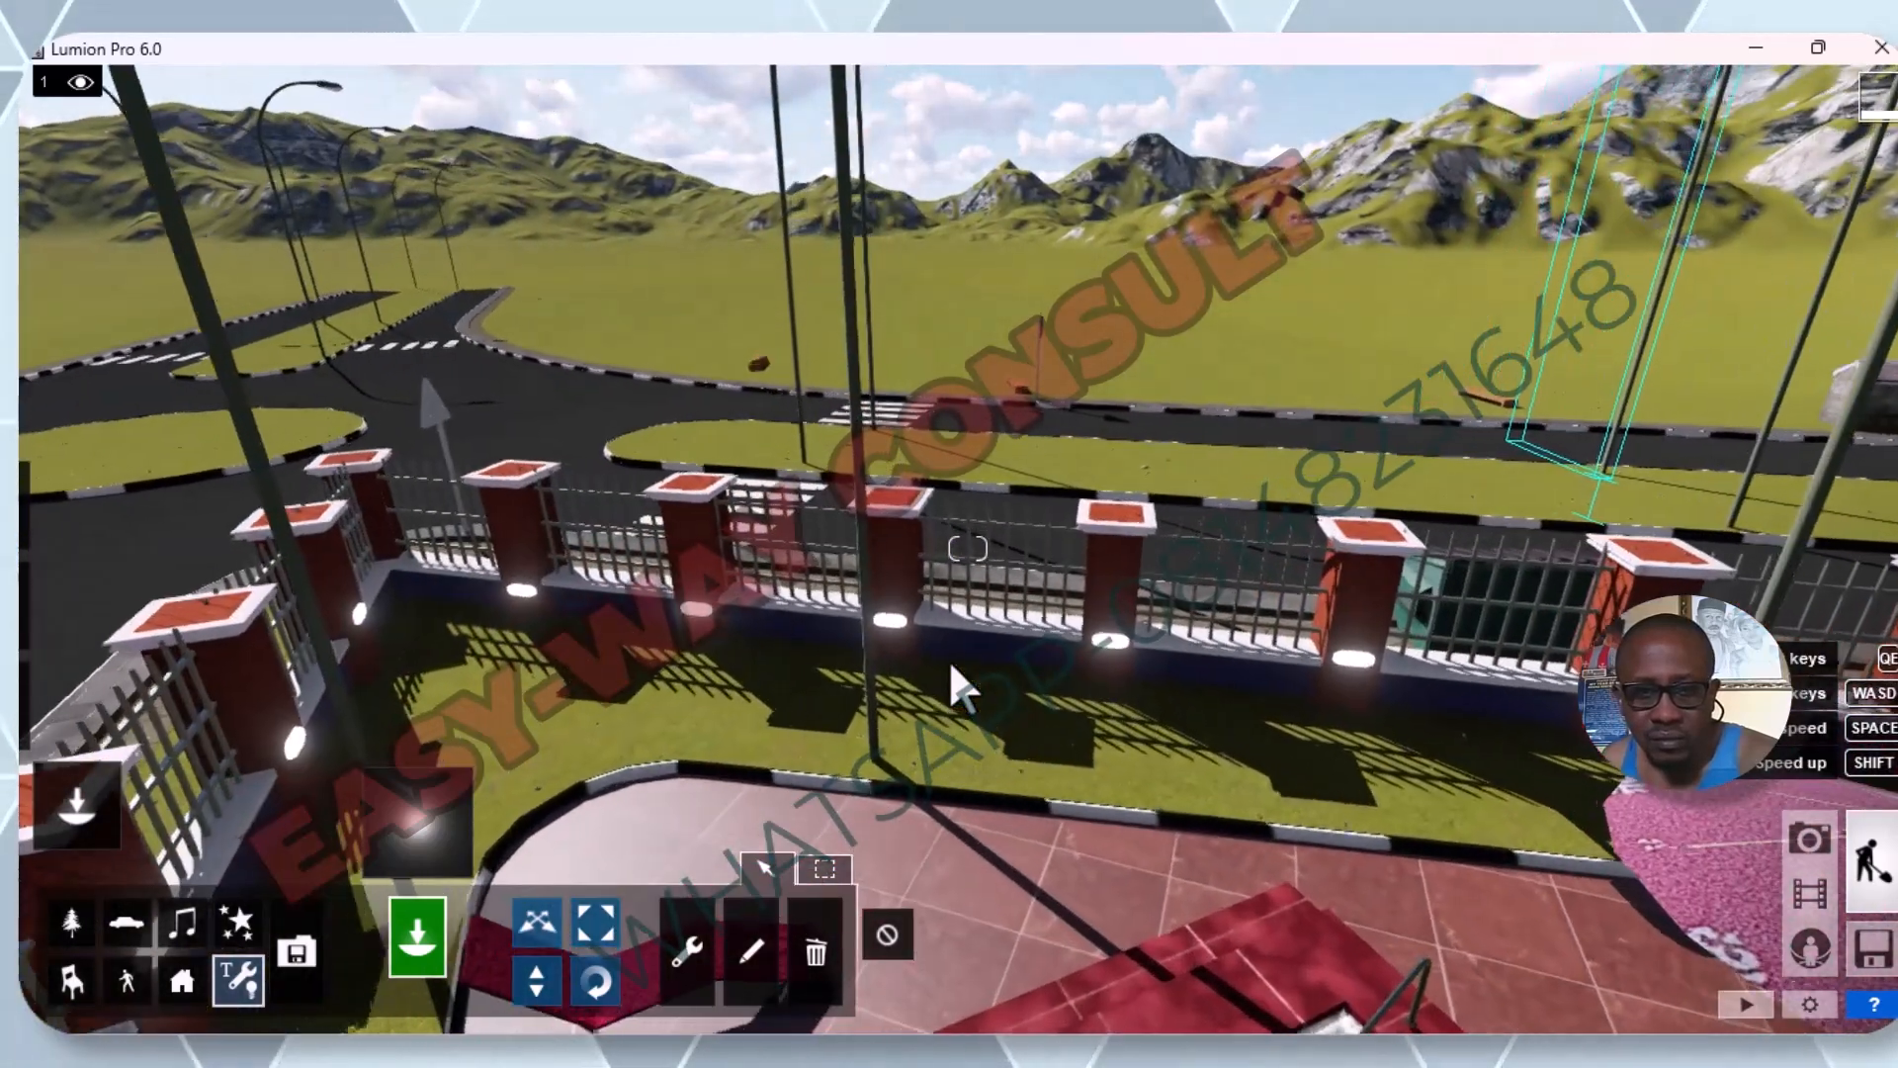
key(e)
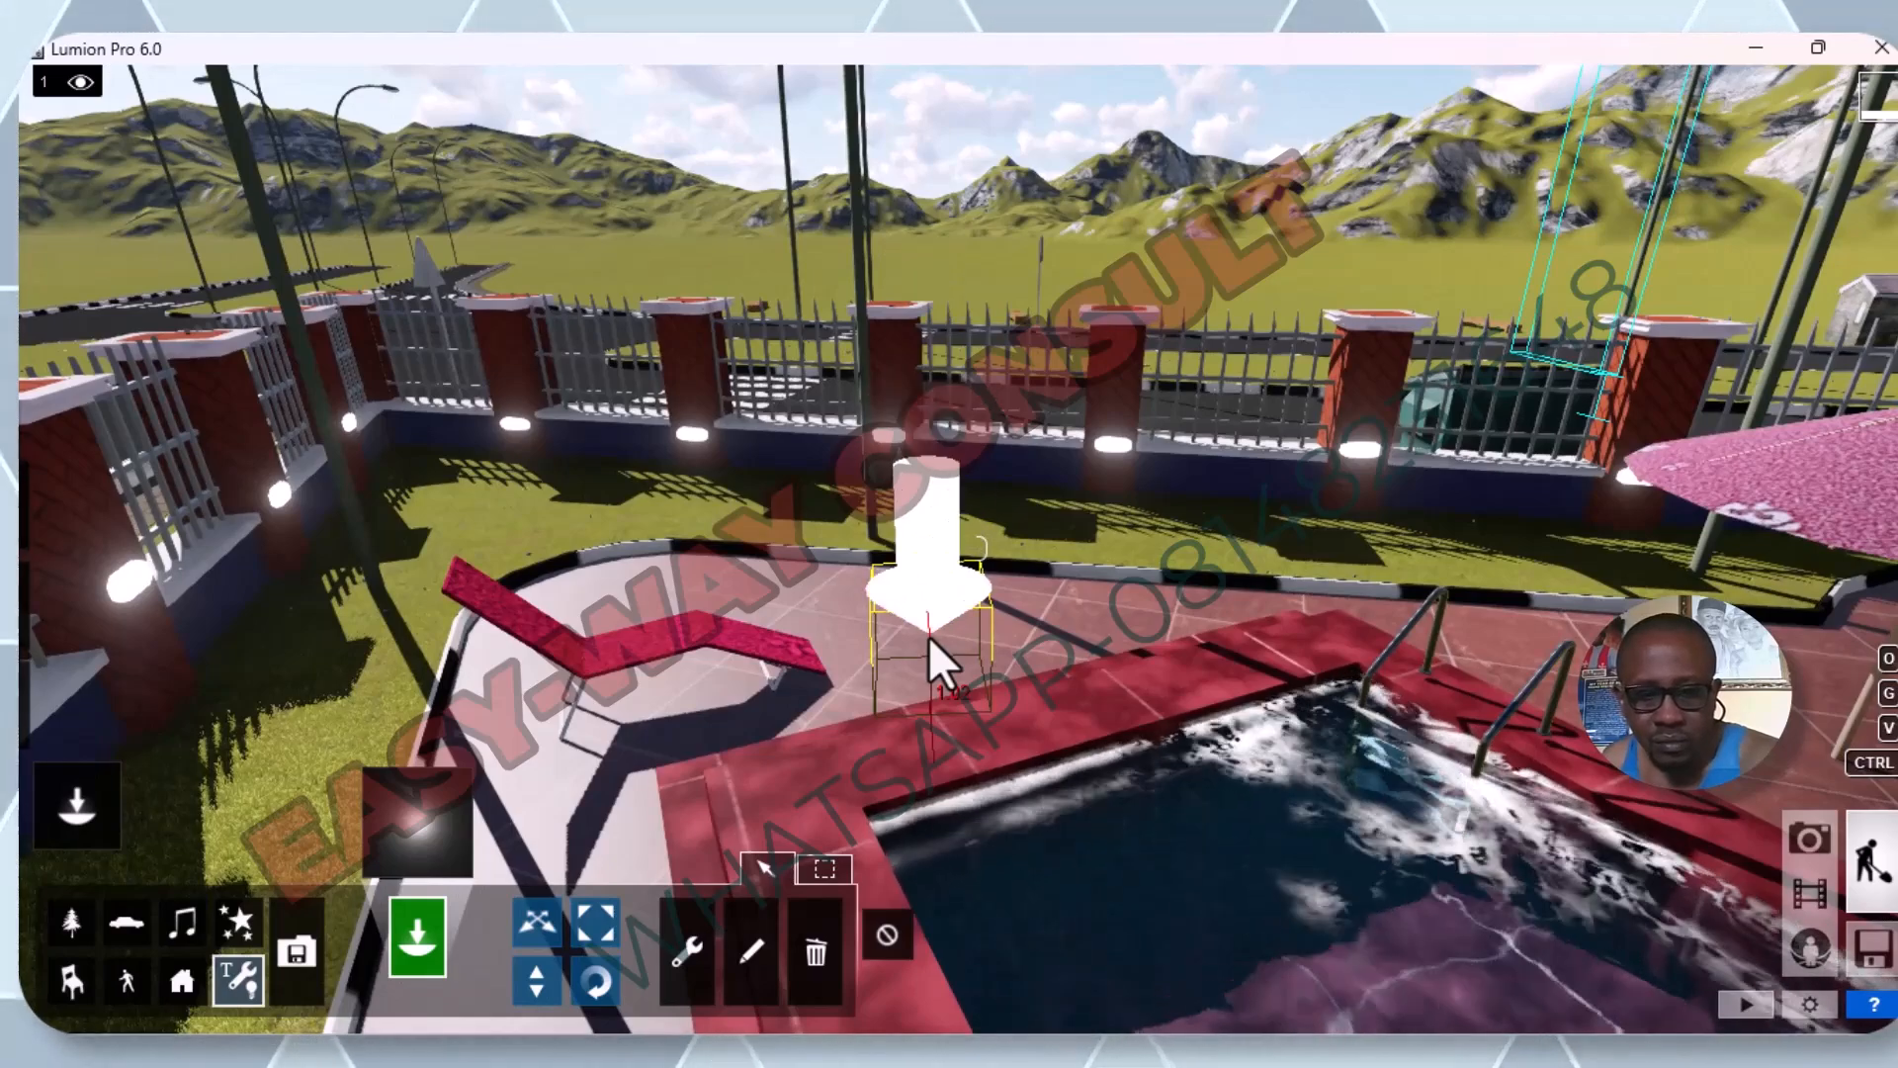
key(w)
key(w)
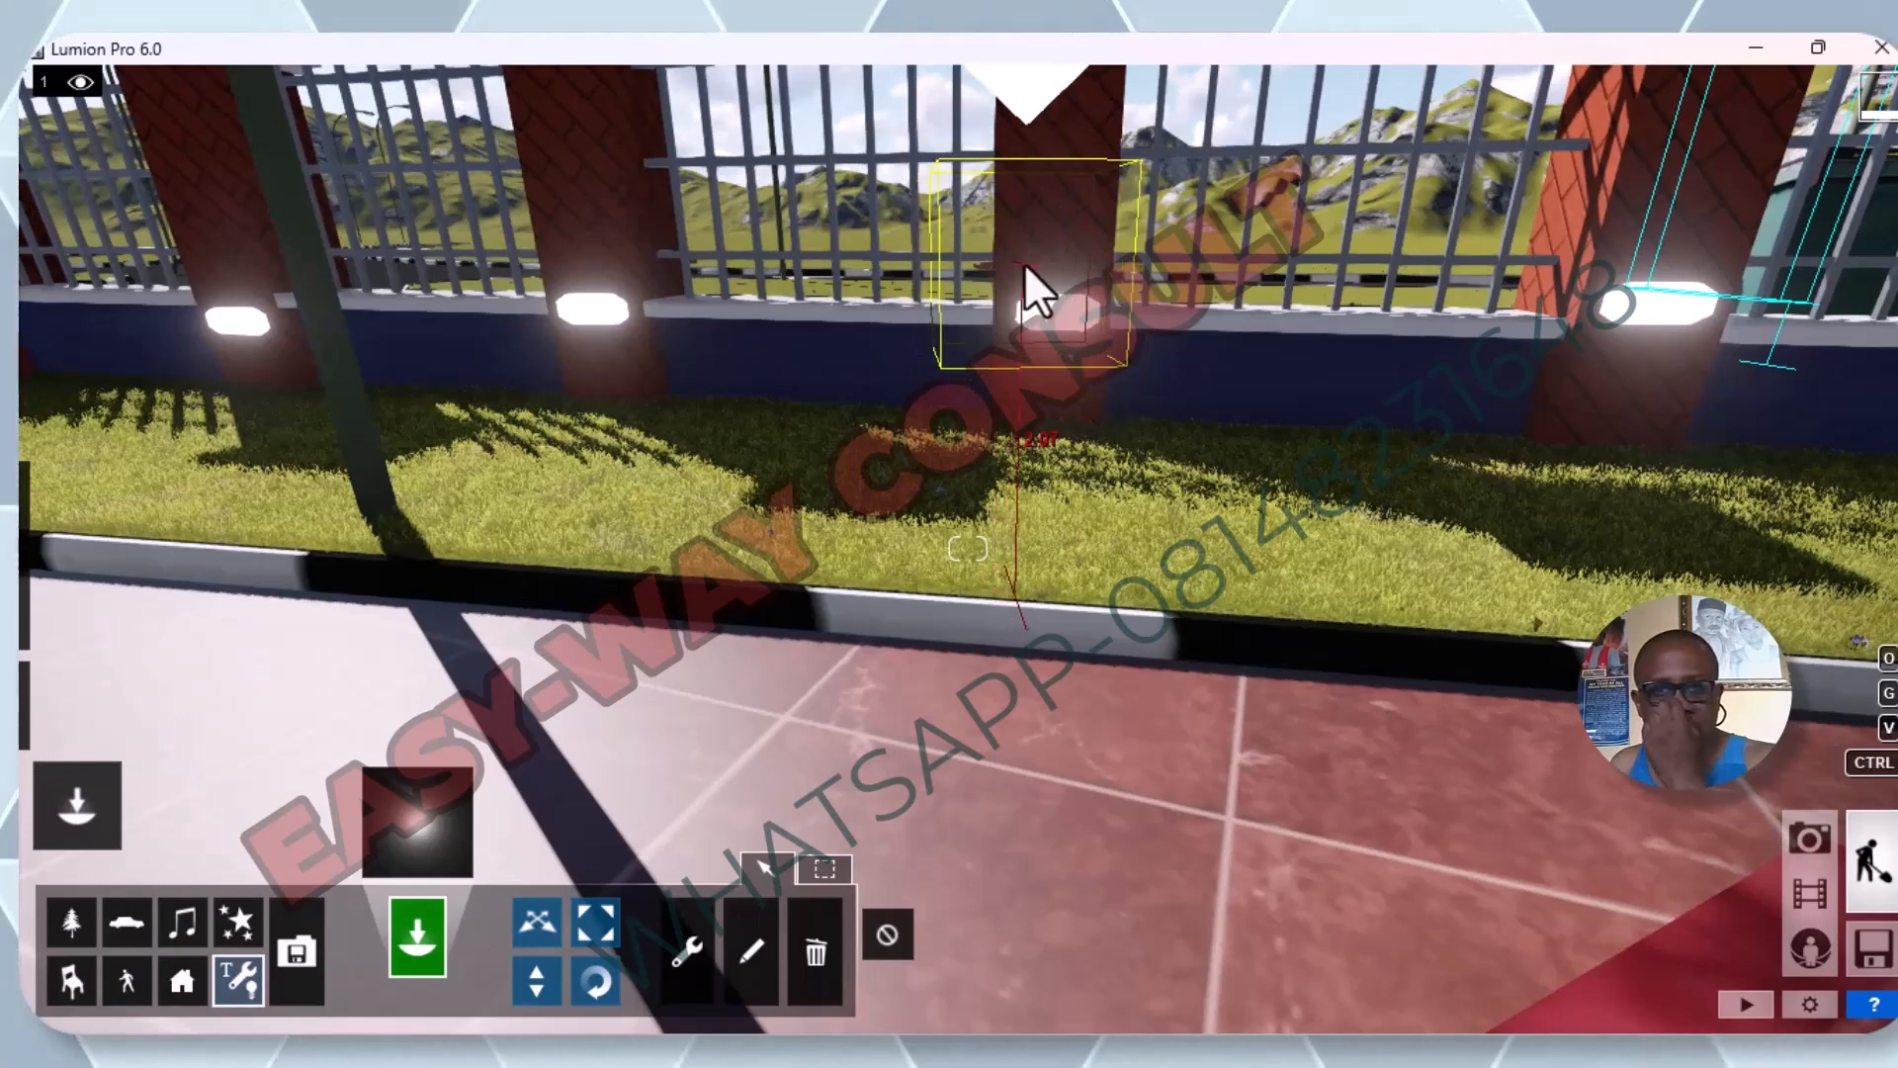
click(1070, 300)
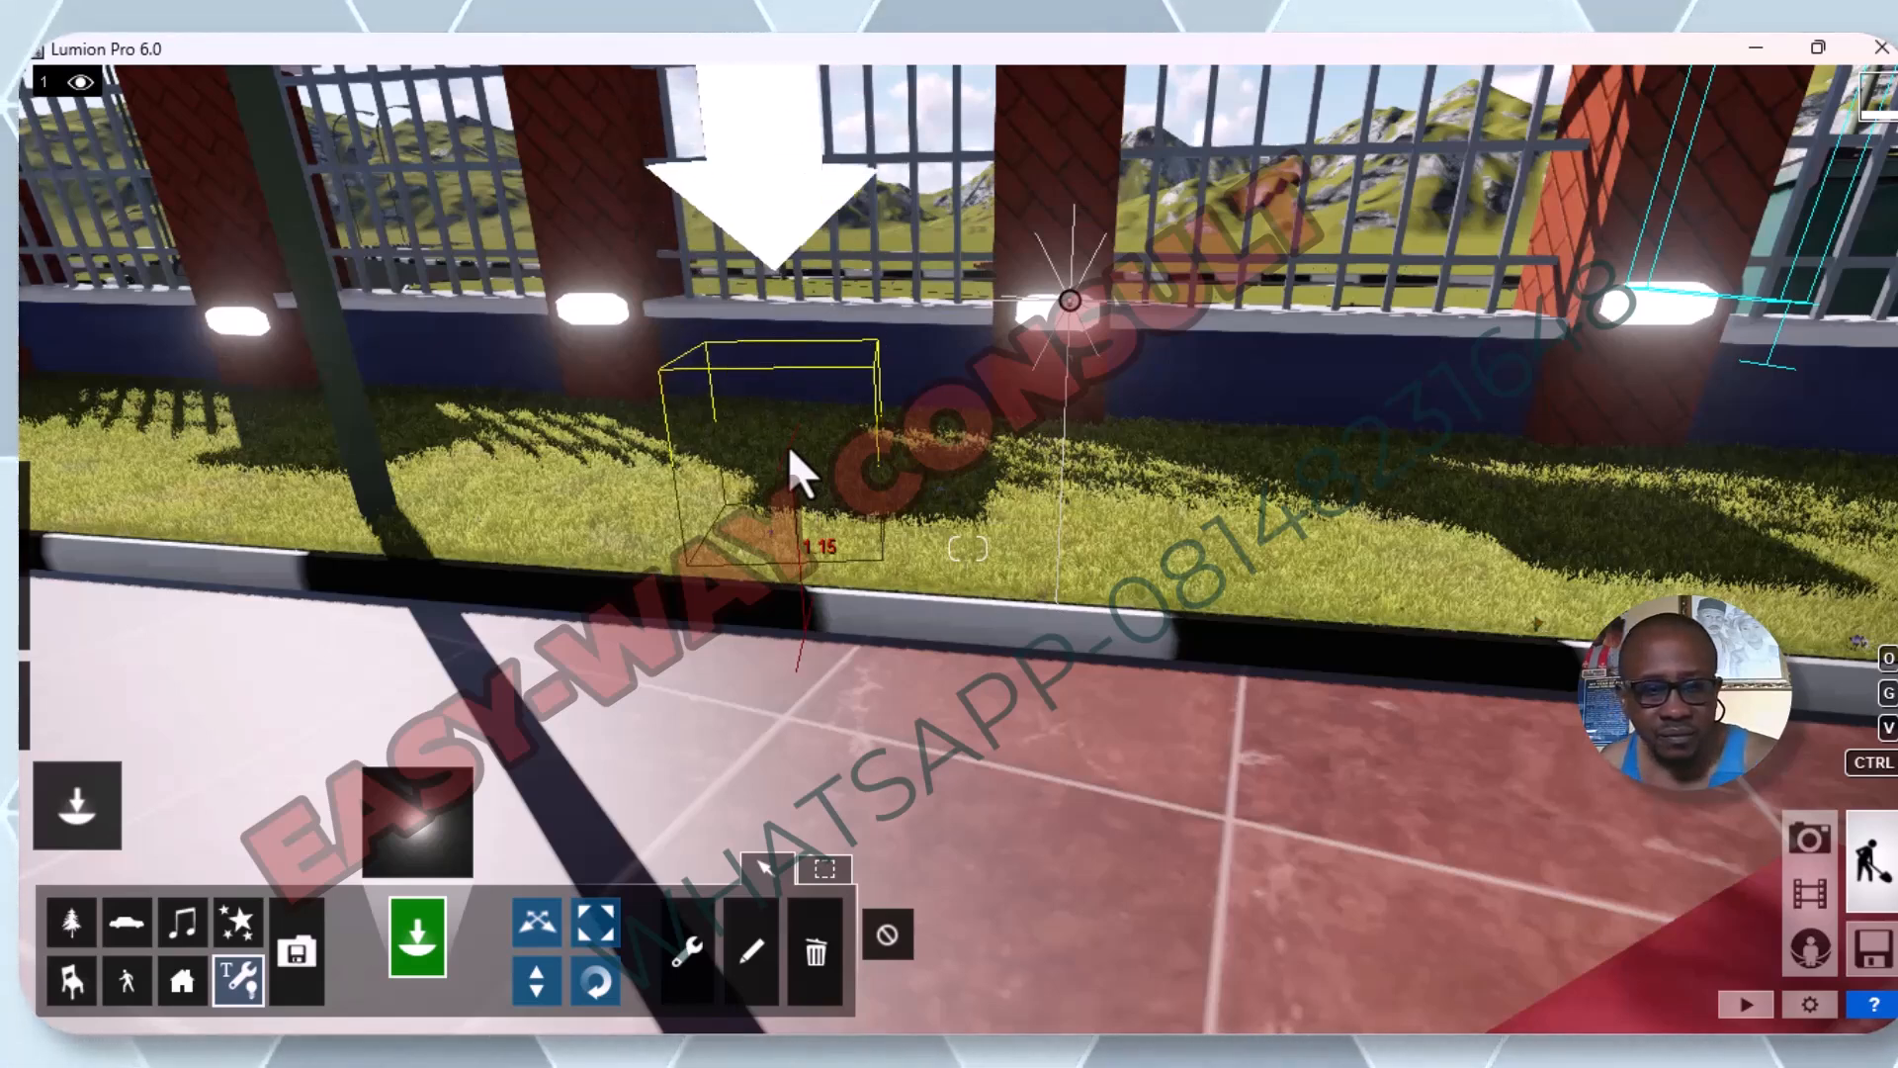
click(589, 299)
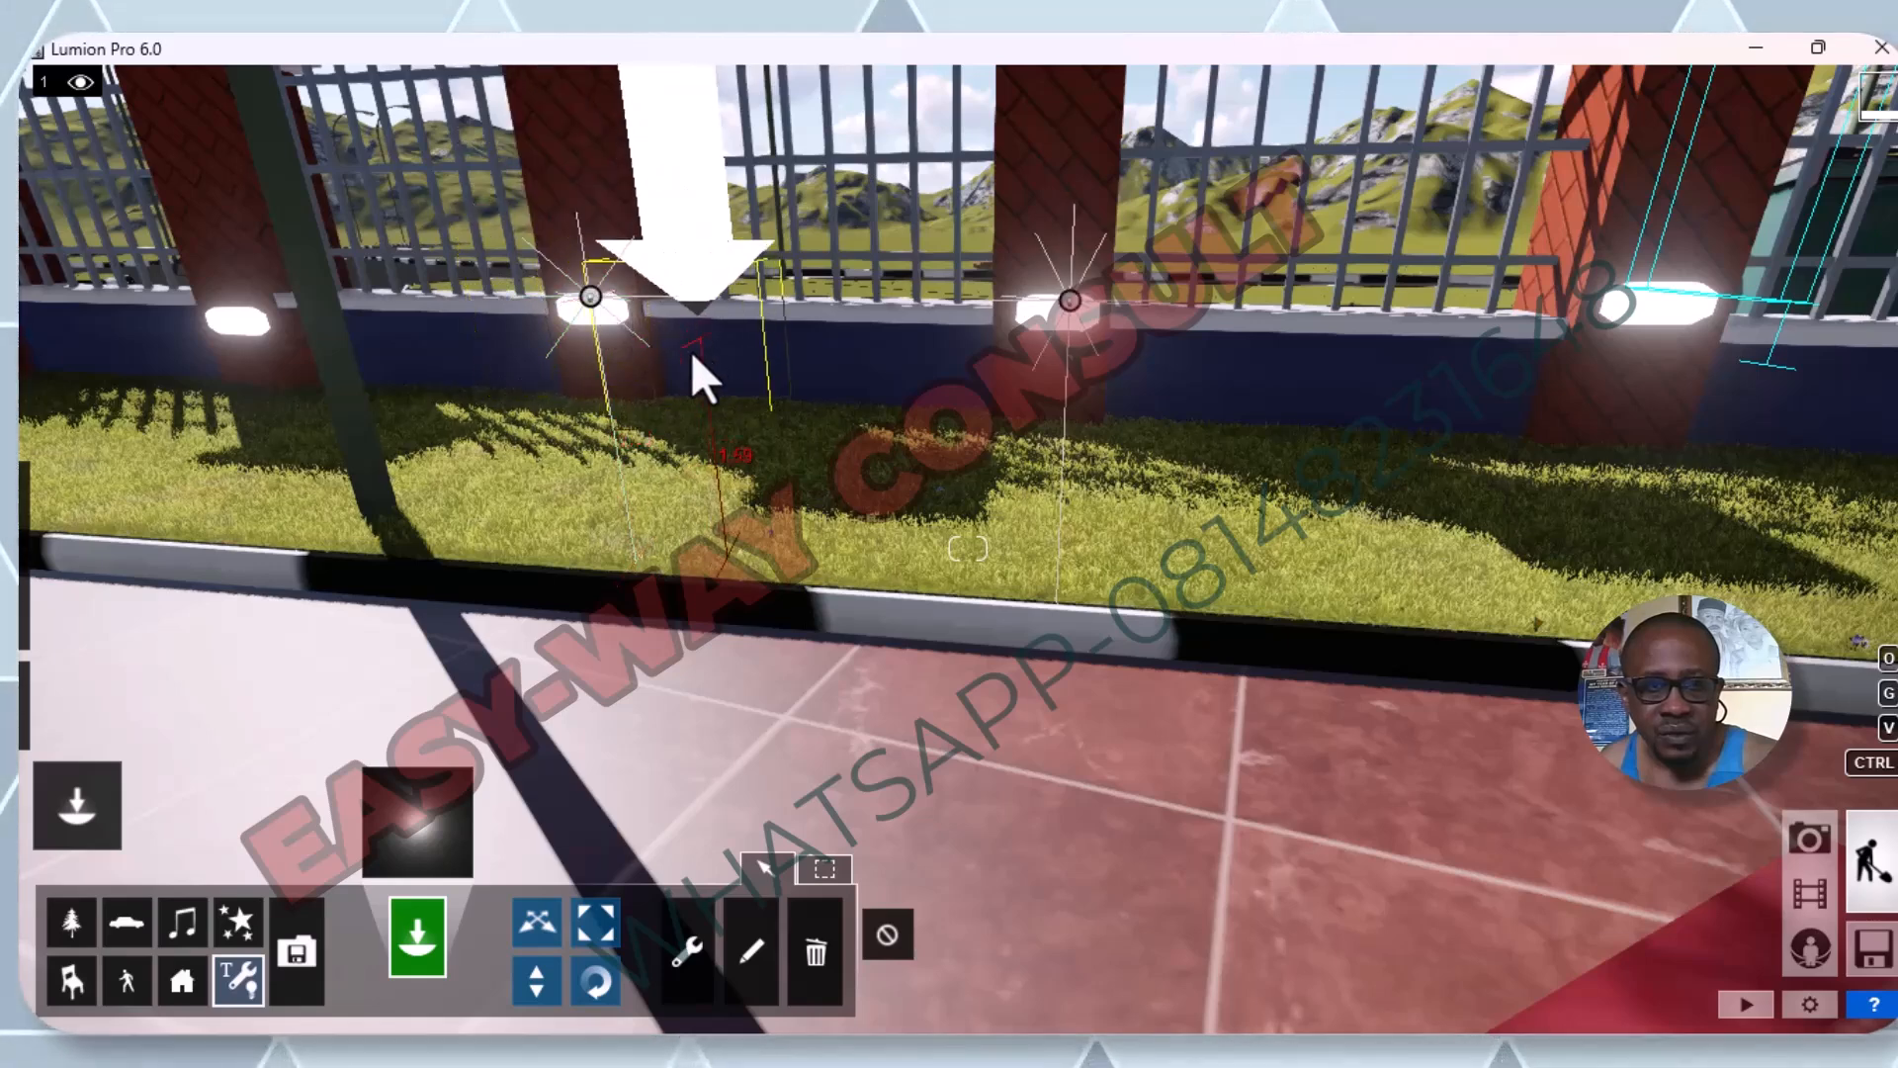
right_drag(646, 398, 647, 398)
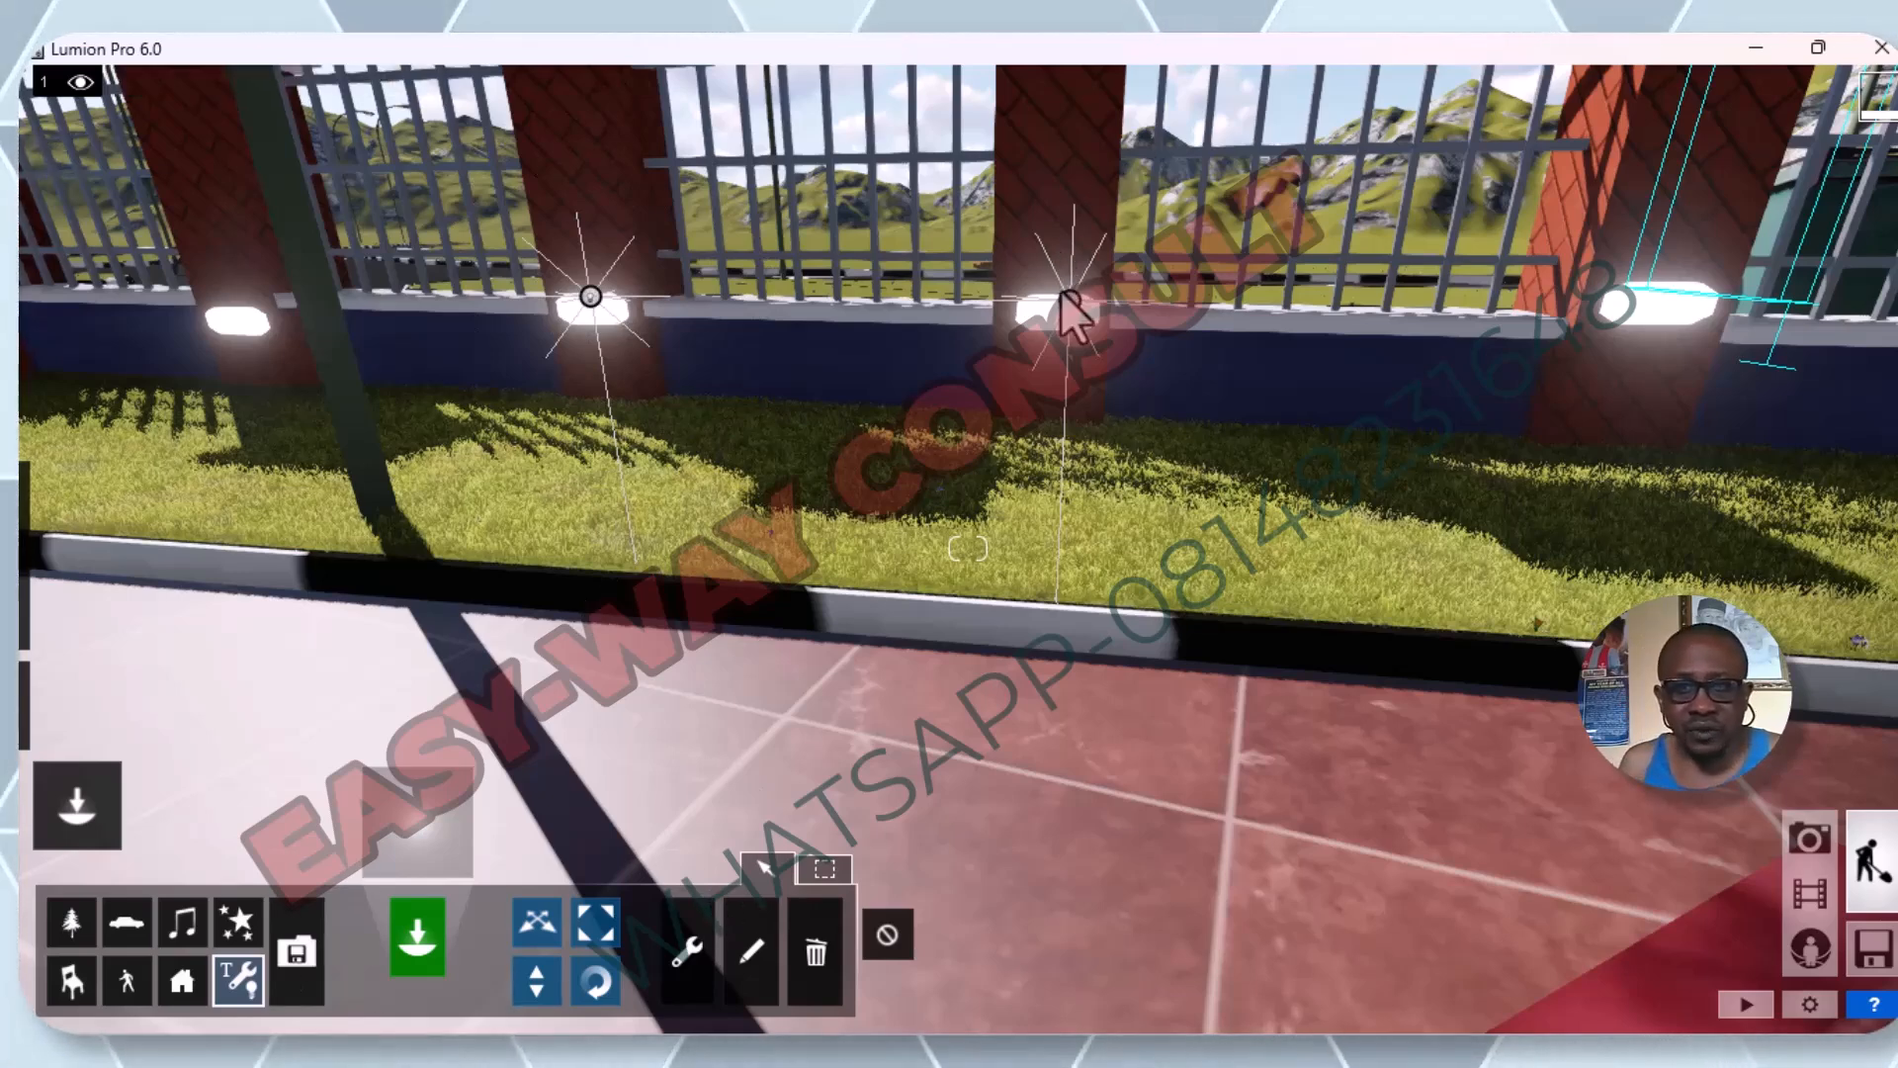
Move the two omni lights on the neighbouring fence pillars so each is centred on its lamp.
click(1071, 301)
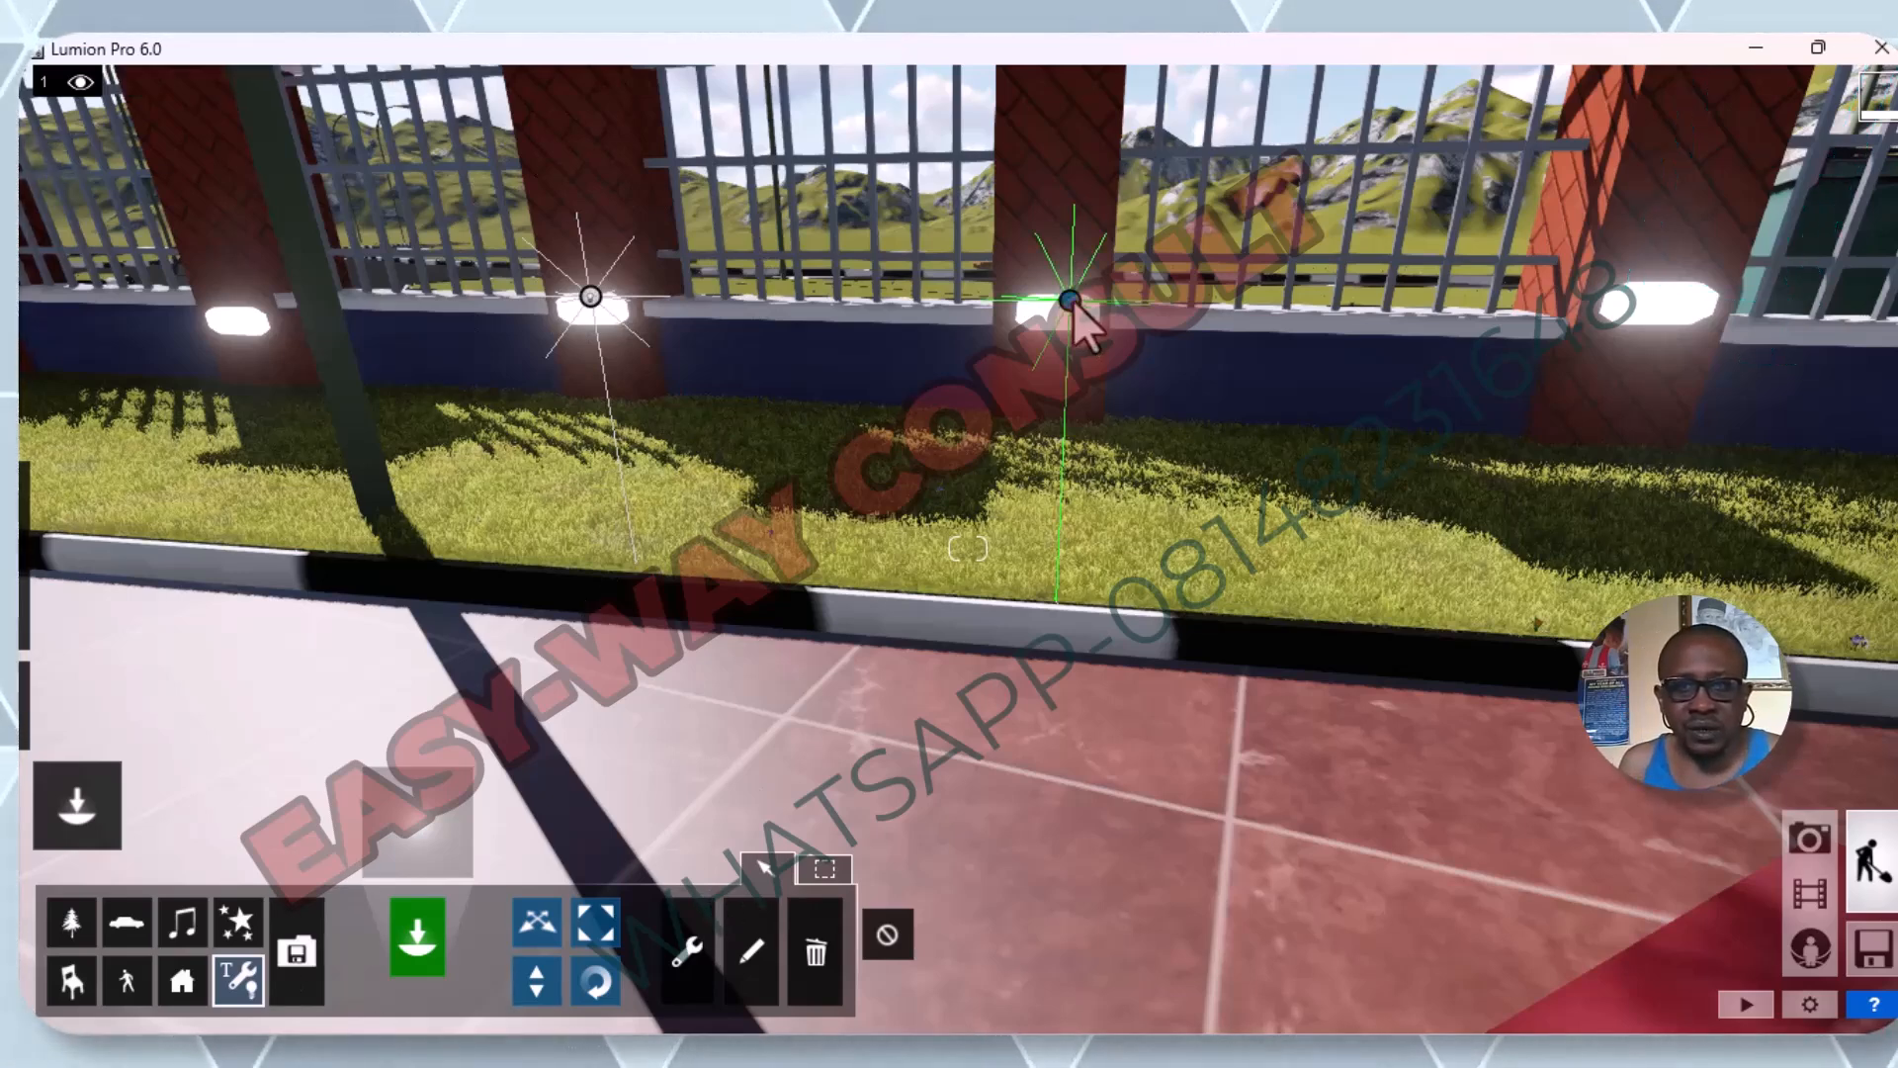
click(744, 965)
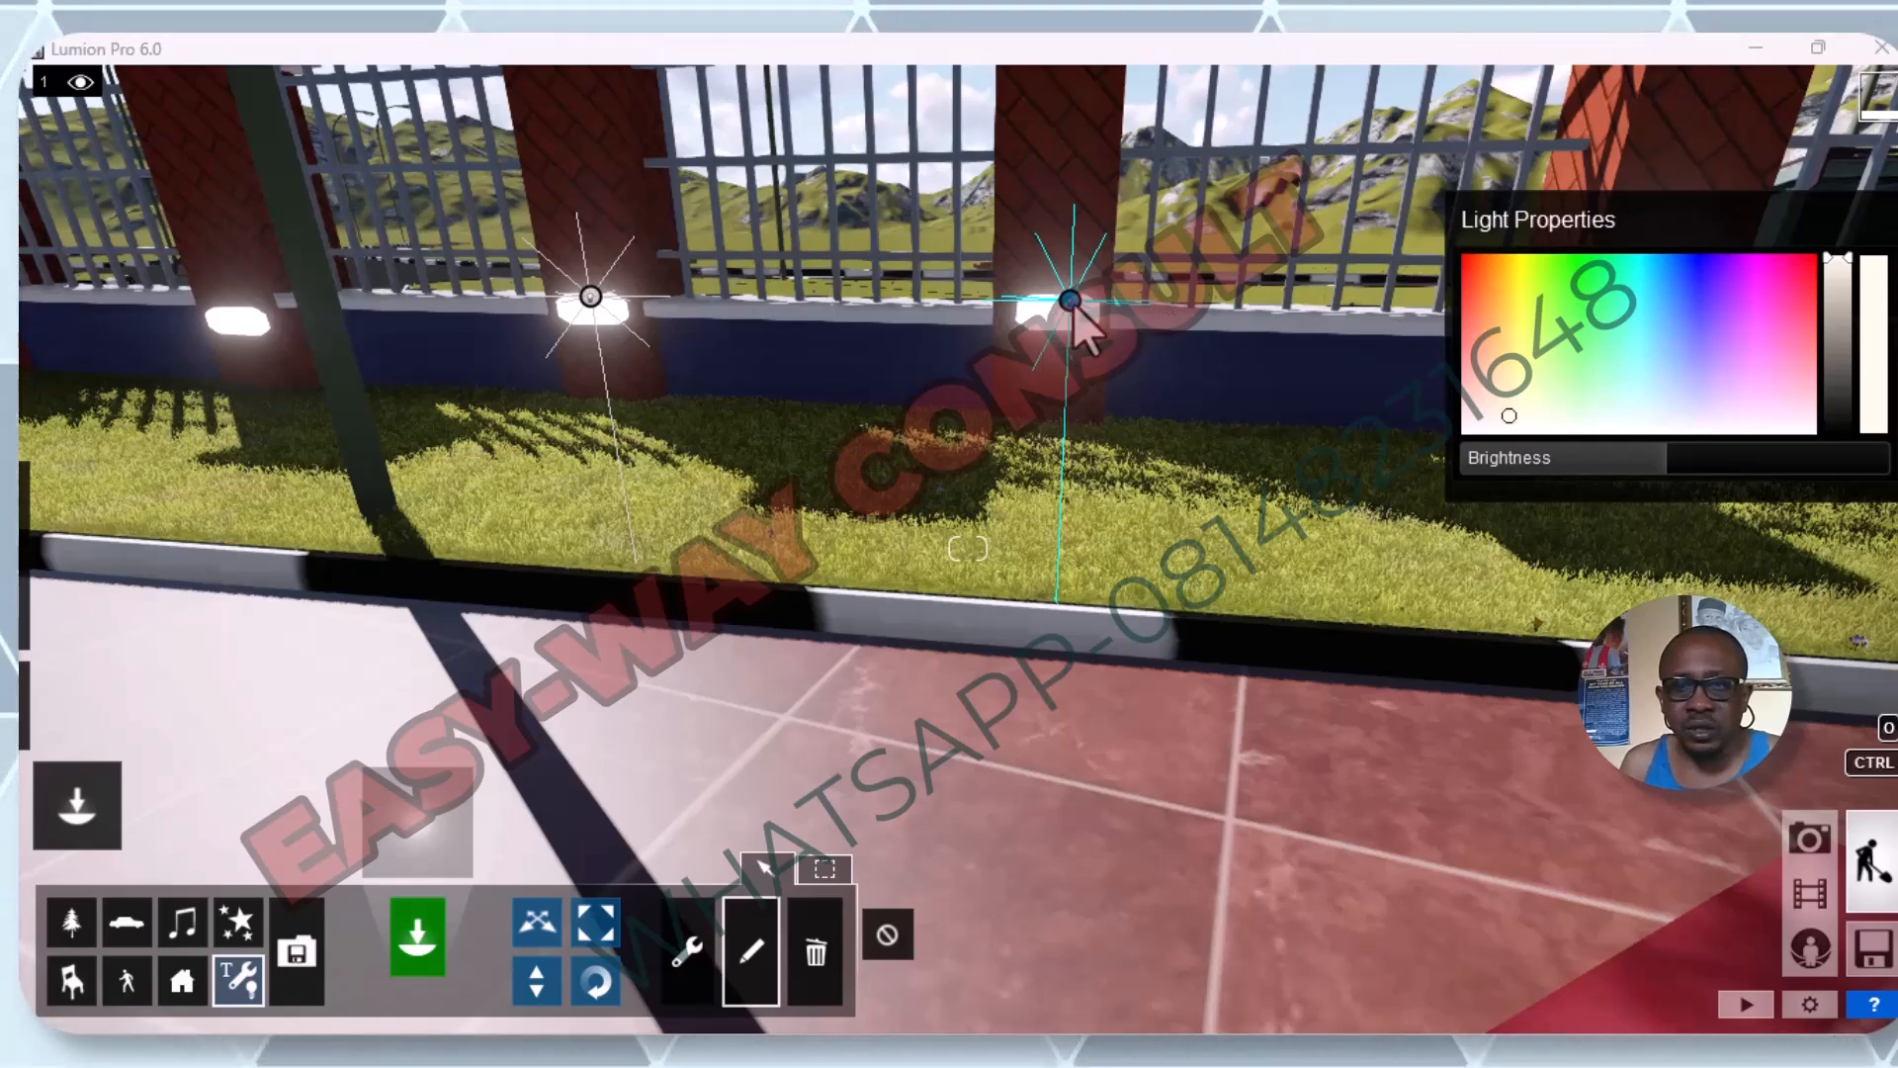
click(537, 922)
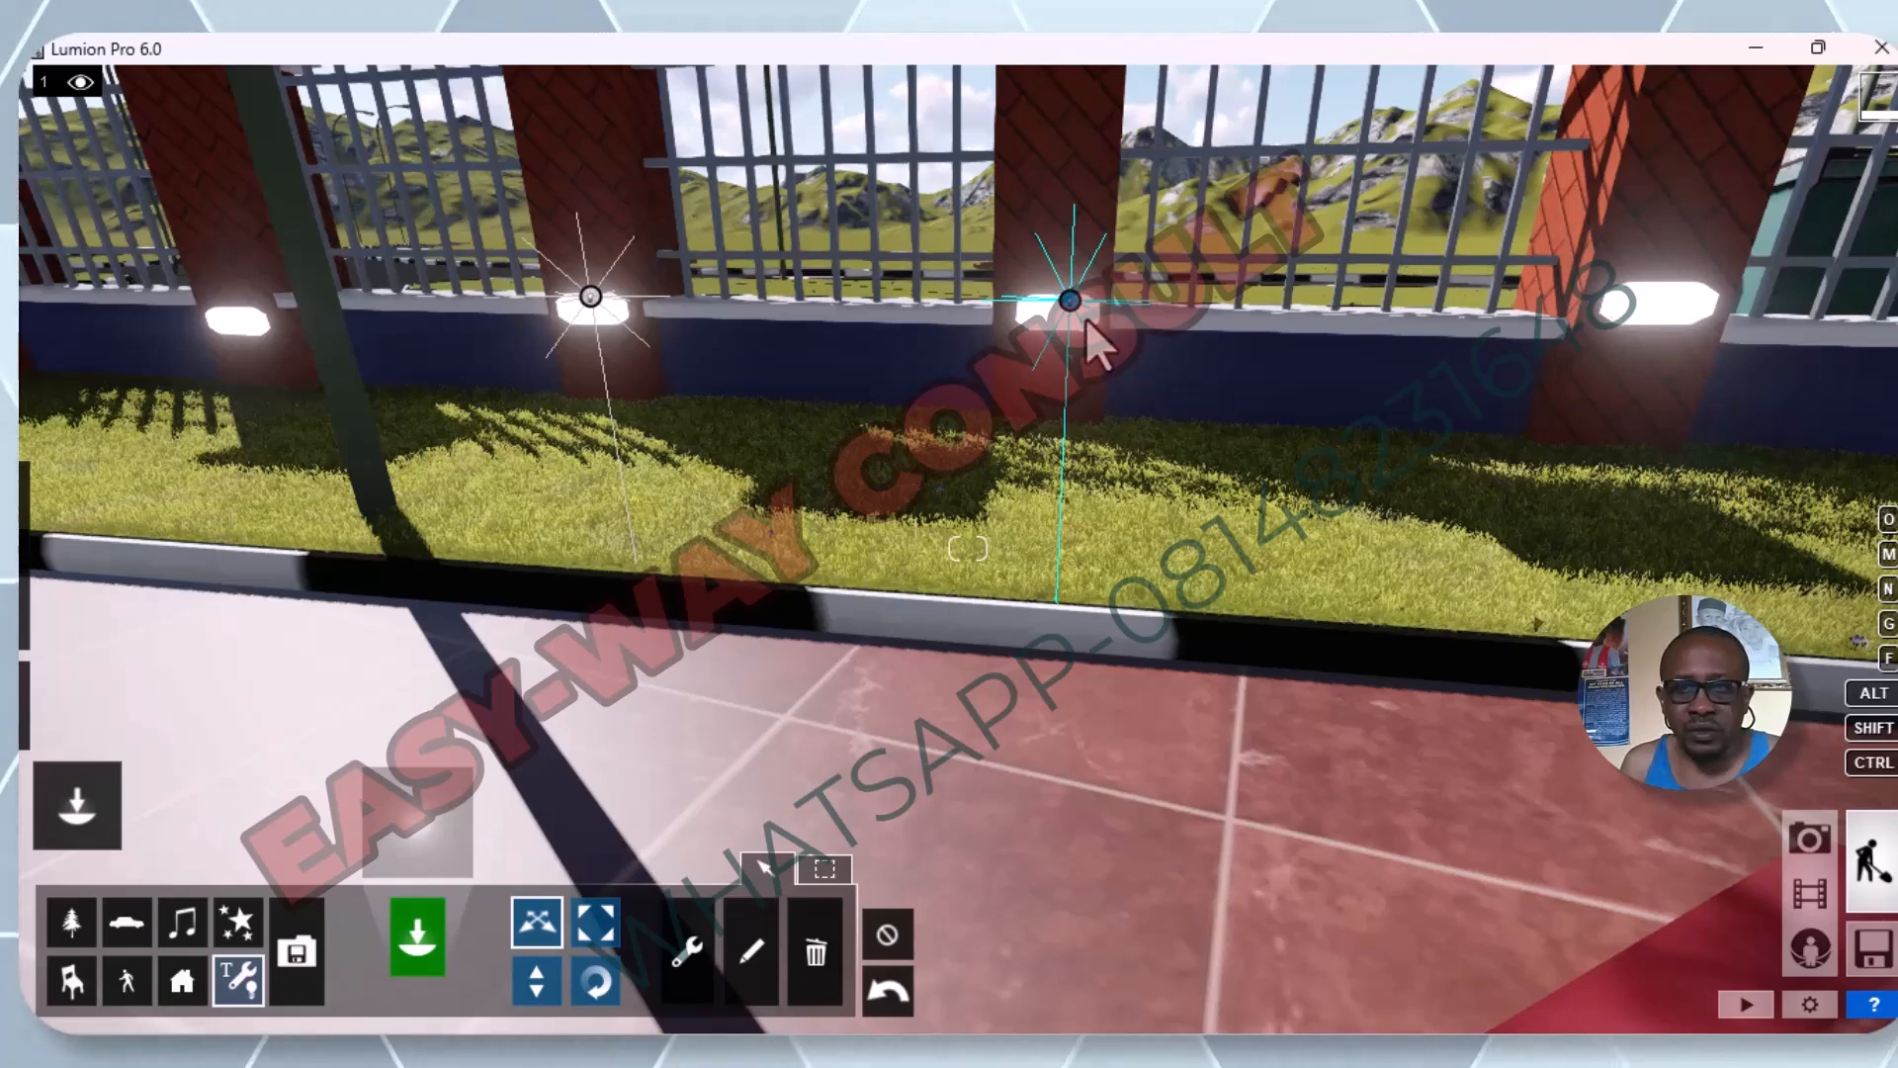
drag(1073, 307, 1064, 314)
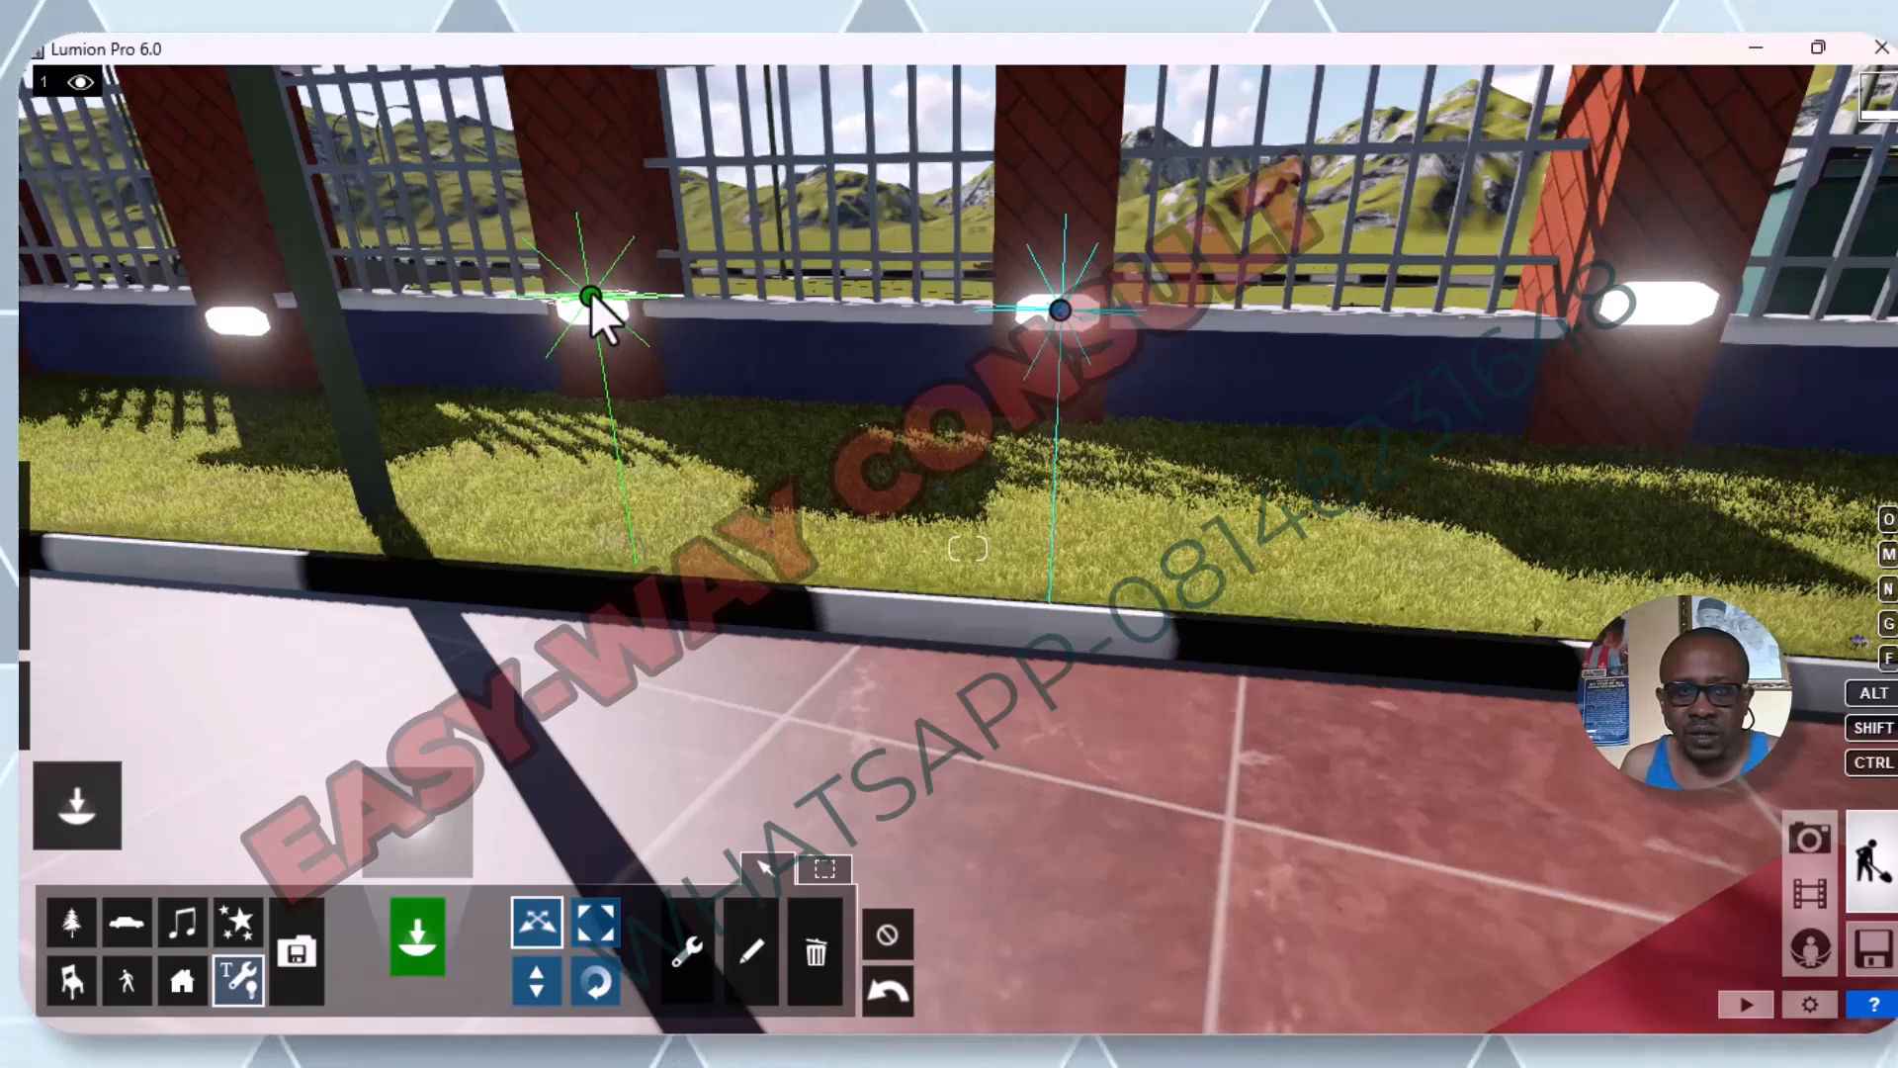
drag(590, 312, 591, 307)
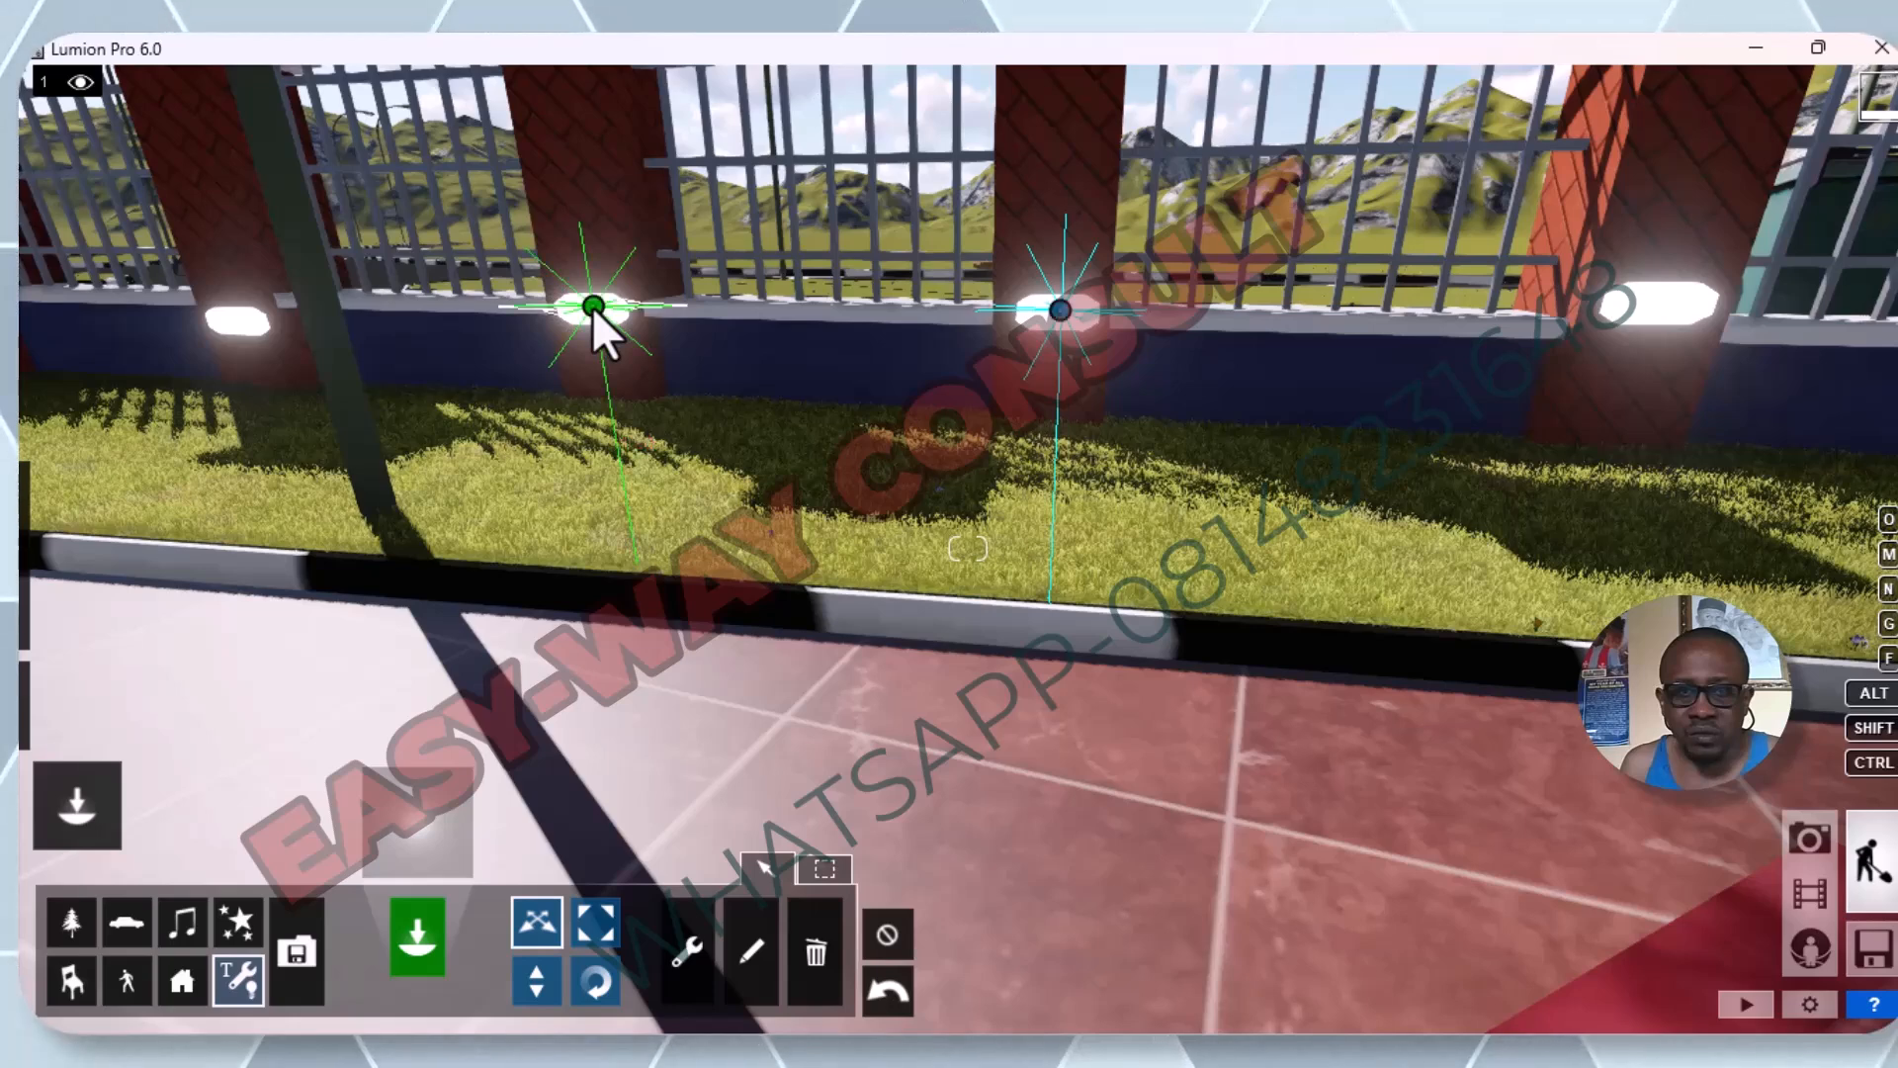
Raise the selected omni light's brightness in its light properties to more than 9791.6.
click(752, 955)
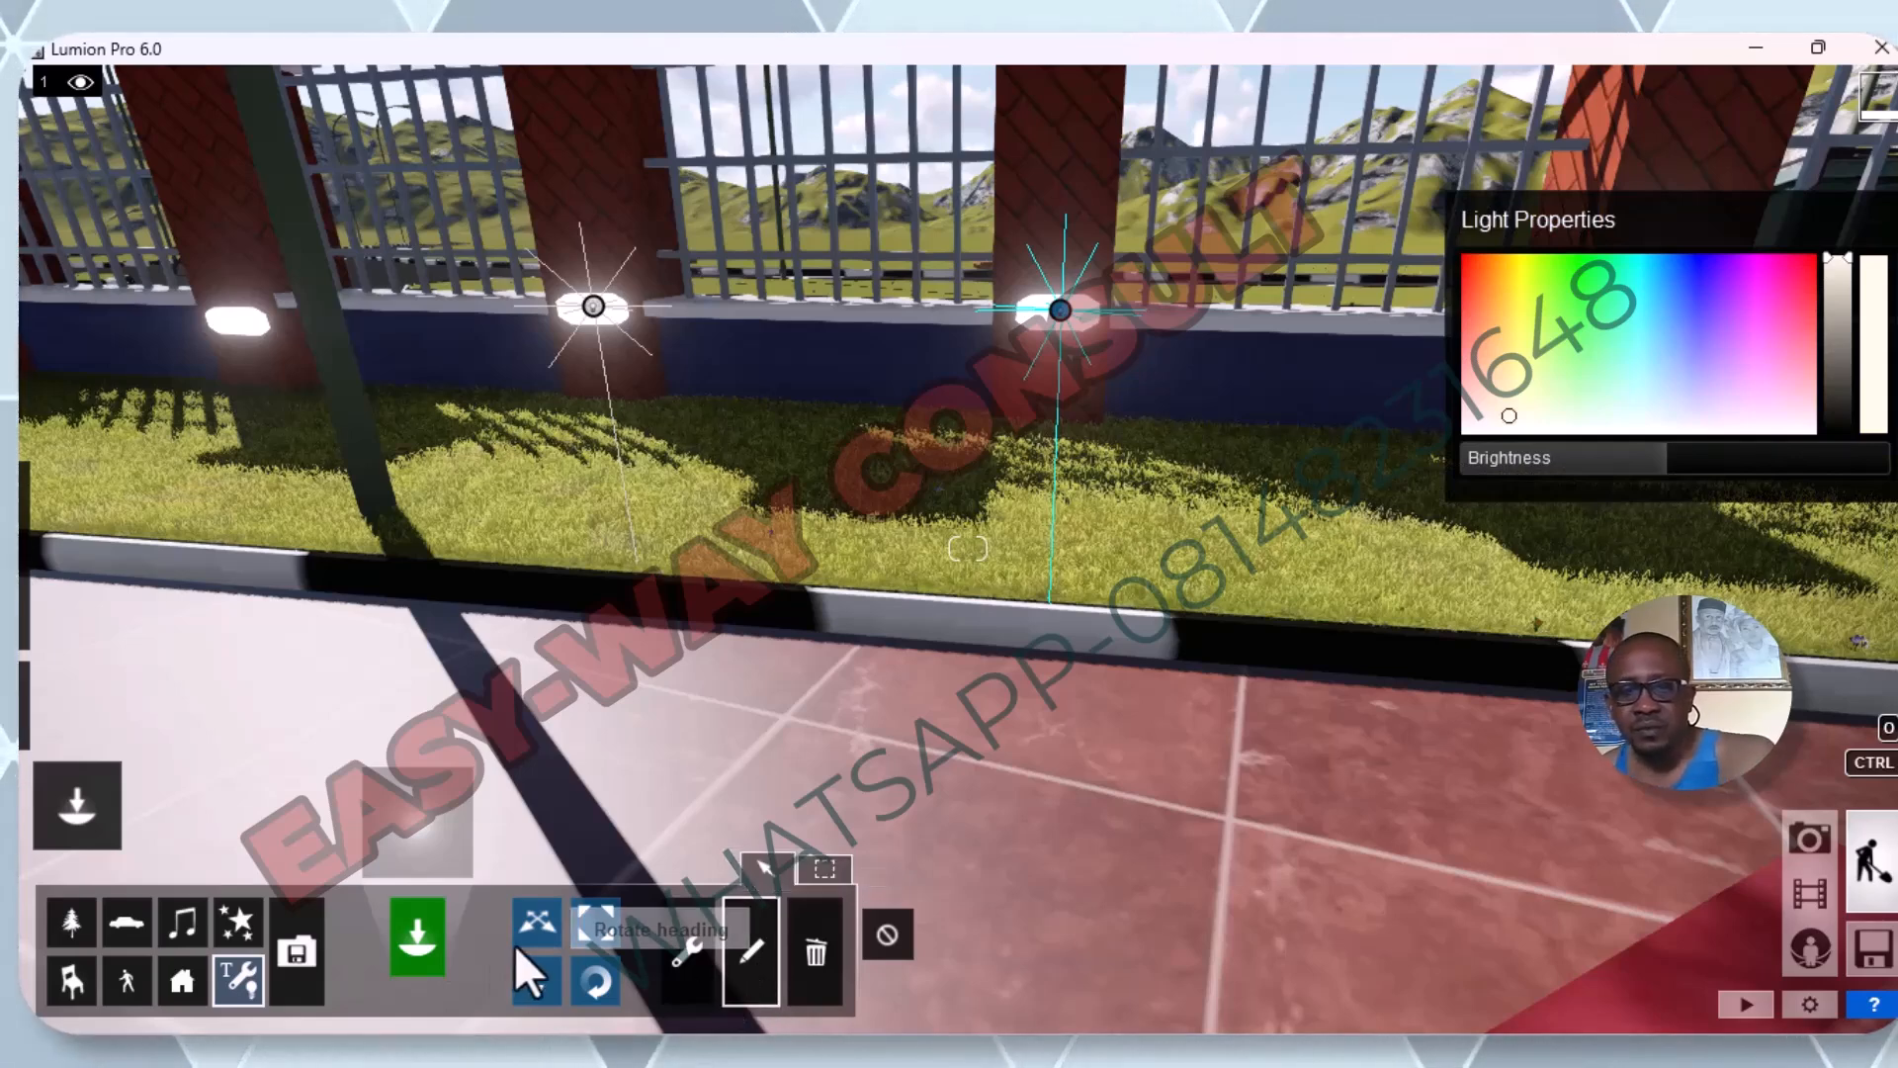
click(686, 955)
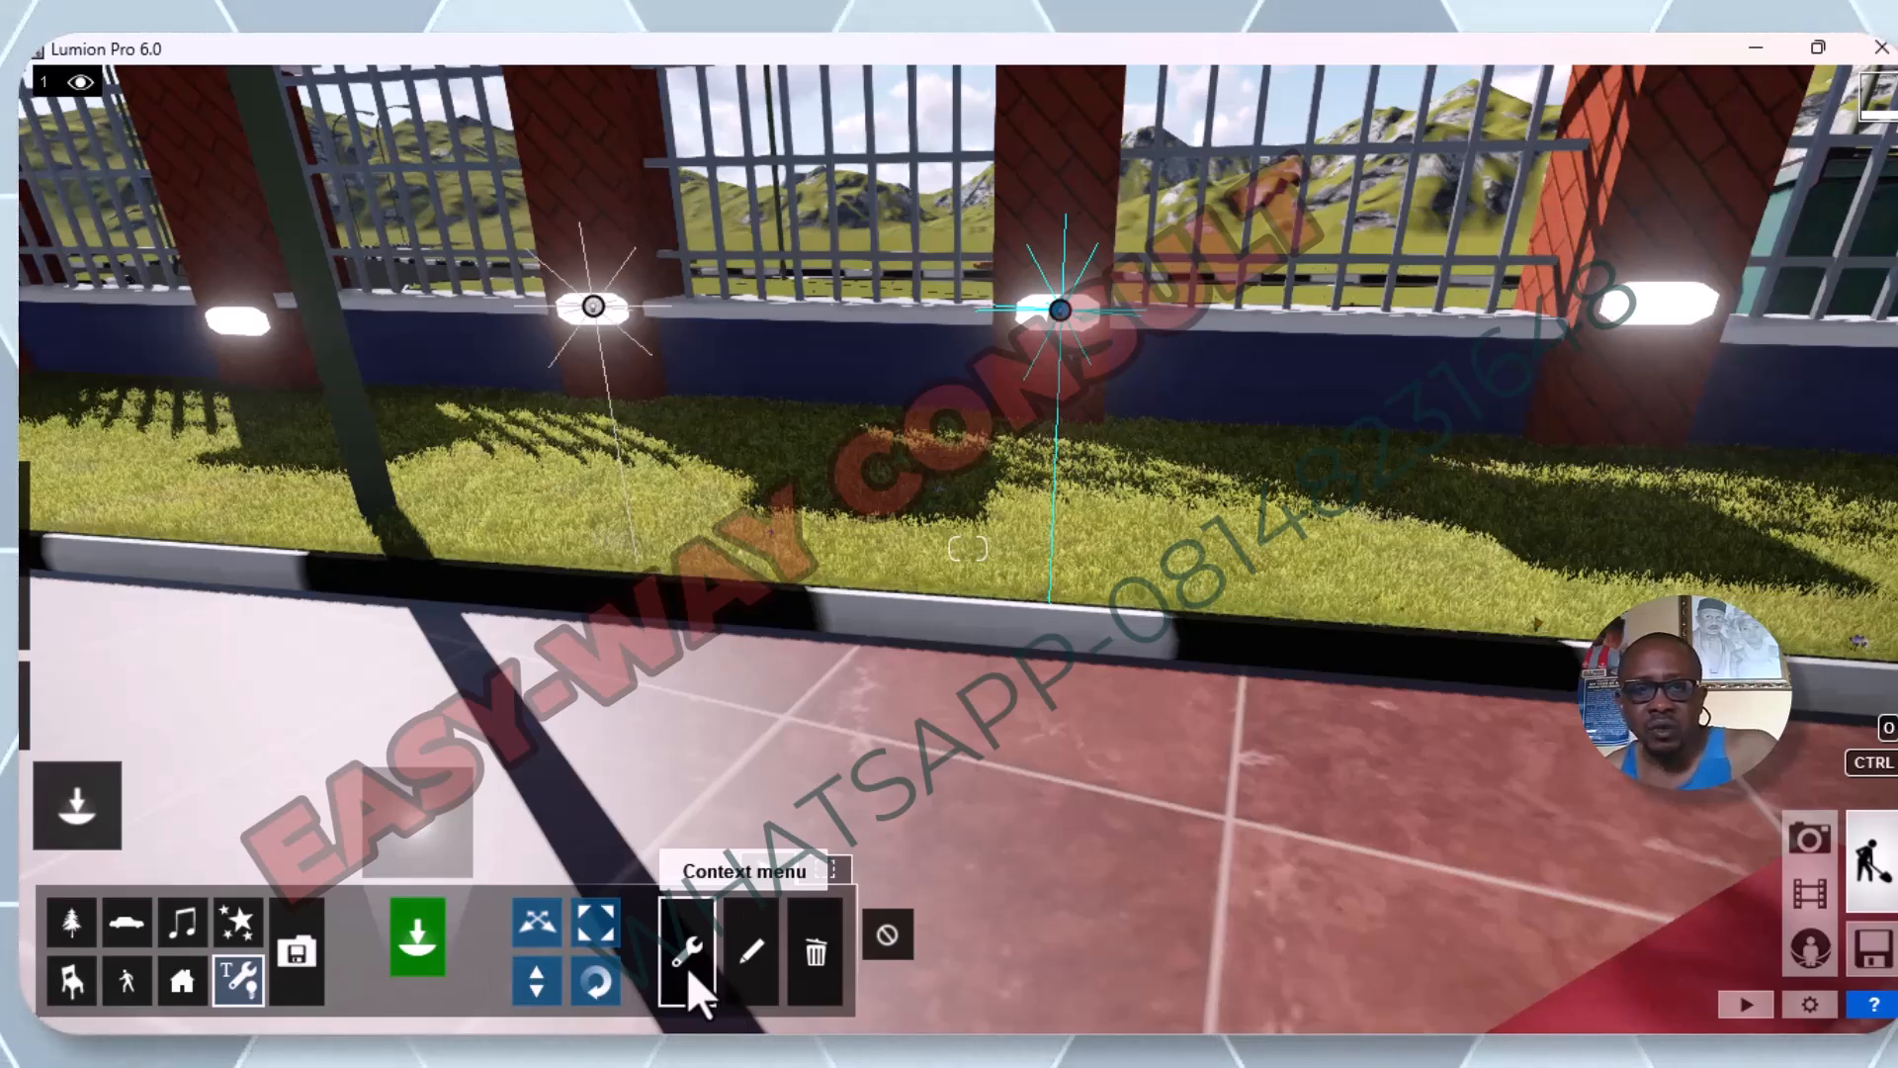
click(757, 963)
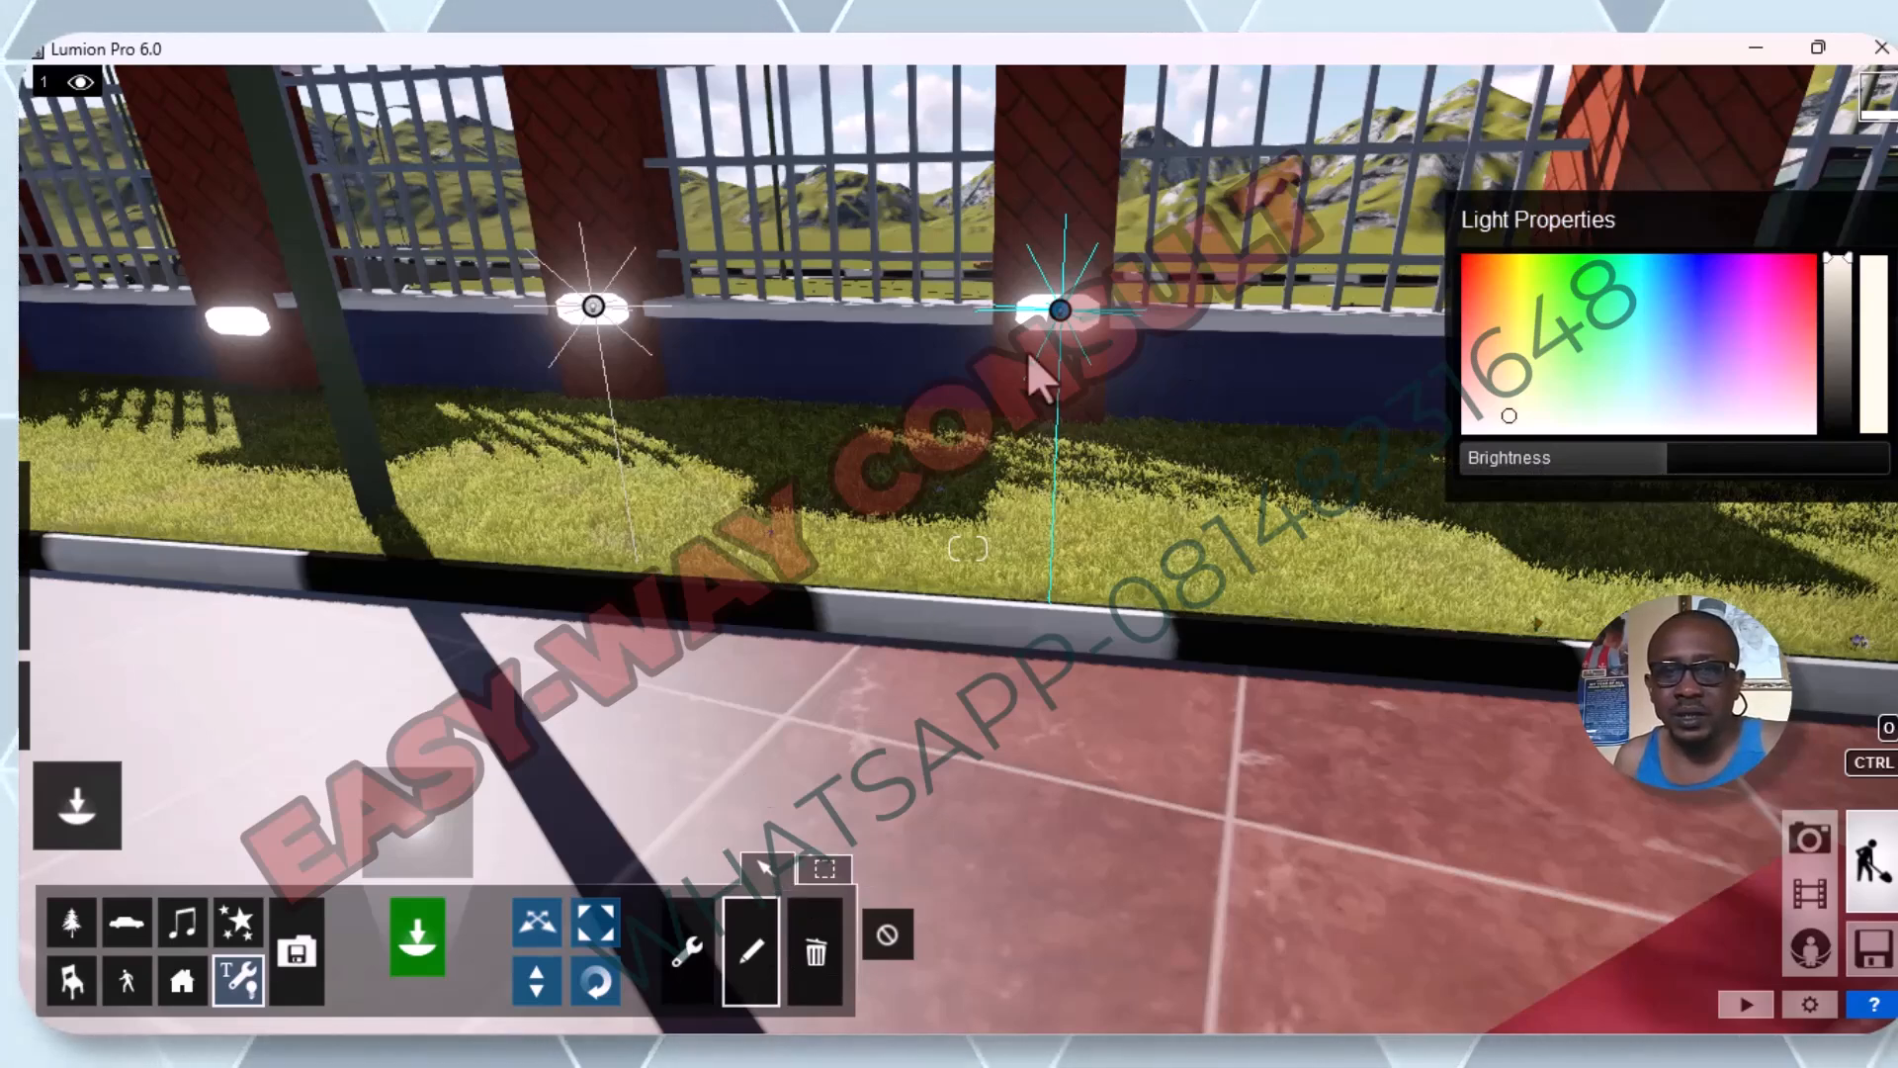
drag(1653, 469, 1834, 465)
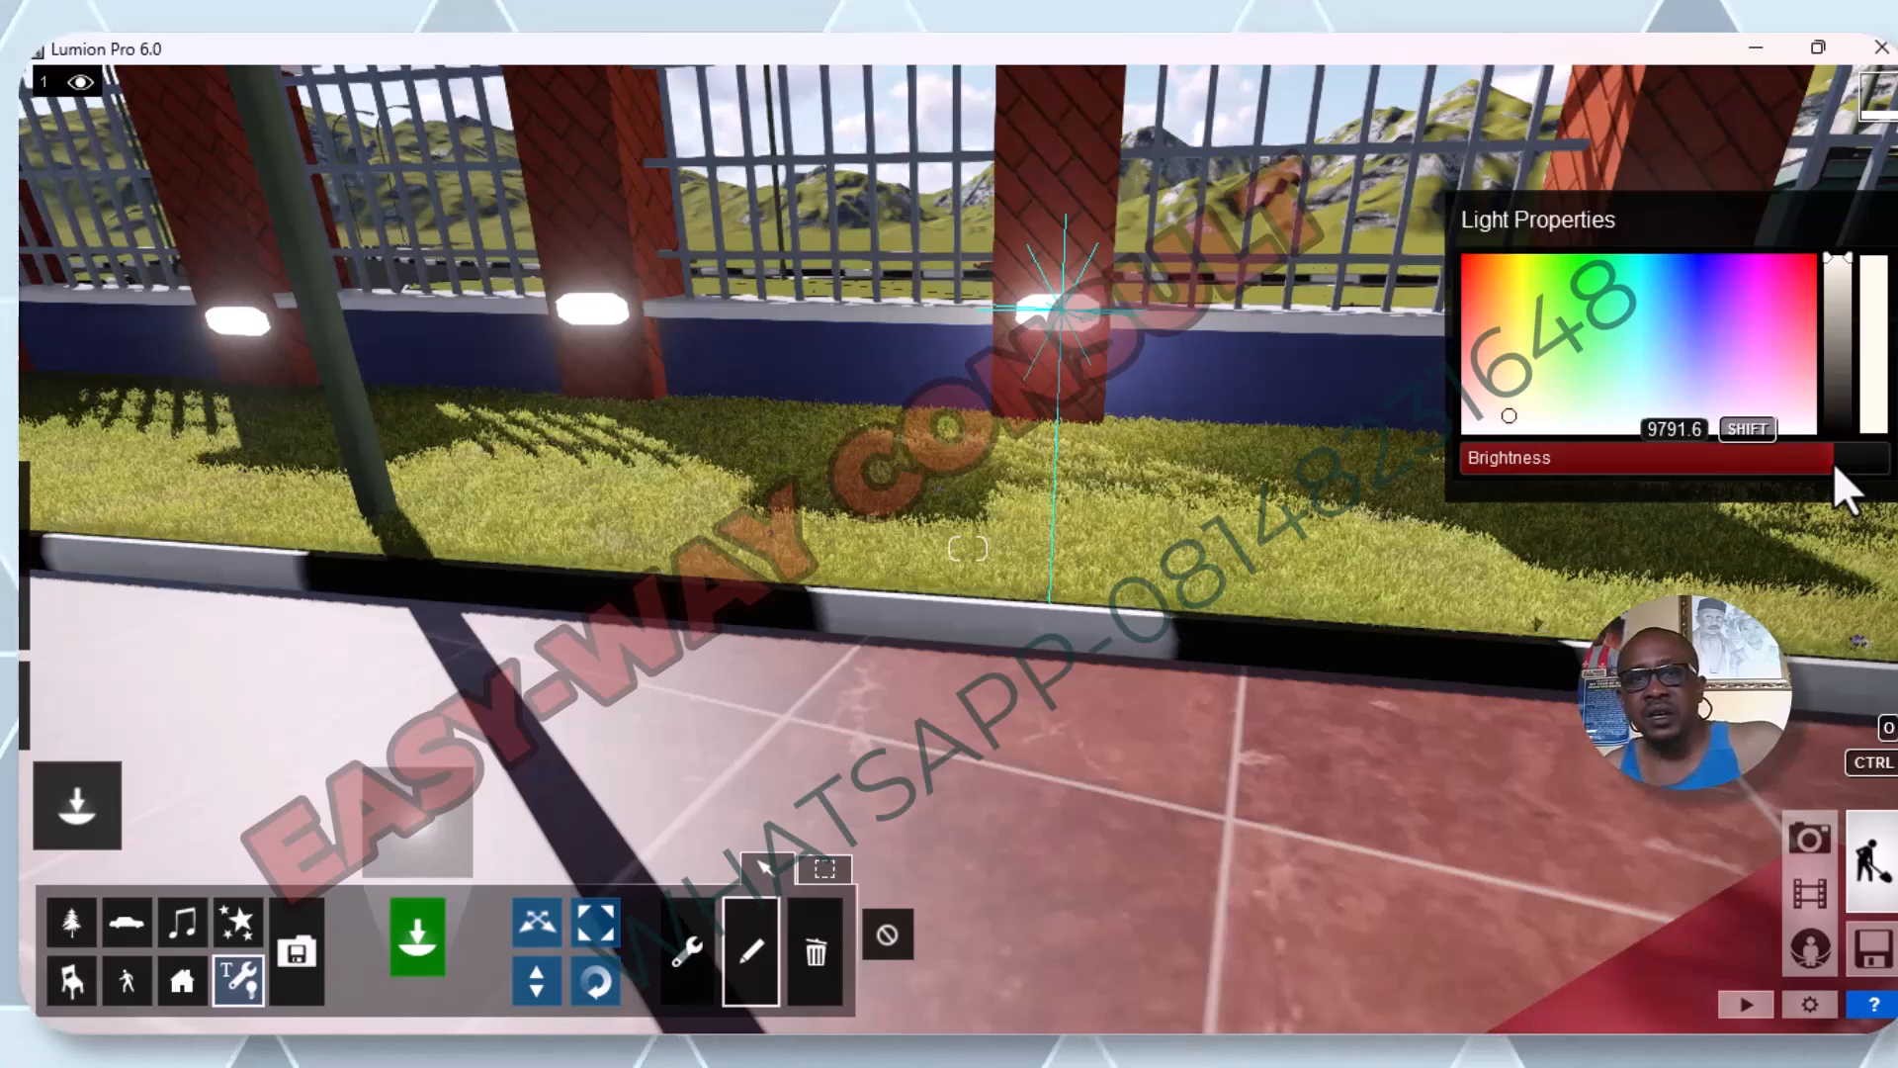
mouse_move(1833, 460)
mouse_down()
mouse_move(1847, 454)
mouse_move(1651, 460)
mouse_move(1776, 490)
mouse_move(1861, 477)
mouse_up()
Try a green colour on the selected omni light and darken it to R 42 G 126 B 25.
mouse_move(1505, 412)
mouse_down()
mouse_move(1535, 298)
mouse_move(1569, 290)
mouse_up()
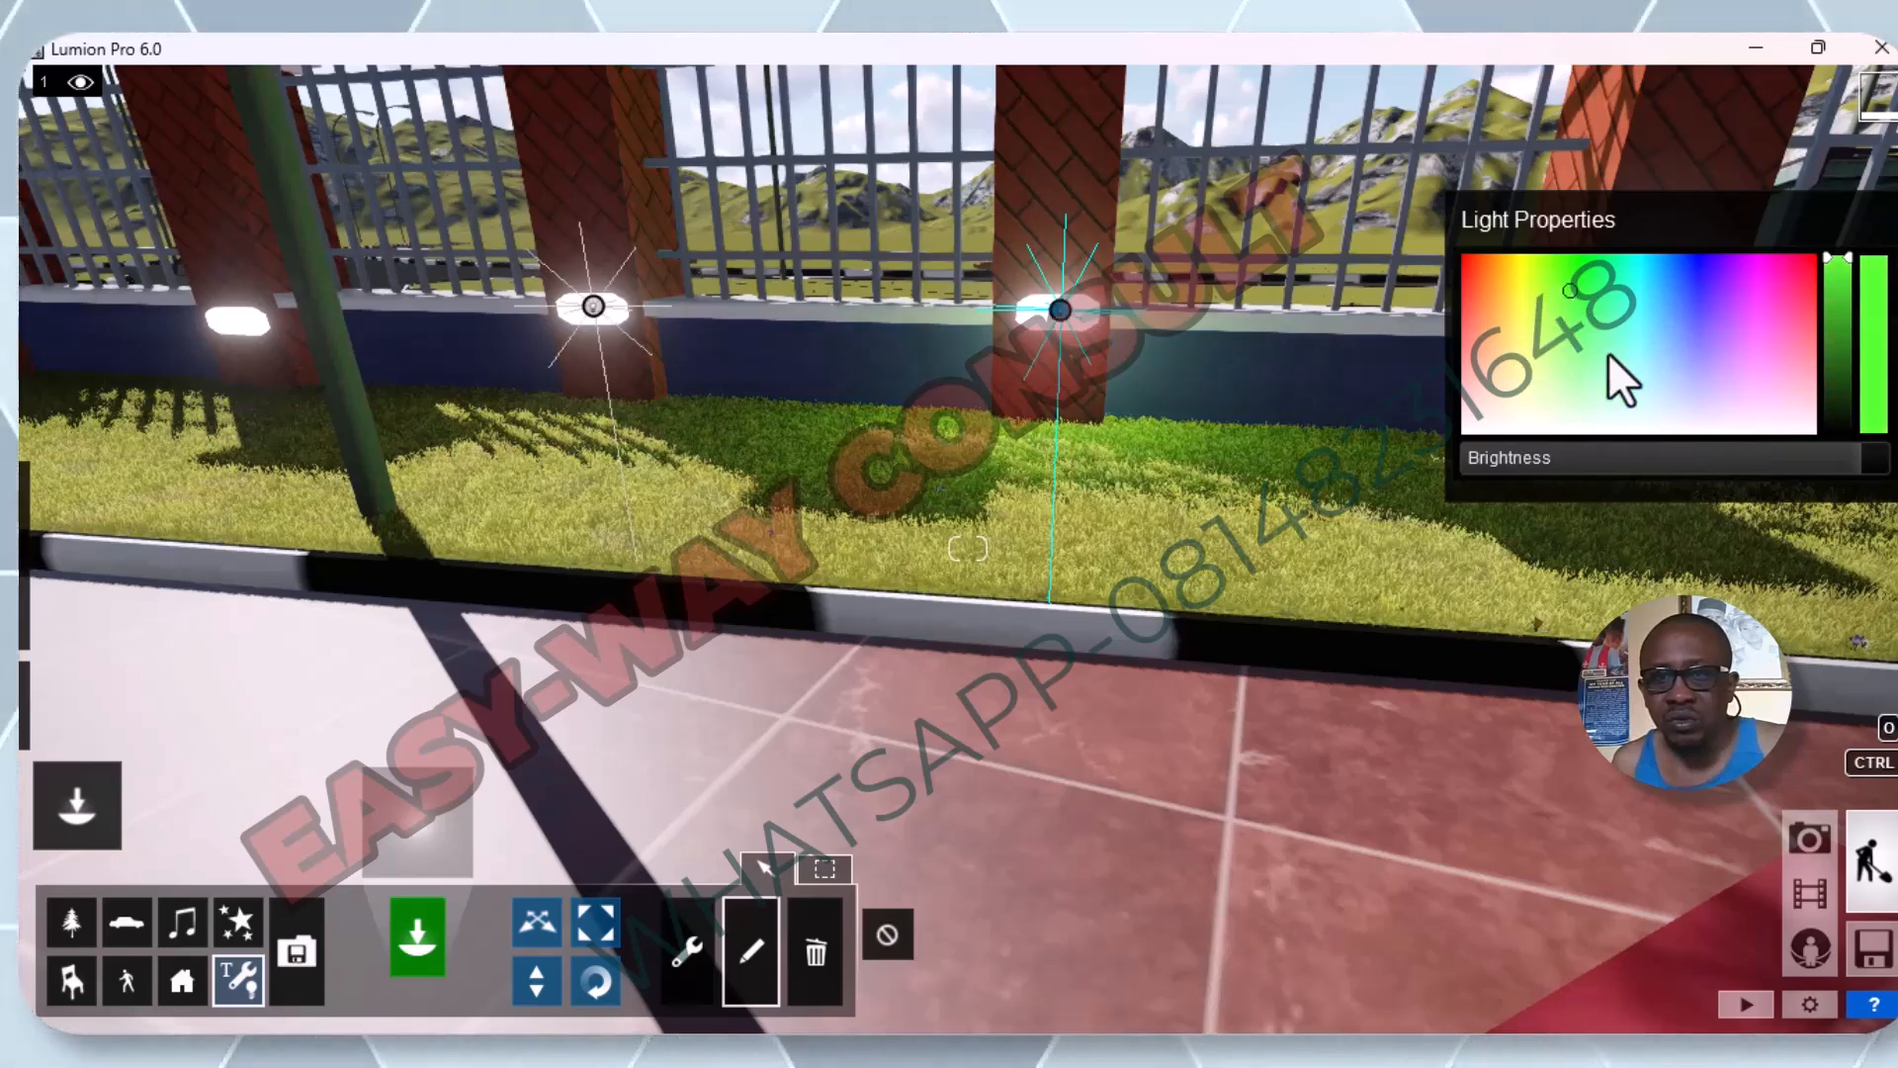
click(1844, 316)
mouse_move(1843, 314)
mouse_down()
mouse_move(1842, 375)
mouse_move(1831, 324)
mouse_move(1837, 346)
mouse_up()
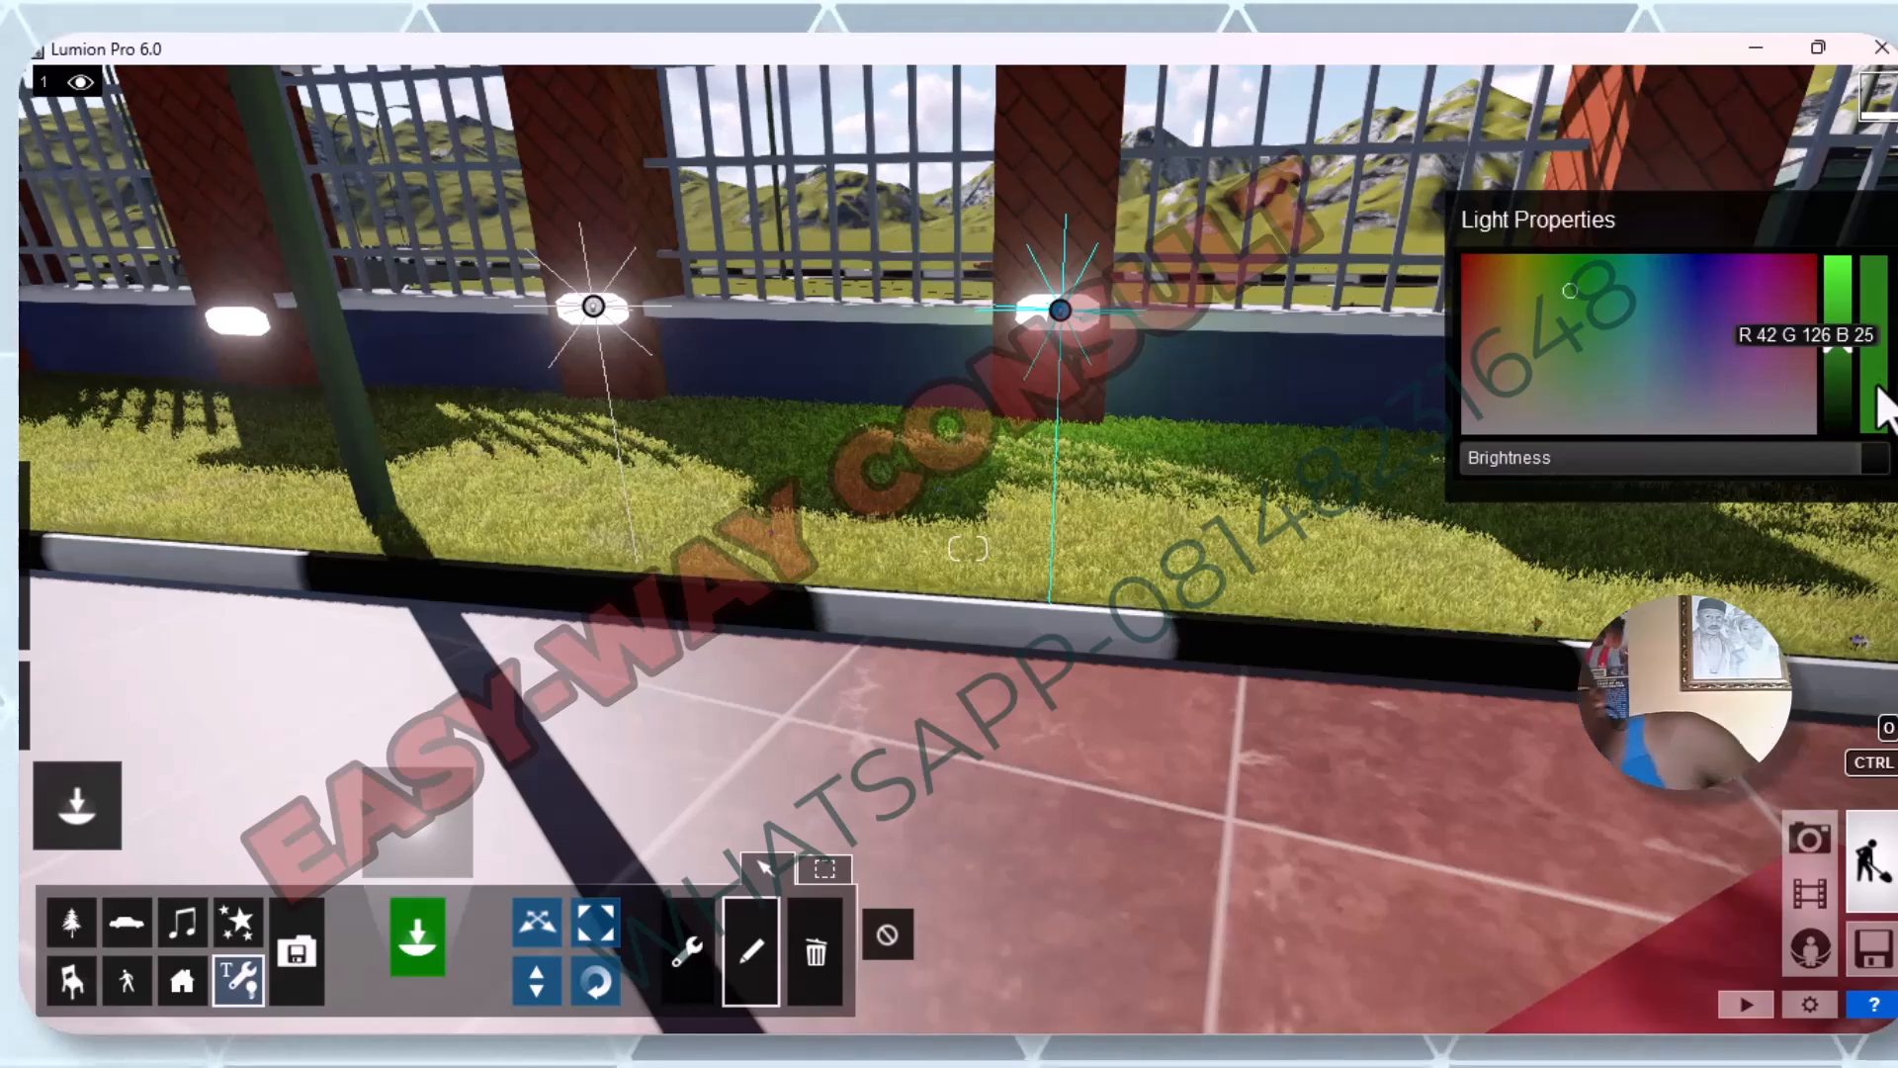
Set the omni light's brightness to 20000 and try a magenta colour, checking the glow on the fence and grass.
drag(1847, 463, 1895, 464)
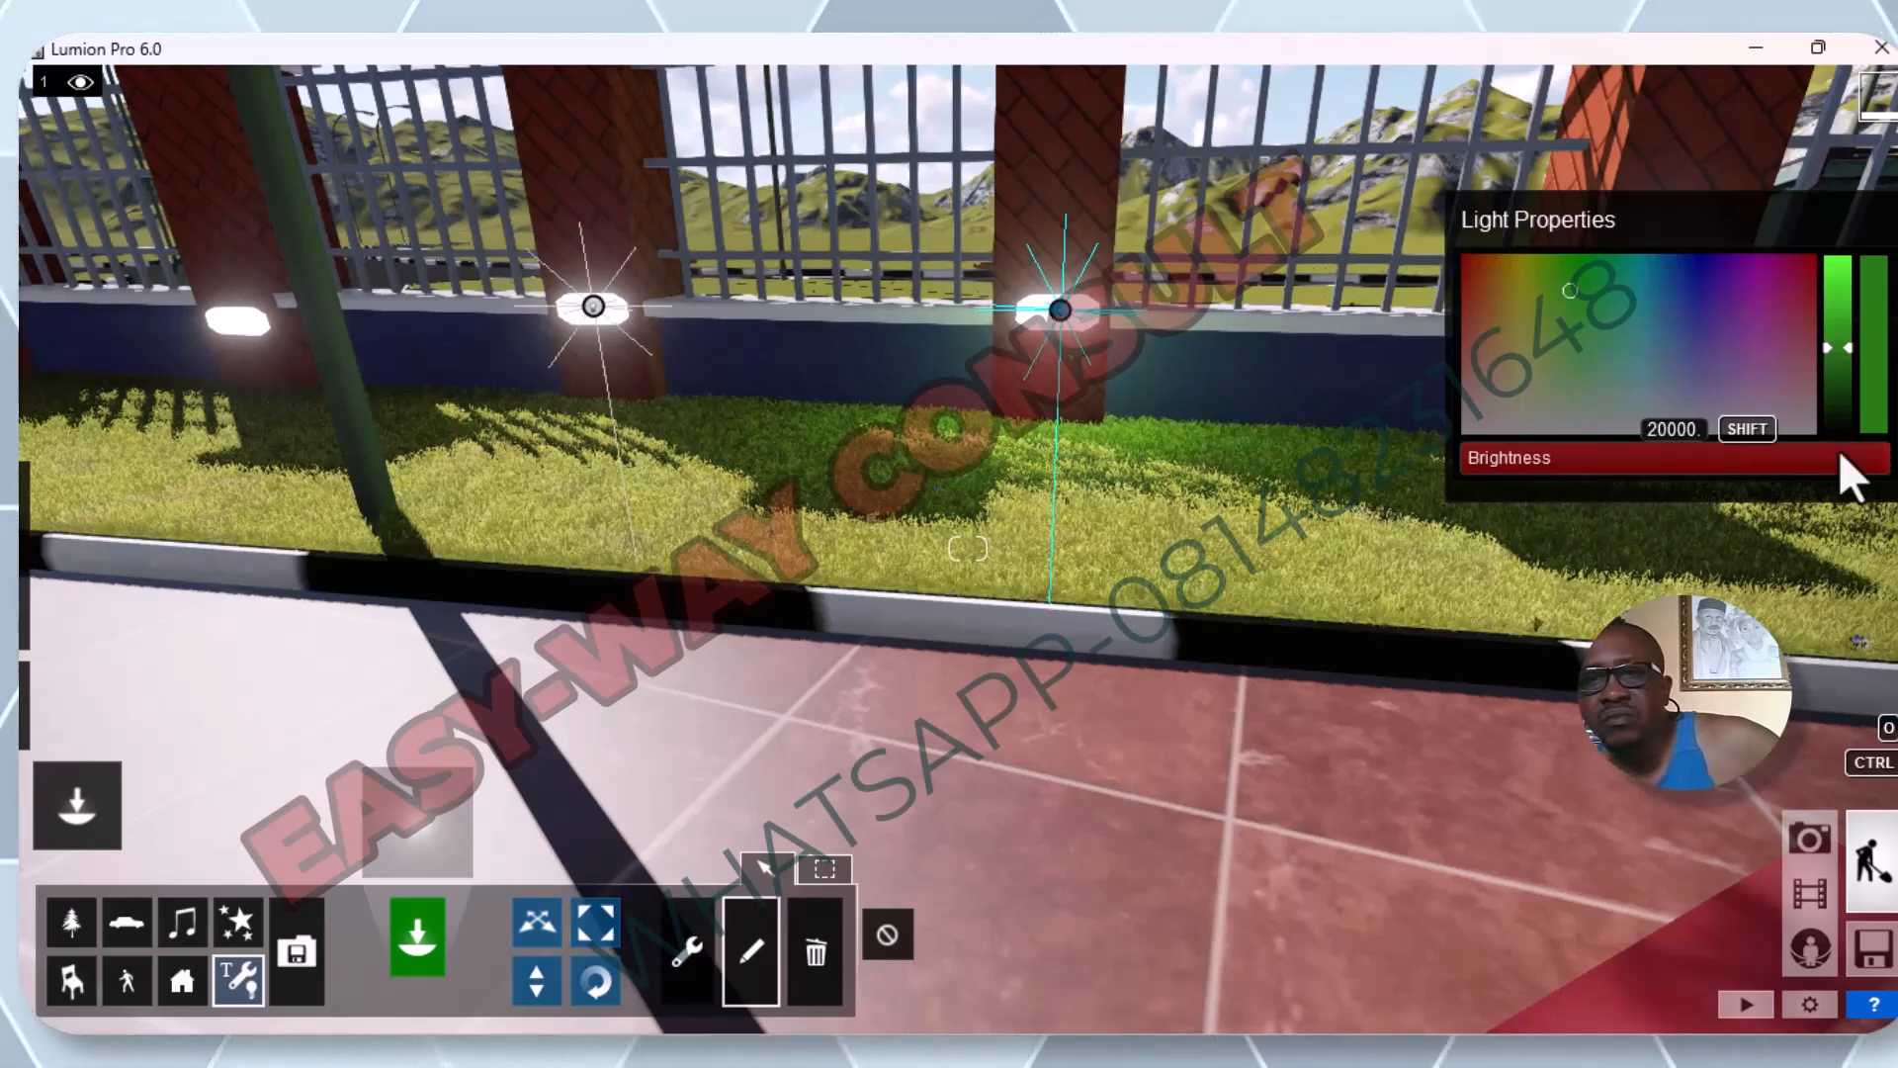
click(1790, 271)
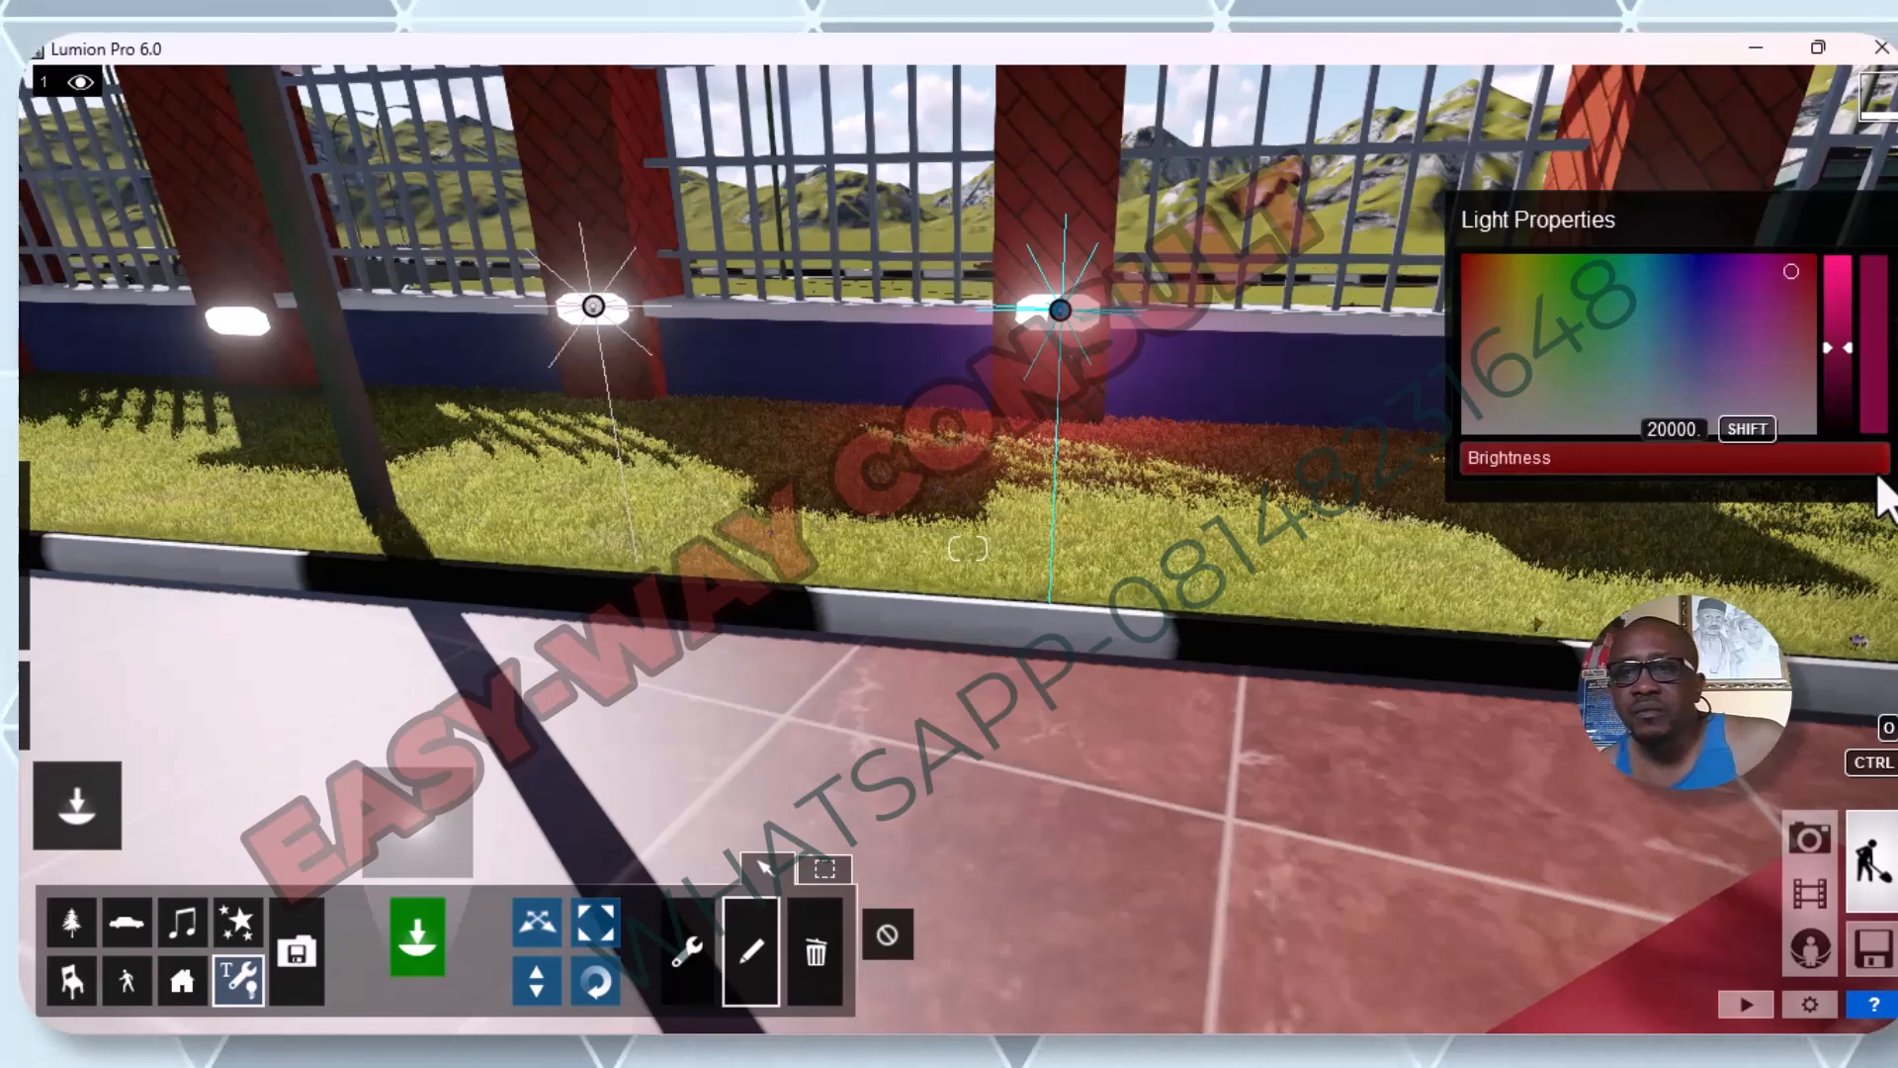
drag(1868, 463, 1895, 497)
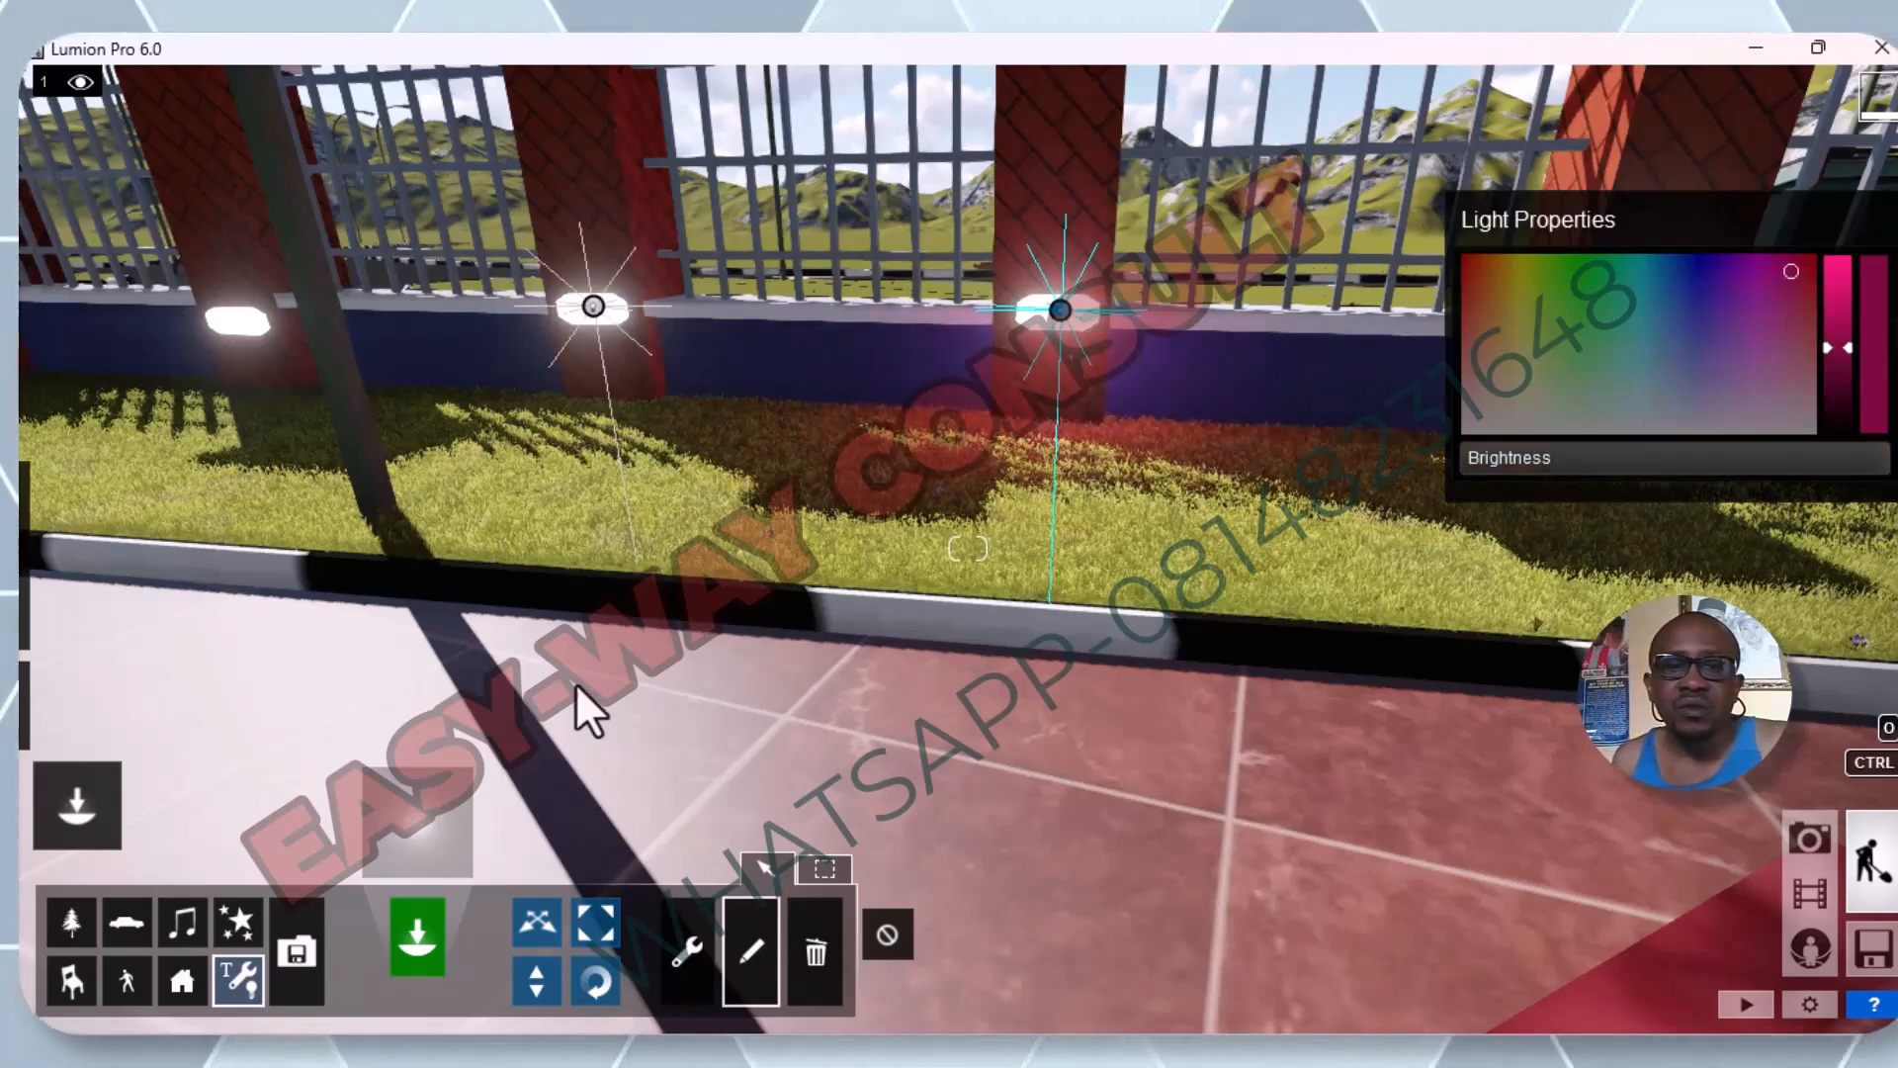
scroll(762, 587, down, 5)
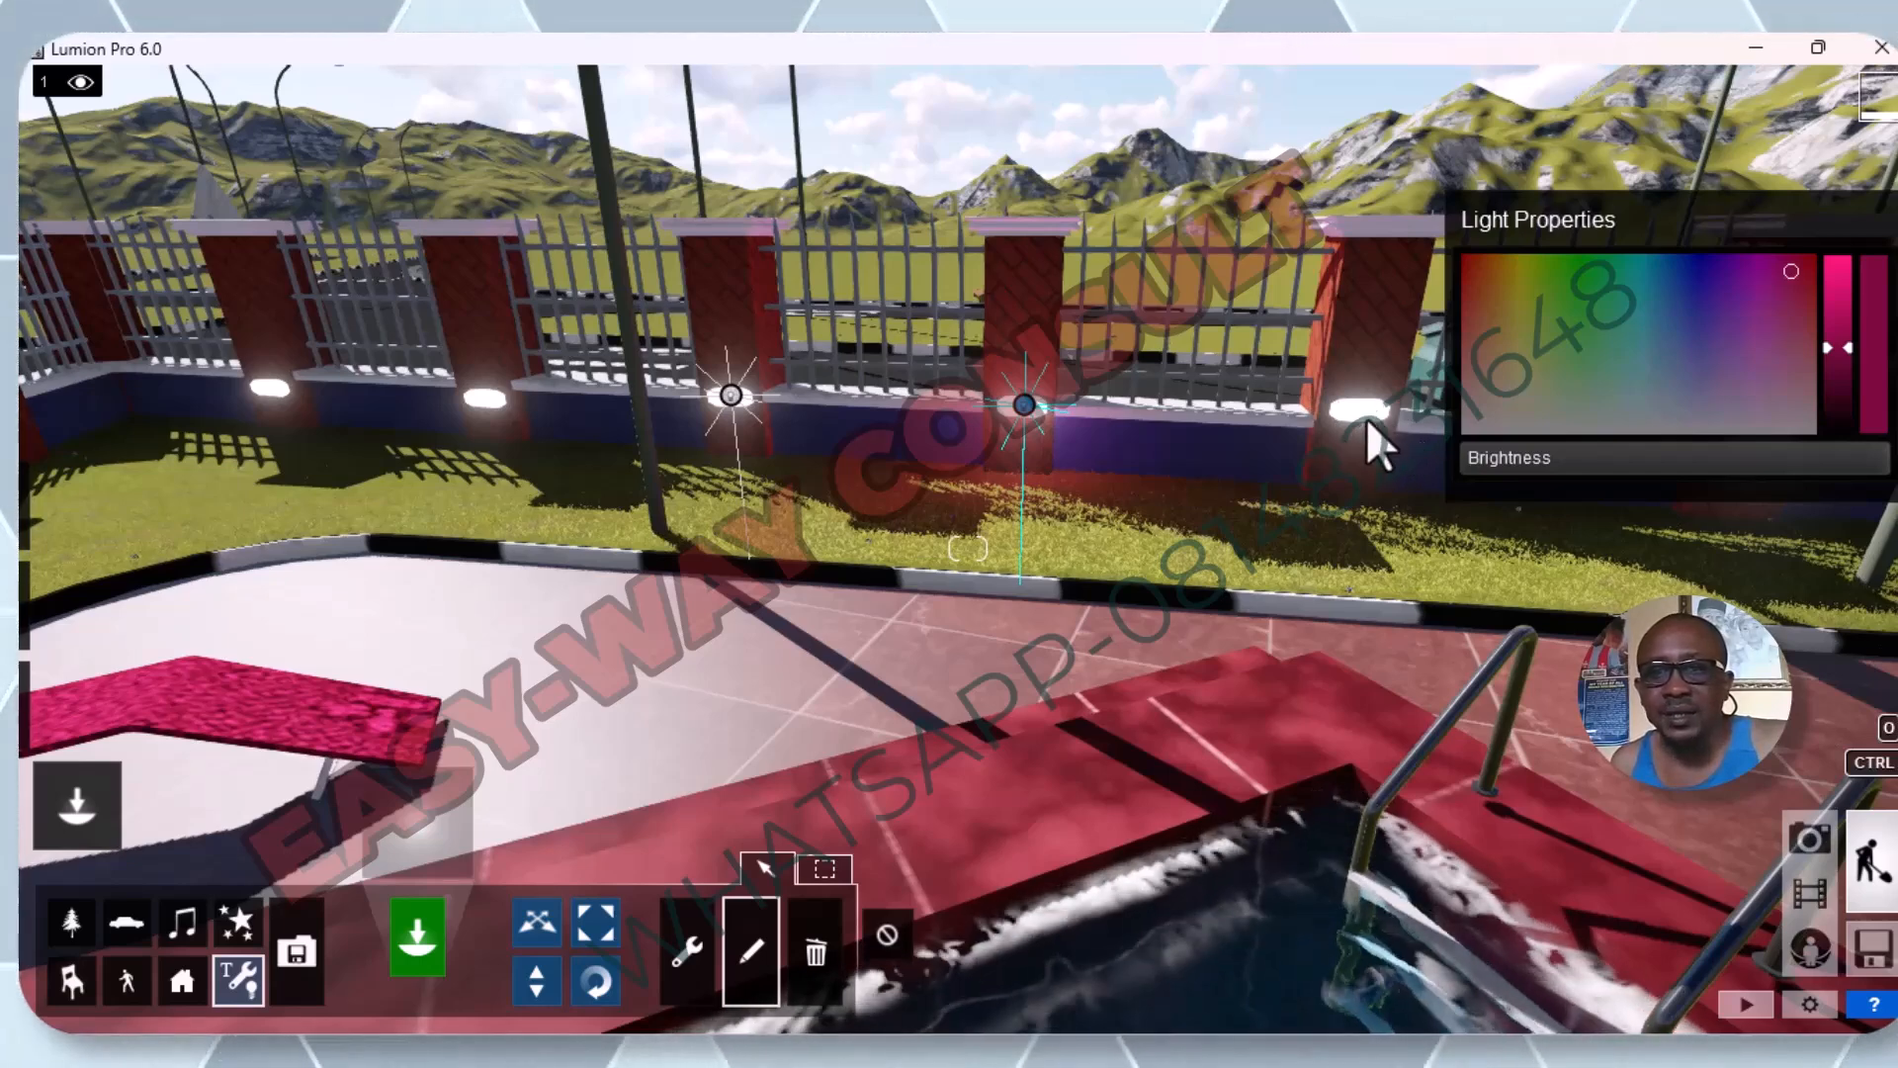
scroll(1369, 417, up, 5)
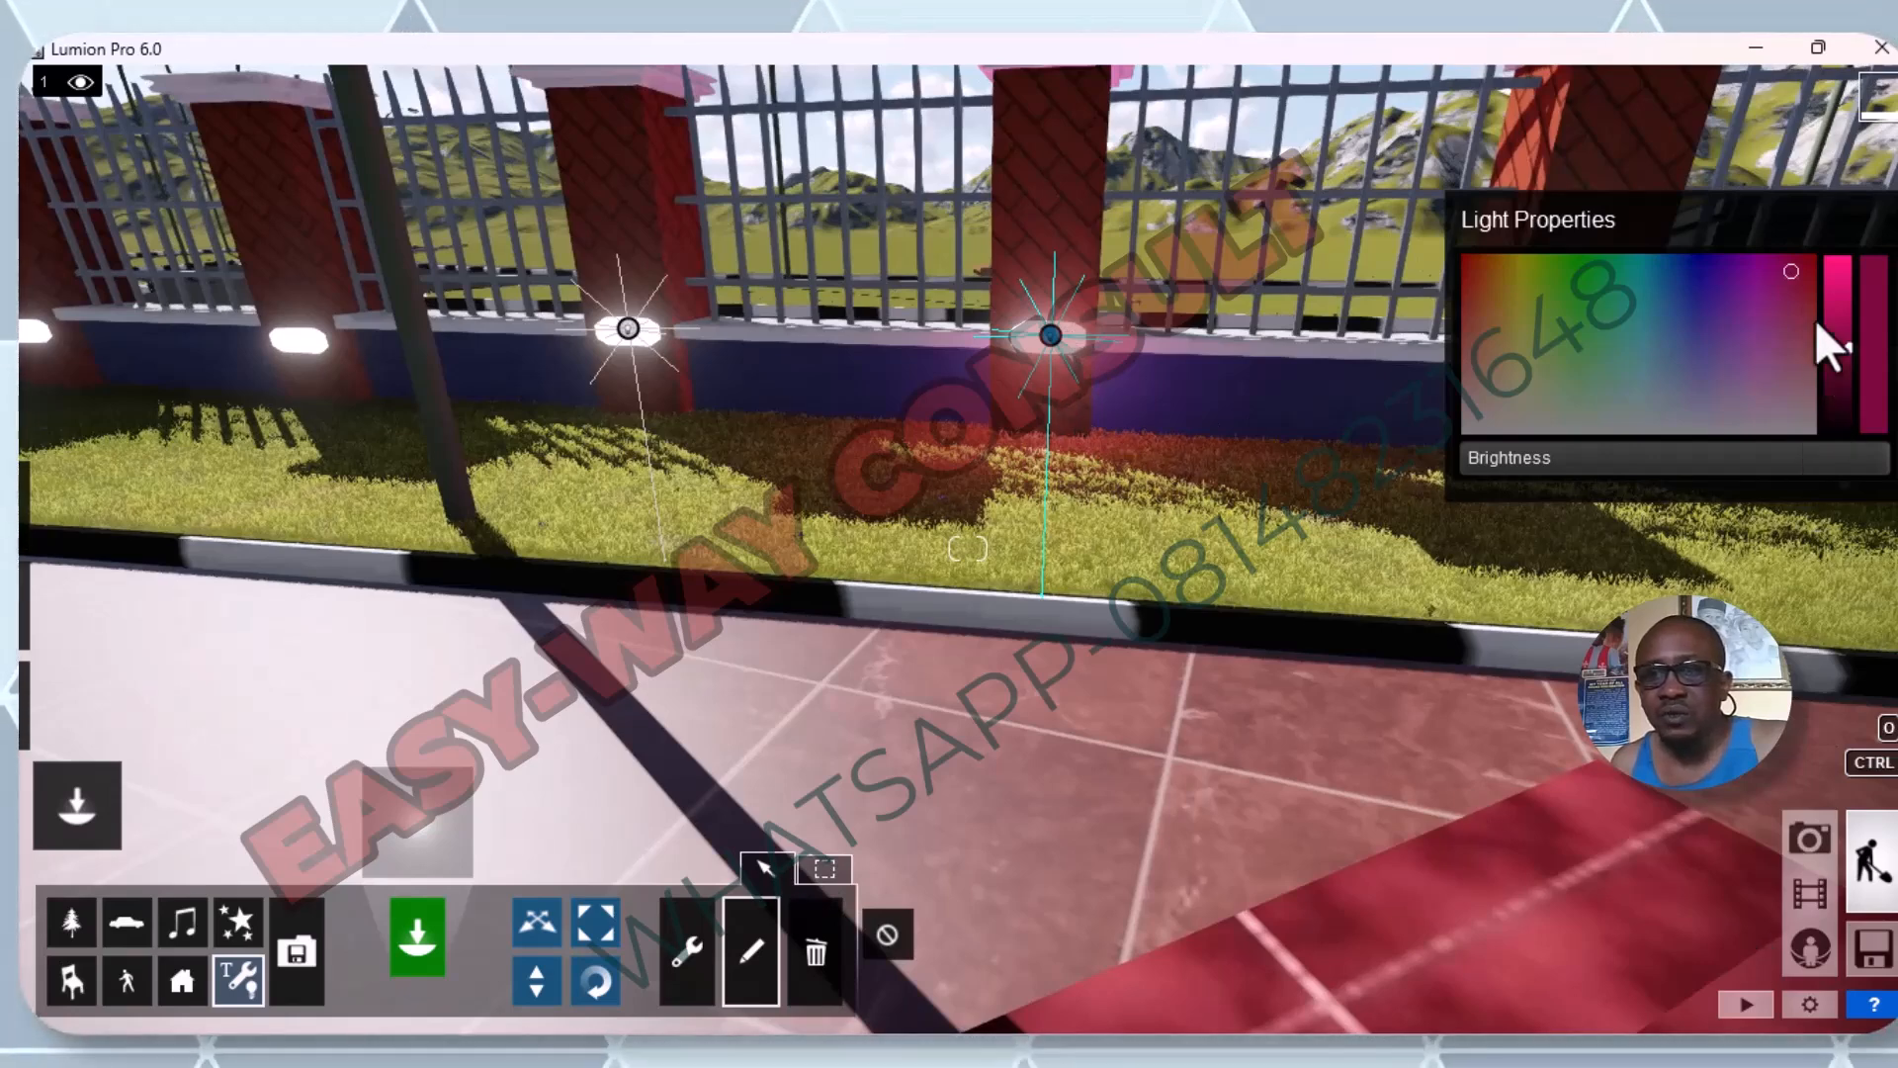
Try a blue colour on the omni light, first at reduced brightness and again near the maximum.
drag(1776, 450, 1740, 468)
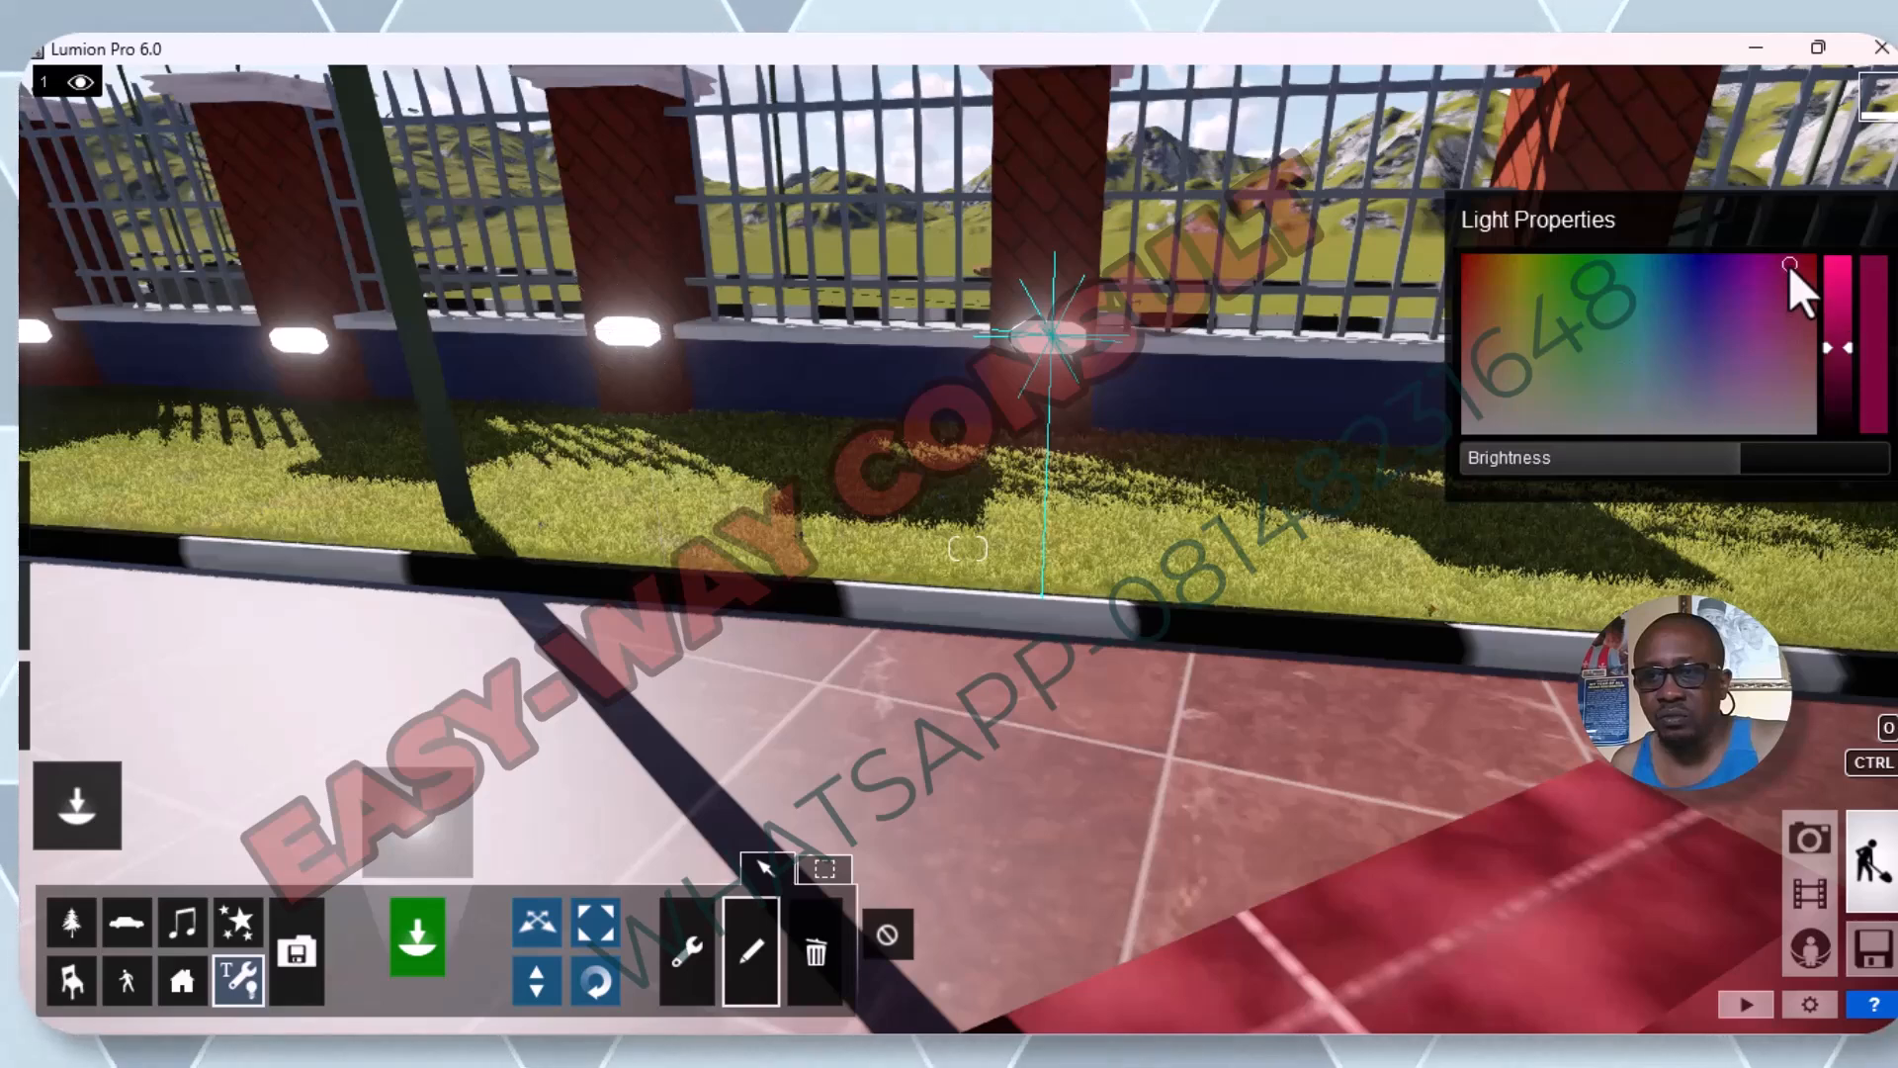
click(1705, 290)
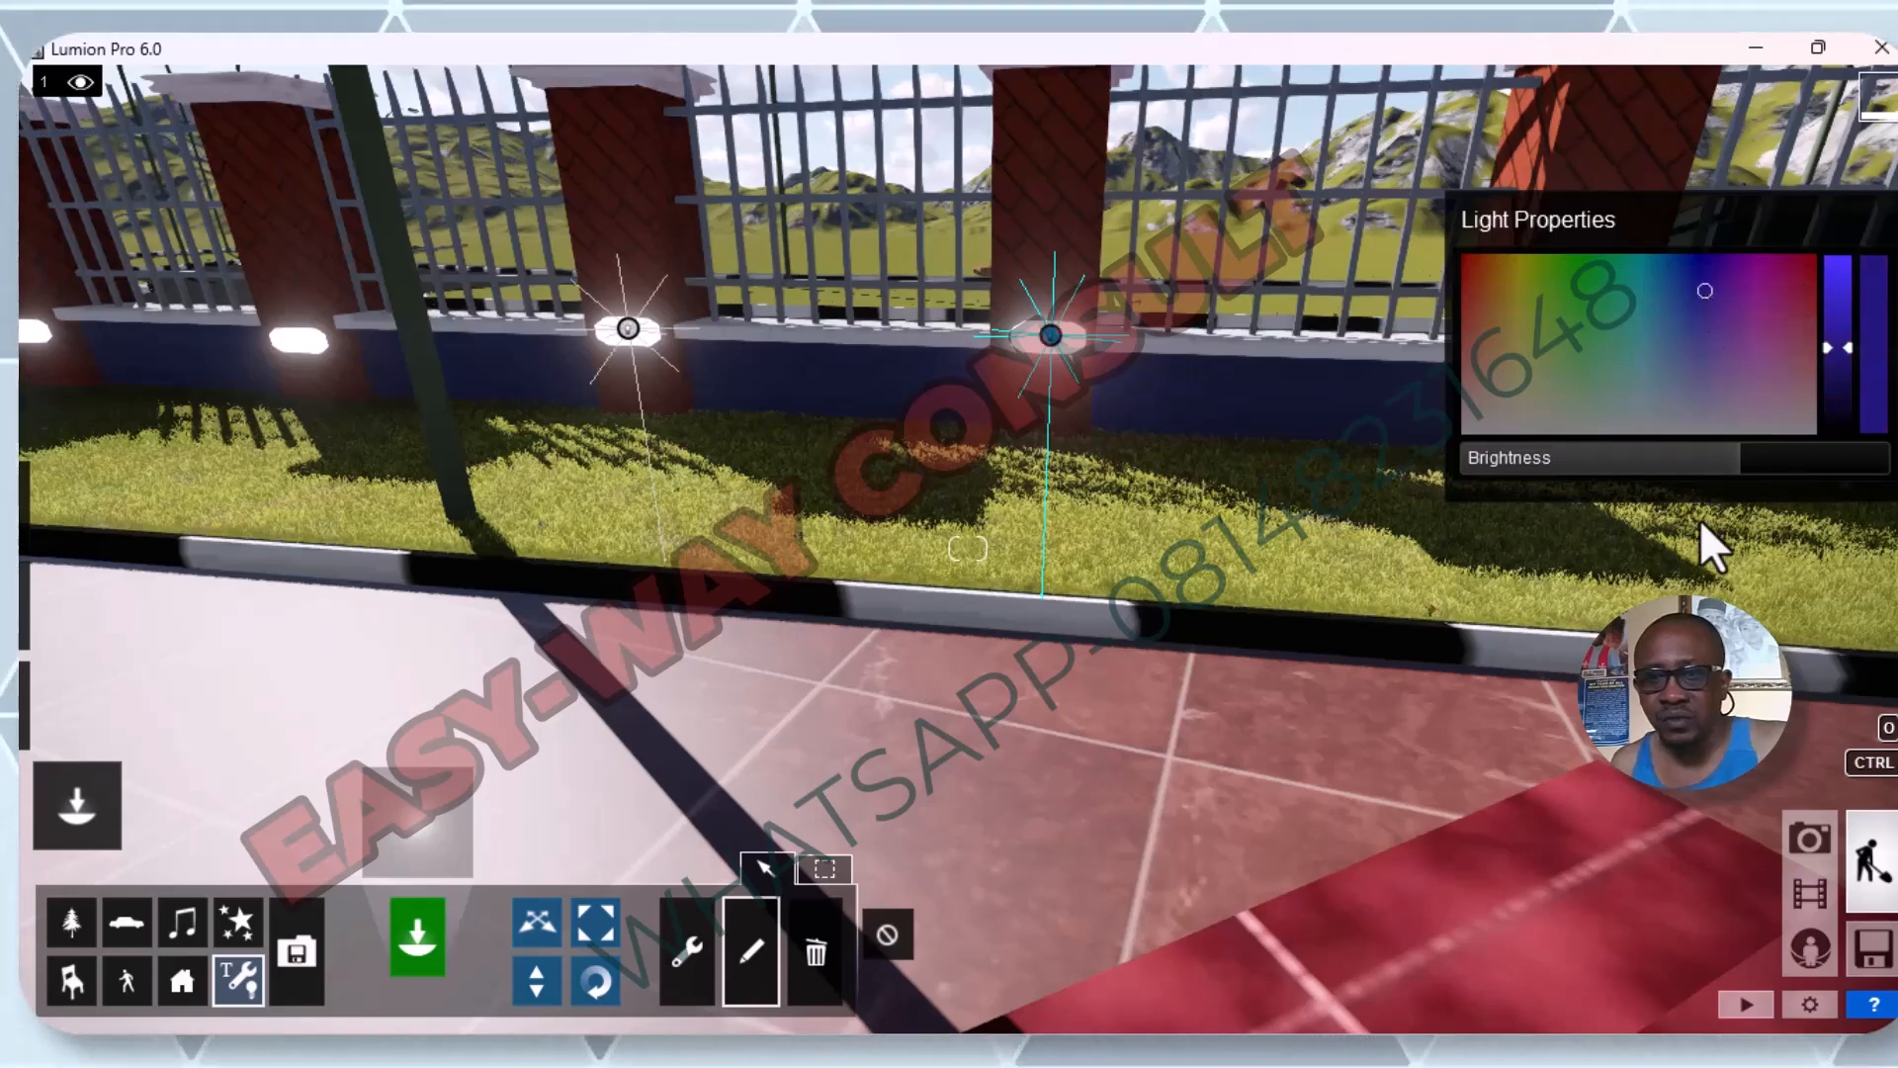
drag(1699, 530, 1876, 460)
Change the omni light's colour to a lighter orange-red and lower its brightness slightly.
mouse_move(1693, 296)
mouse_down()
mouse_move(1504, 314)
mouse_move(1445, 263)
mouse_move(1500, 306)
mouse_move(1477, 268)
mouse_up()
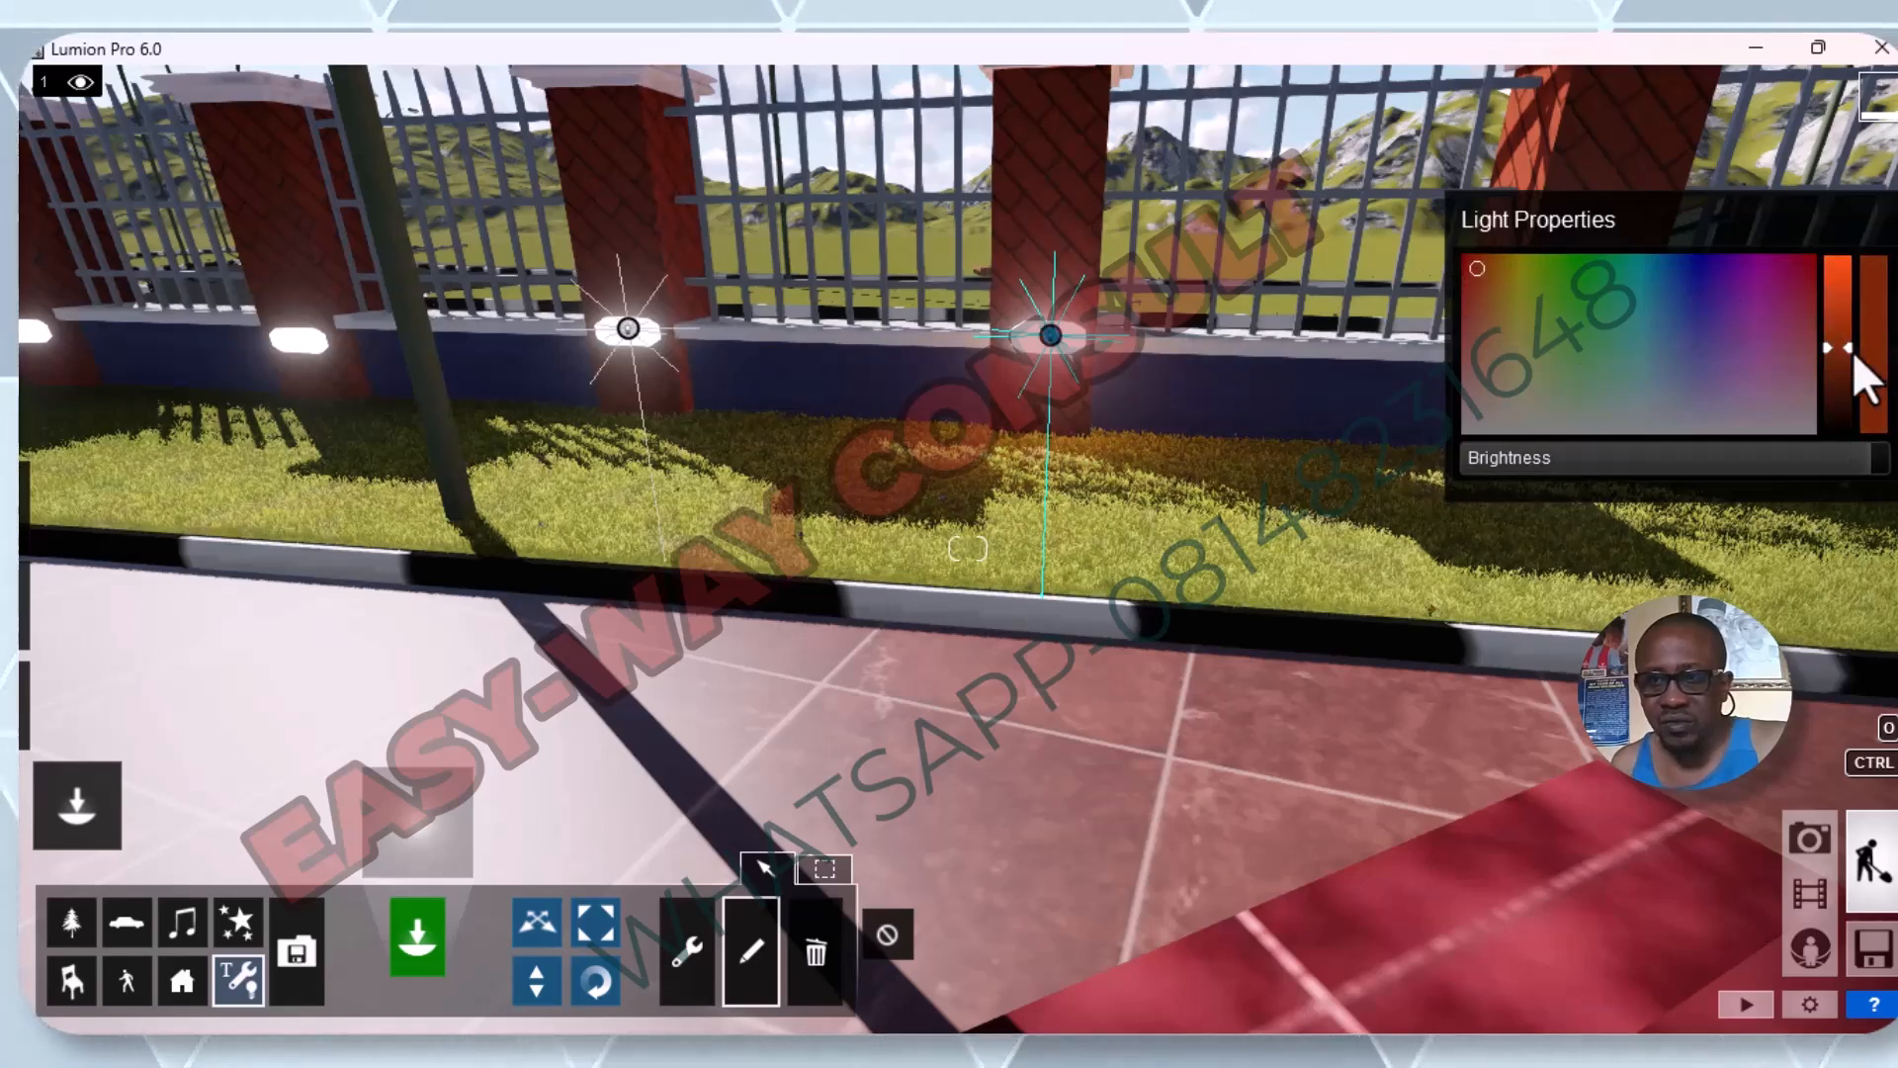
drag(1841, 346, 1843, 287)
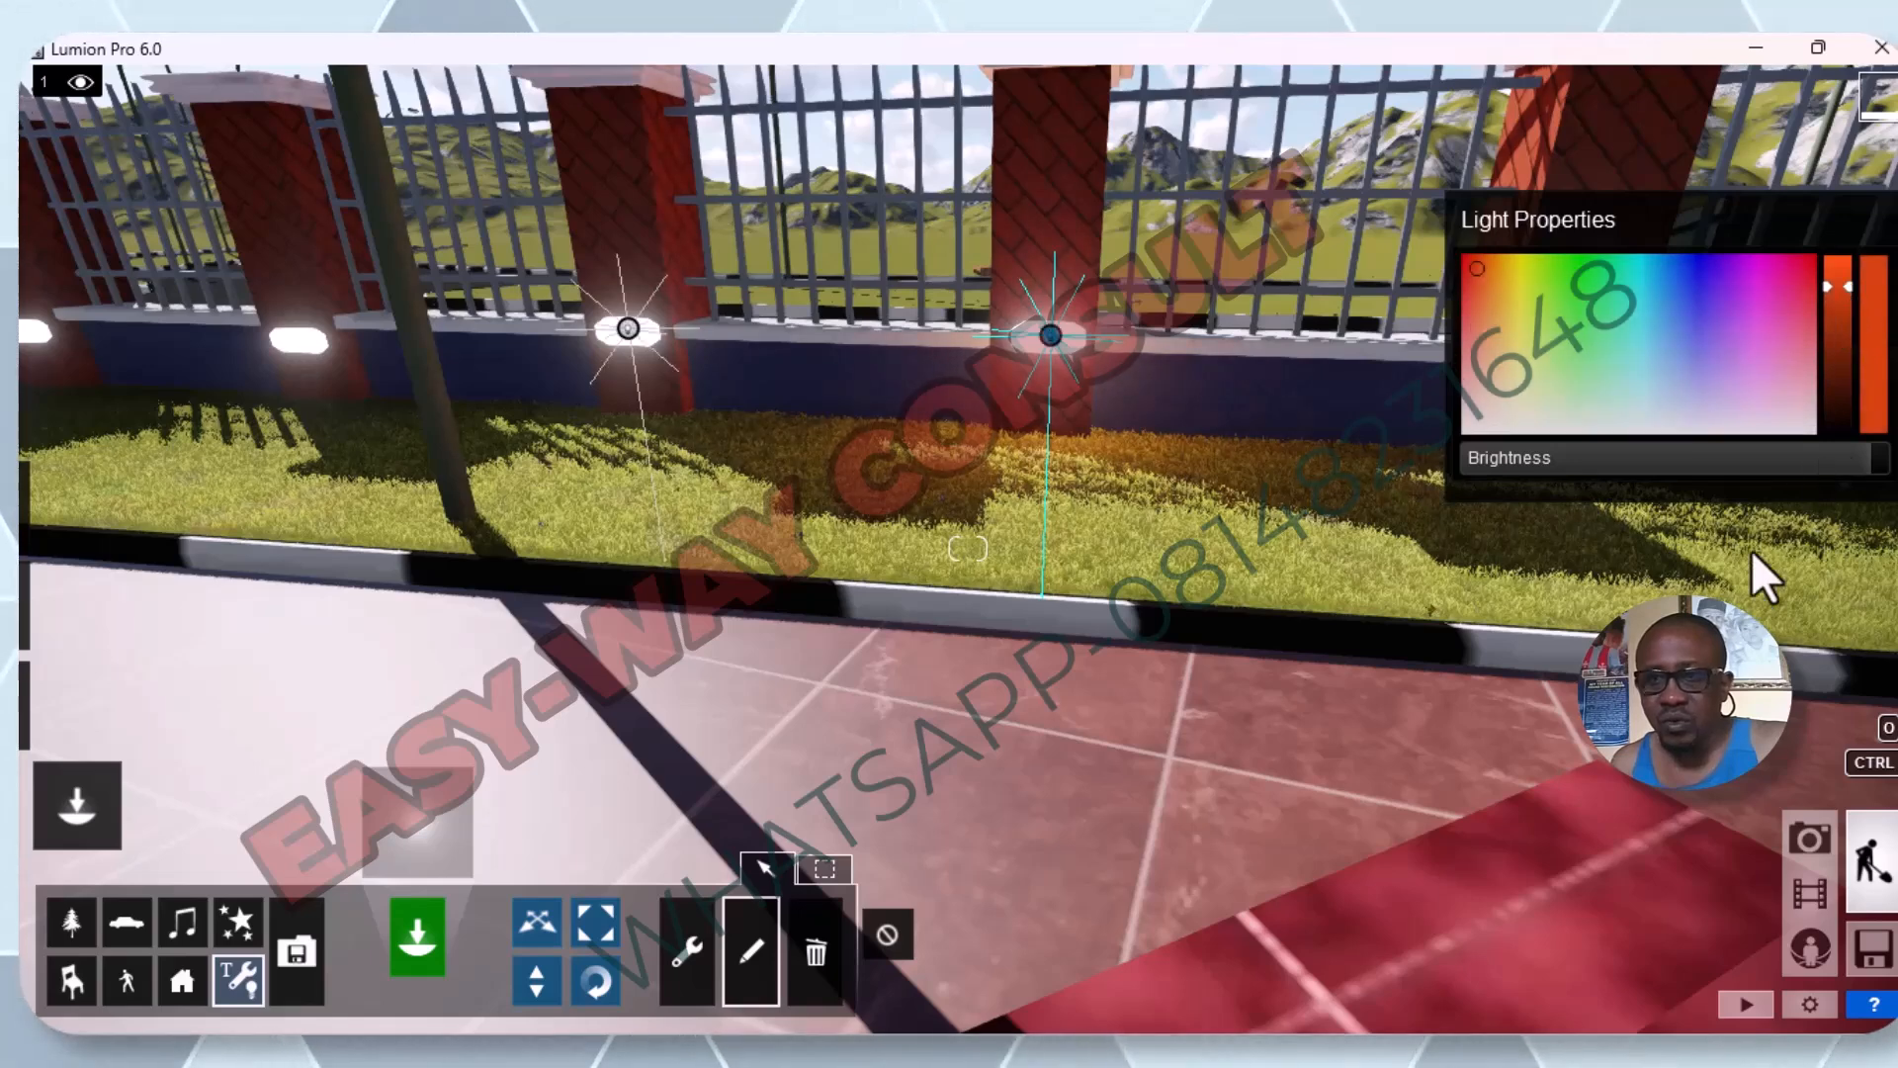
drag(1841, 455, 1799, 498)
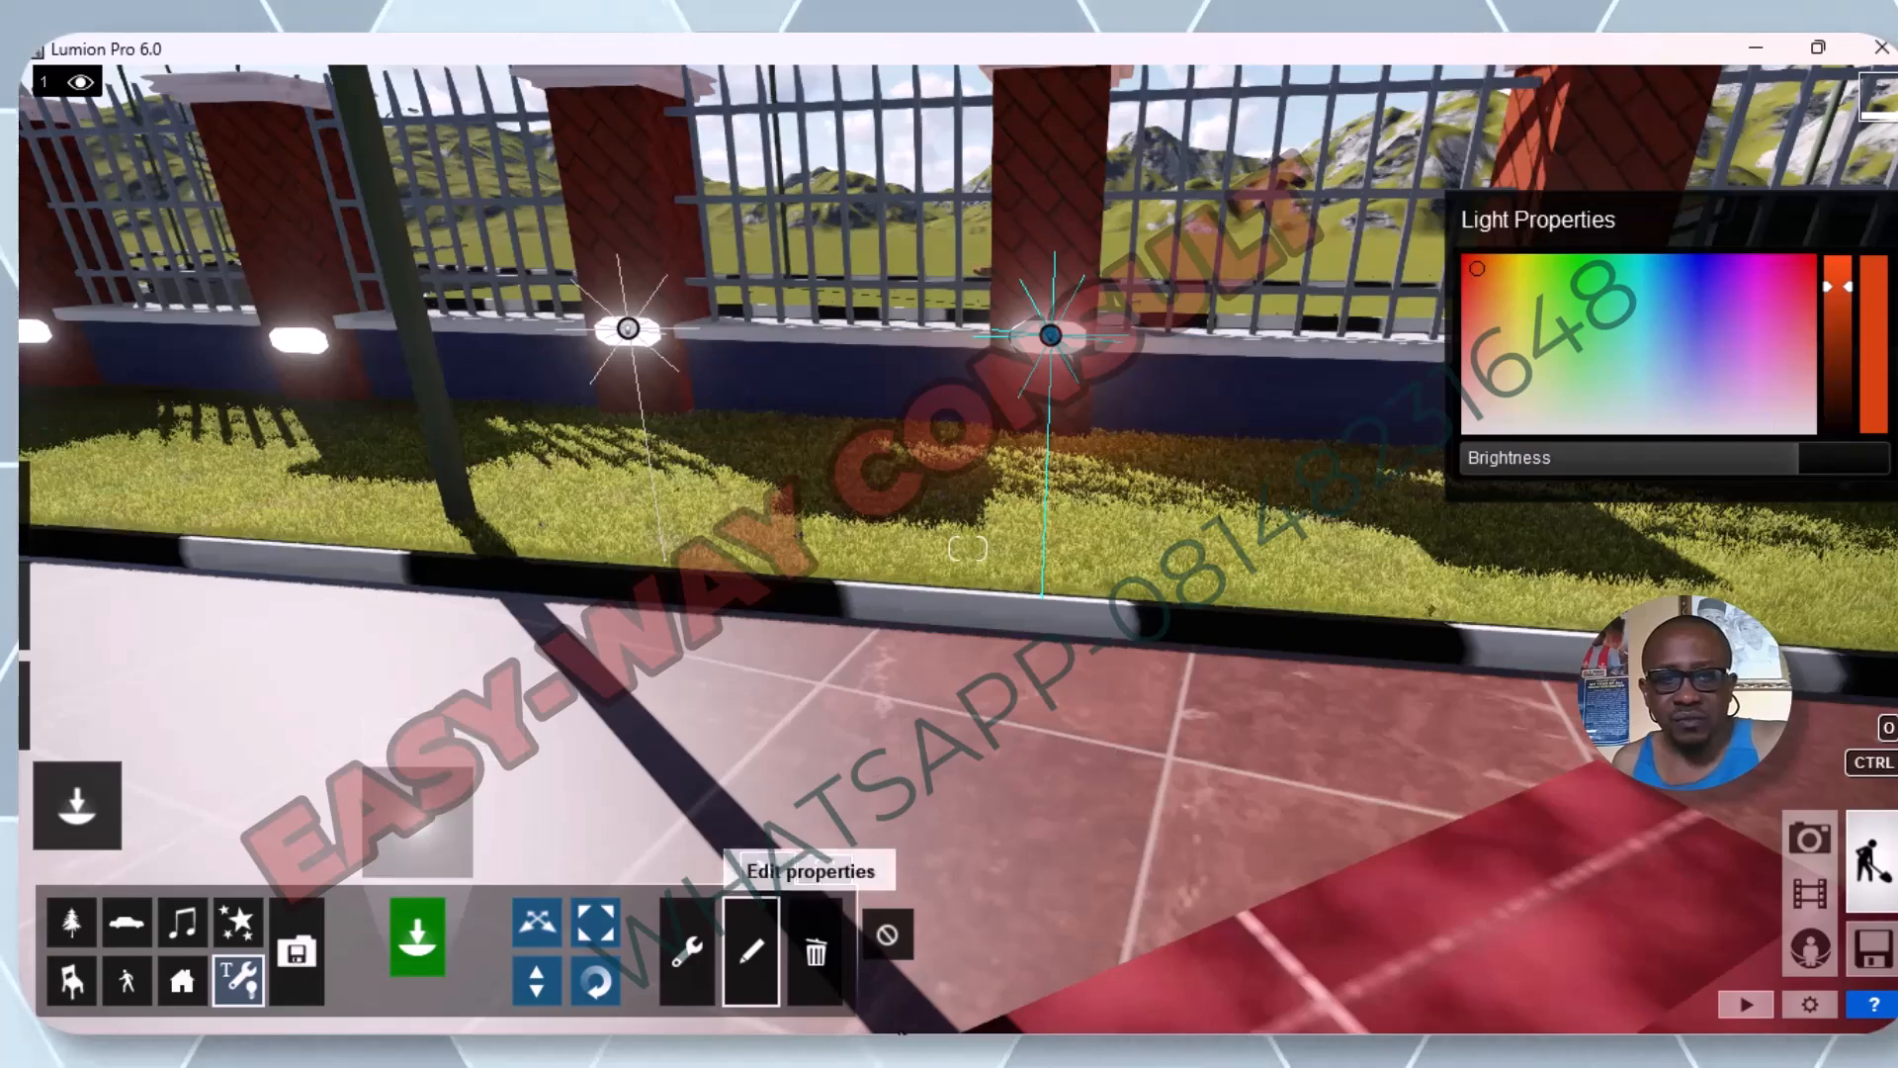
Check the orange glow from the pool area and close to the fence, and raise the omni light's brightness slightly.
key(s)
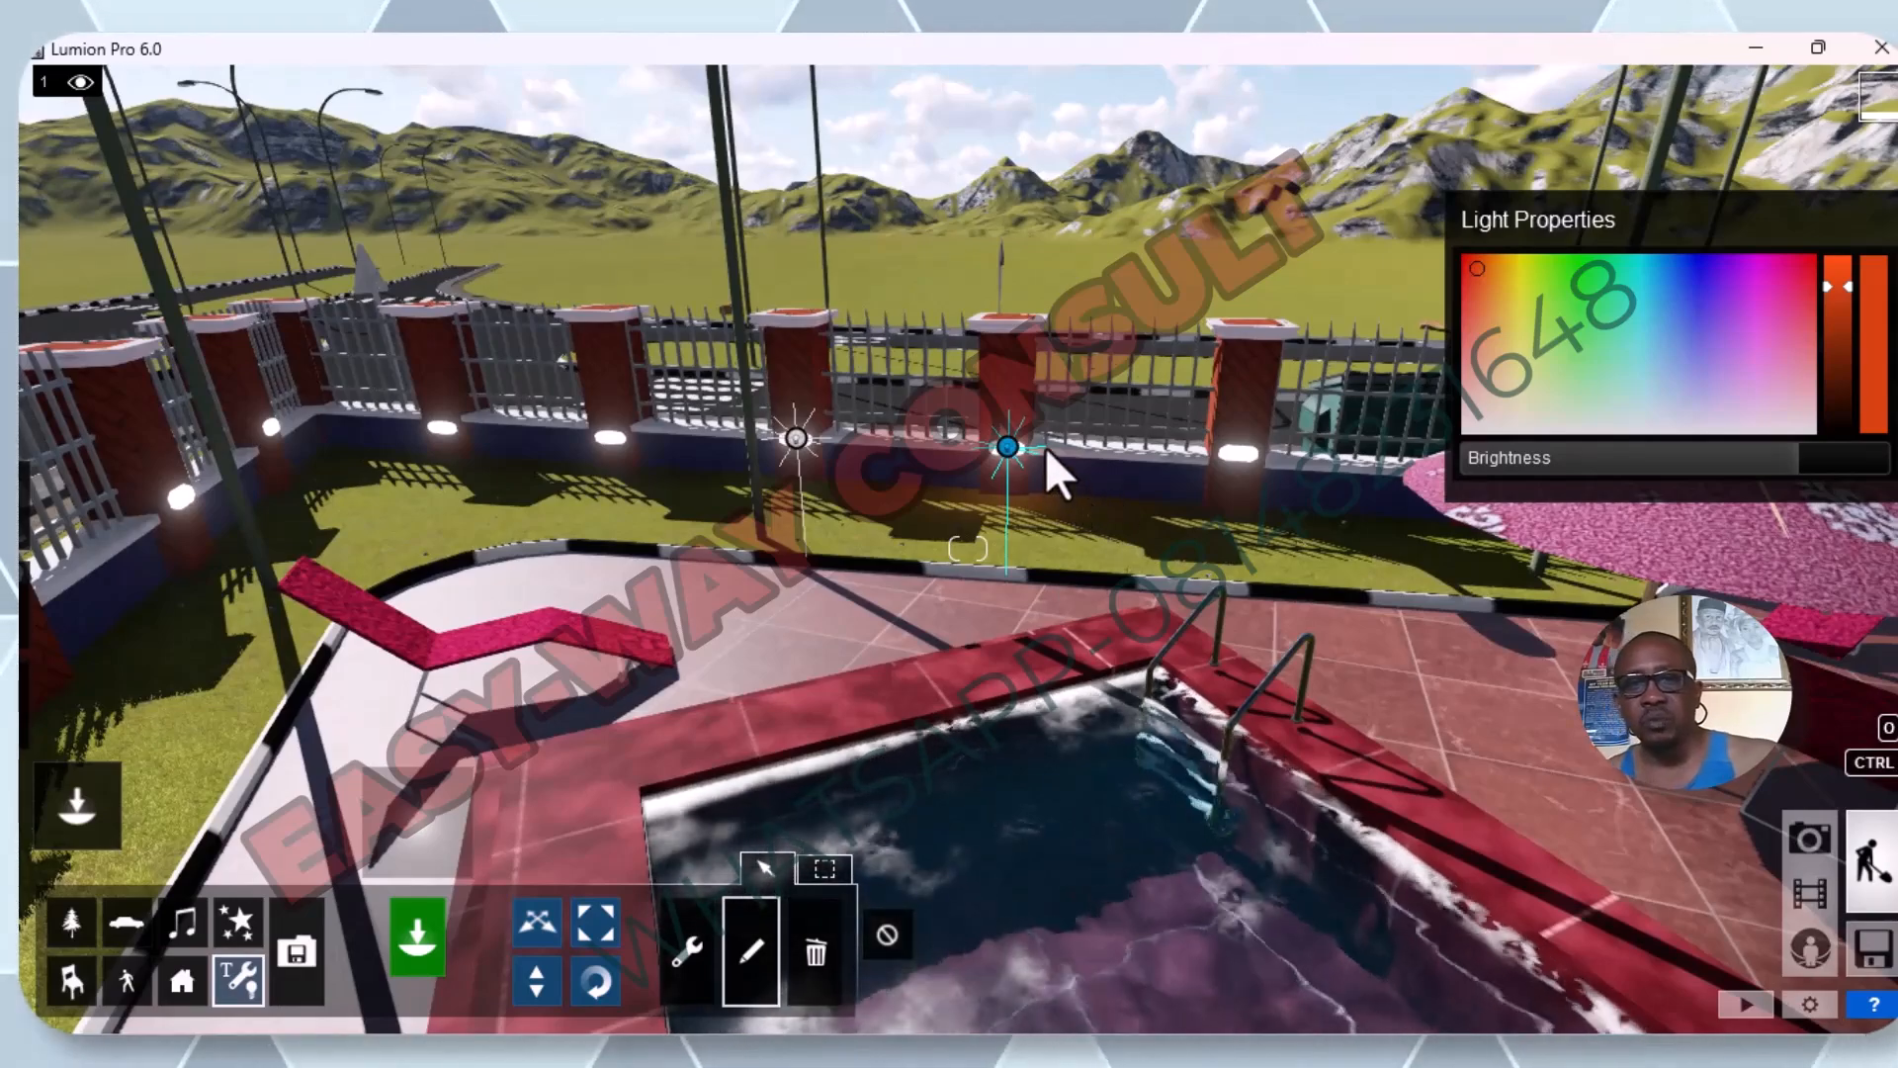
key(s)
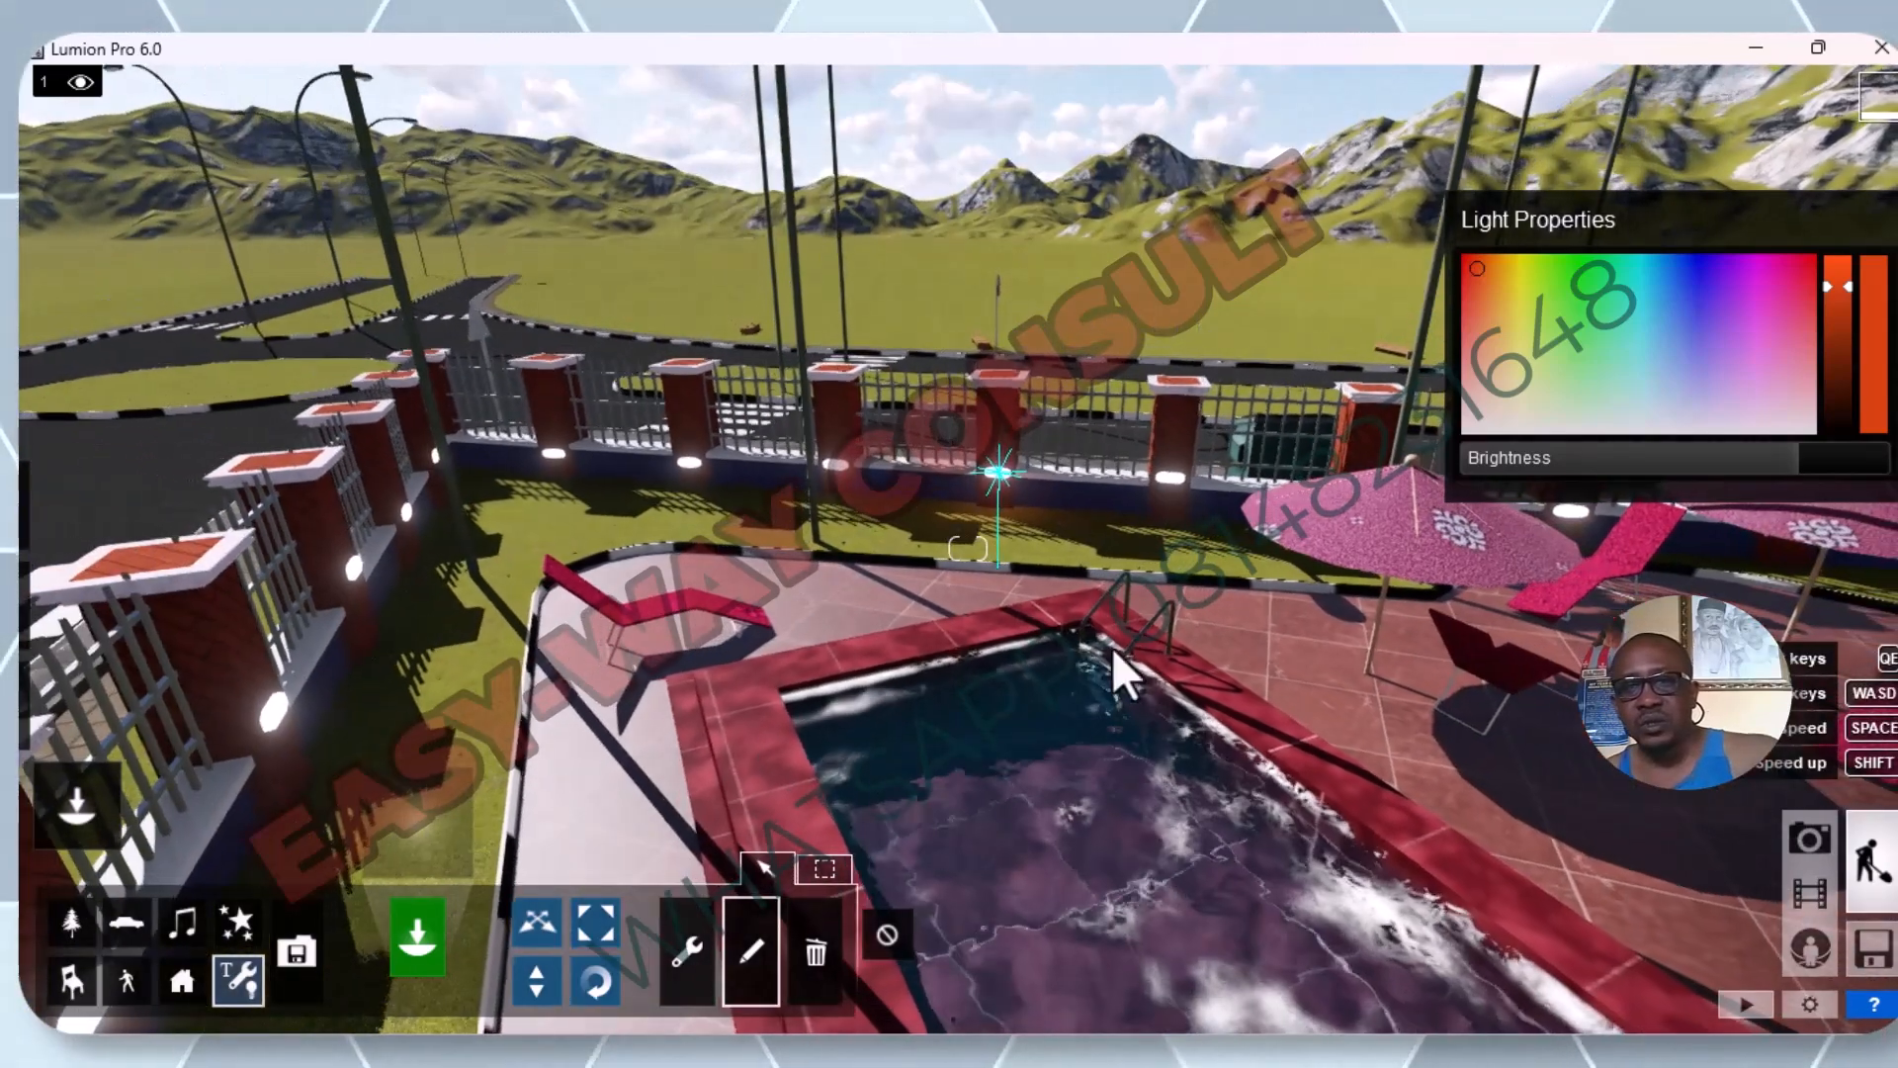
key(w)
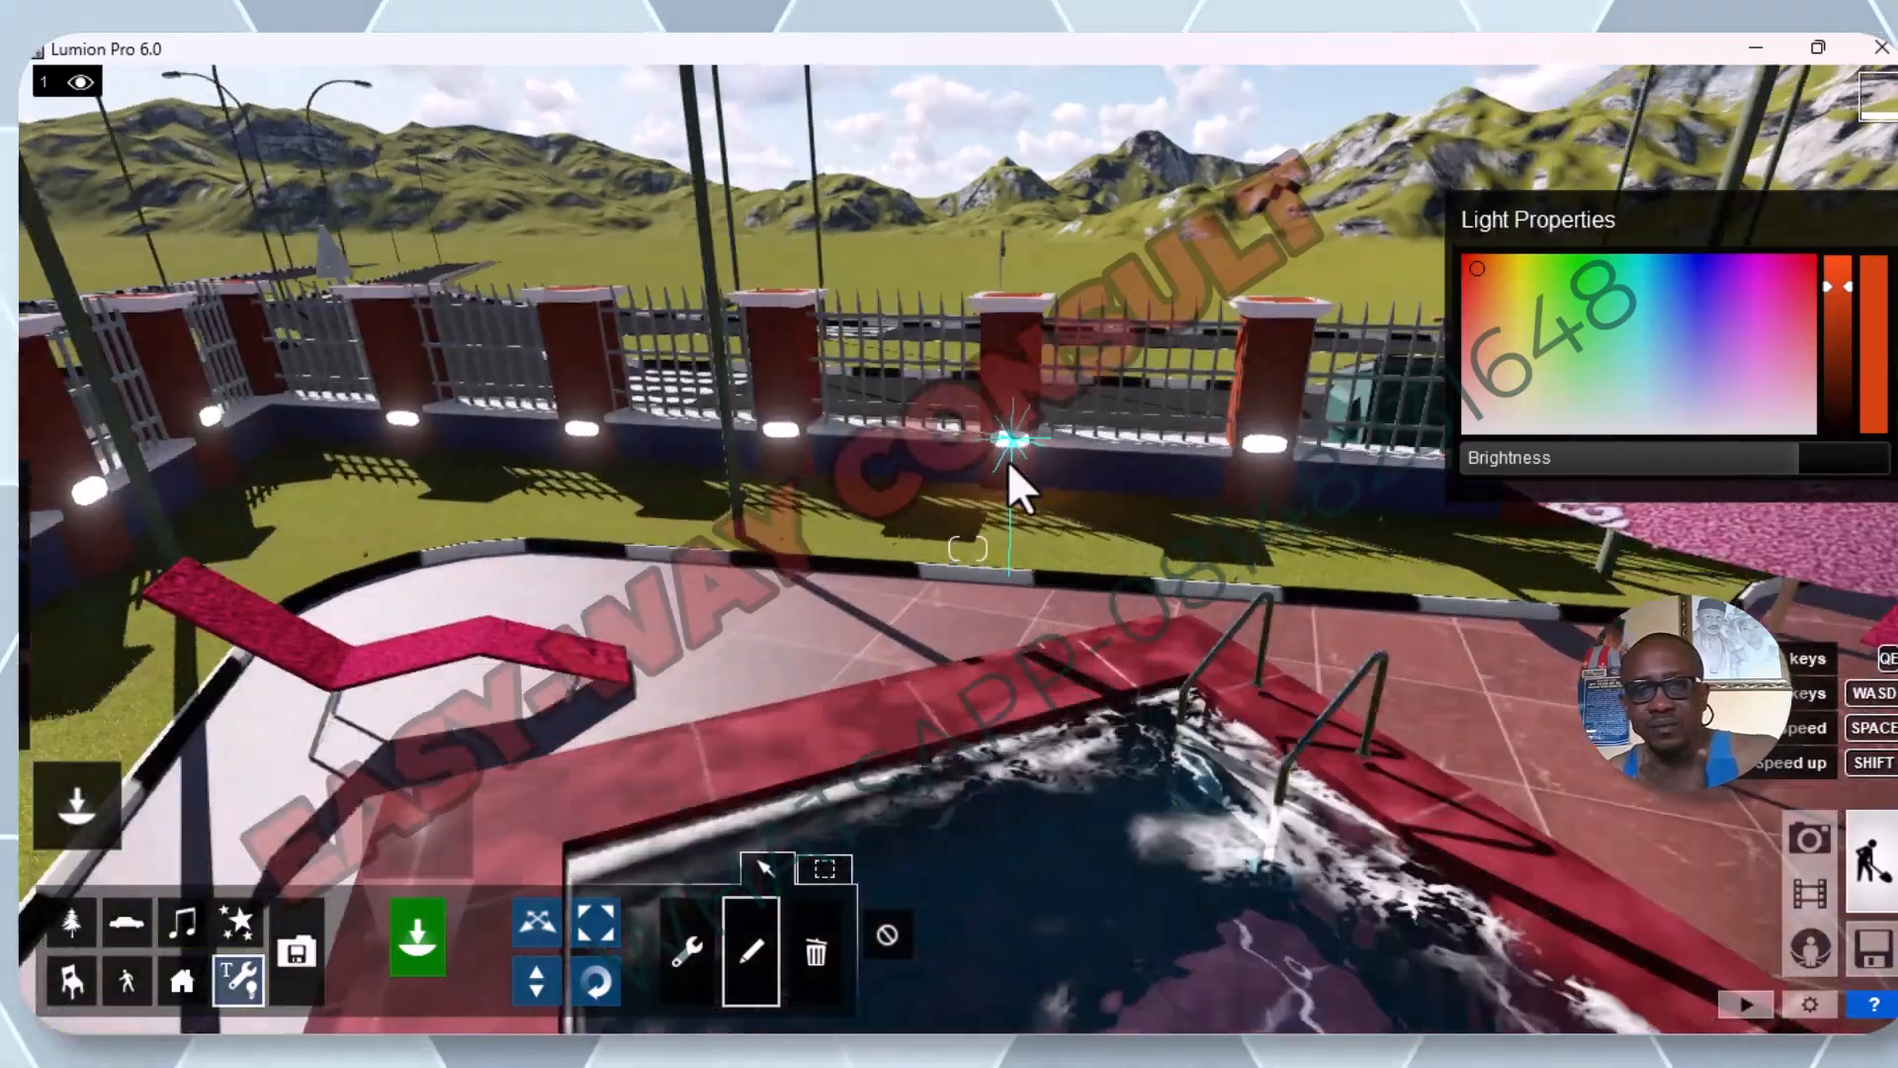
key(s)
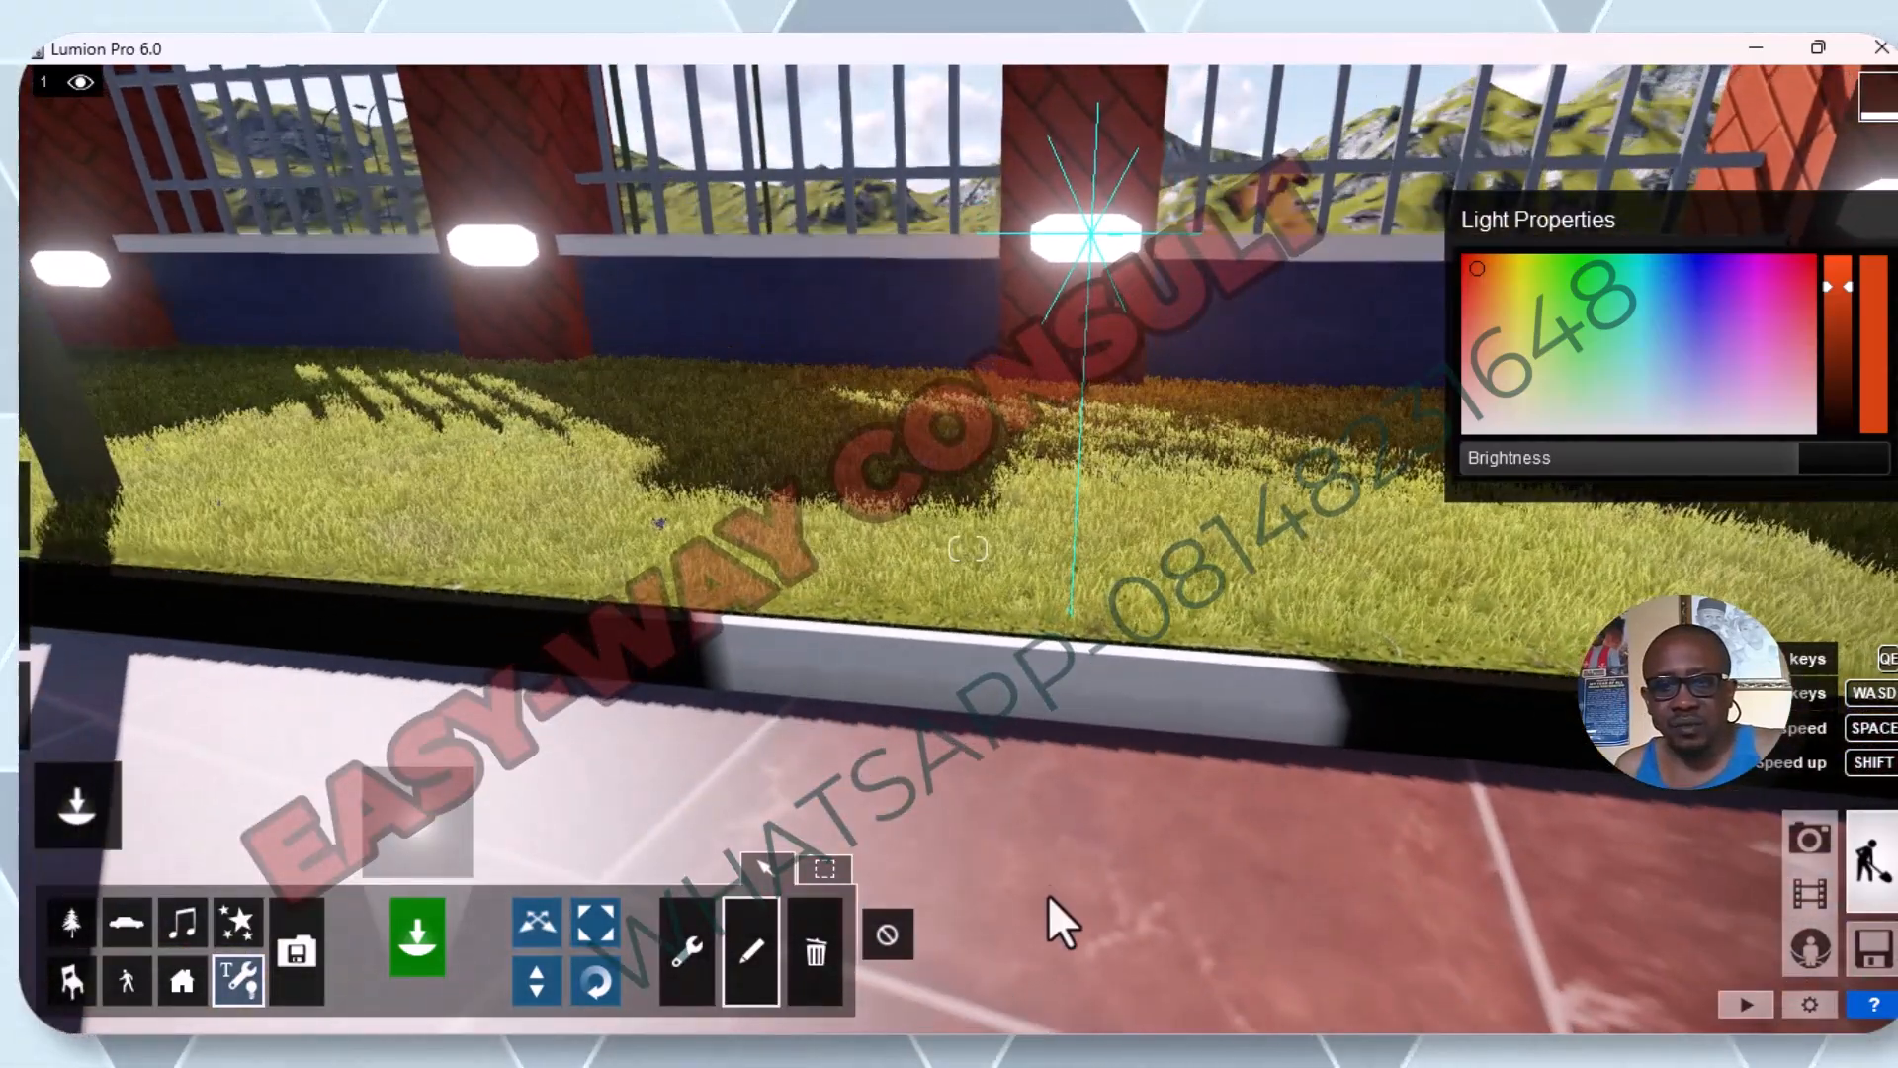
mouse_move(1802, 447)
drag(1799, 451, 1824, 429)
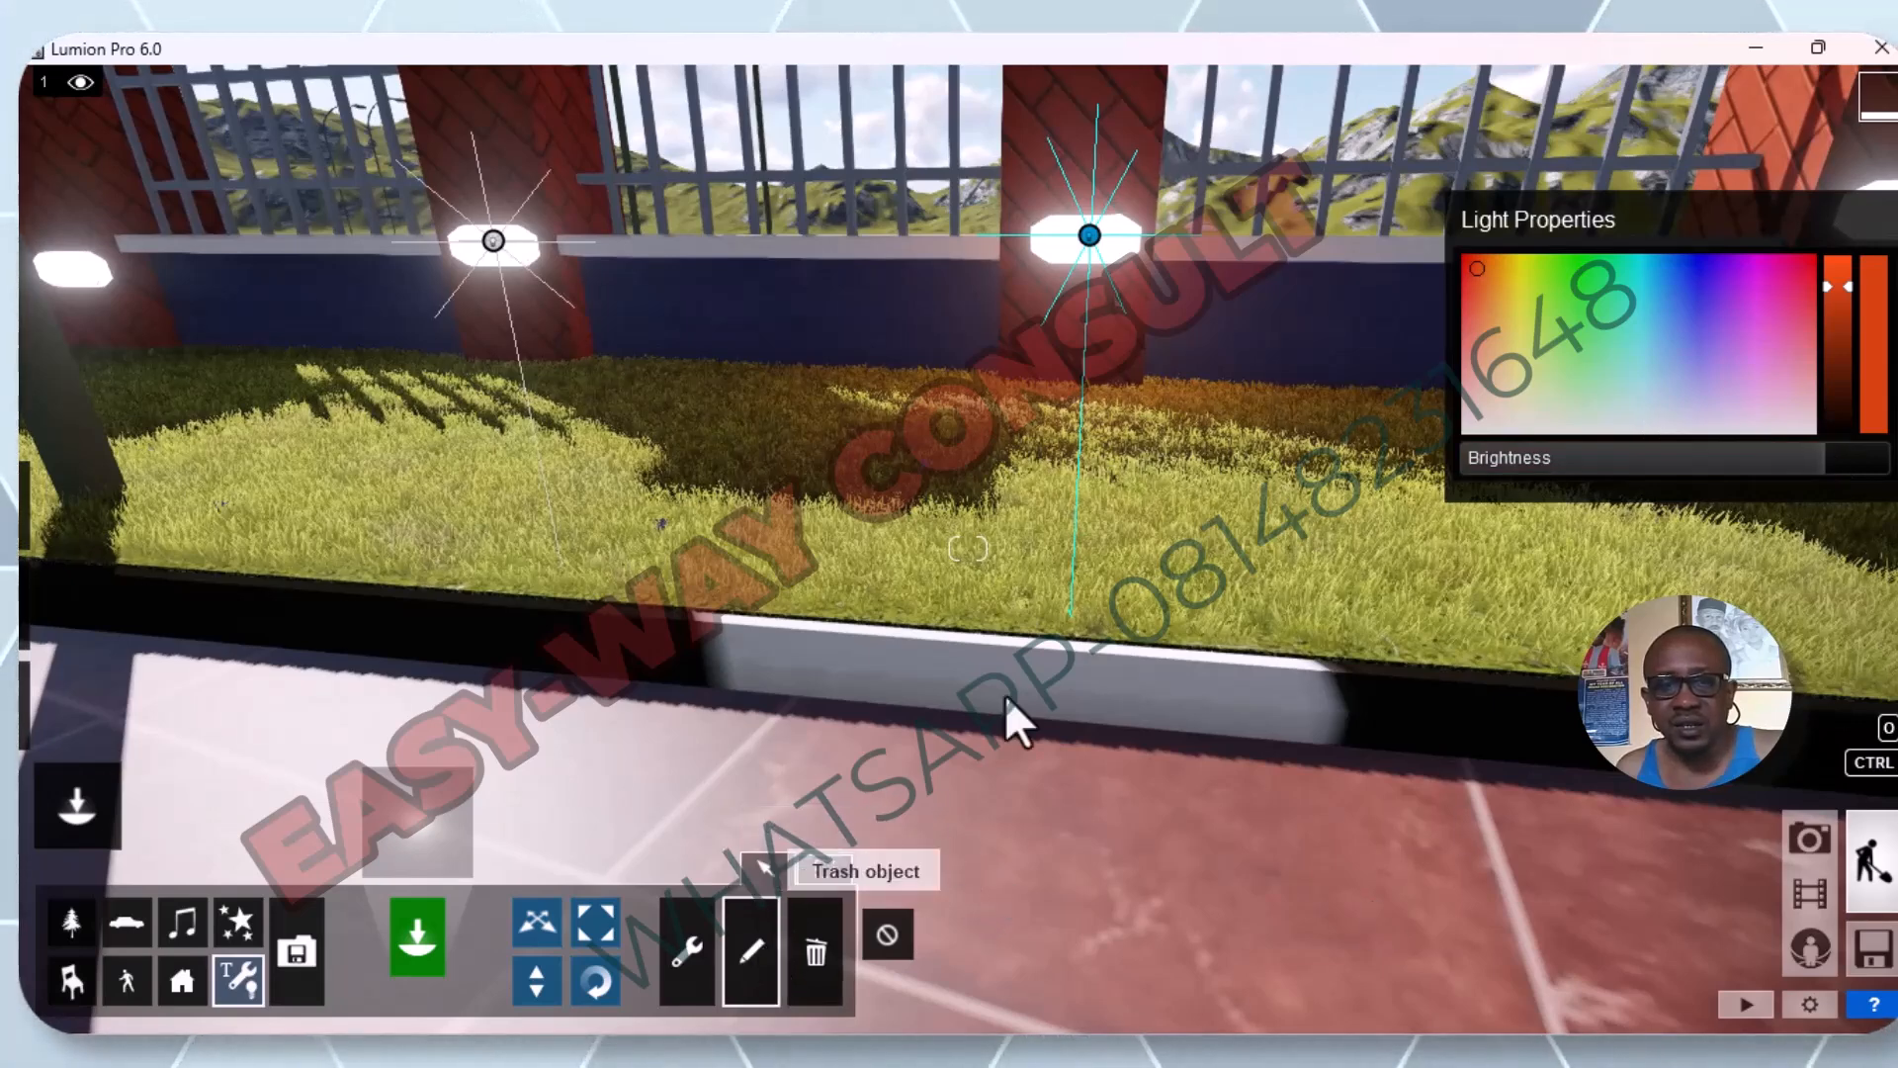
click(821, 868)
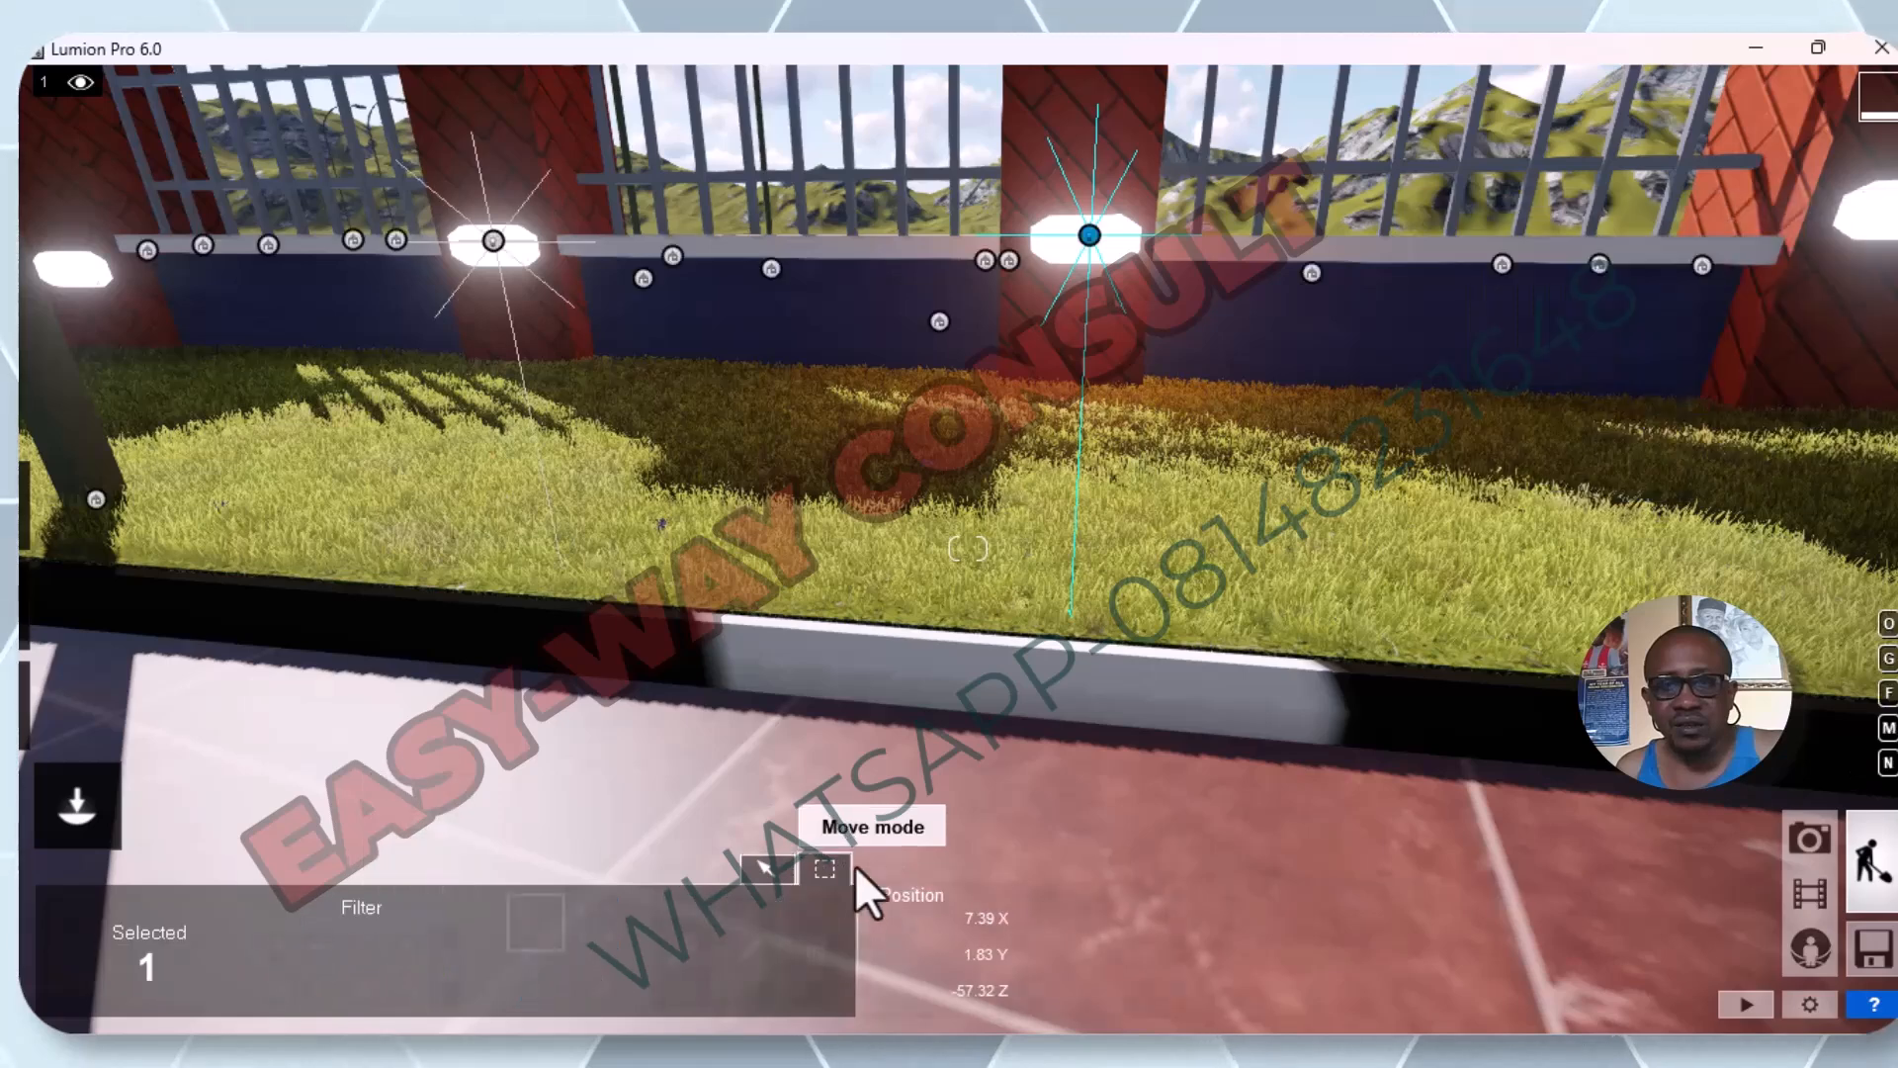
click(768, 874)
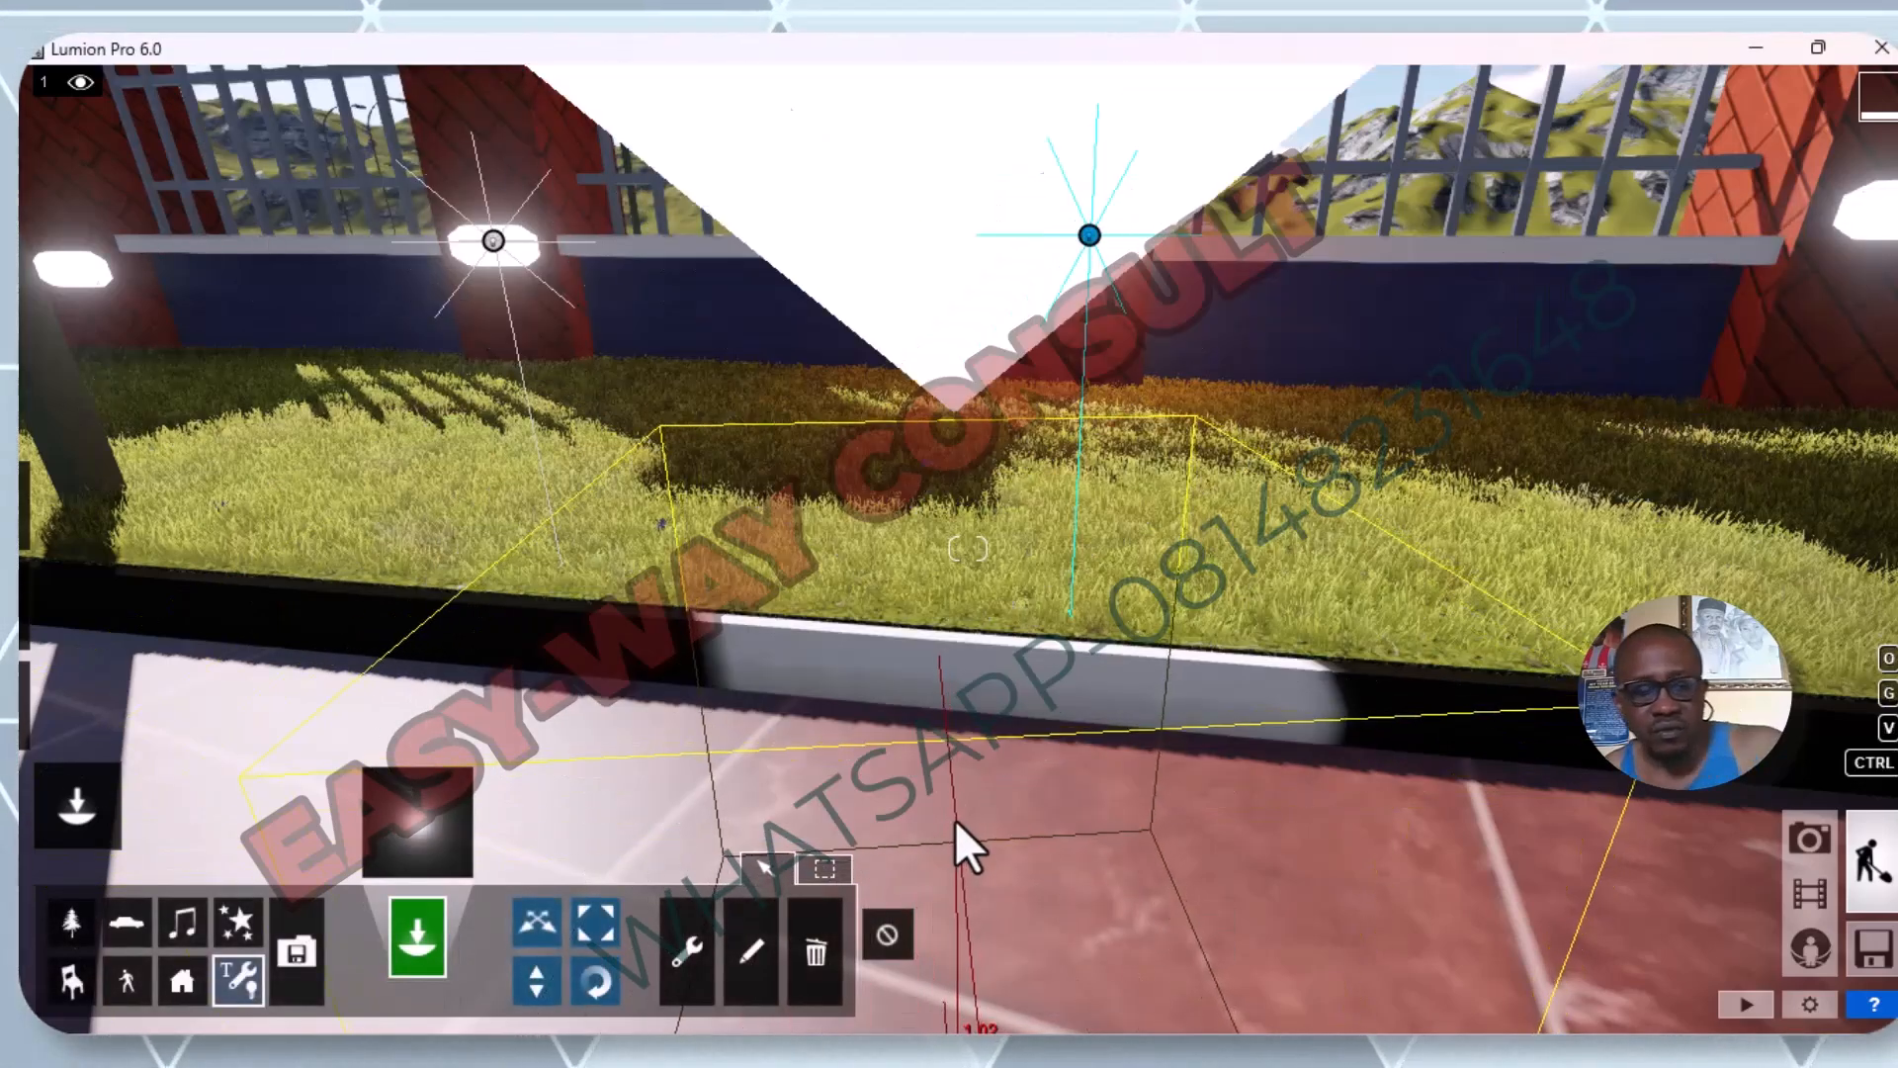
key(Escape)
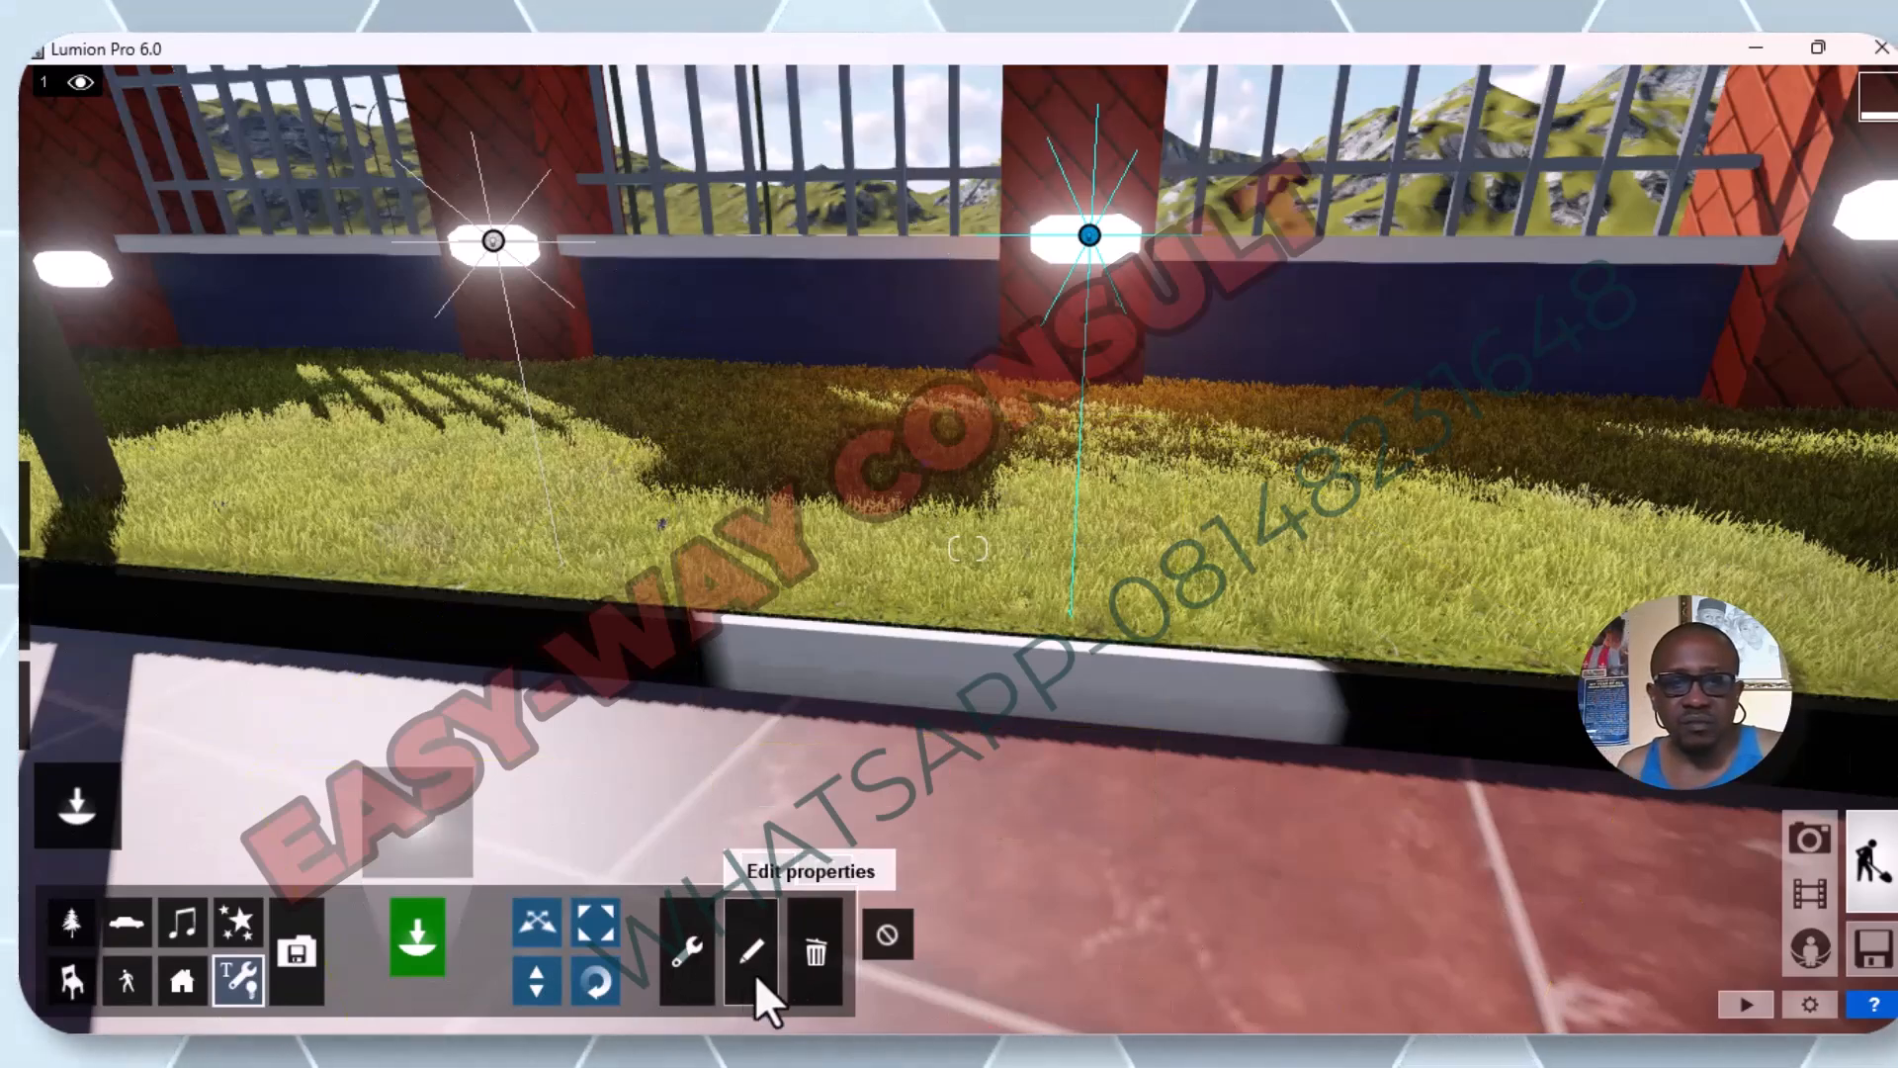
Examine the selection options in the orange omni light's context menu and close them without applying any.
click(690, 952)
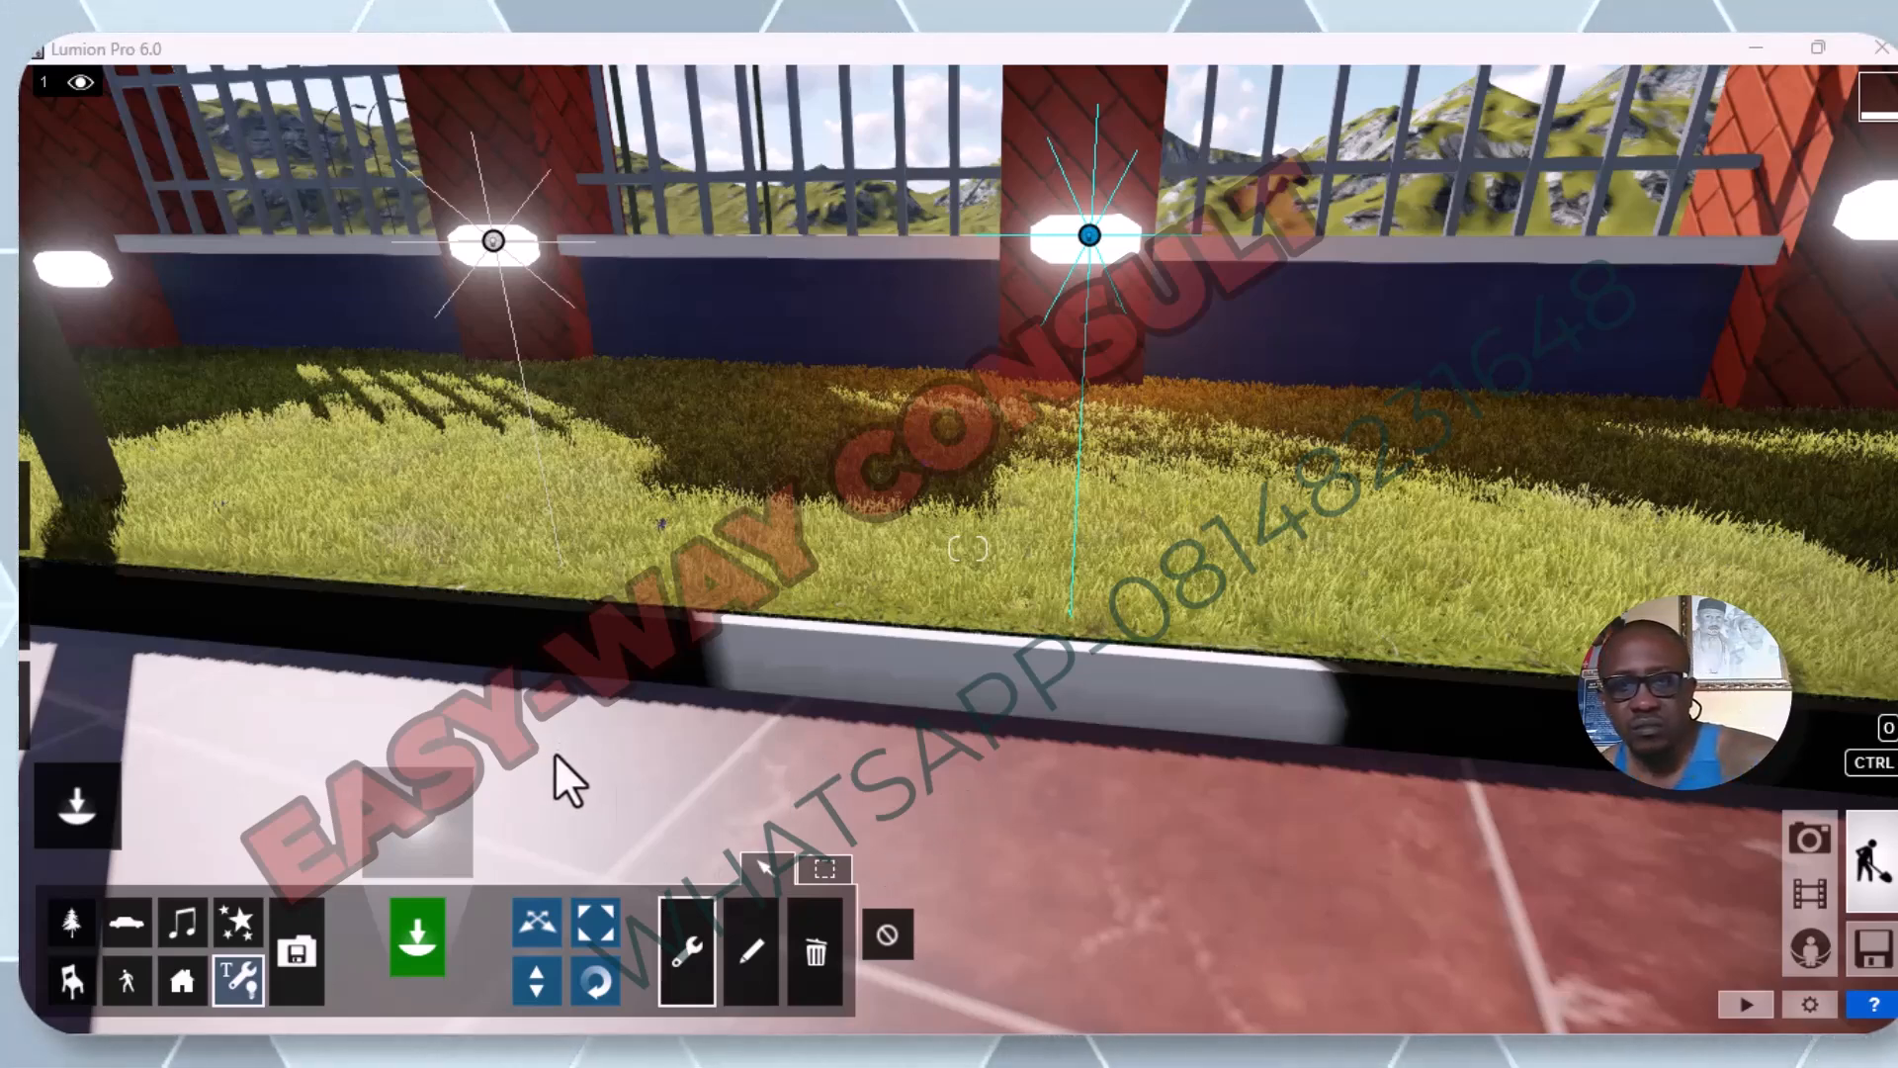
key(s)
right_drag(692, 784, 809, 726)
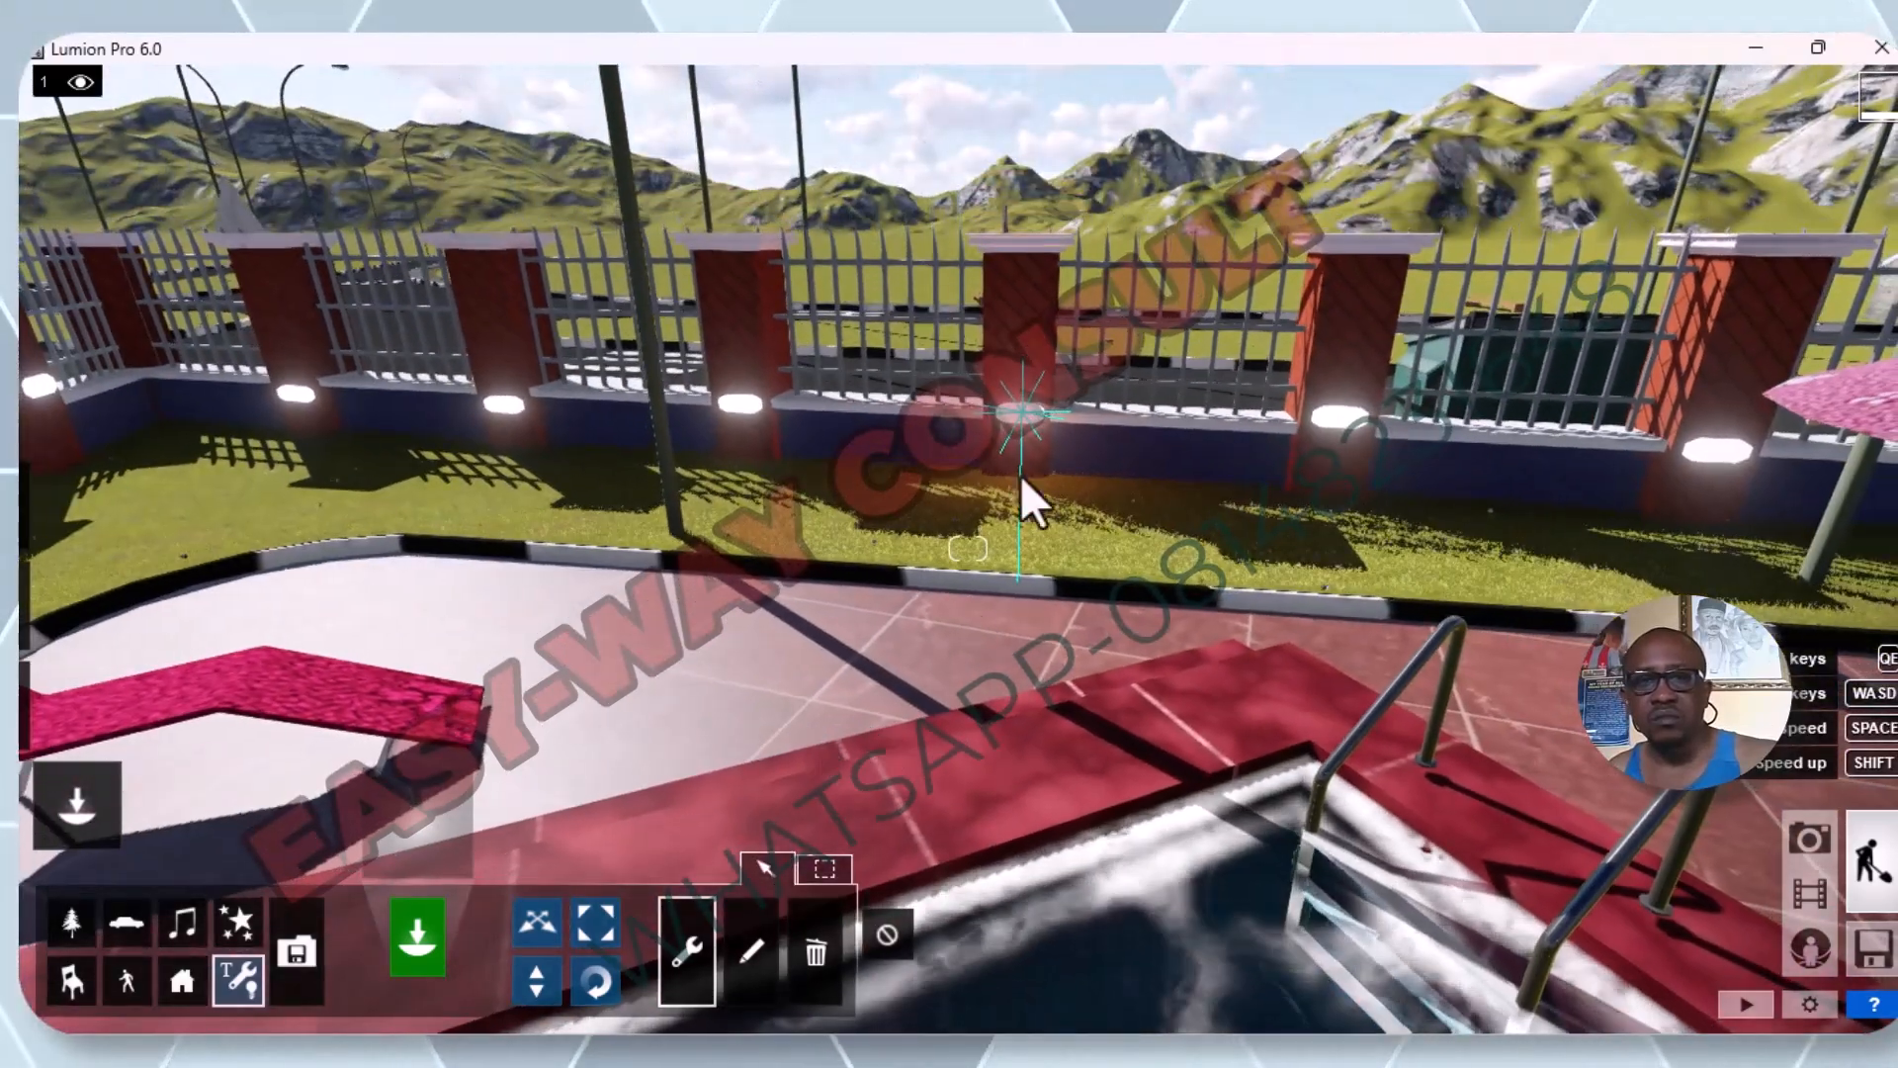
click(741, 404)
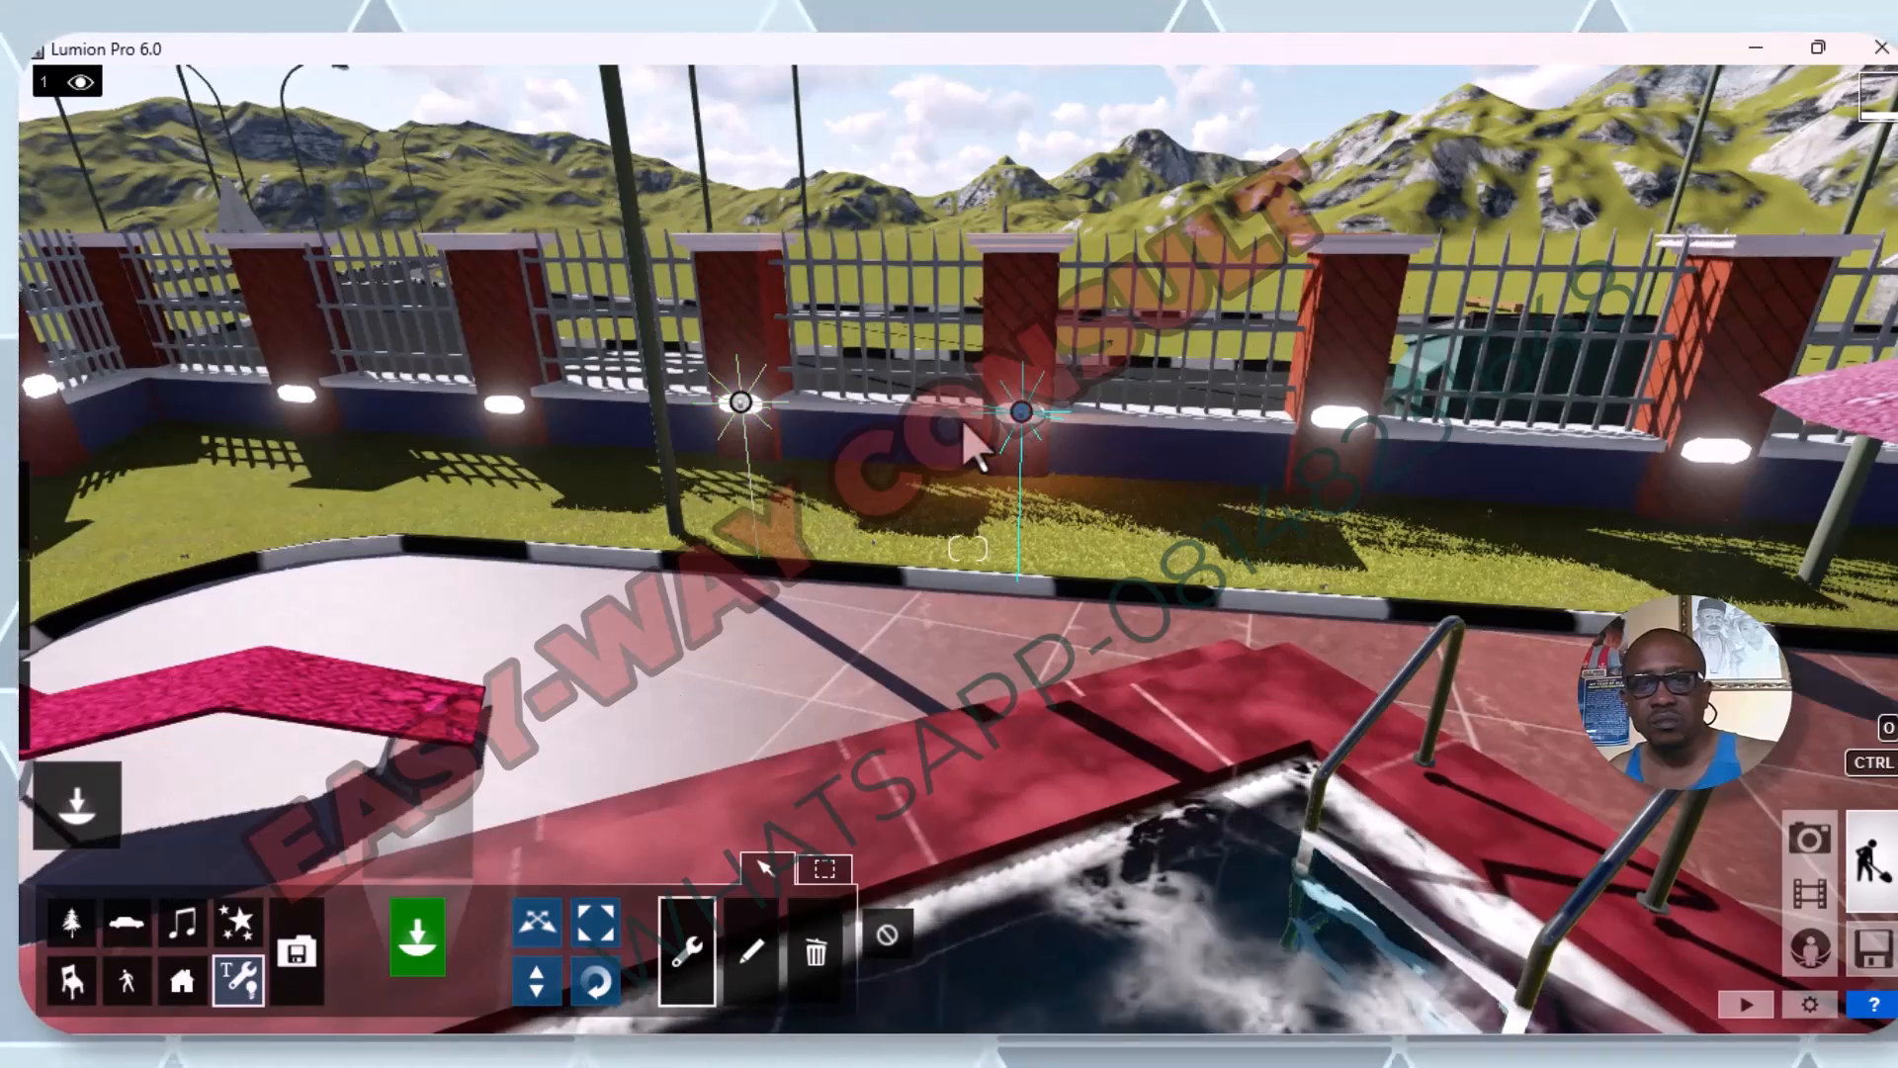
click(1021, 415)
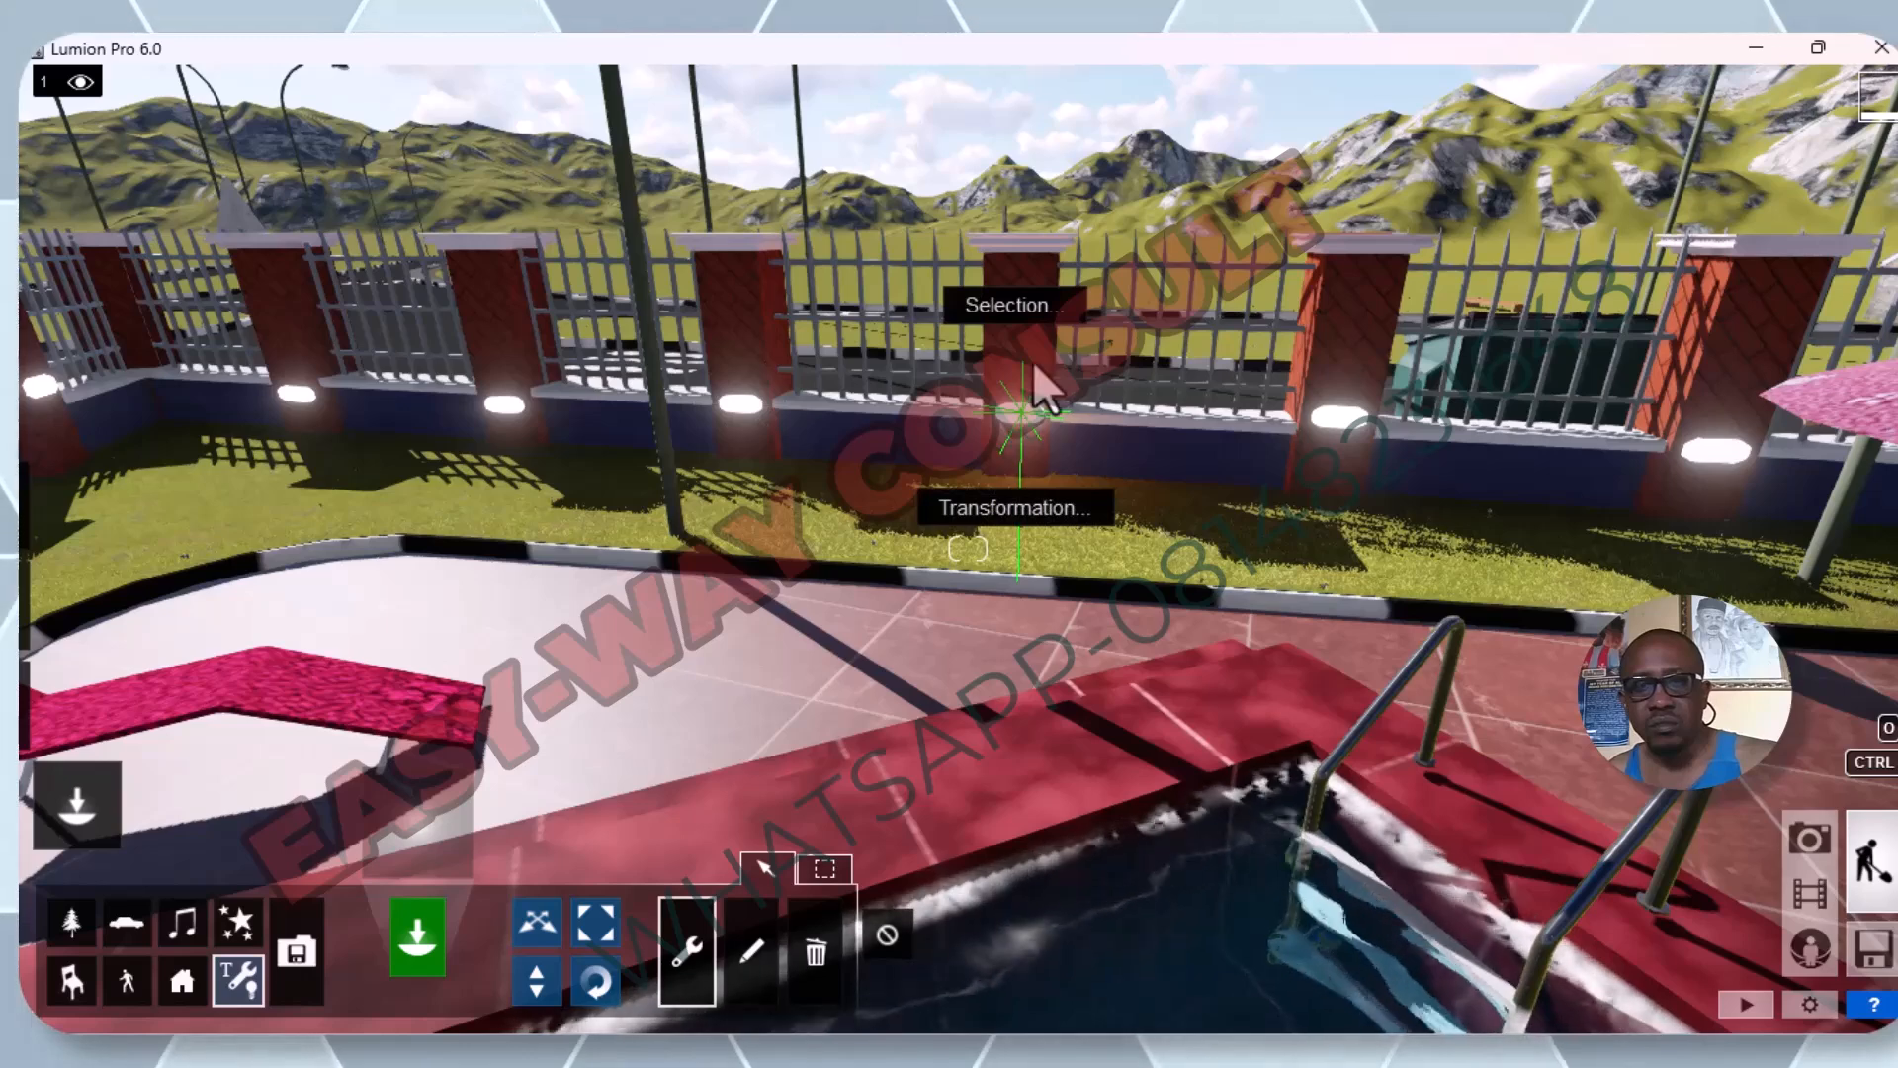
click(1042, 306)
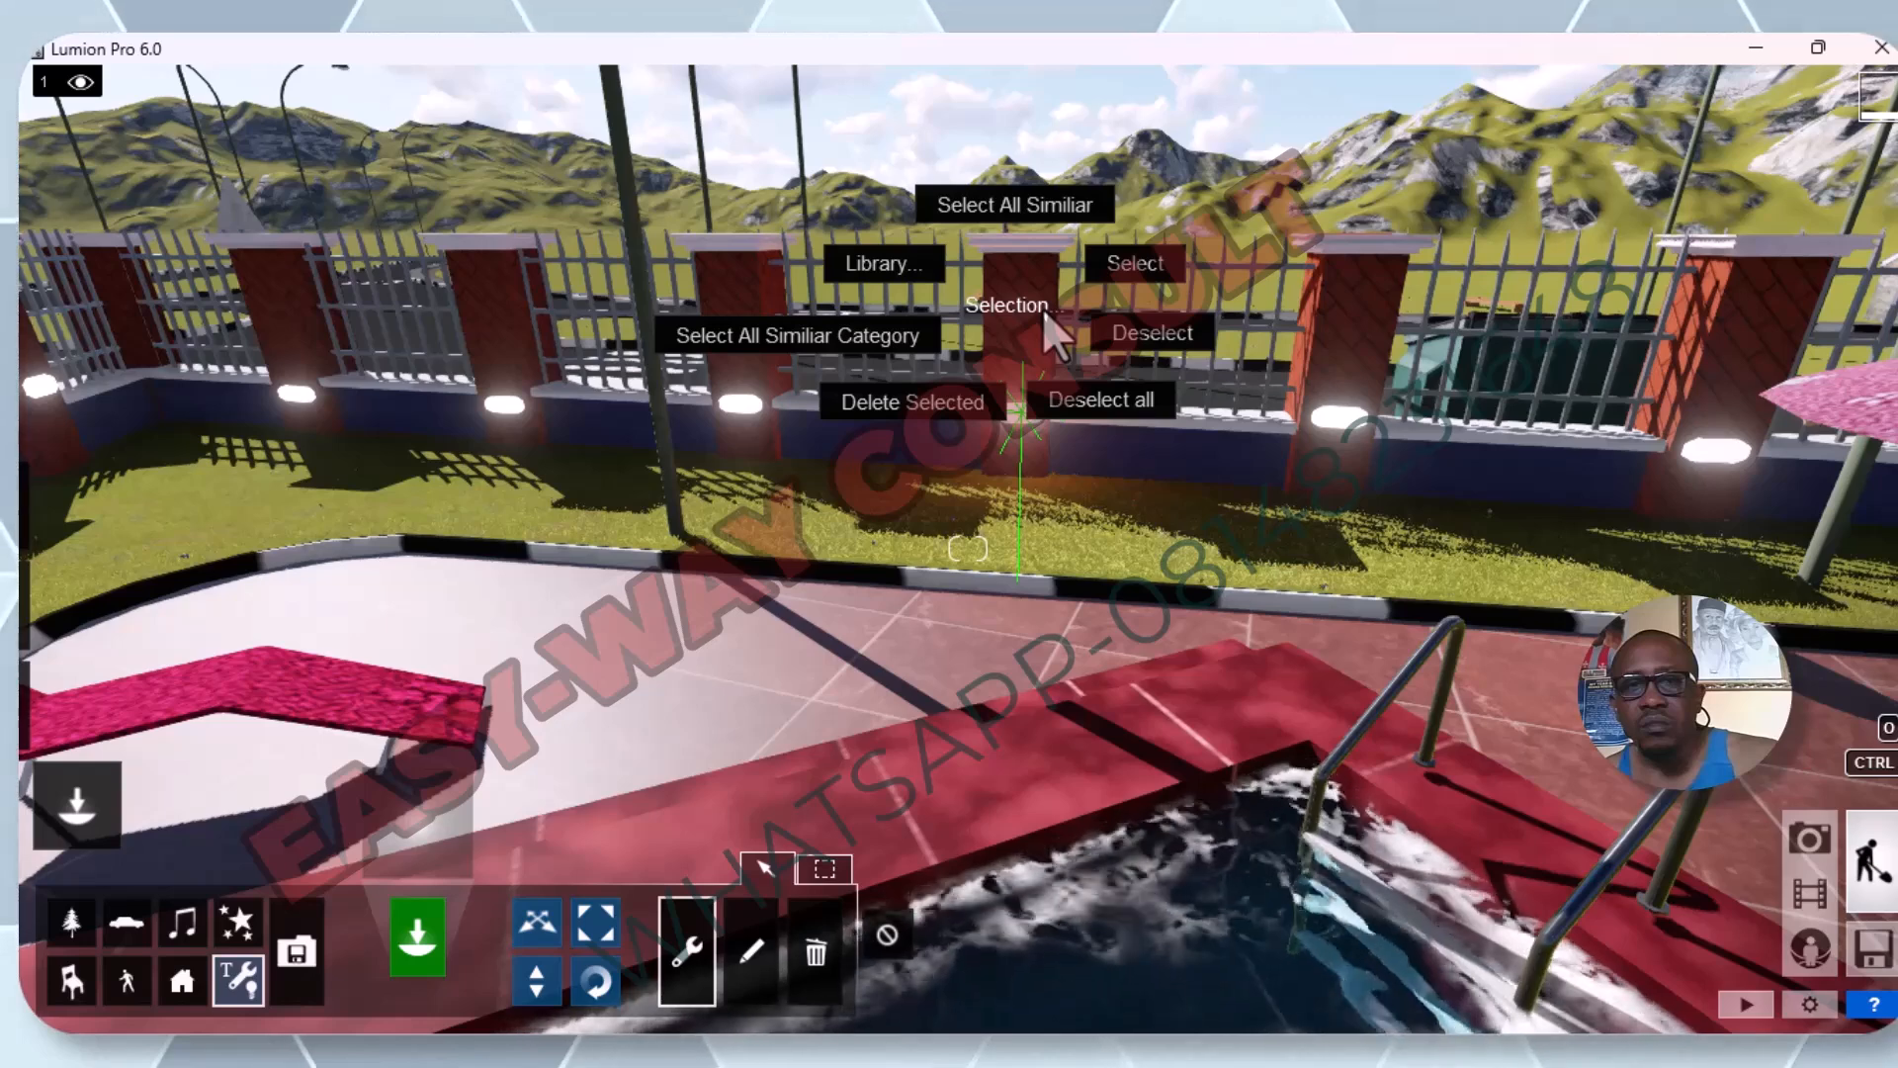
click(955, 656)
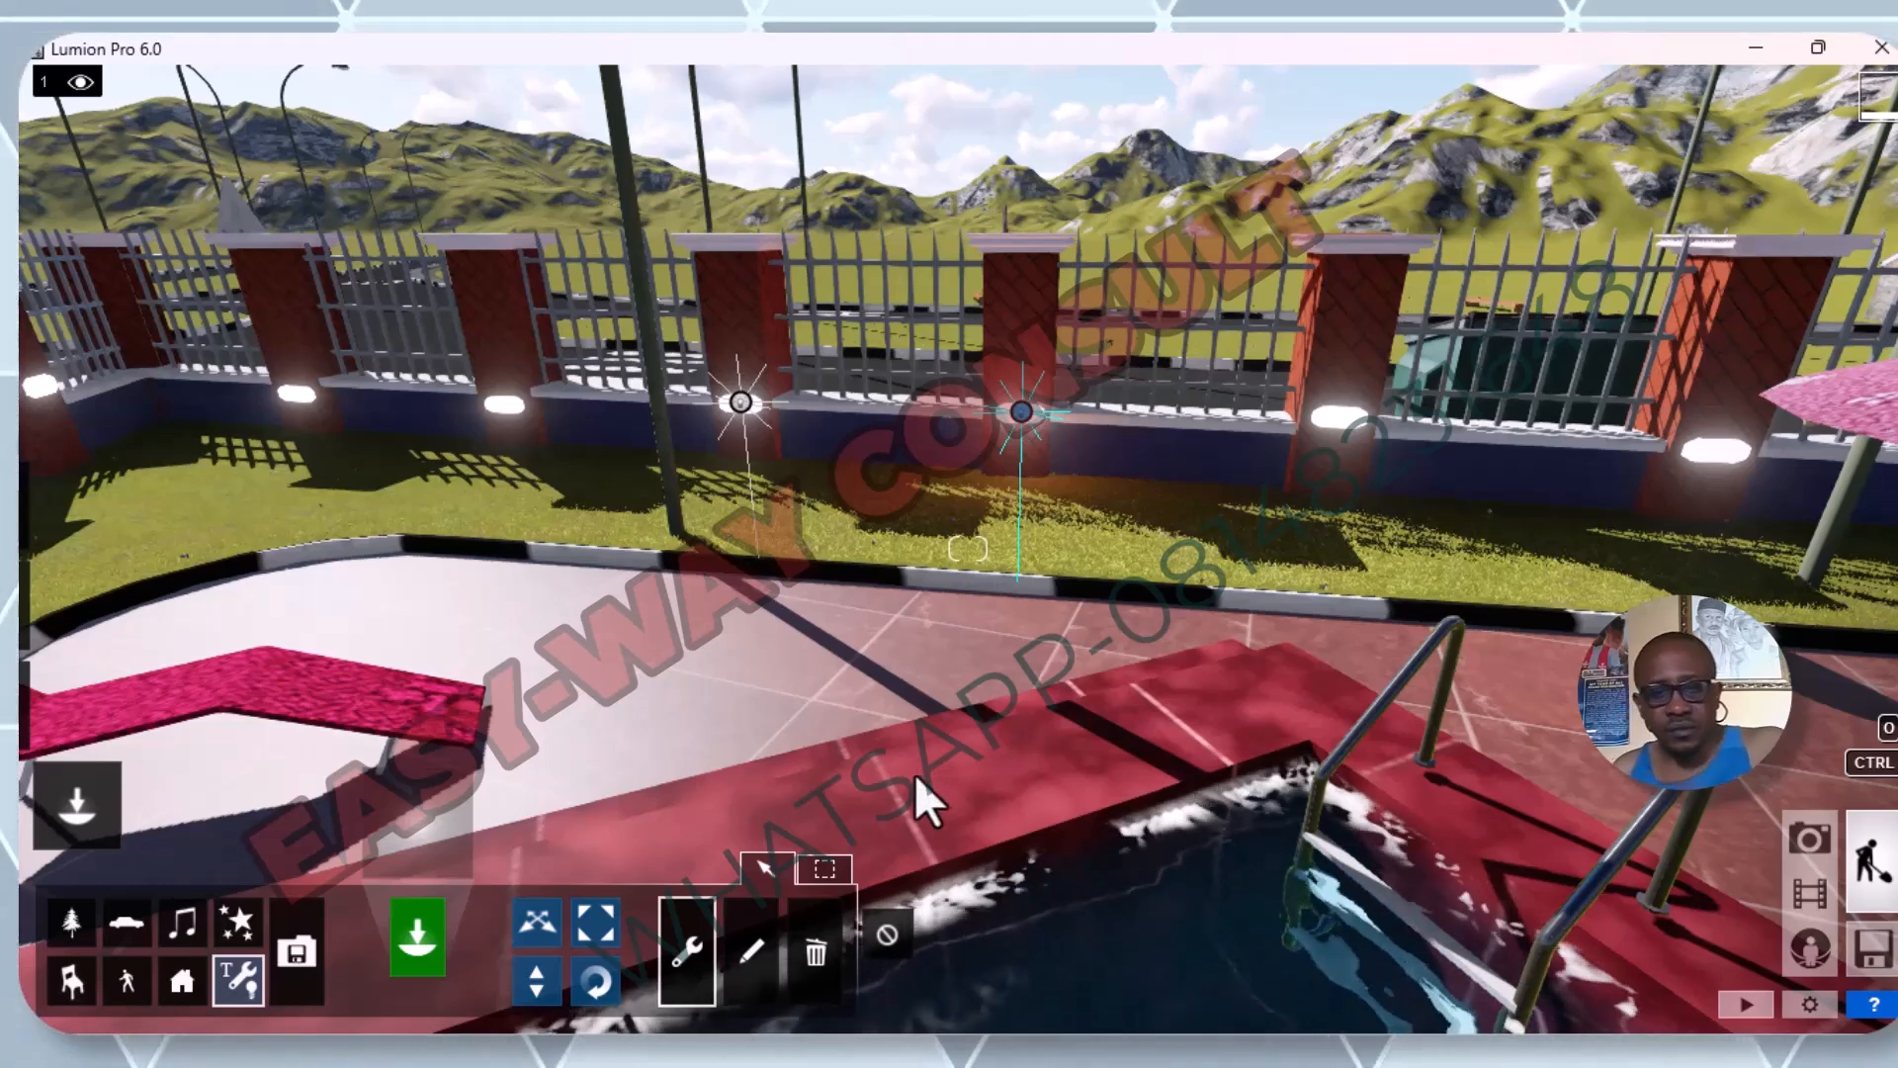
click(824, 867)
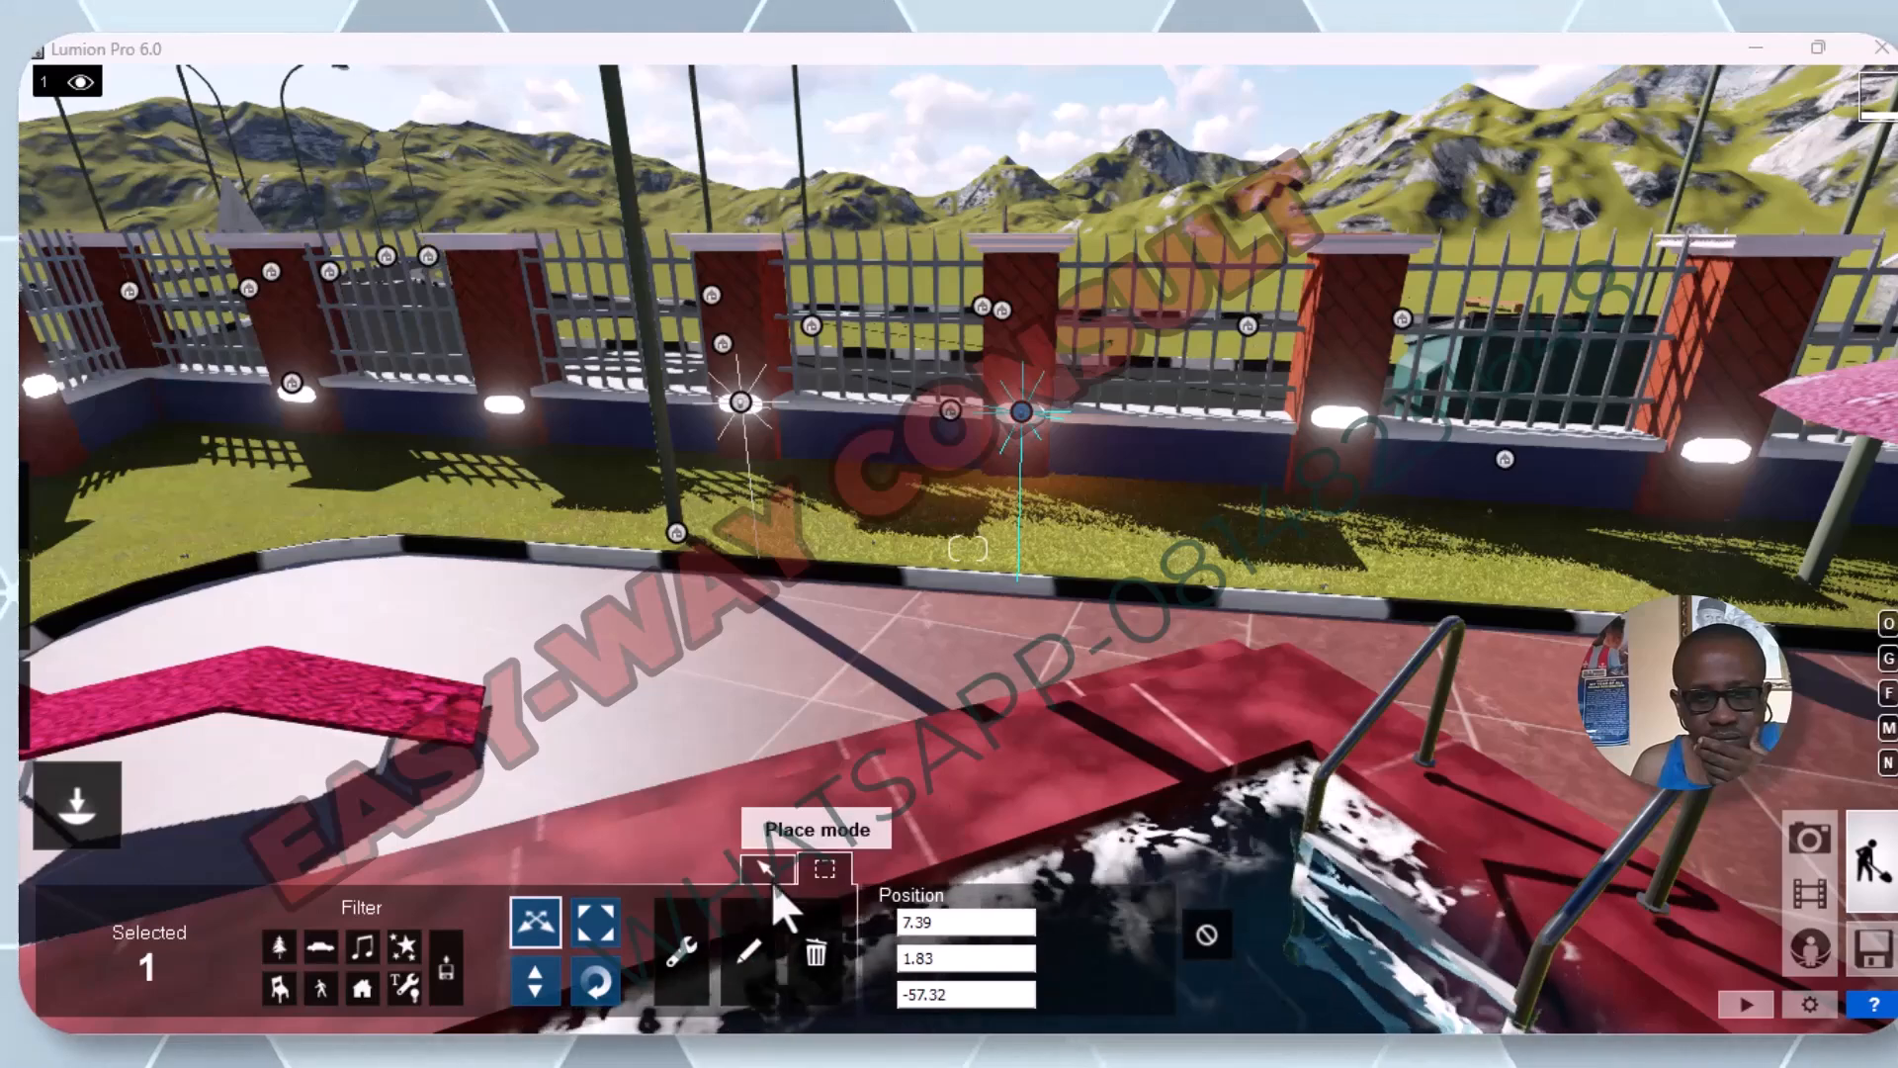
click(775, 869)
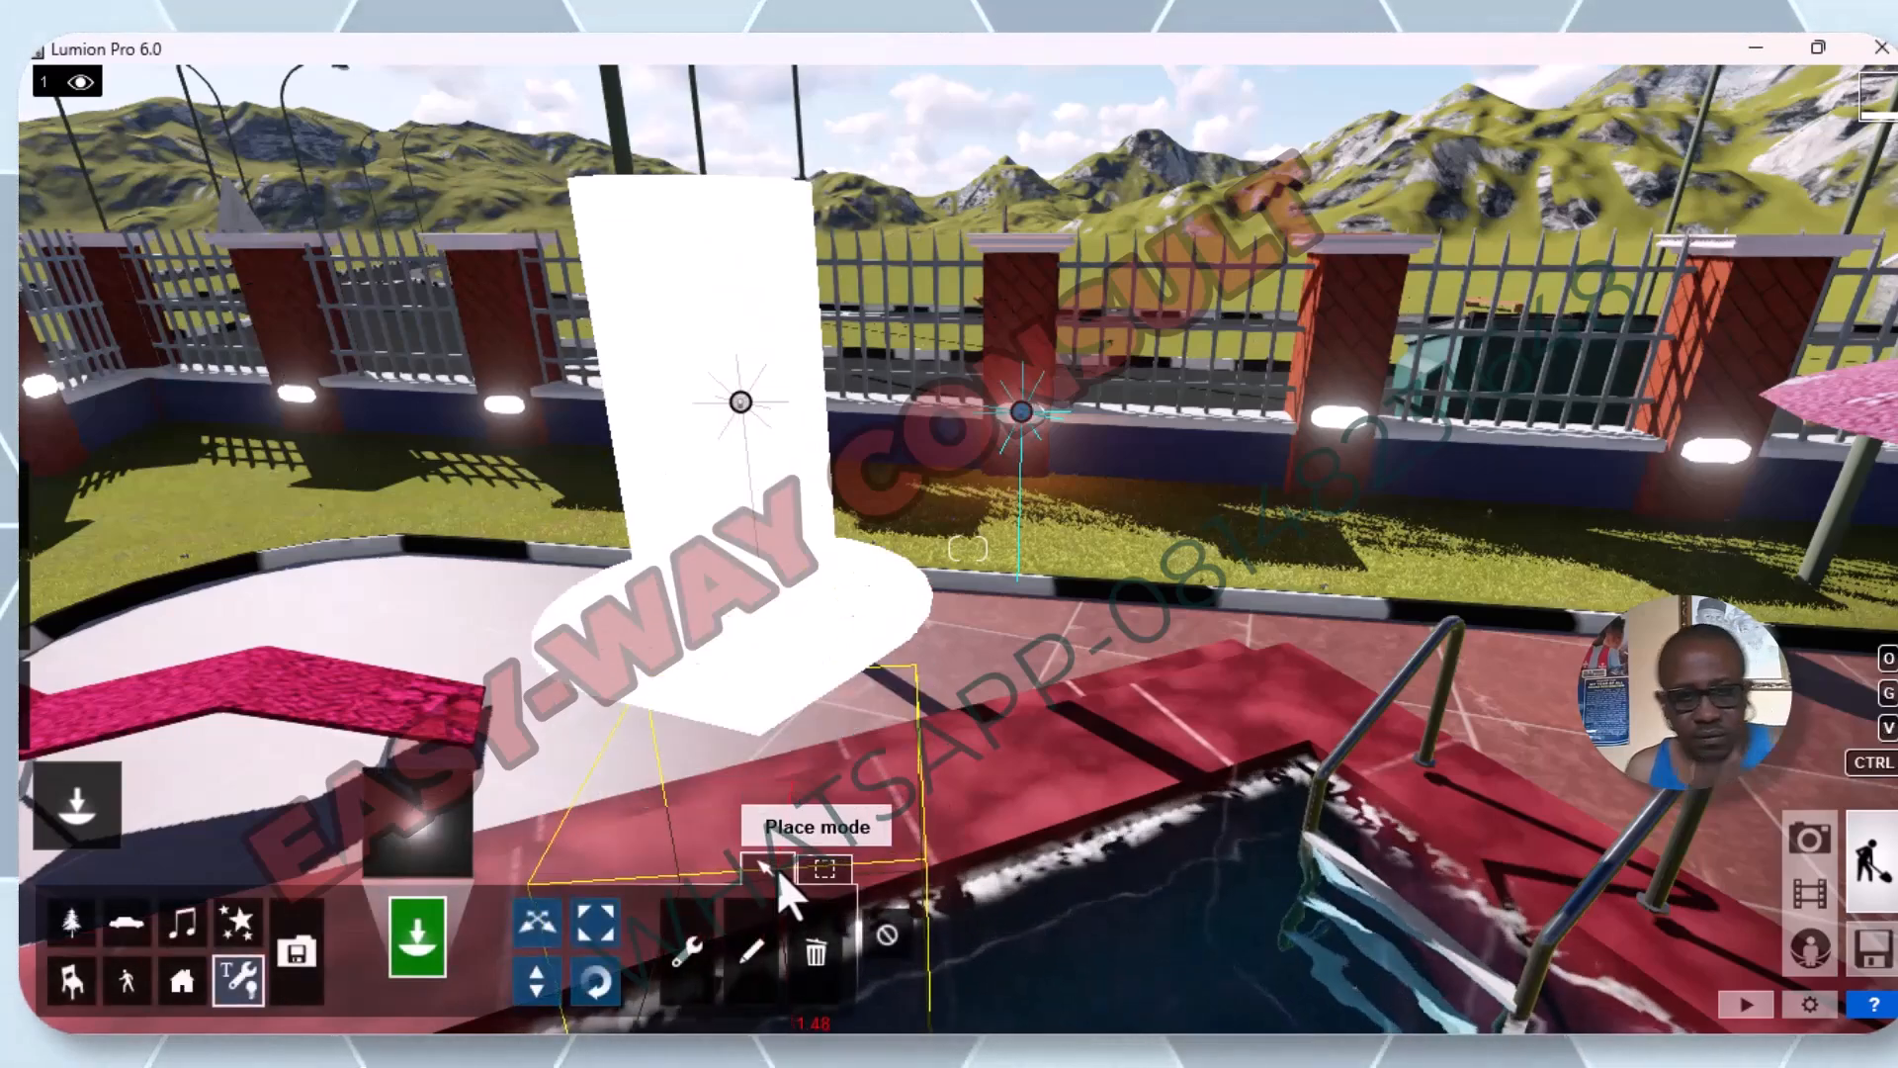
click(777, 868)
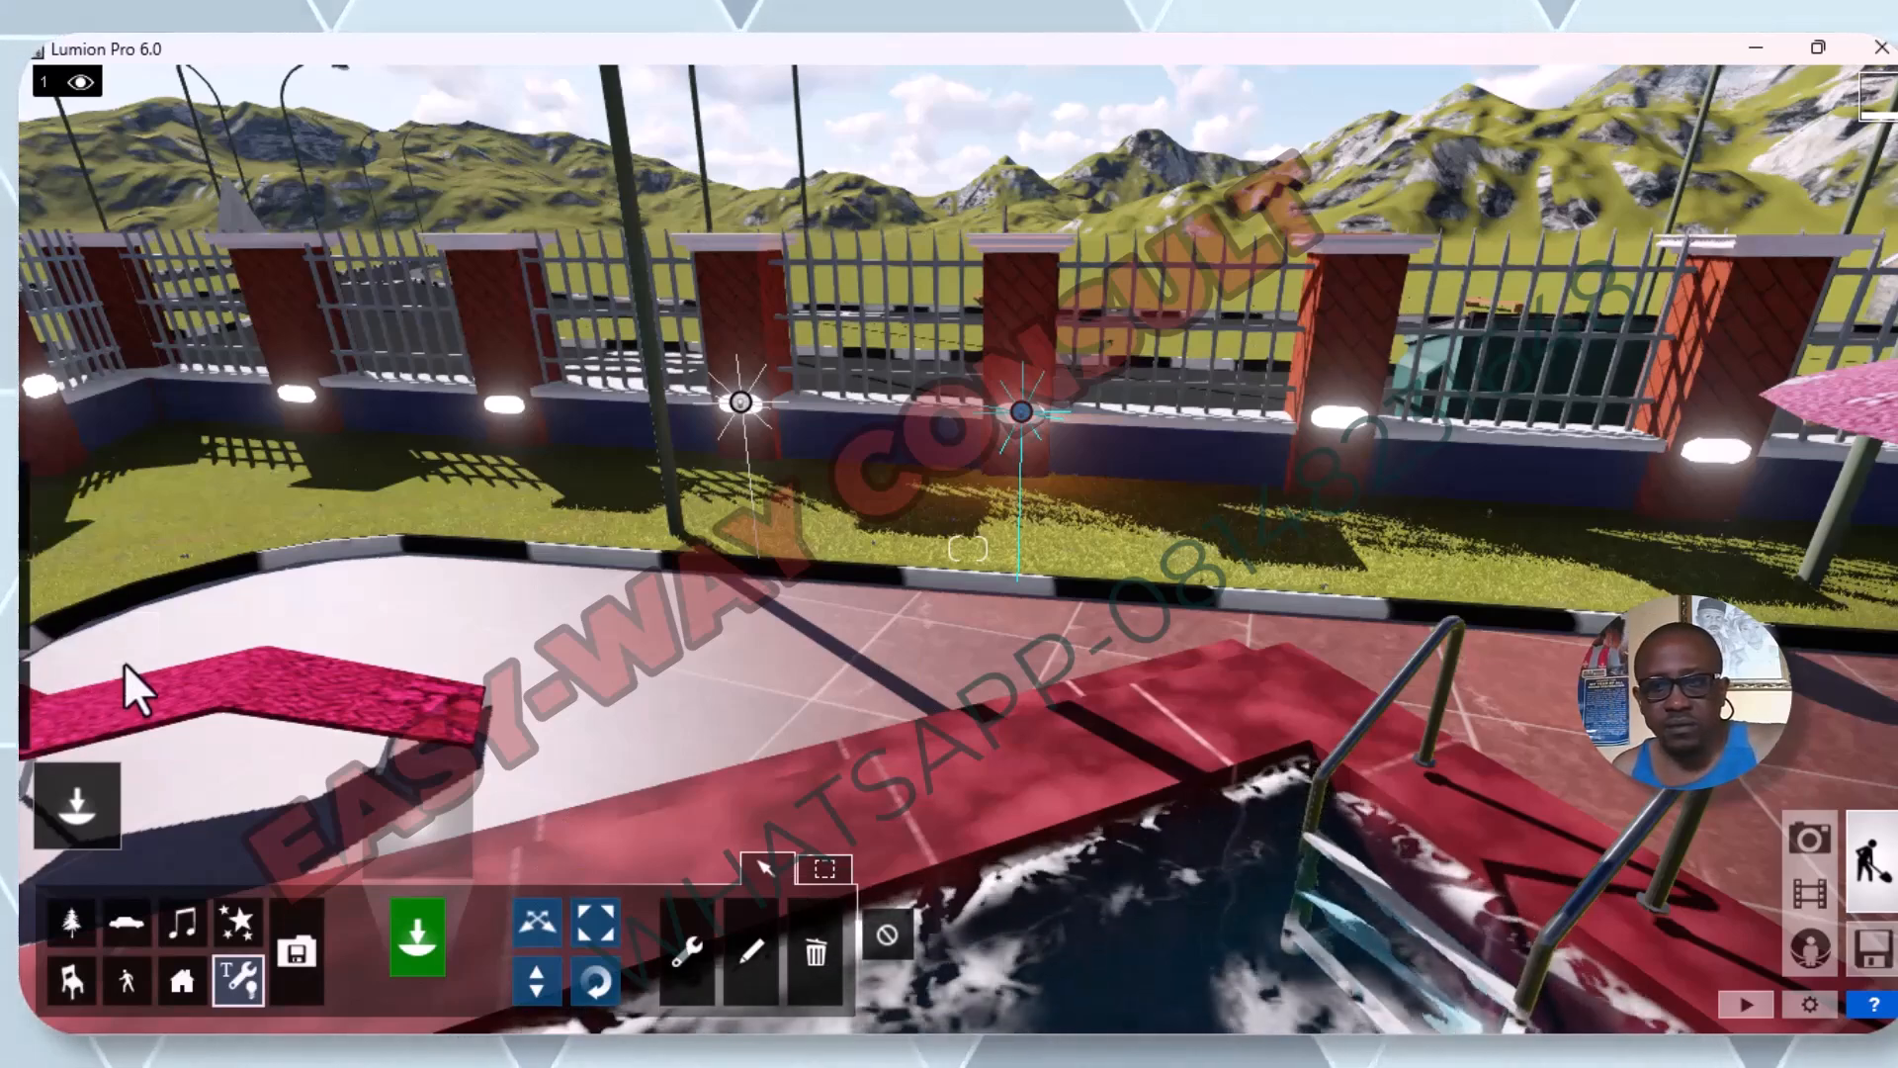
click(80, 783)
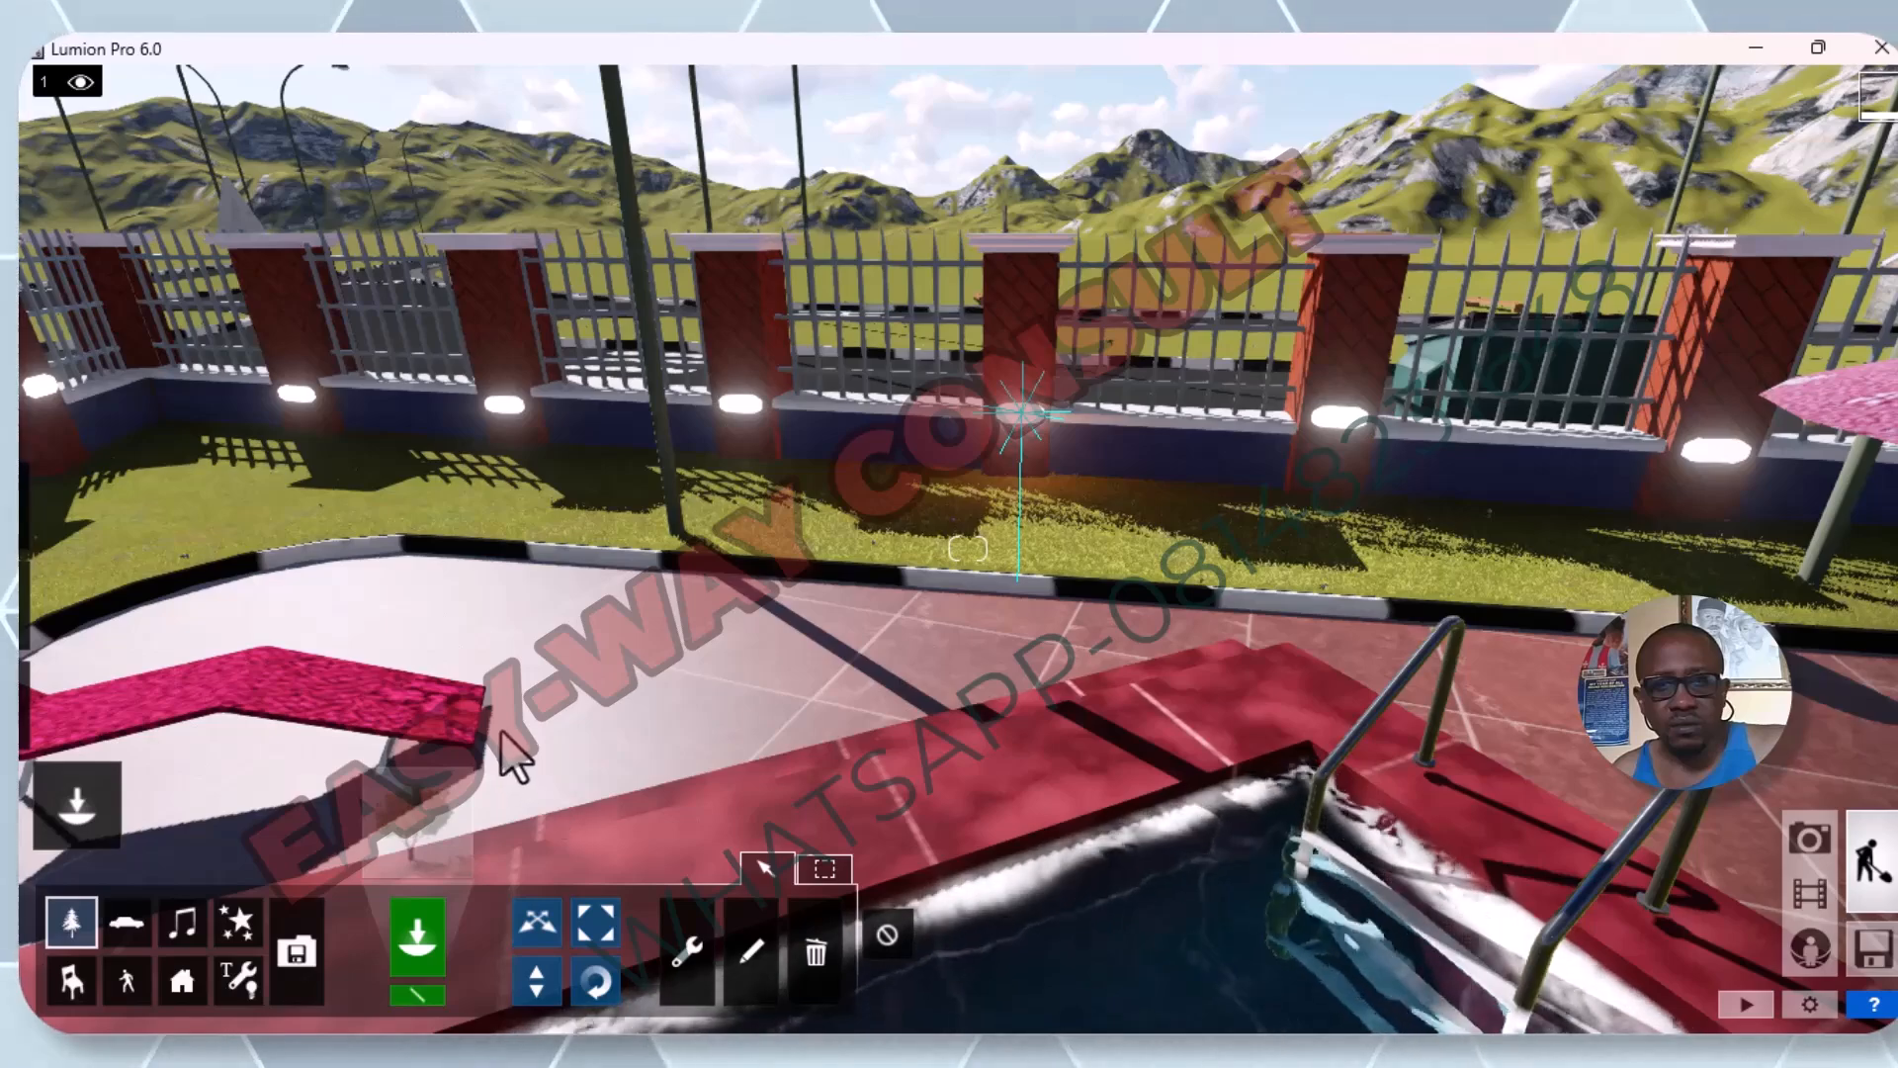
Turn the scene to night by reducing the sun brightness to its minimum and lowering the sun height below the horizon.
scroll(823, 369, up, 3)
scroll(823, 367, up, 4)
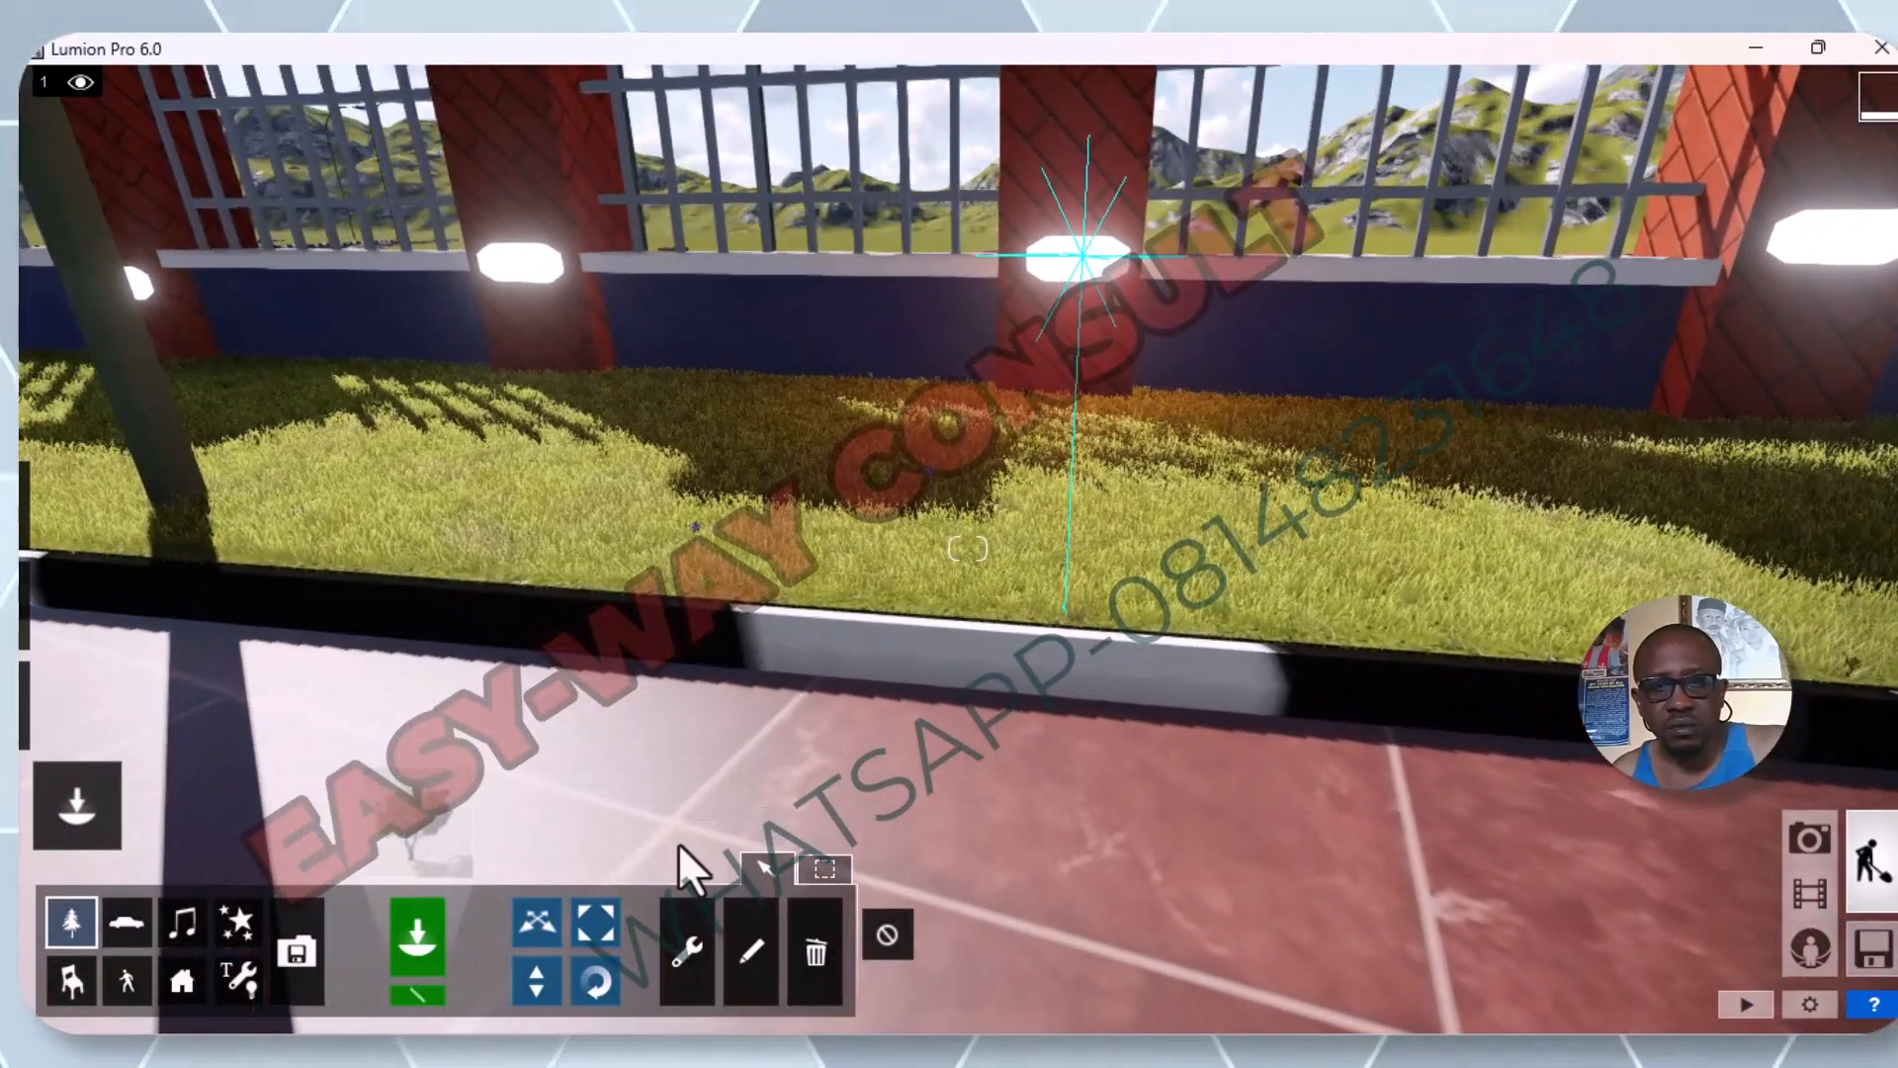
scroll(689, 737, down, 2)
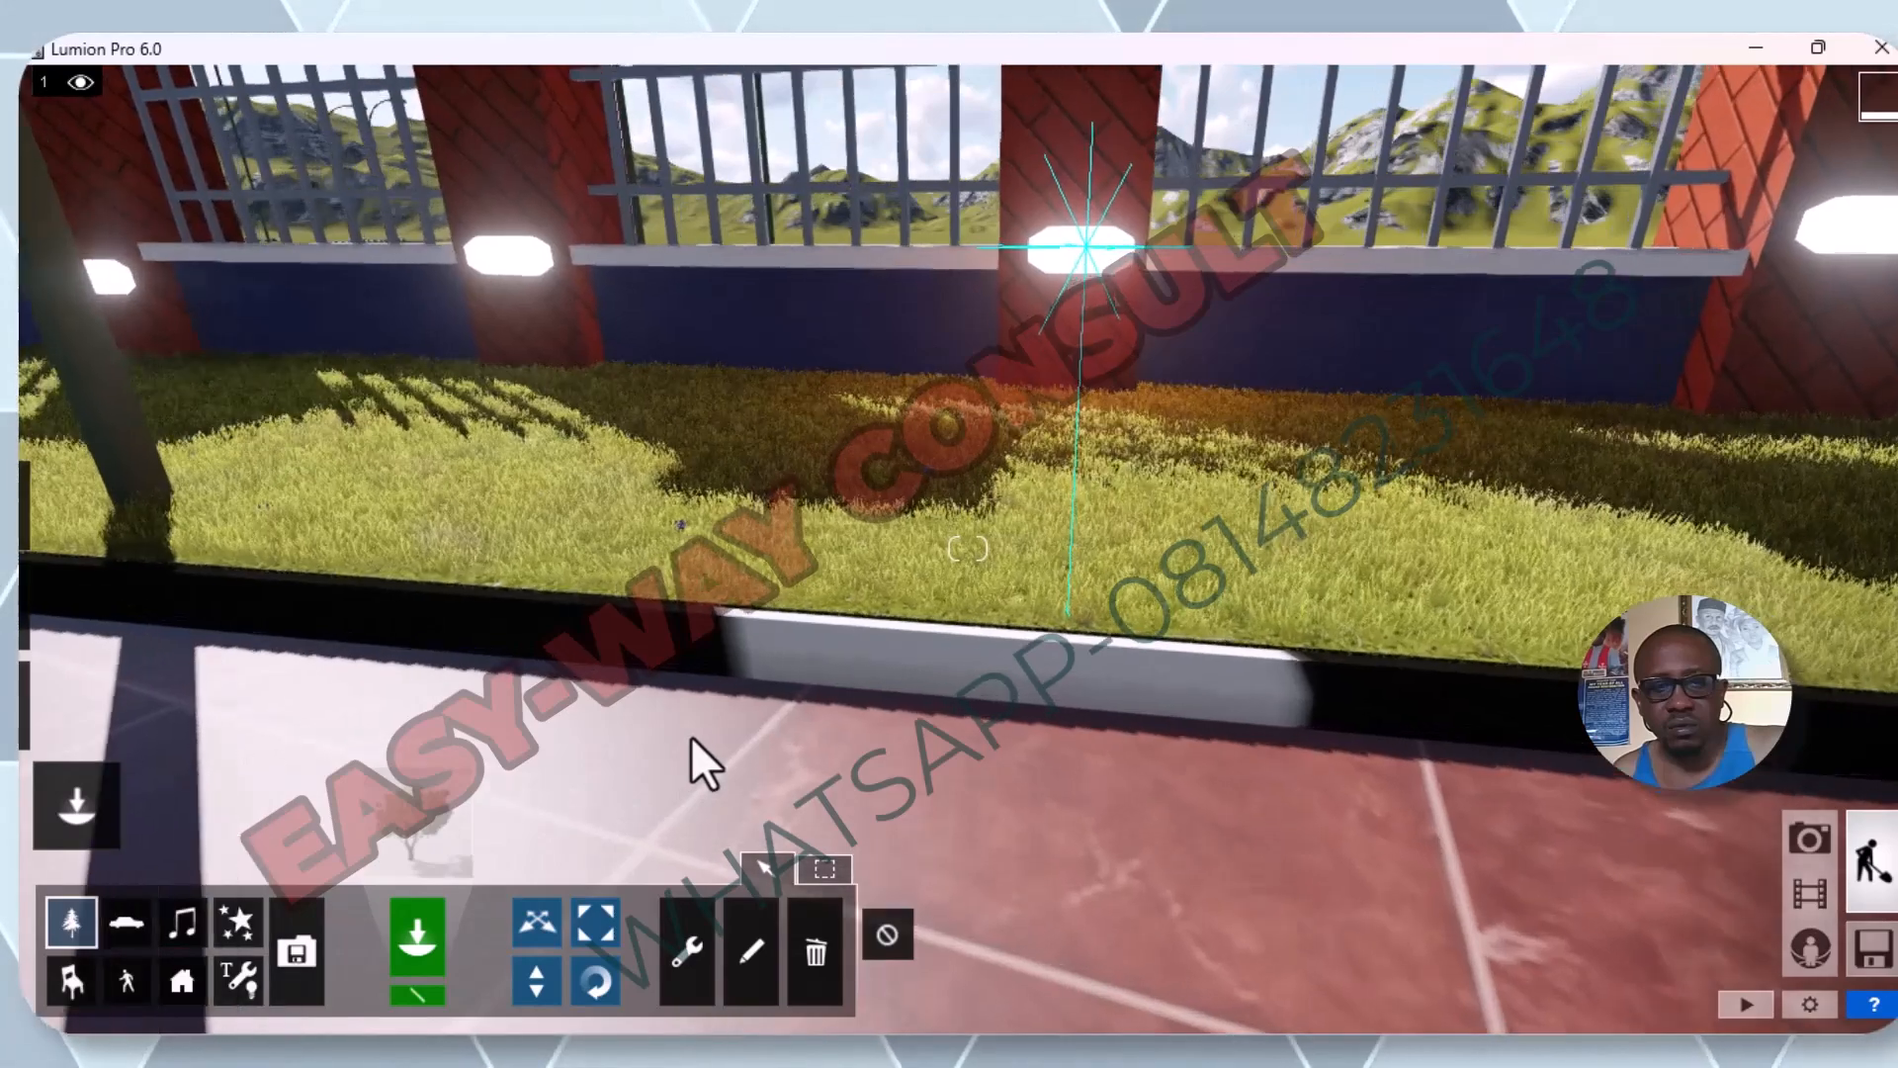
mouse_move(112, 775)
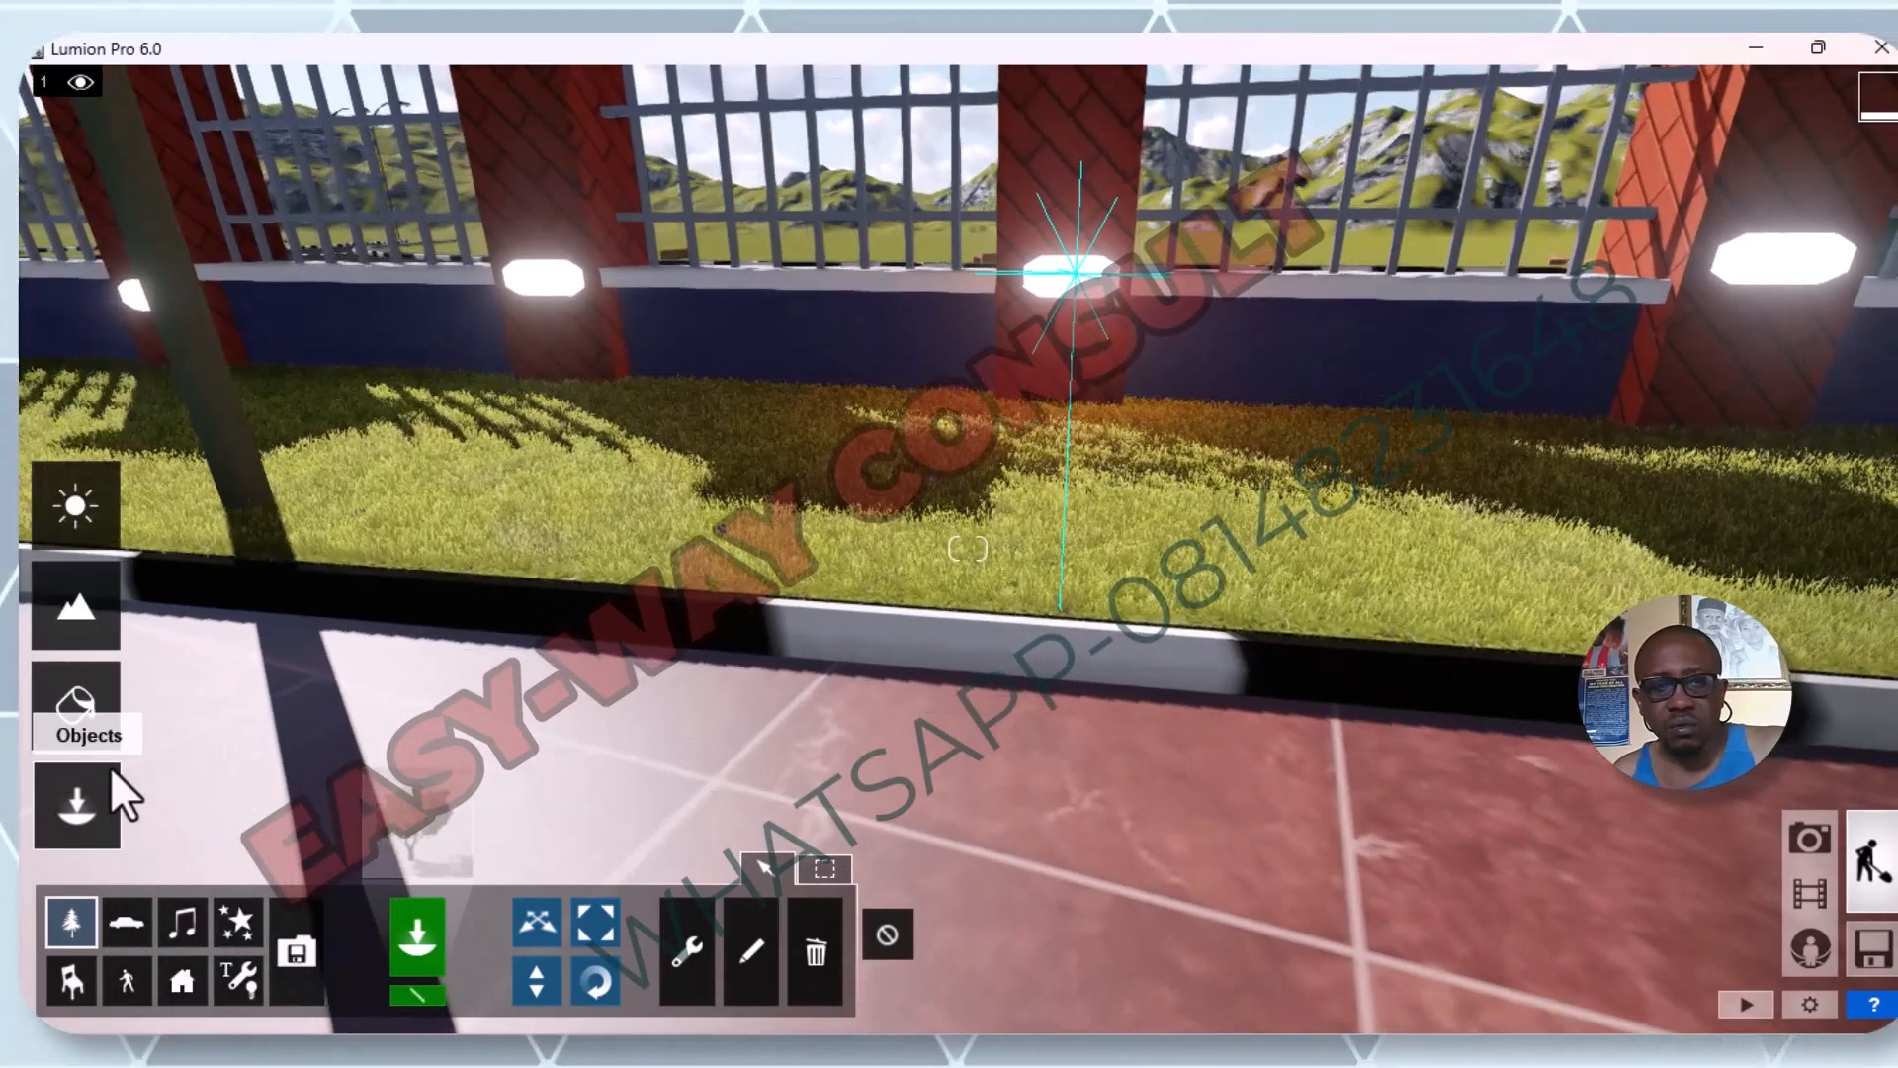
click(97, 708)
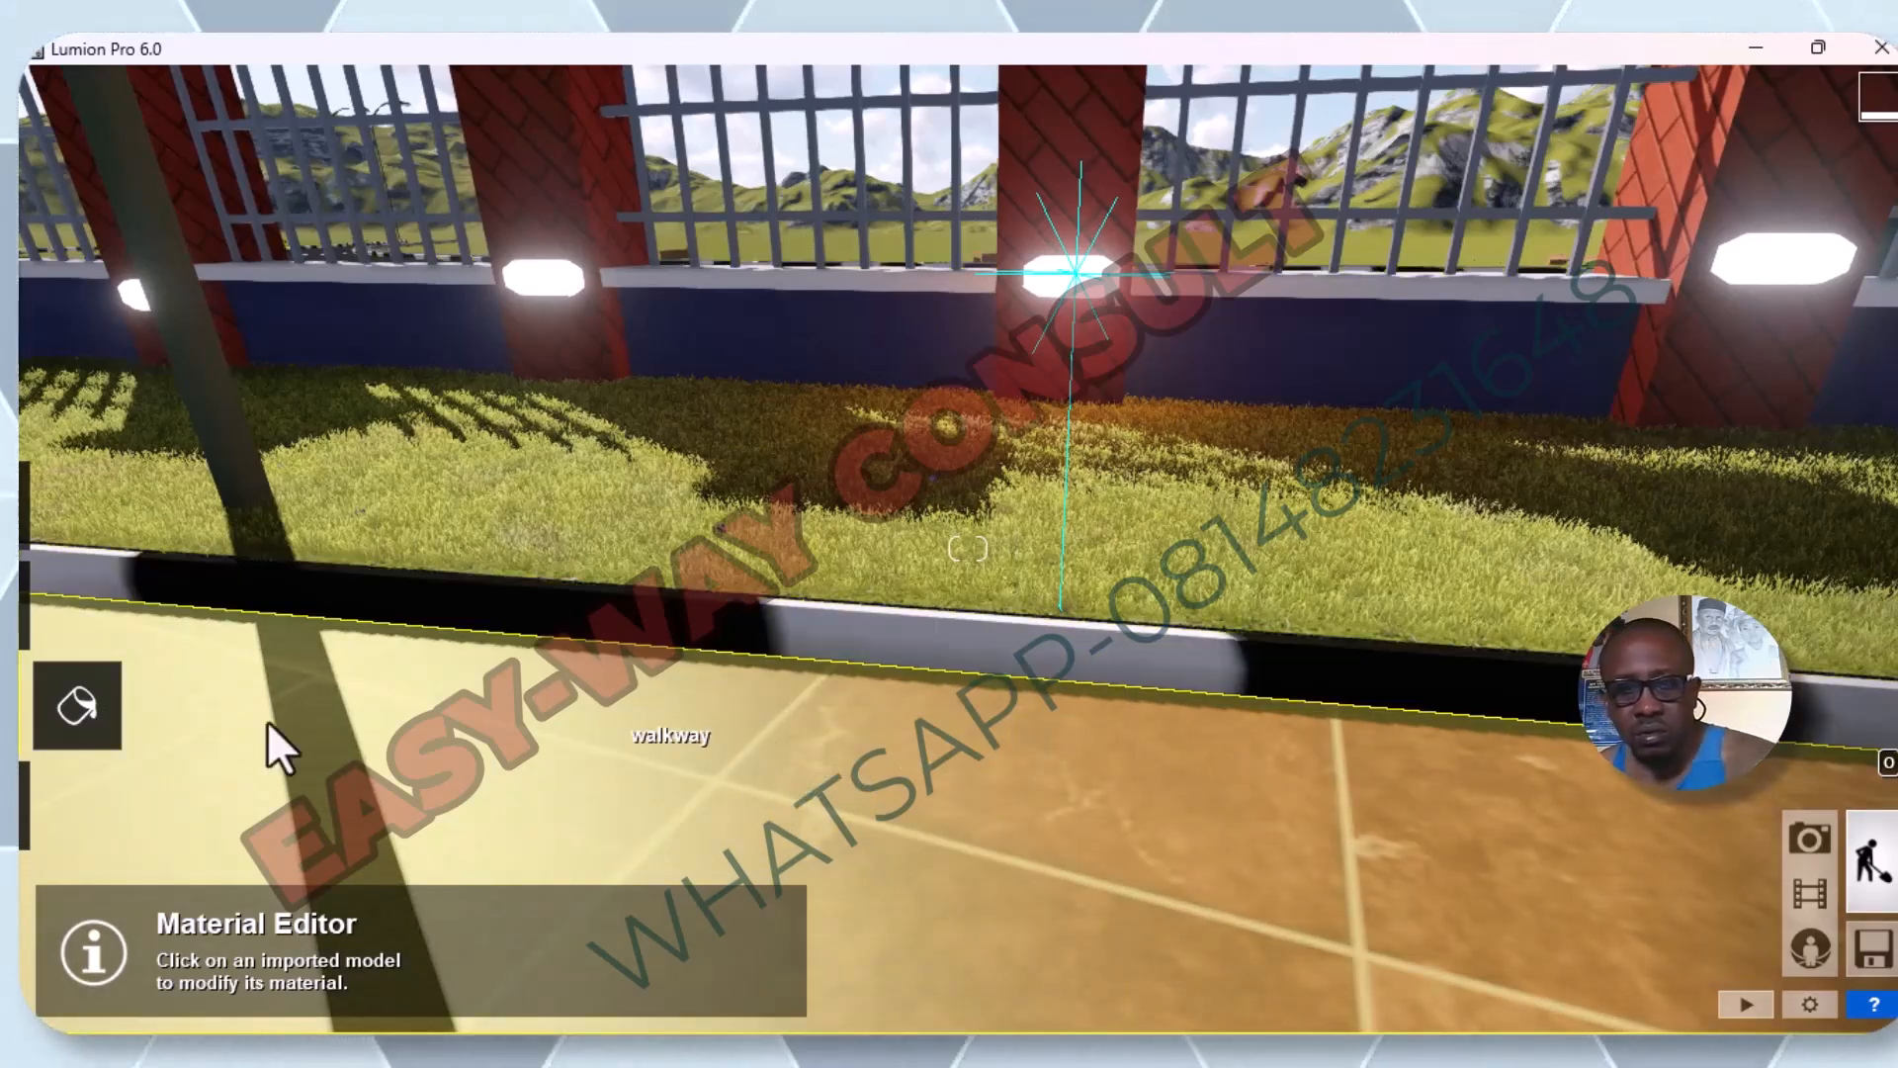
mouse_move(99, 661)
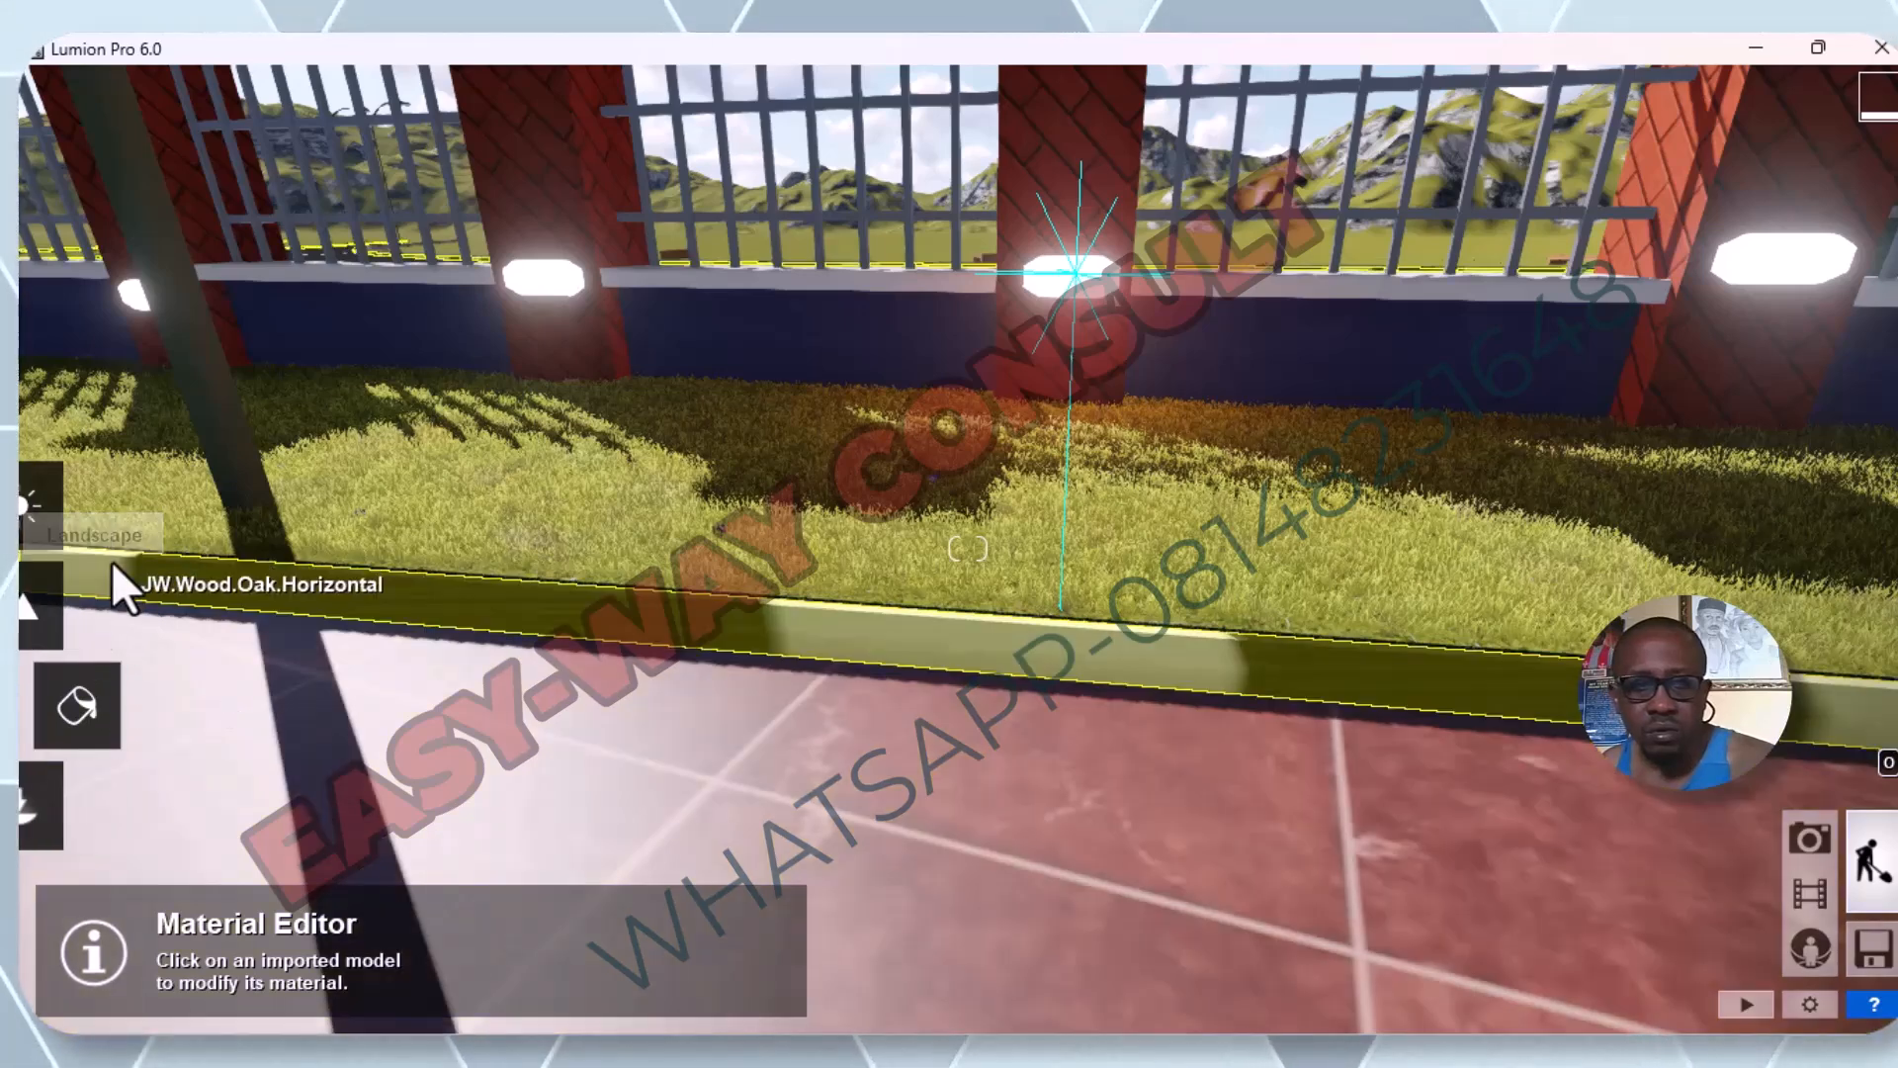
click(96, 515)
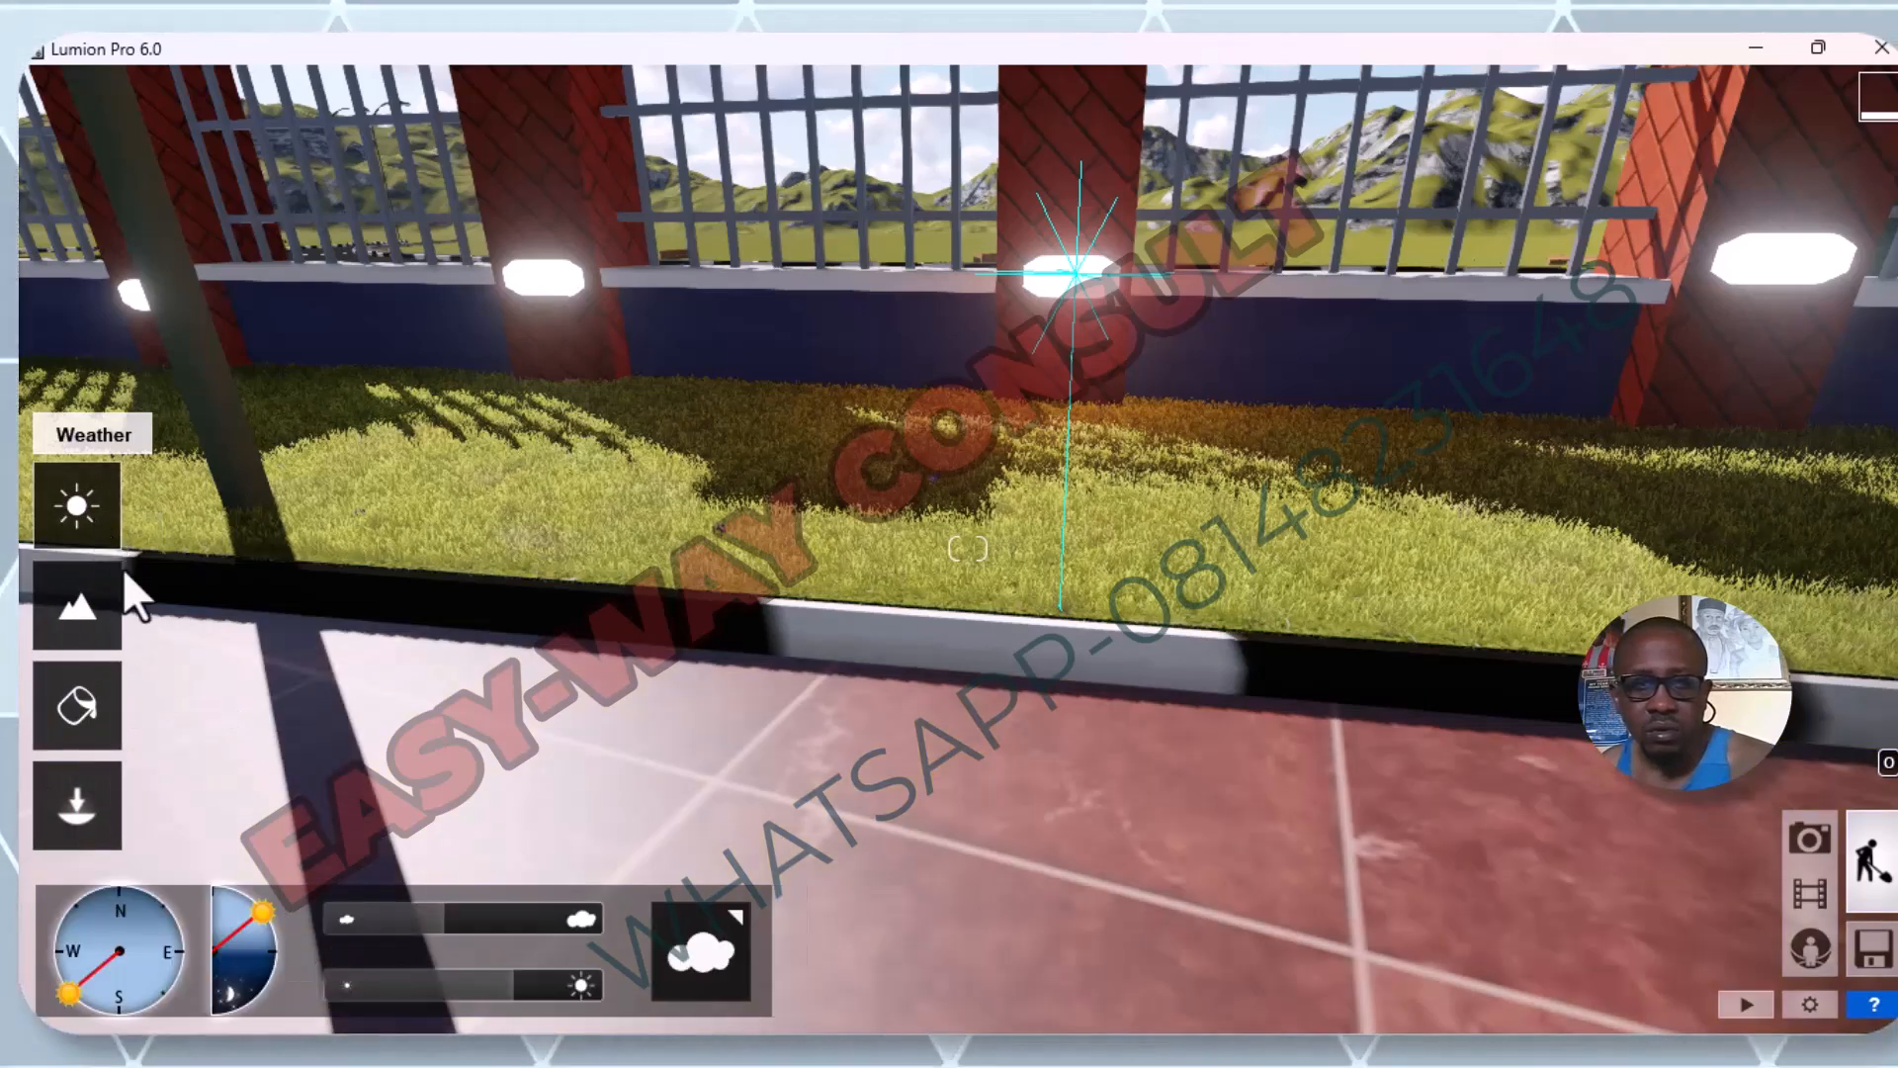
mouse_move(470, 971)
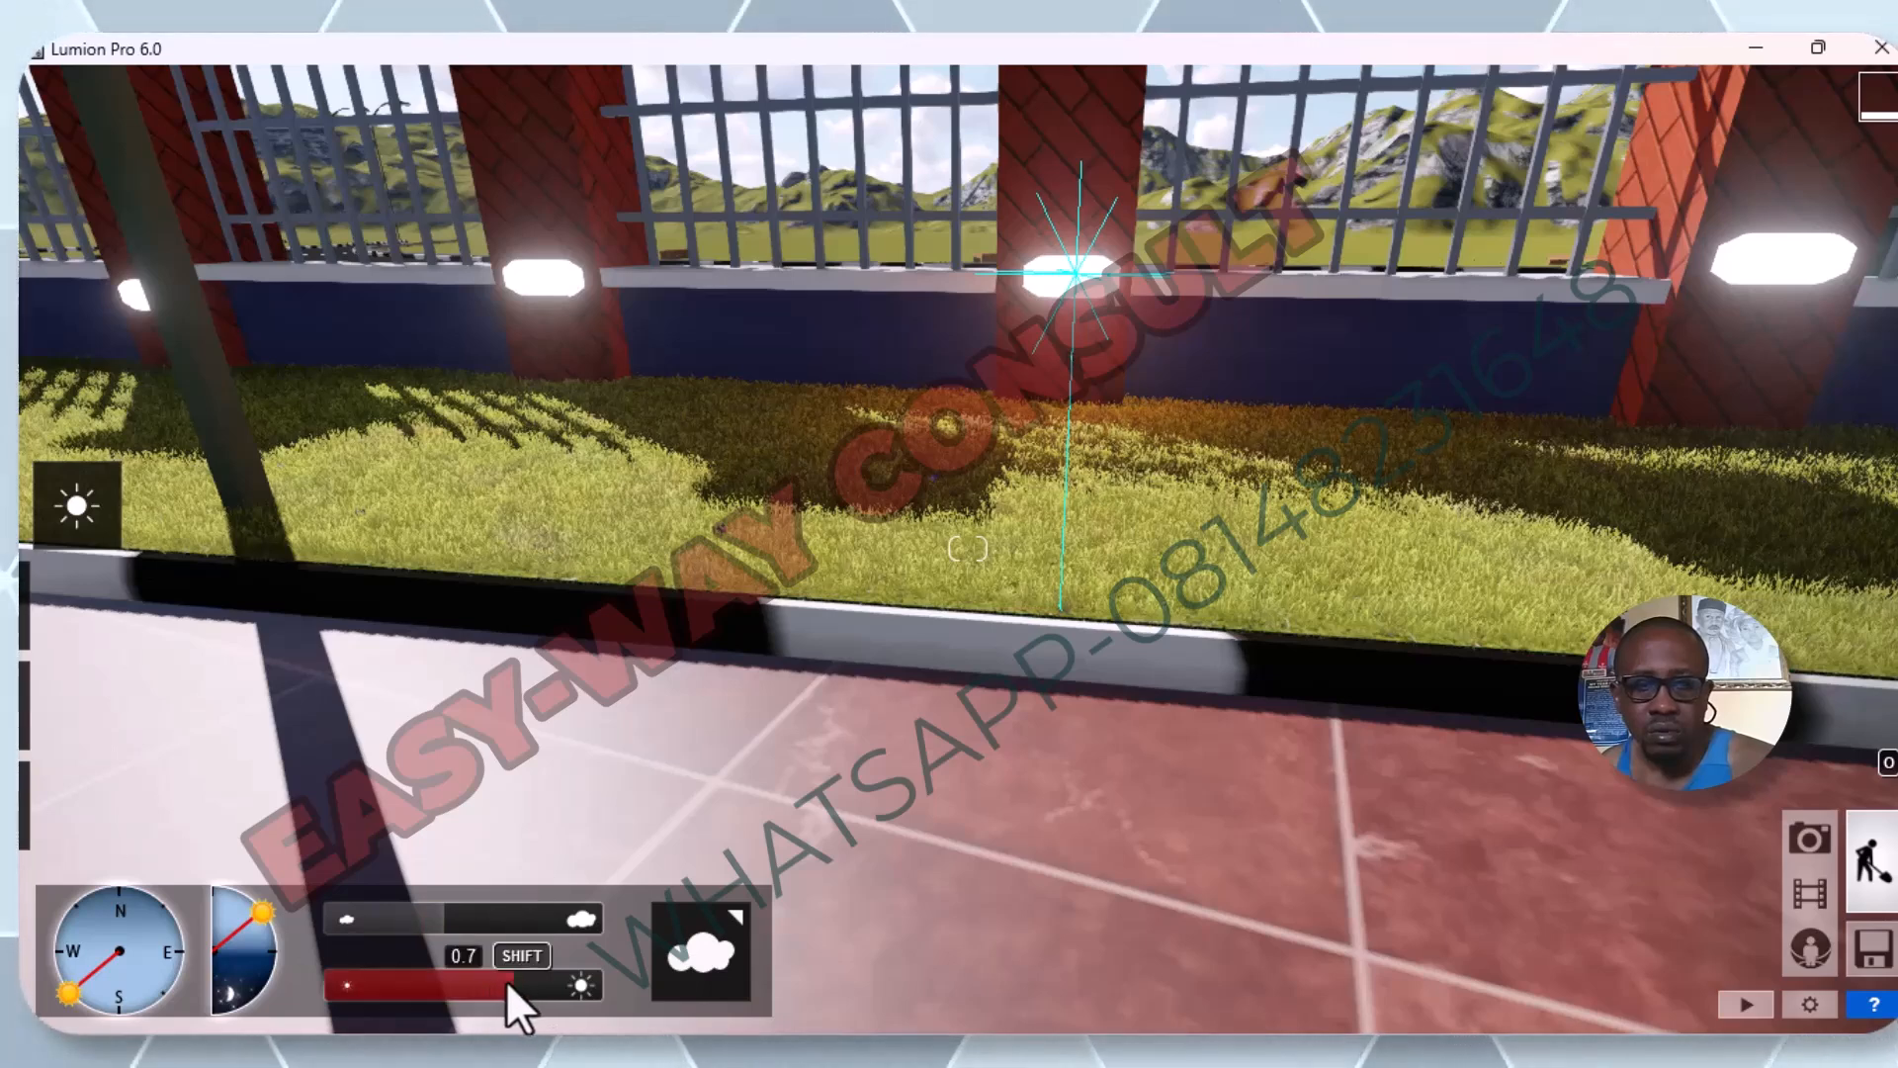
drag(506, 976, 328, 993)
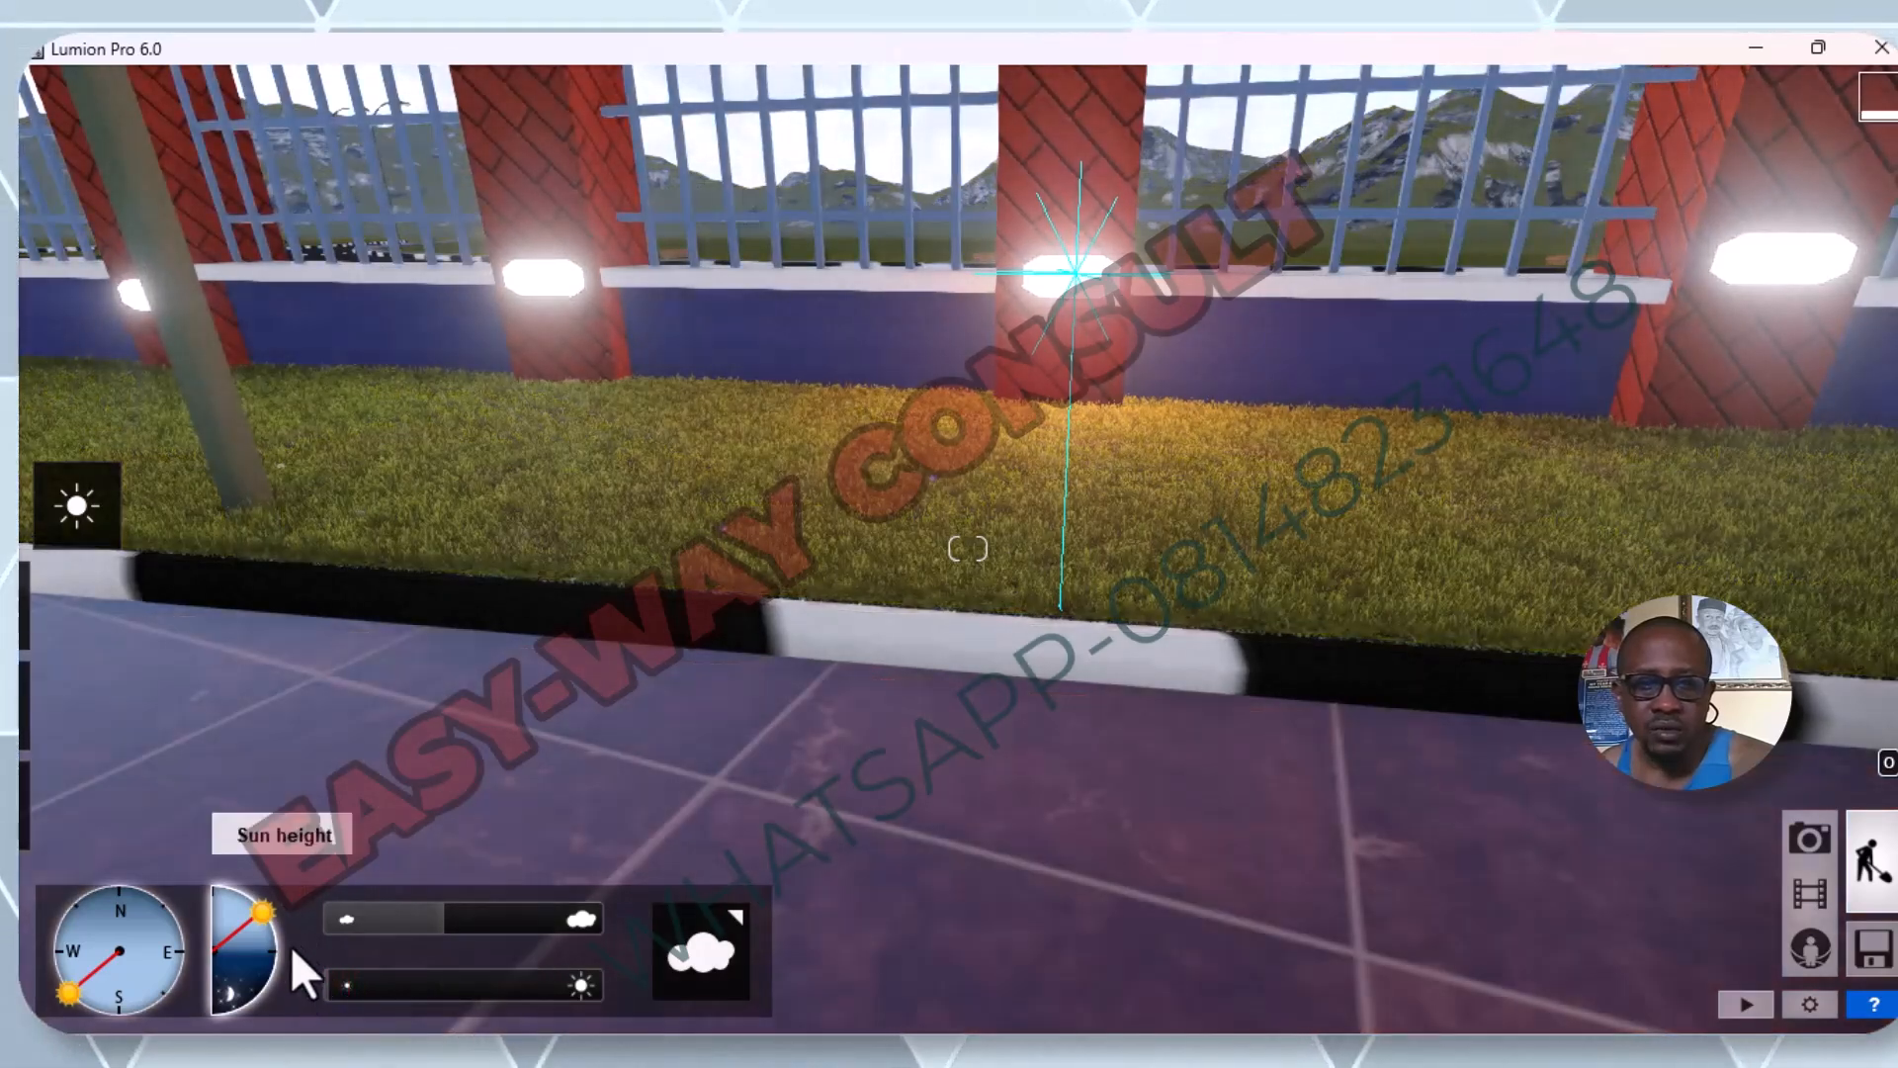
drag(263, 906, 261, 973)
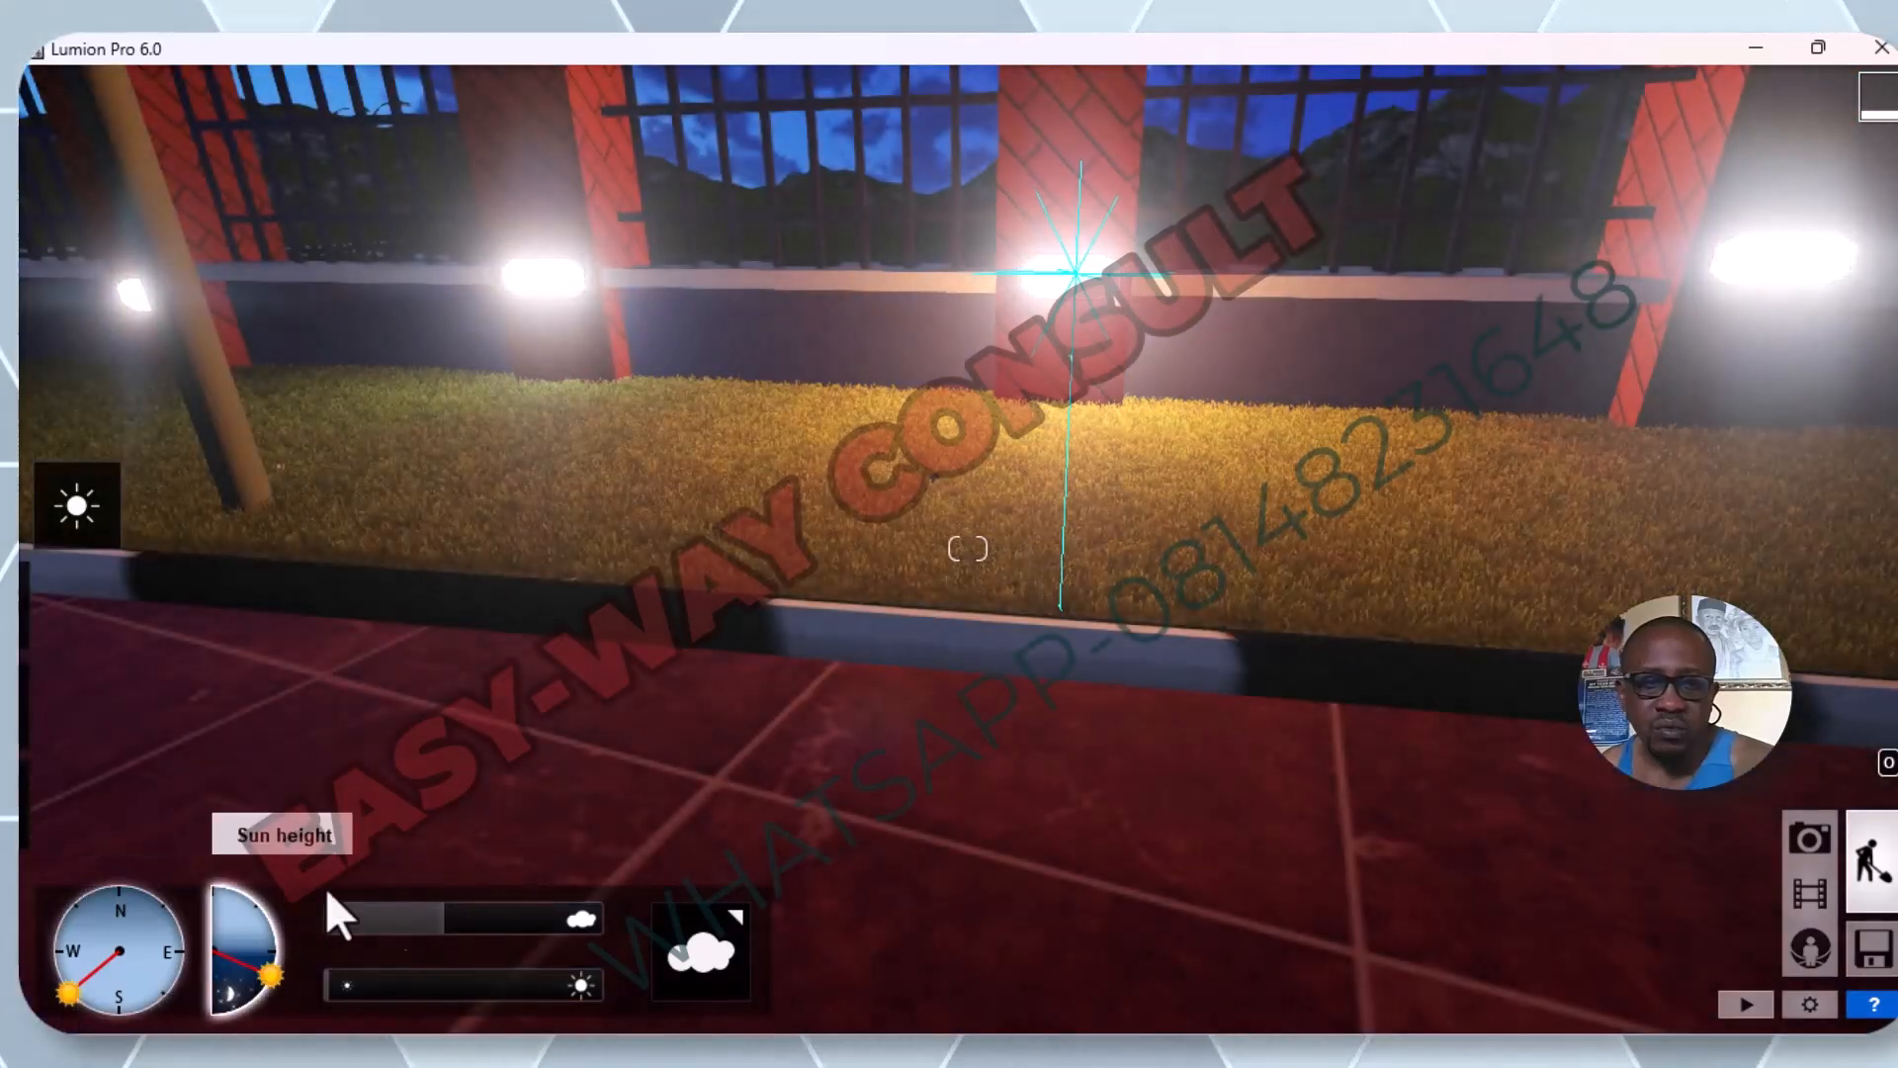
Check the fence lights from afar at night, raise the orange omni light's brightness slightly, and deselect all objects.
scroll(675, 852, down, 10)
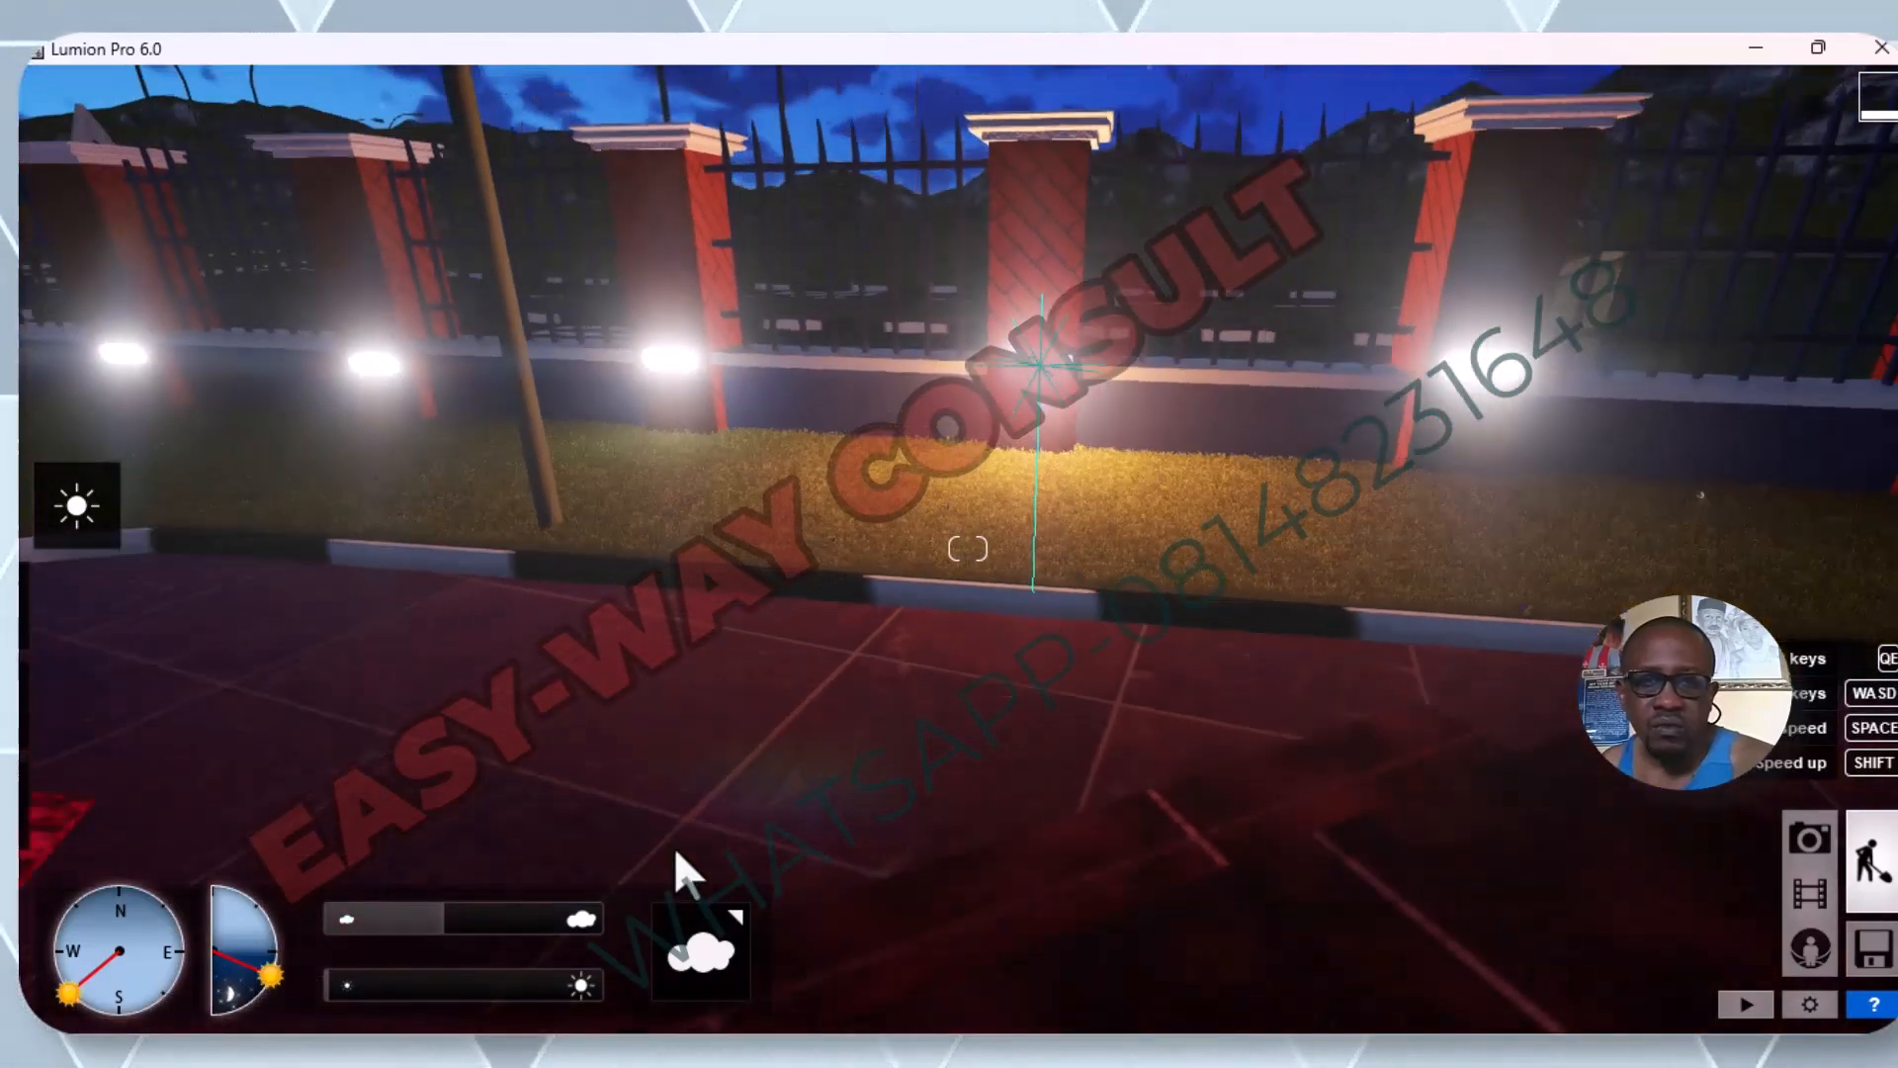
scroll(833, 698, down, 10)
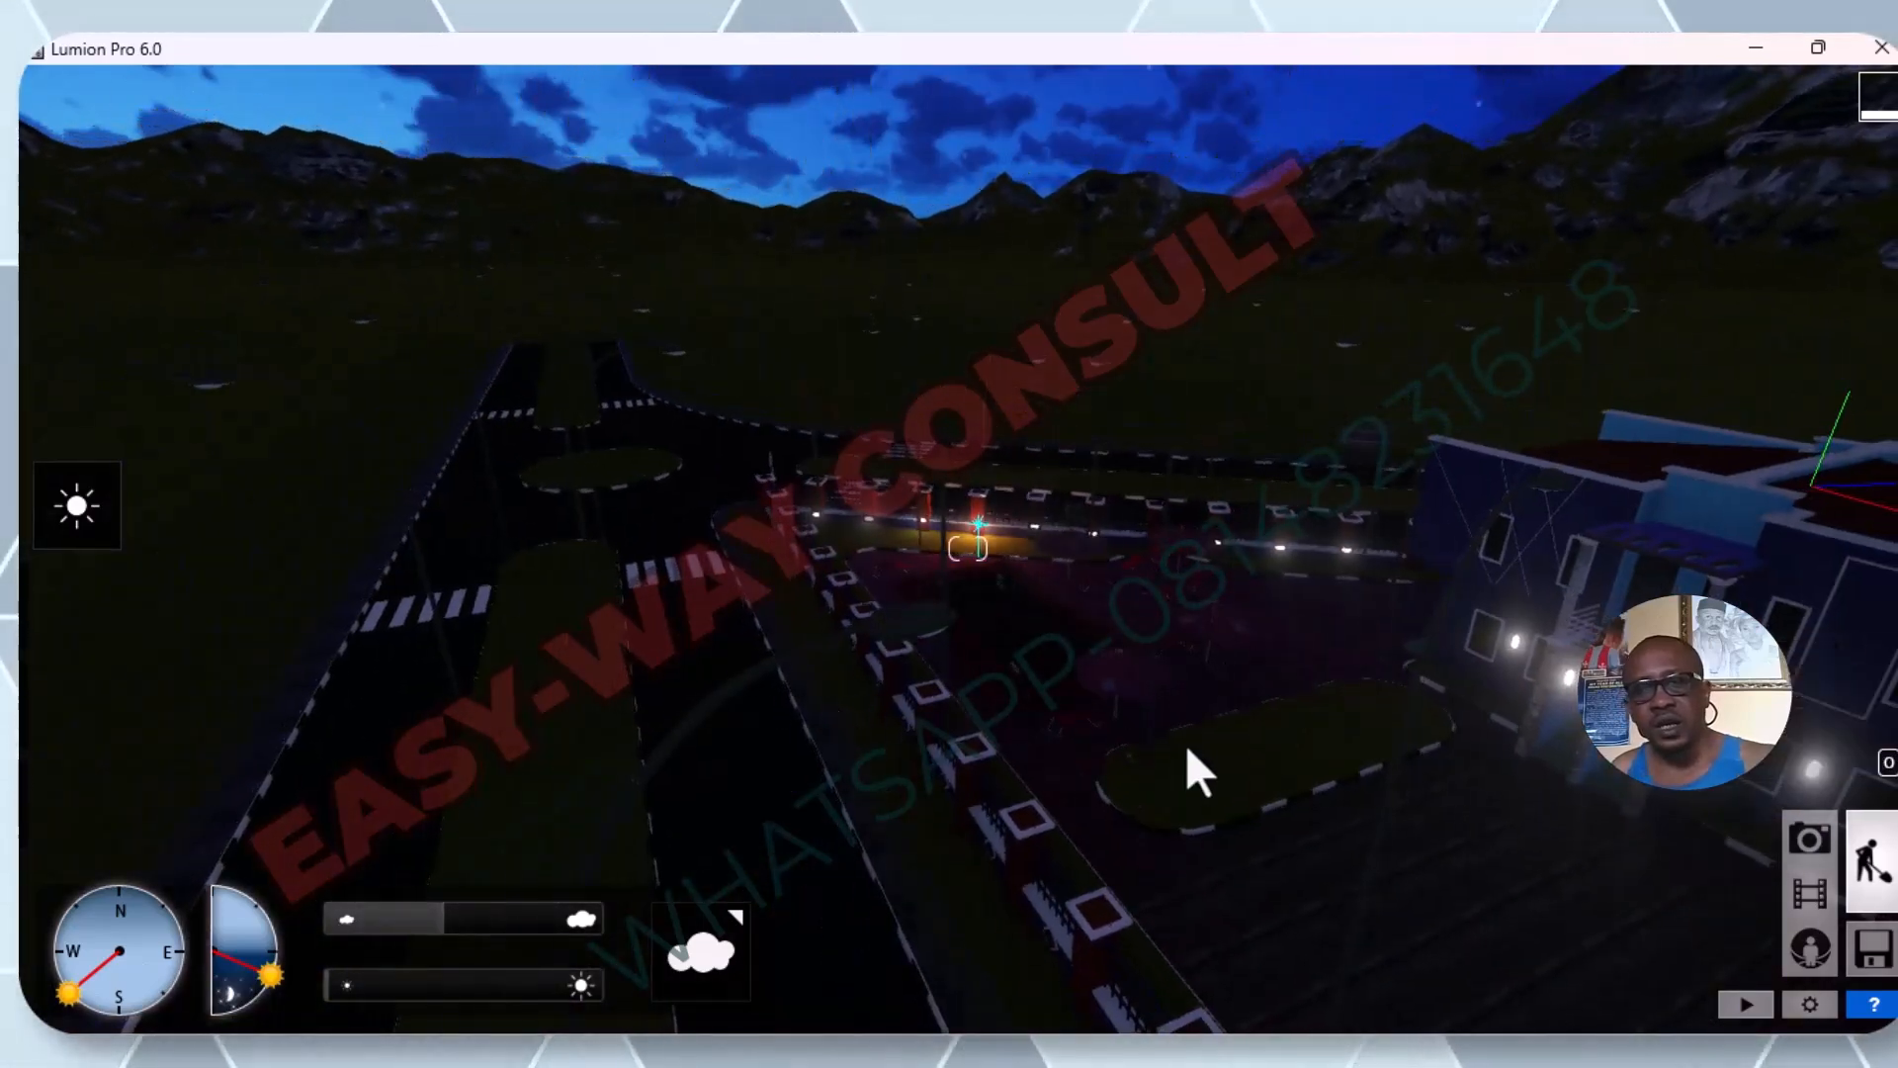
scroll(981, 486, up, 6)
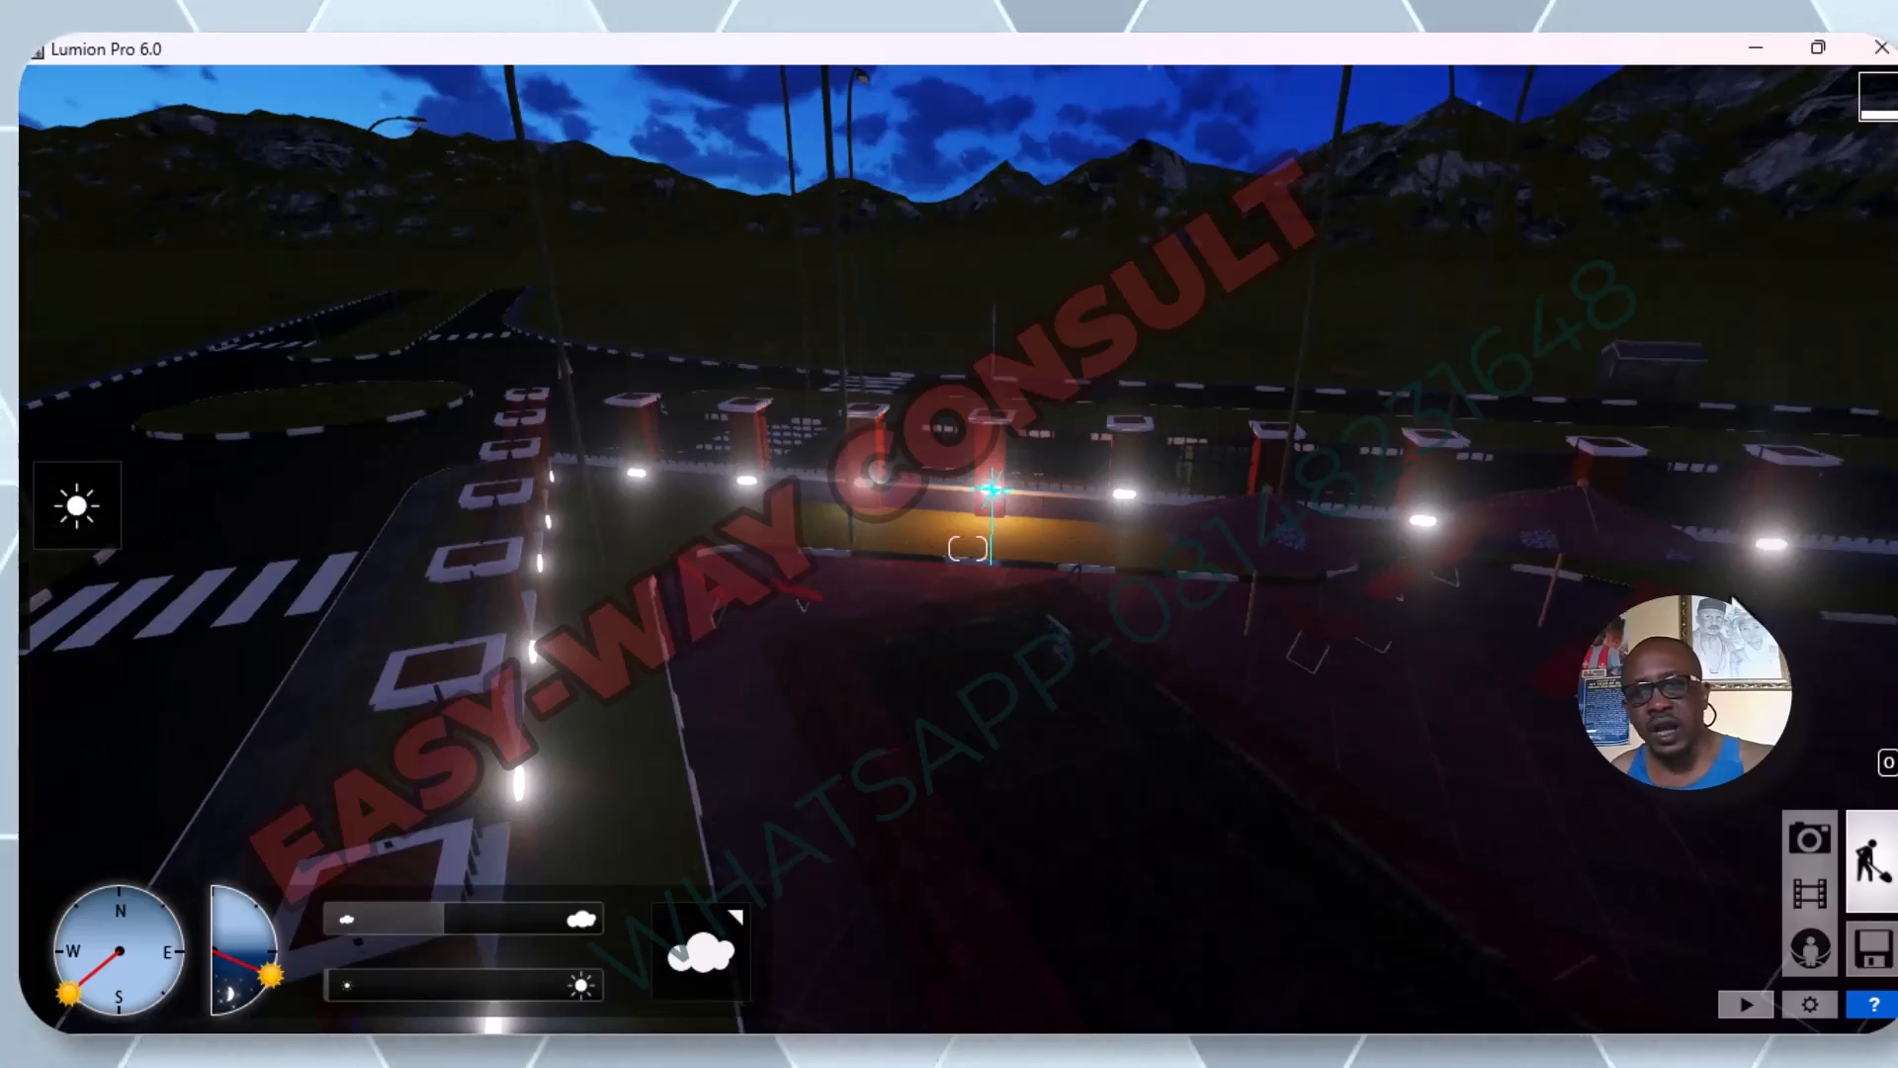
scroll(1036, 502, up, 5)
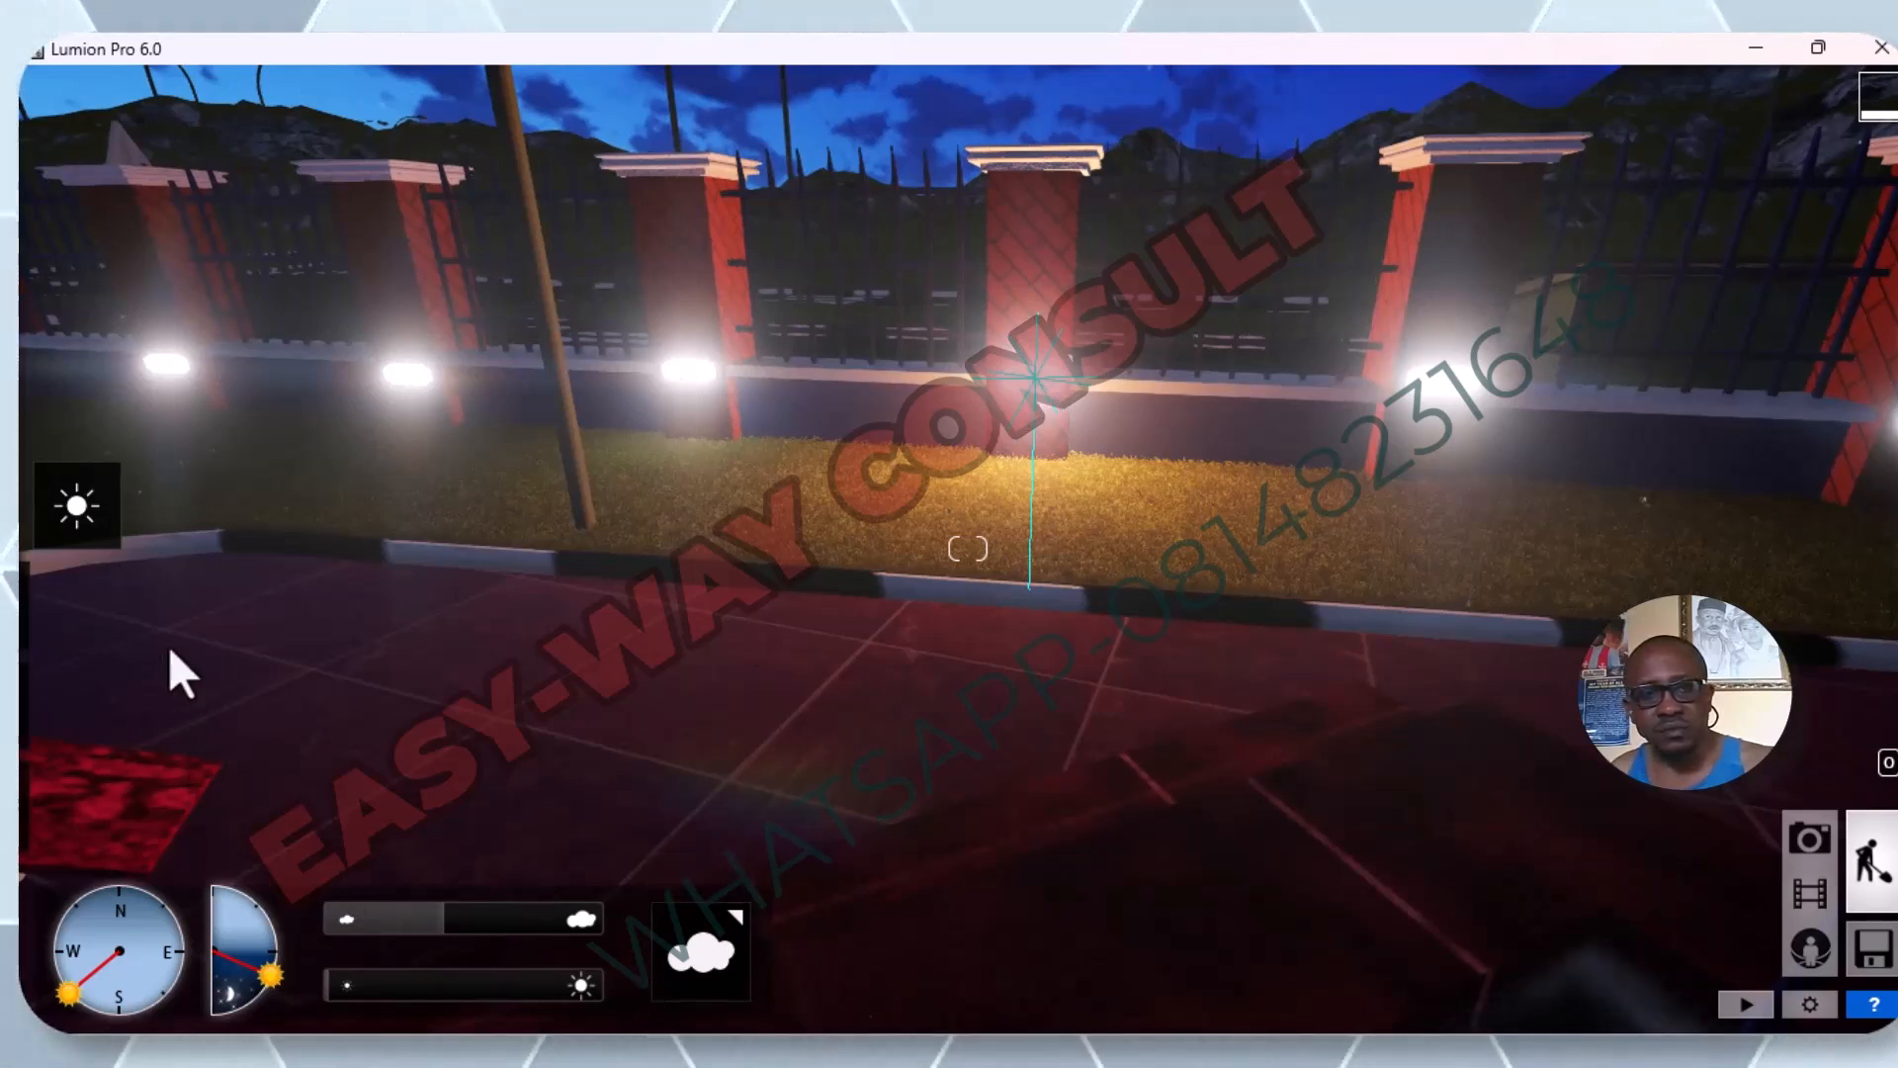
mouse_move(14, 742)
click(73, 806)
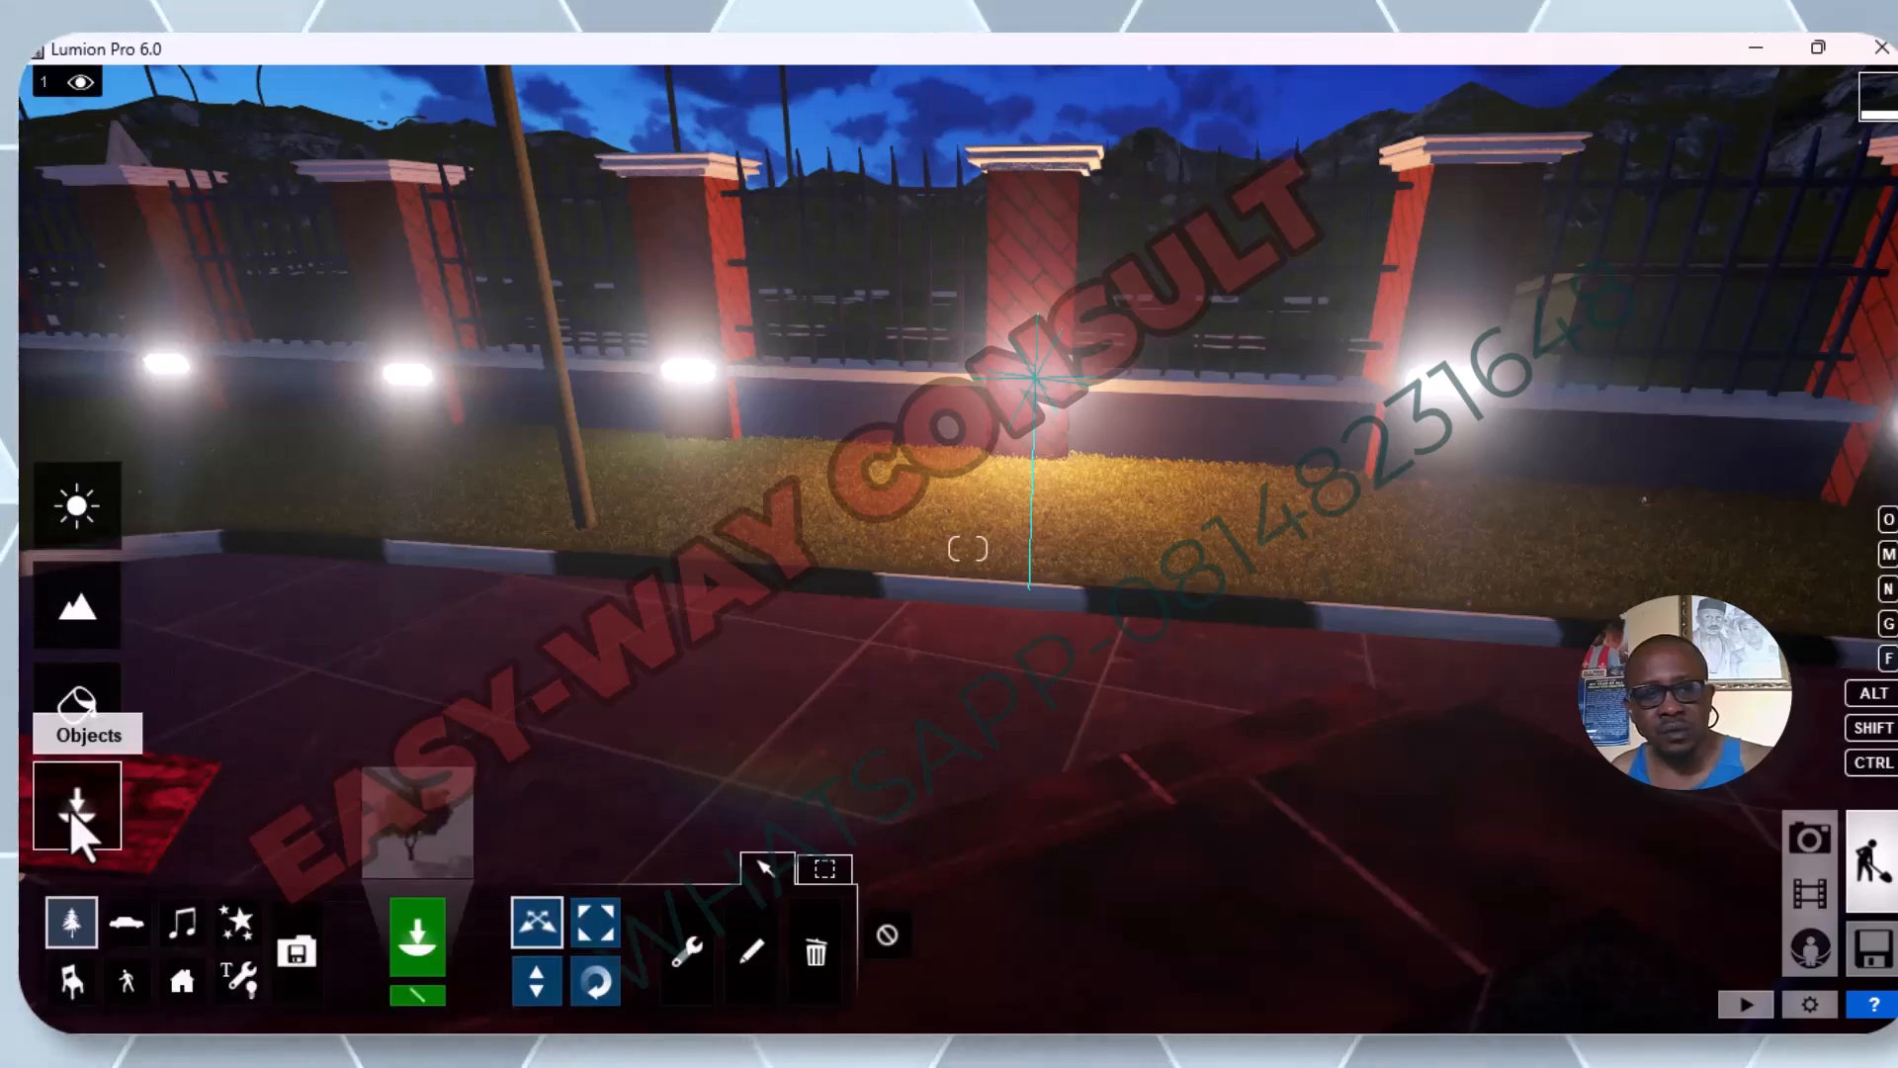
click(750, 954)
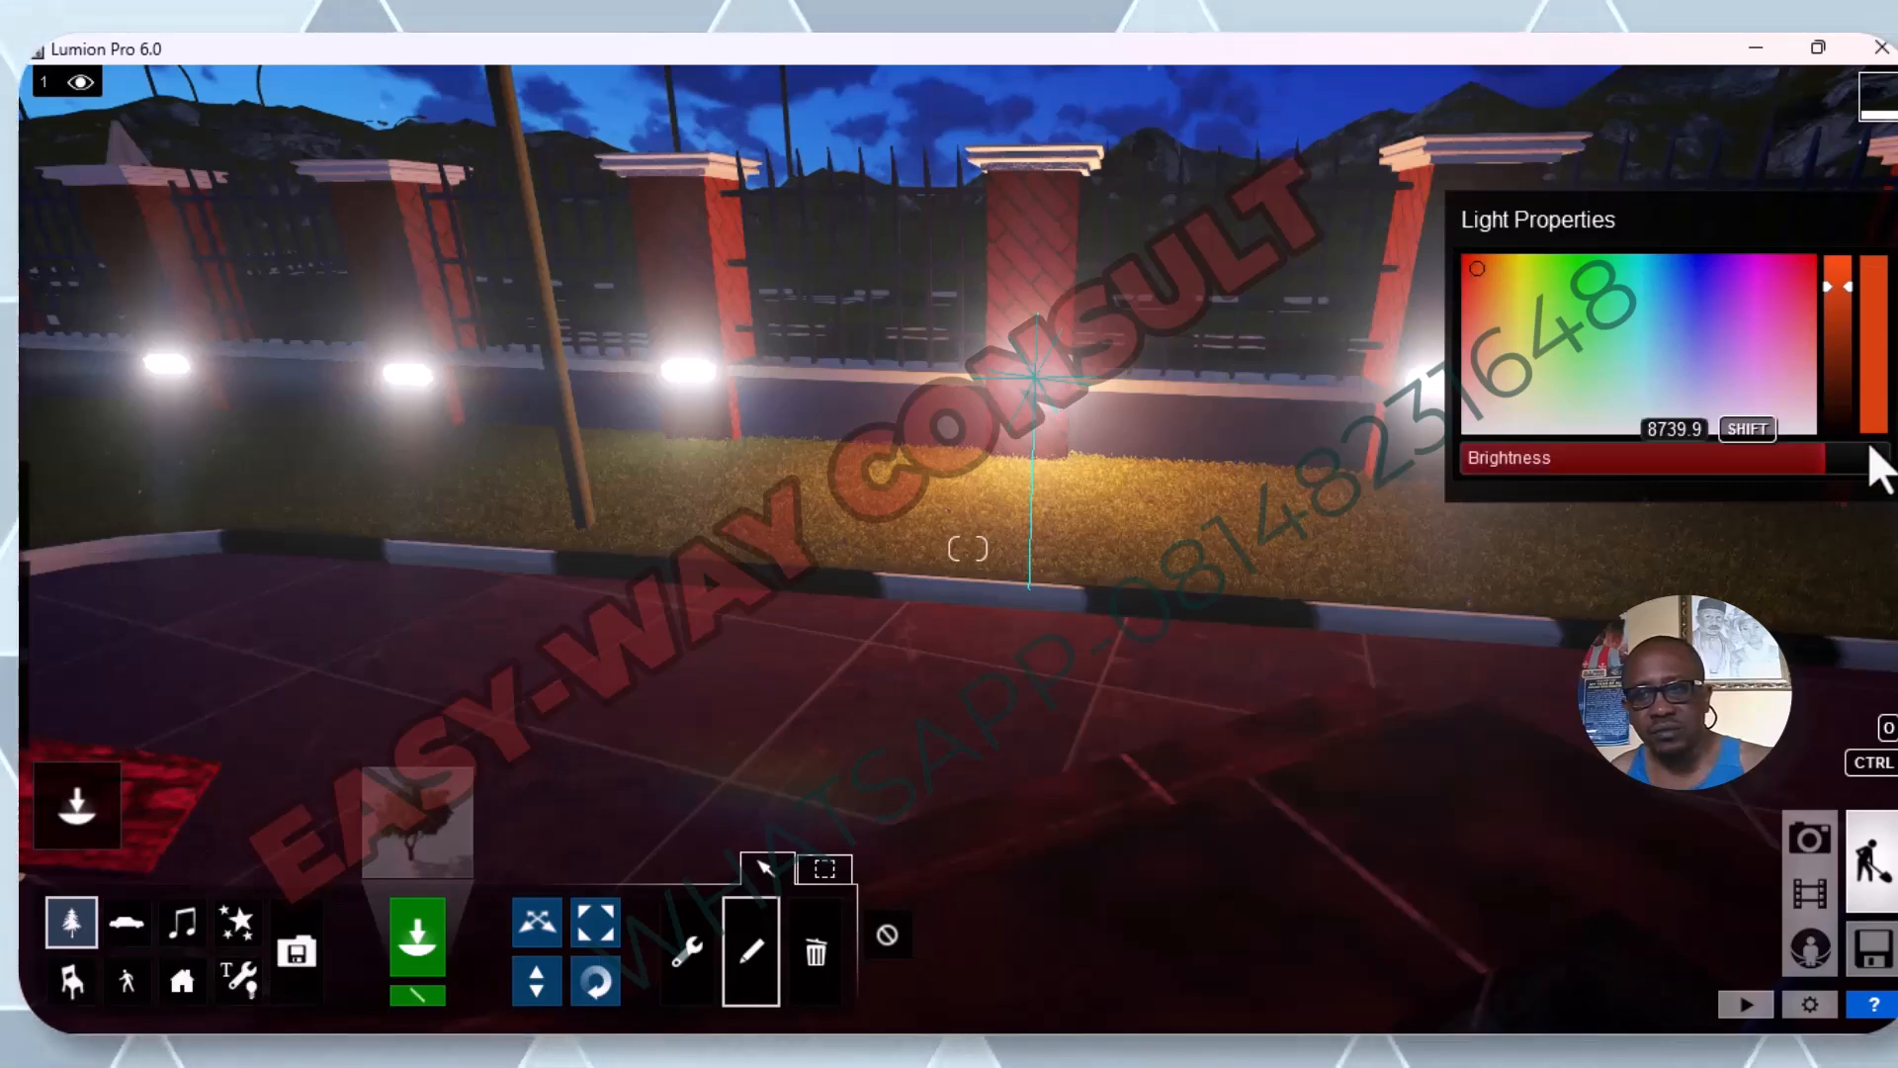
mouse_move(1825, 467)
mouse_down()
mouse_move(1459, 484)
mouse_move(1841, 445)
mouse_move(1657, 485)
mouse_move(1827, 482)
mouse_move(1840, 458)
mouse_up()
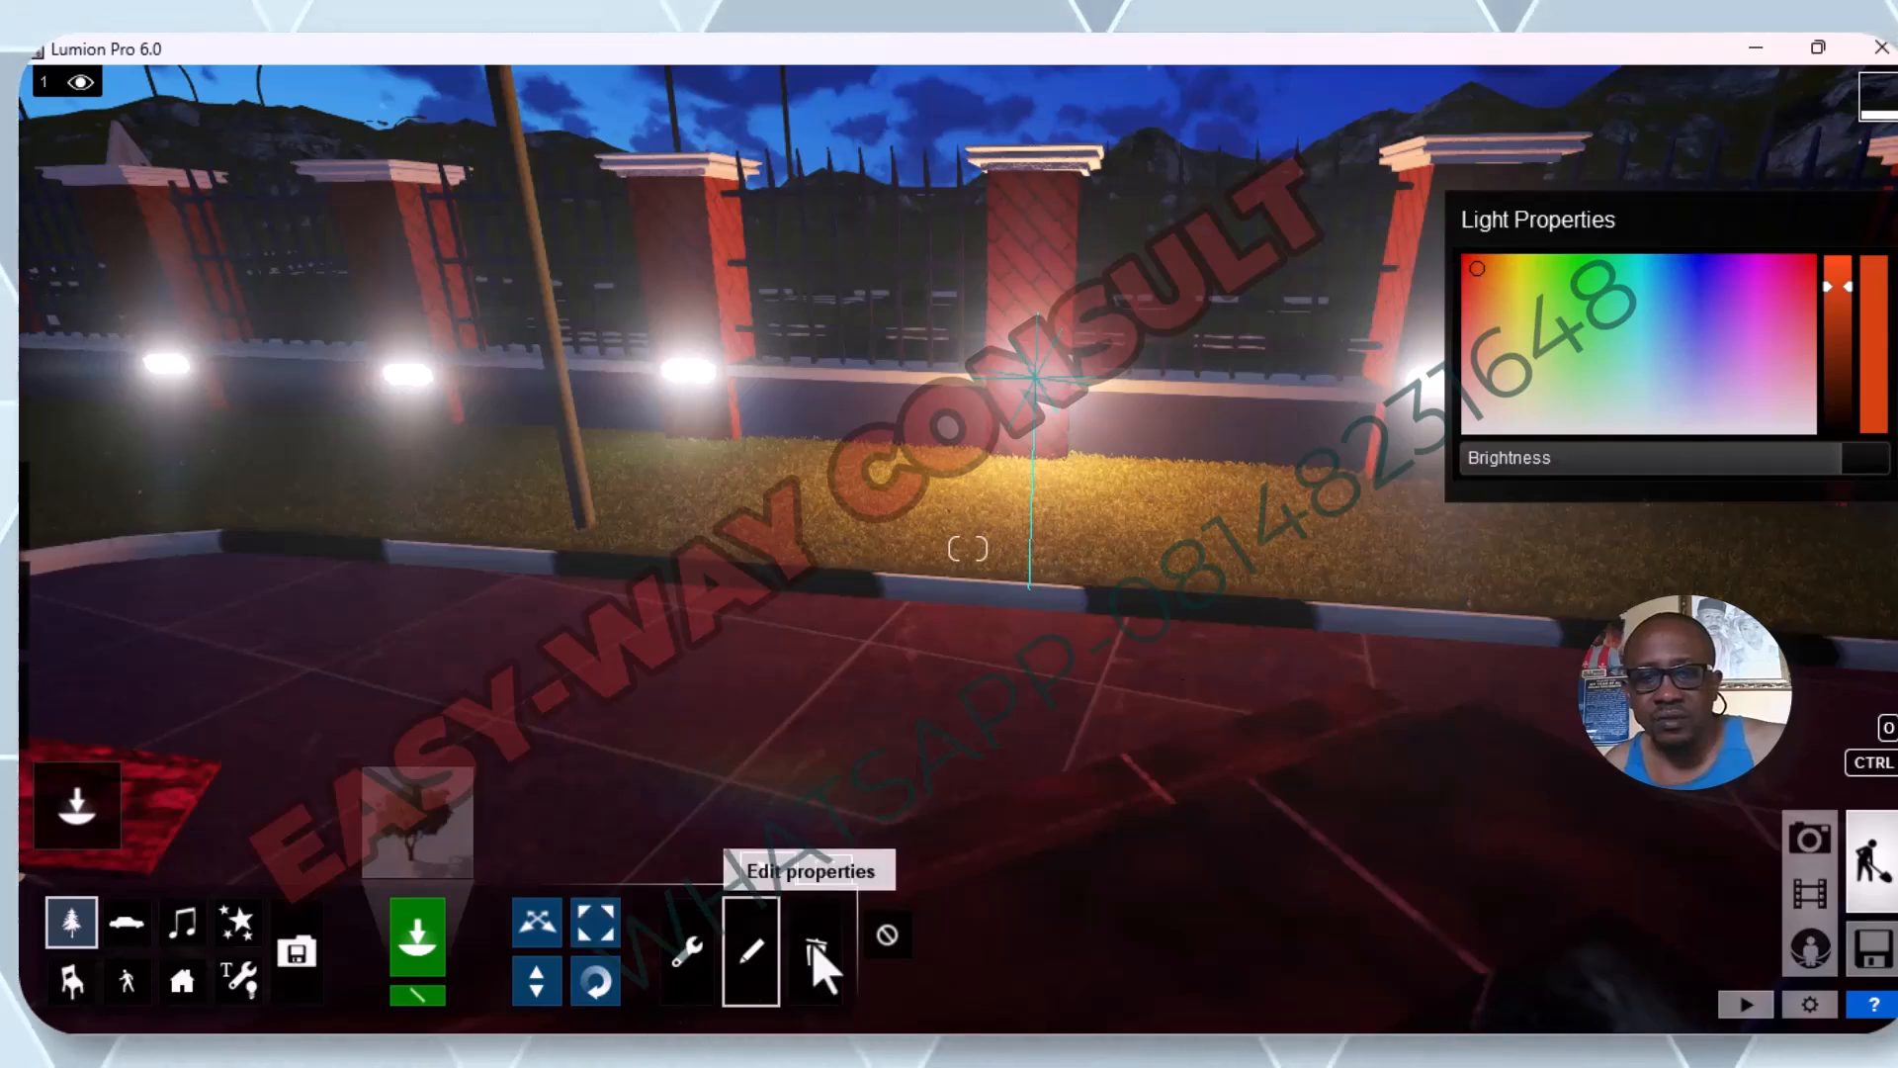
click(899, 934)
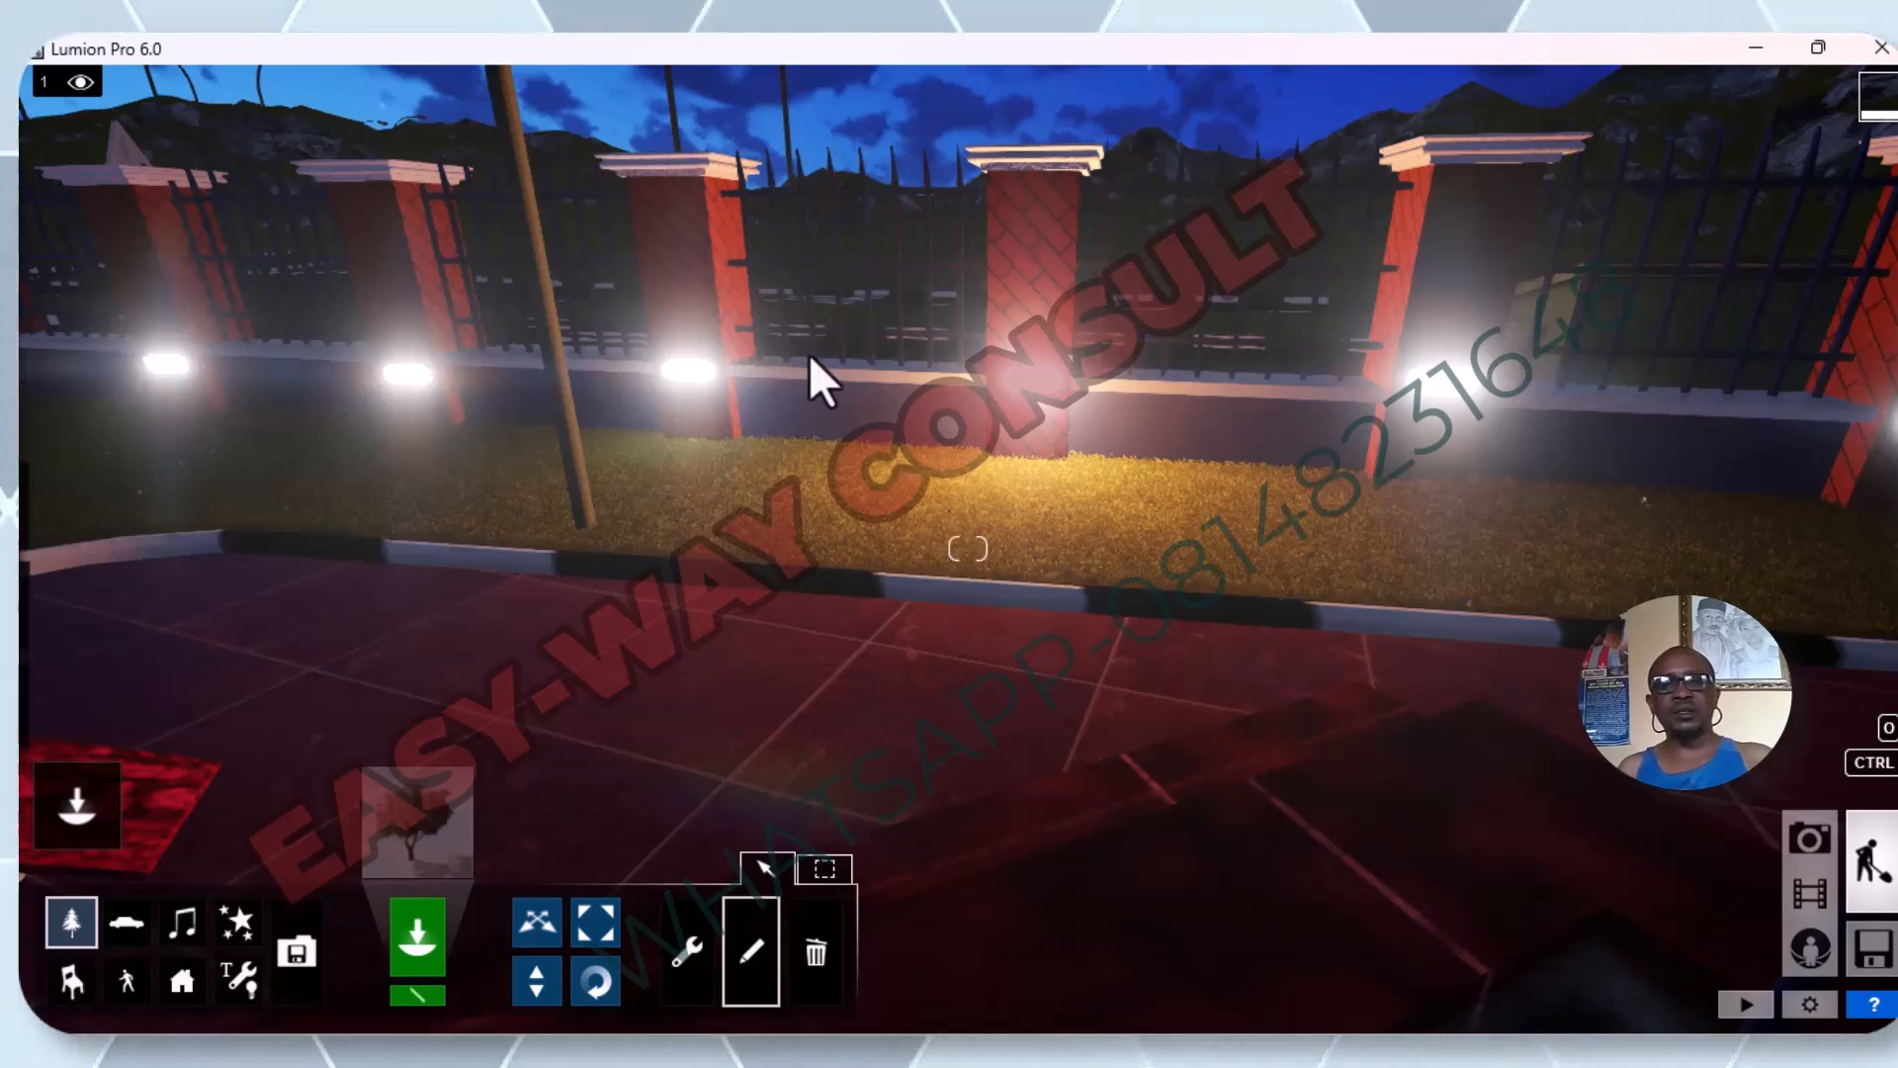
Choose the last white omni light in the Lights and Utilities Library and place it on the second fence pillar left of the orange light.
click(234, 974)
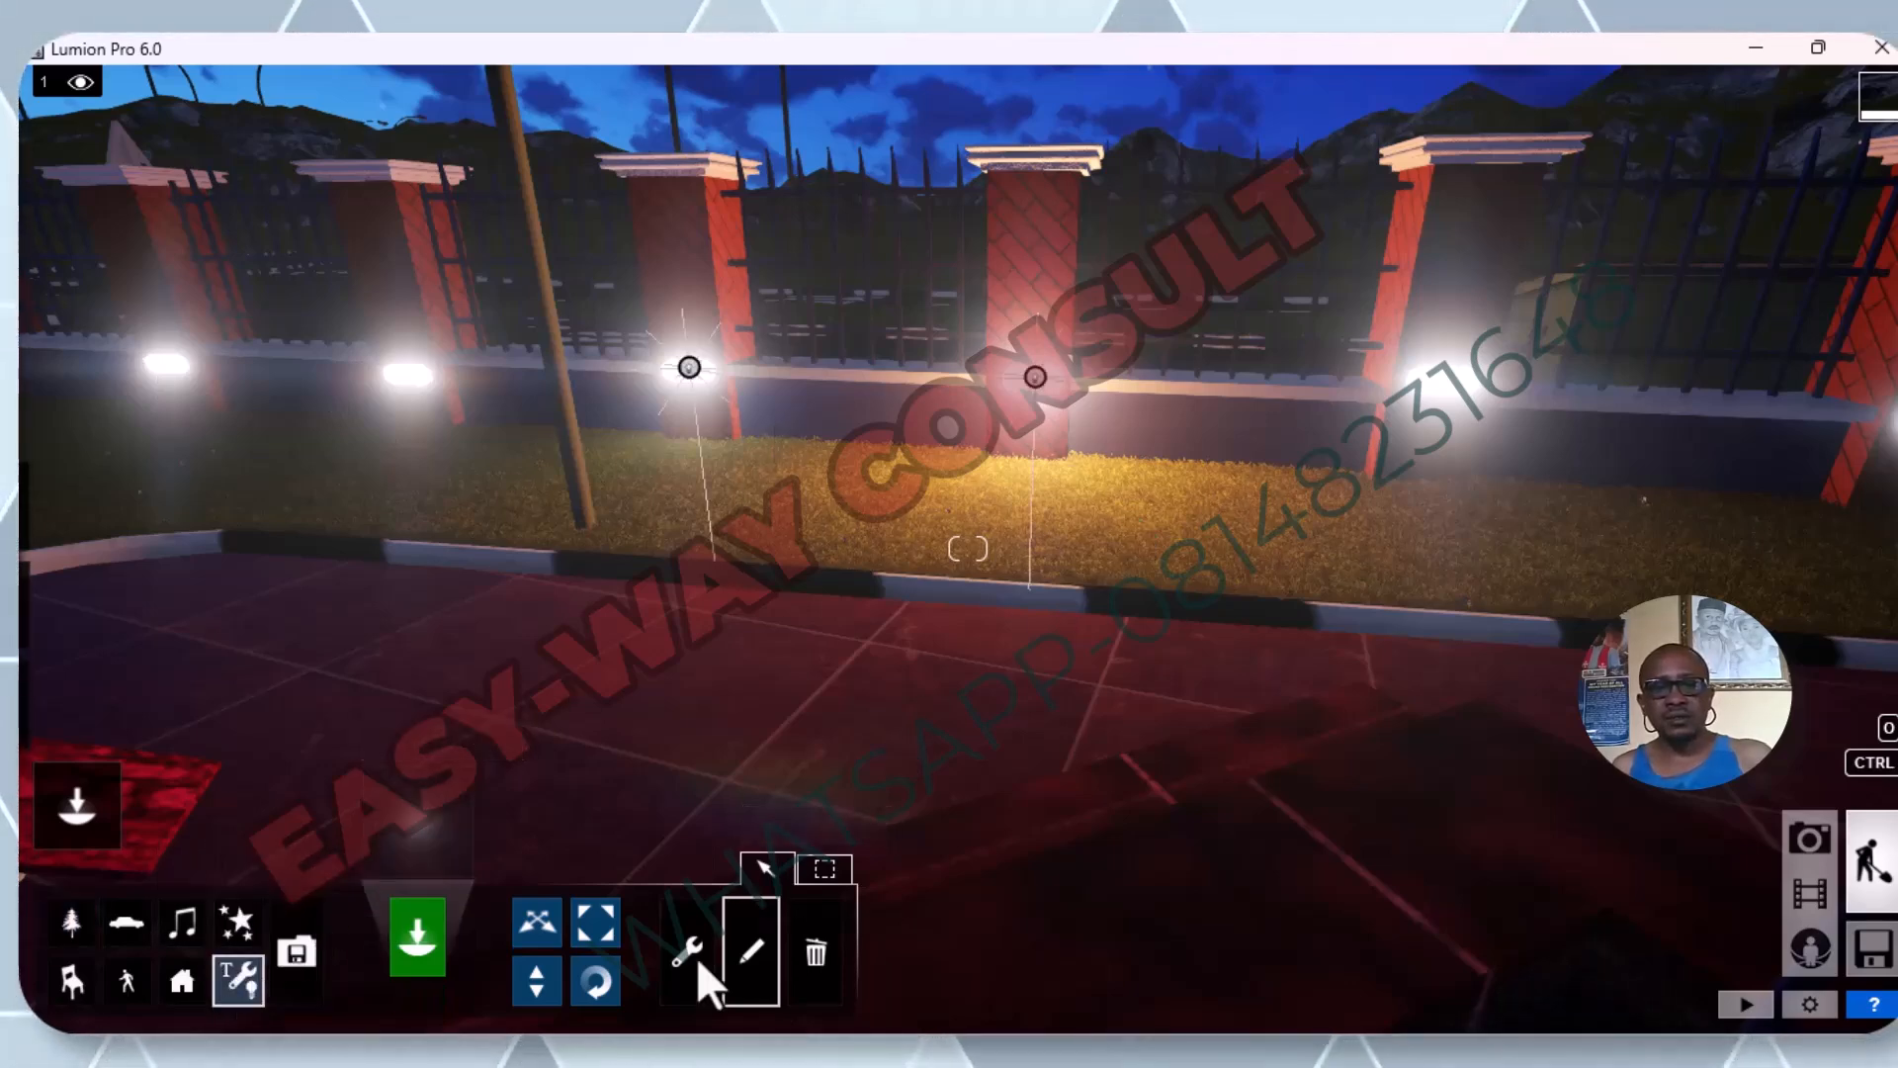
click(544, 930)
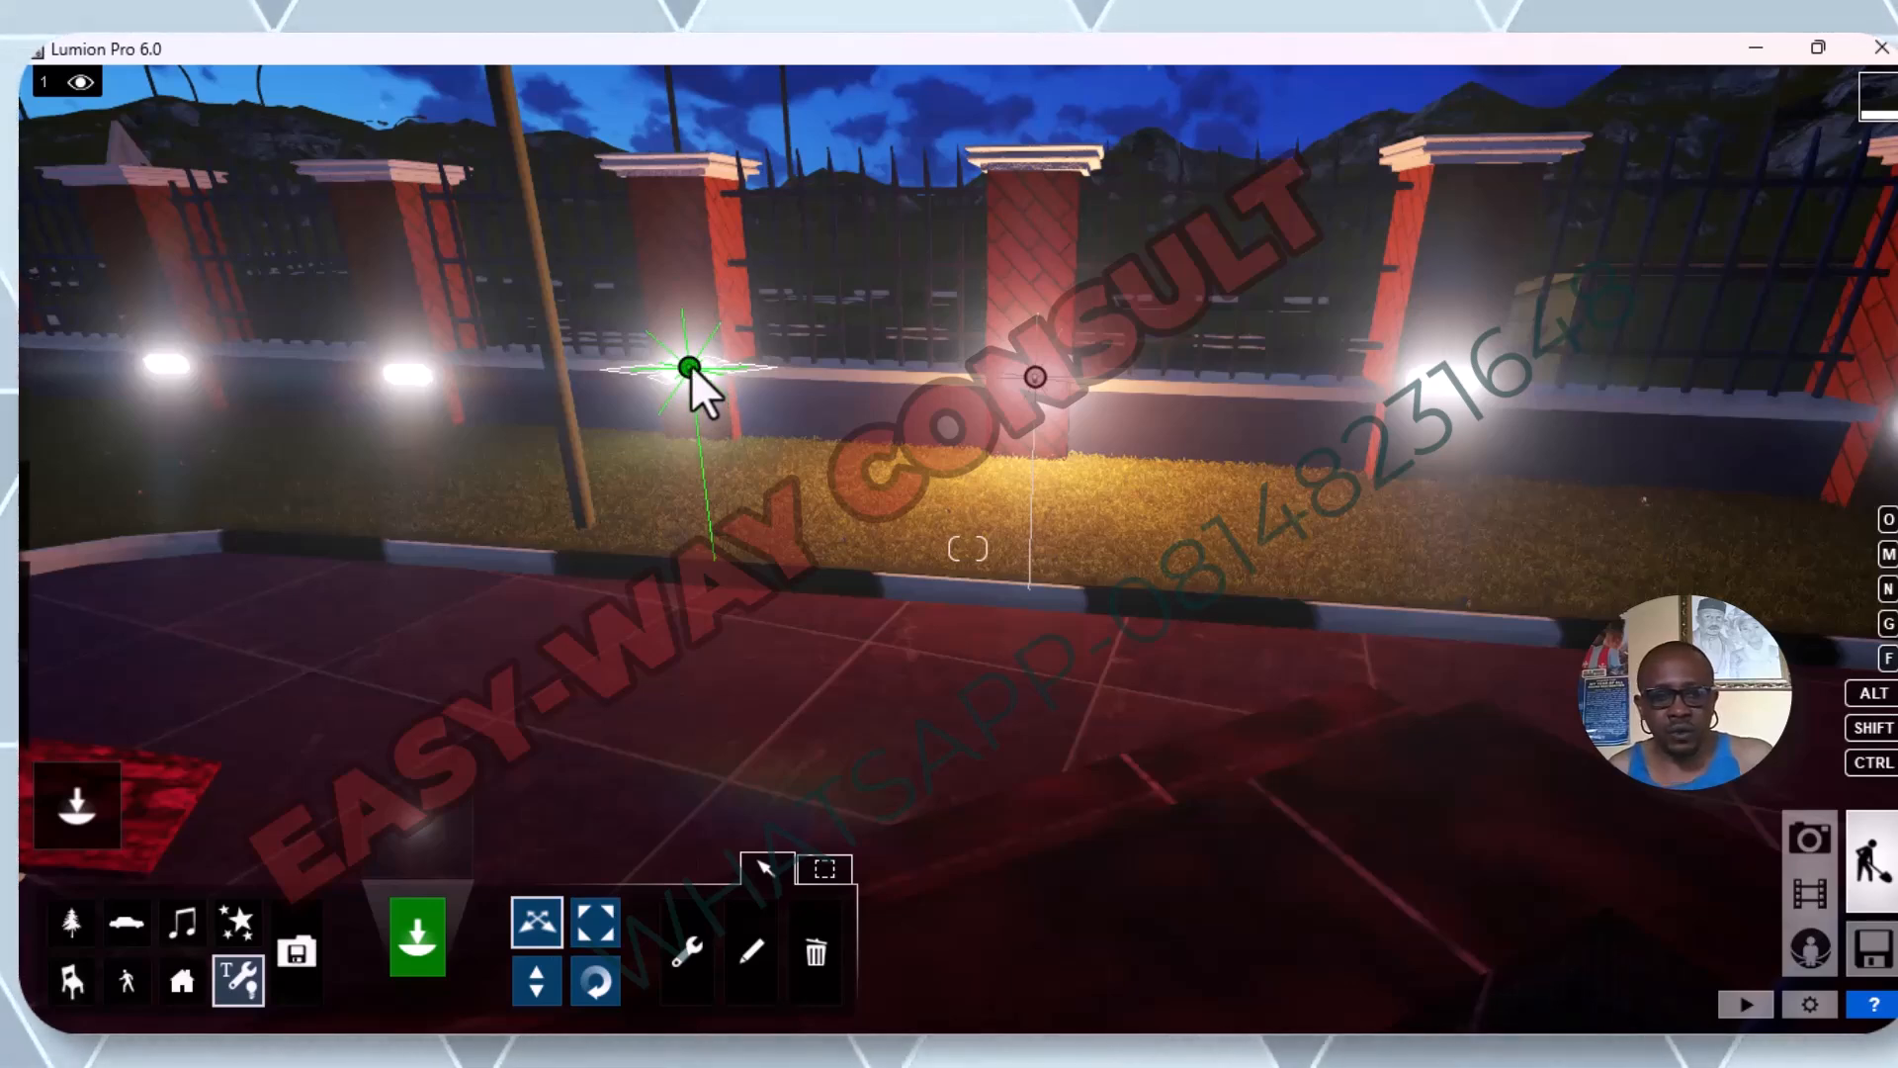
scroll(774, 477, down, 3)
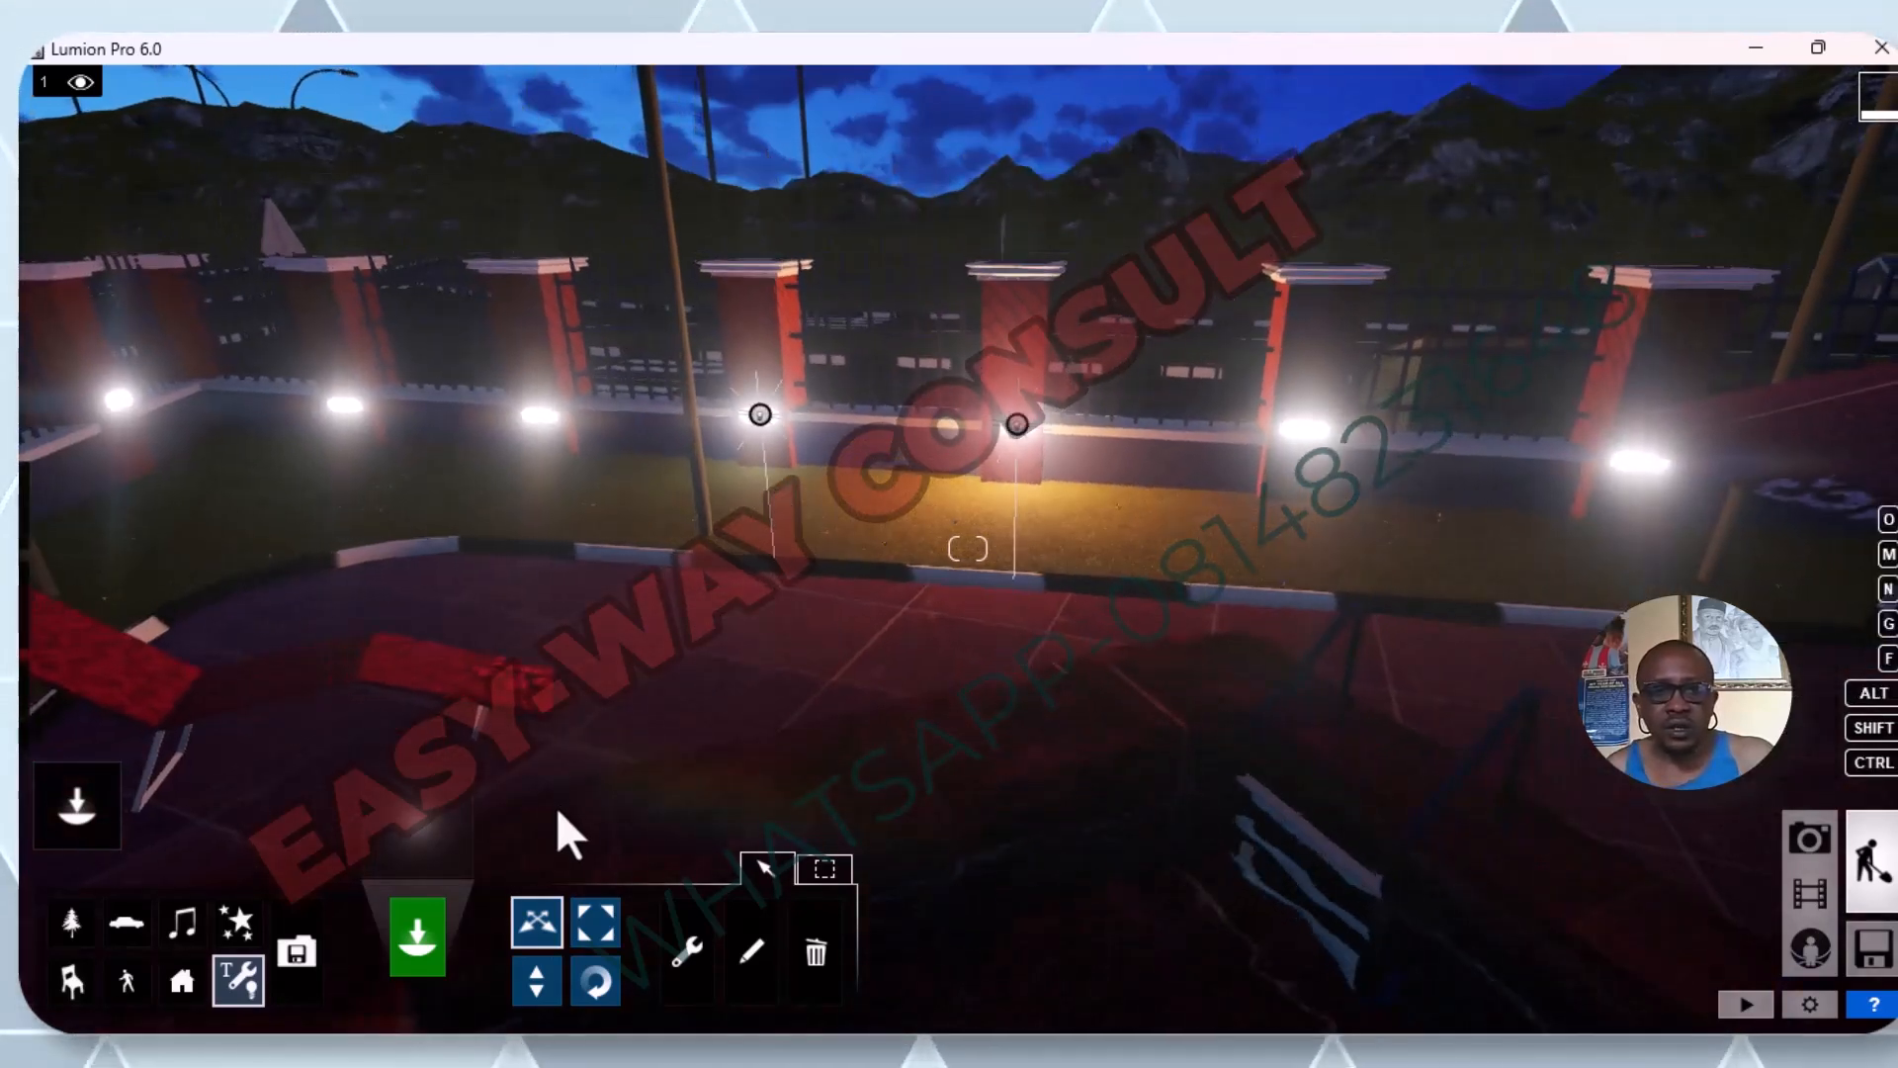
click(238, 983)
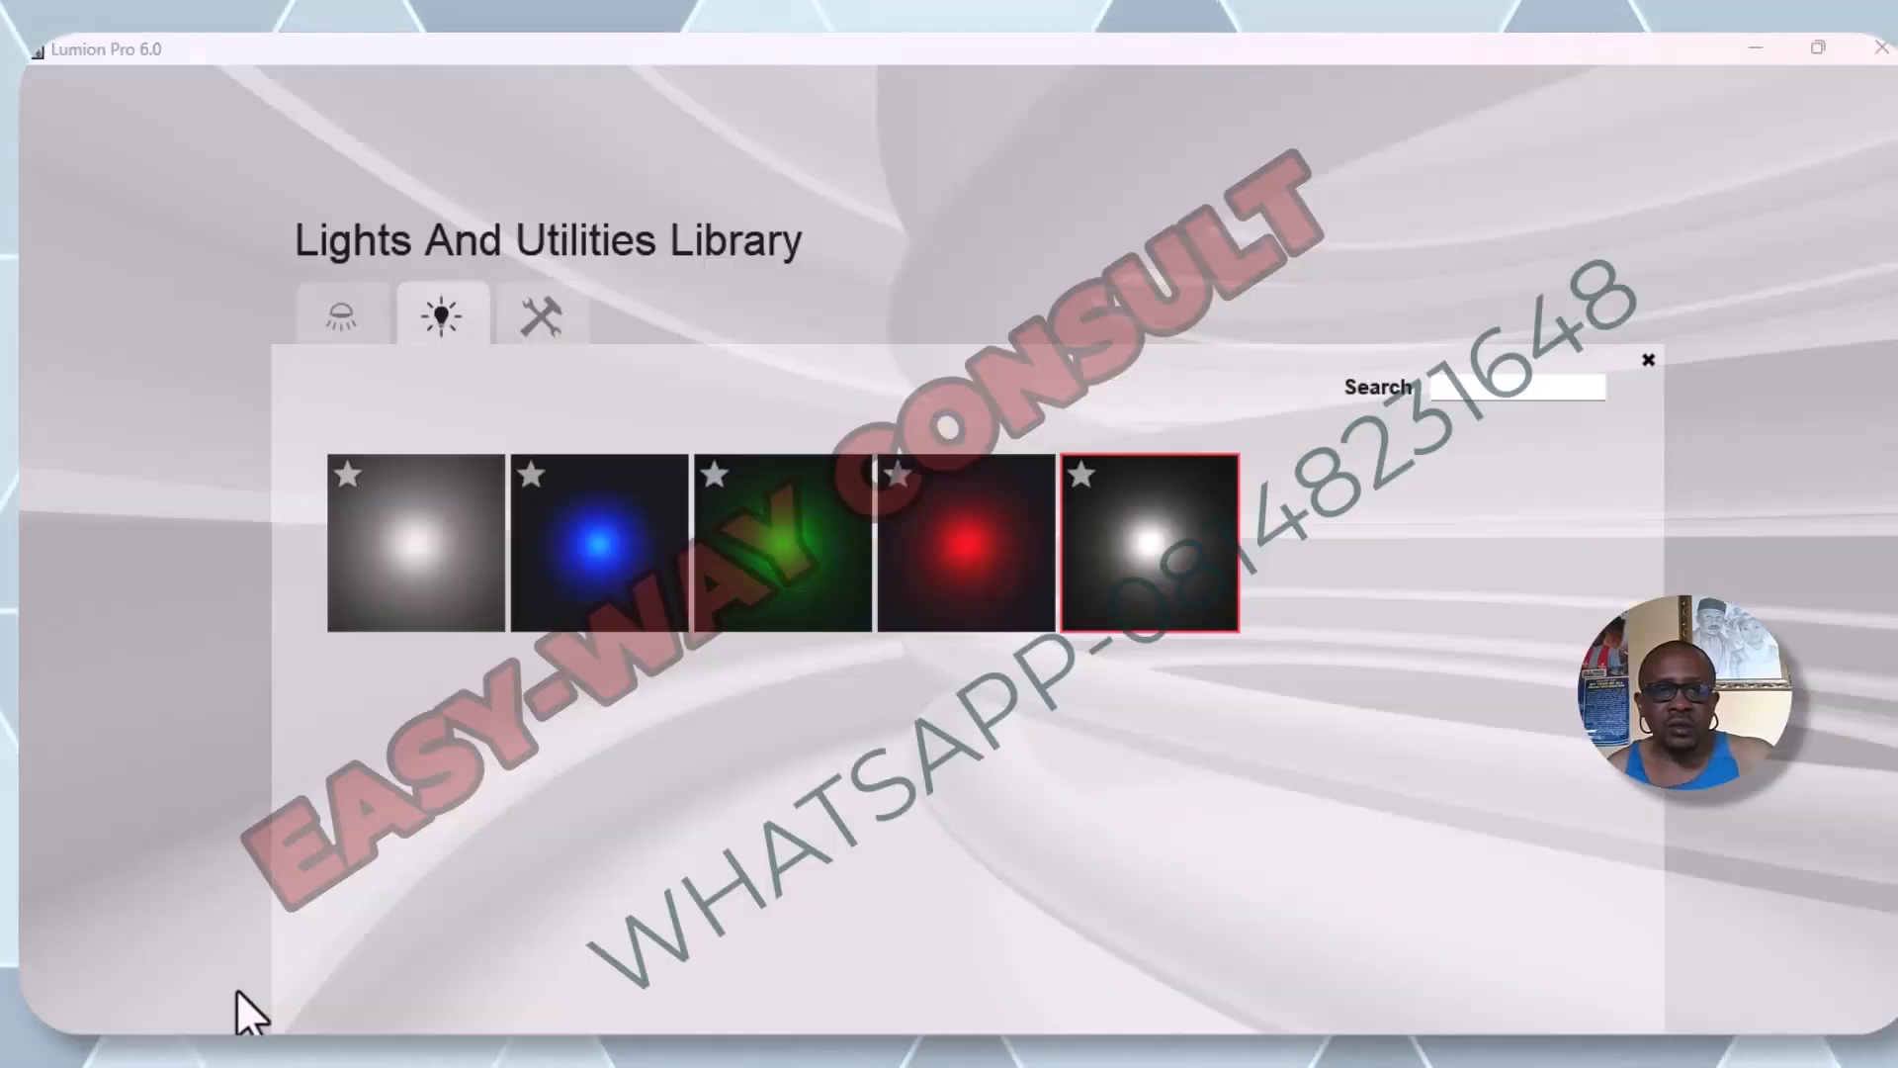
click(1178, 508)
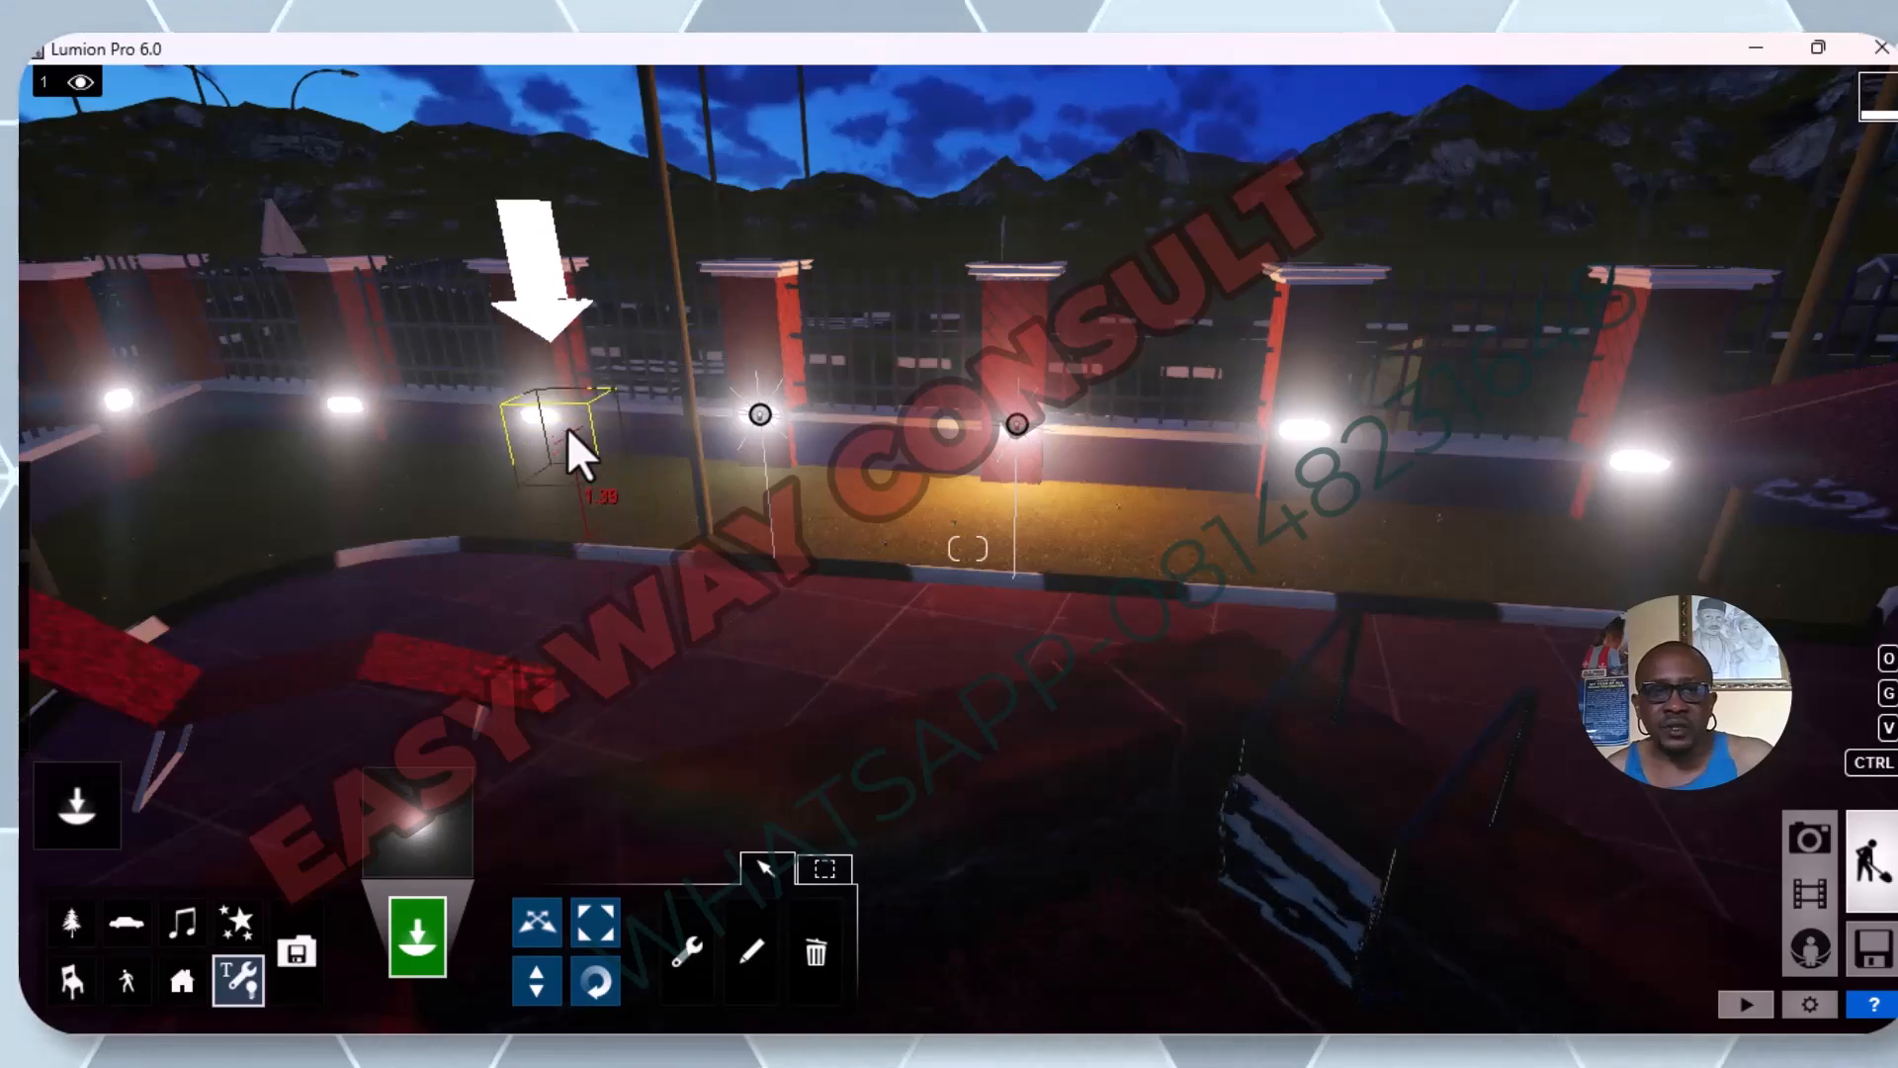
key(w)
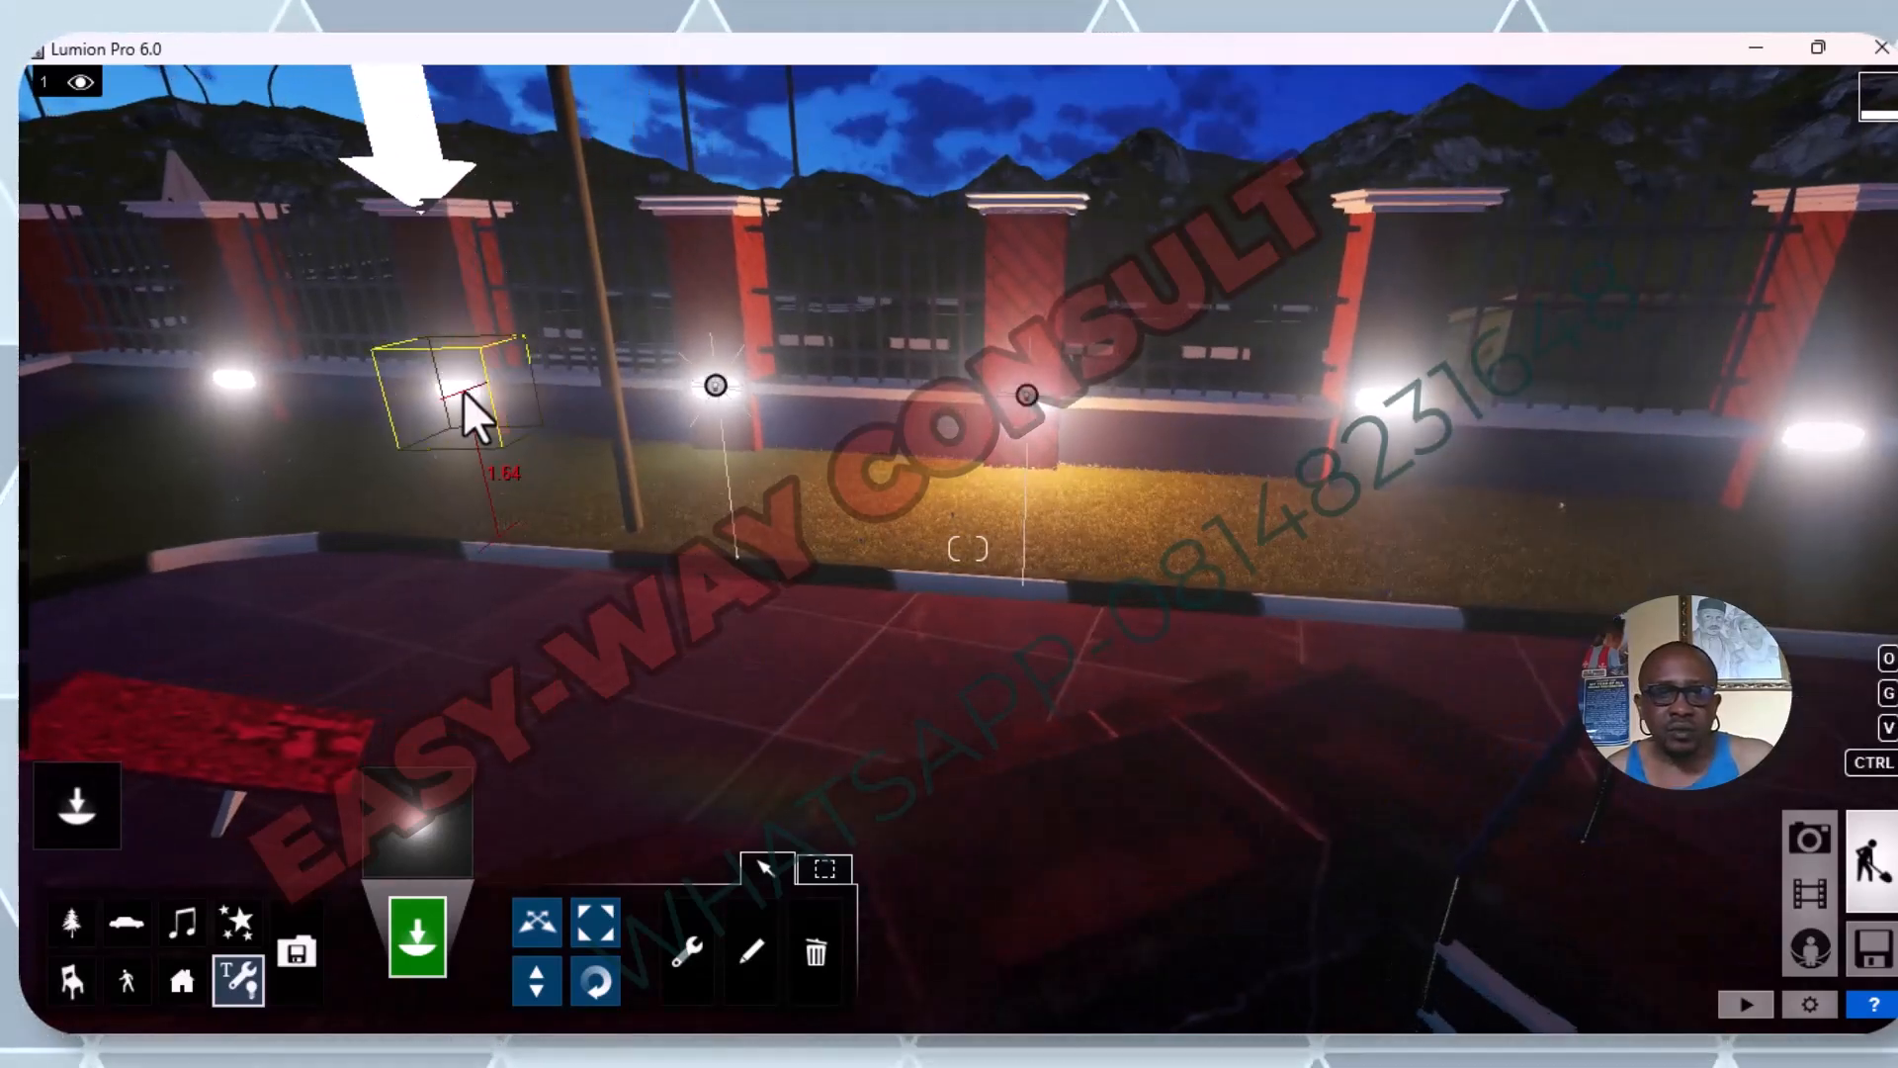
key(w)
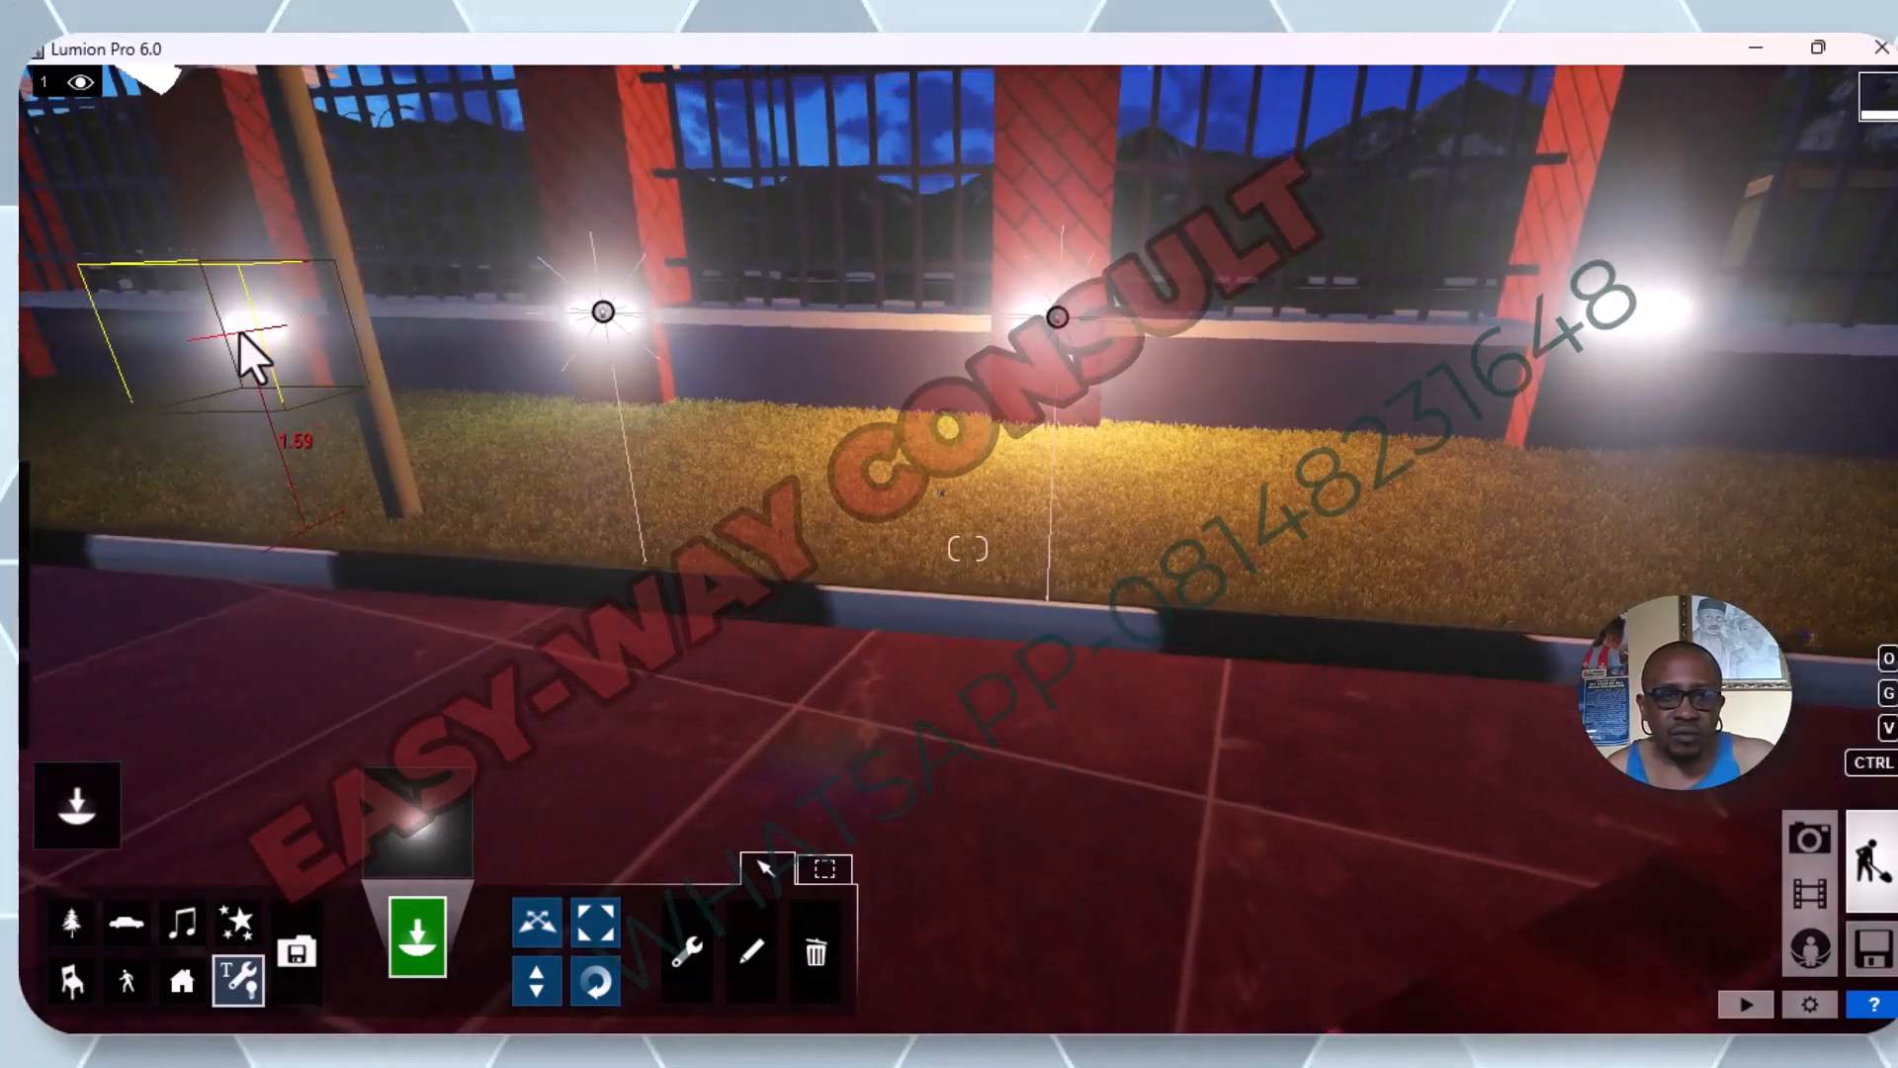
click(240, 326)
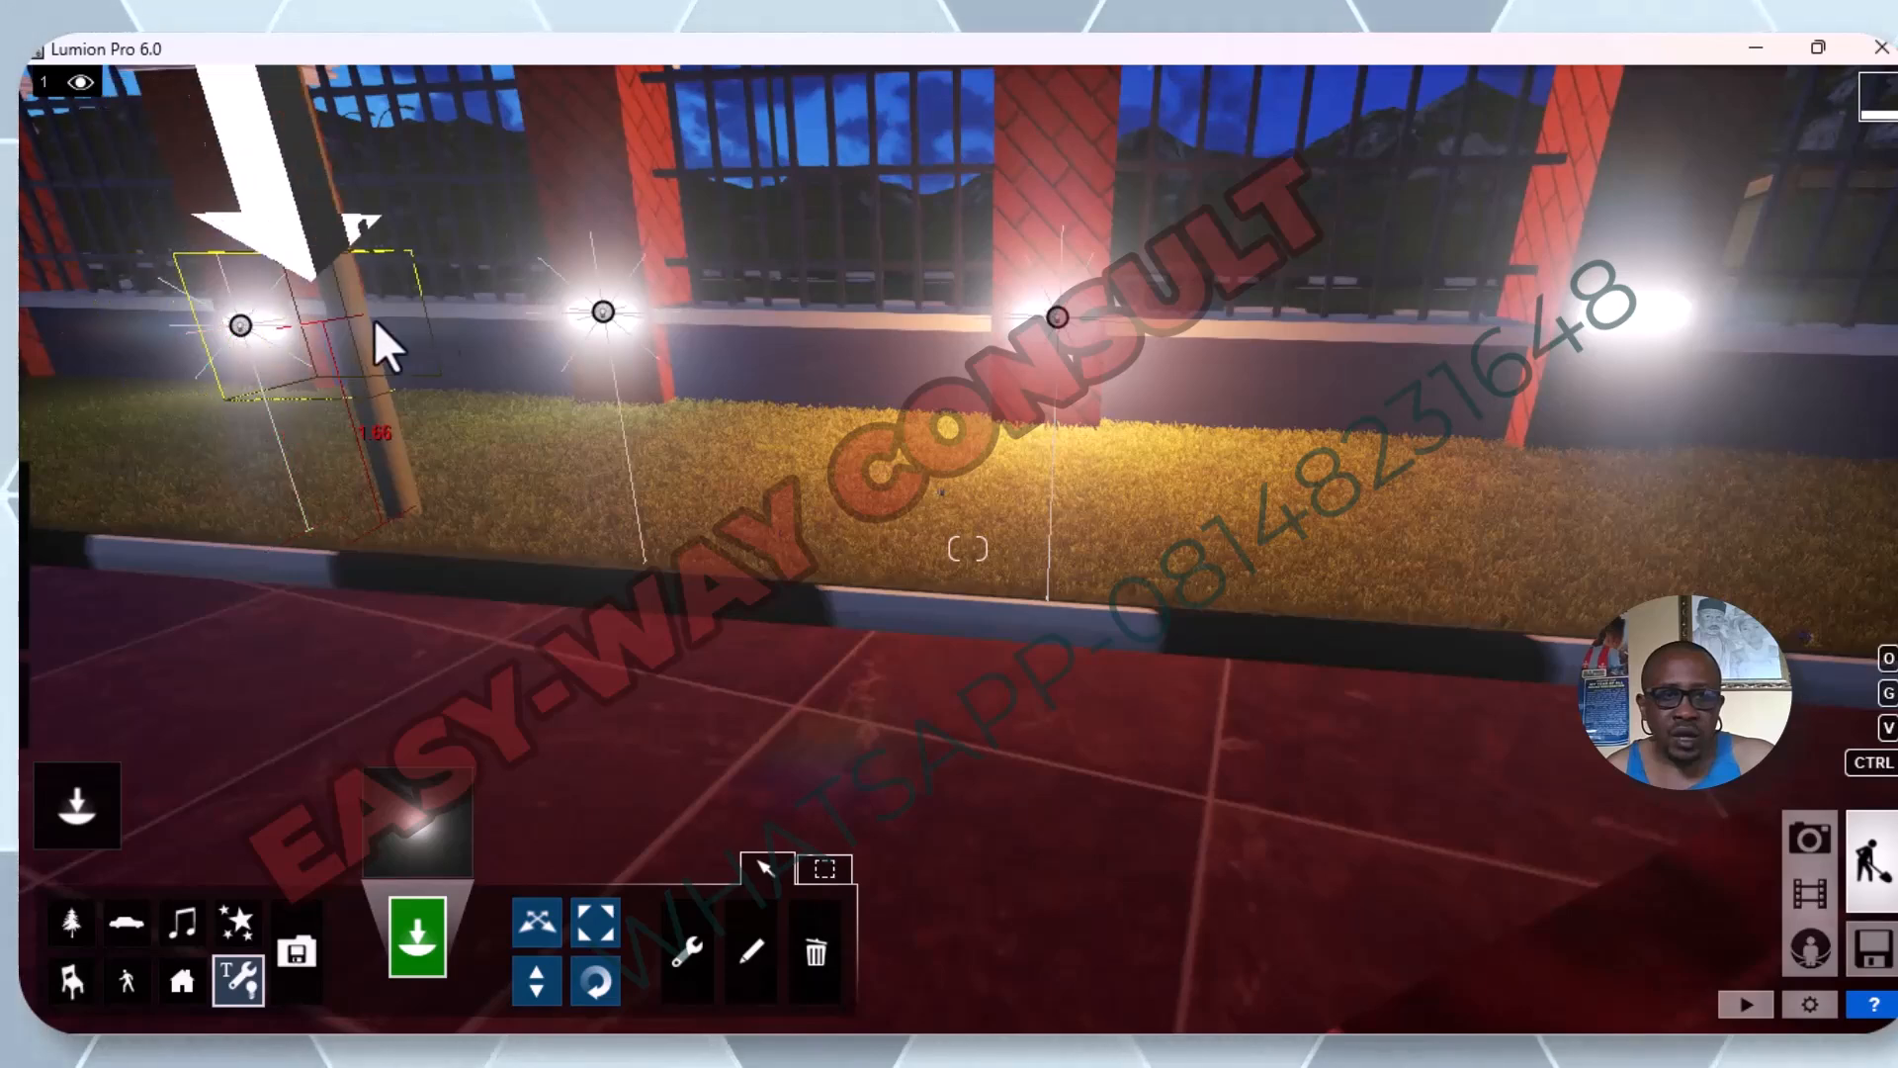
Place white omni lights on the lamps of the two fence pillars to the right of the orange light.
click(1647, 312)
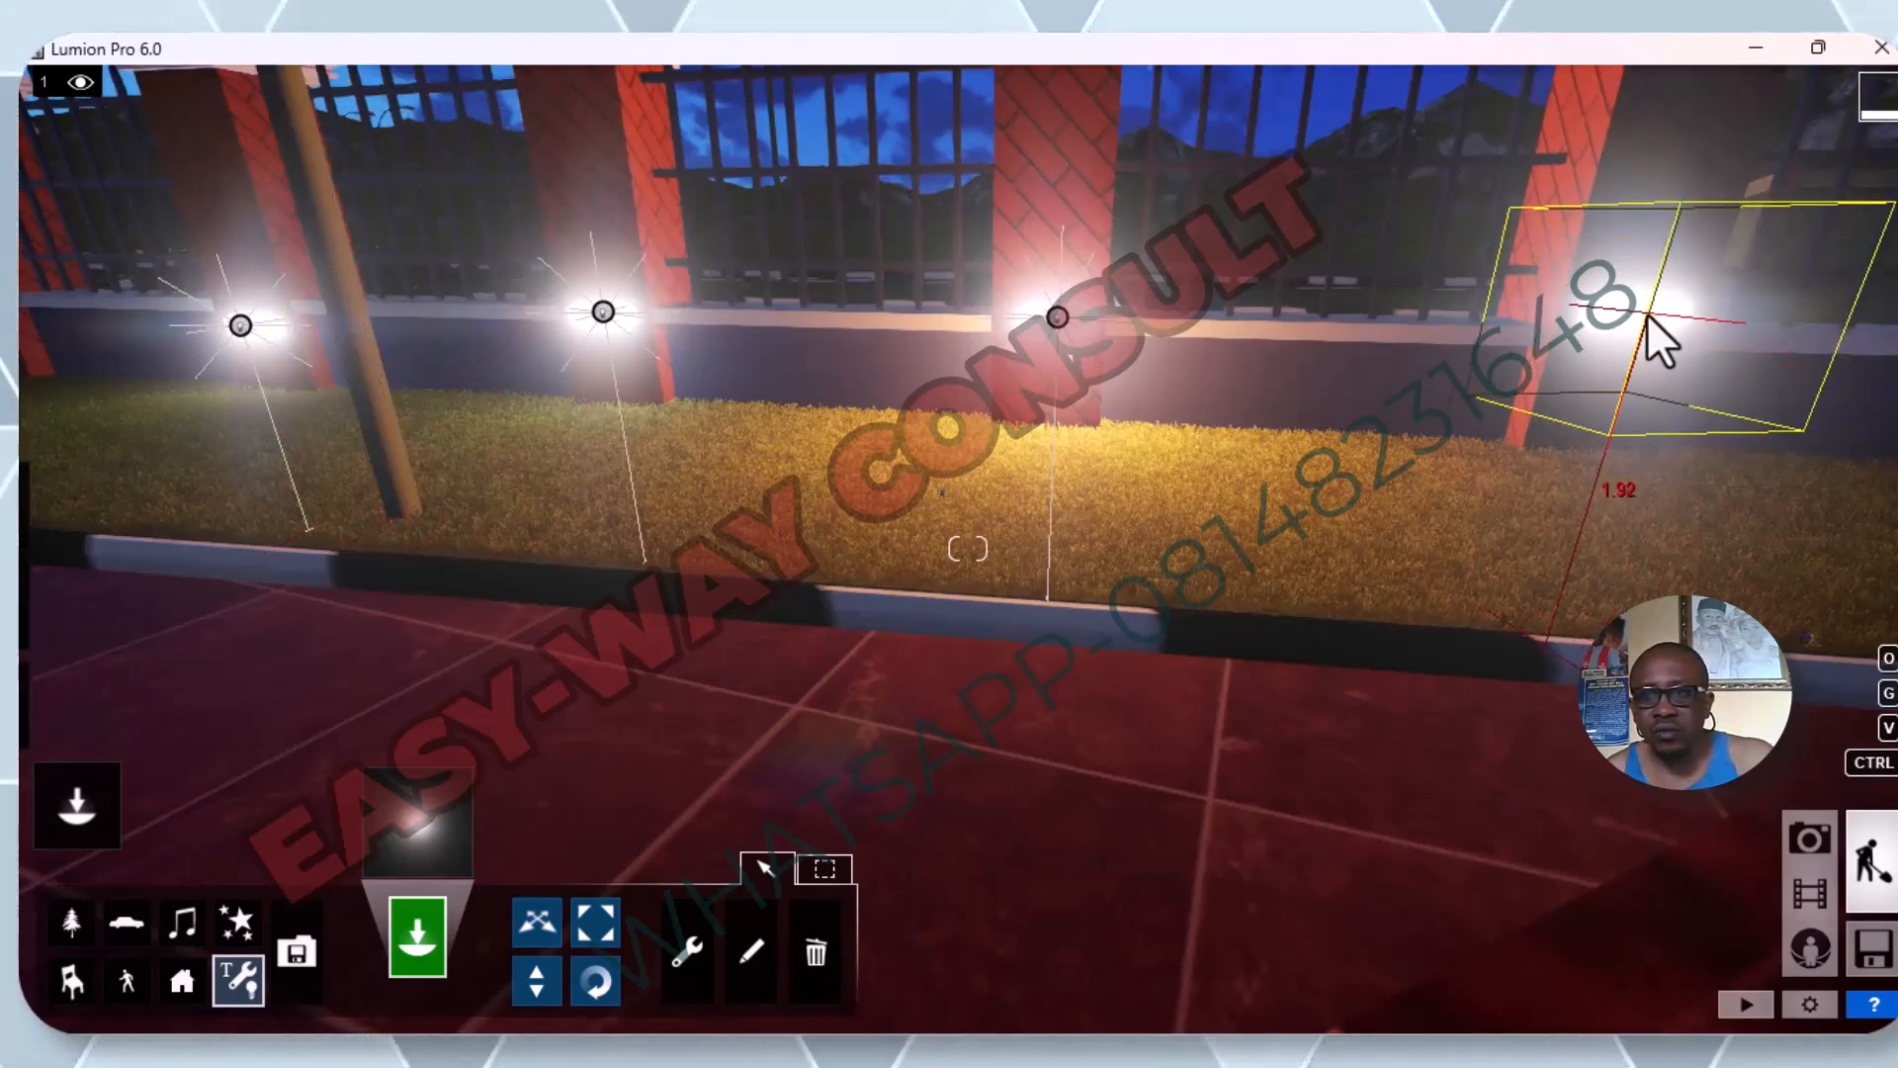
scroll(1392, 429, down, 3)
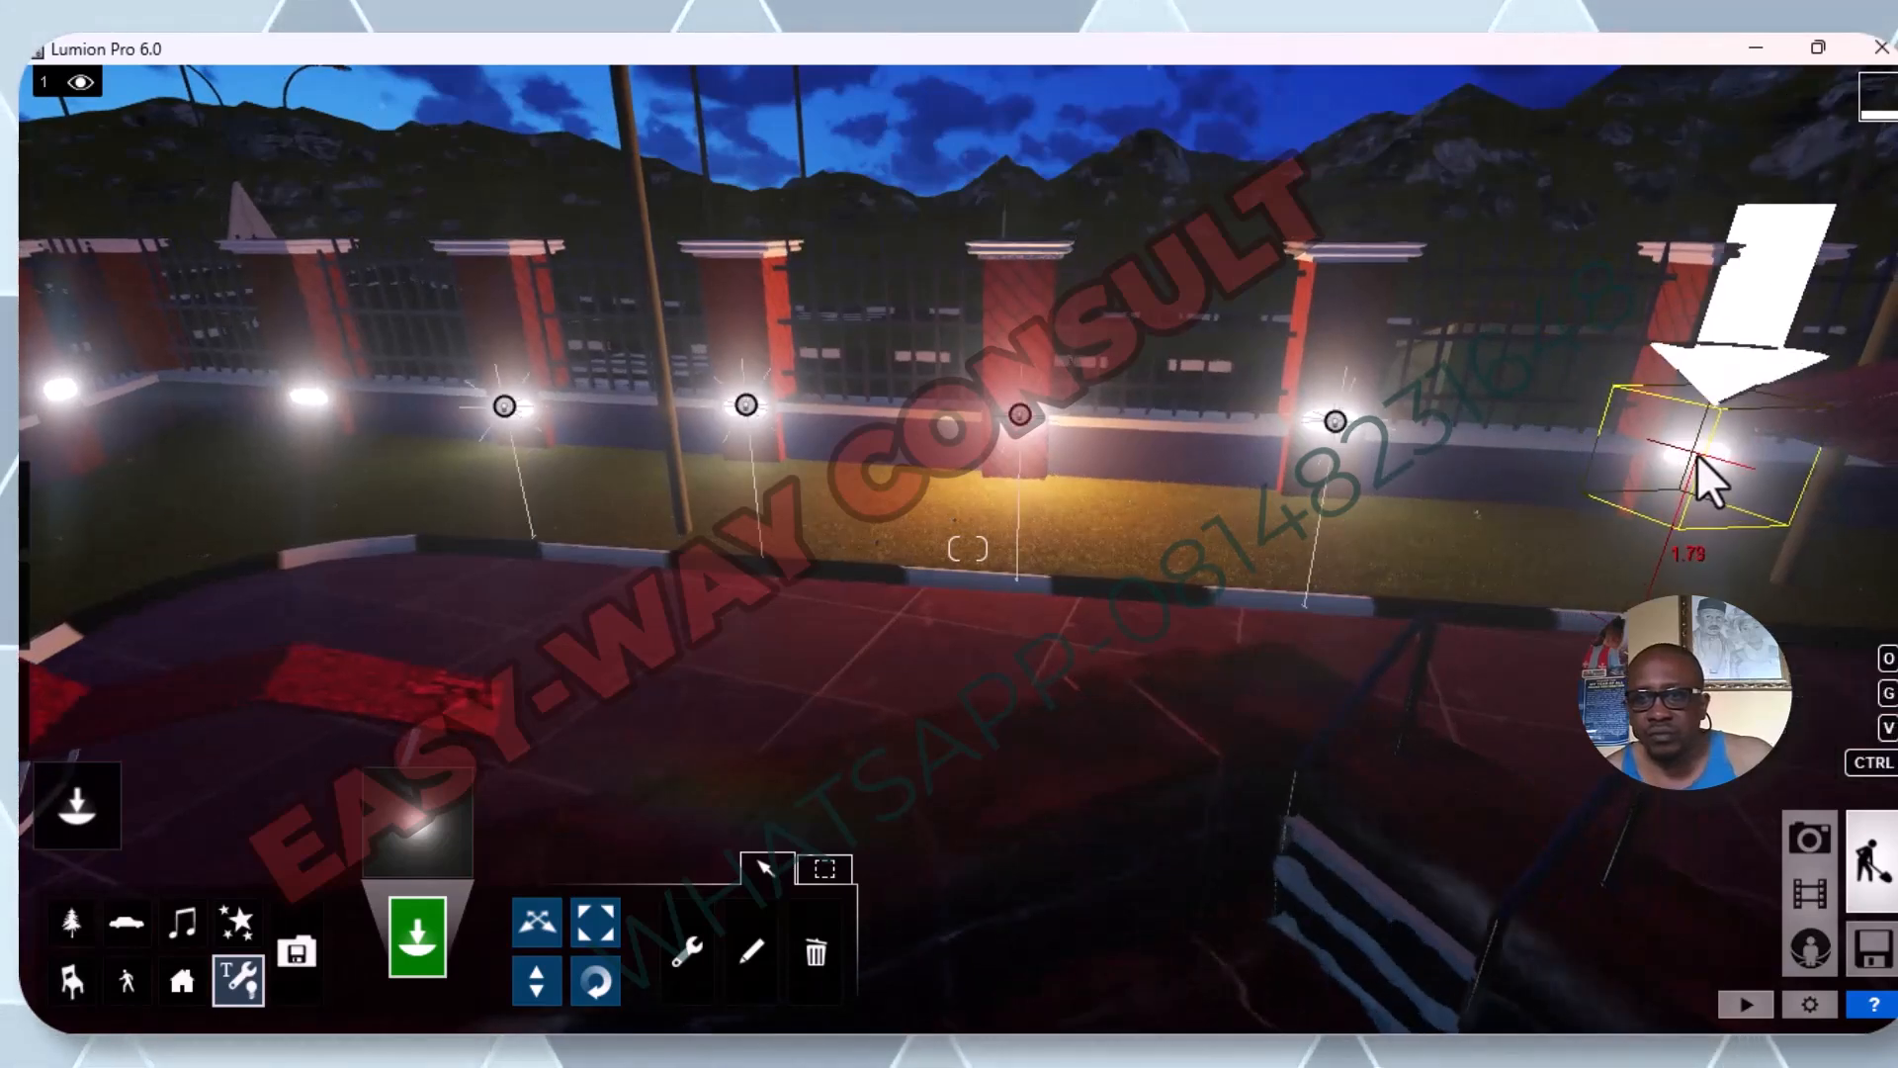
click(1697, 453)
scroll(1433, 547, down, 3)
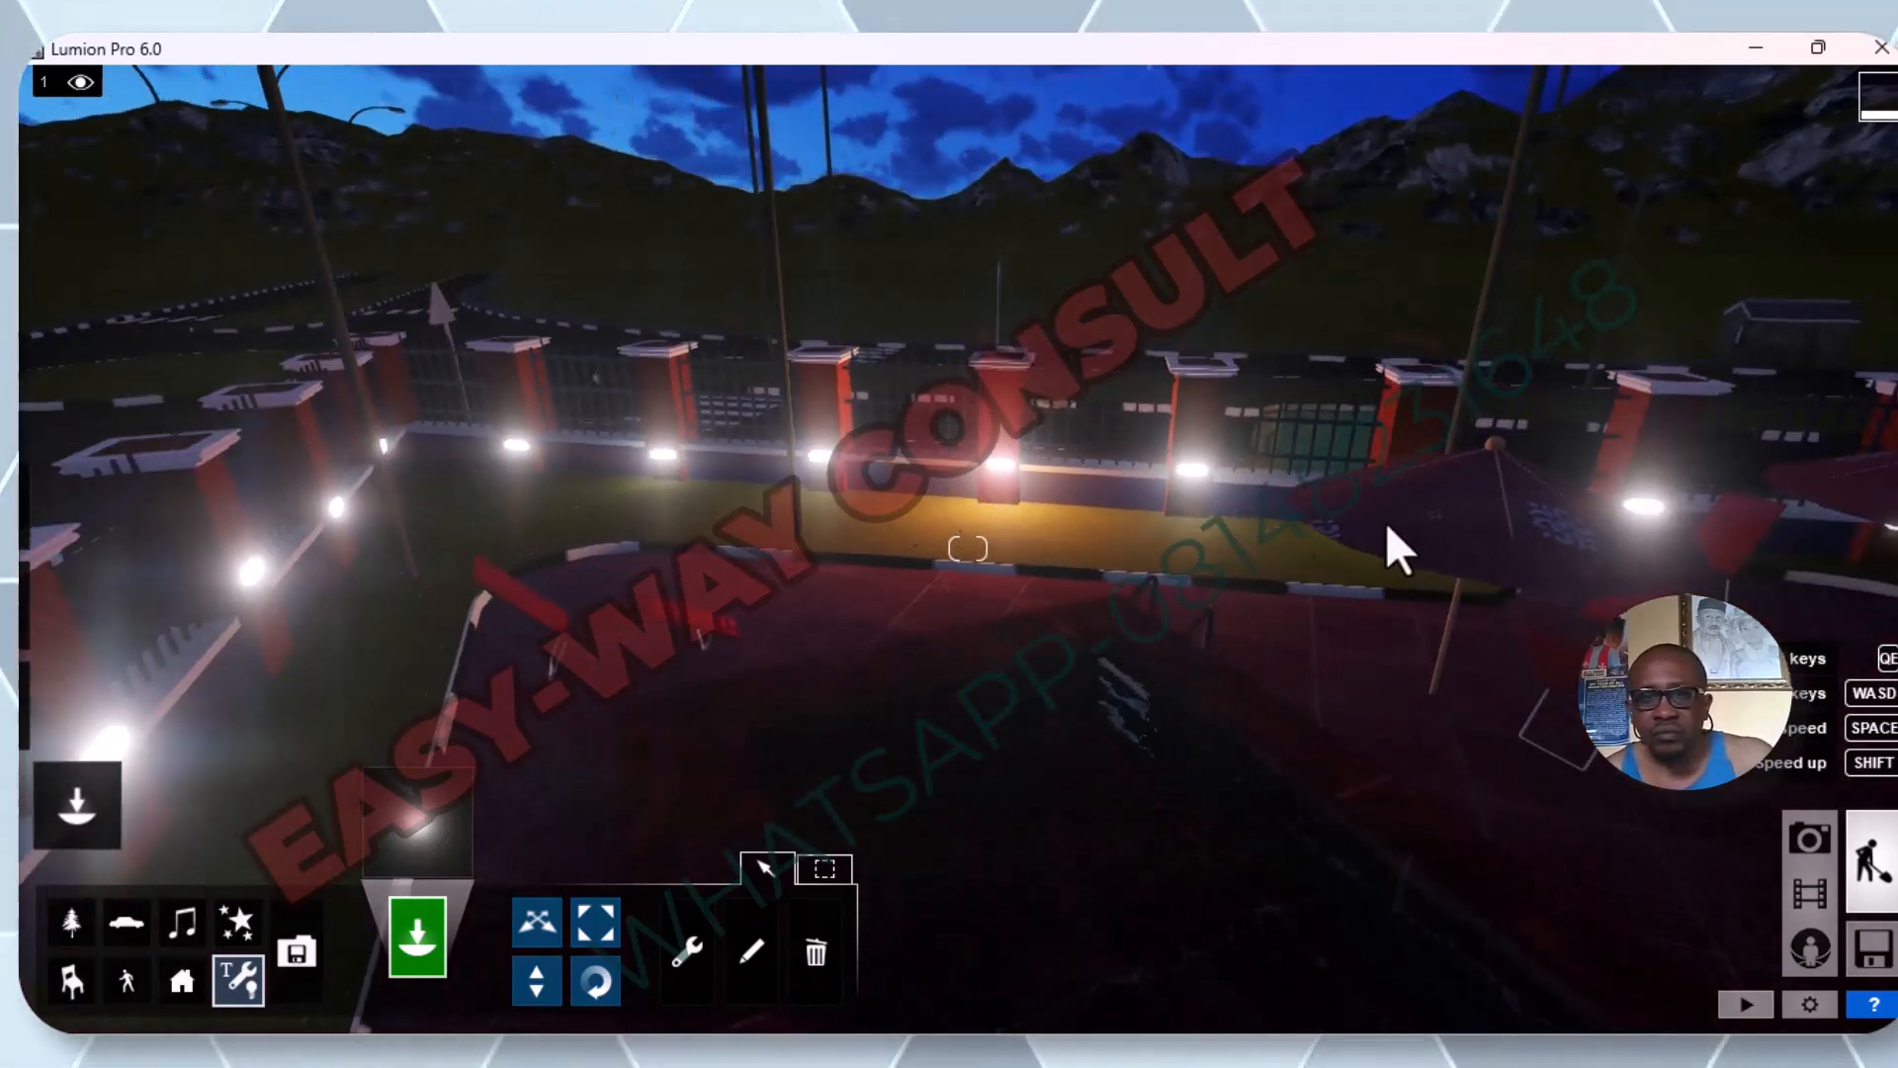
Place another white omni light on the lamp of the third fence pillar left of the orange light.
click(524, 446)
scroll(514, 445, up, 3)
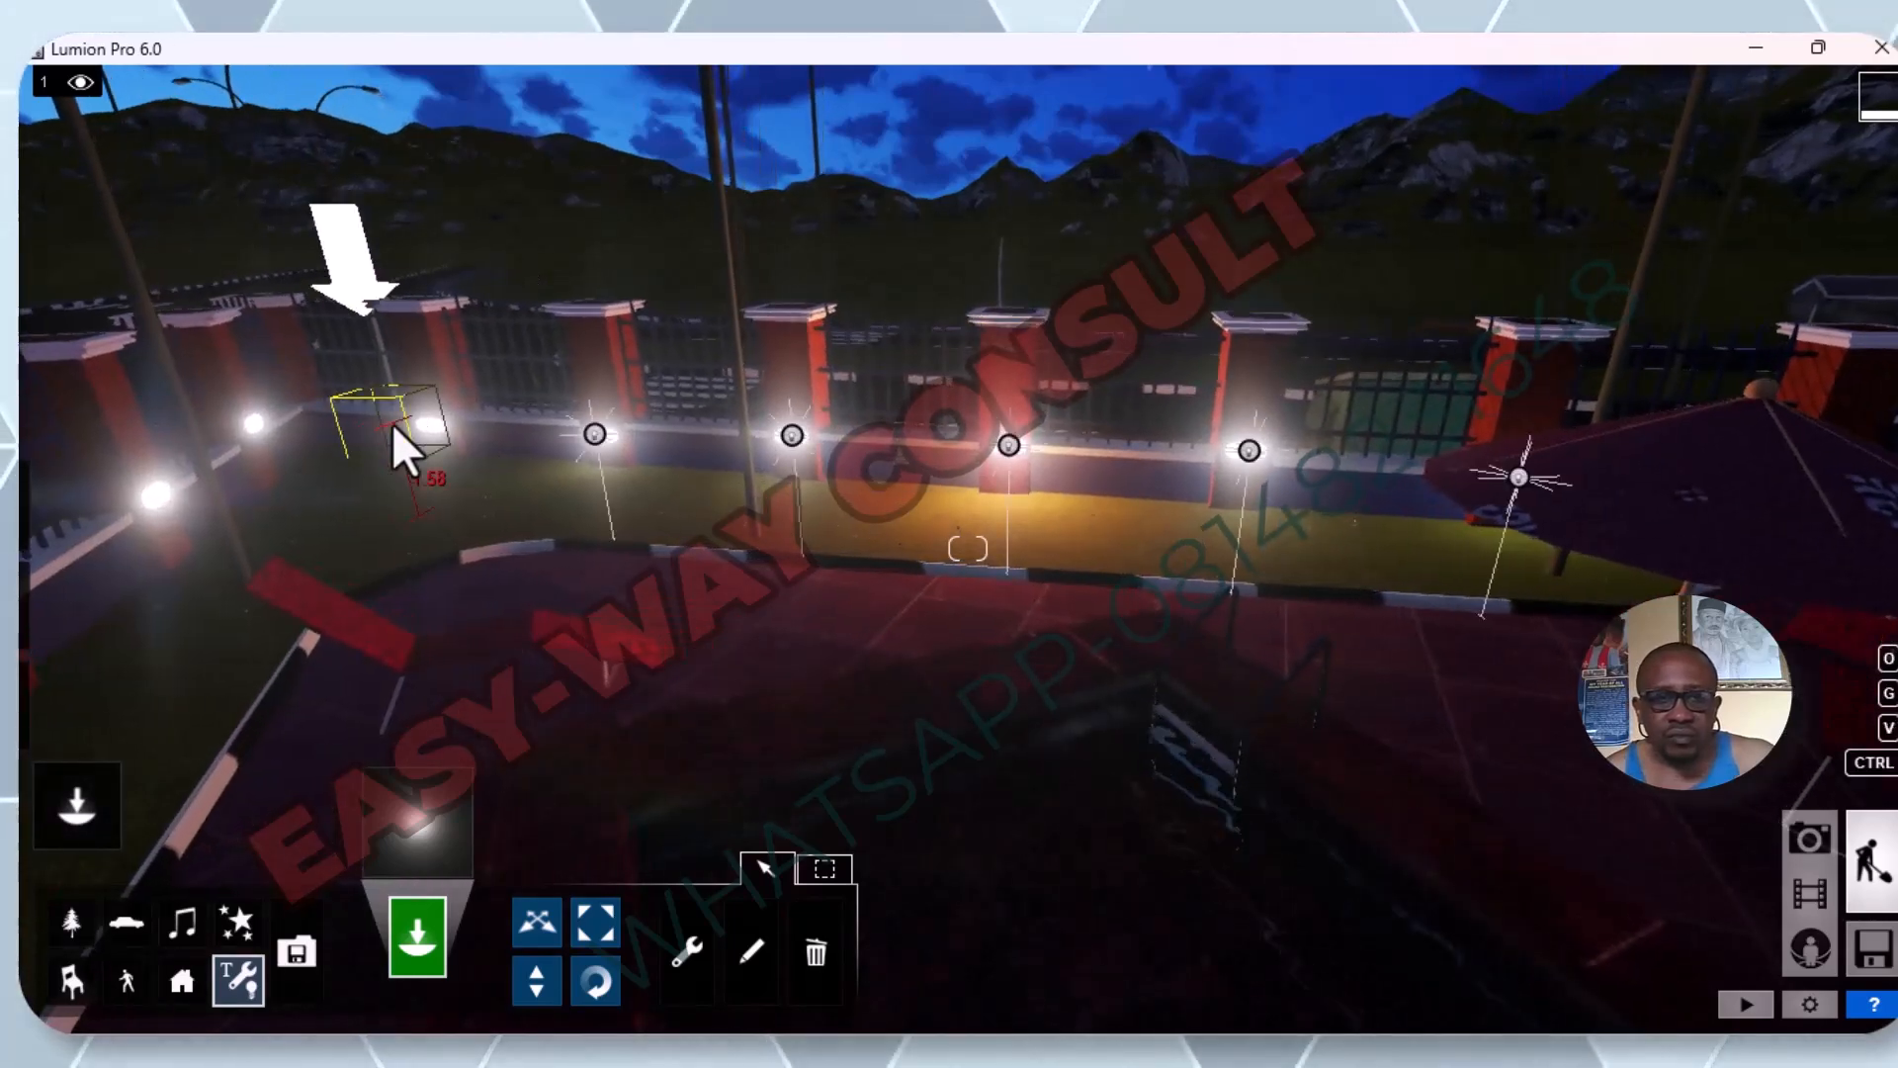
click(425, 425)
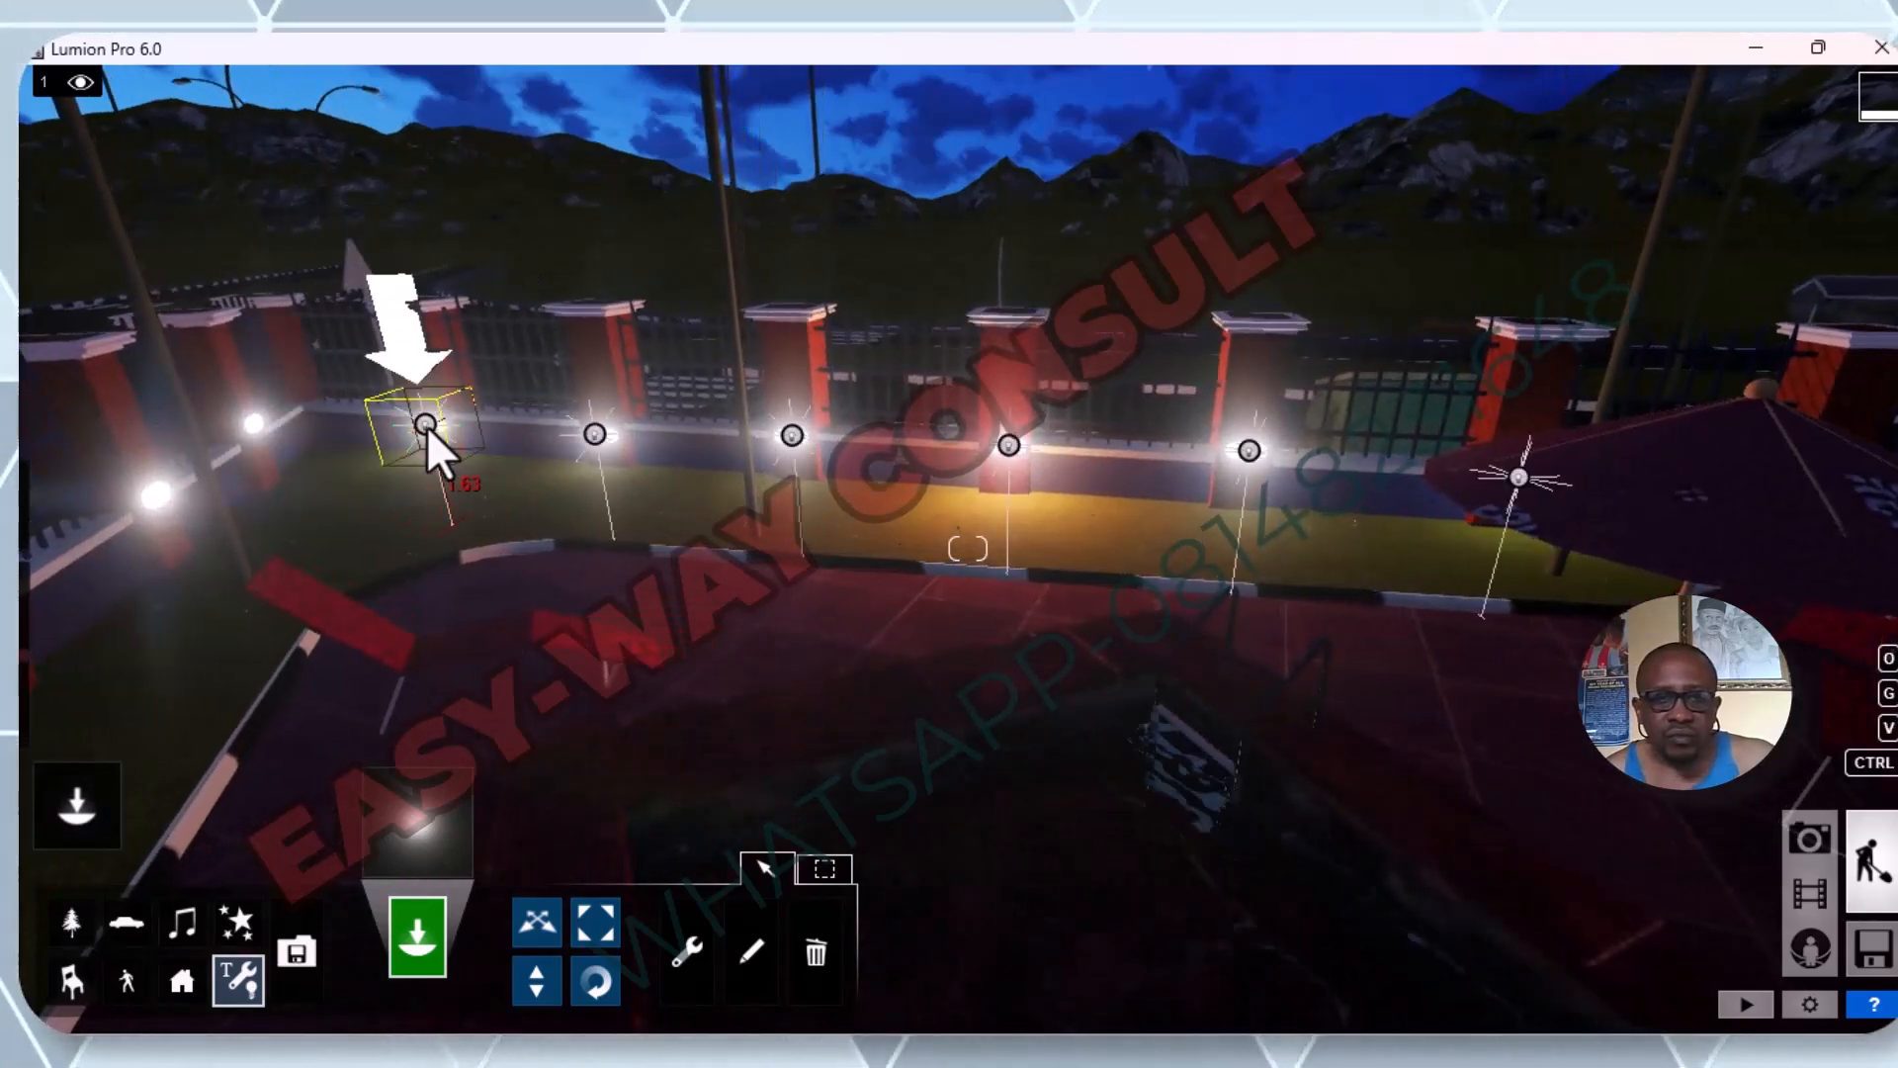
scroll(237, 416, up, 2)
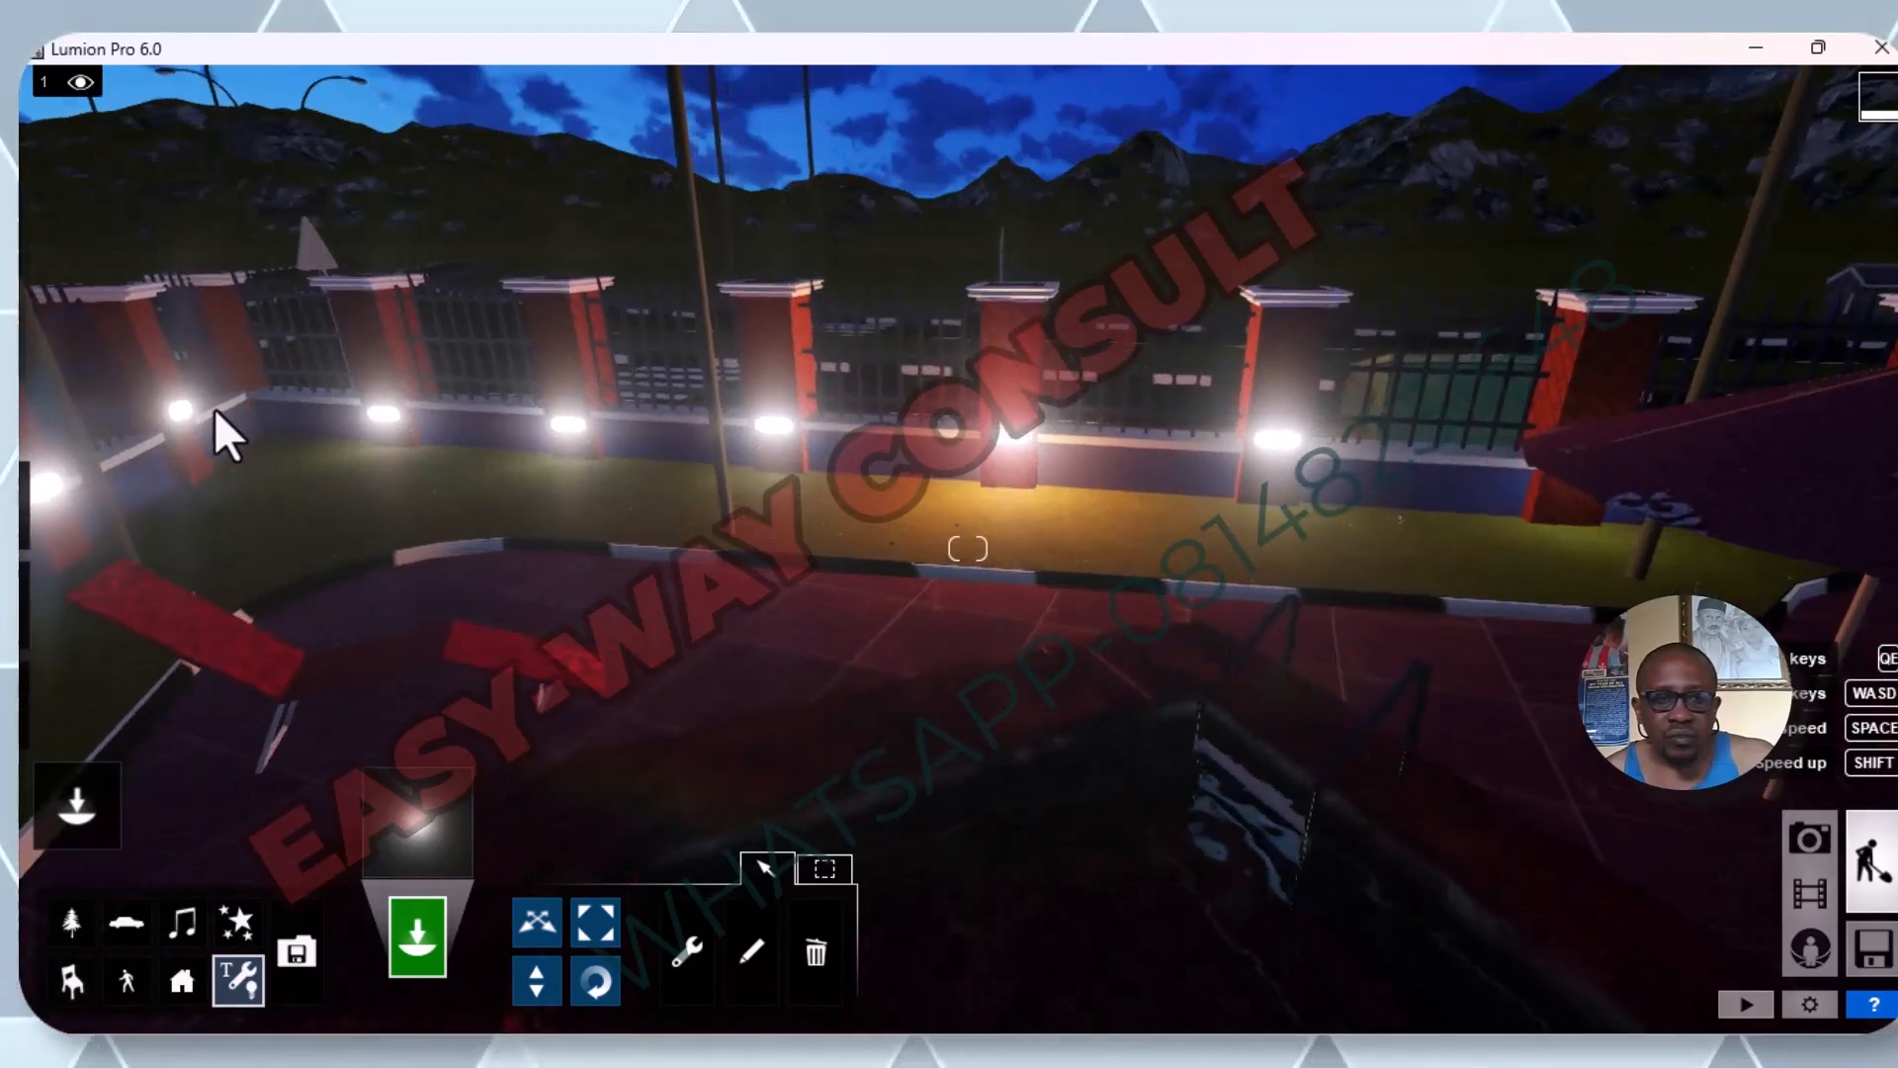
Place a white omni light on the first pillar of the adjoining fence side past the corner and lower it onto the lamp.
click(177, 405)
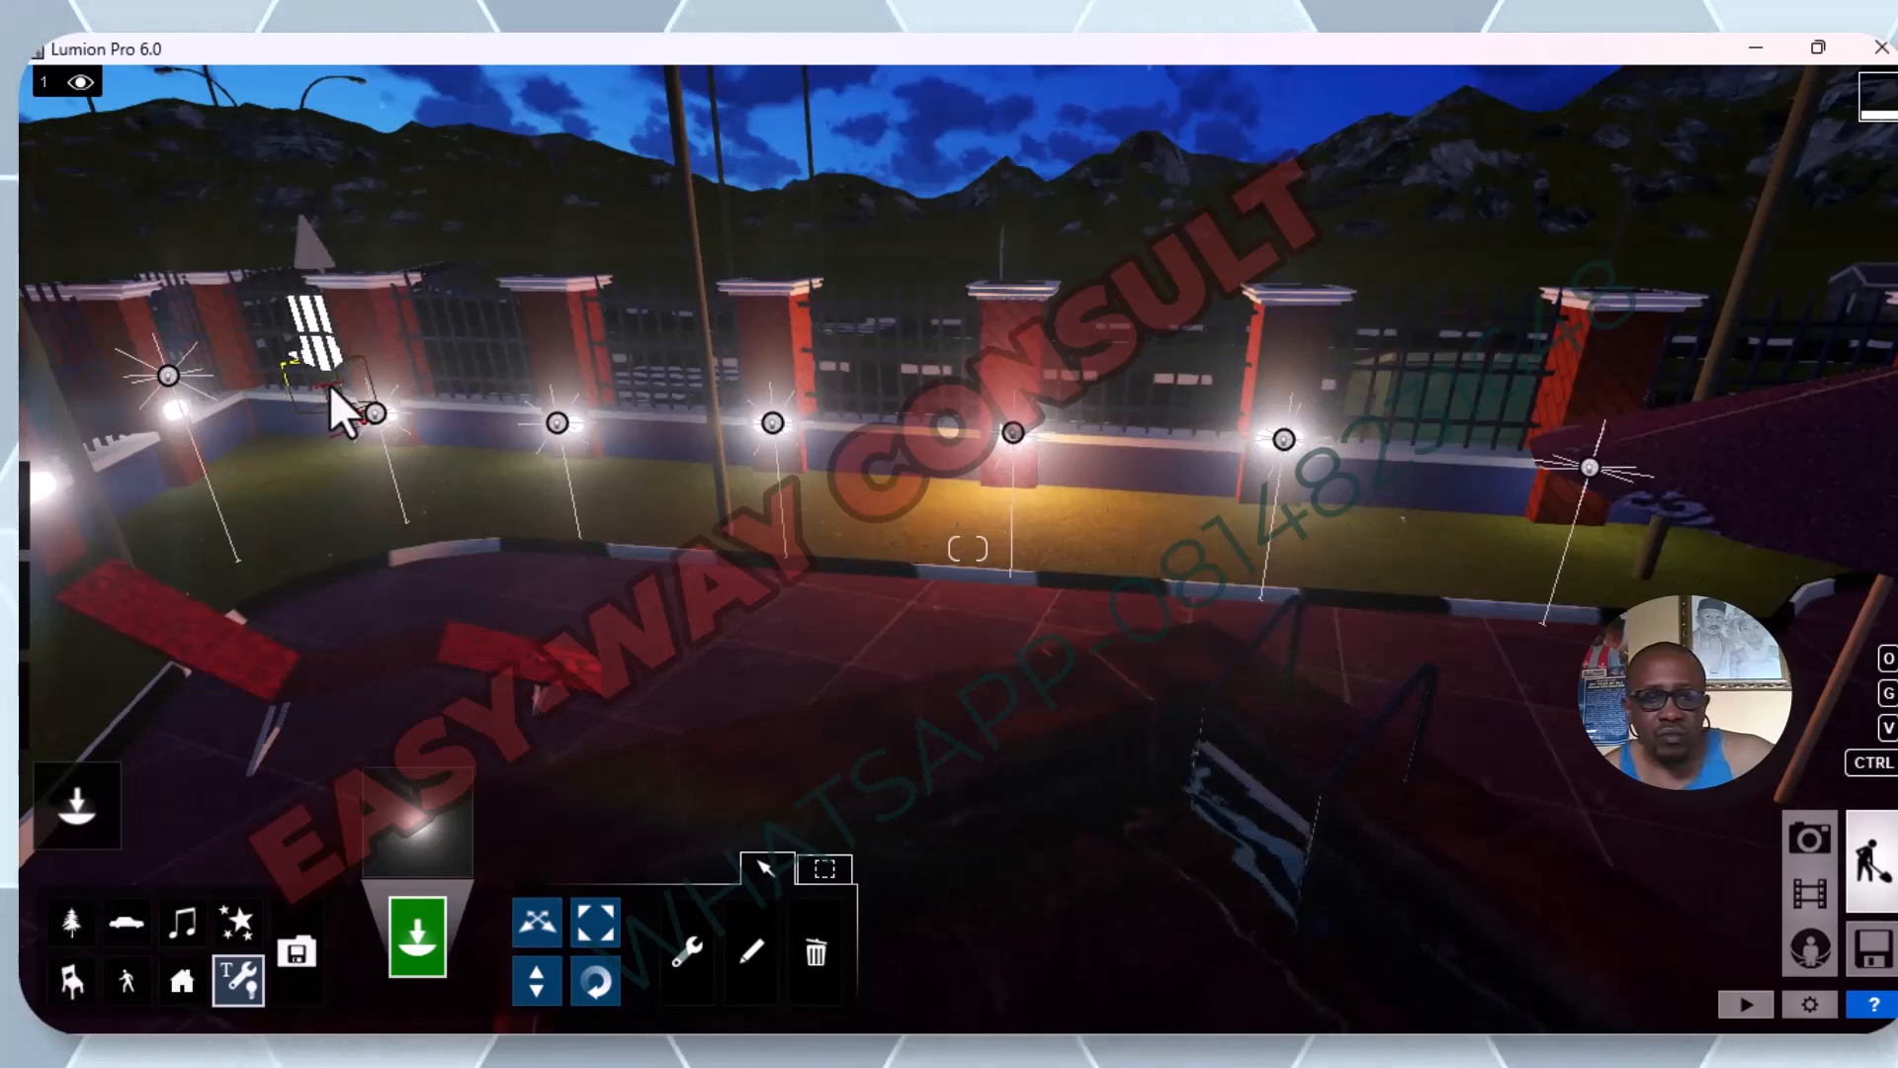
click(329, 377)
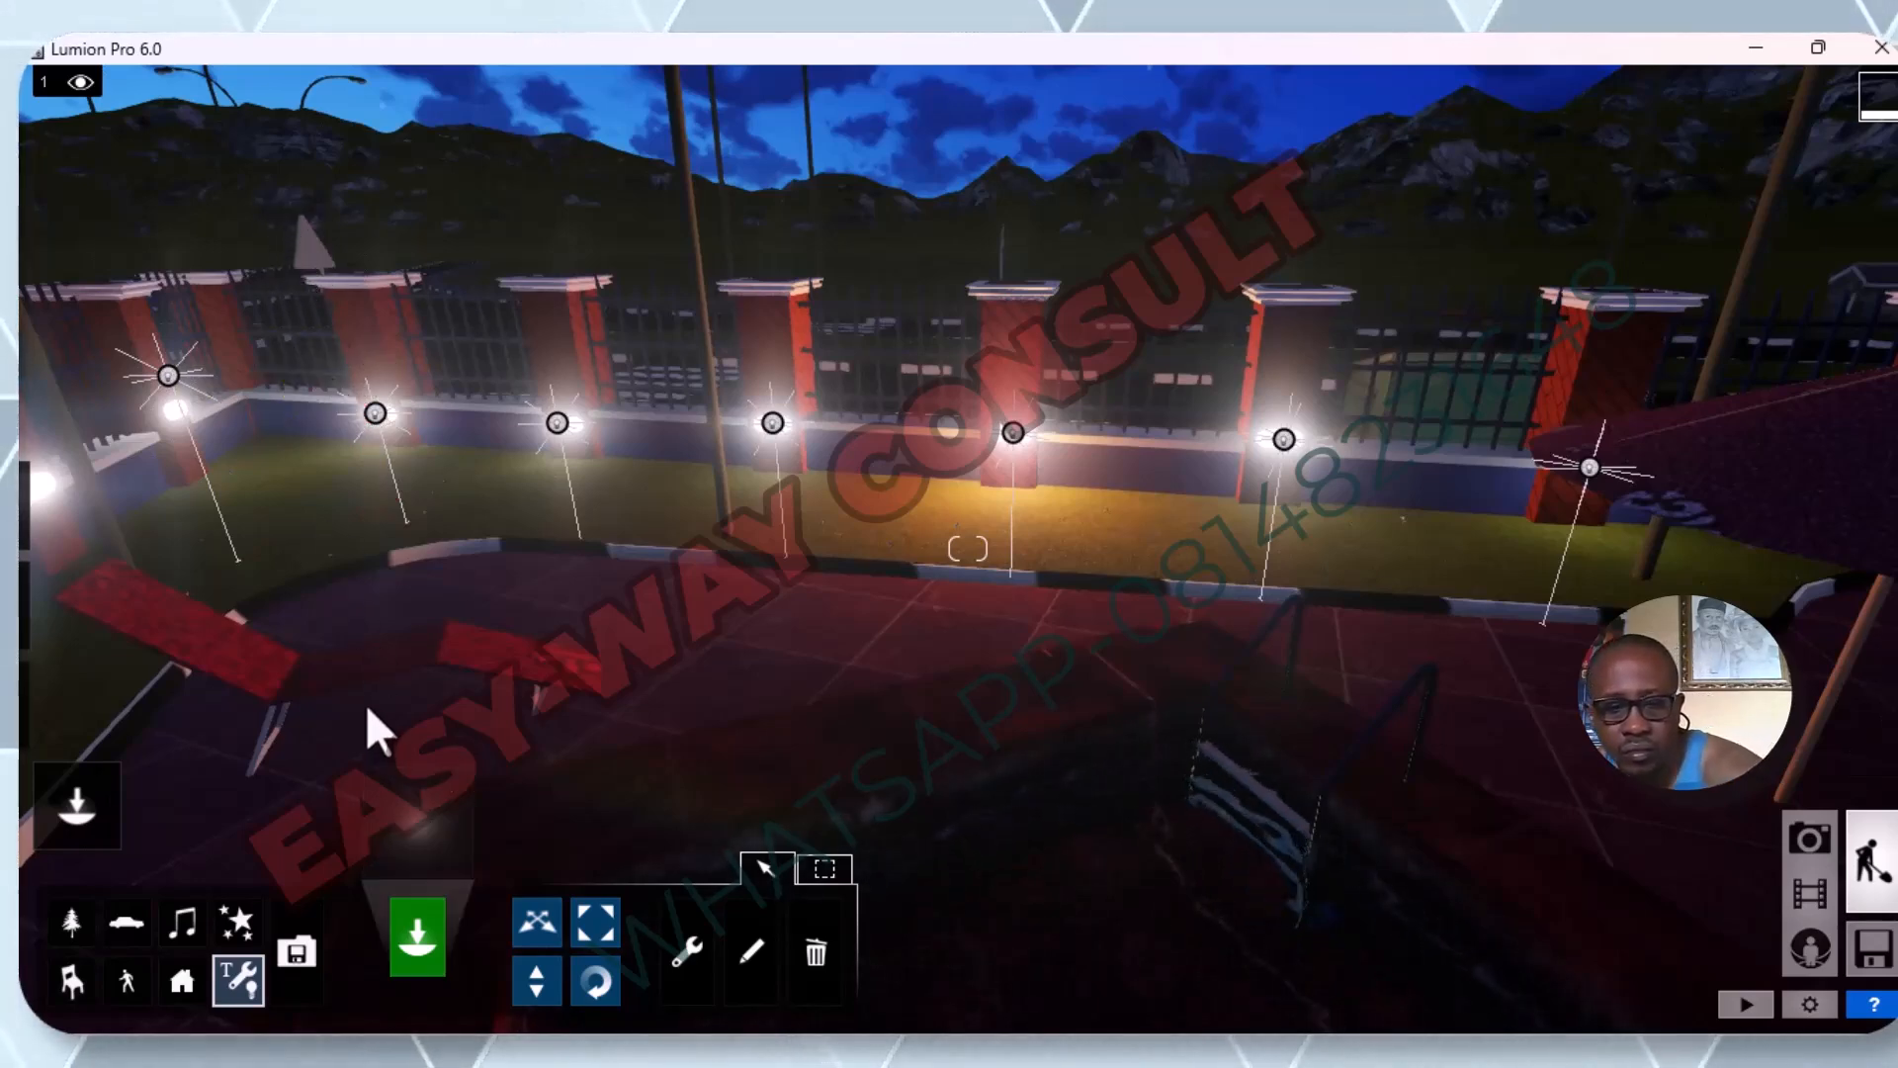
key(d)
key(a)
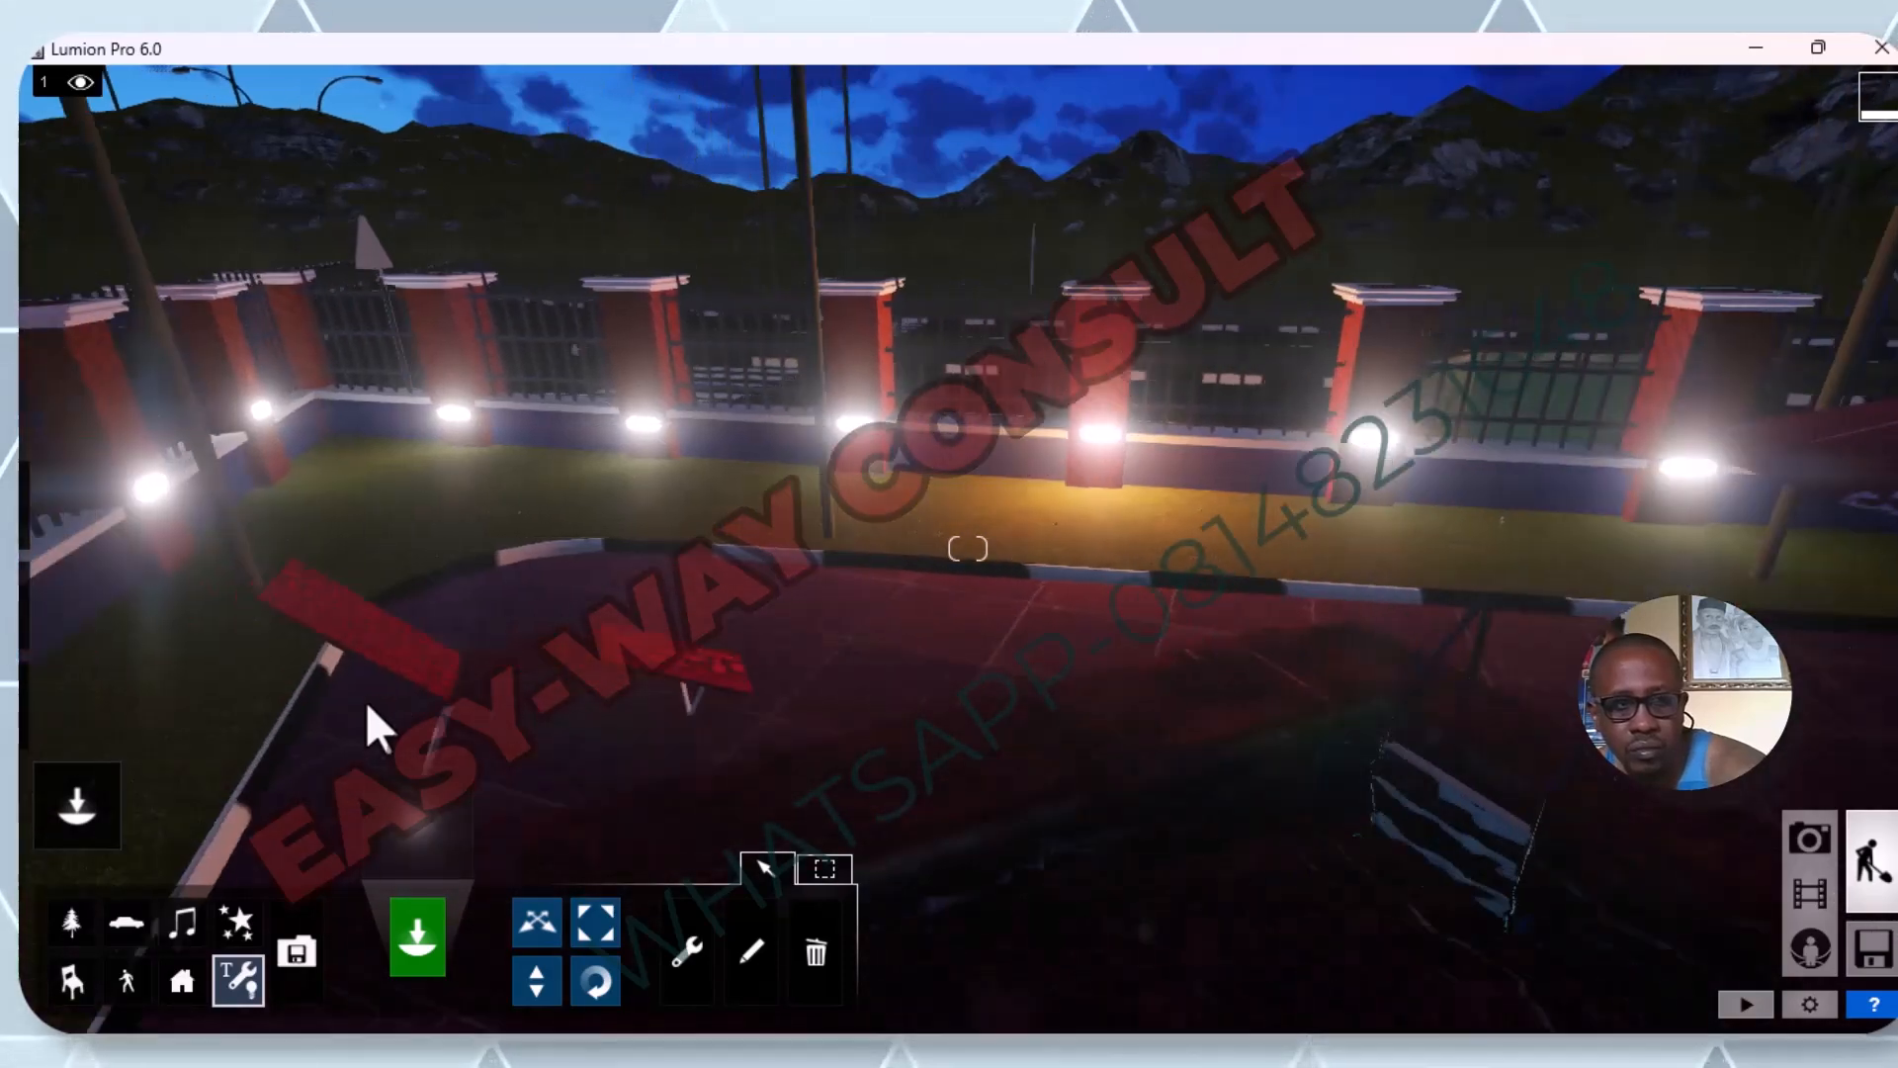
right_drag(1072, 490, 435, 450)
key(a)
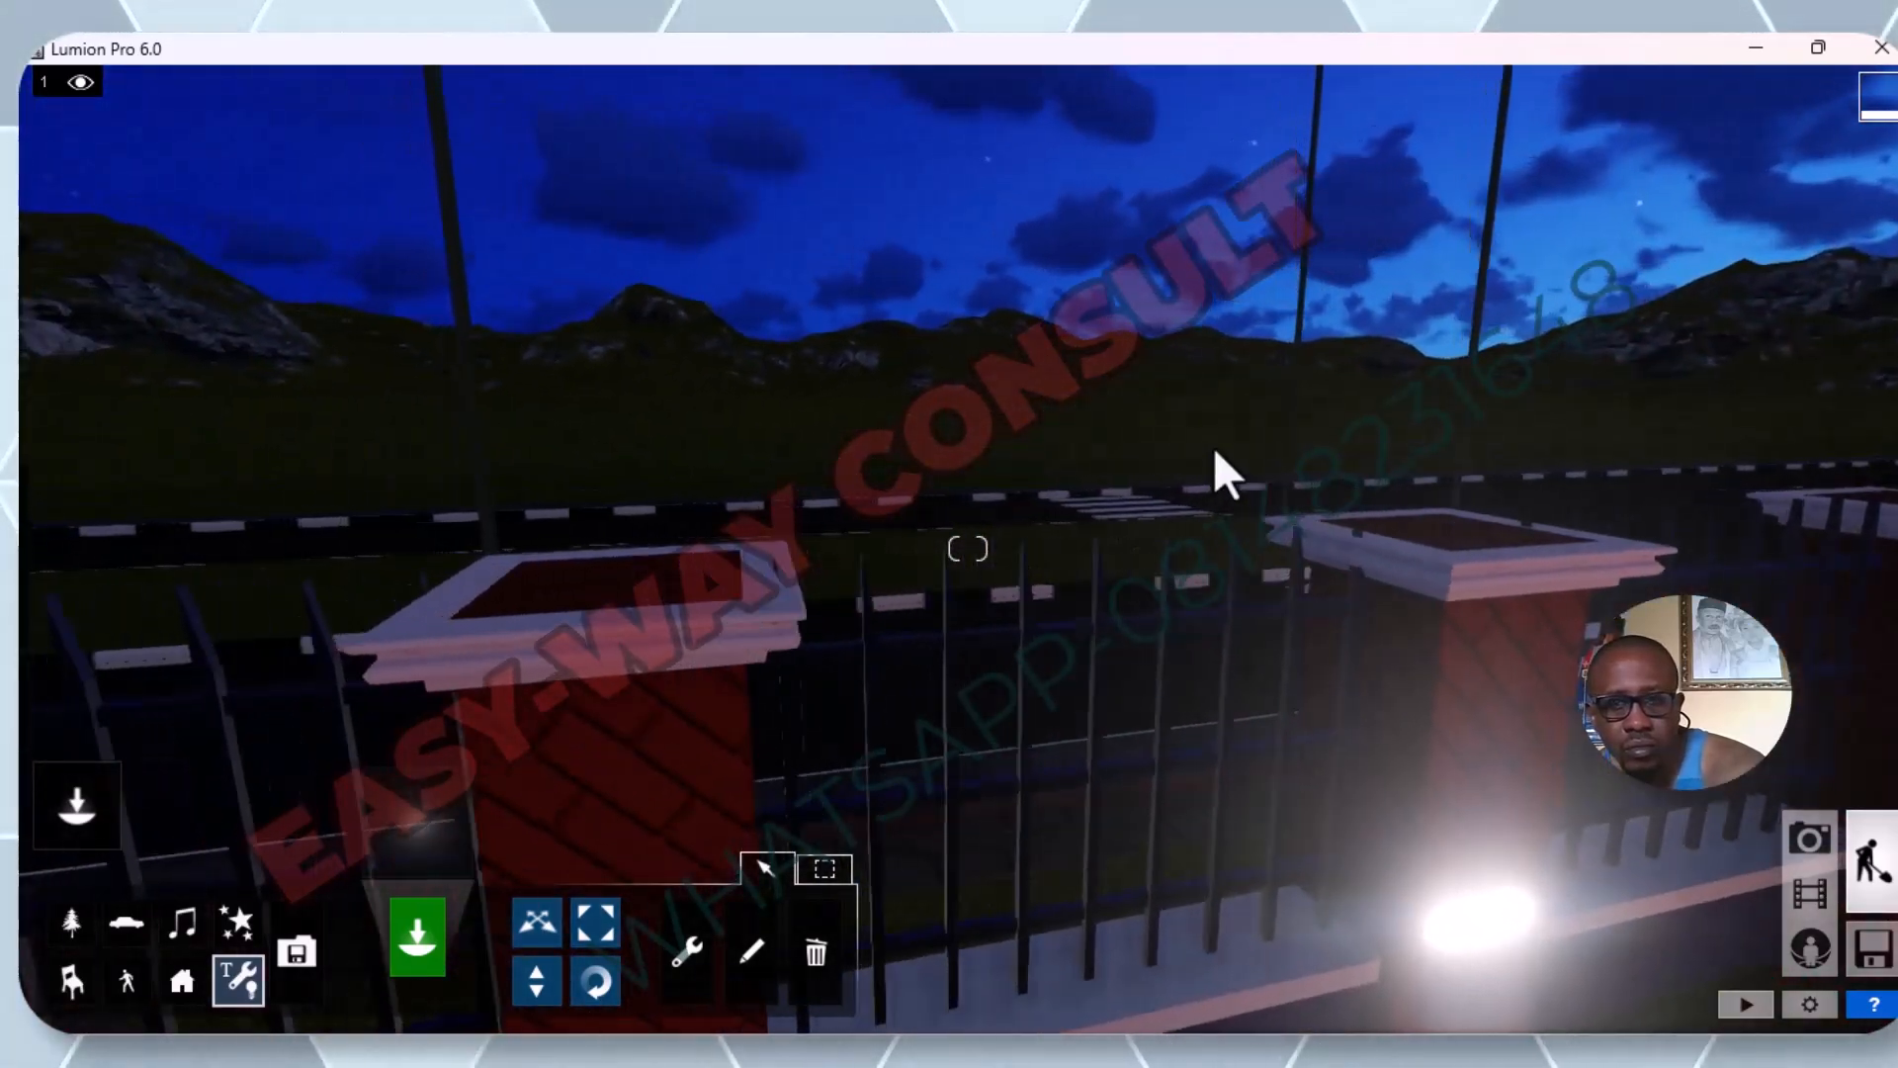
key(d)
key(s)
key(d)
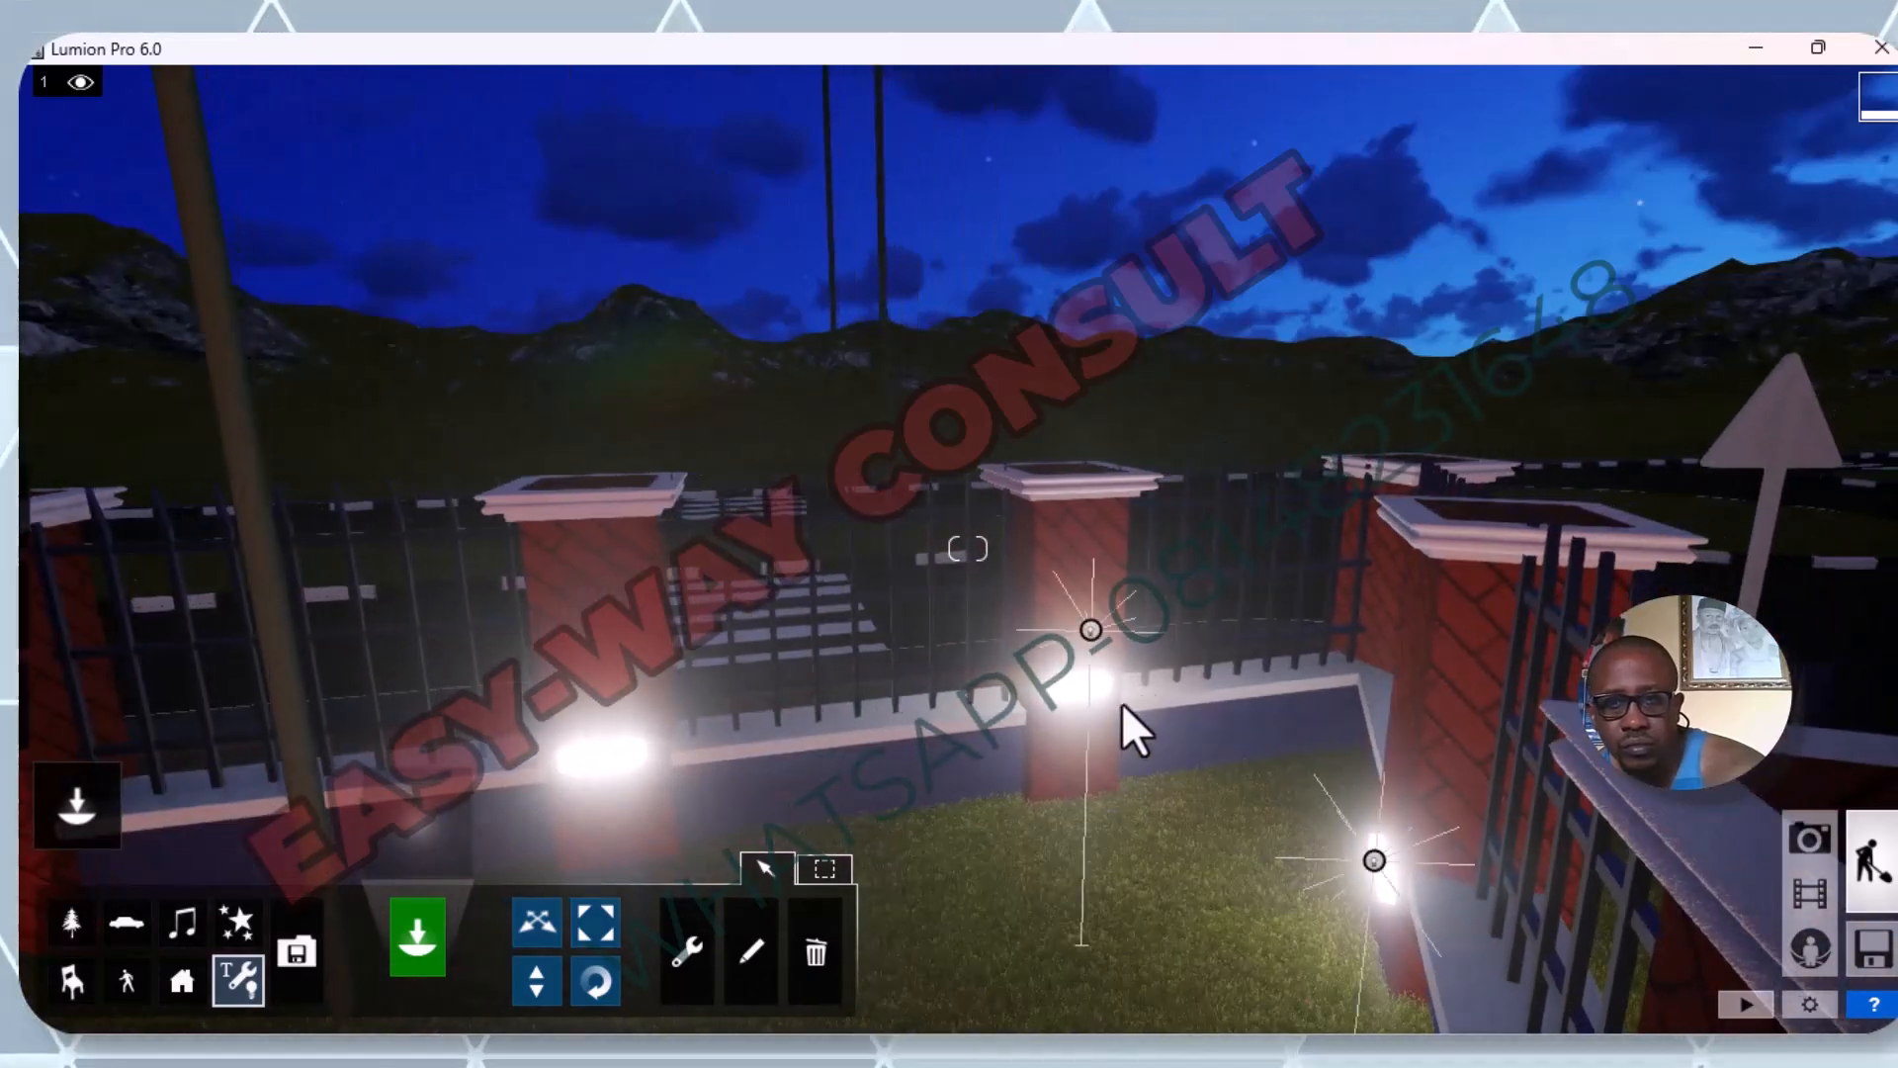
click(518, 929)
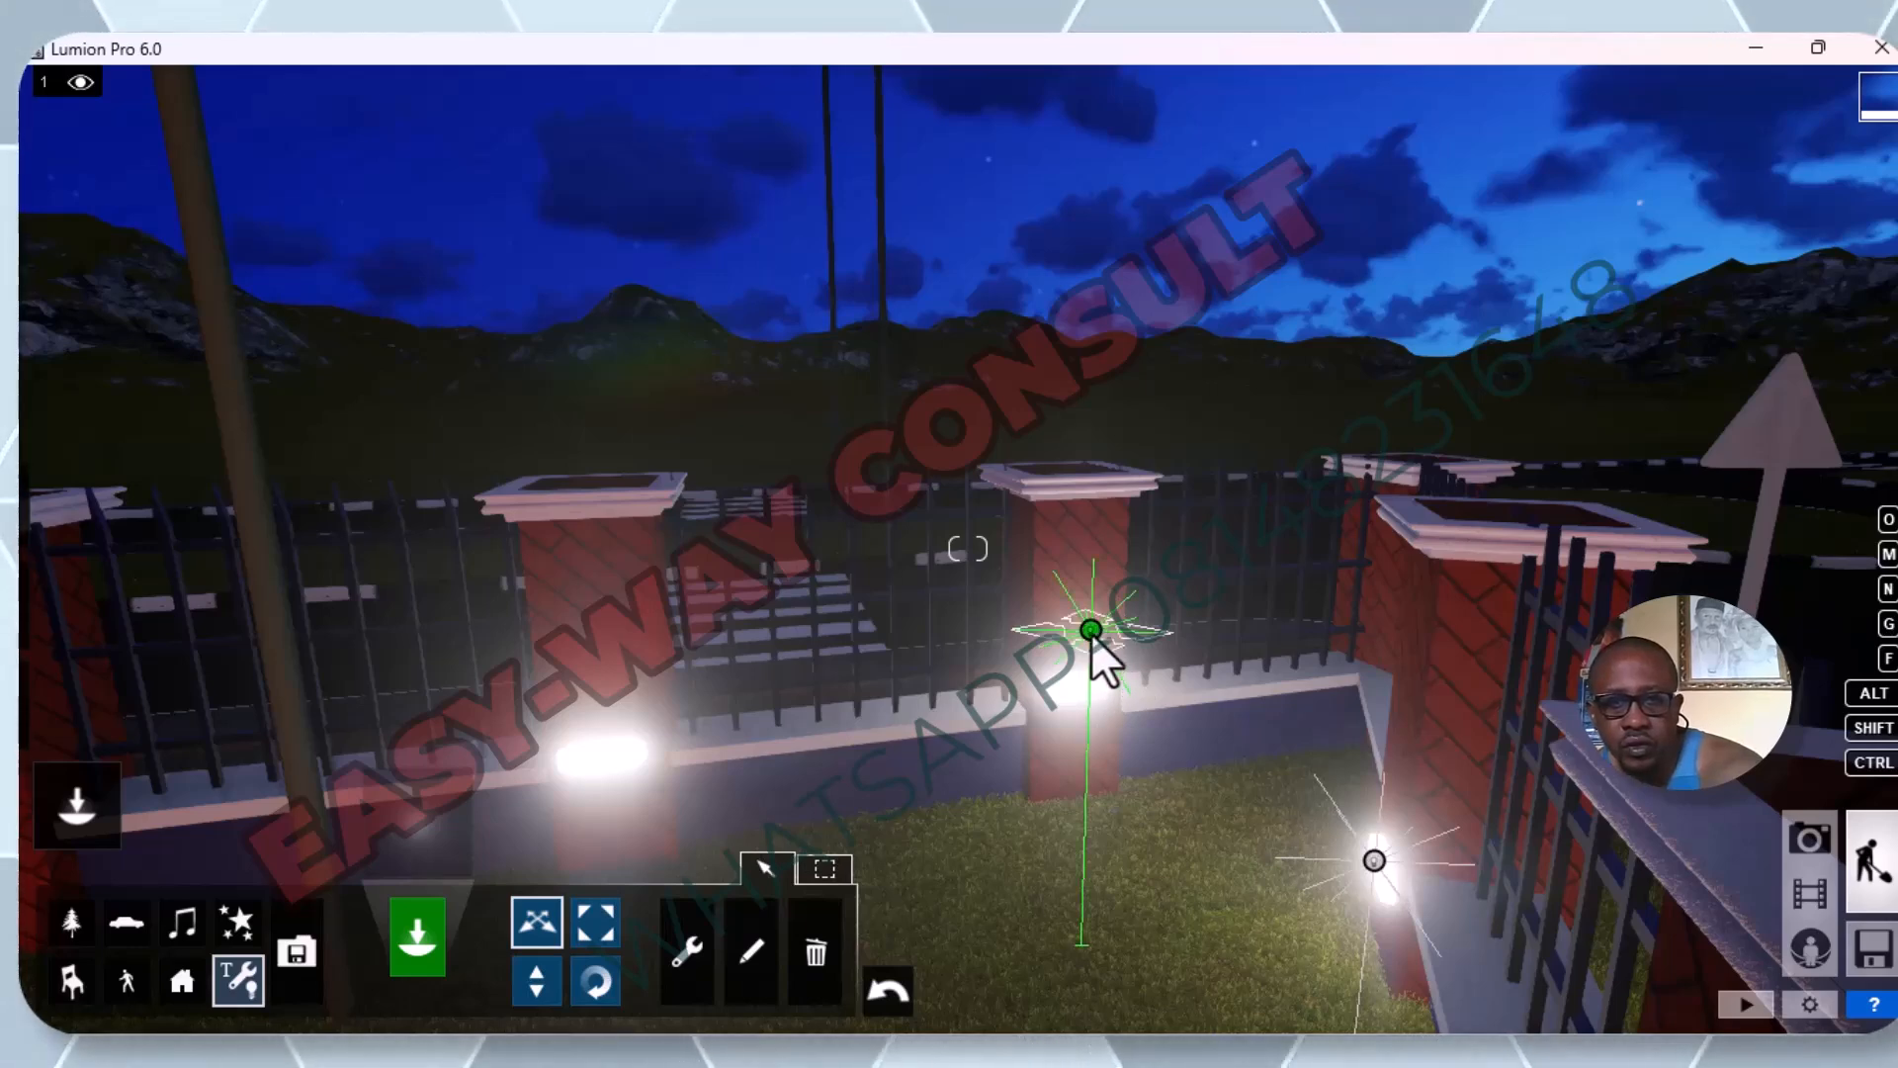
drag(1091, 637, 1078, 686)
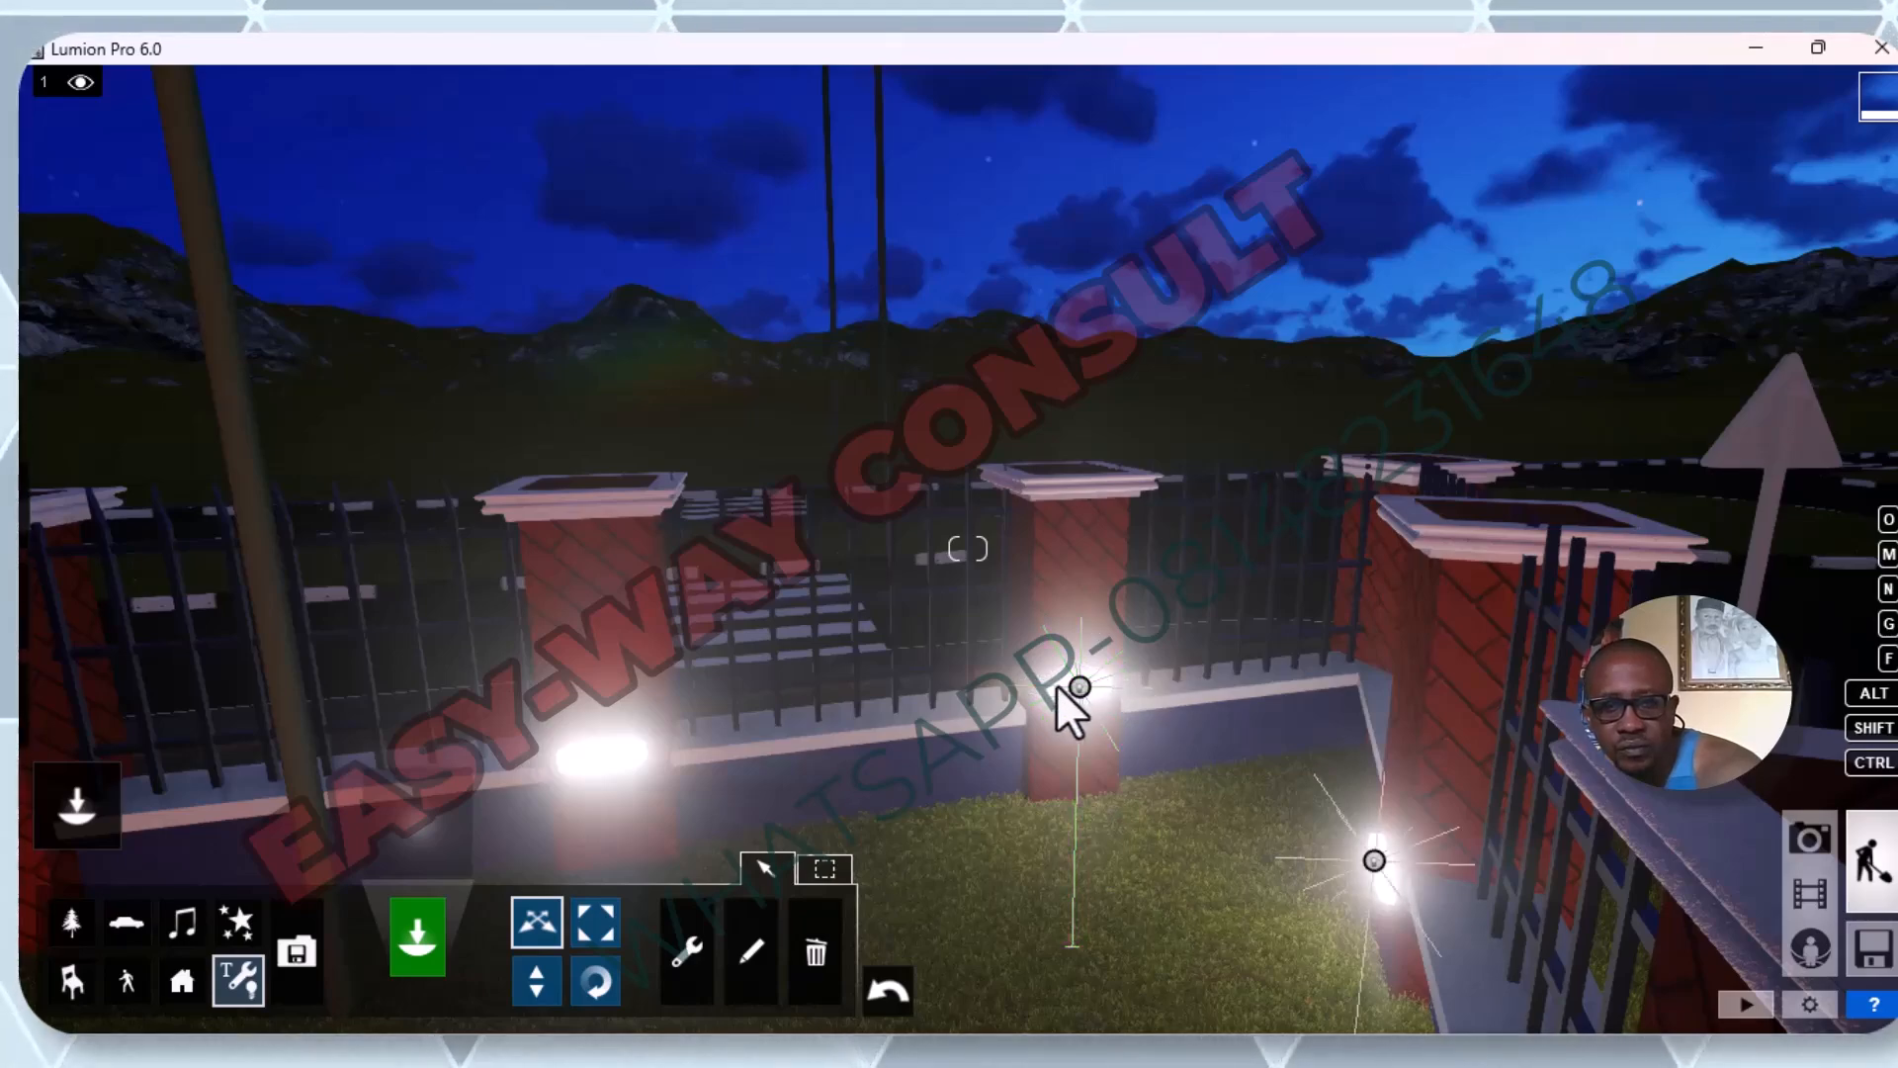
Choose the last white Omni Light in the Lights and Utilities Library and place it on the next two pillars of the adjoining fence side.
scroll(1056, 682, down, 2)
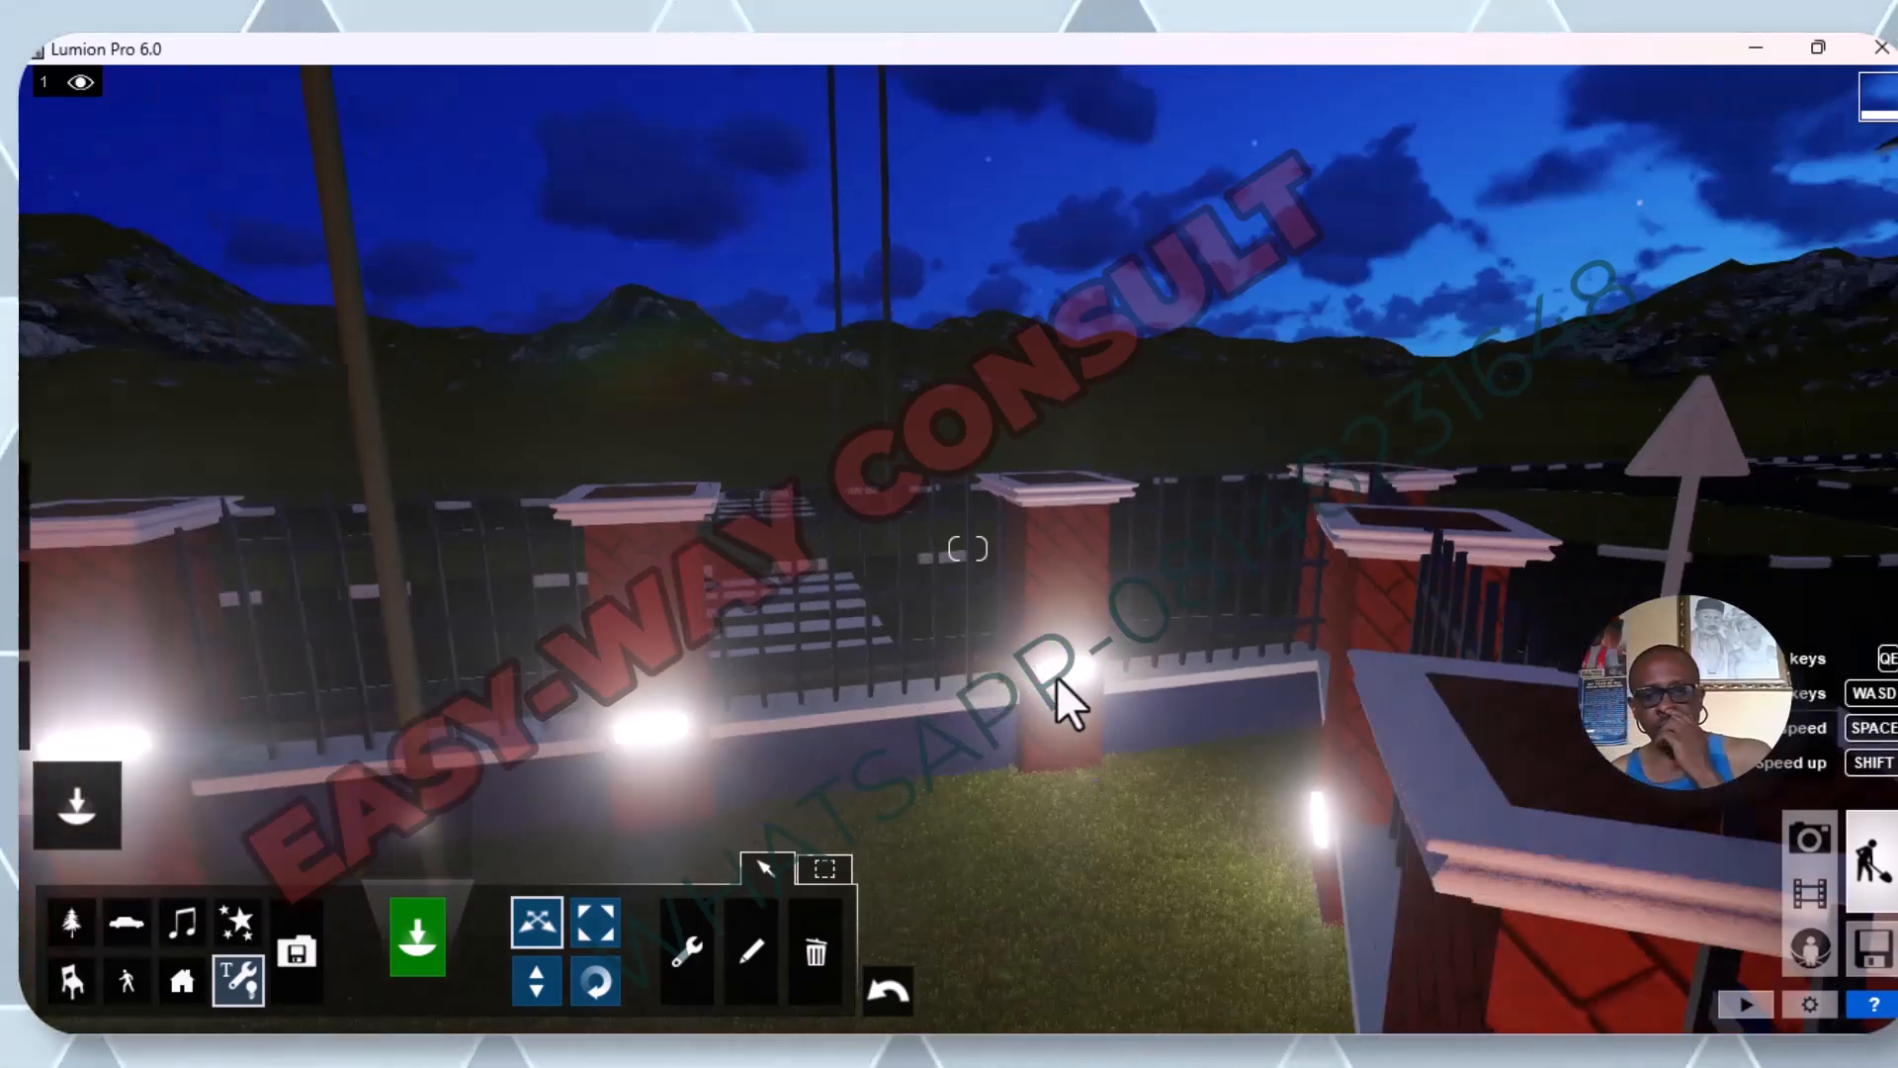
scroll(1065, 603, down, 5)
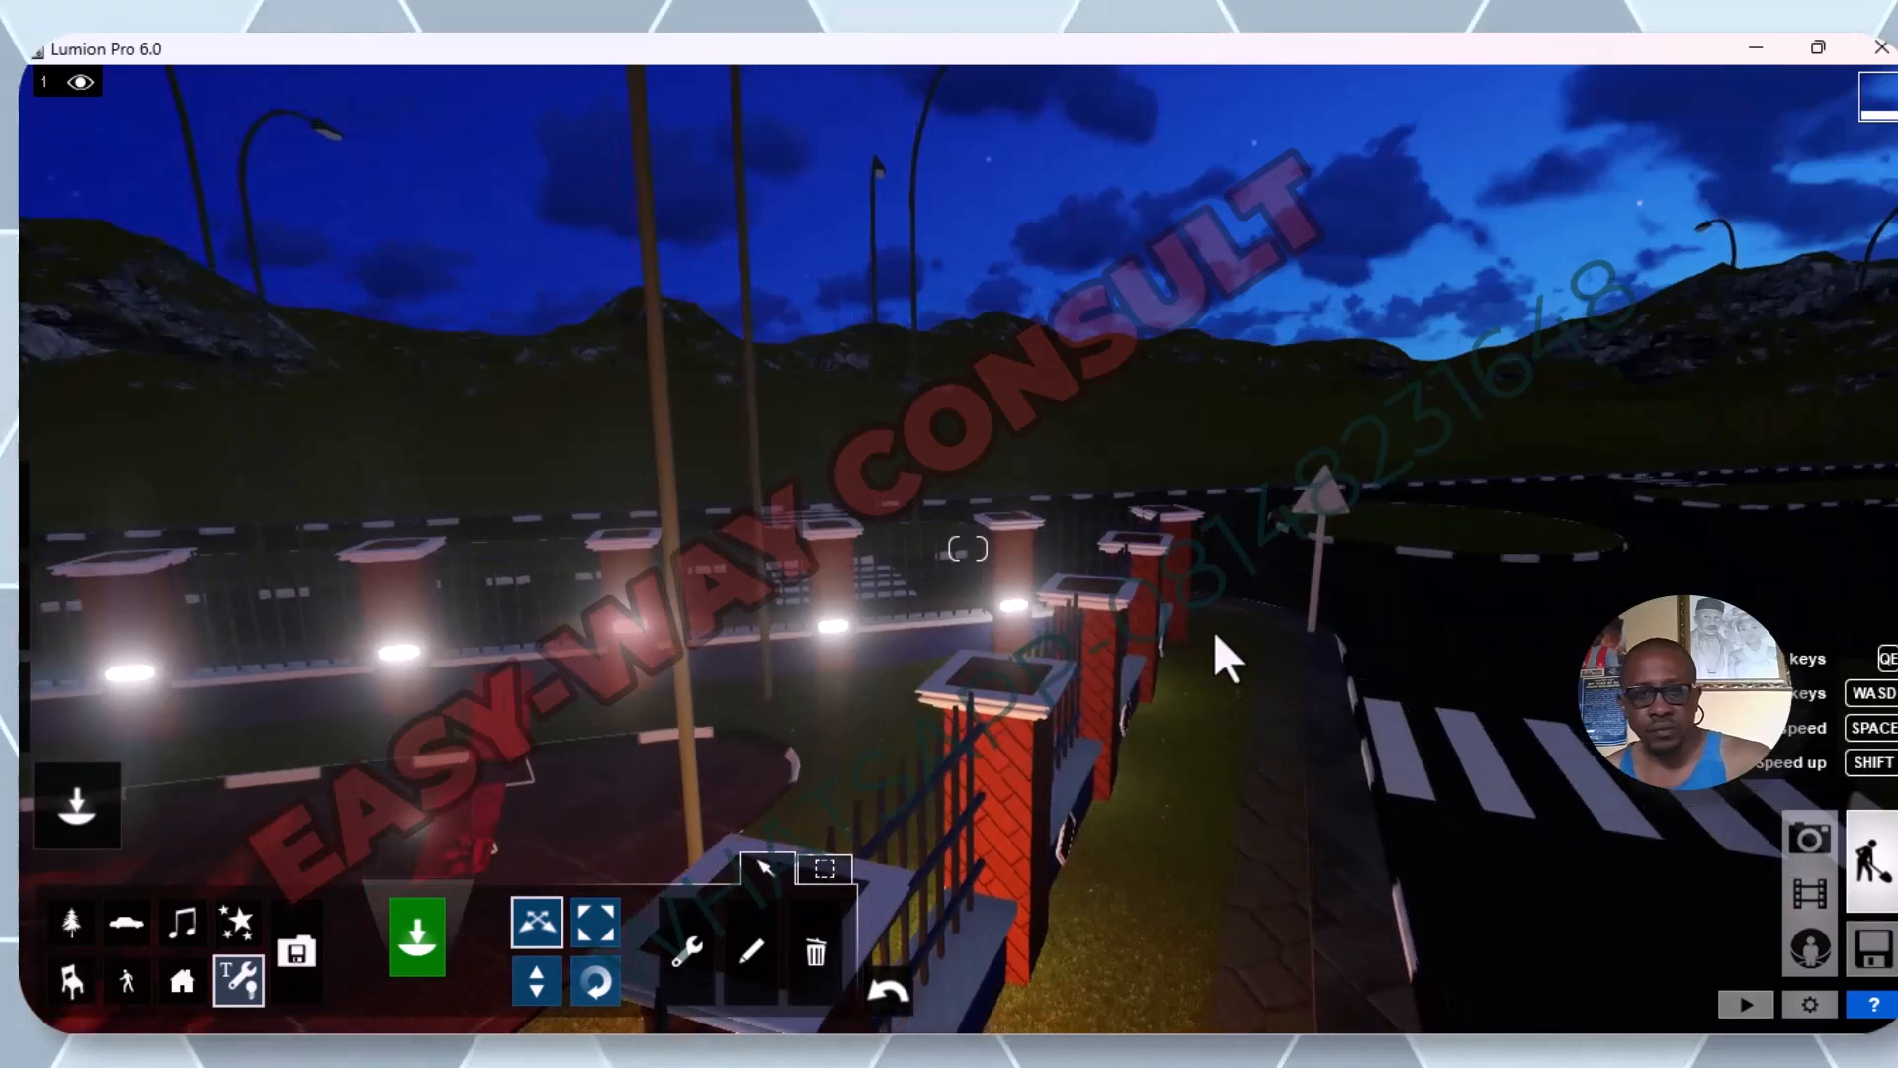
right_drag(1228, 644, 1179, 556)
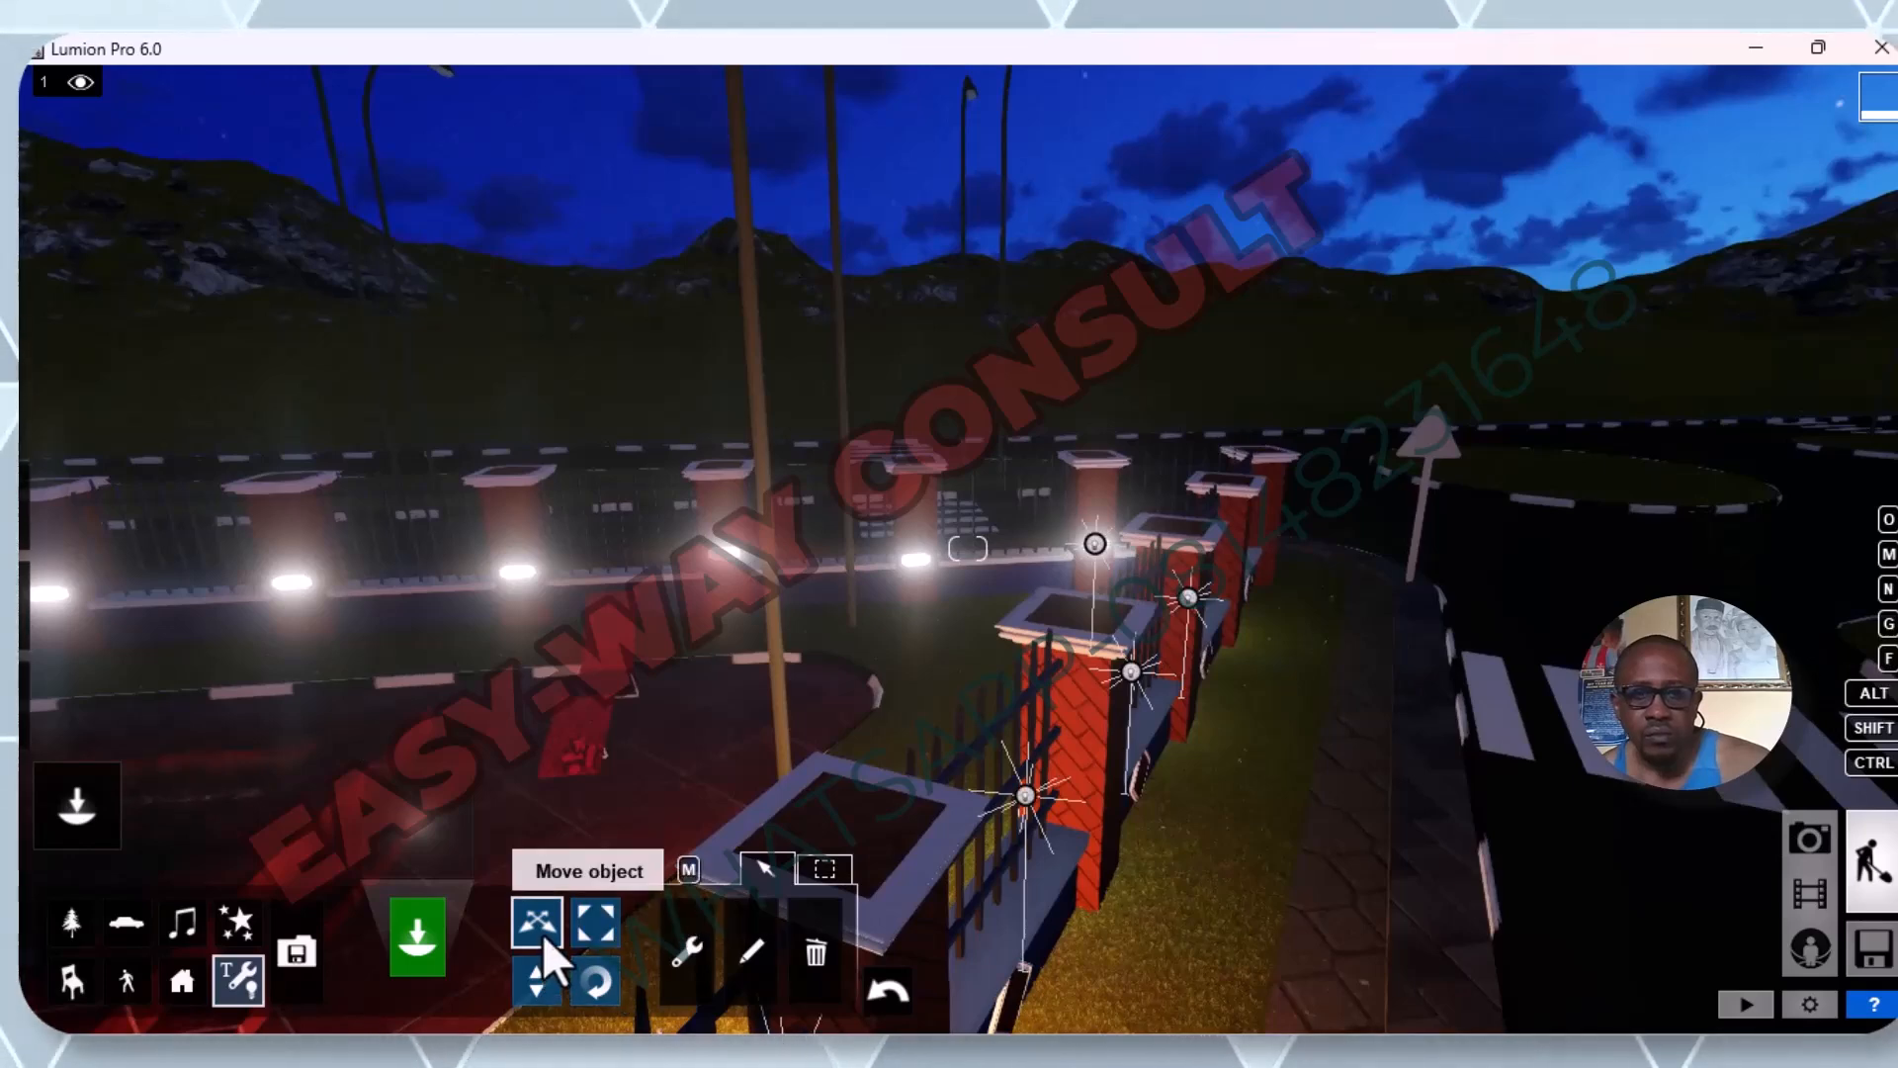
click(247, 986)
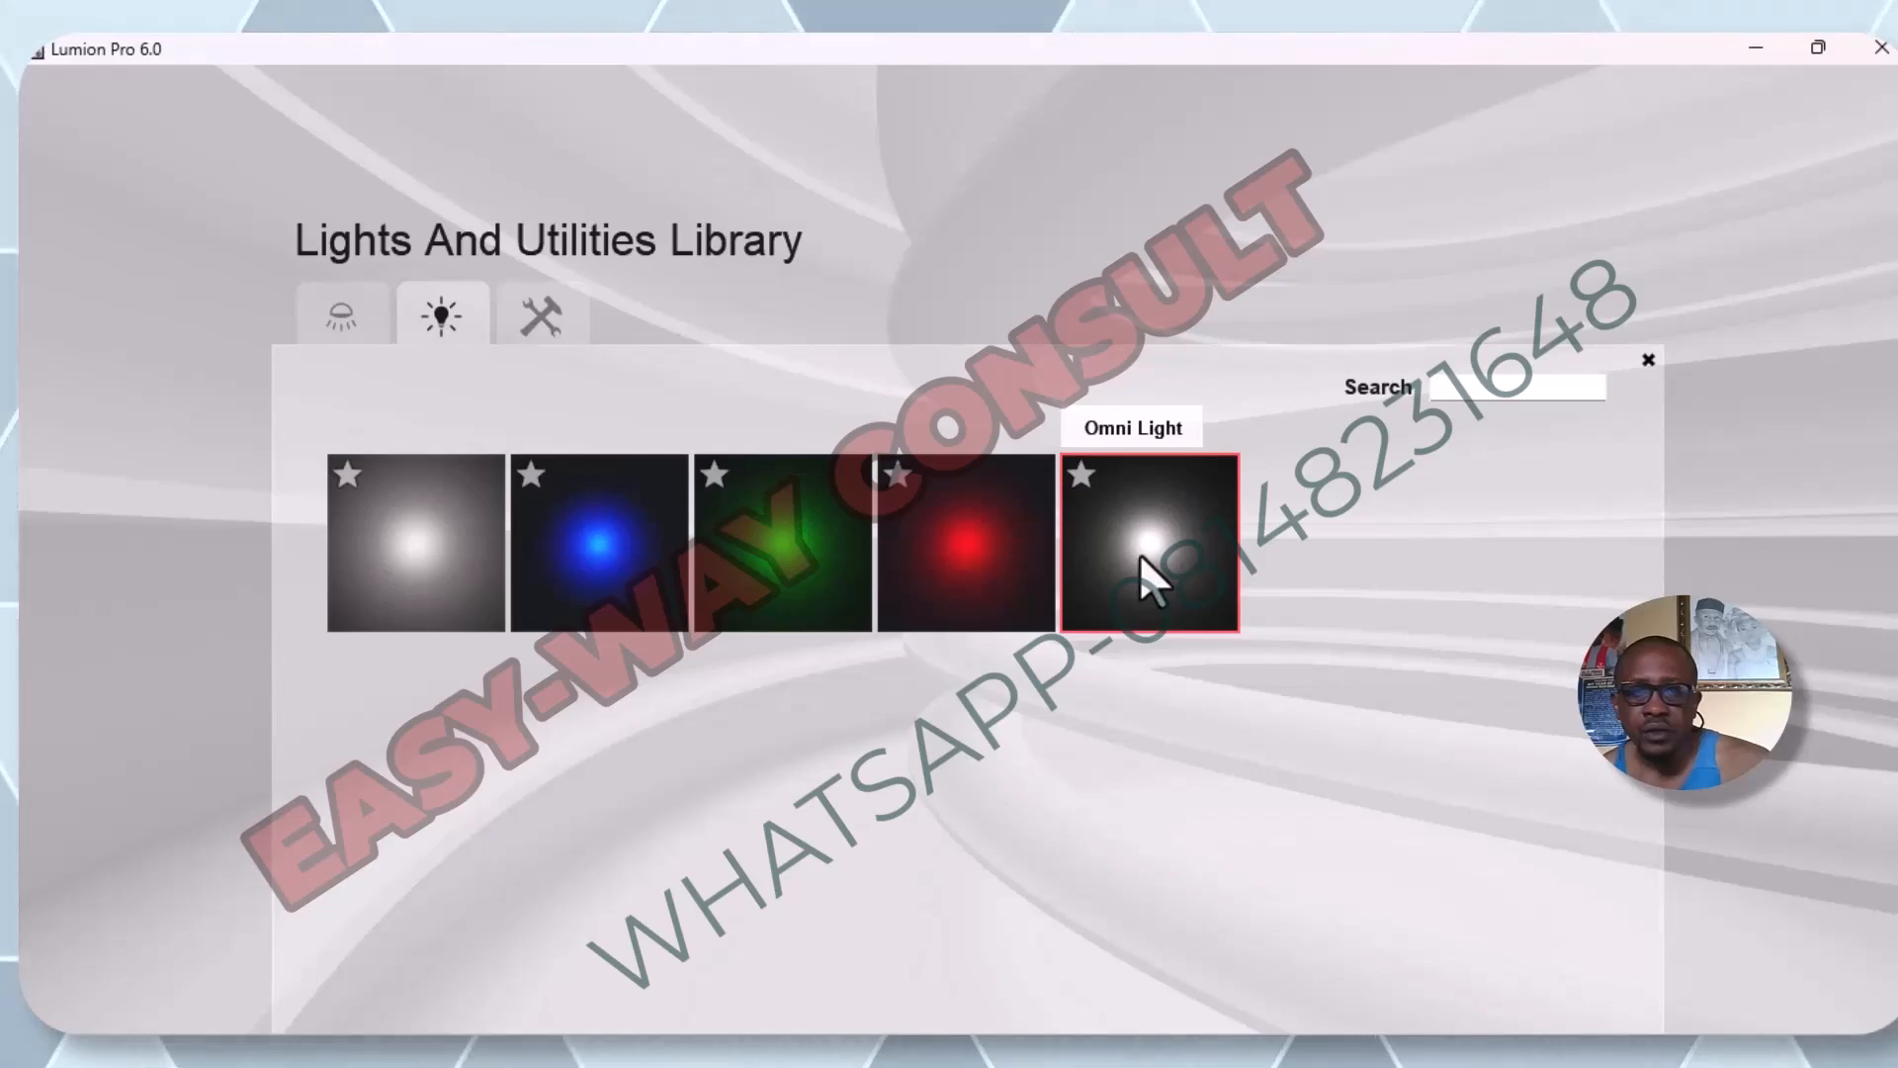
click(1141, 555)
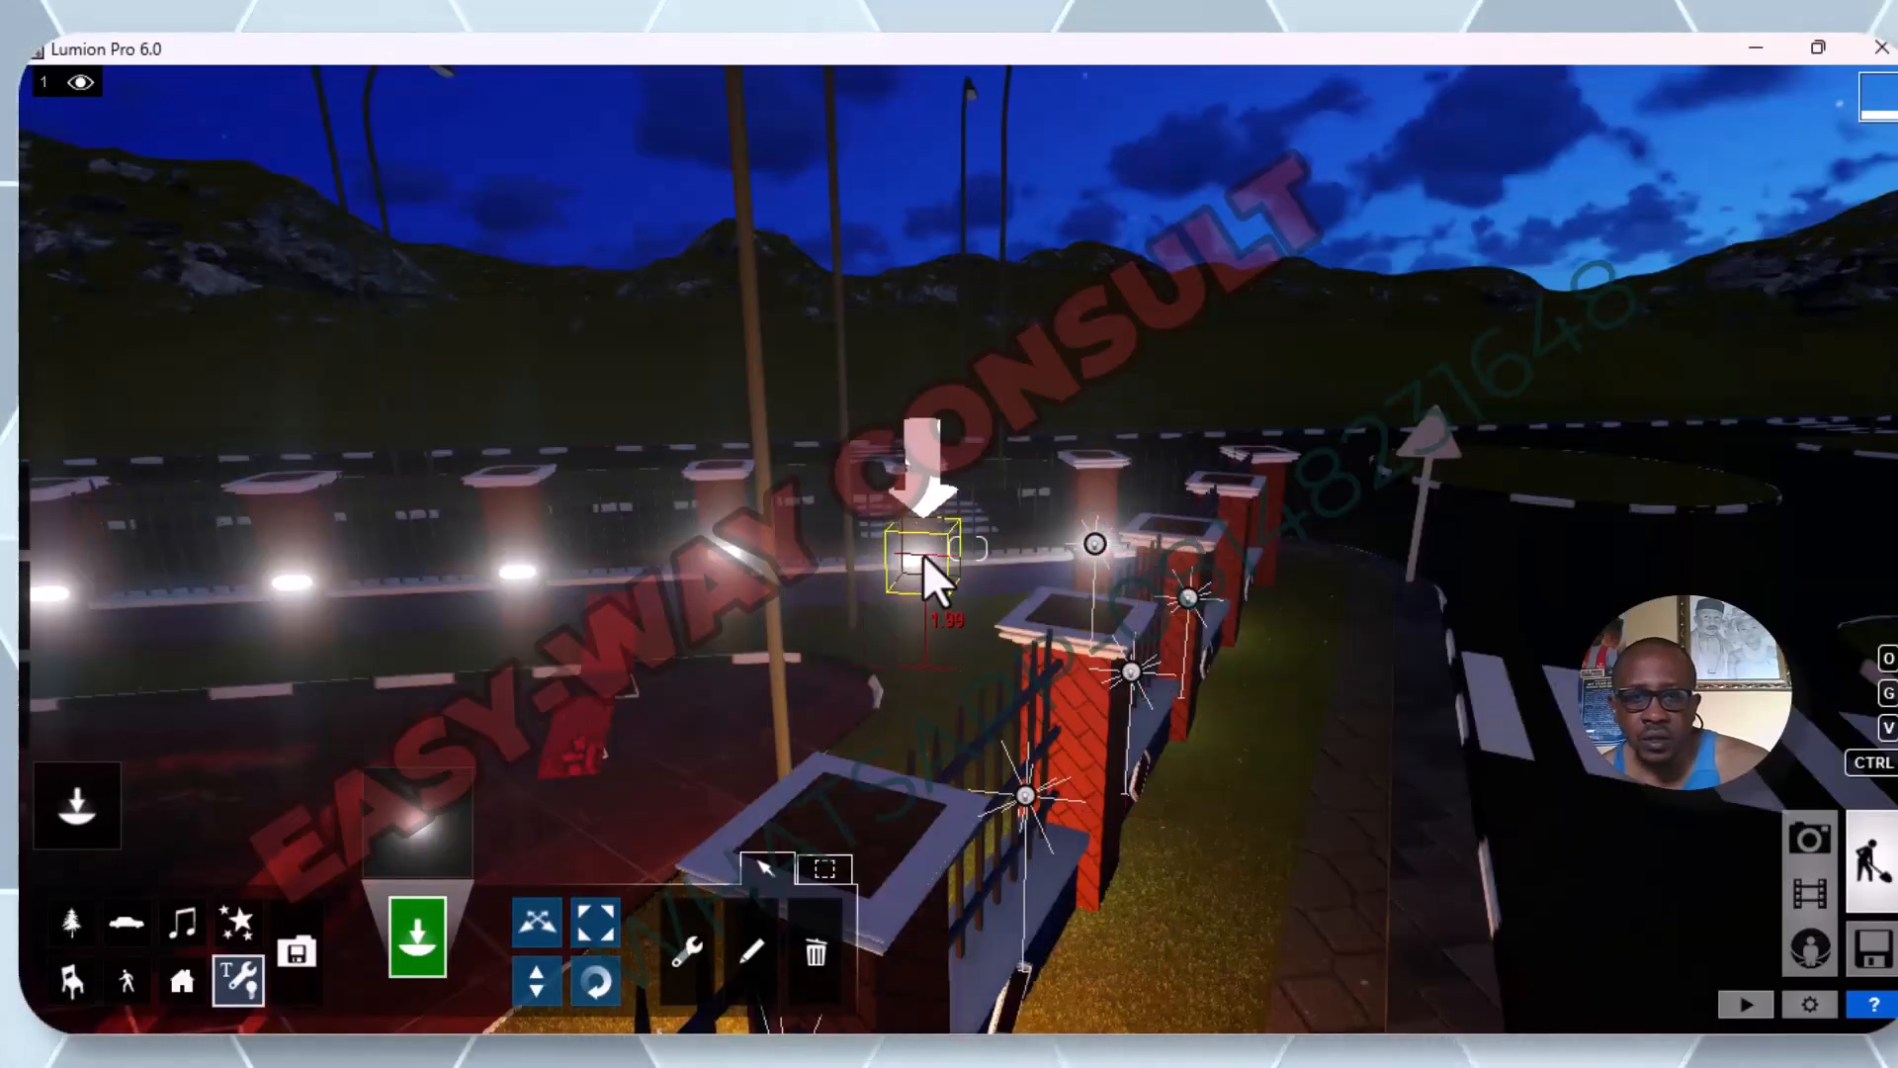
key(w)
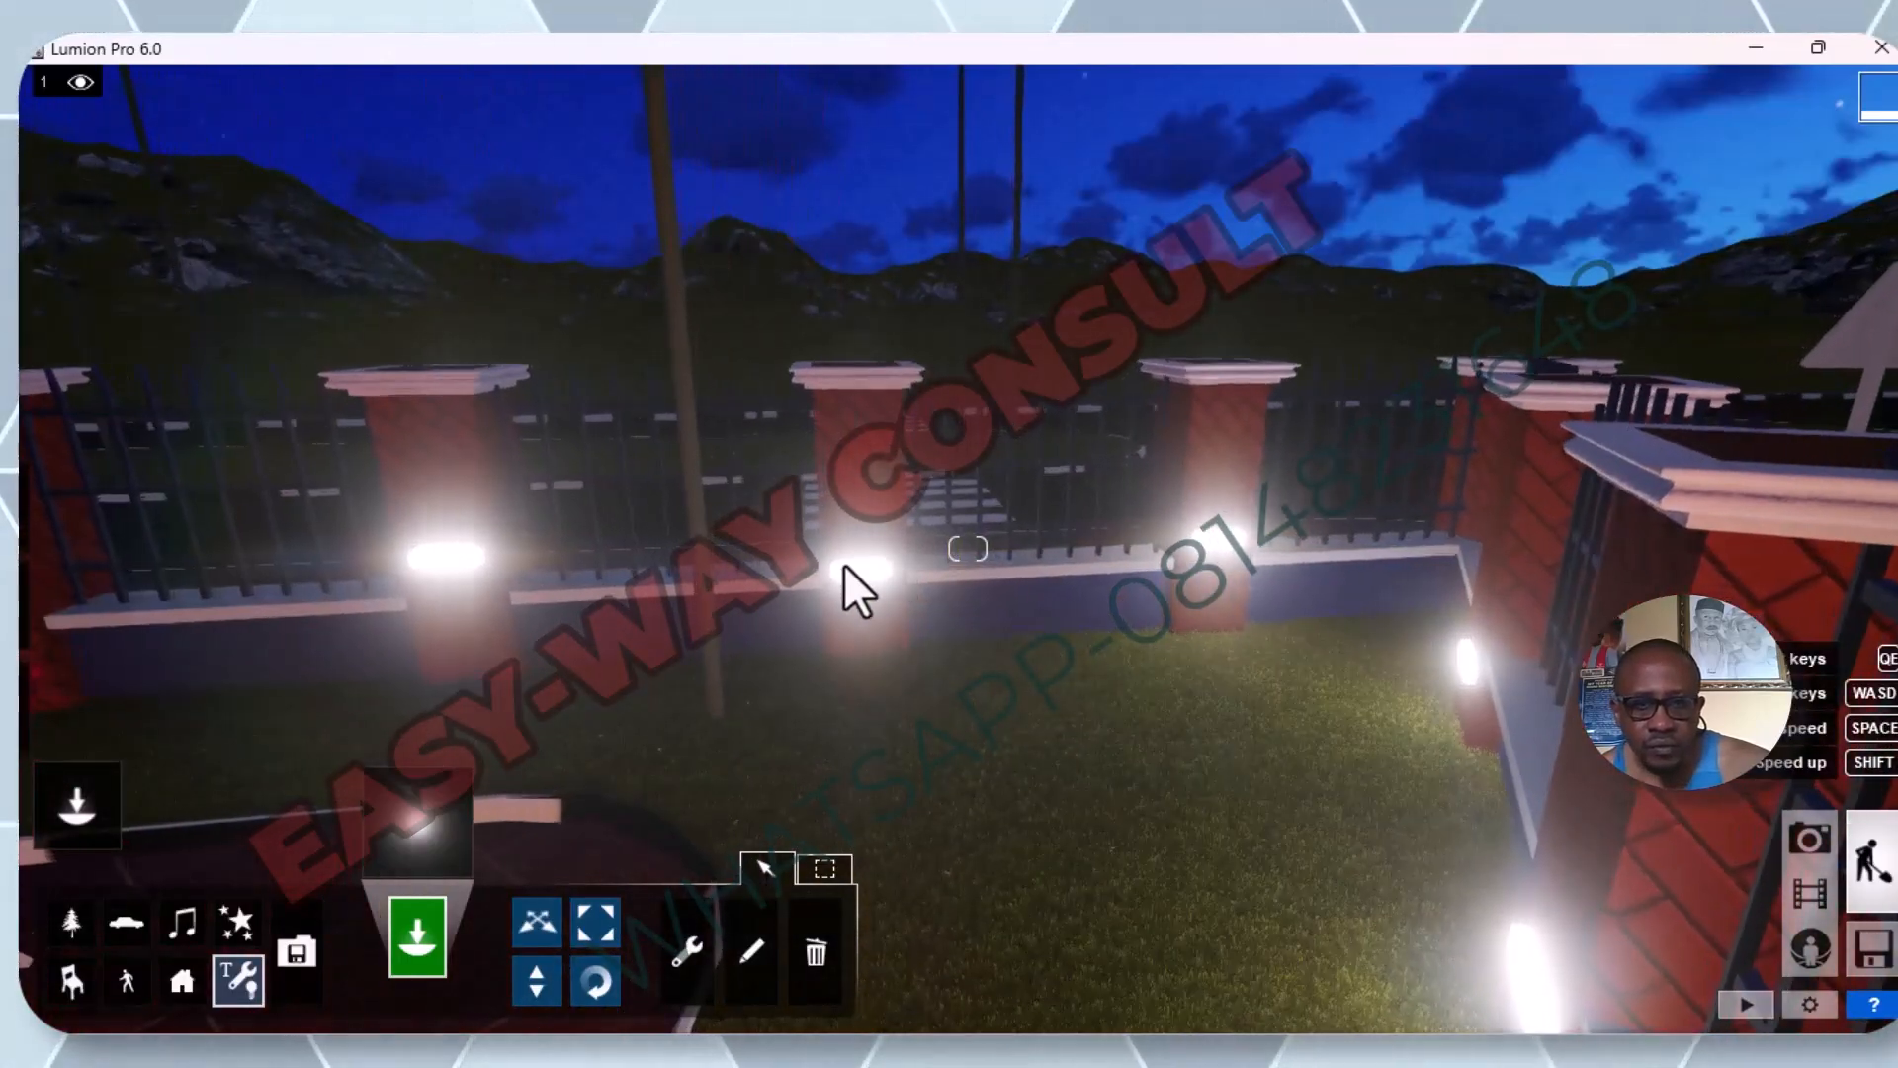
click(844, 564)
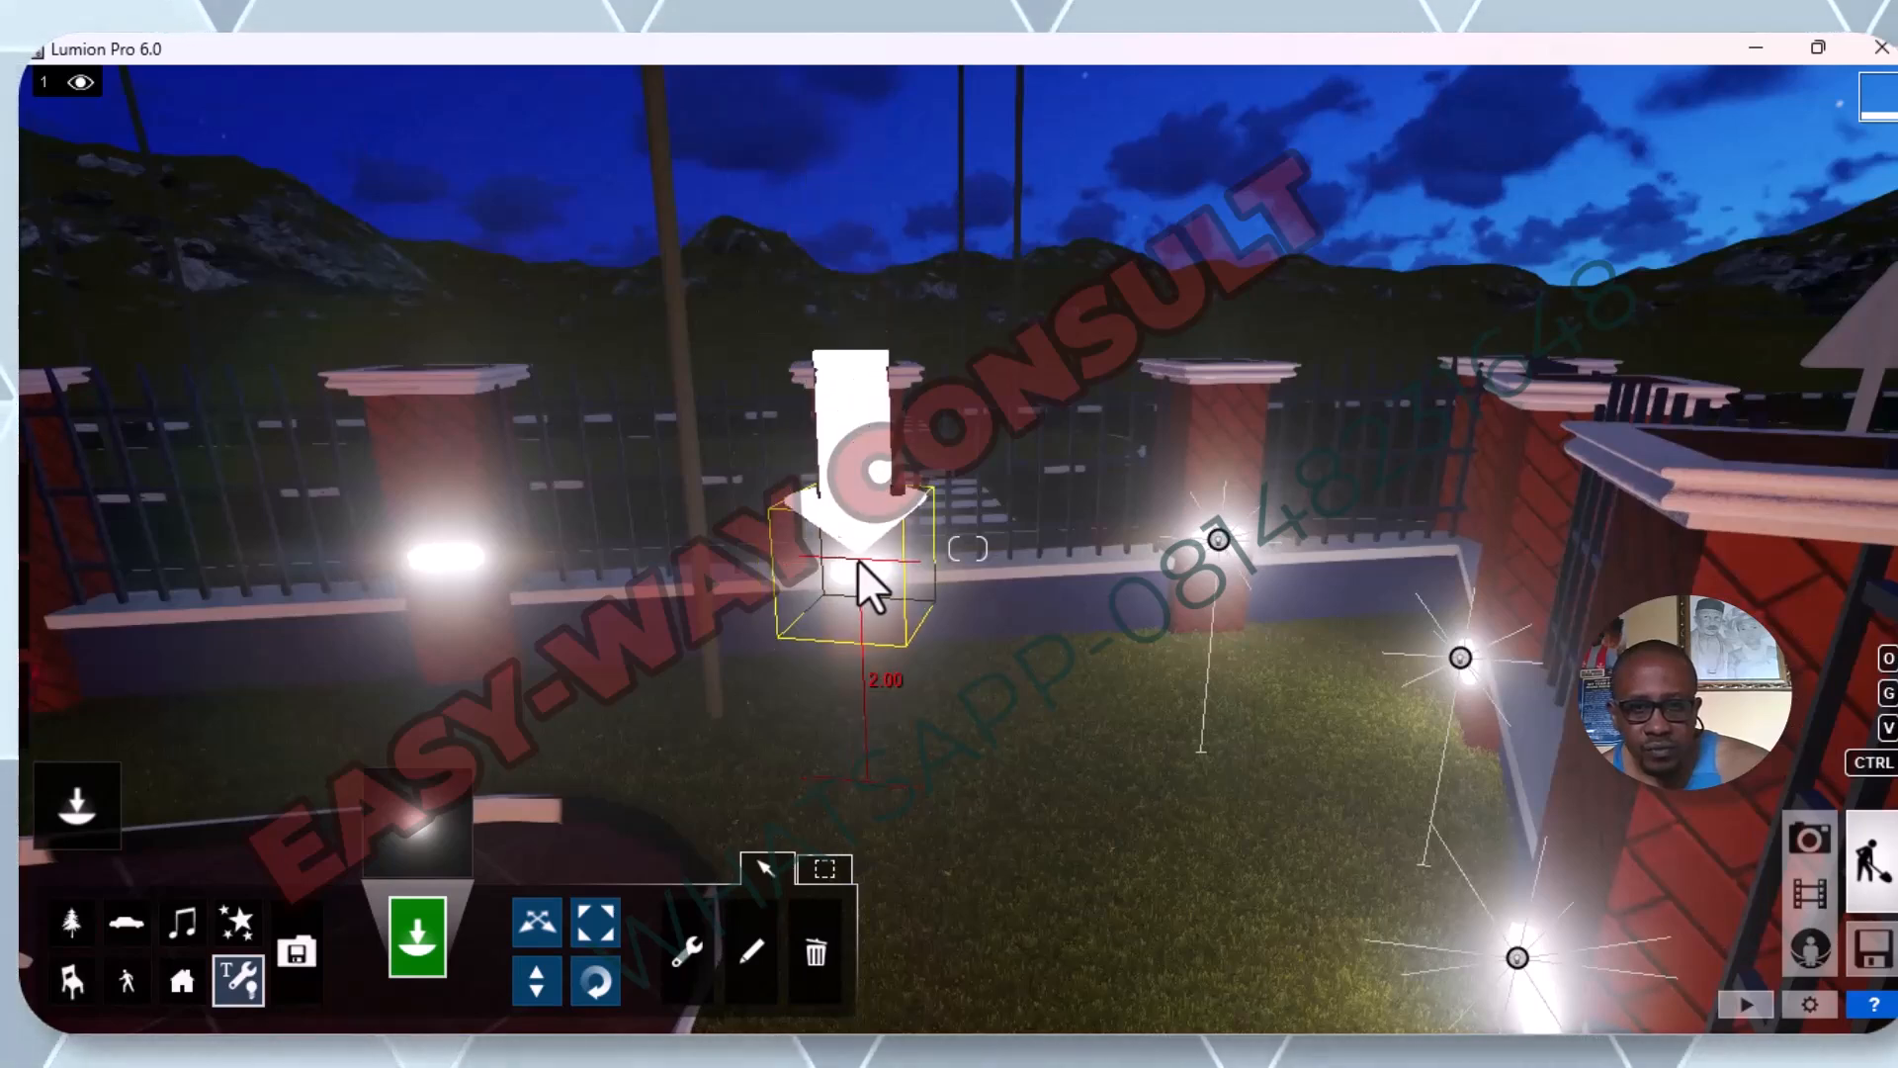
click(862, 566)
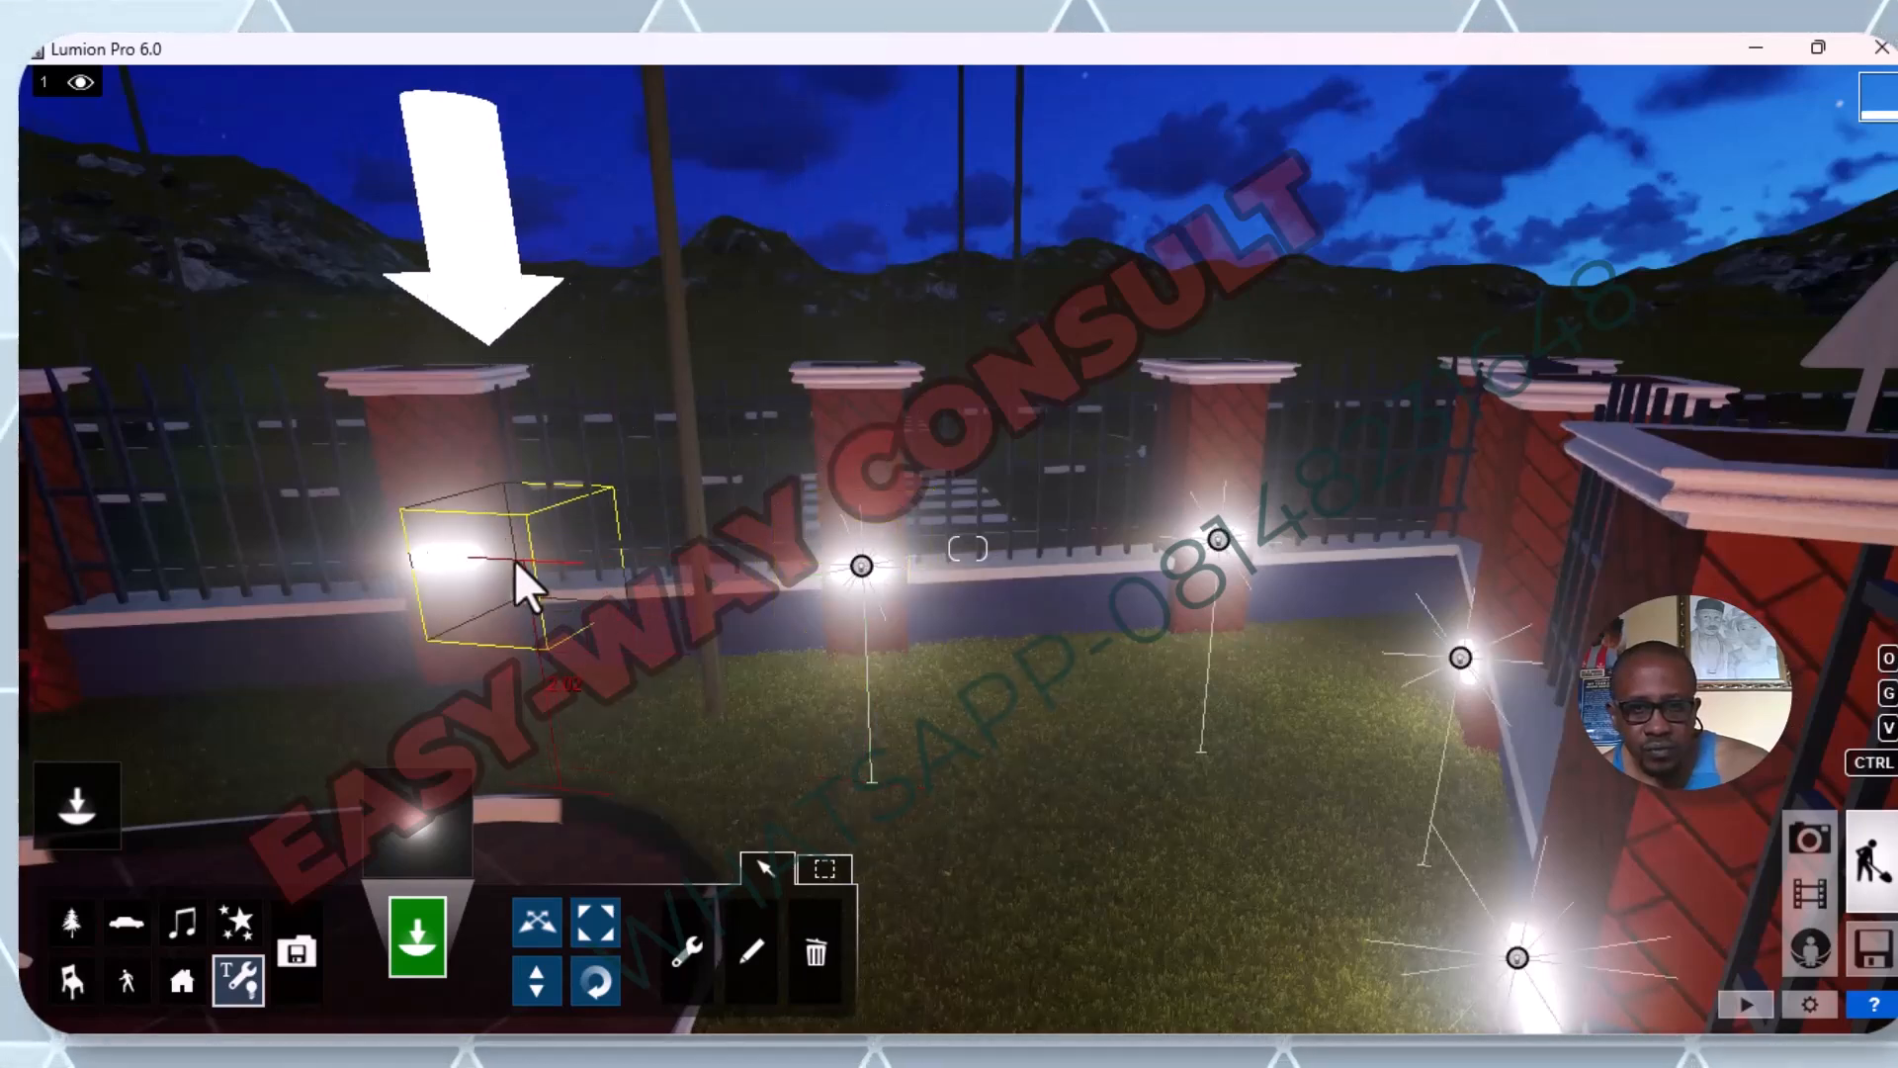
click(447, 554)
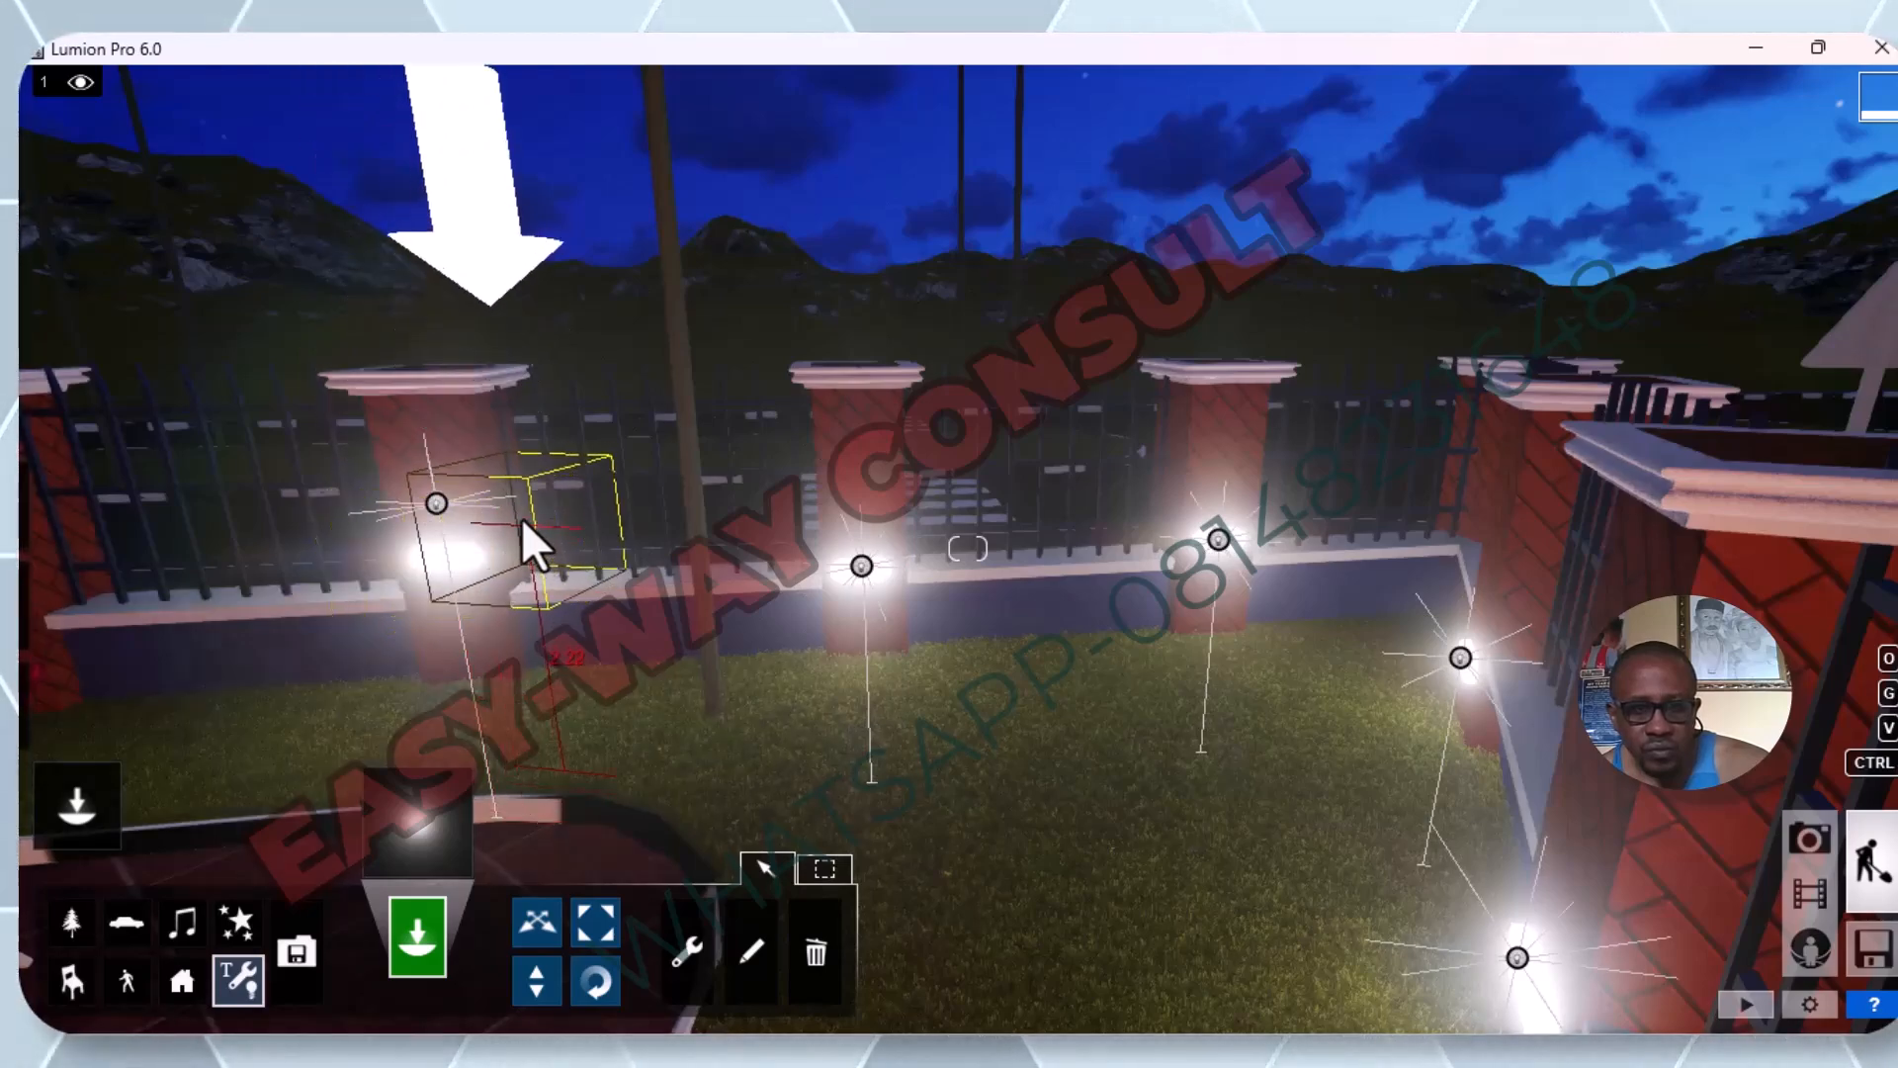
Move the newest omni light, on the third pillar from the corner, down onto its lamp.
key(s)
key(w)
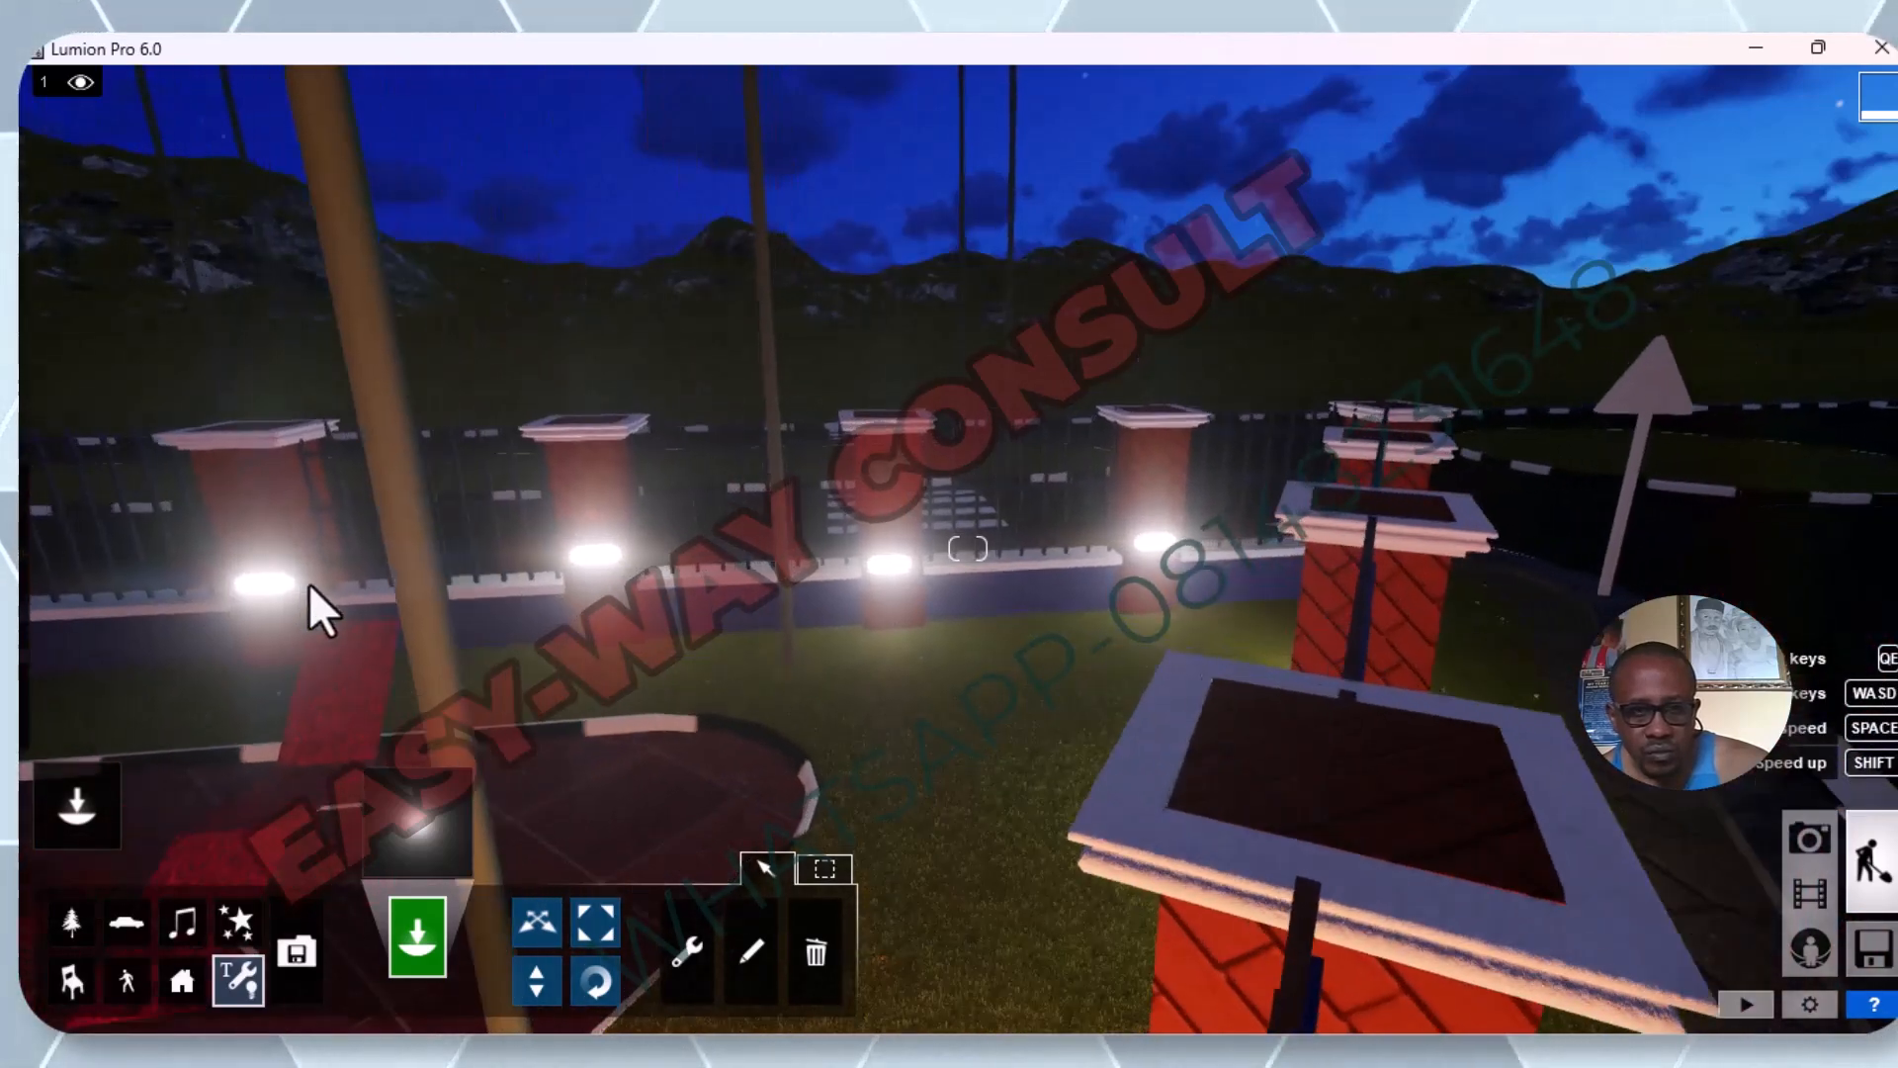
key(Escape)
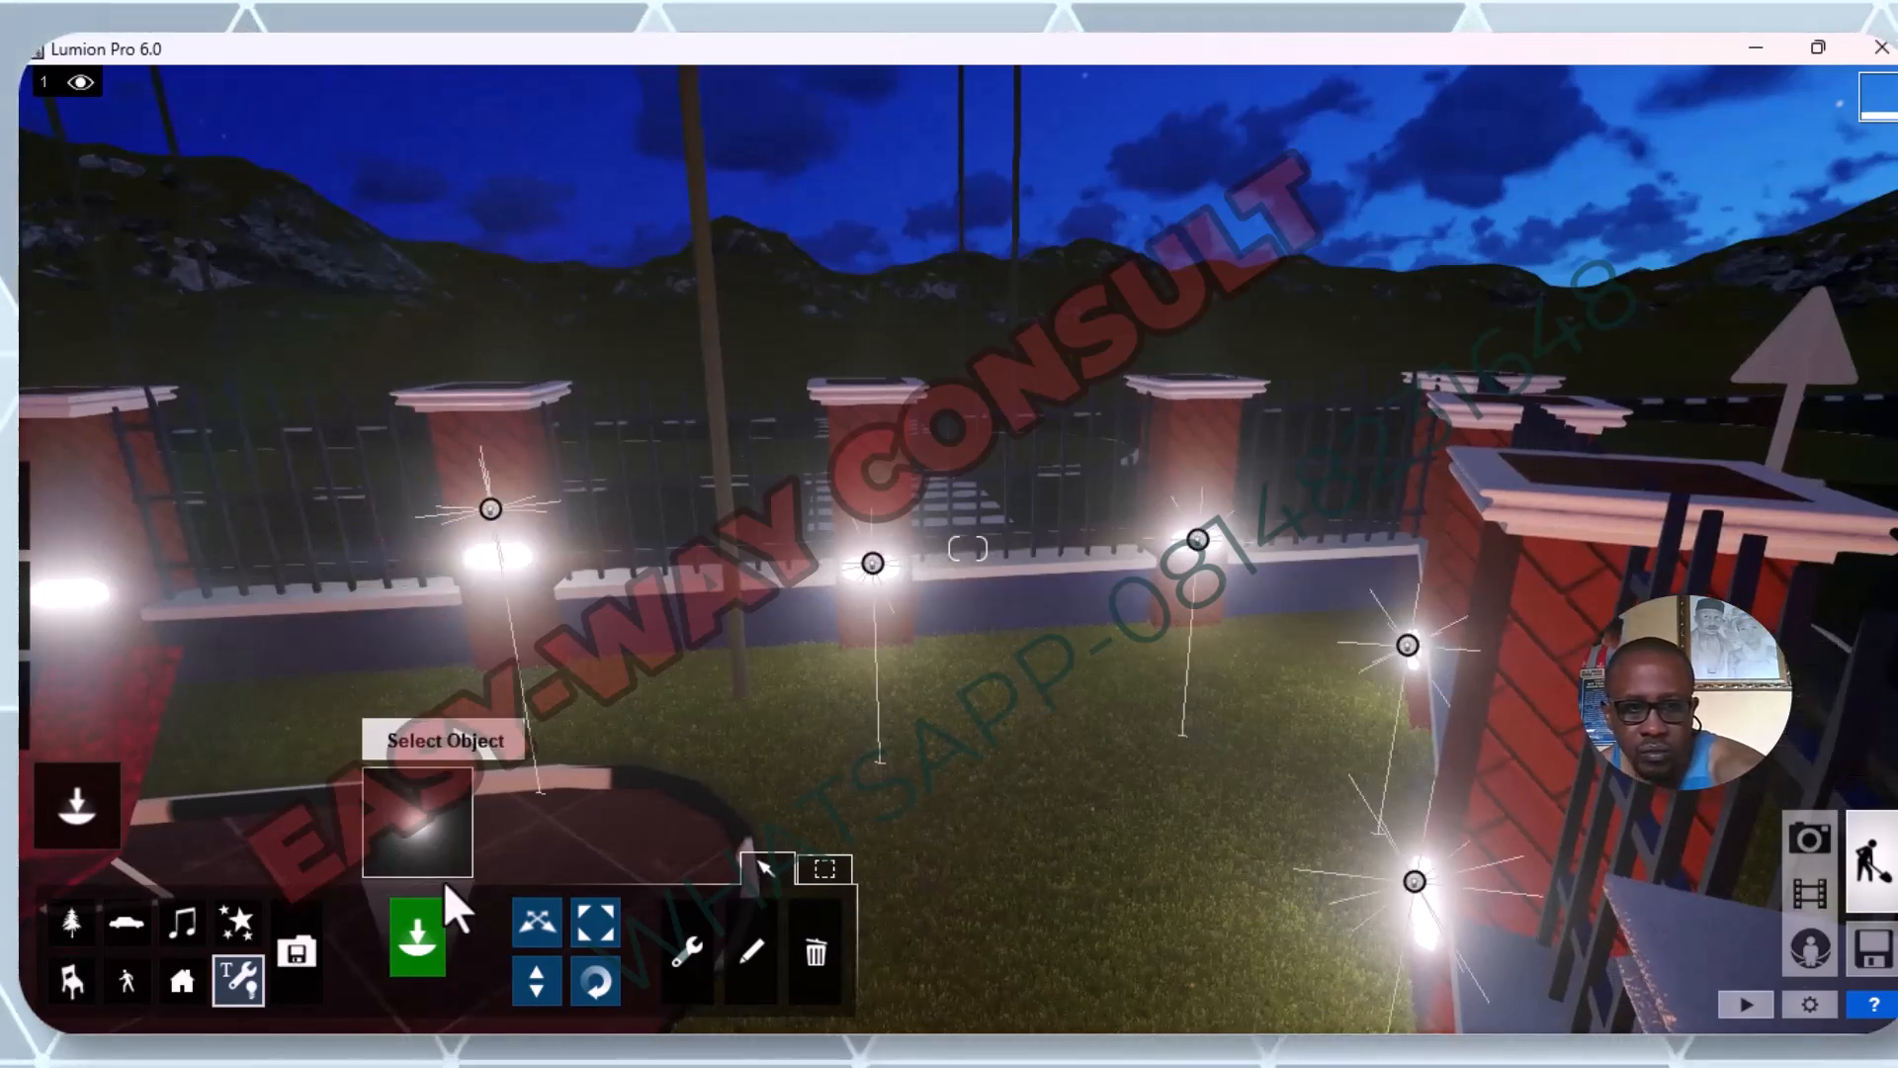
click(552, 935)
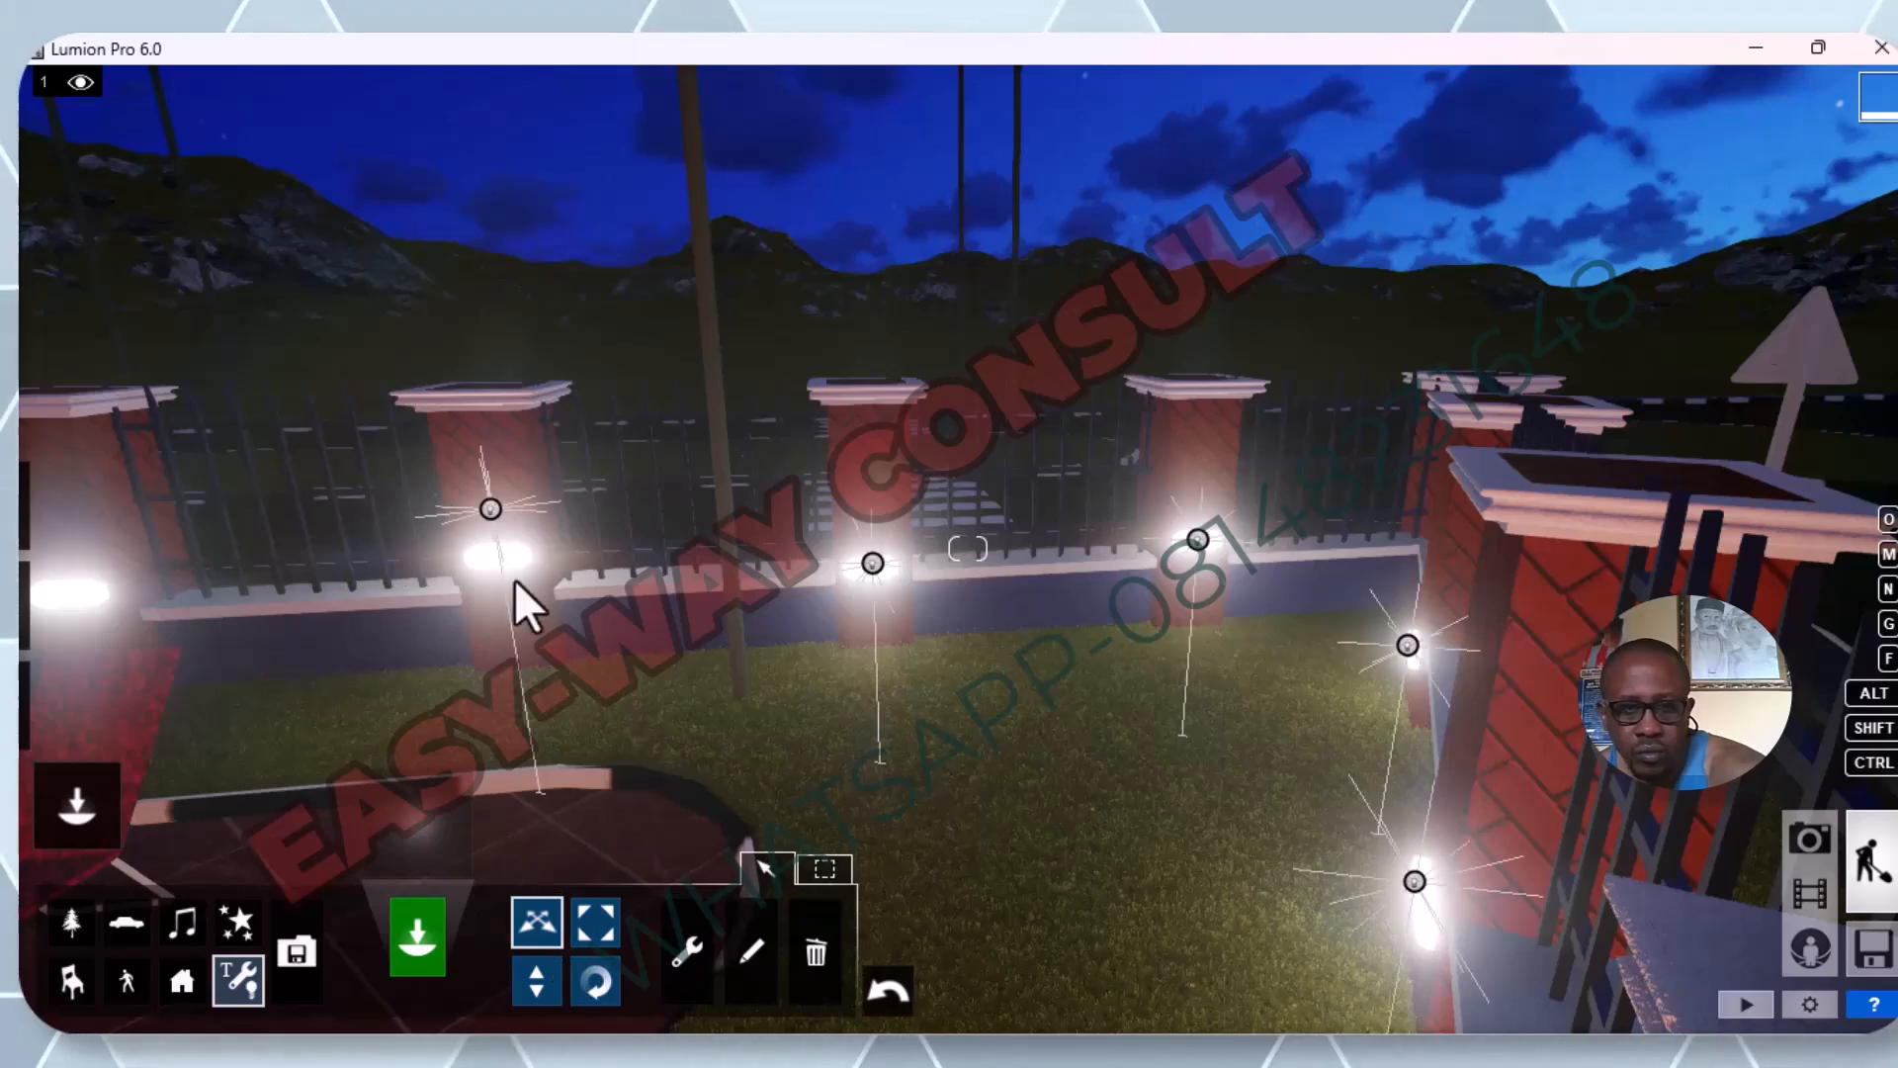
drag(494, 507, 494, 557)
right_drag(495, 558, 1248, 569)
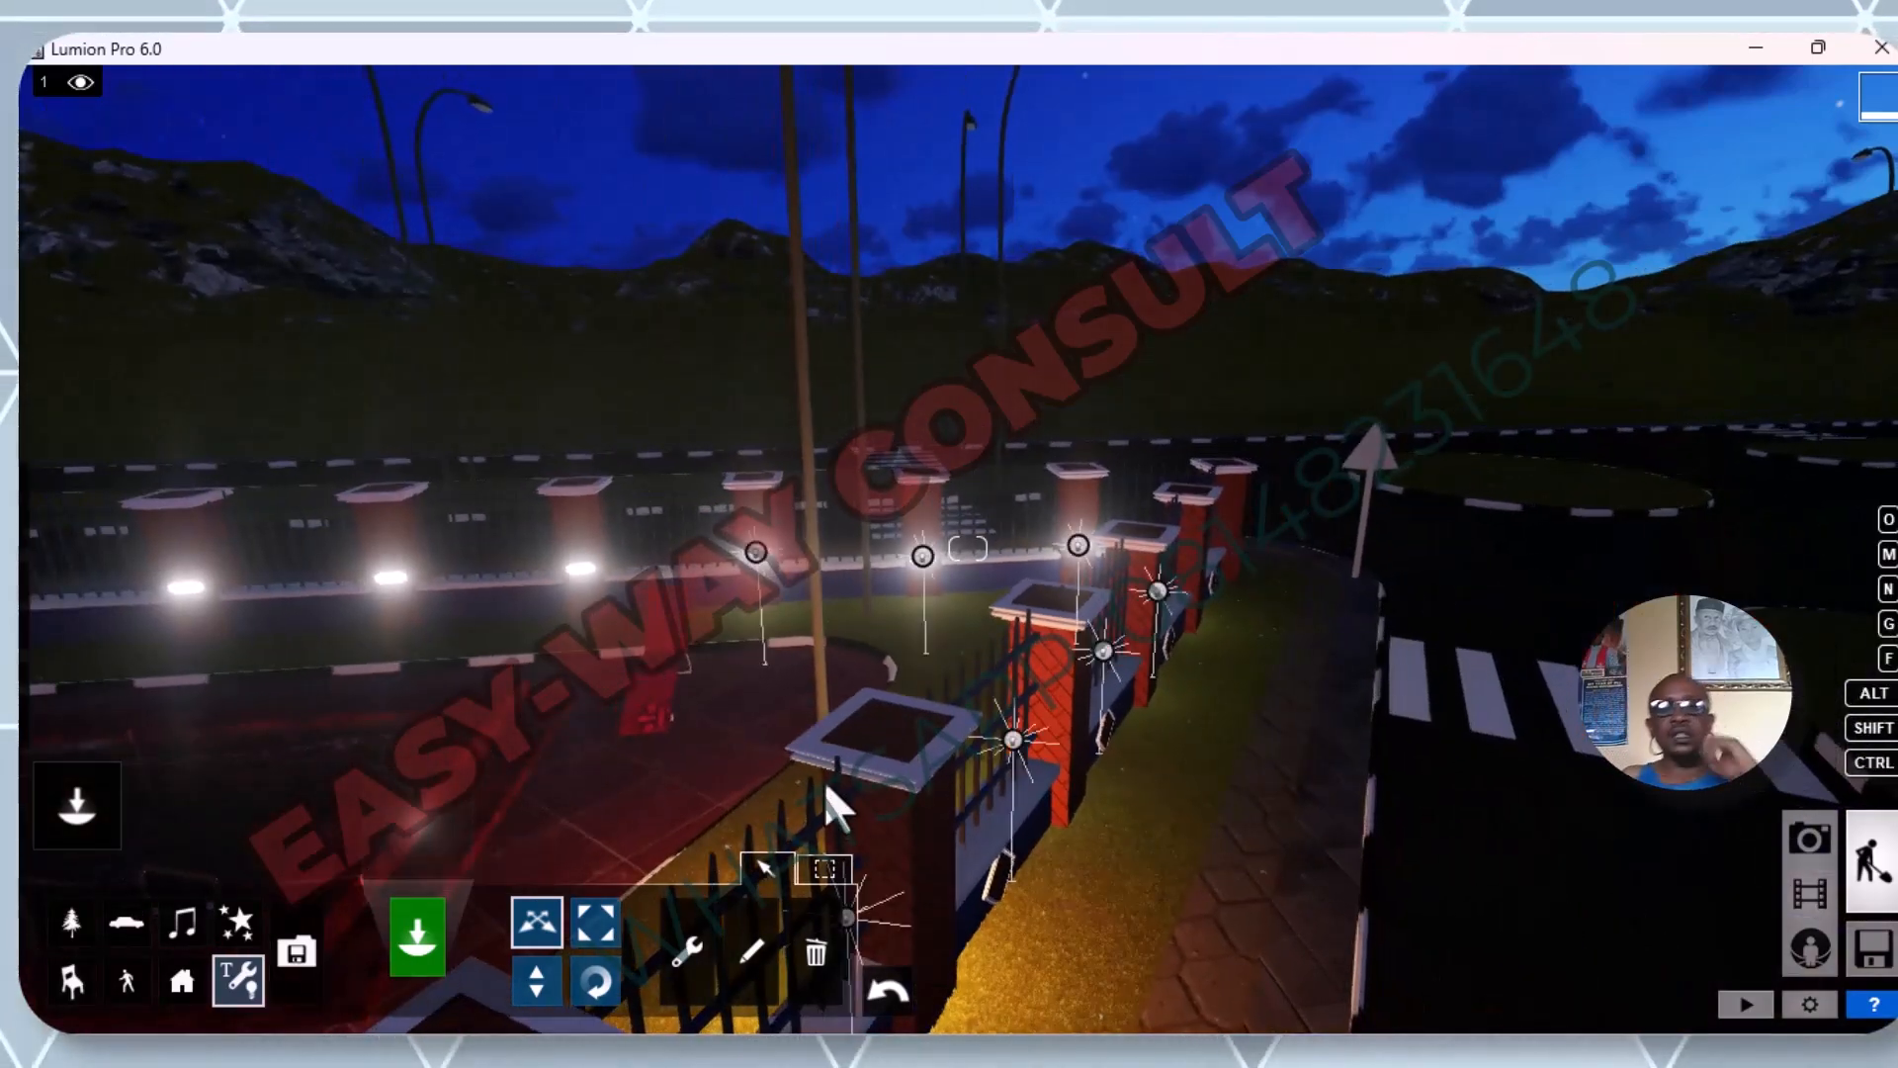
Choose the last white Omni Light in the library again and place it on the fourth pillar from the fence corner.
key(w)
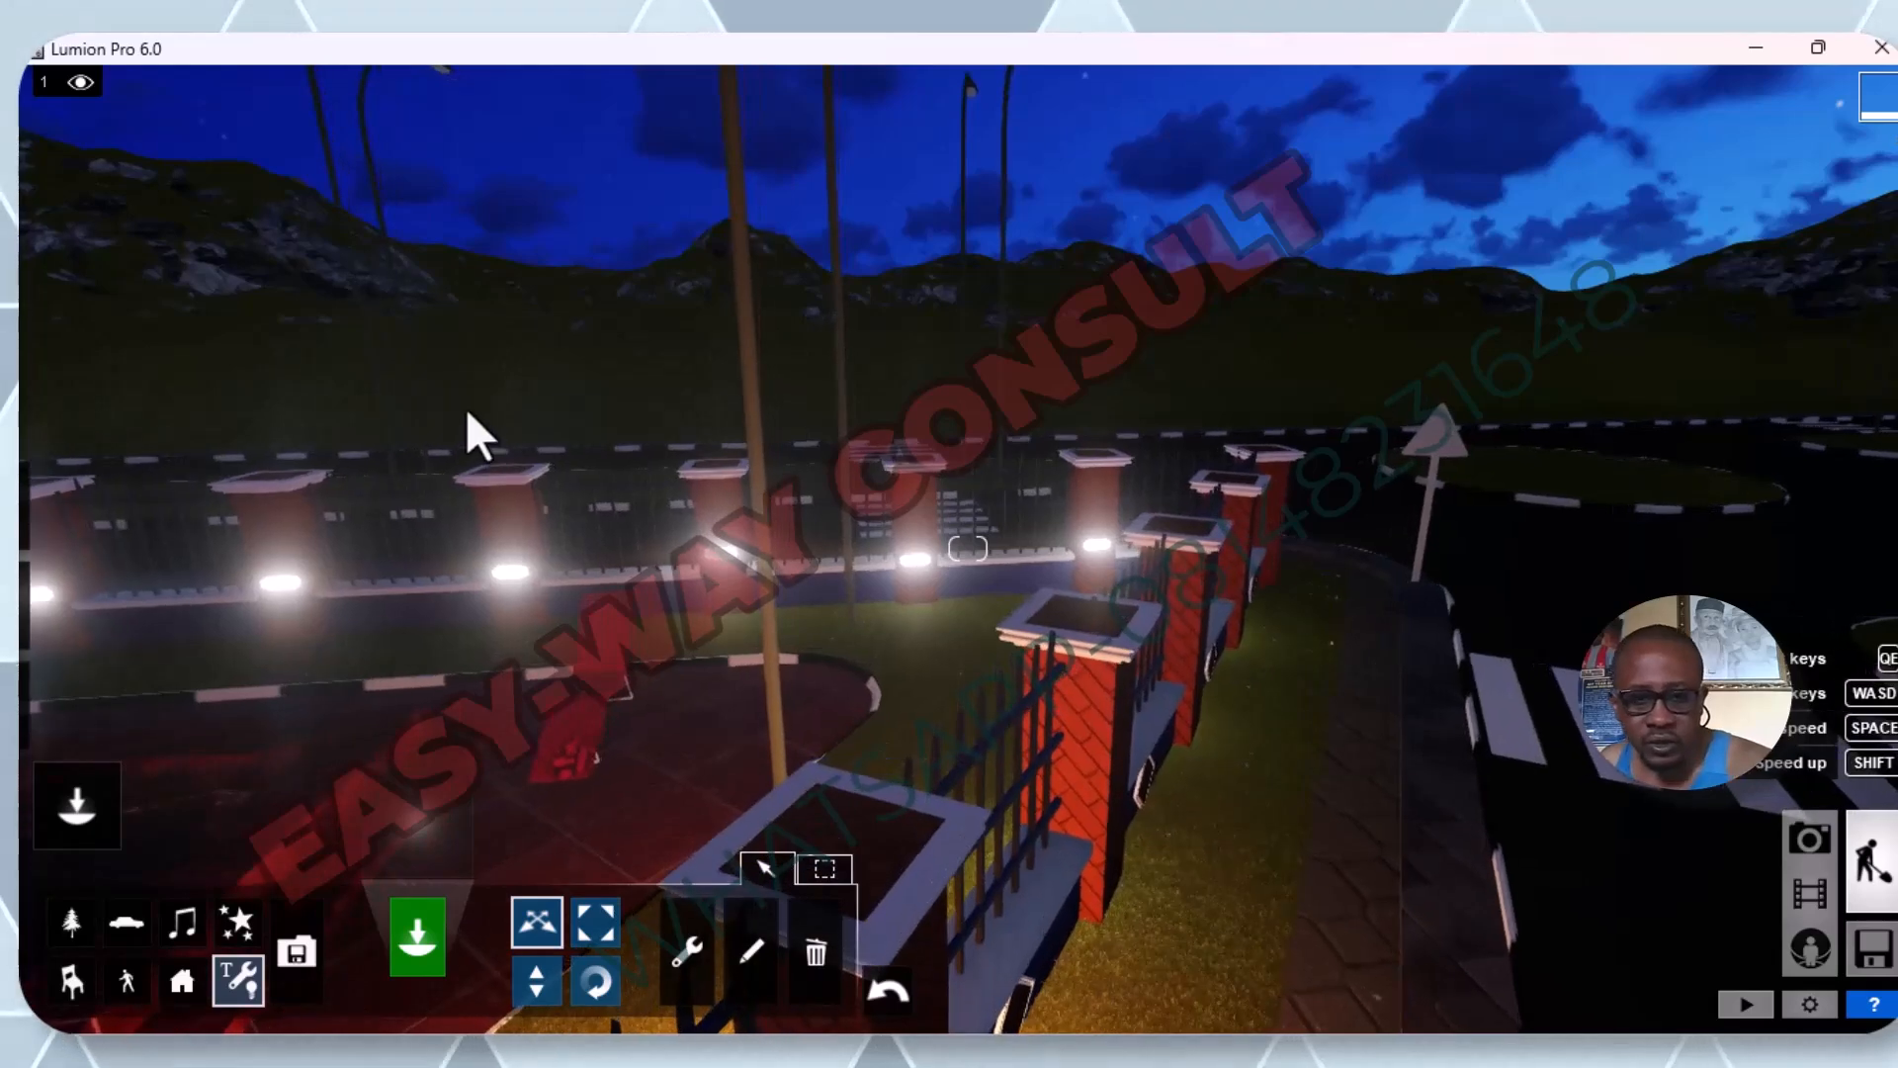
key(a)
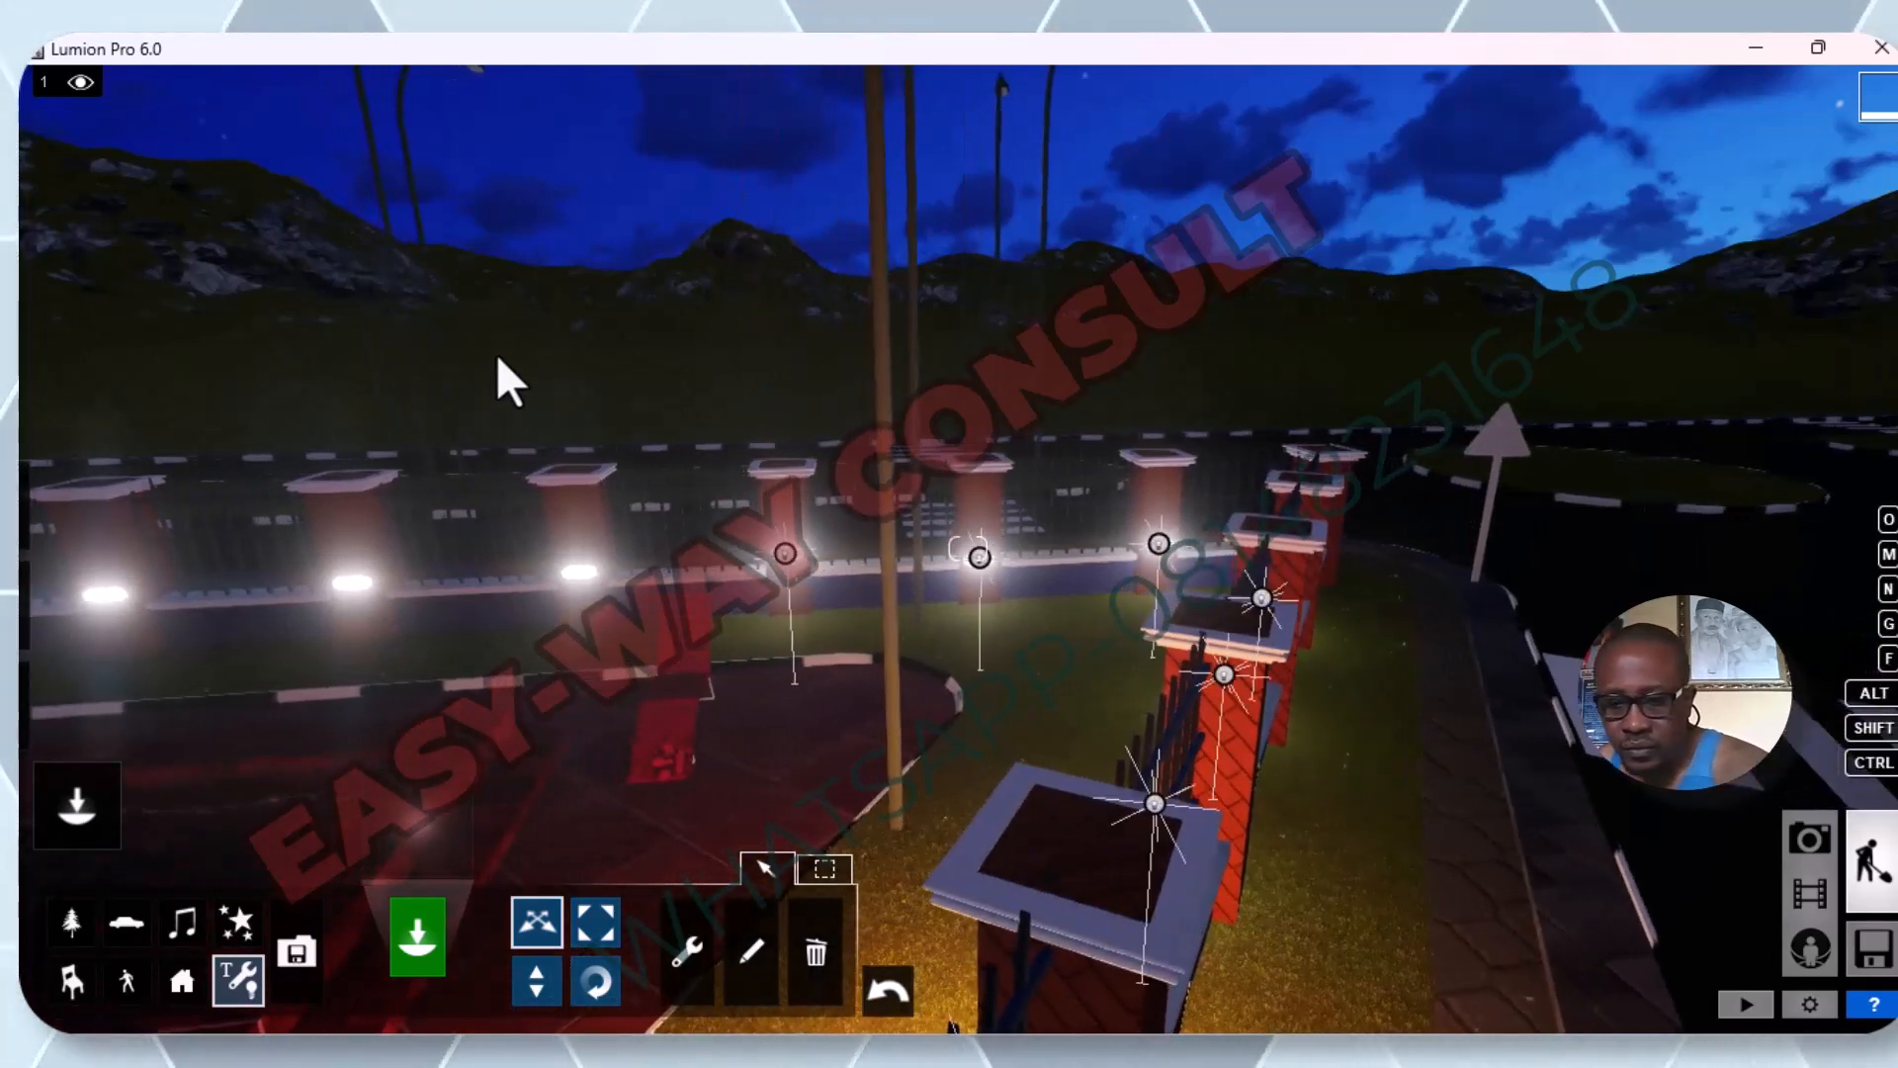
key(a)
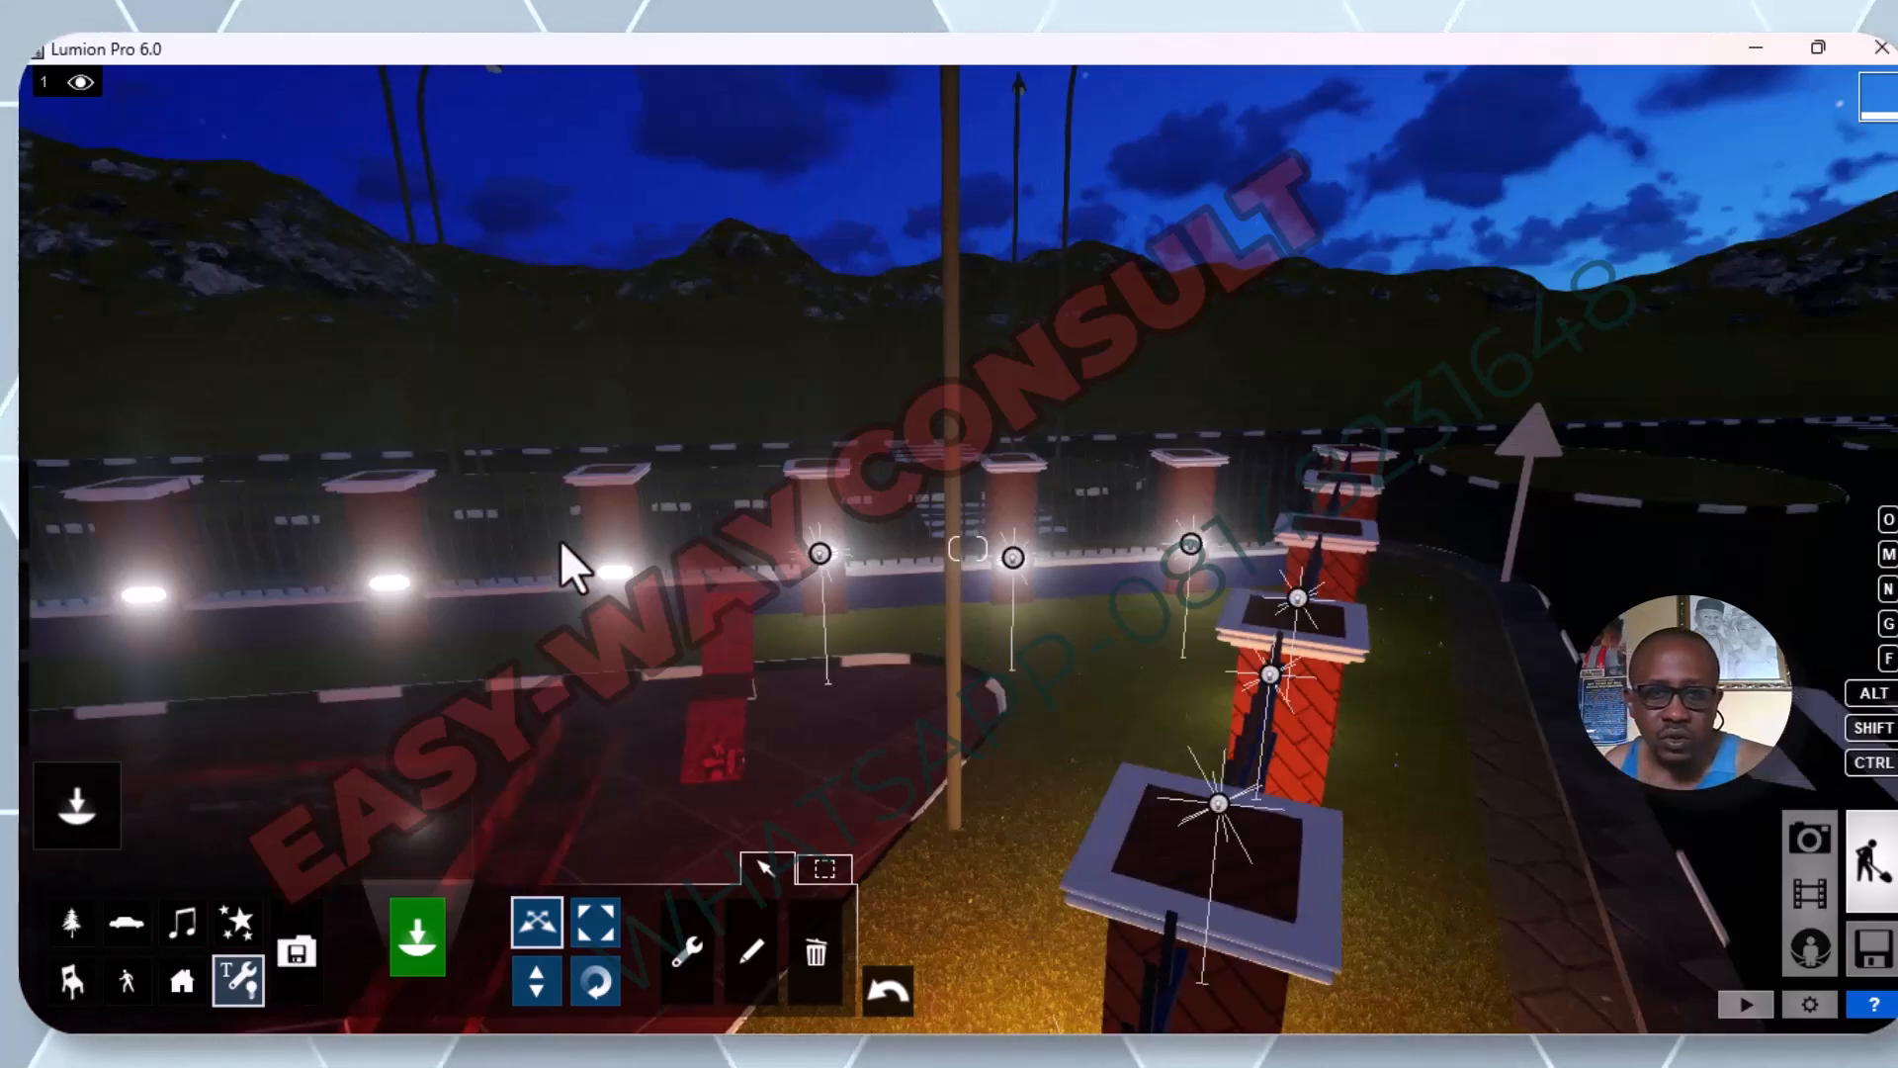
key(w)
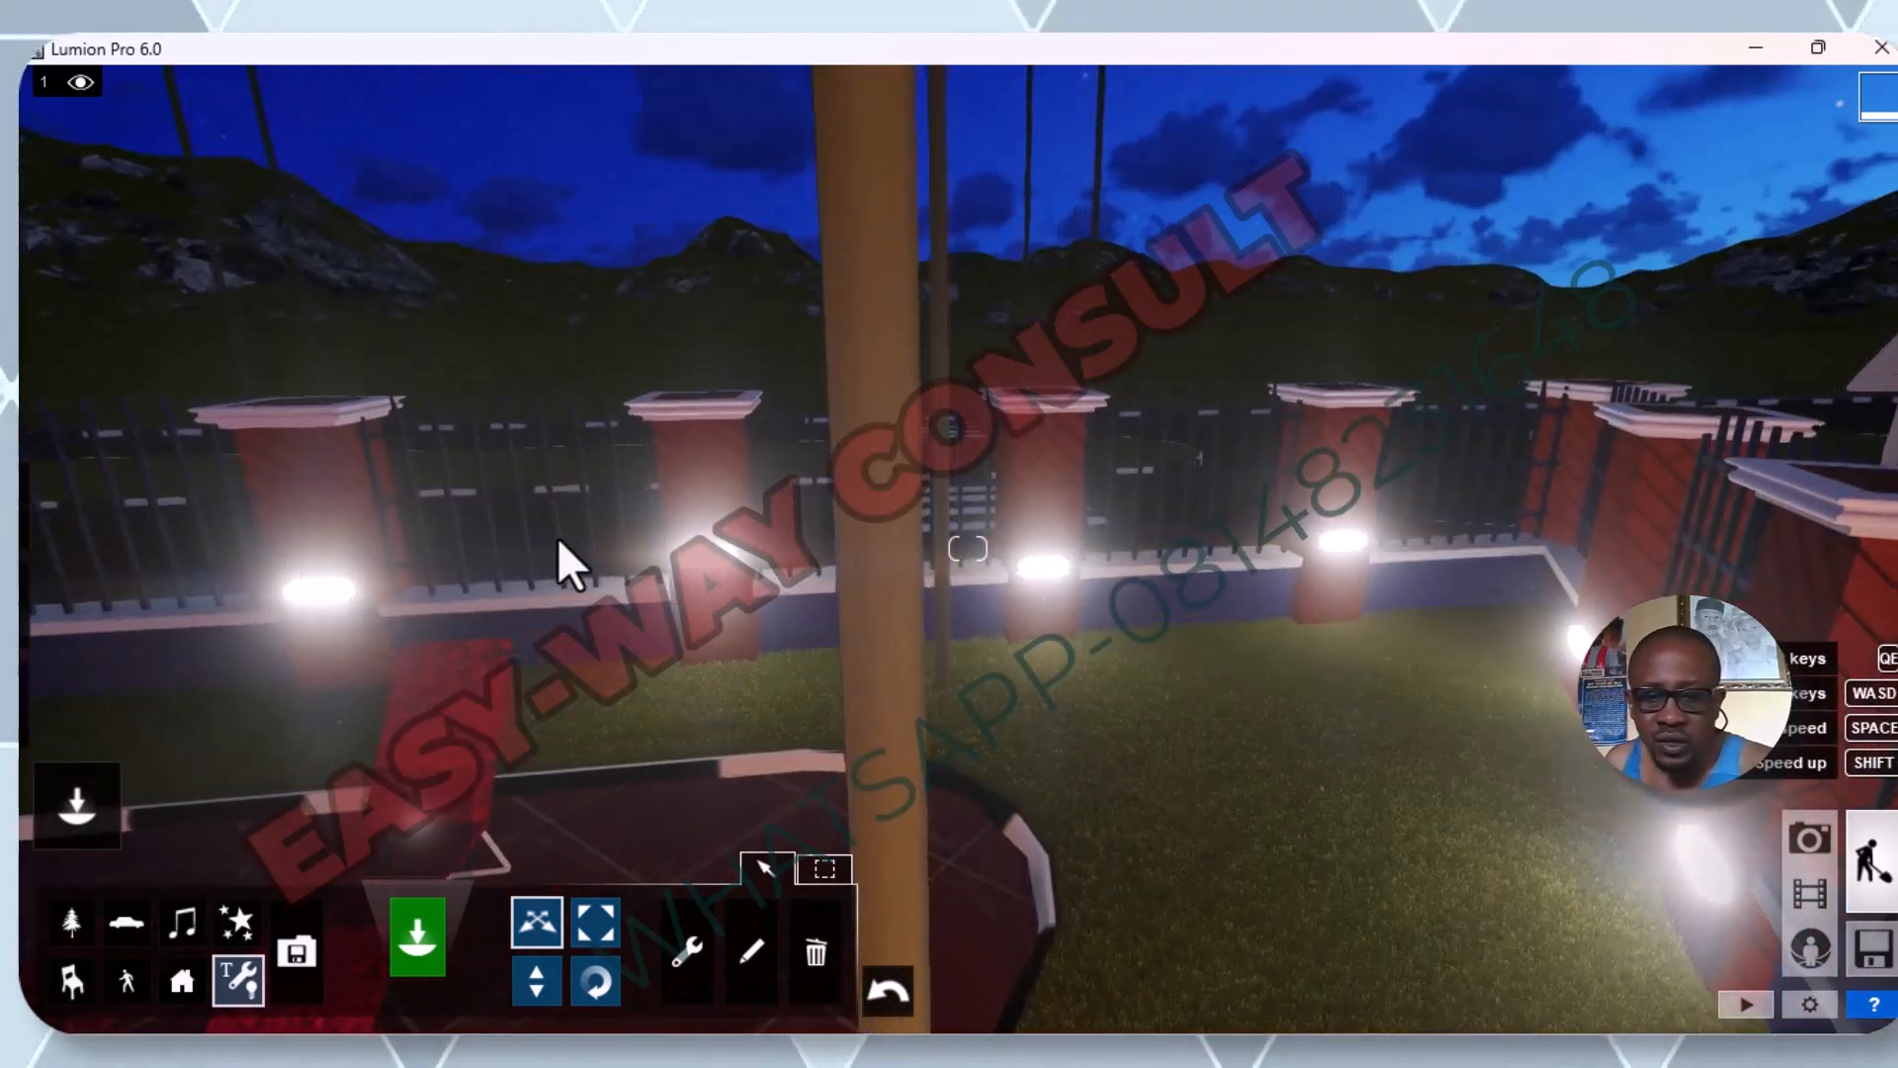
key(a)
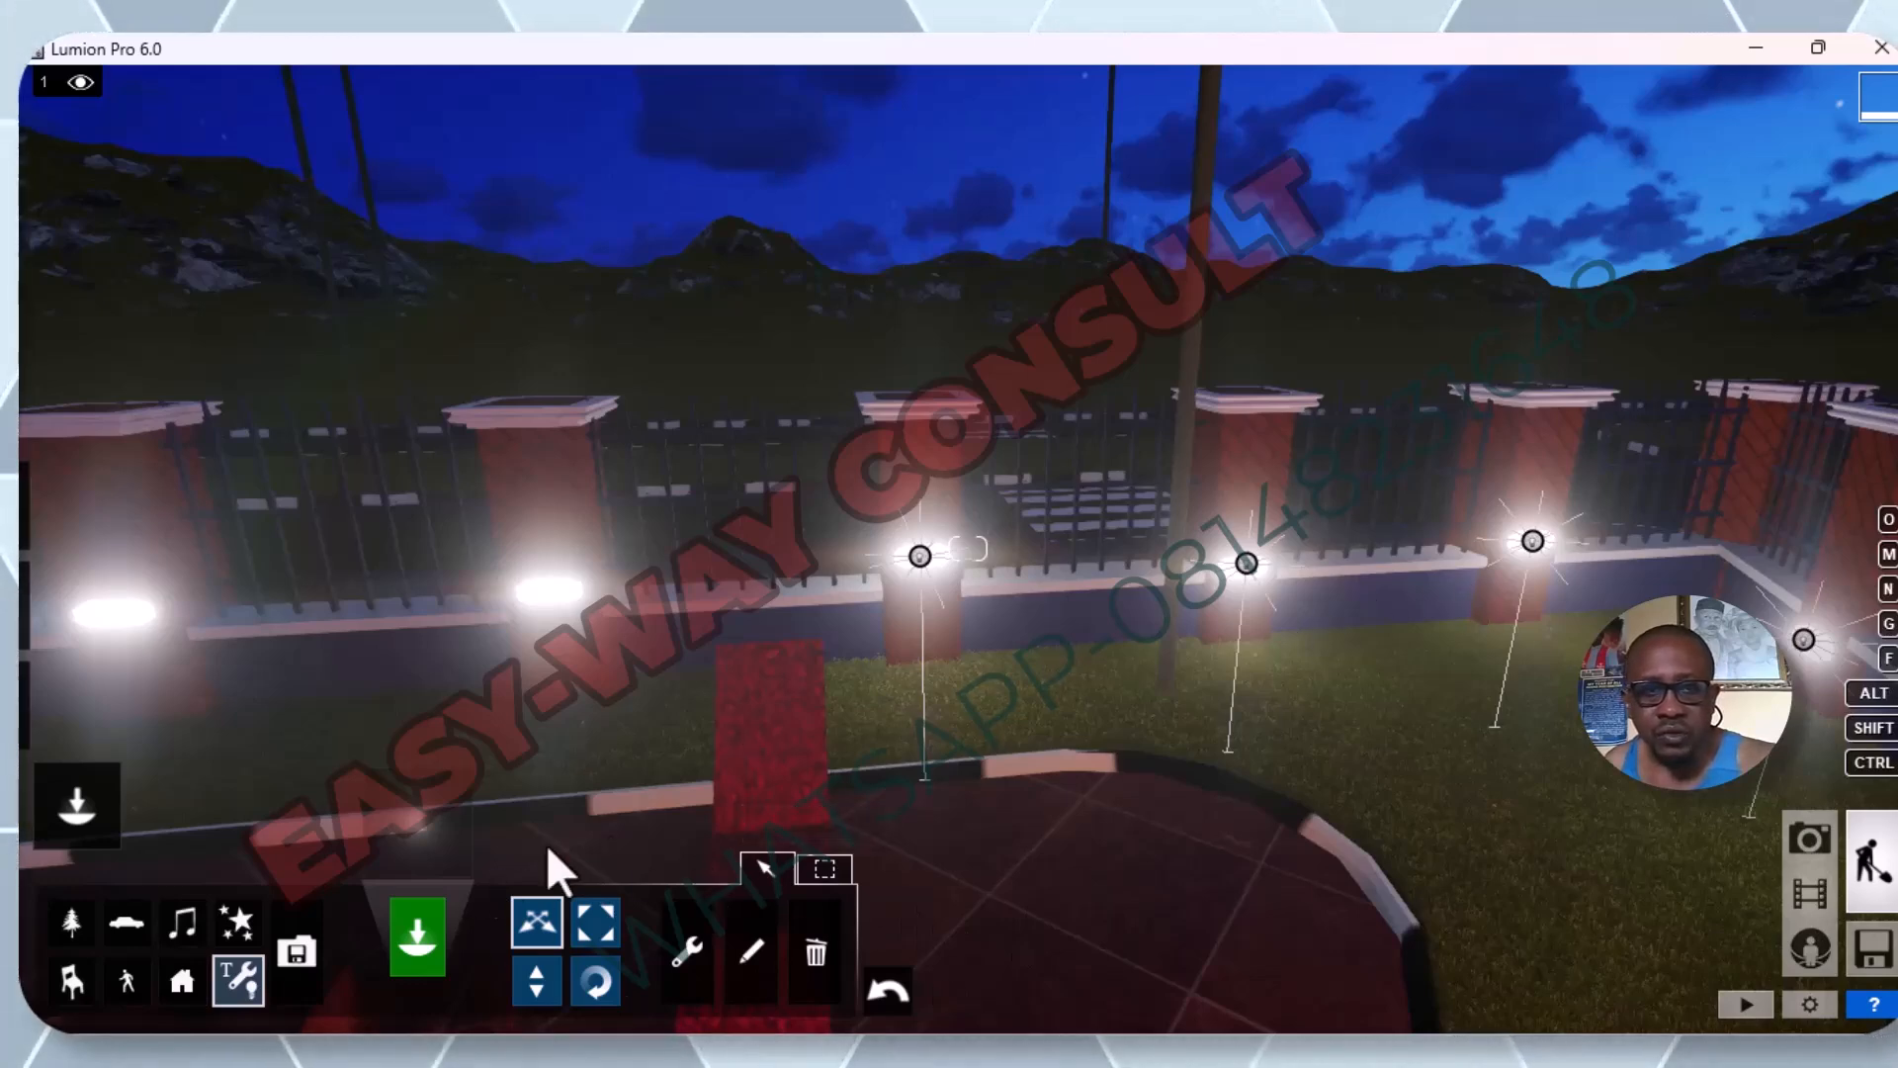
click(229, 976)
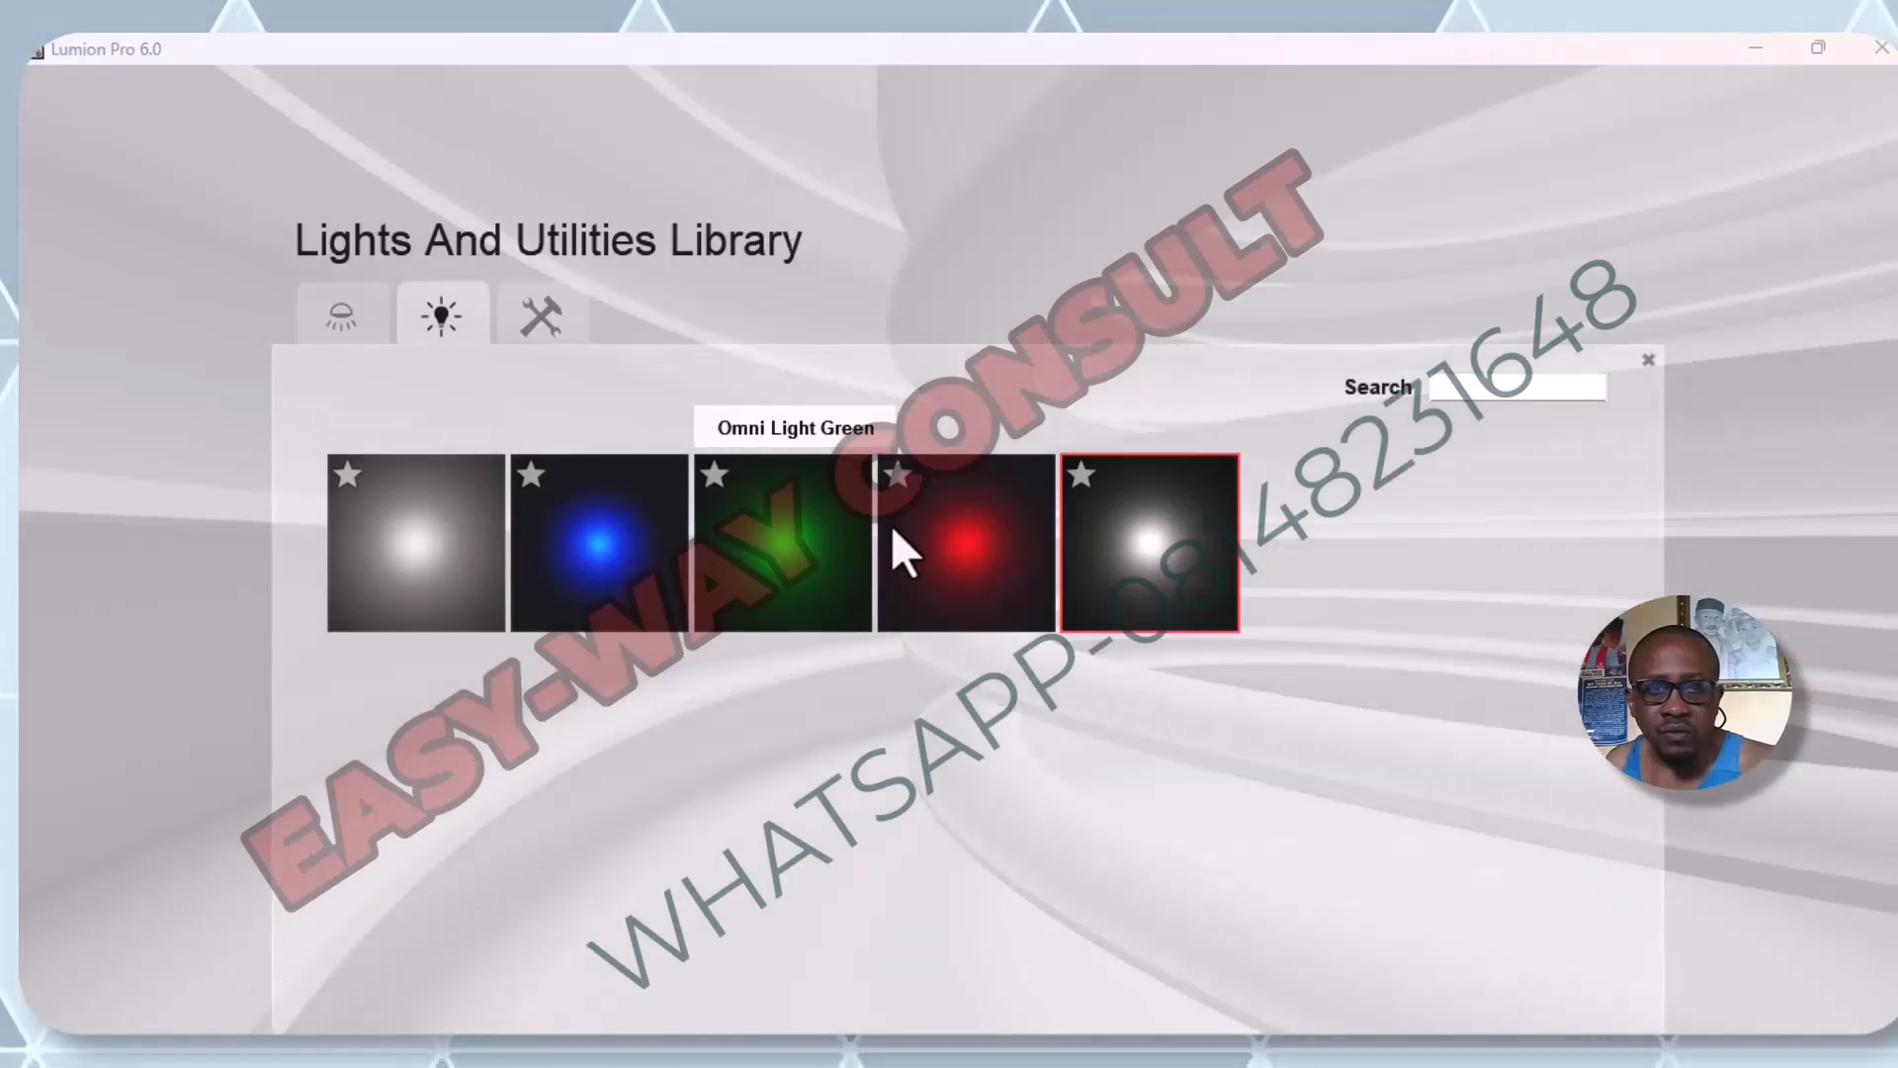
click(1110, 543)
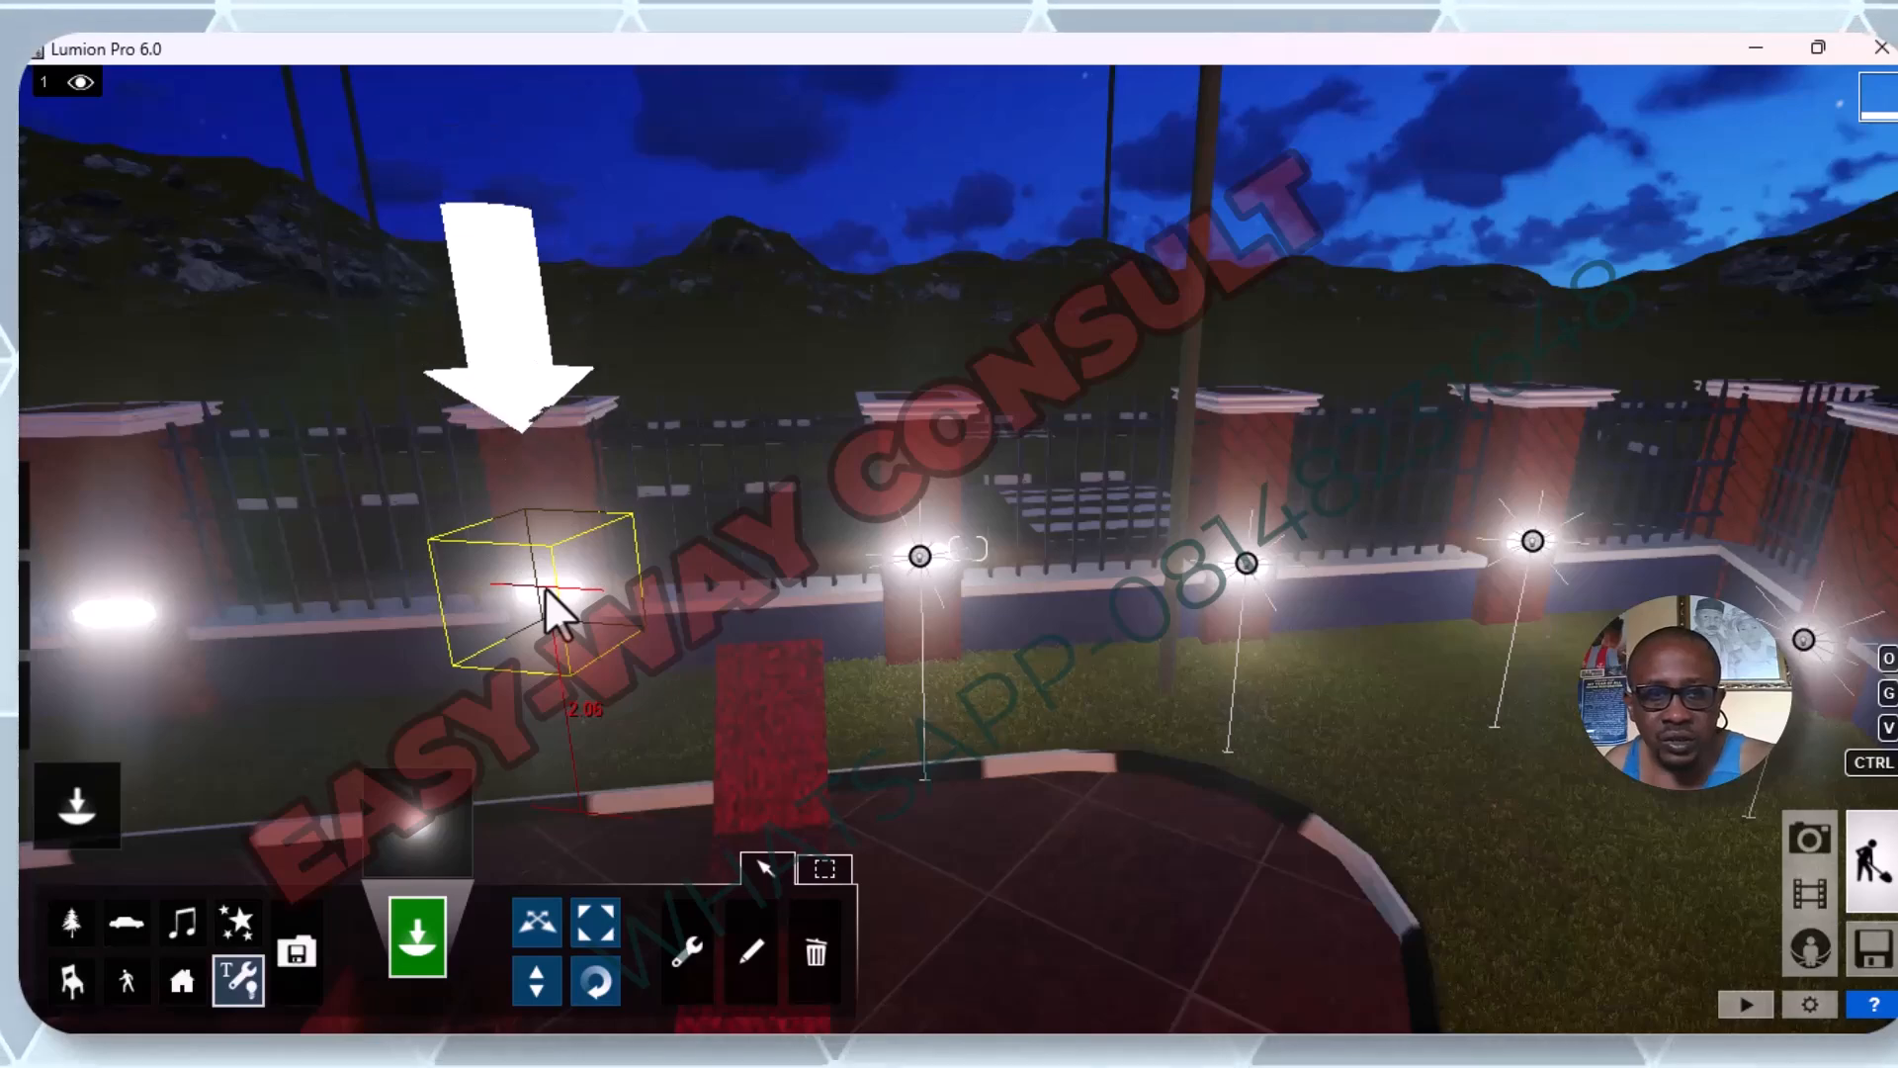
click(544, 587)
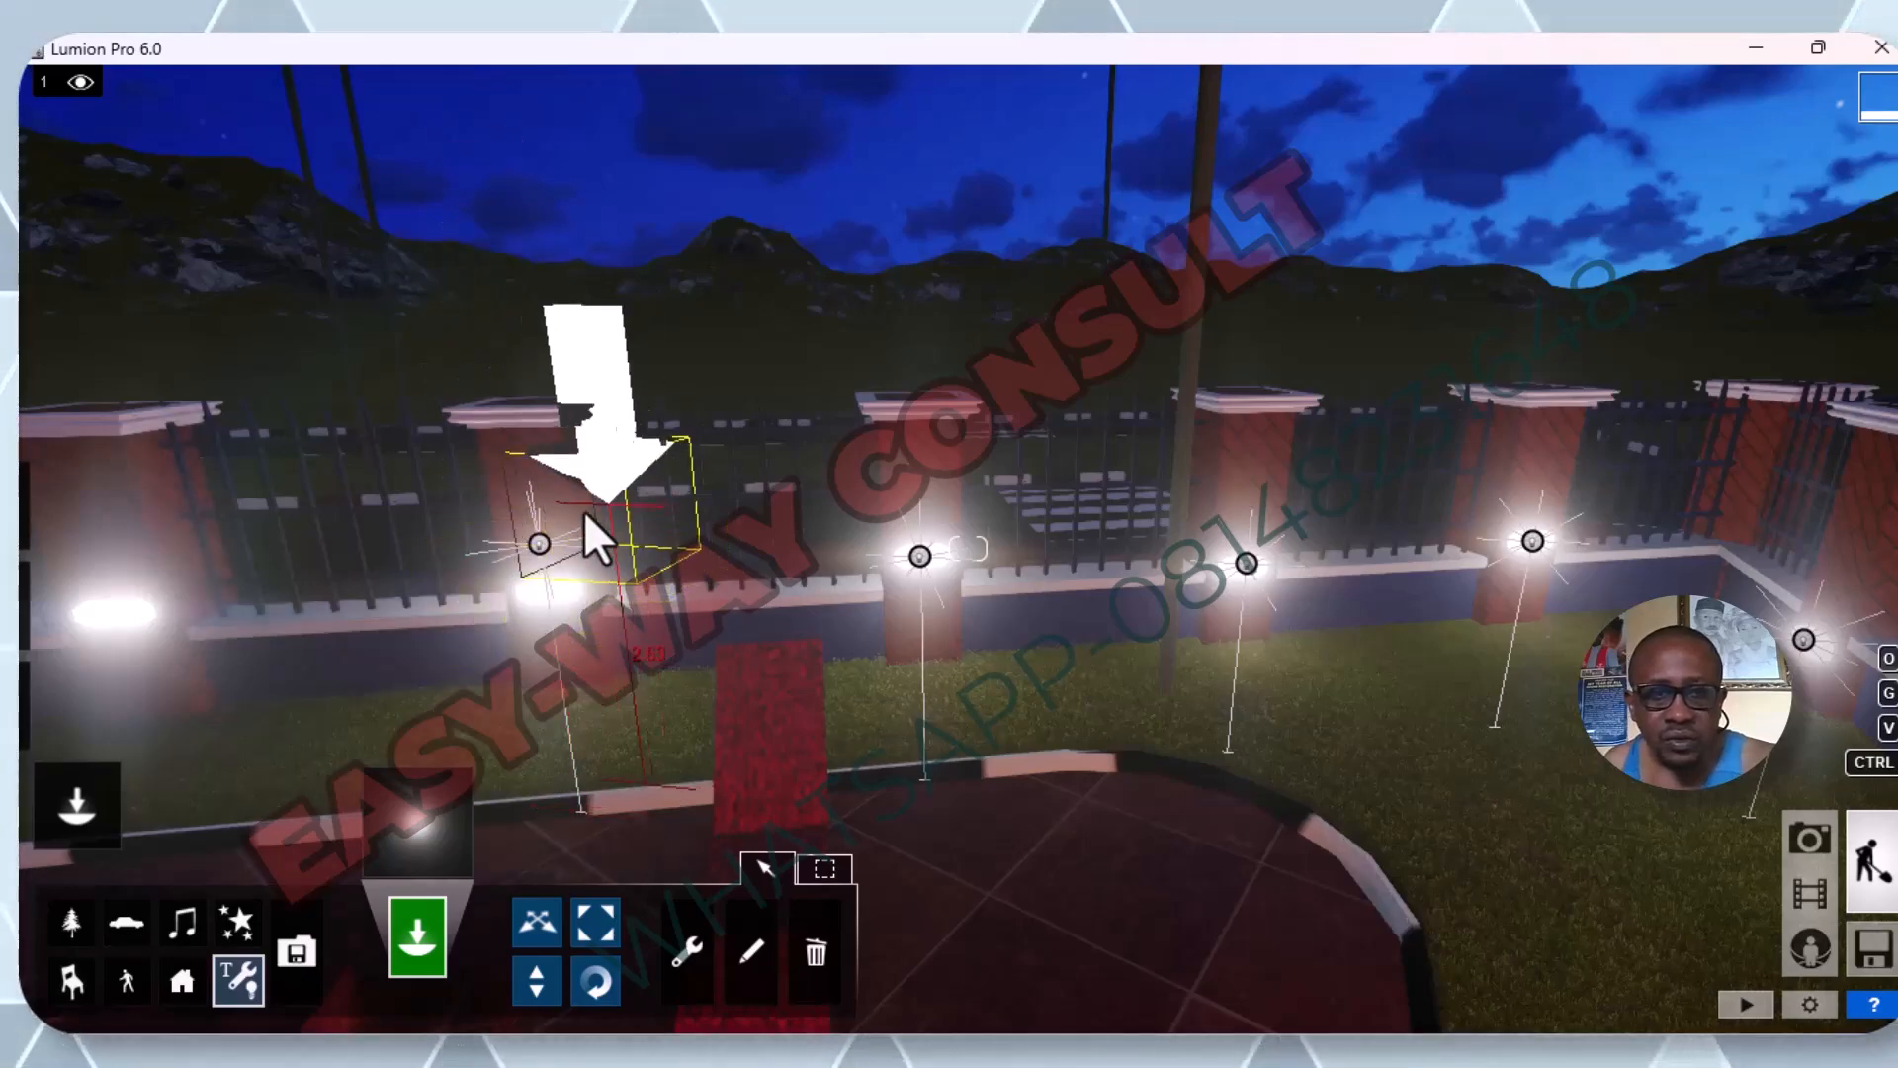
Examine the pillar lights along both fence sides from near, from afar and from low viewpoints.
key(s)
key(w)
key(w)
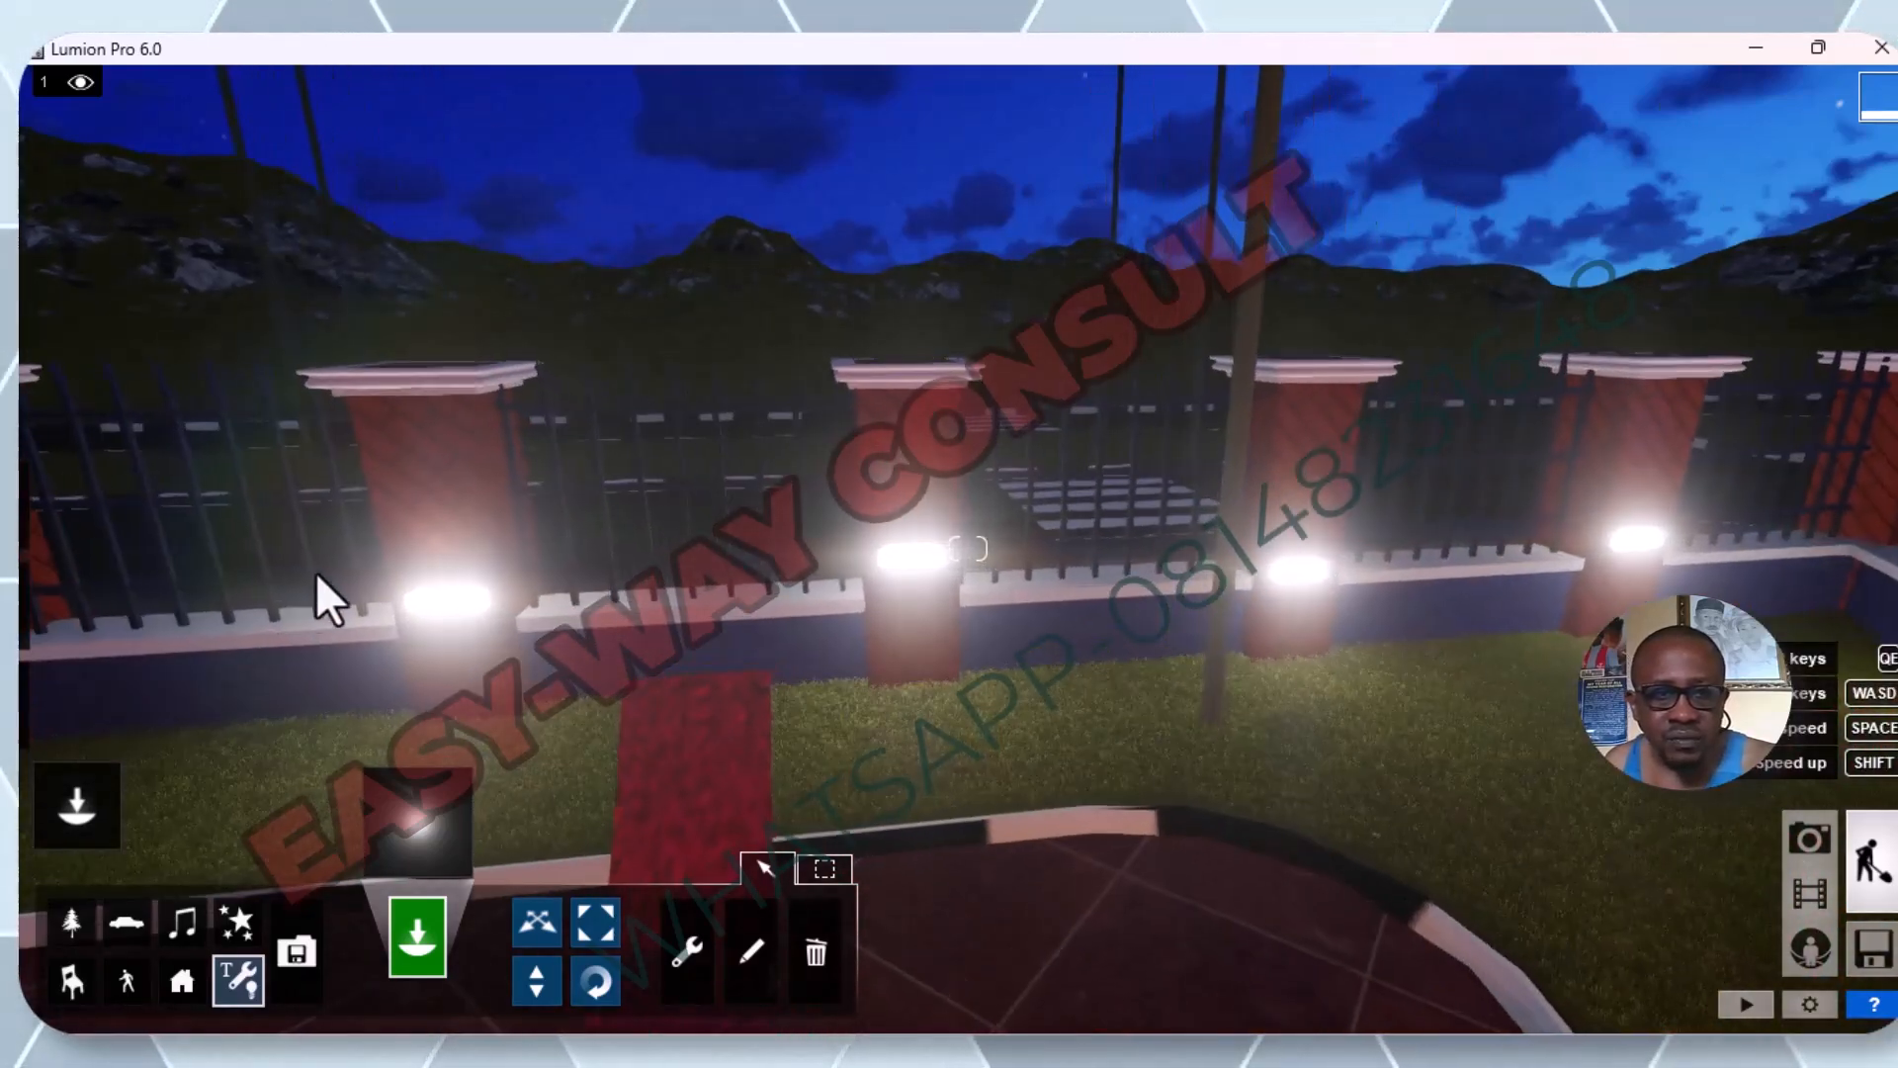
key(s)
key(s)
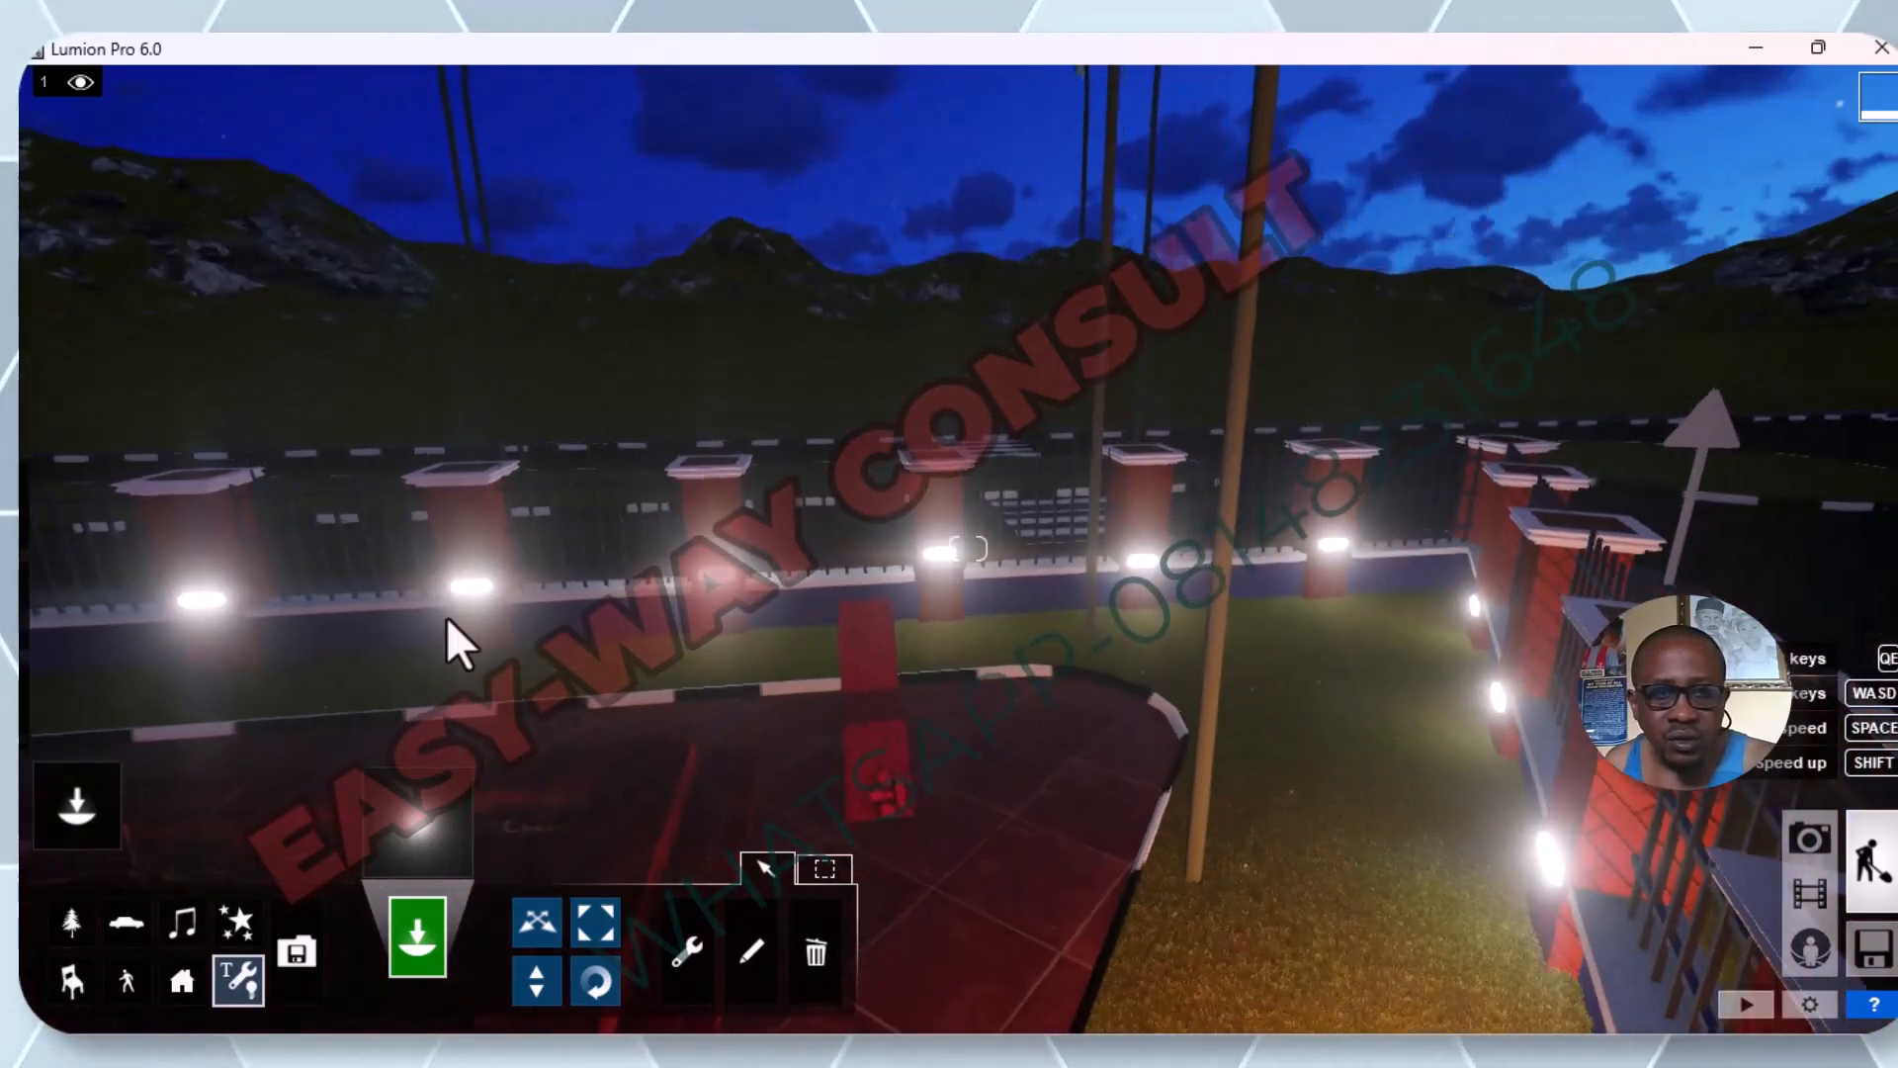
key(w)
right_drag(620, 732, 623, 559)
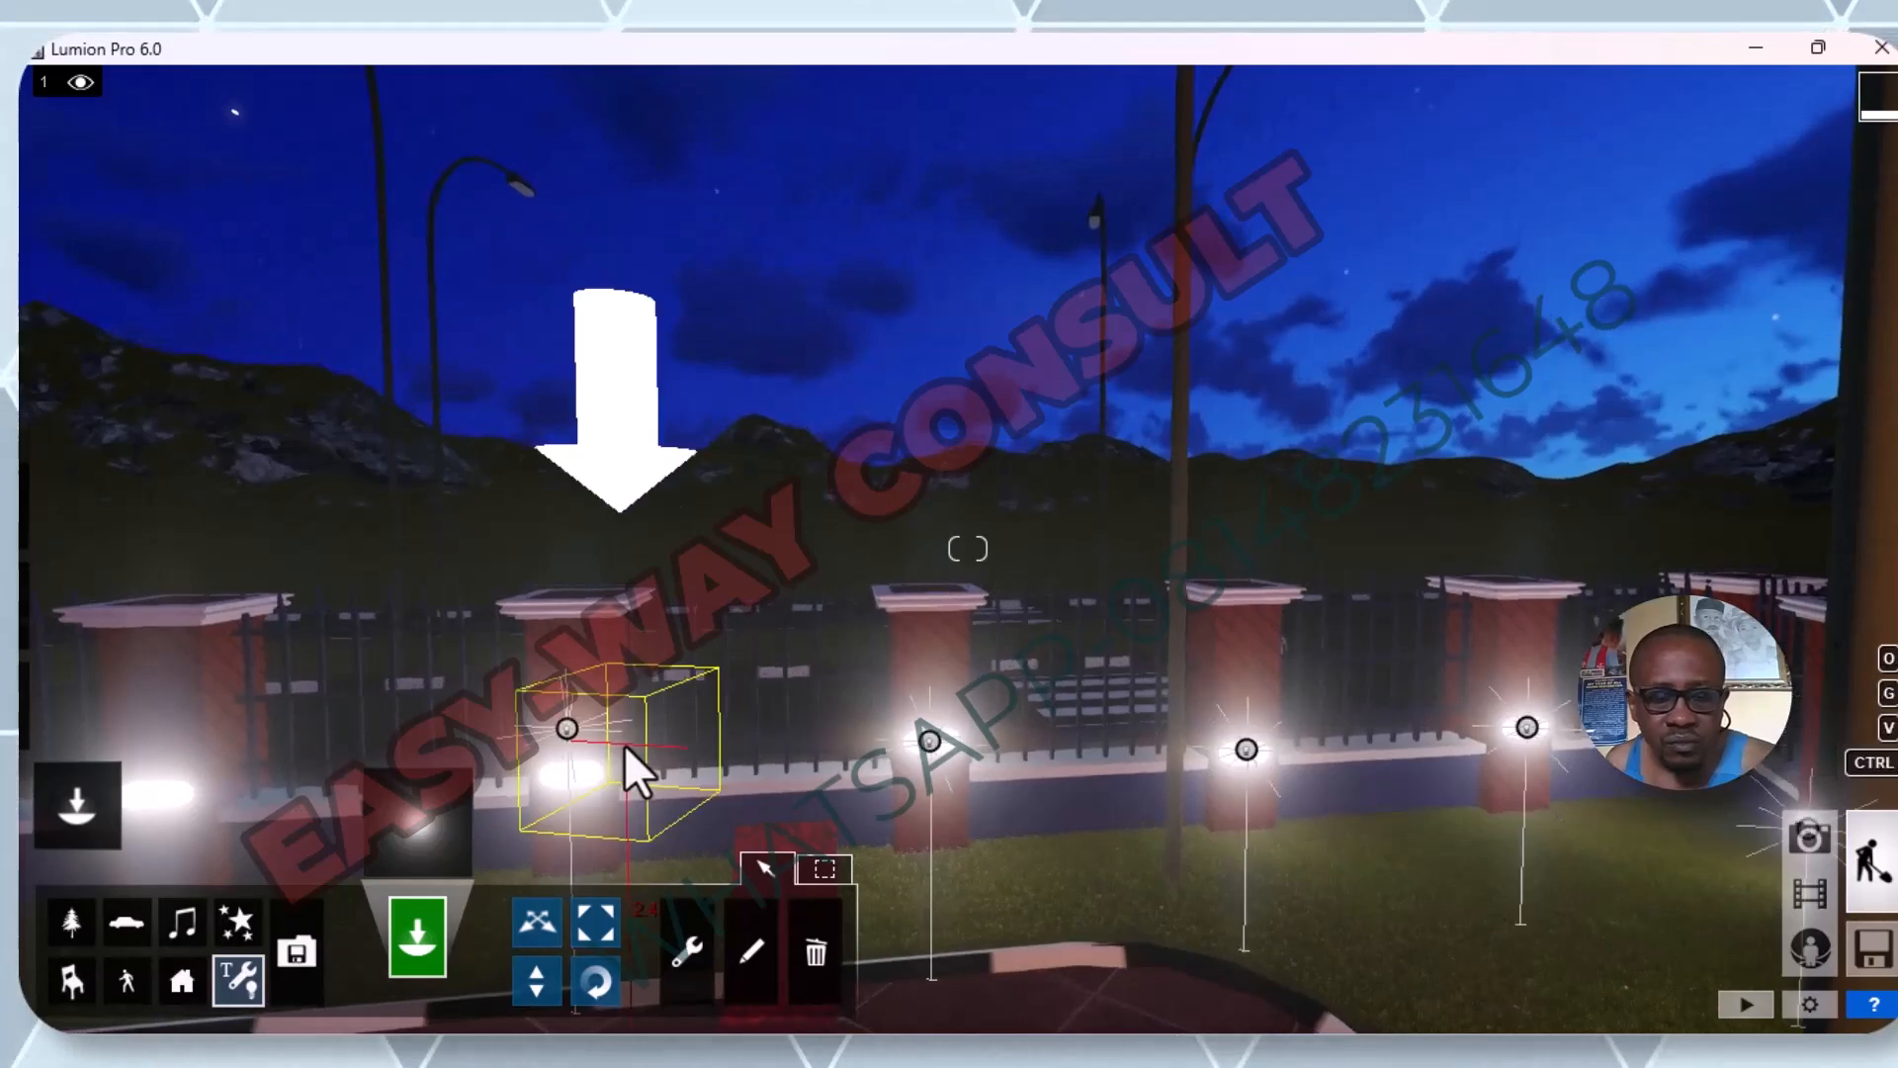
key(s)
key(q)
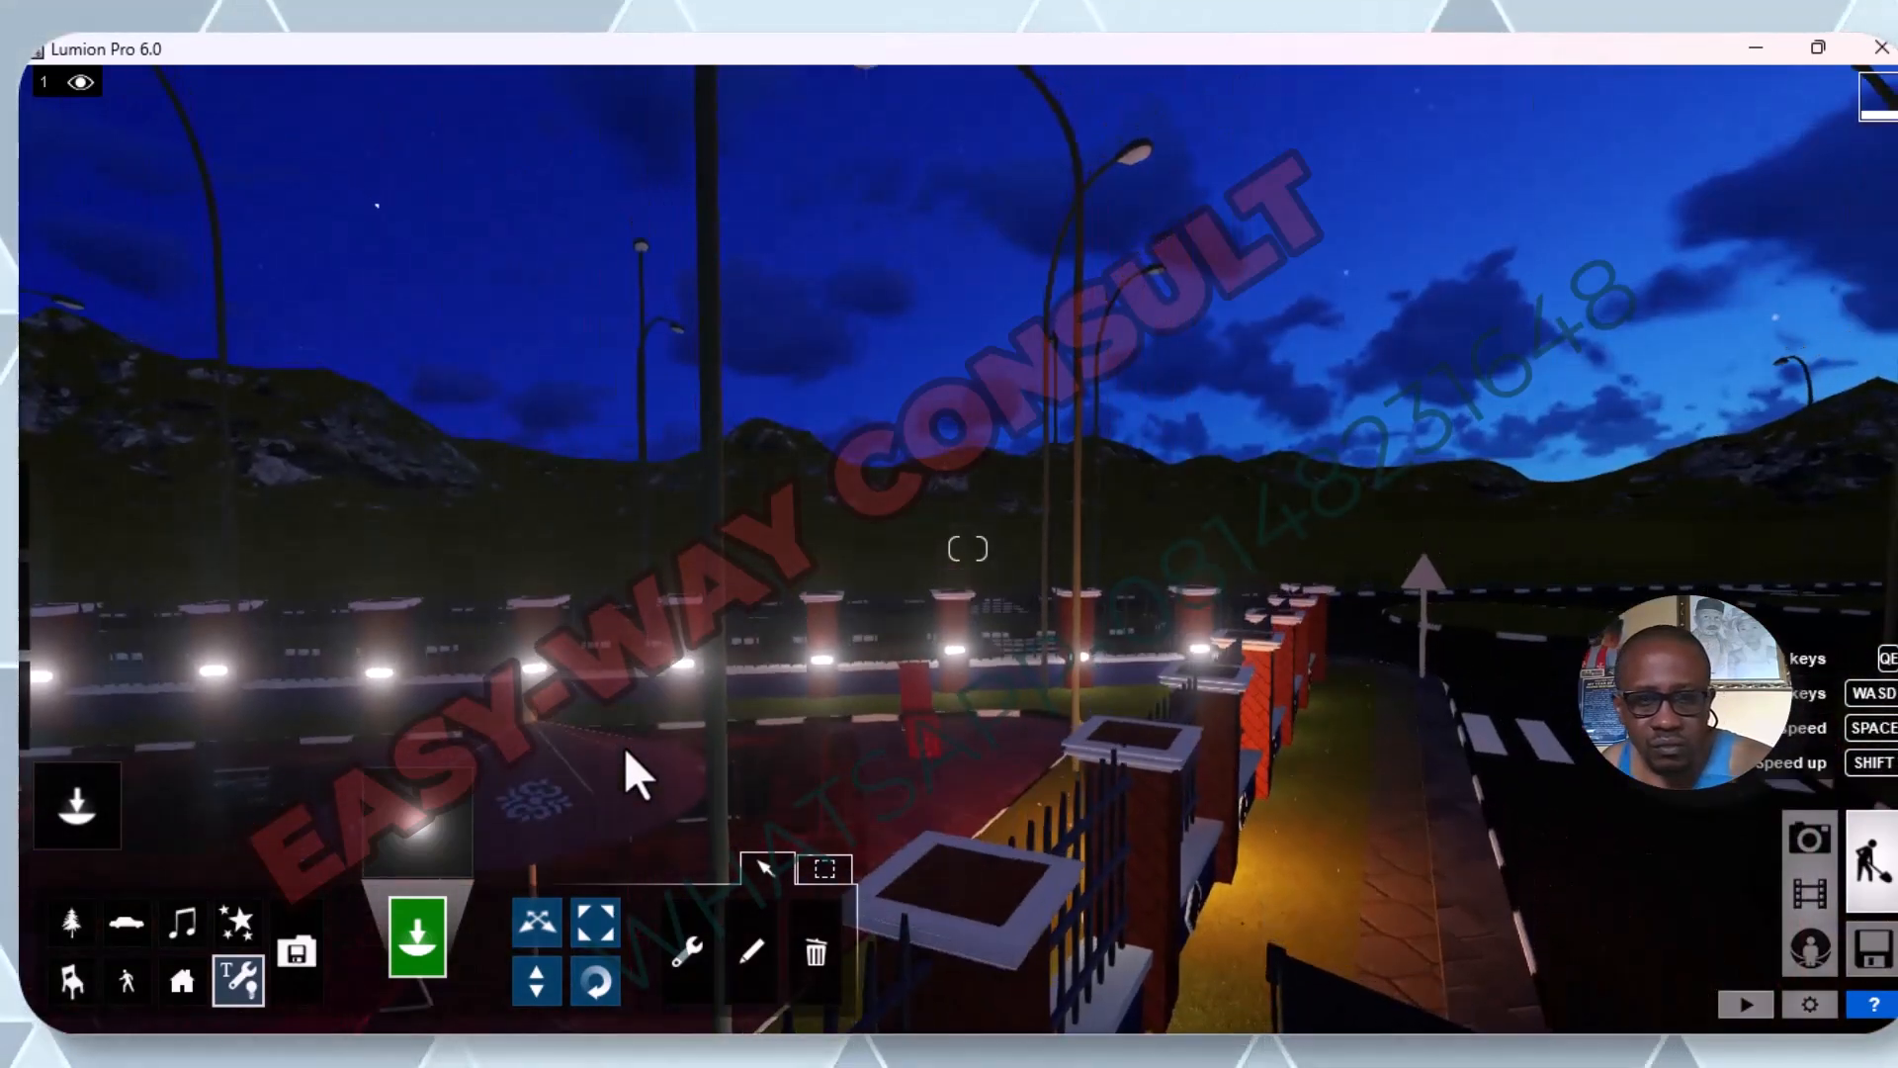
key(e)
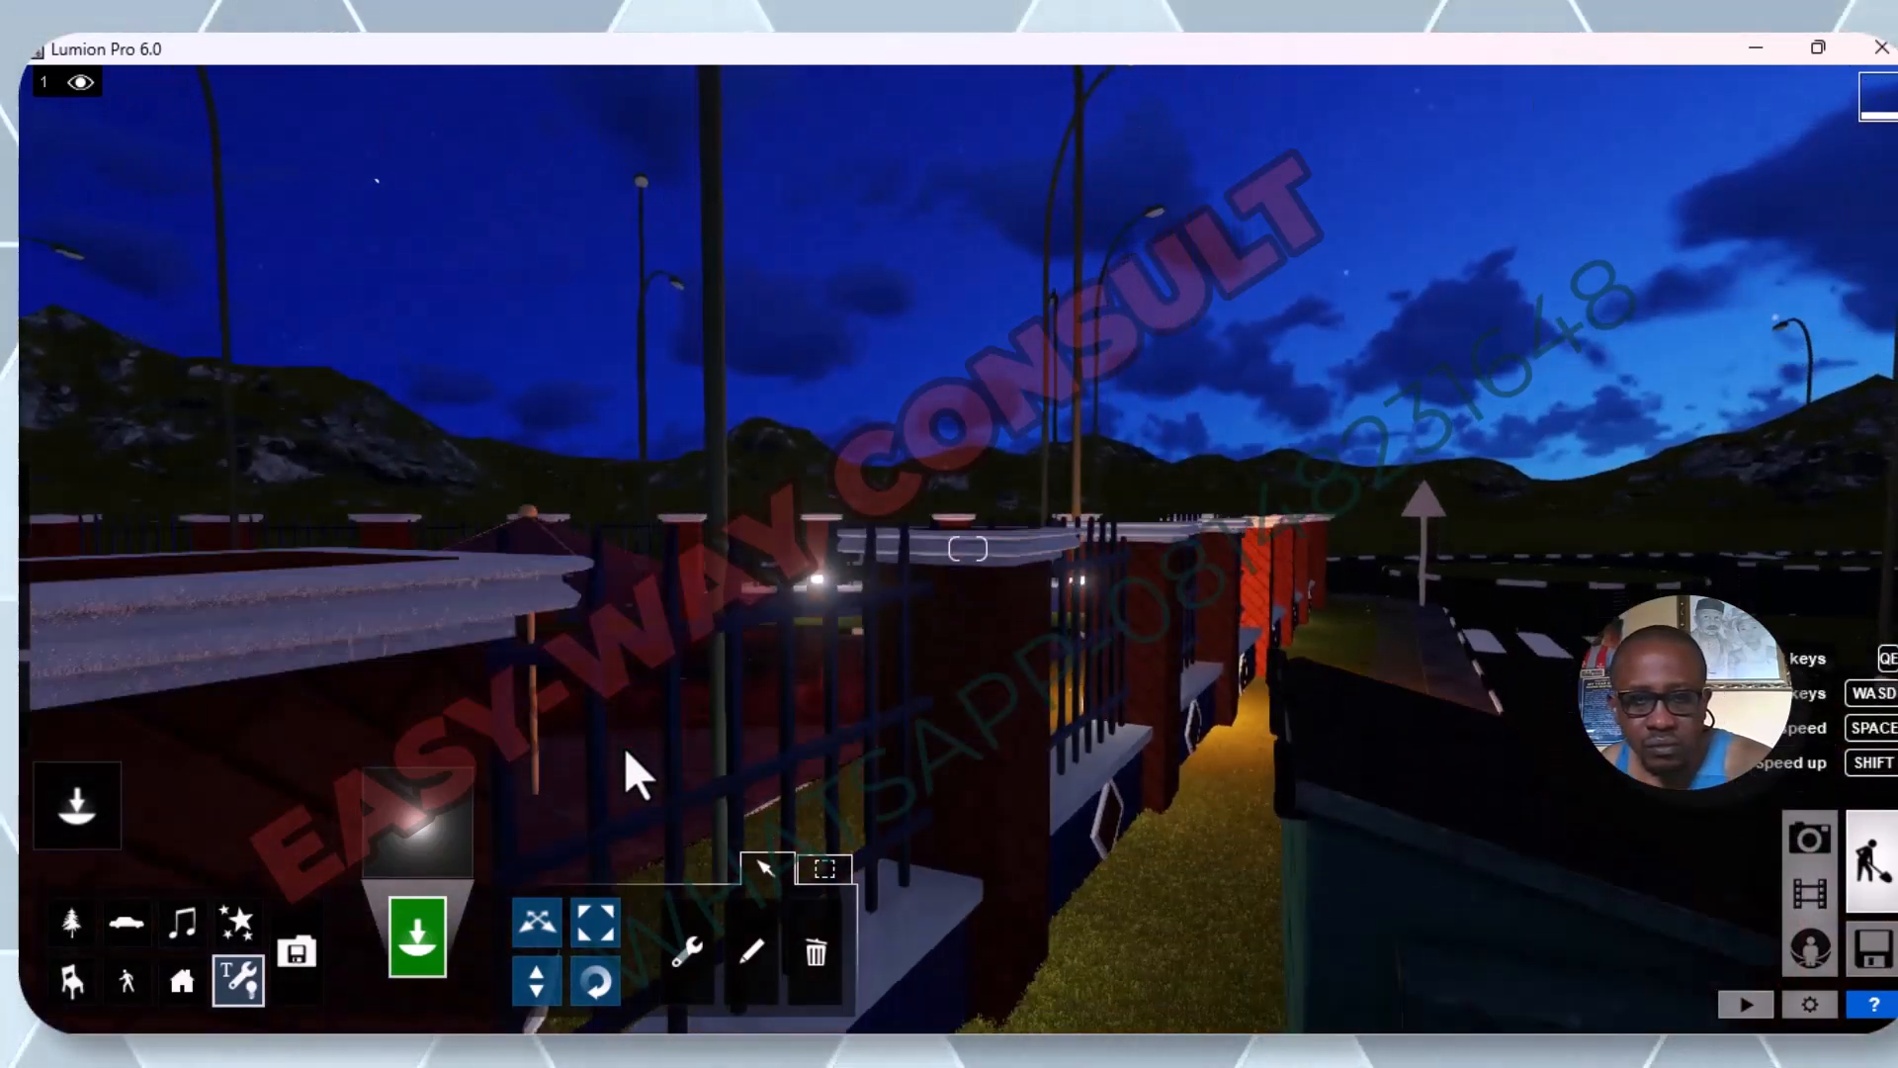
key(w)
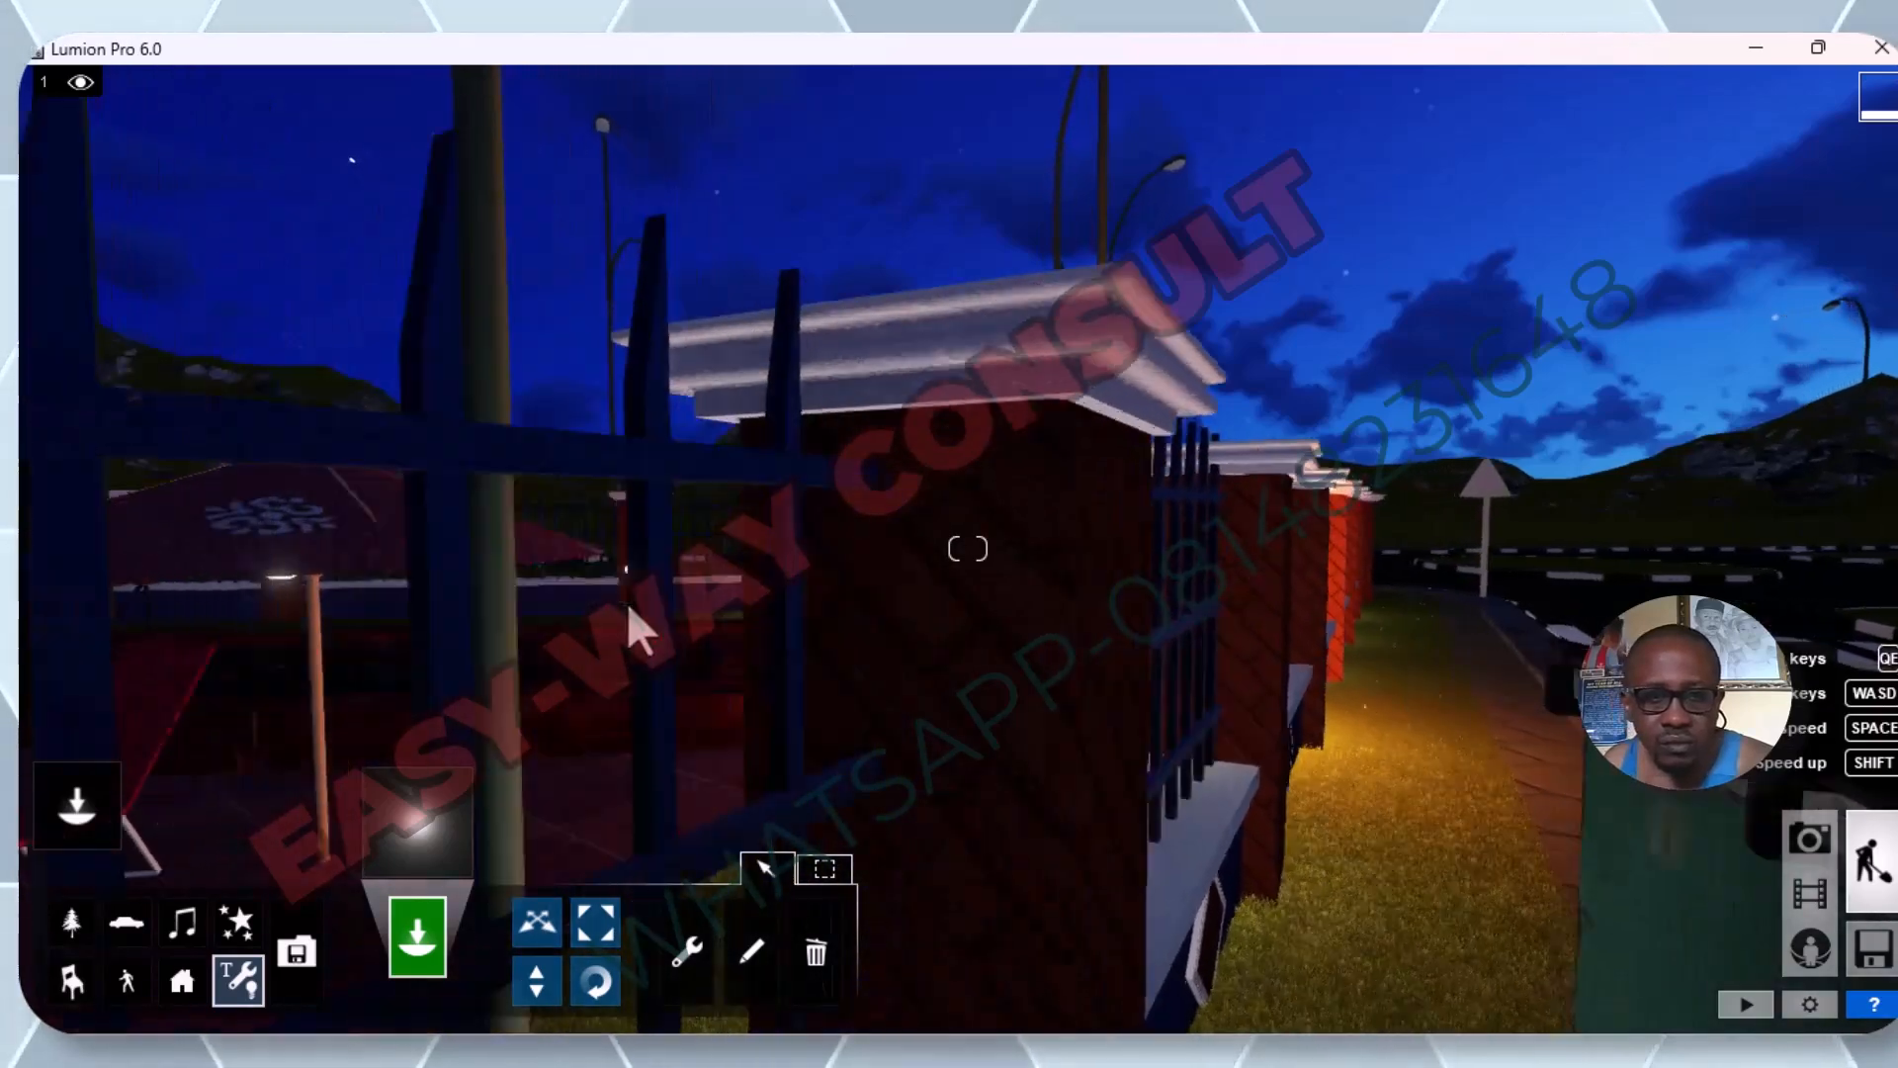
key(w)
key(s)
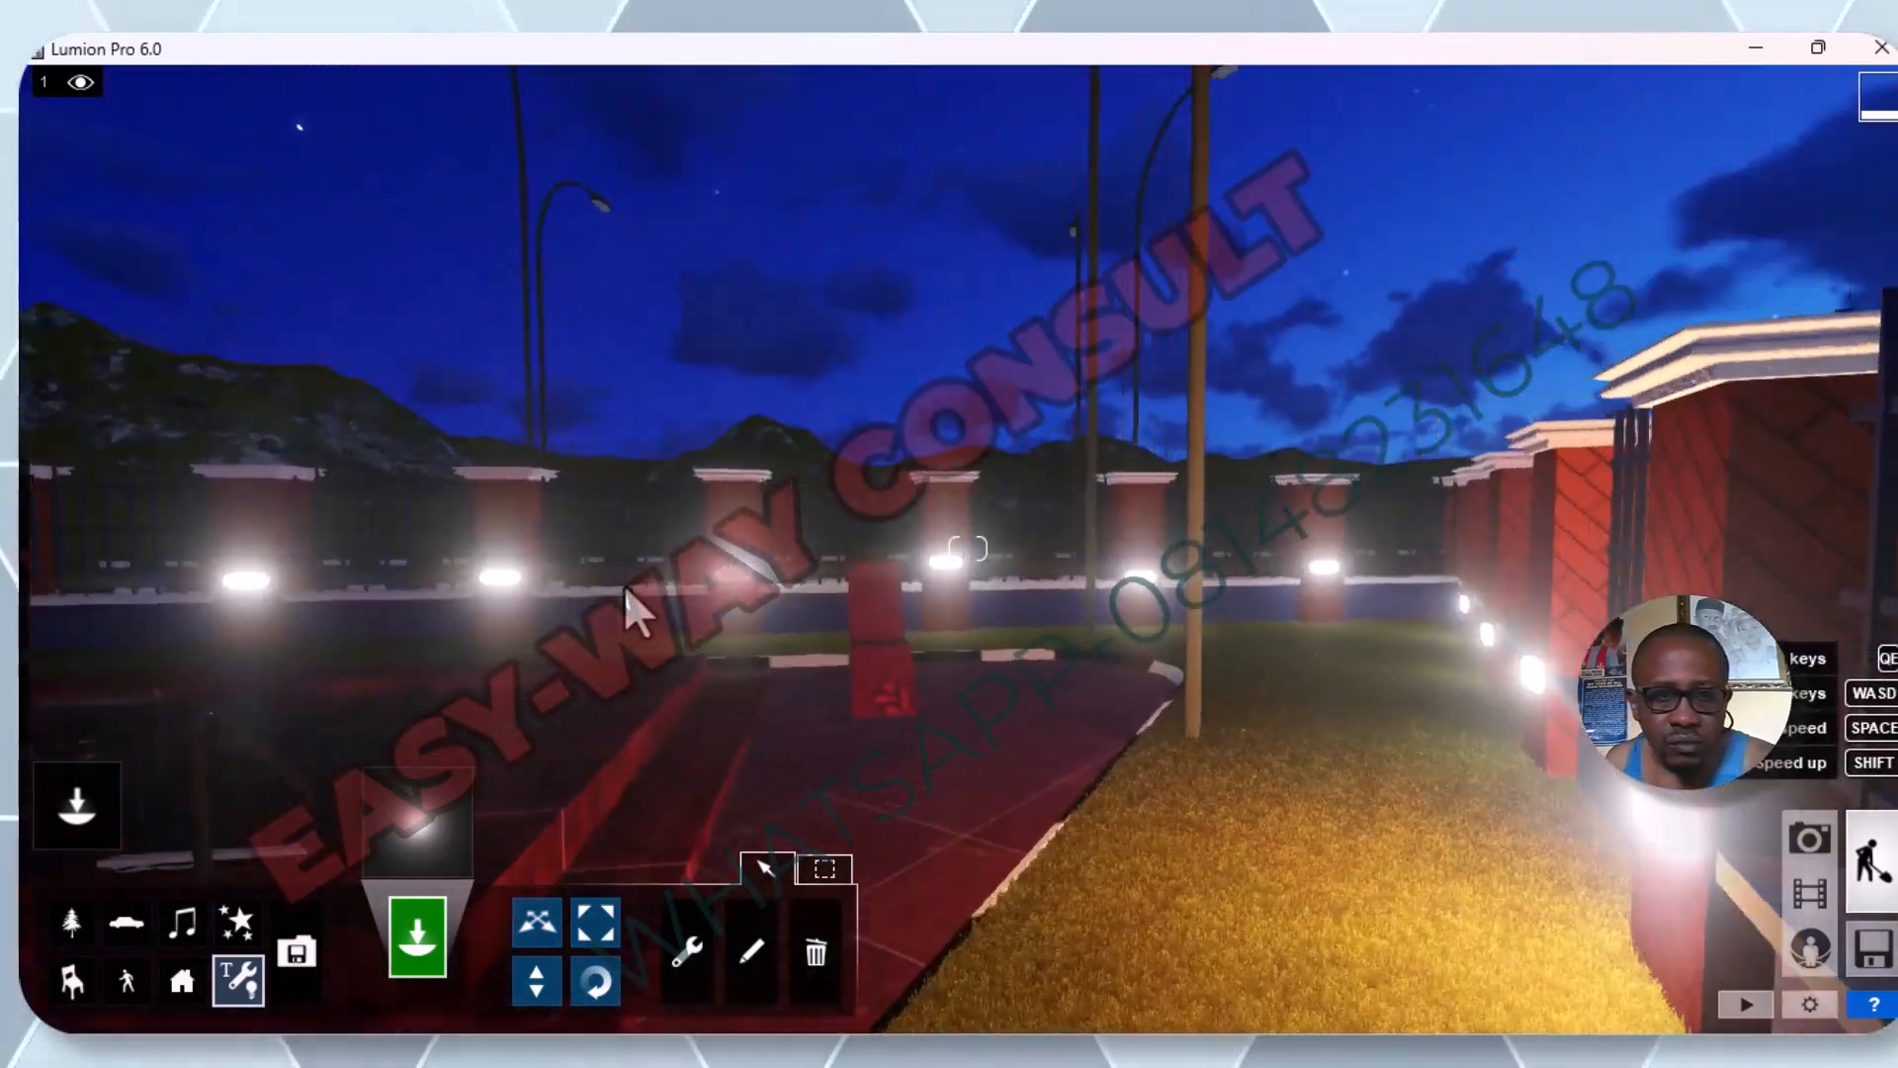
Place white omni lights on the fifth and sixth pillars from the corner along the adjoining fence side.
key(a)
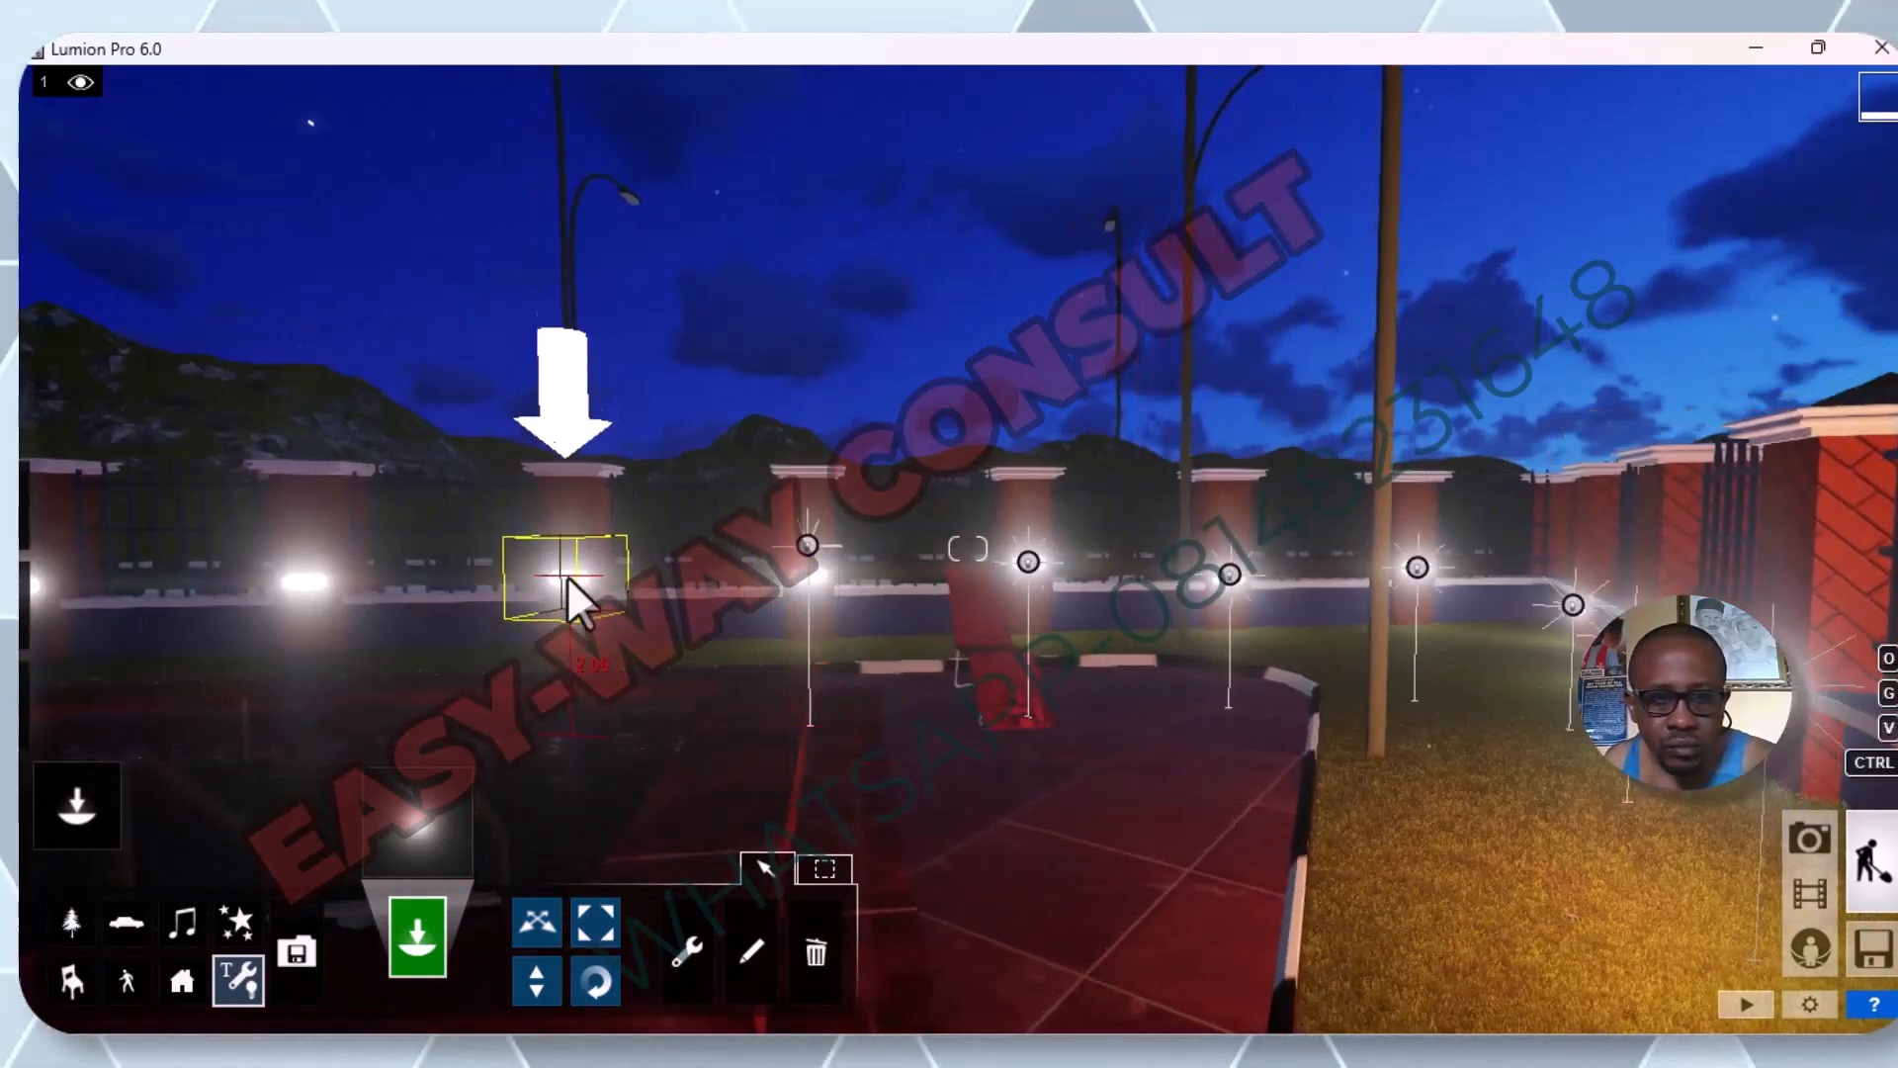
click(567, 578)
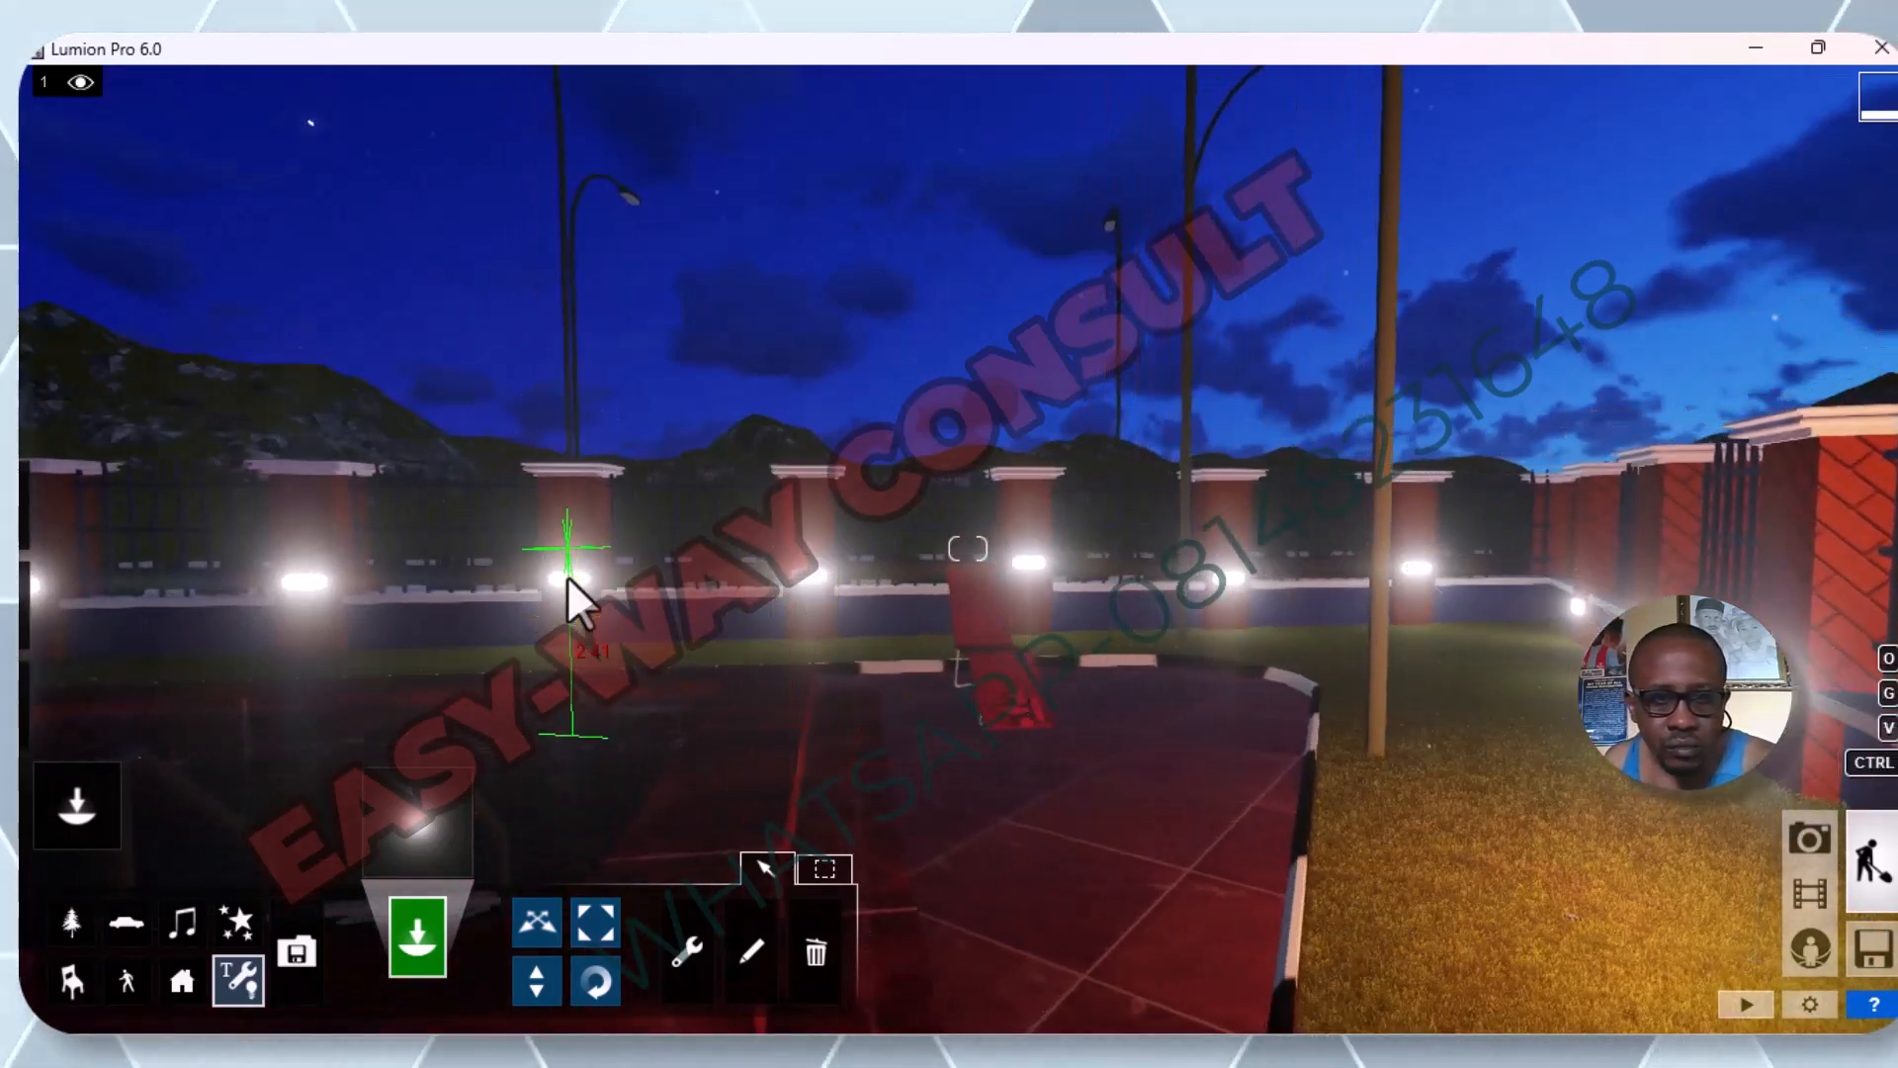
click(295, 585)
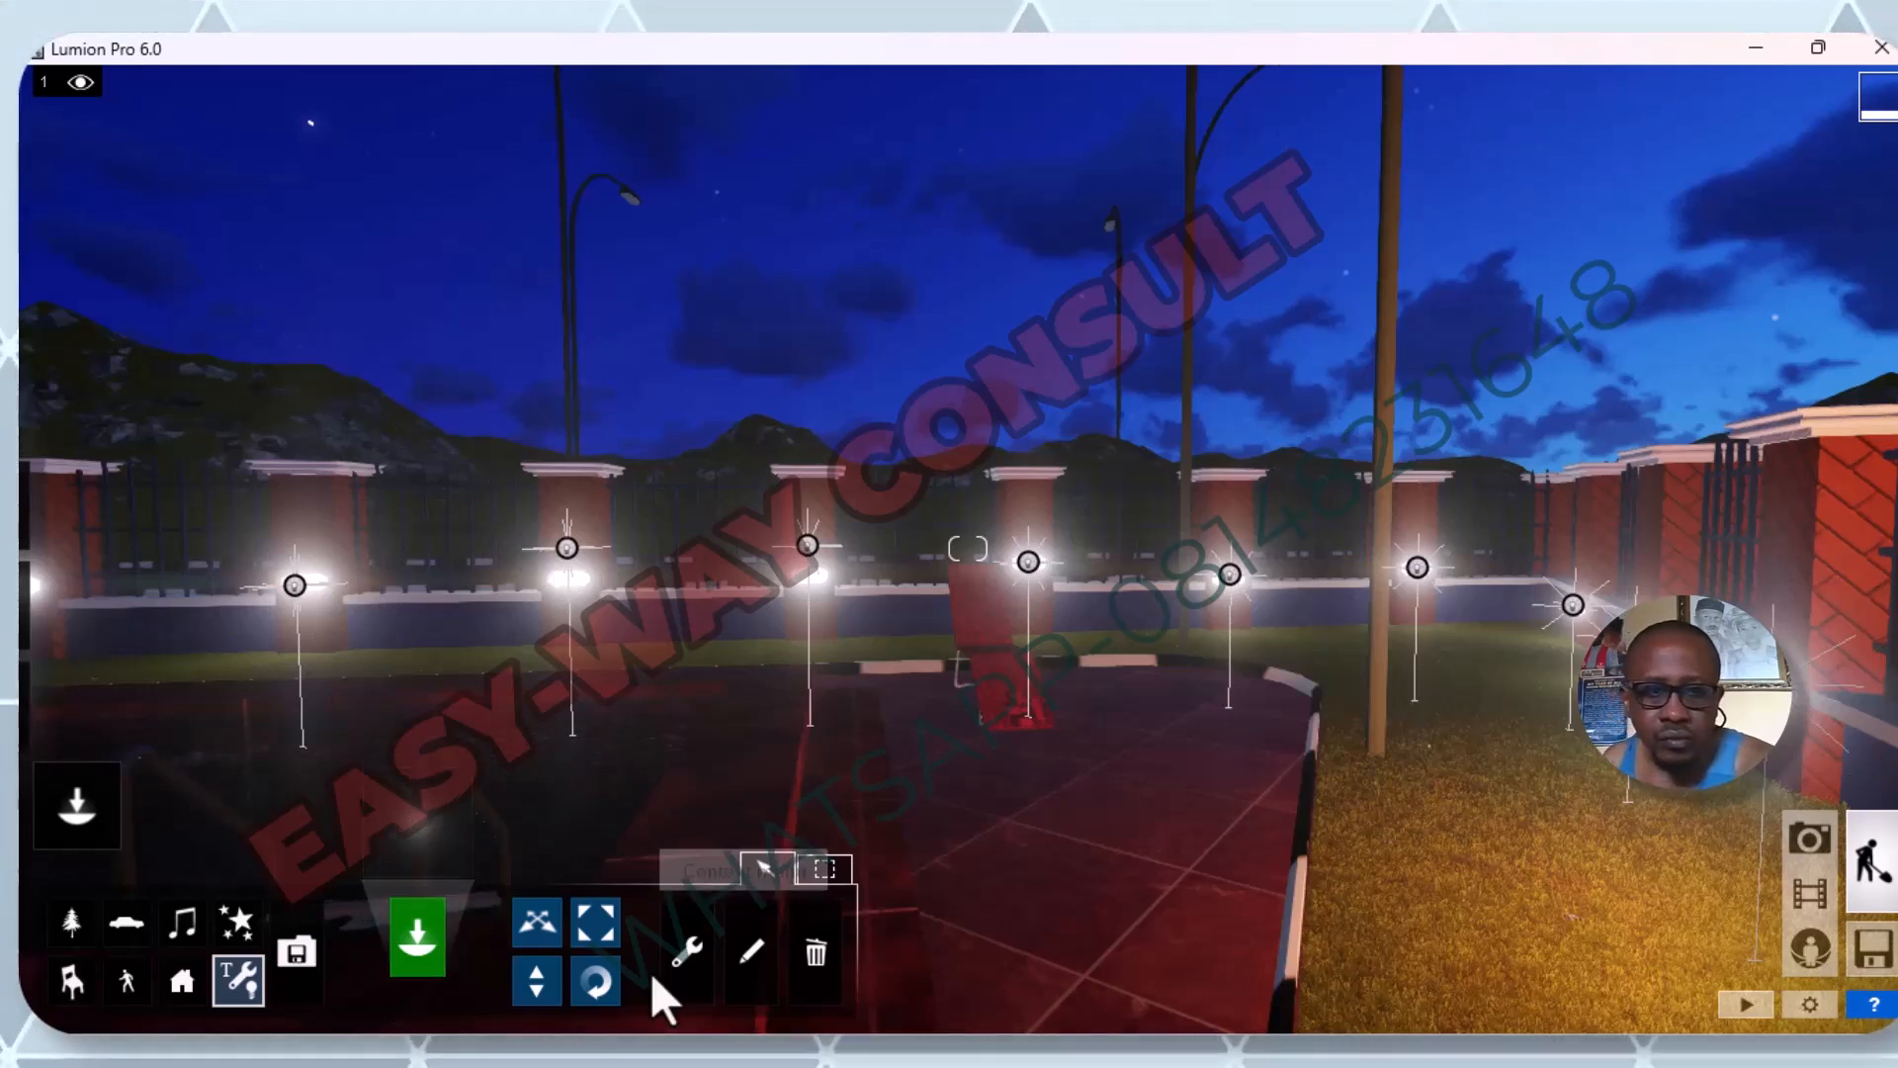
Move the omni lights on the fourth and fifth pillars from the corner down onto their lamps.
click(546, 919)
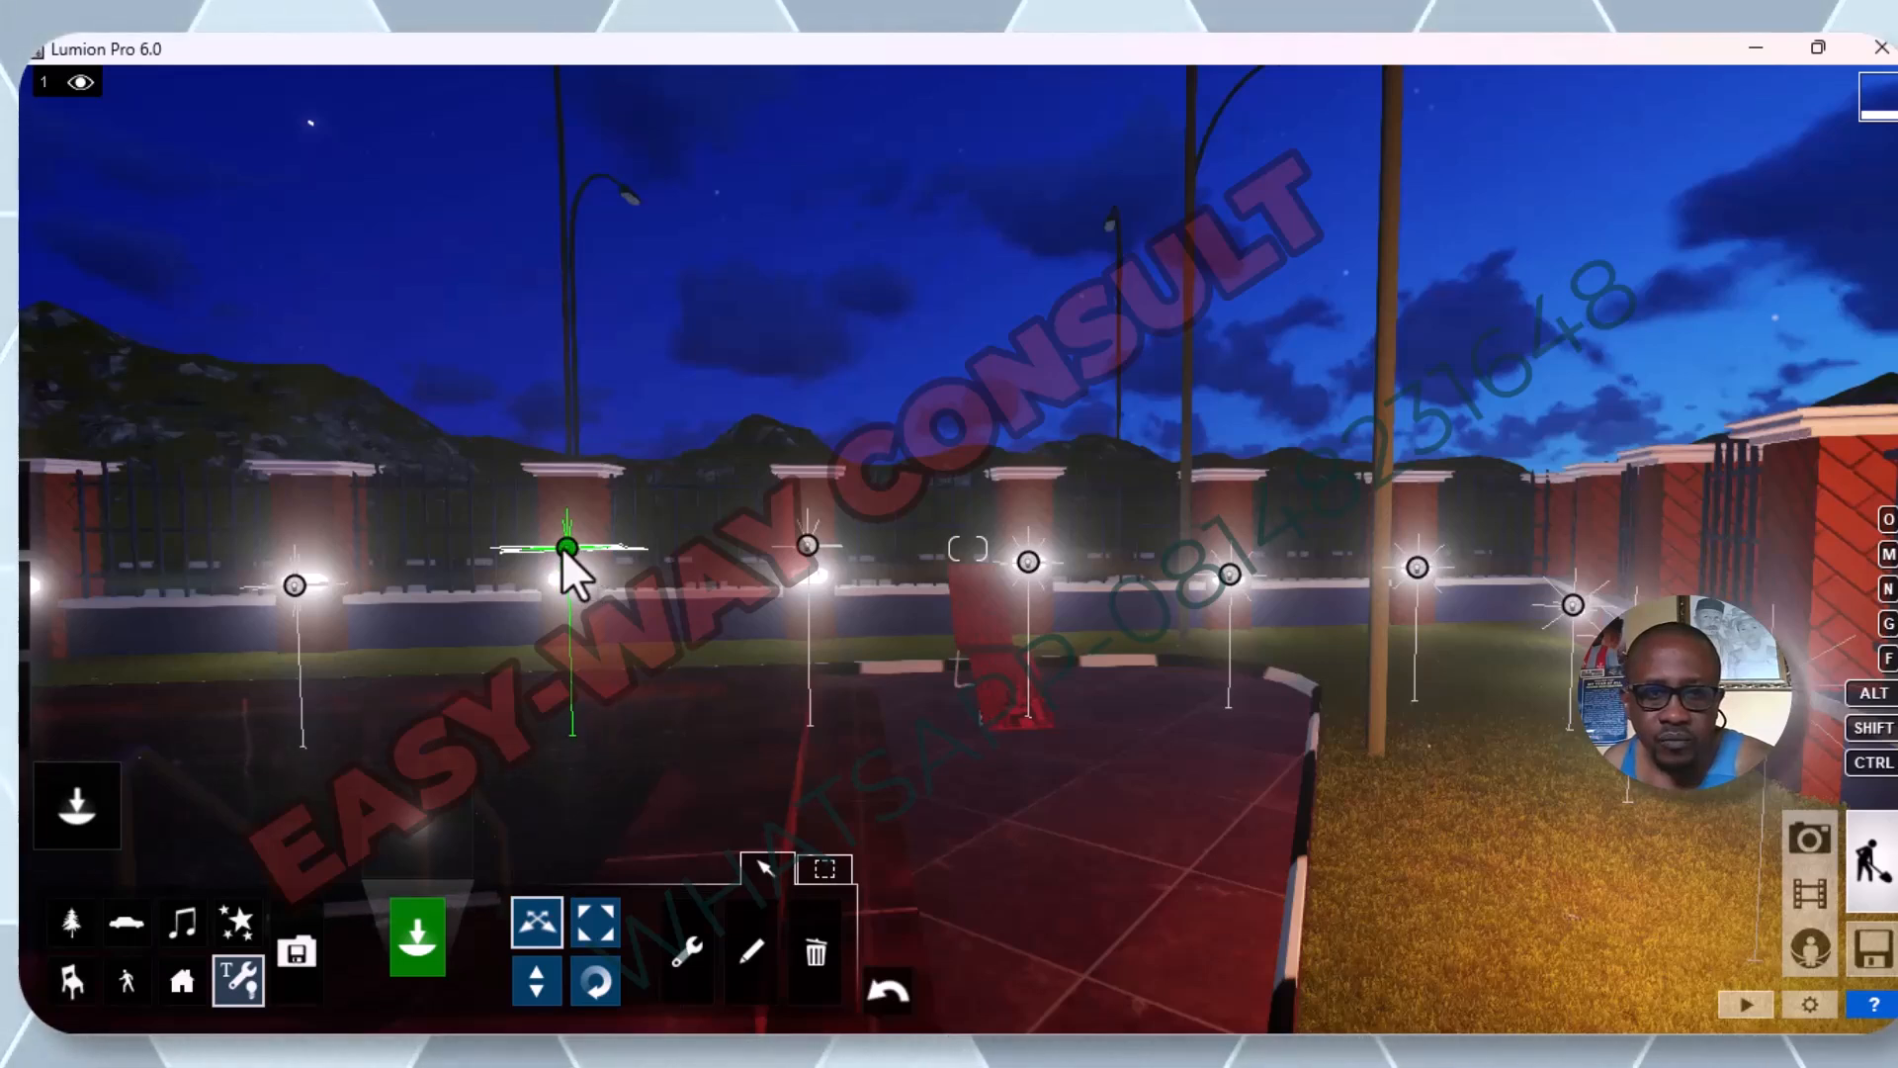
drag(562, 544, 561, 594)
click(810, 544)
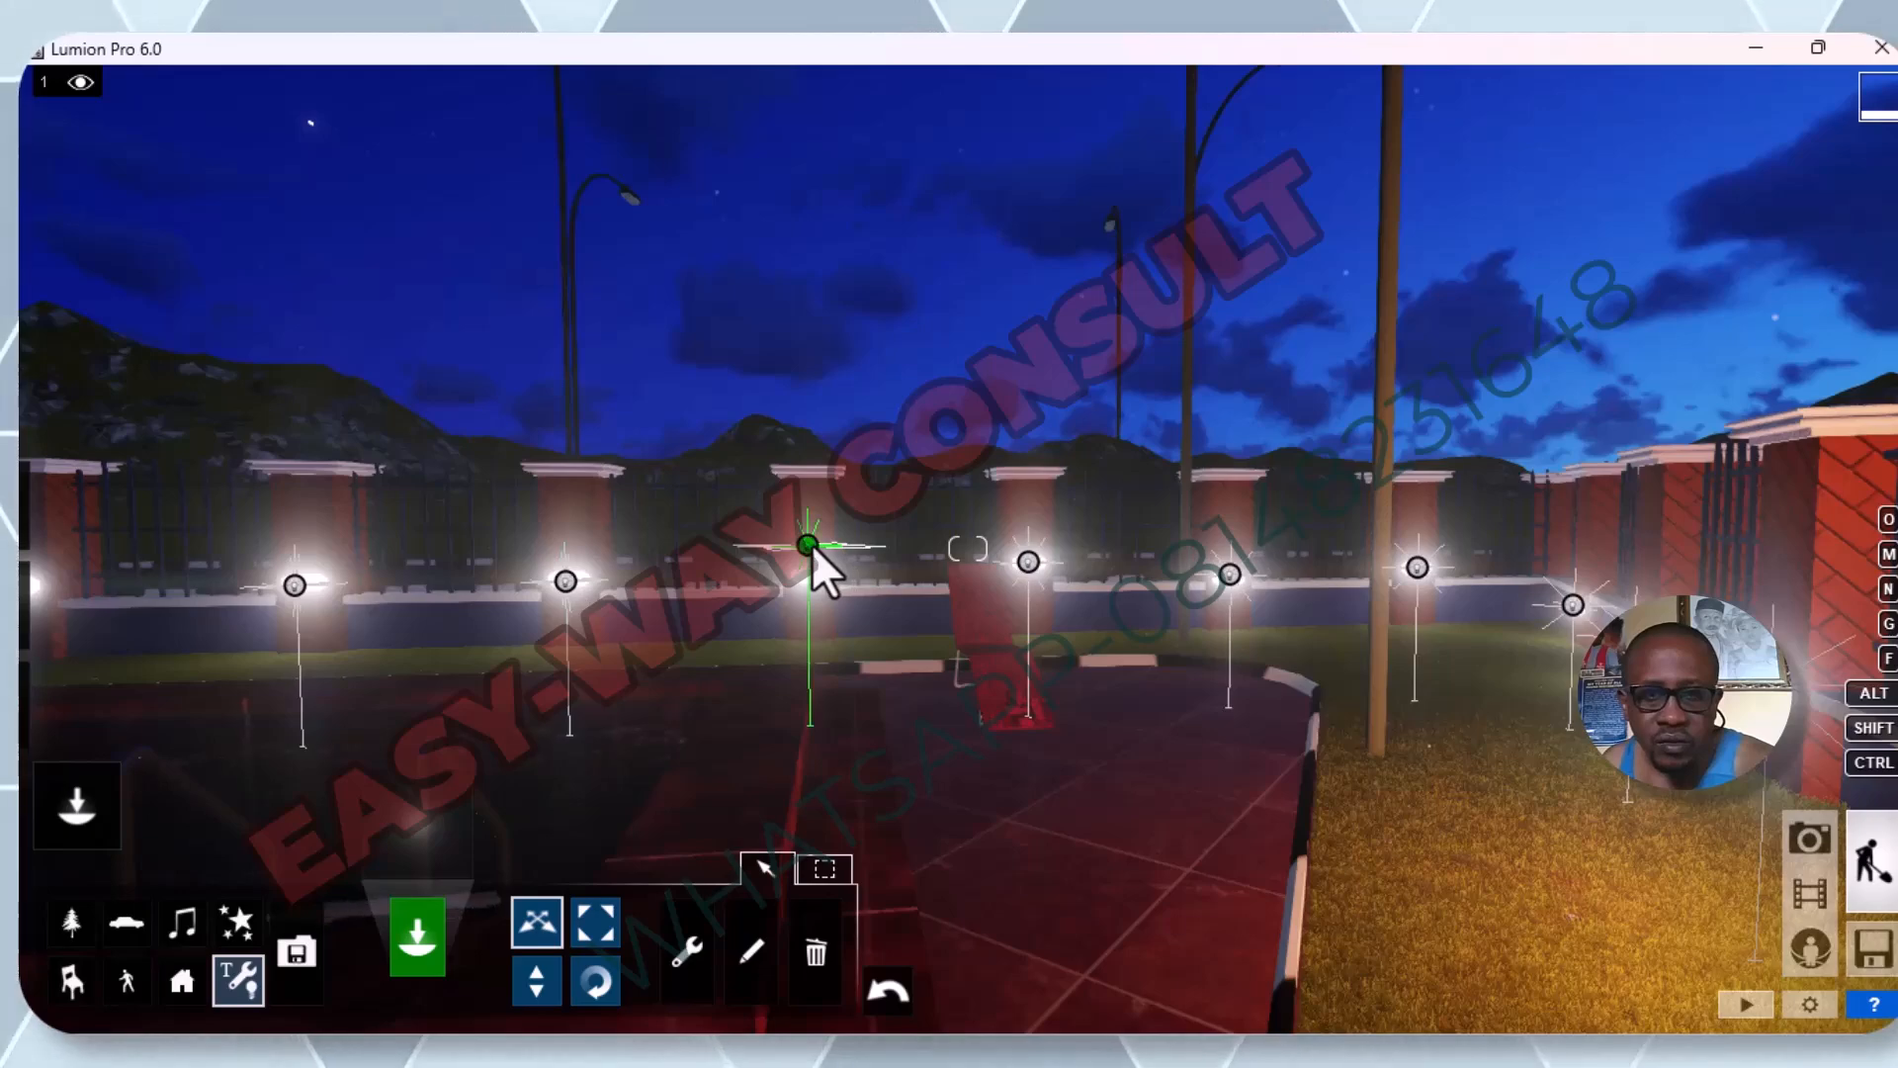
drag(806, 544, 810, 571)
Copy the omni light on the sixth pillar onto the lamp of the seventh pillar from the corner.
key(s)
key(s)
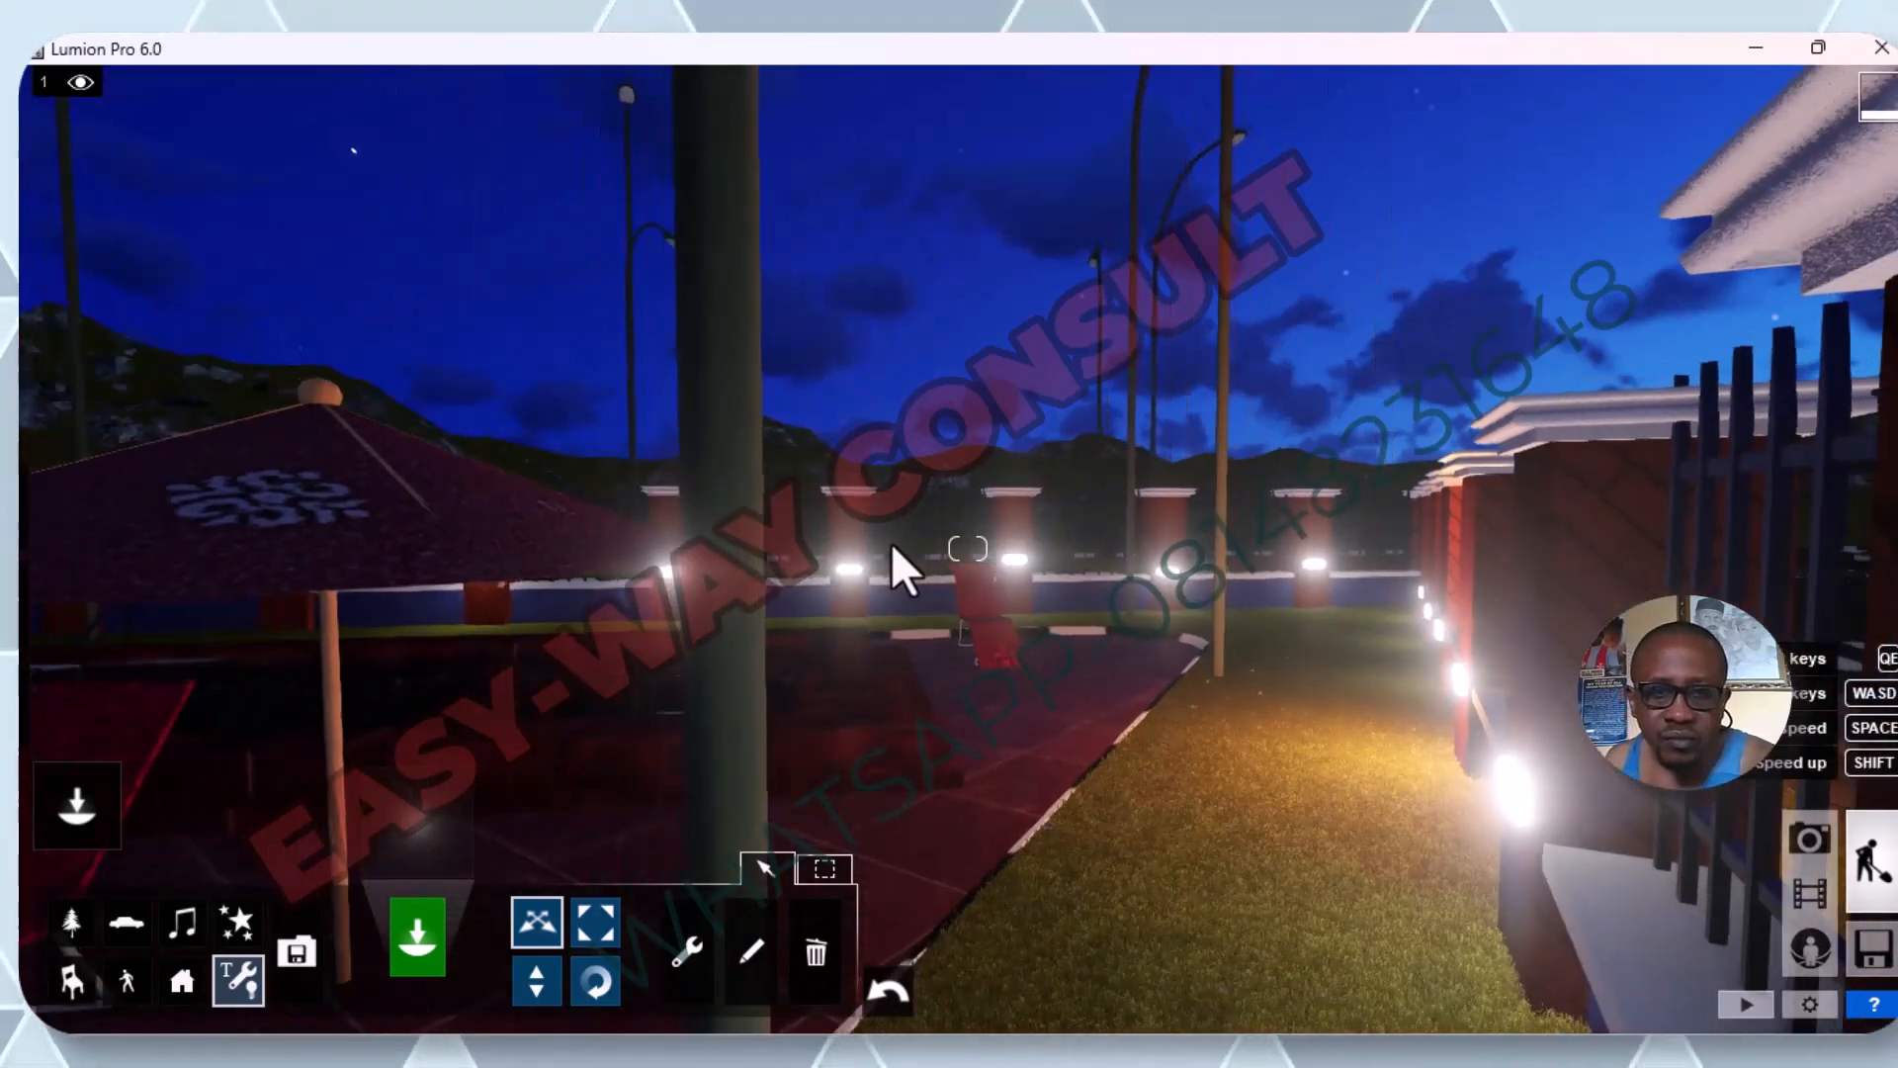
key(q)
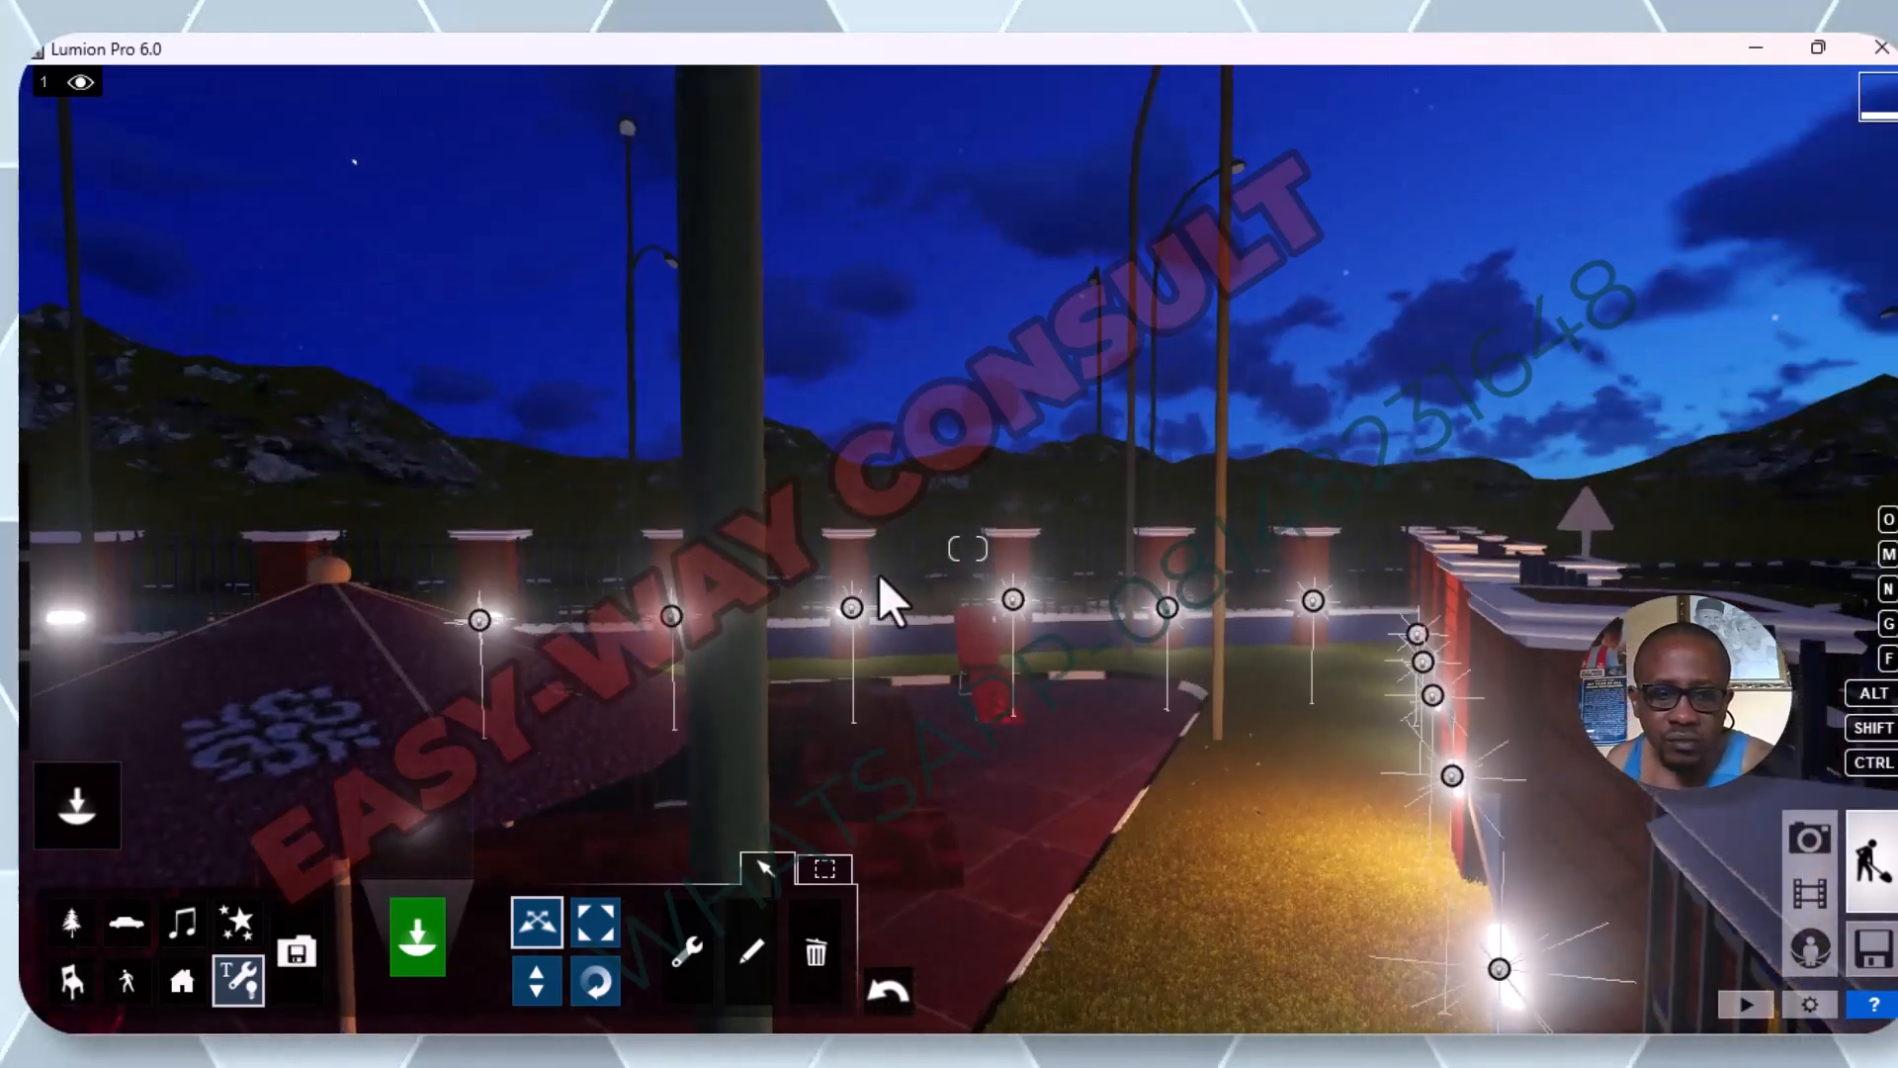
key(q)
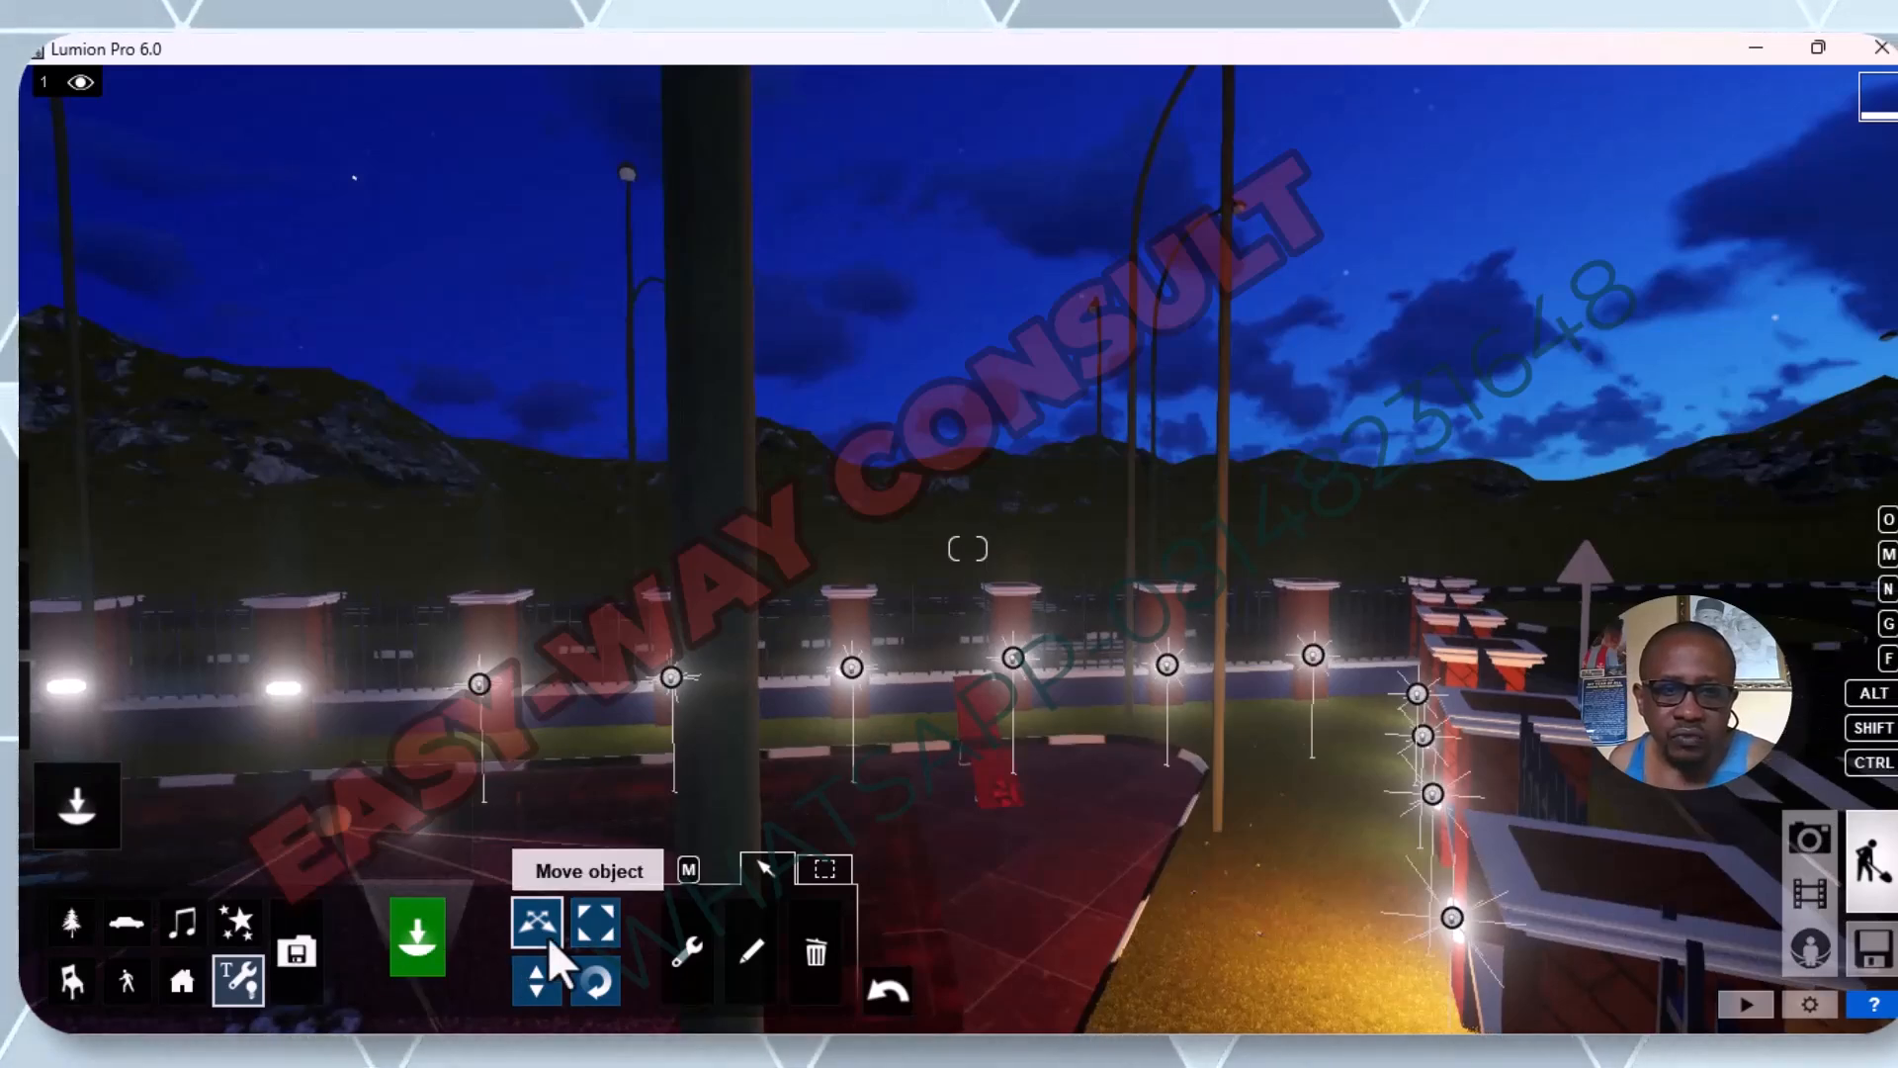
mouse_move(470, 855)
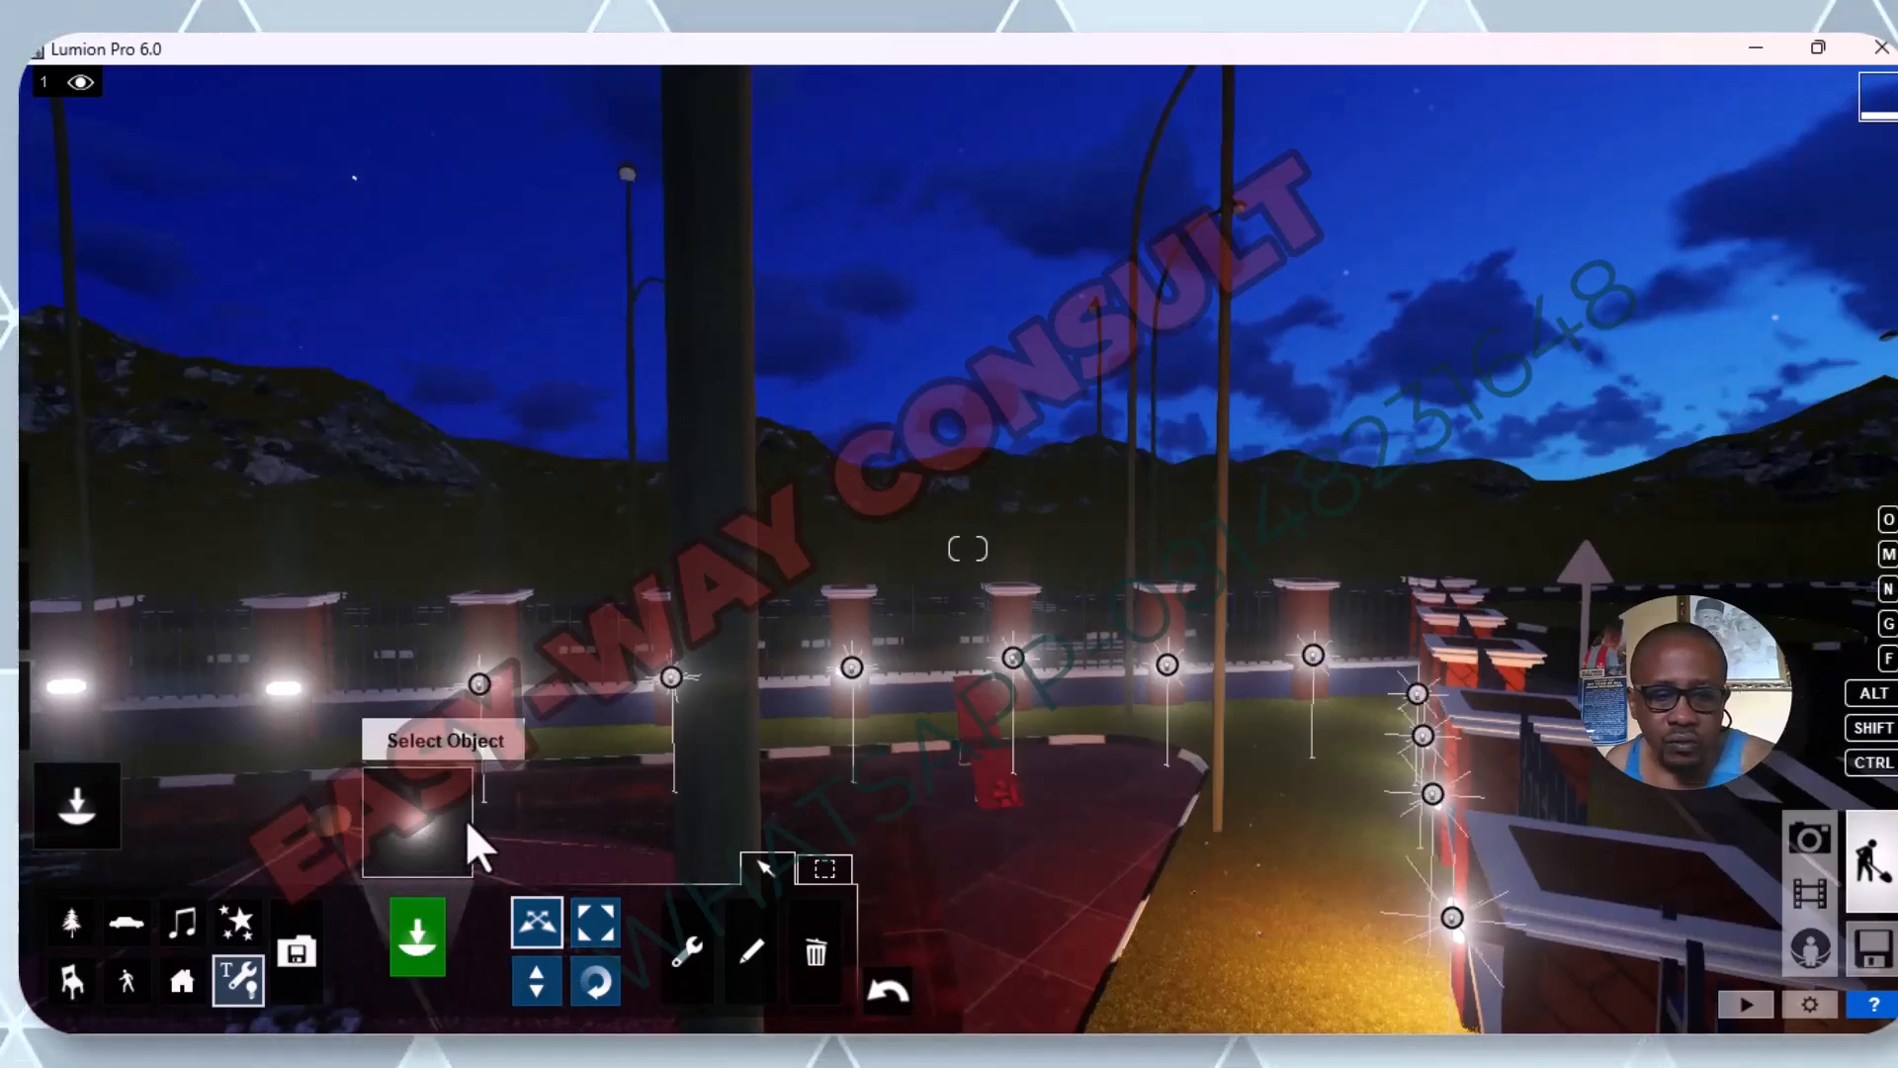
drag(480, 681, 281, 688)
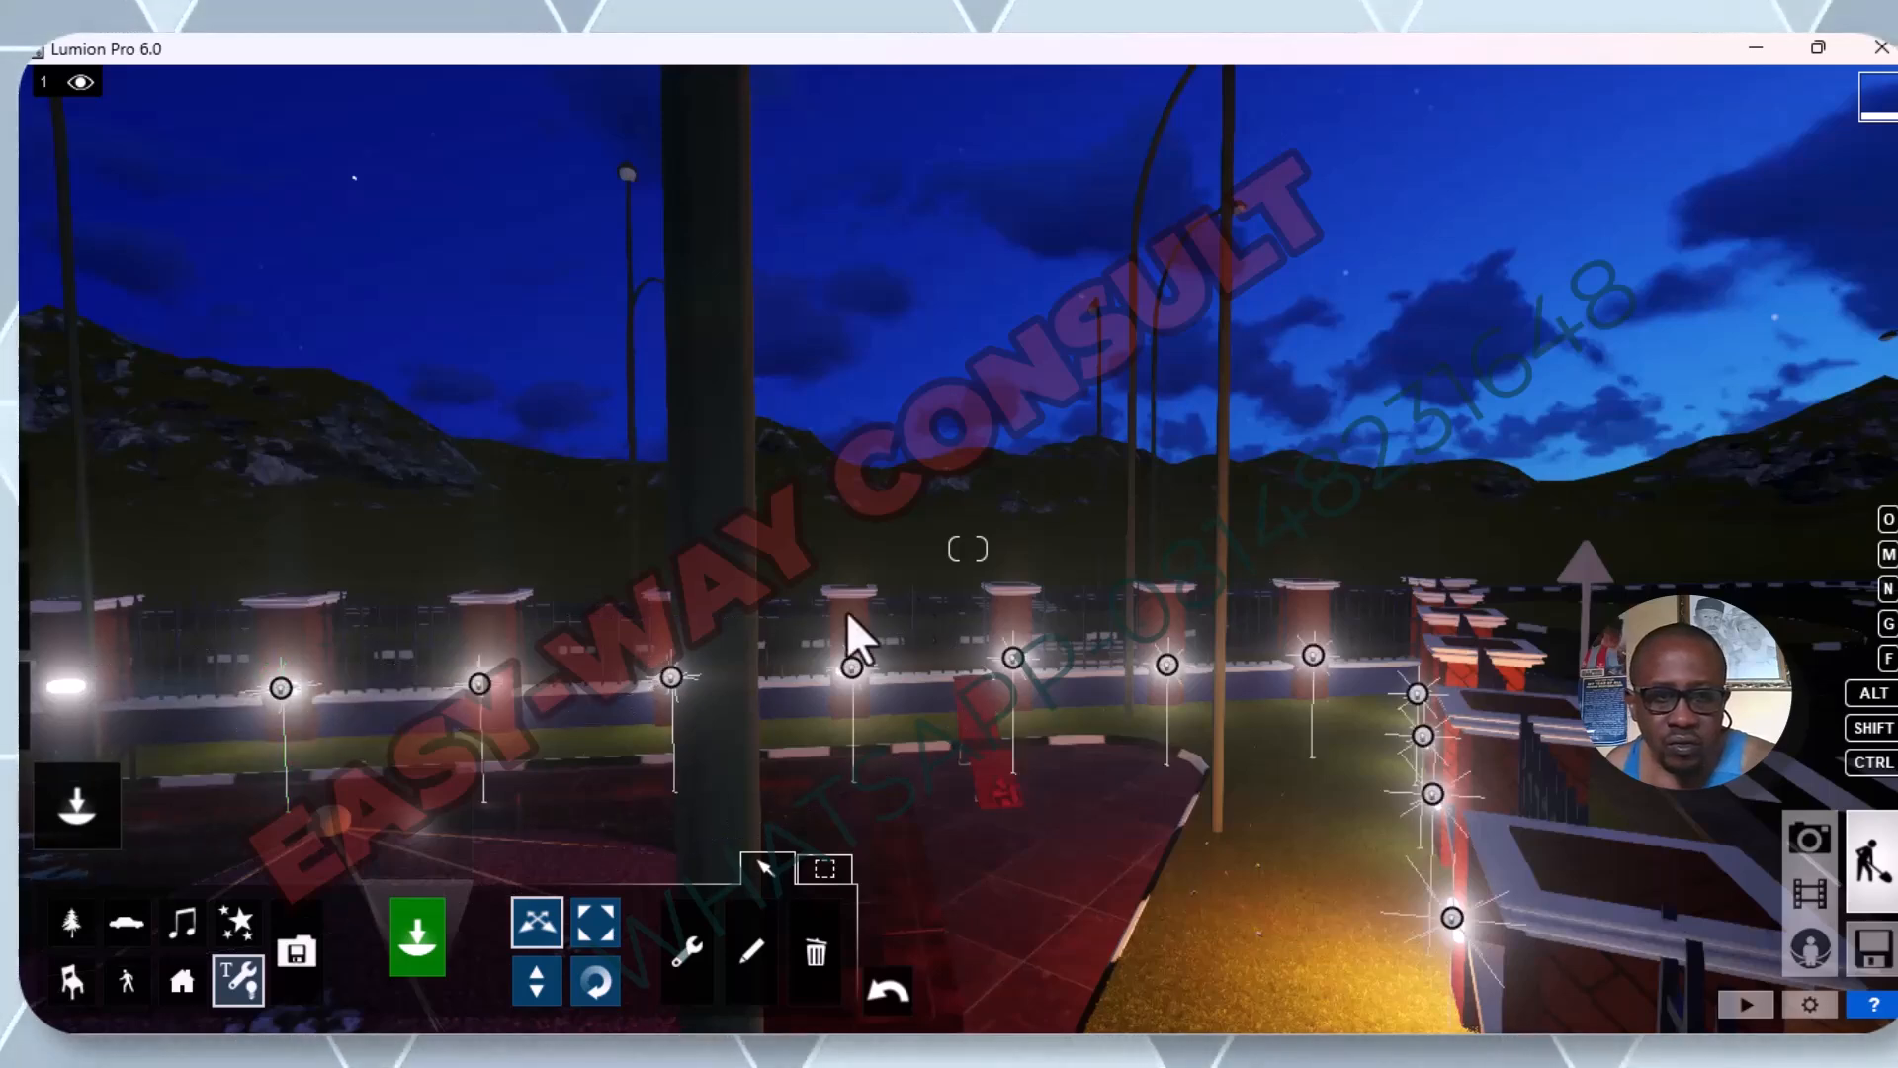
Copy the omni light onto the lamps of the next three pillars, up to the tenth from the corner.
scroll(1005, 557, down, 3)
mouse_move(32, 662)
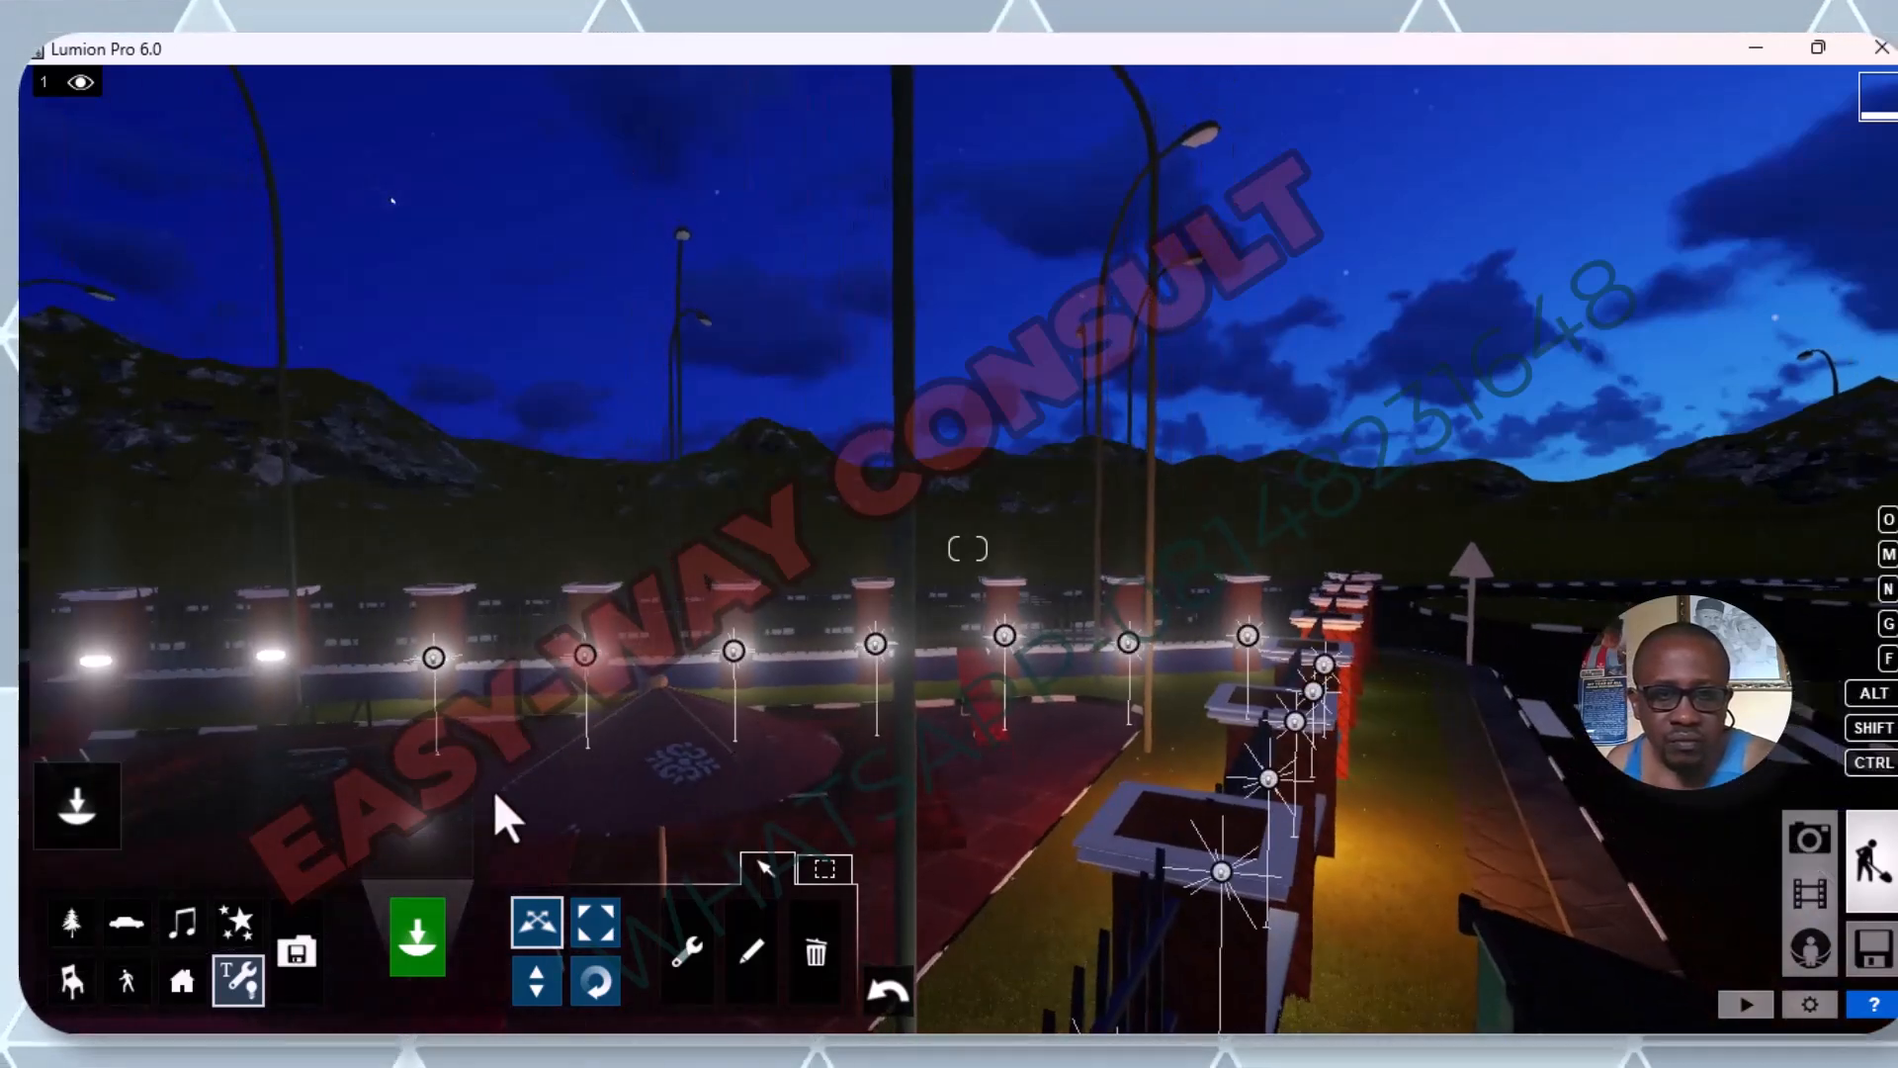
scroll(546, 743, up, 2)
scroll(546, 743, up, 2)
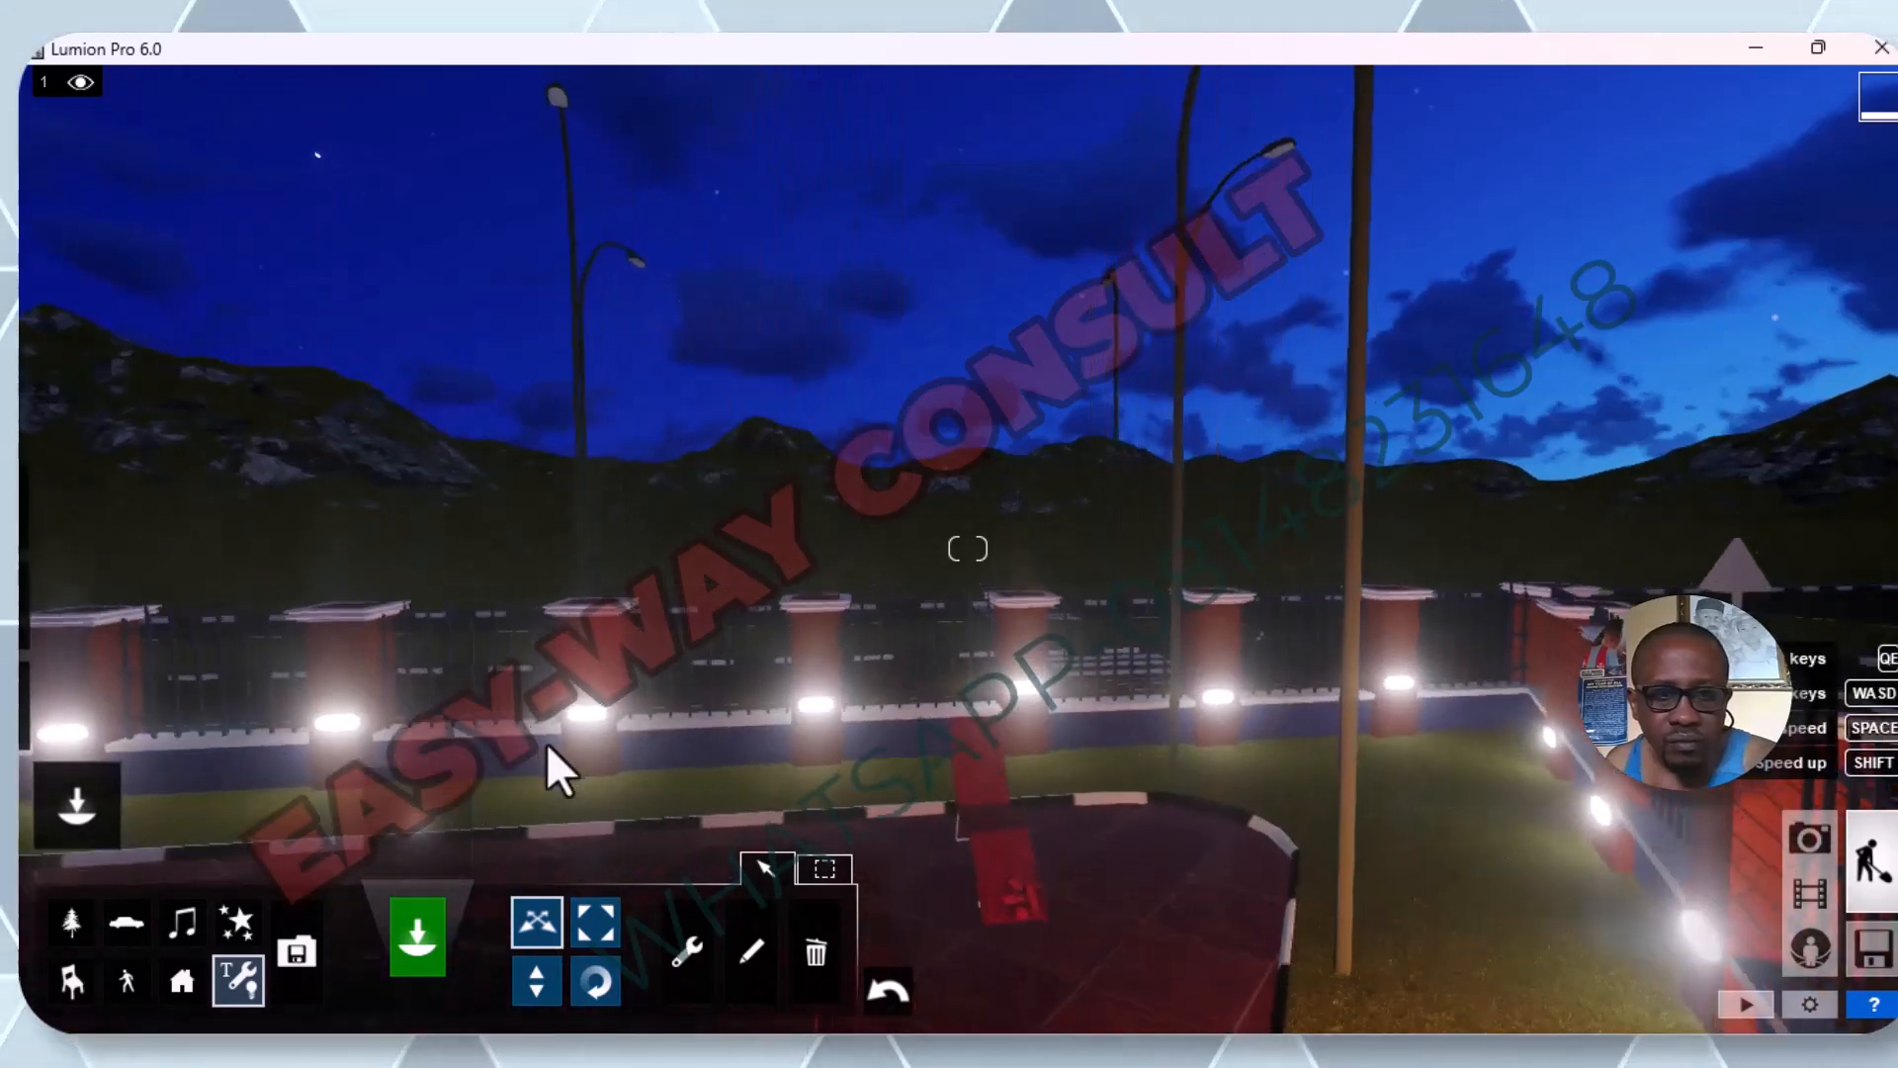
scroll(546, 743, down, 4)
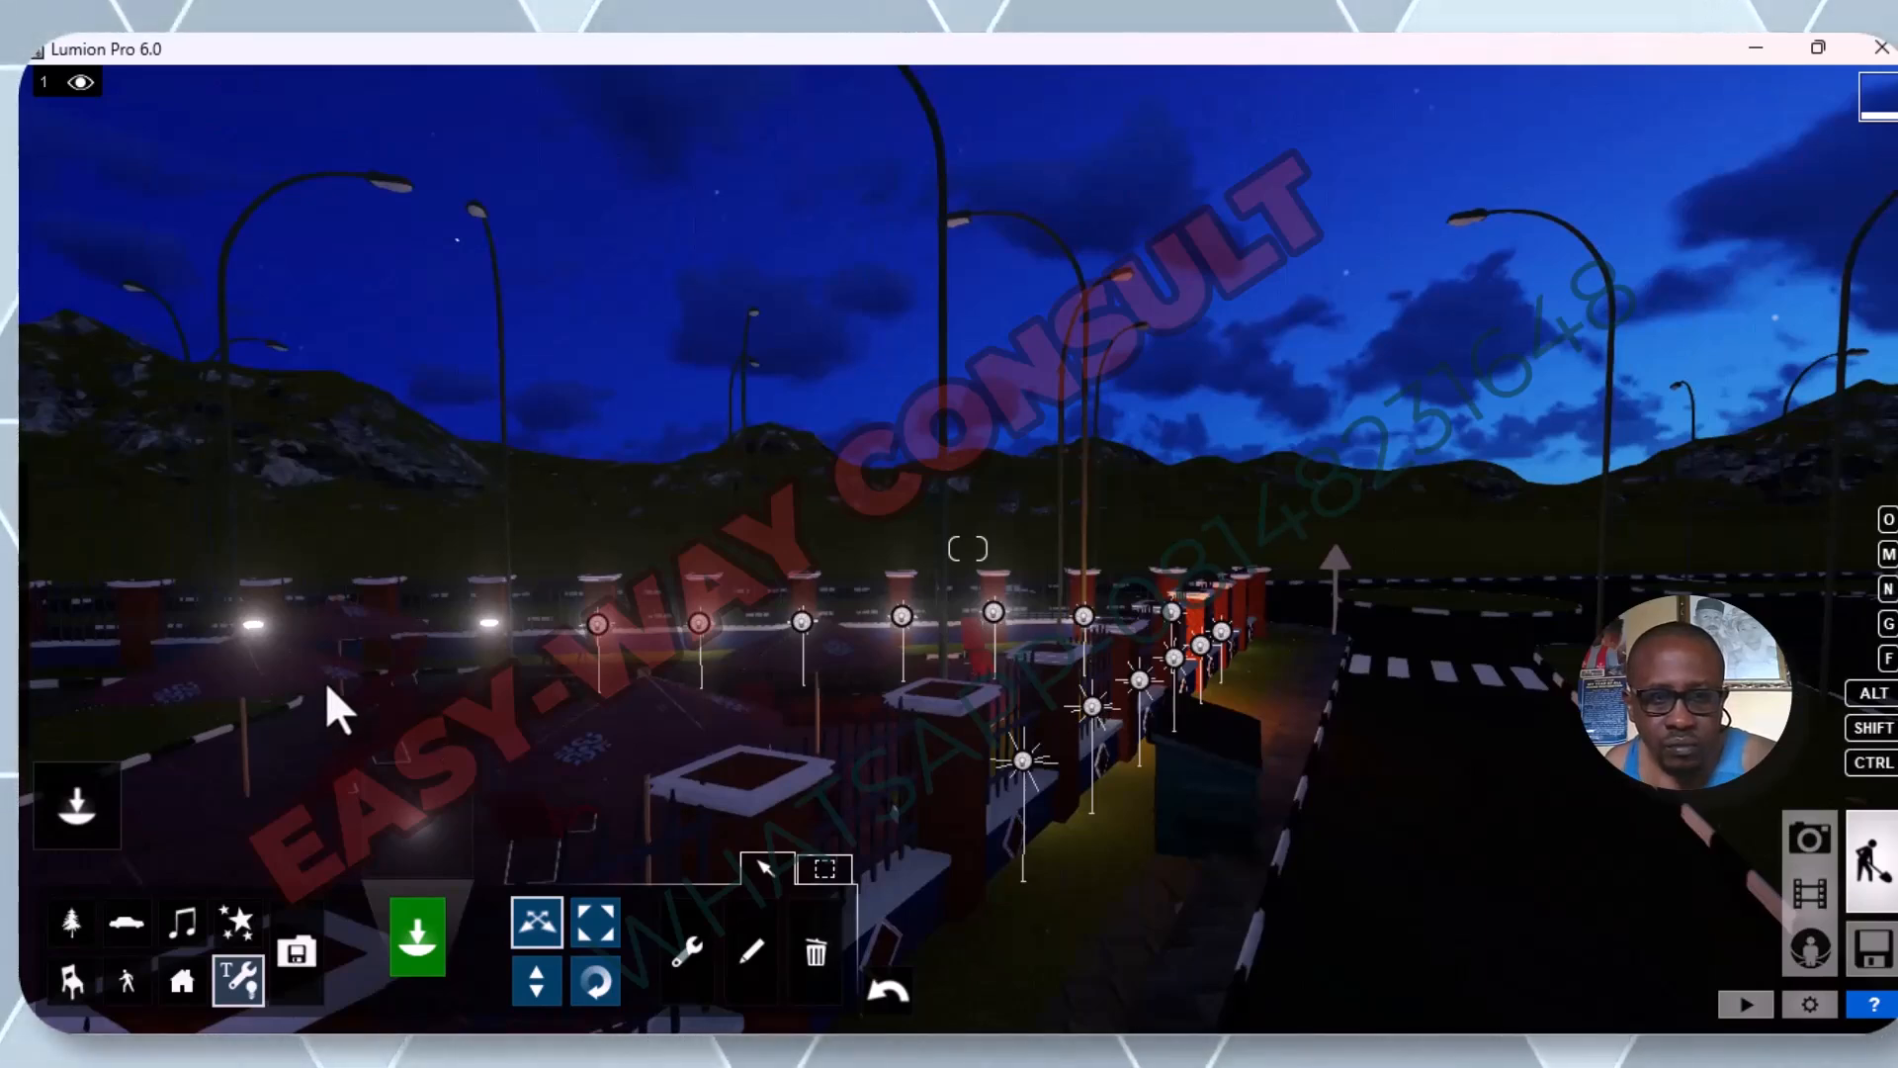
scroll(324, 680, up, 2)
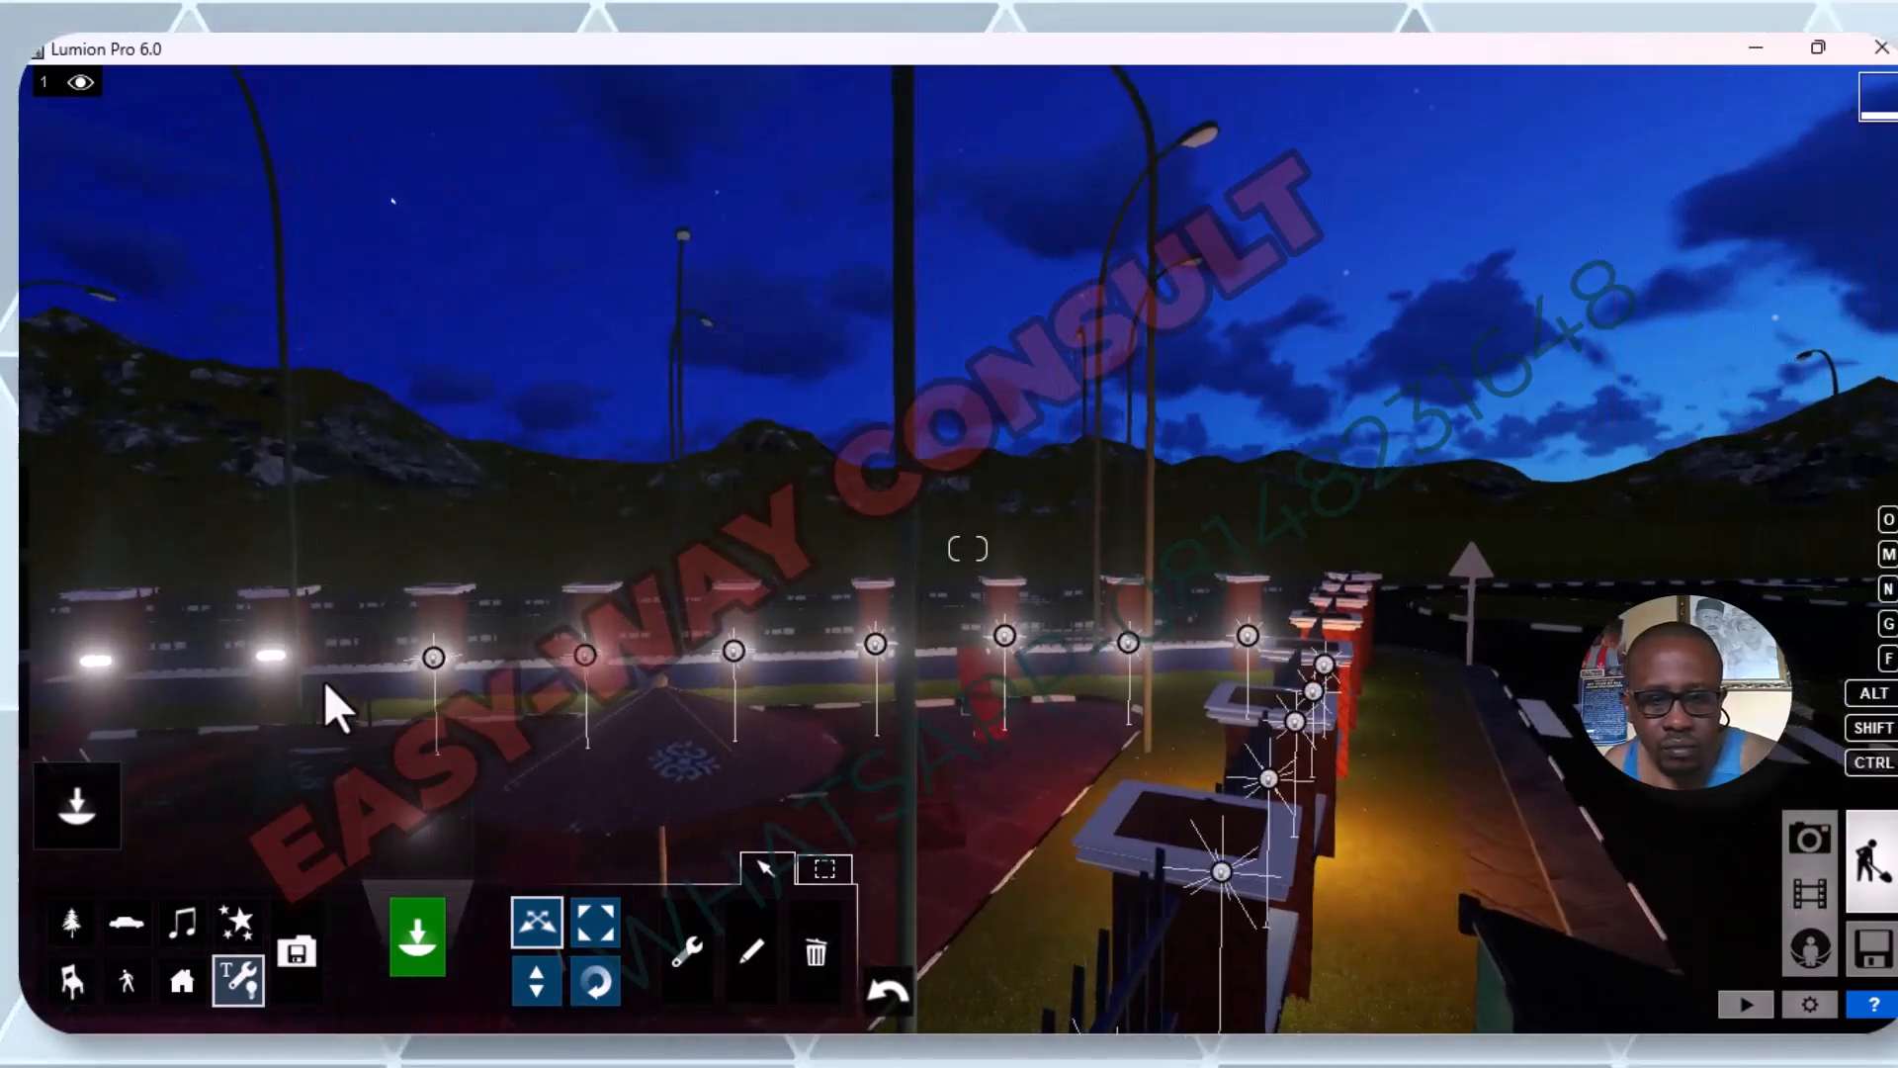
key(d)
key(a)
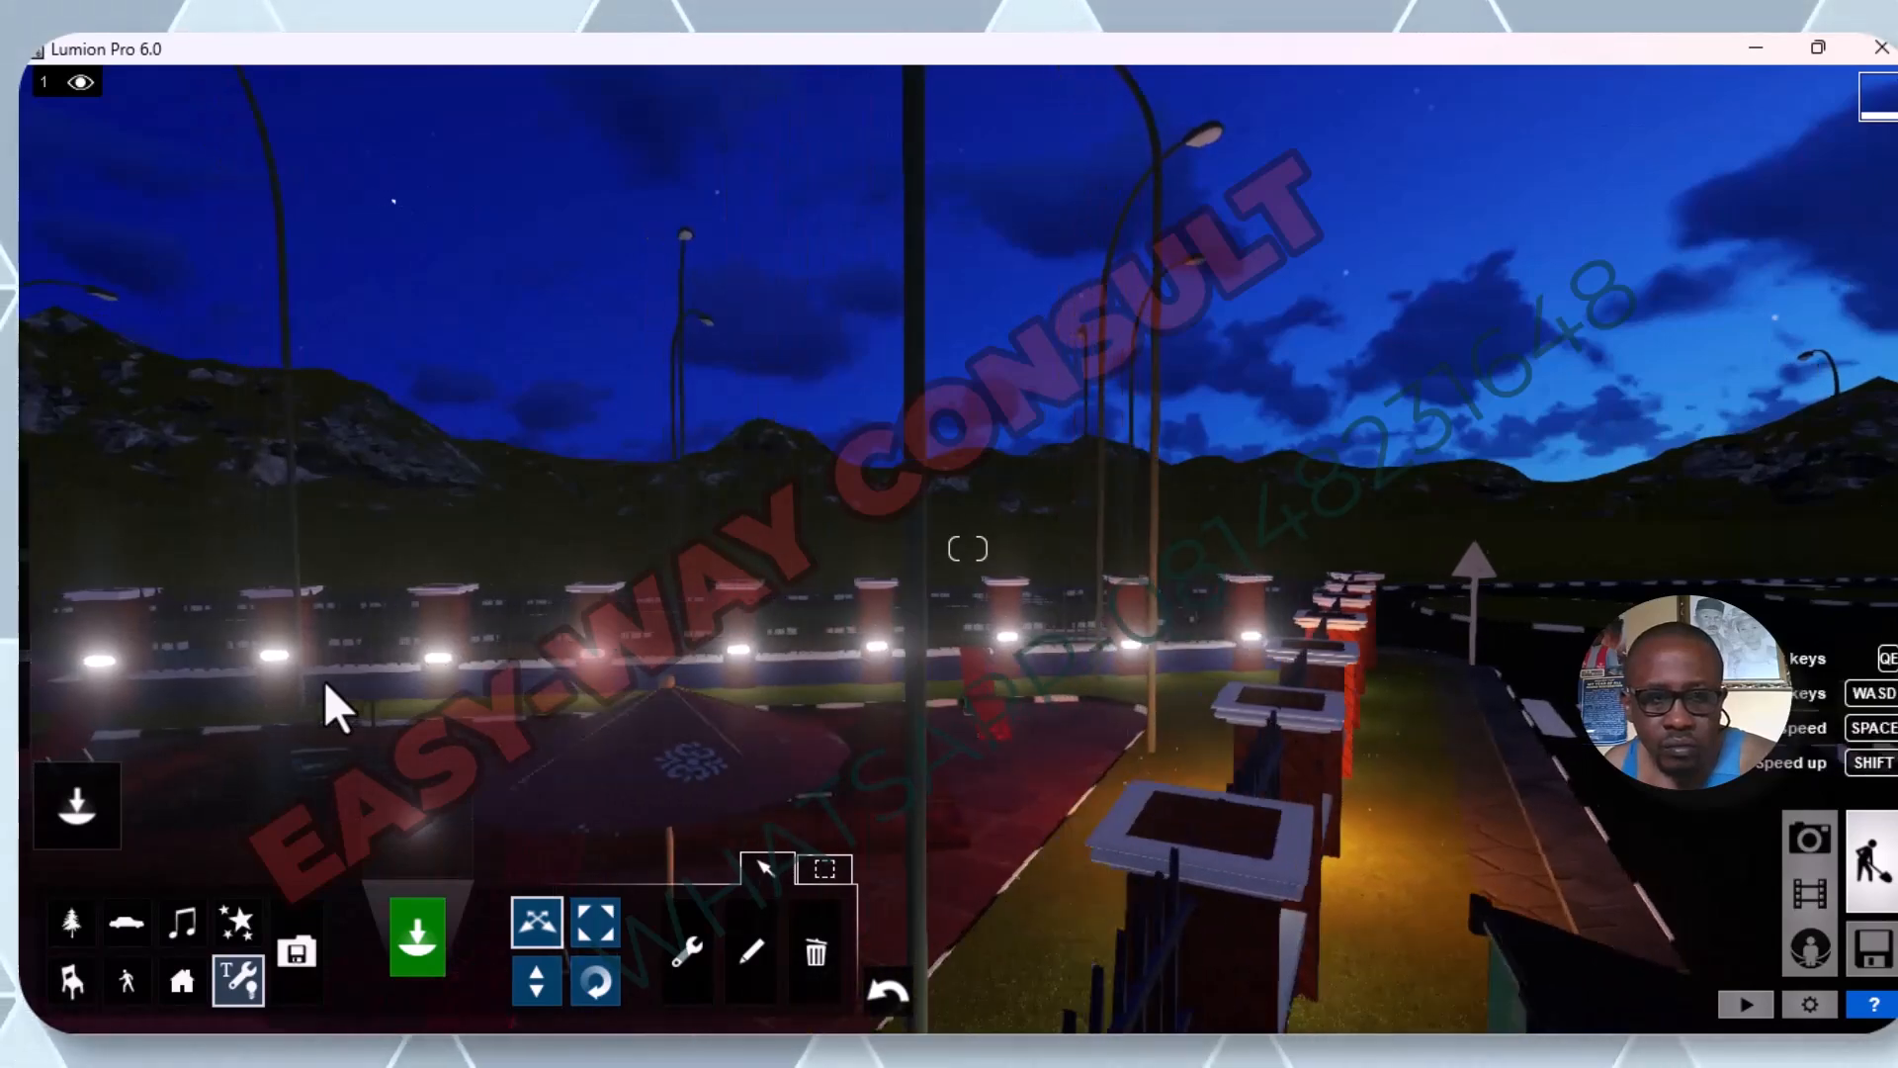
key(a)
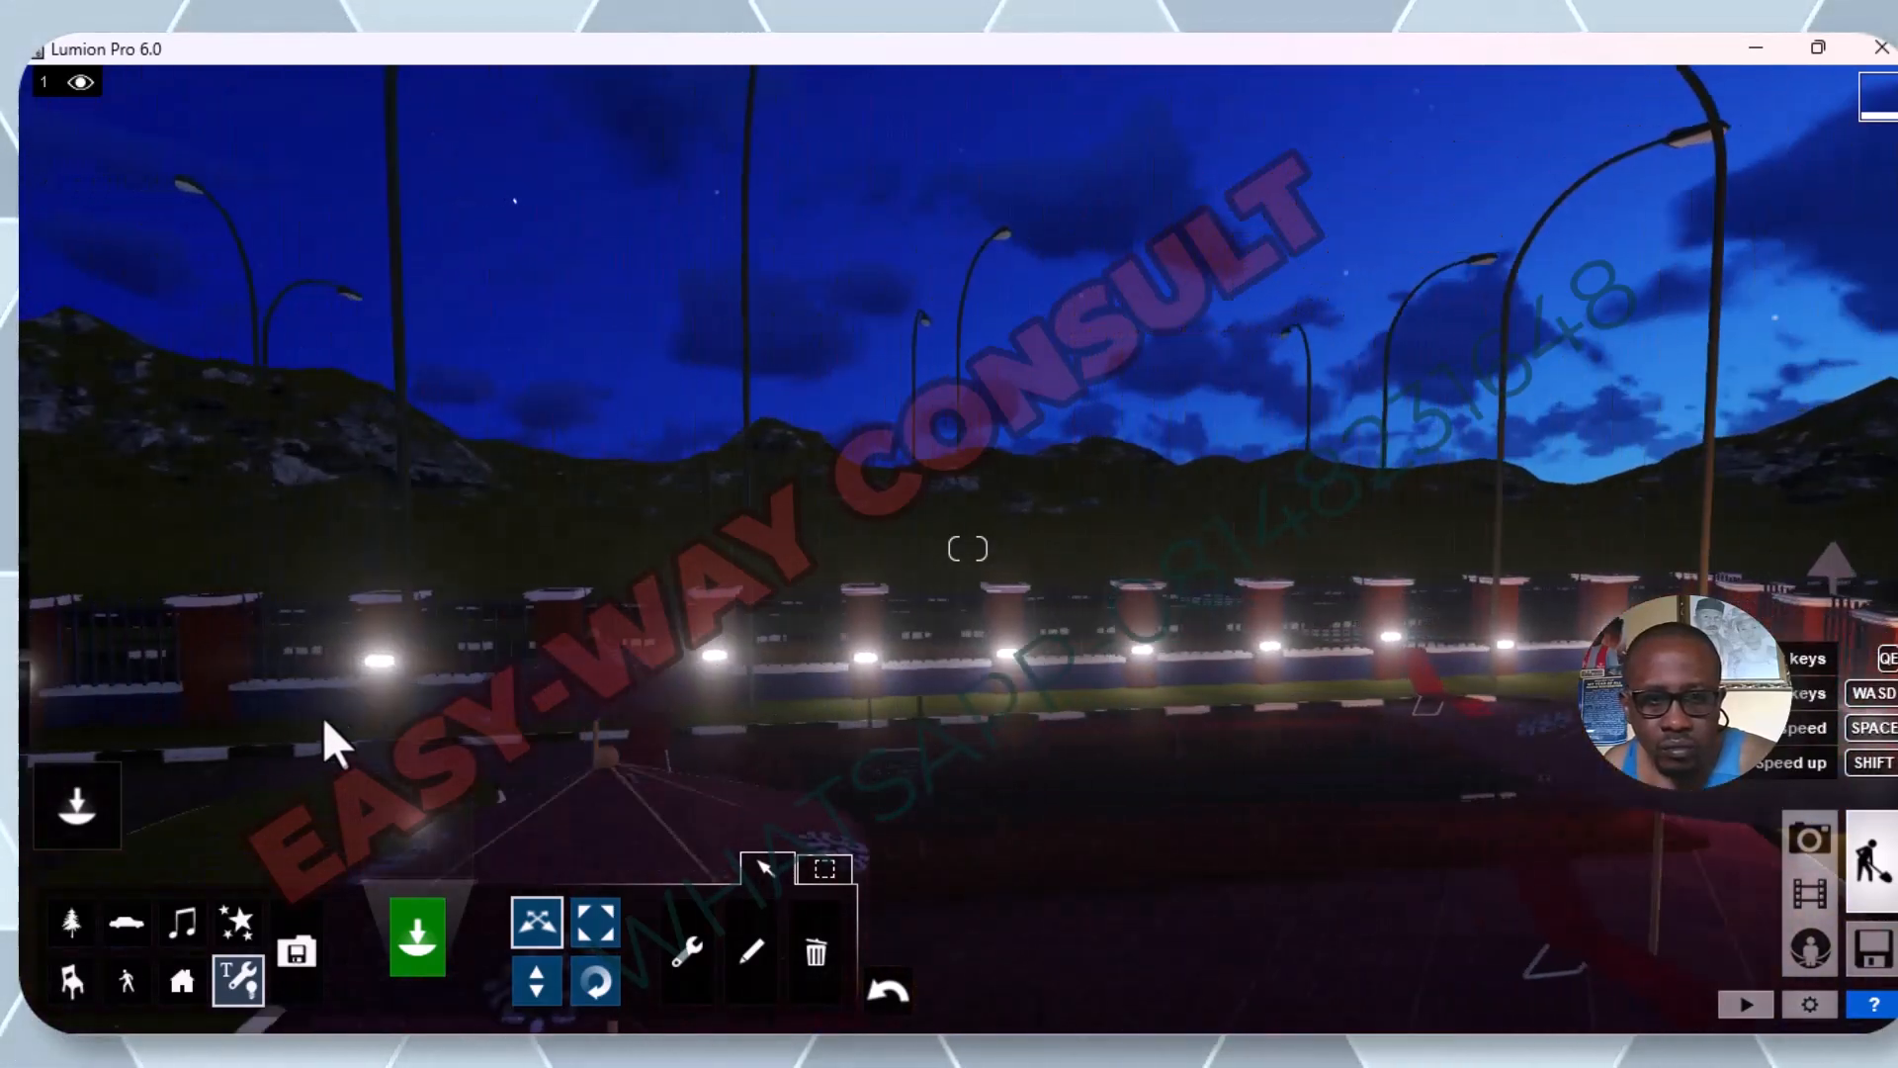
key(w)
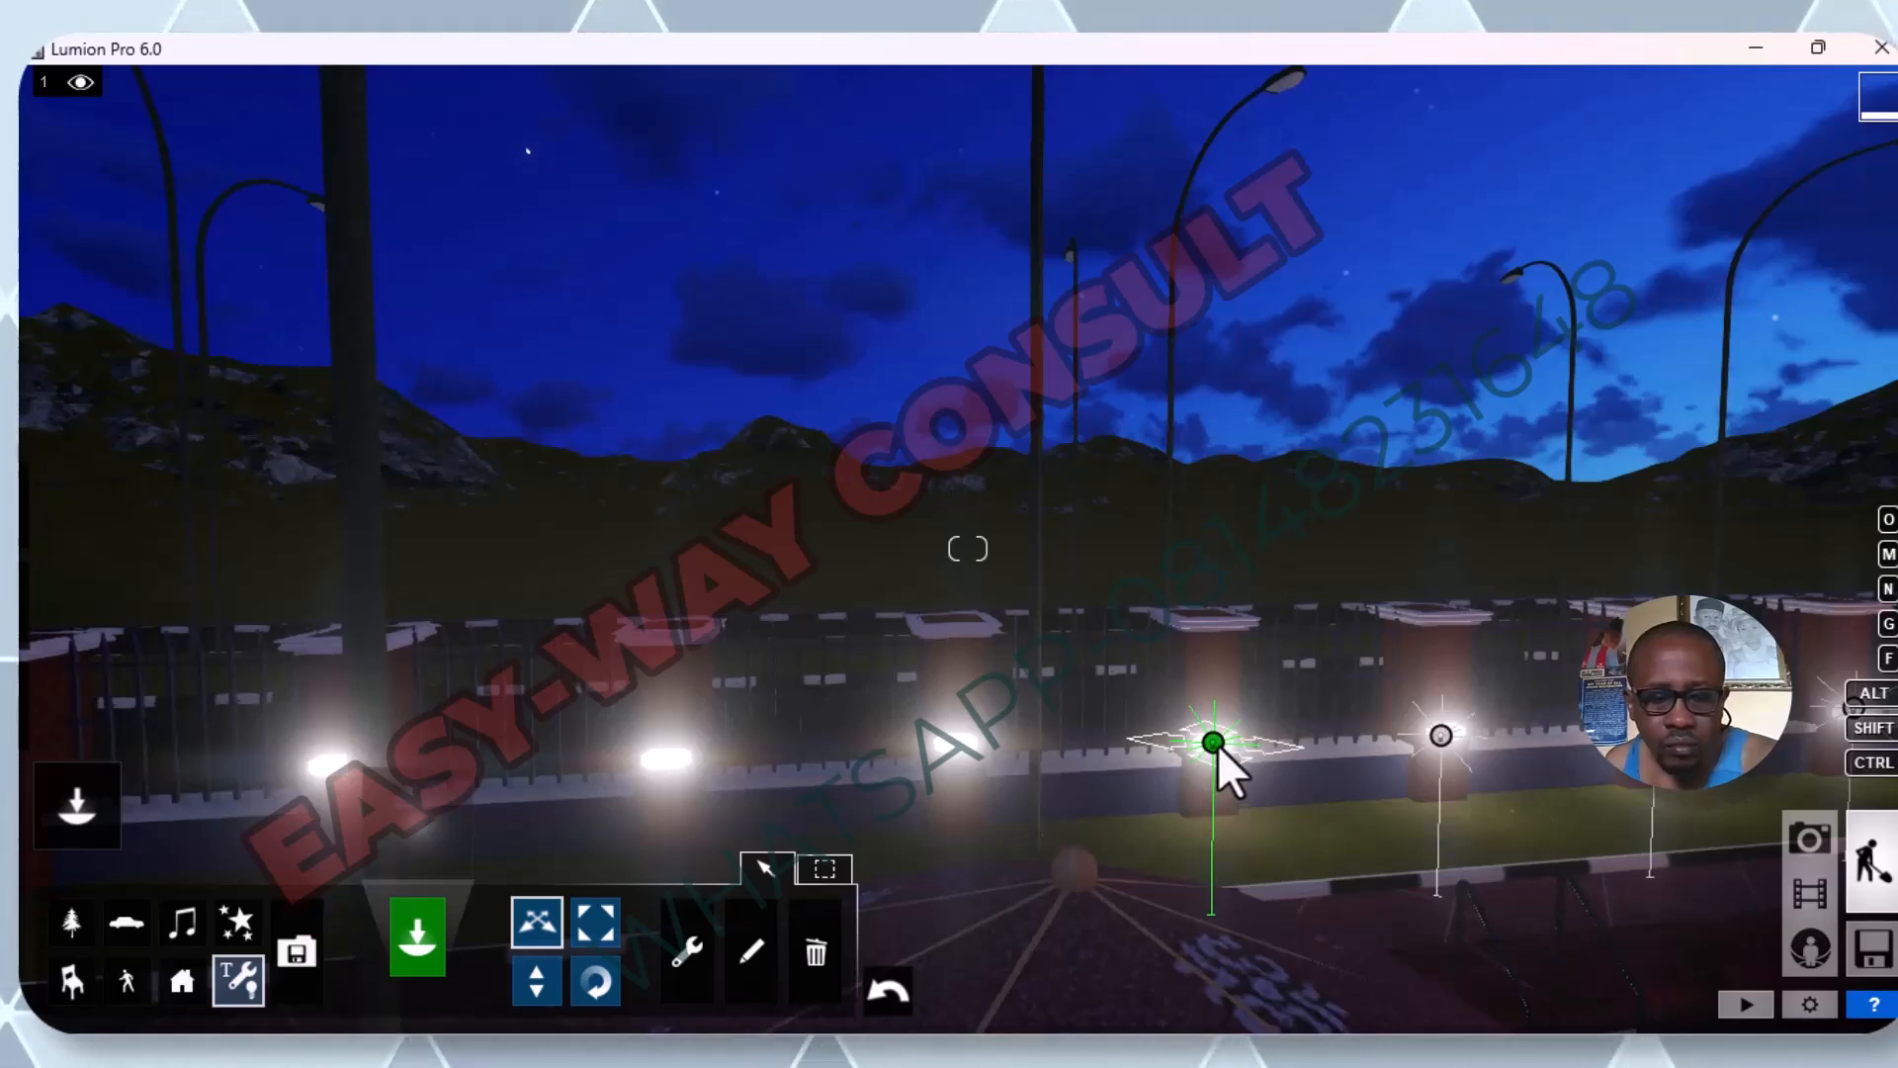
mouse_move(1217, 744)
mouse_down()
mouse_move(941, 751)
mouse_move(955, 744)
mouse_move(726, 786)
mouse_move(655, 751)
mouse_move(662, 767)
mouse_move(328, 776)
mouse_up()
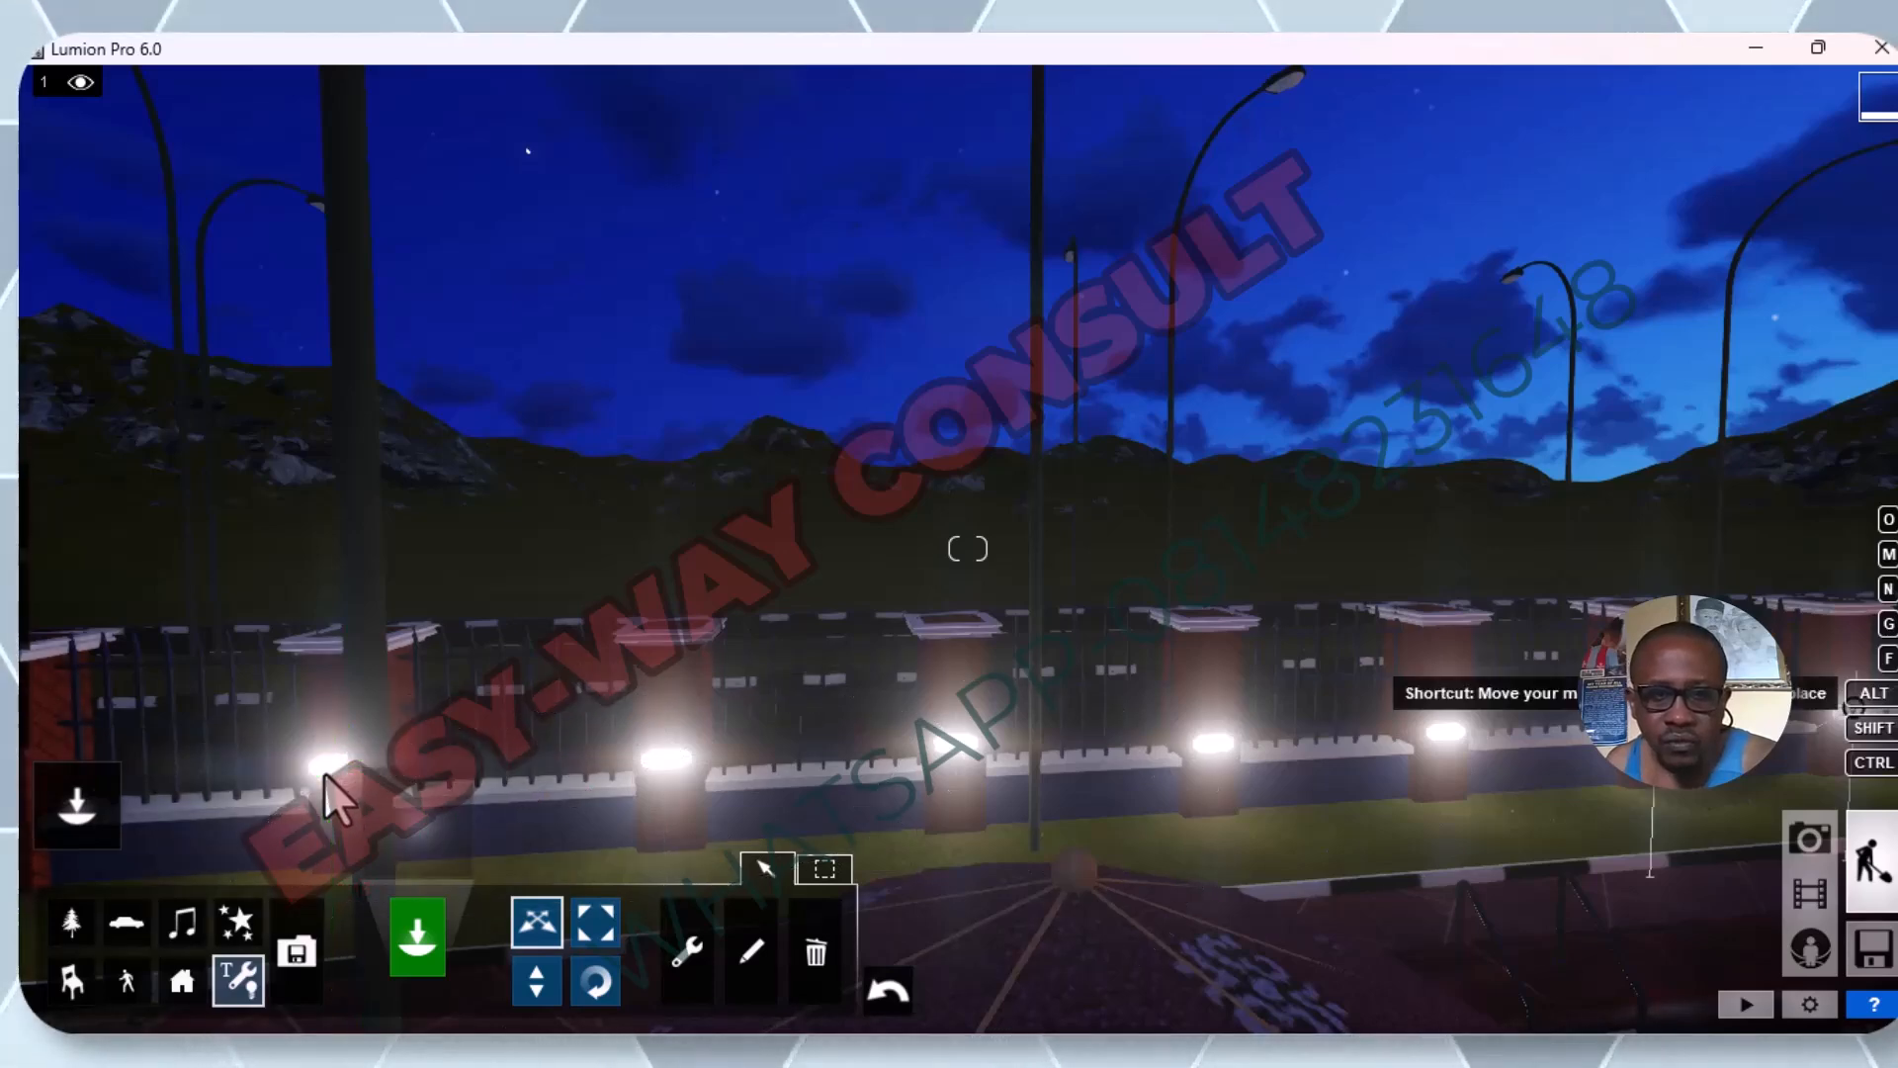
Examine the pillars beyond the last copied omni light along the adjoining fence side.
key(s)
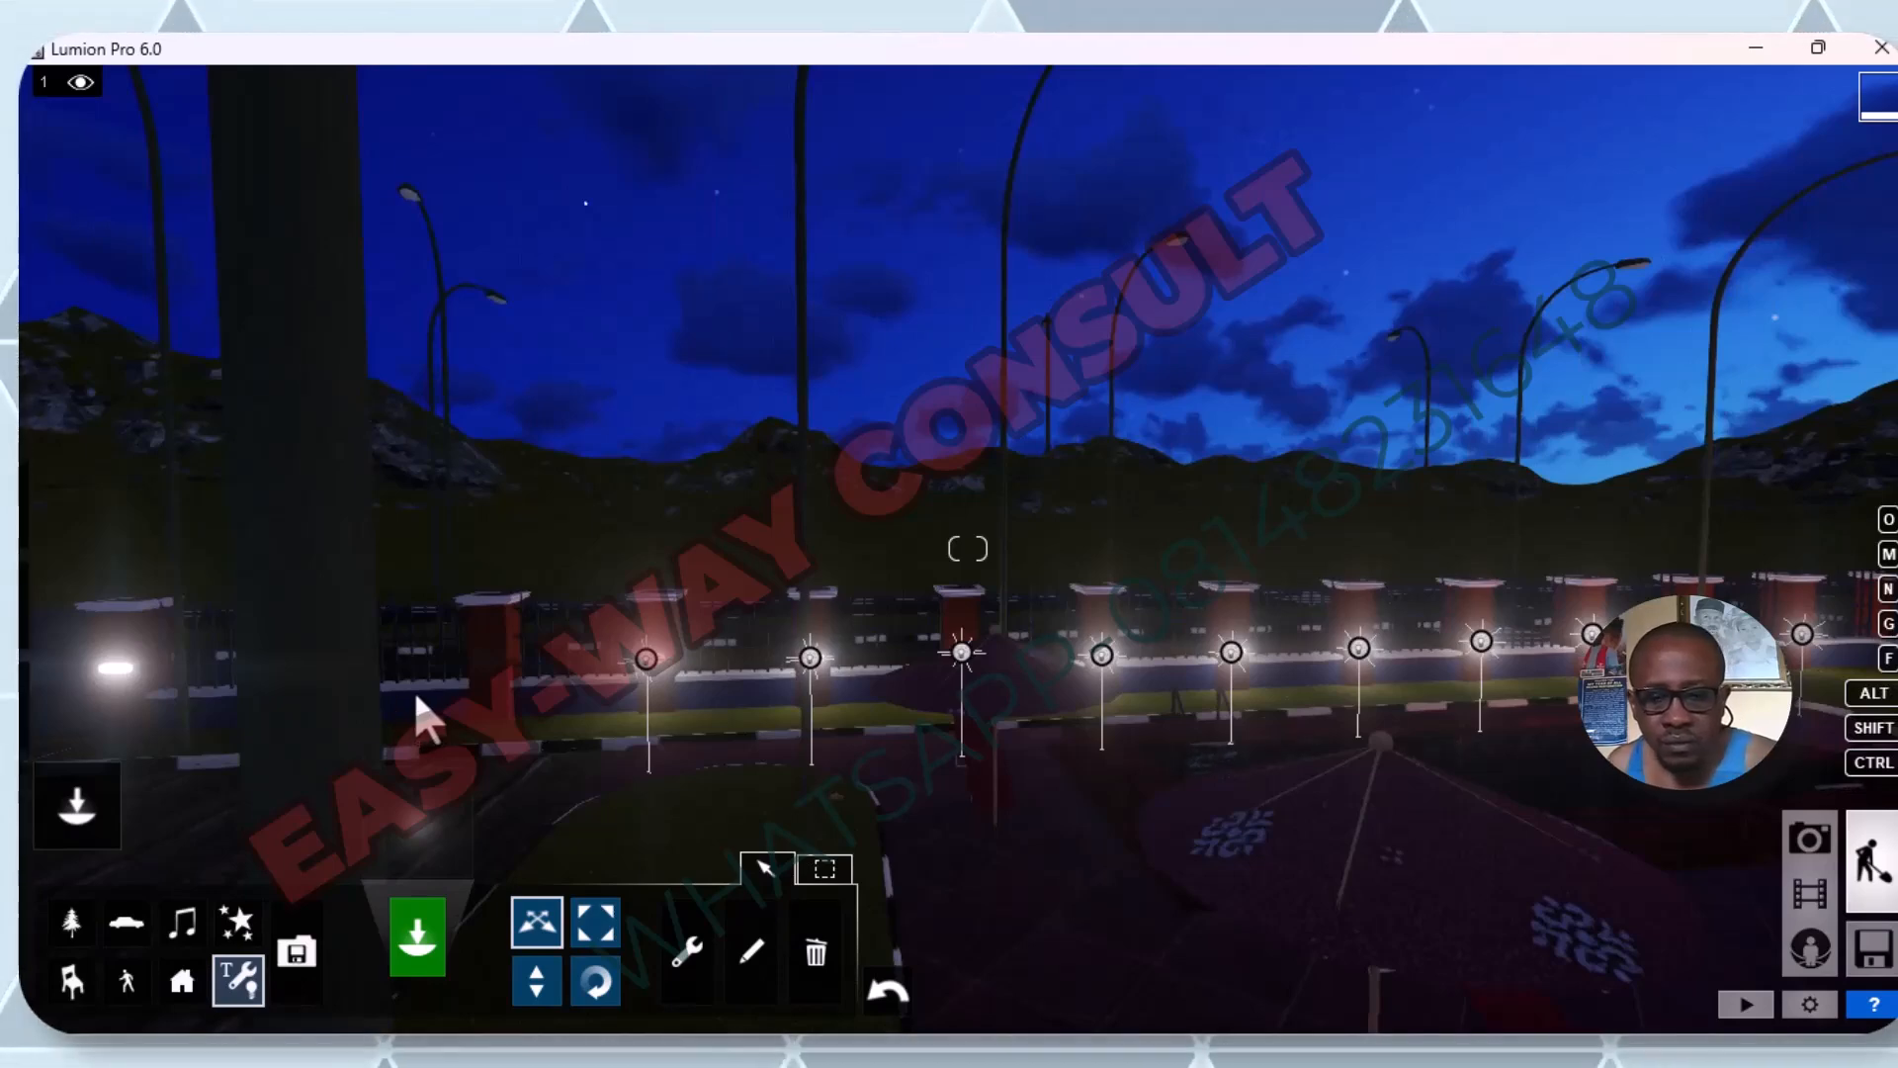
key(a)
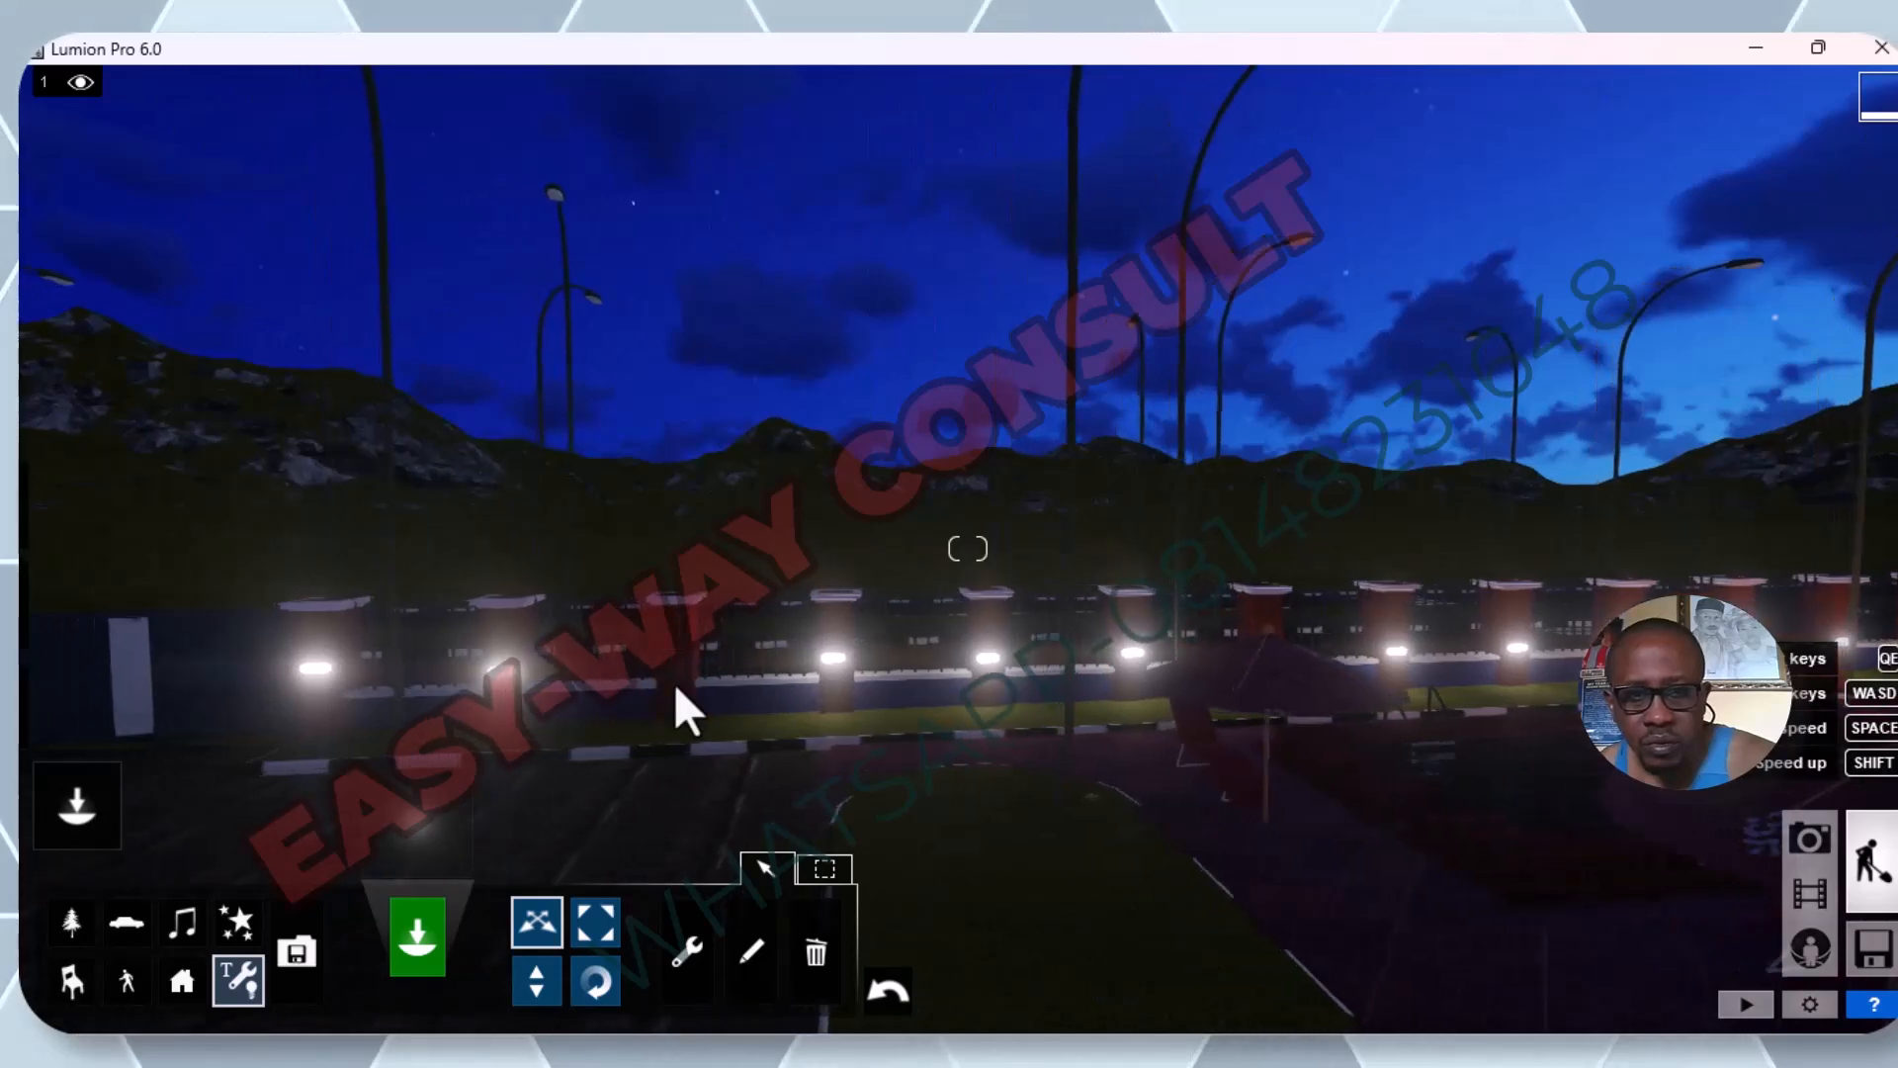
key(a)
key(a)
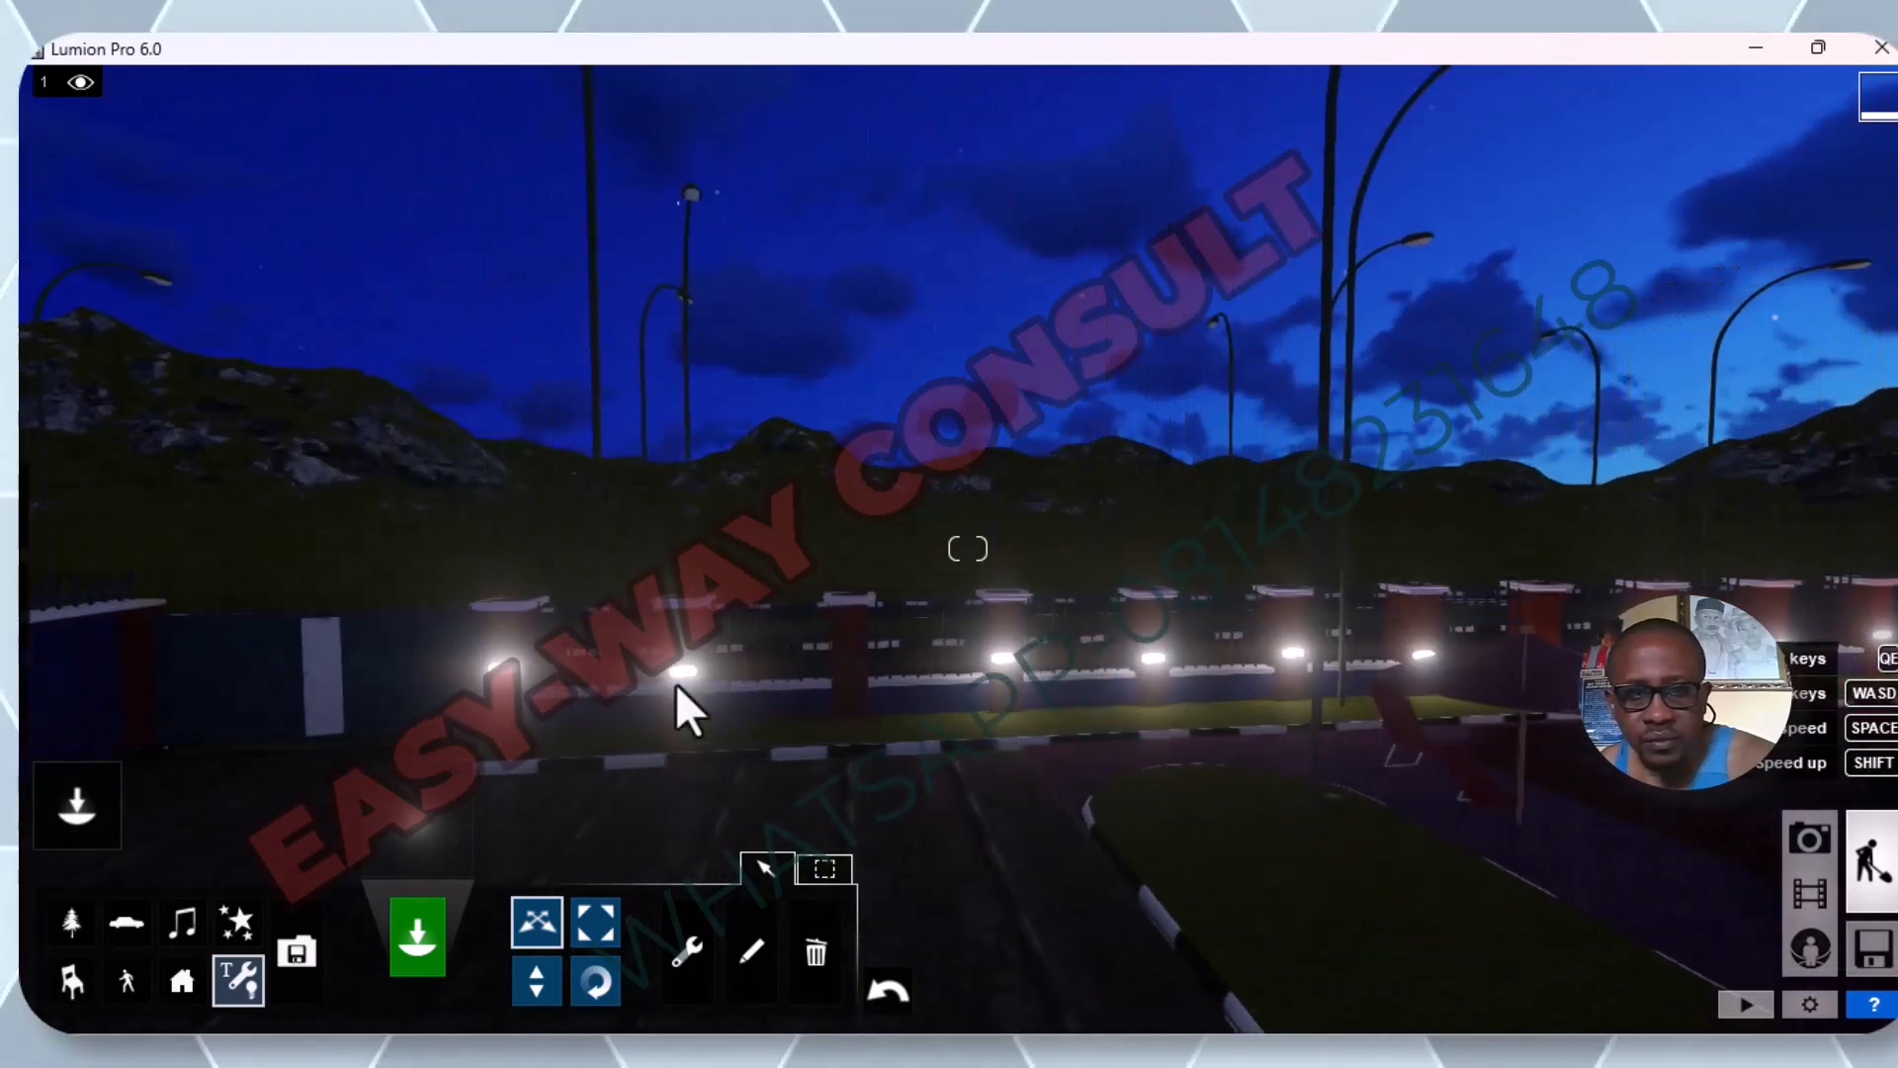
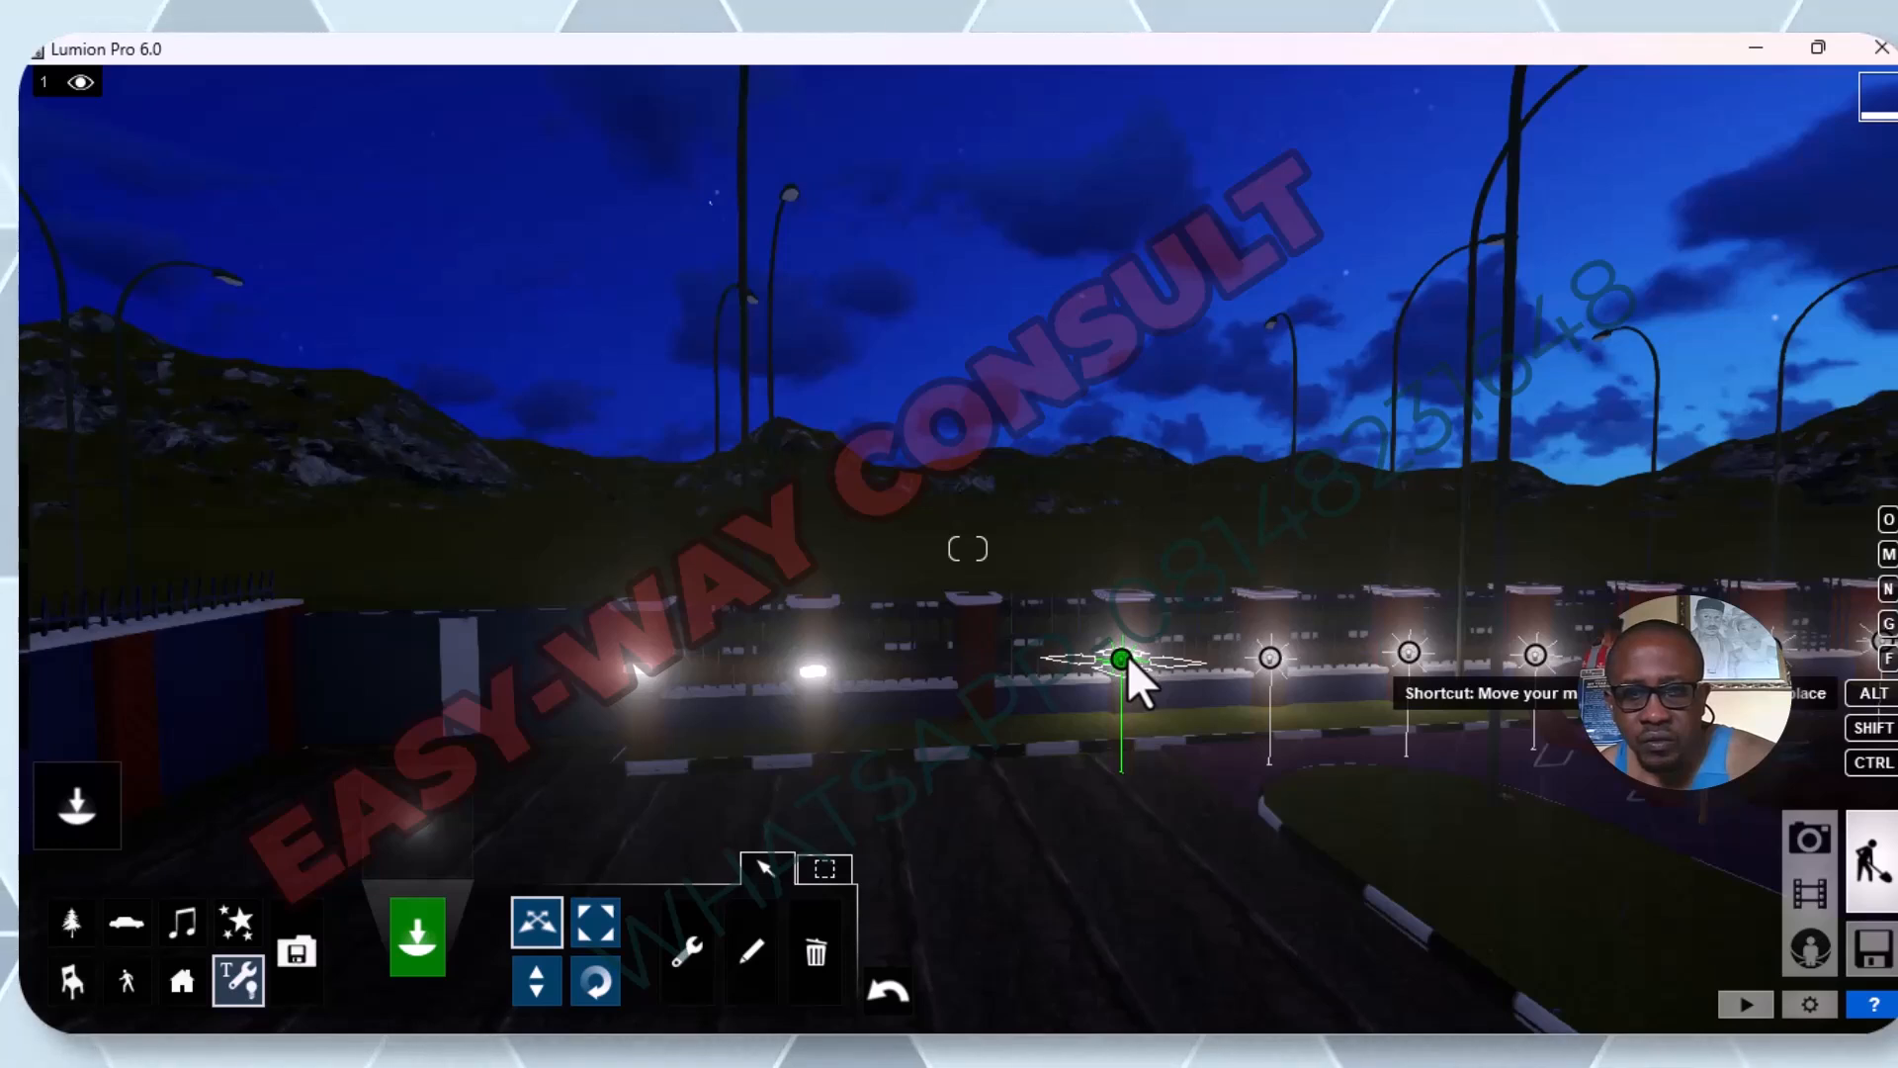
Copy the omni light onto the two lamps farthest along the fence, near the white gate post.
mouse_move(1125, 657)
mouse_down()
mouse_move(932, 656)
mouse_move(828, 684)
mouse_move(633, 668)
mouse_up()
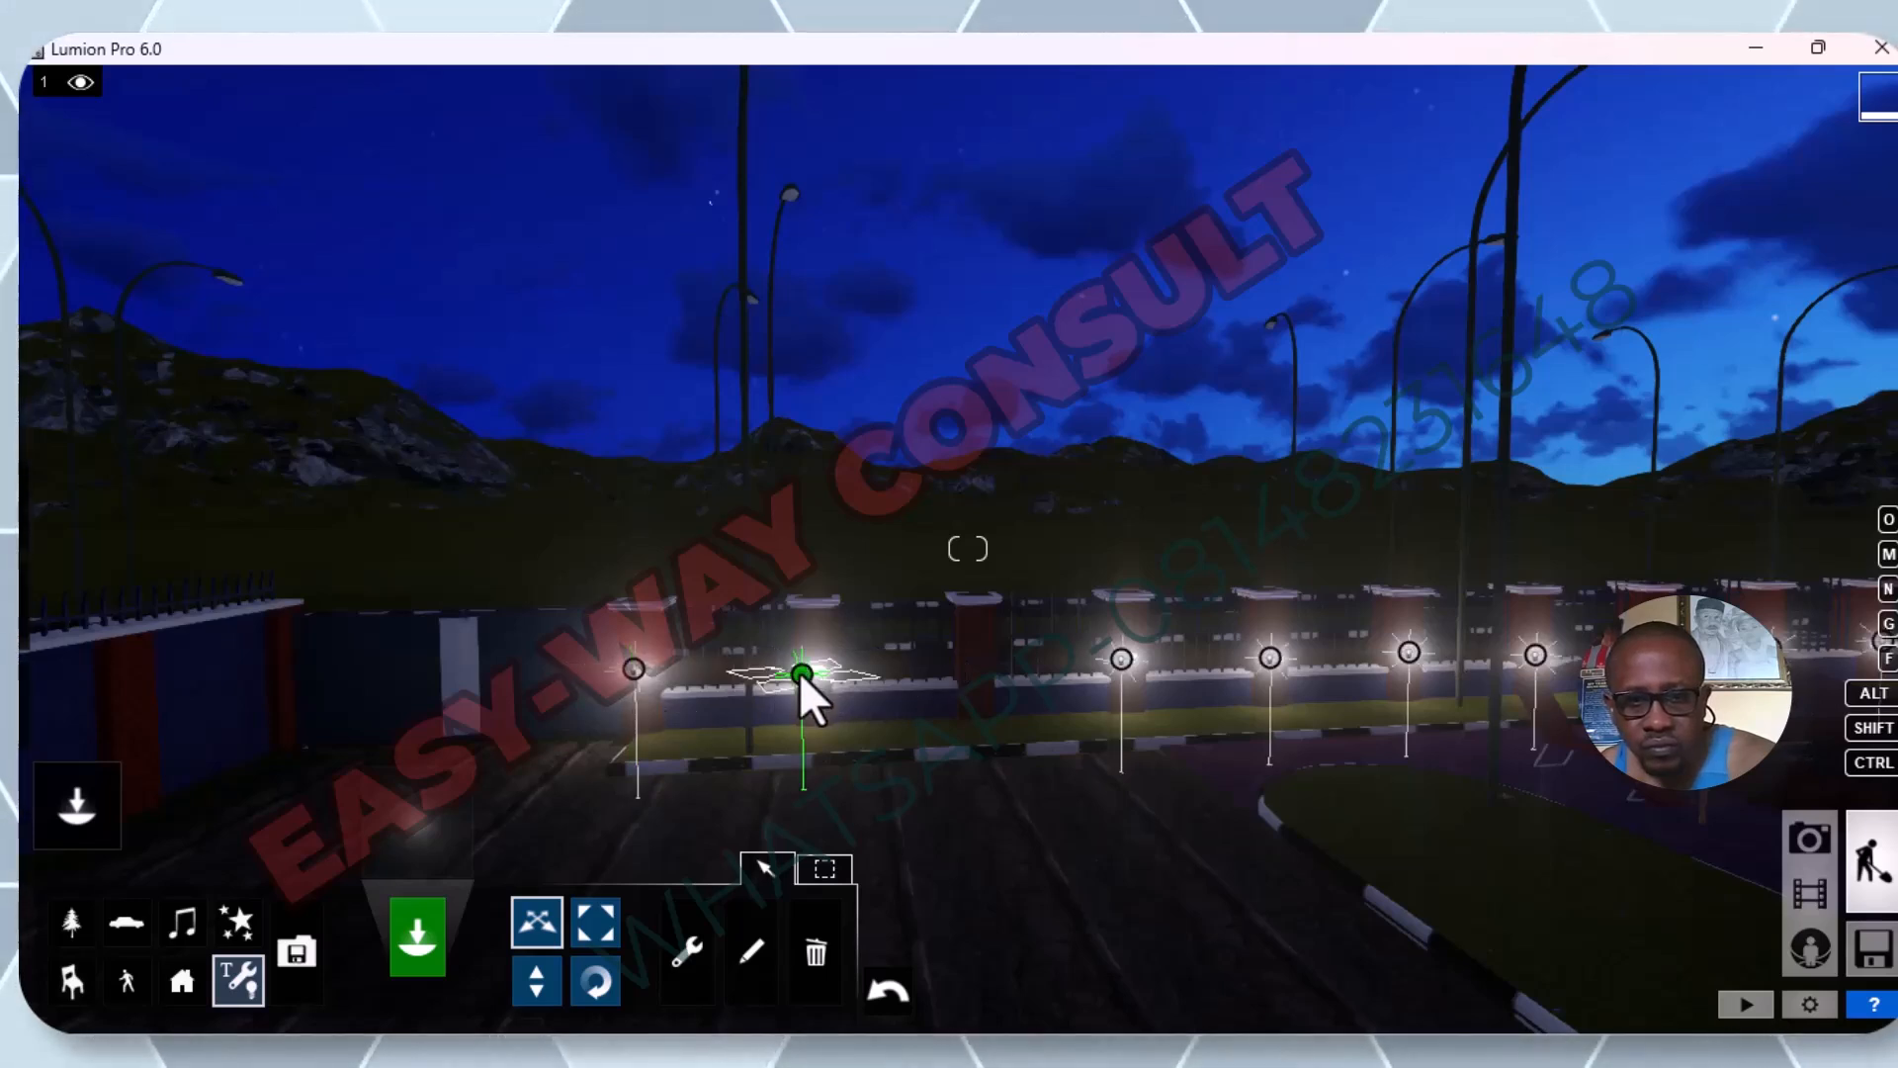
drag(818, 672, 810, 672)
Choose the white omni light from the Lights and Utilities Library for placement at the opposite facade of the building.
scroll(787, 713, up, 3)
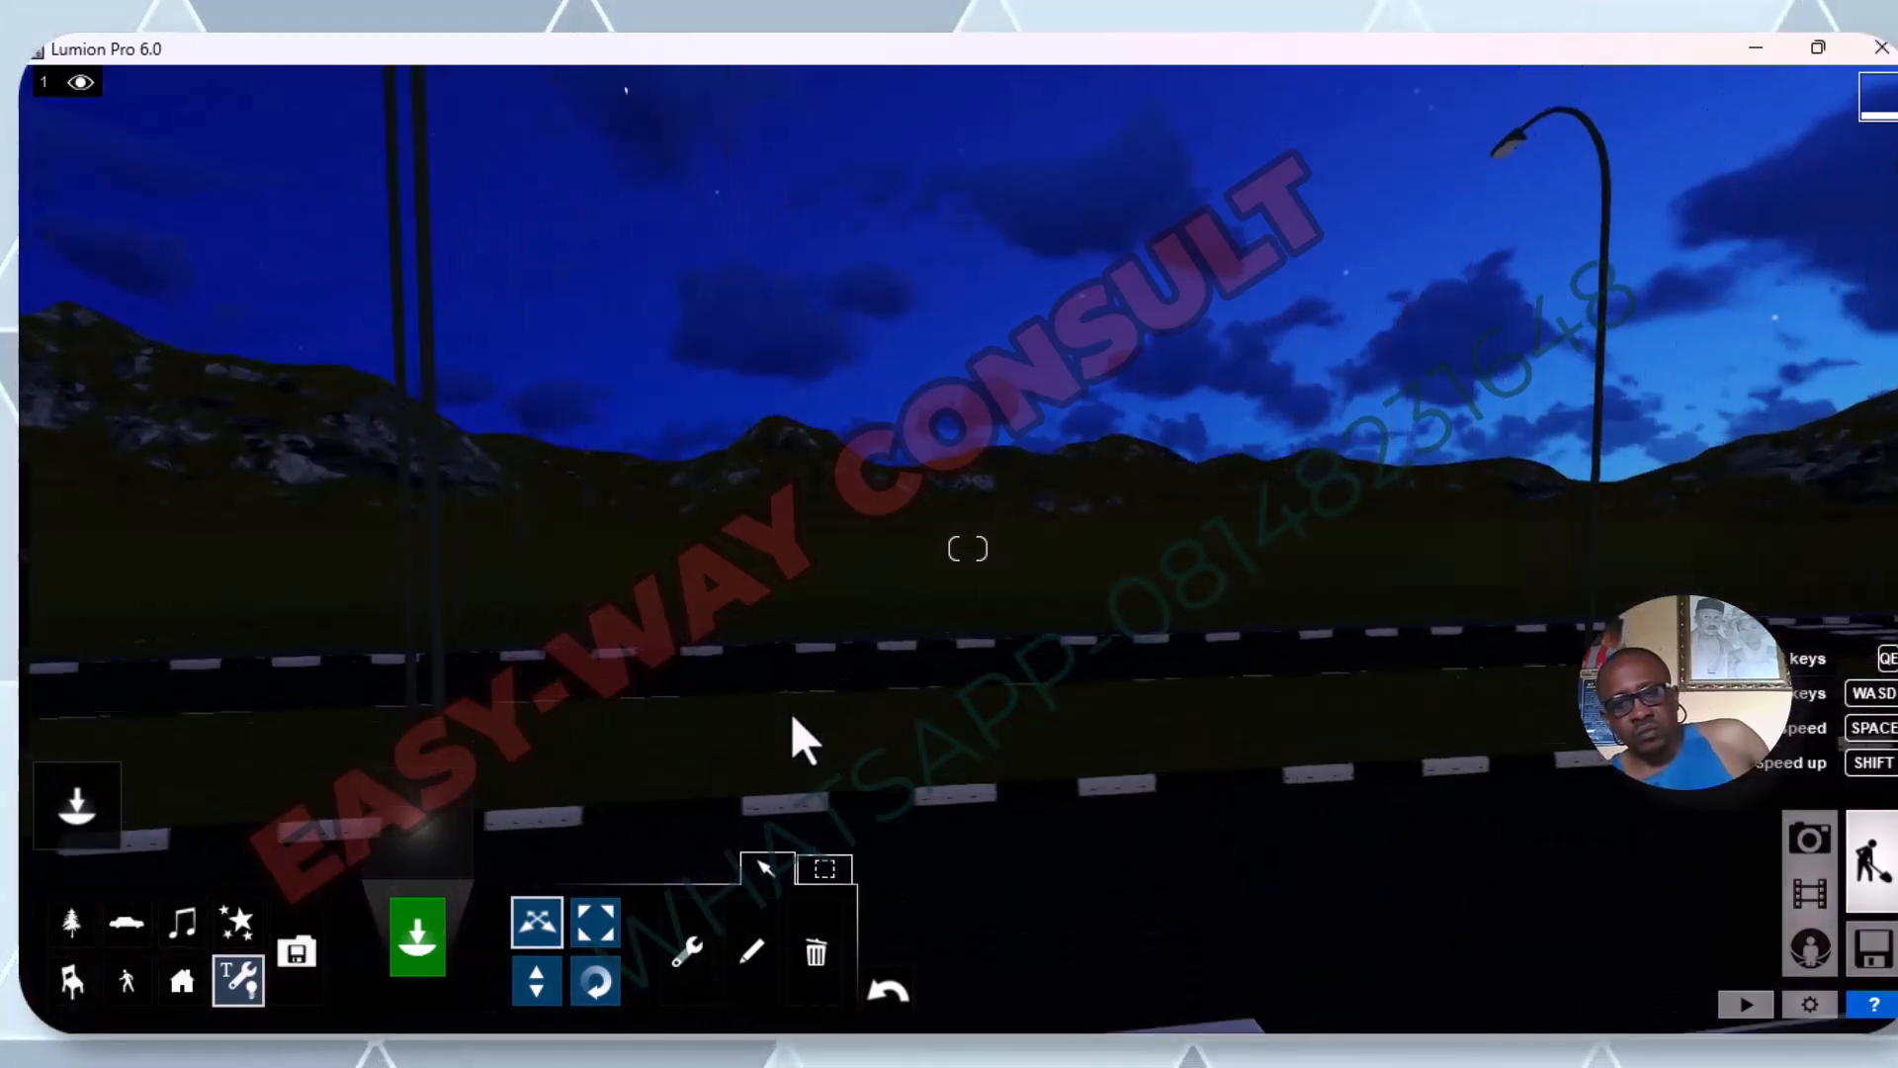
scroll(795, 692, down, 8)
scroll(826, 689, down, 3)
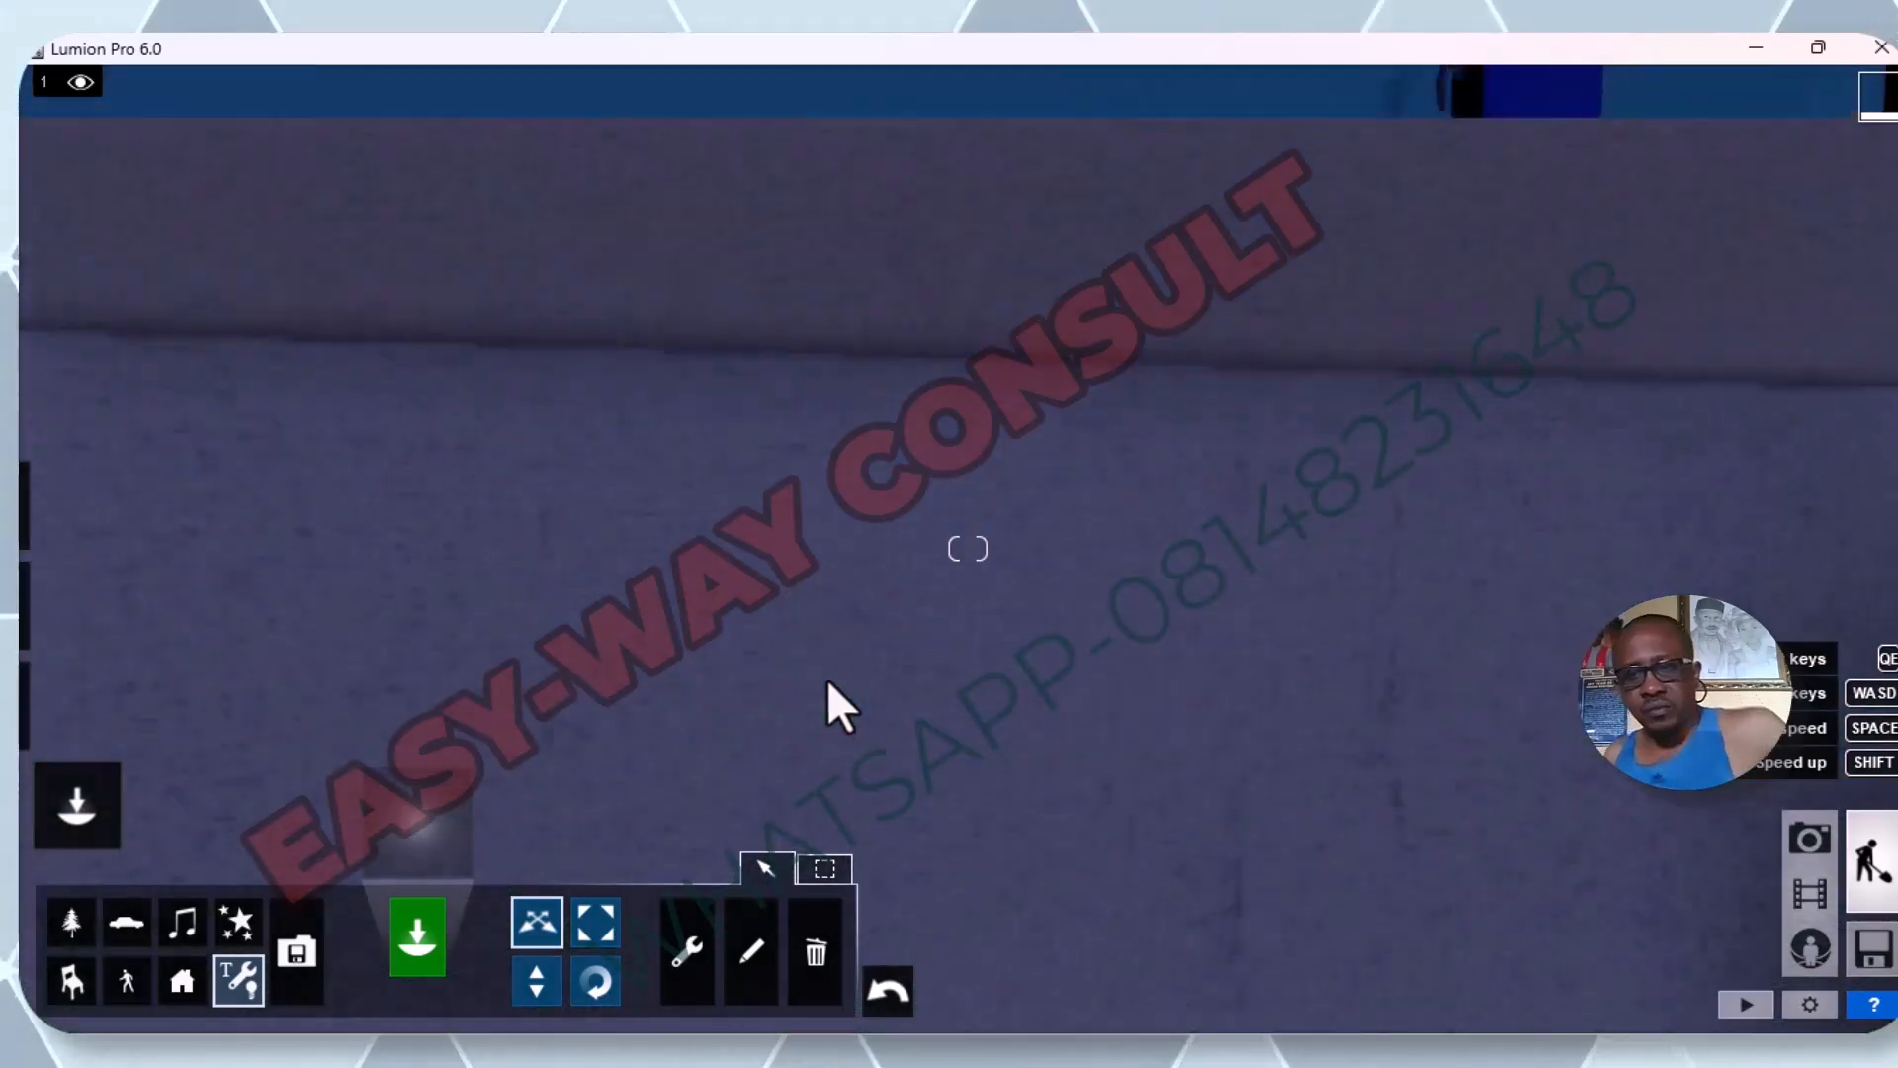
mouse_move(1073, 524)
right_down()
mouse_move(1098, 539)
mouse_move(1103, 594)
mouse_move(1076, 499)
right_up()
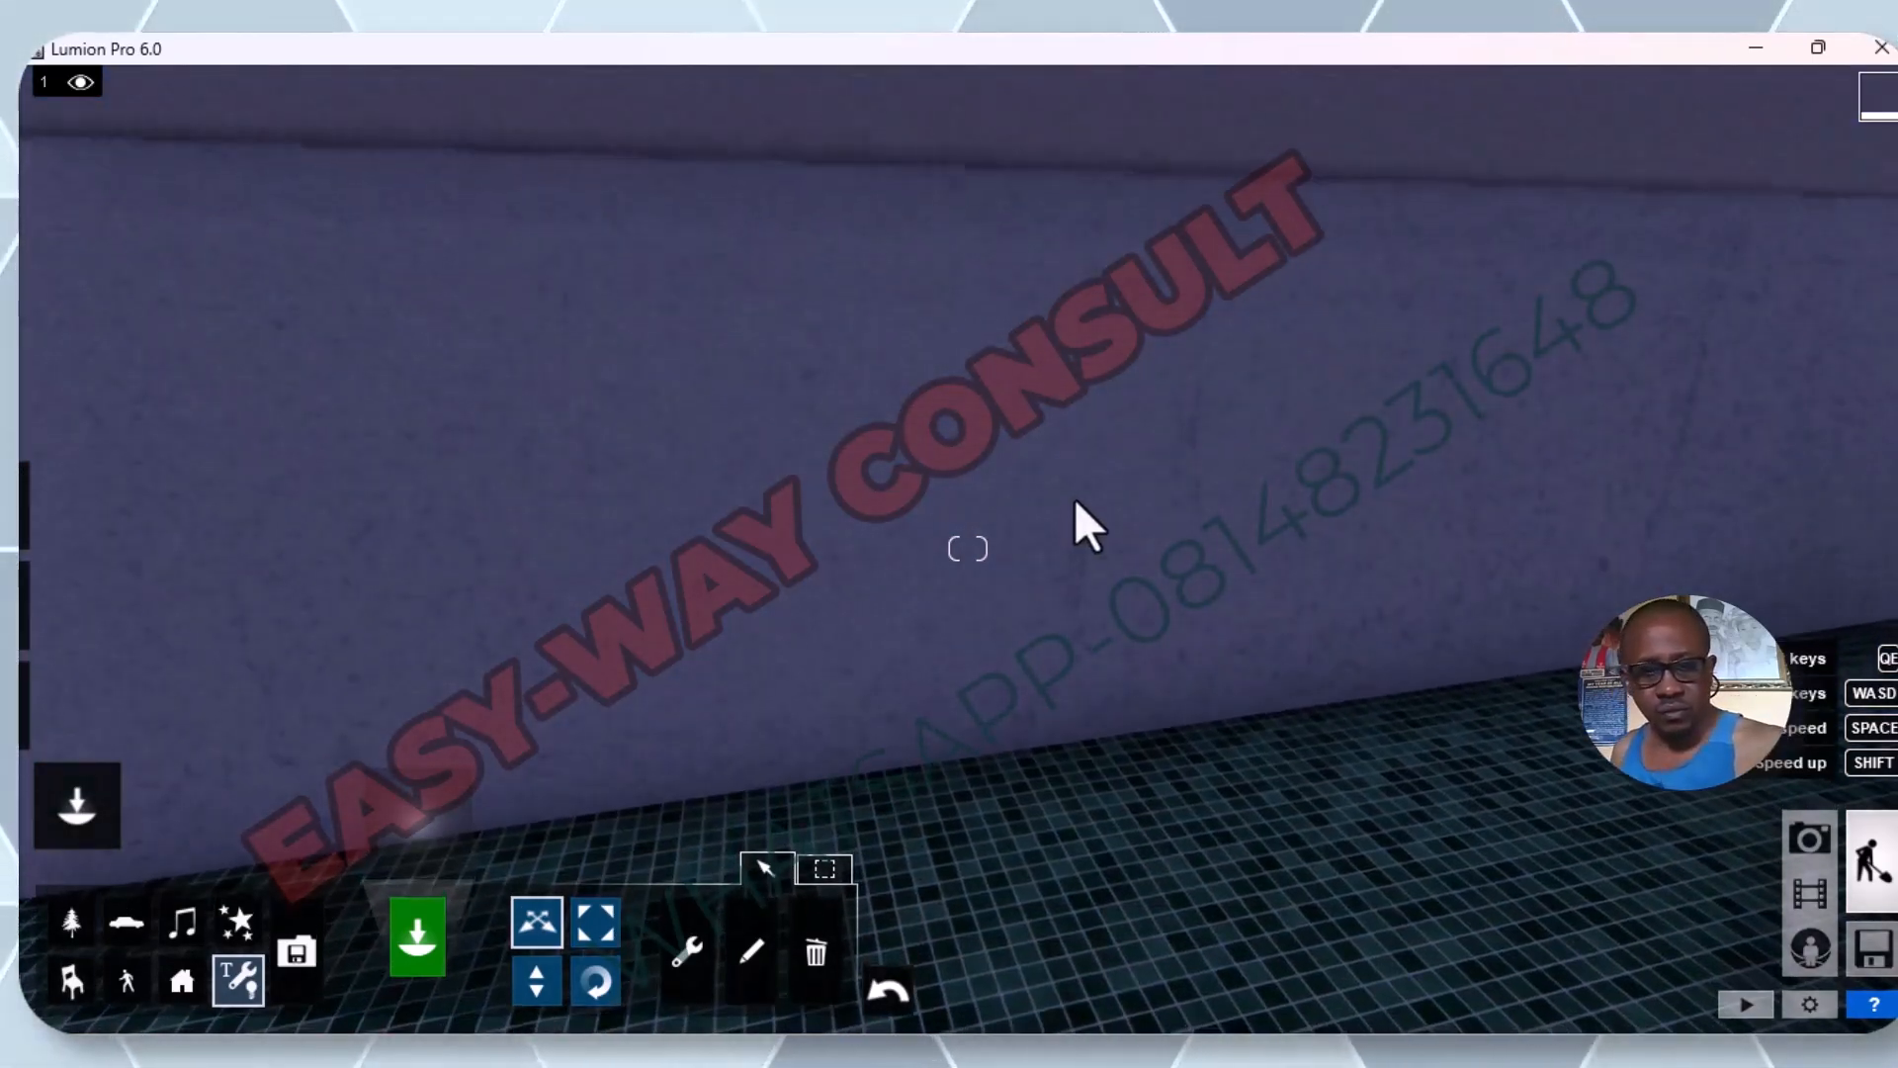
scroll(1075, 496, down, 8)
scroll(1088, 468, down, 5)
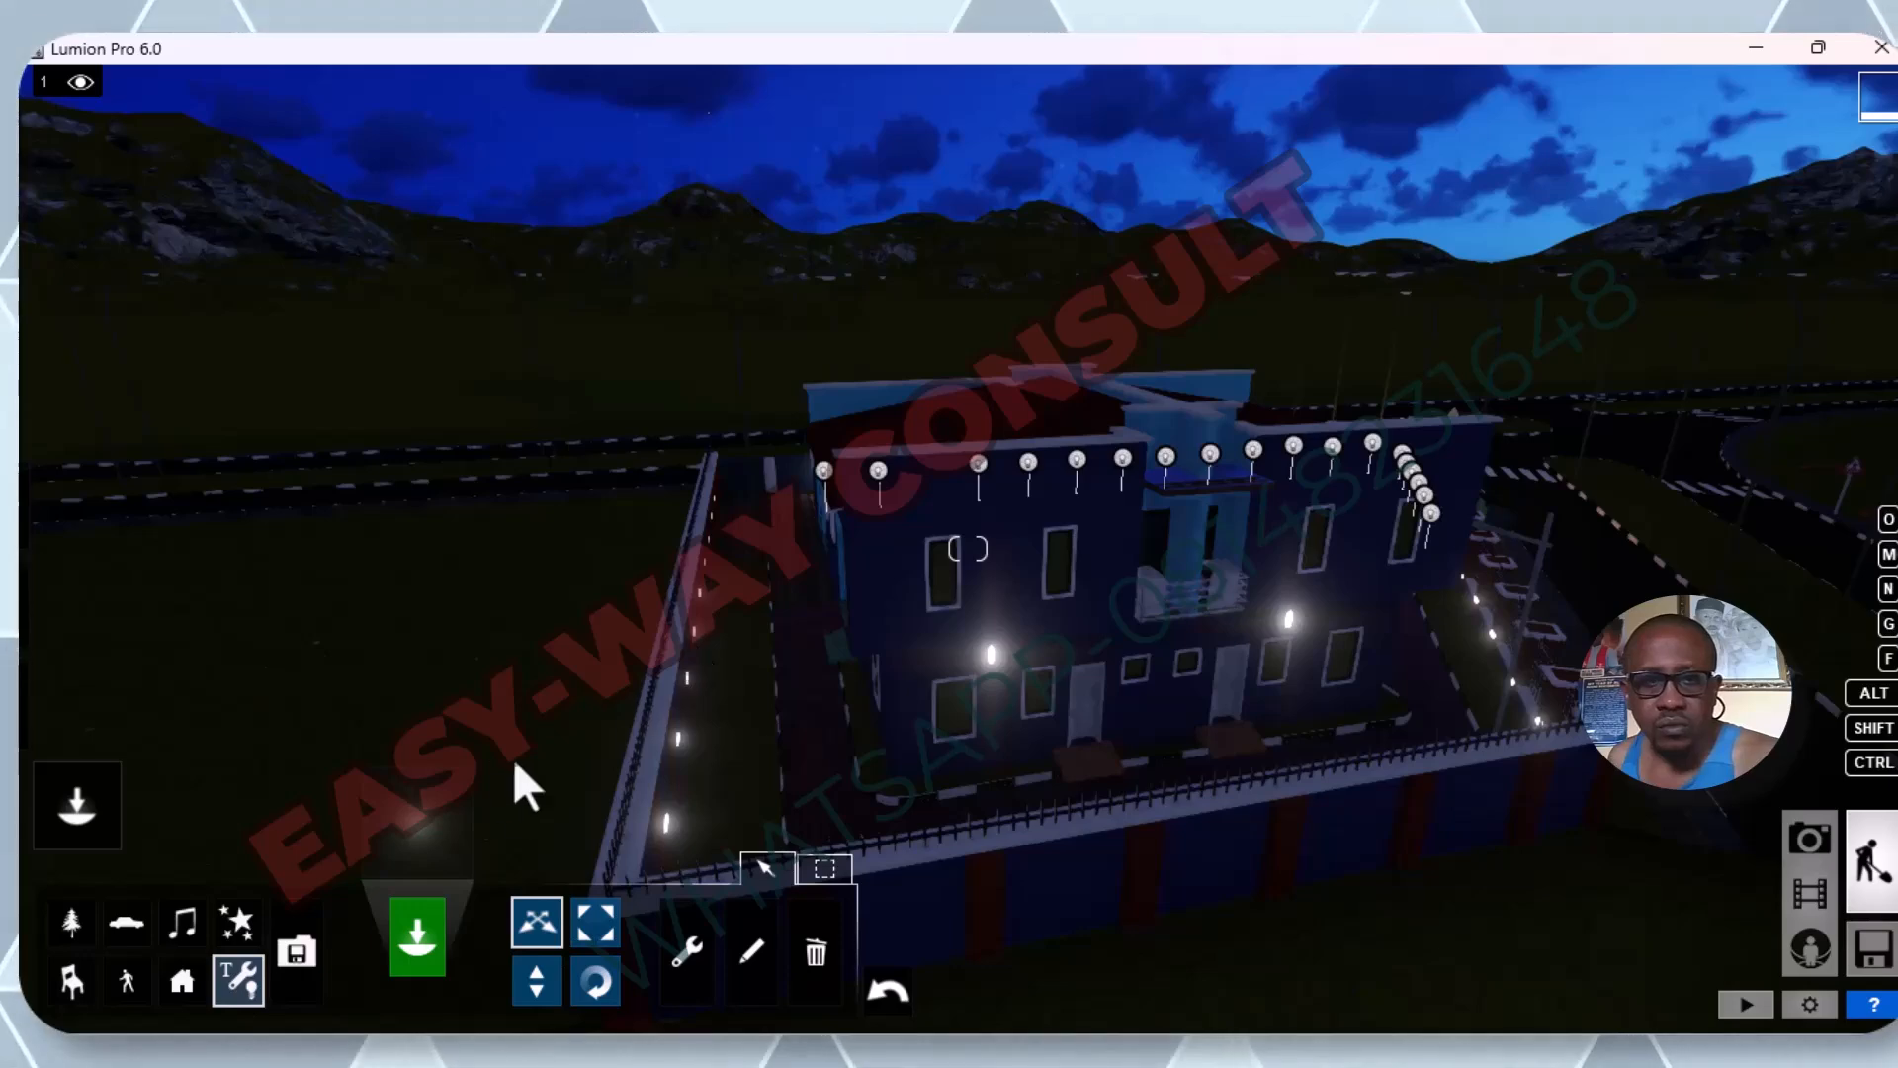
click(240, 976)
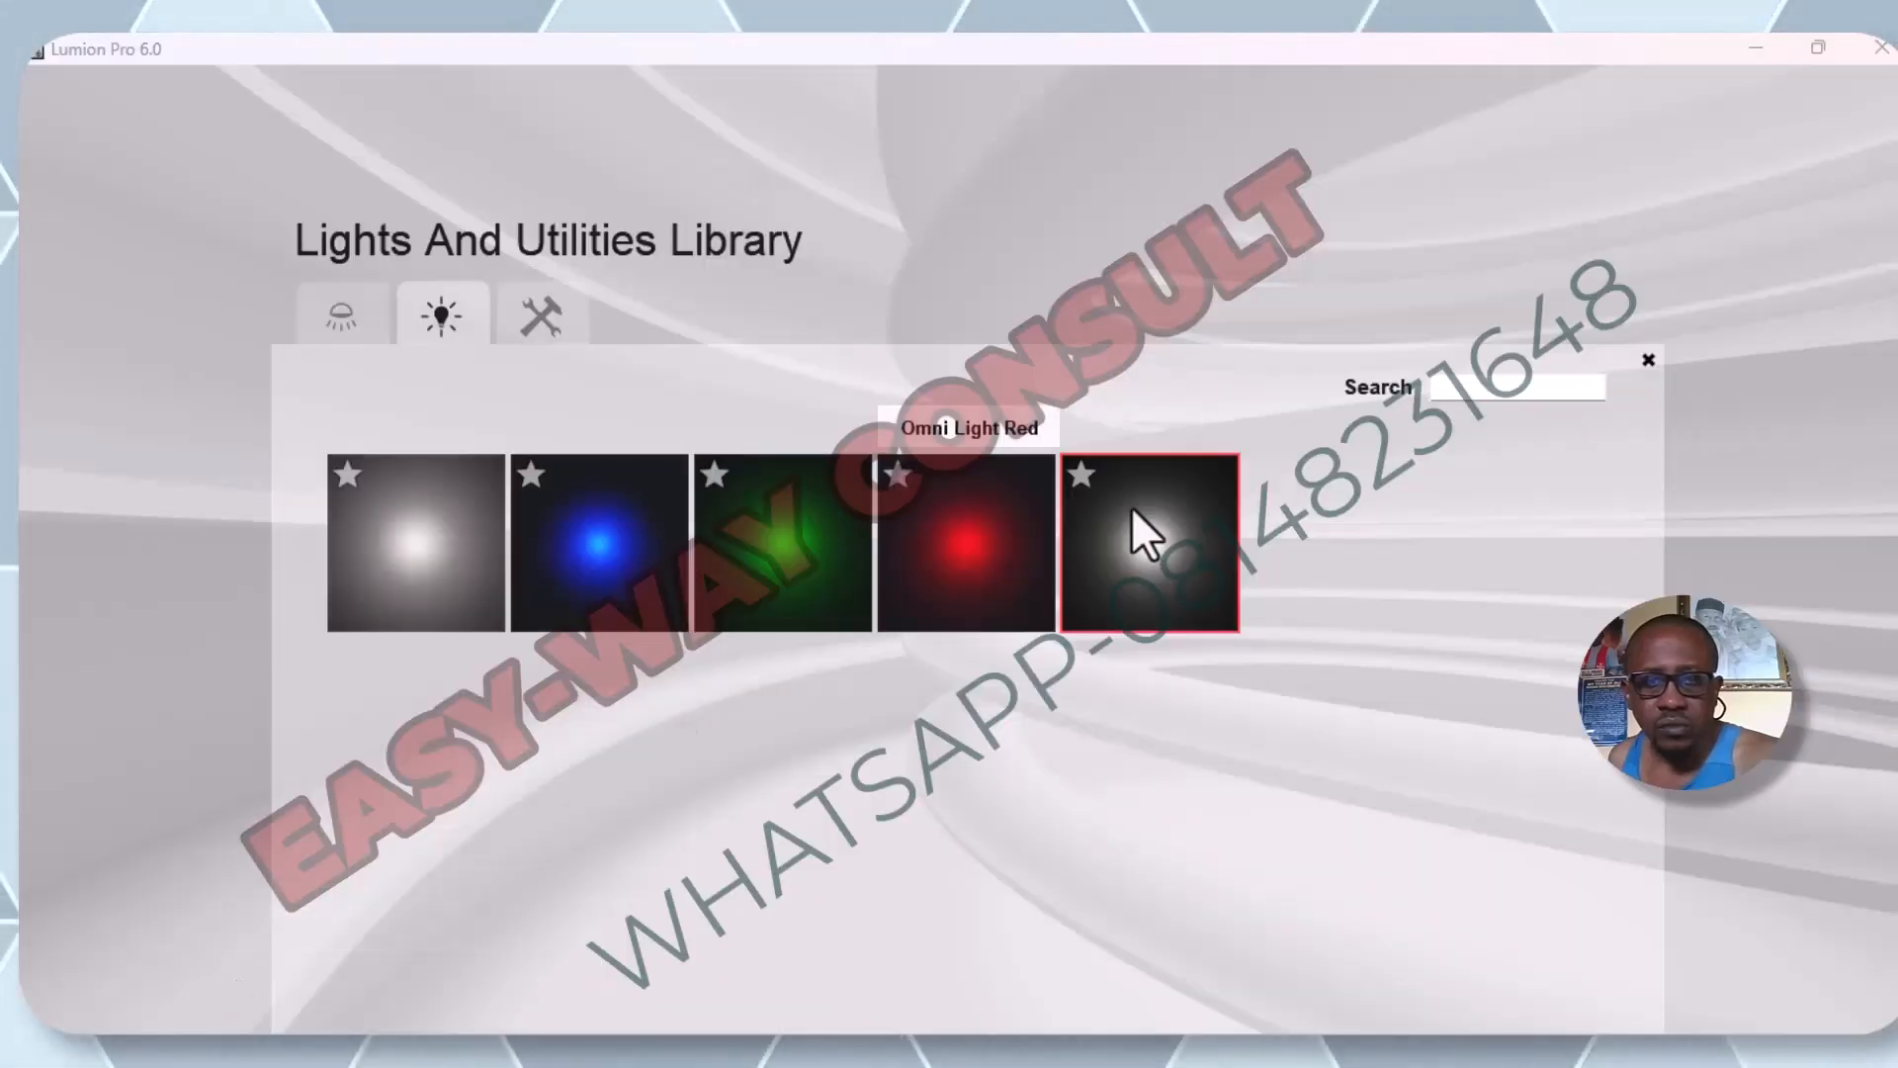
click(1174, 577)
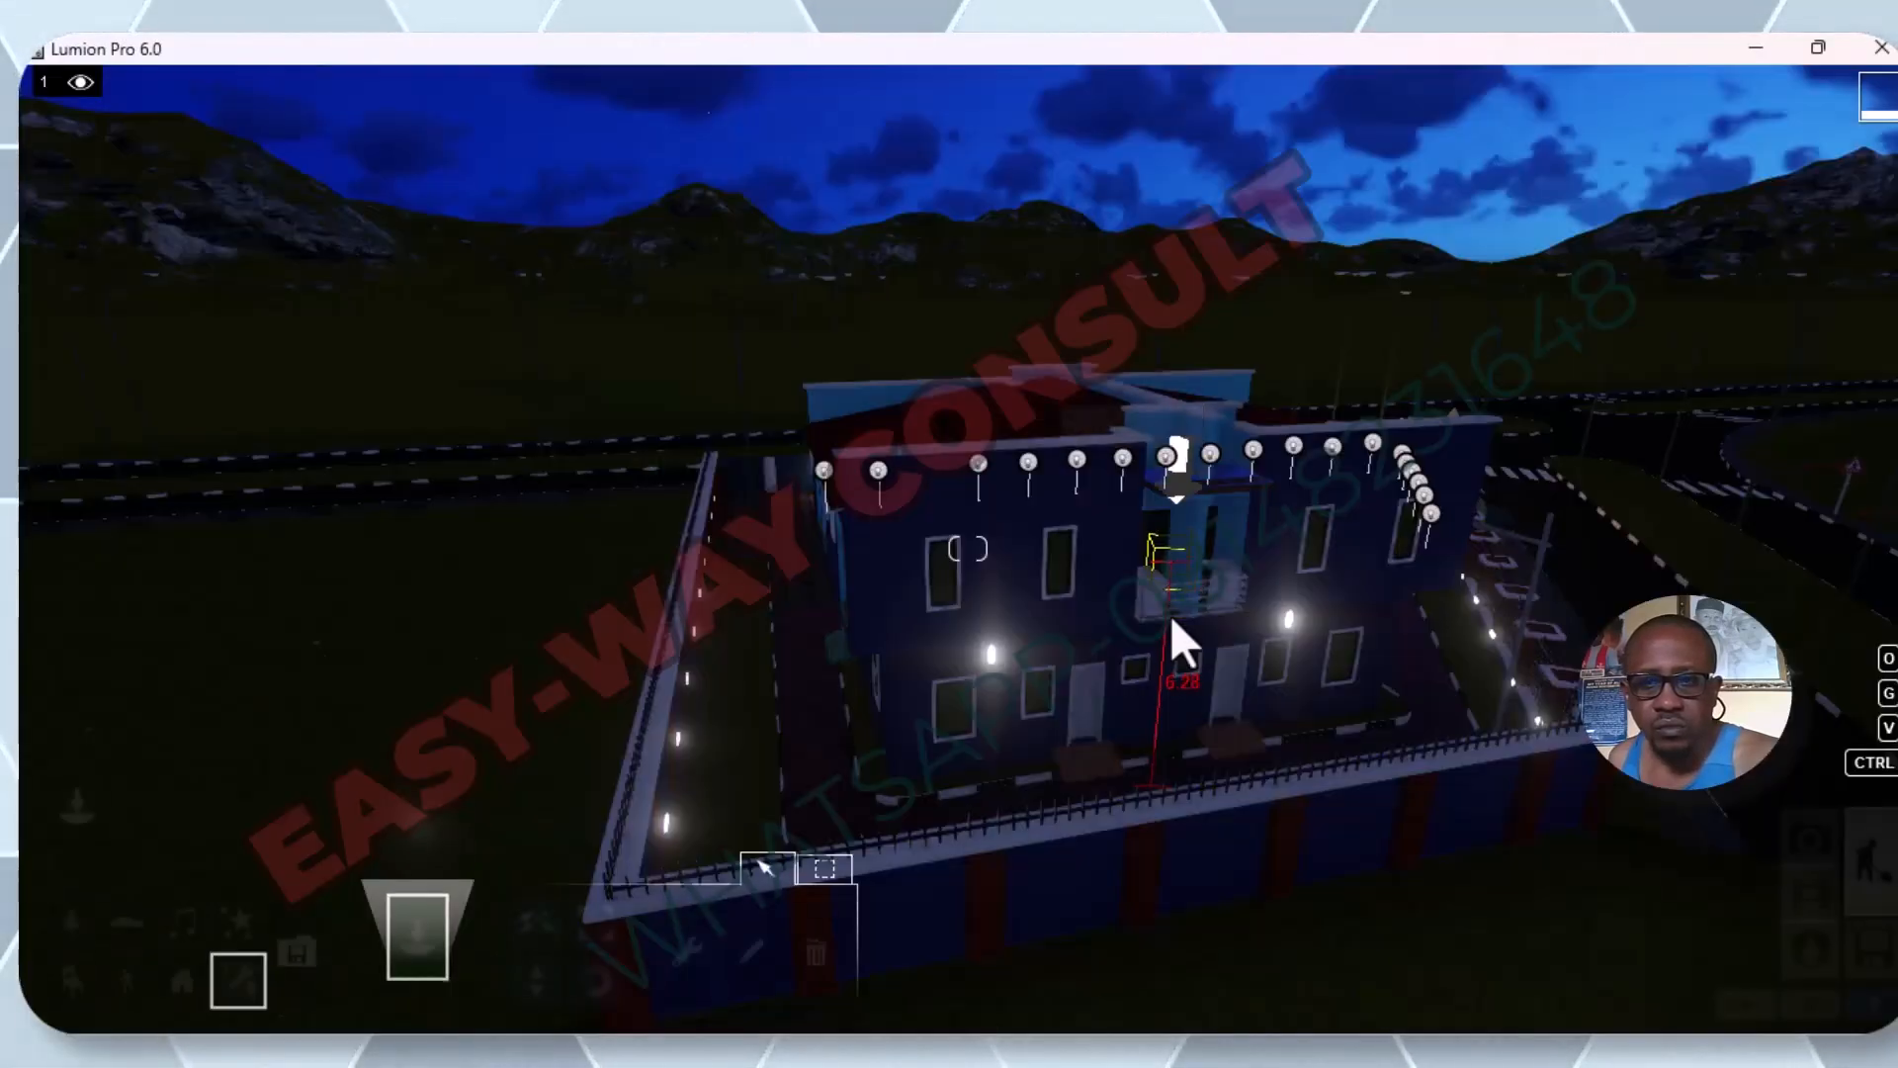
Place white omni lights on the two wall lamps above the ground-floor windows of the facade with the two brick-stepped doors.
scroll(999, 674, up, 5)
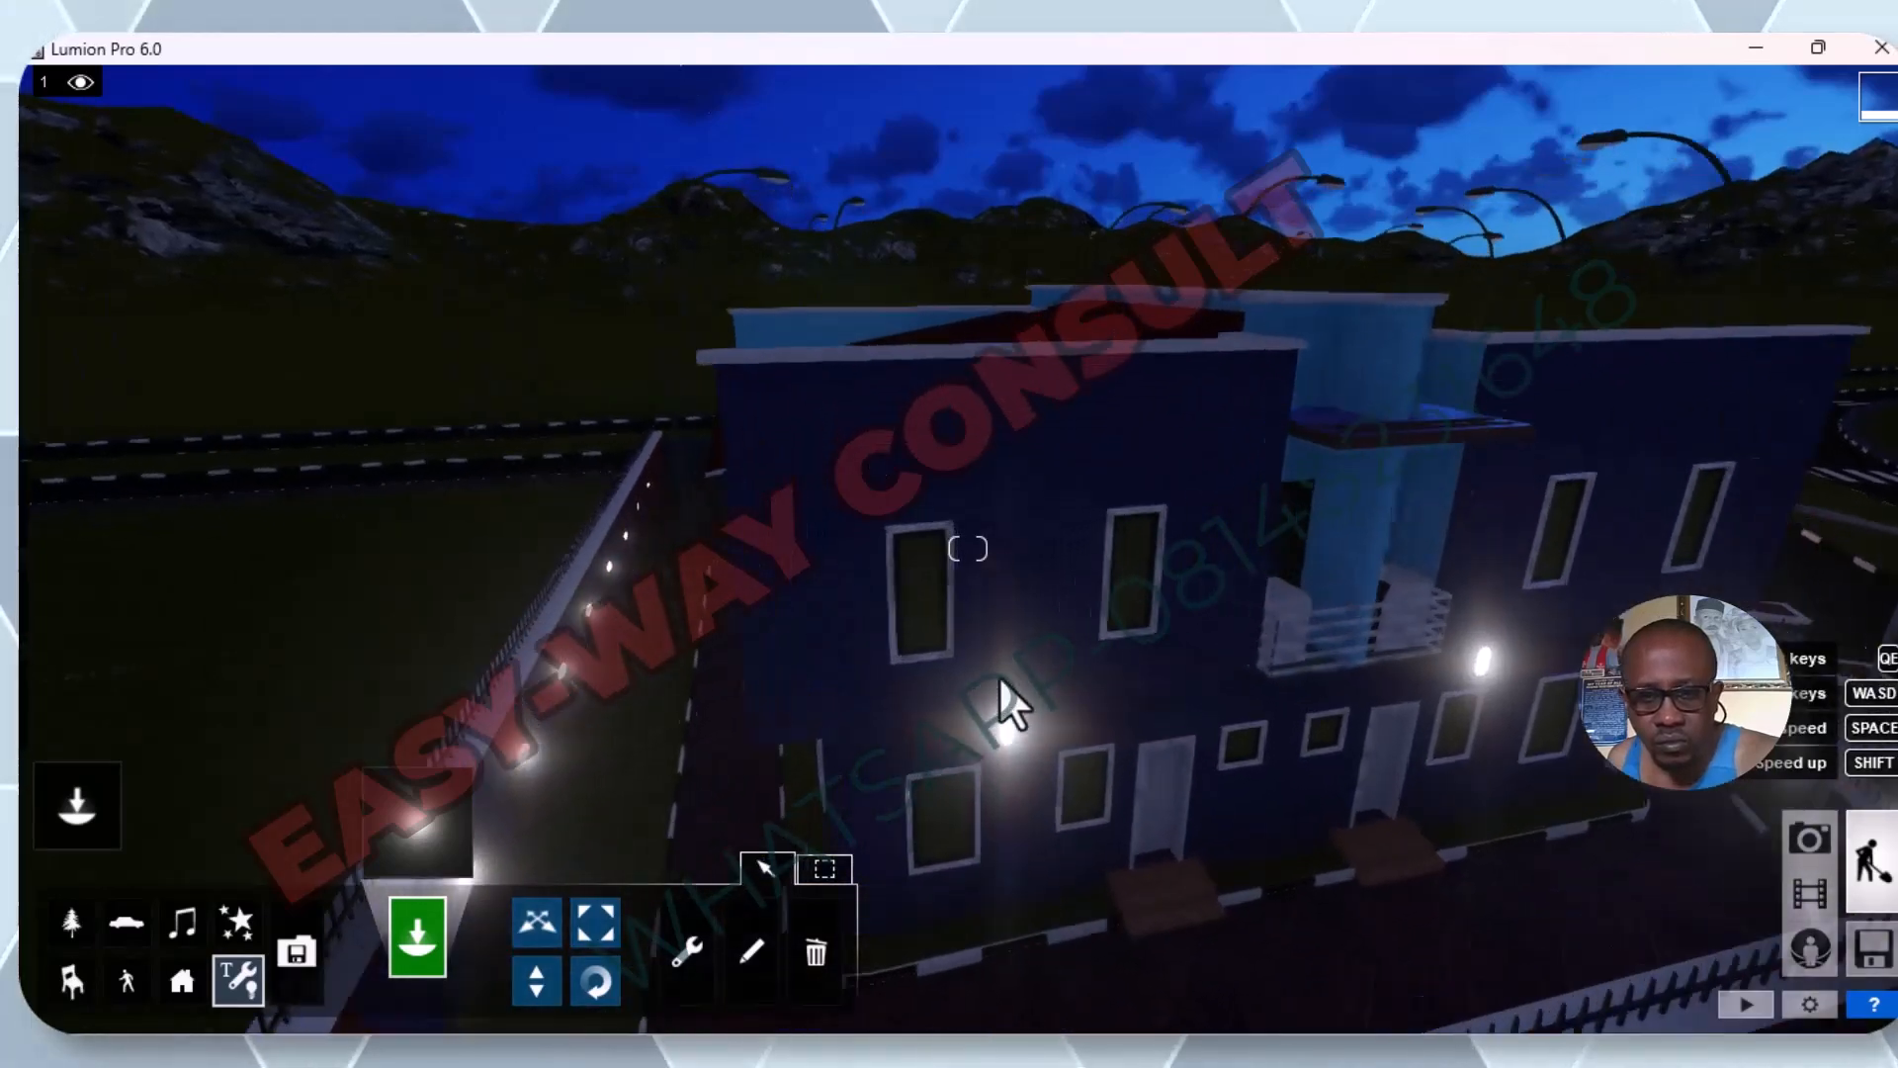
click(1016, 768)
scroll(1018, 756, down, 5)
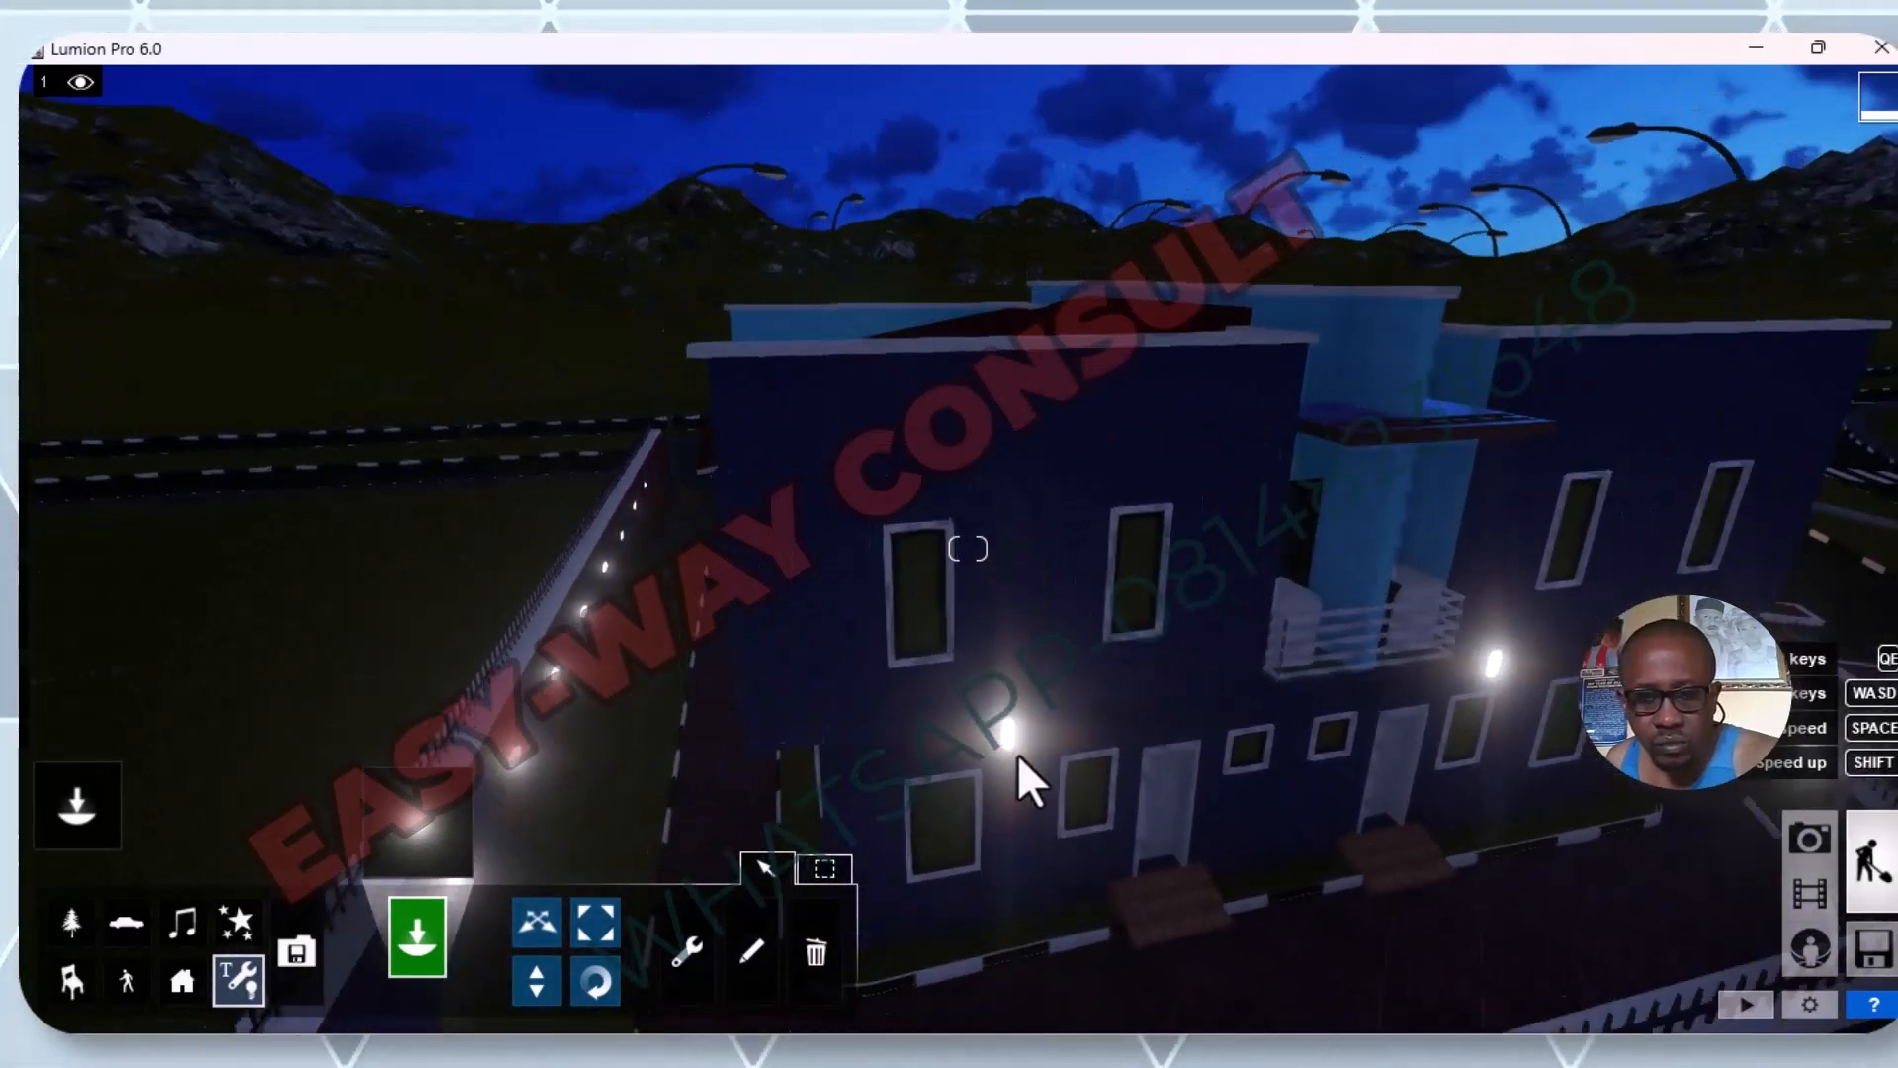
right_drag(1017, 754, 1000, 697)
key(q)
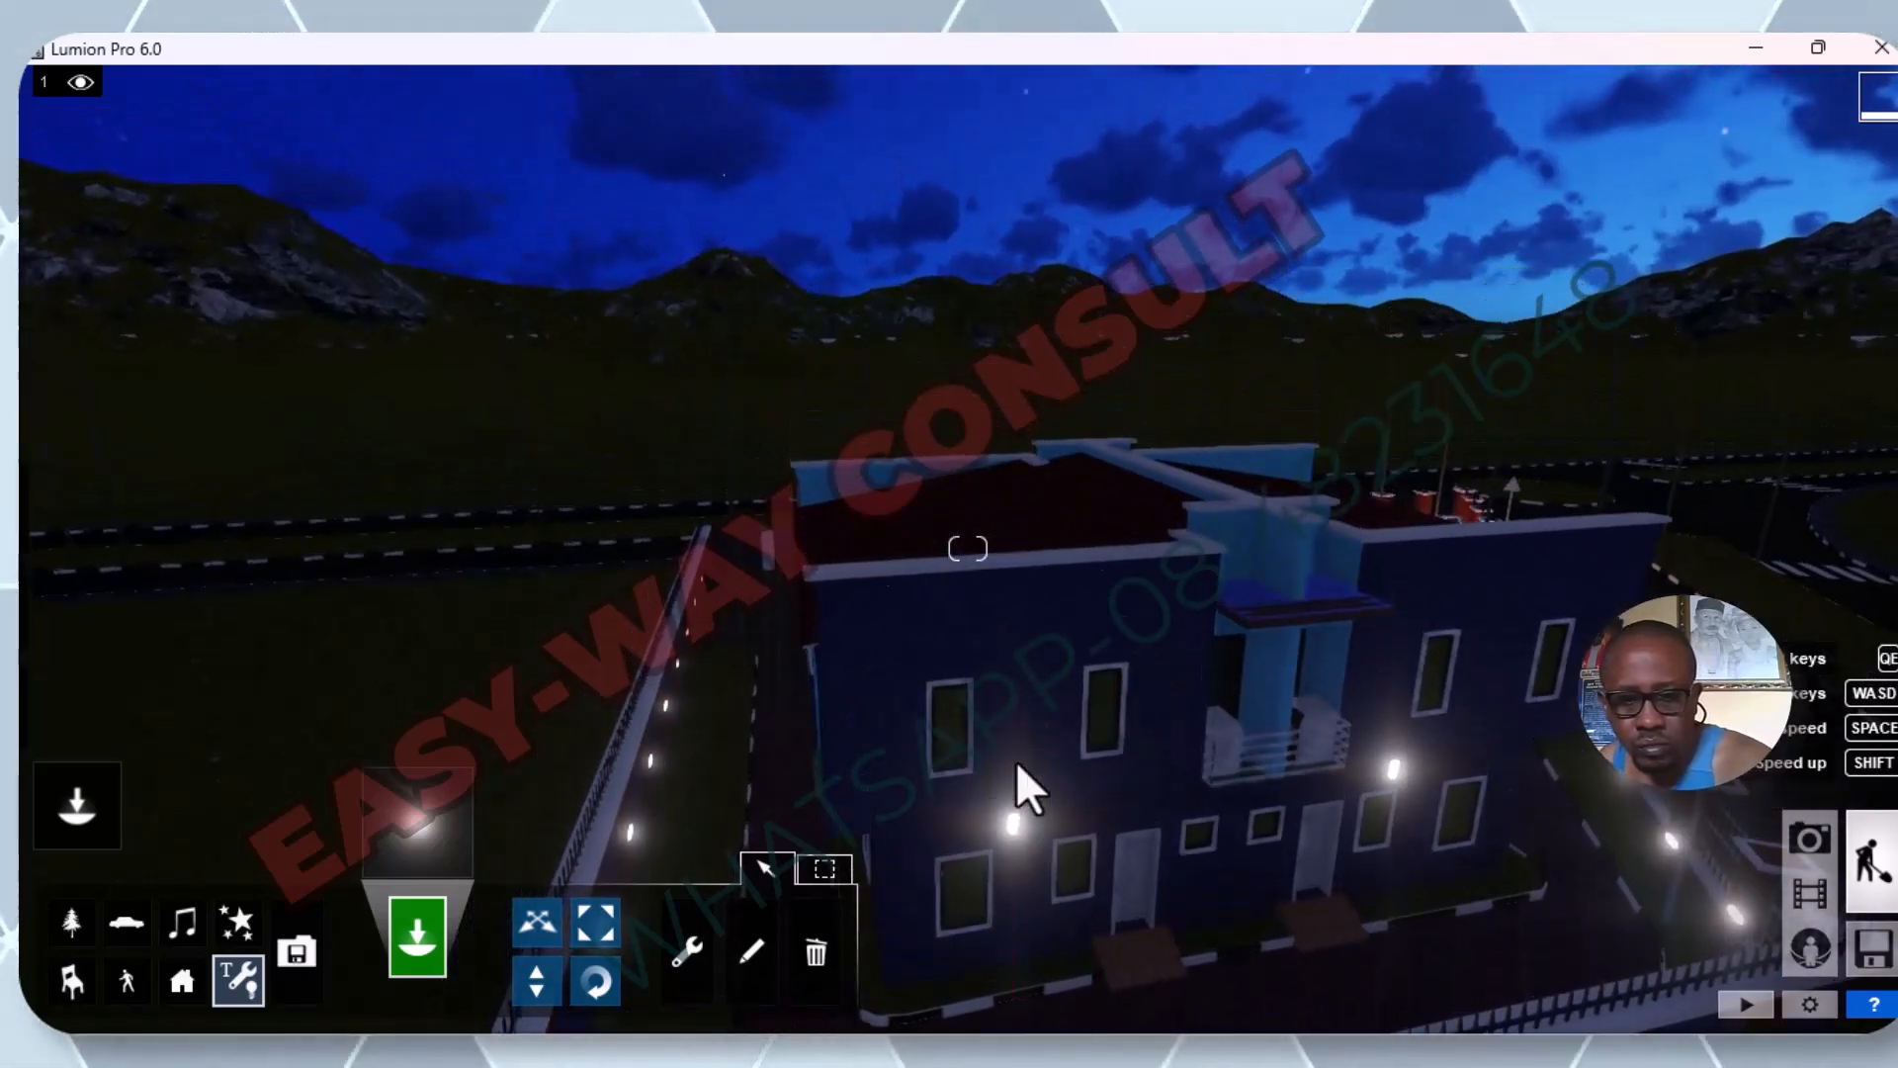
key(e)
key(e)
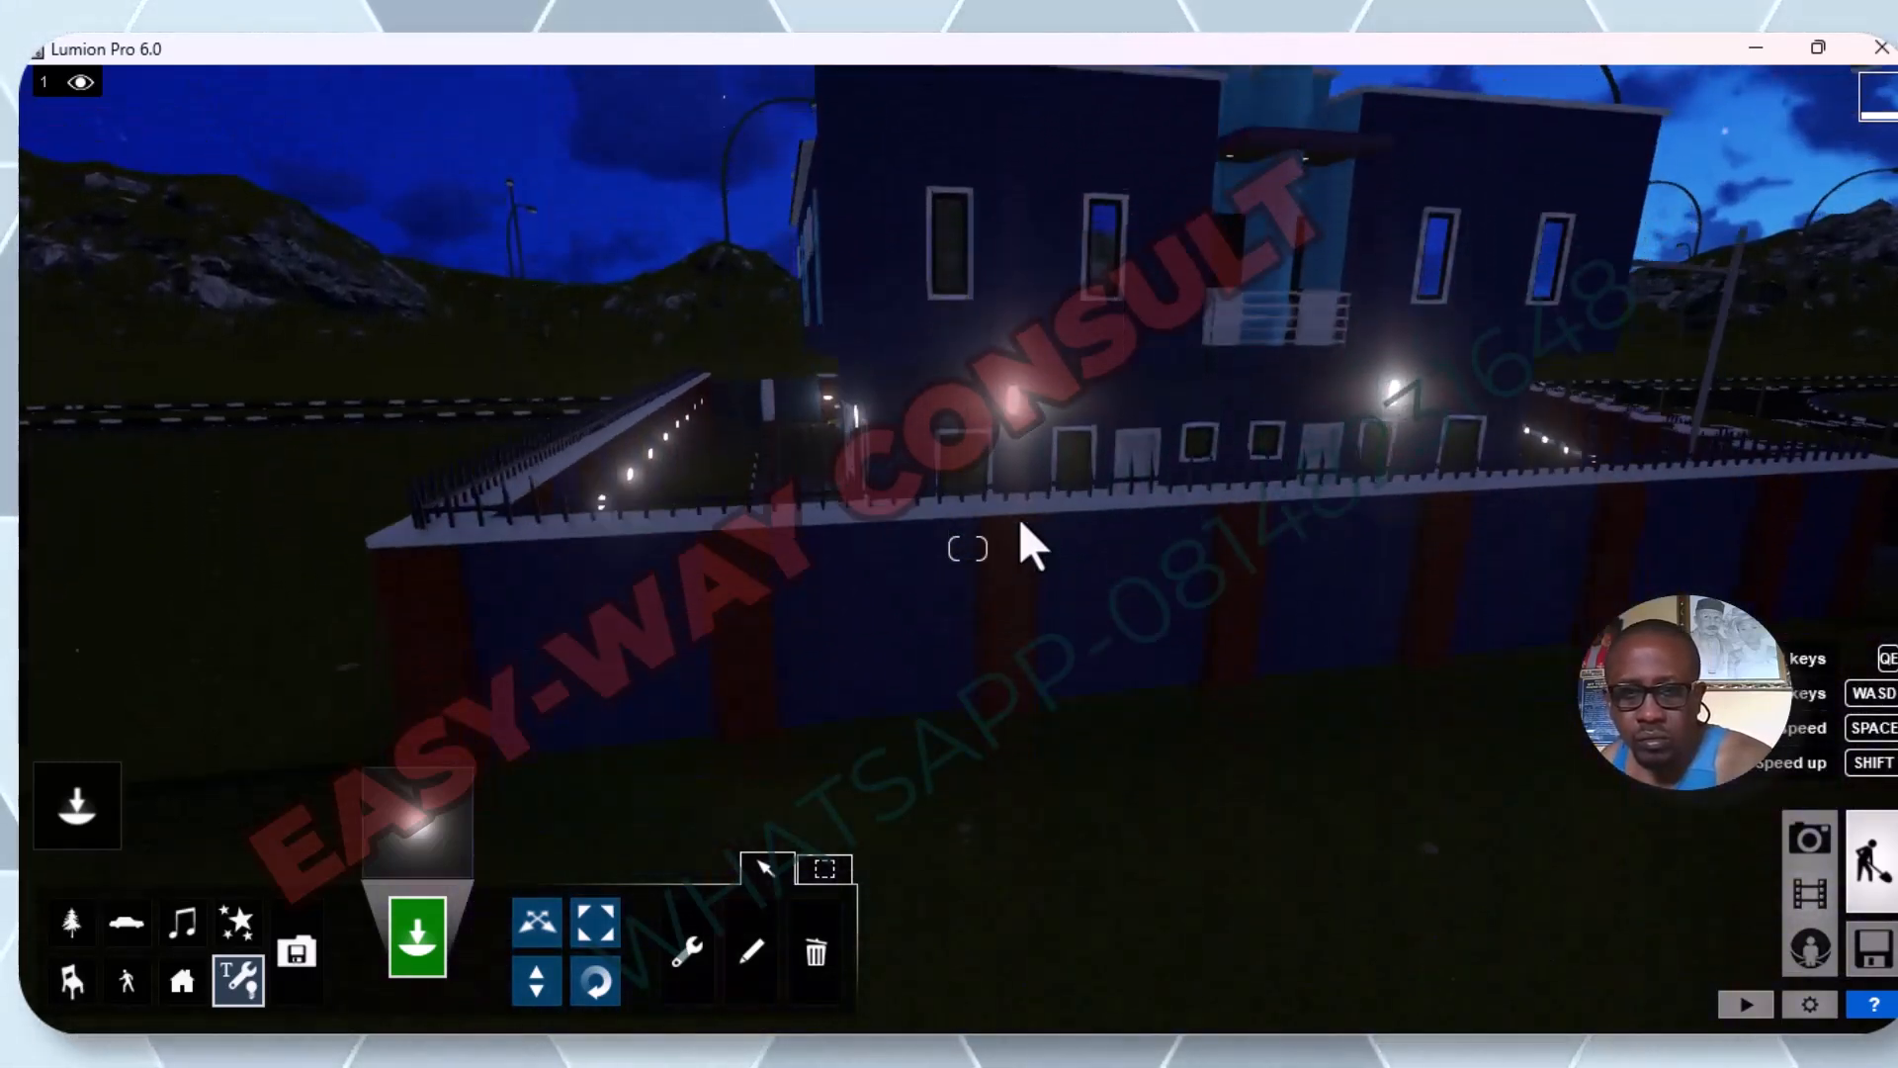
key(w)
key(e)
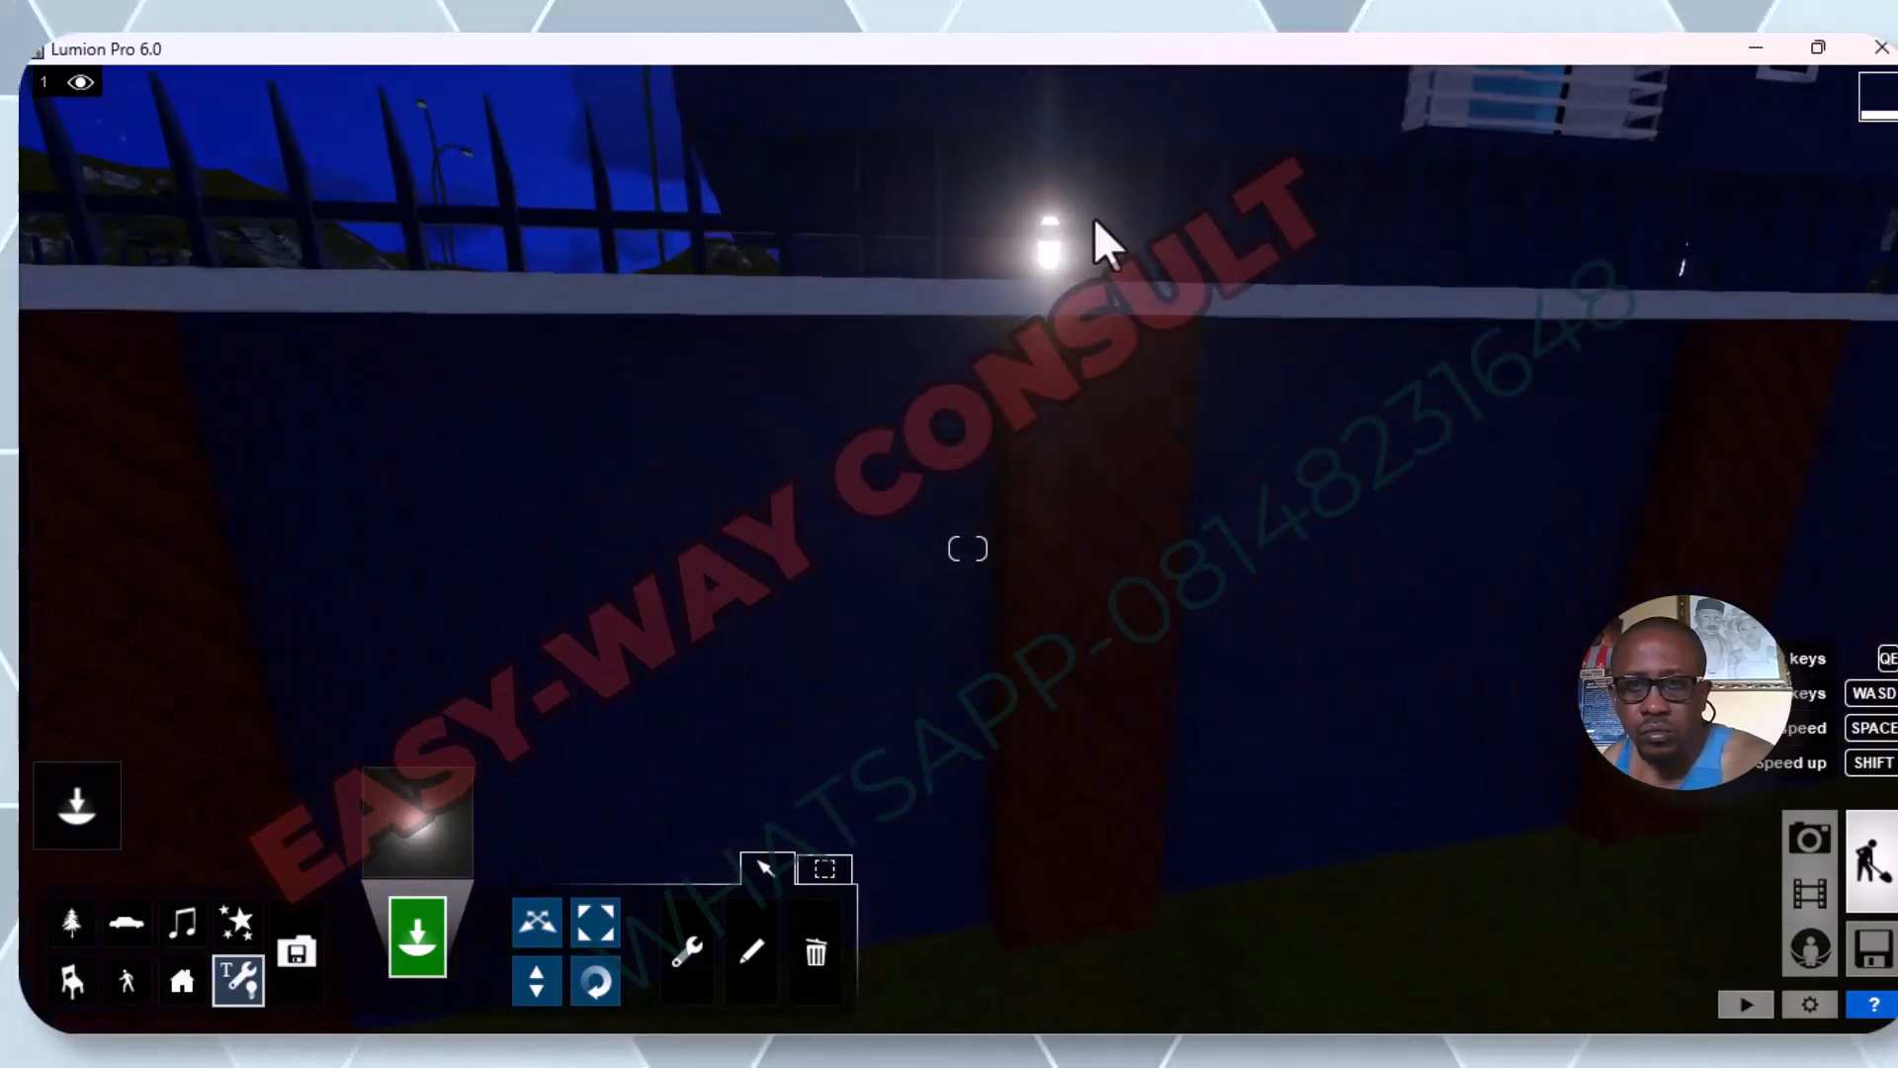
key(e)
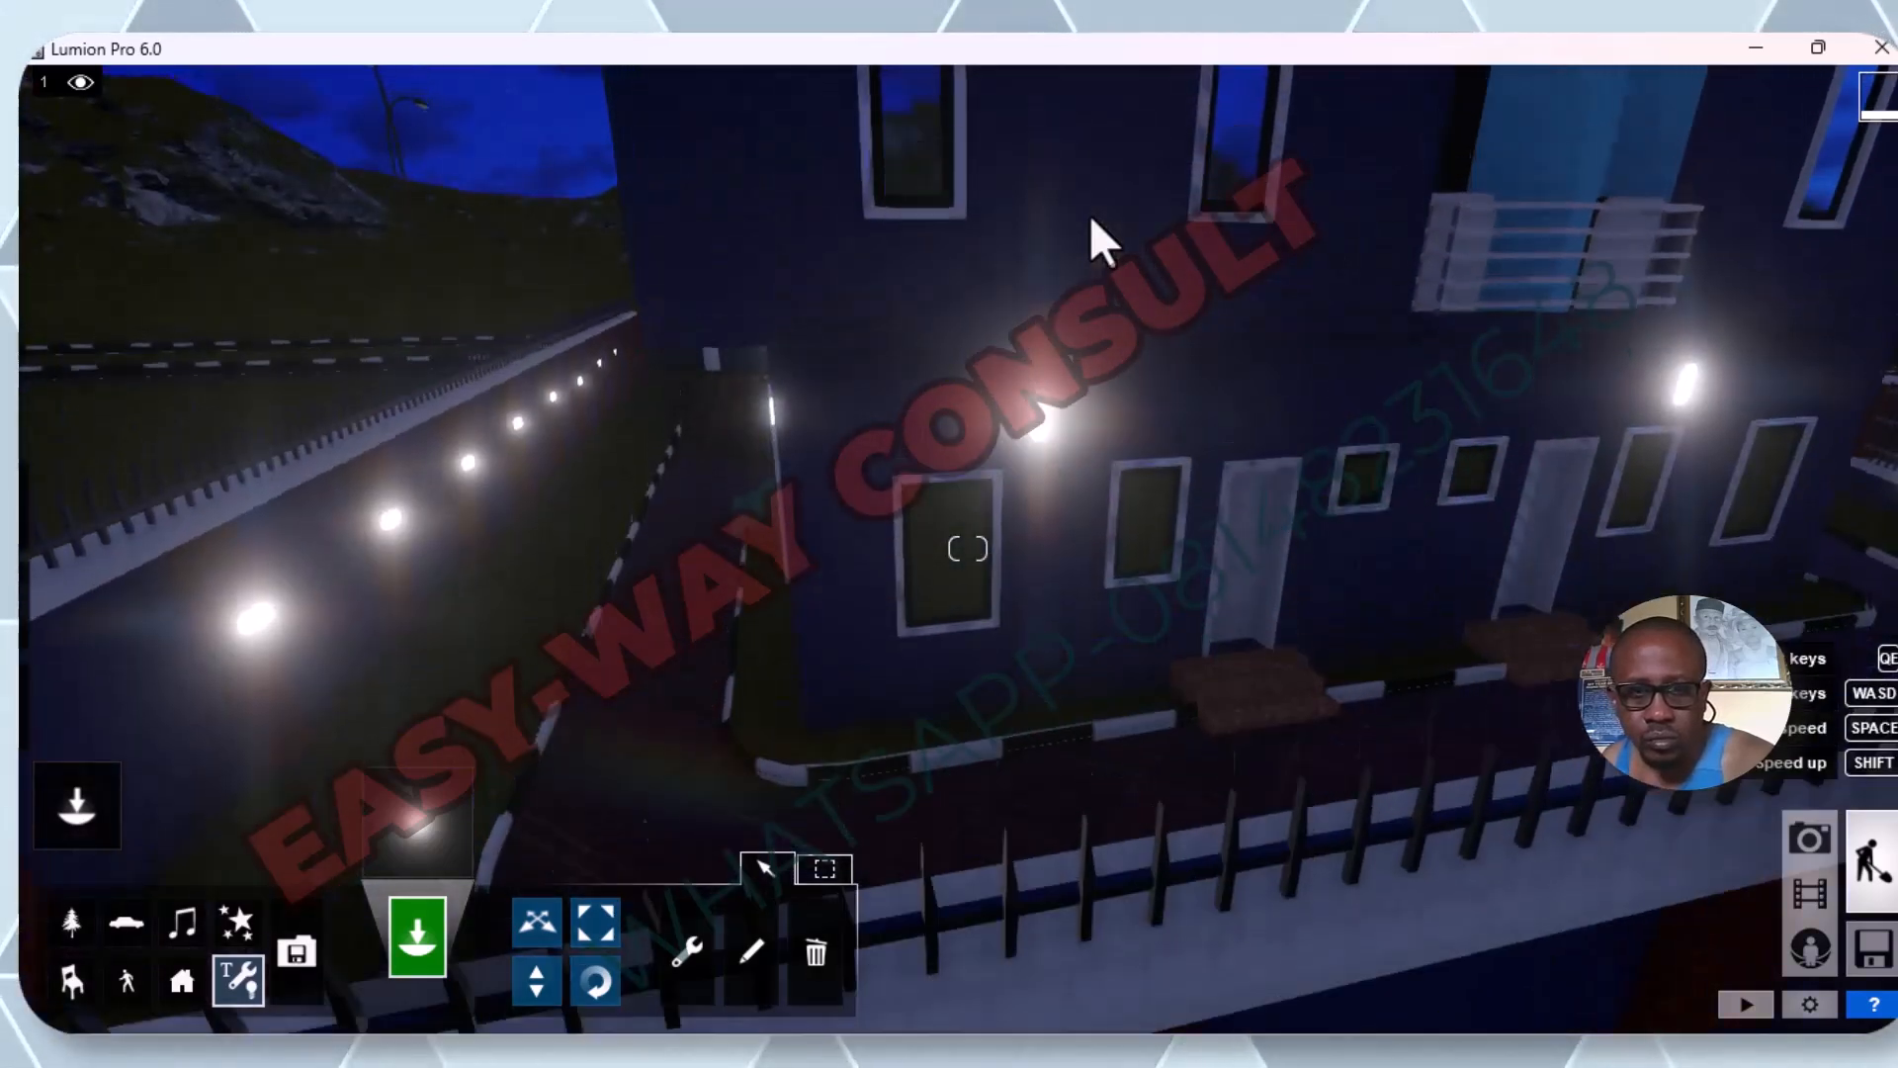
key(q)
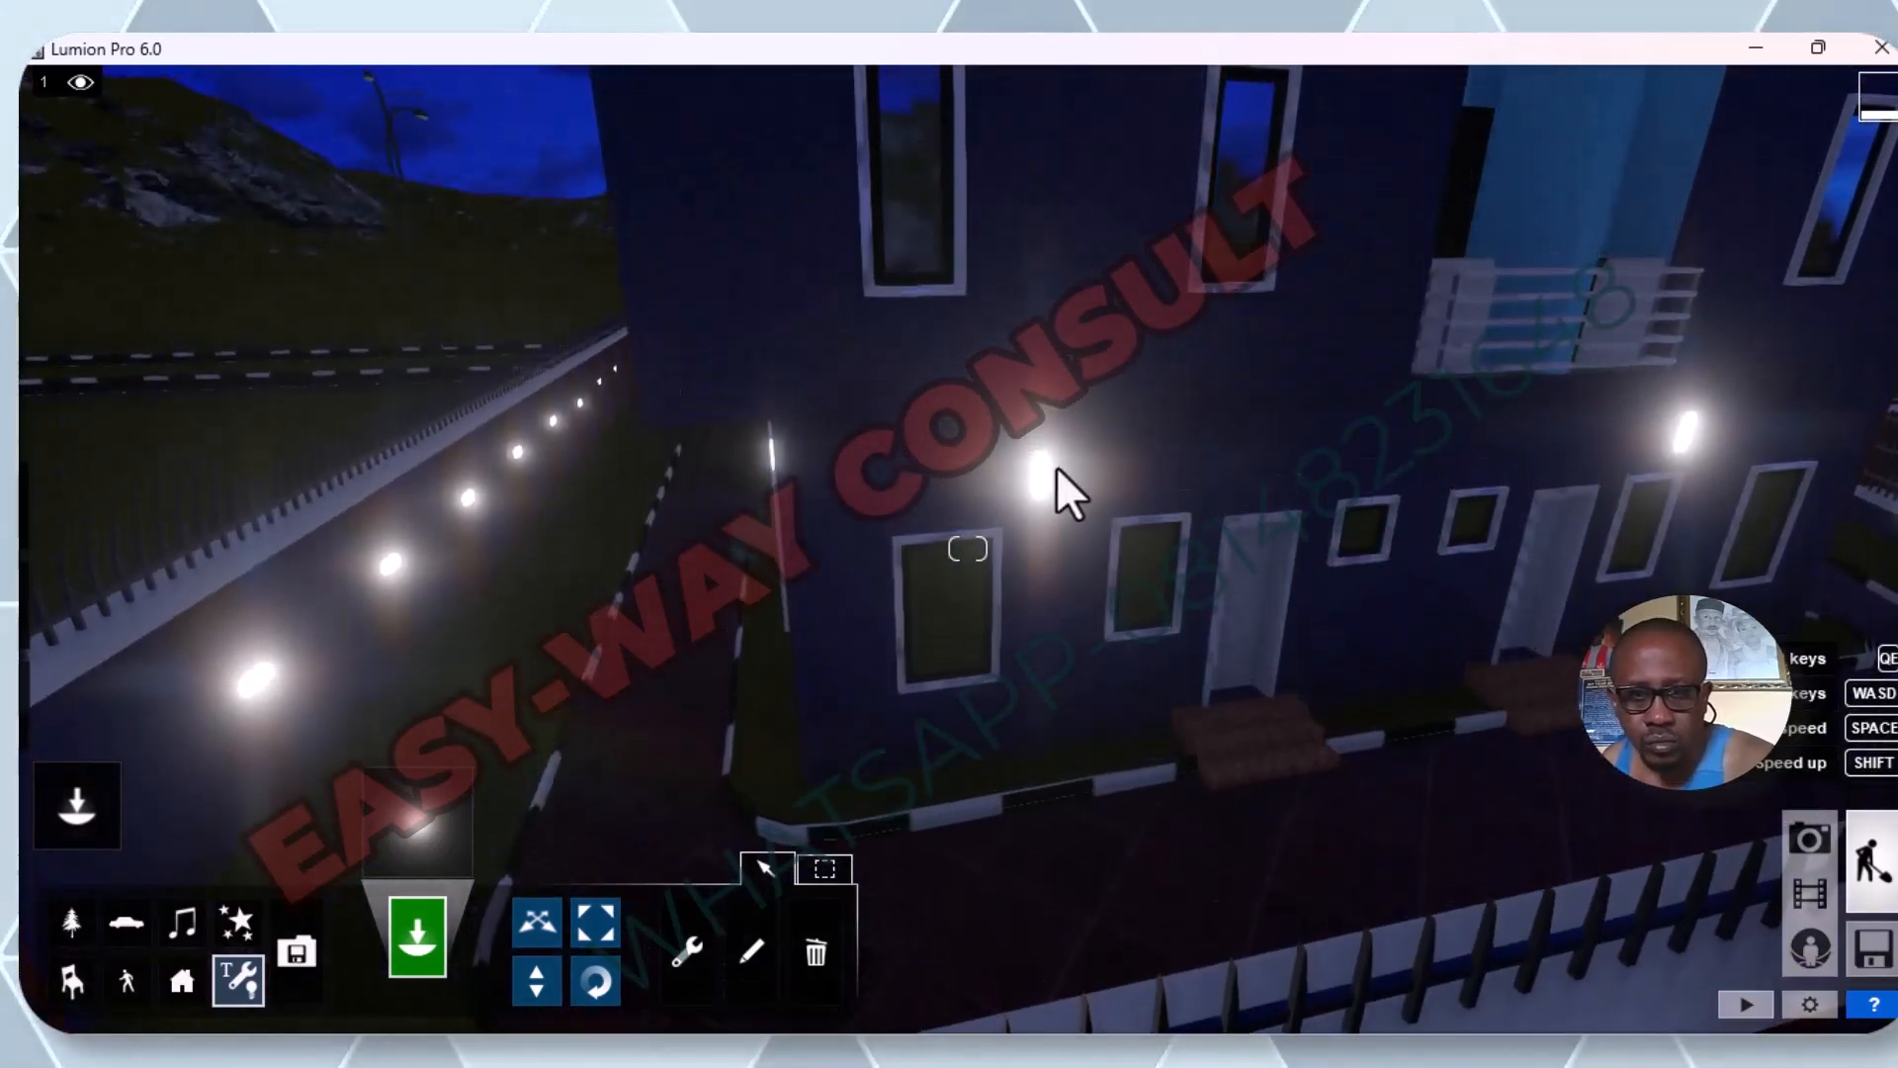
key(w)
key(w)
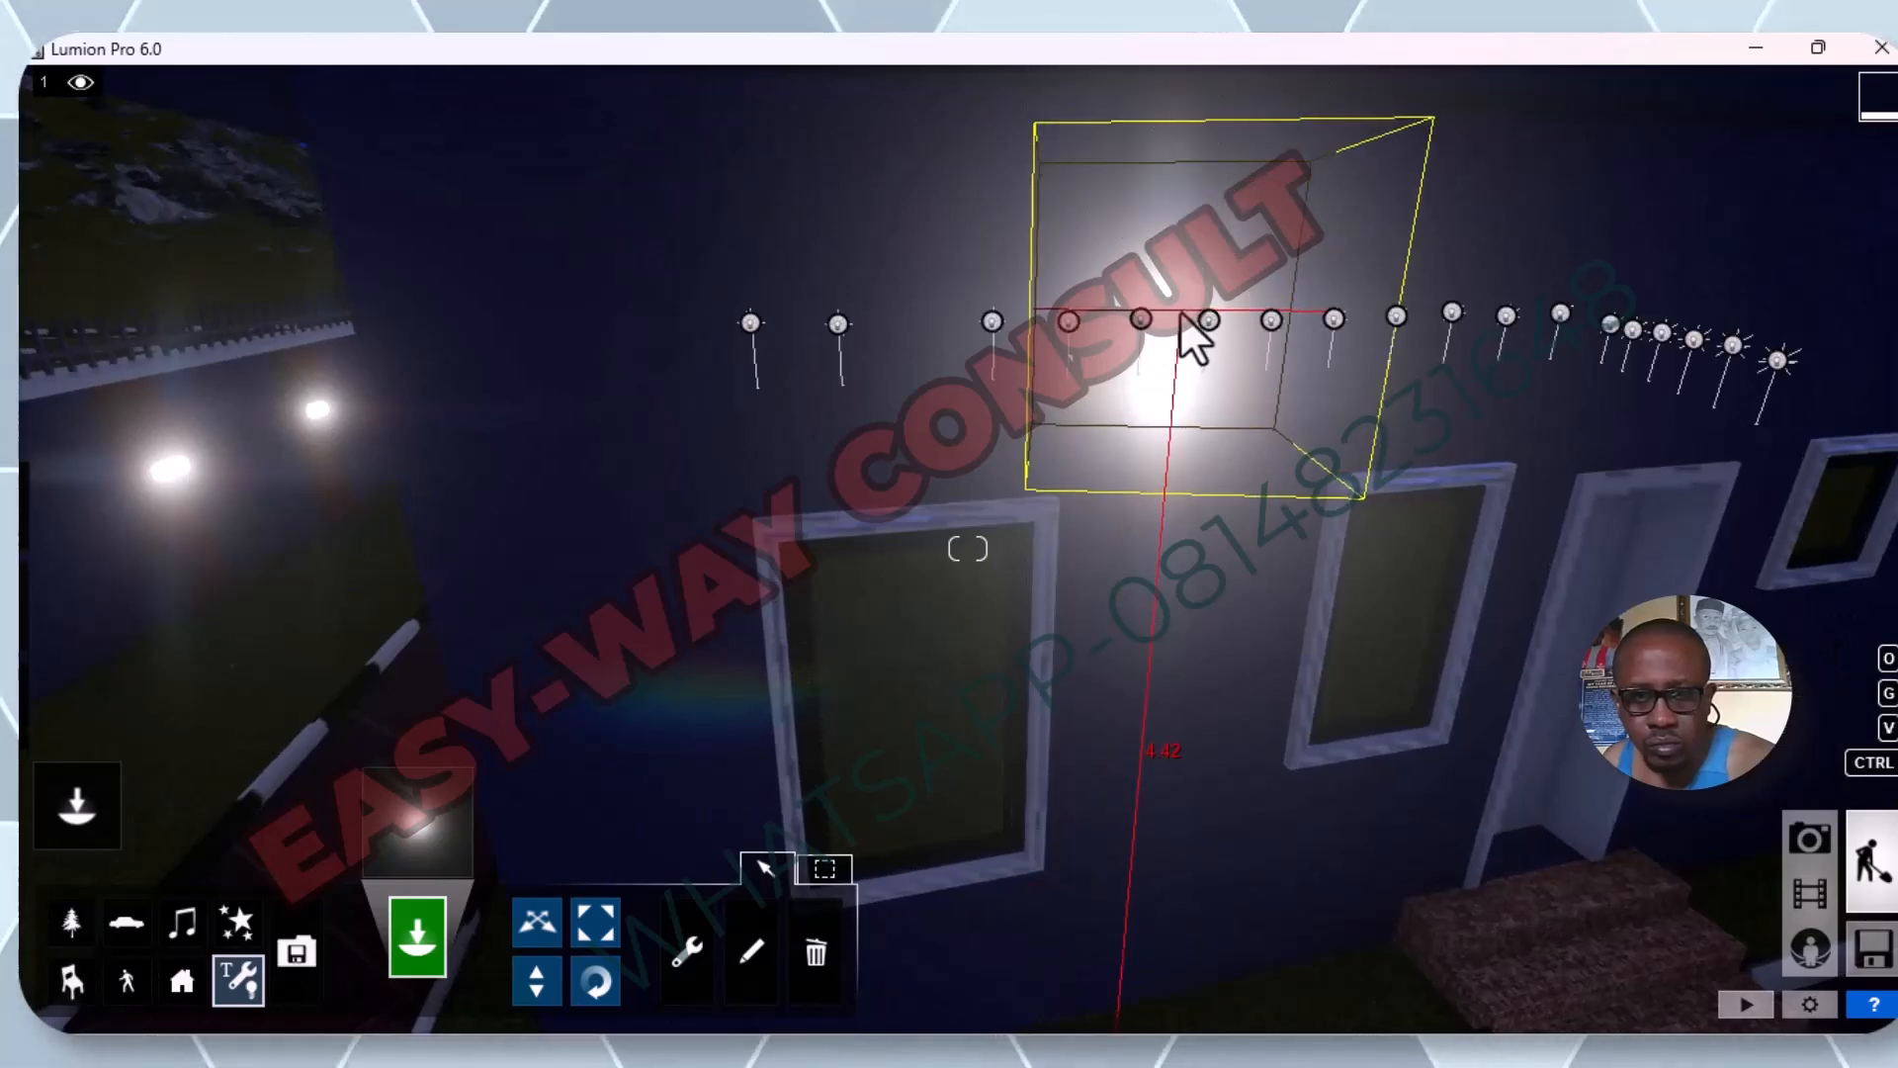
click(1183, 317)
key(s)
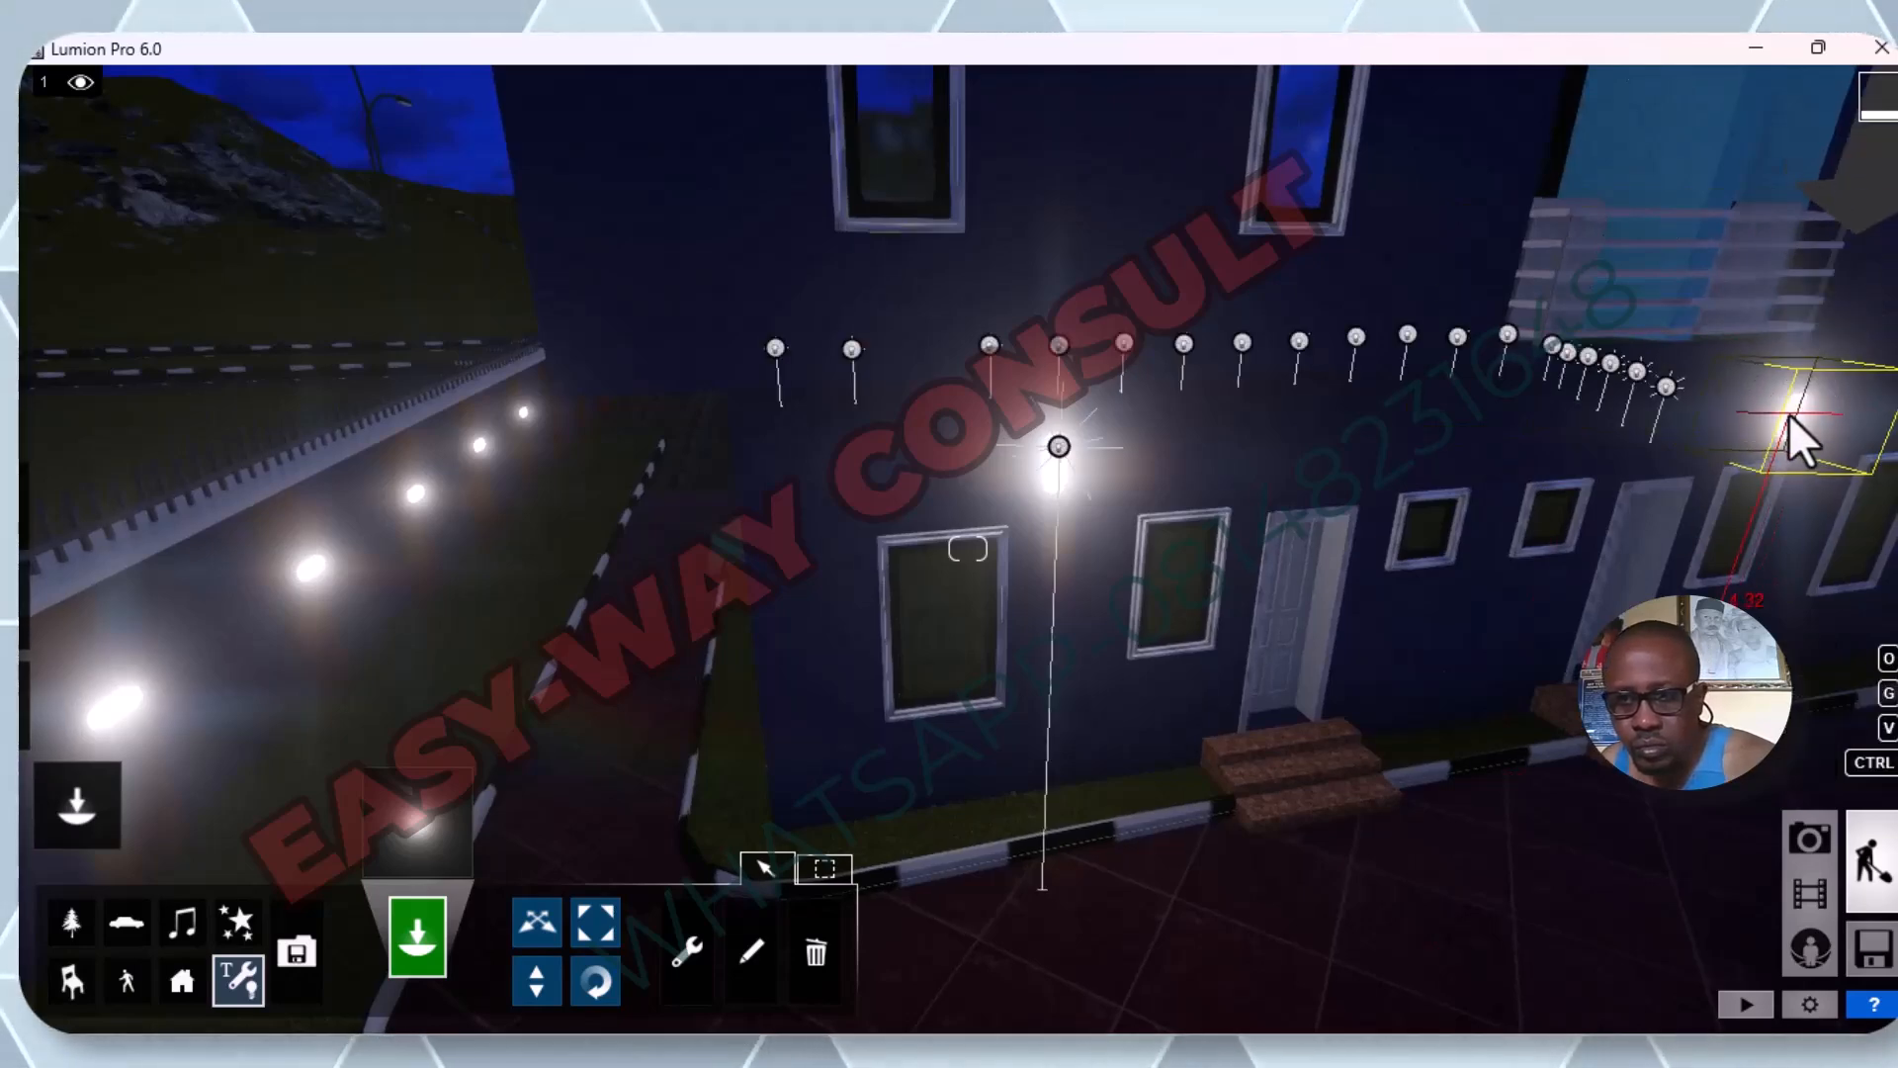
click(1788, 413)
Place omni lights on the first three pillar lamps from the corner along the side fence.
key(s)
key(s)
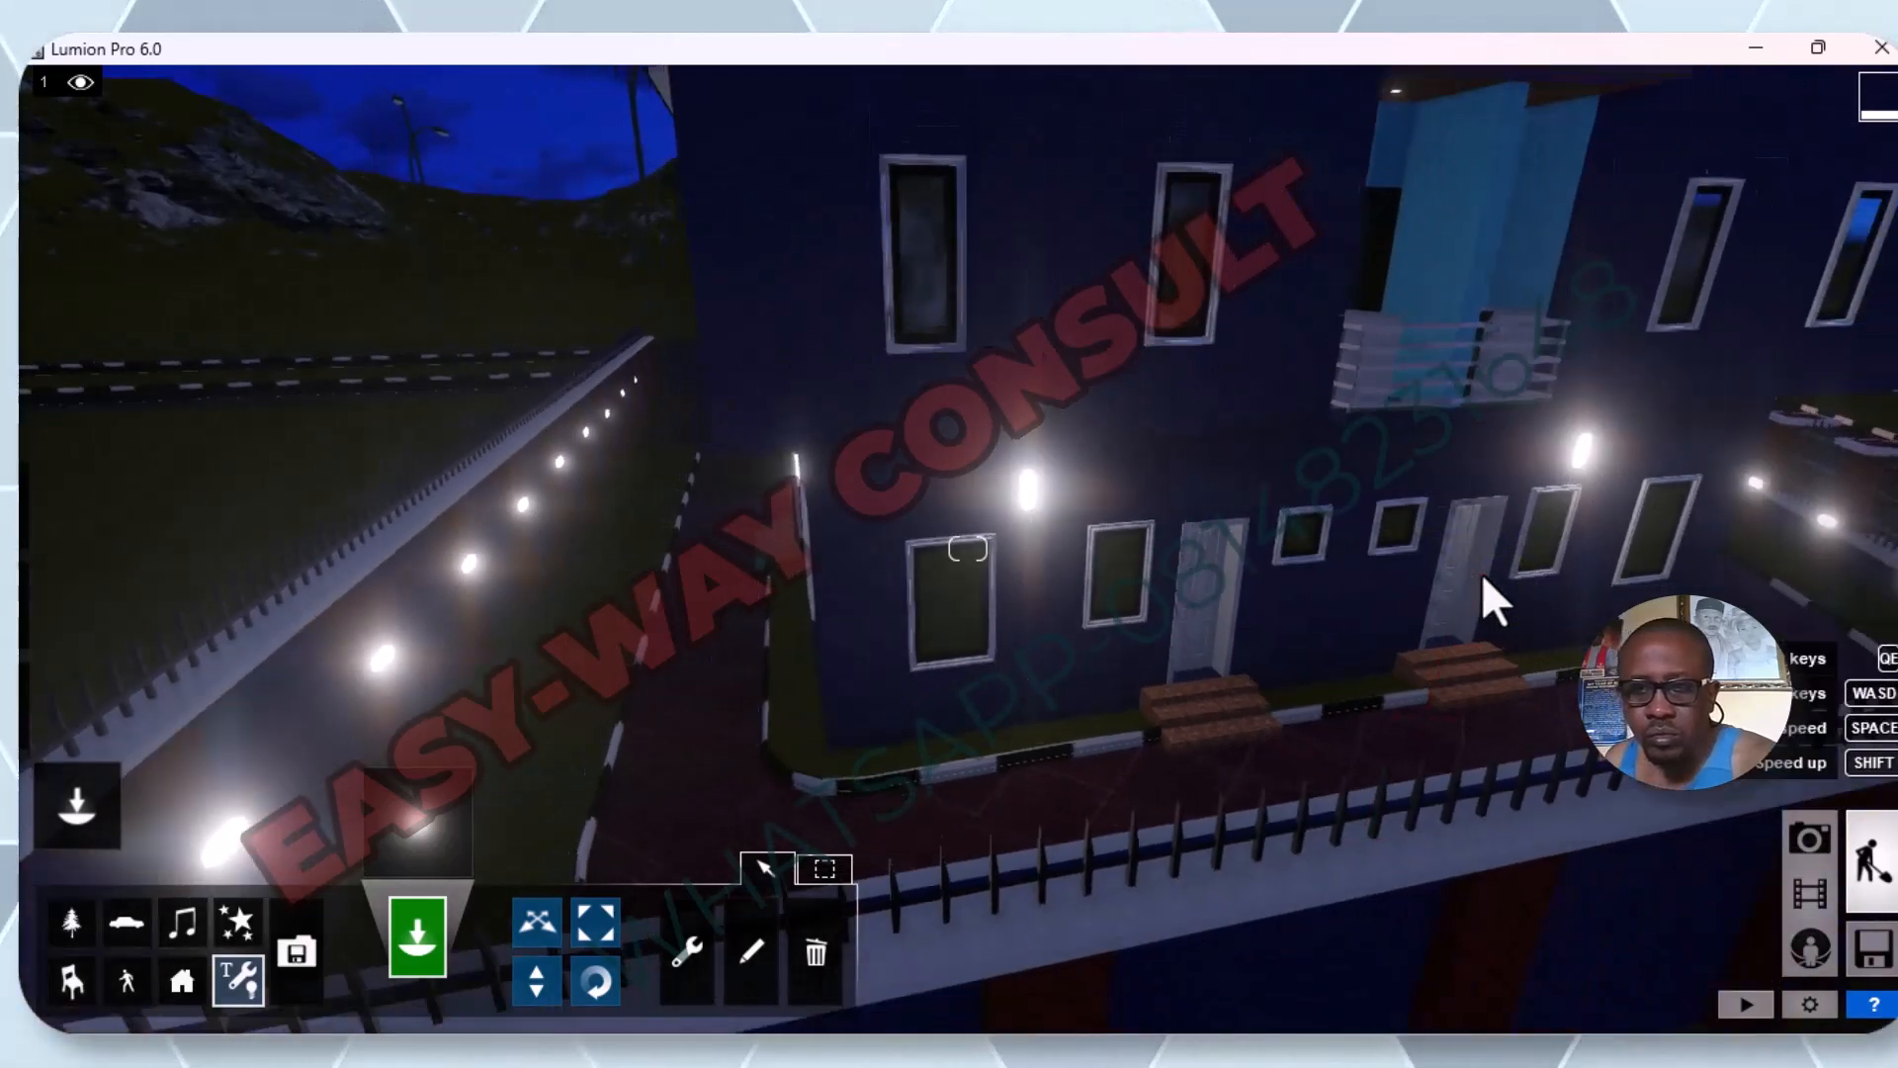
key(s)
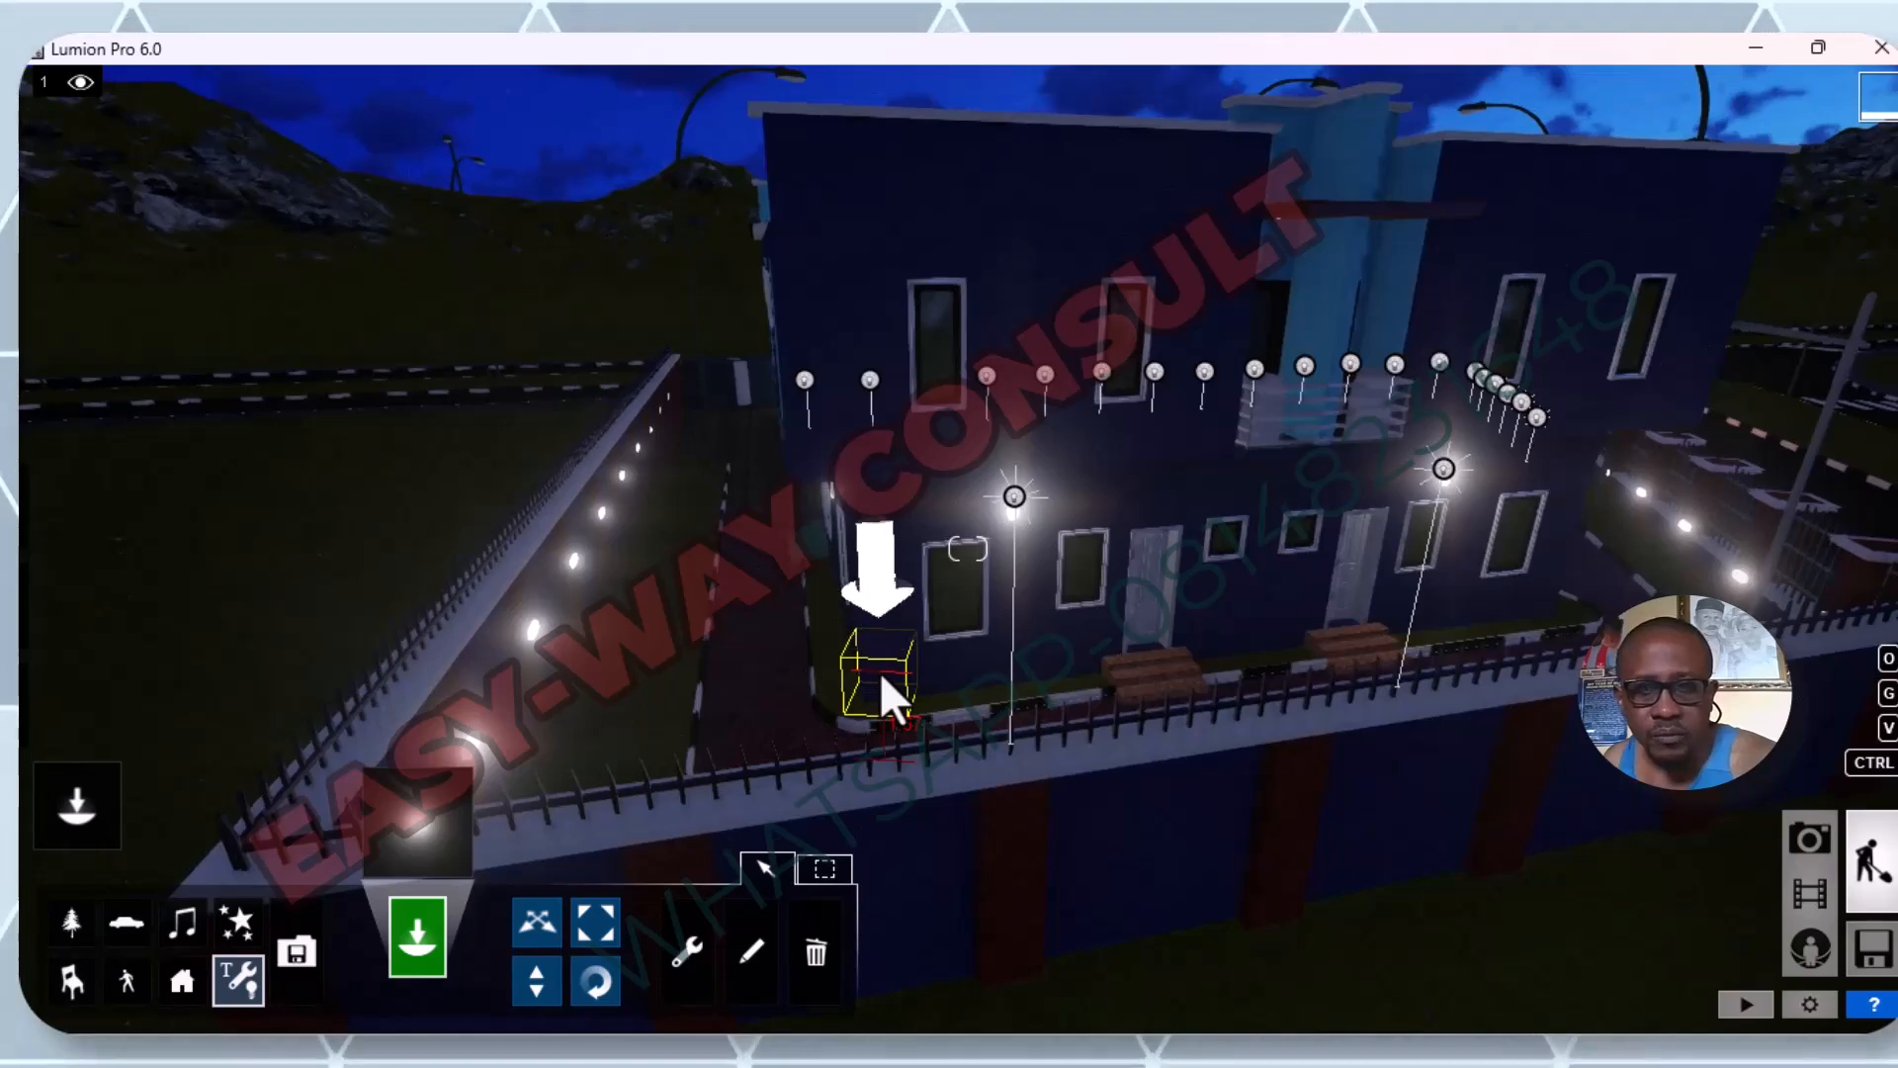
right_drag(880, 672, 624, 745)
key(s)
key(w)
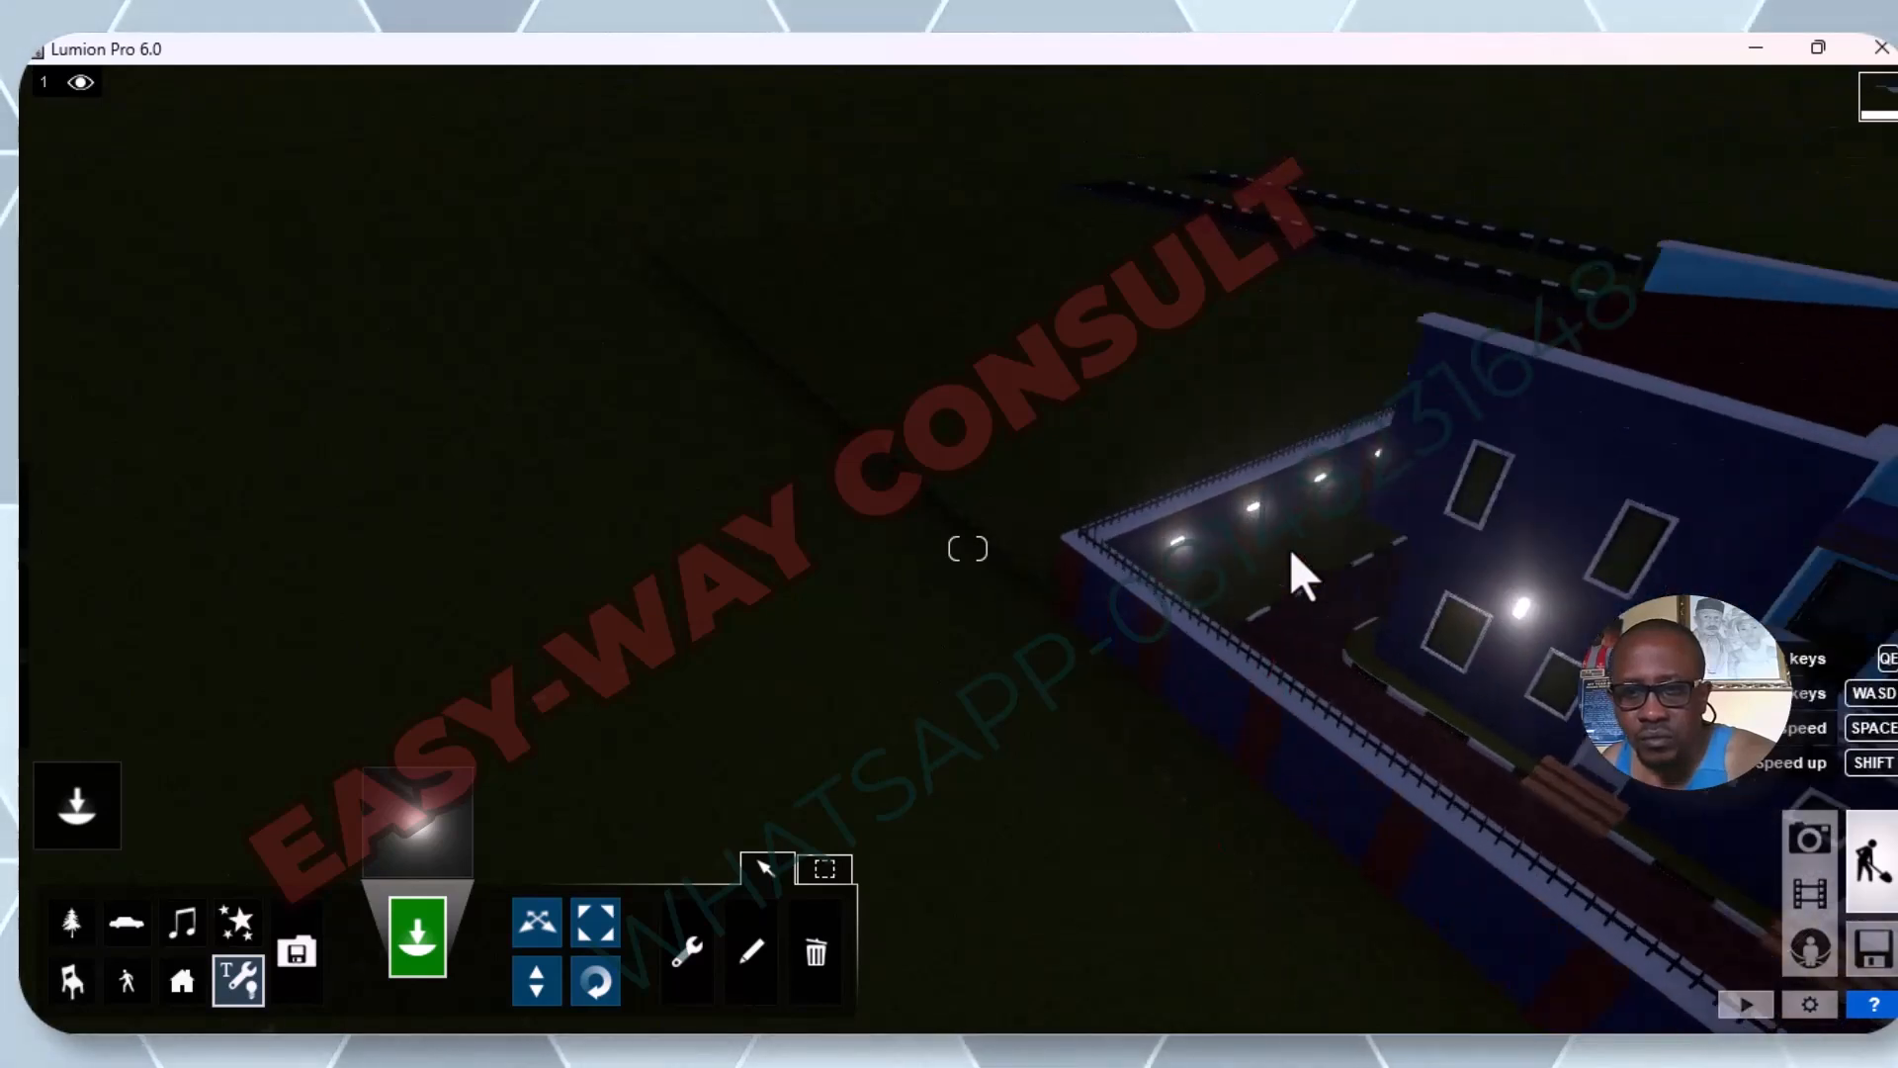
mouse_move(1591, 538)
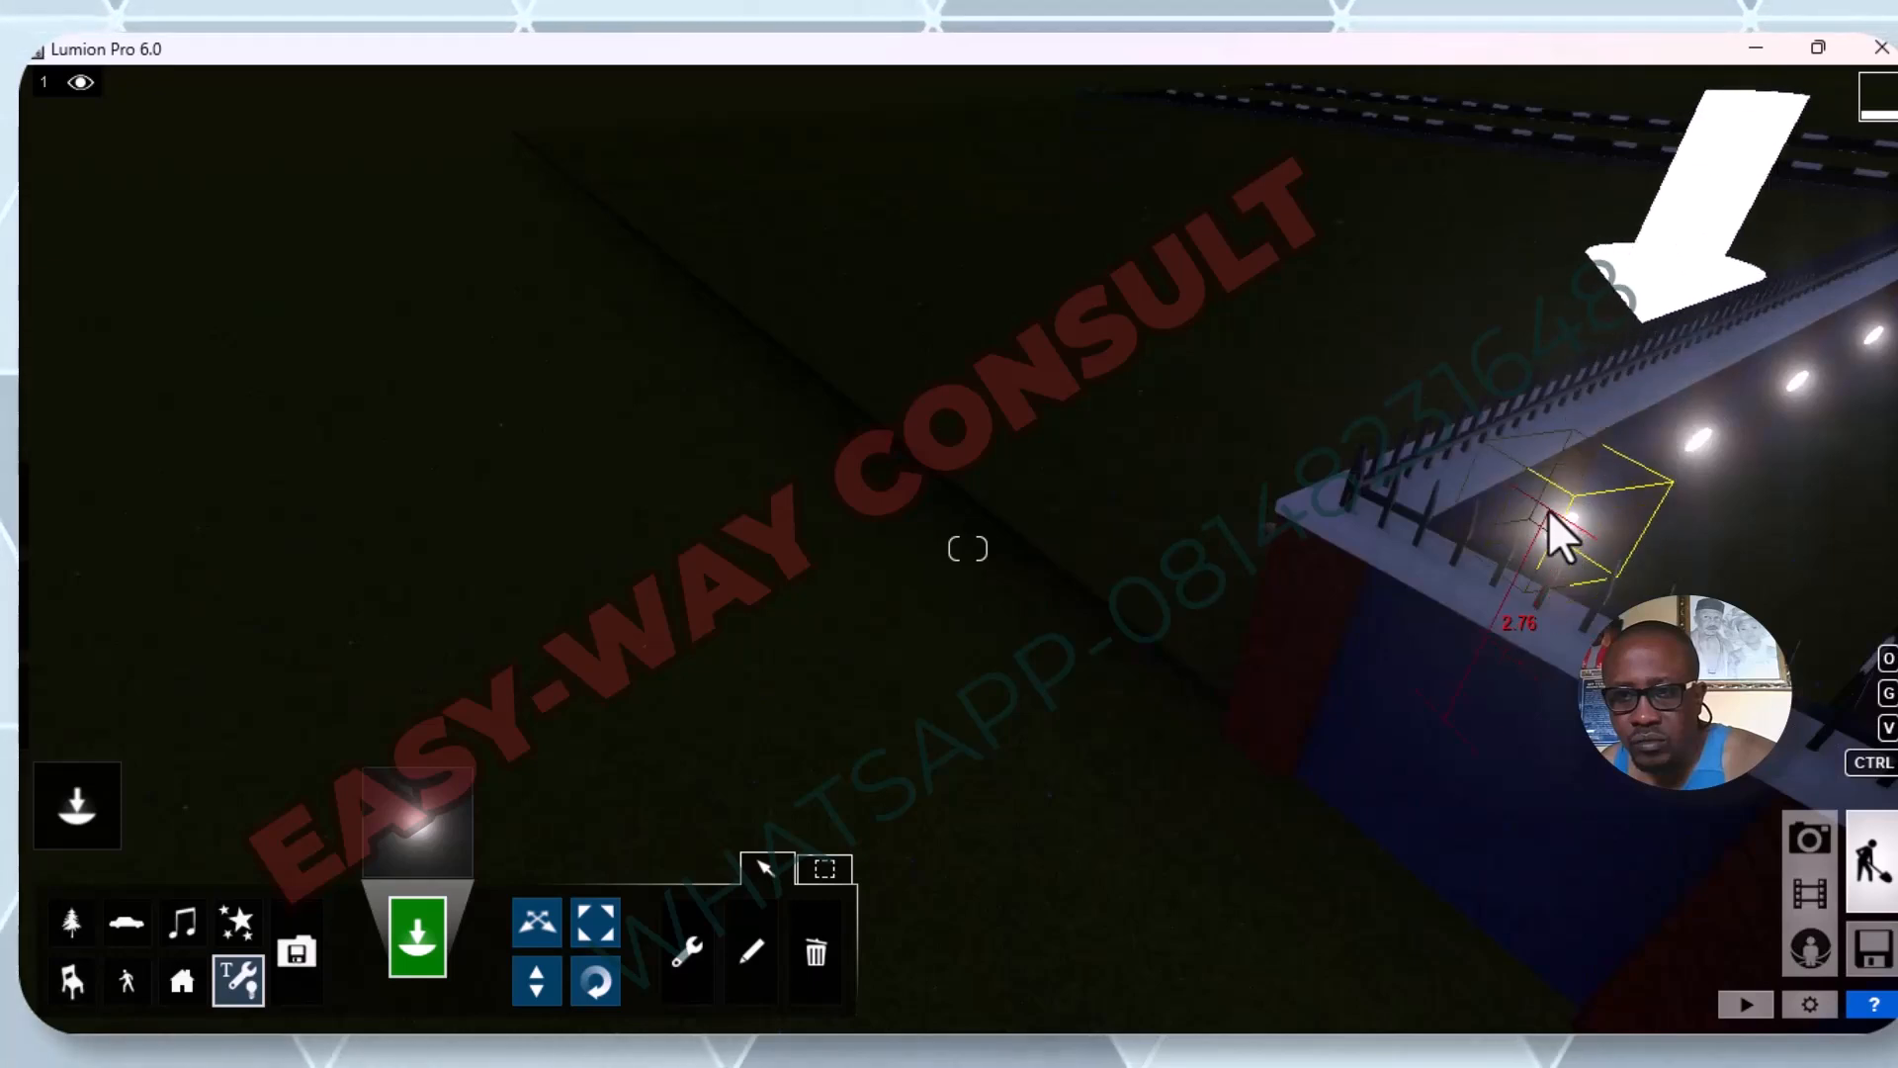
click(1568, 525)
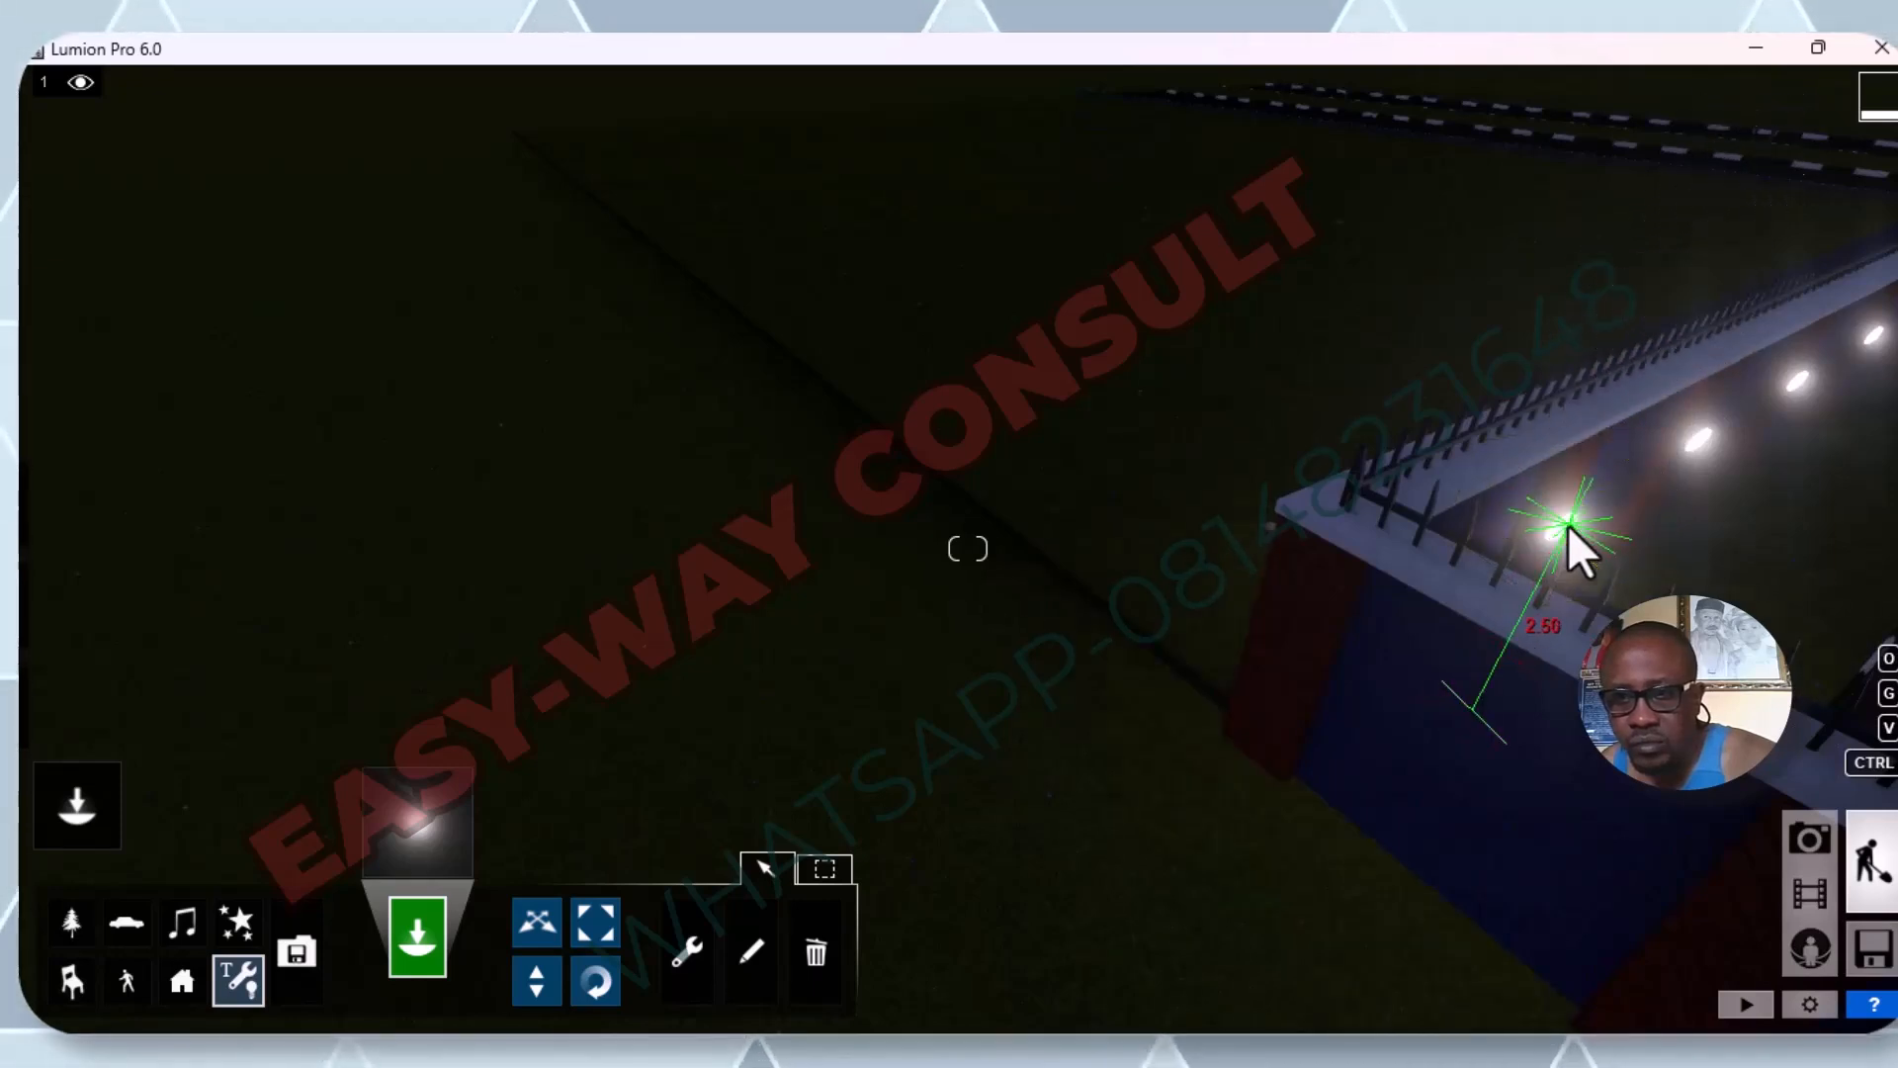
click(1710, 435)
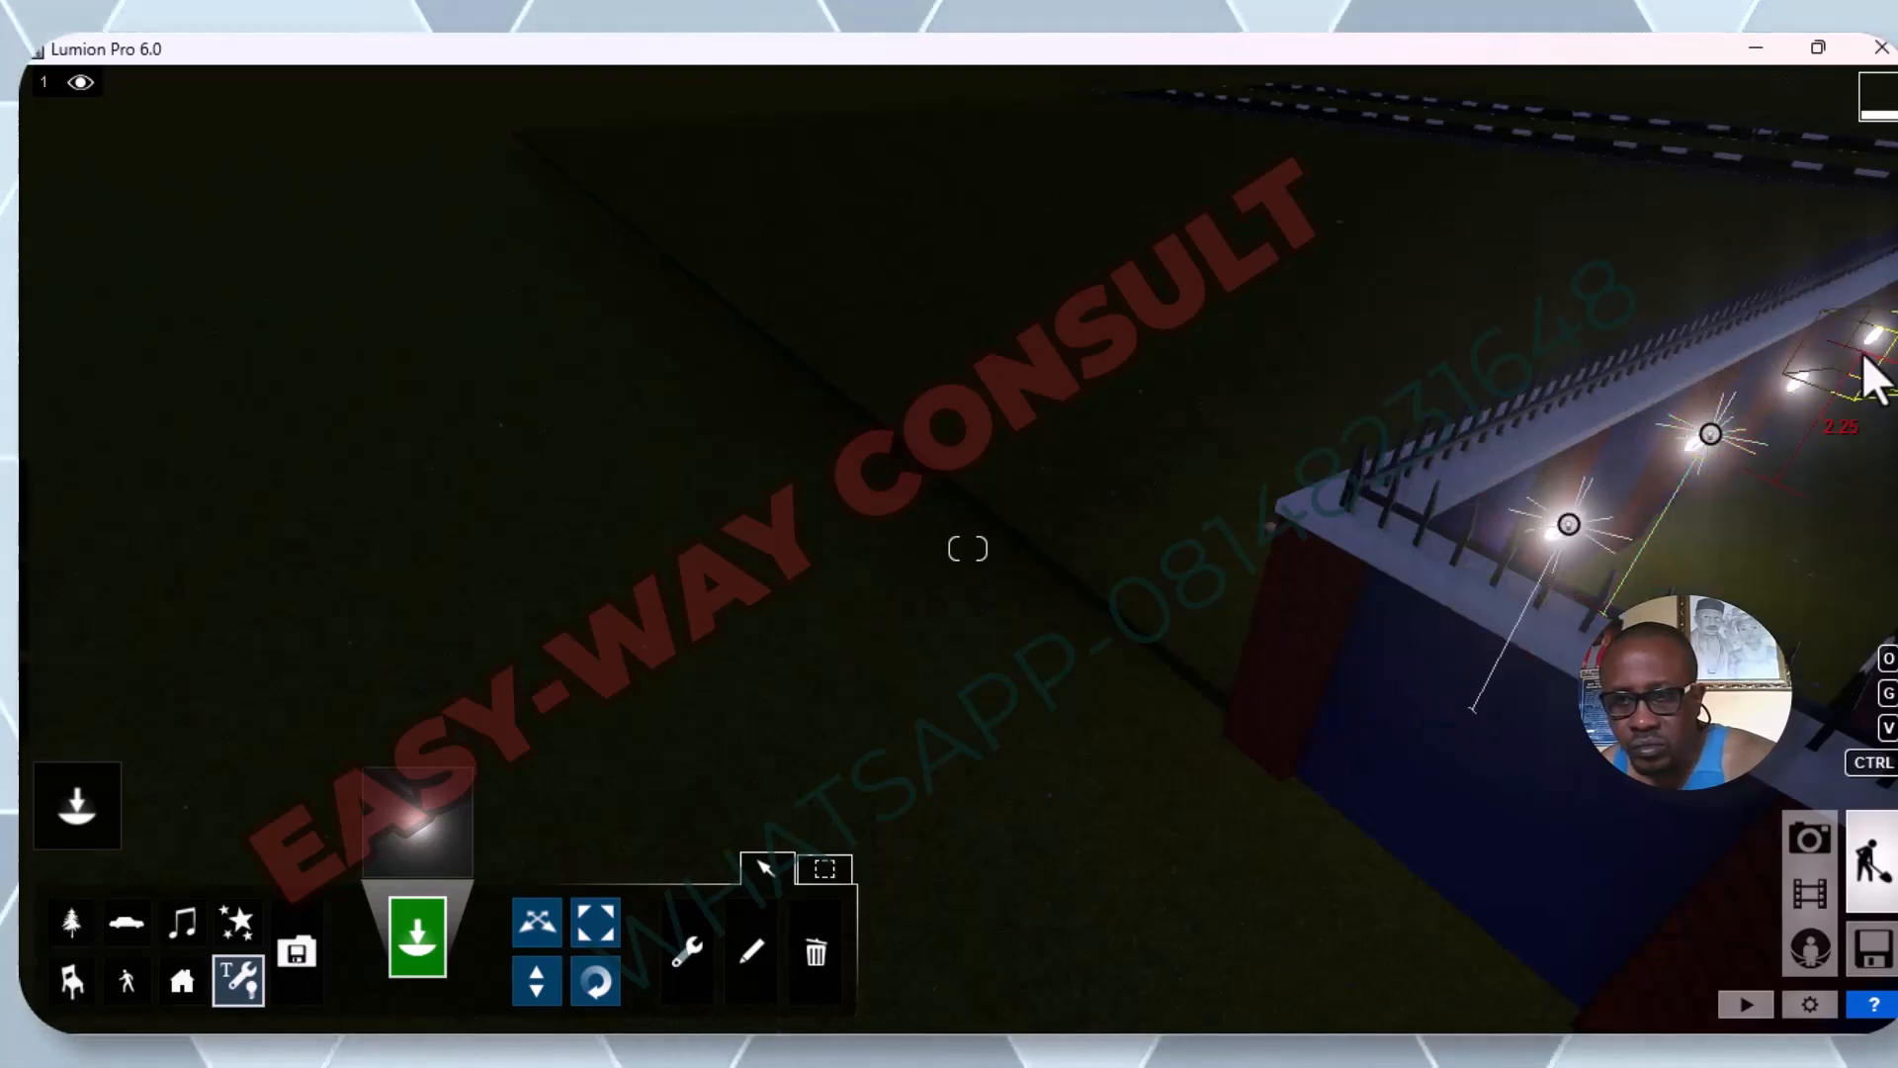
click(1805, 377)
Place an omni light on the fourth pillar lamp from the corner along the same side fence.
scroll(1078, 562, down, 5)
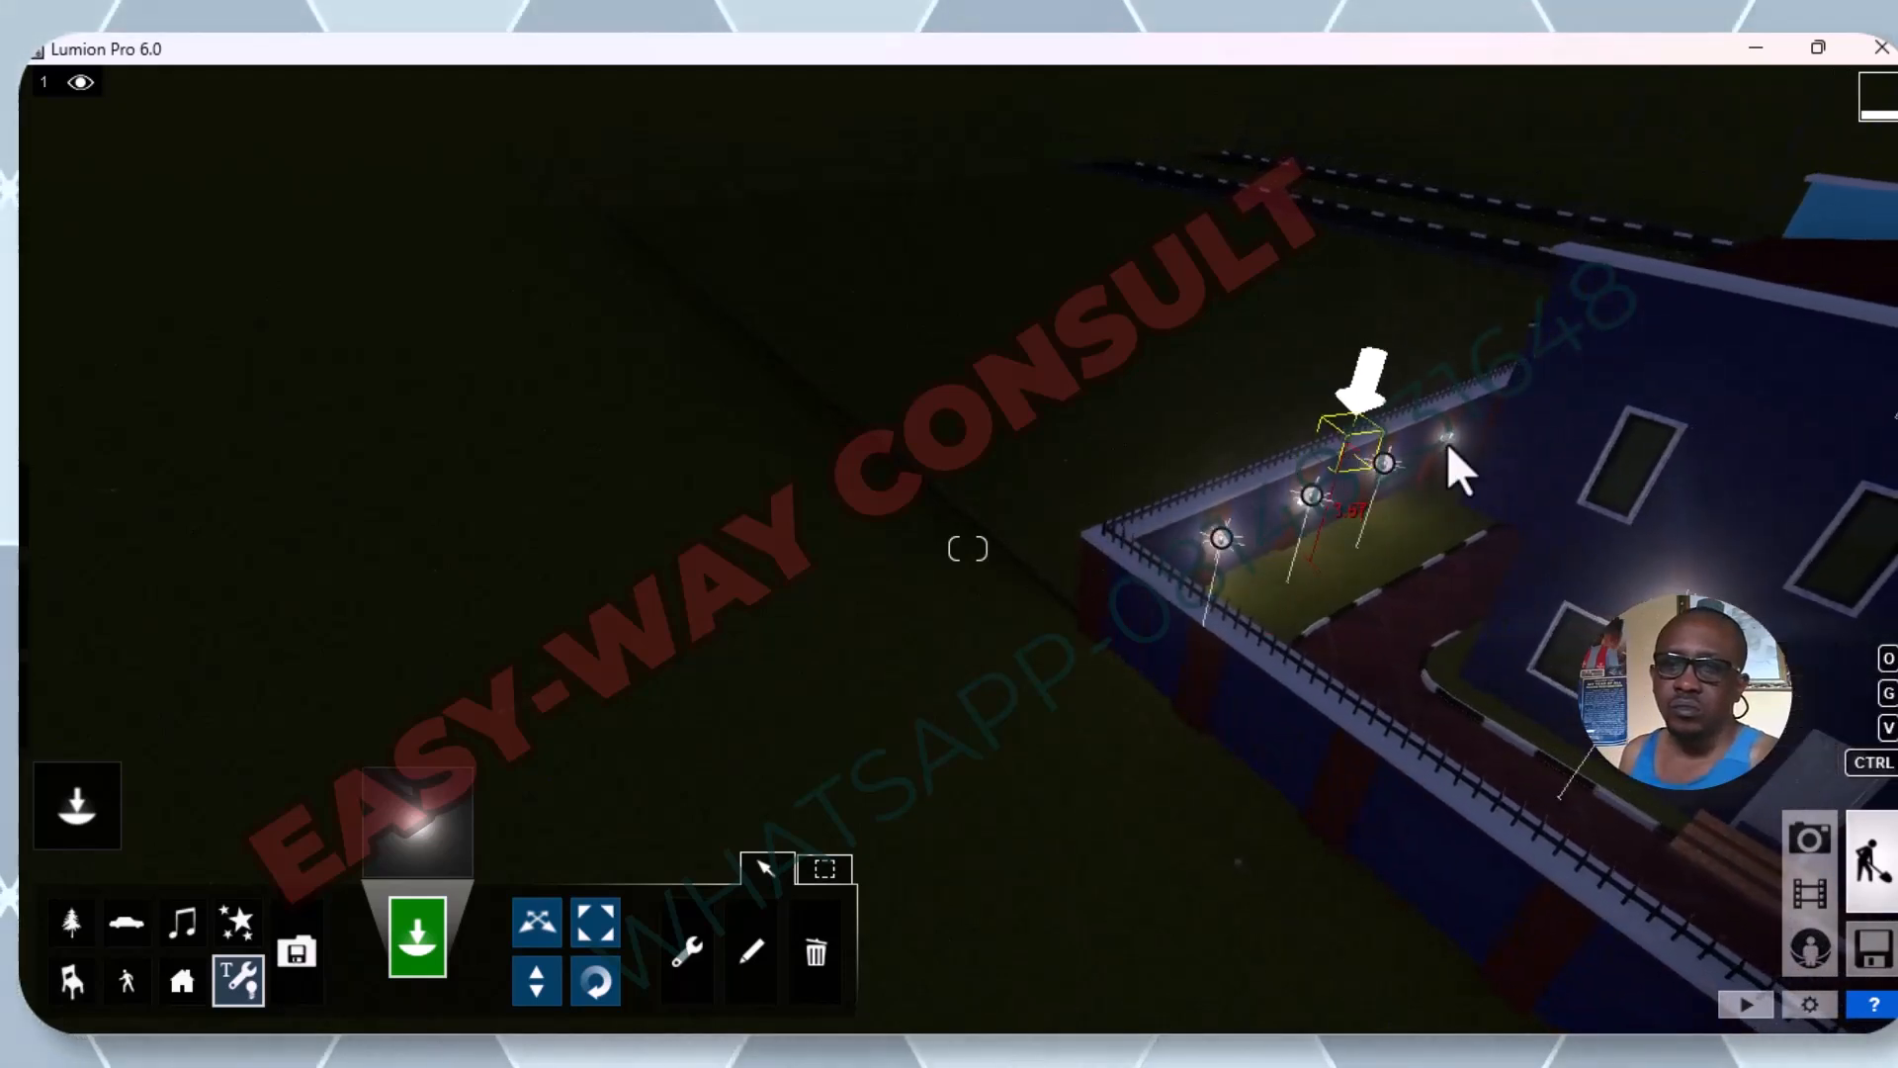
scroll(1445, 439, up, 3)
middle_drag(1574, 440, 1574, 440)
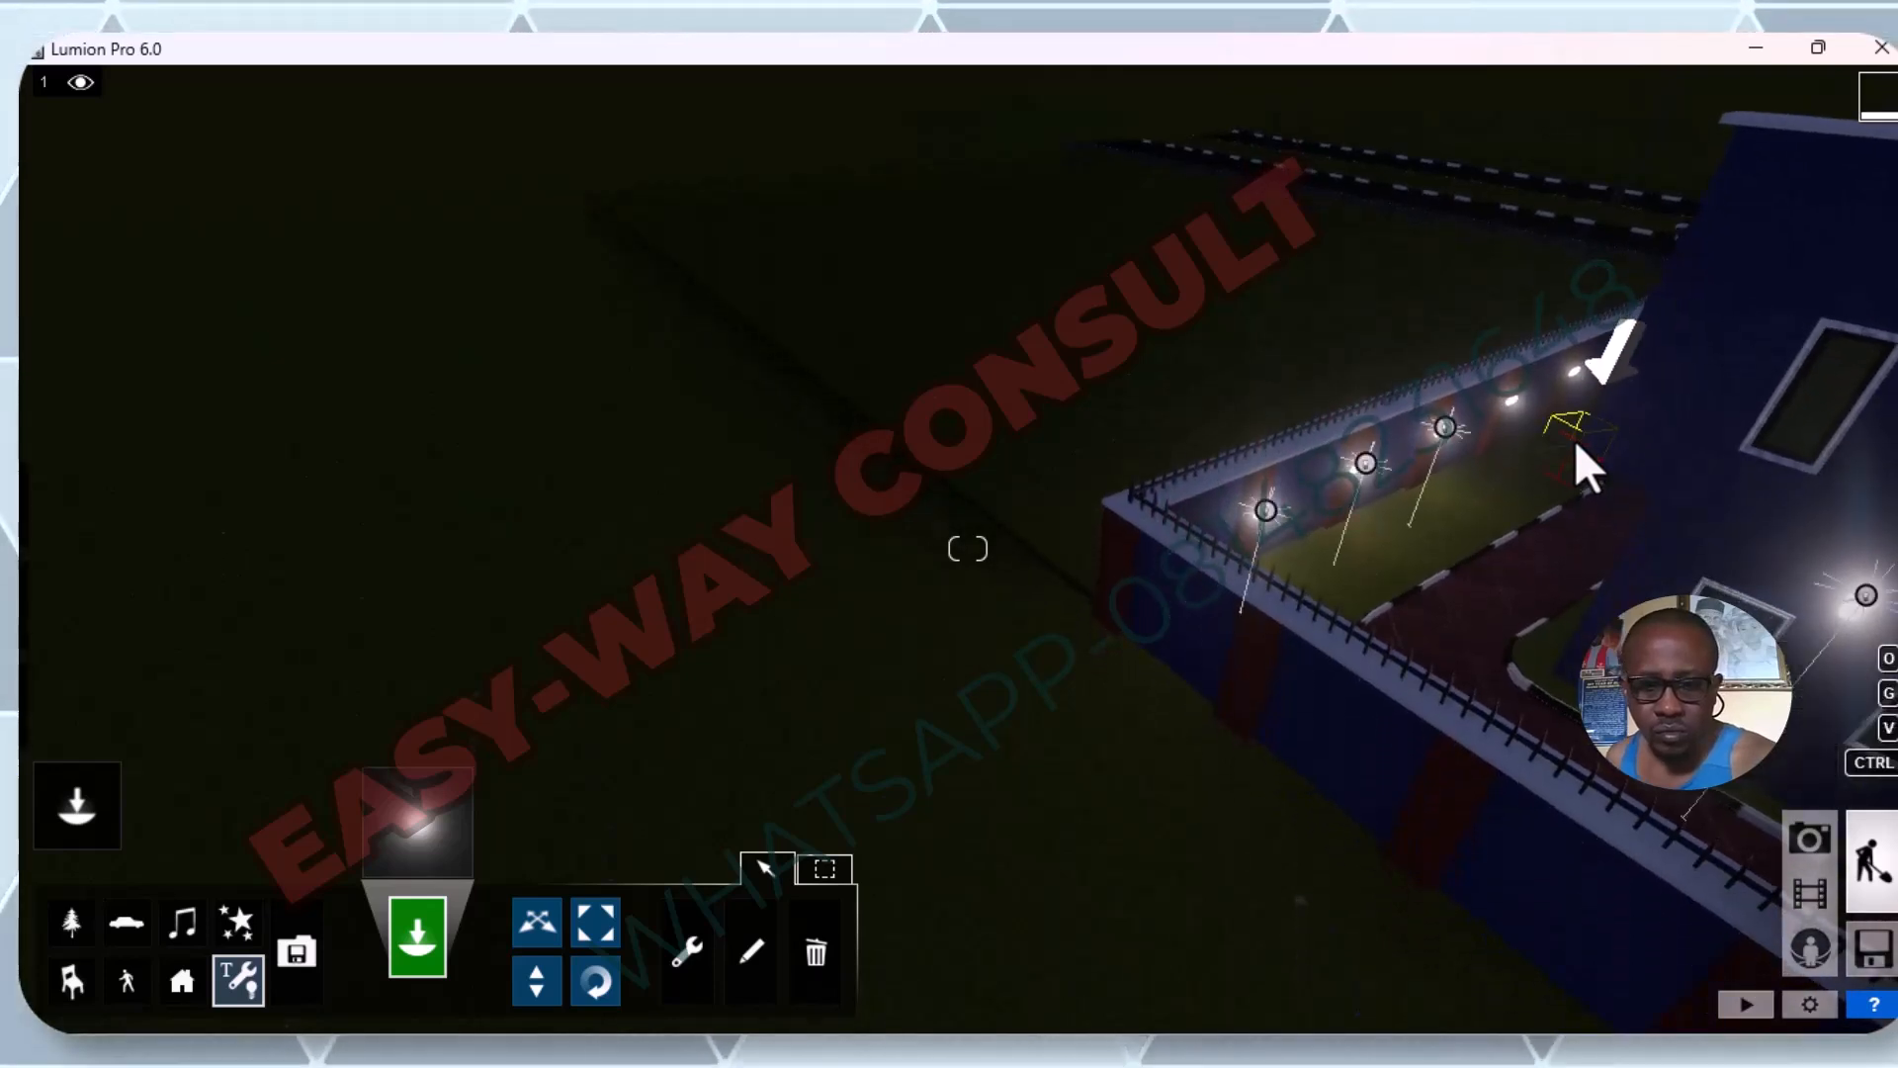
key(a)
key(a)
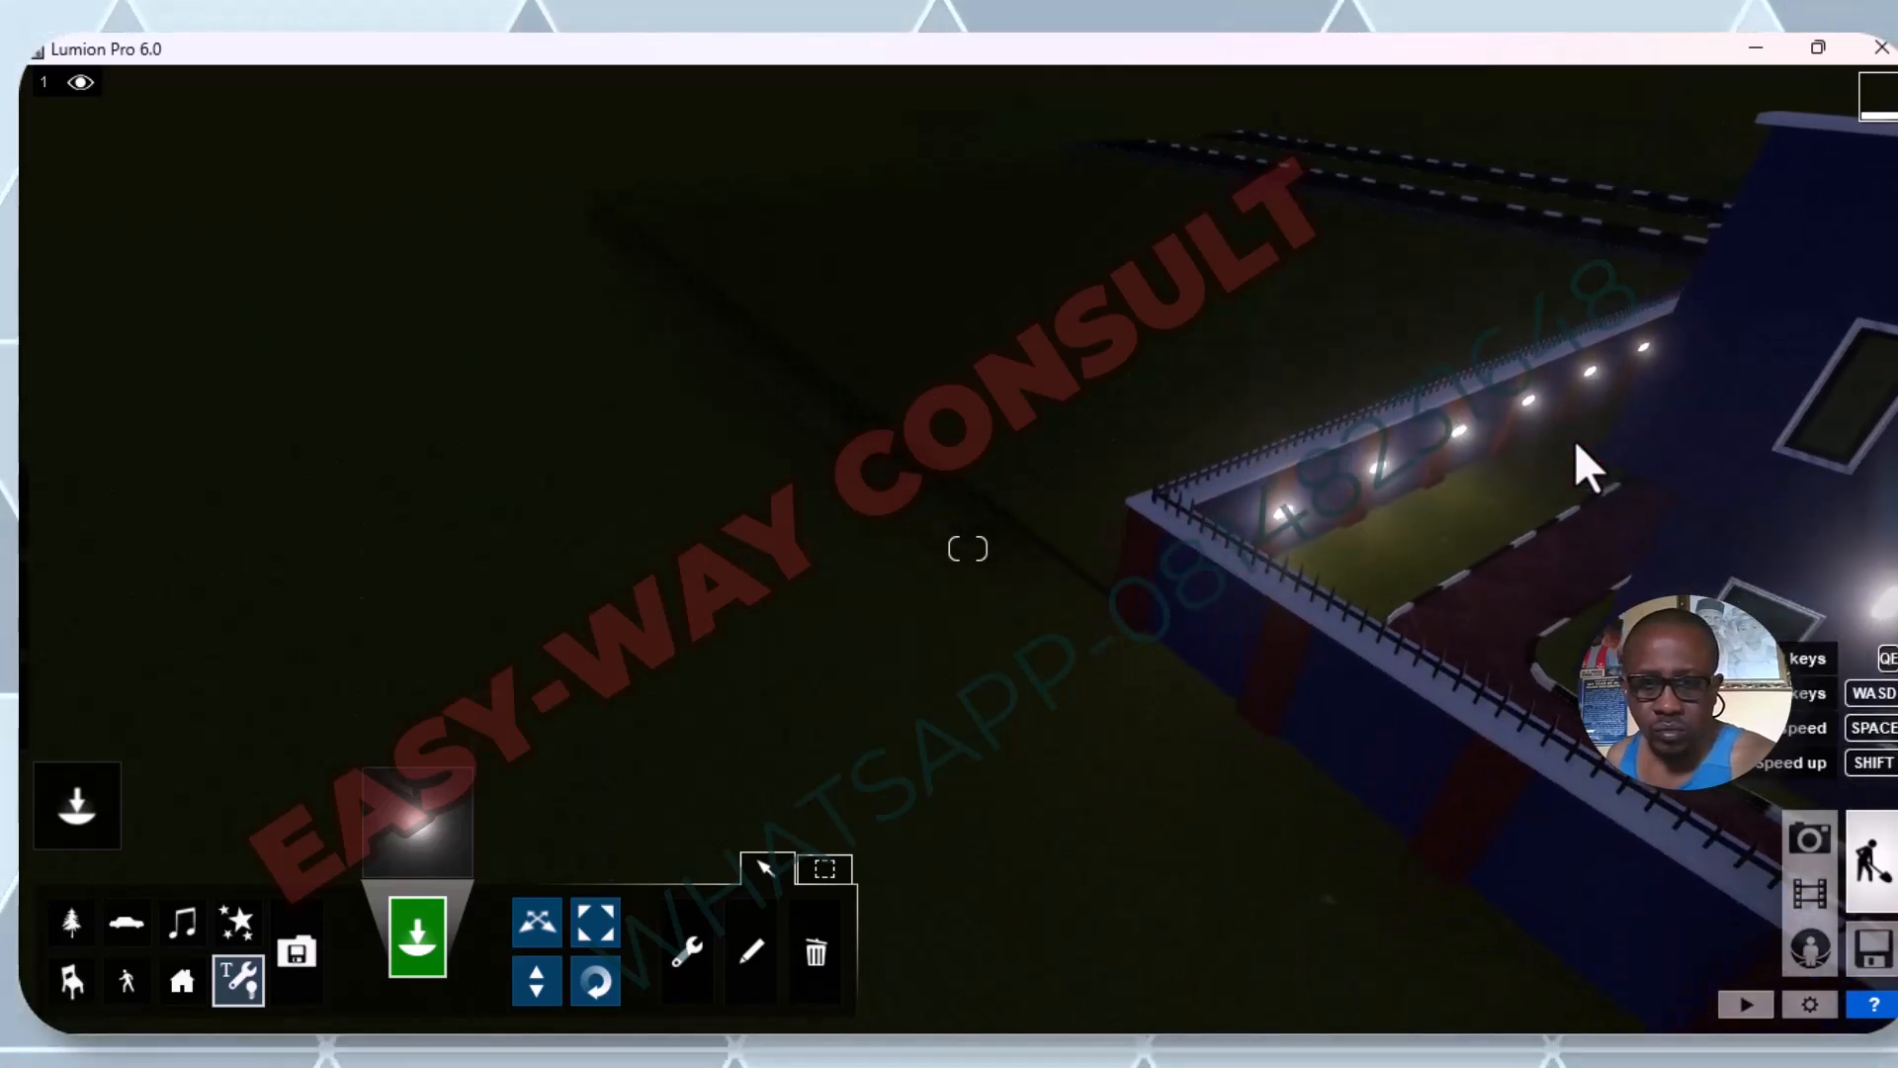
right_drag(1603, 458, 1787, 482)
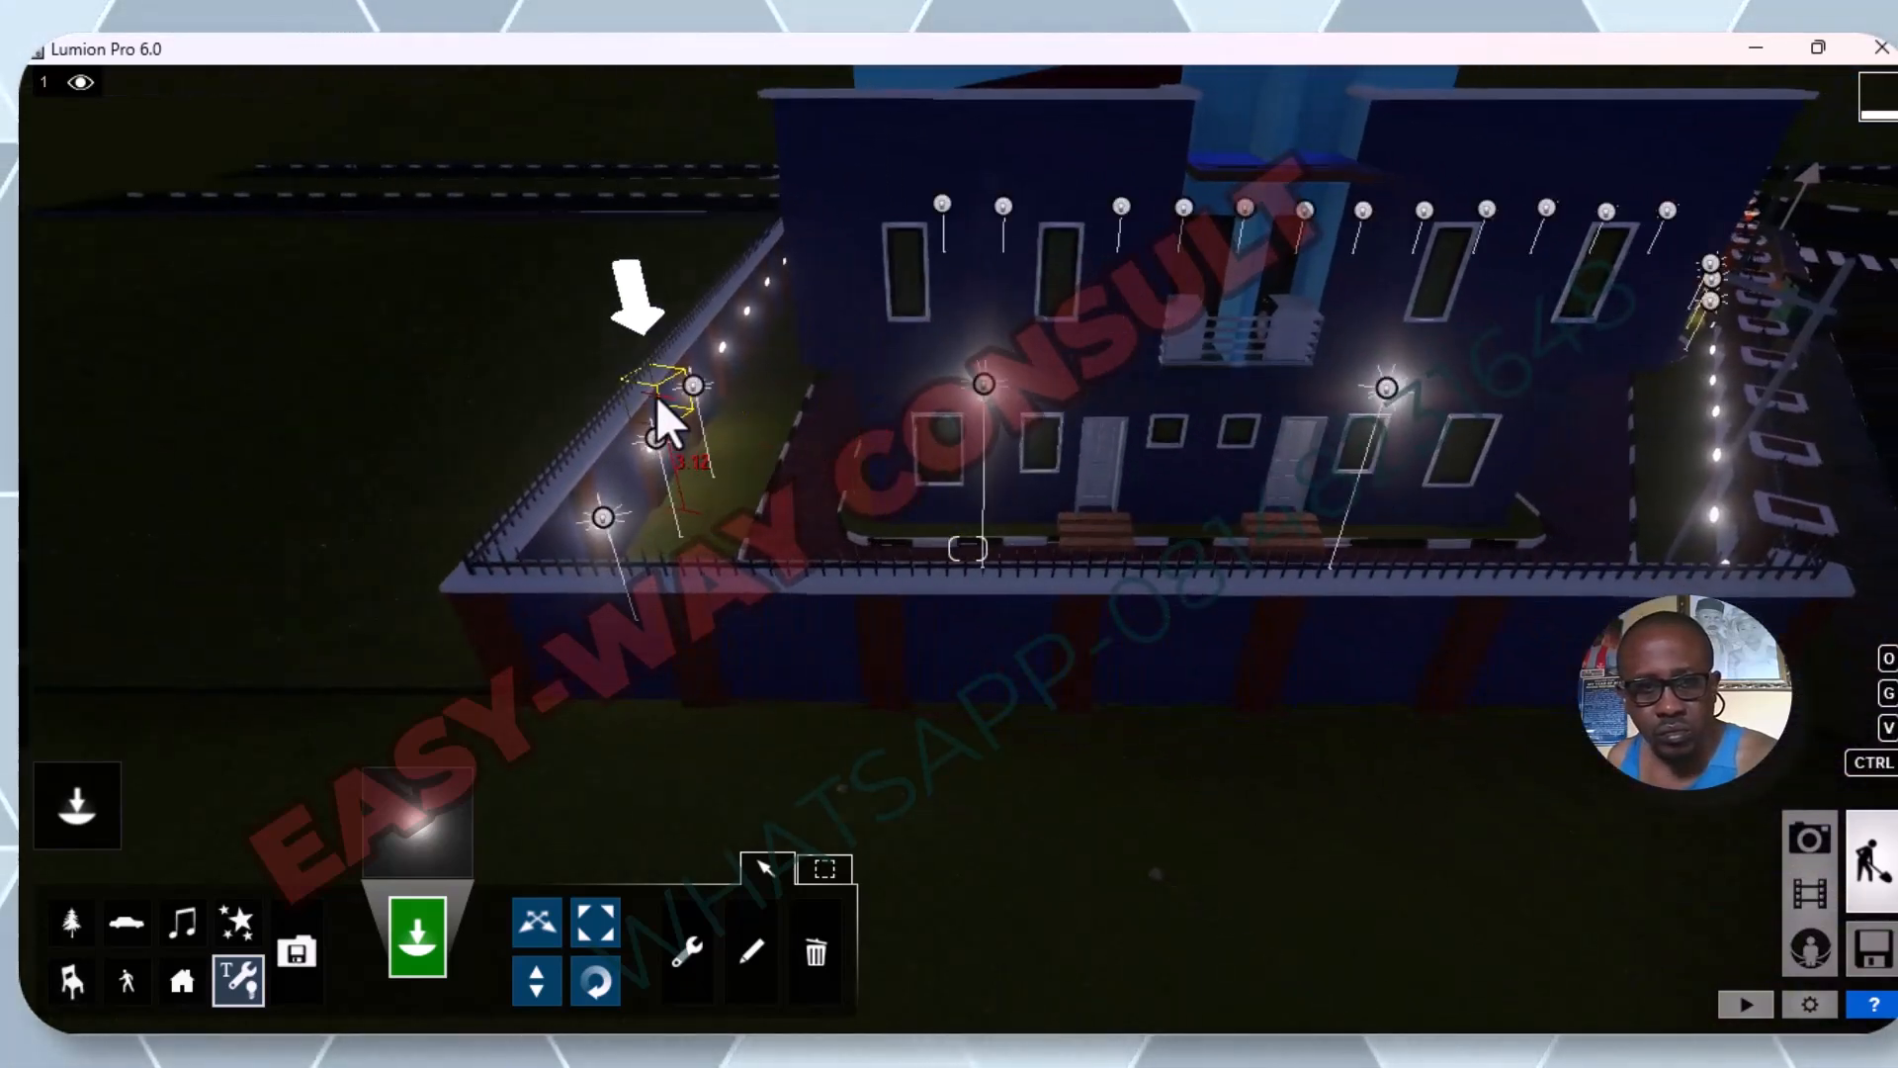
key(w)
key(w)
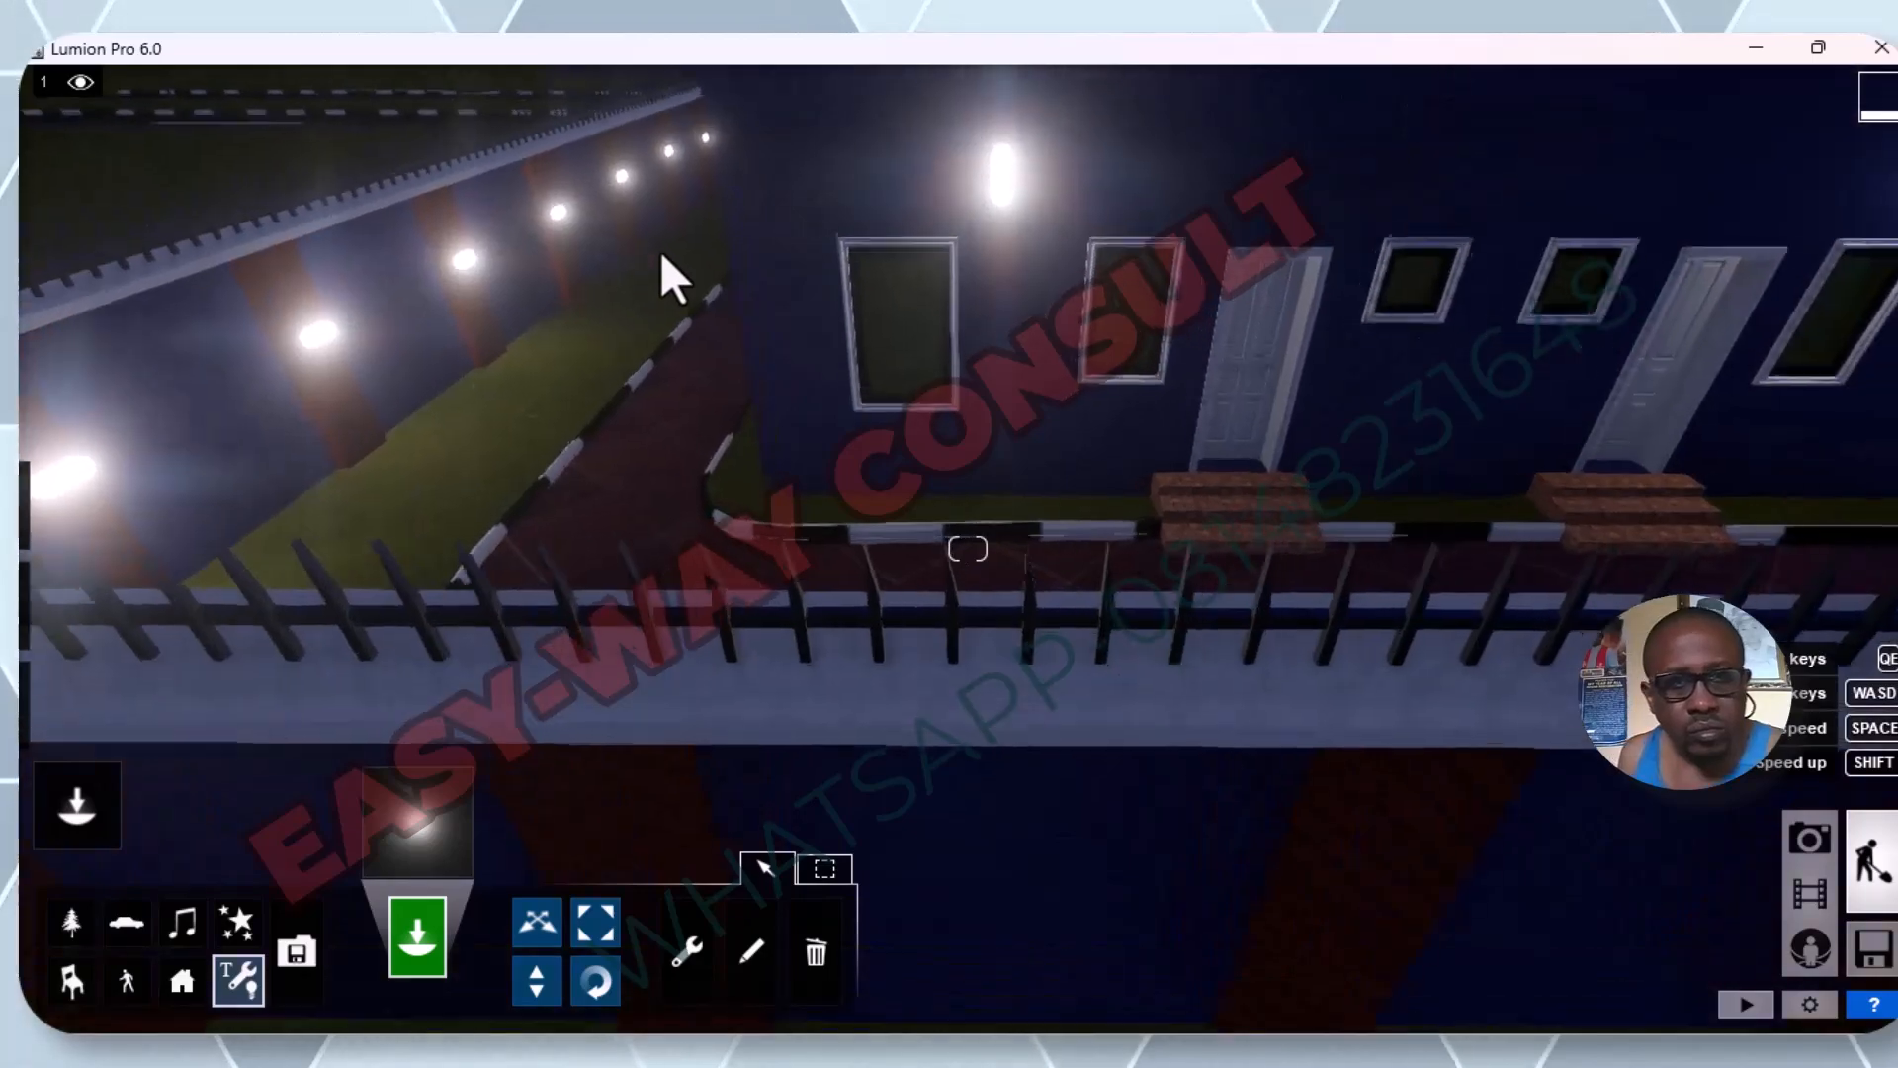
right_drag(661, 251, 763, 290)
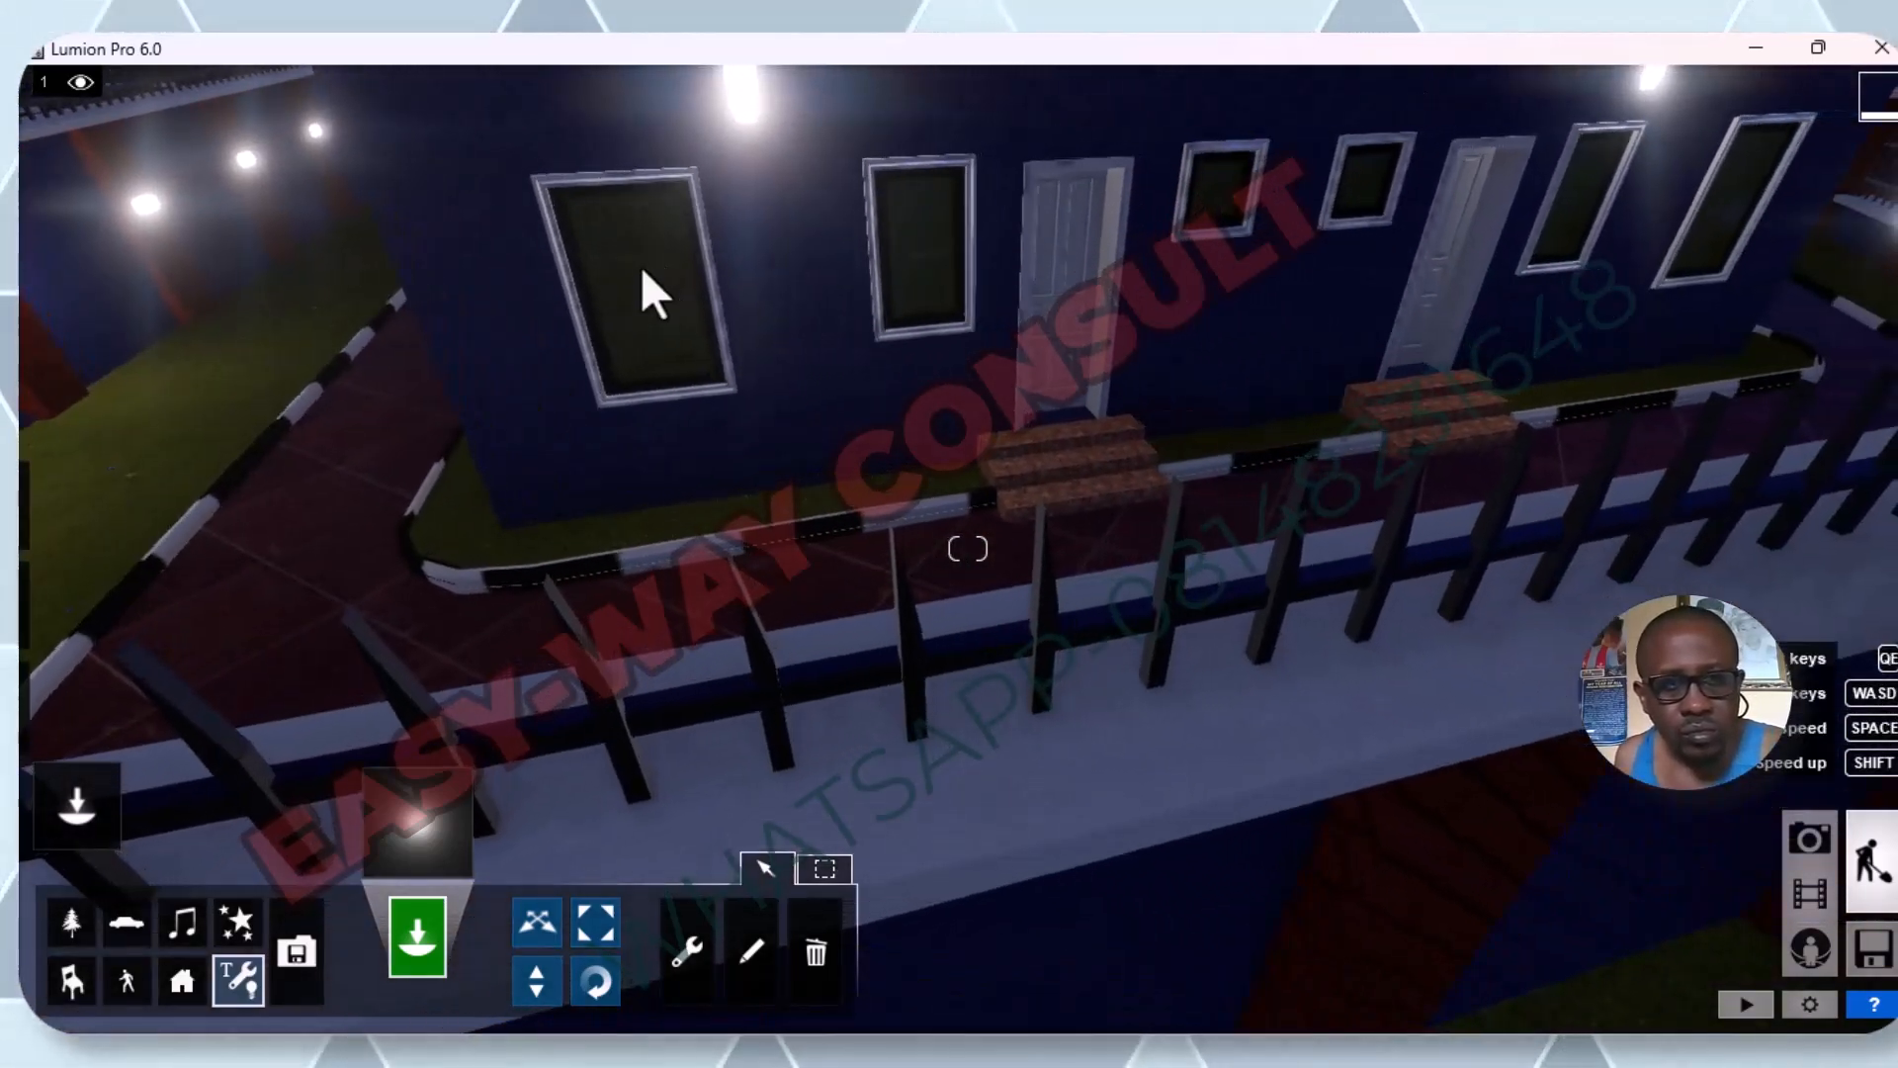
key(s)
key(a)
key(a)
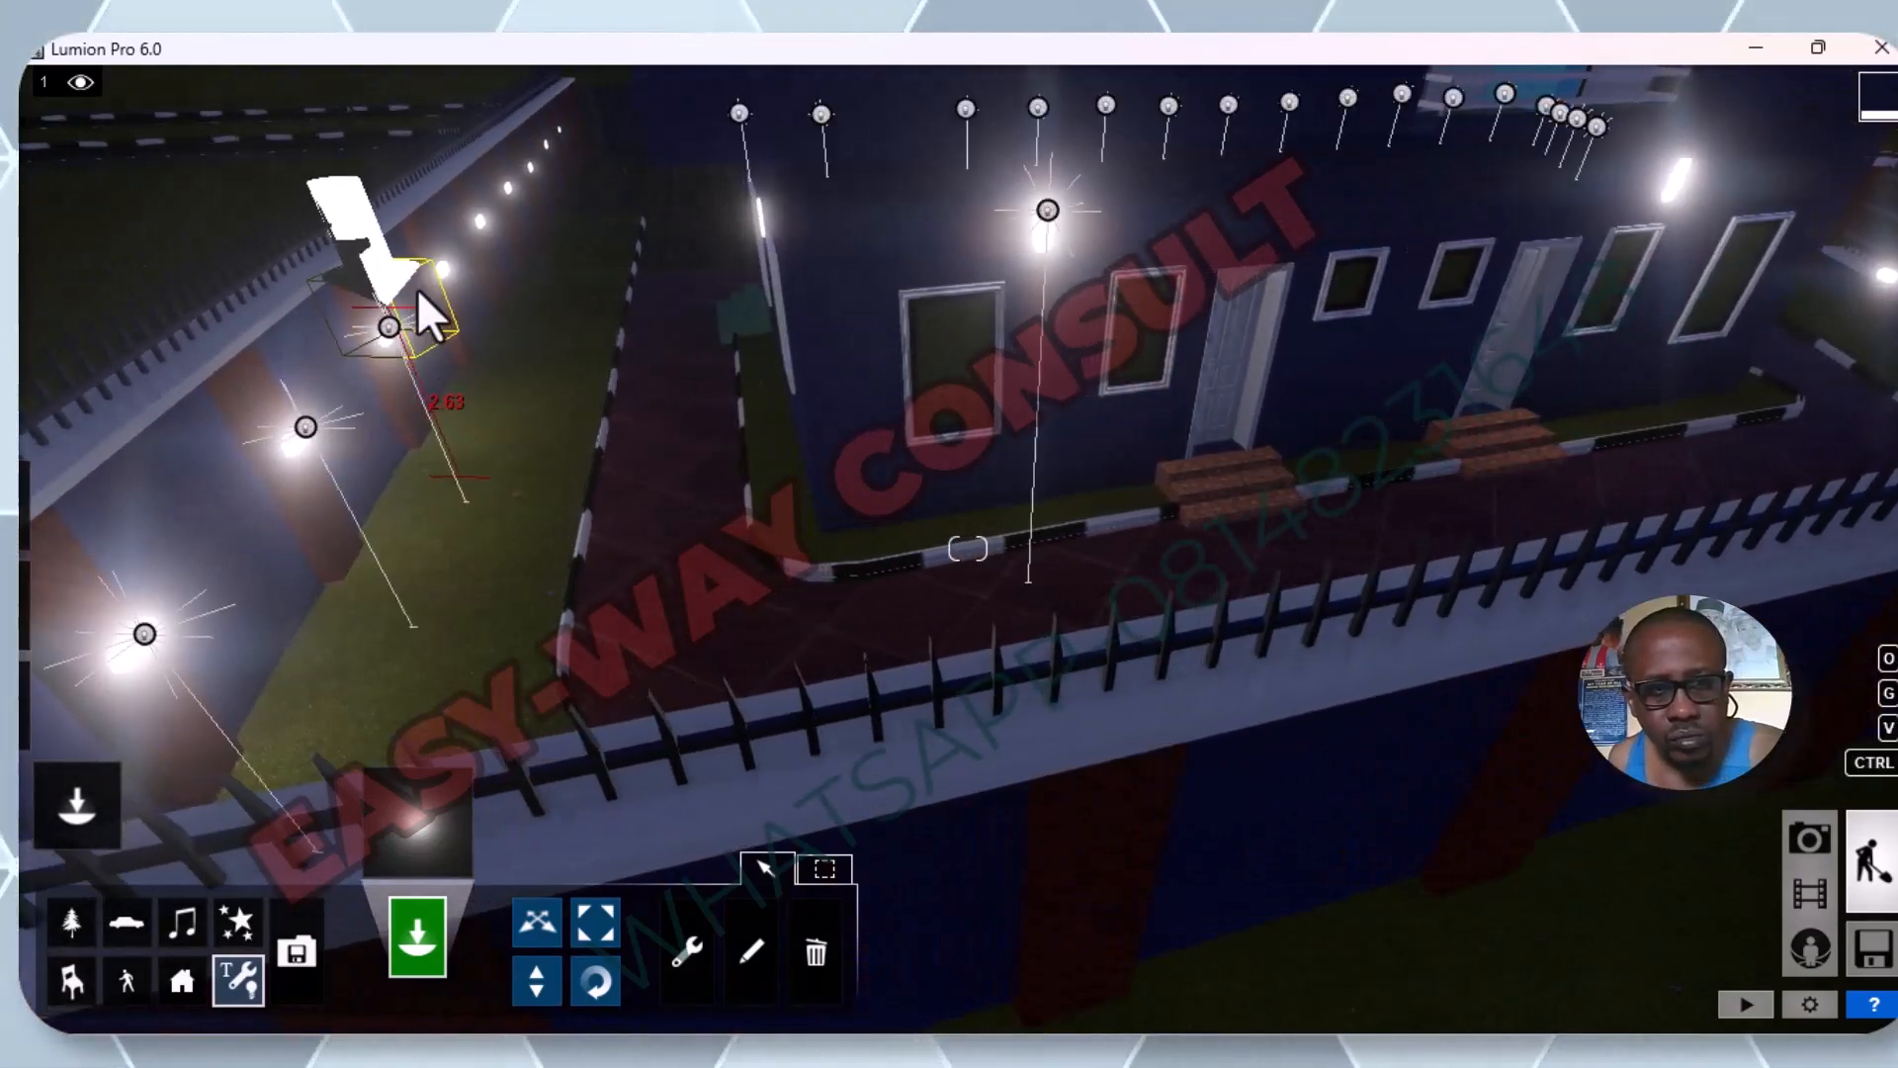
key(w)
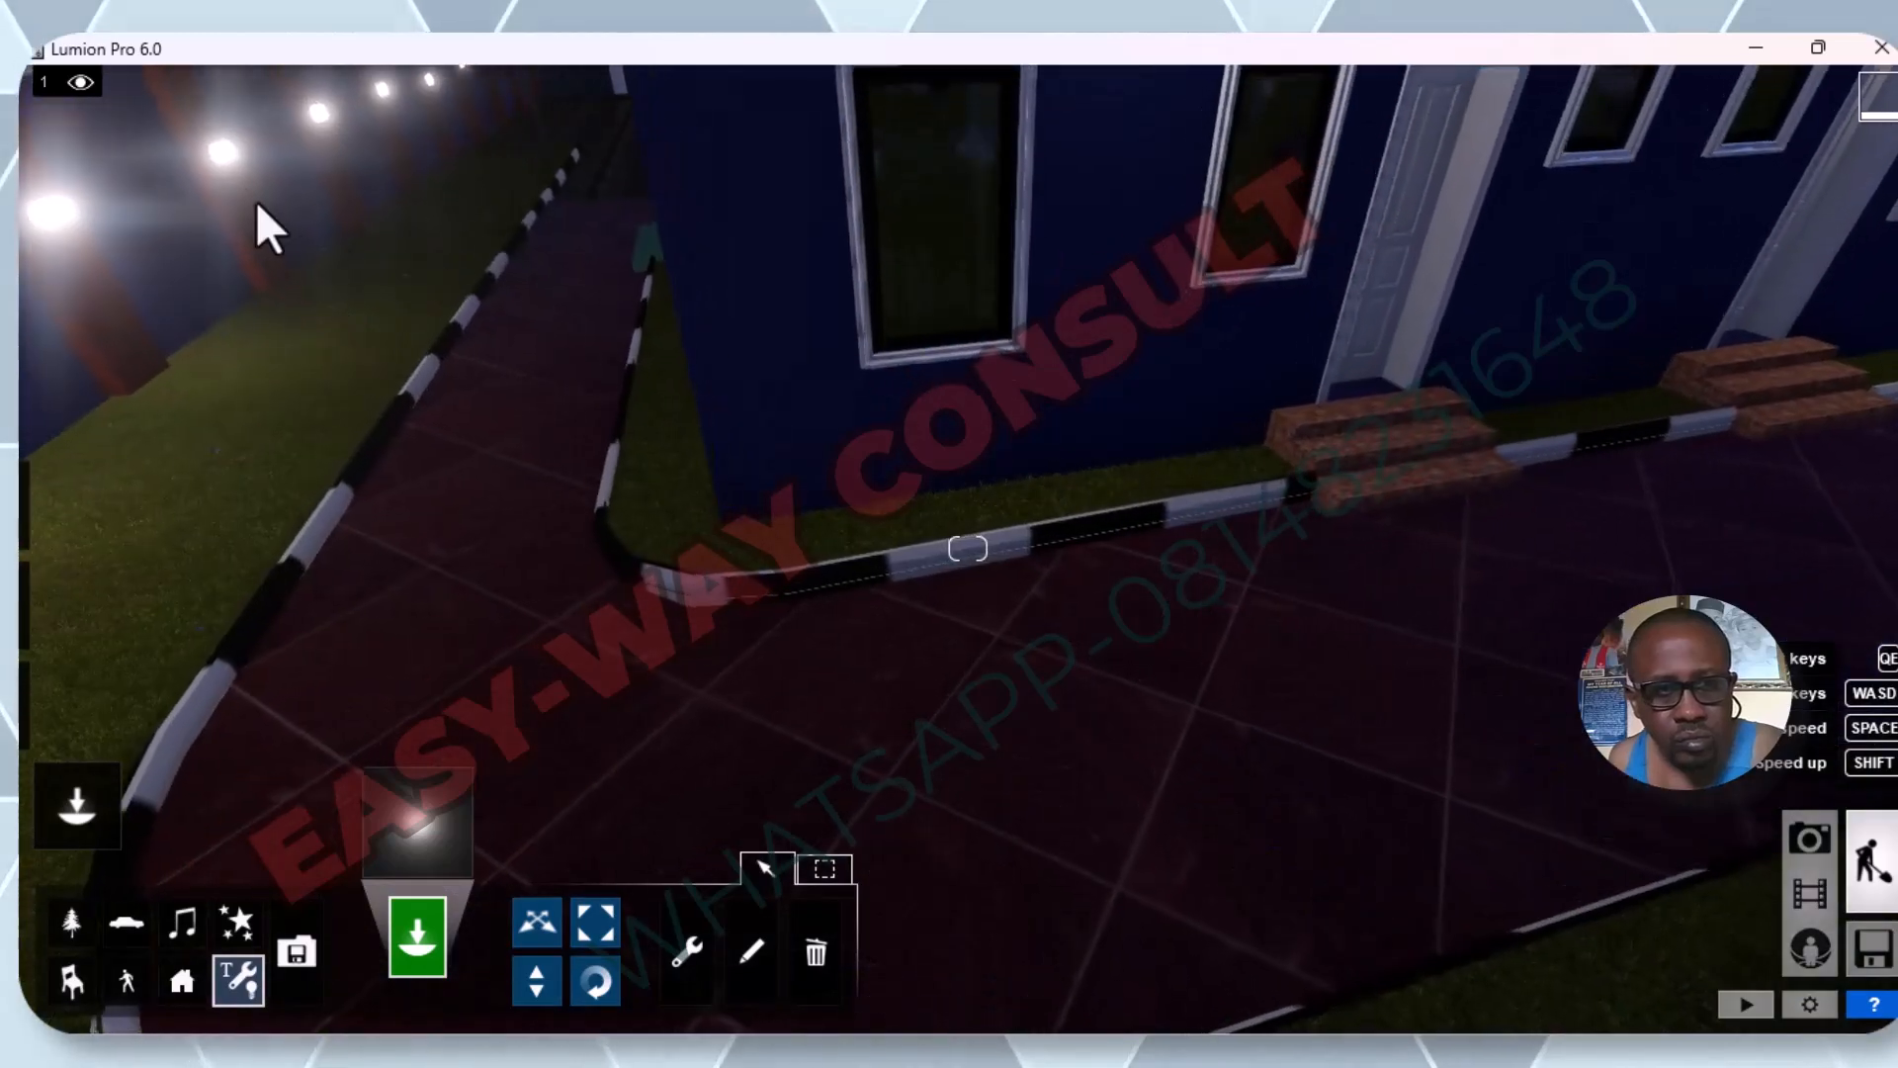
click(212, 150)
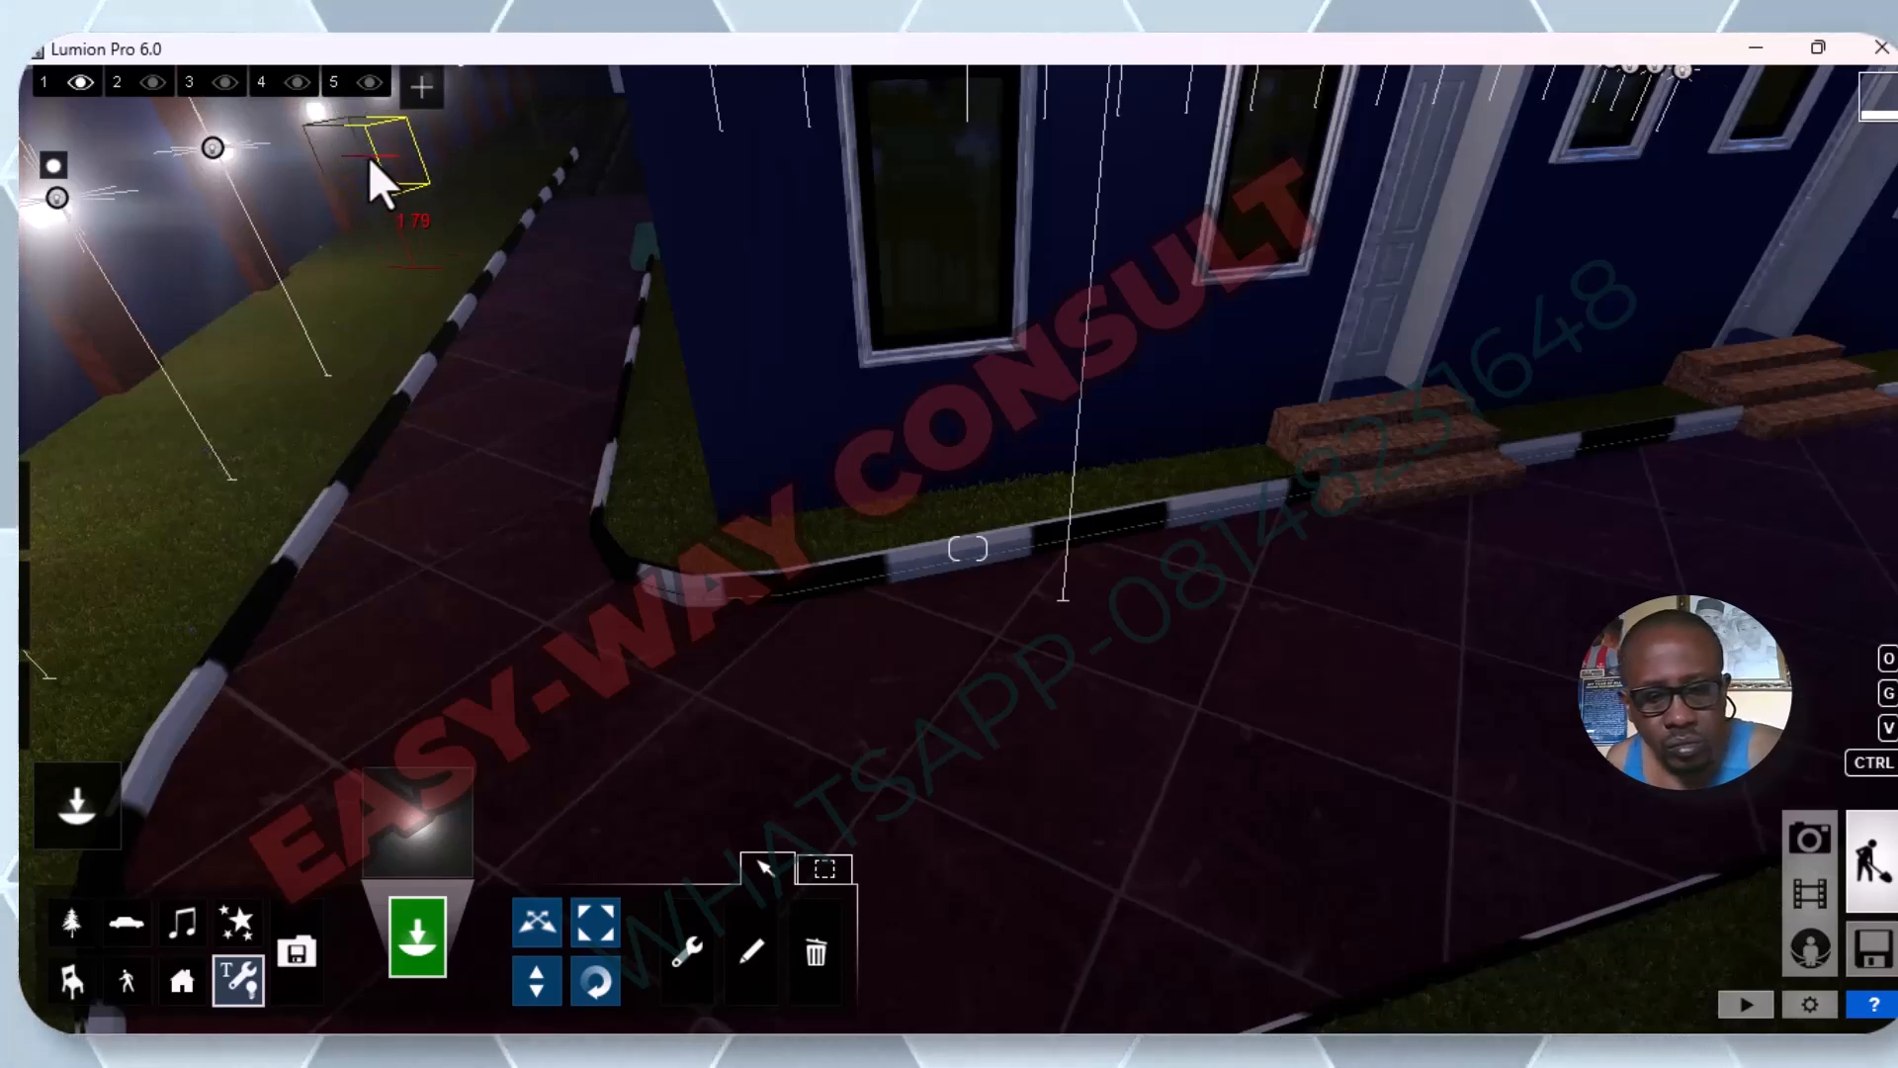
Place omni lights on the fifth, sixth and seventh pillar lamps from the corner along the side fence.
click(368, 155)
key(e)
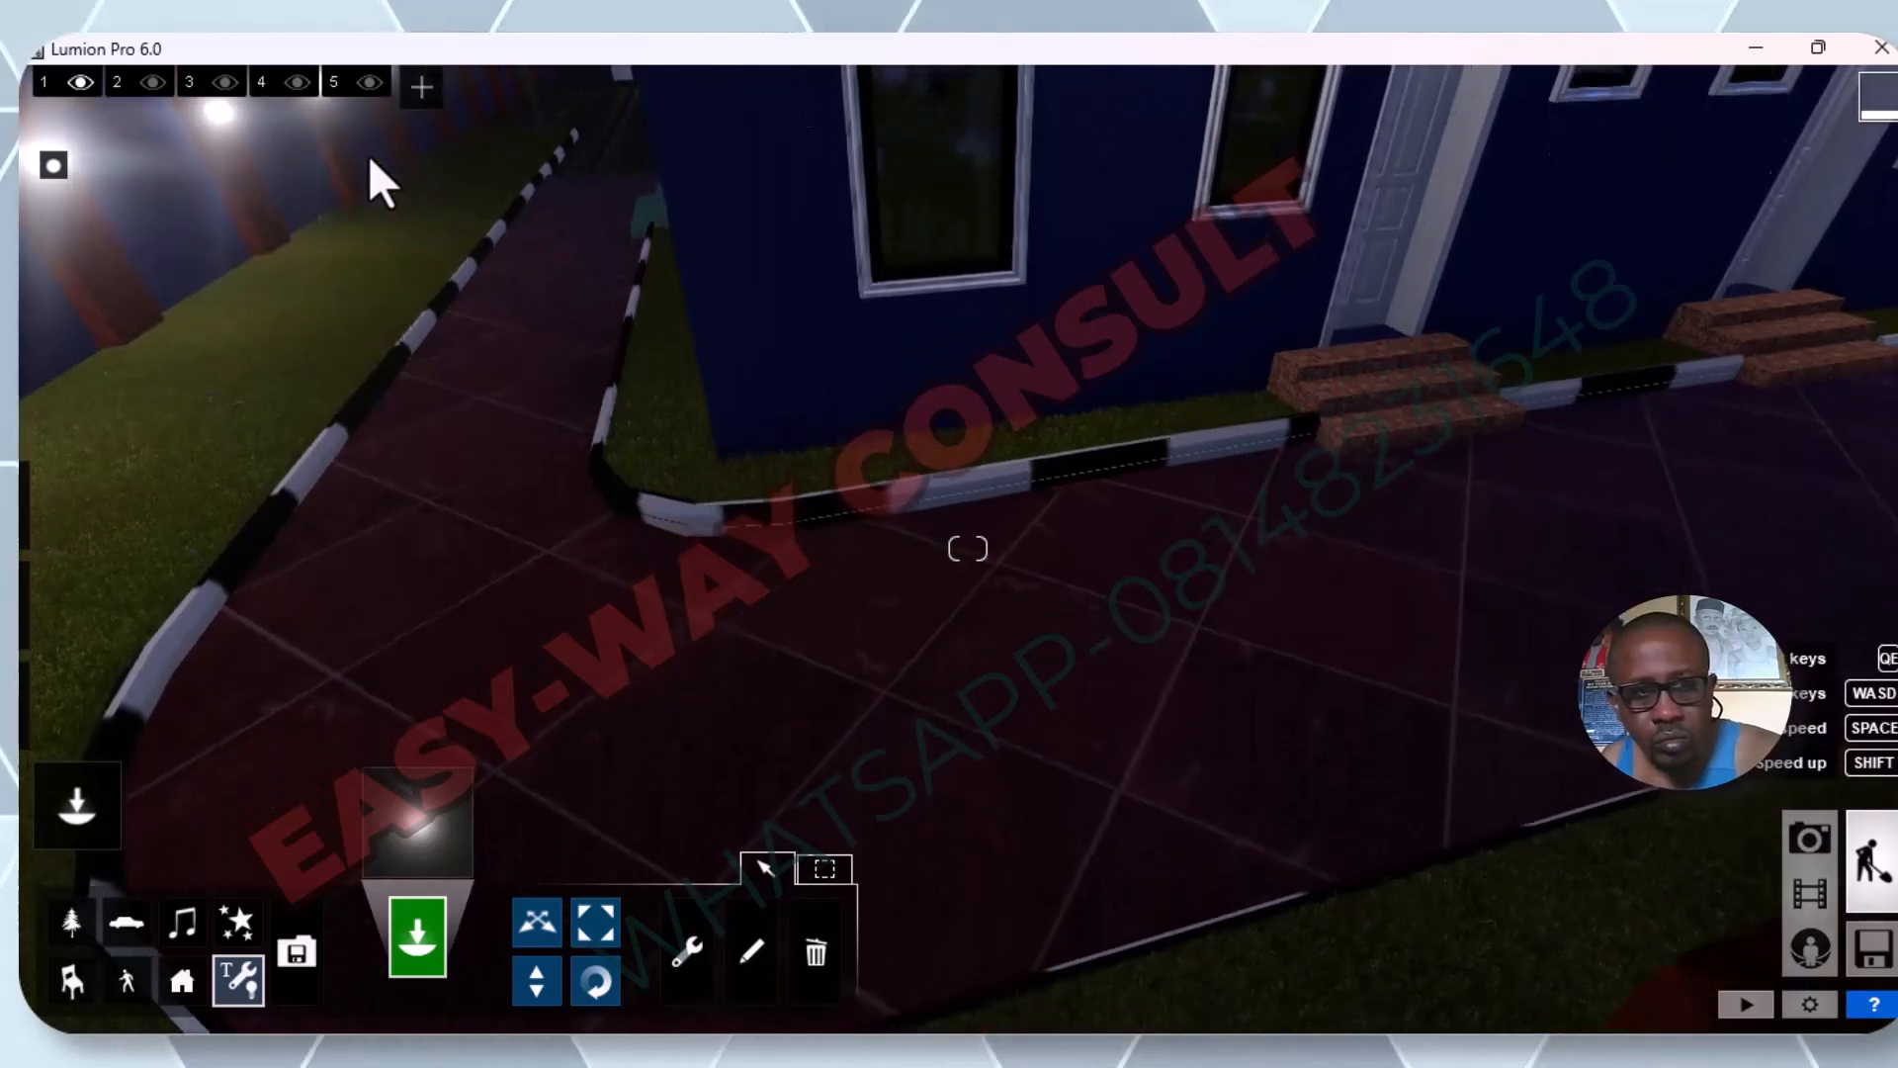
key(q)
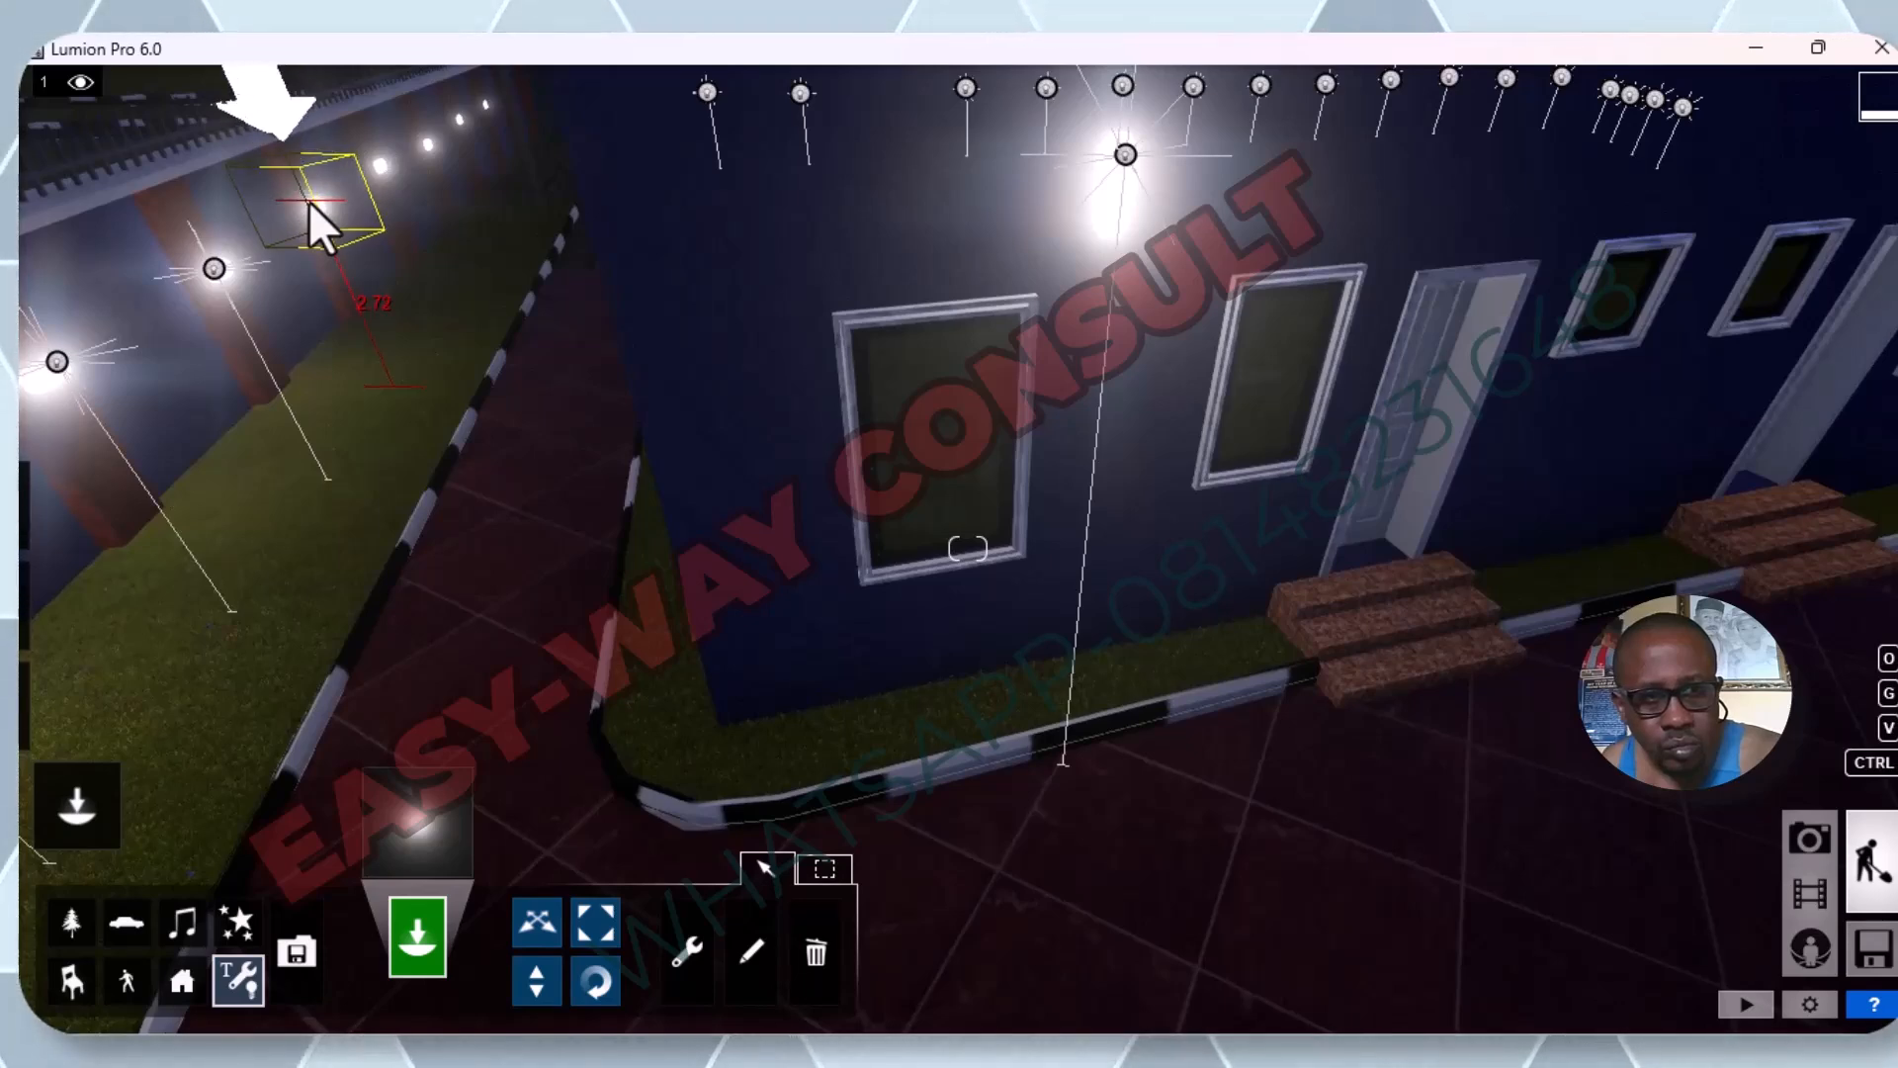
click(309, 198)
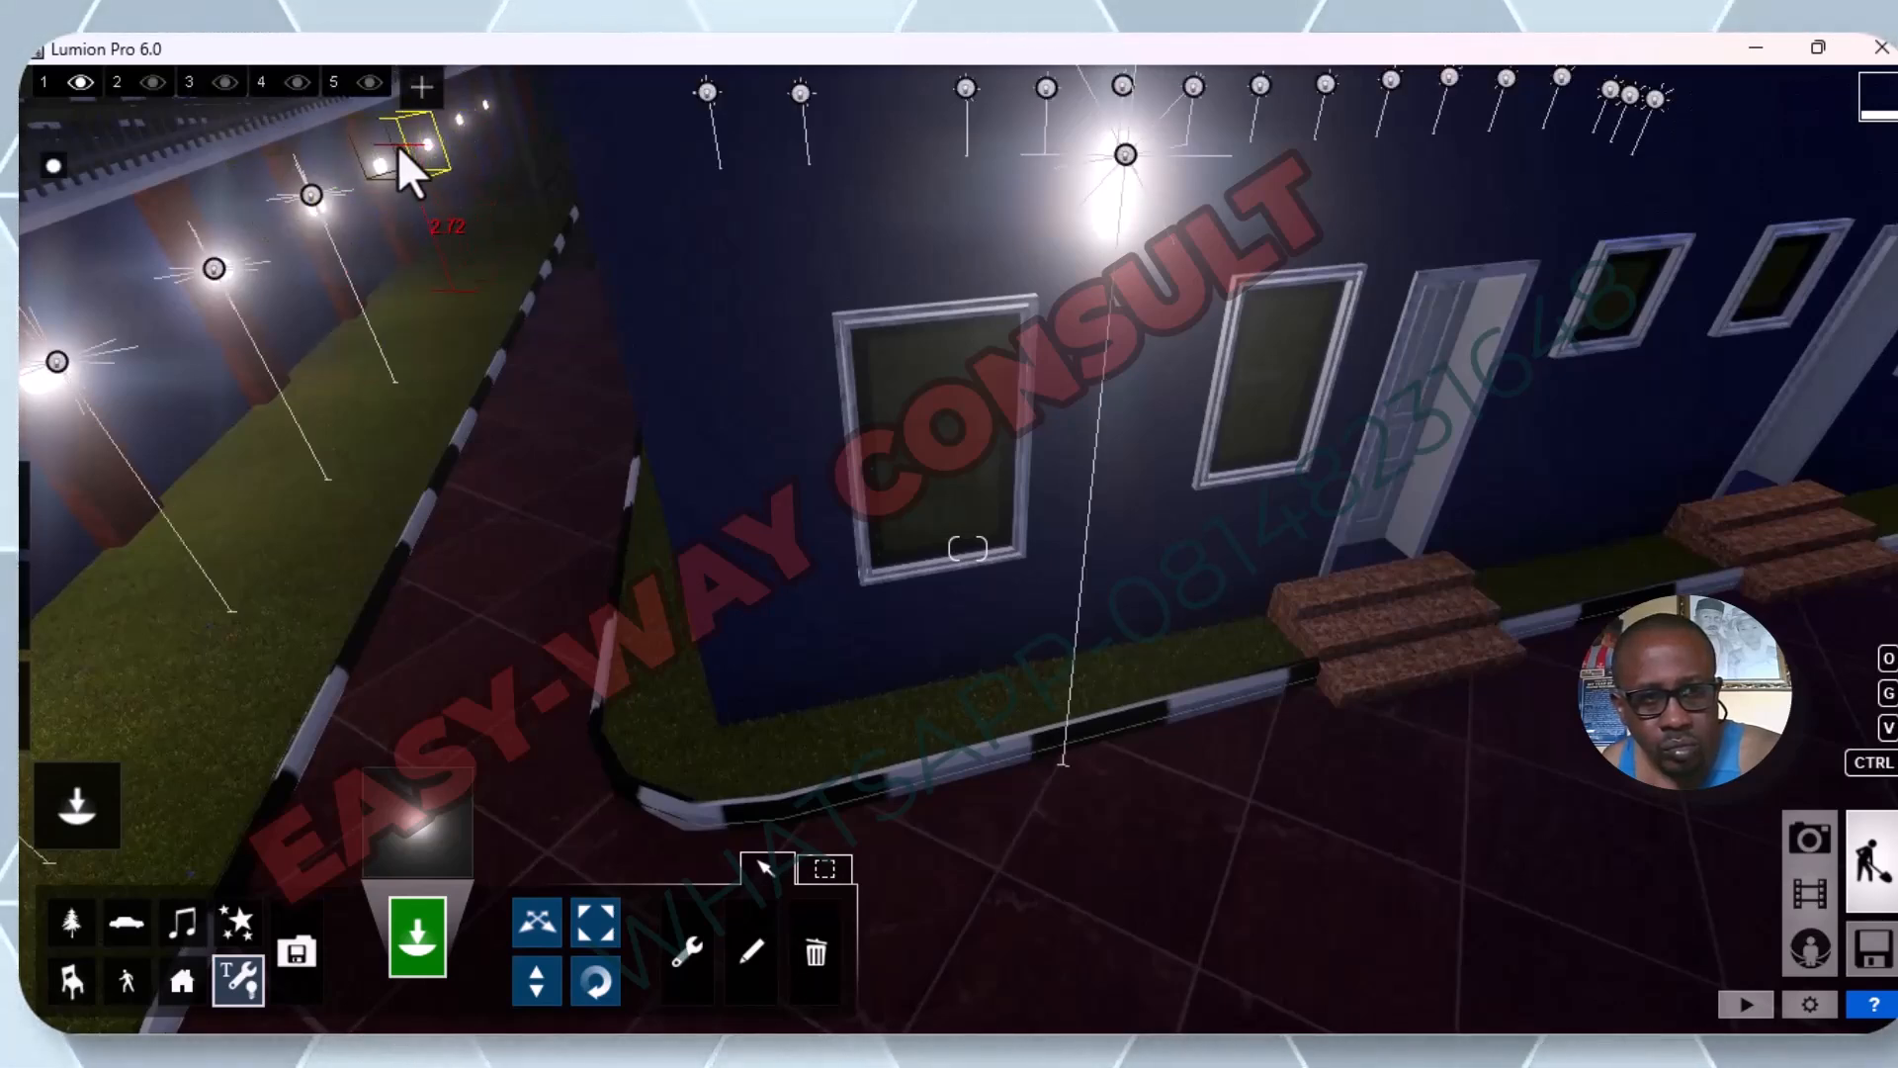
click(383, 158)
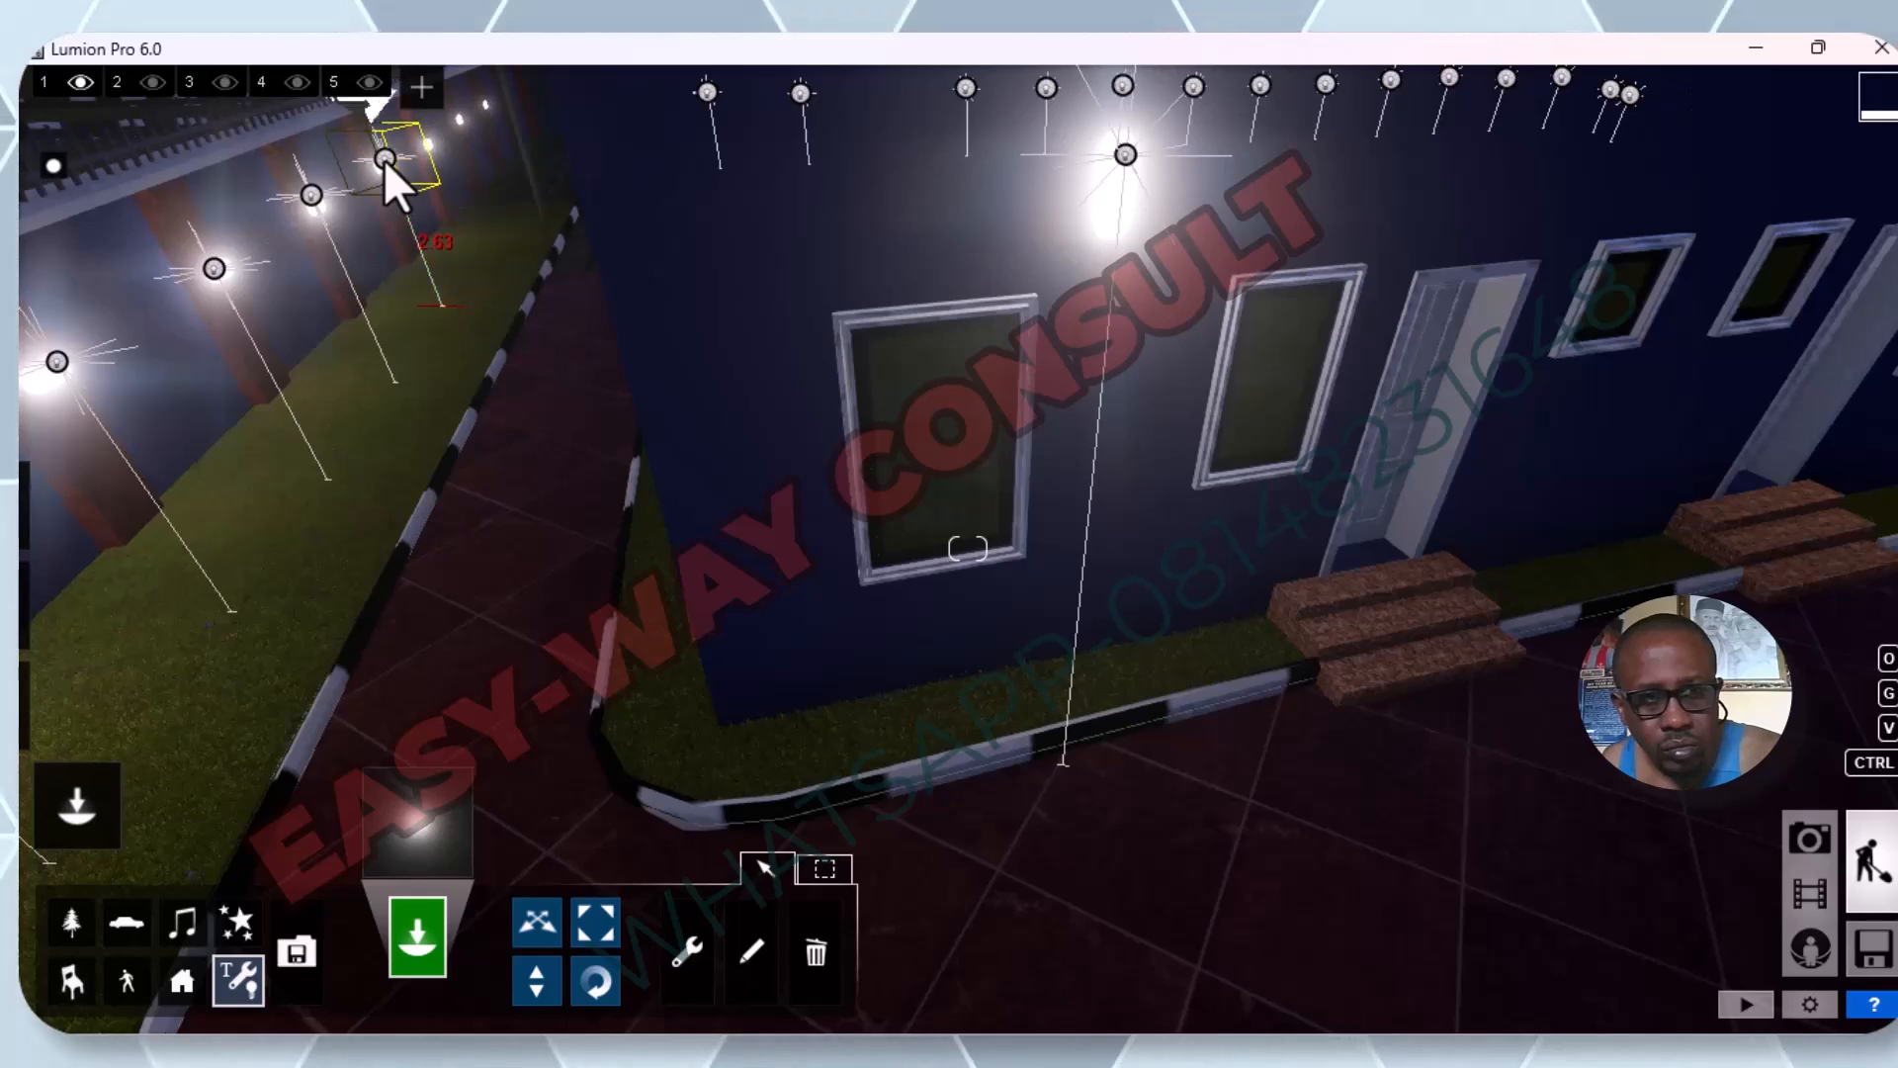
click(429, 138)
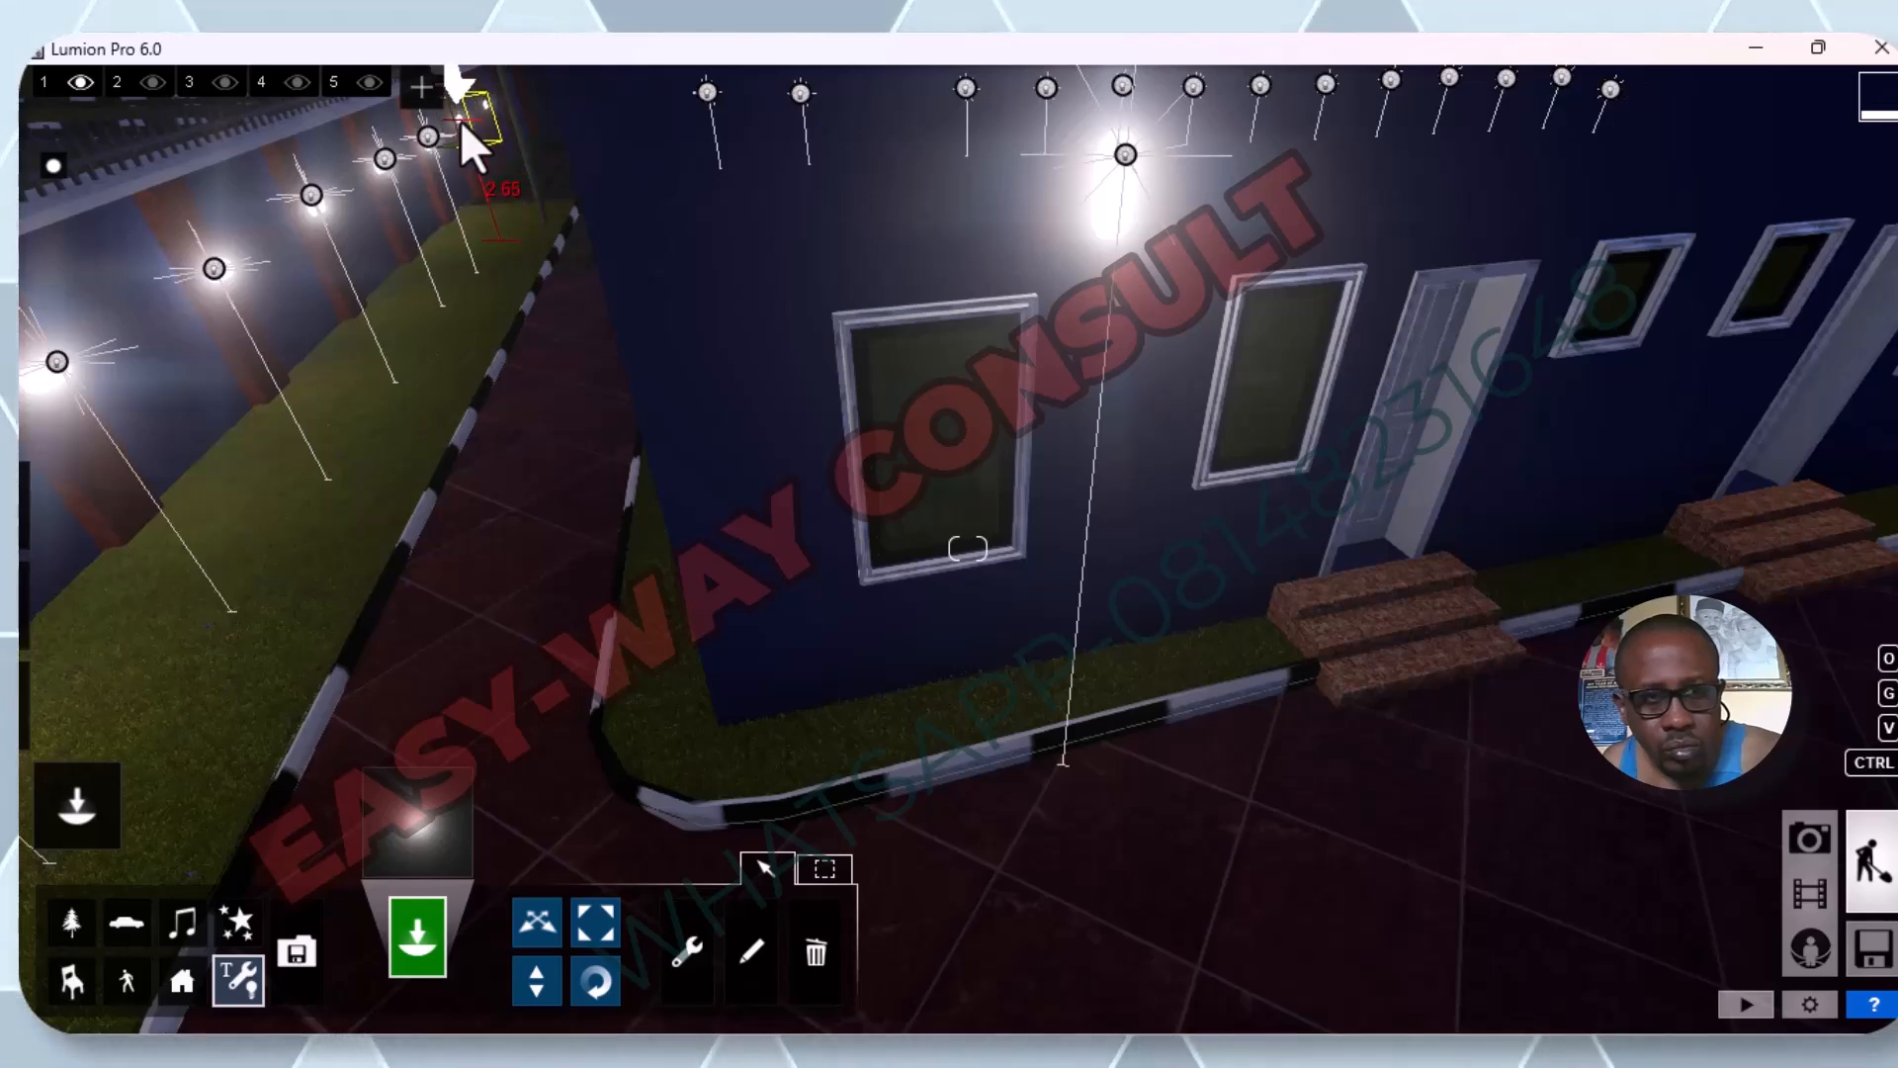
Place an omni light on the eighth pillar lamp, at the far end of the side fence.
click(460, 119)
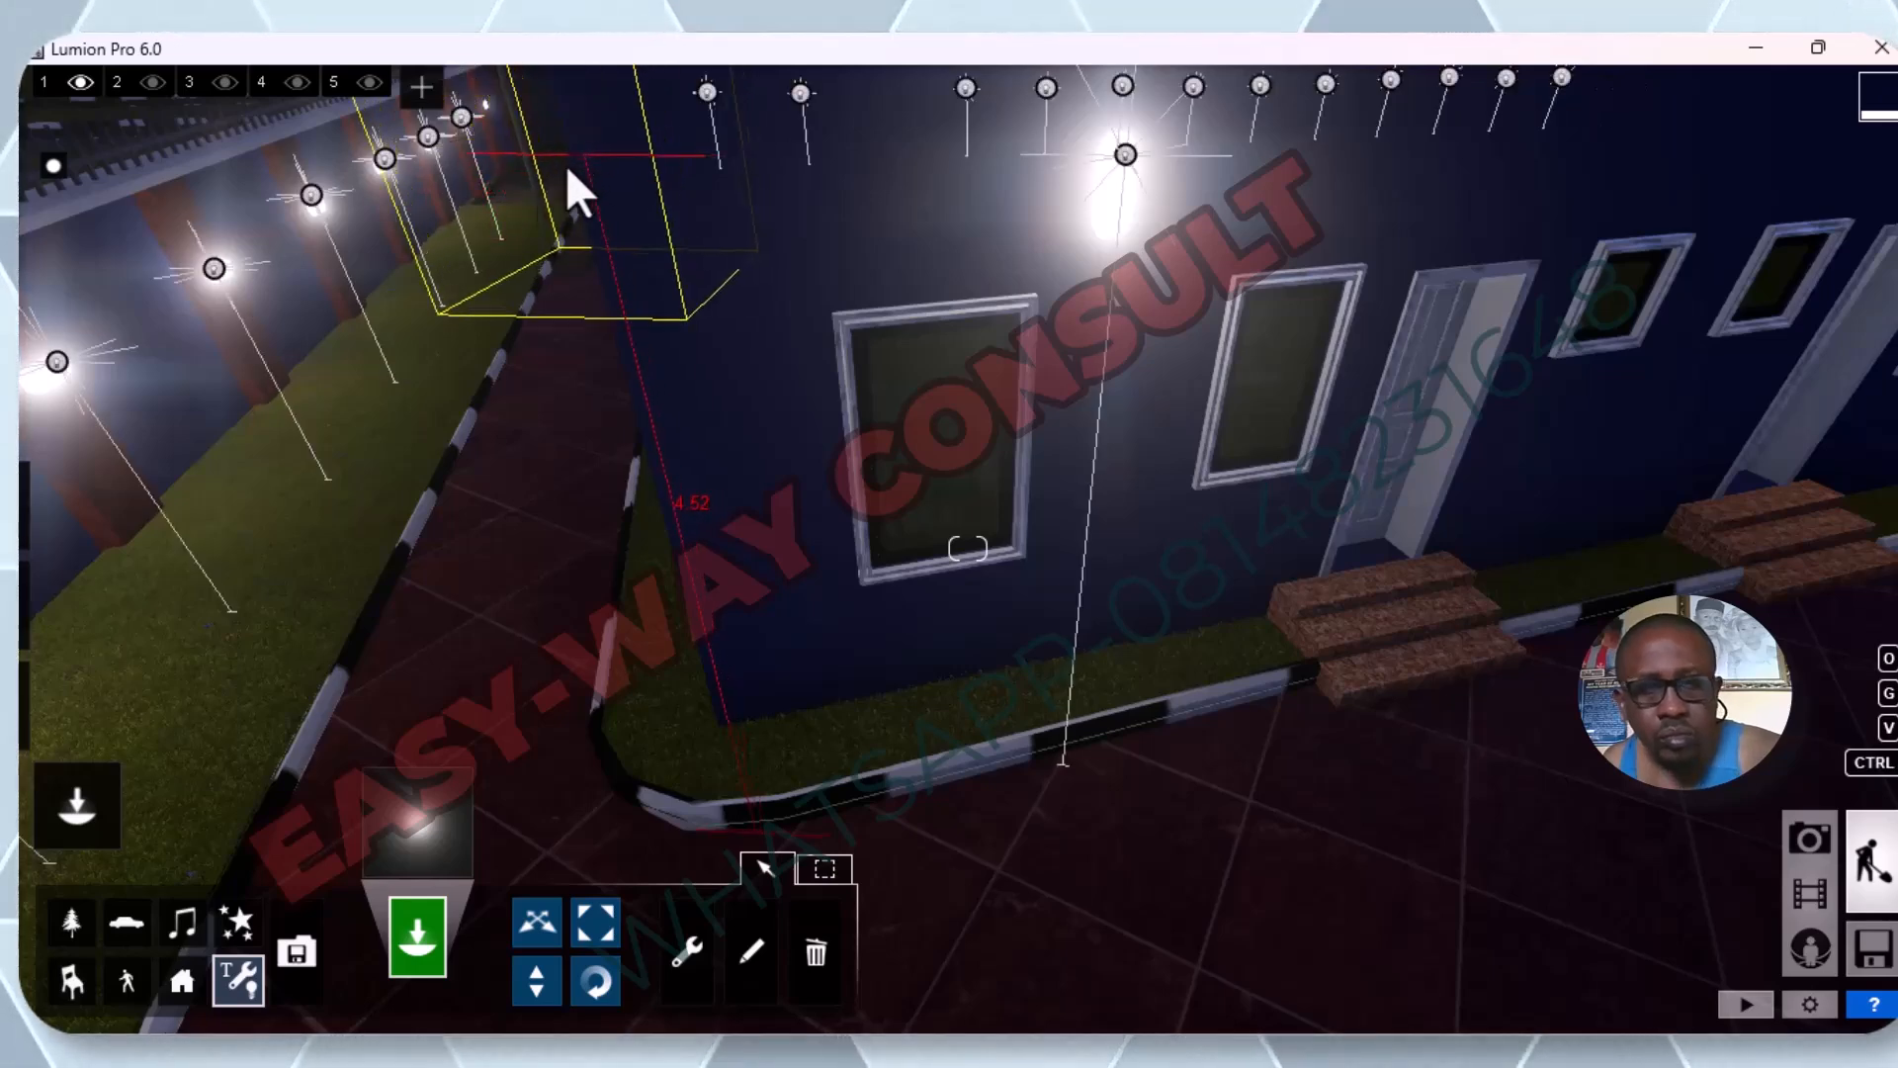
scroll(502, 731, down, 2)
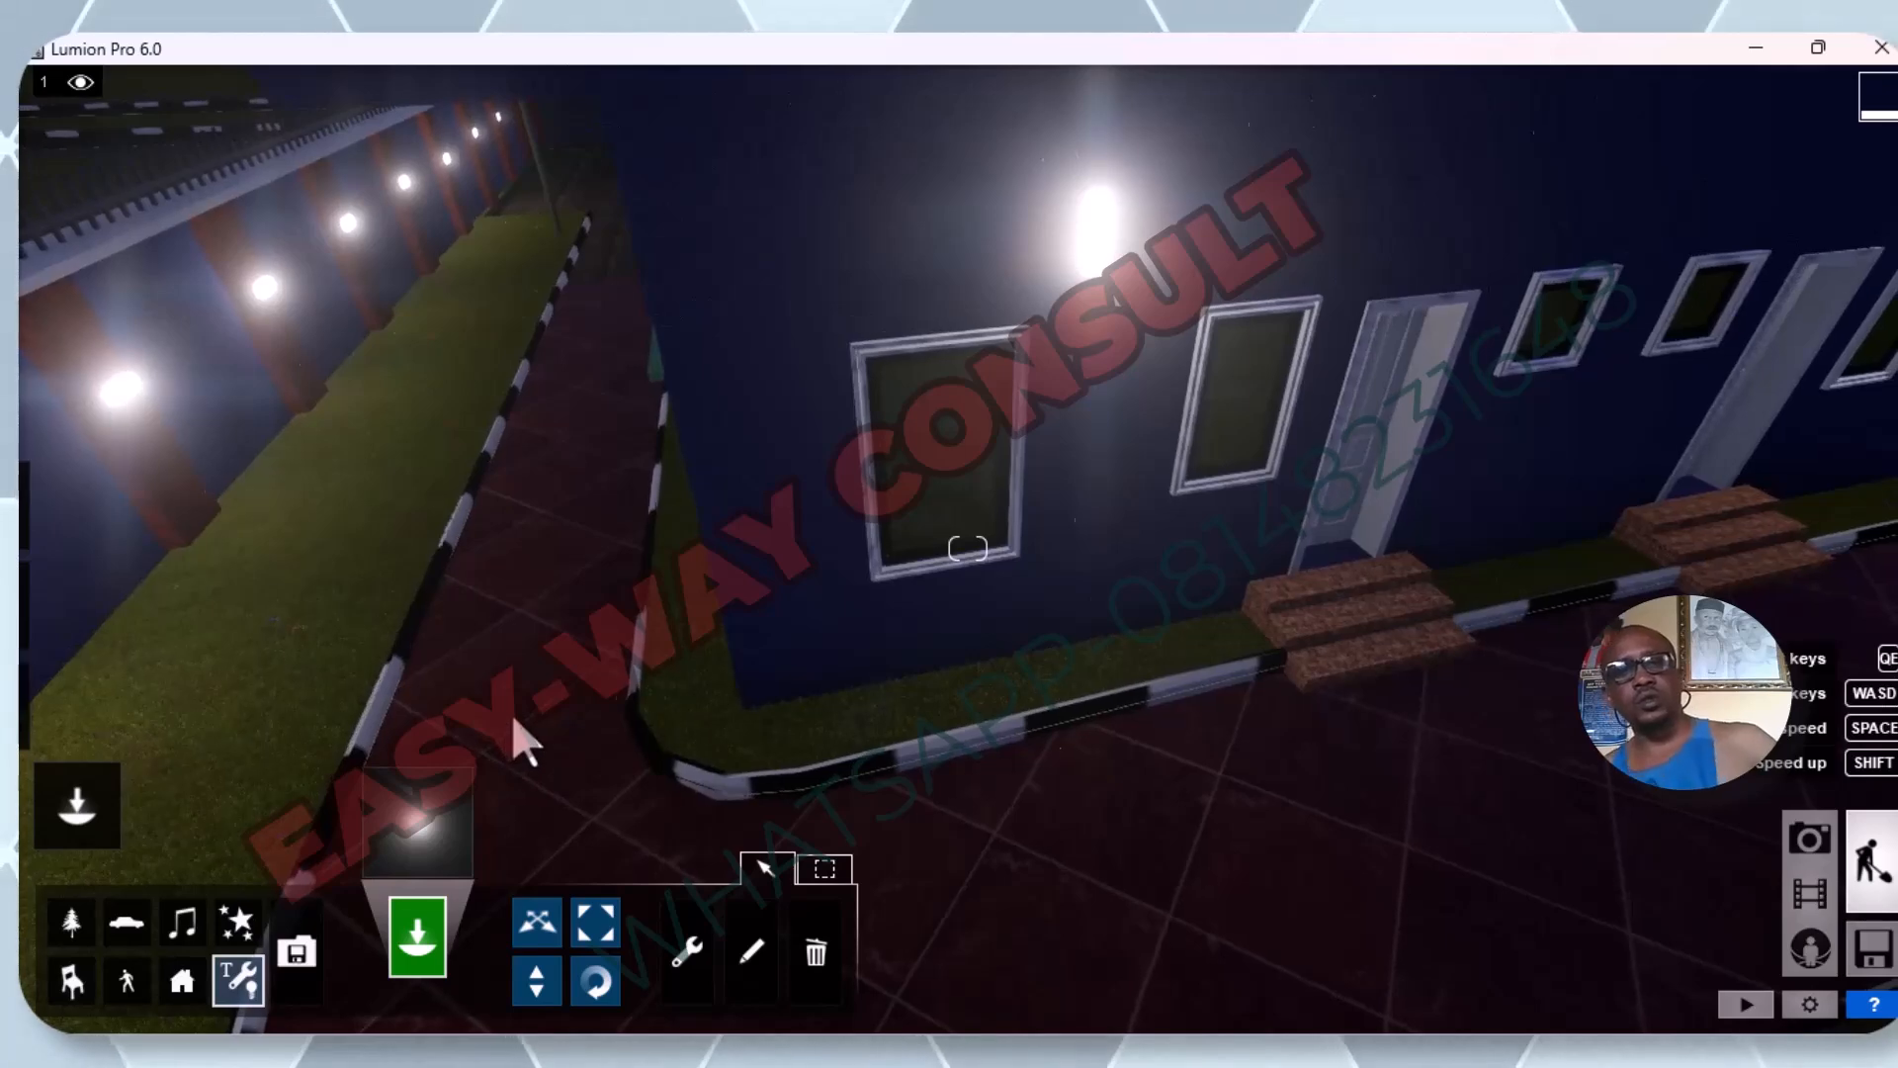
scroll(538, 402, up, 3)
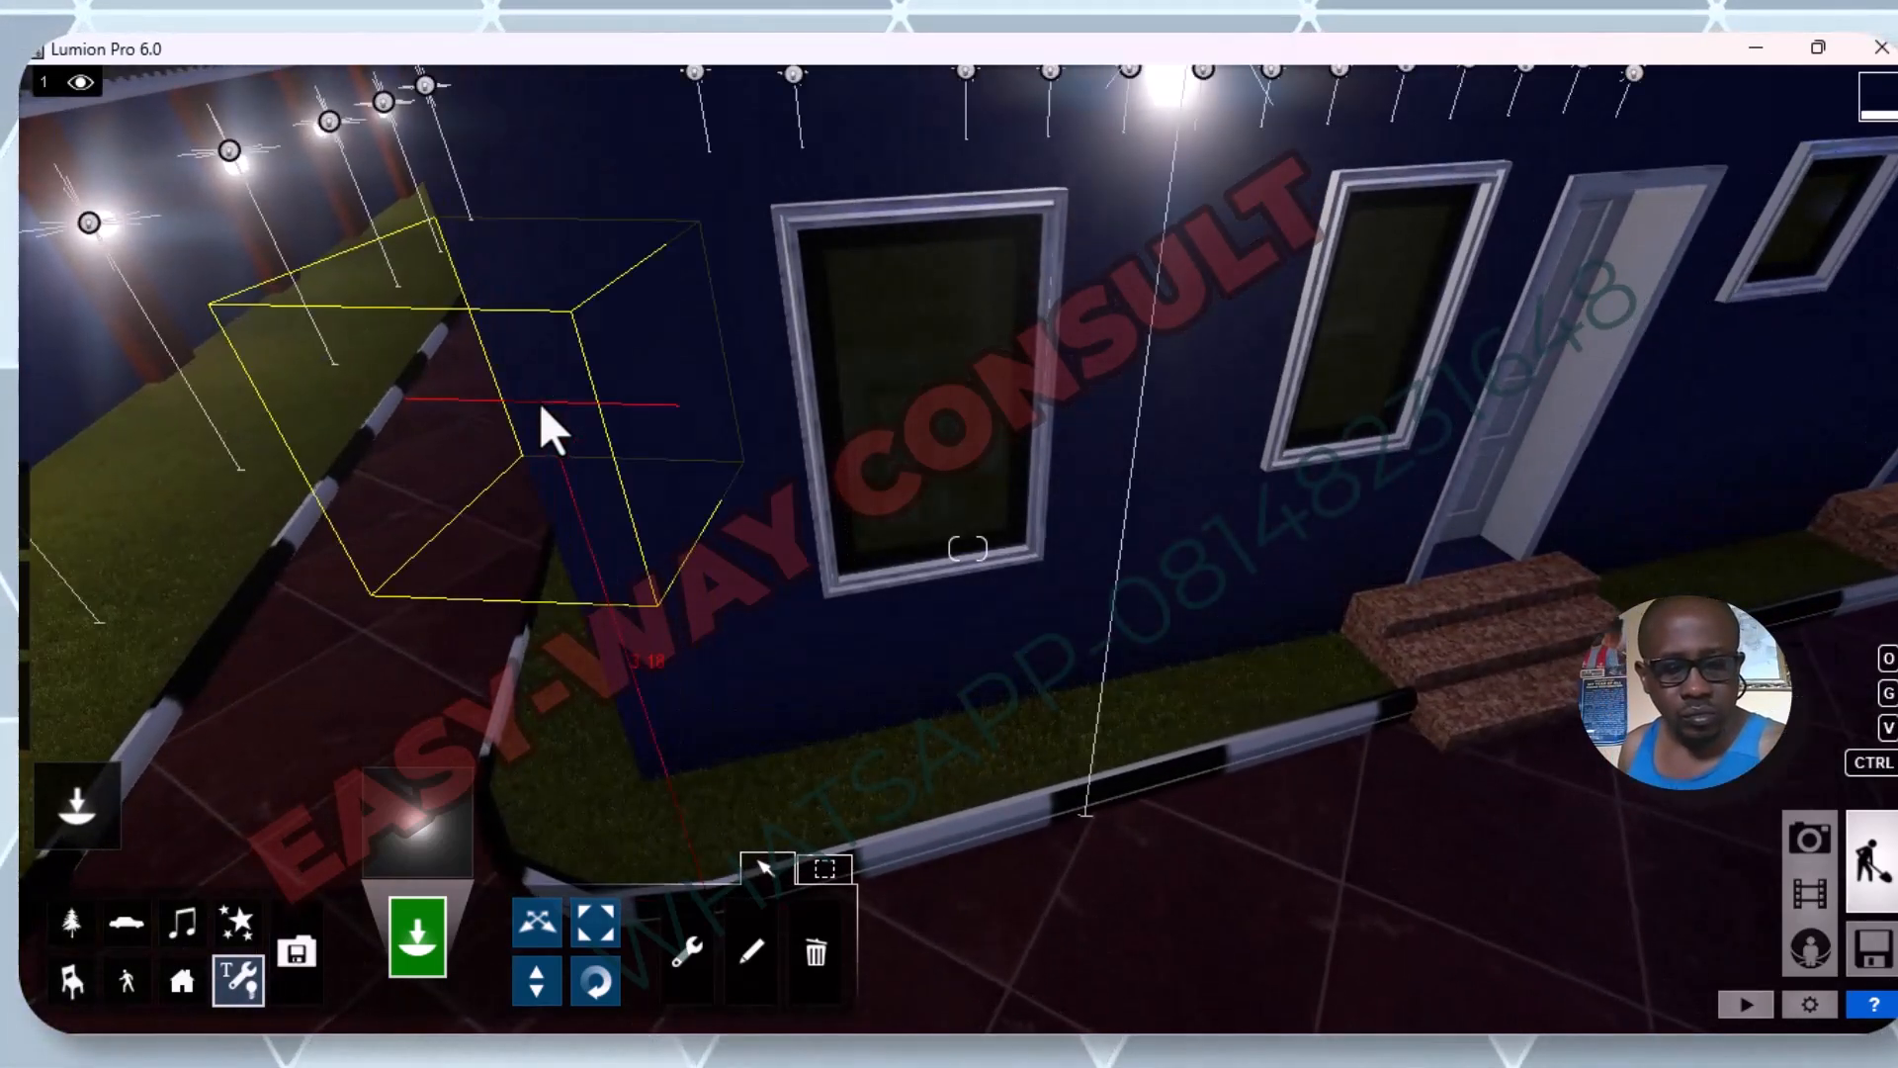
scroll(546, 442, down, 5)
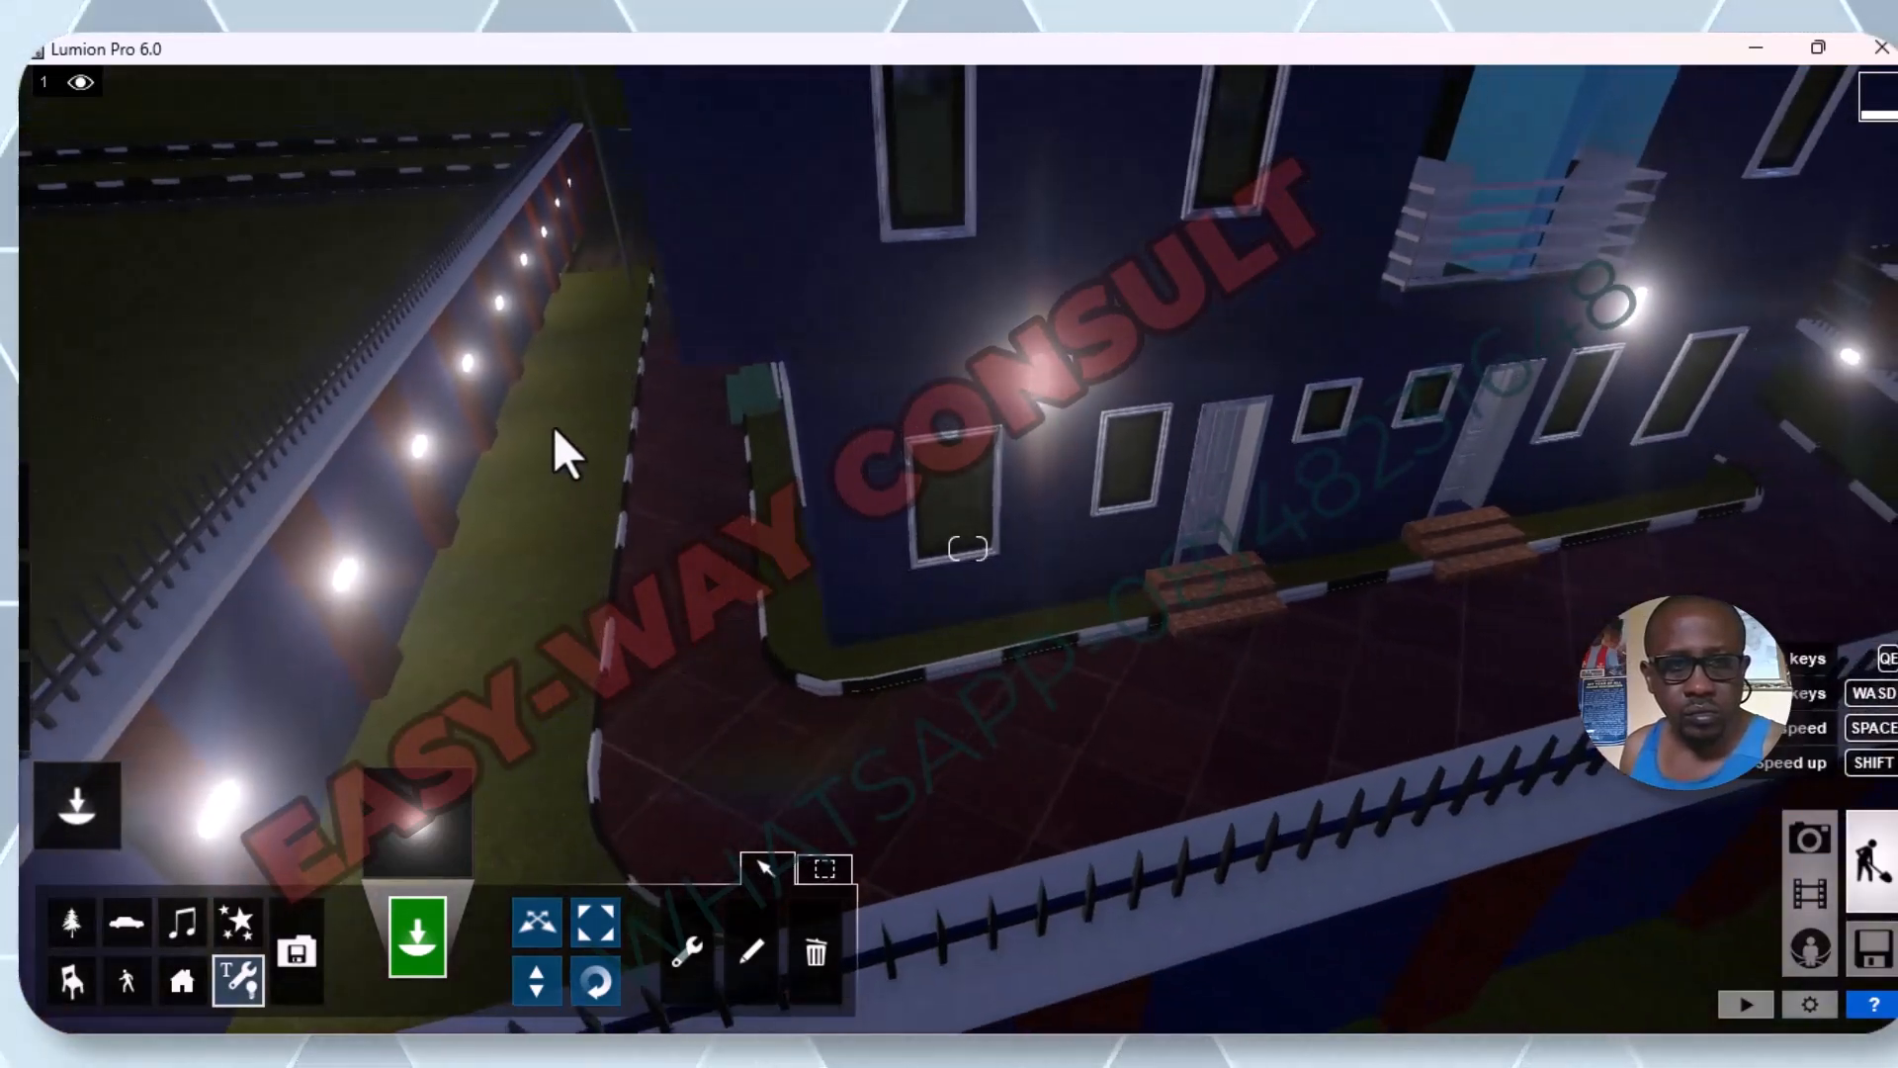
Examine the facade with the brick-stepped doors and the lit side fence from above for lamps still lacking omni lights.
right_drag(554, 425, 585, 491)
scroll(592, 391, down, 3)
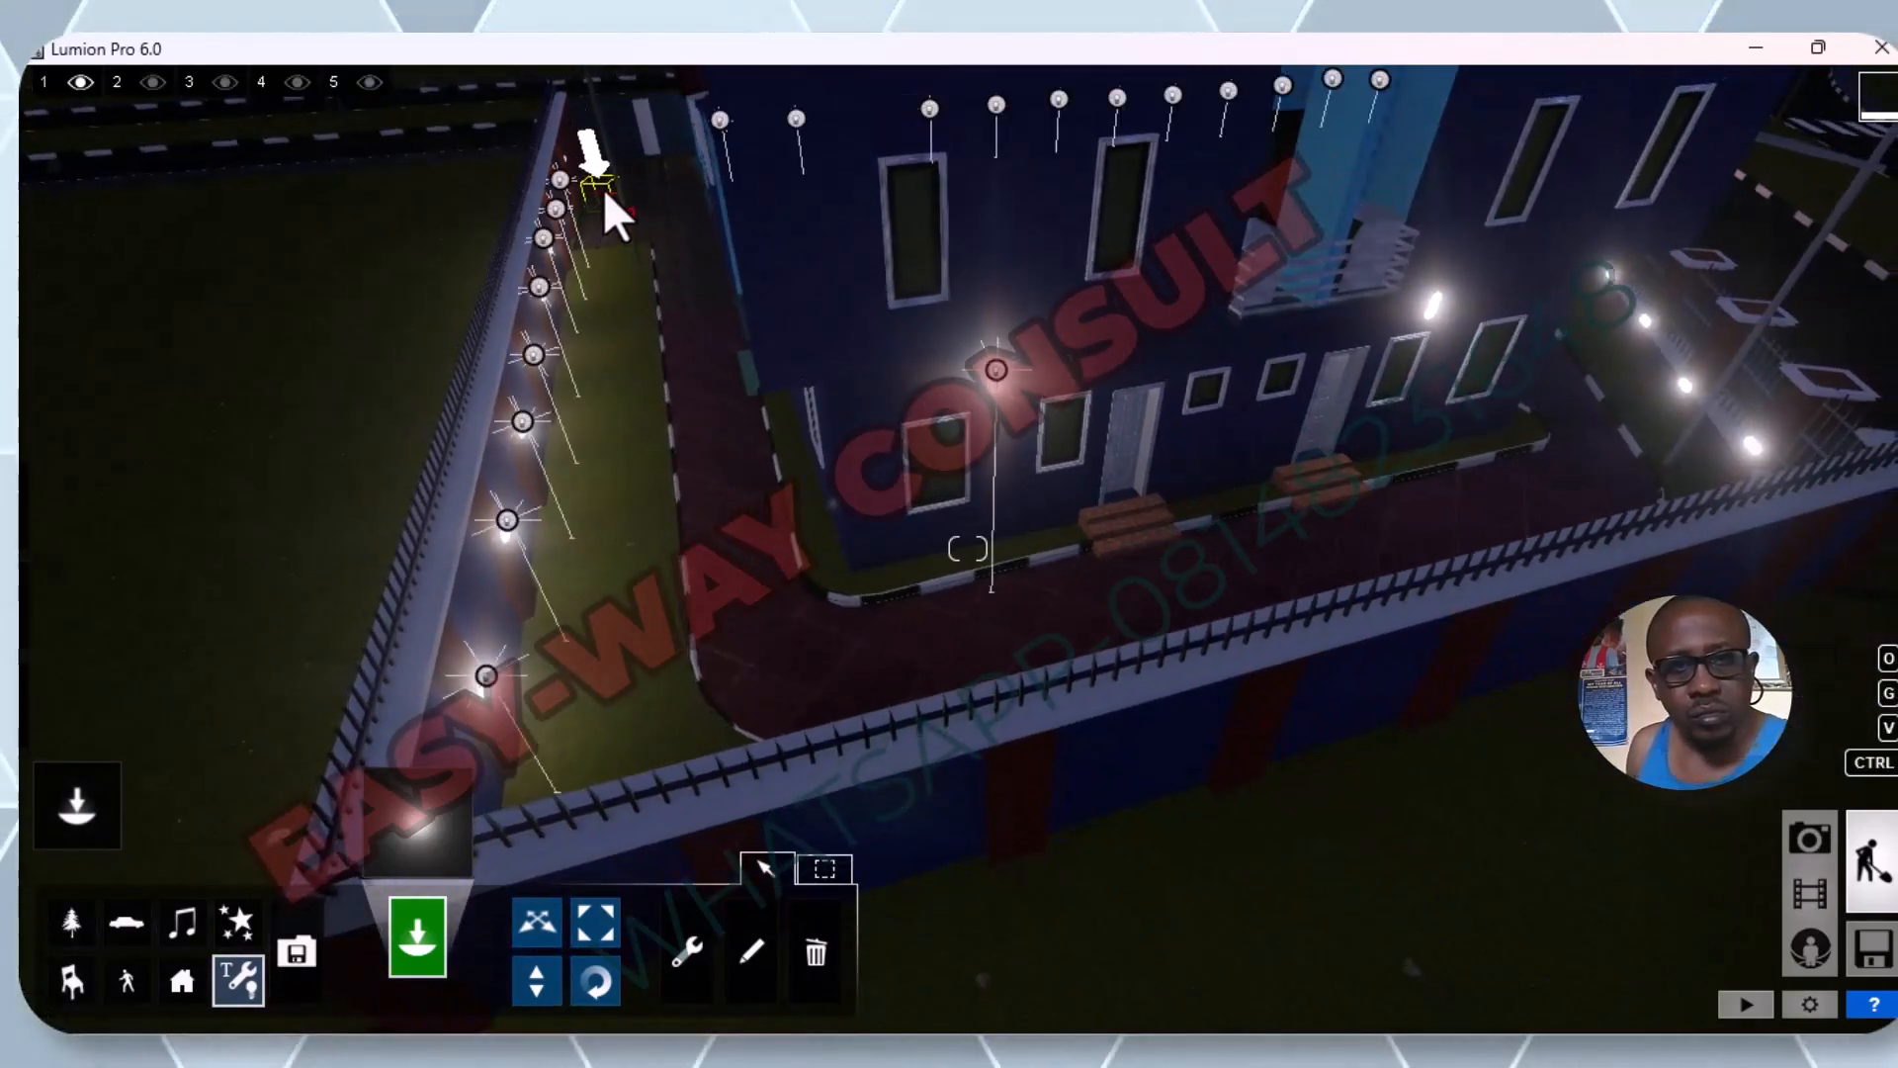
scroll(602, 192, up, 5)
scroll(607, 180, down, 5)
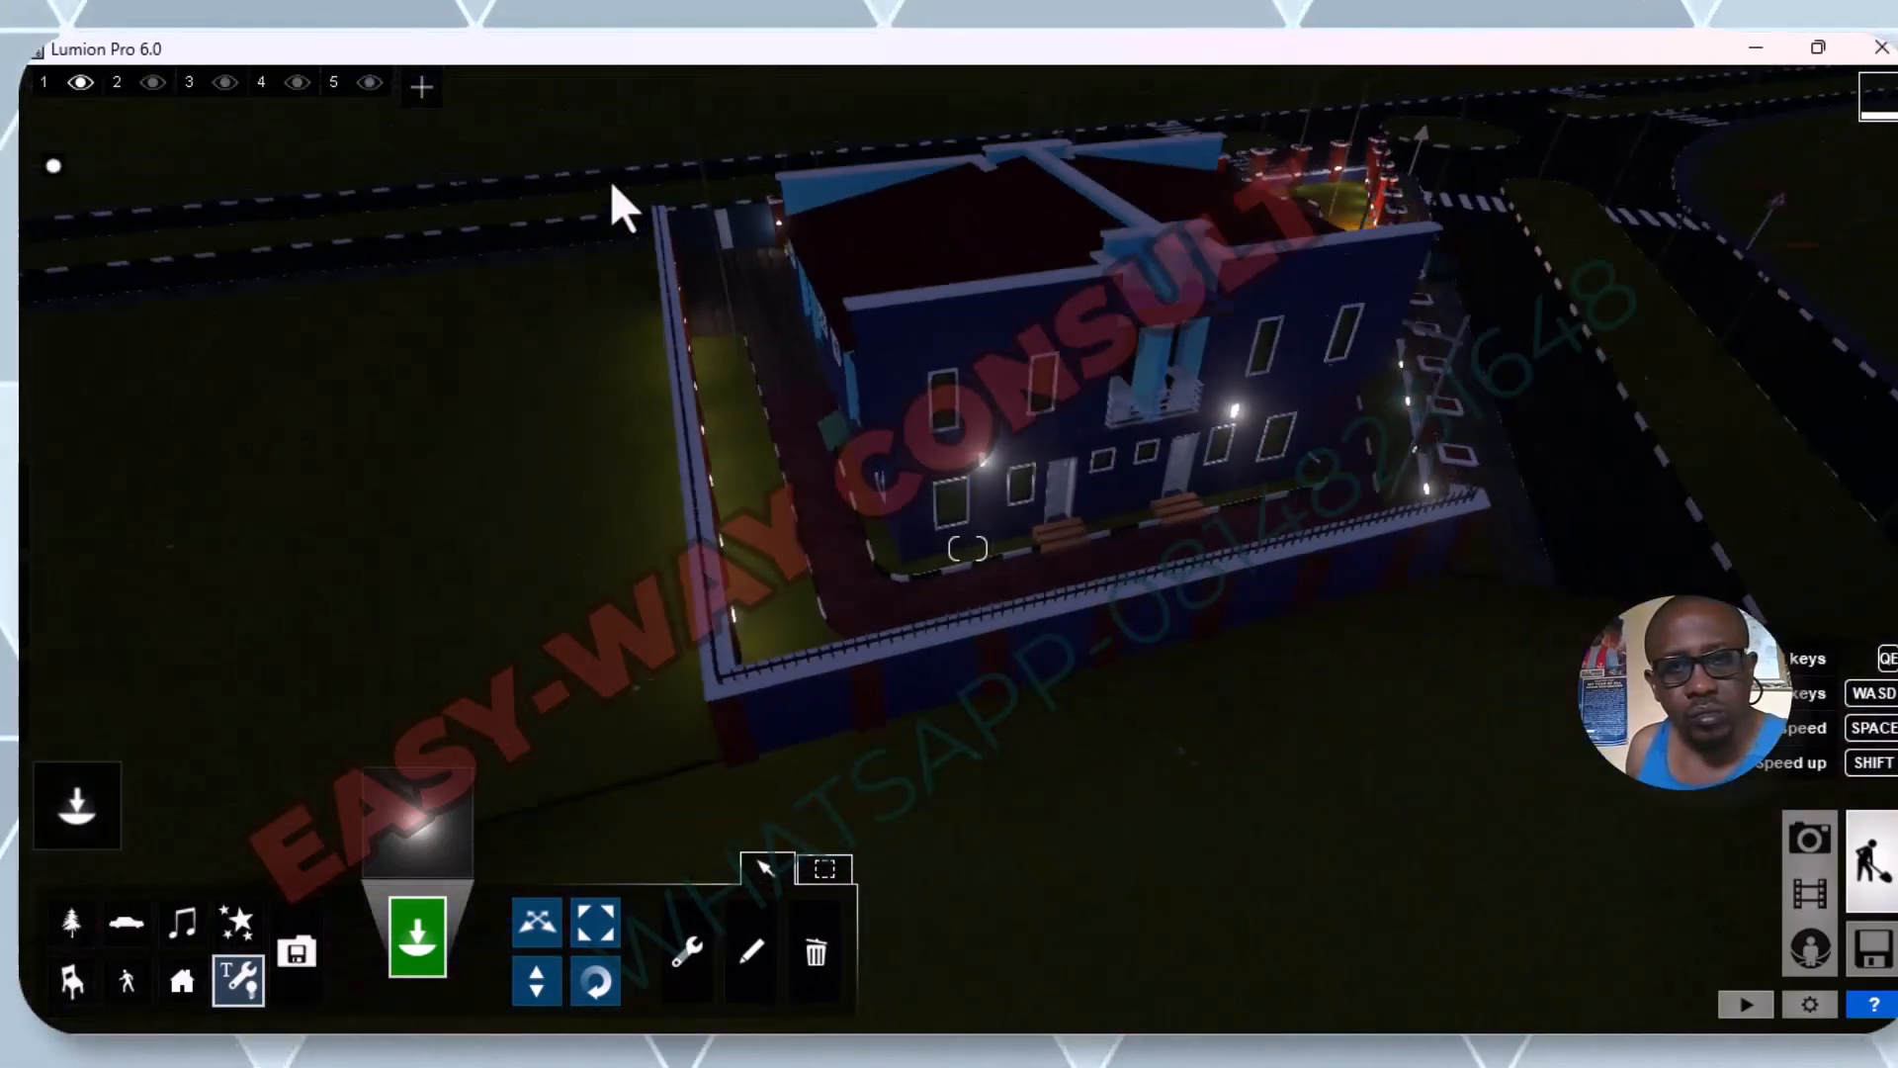
scroll(1447, 440, up, 1)
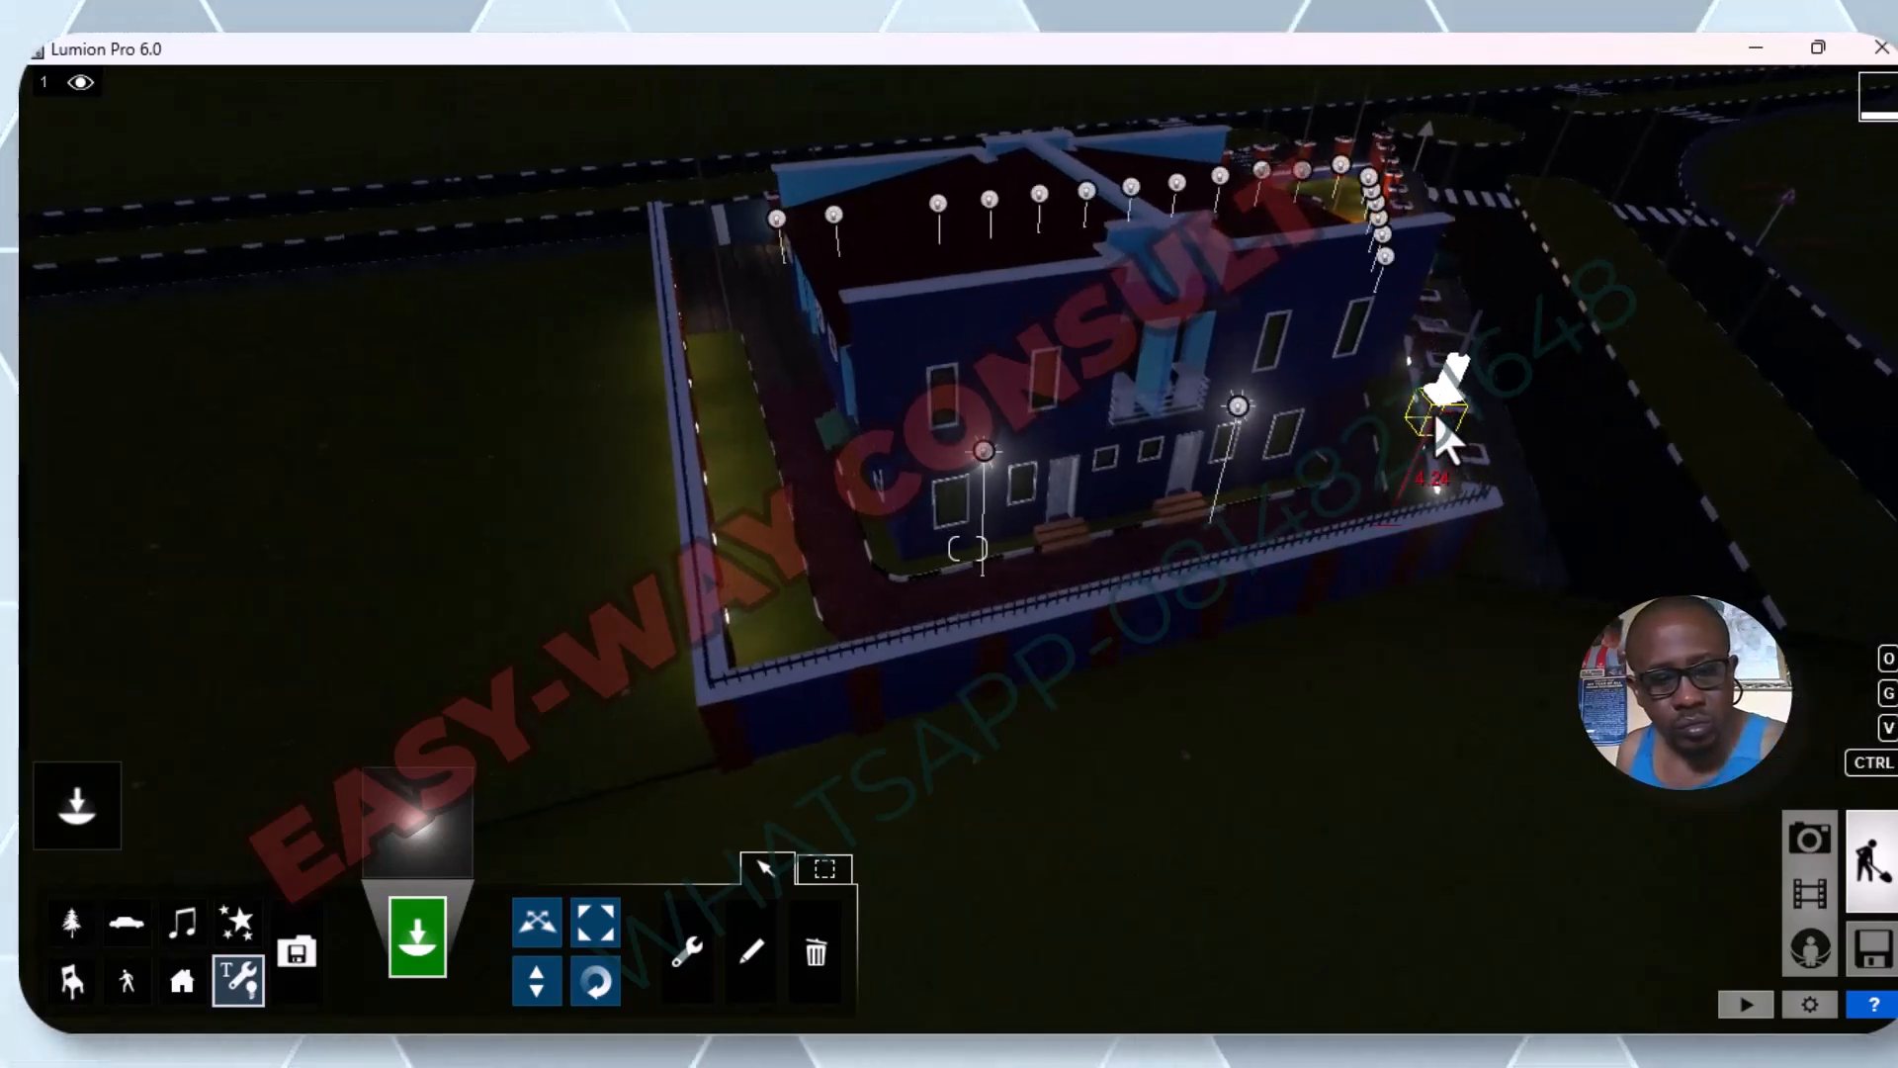
scroll(1436, 419, up, 2)
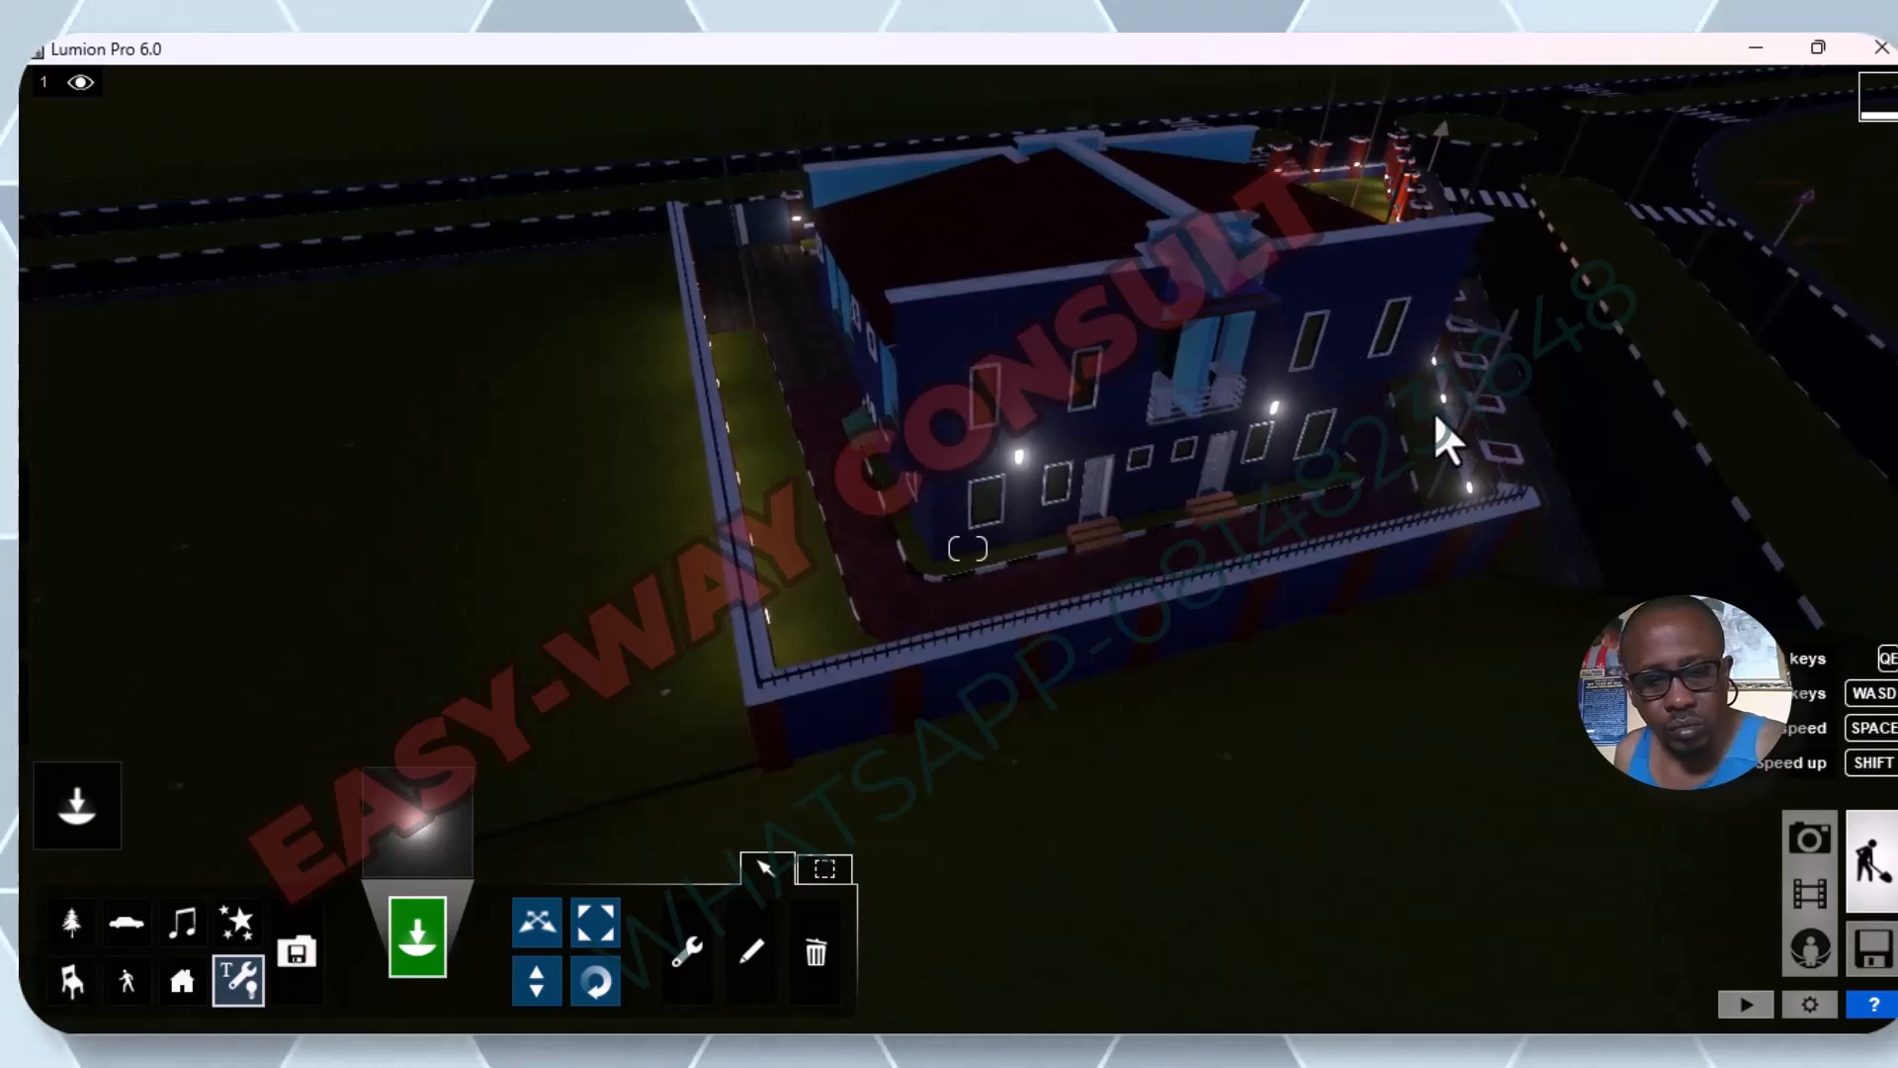
key(d)
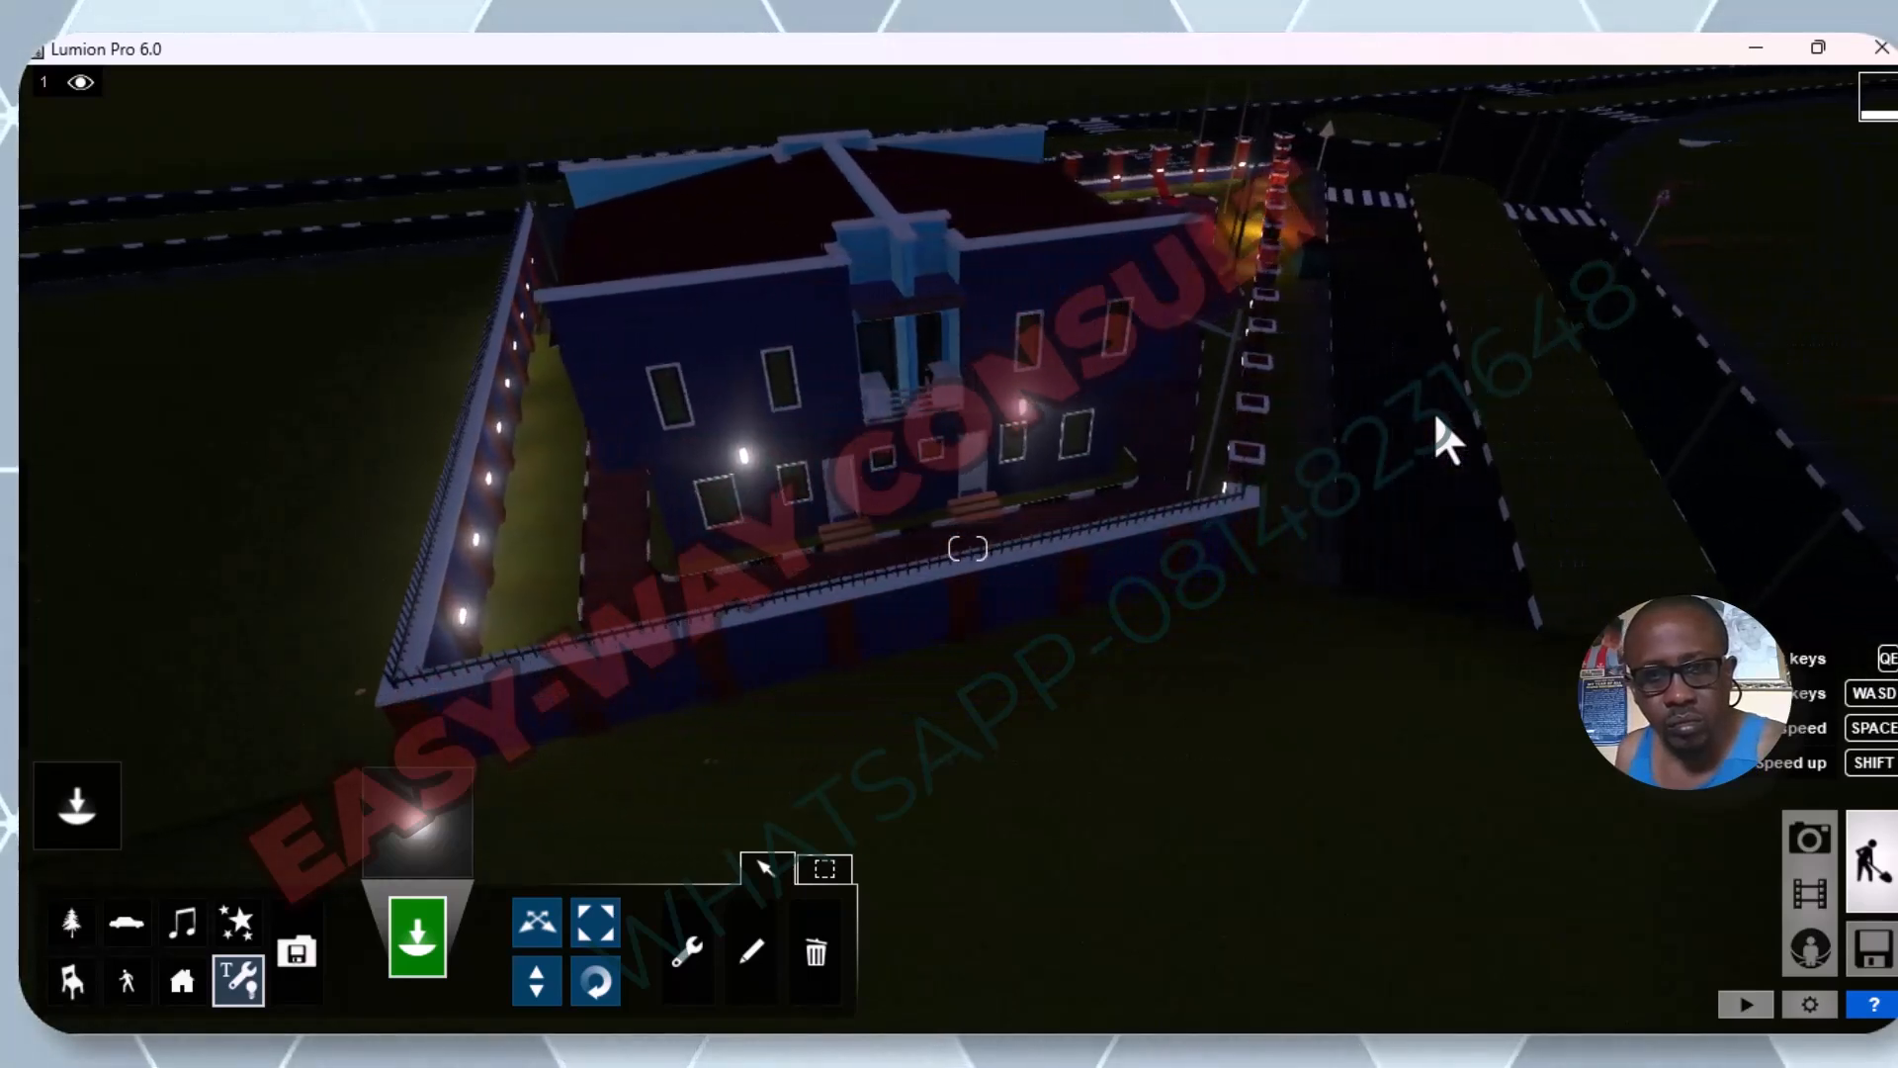
key(a)
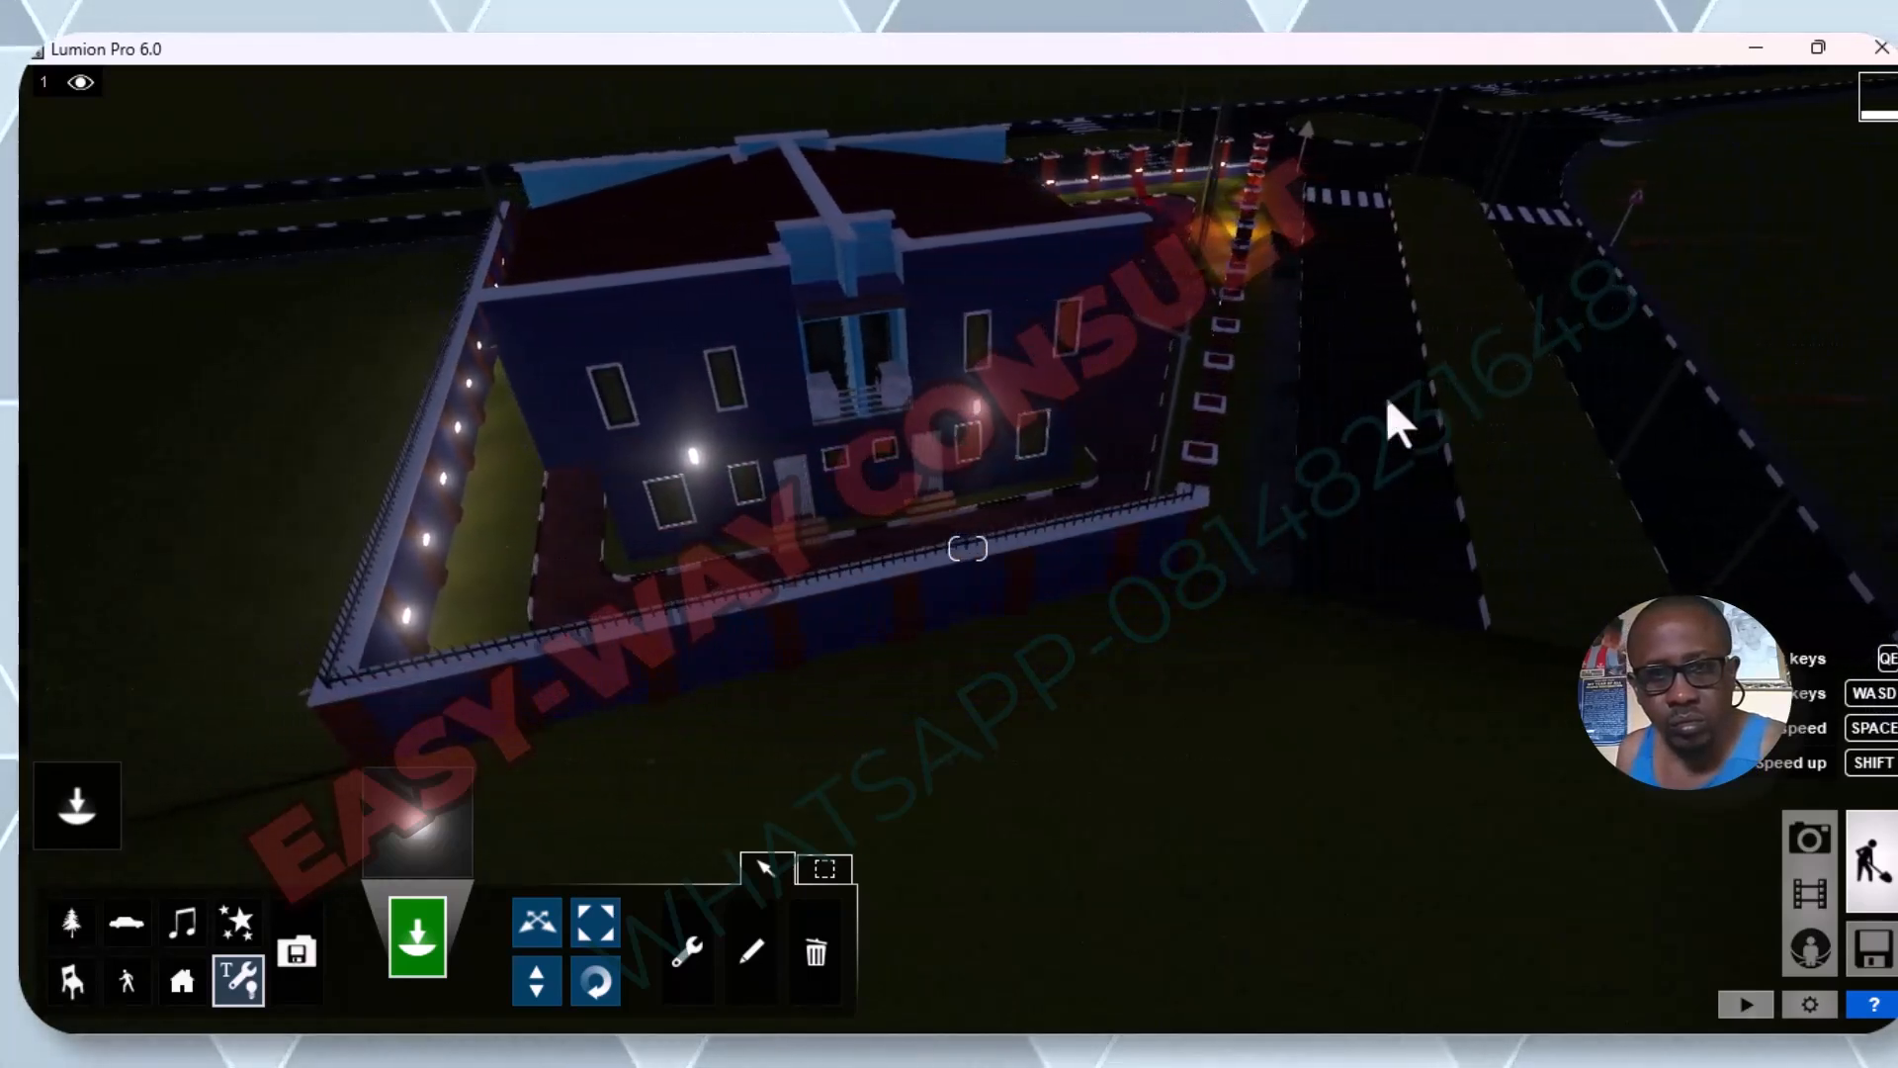
key(w)
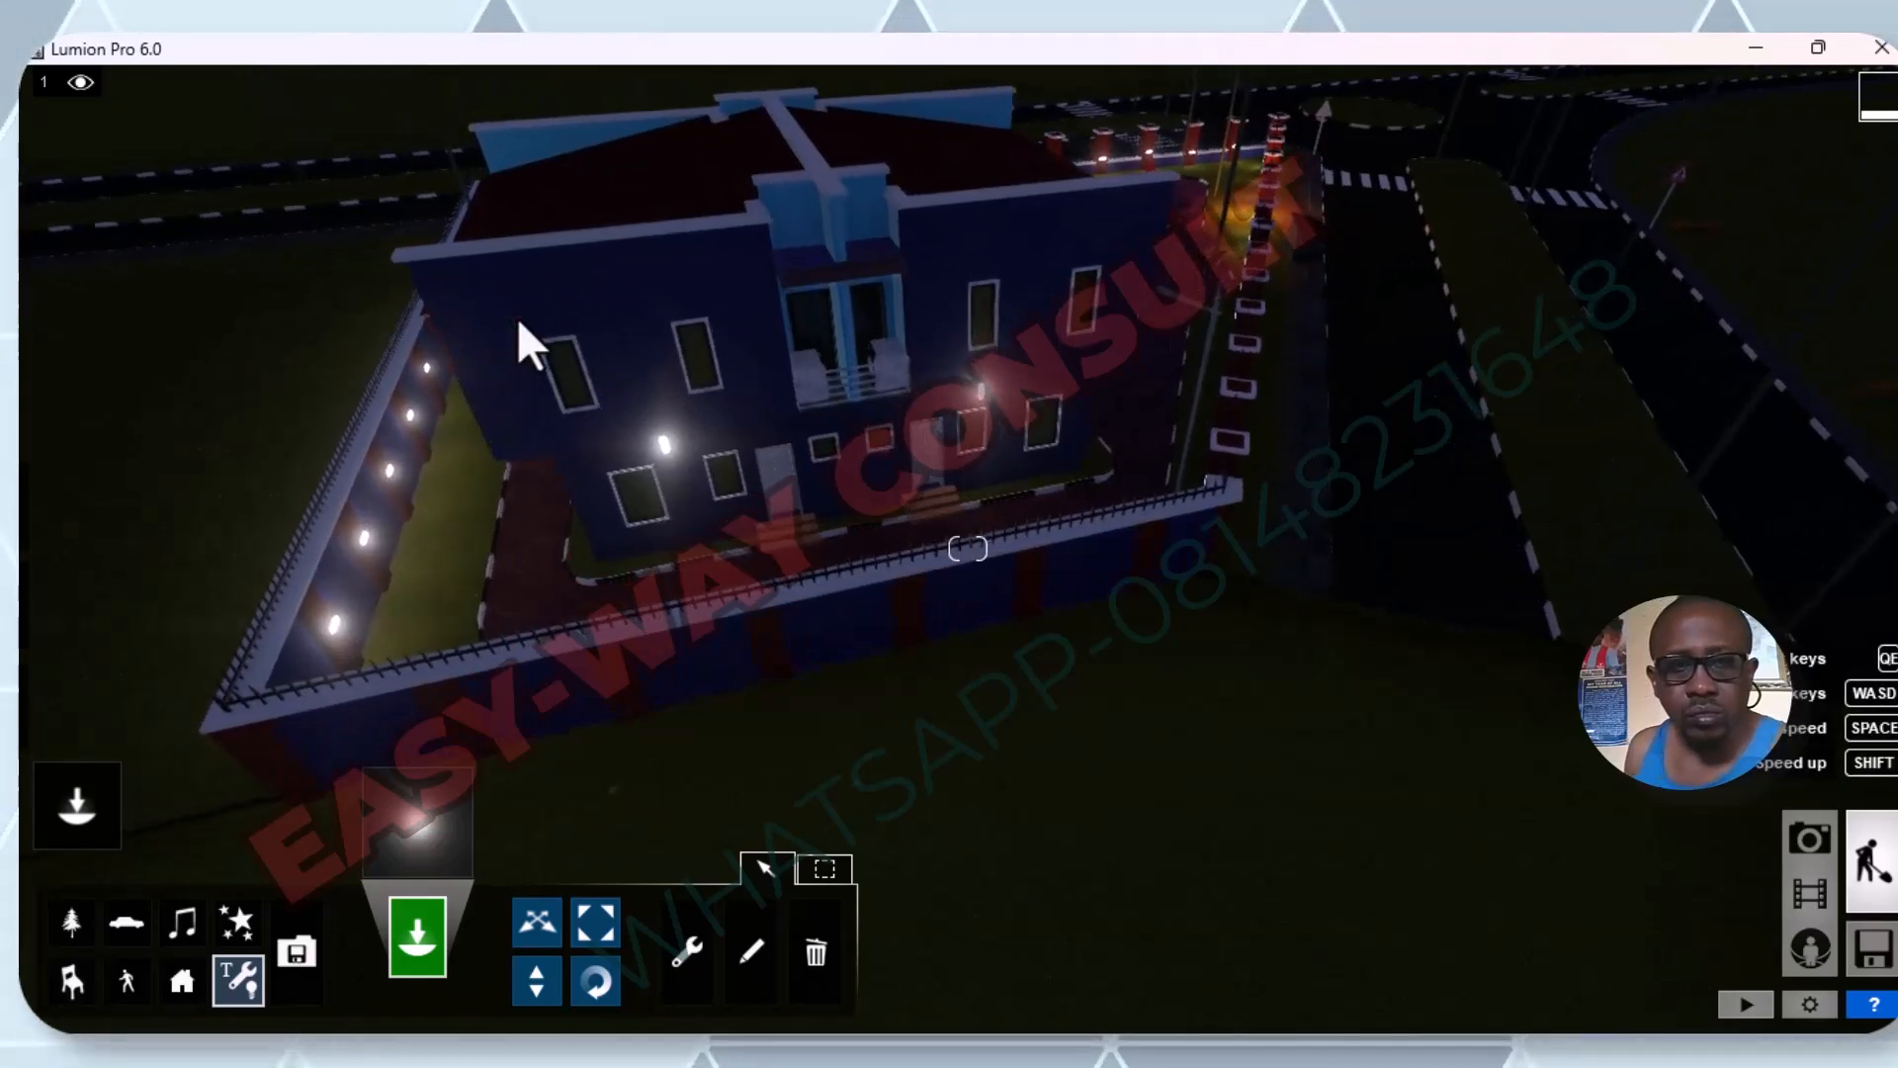
scroll(520, 318, down, 4)
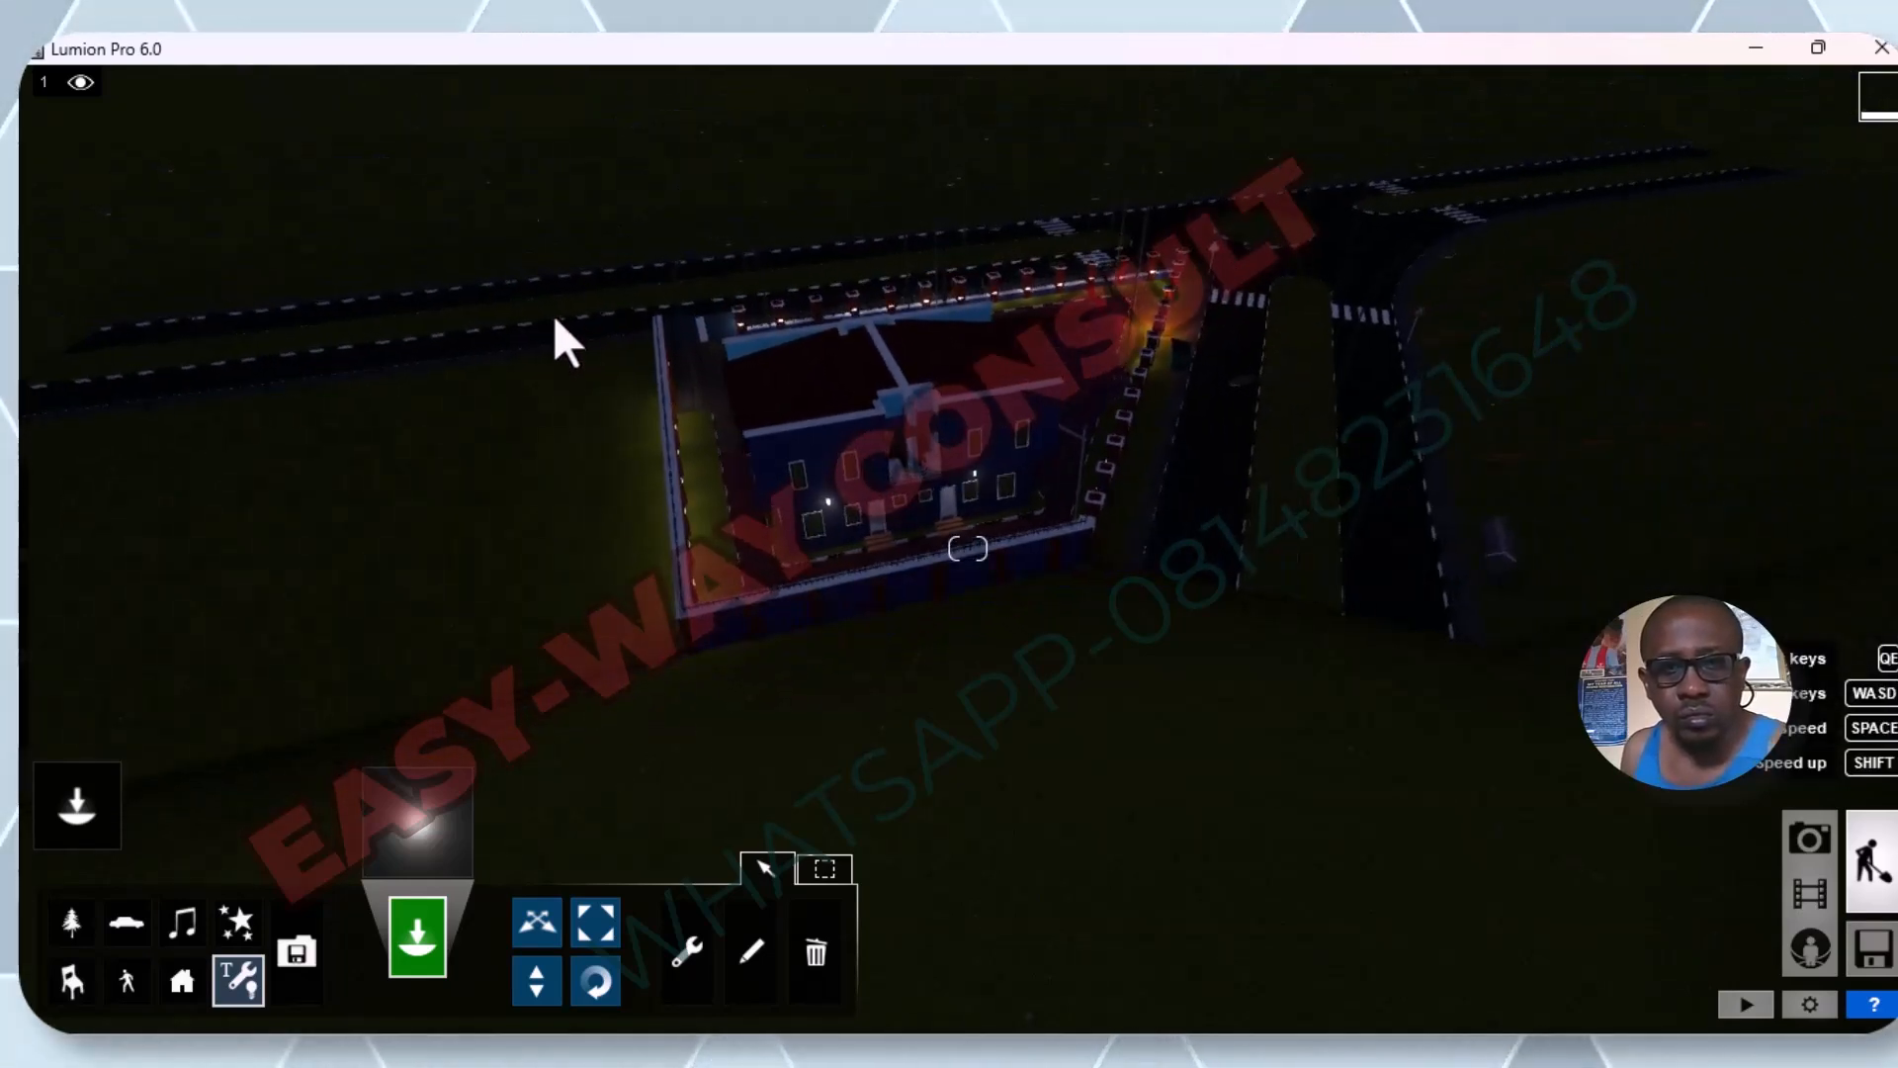
scroll(609, 317, up, 1)
right_drag(722, 322, 322, 197)
scroll(822, 287, down, 3)
scroll(825, 279, down, 5)
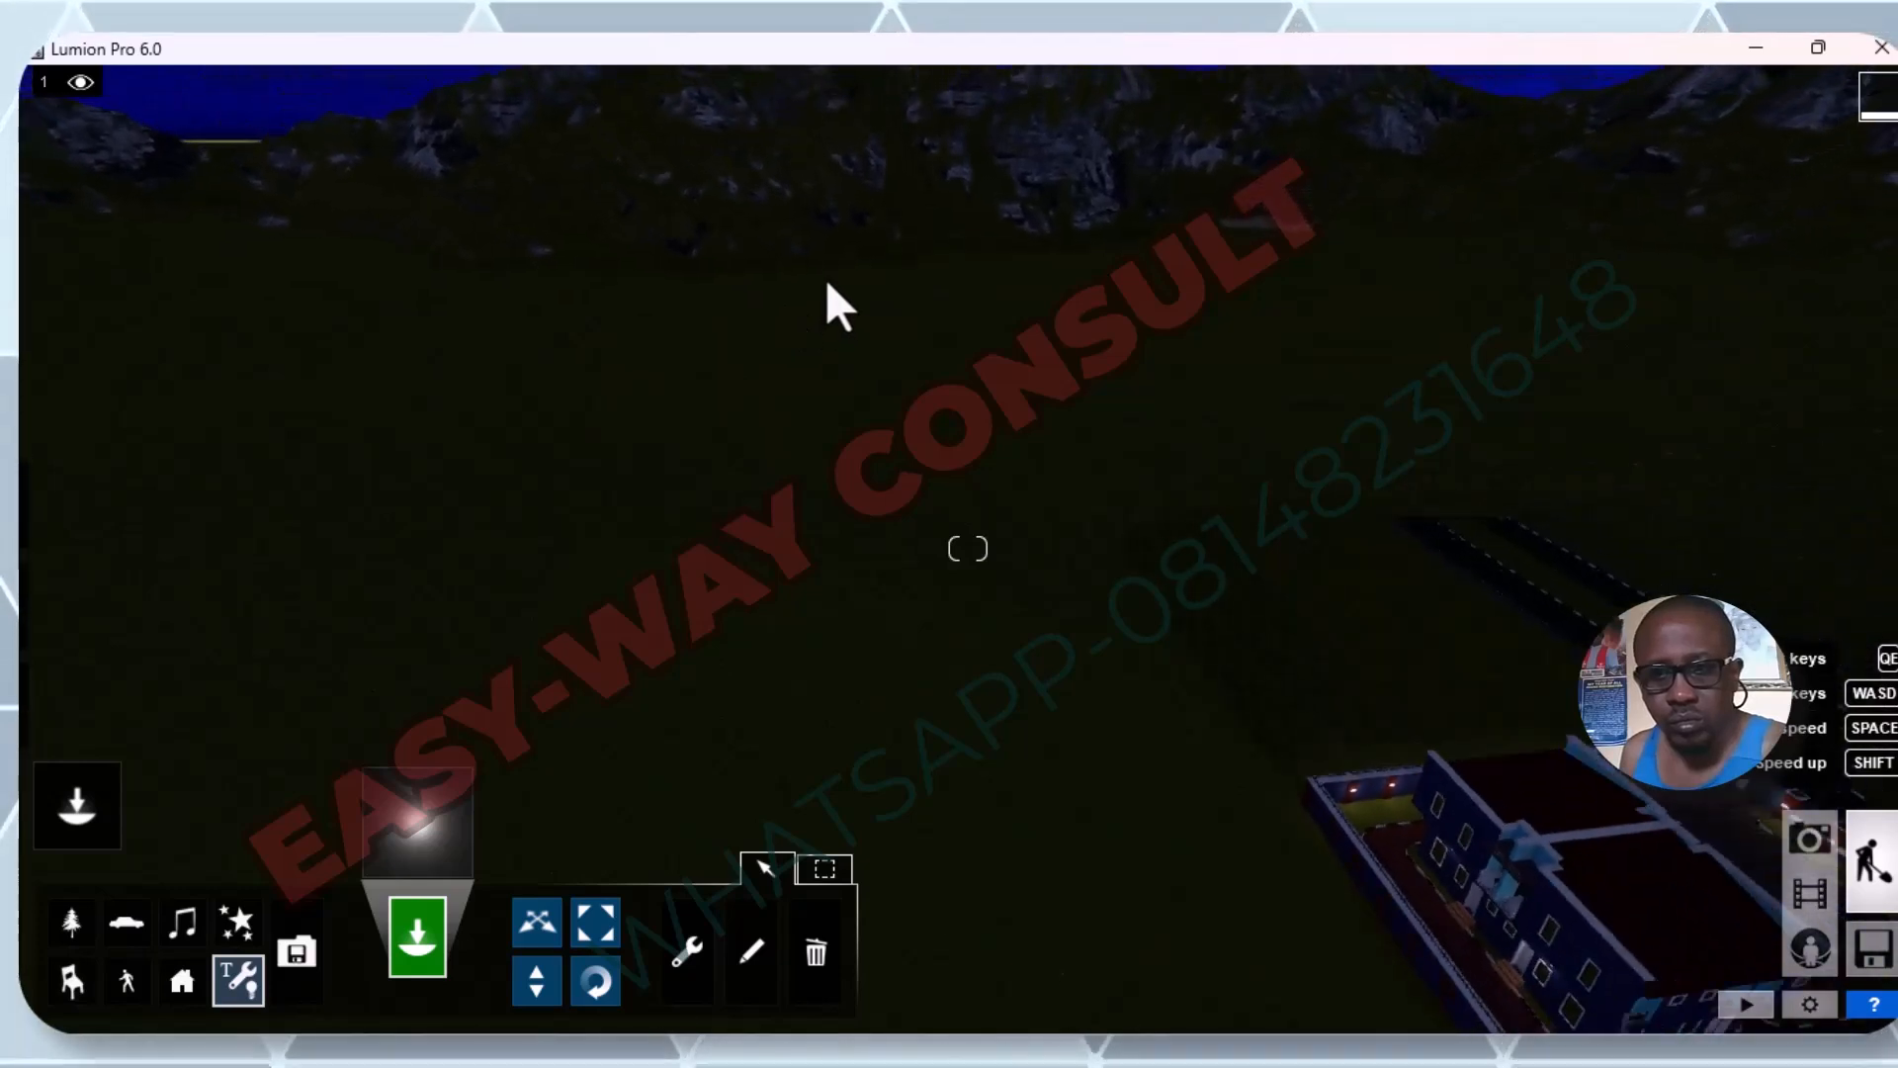
Examine the compound from the opposite side, covering the roadside fence, the courtyard and the main entrance facade.
right_drag(1621, 499, 1429, 496)
scroll(1430, 495, down, 4)
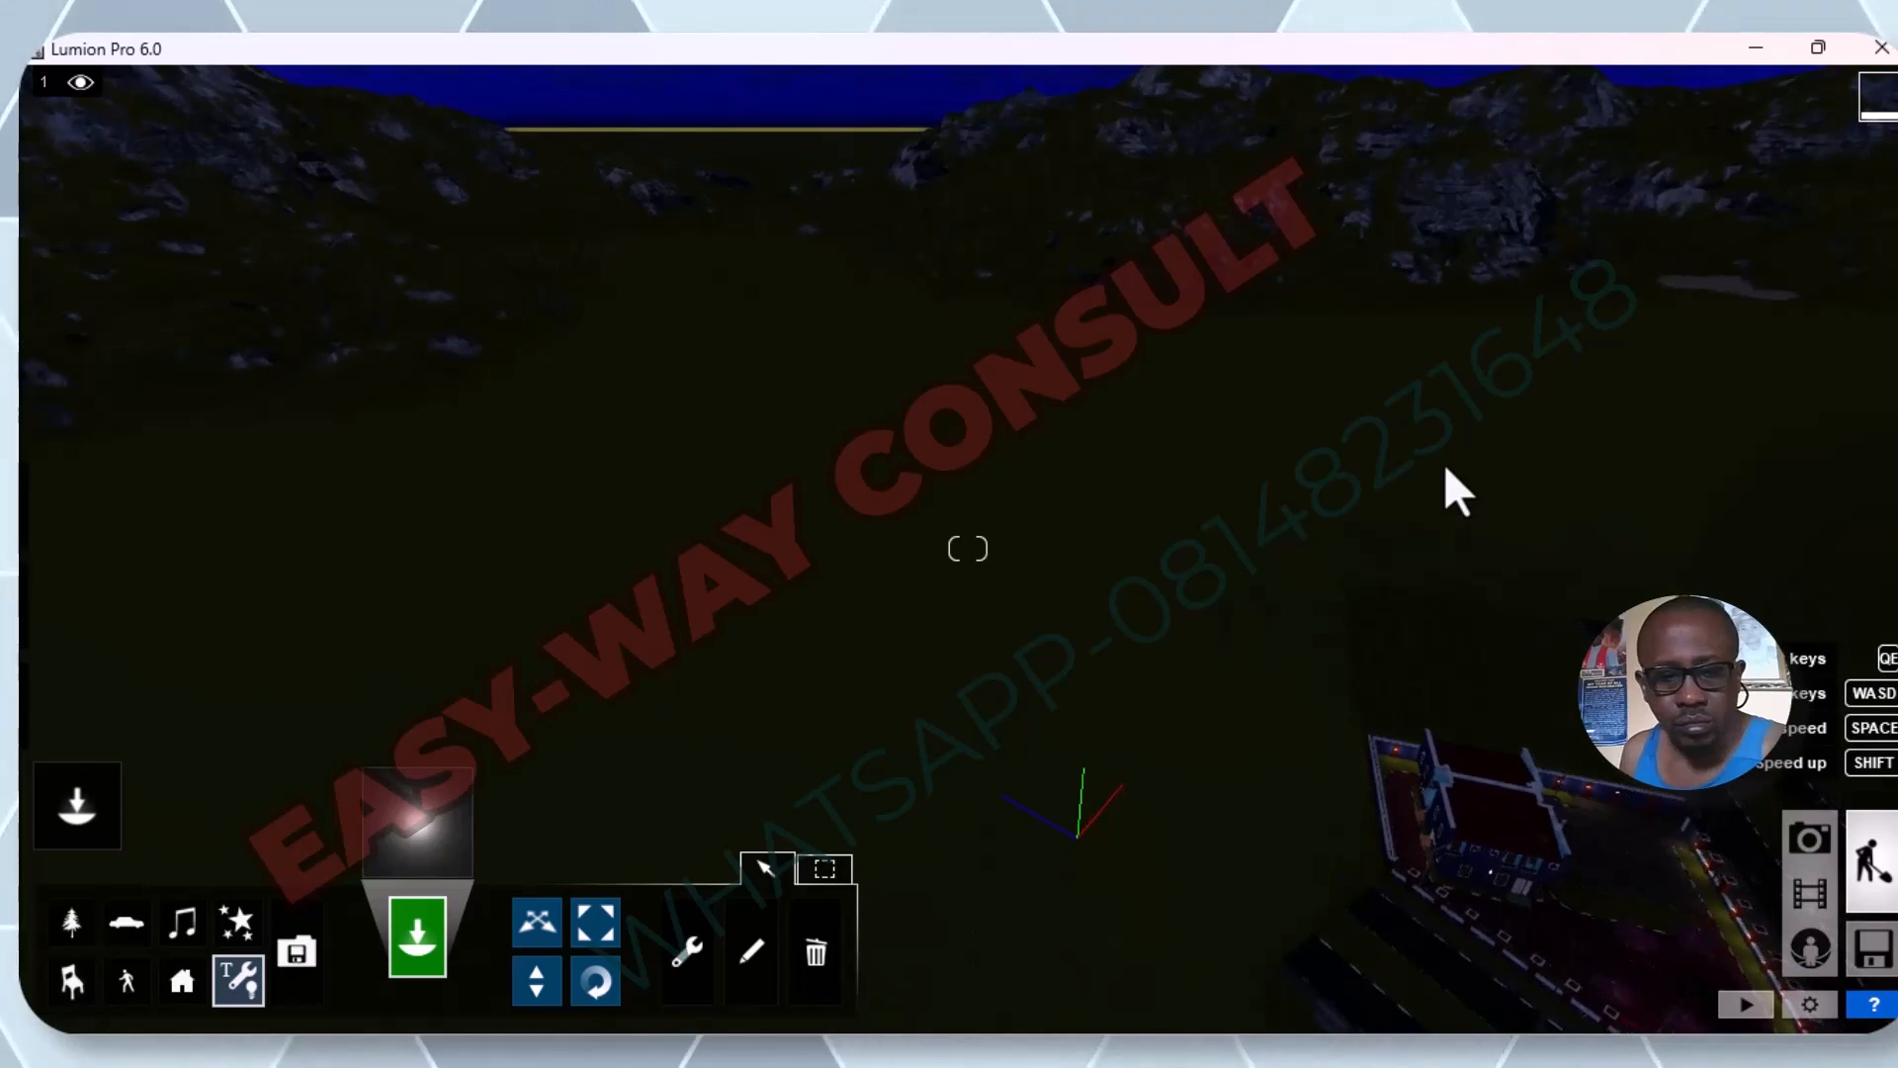
key(d)
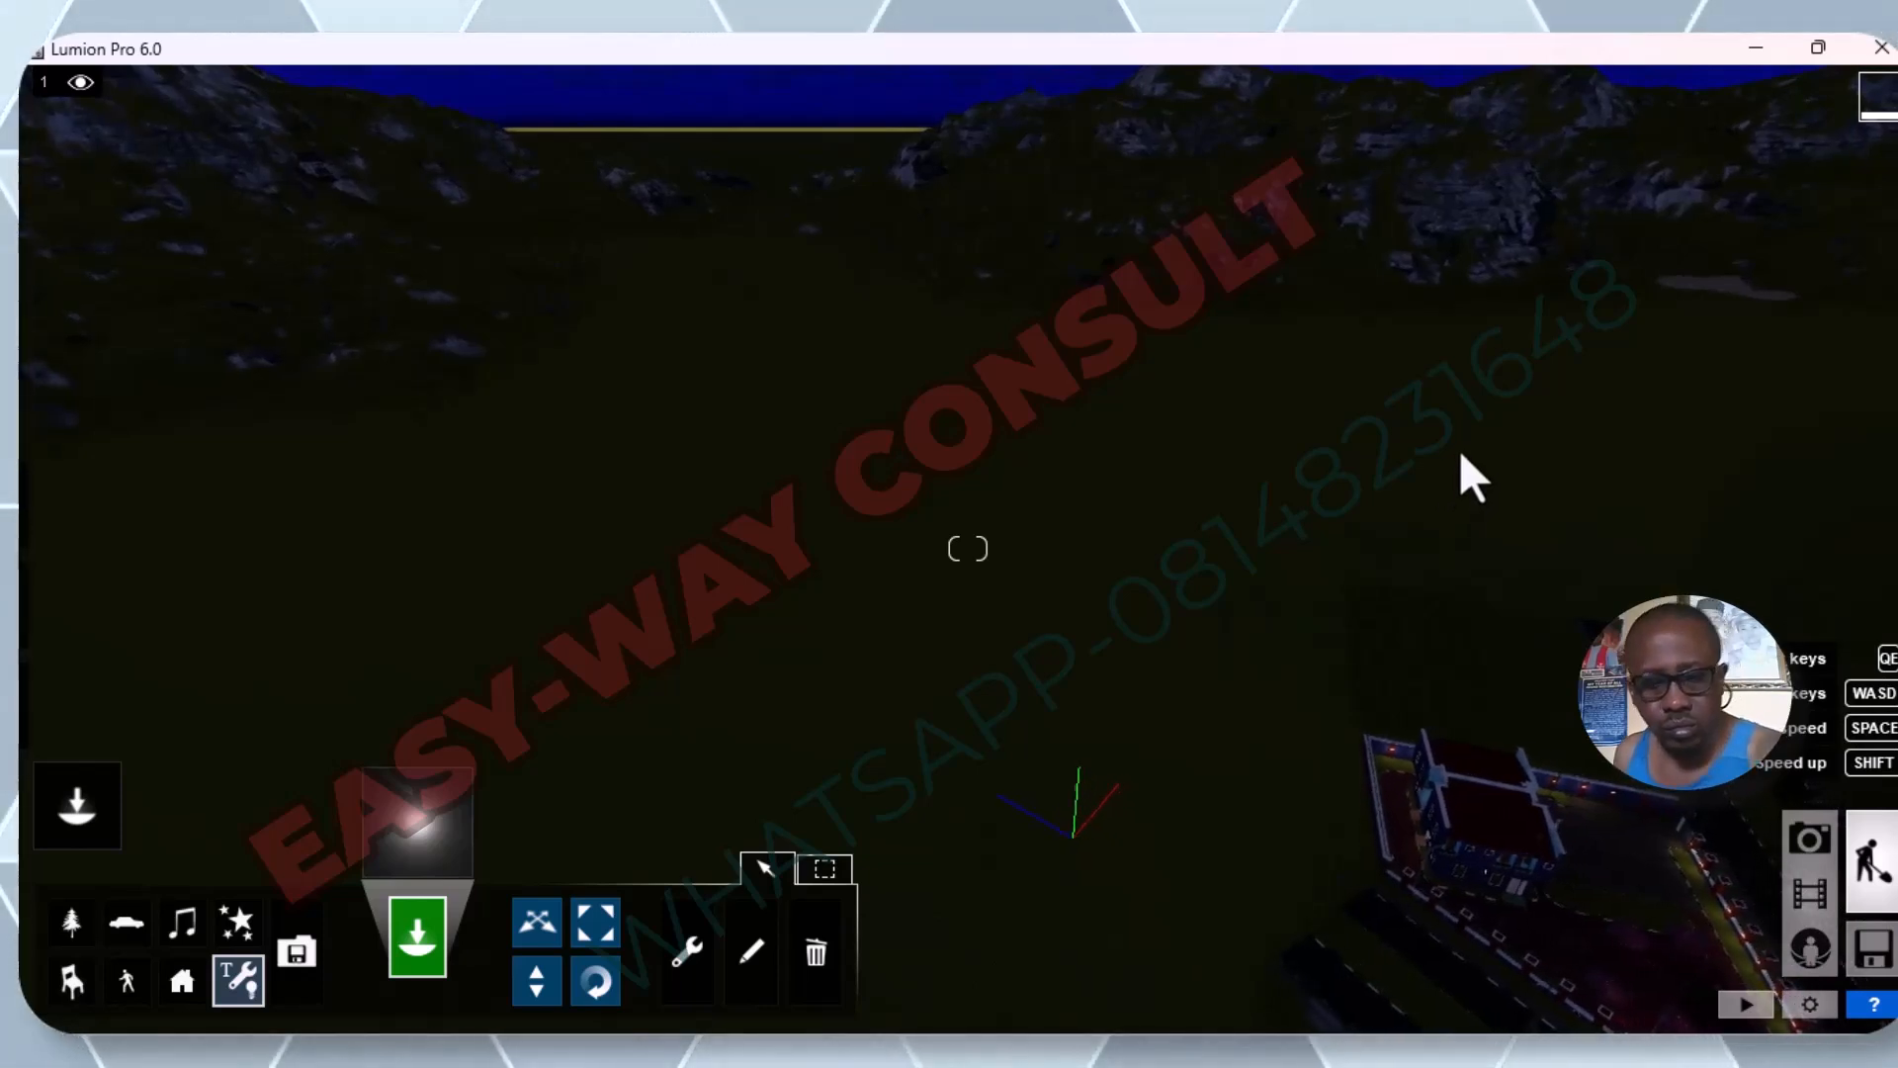
key(d)
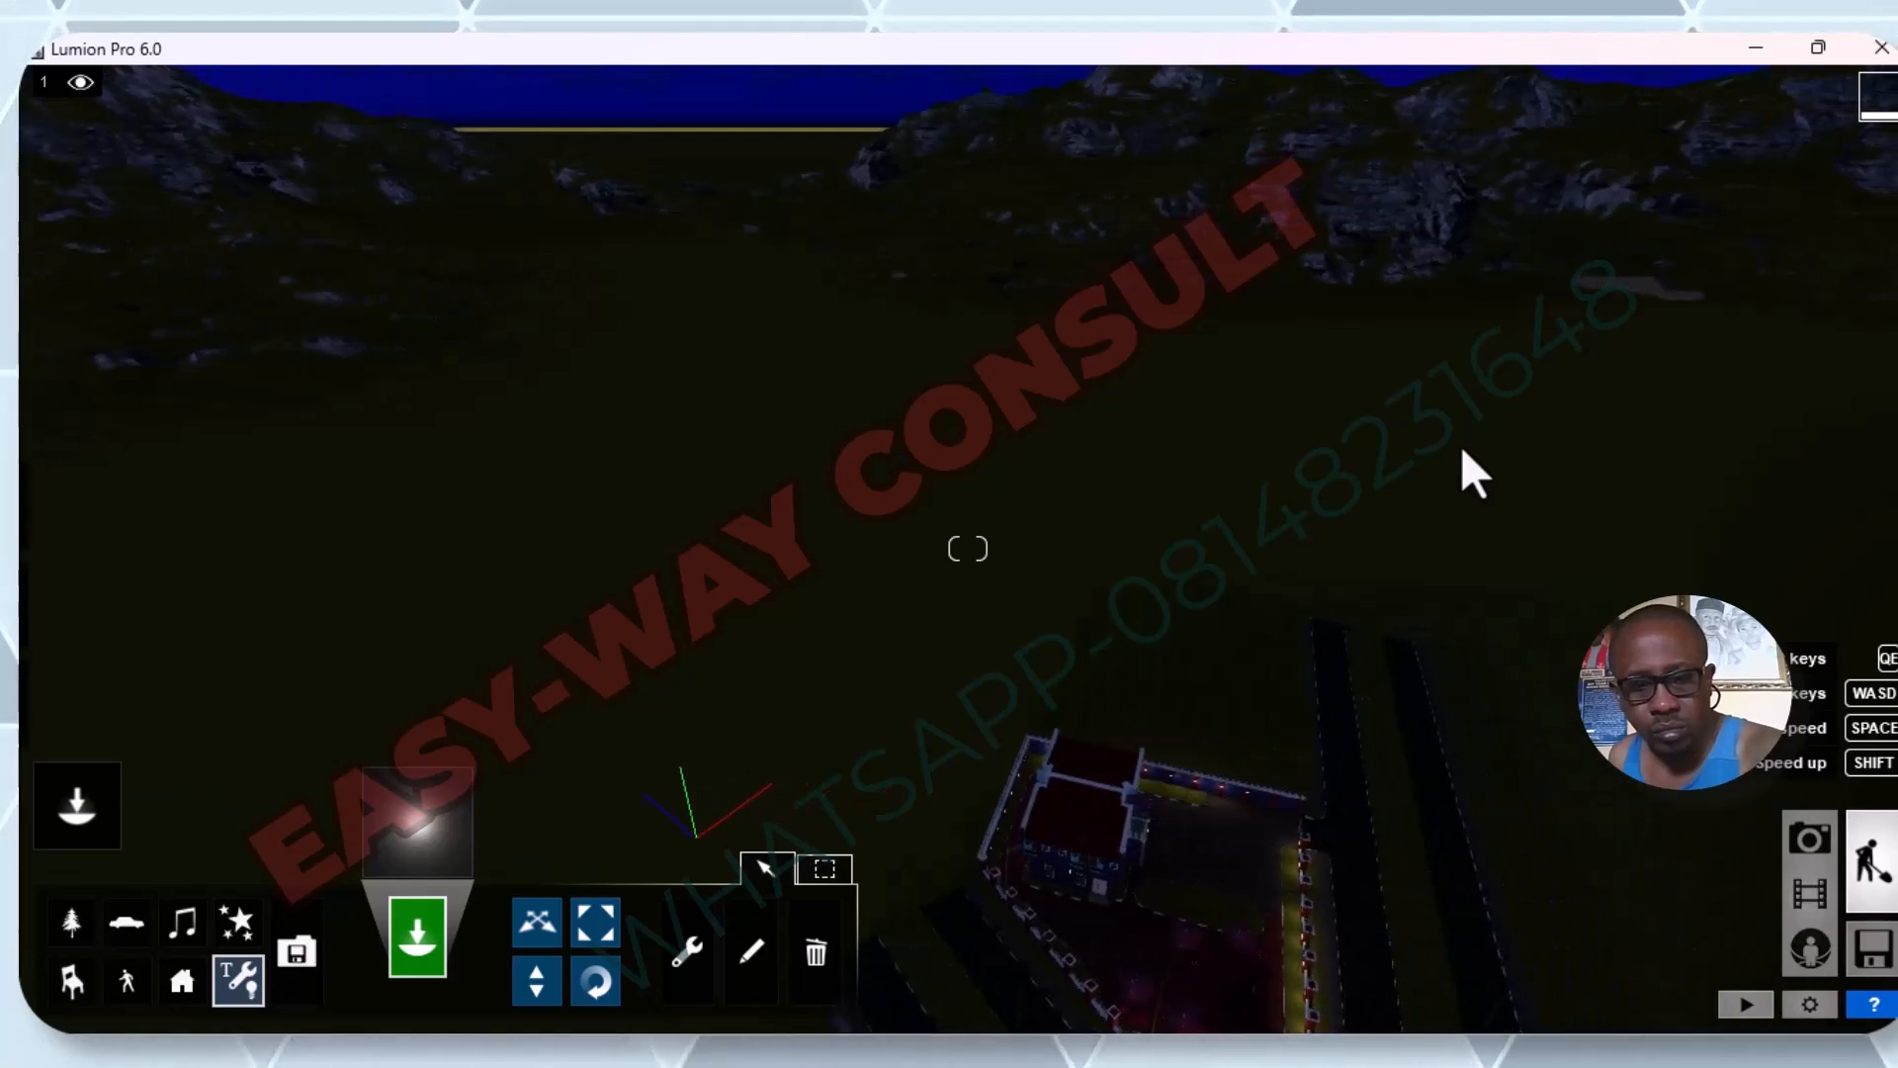
key(e)
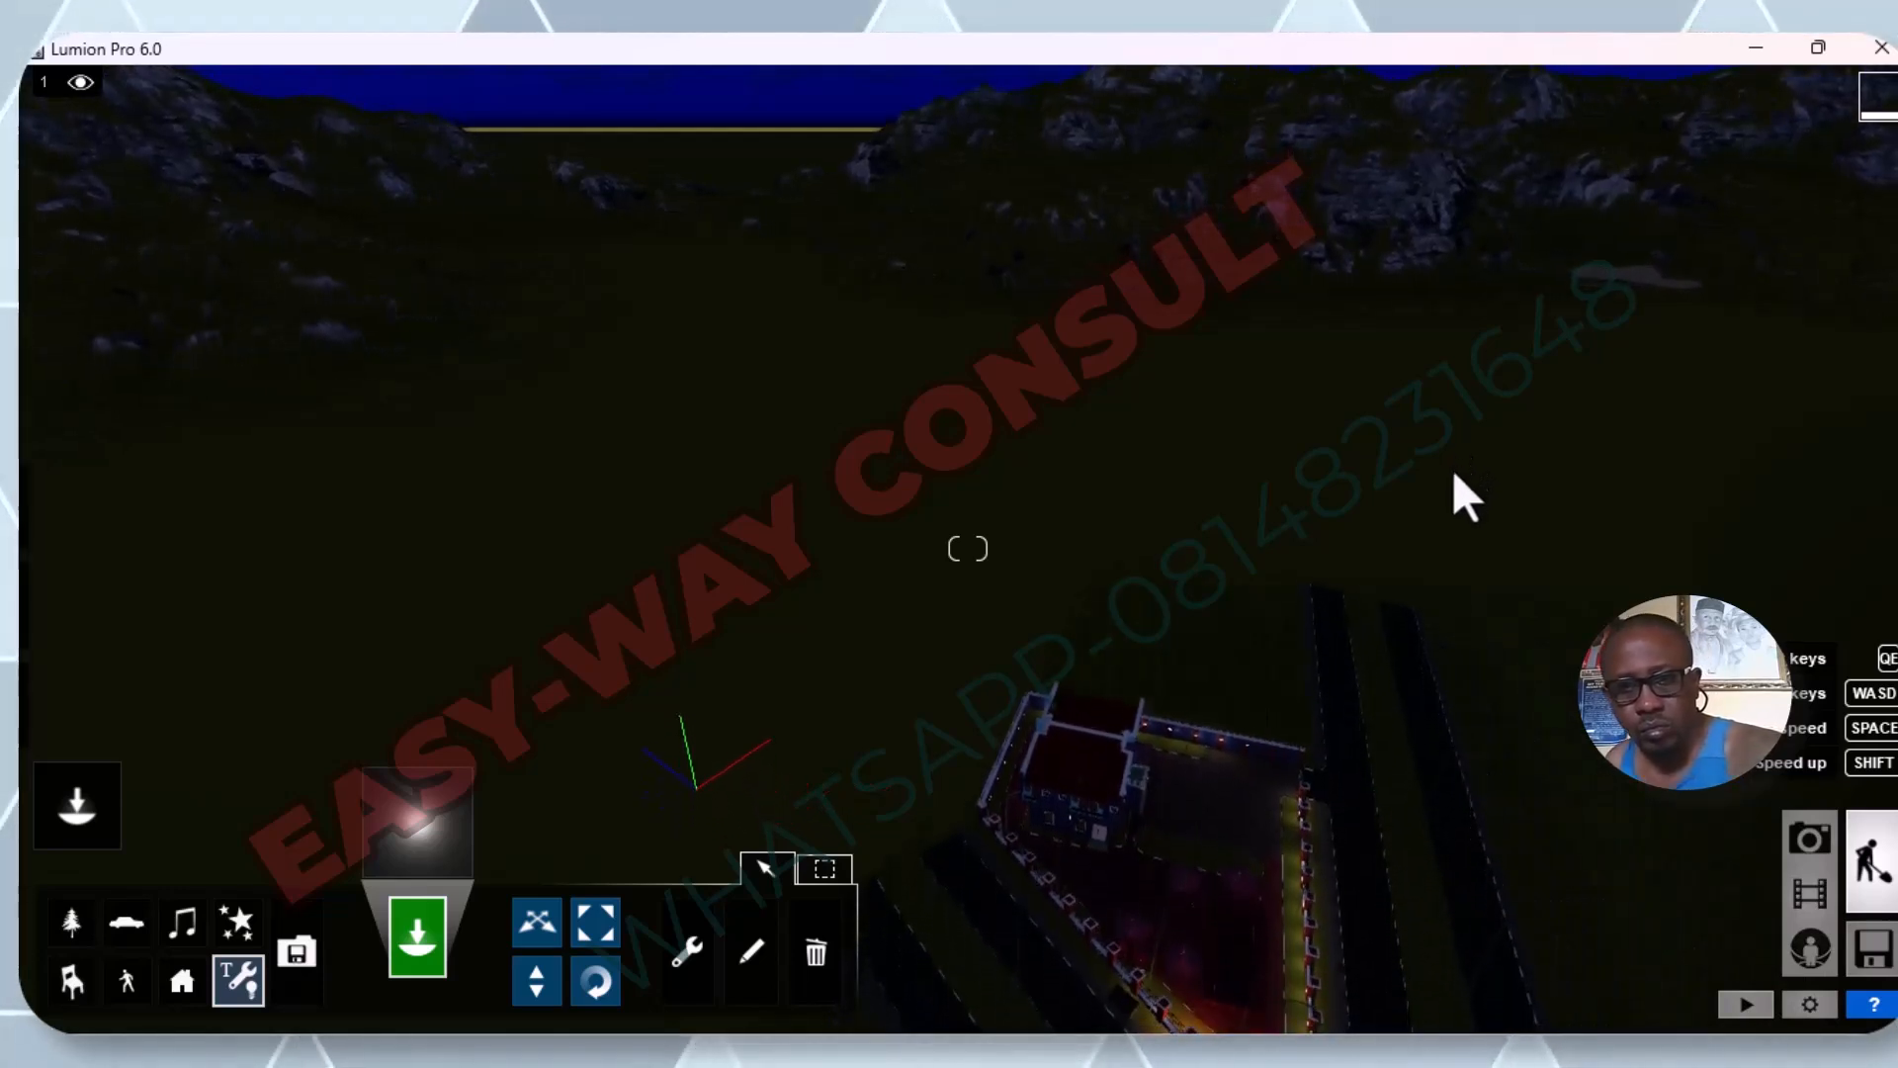
key(e)
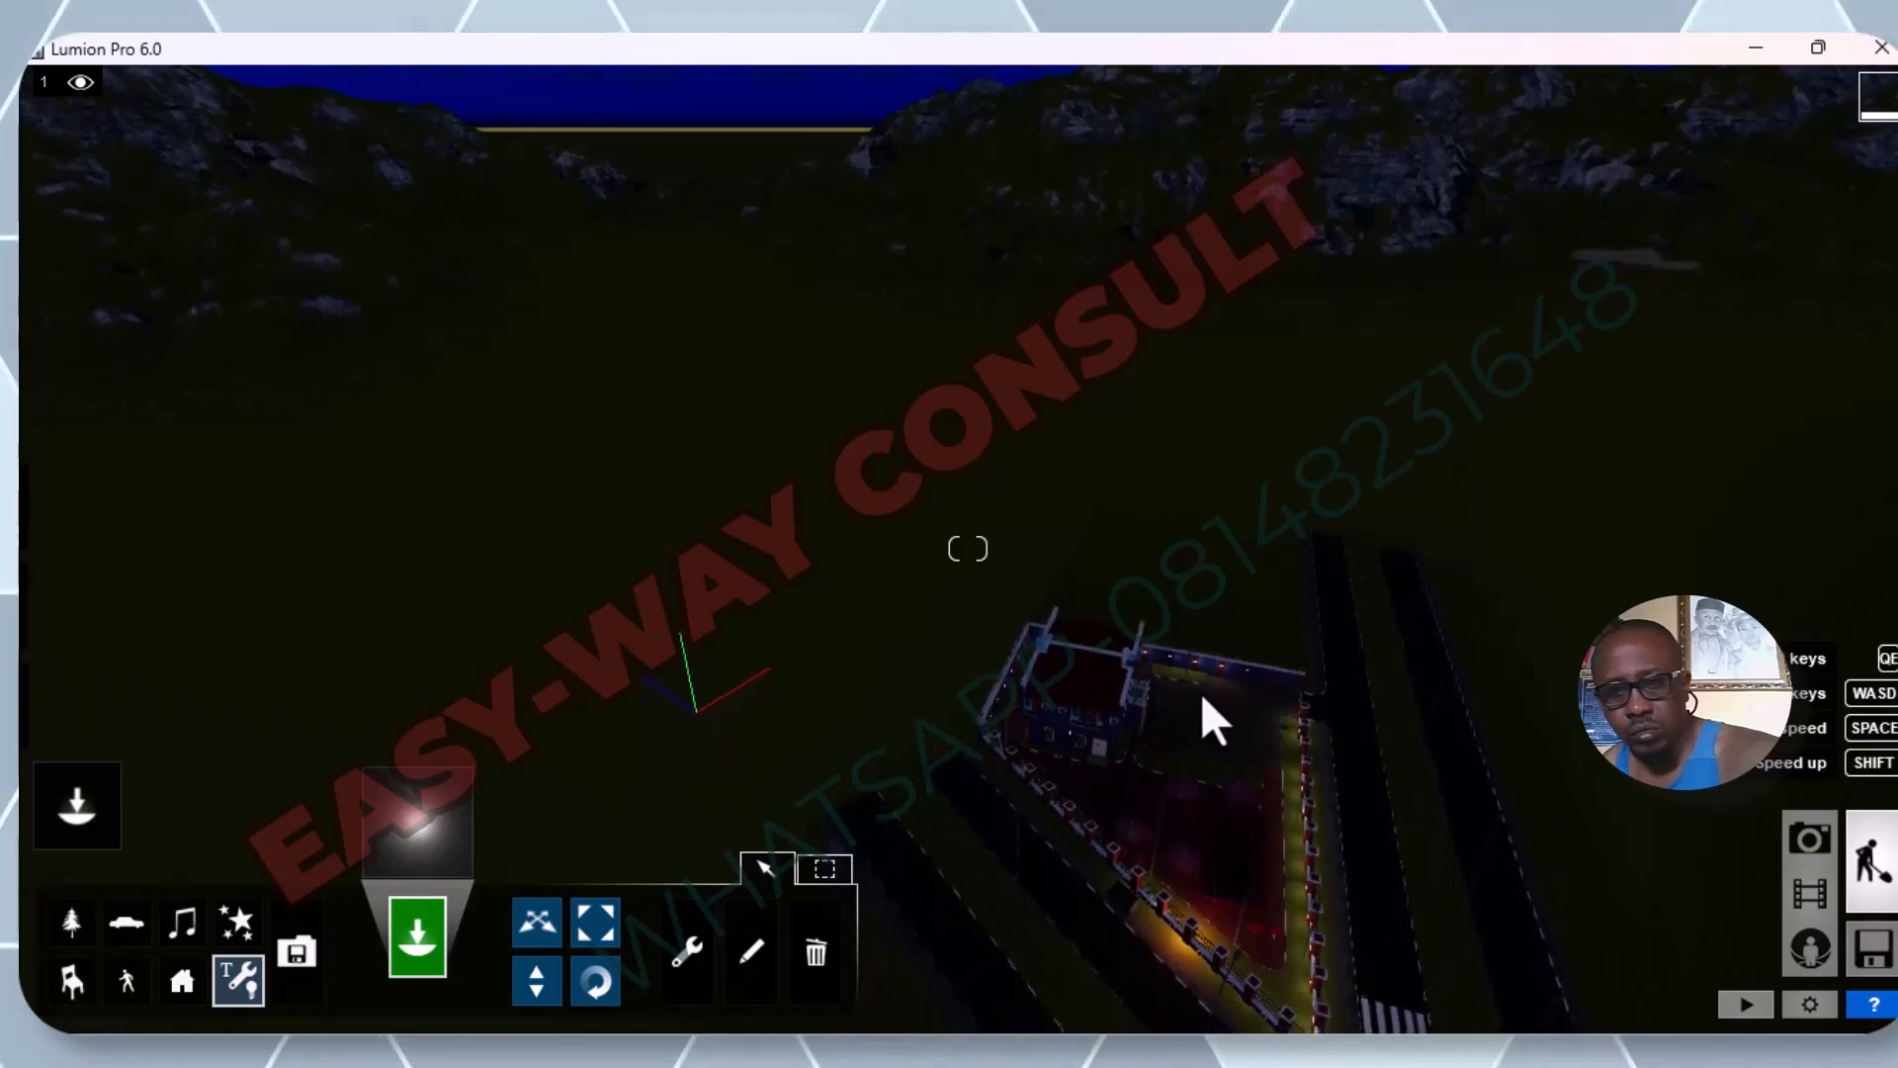
key(e)
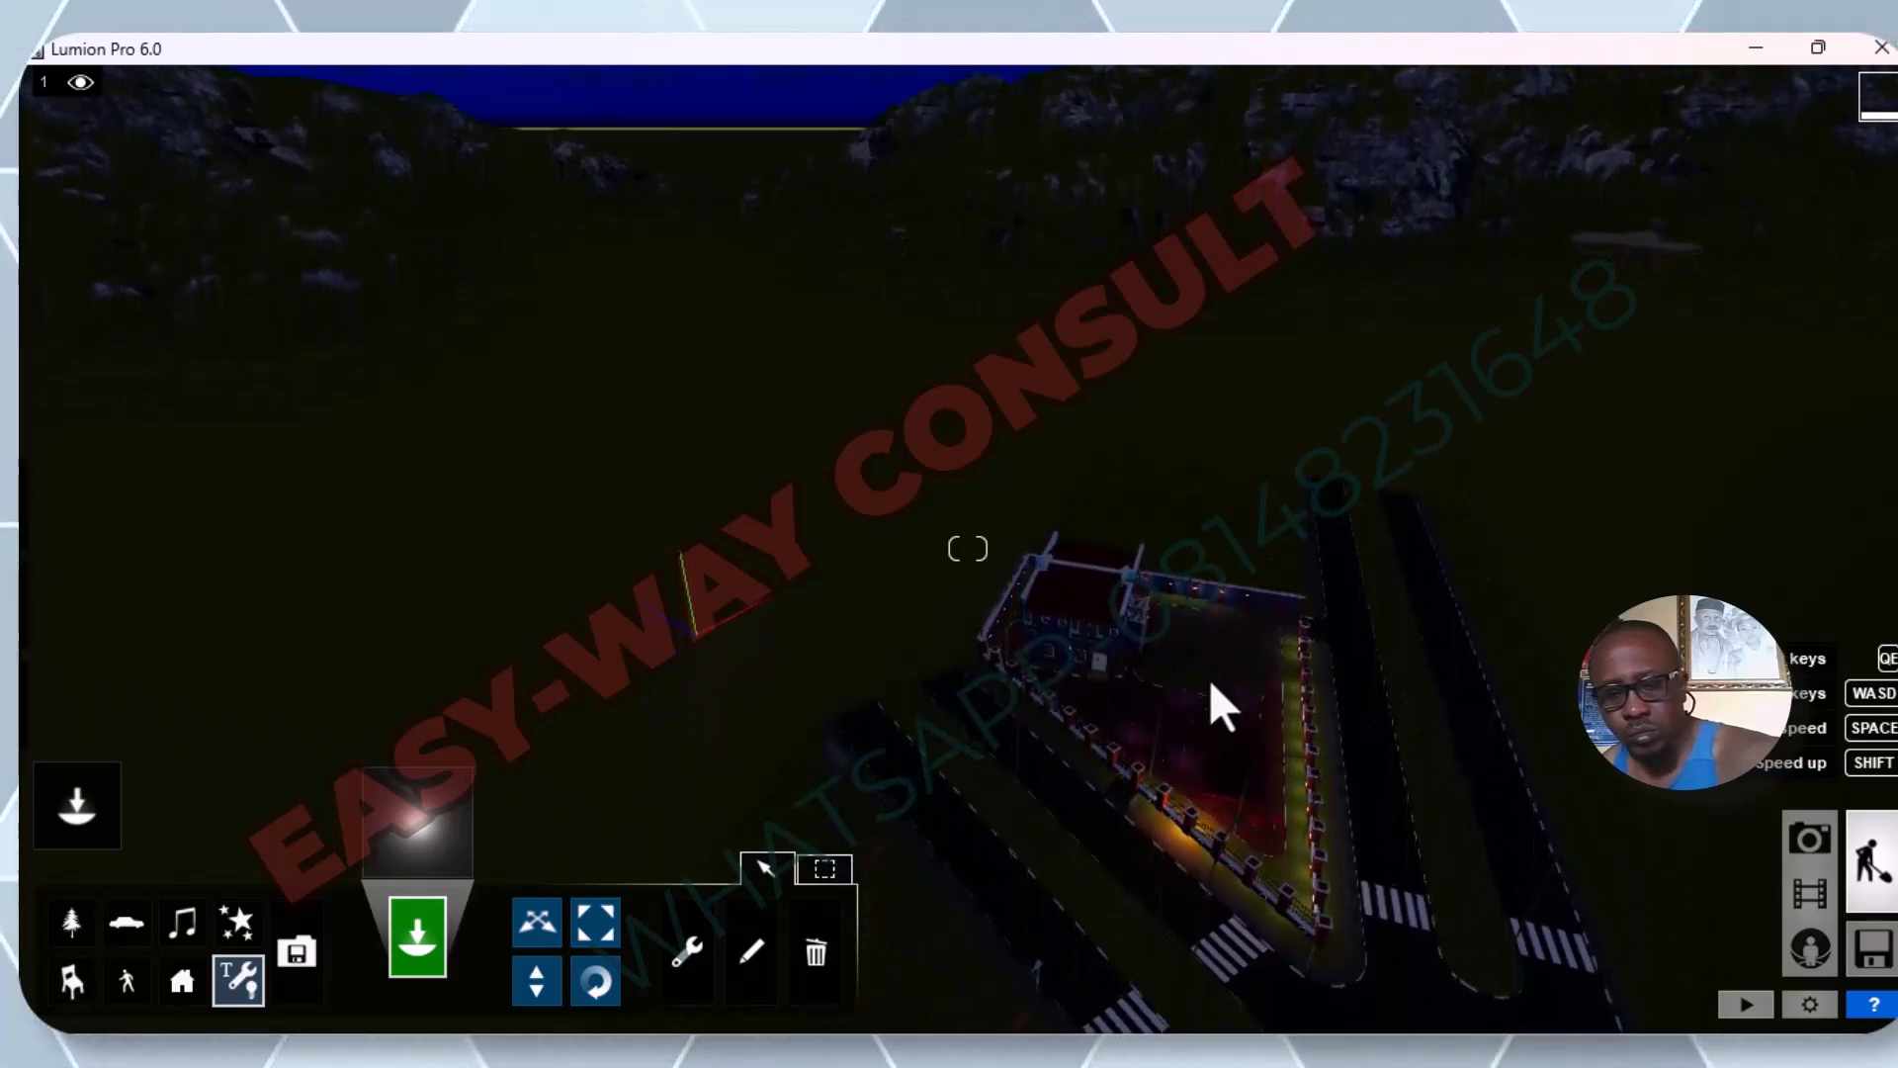
key(e)
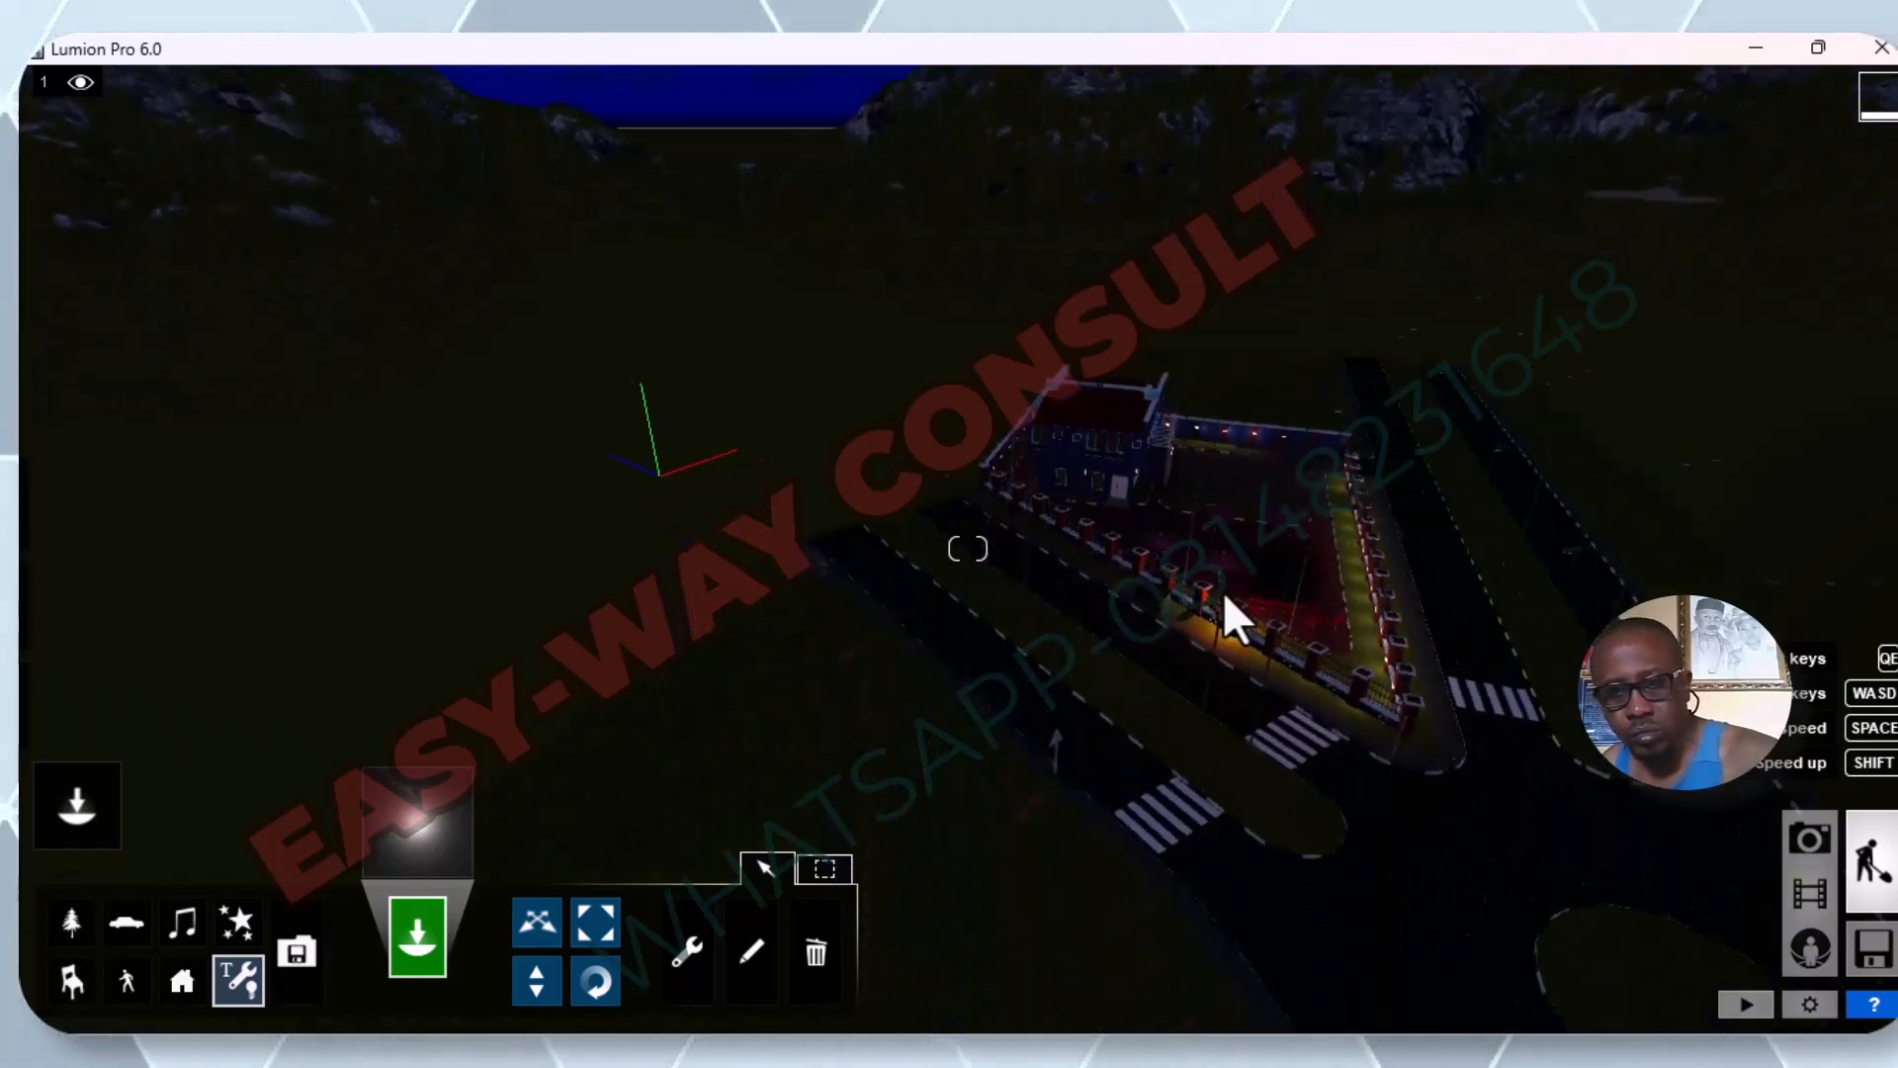
scroll(1225, 593, up, 2)
scroll(1272, 529, up, 4)
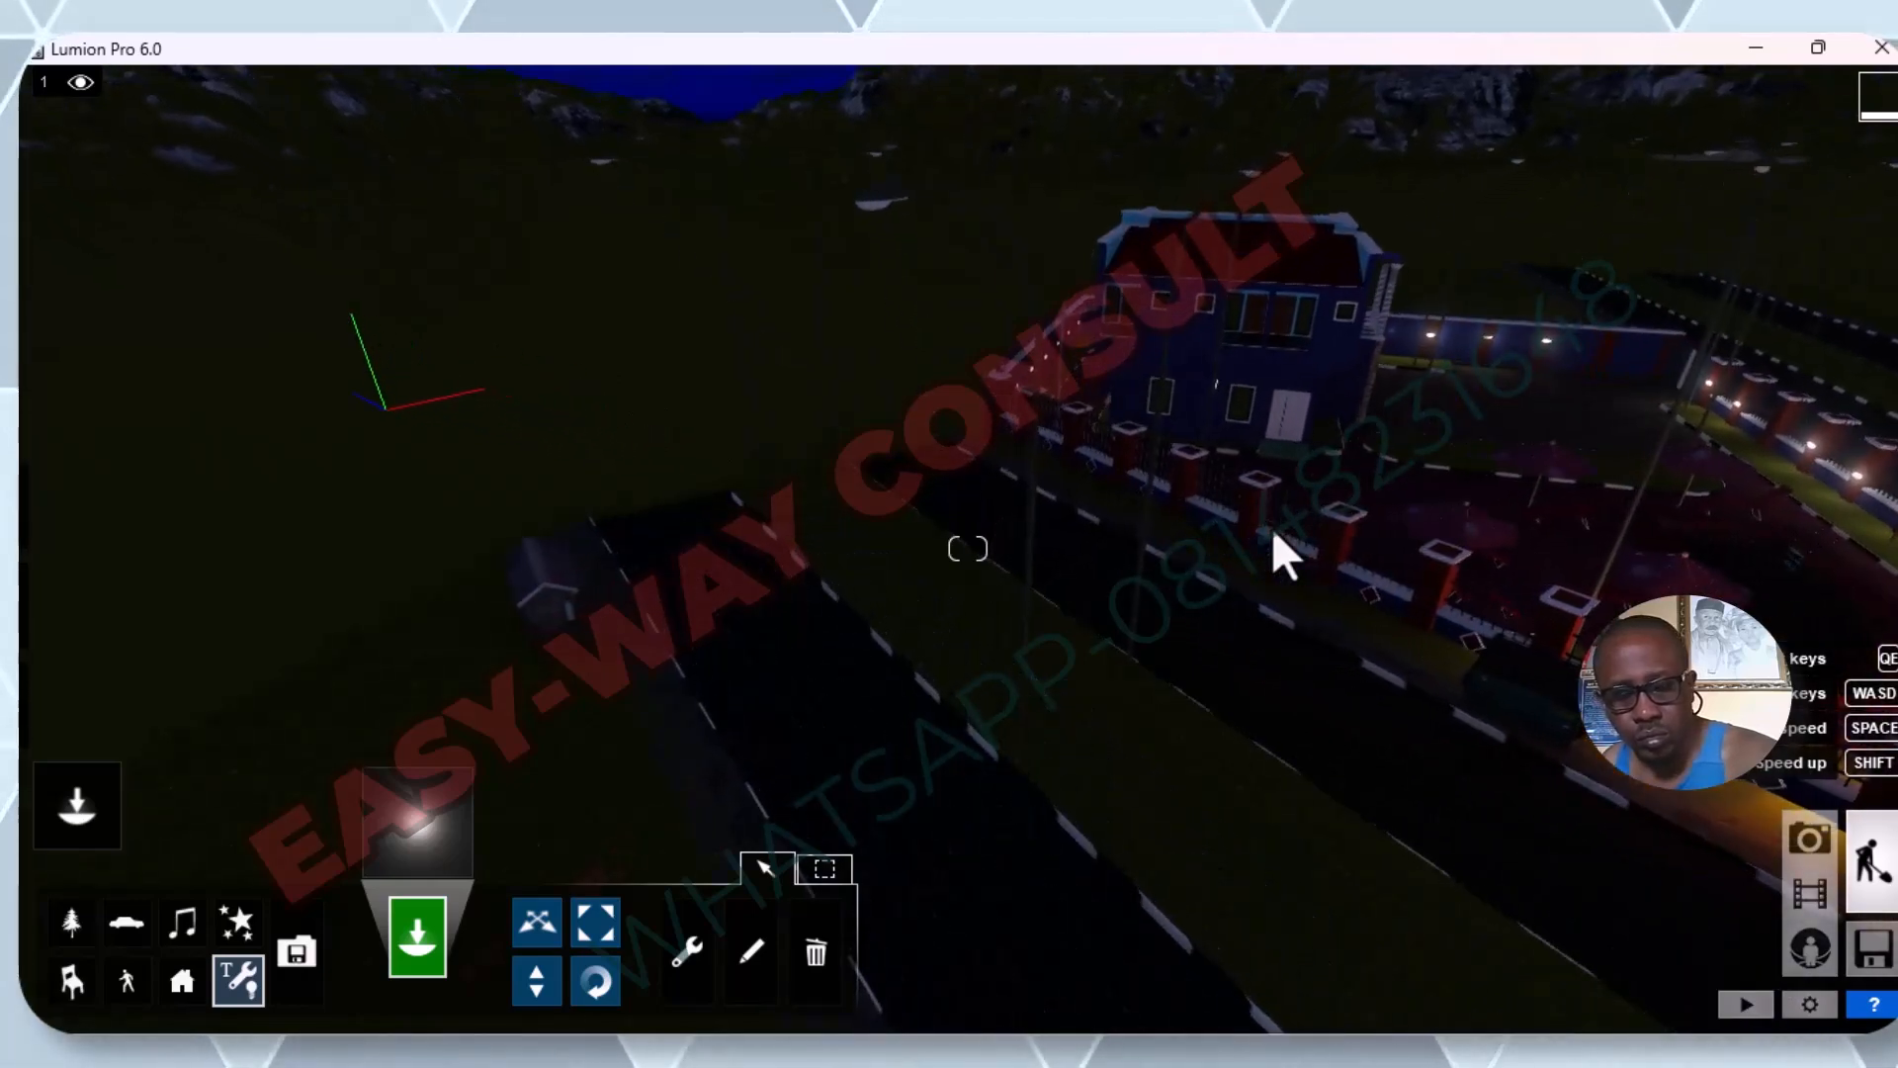
key(e)
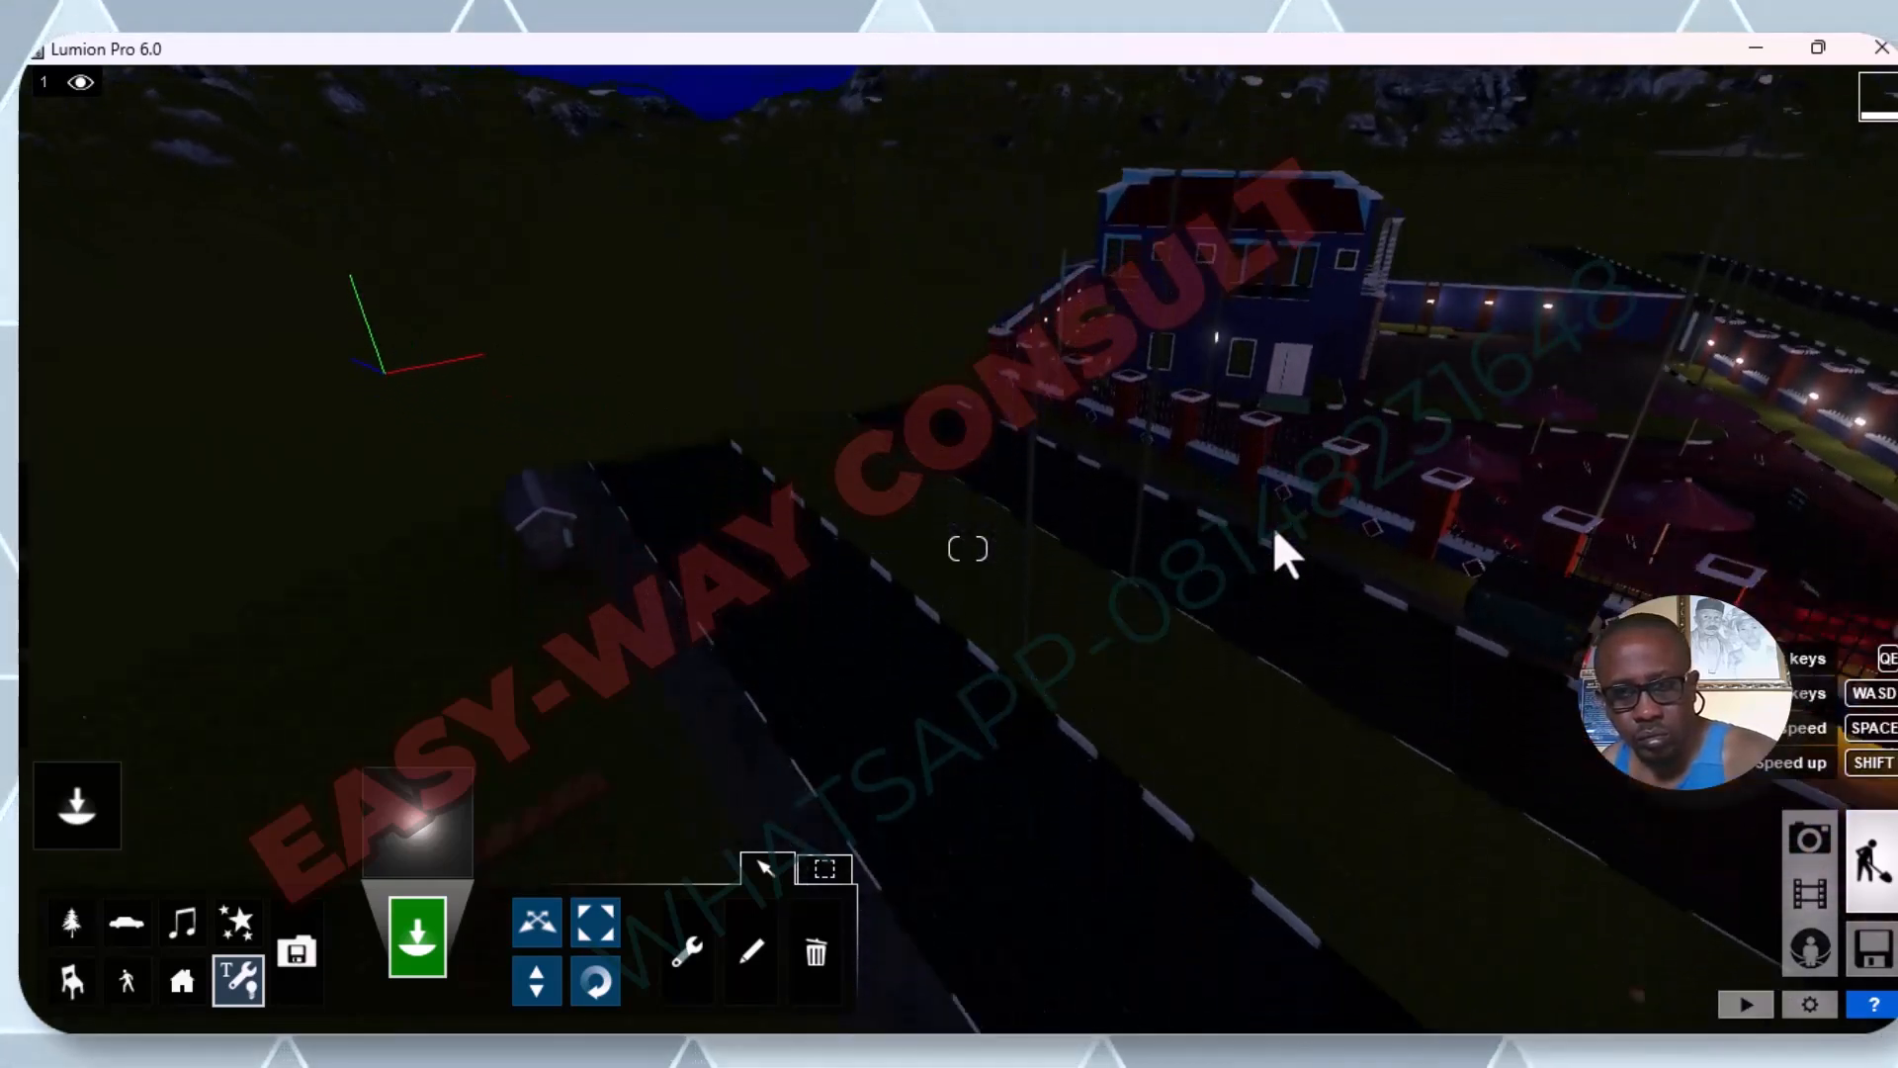
key(d)
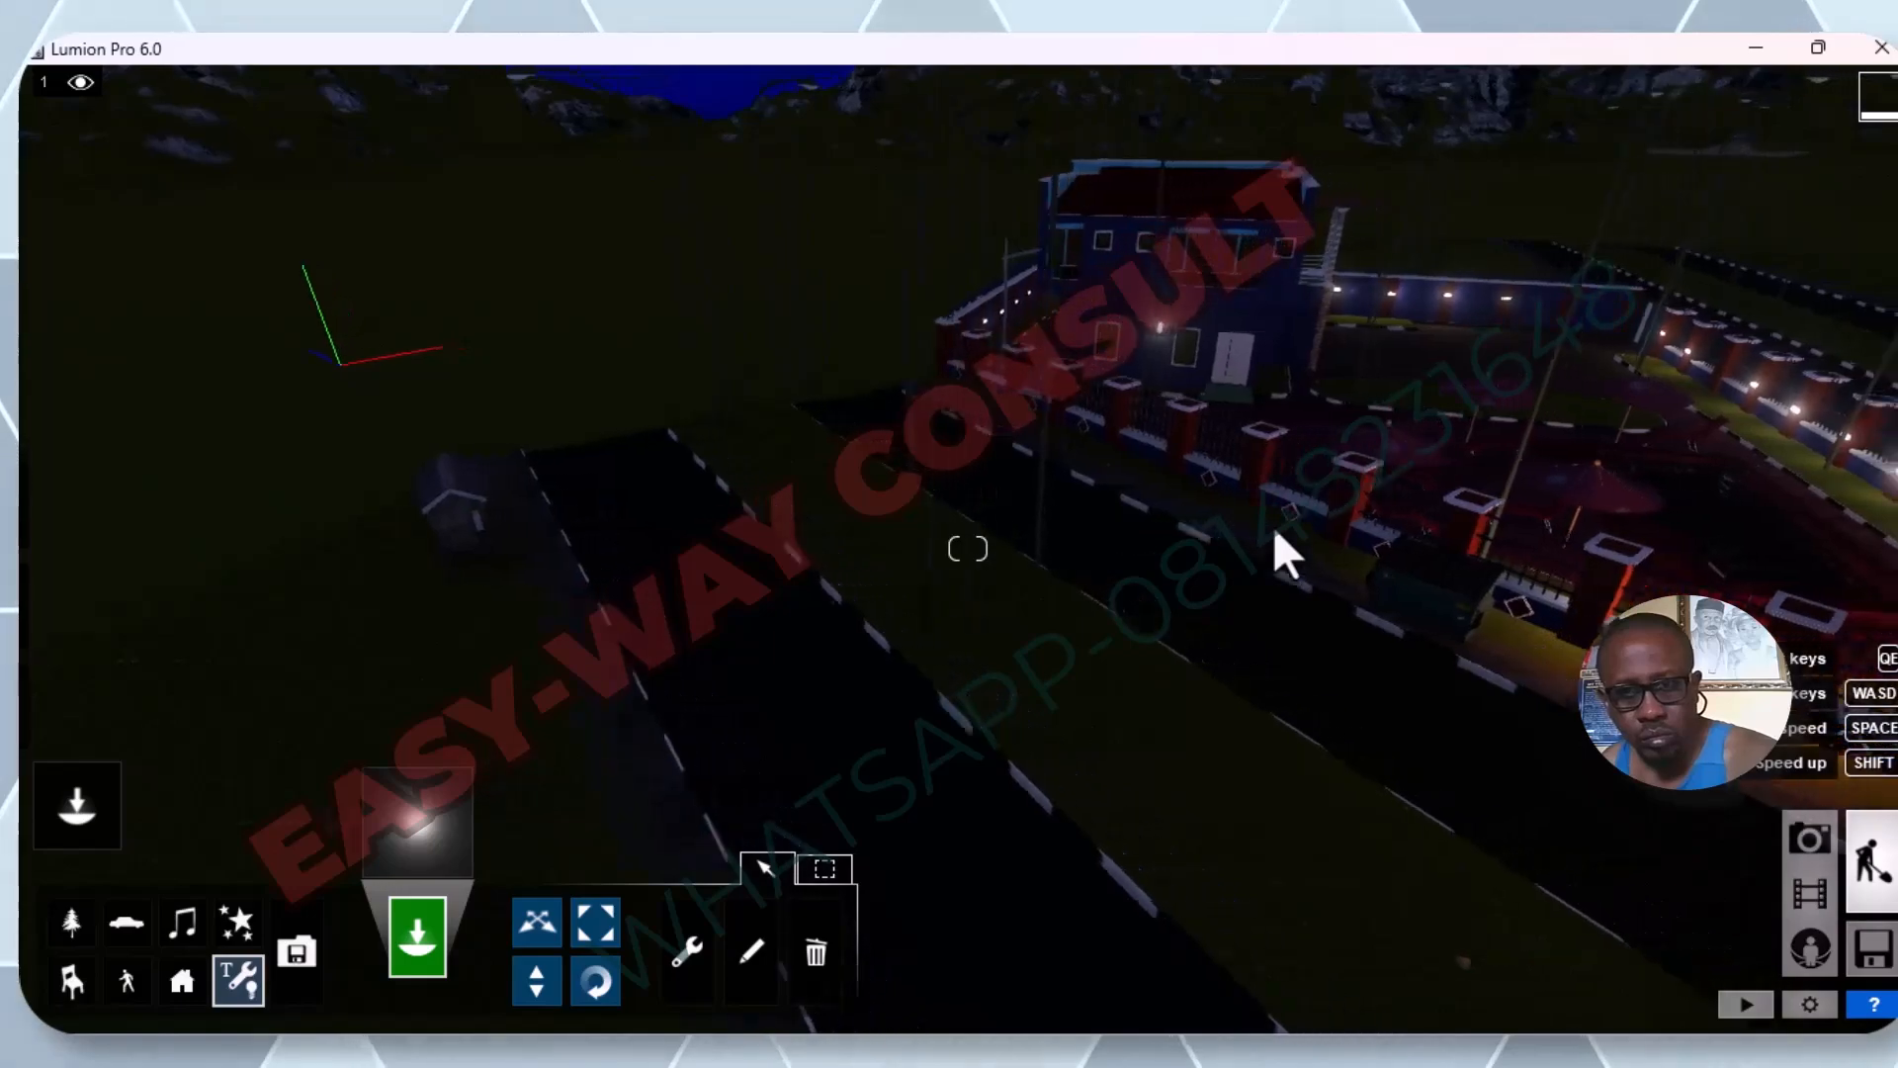
key(d)
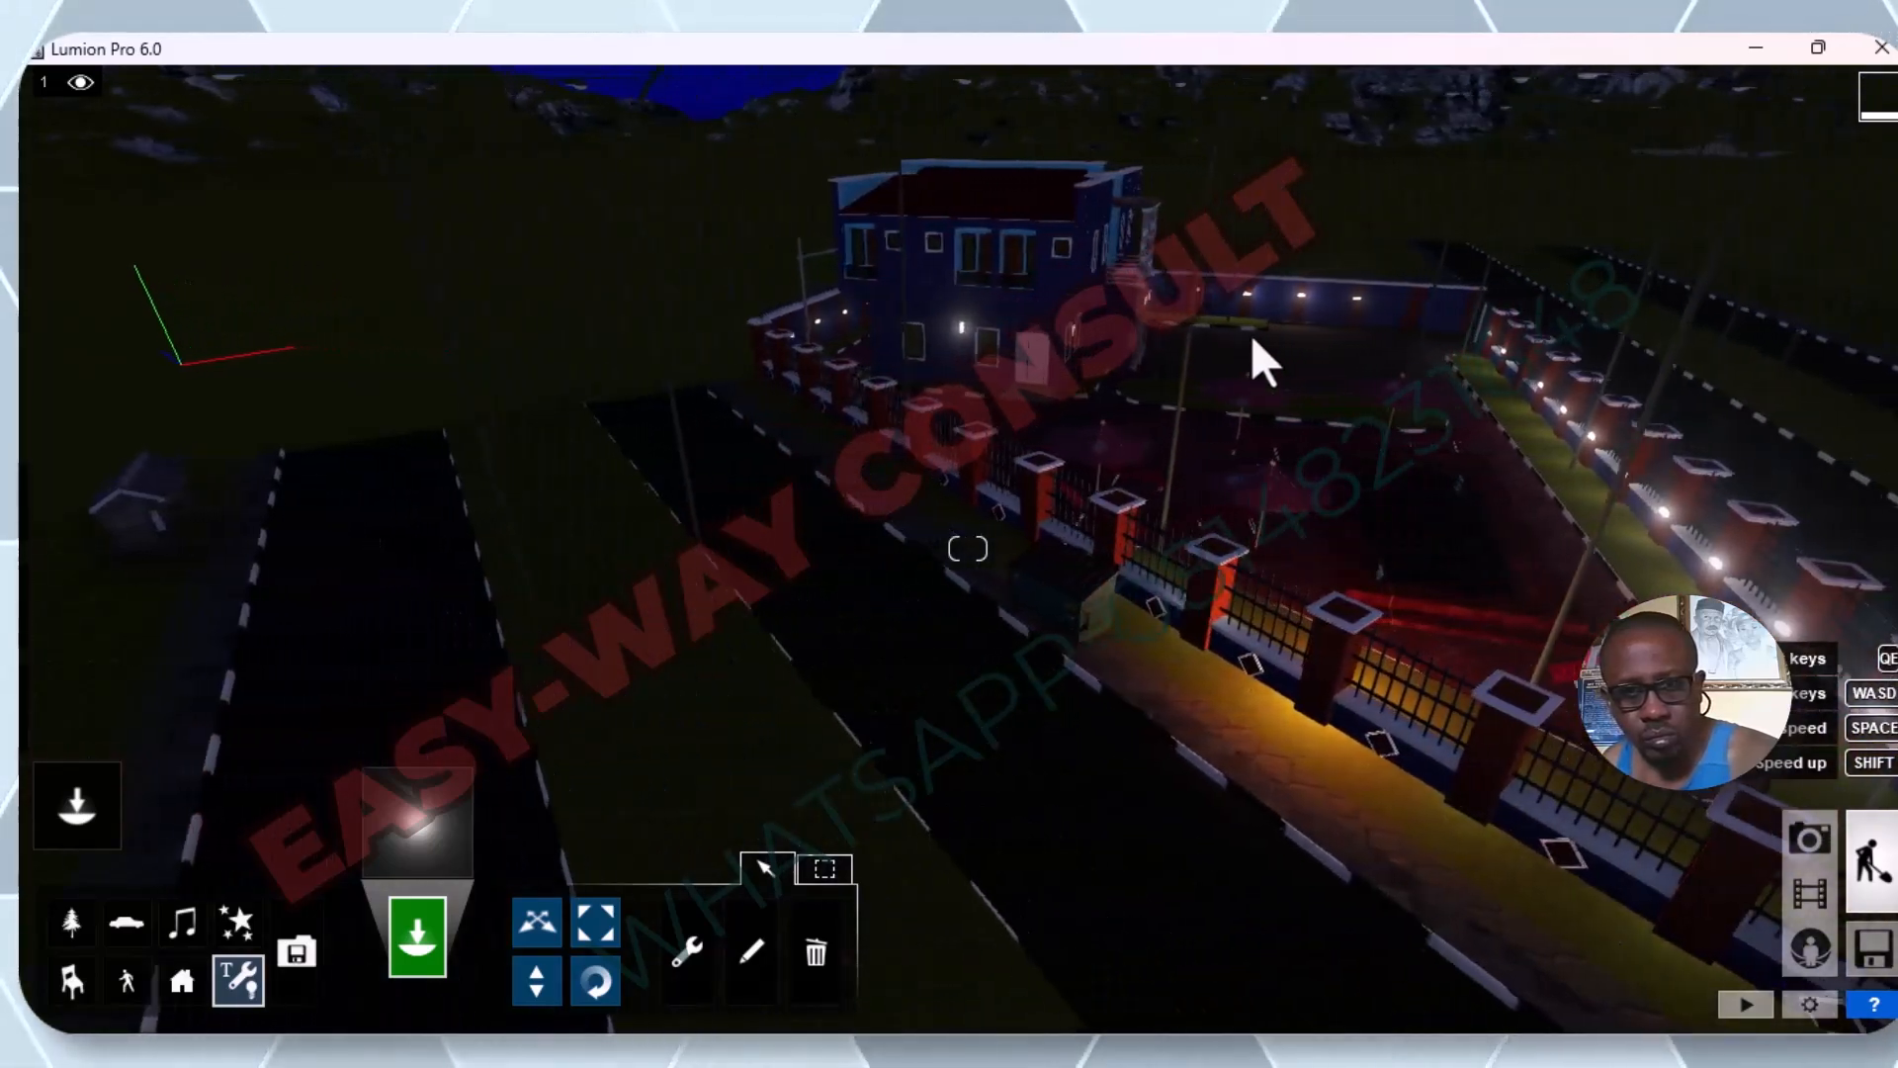
Place an omni light on the wall lamp between the two ground-floor windows beside the green-stepped entrance door.
key(w)
key(w)
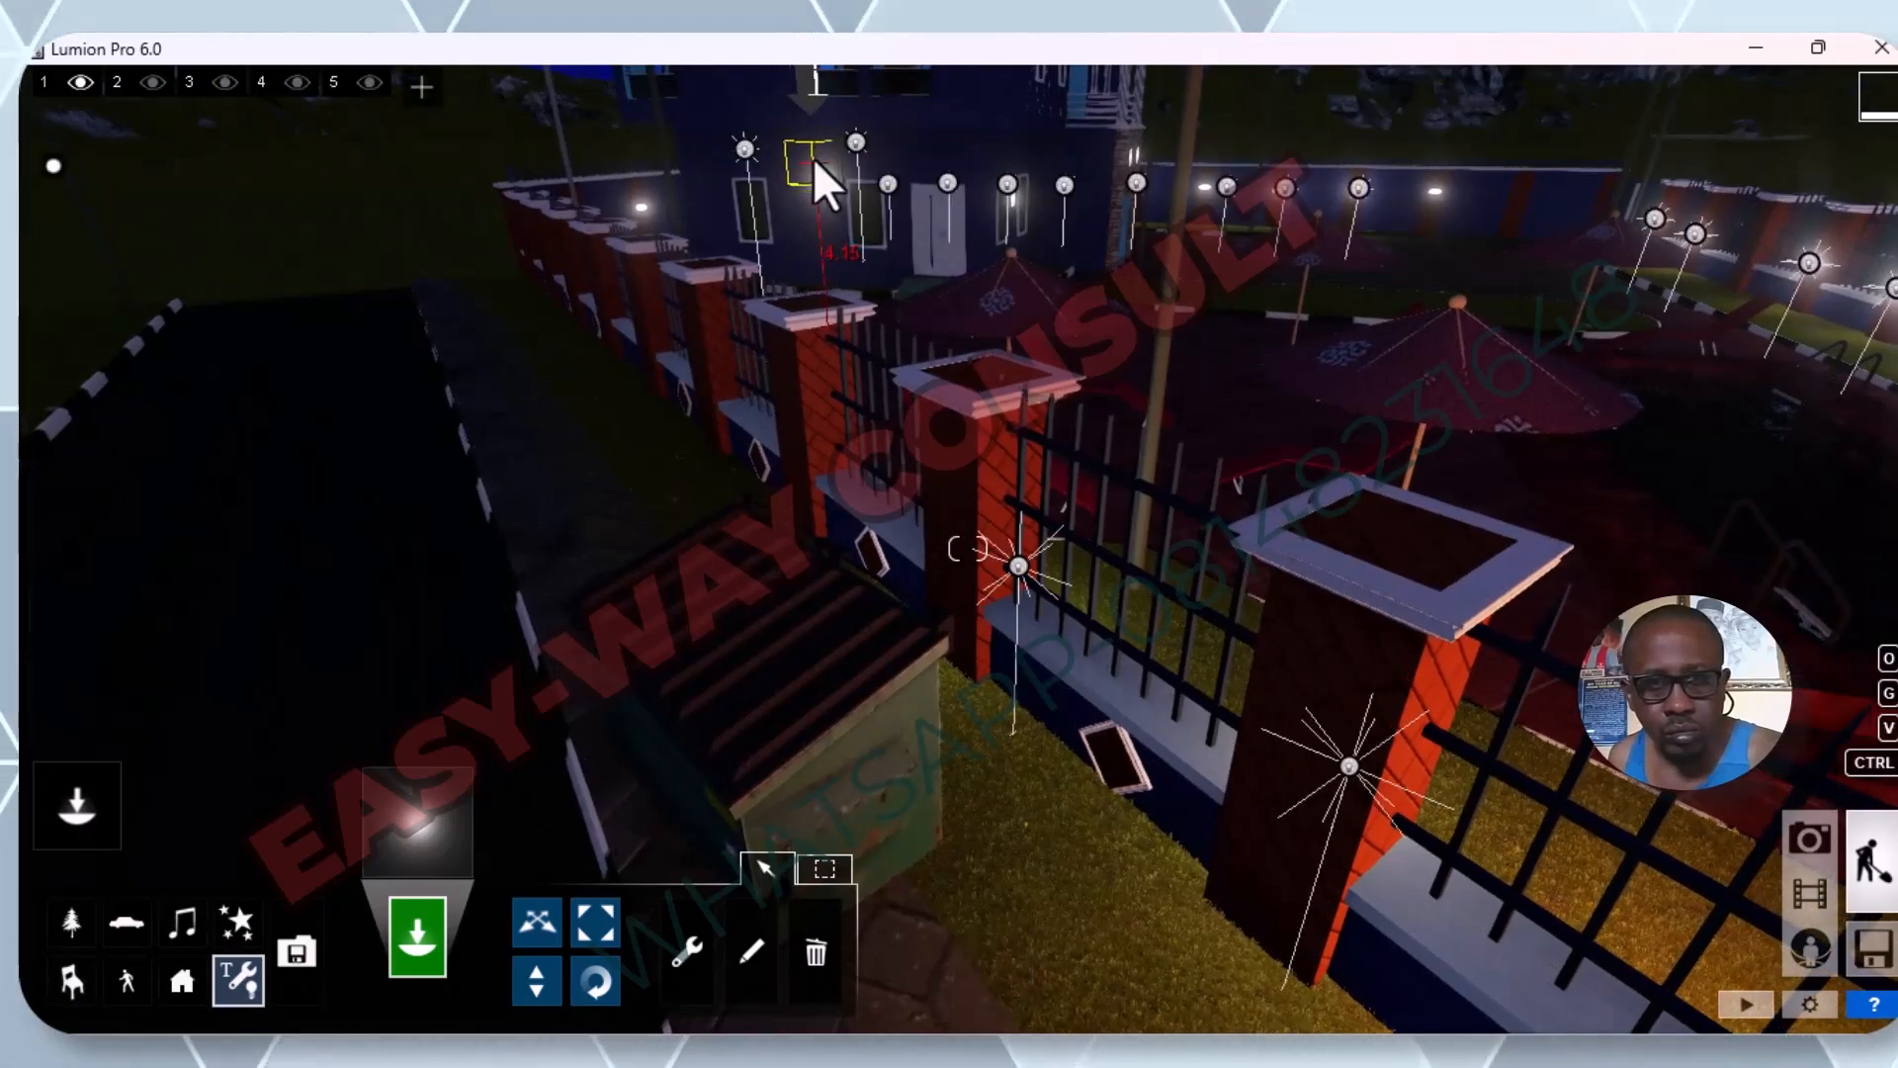
key(w)
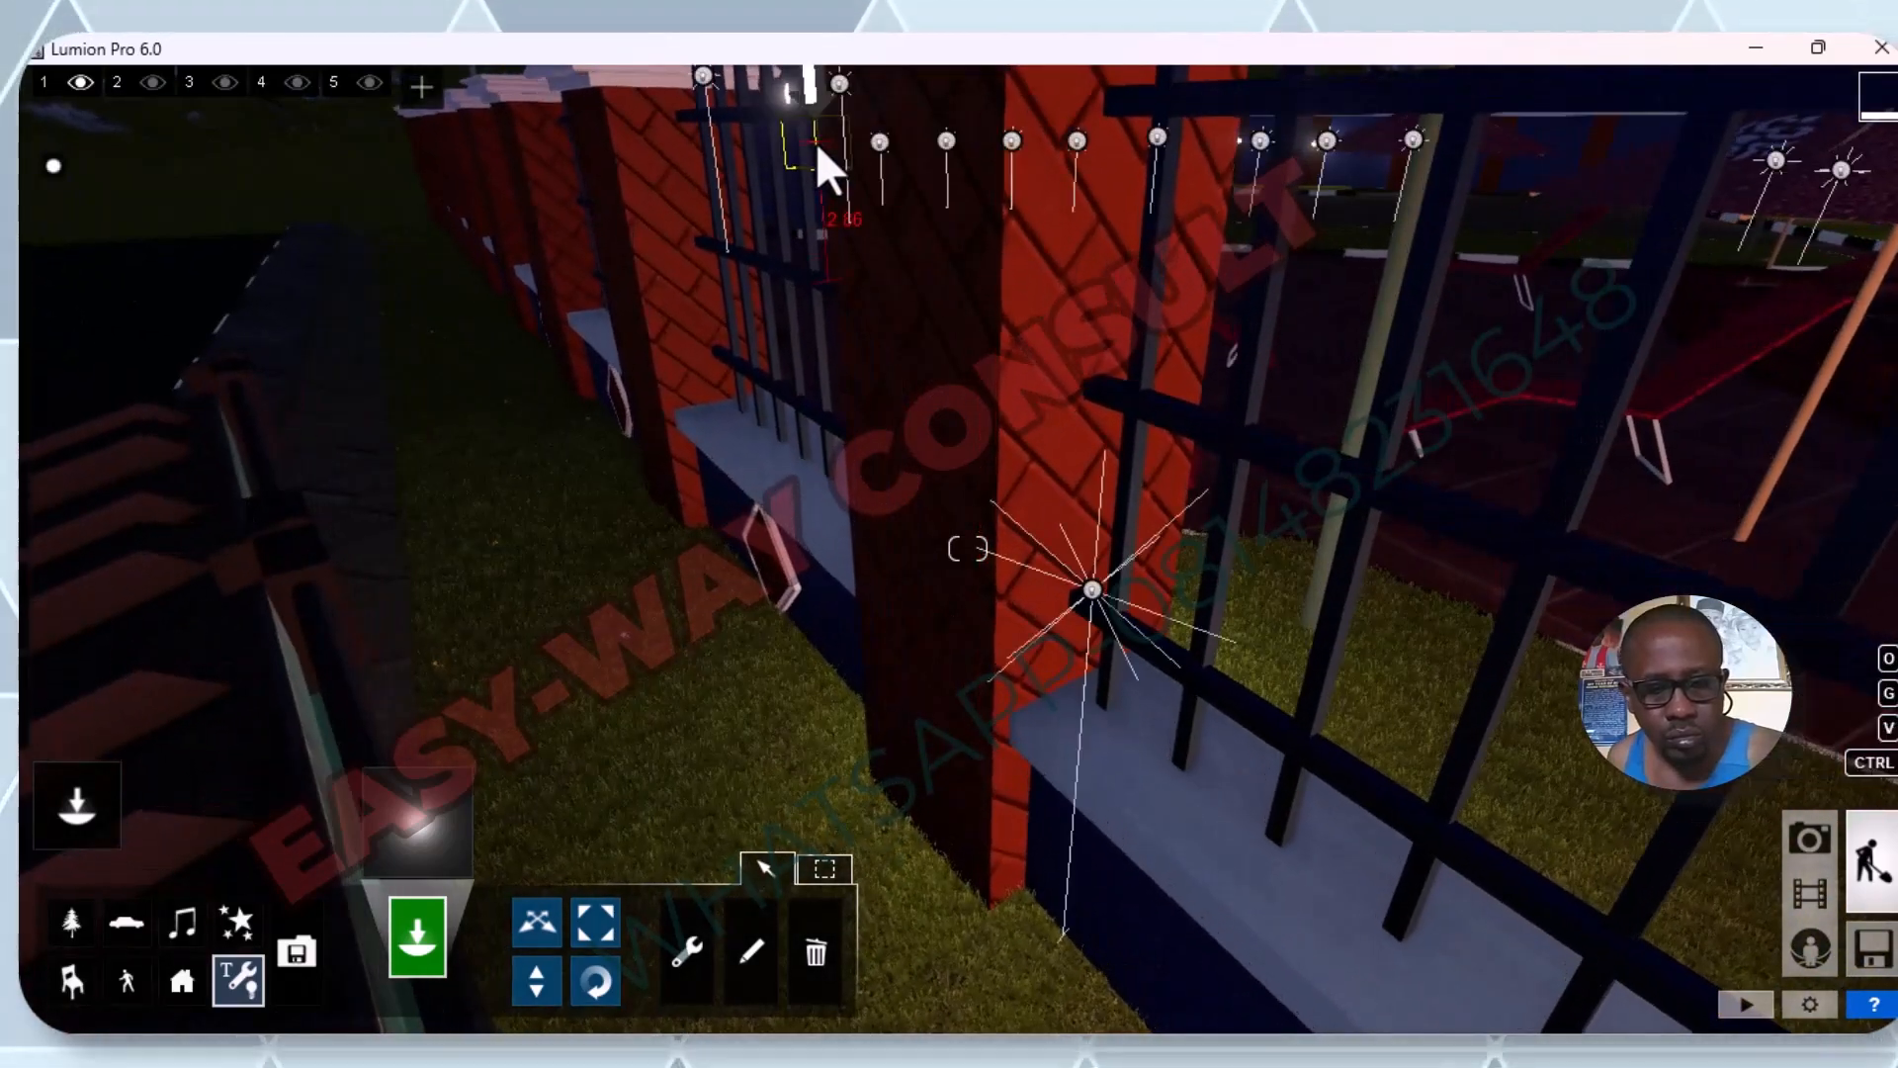
key(q)
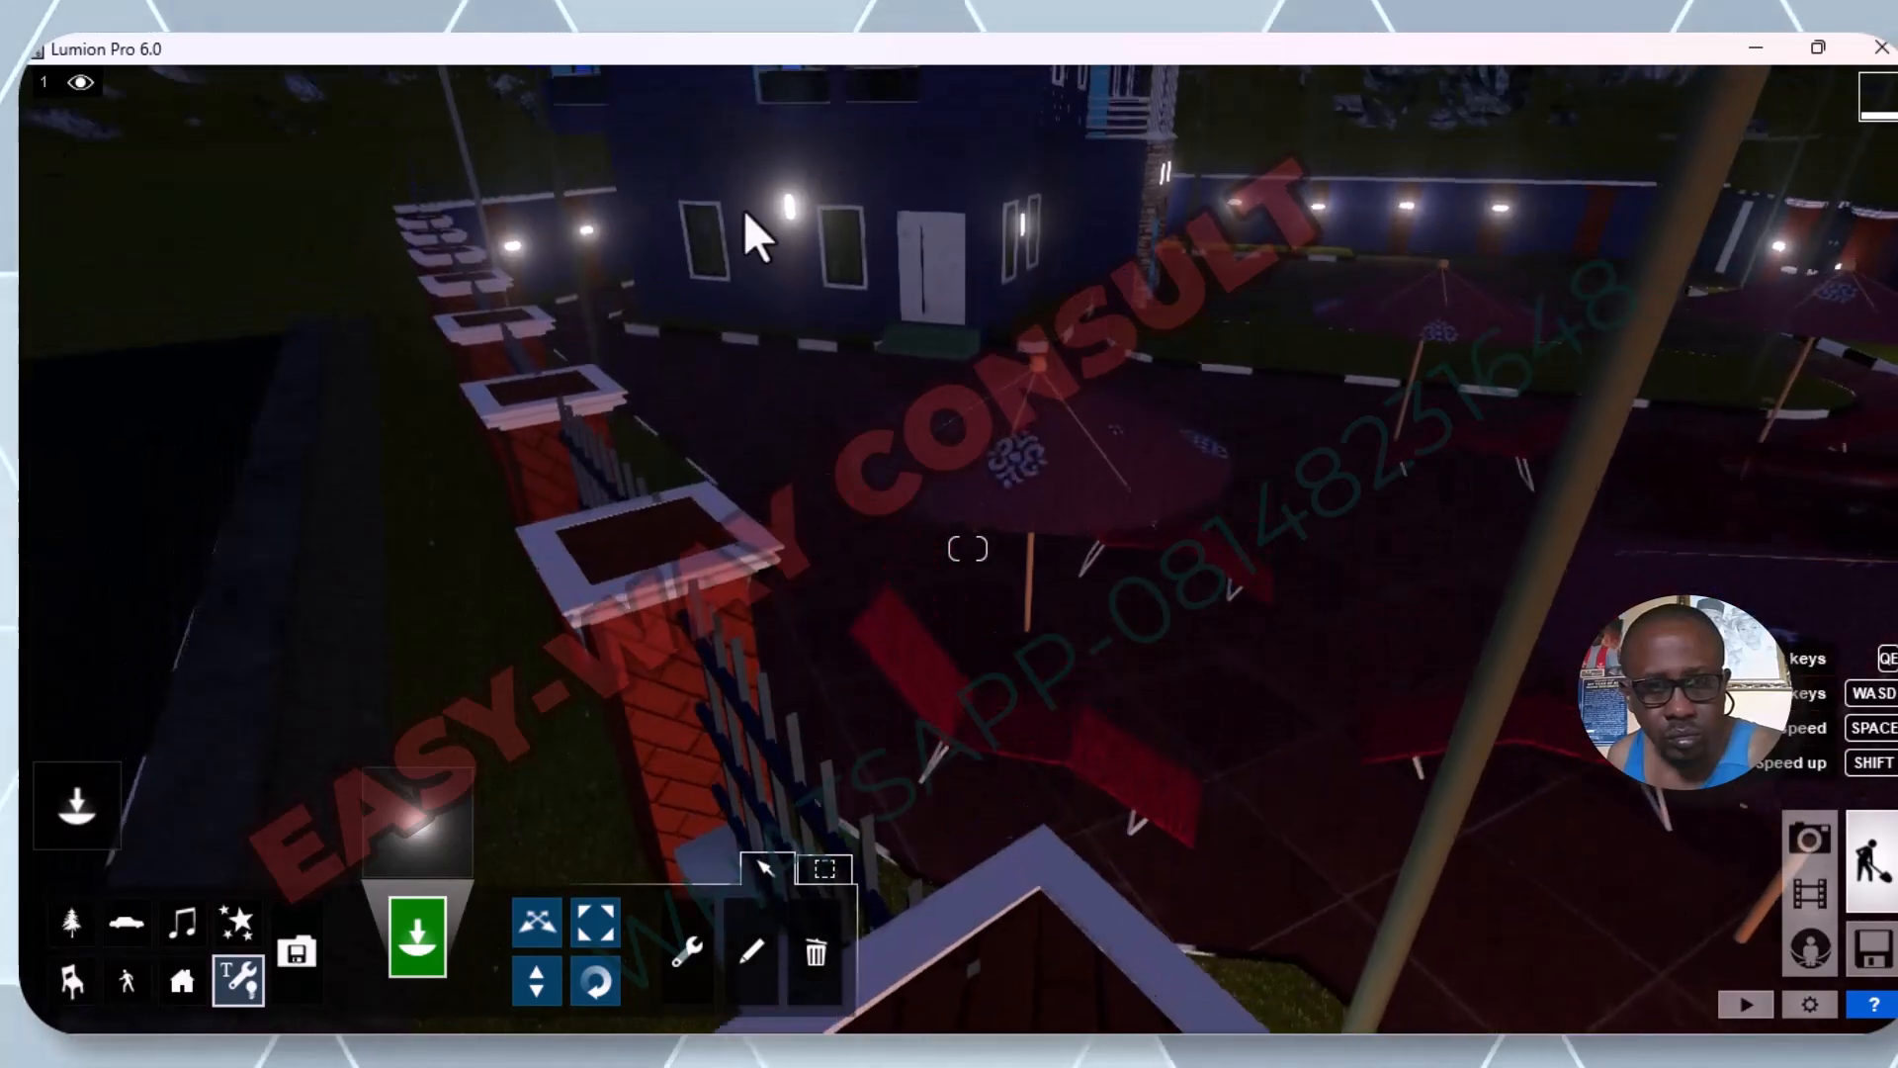
key(w)
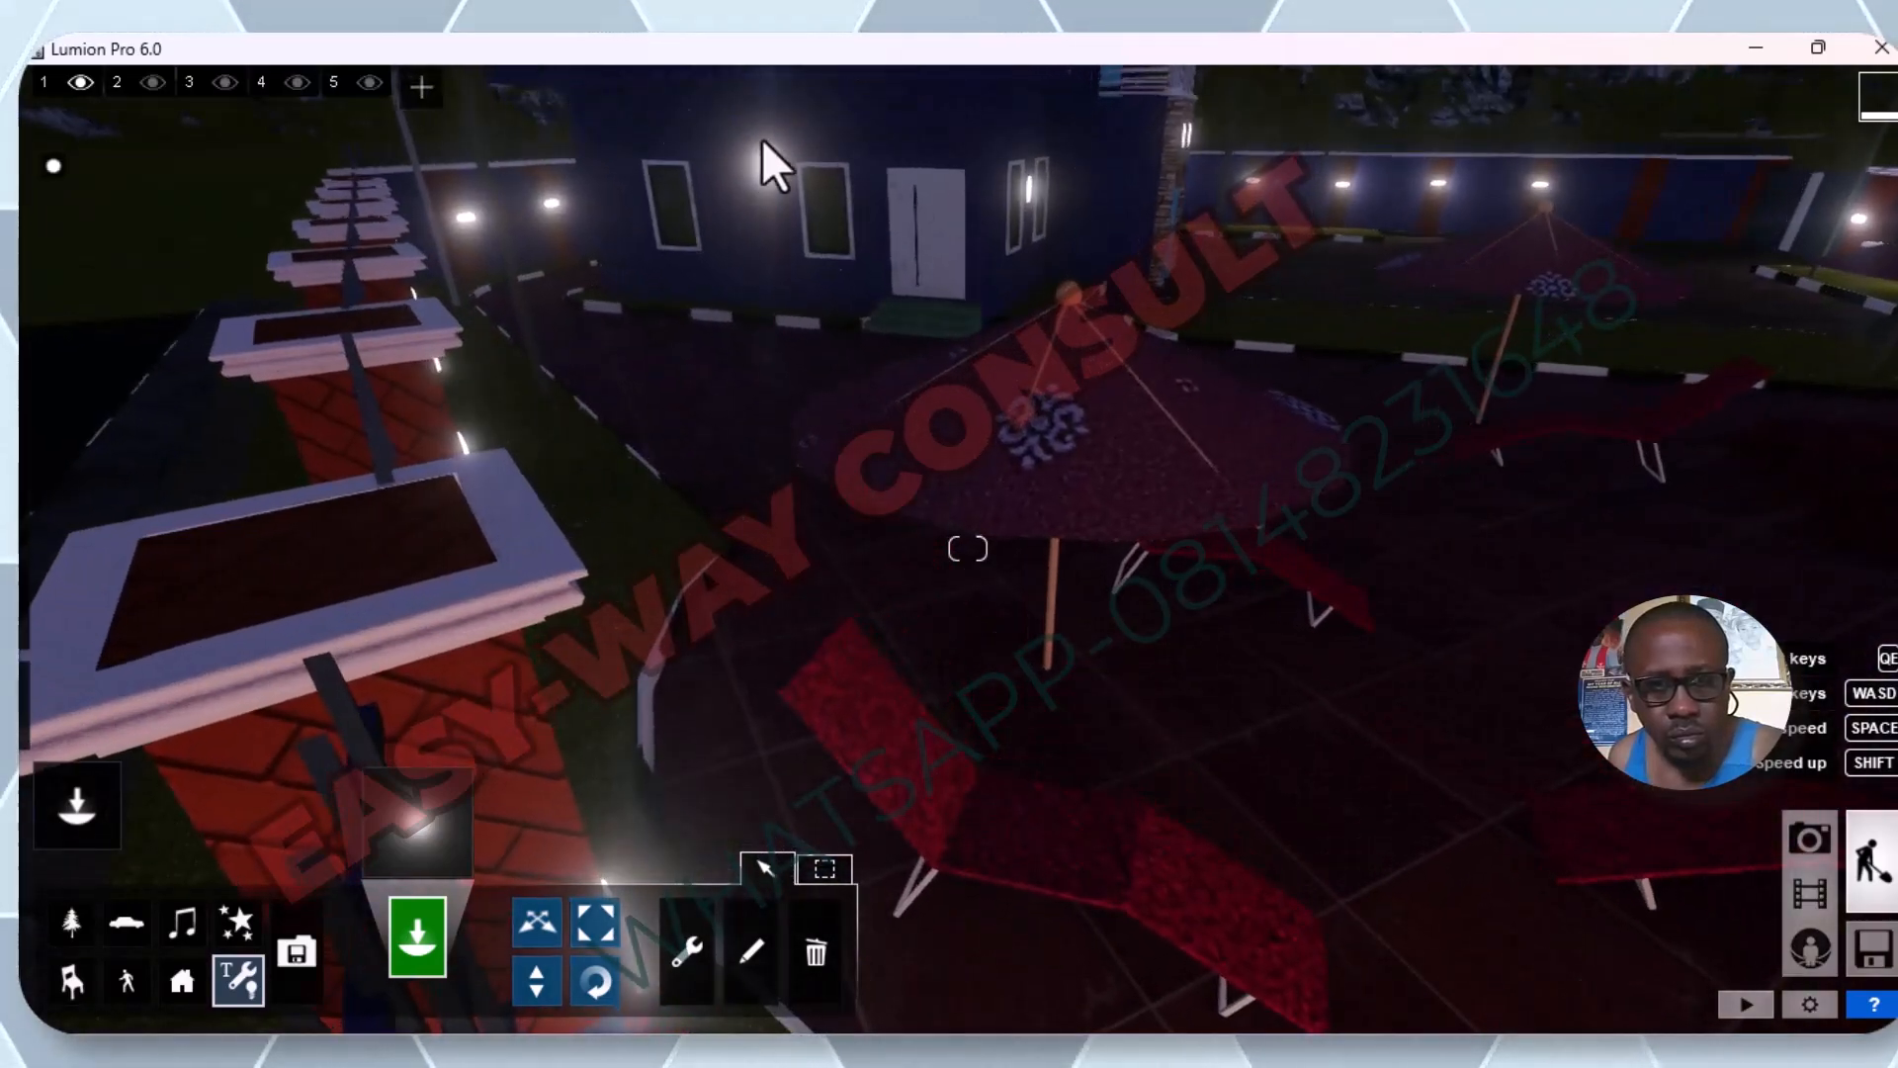
key(q)
key(w)
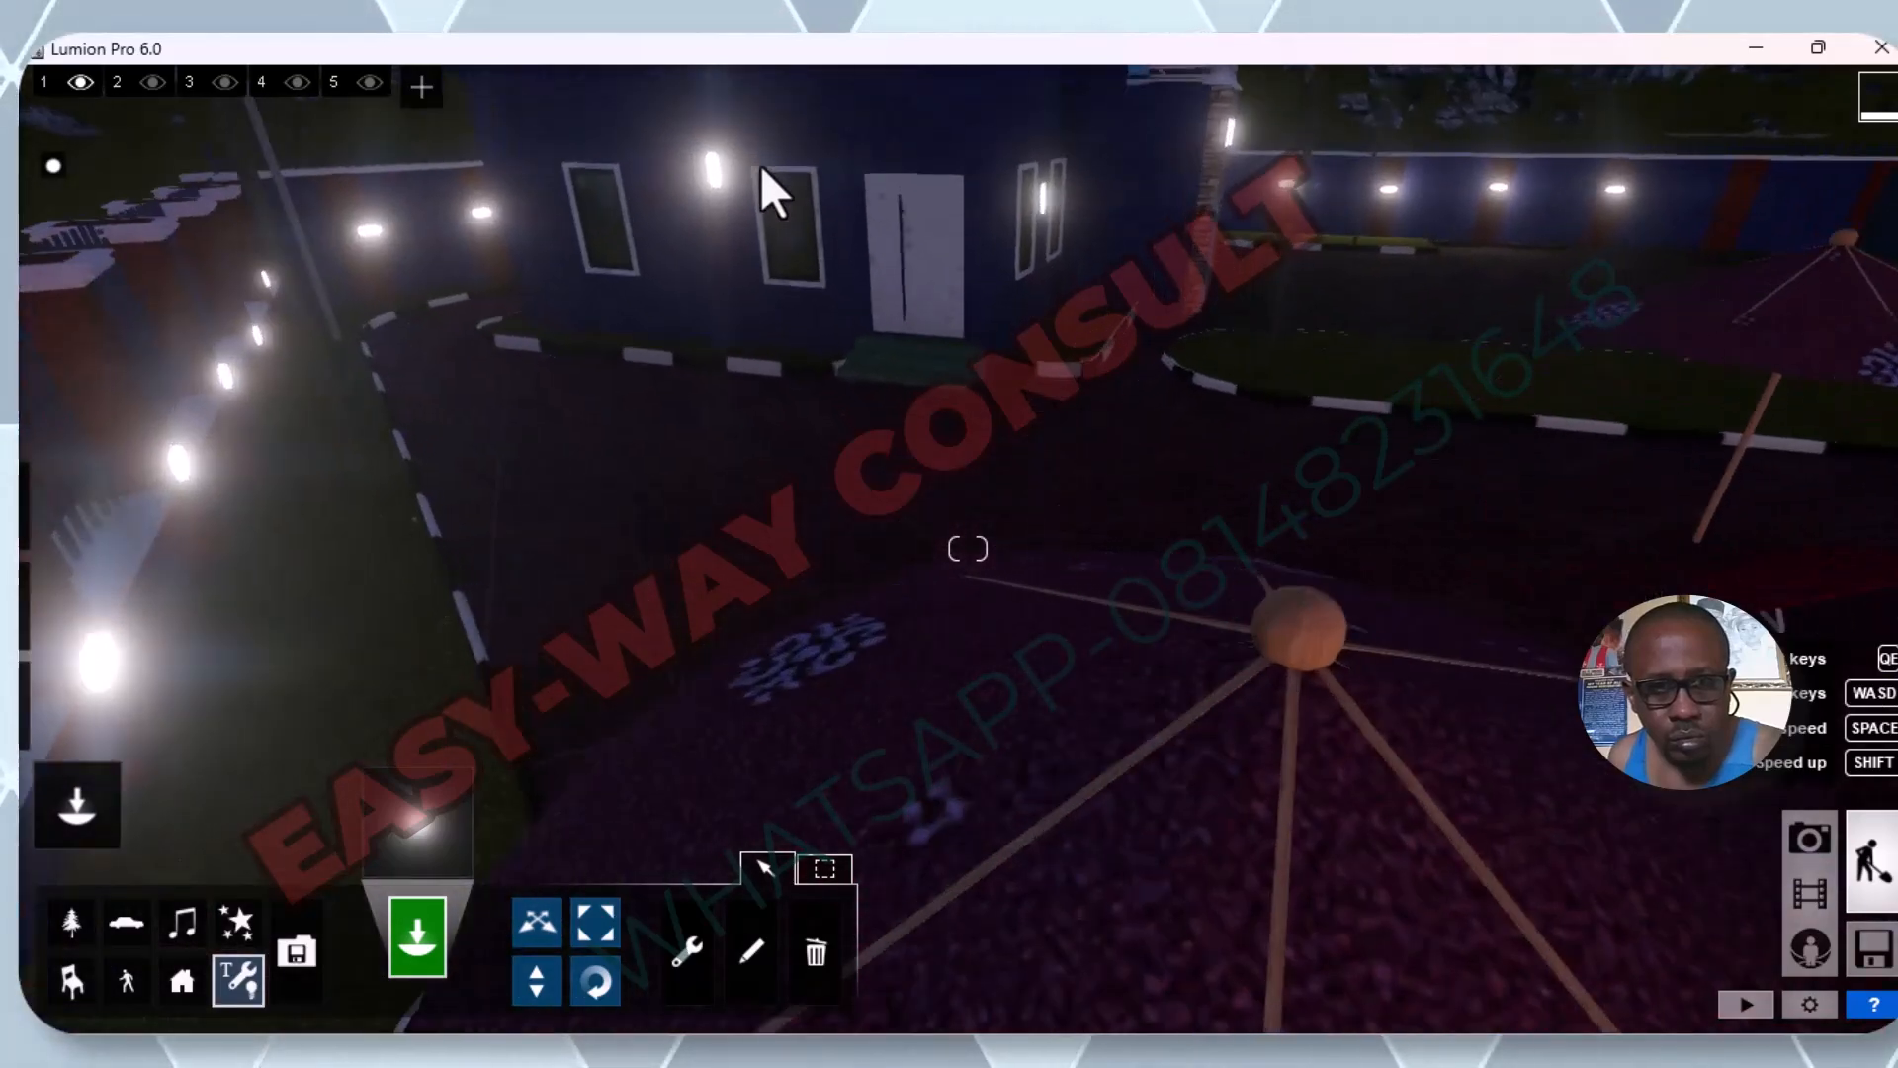
key(w)
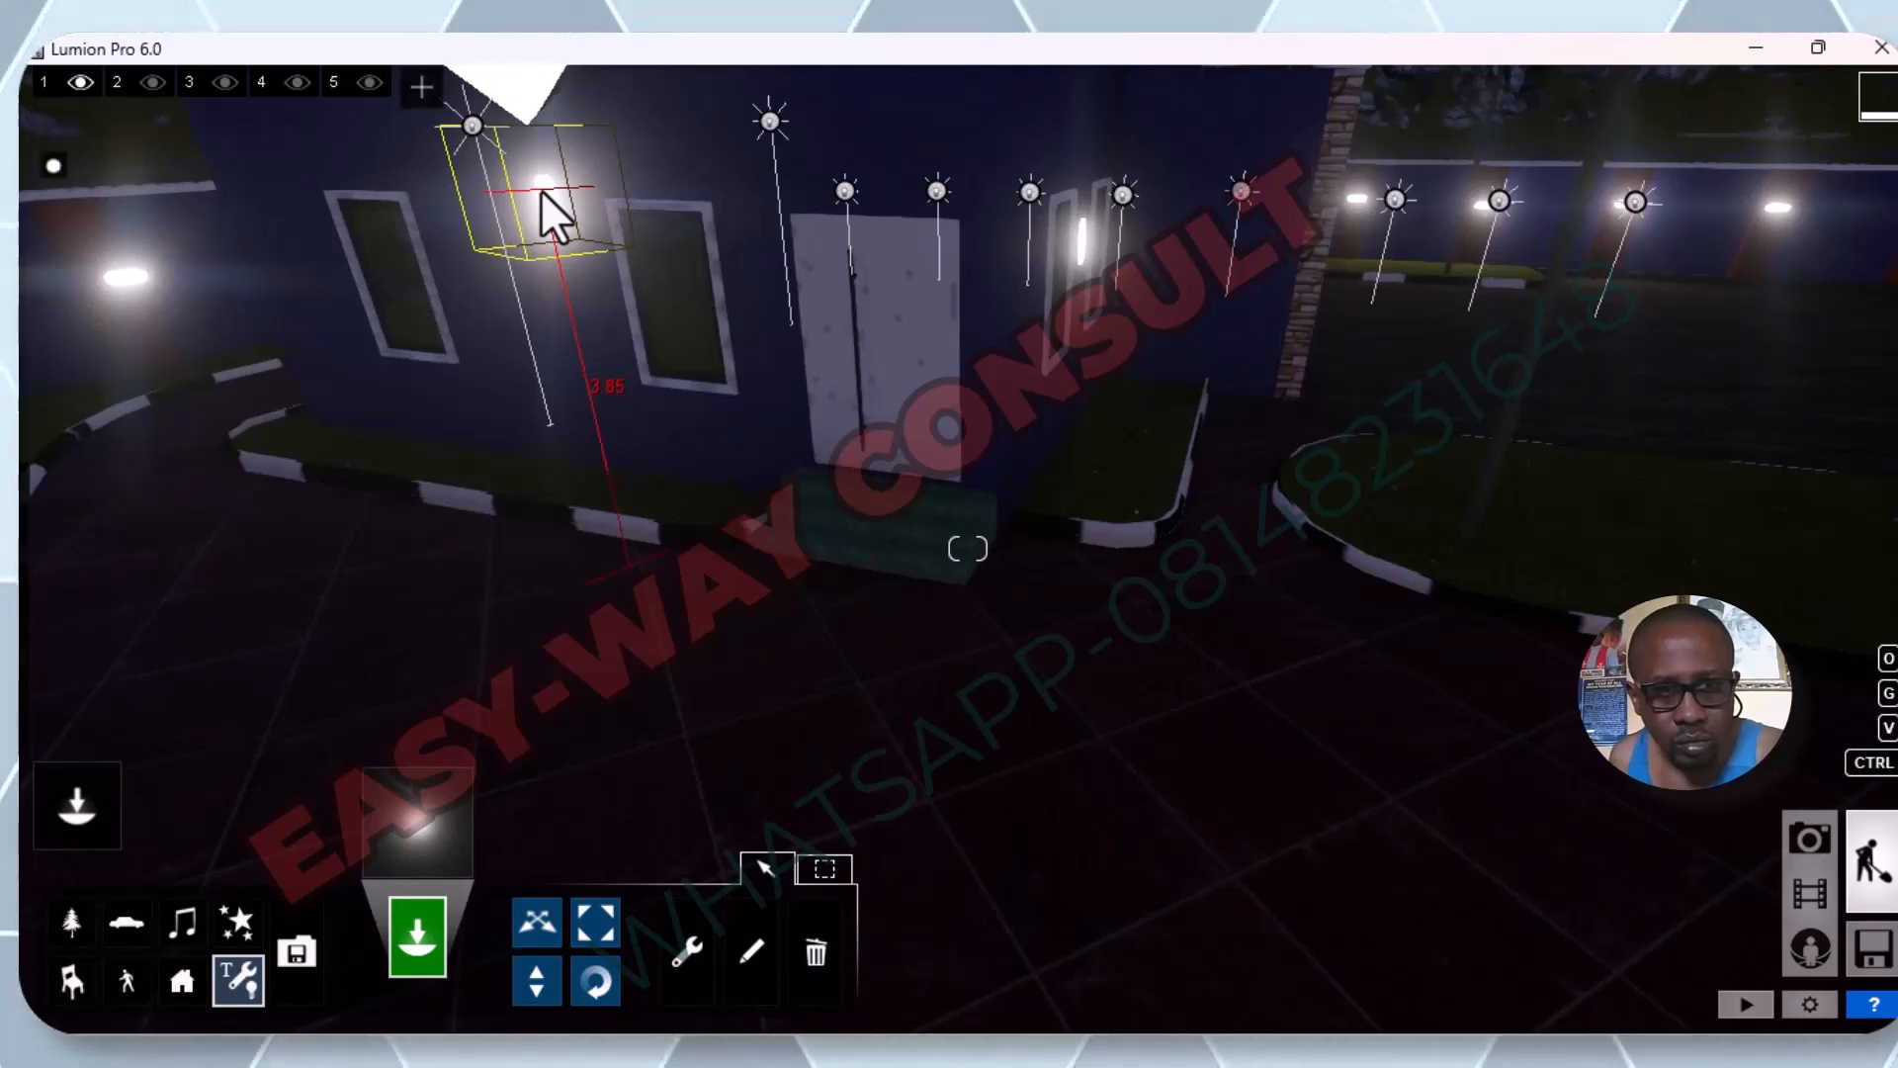
click(542, 189)
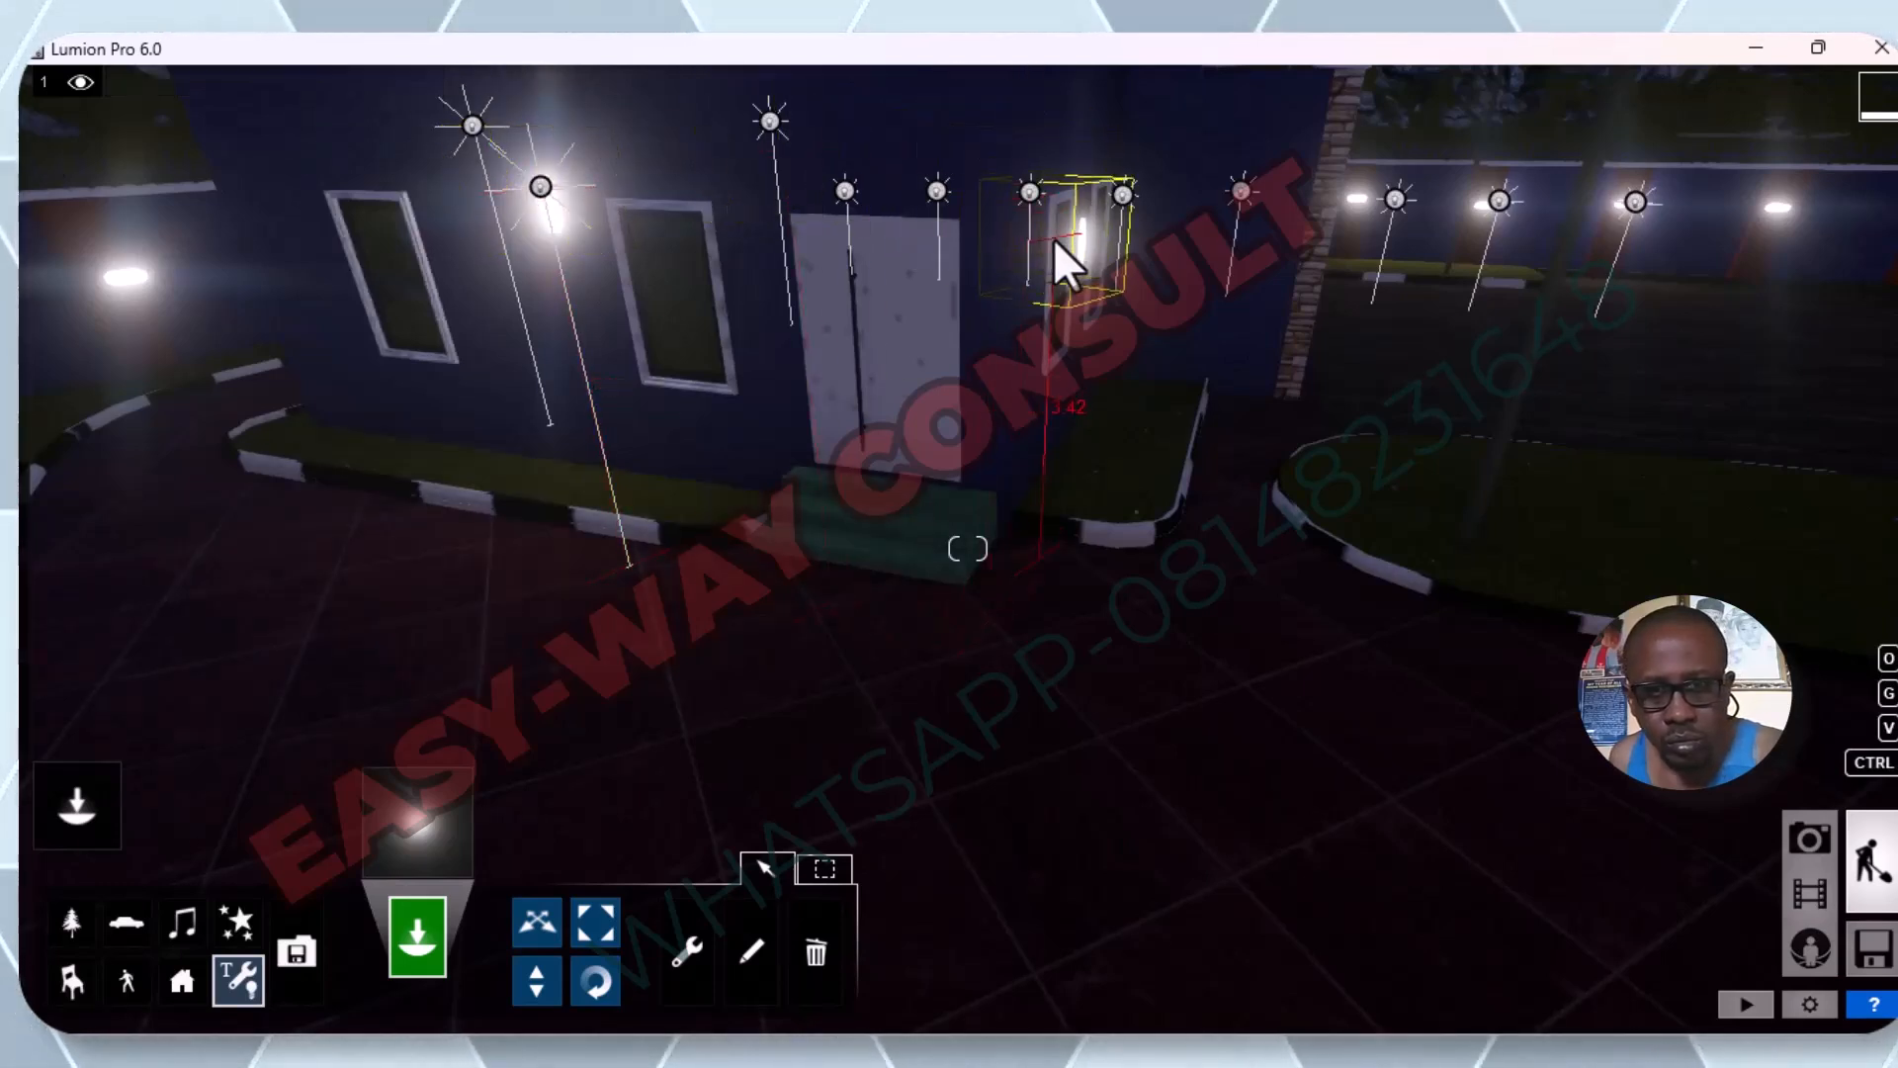
click(1084, 233)
Place omni lights on two perimeter fence lamps beyond the entrance facade's window-side corner, one on the far wall and one on the adjoining brick fence.
scroll(1086, 232, up, 3)
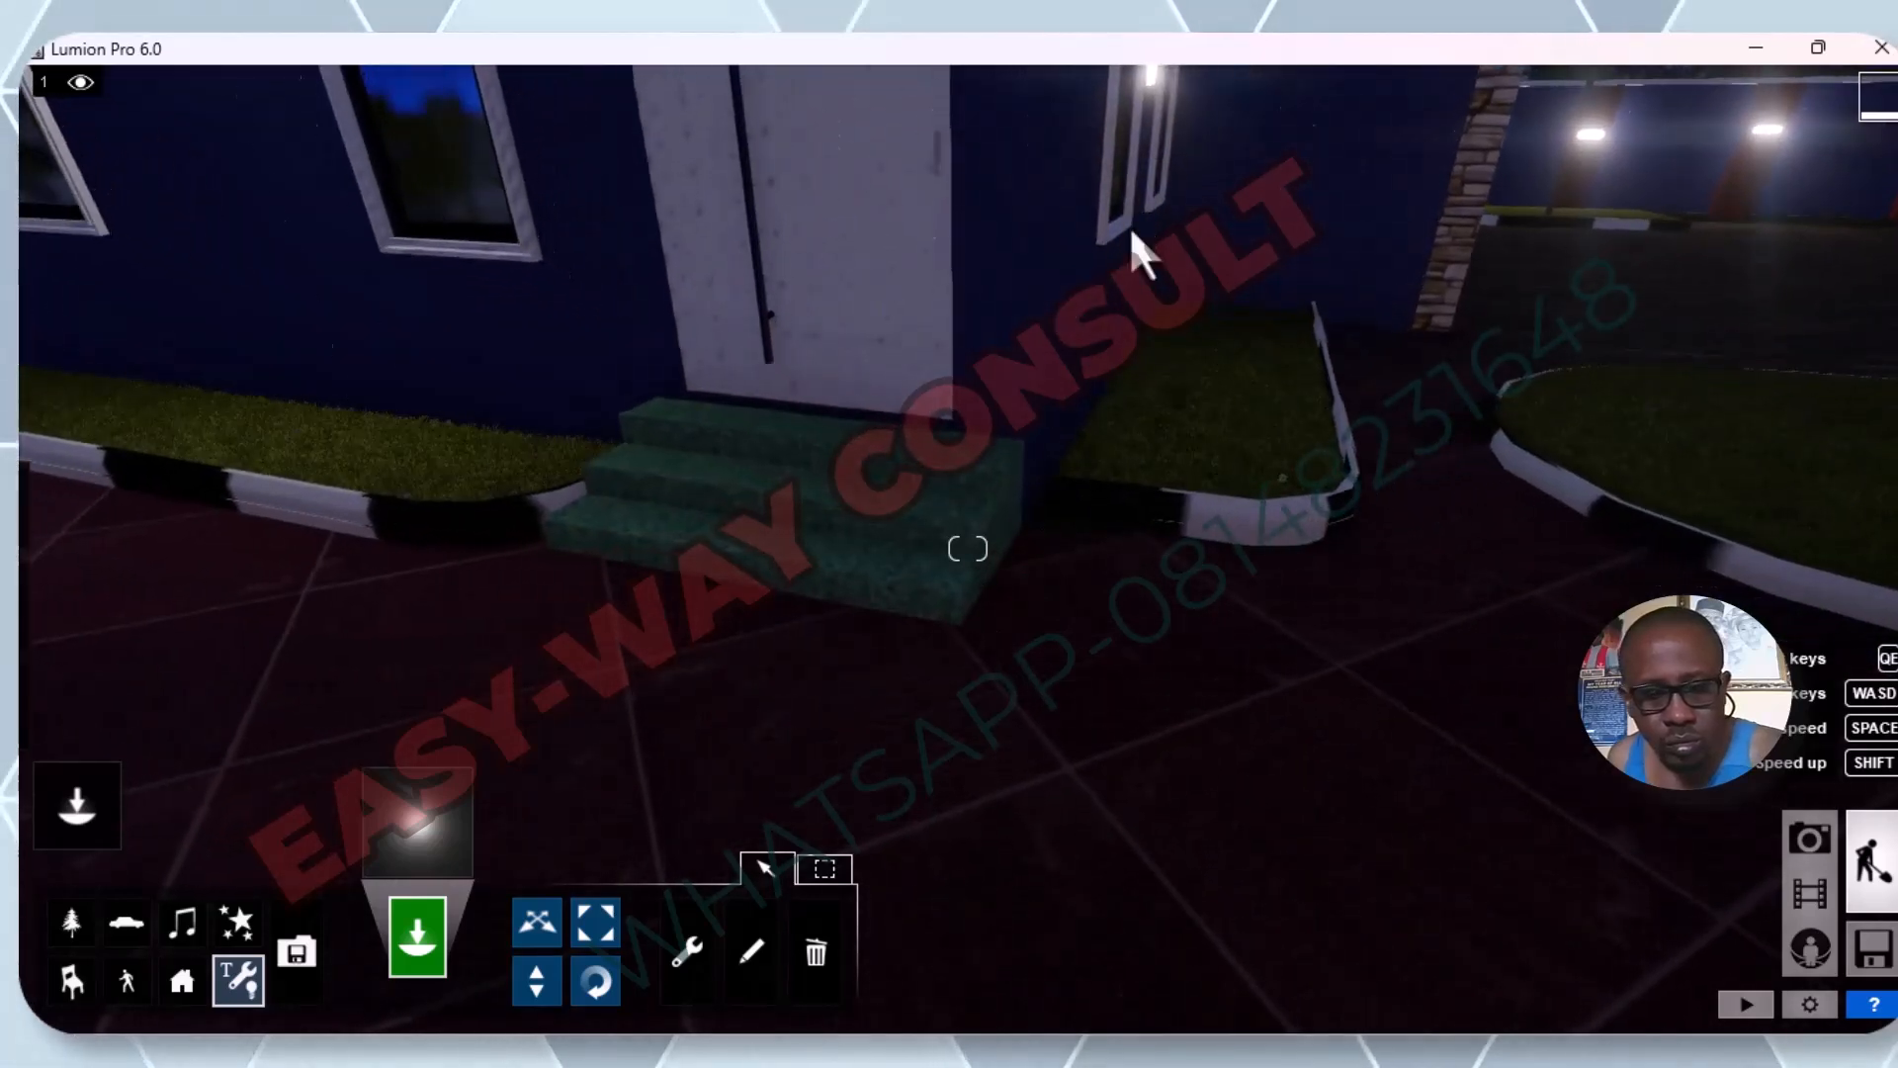
scroll(1132, 226, down, 5)
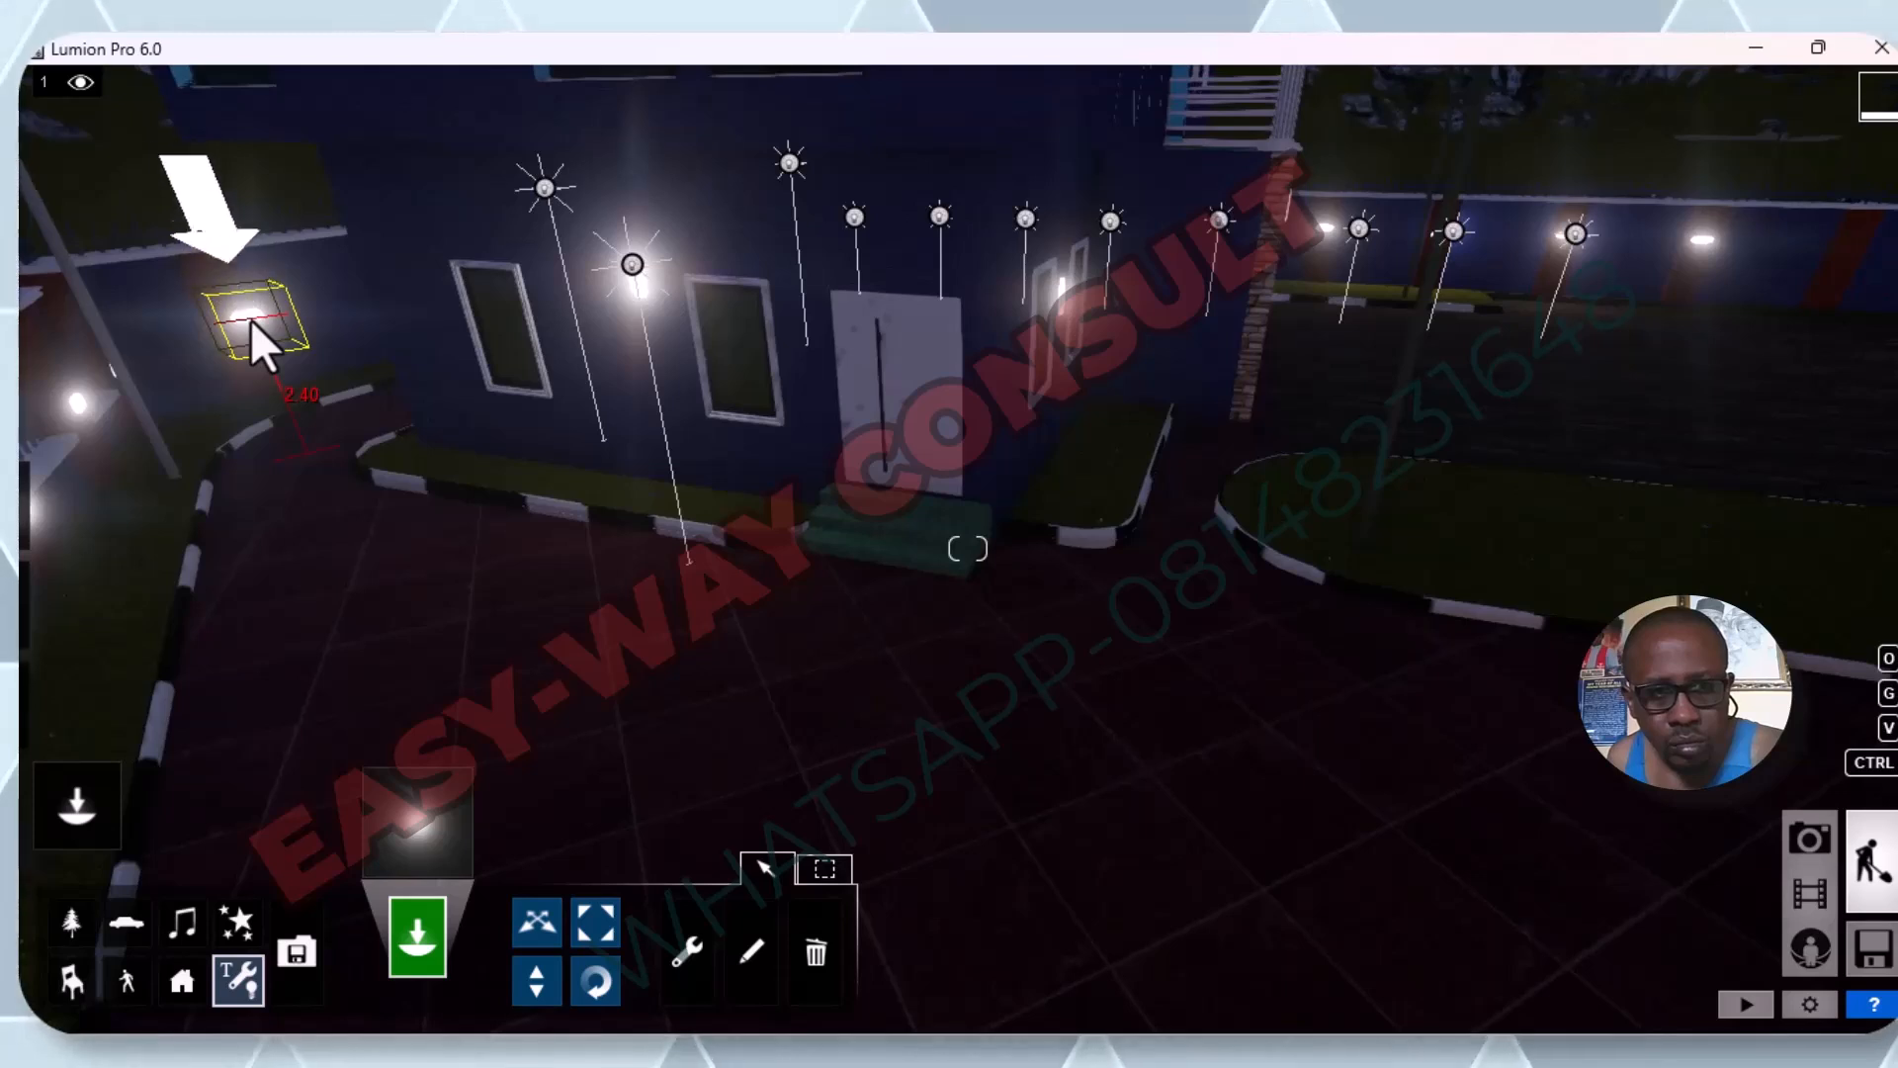
click(251, 319)
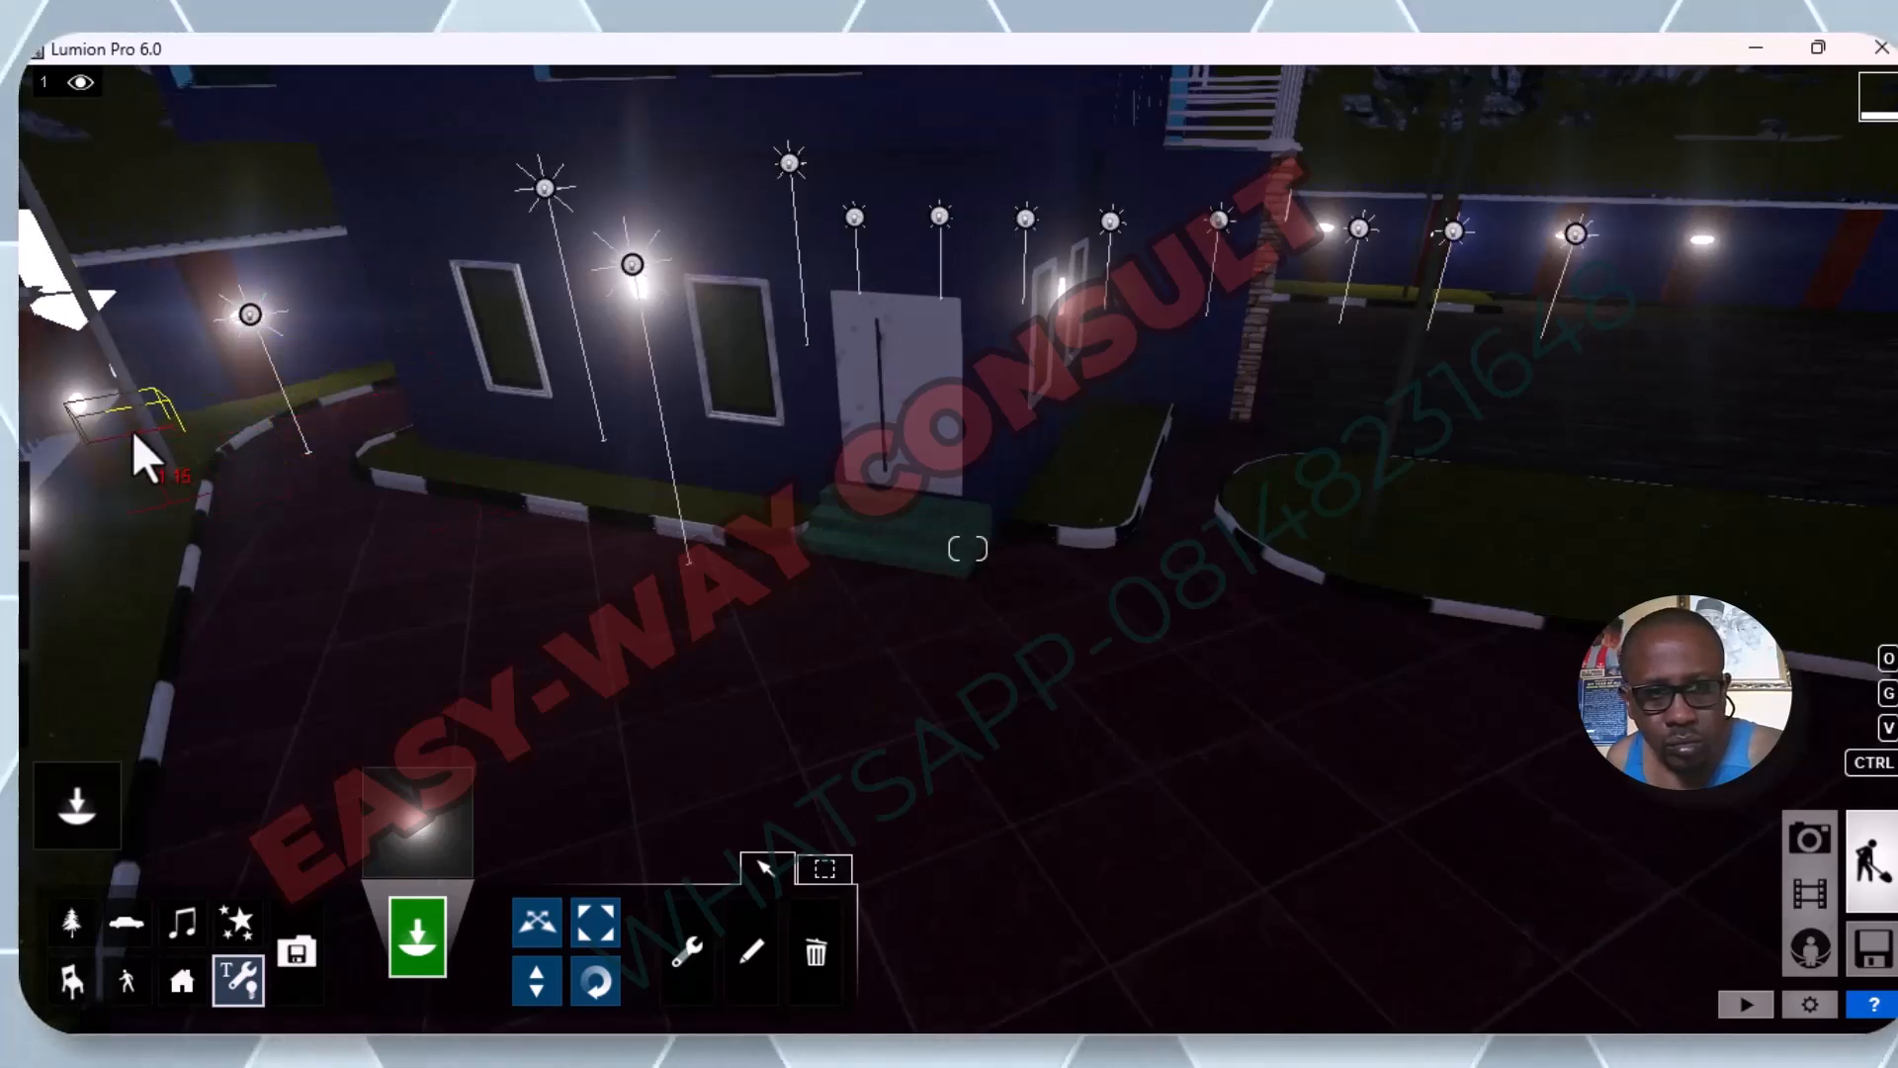
click(79, 399)
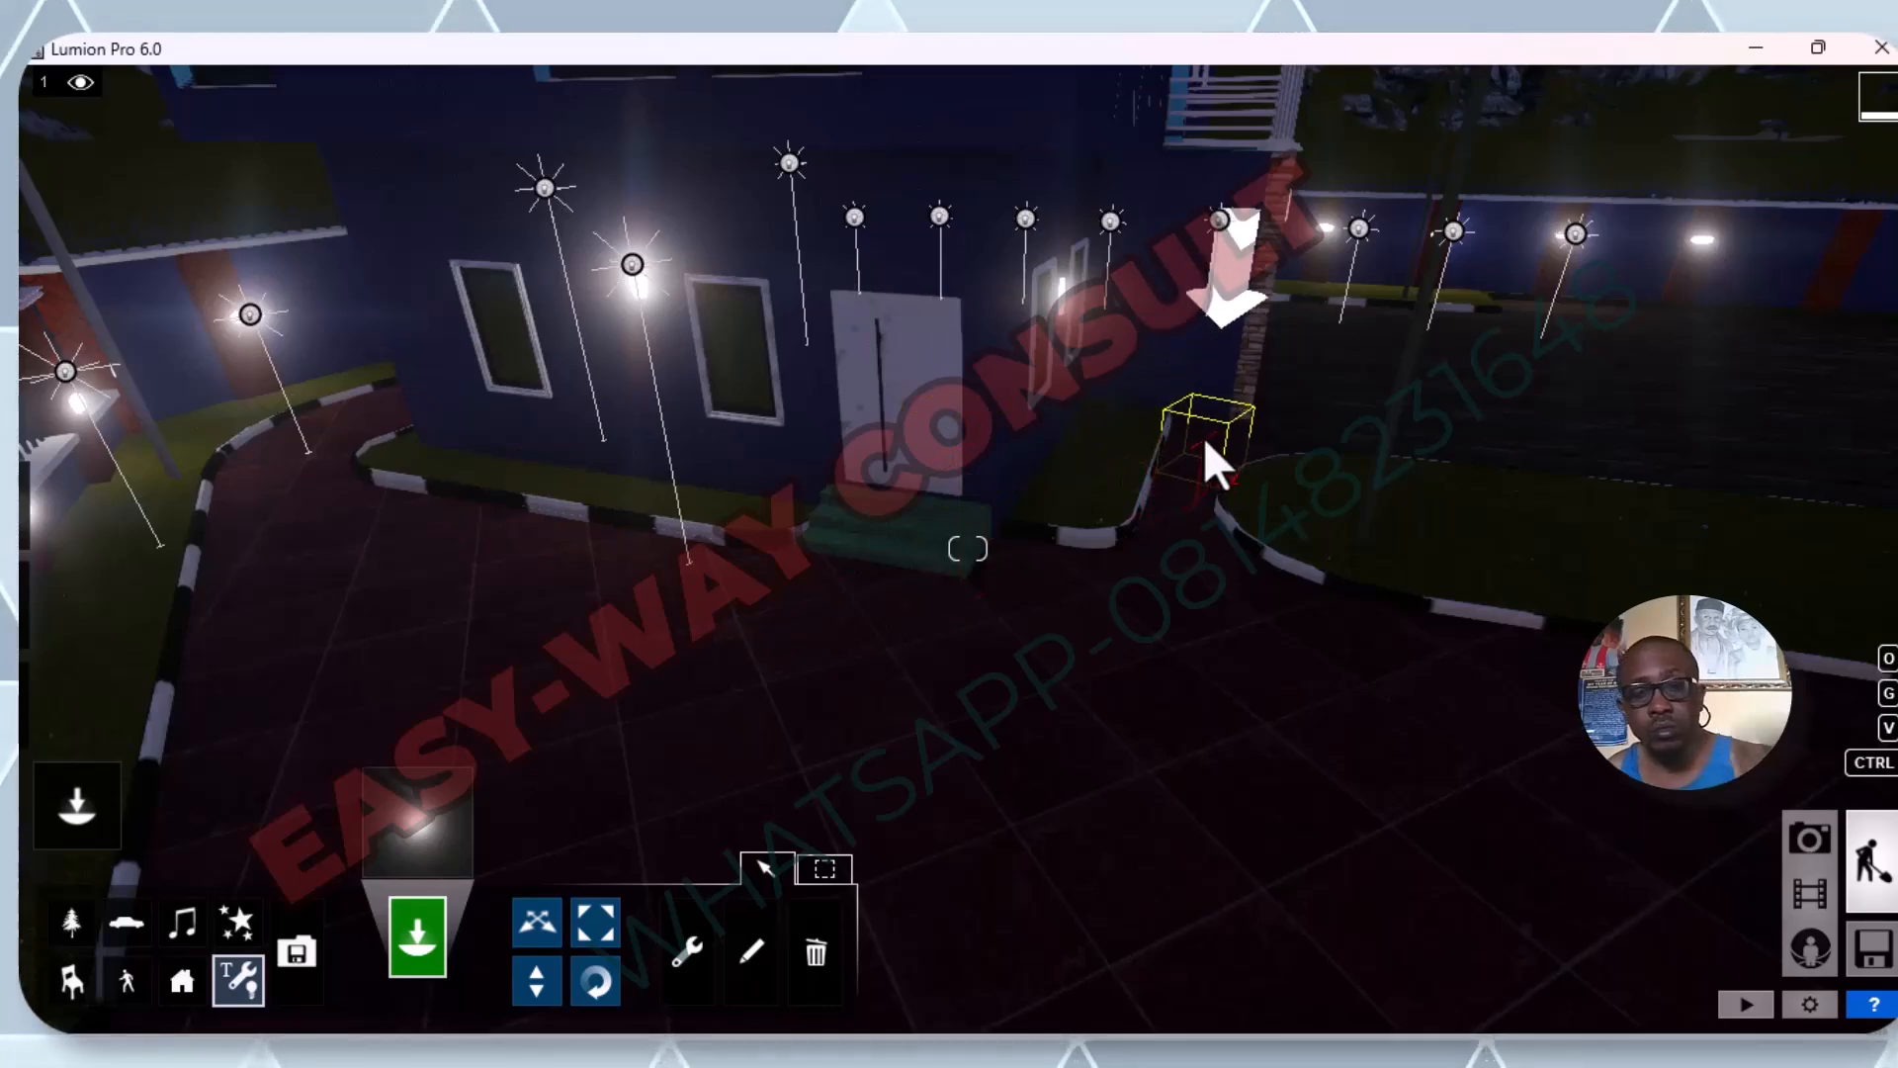
Examine the compound from above, covering the roadside fence, the courtyard with umbrellas and the building's main facade.
key(s)
key(s)
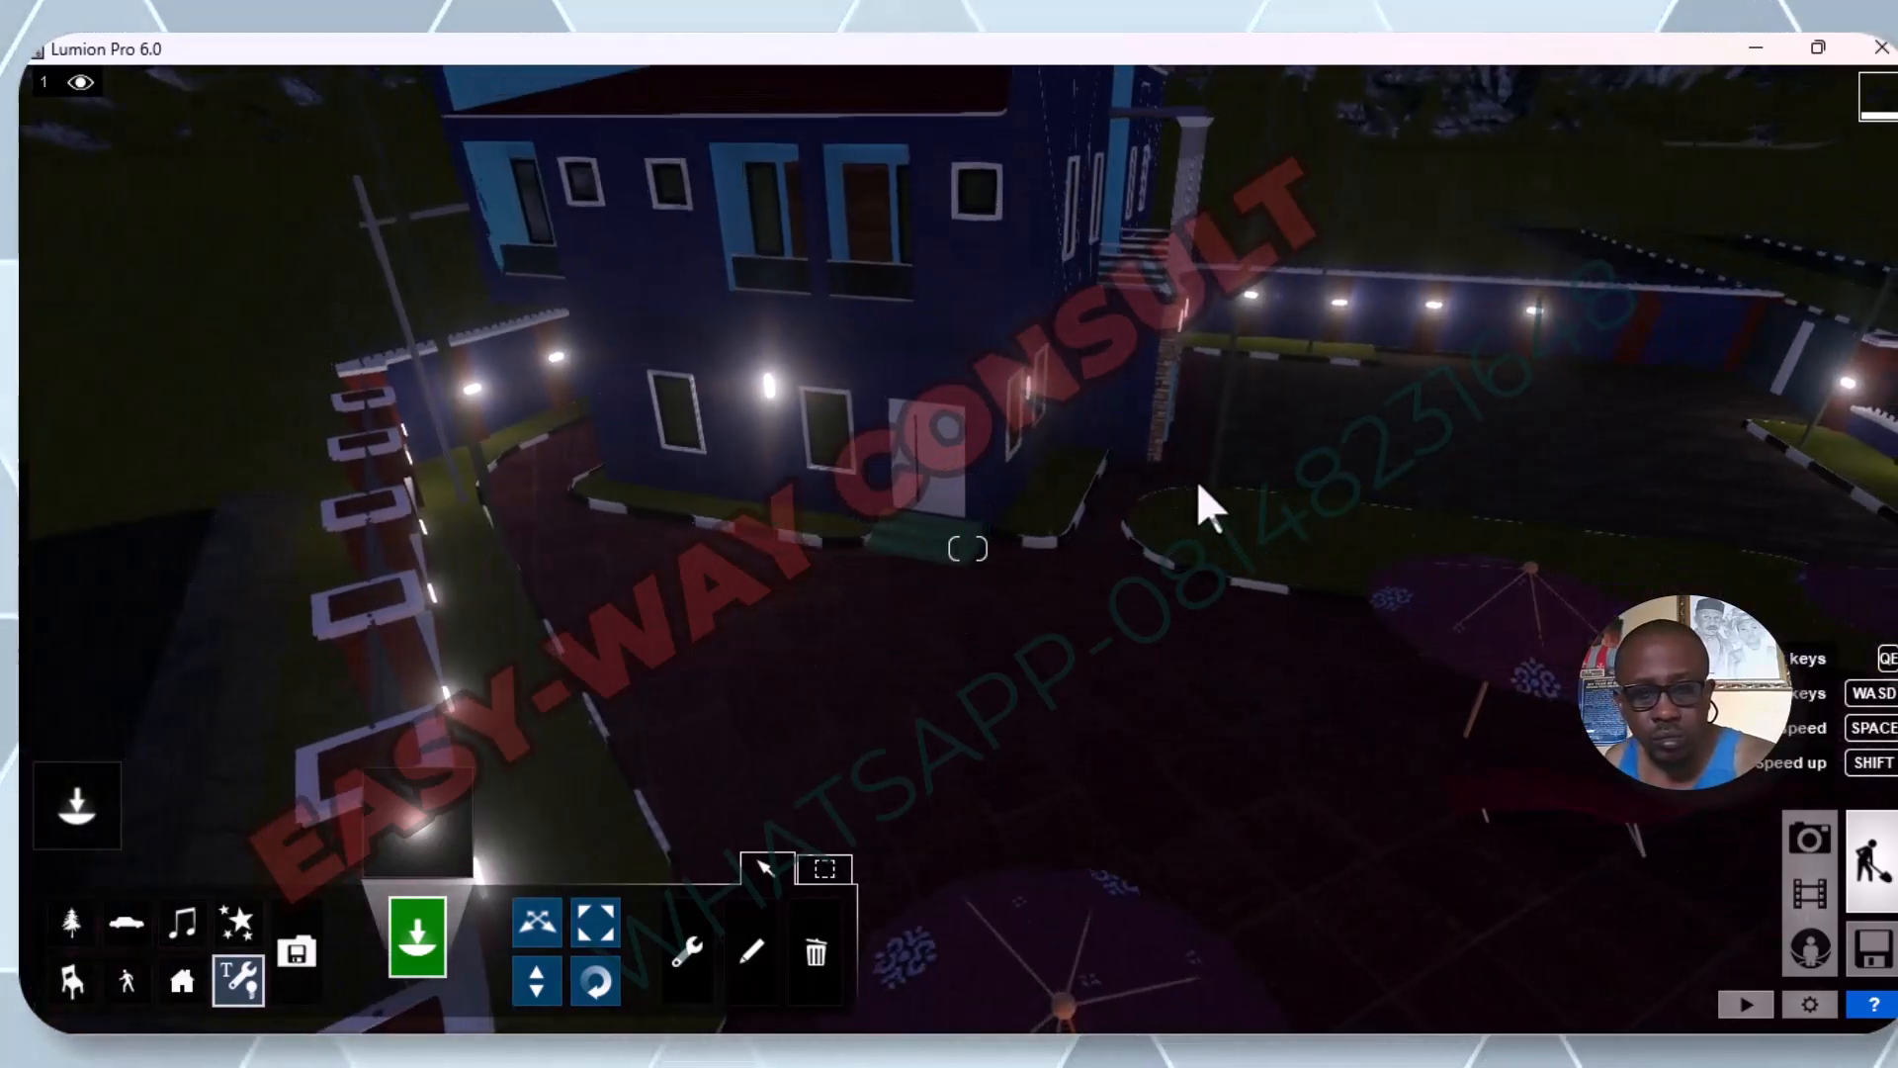
right_drag(1327, 479, 1206, 468)
key(s)
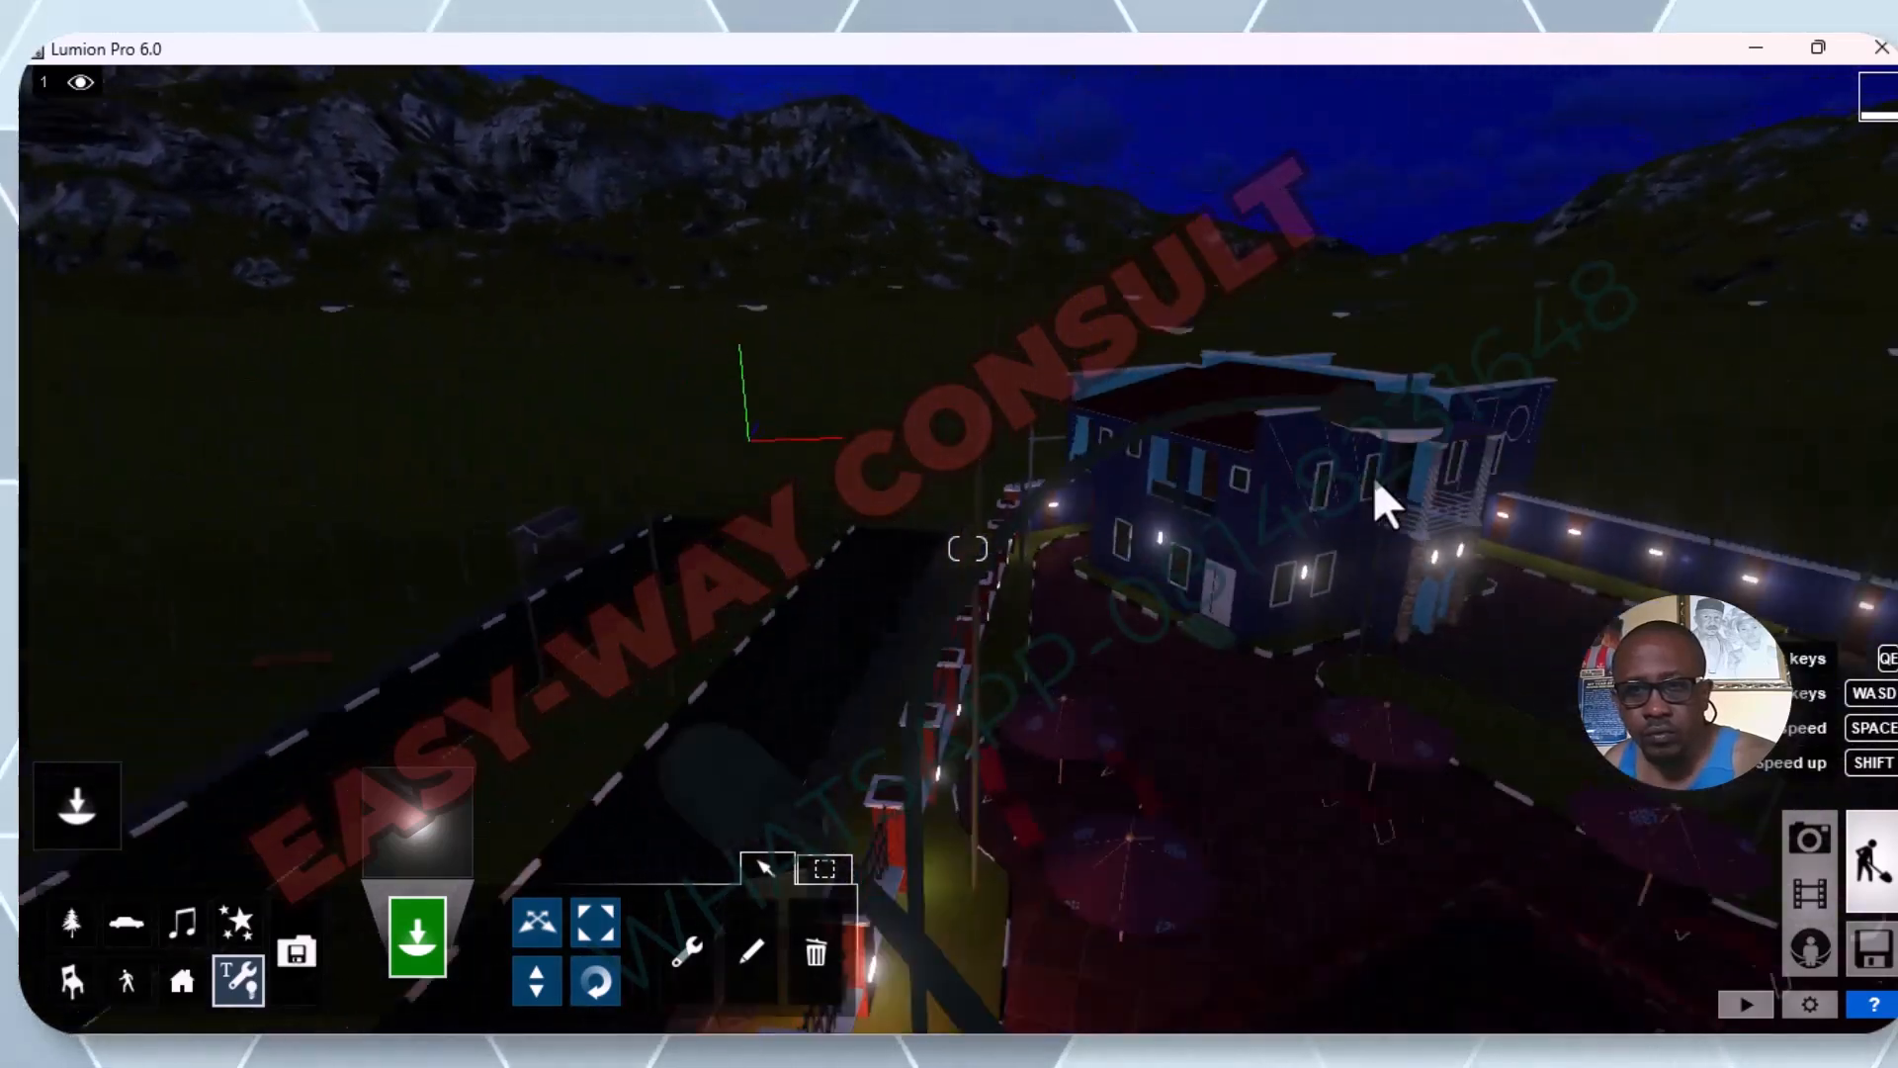
key(q)
key(a)
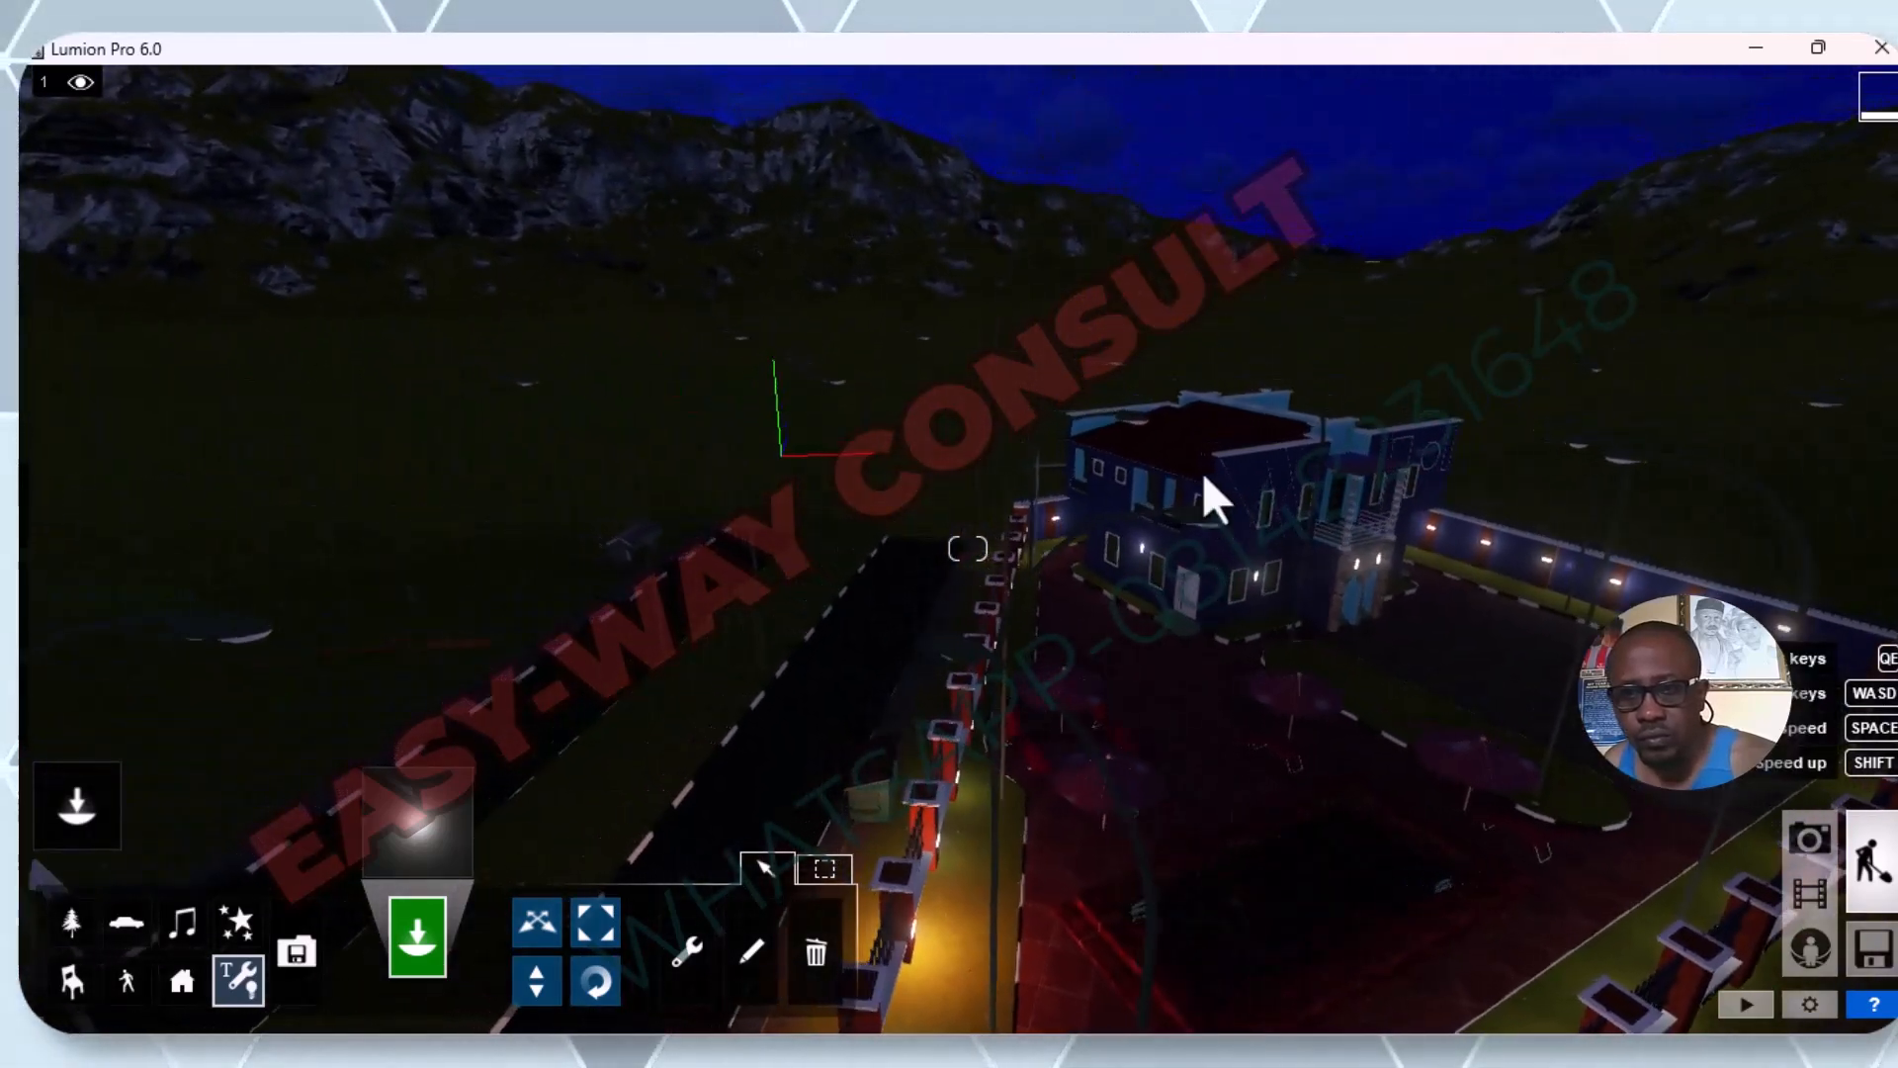
right_drag(1385, 496, 1366, 494)
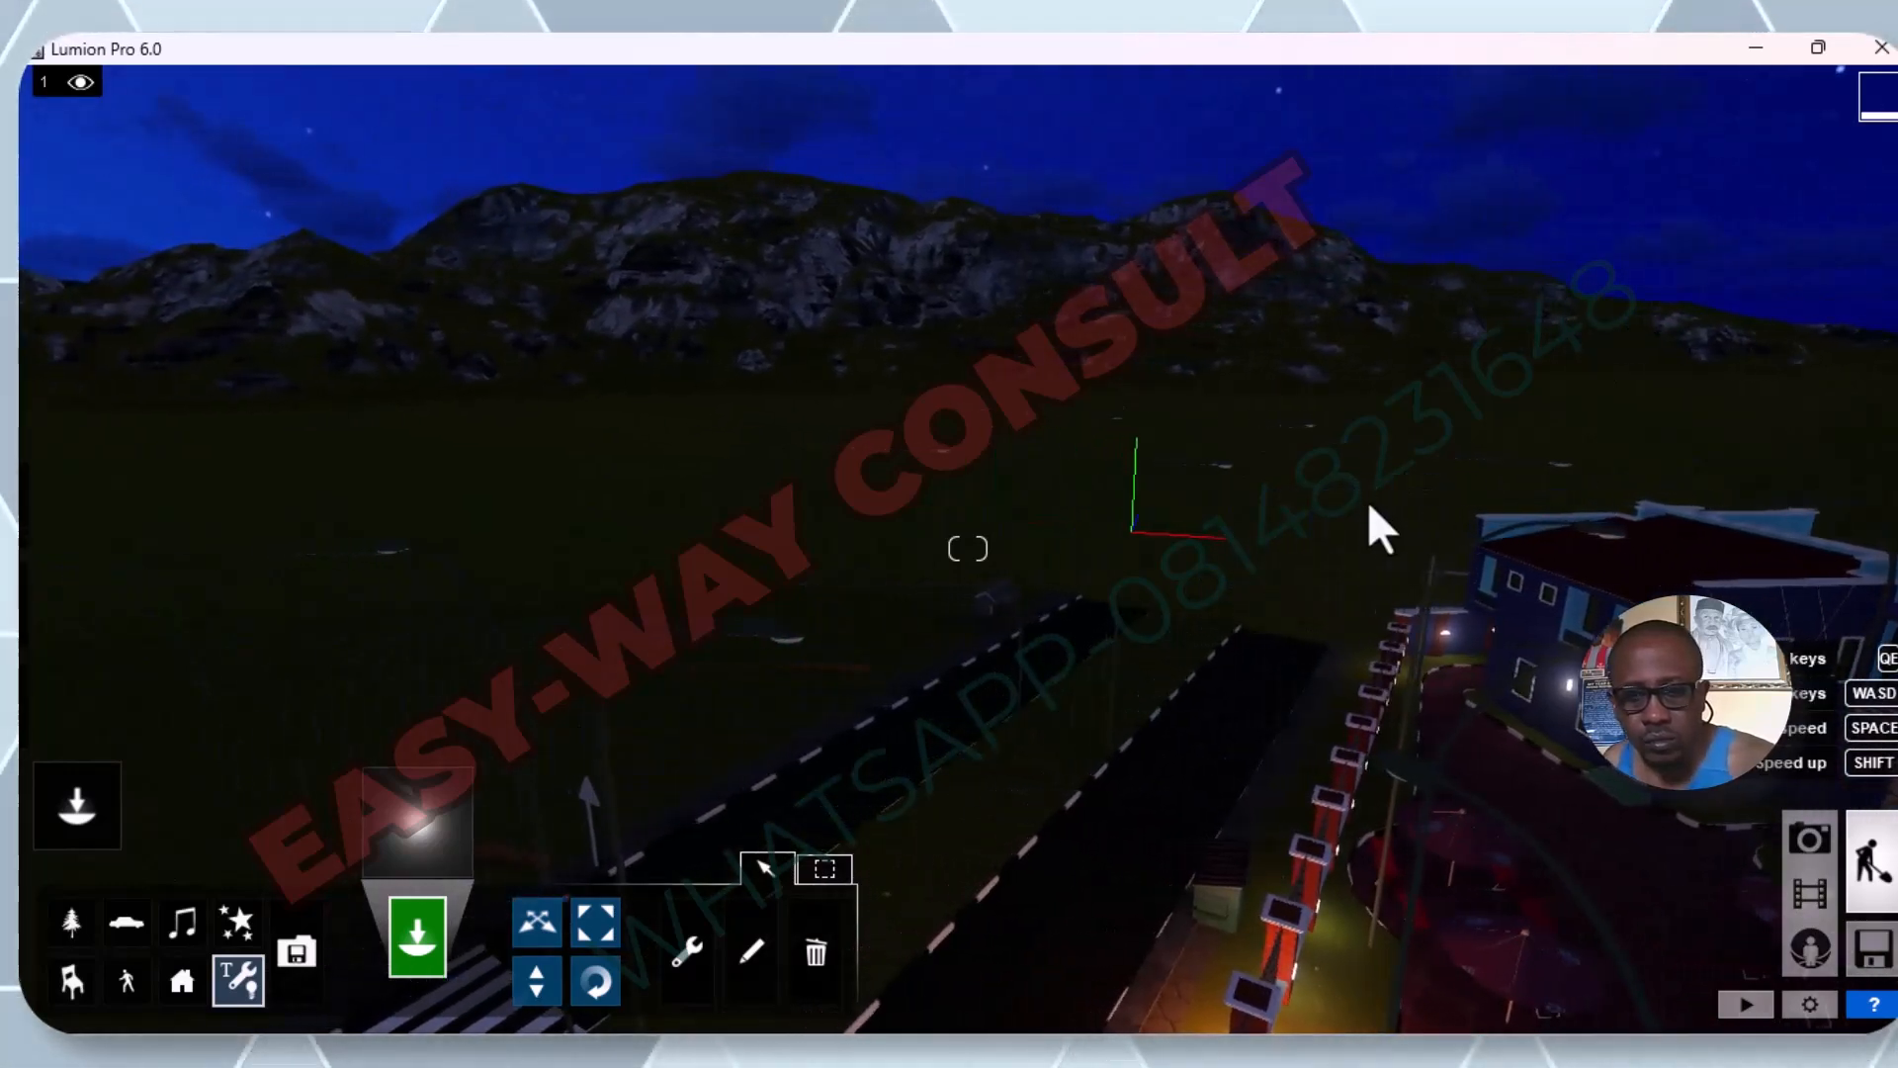
key(d)
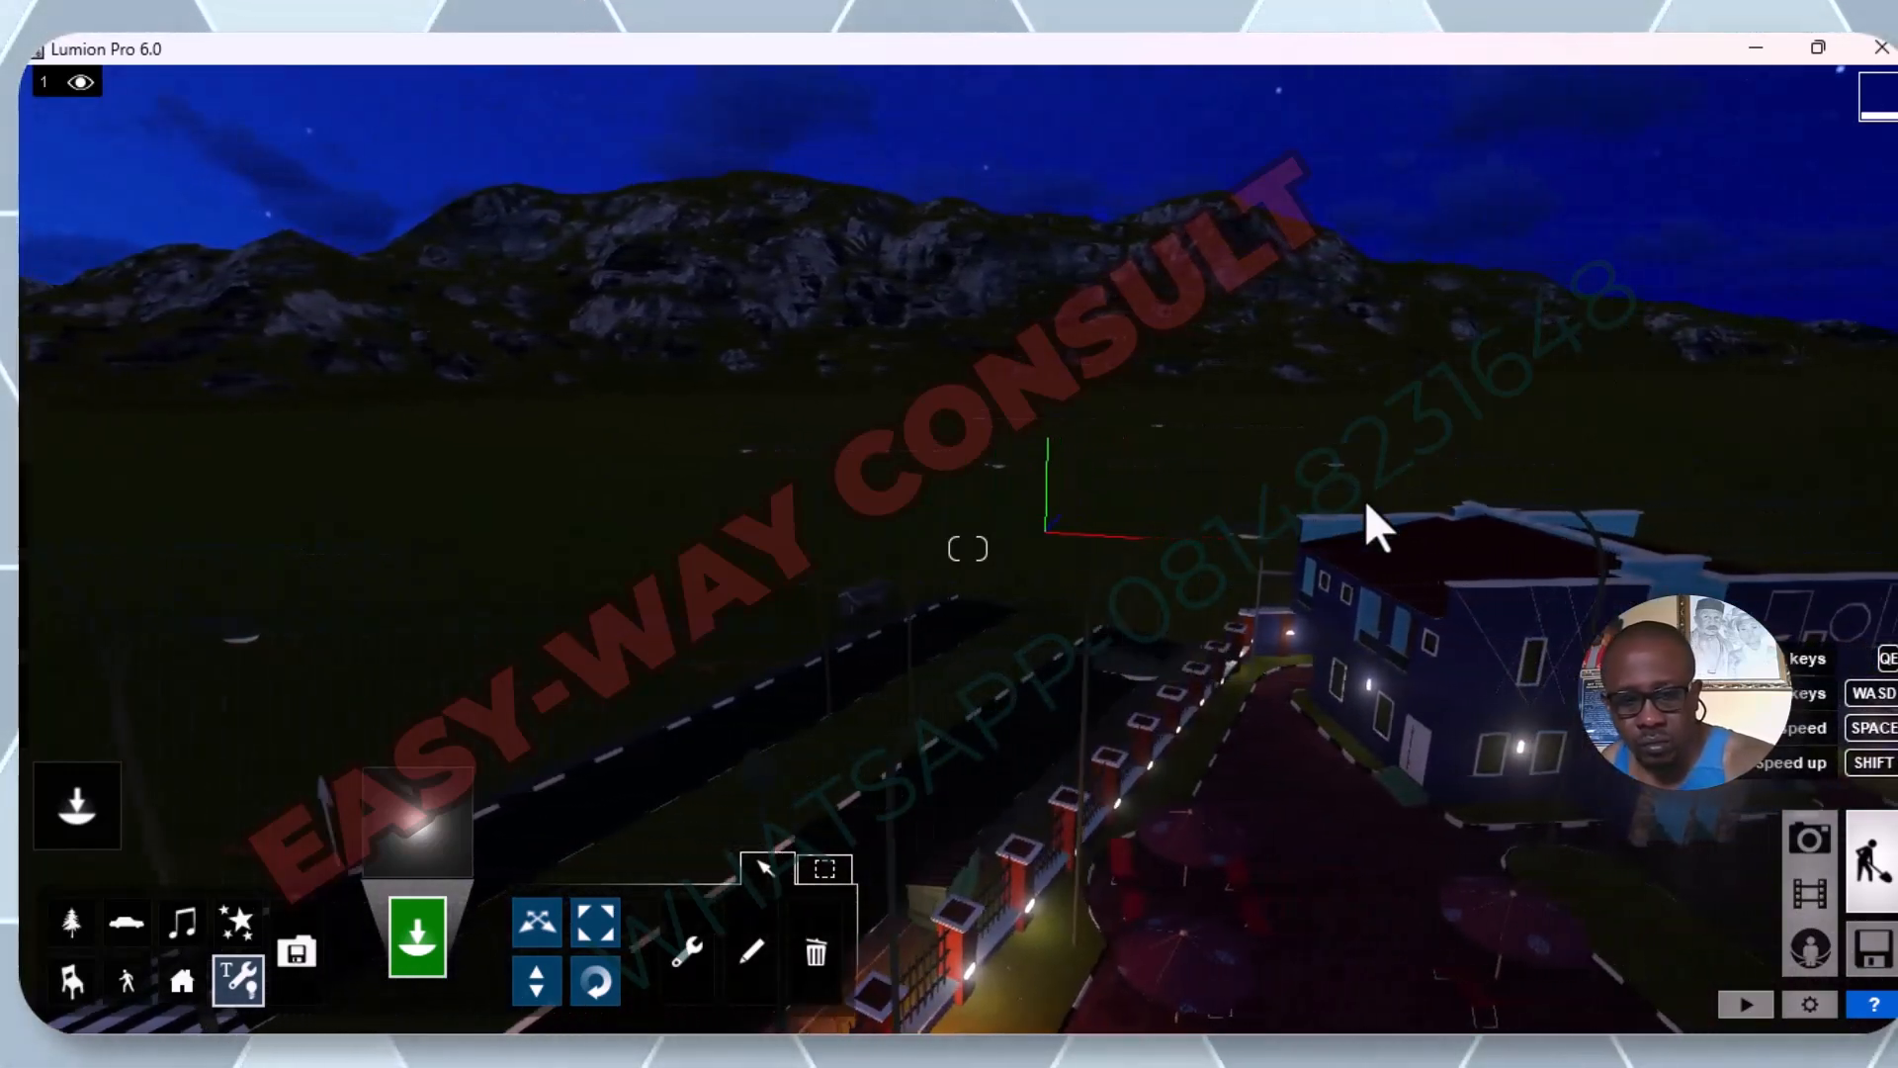
key(e)
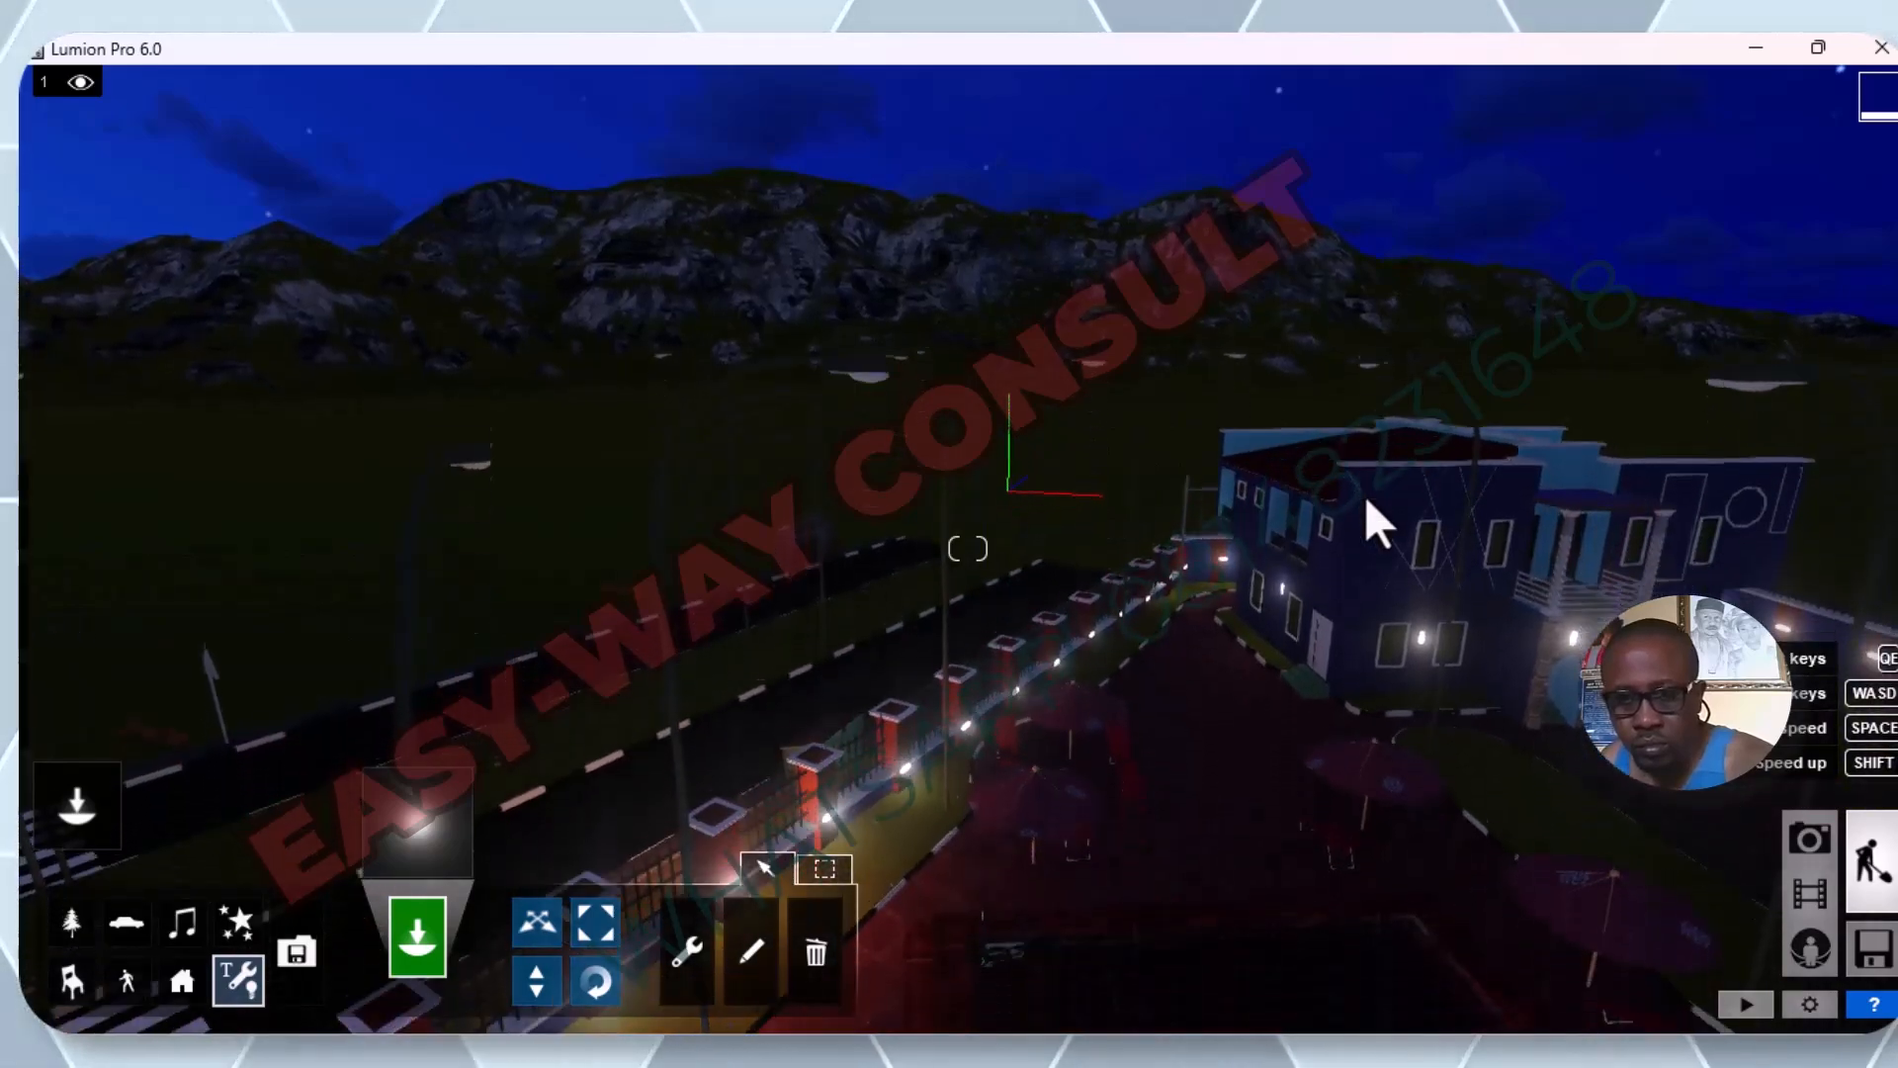
key(e)
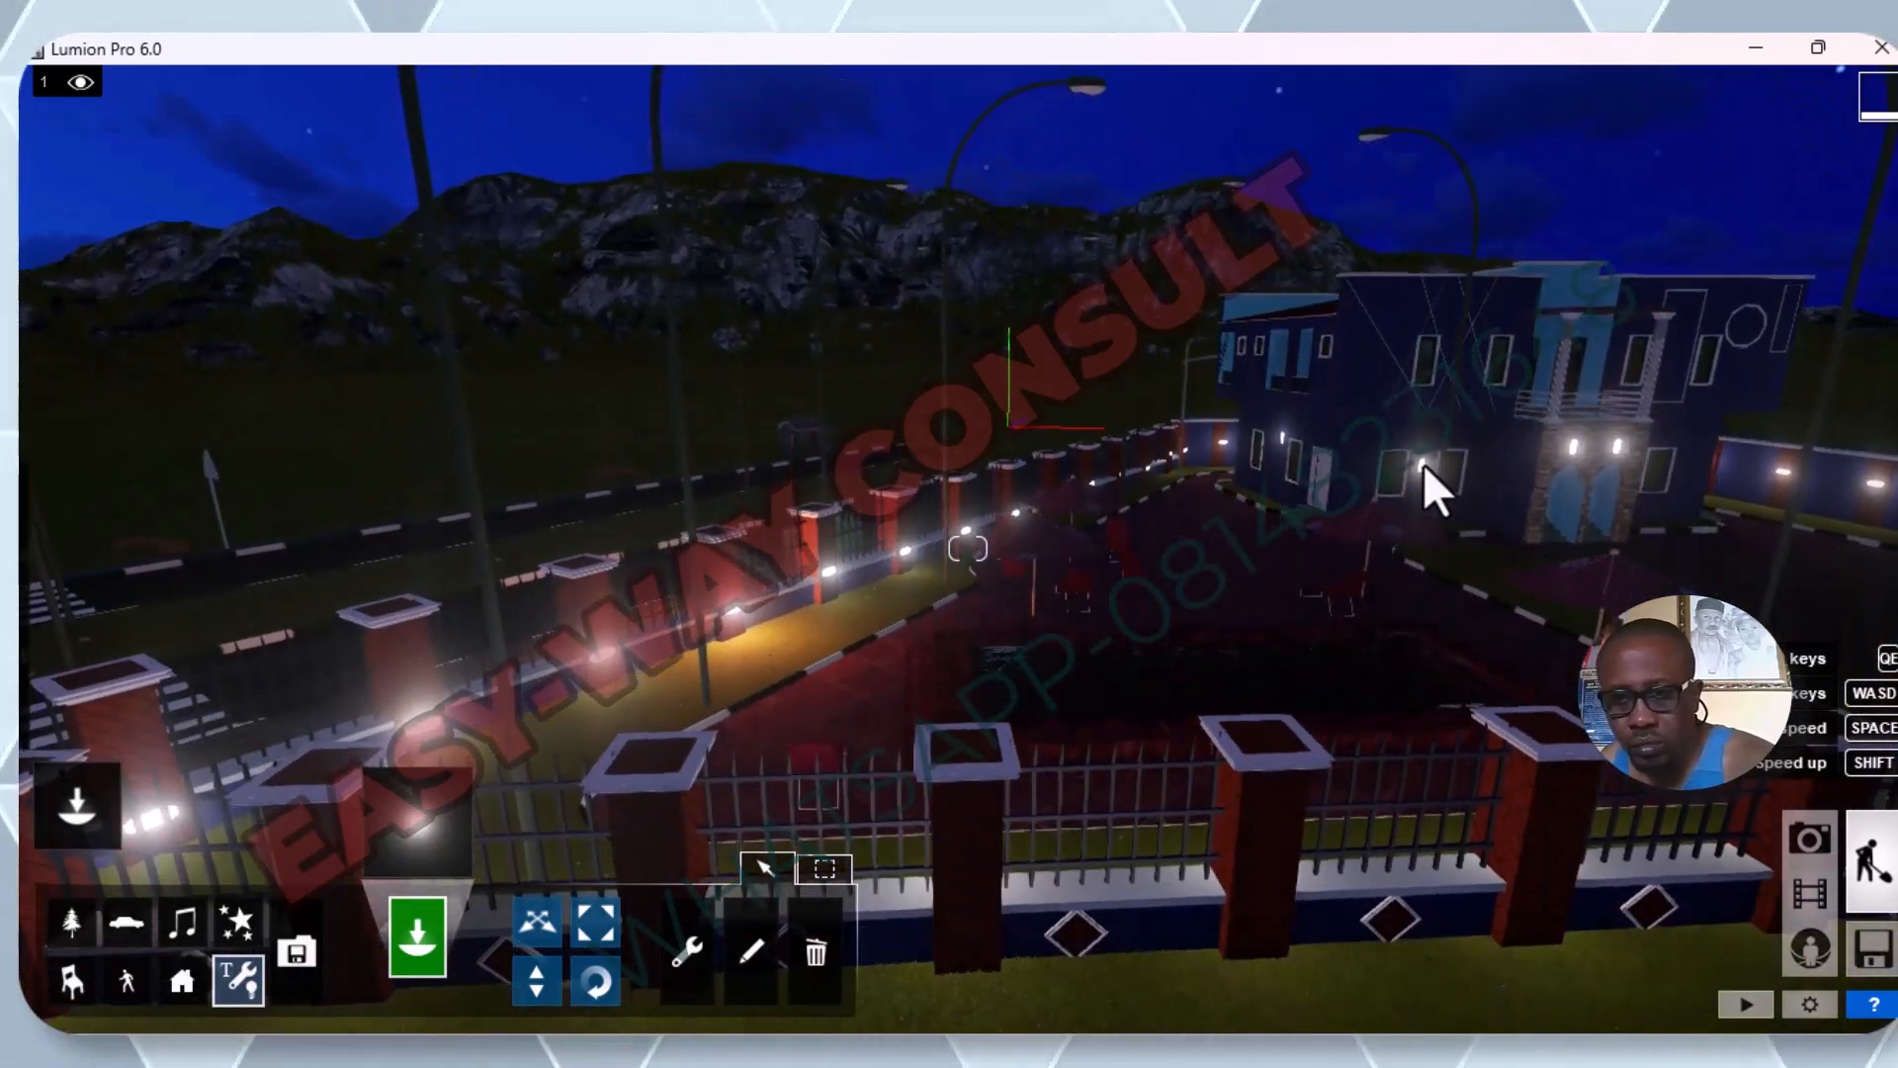
Place an omni light on the main facade's wall lamp between the two ground-floor windows on the roadside-fence side of the porch.
key(w)
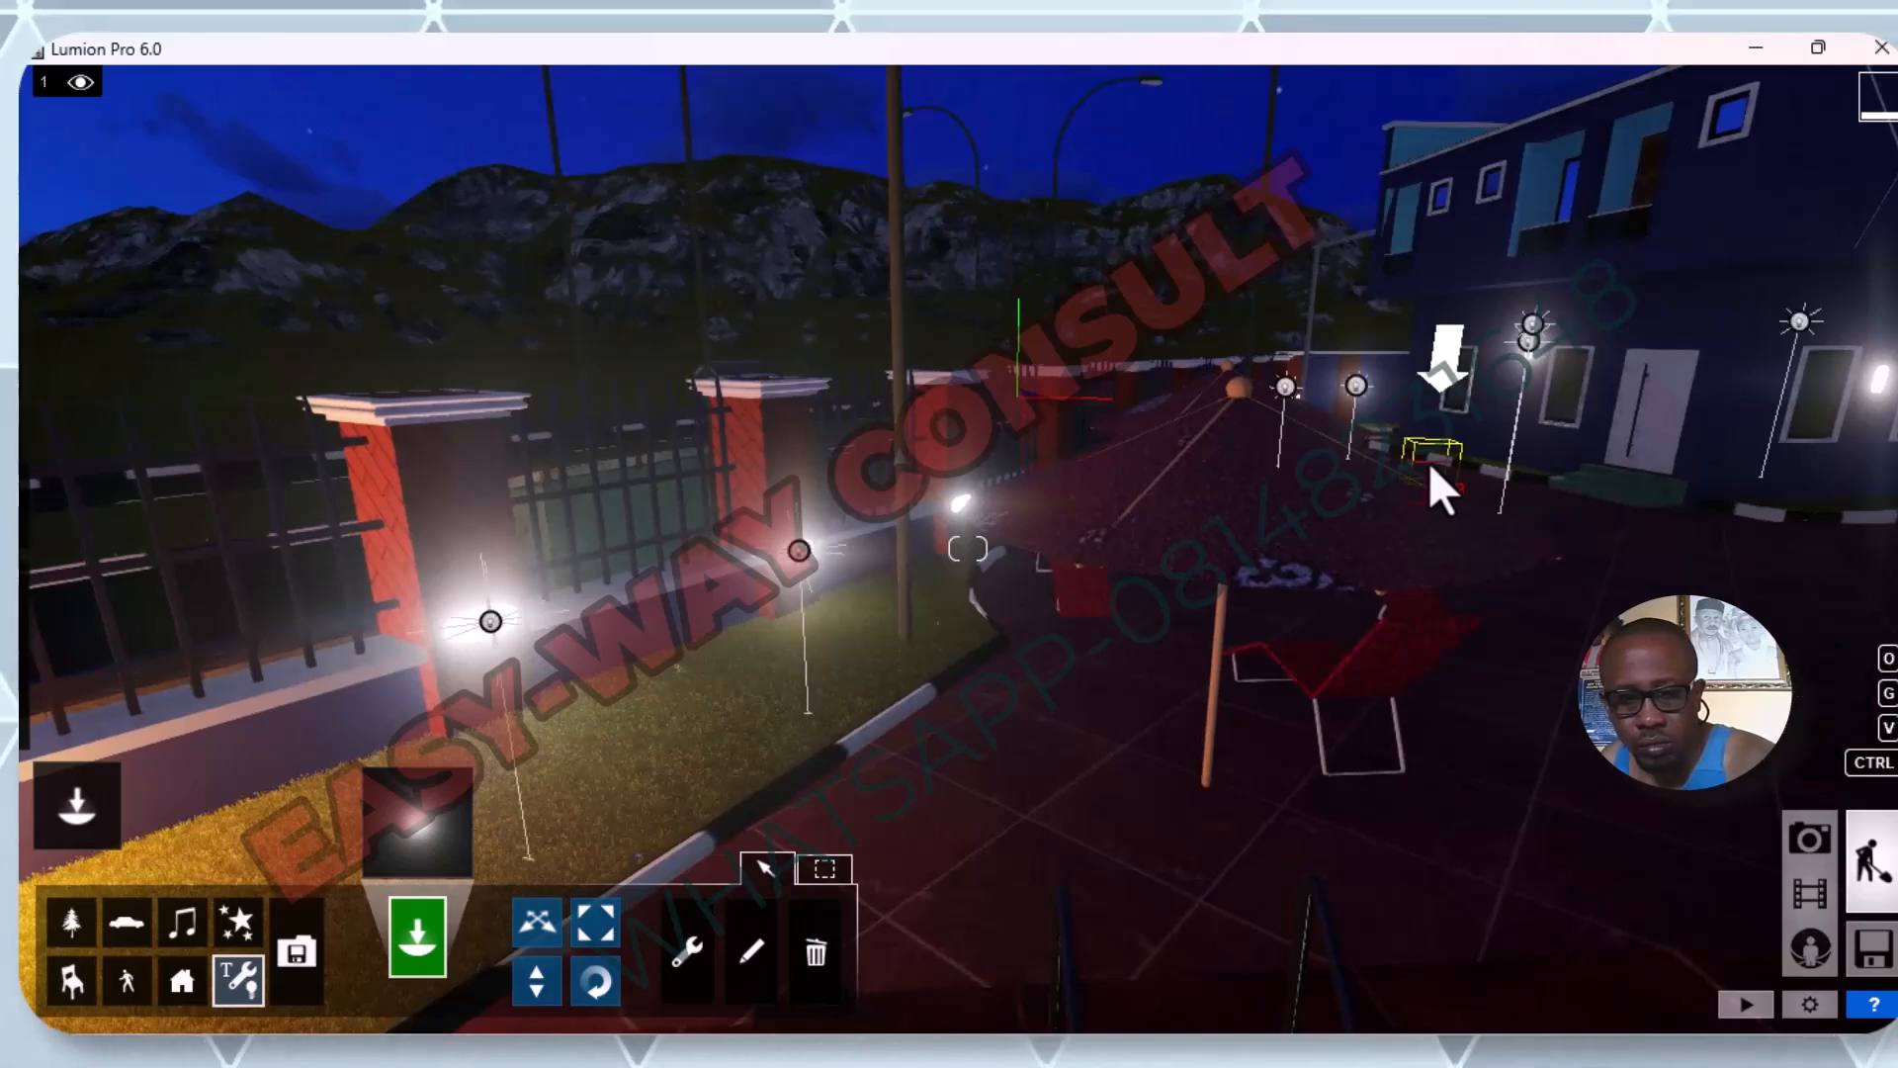
key(w)
key(d)
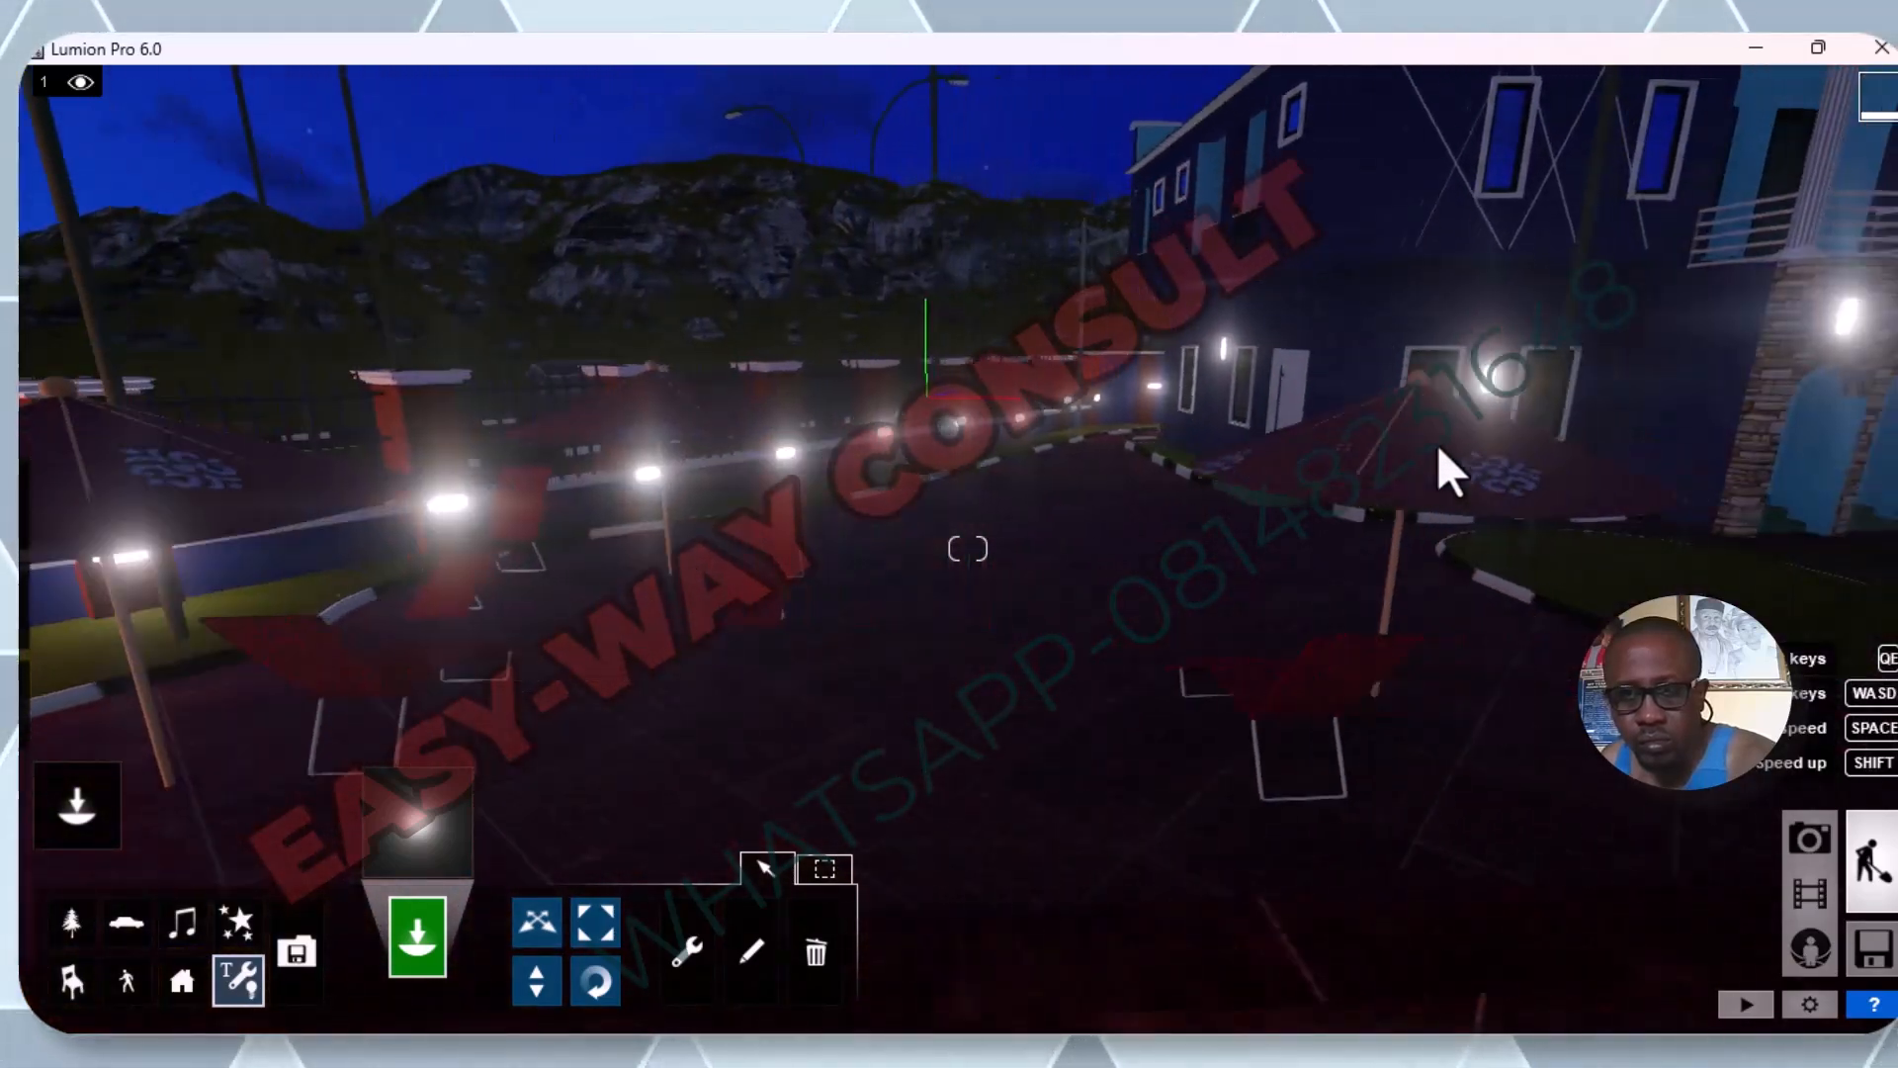
key(d)
key(w)
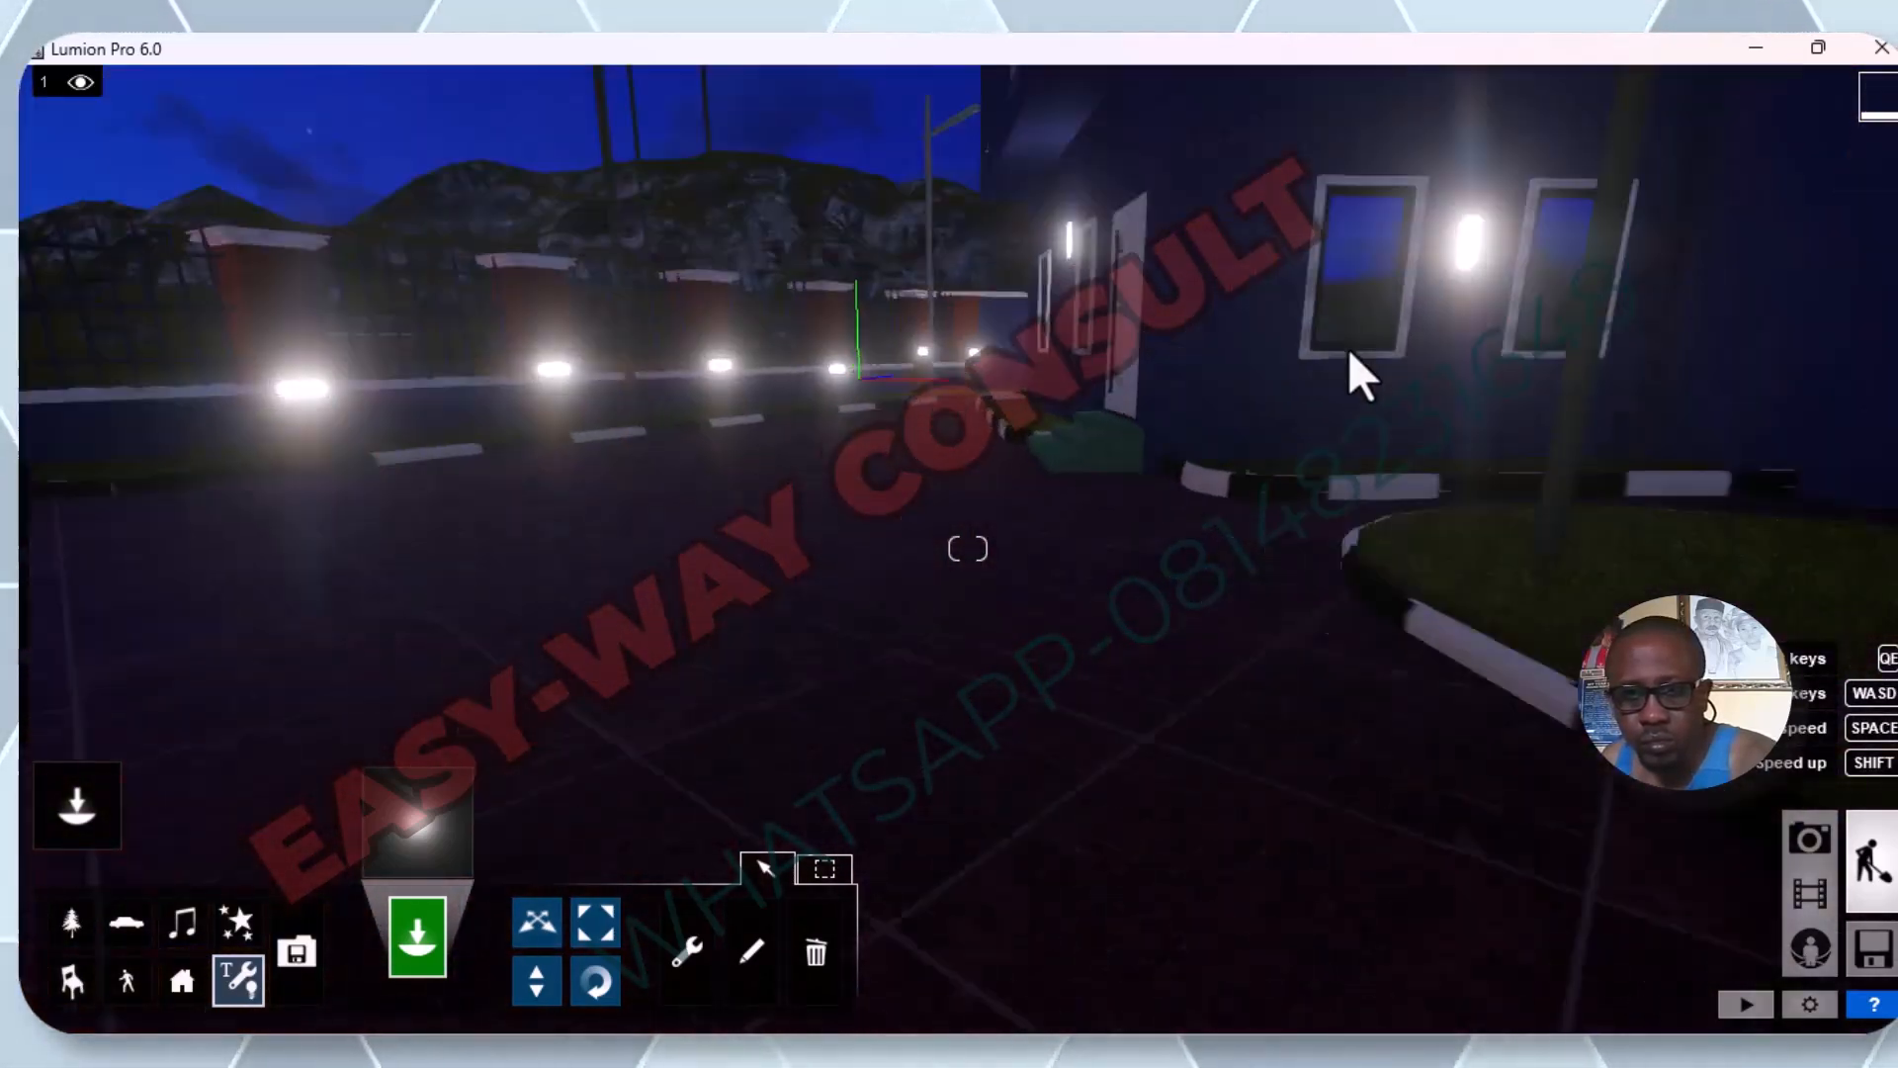
key(q)
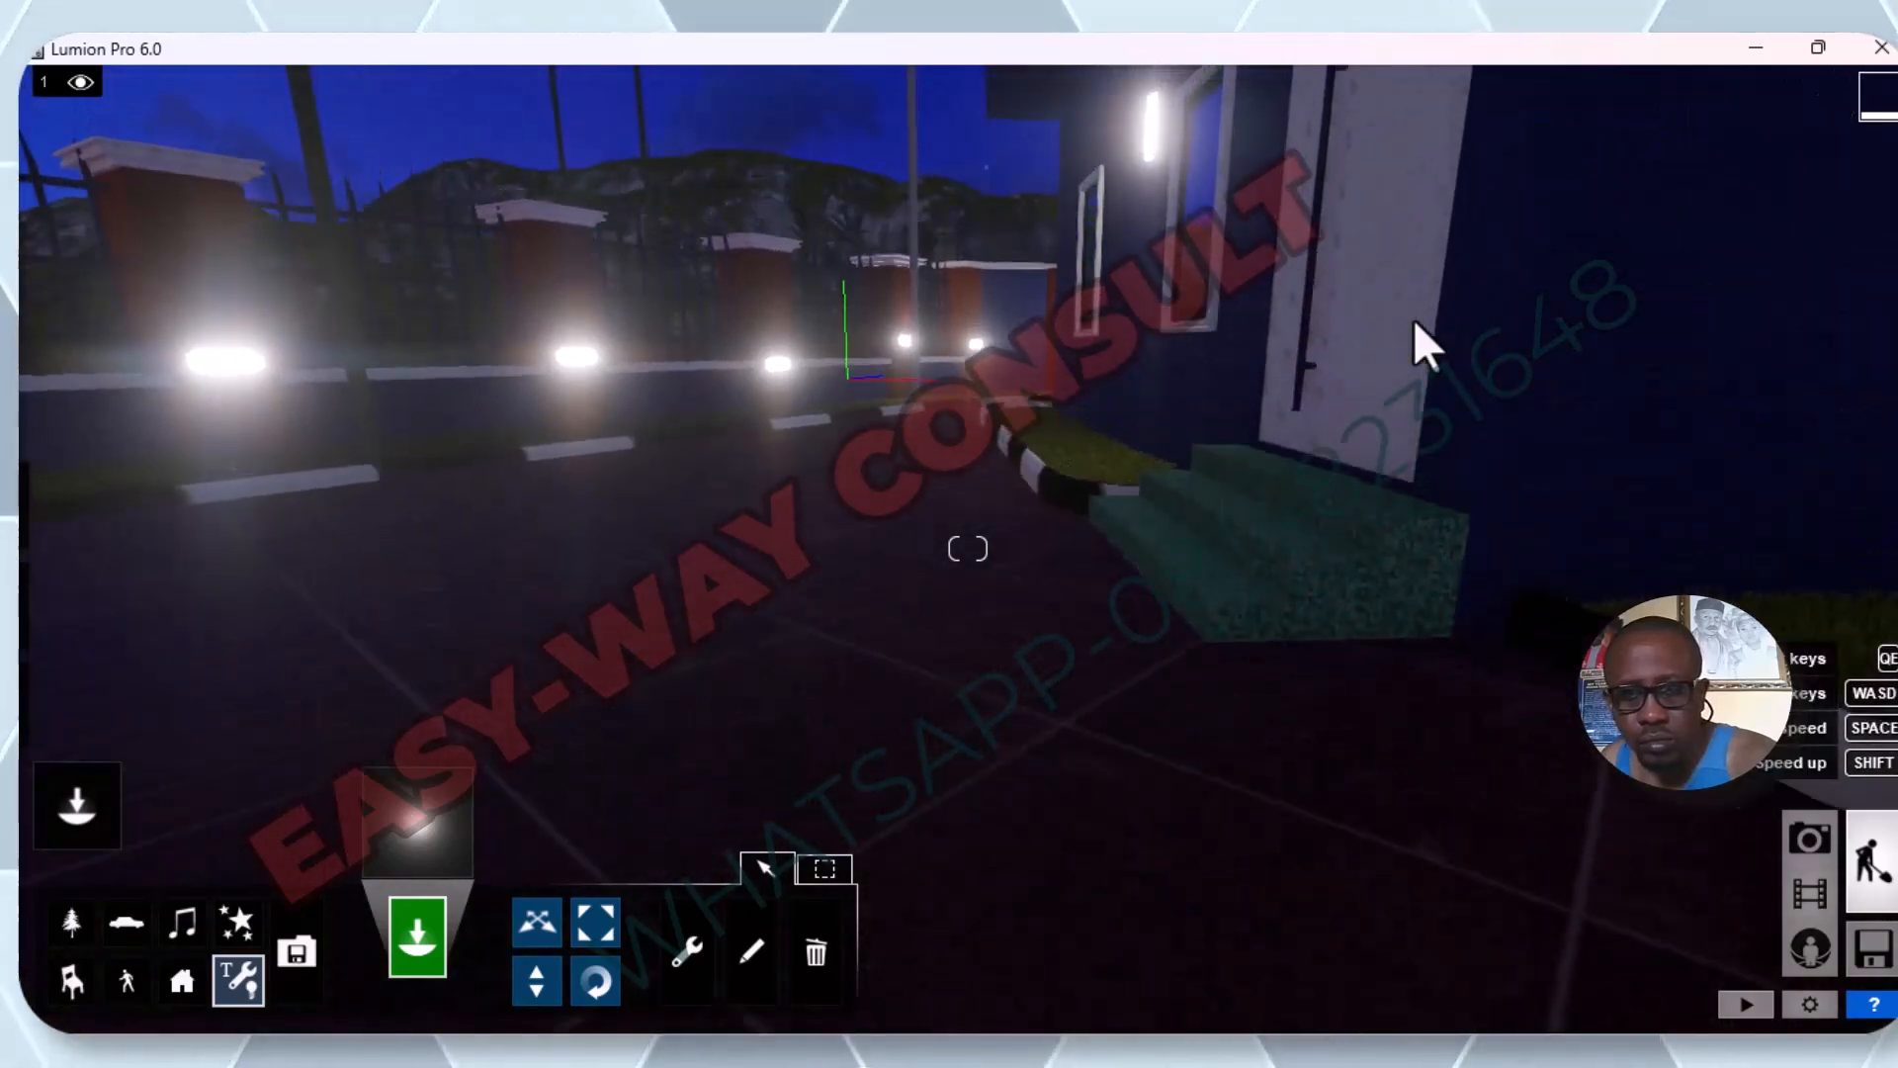
key(d)
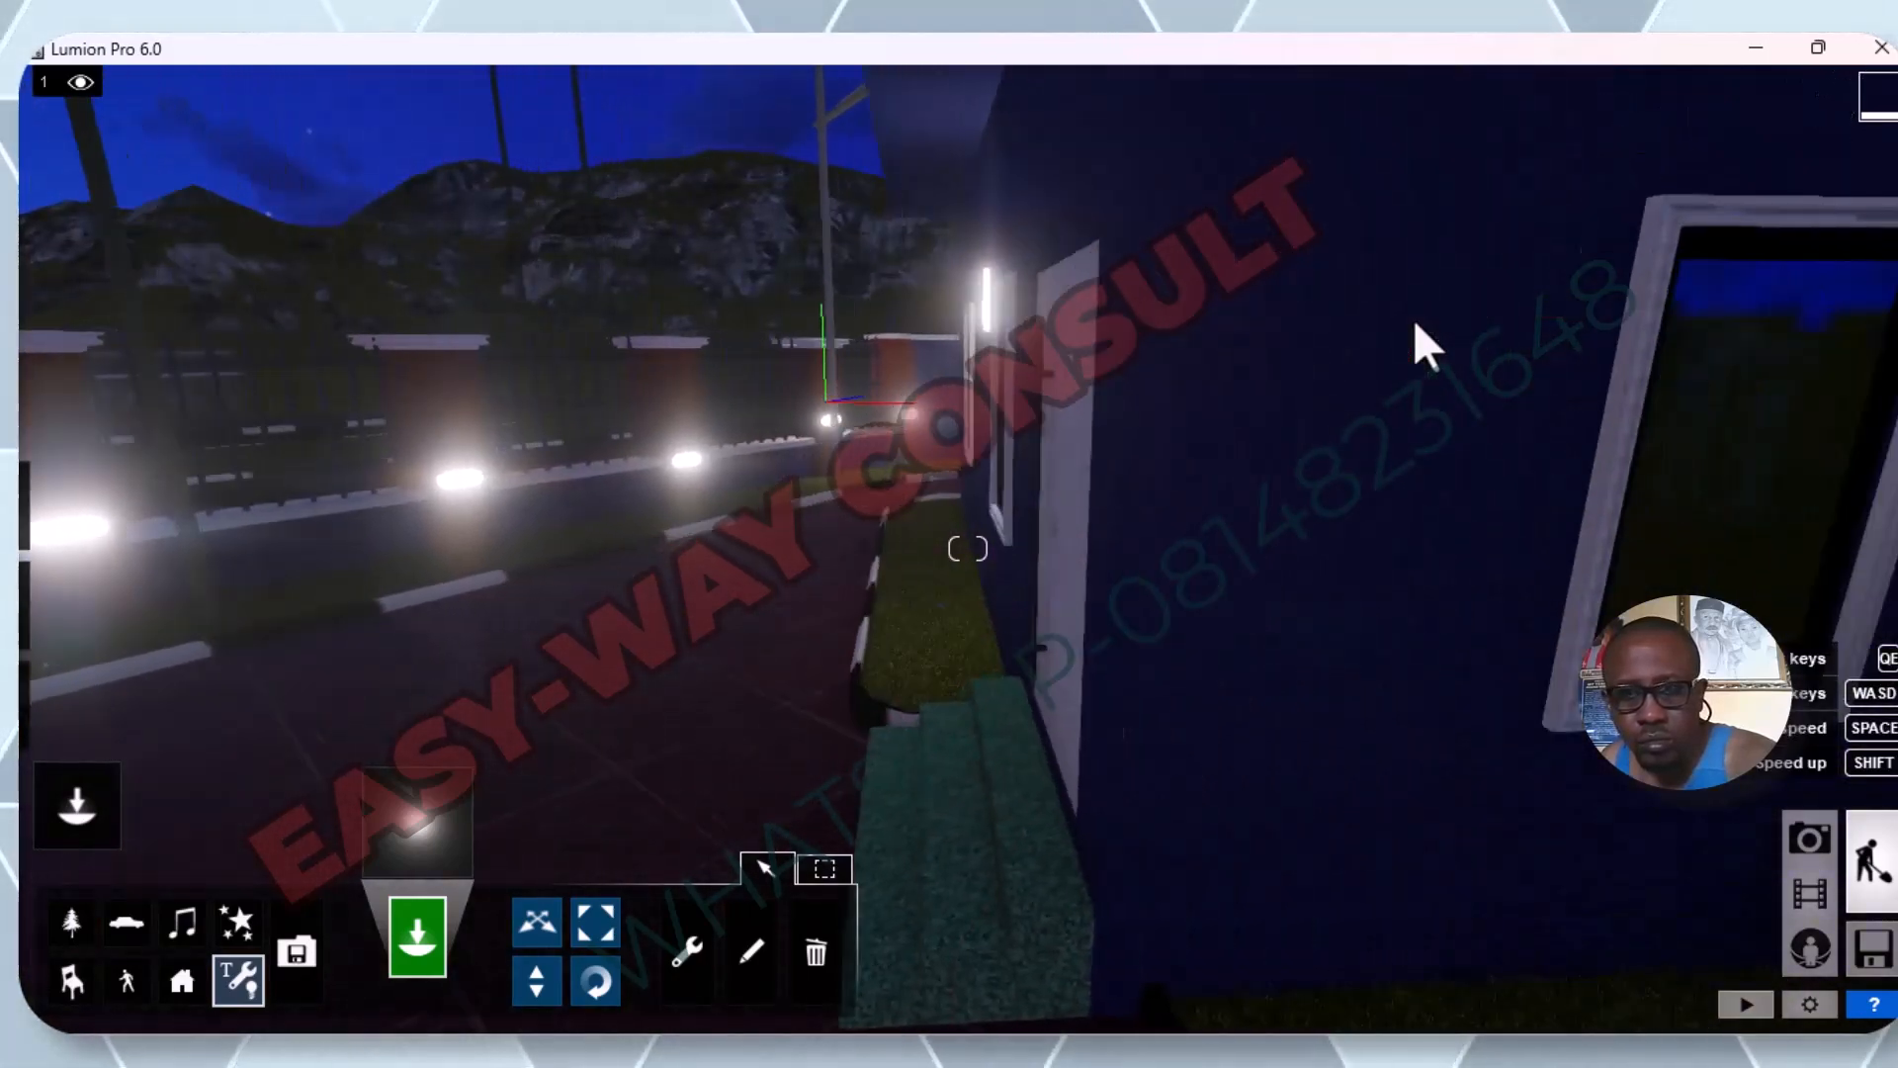
key(d)
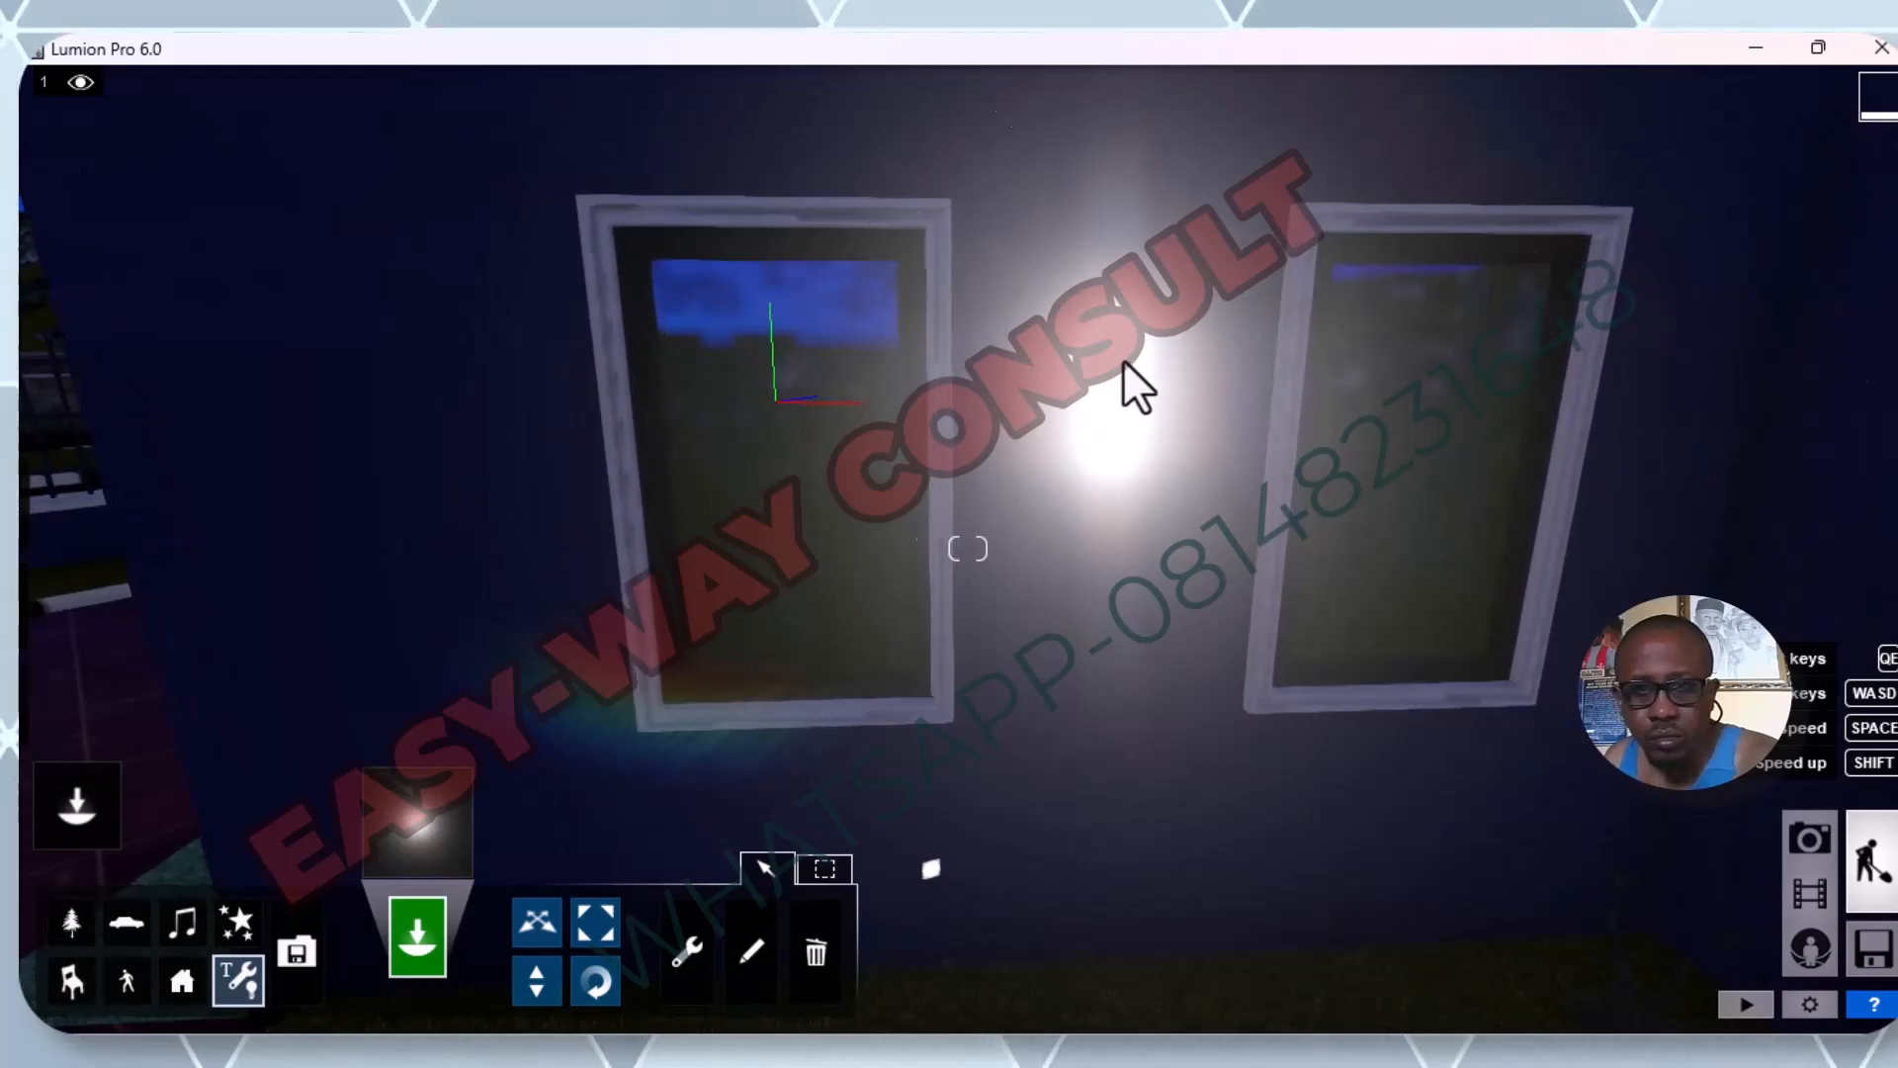
click(1111, 360)
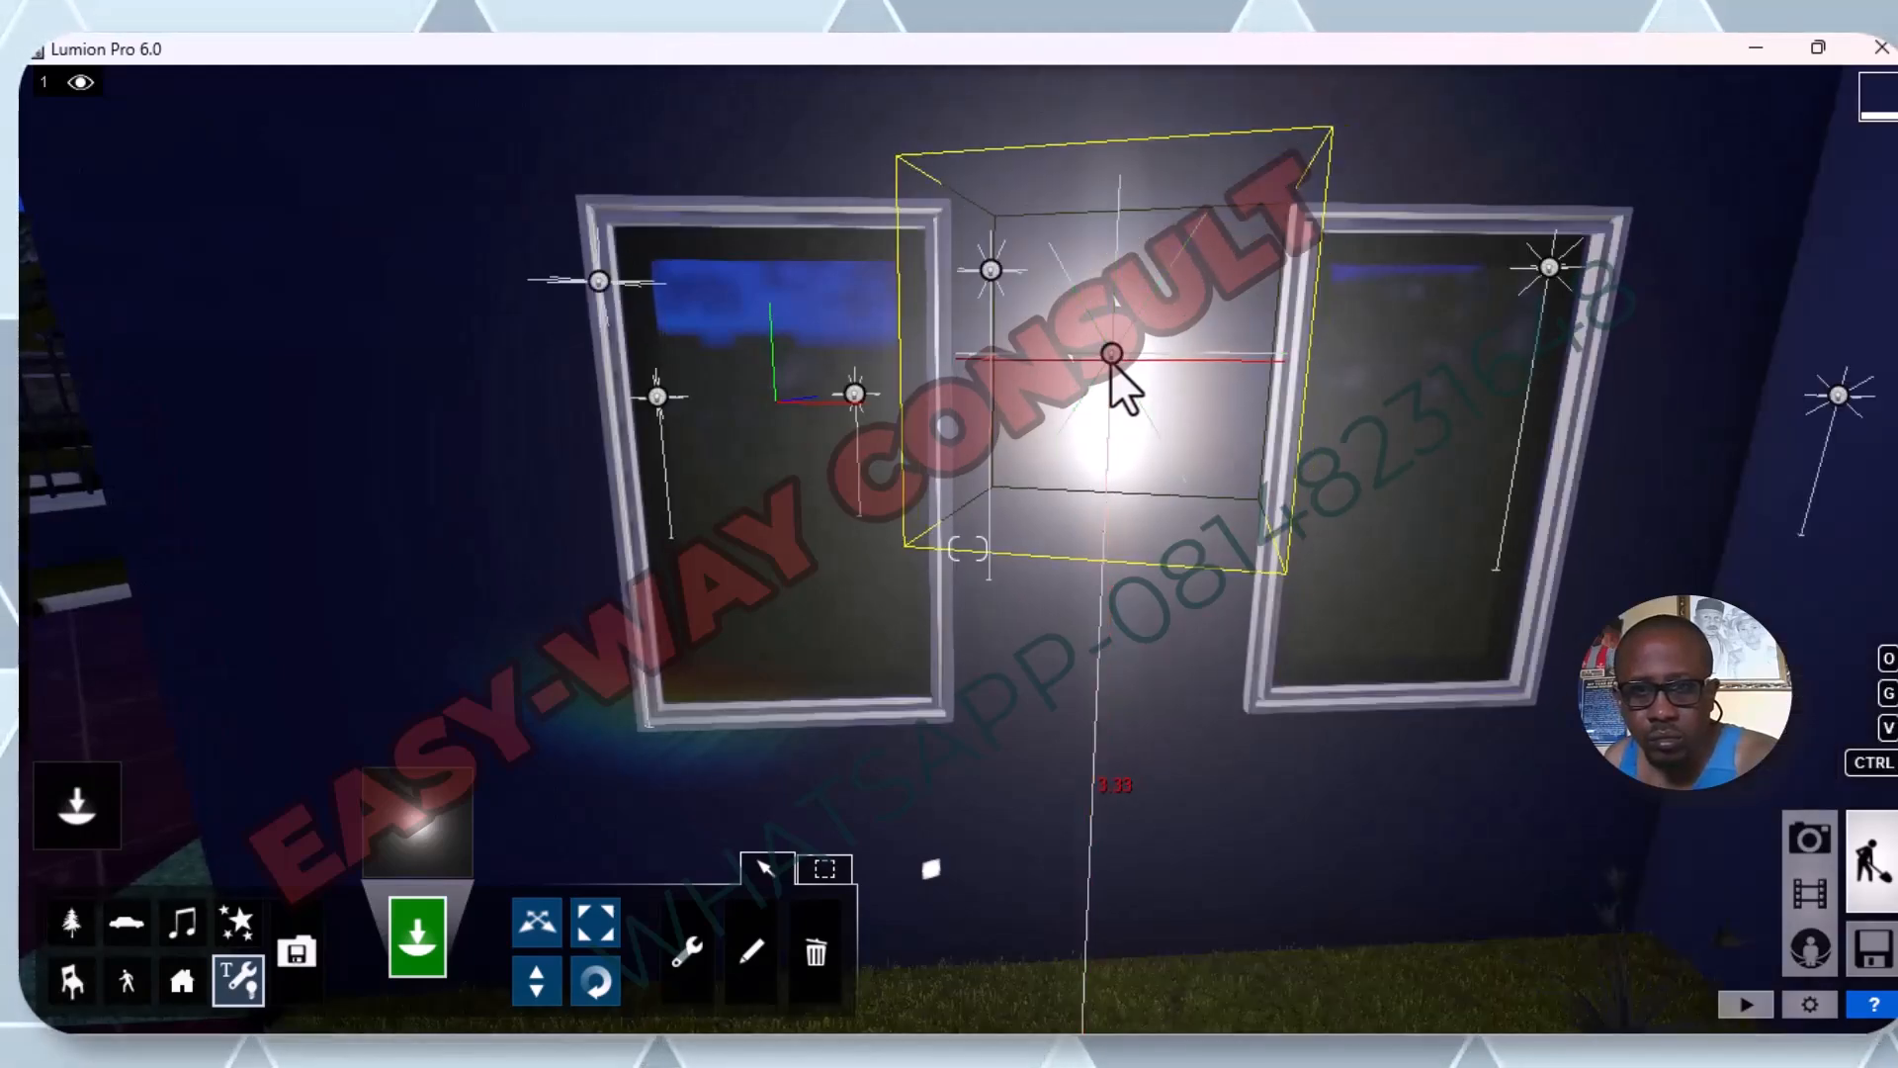
Place omni lights on the two wall lamps above the stone porch's twin arches.
key(s)
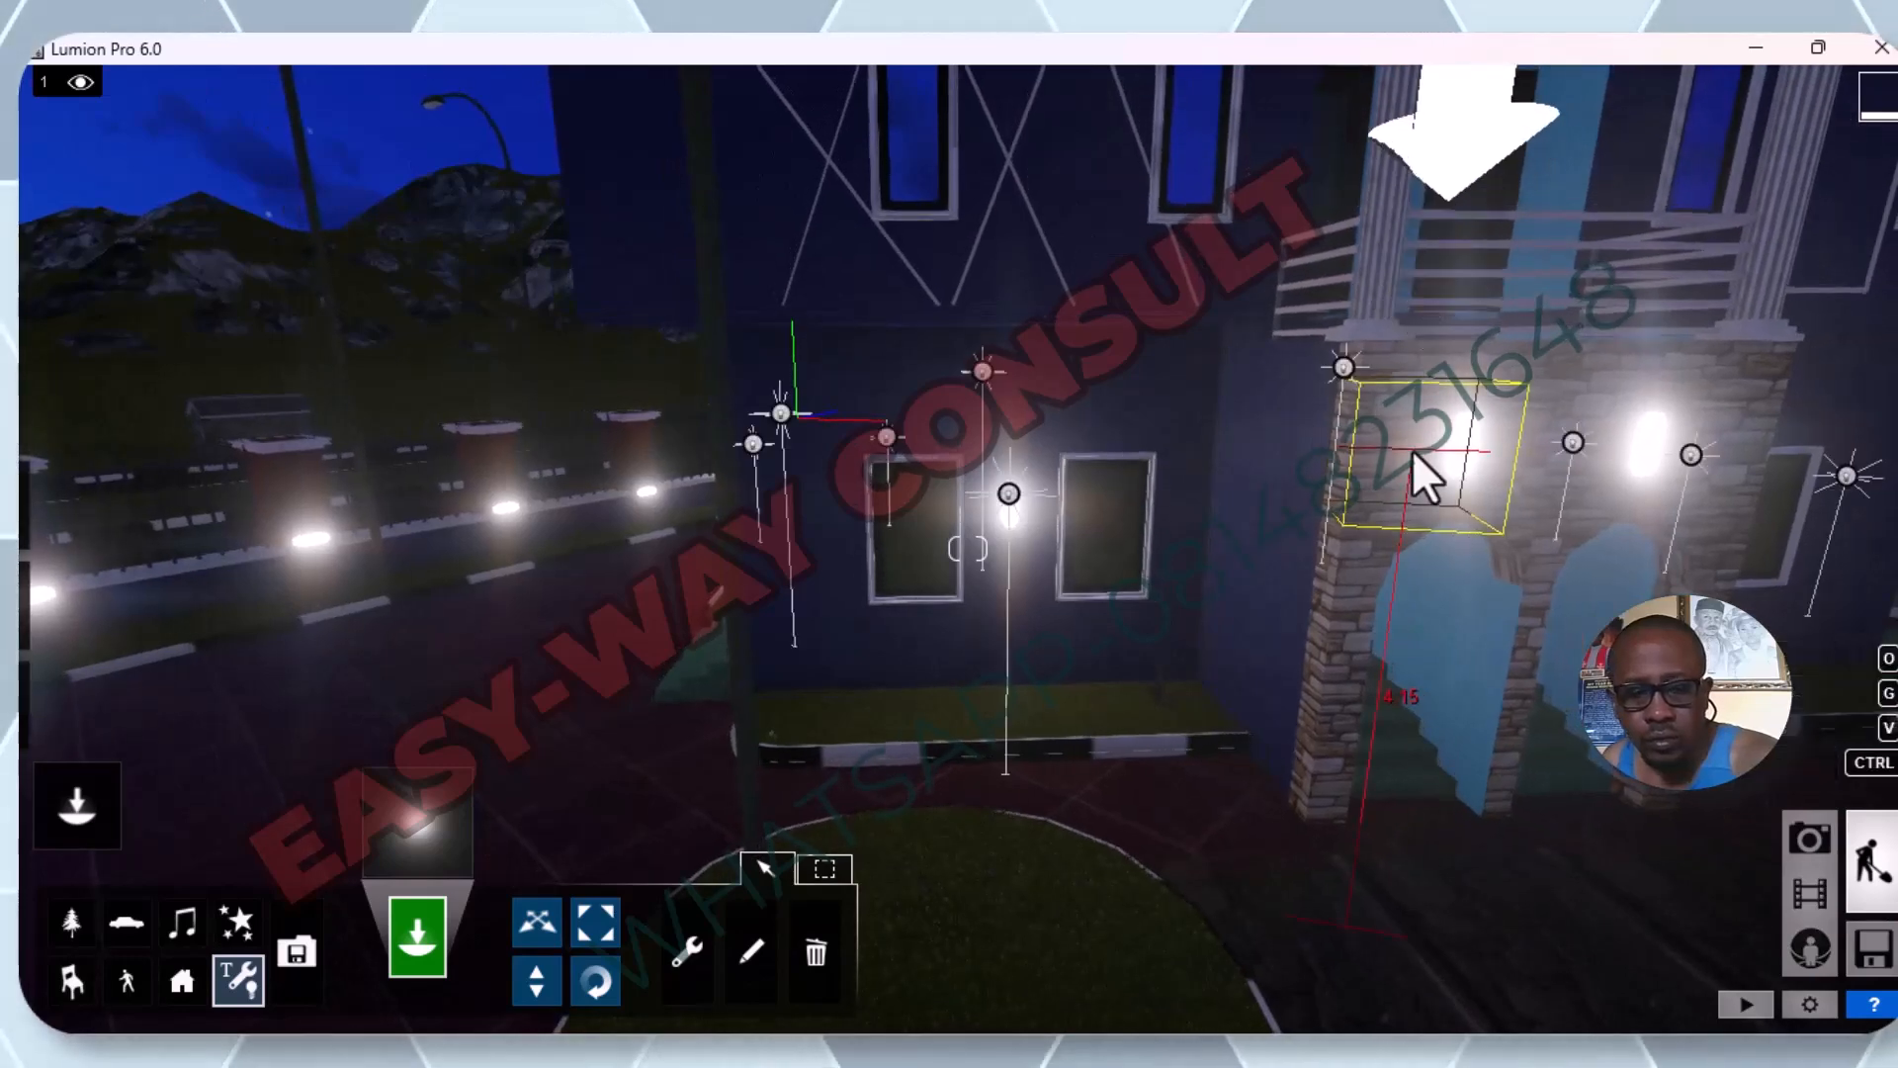
key(a)
key(d)
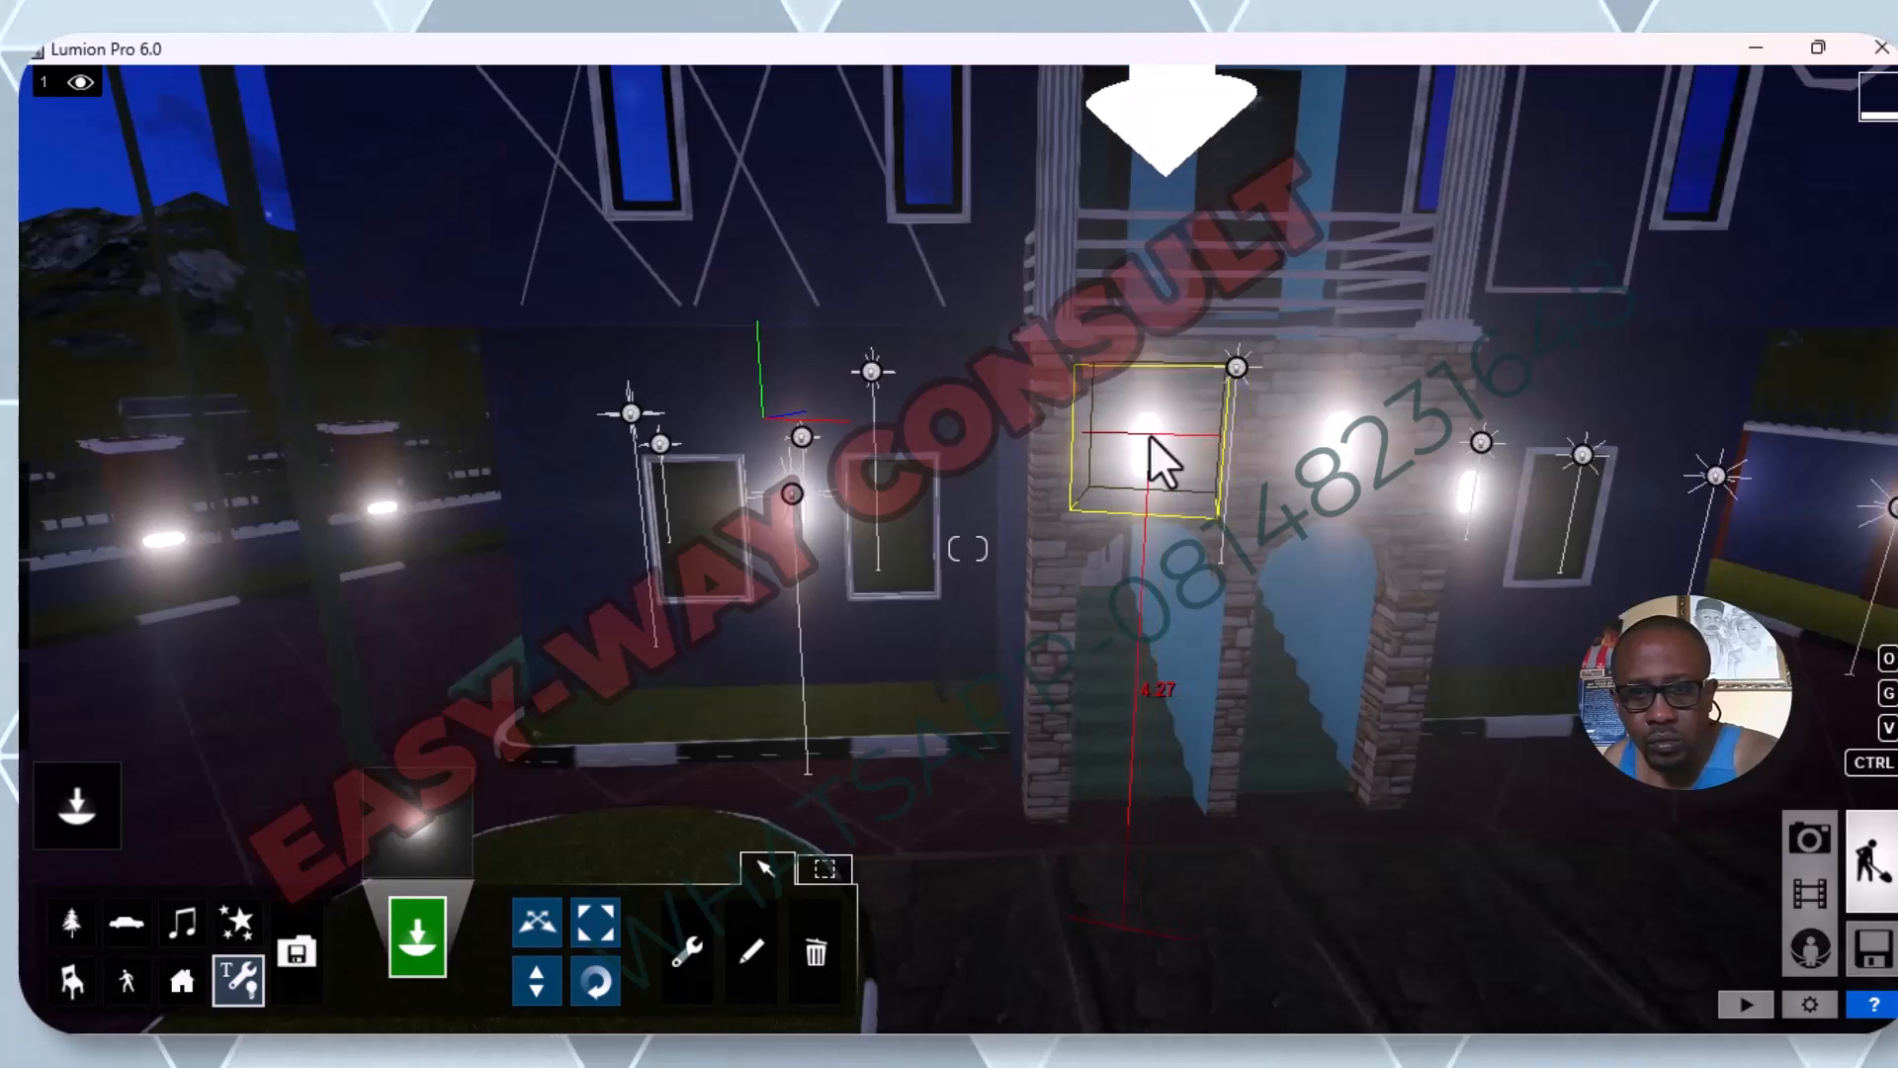
click(1150, 438)
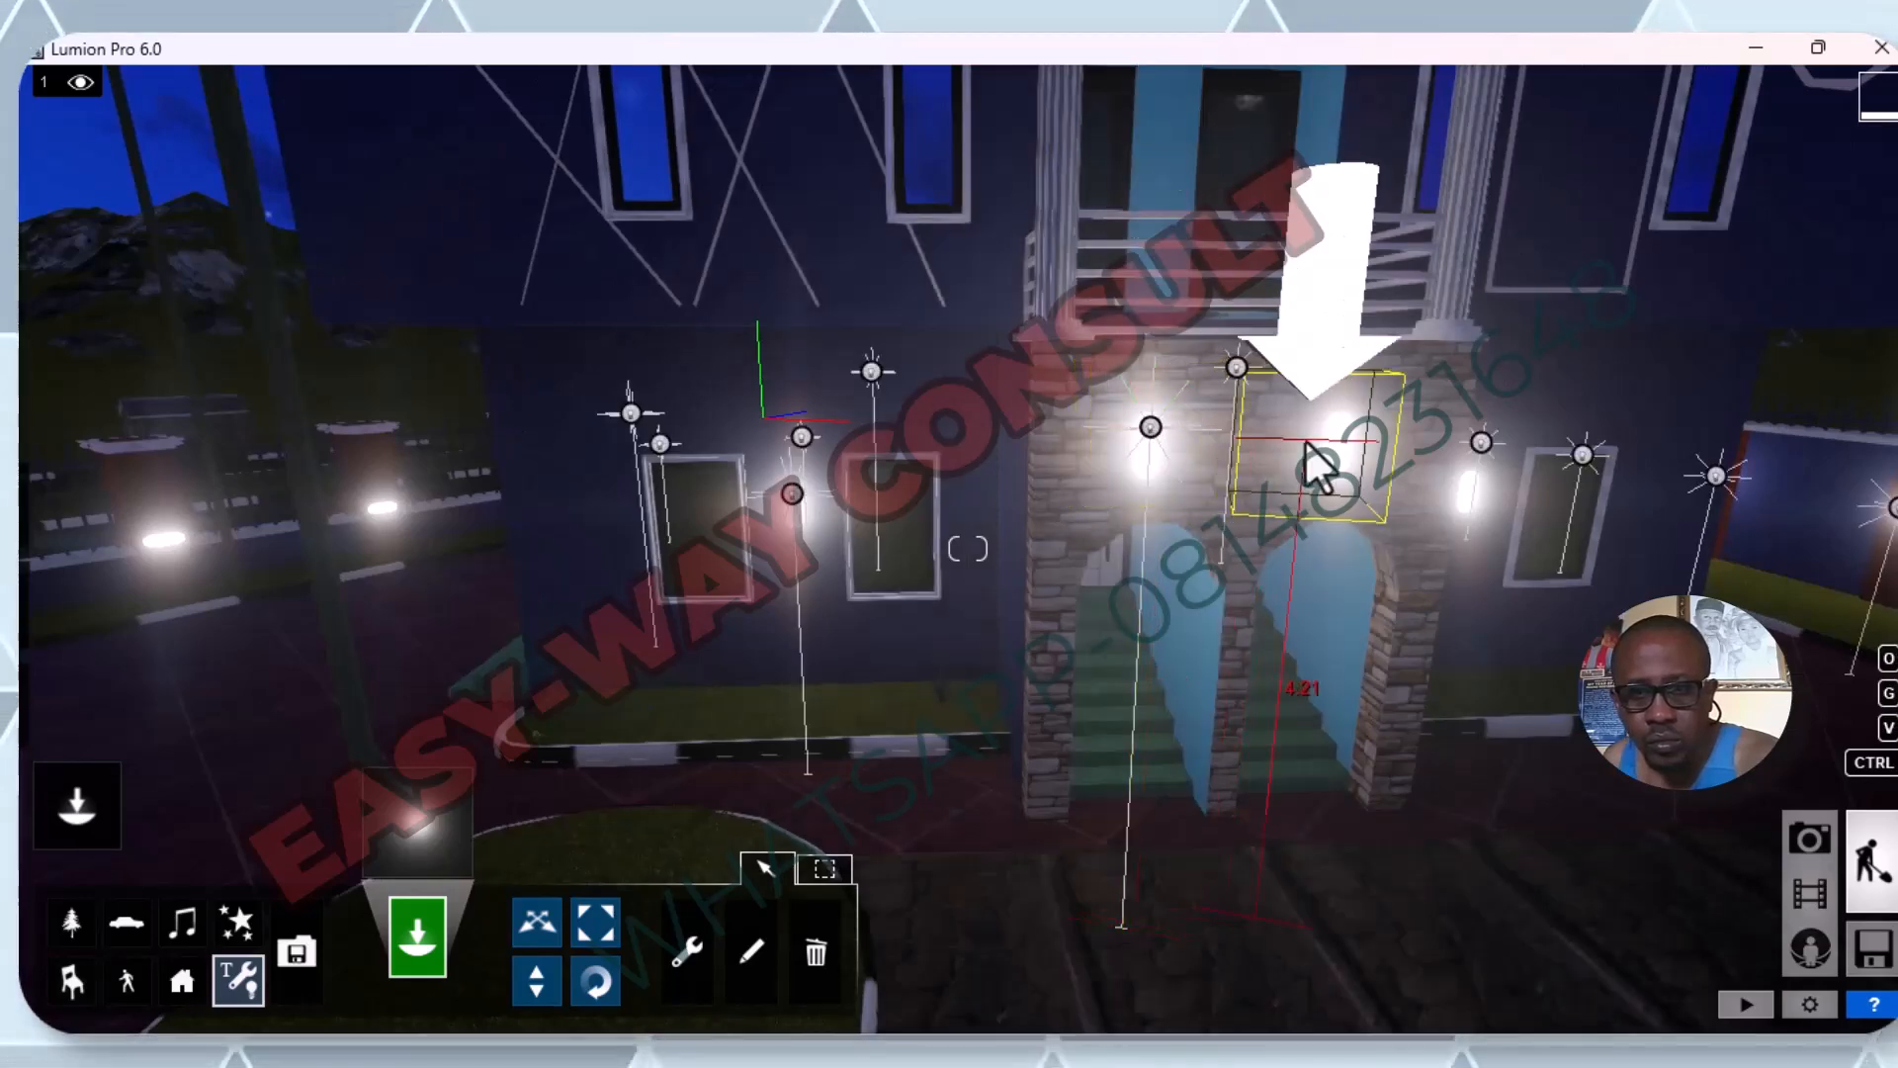
click(1337, 436)
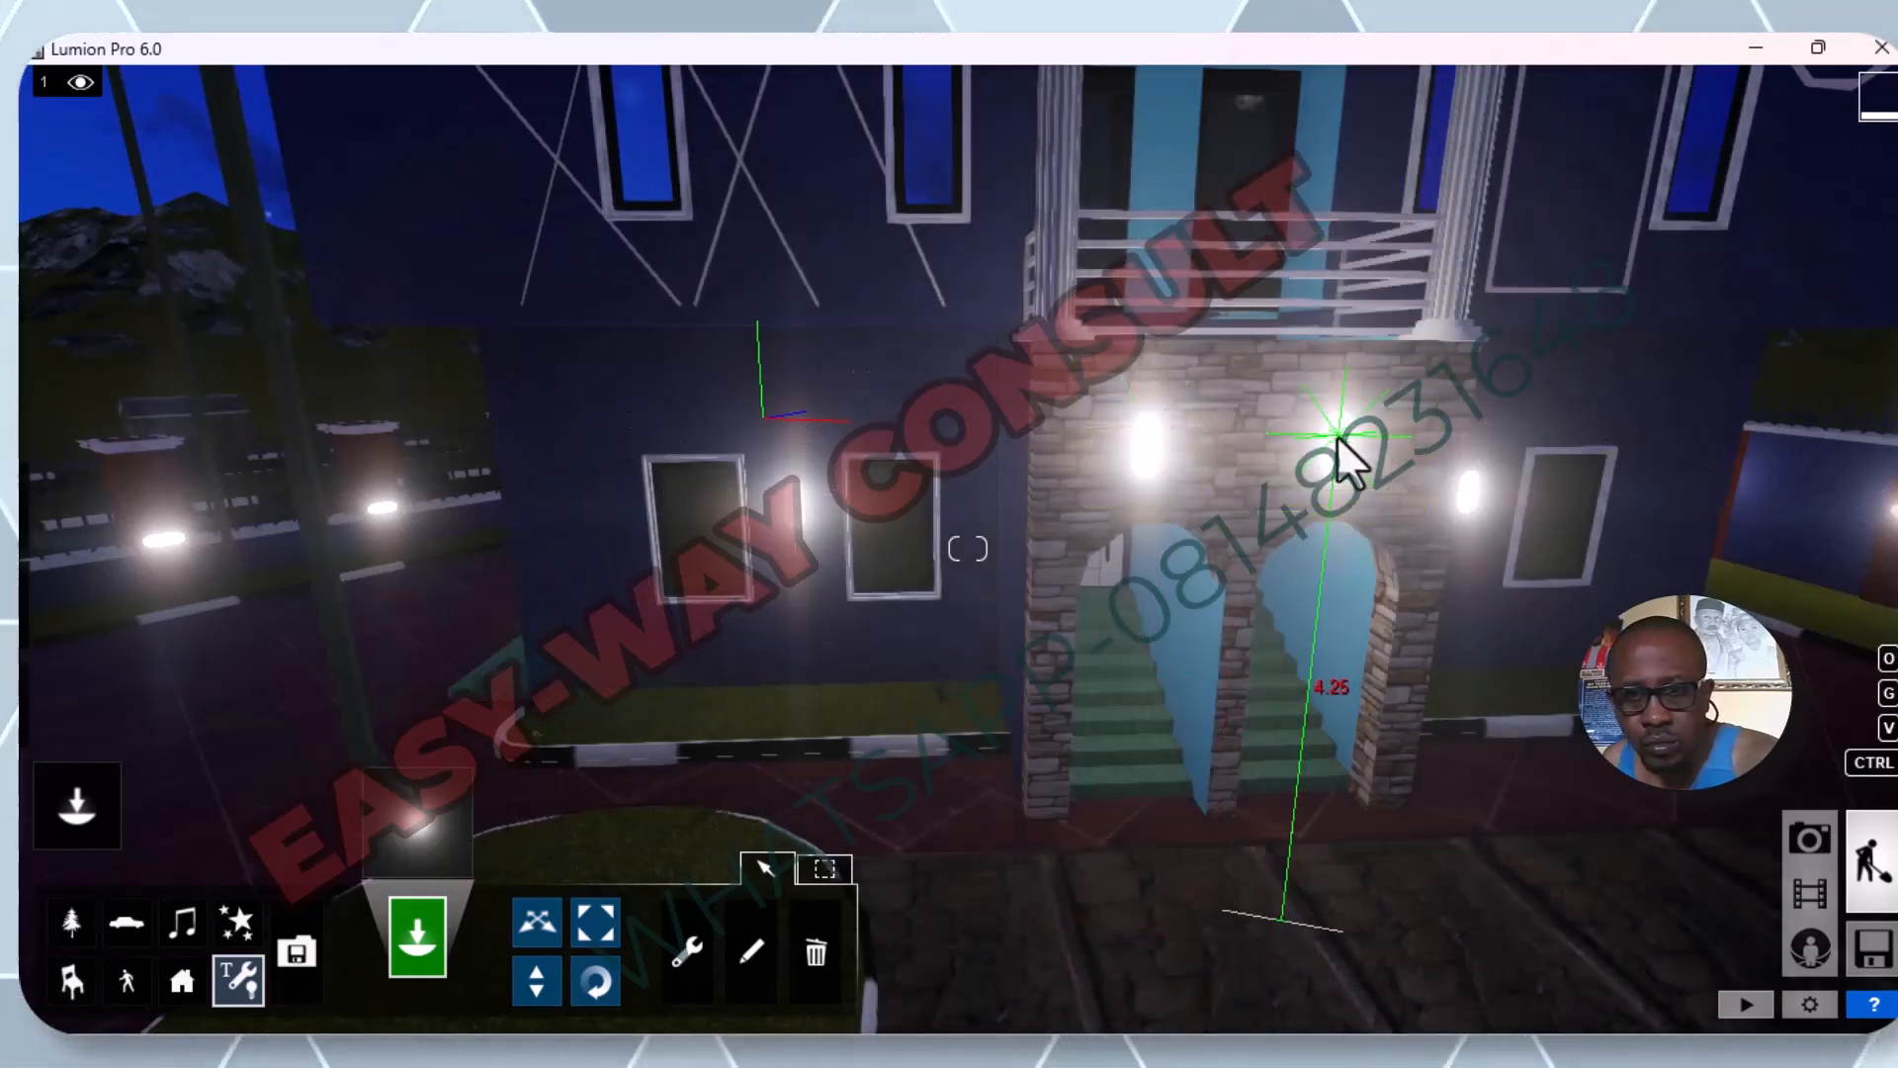
Place an omni light on the wall lamp between the two ground-floor windows on the porch's opposite side, nearer the solid side fence.
scroll(1428, 433, down, 3)
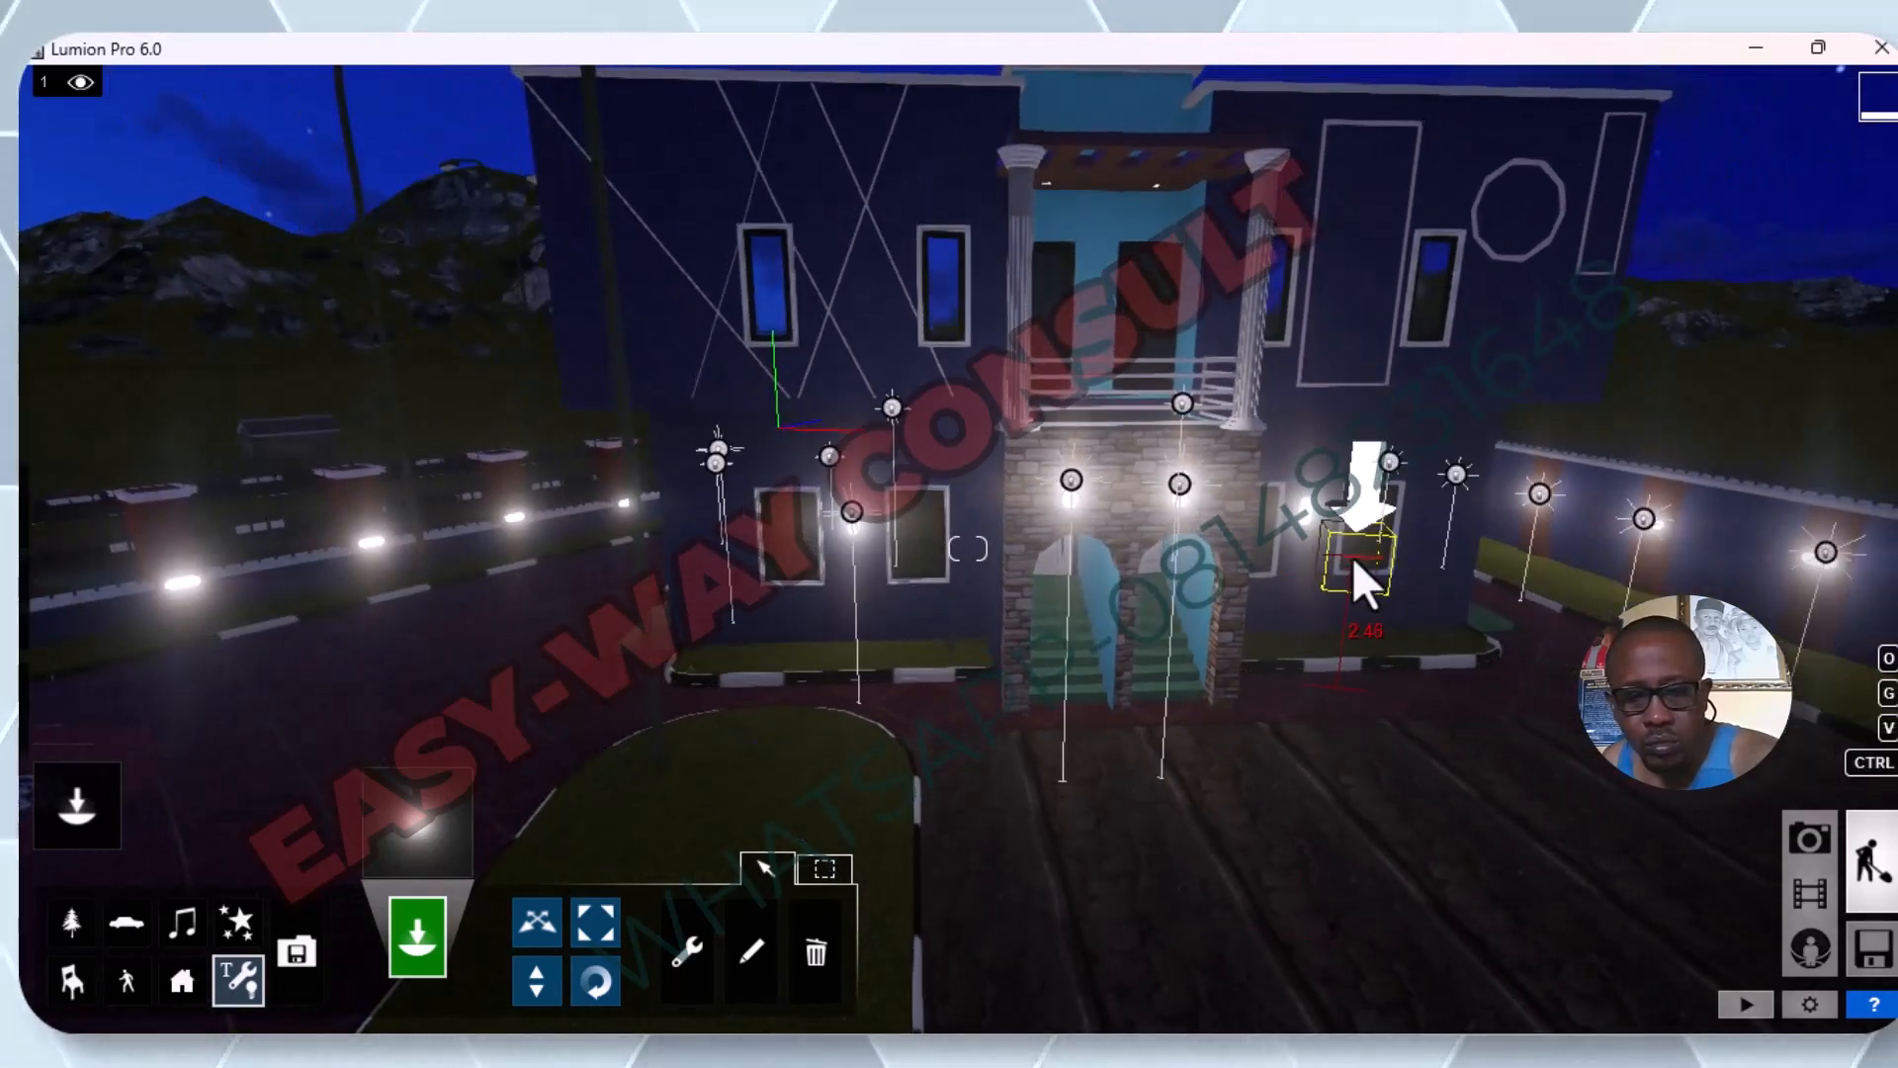
key(d)
key(w)
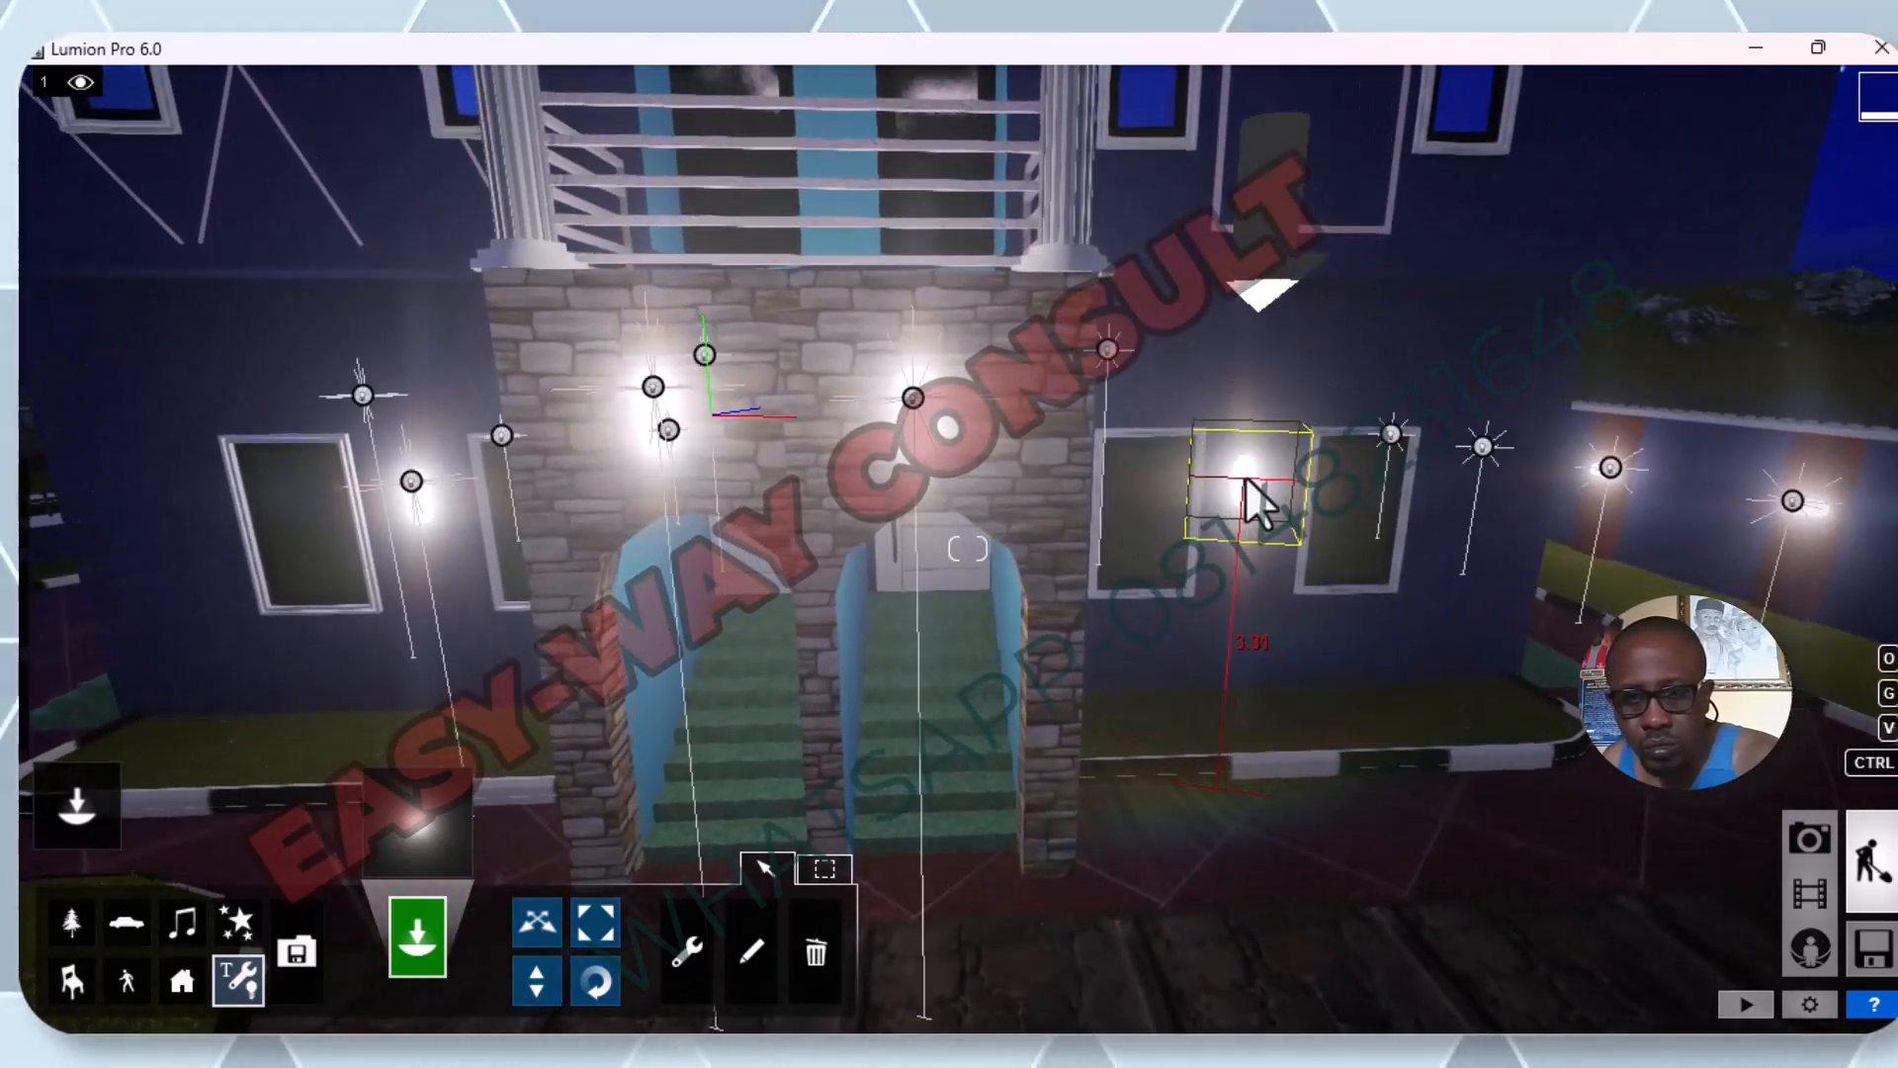
click(1251, 476)
Place an omni light on the unlit side-fence pillar lamp next to the street-light pole on the grass strip.
key(s)
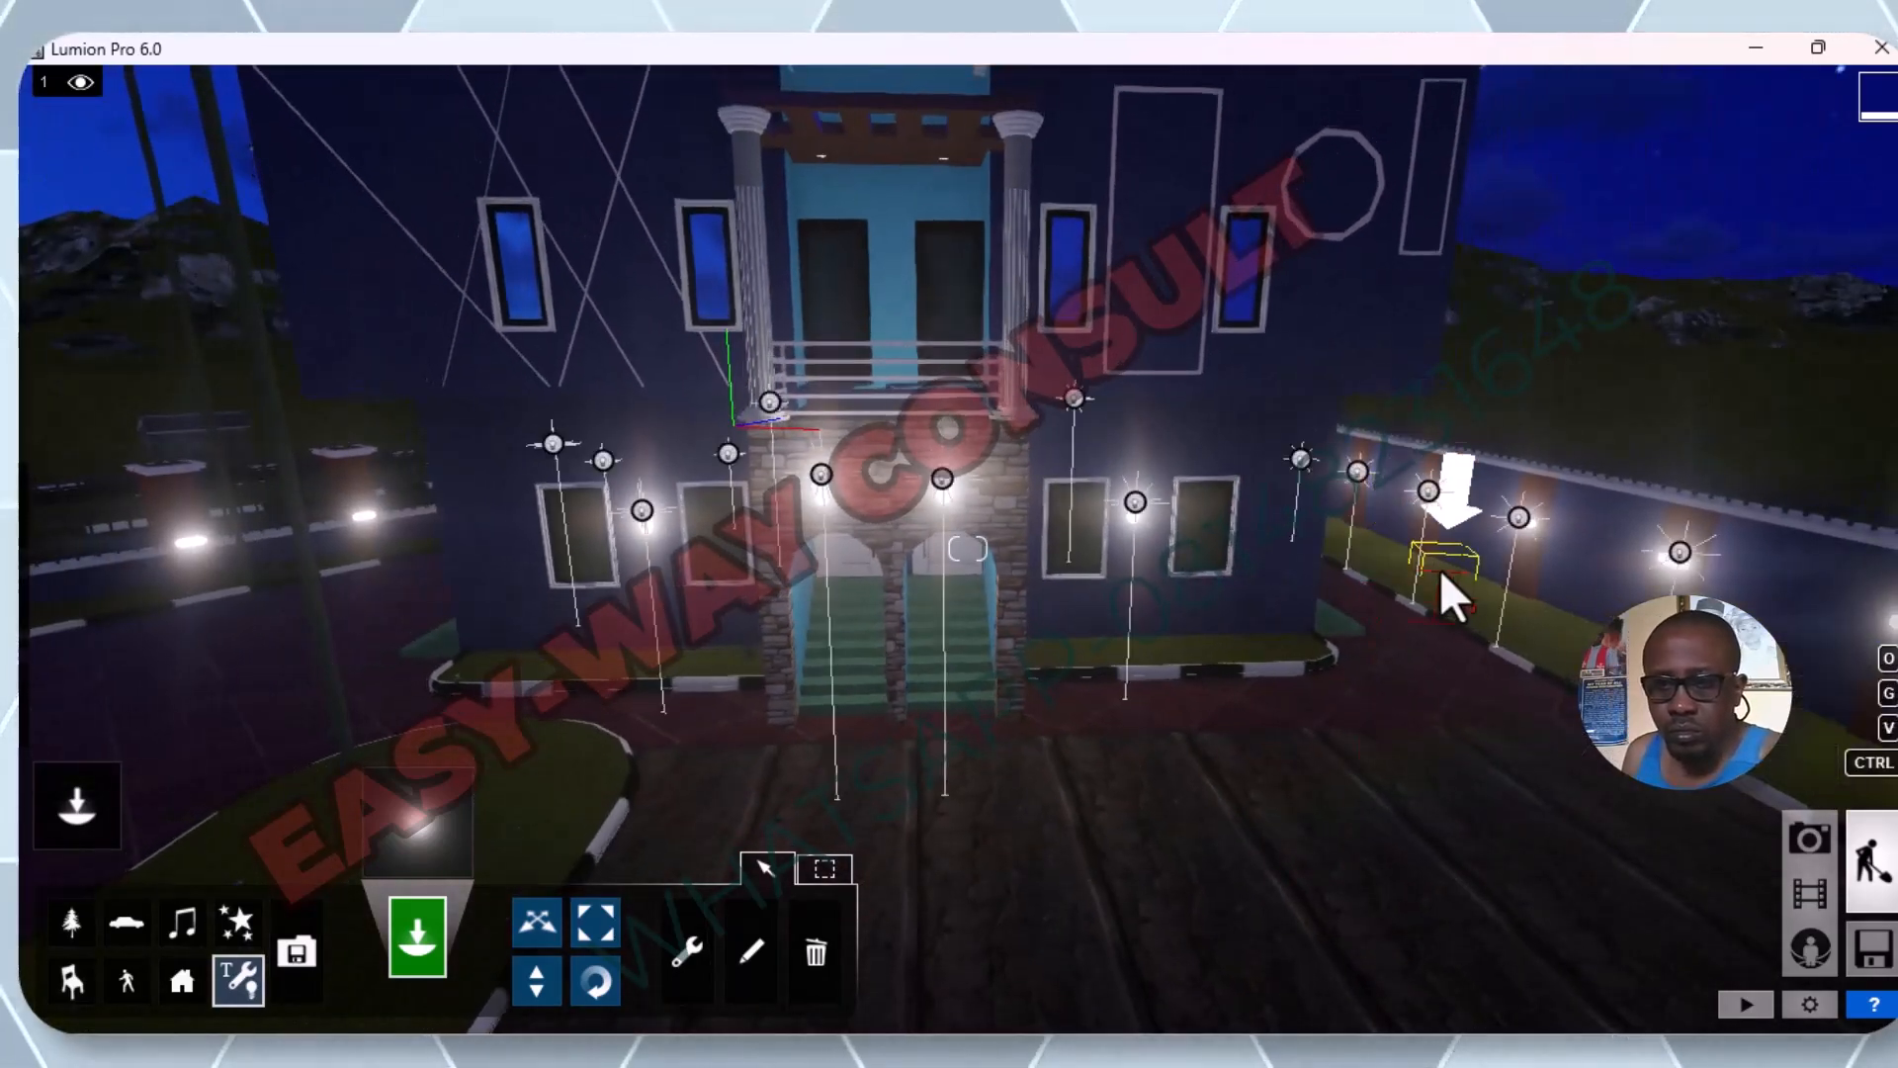
key(s)
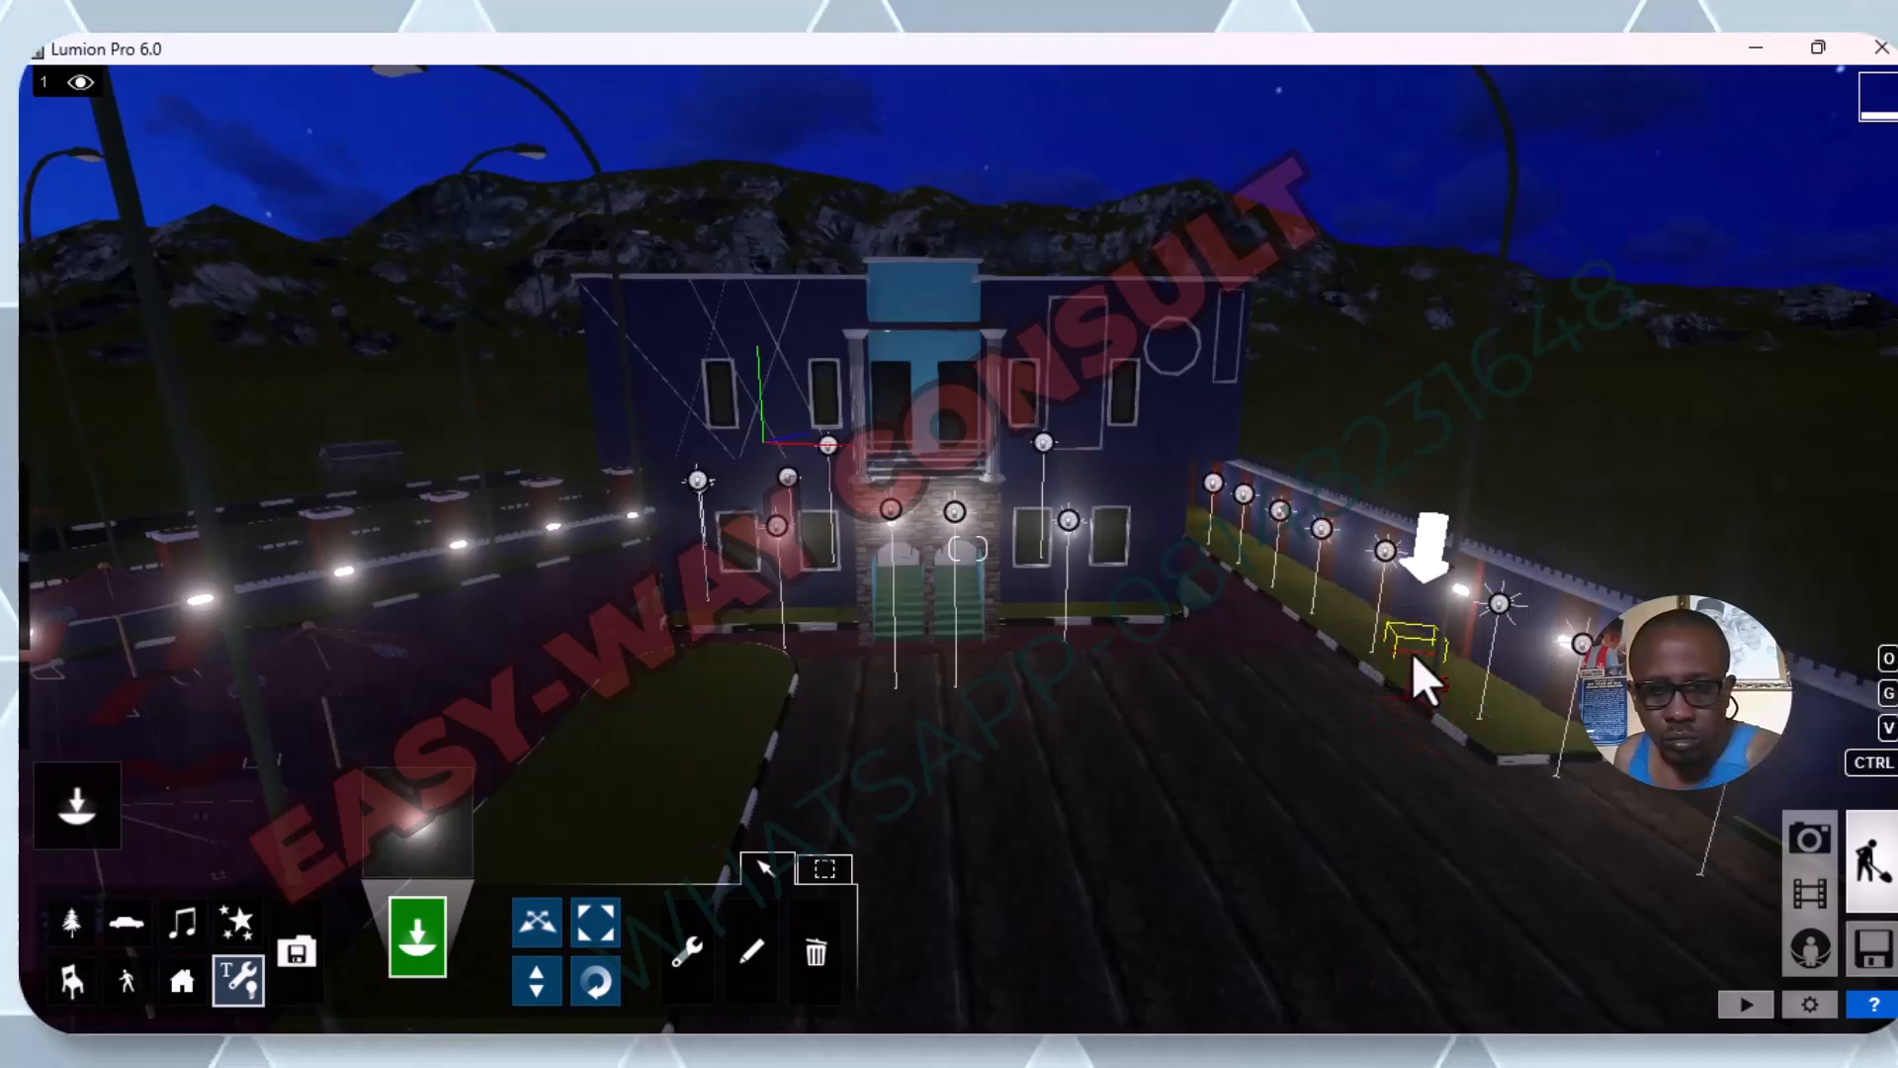
key(w)
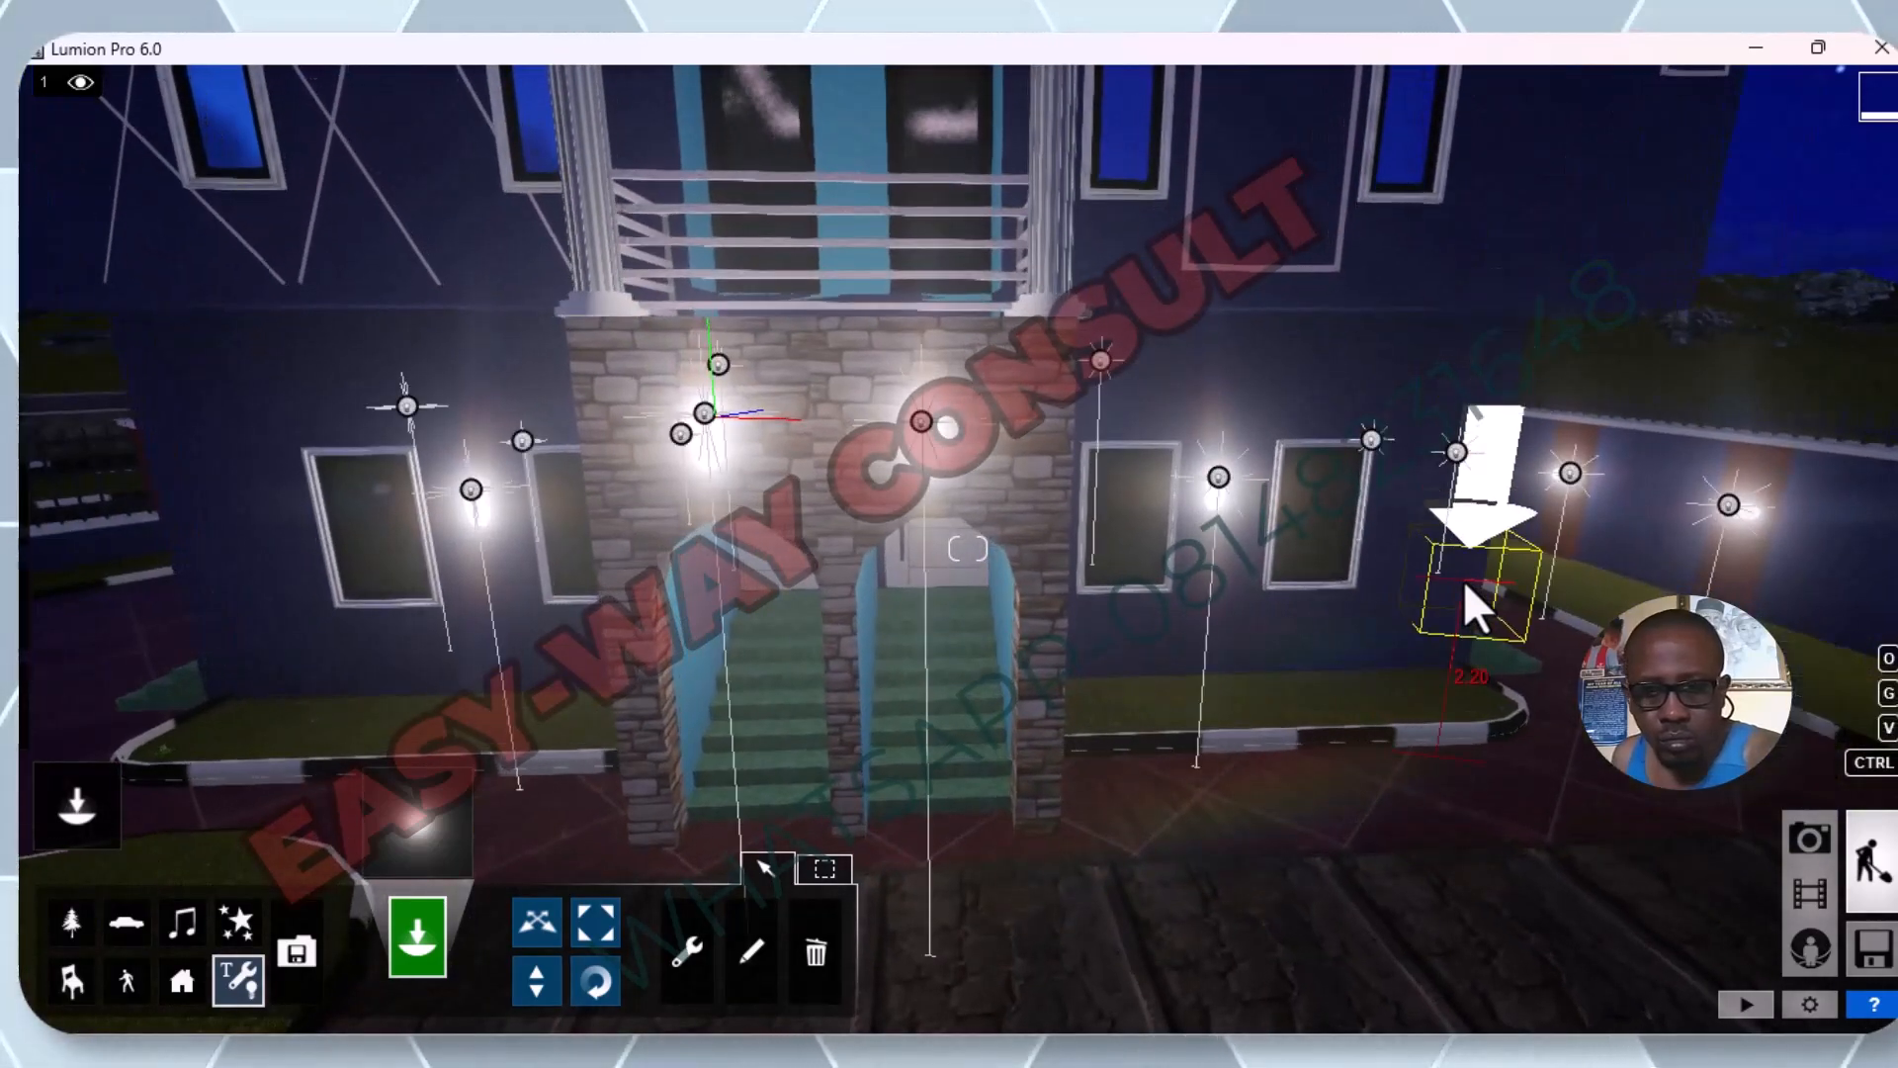
key(d)
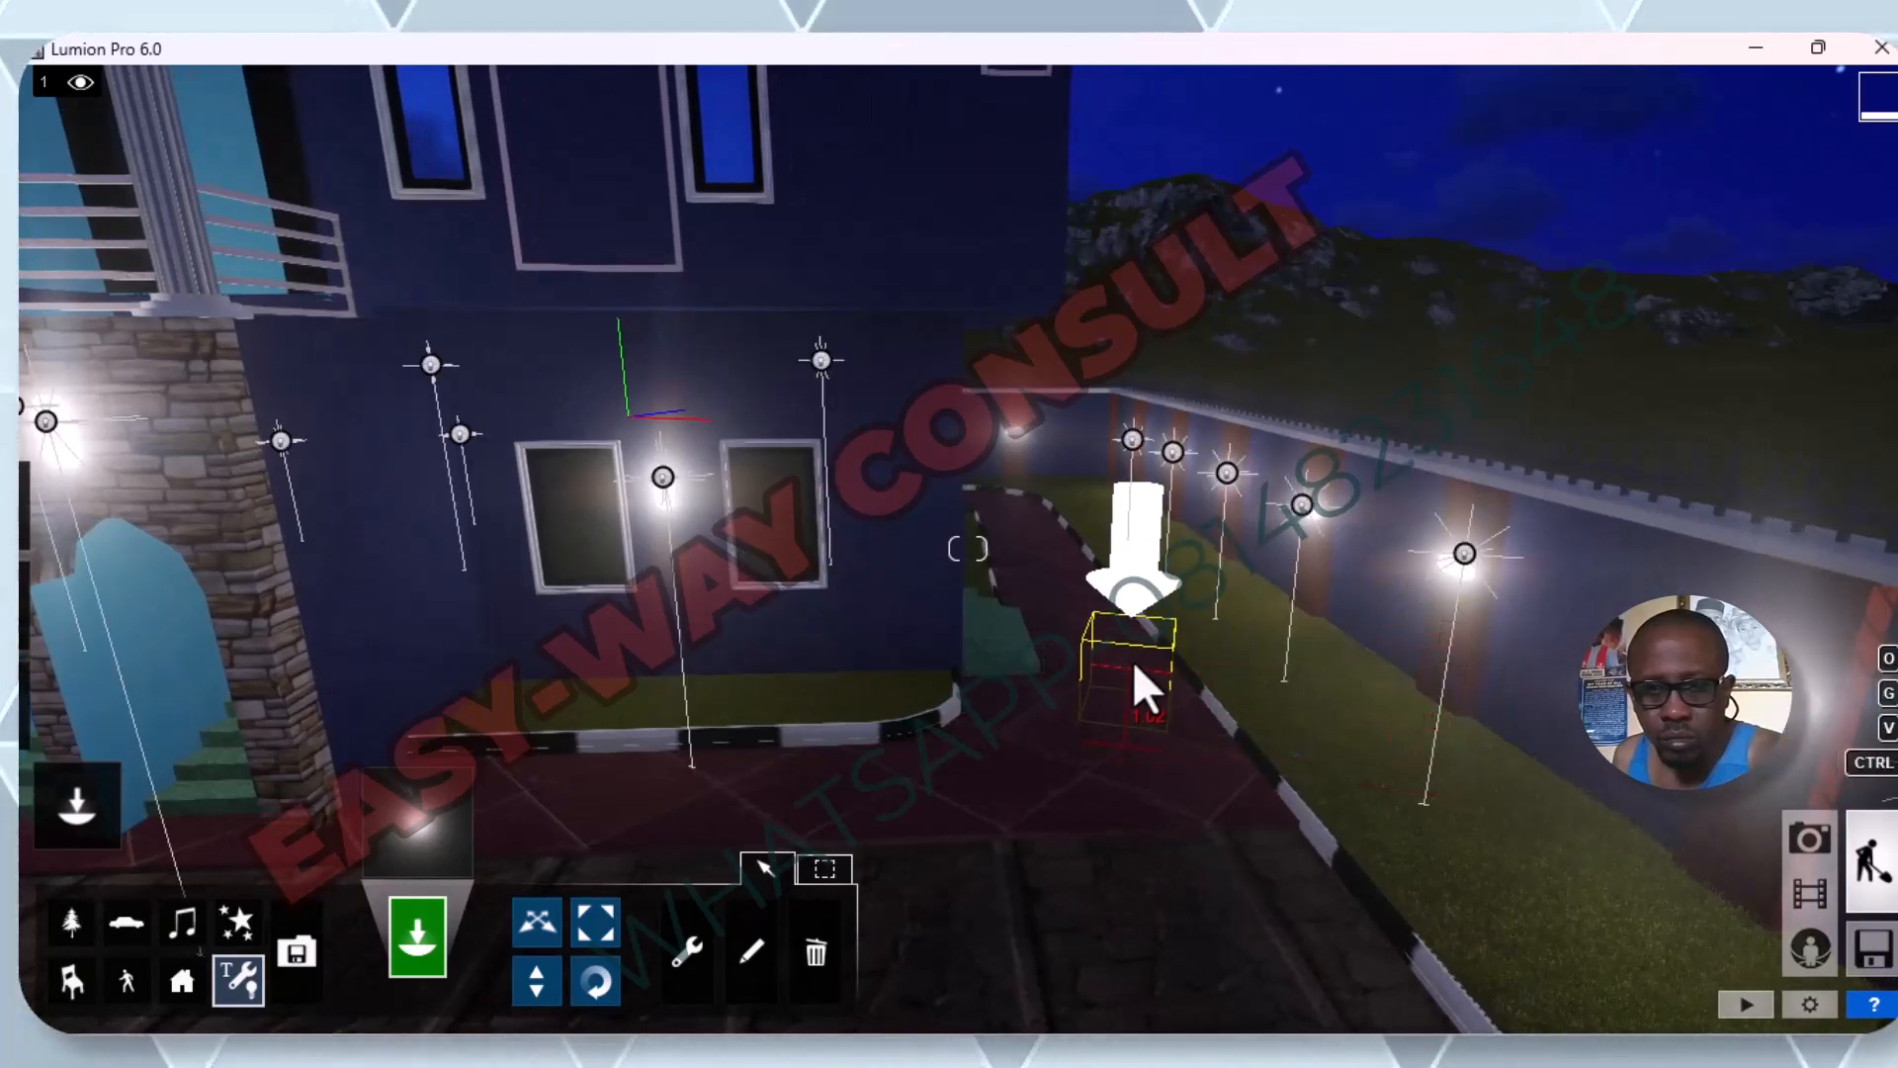
key(d)
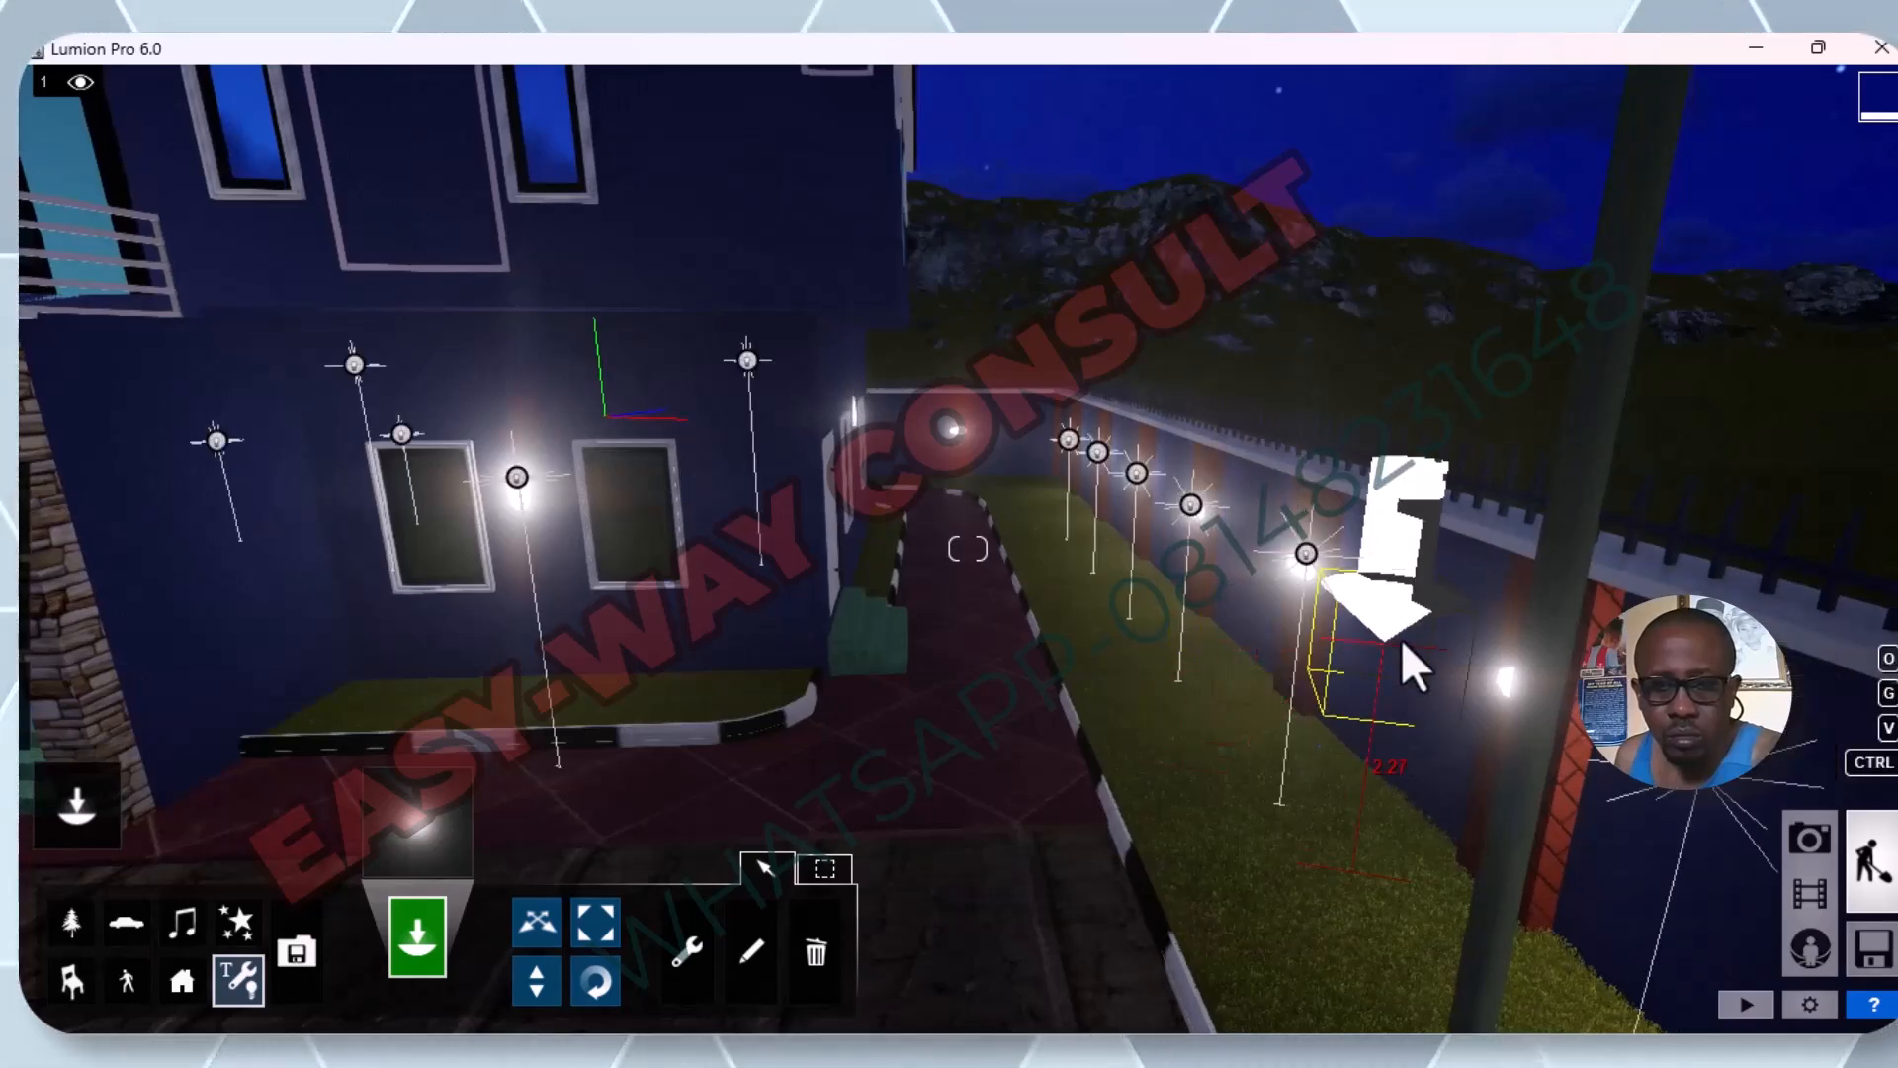
key(d)
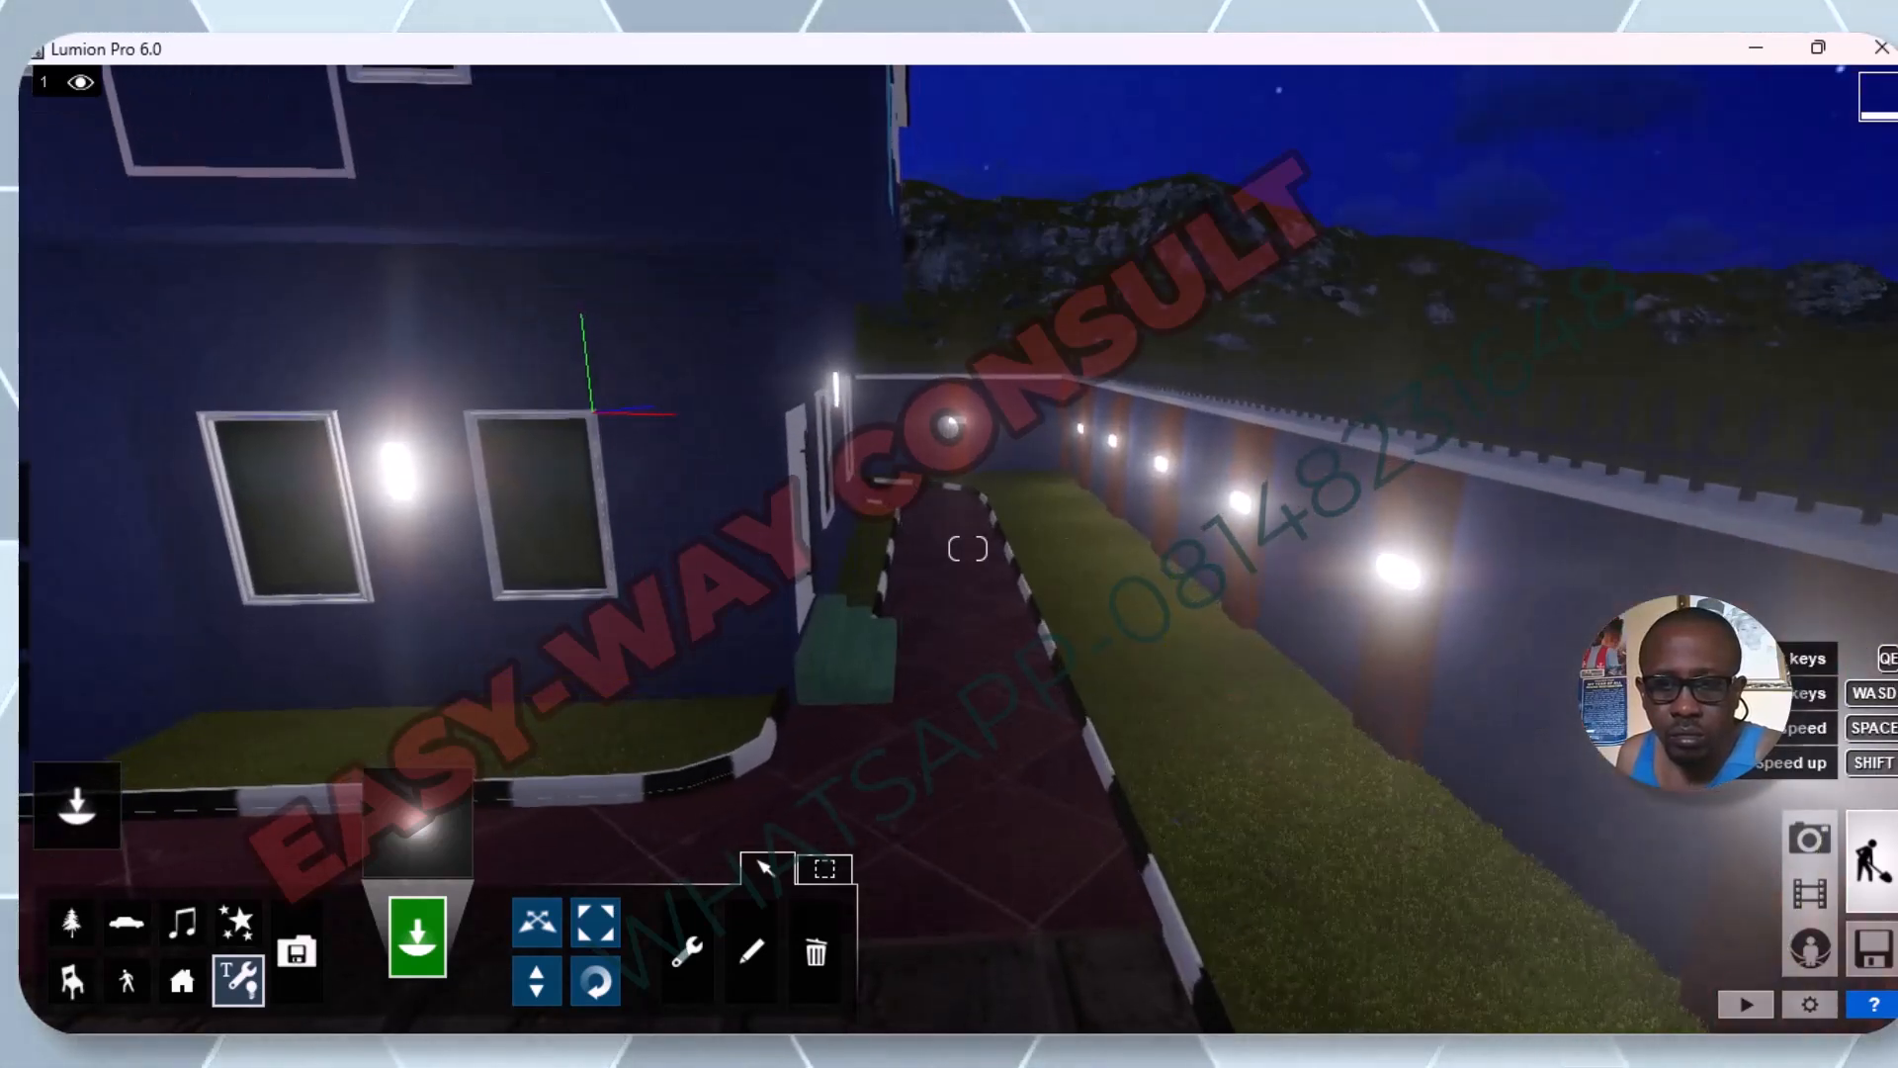
key(s)
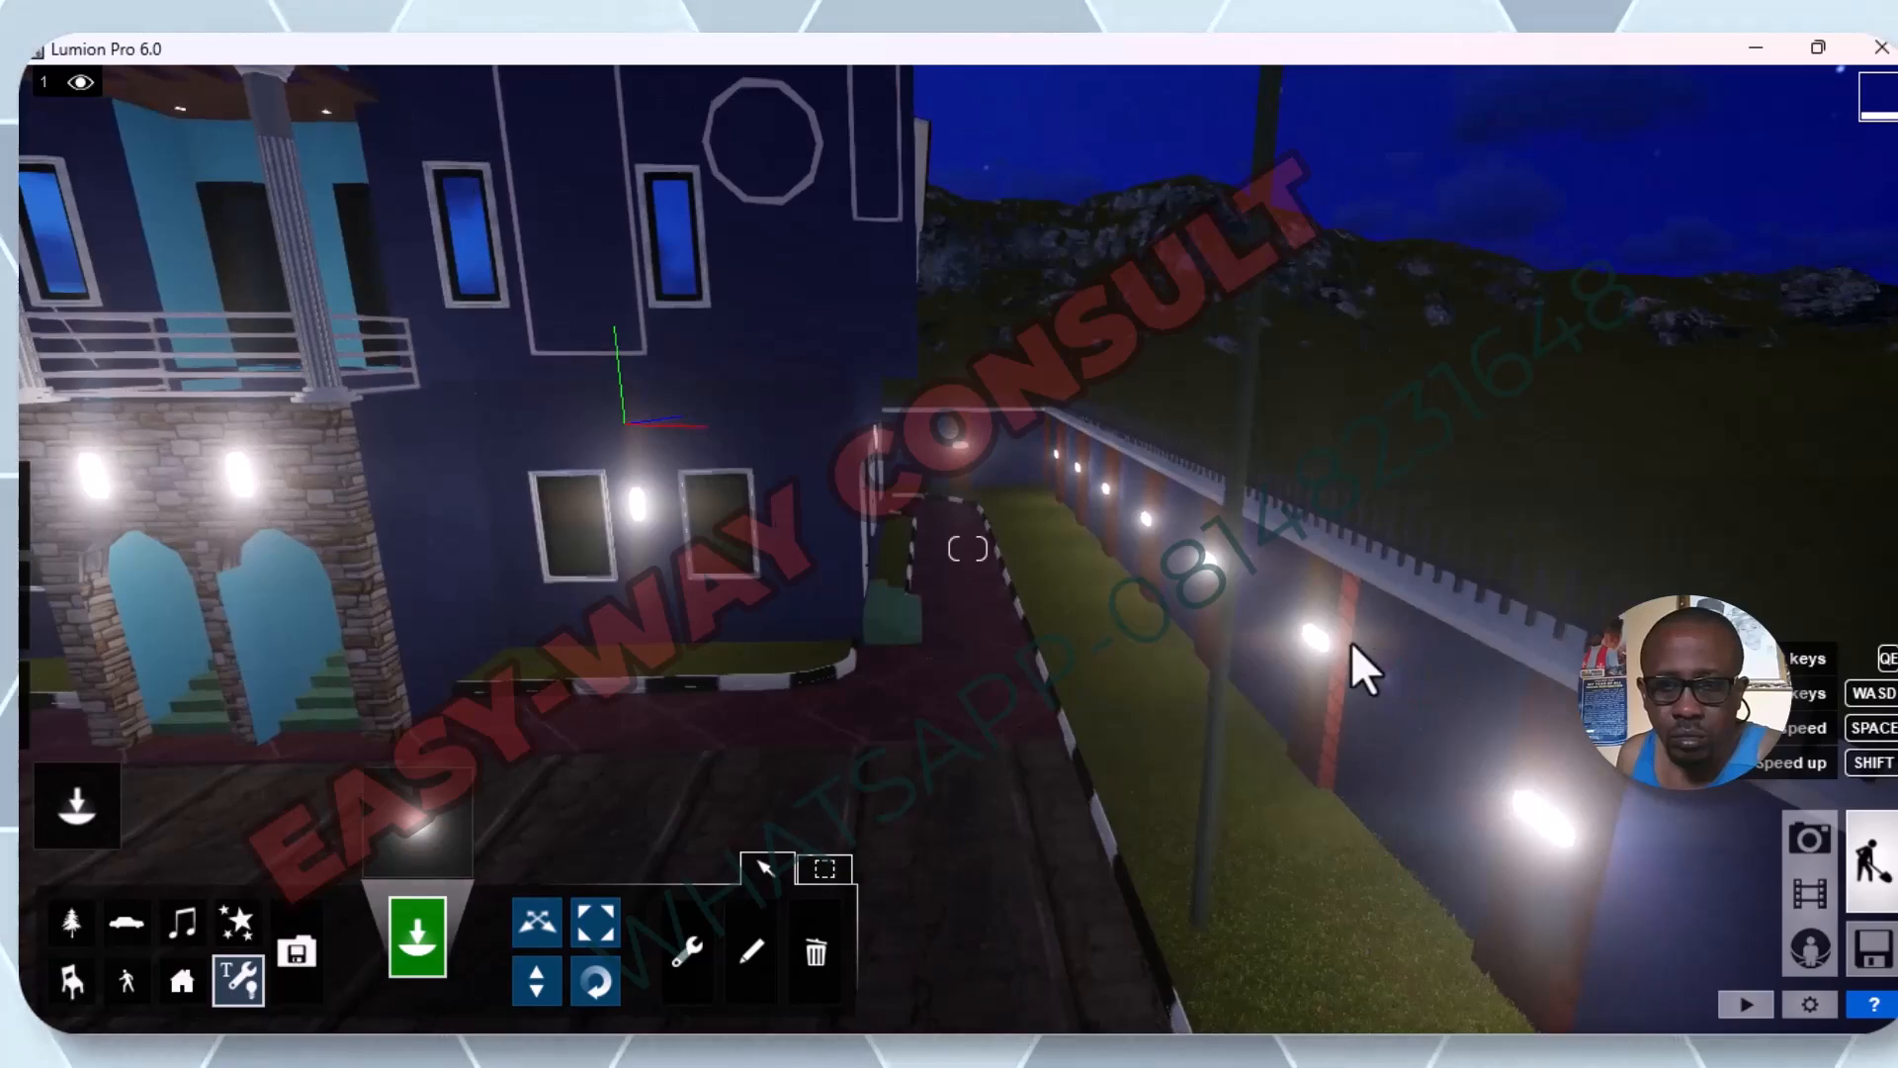
key(w)
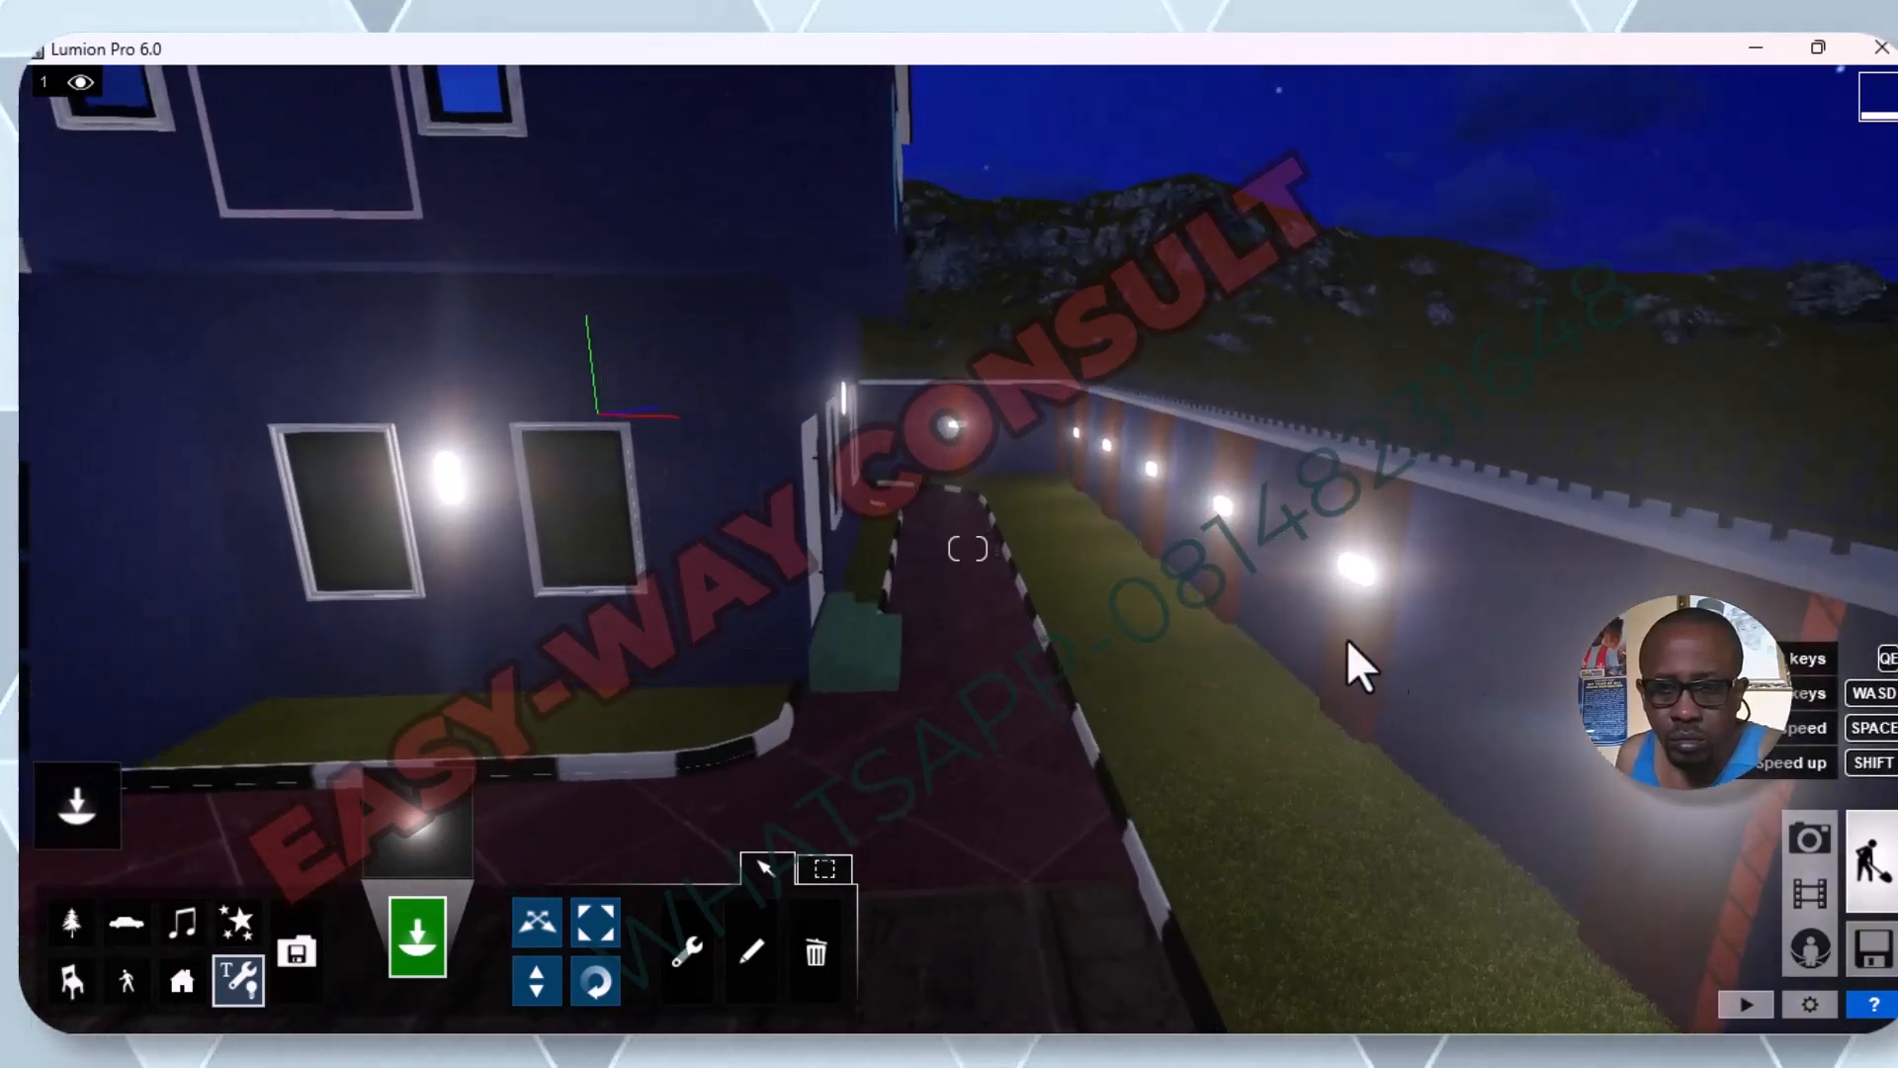
right_drag(1459, 553, 1516, 645)
key(s)
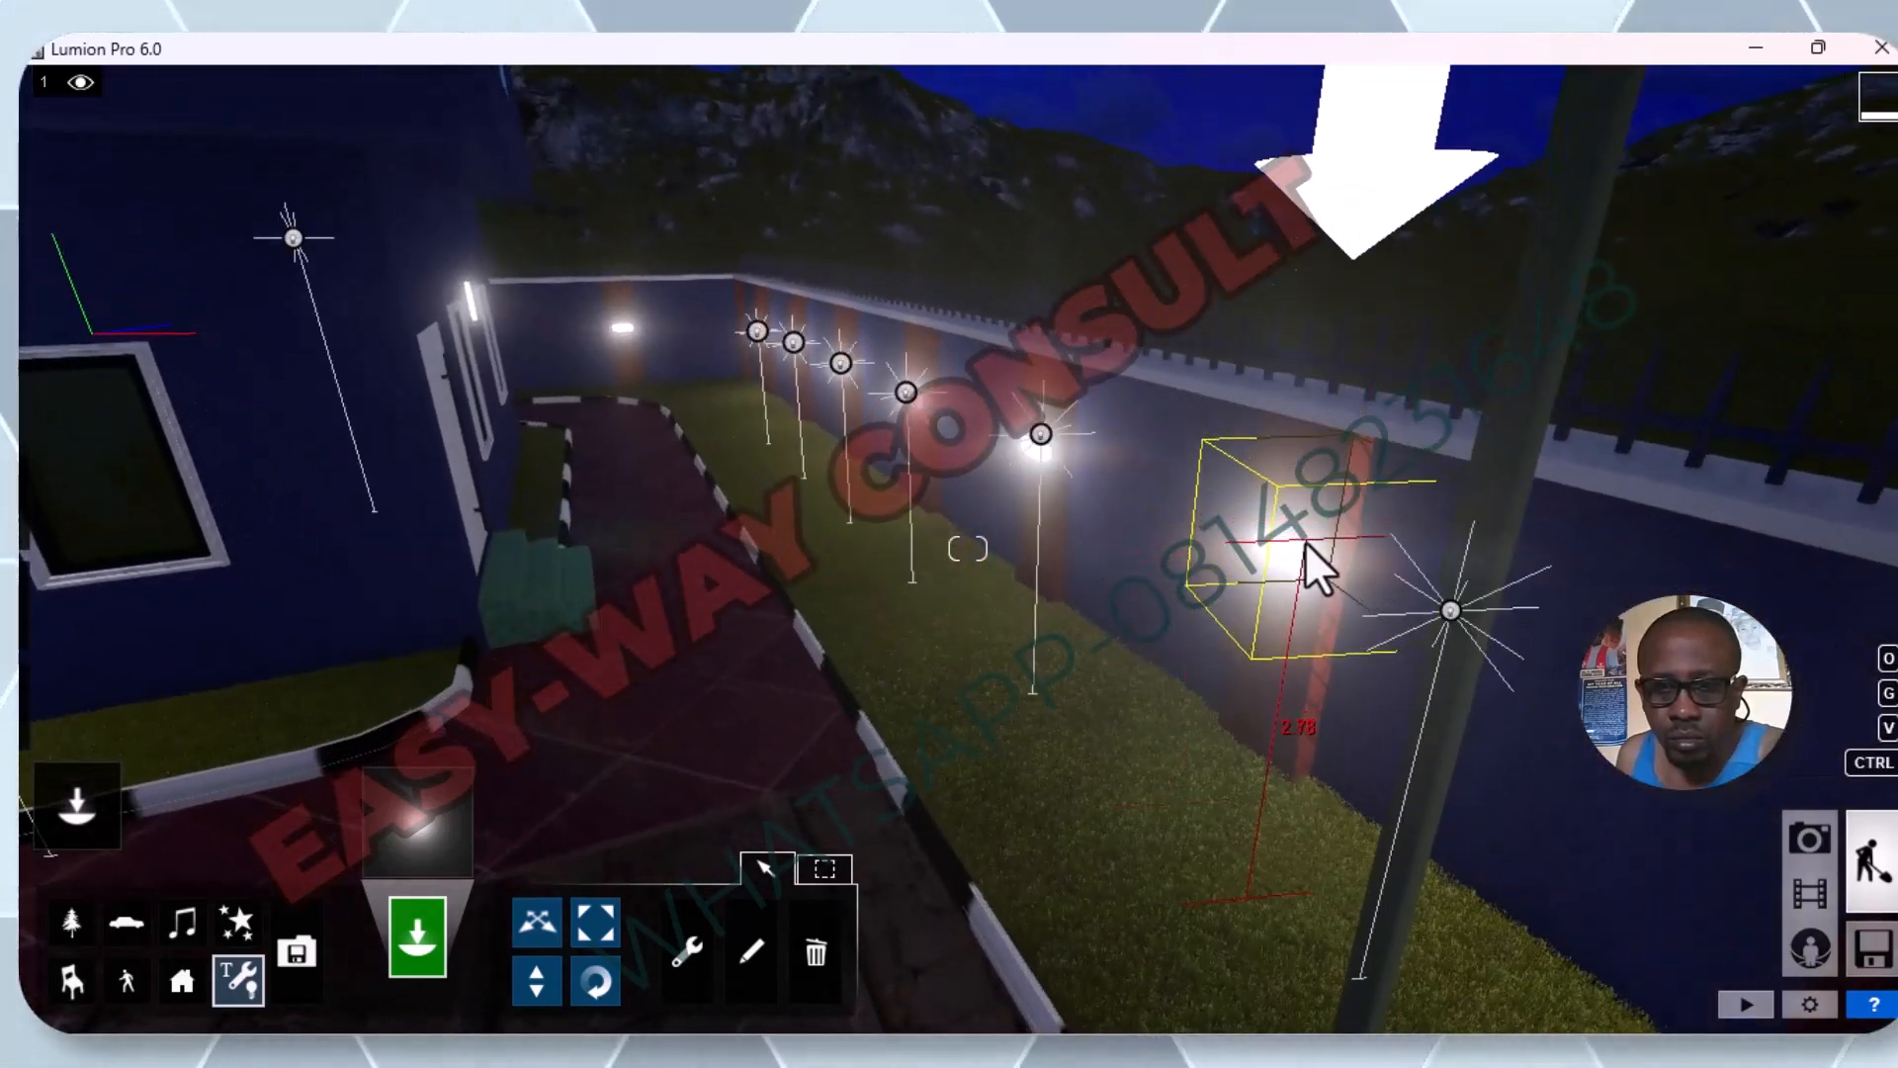
click(1291, 550)
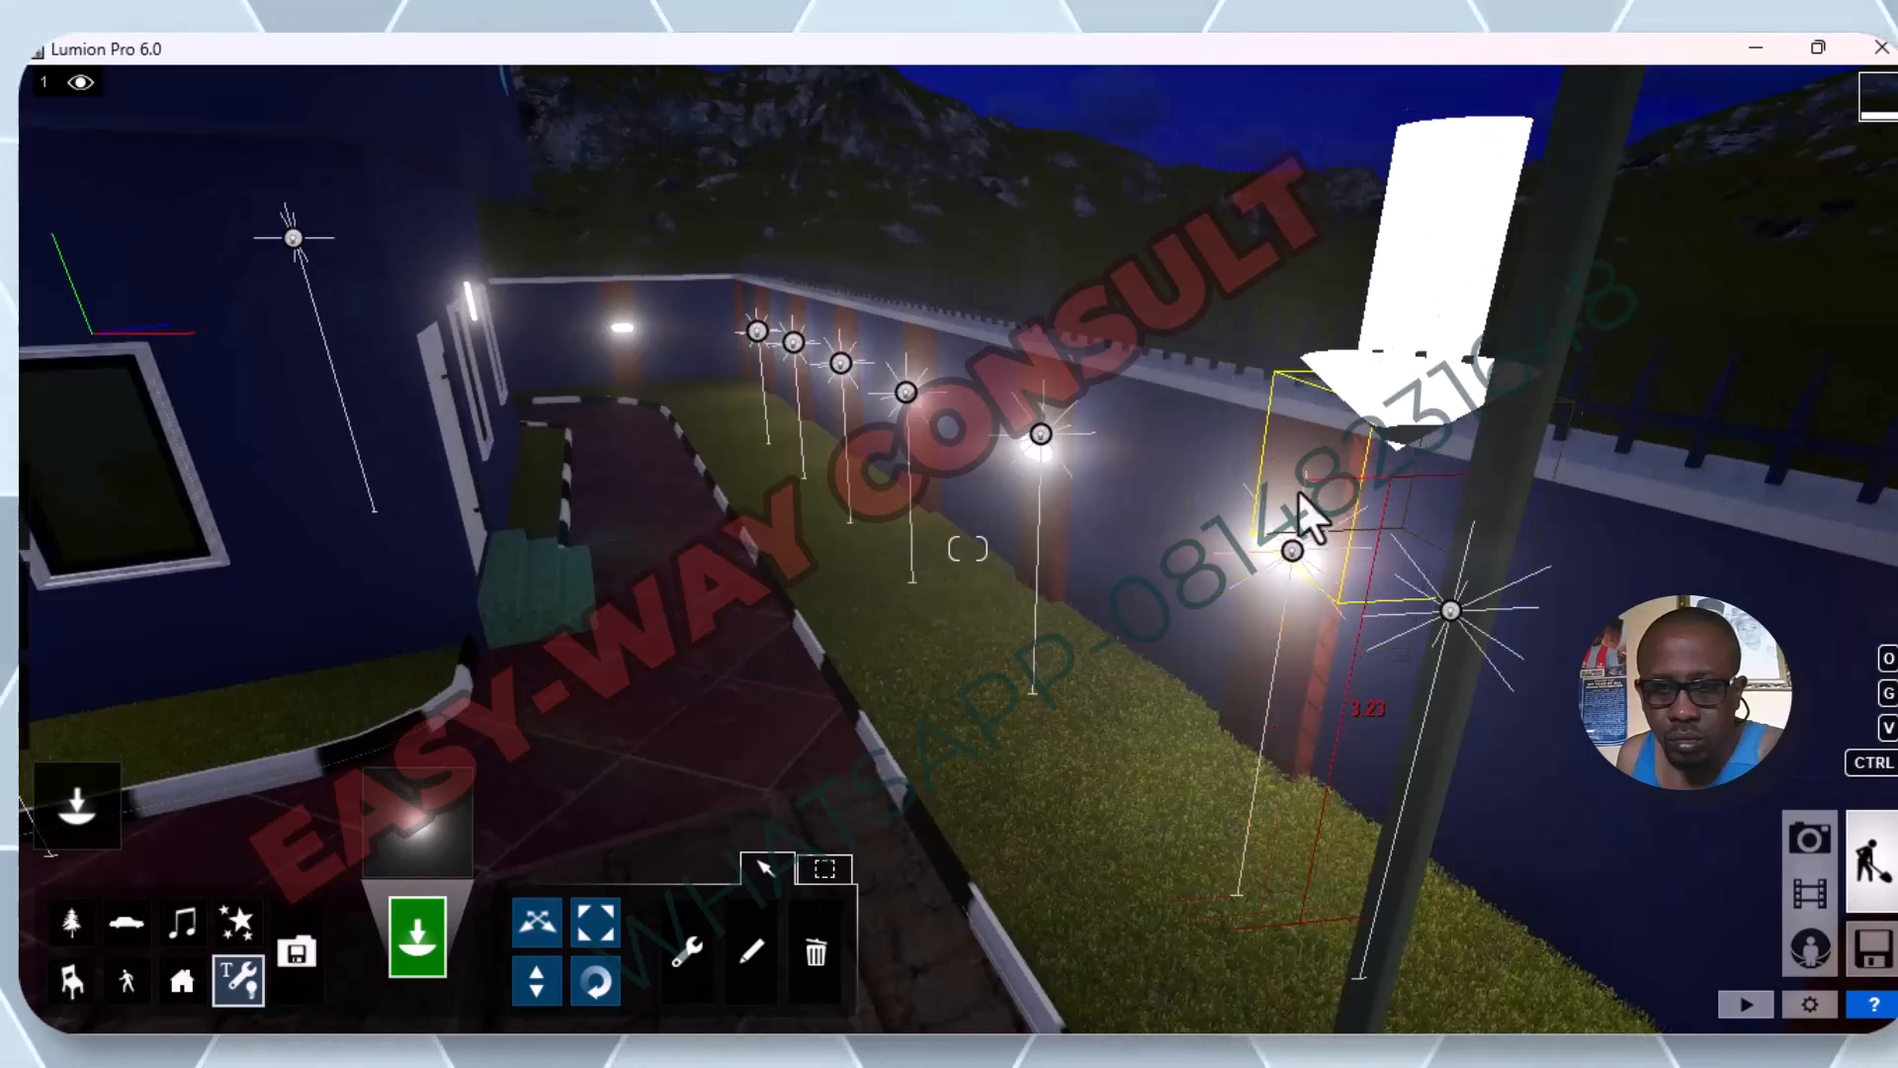
Place an omni light on the side-fence pillar lamp beside the paved driveway, beyond the end of the grass strip.
scroll(1206, 492, down, 3)
scroll(1201, 508, down, 2)
scroll(1203, 507, down, 2)
scroll(1202, 499, down, 3)
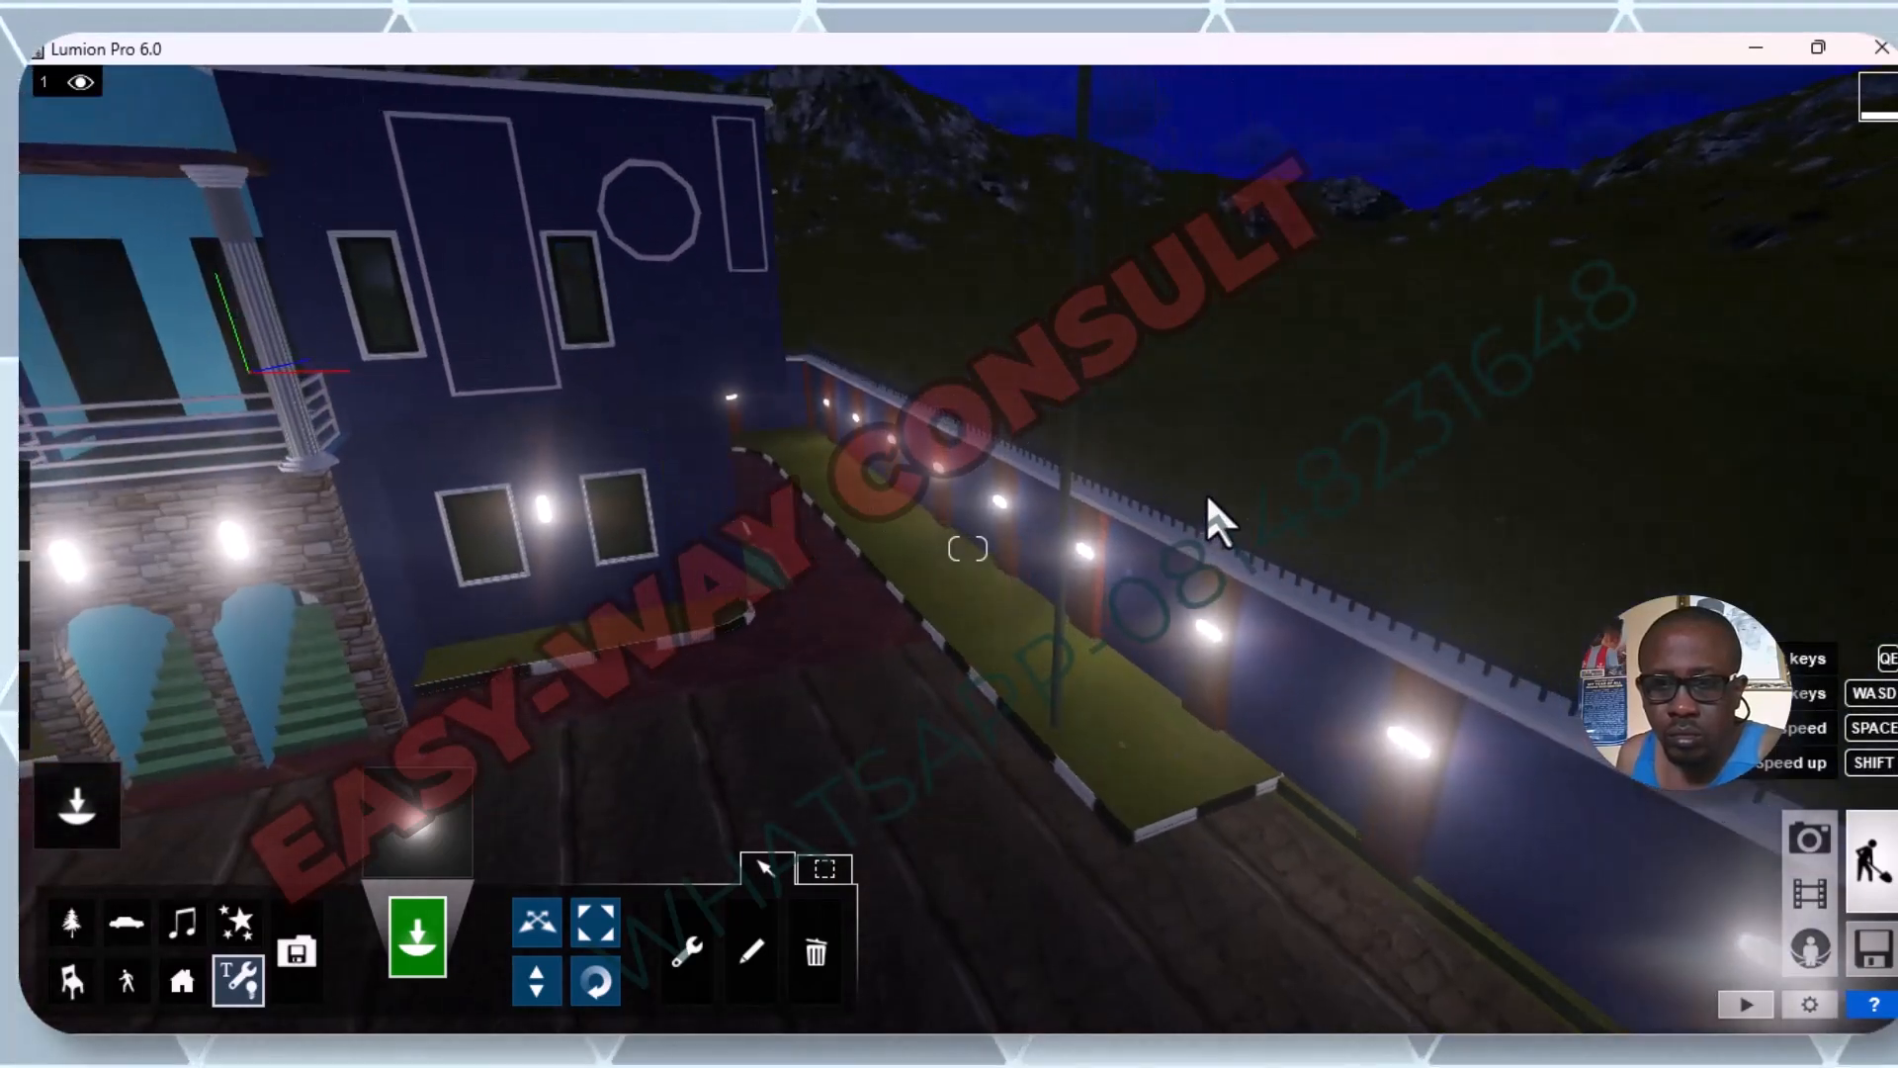
middle_drag(1206, 490, 1175, 407)
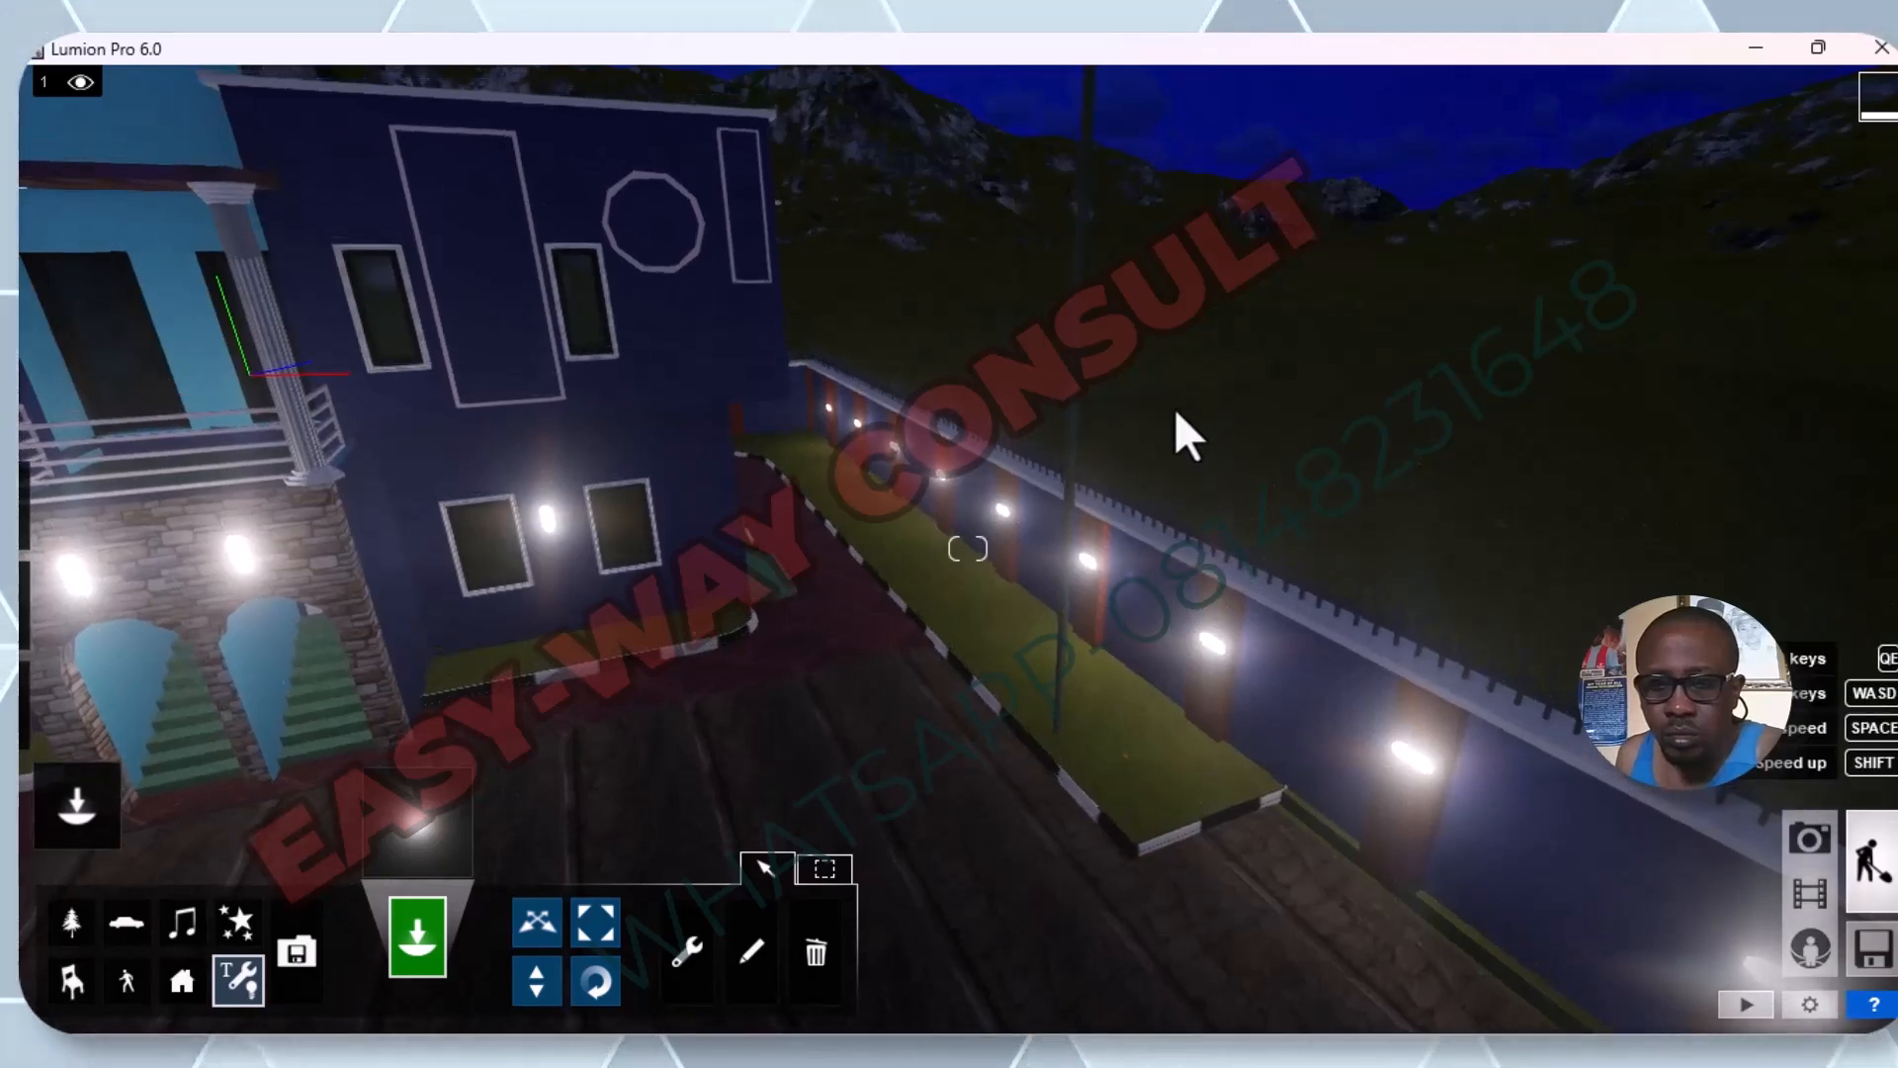
scroll(1178, 445, down, 5)
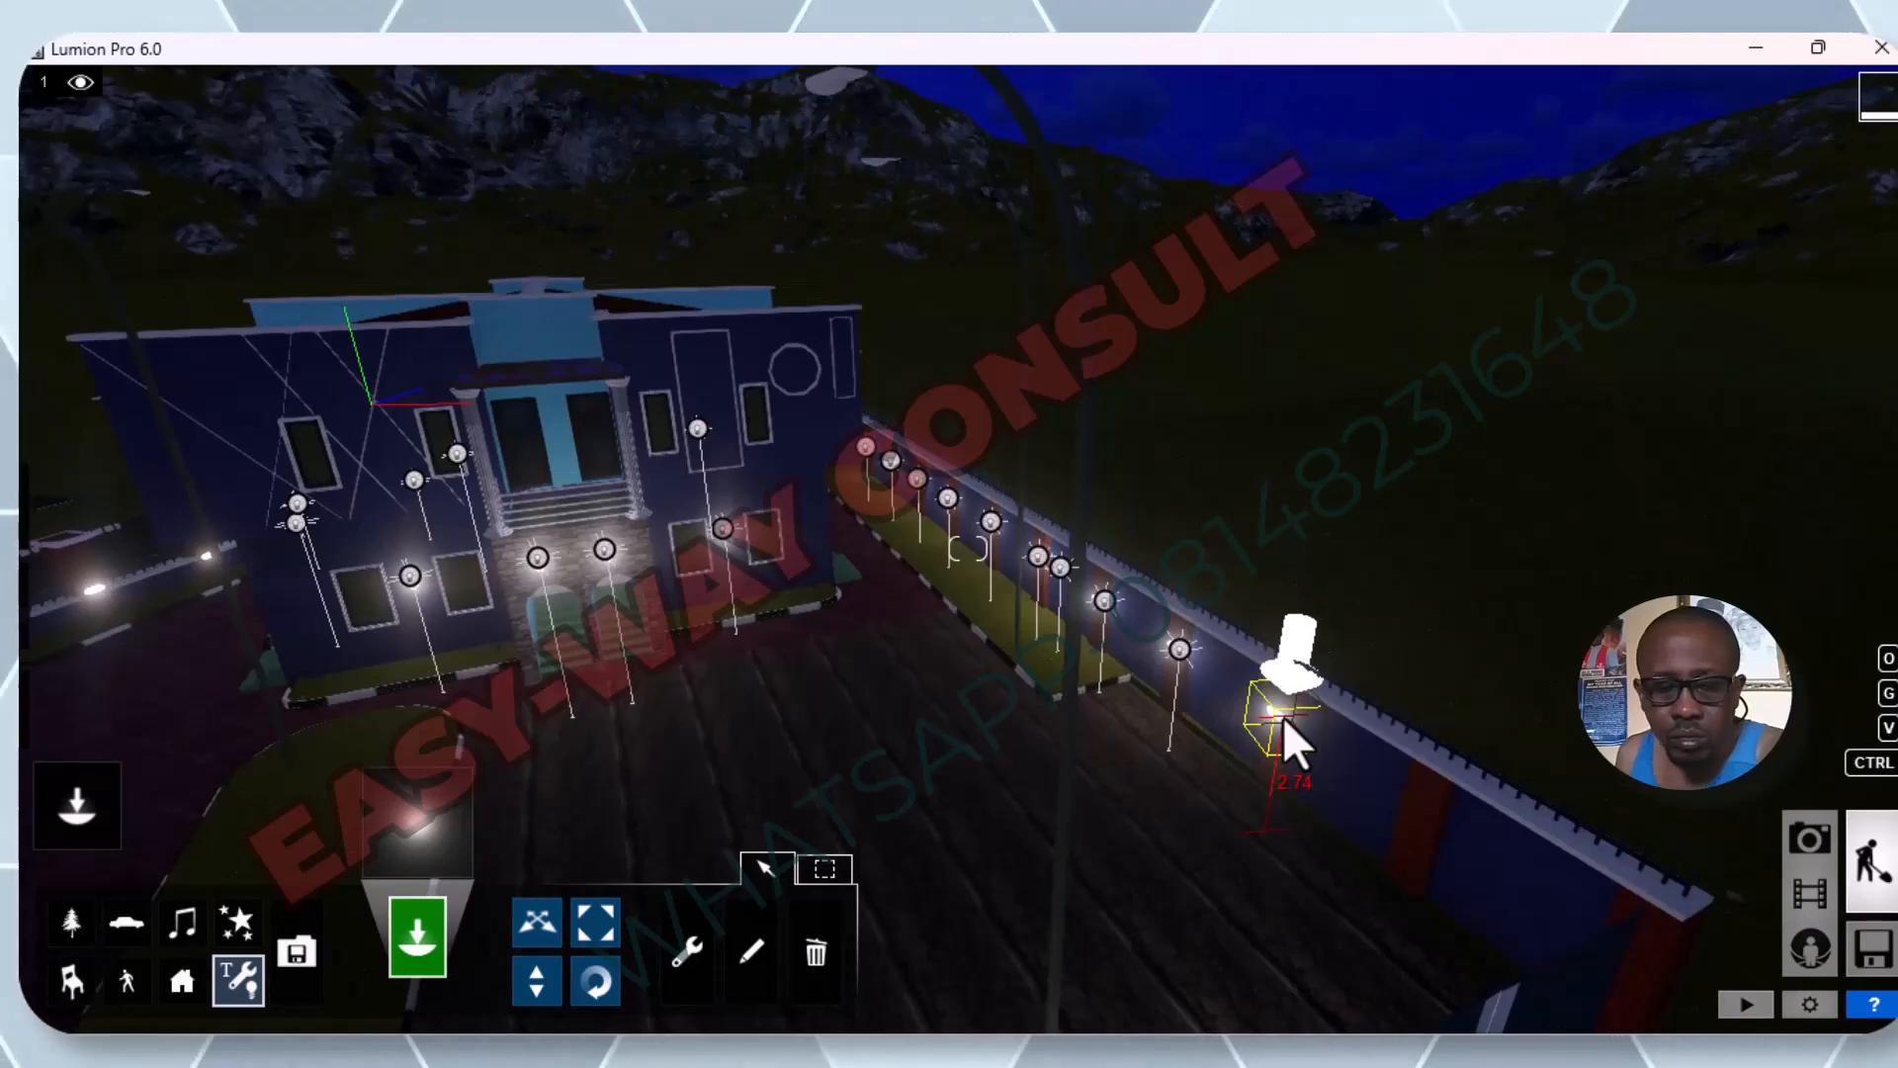
key(e)
middle_drag(1284, 715, 1291, 553)
scroll(1292, 554, up, 5)
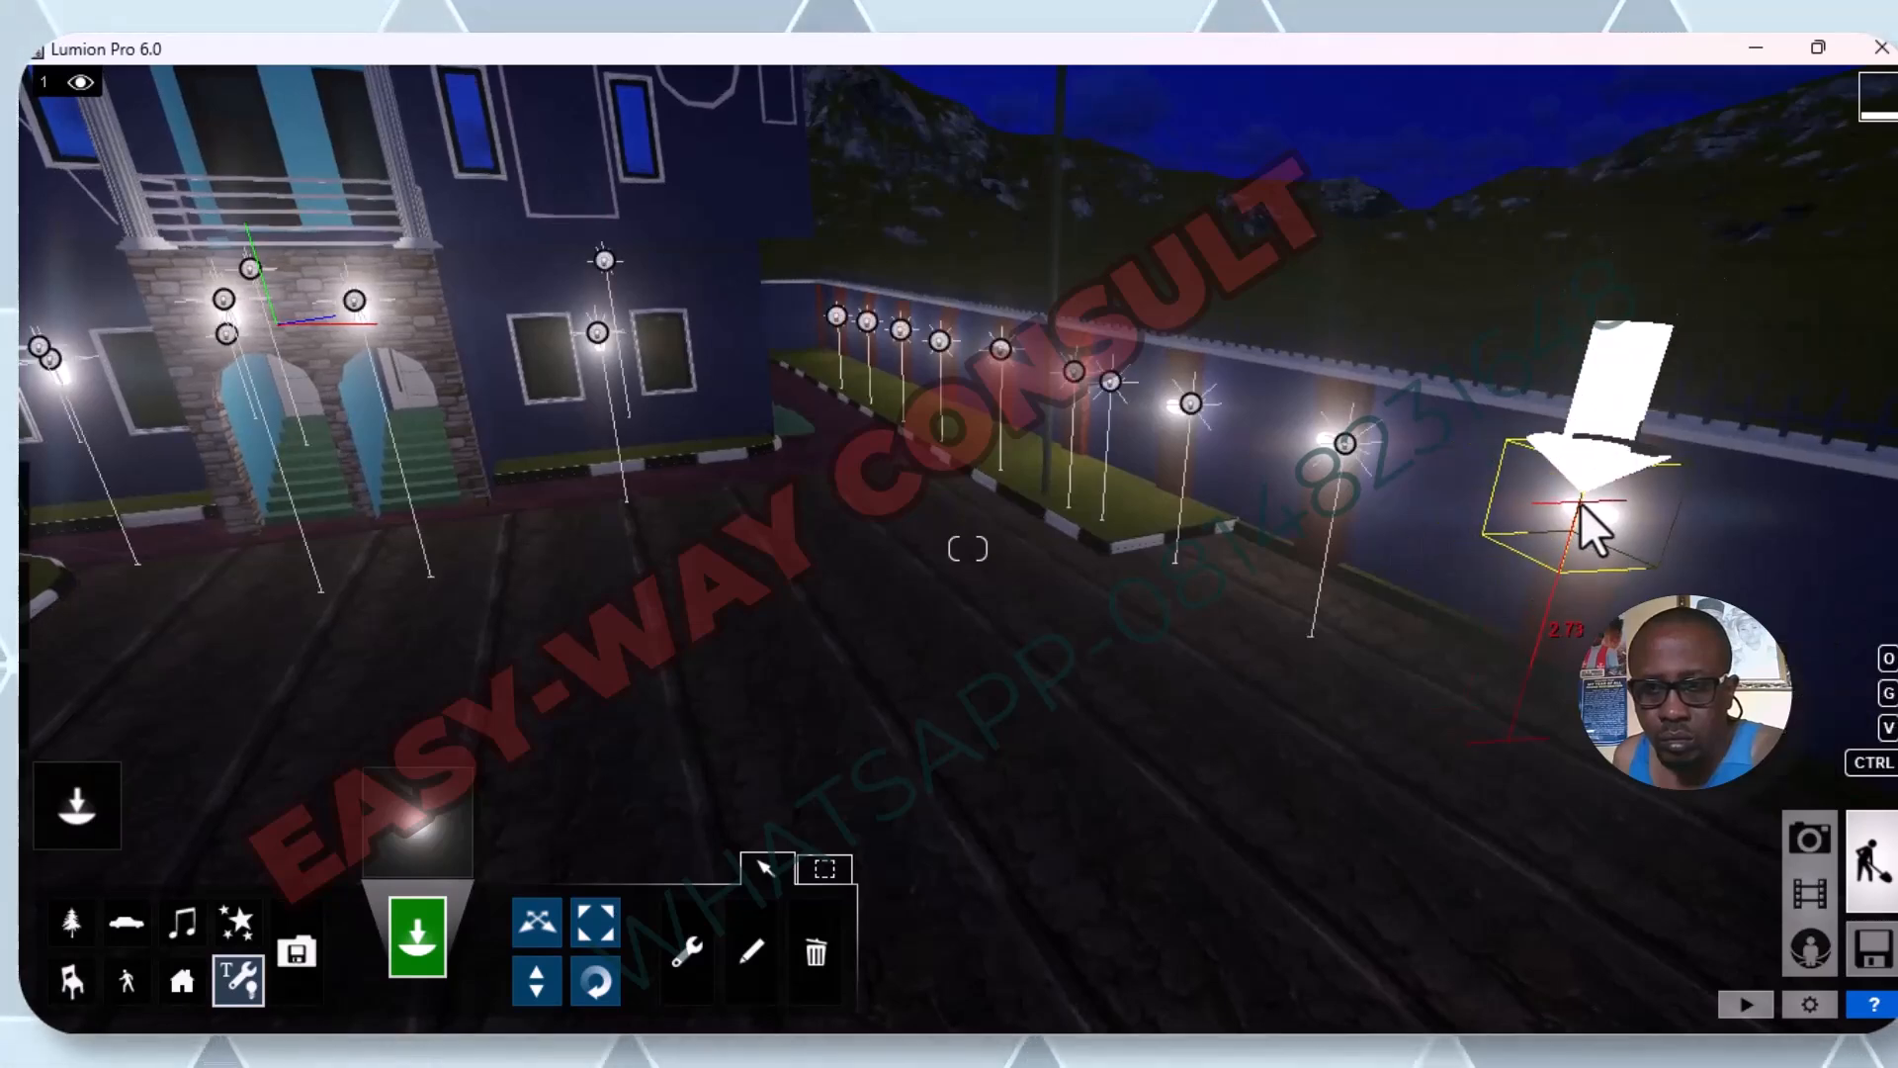
click(1582, 506)
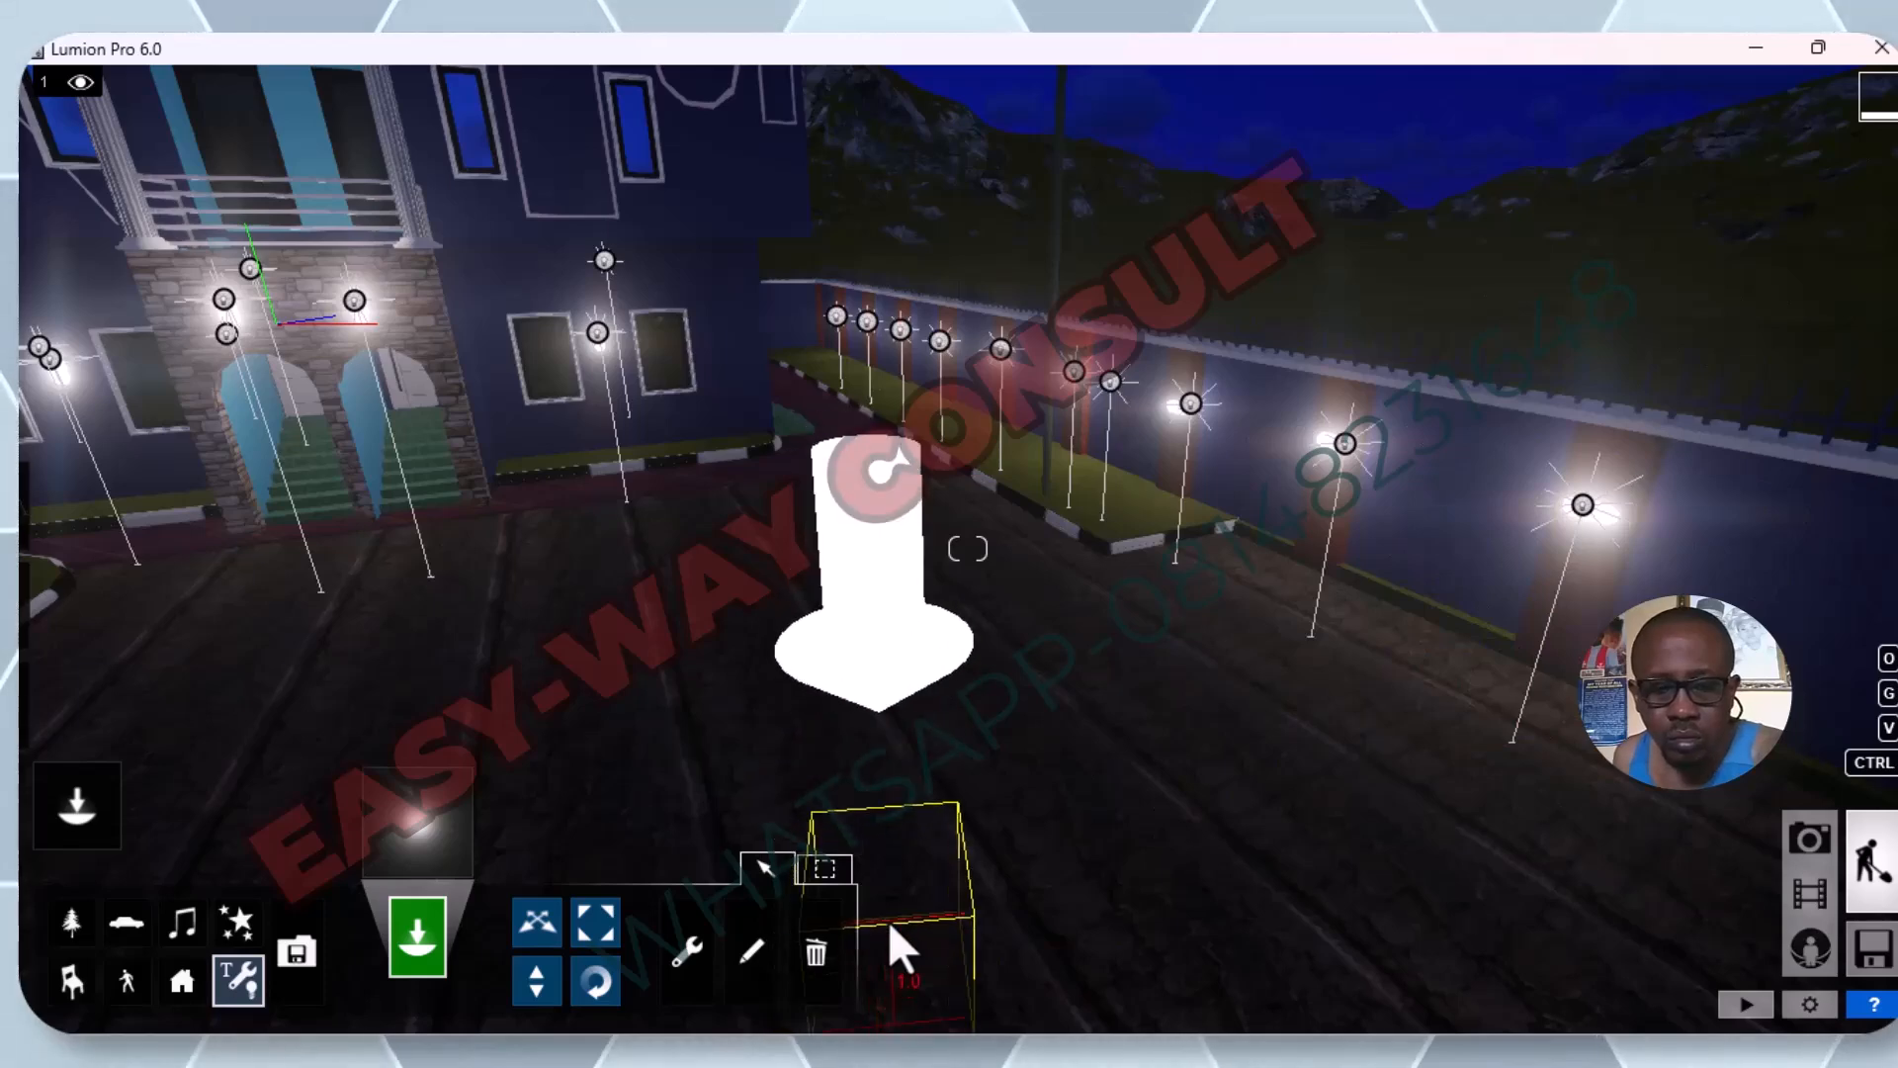
Delete the surplus omni light near the street-light pole on the side fence's grass strip.
click(824, 967)
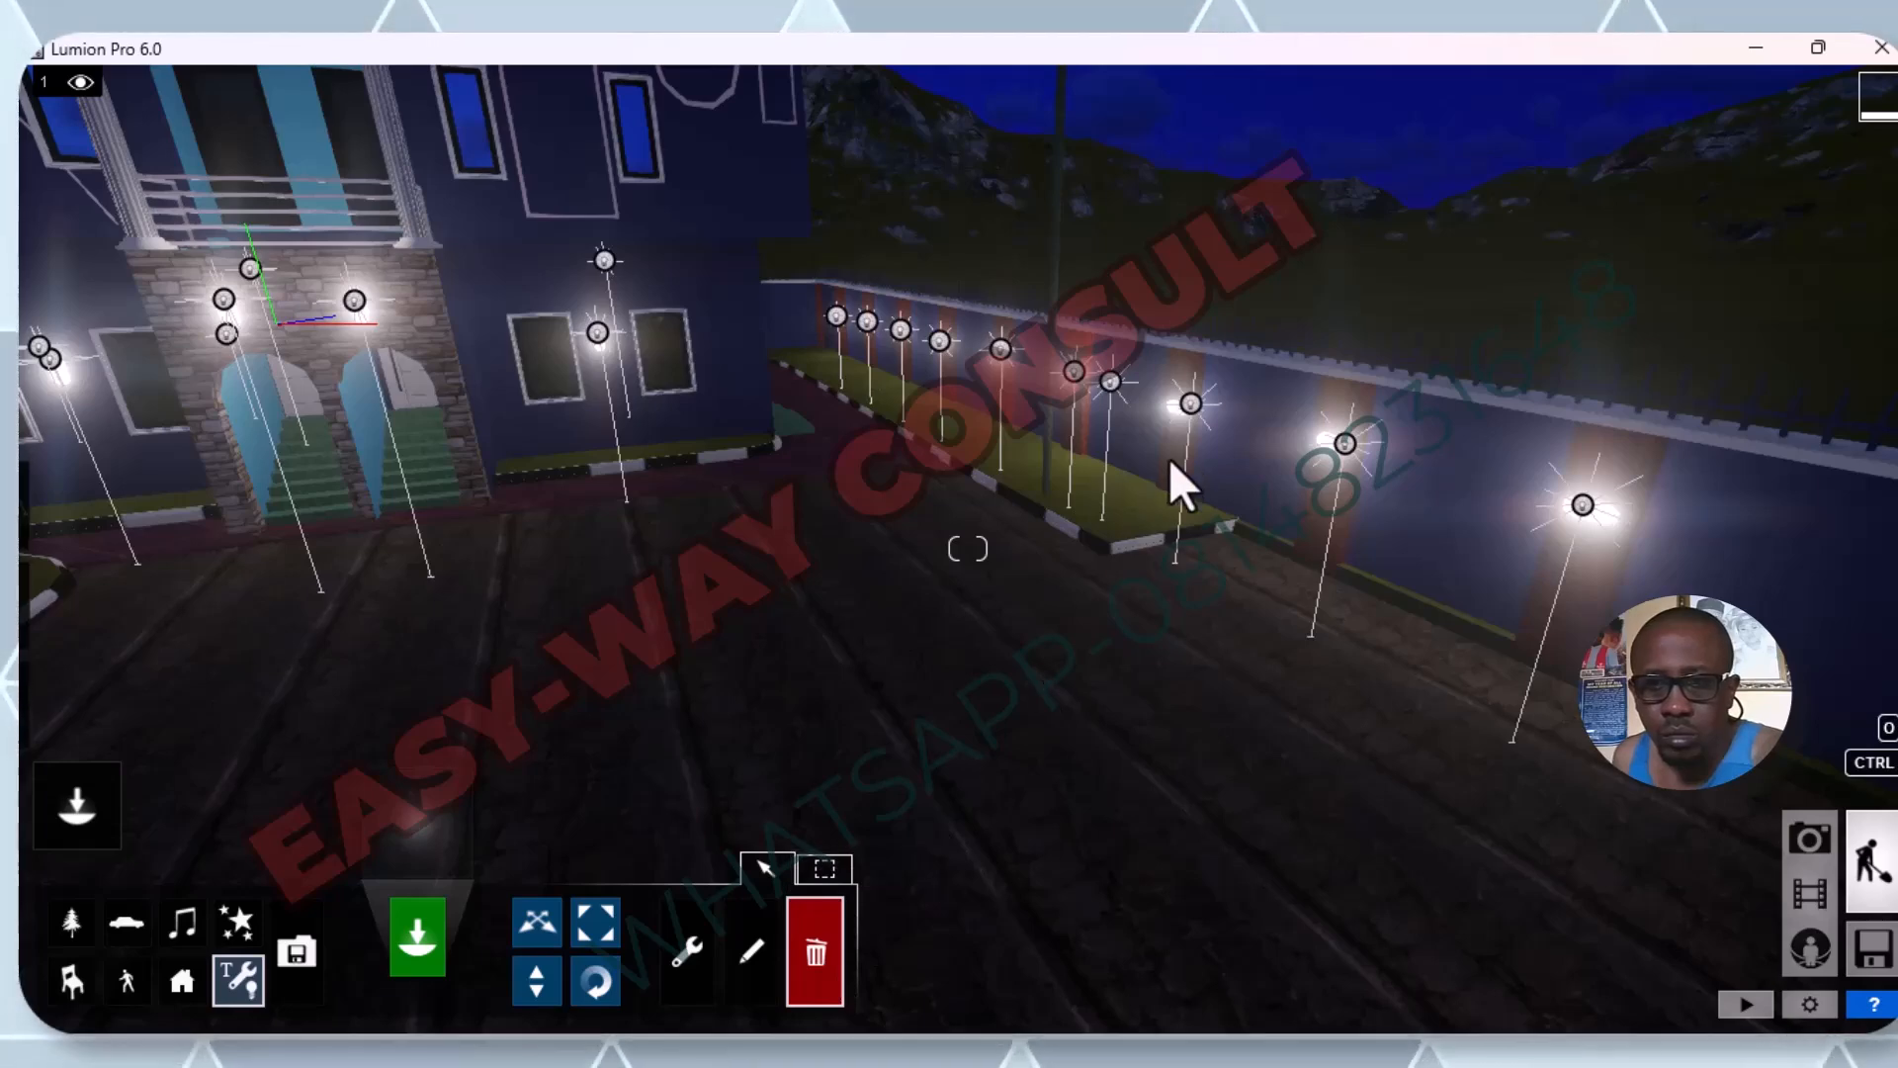
click(1112, 379)
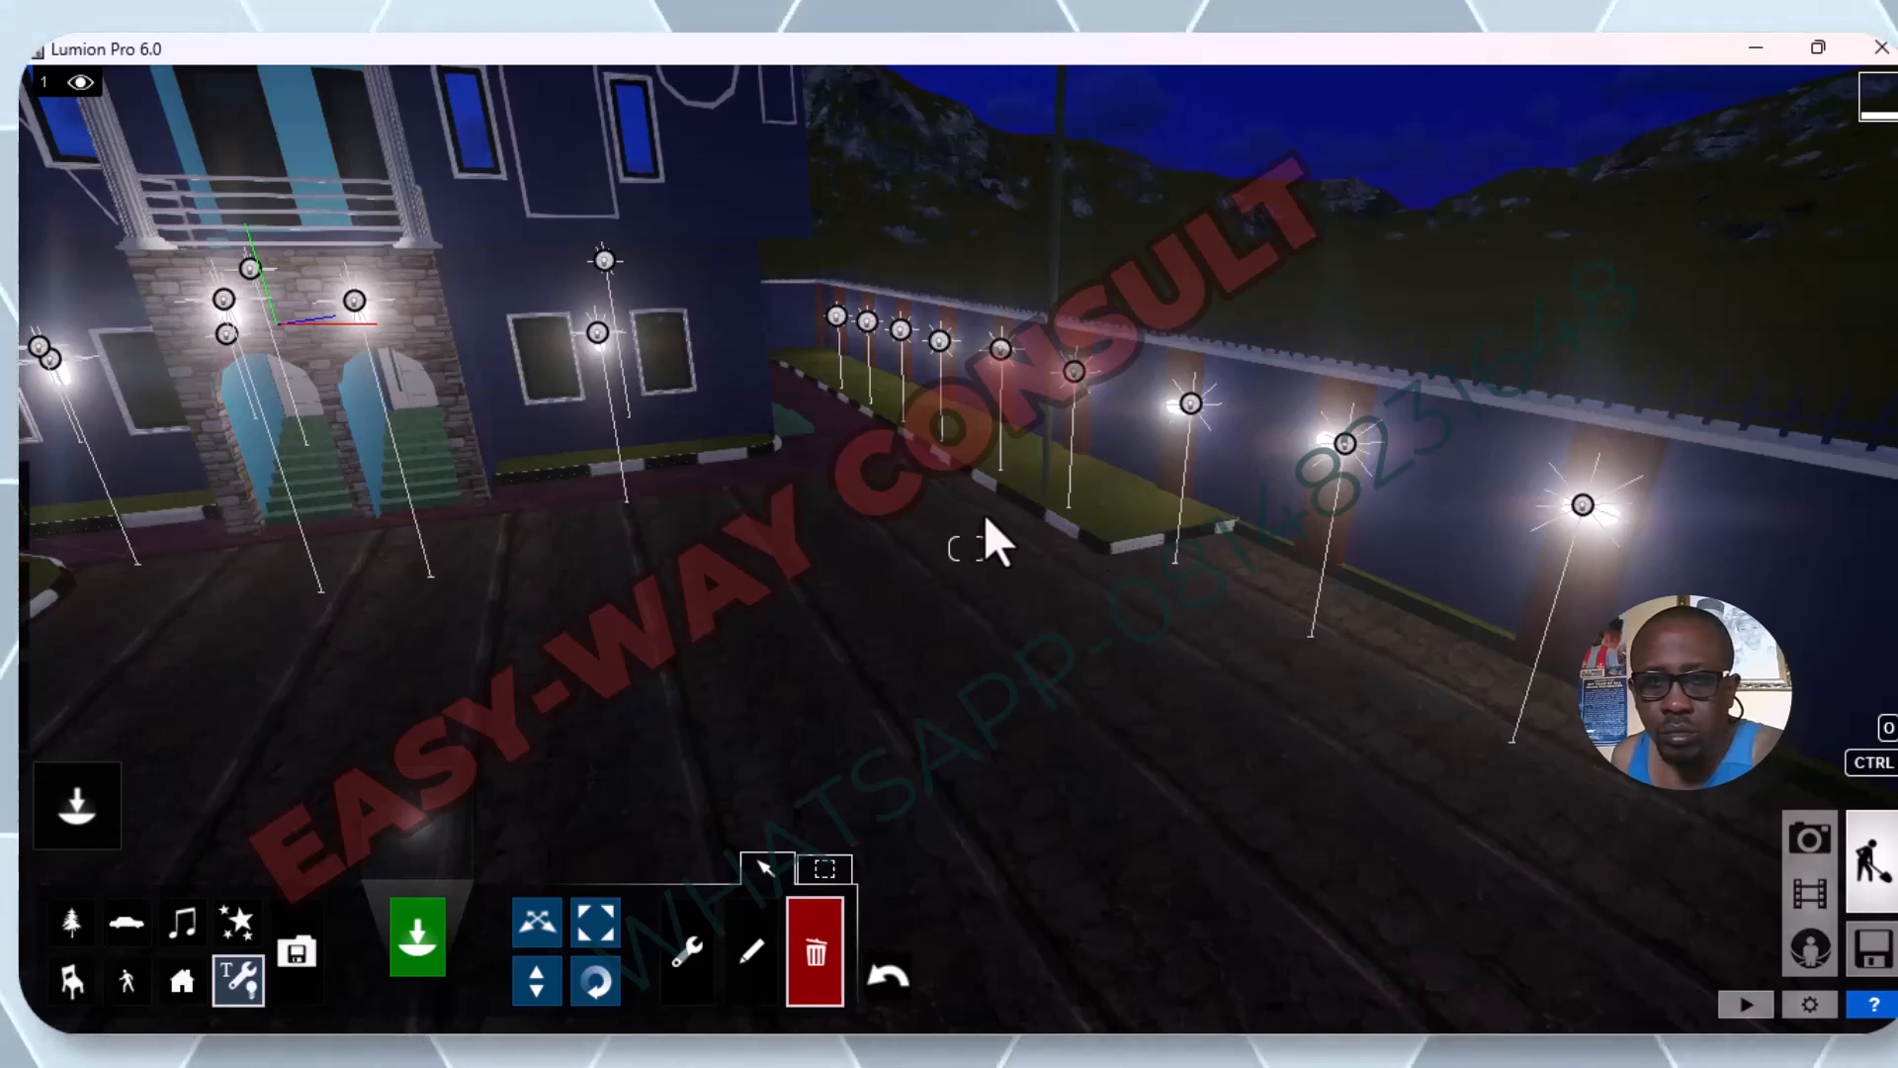
Place omni lights on five consecutive railing-fence pillar lamps alongside the umbrella seating area.
key(s)
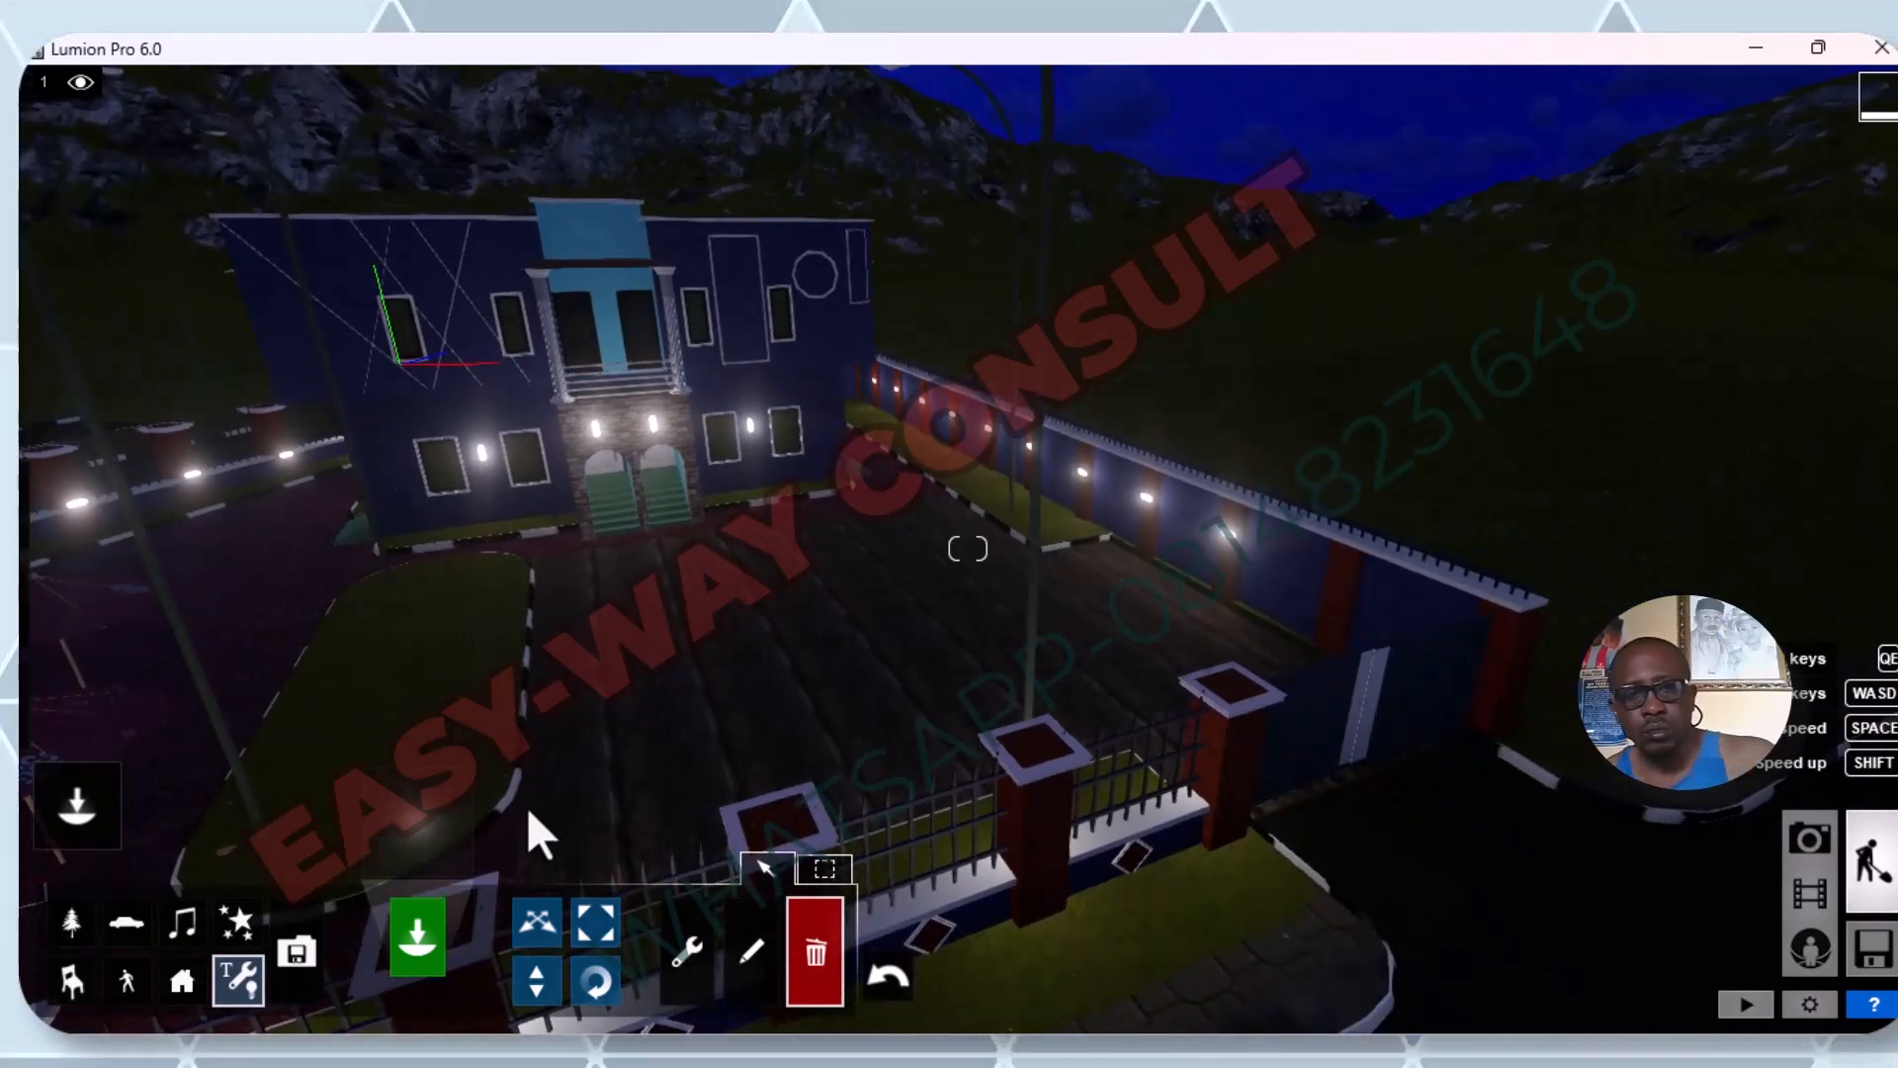
scroll(805, 597, down, 3)
scroll(805, 598, up, 3)
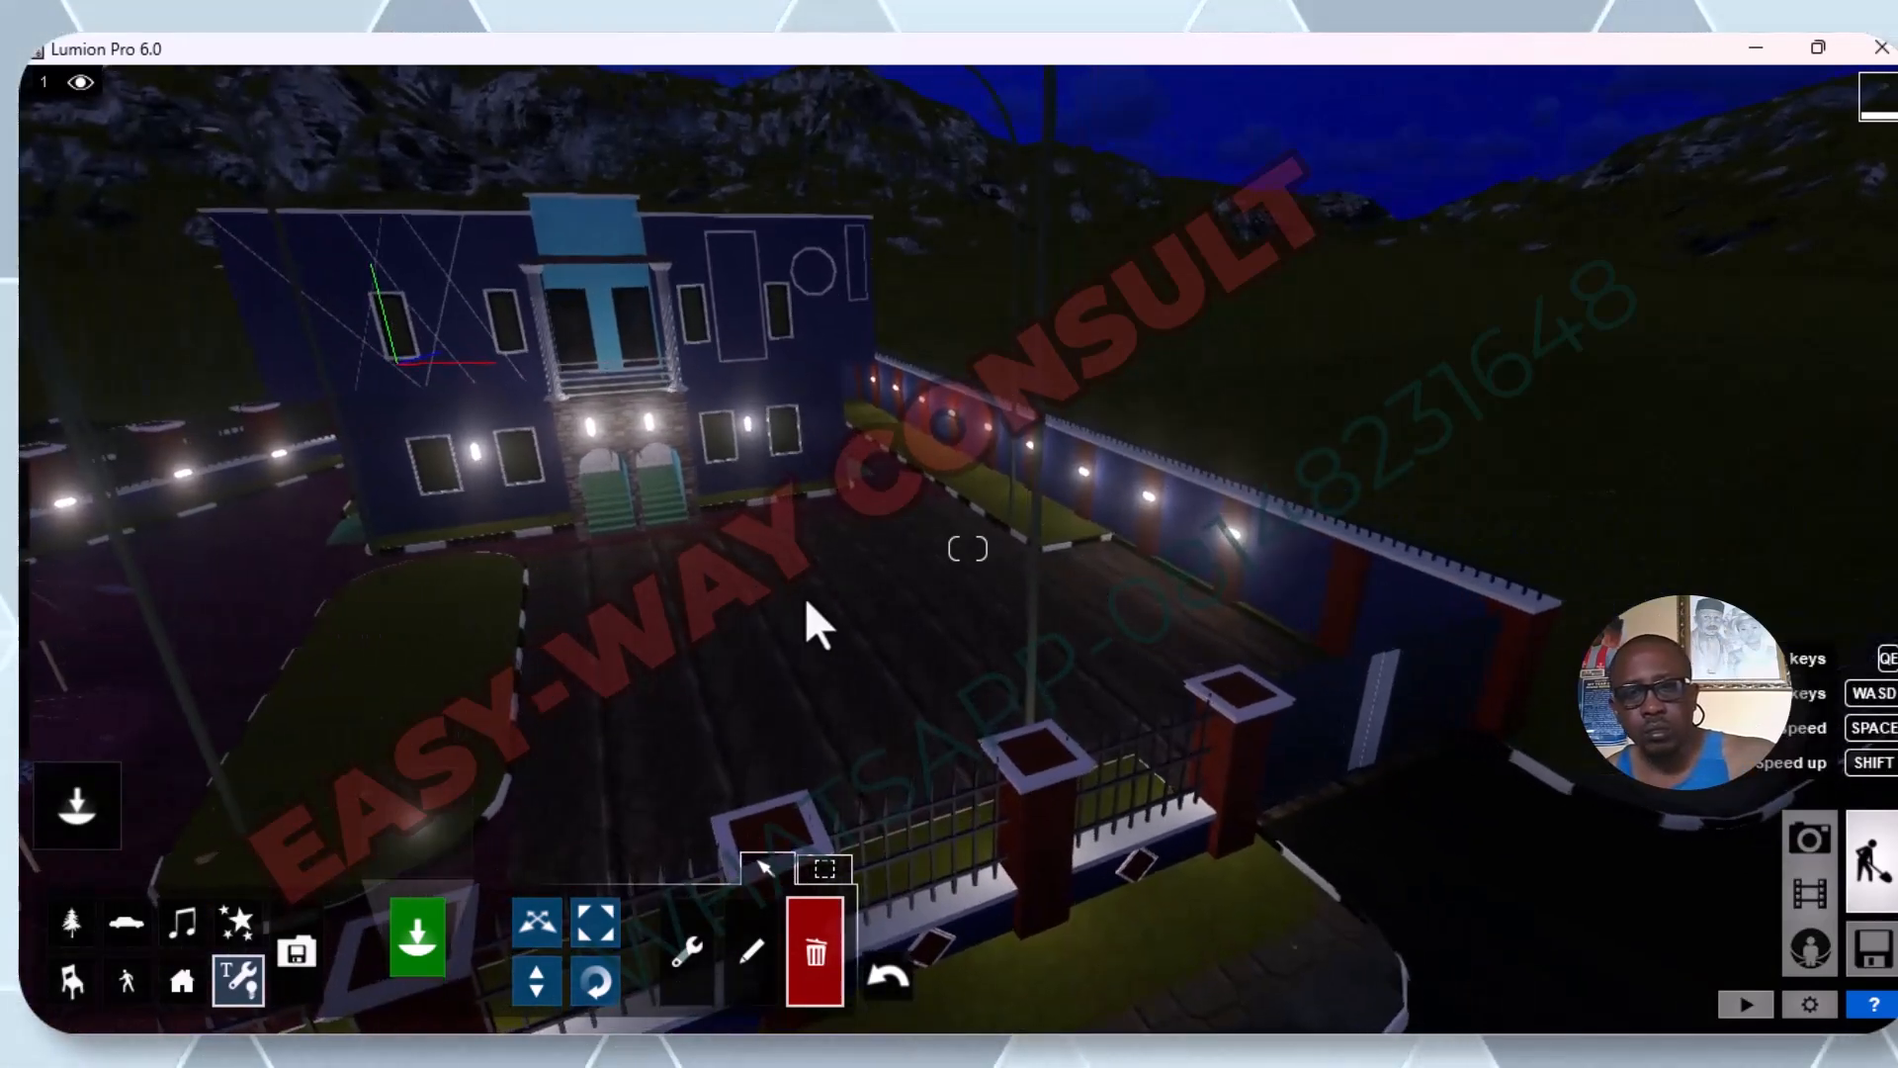
scroll(804, 597, down, 4)
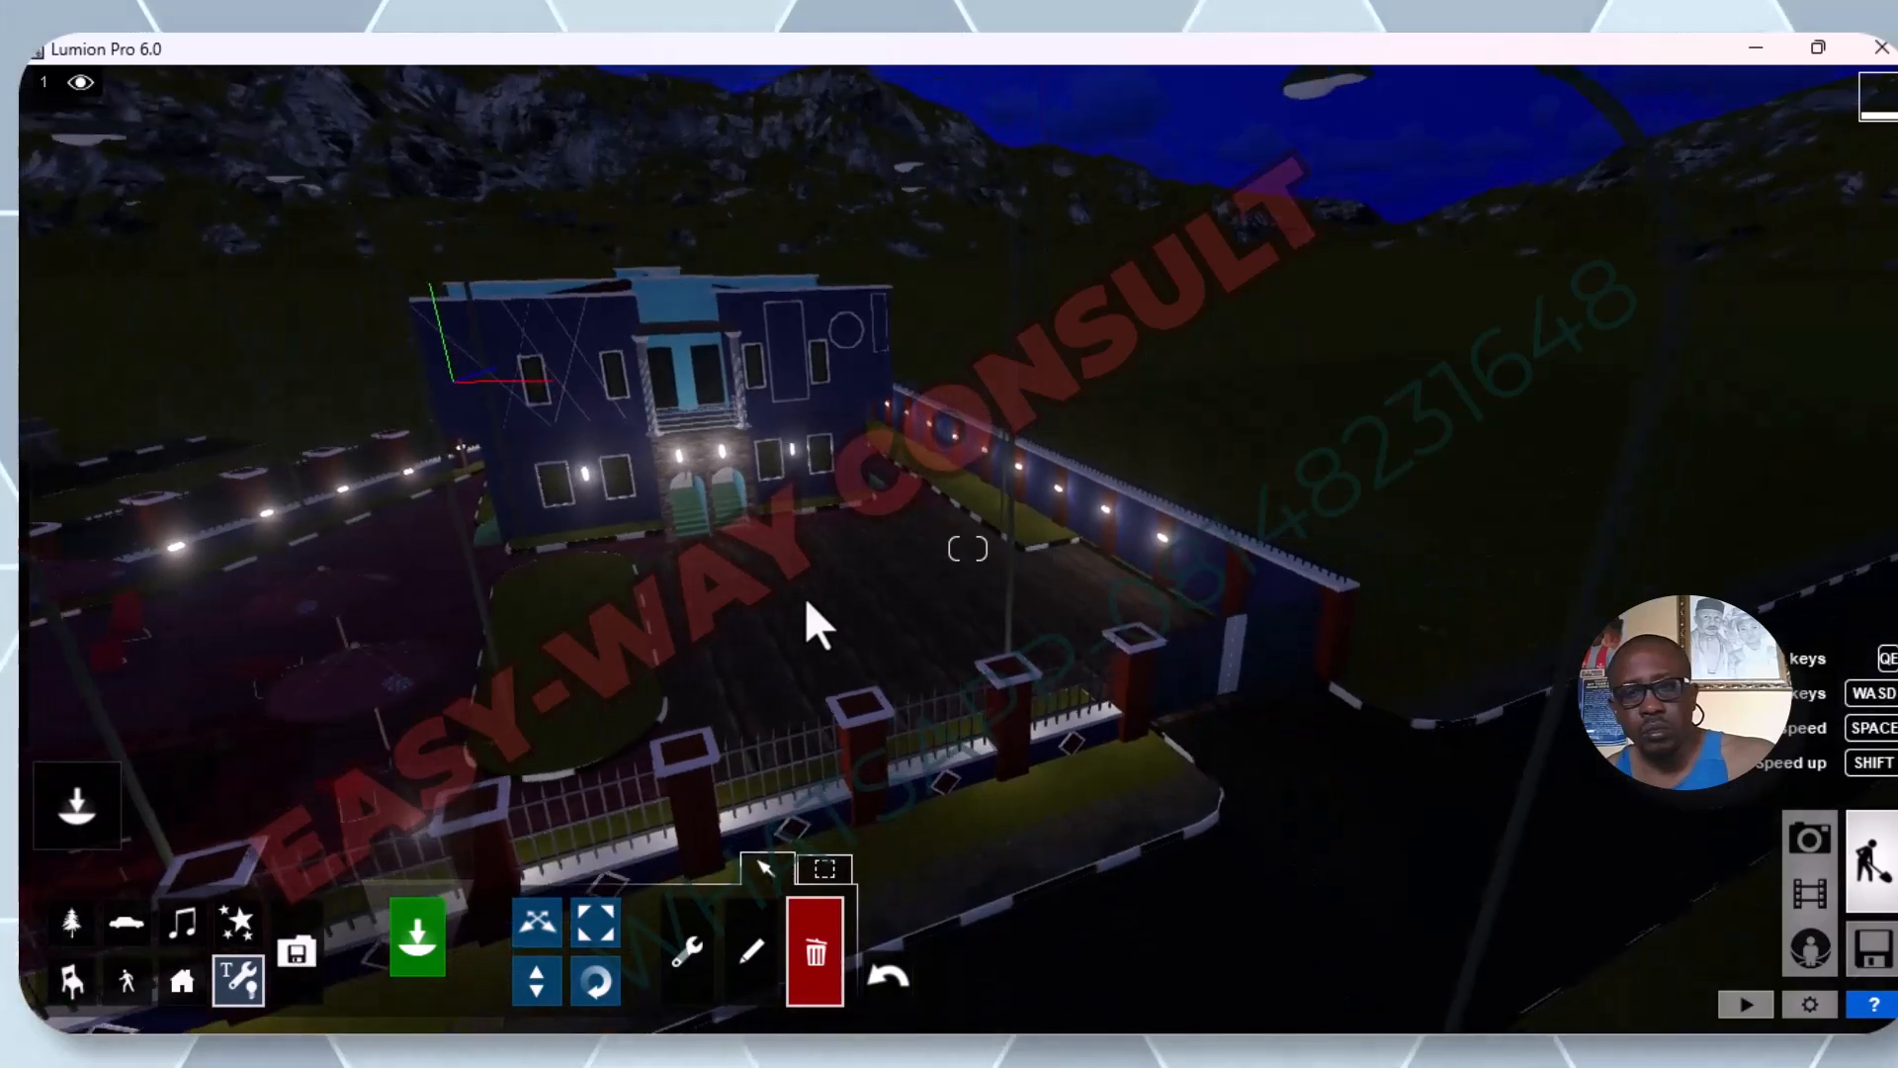
scroll(805, 597, down, 3)
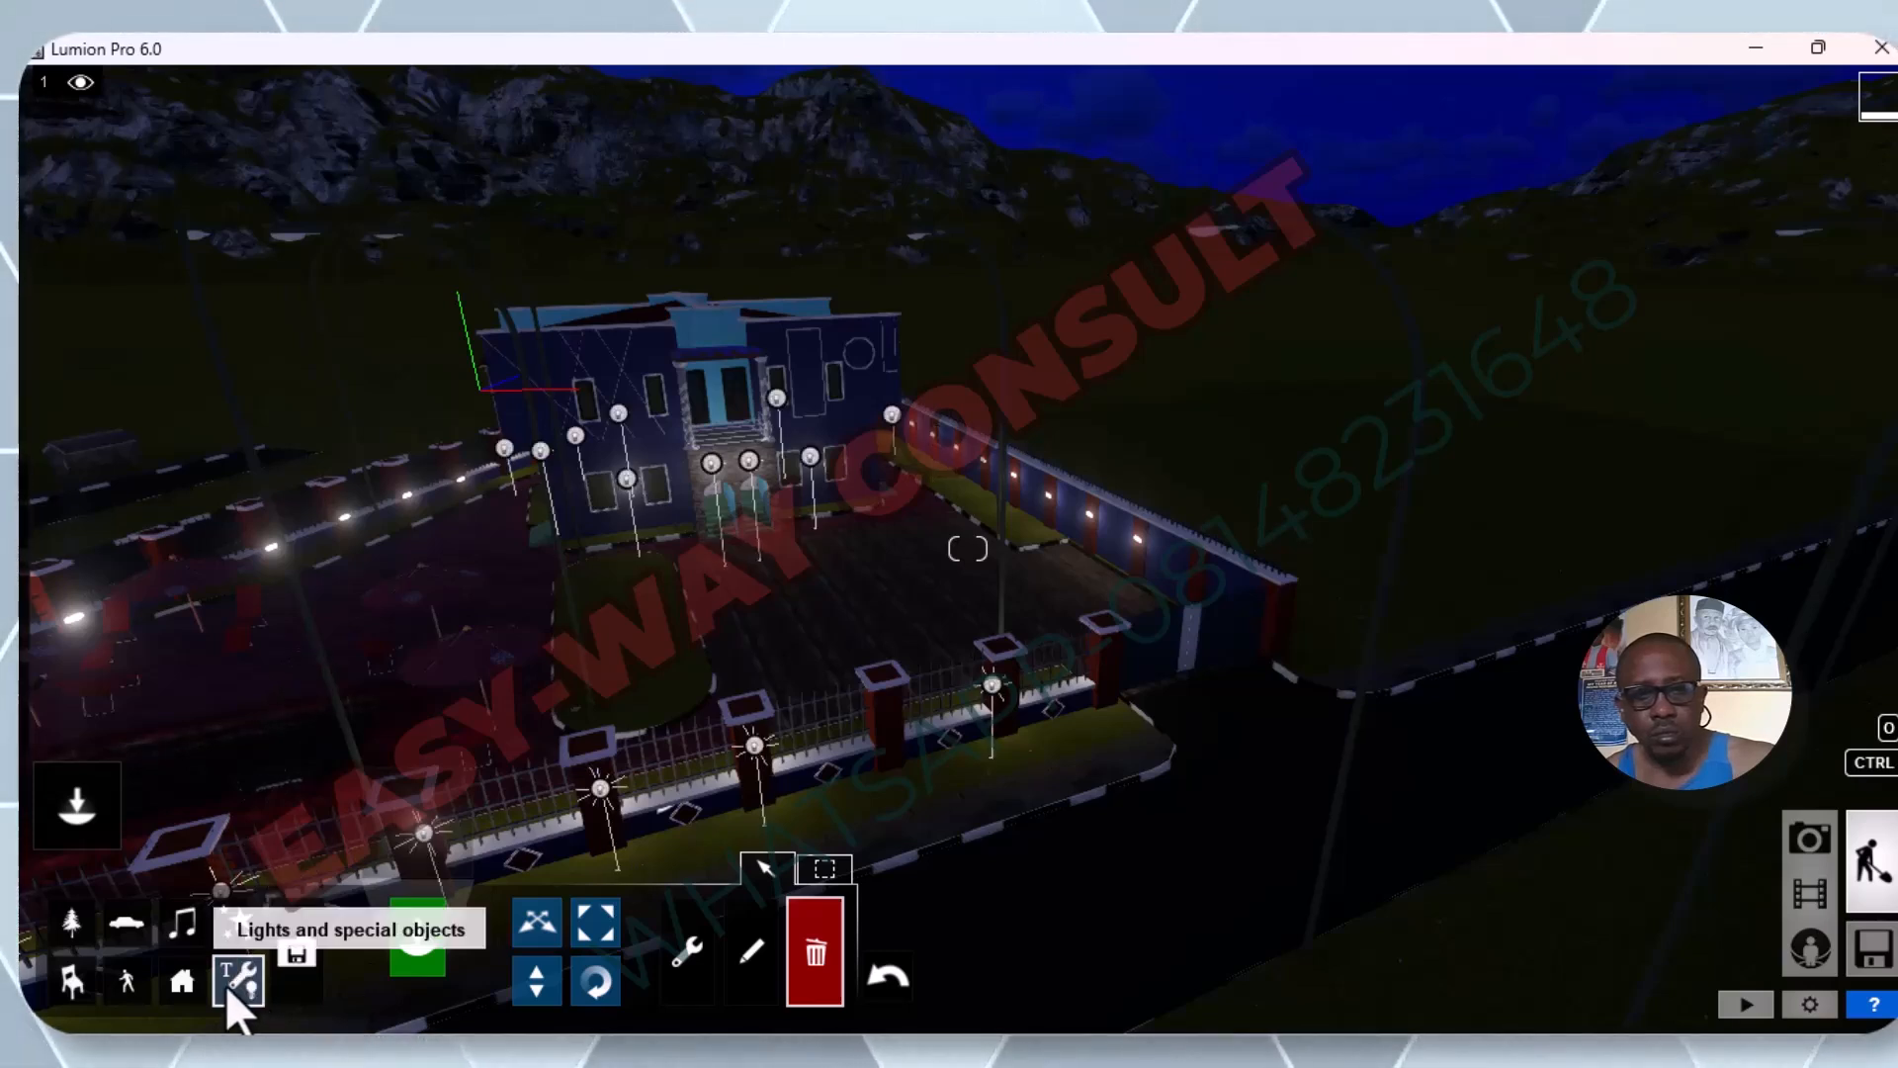
click(763, 870)
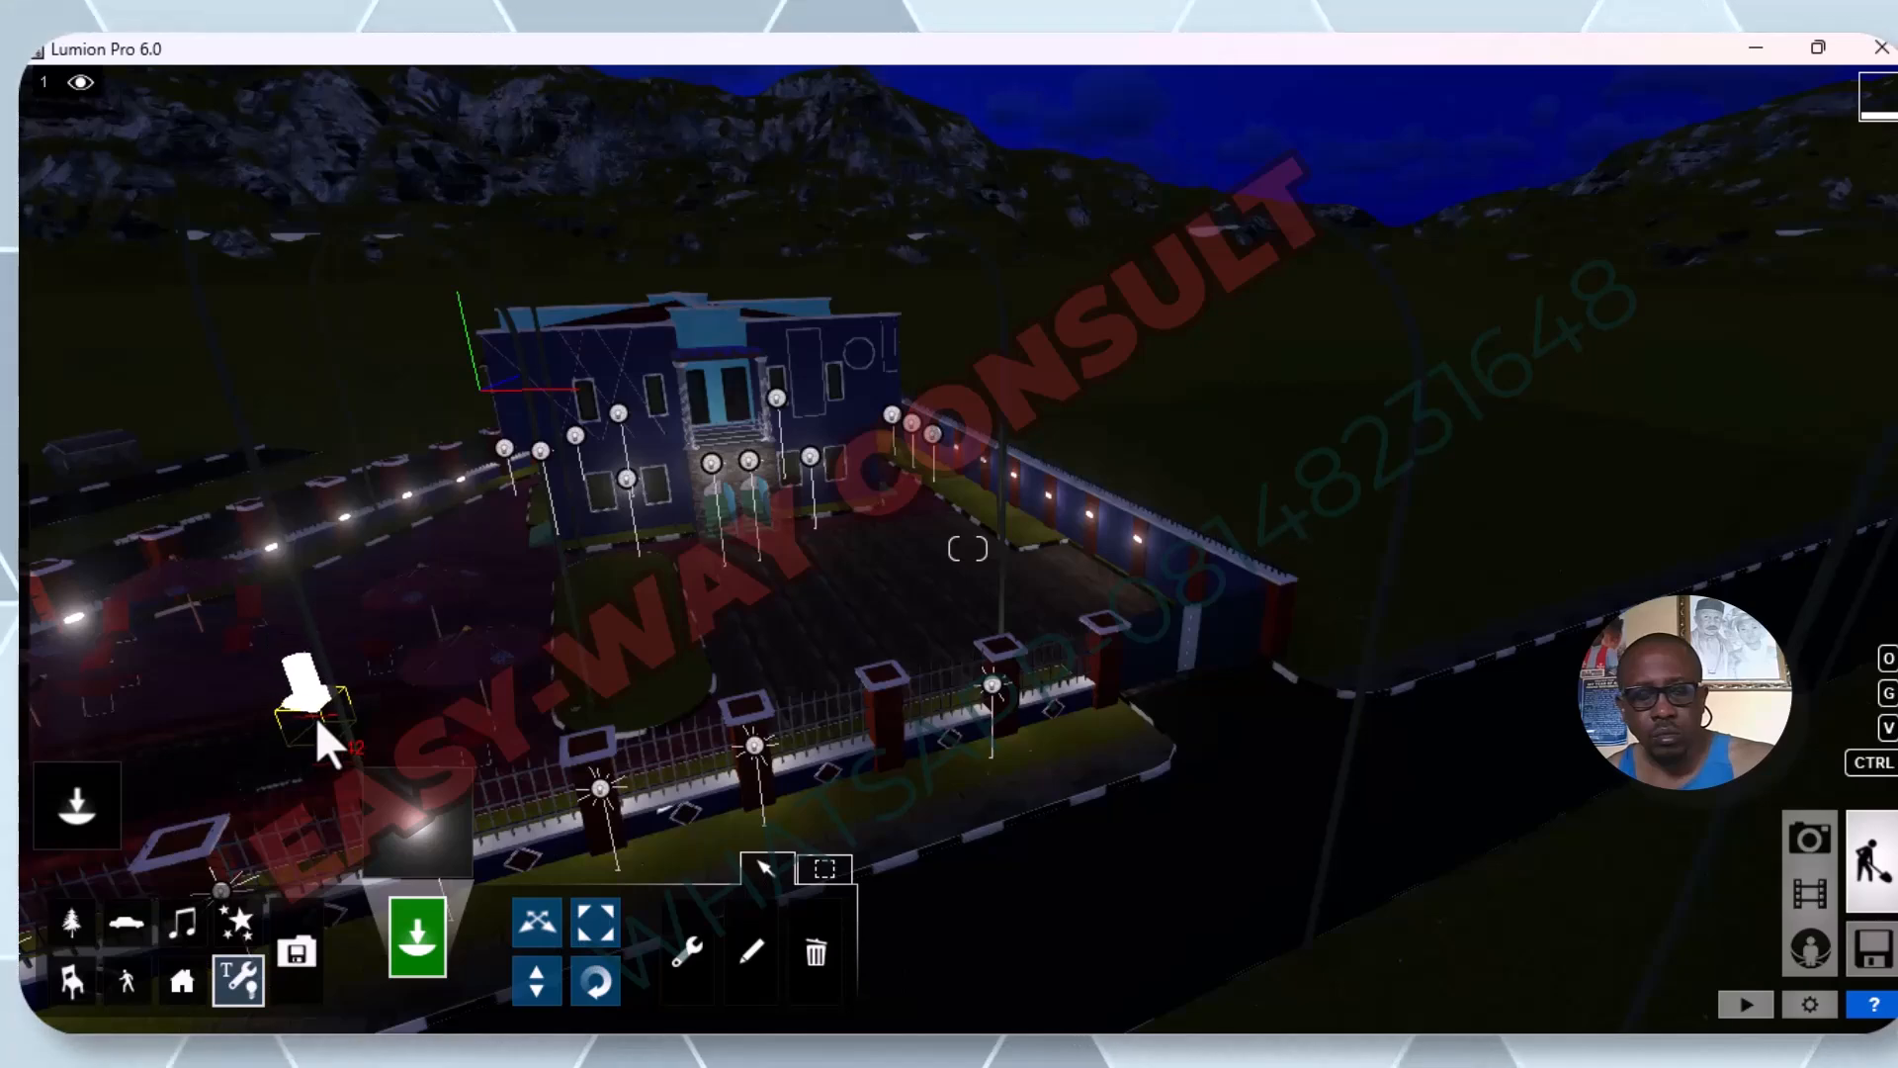
key(w)
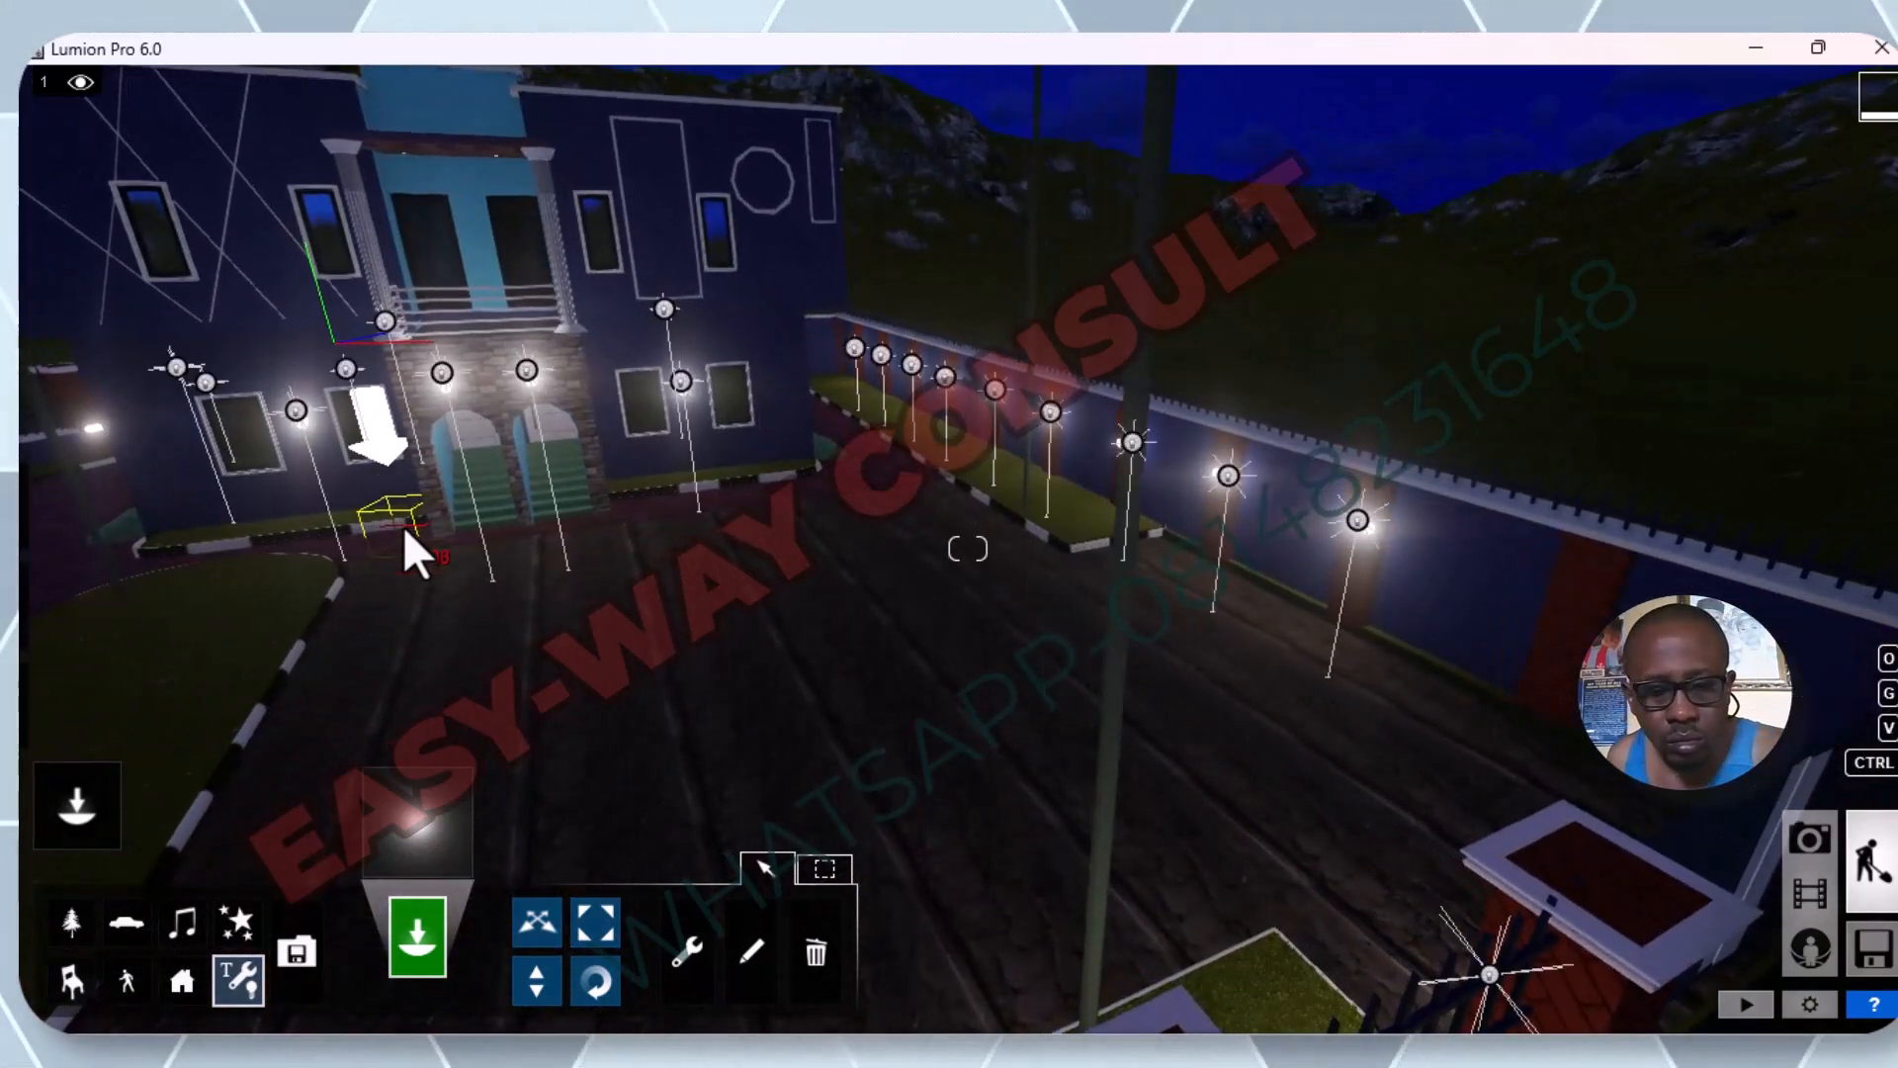
key(a)
key(a)
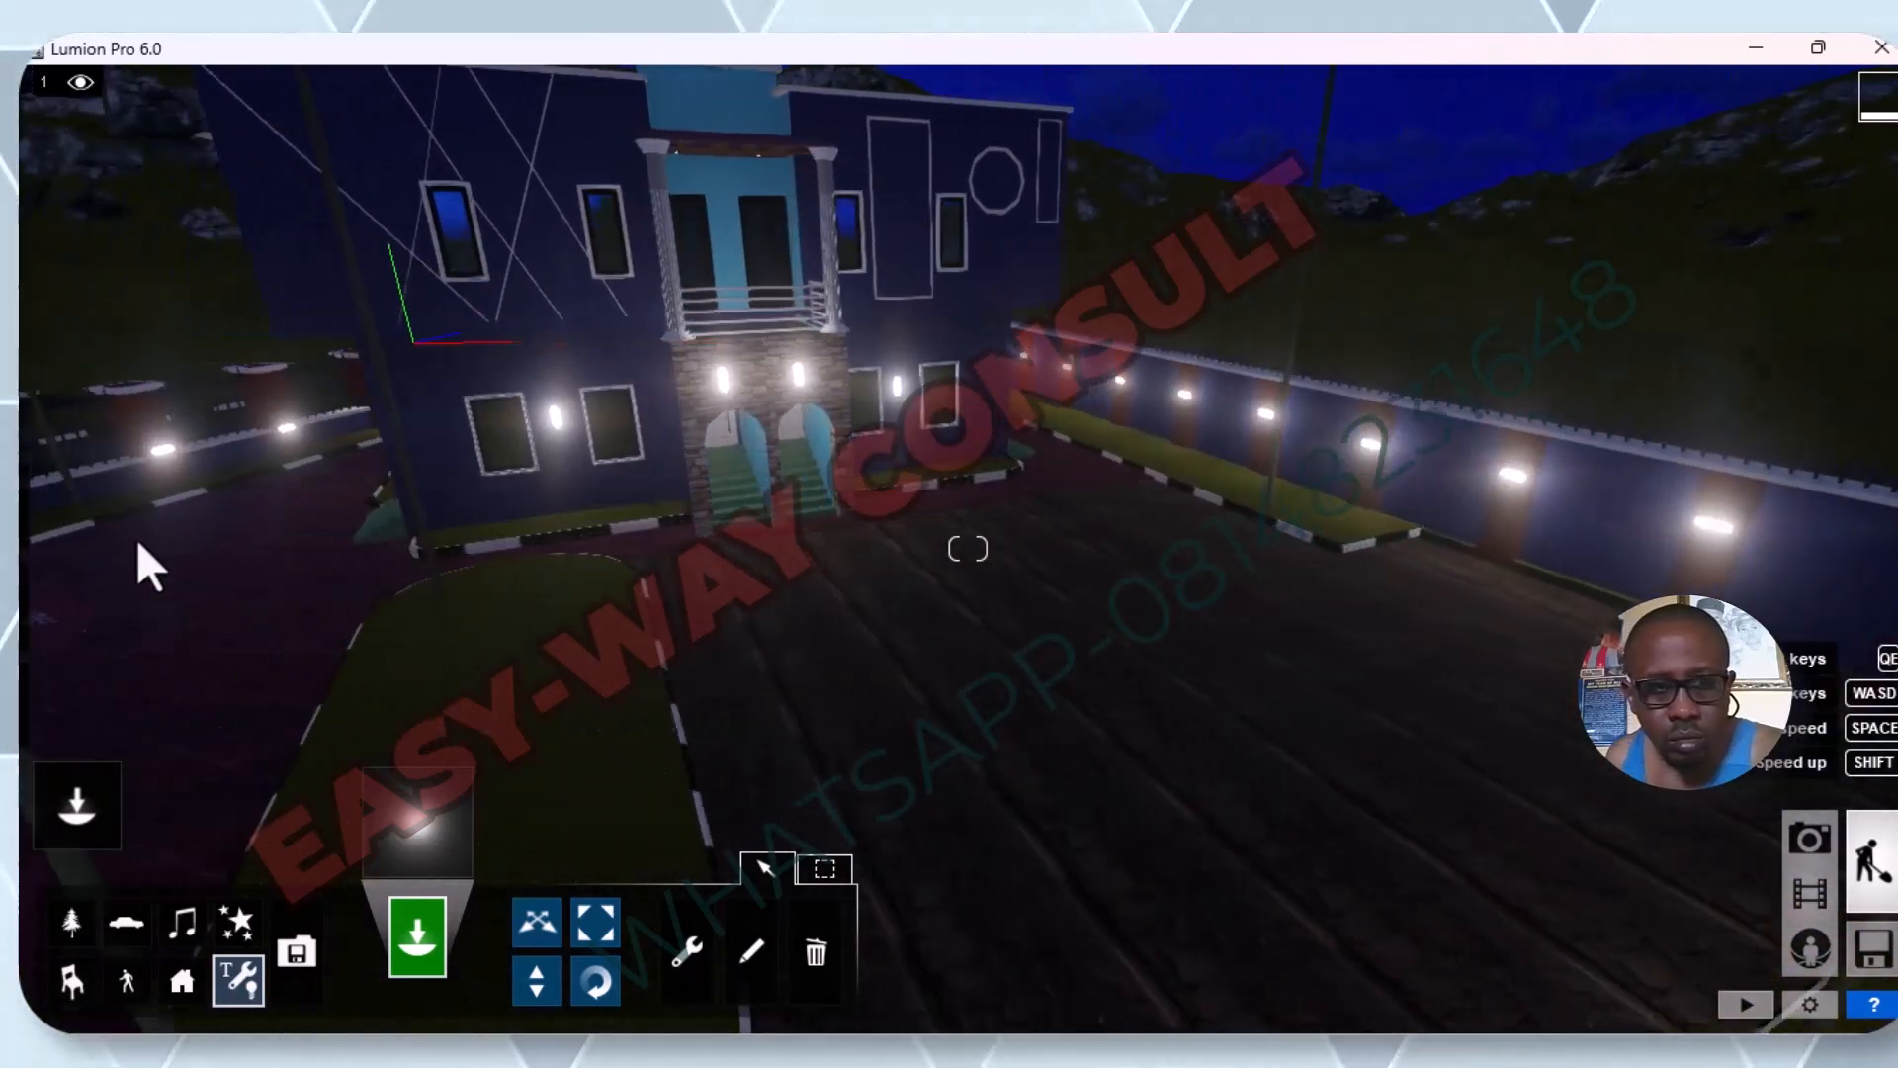
key(a)
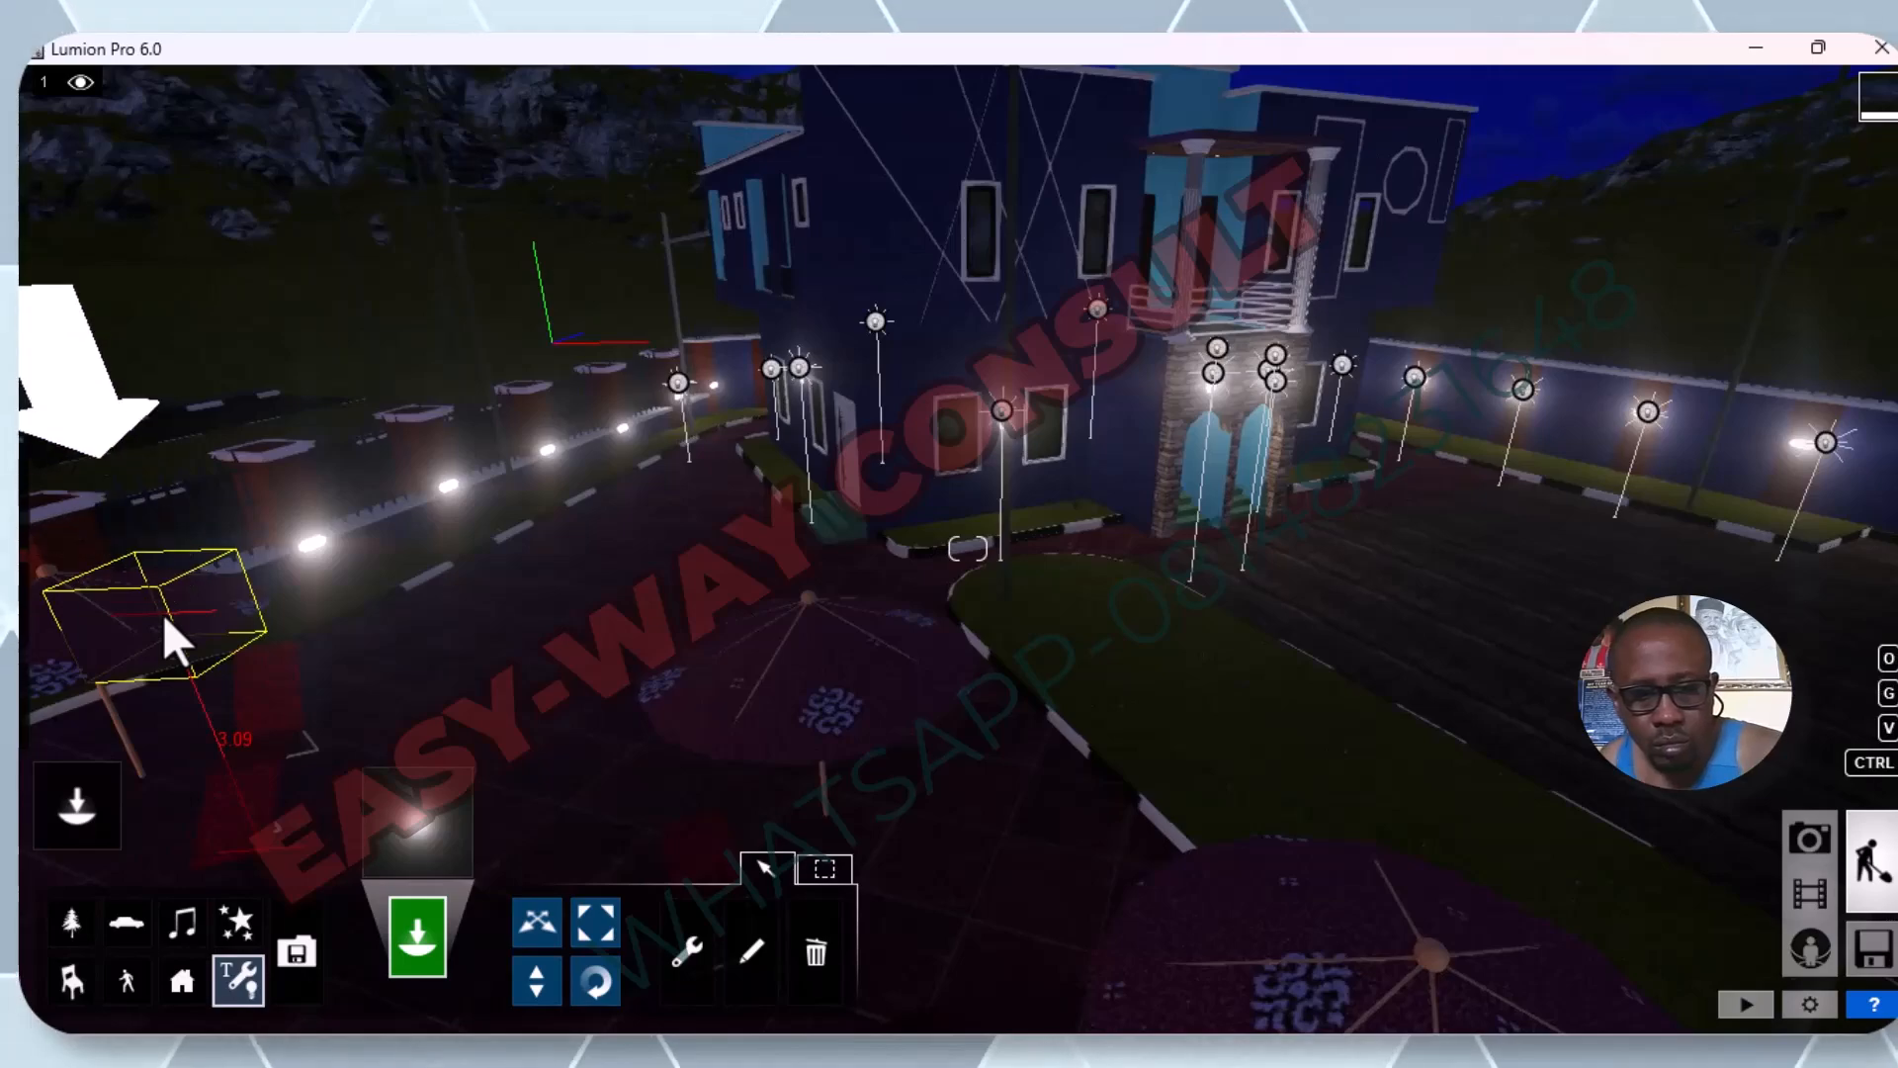
key(e)
mouse_move(489, 615)
right_down()
mouse_move(473, 593)
mouse_move(386, 585)
mouse_move(118, 623)
mouse_move(496, 611)
right_up()
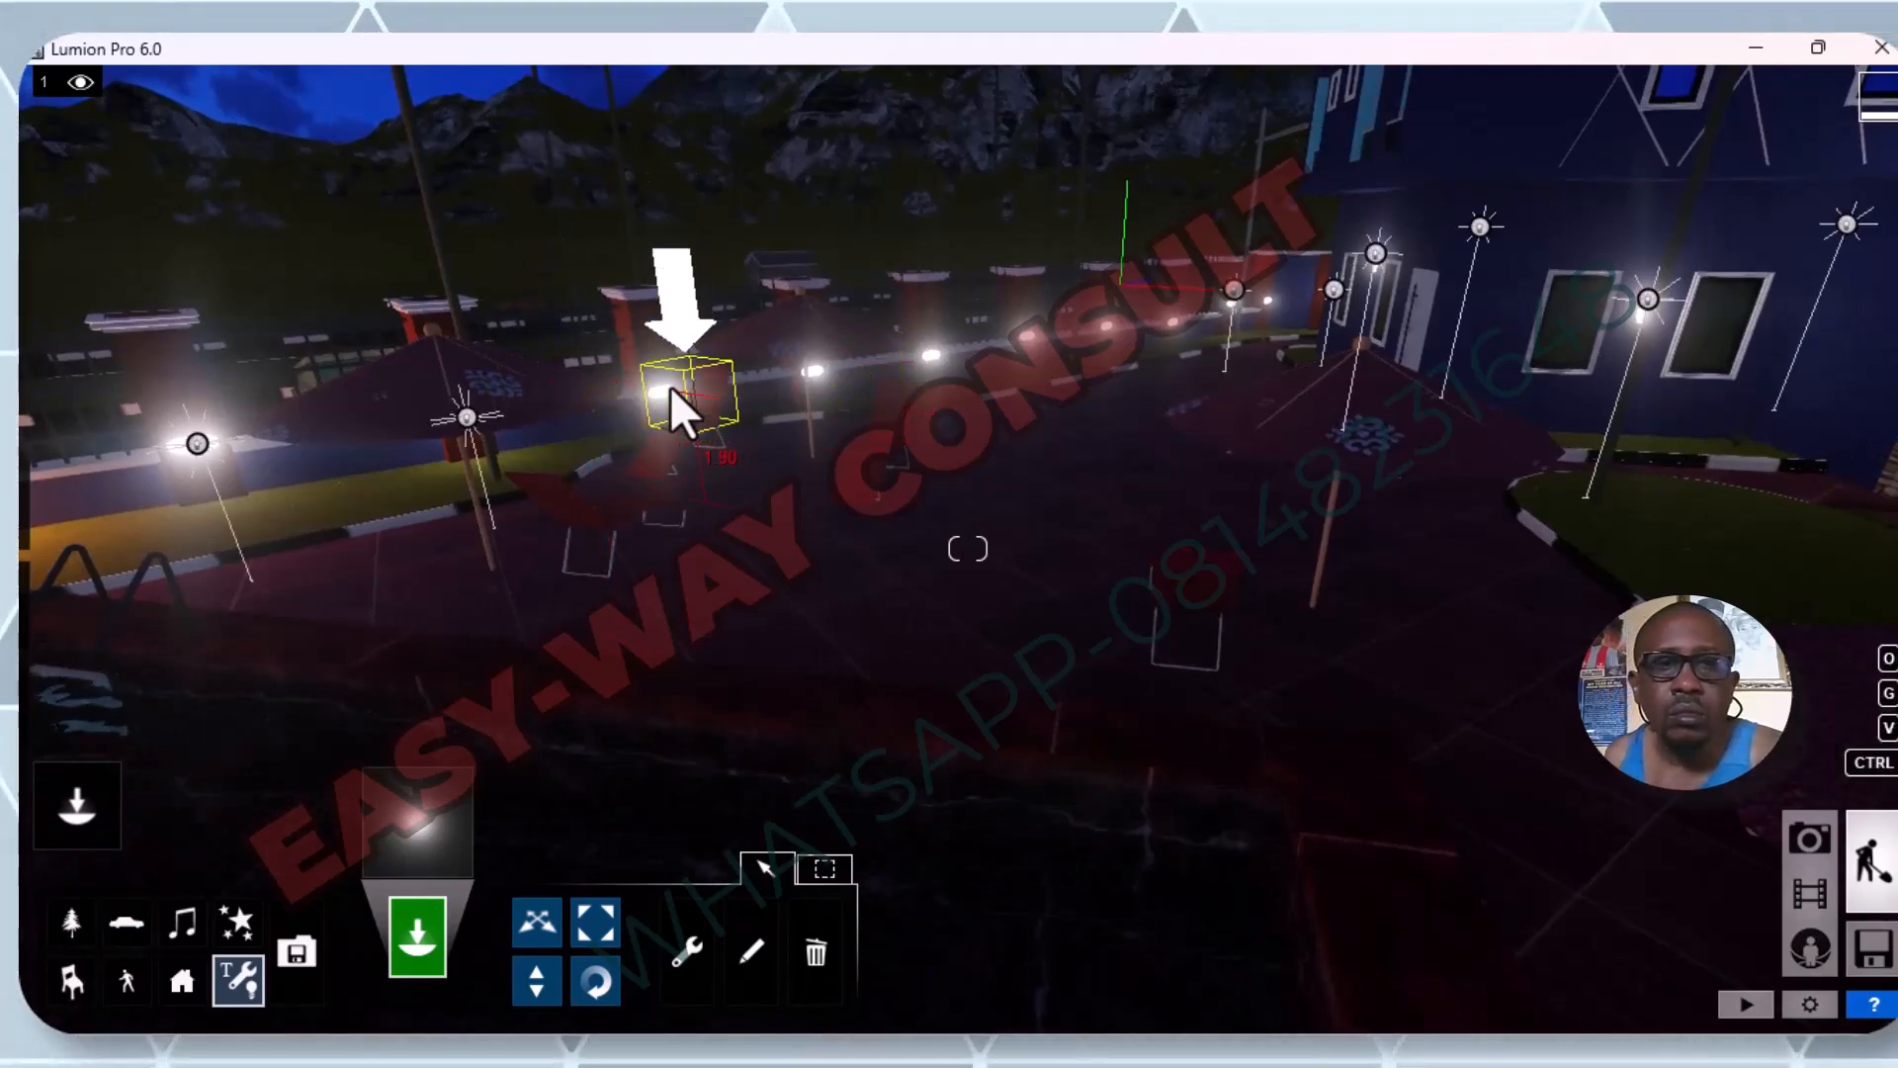
scroll(674, 377, up, 4)
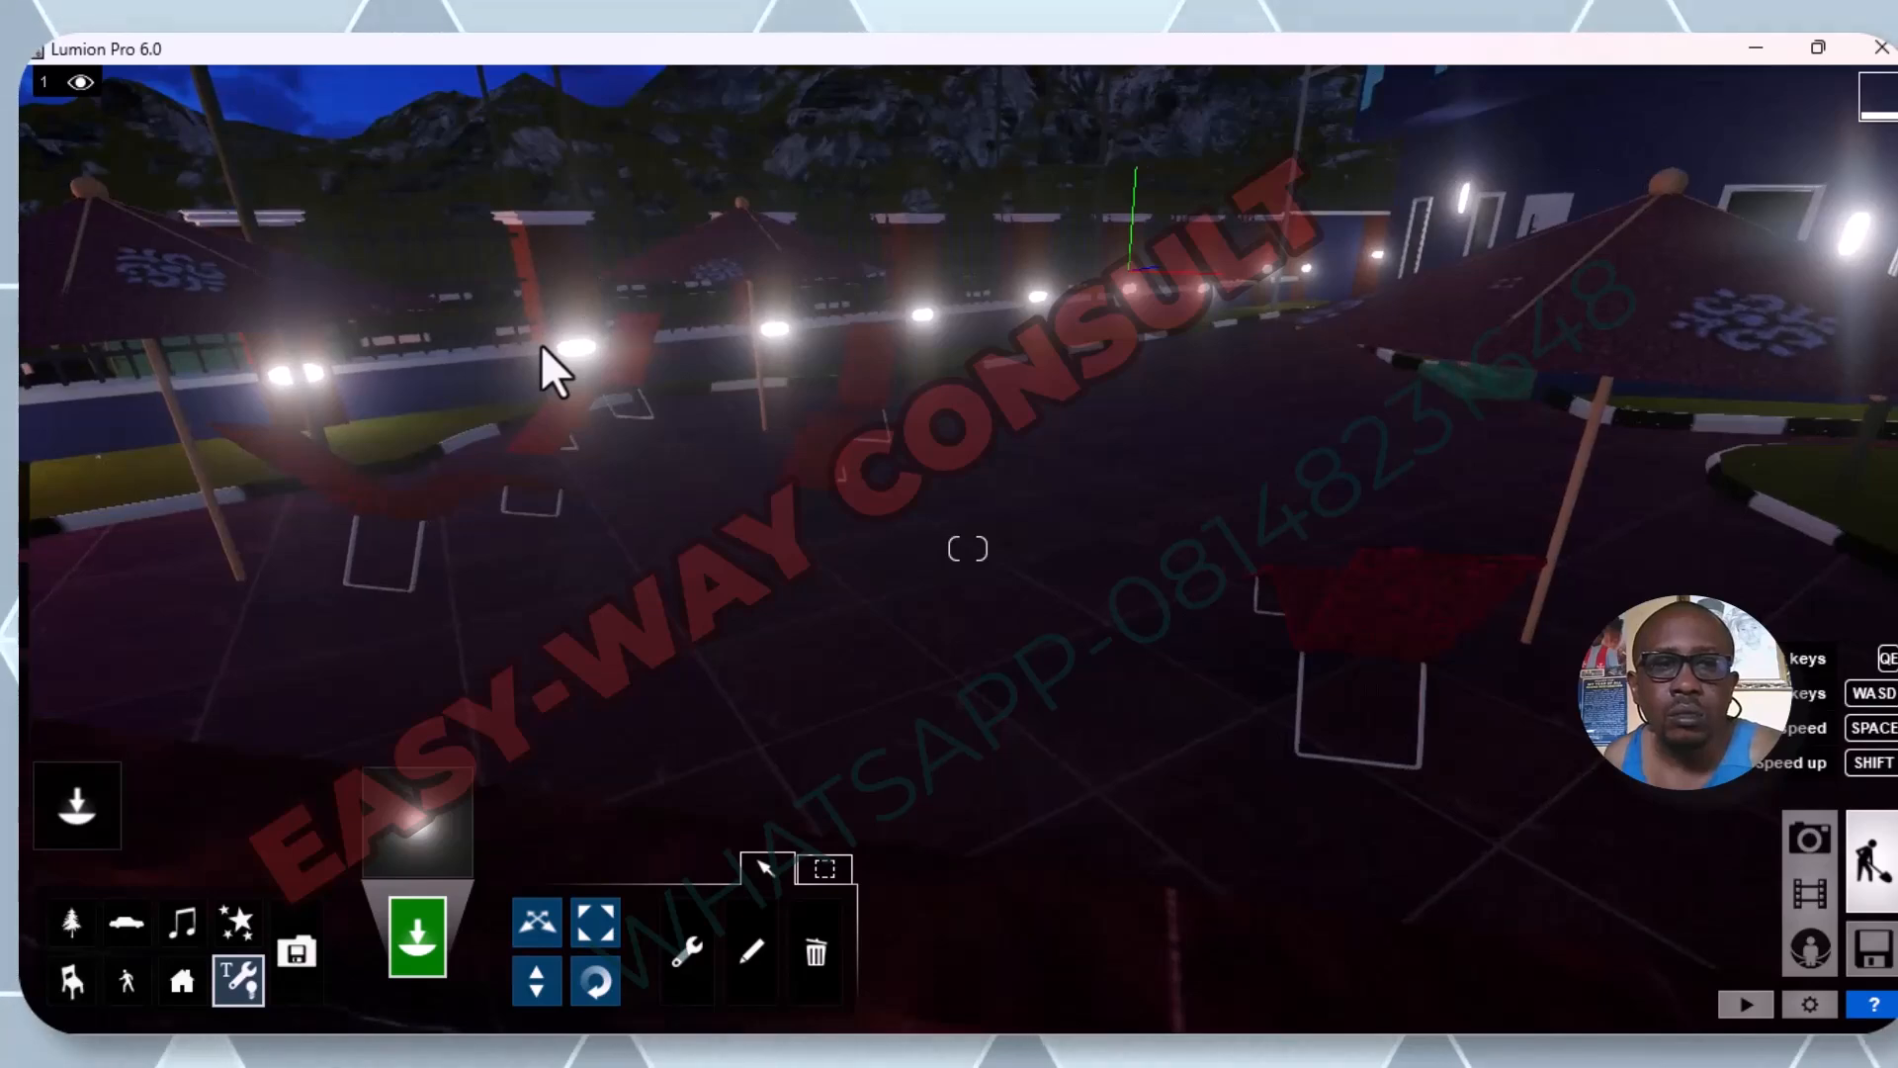
scroll(591, 320, up, 4)
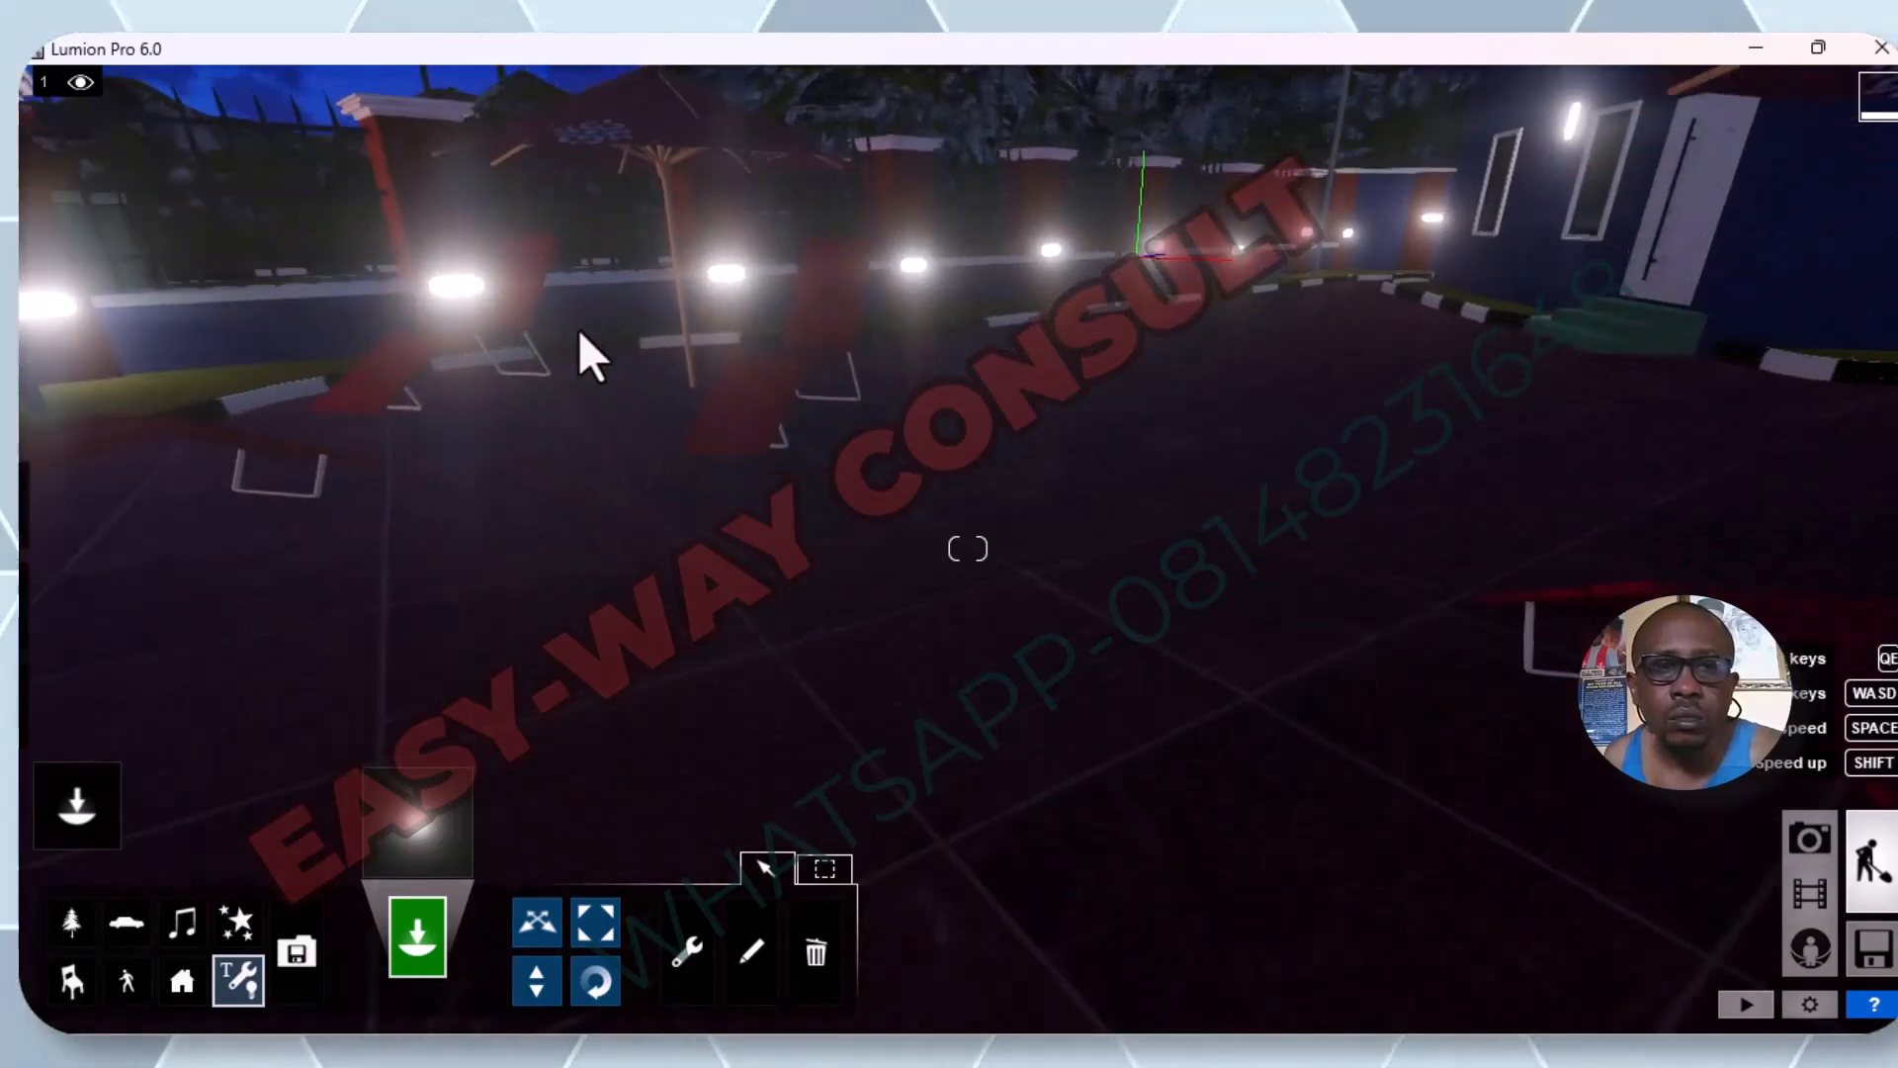
scroll(429, 255, up, 3)
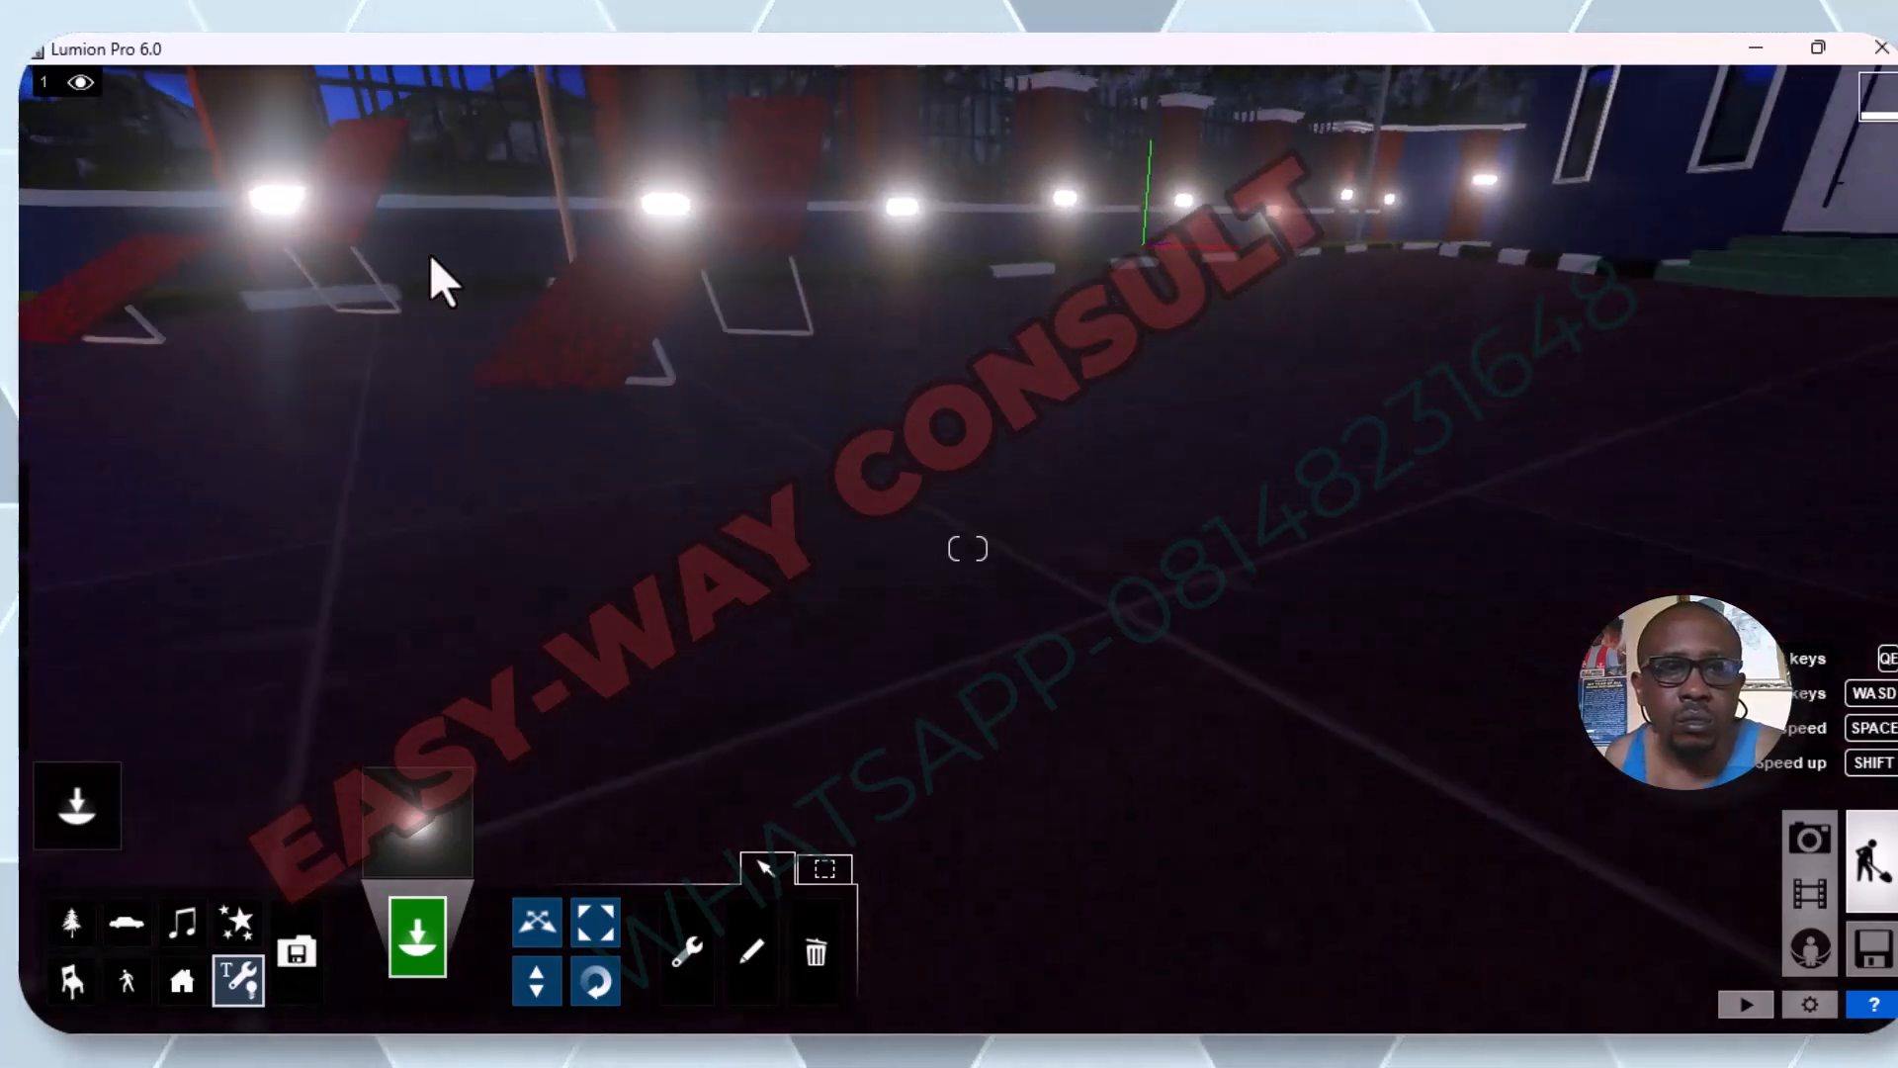
scroll(429, 253, up, 3)
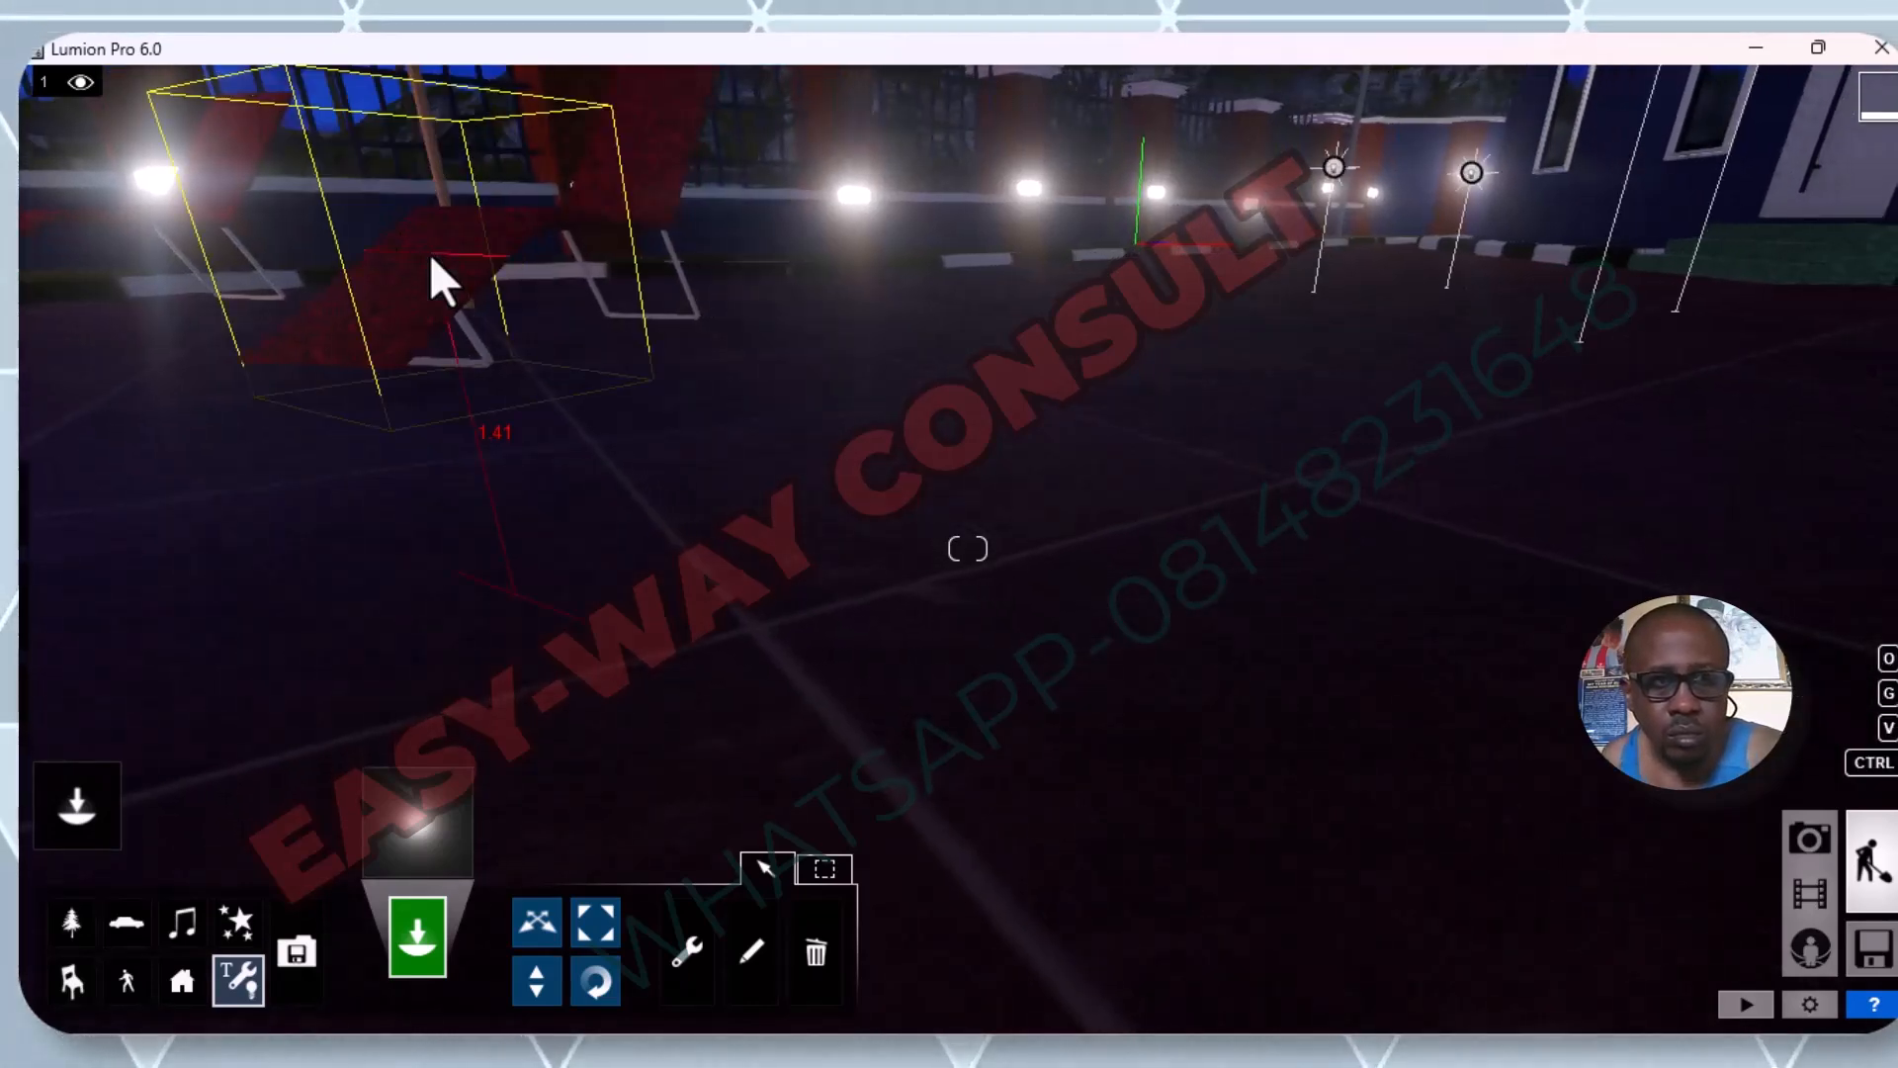
scroll(429, 253, up, 3)
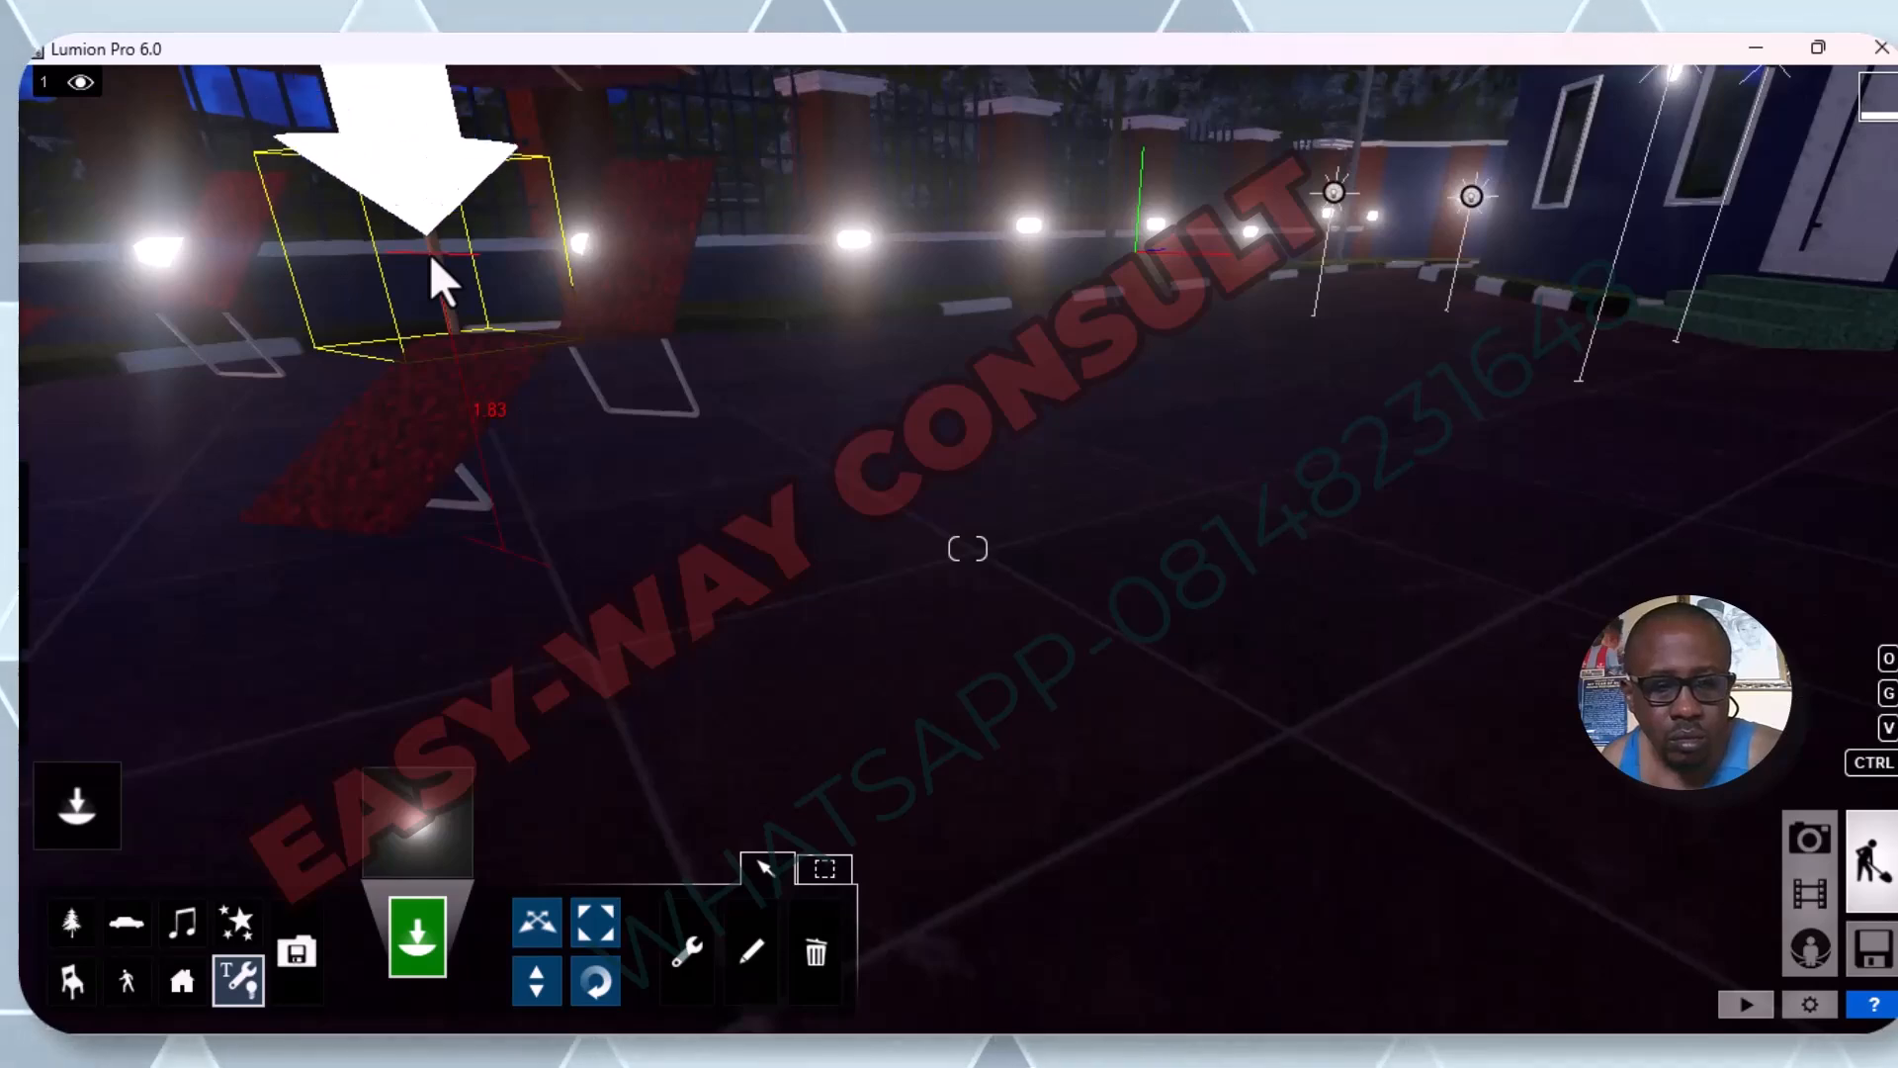
key(d)
key(a)
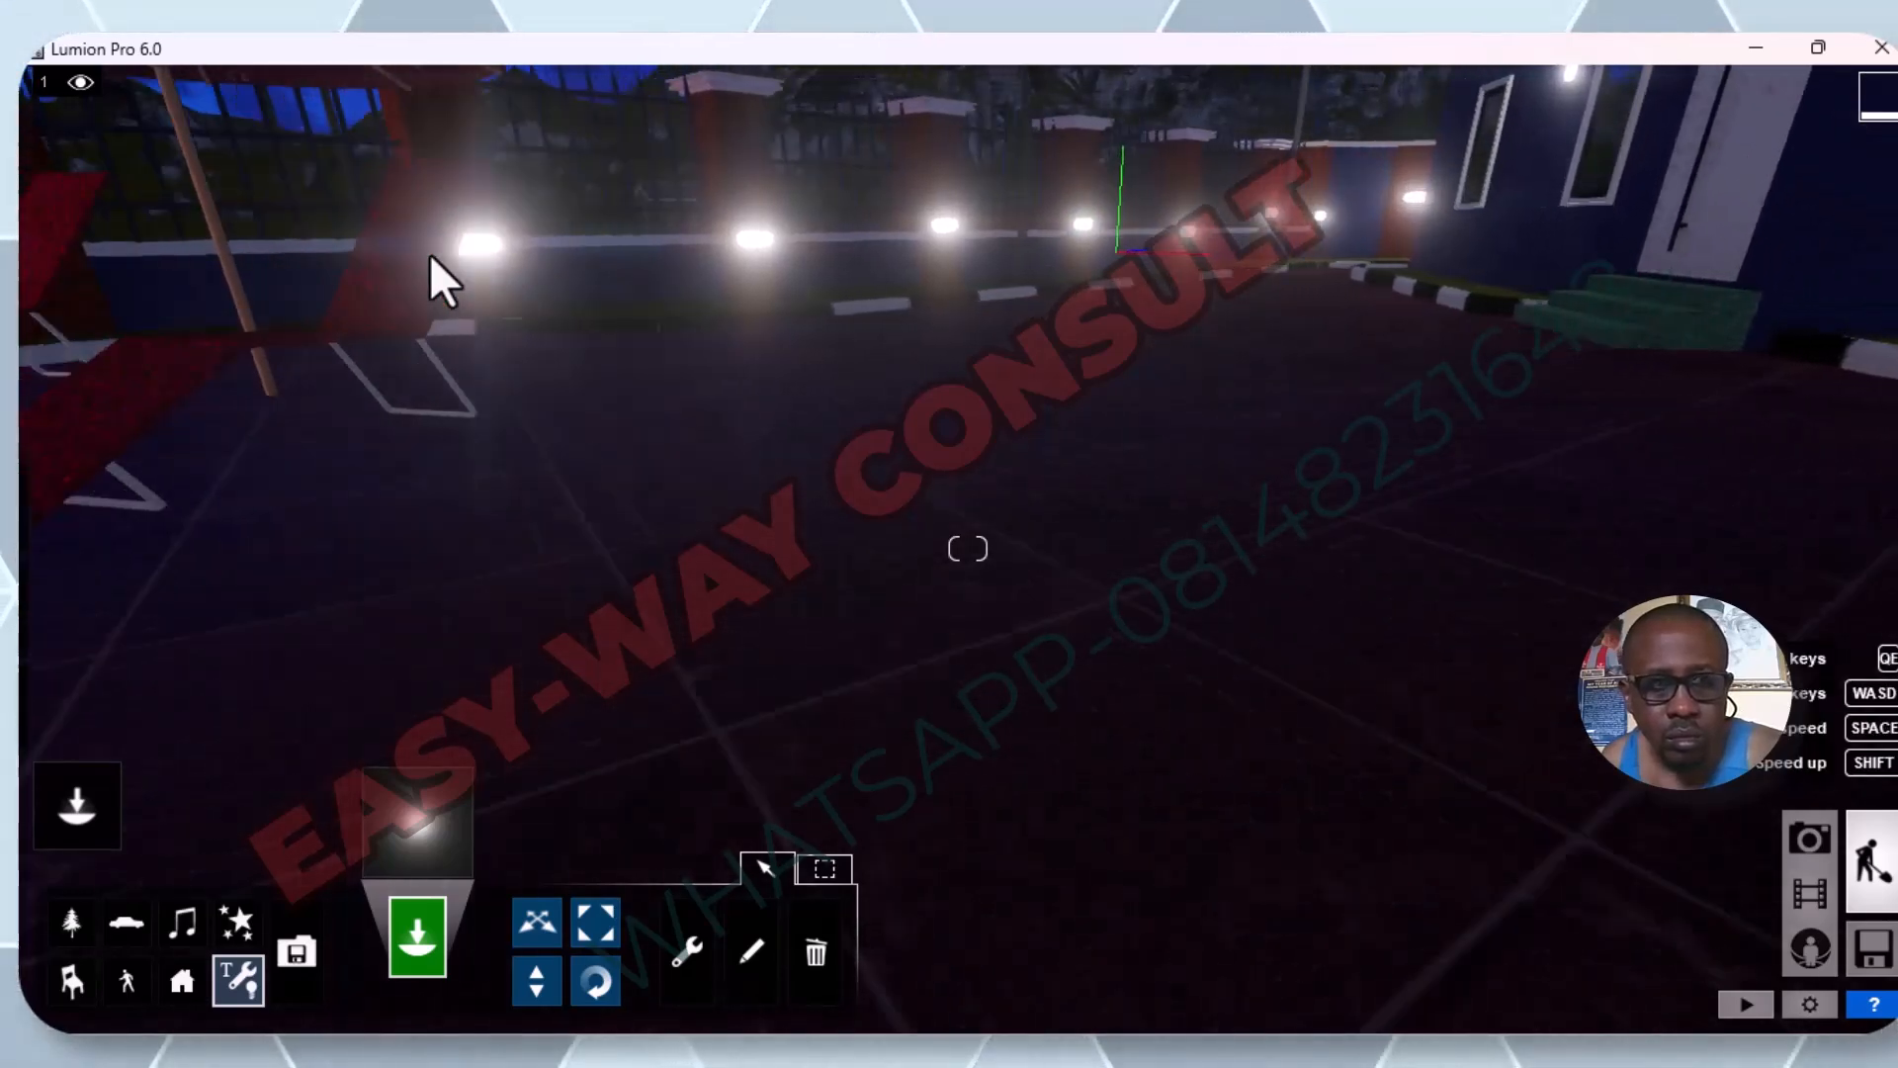
key(q)
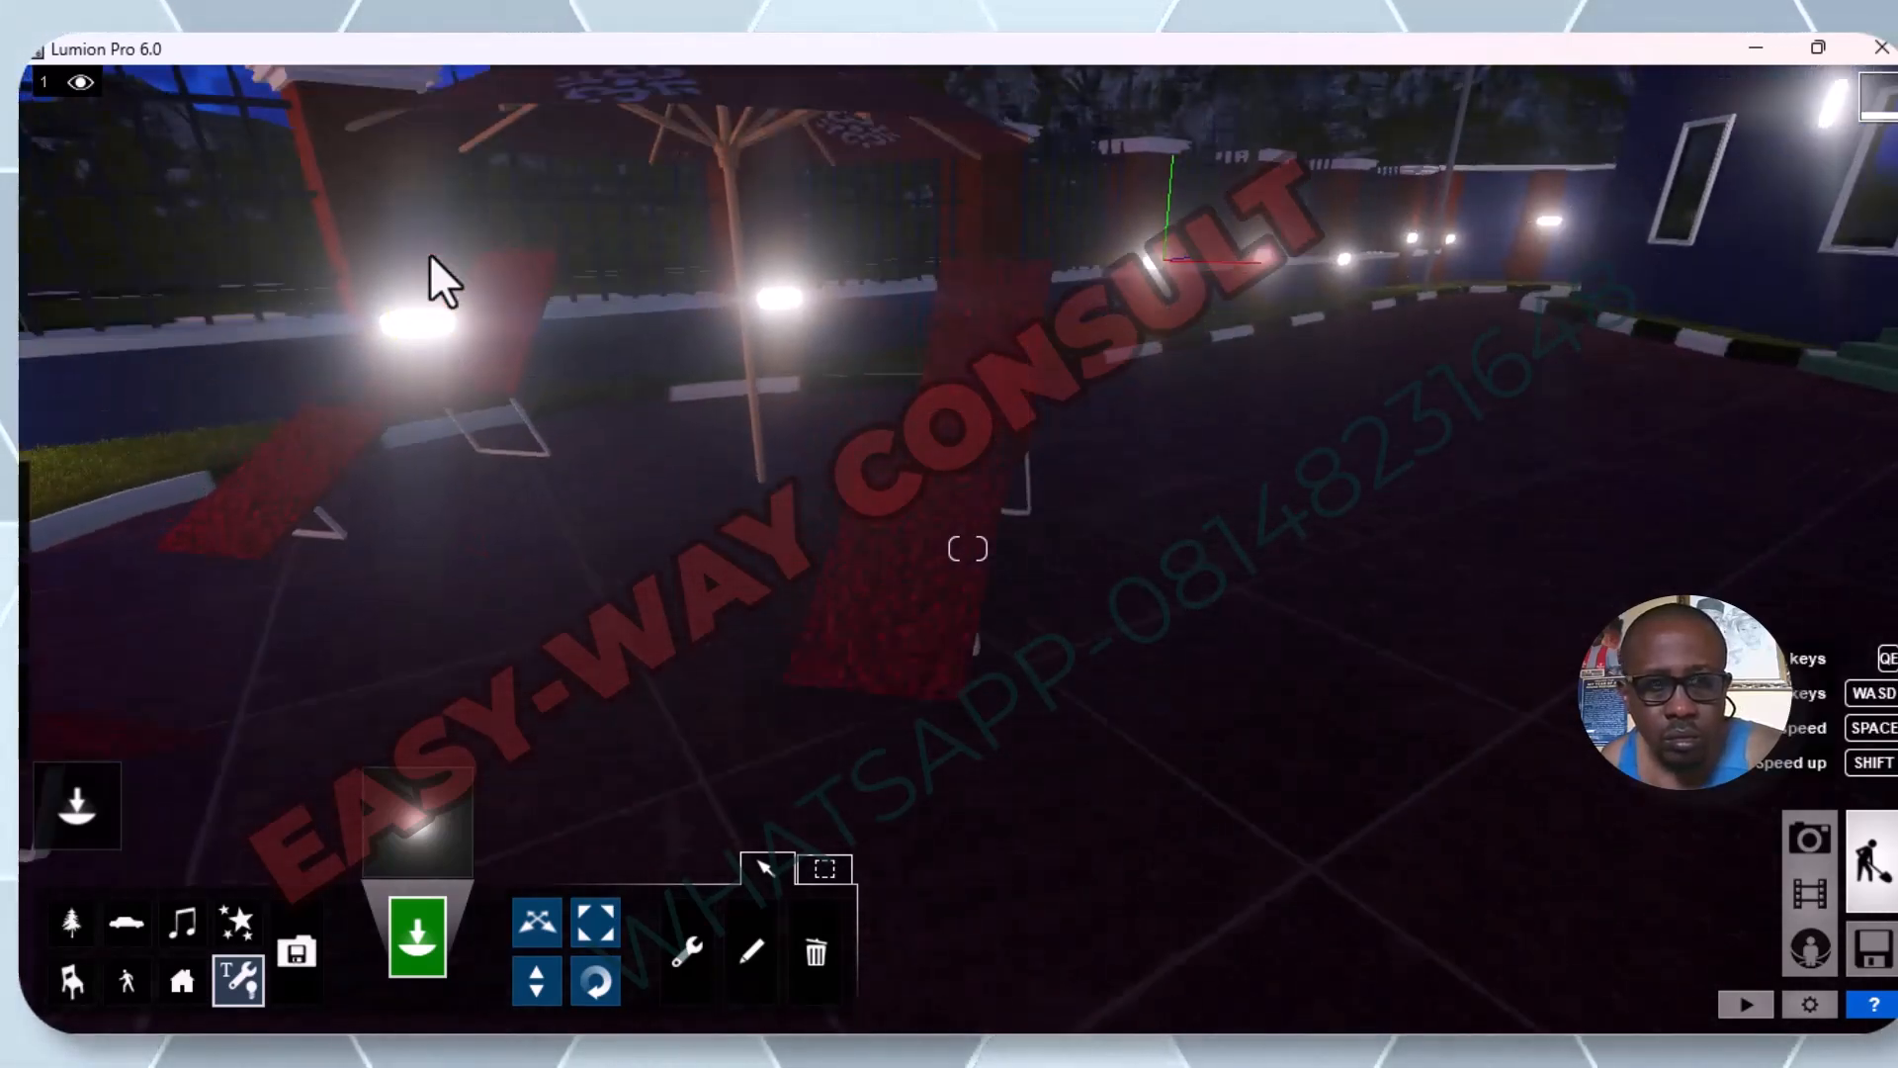
key(e)
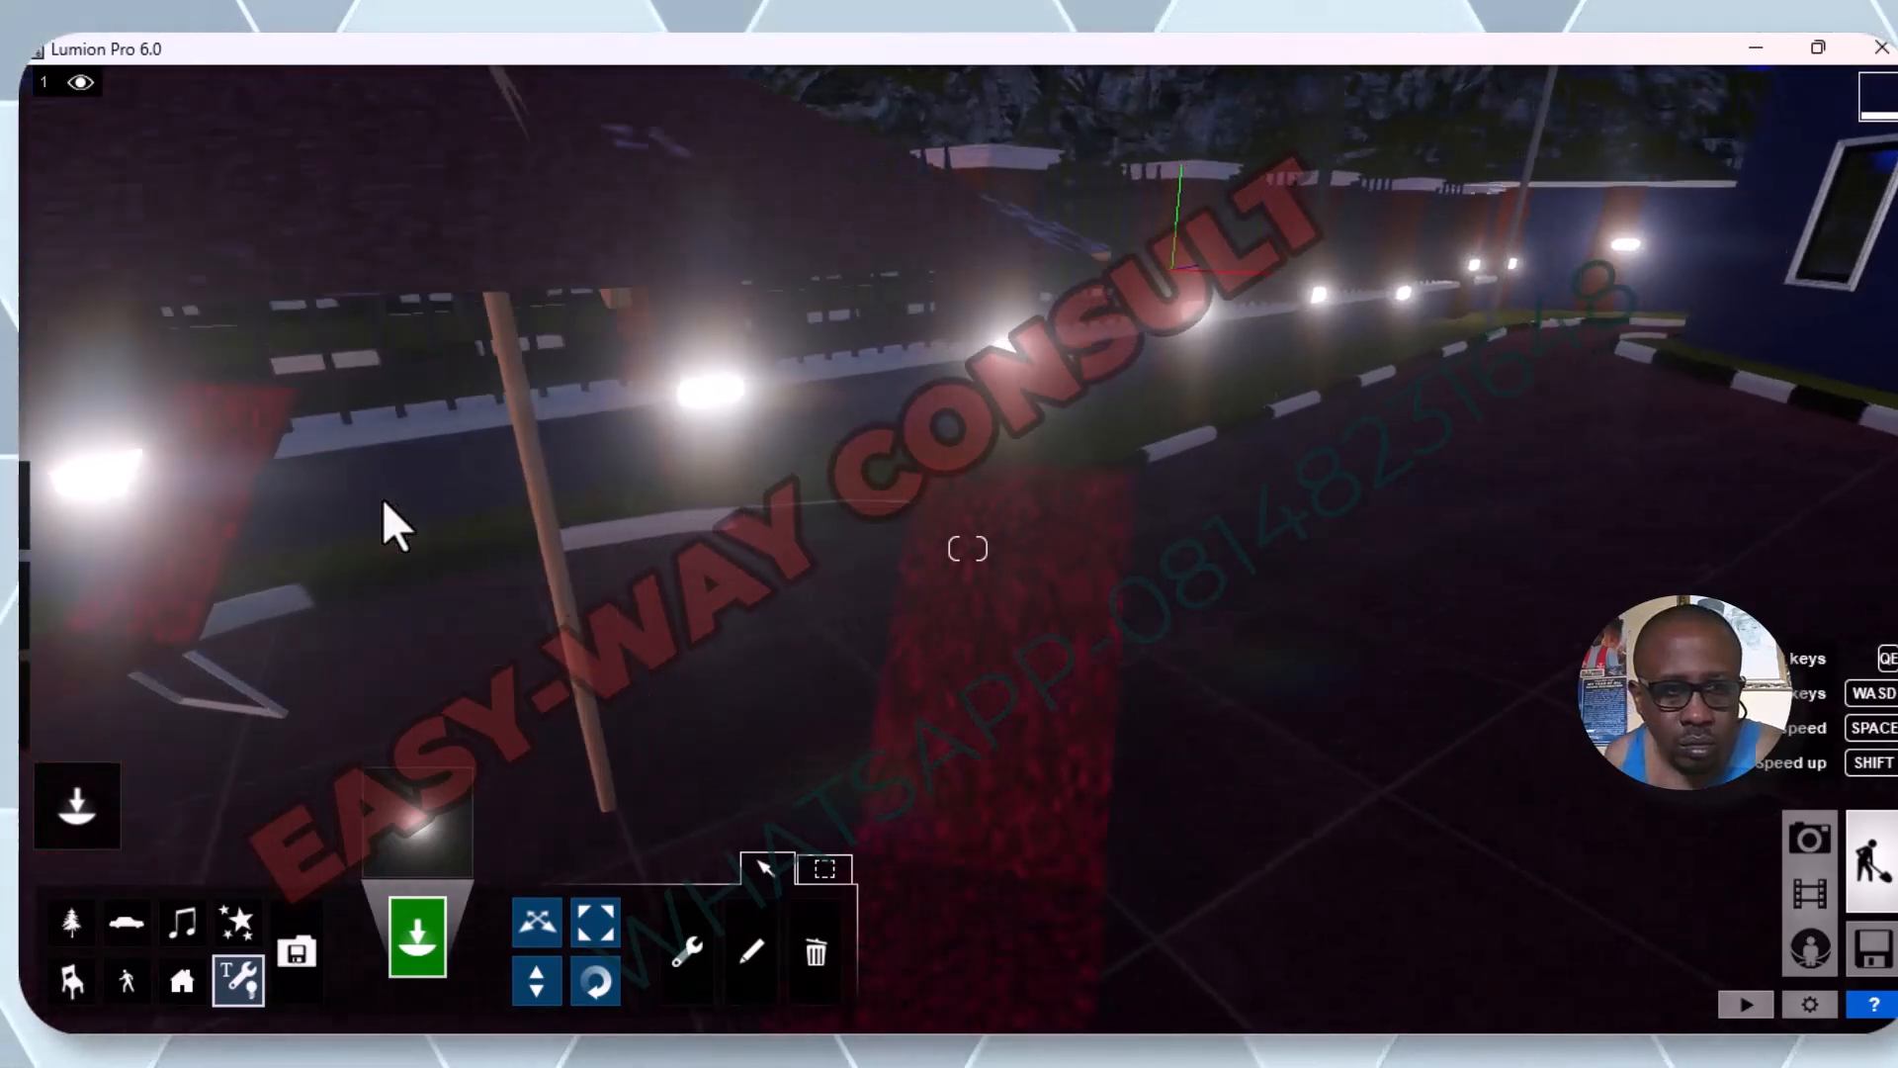
key(a)
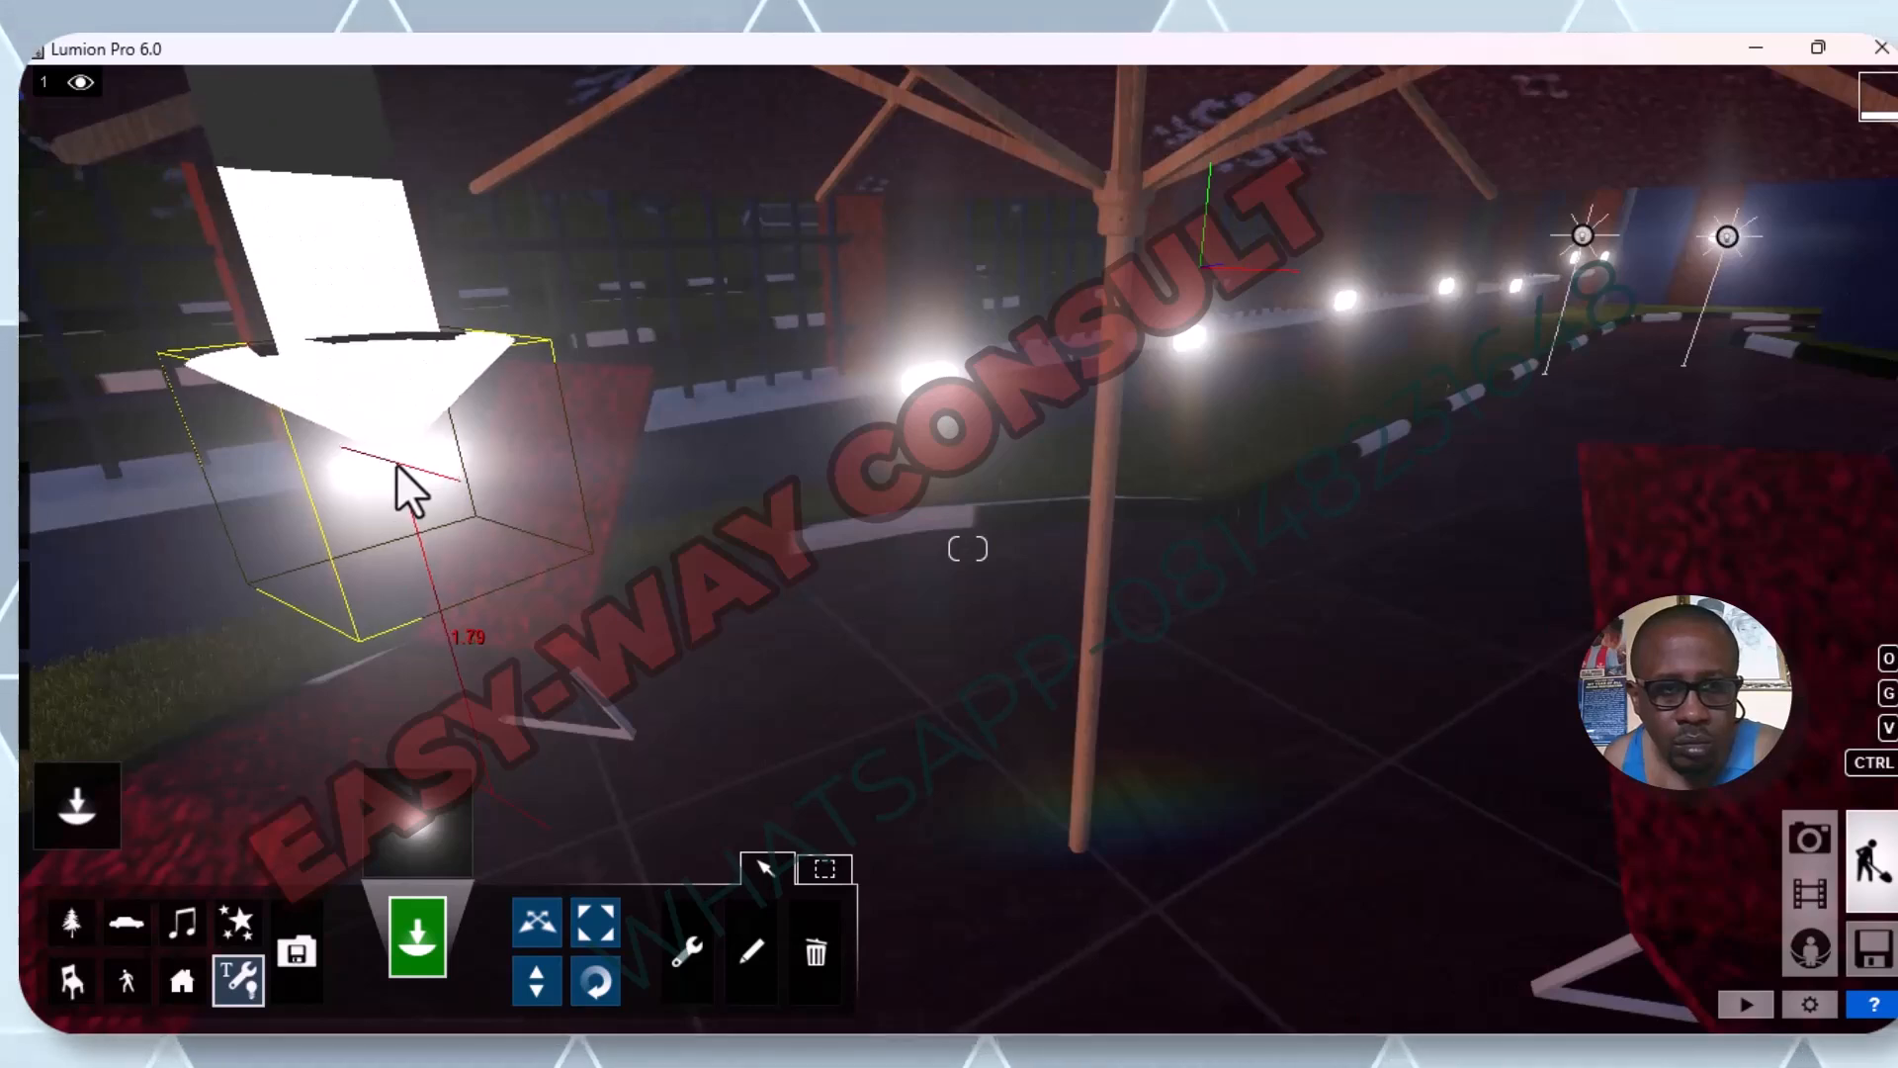
click(397, 465)
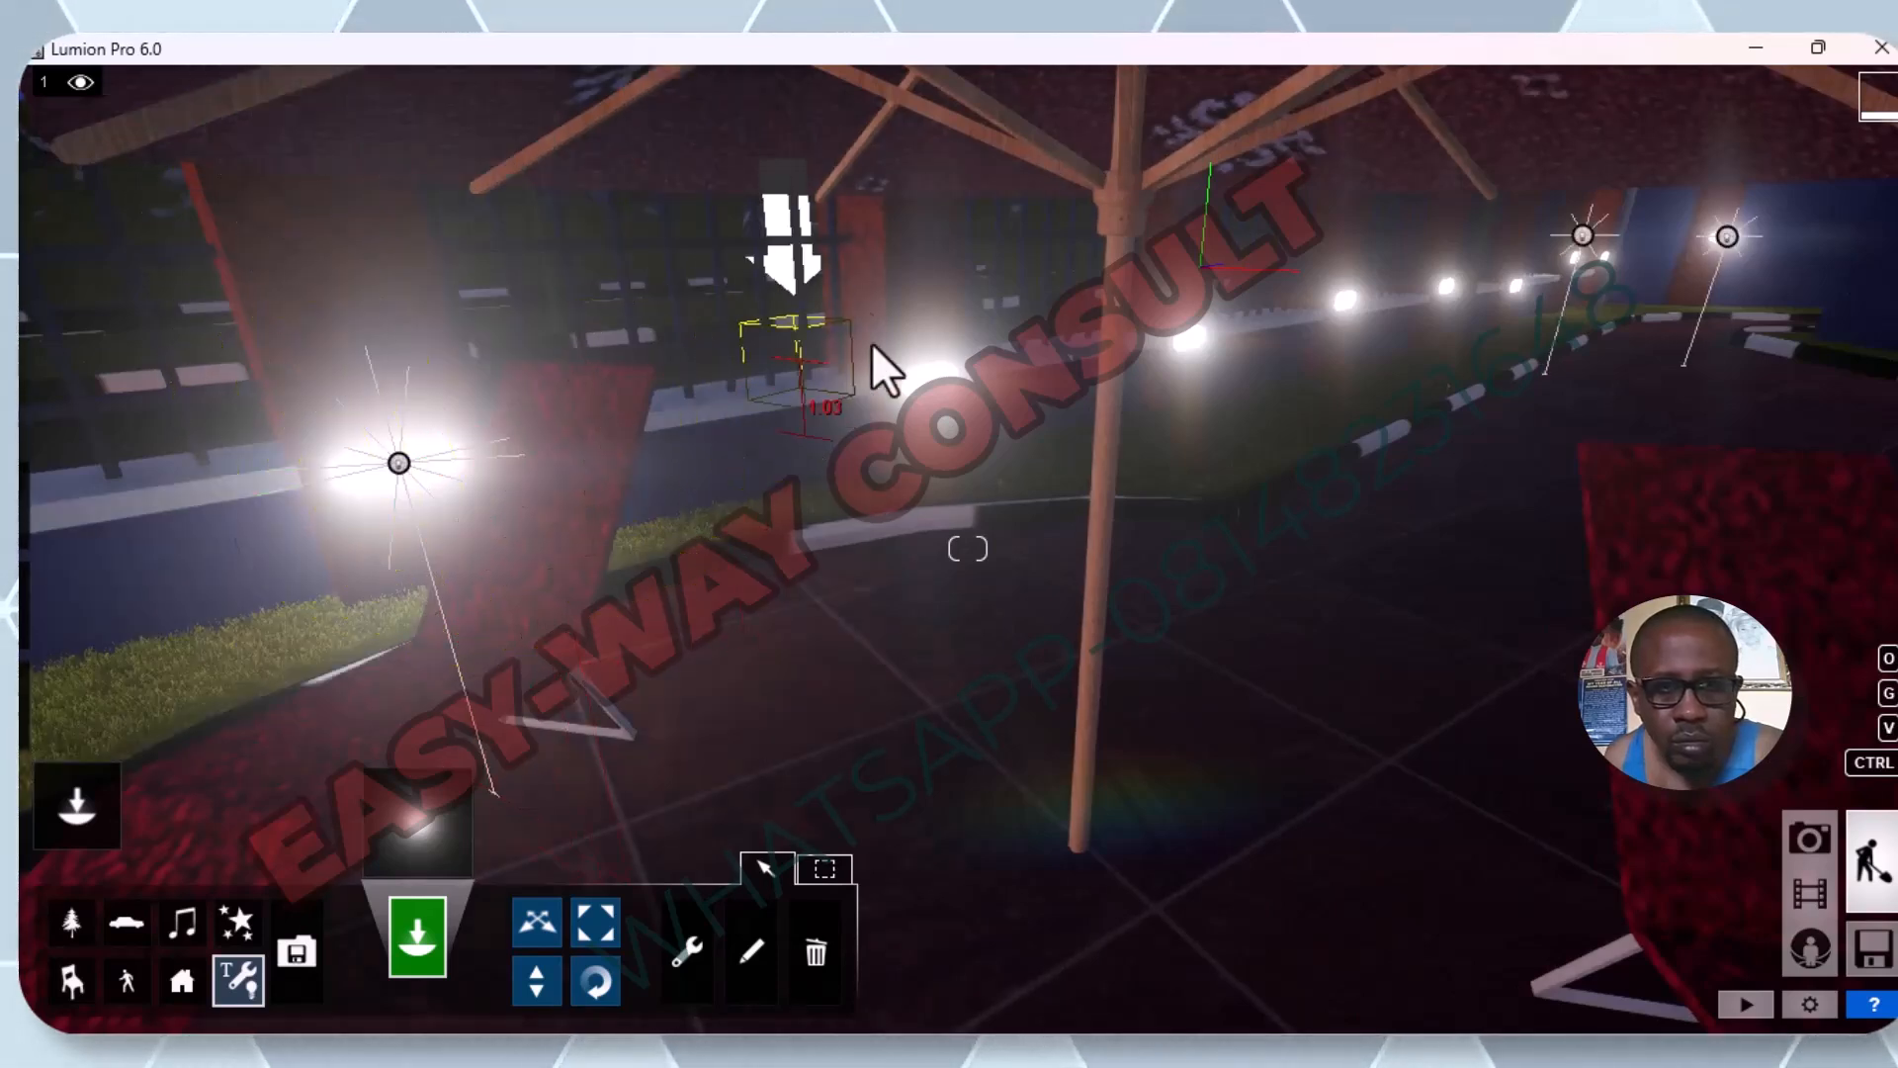
click(930, 378)
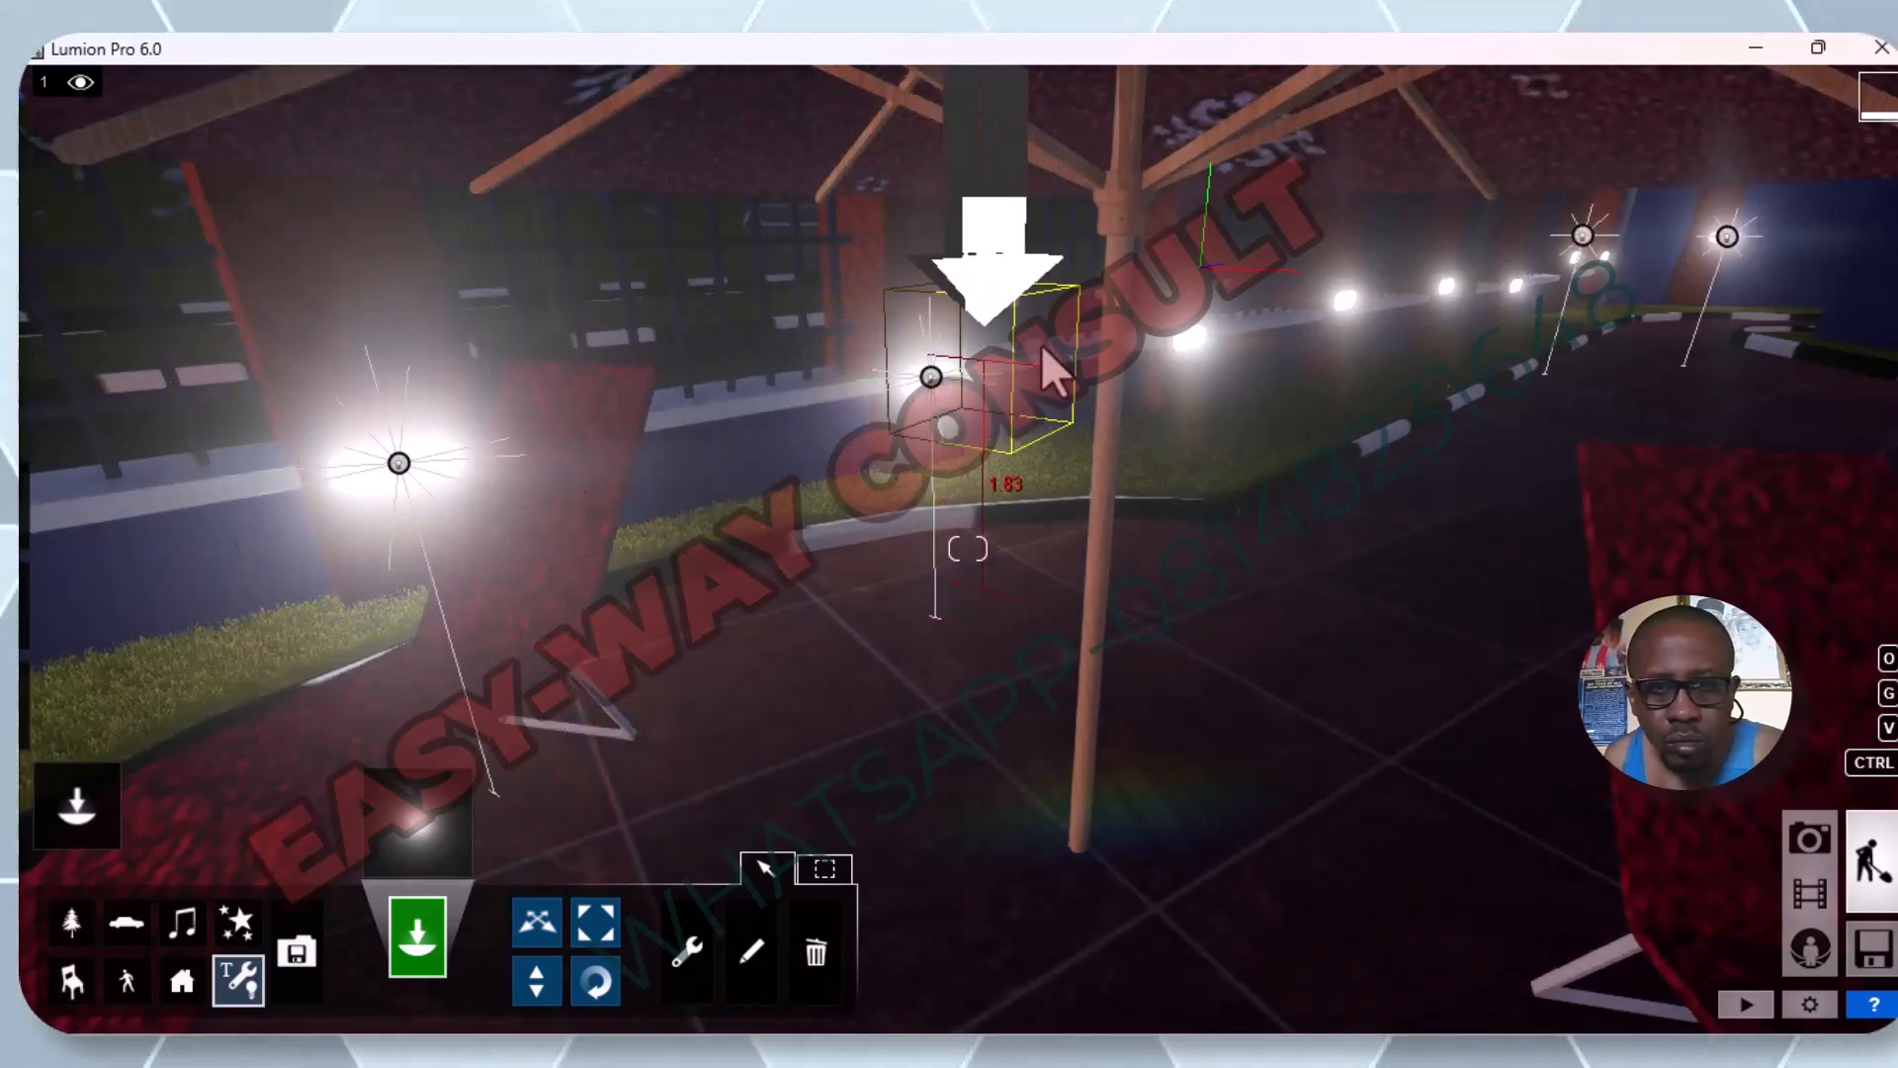
click(1192, 334)
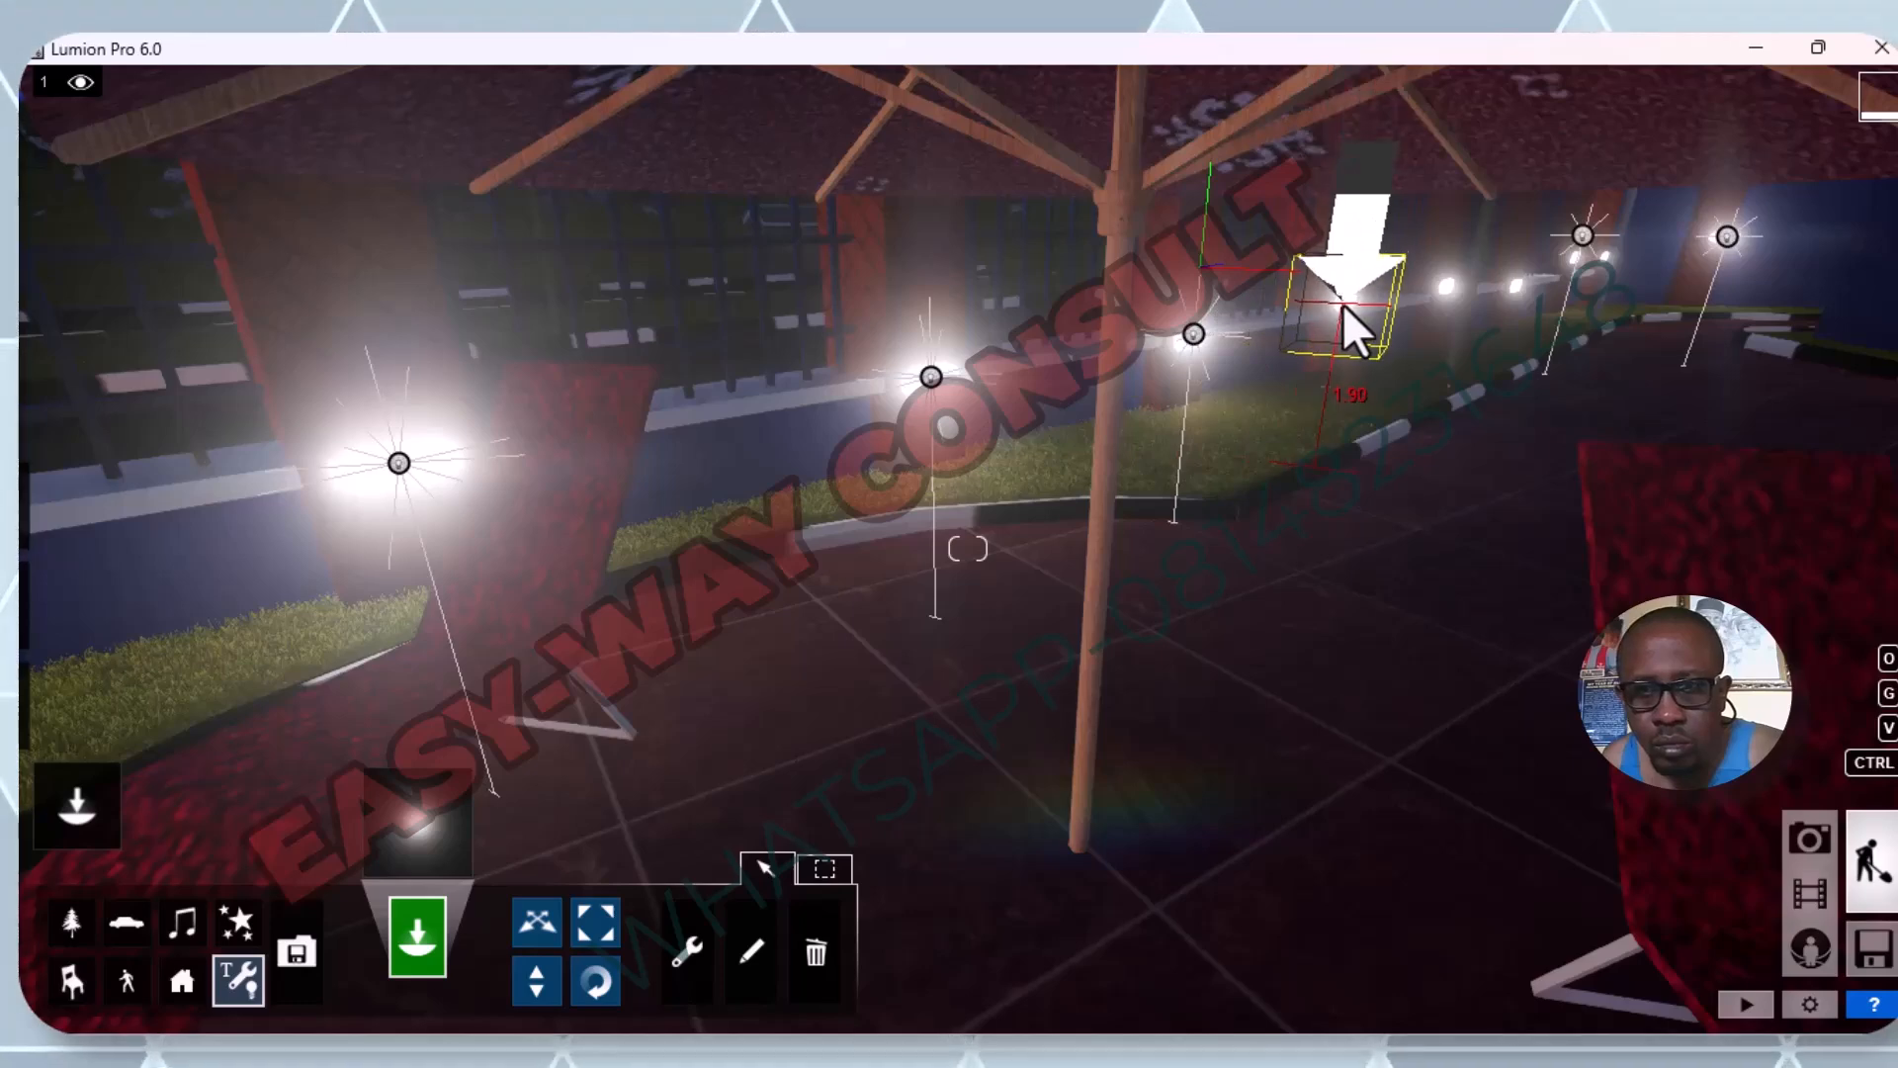
click(1343, 304)
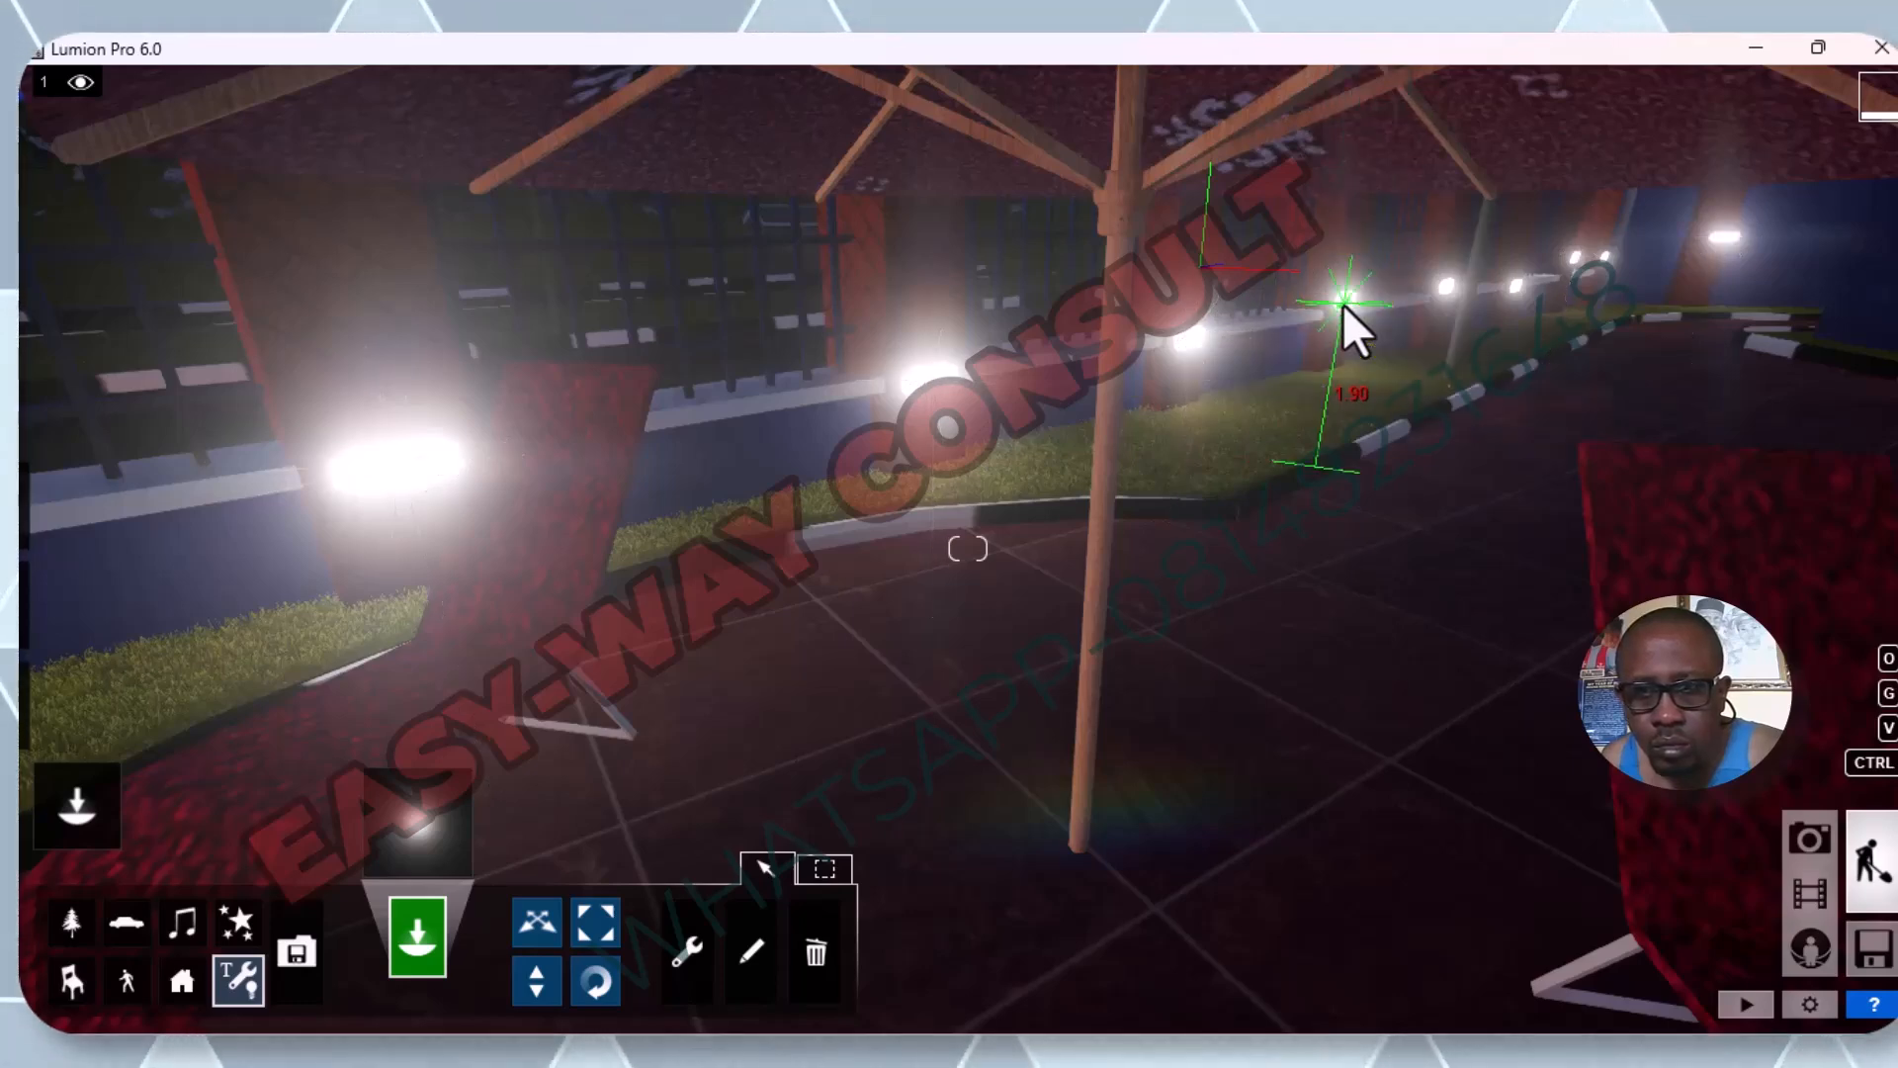
click(1446, 287)
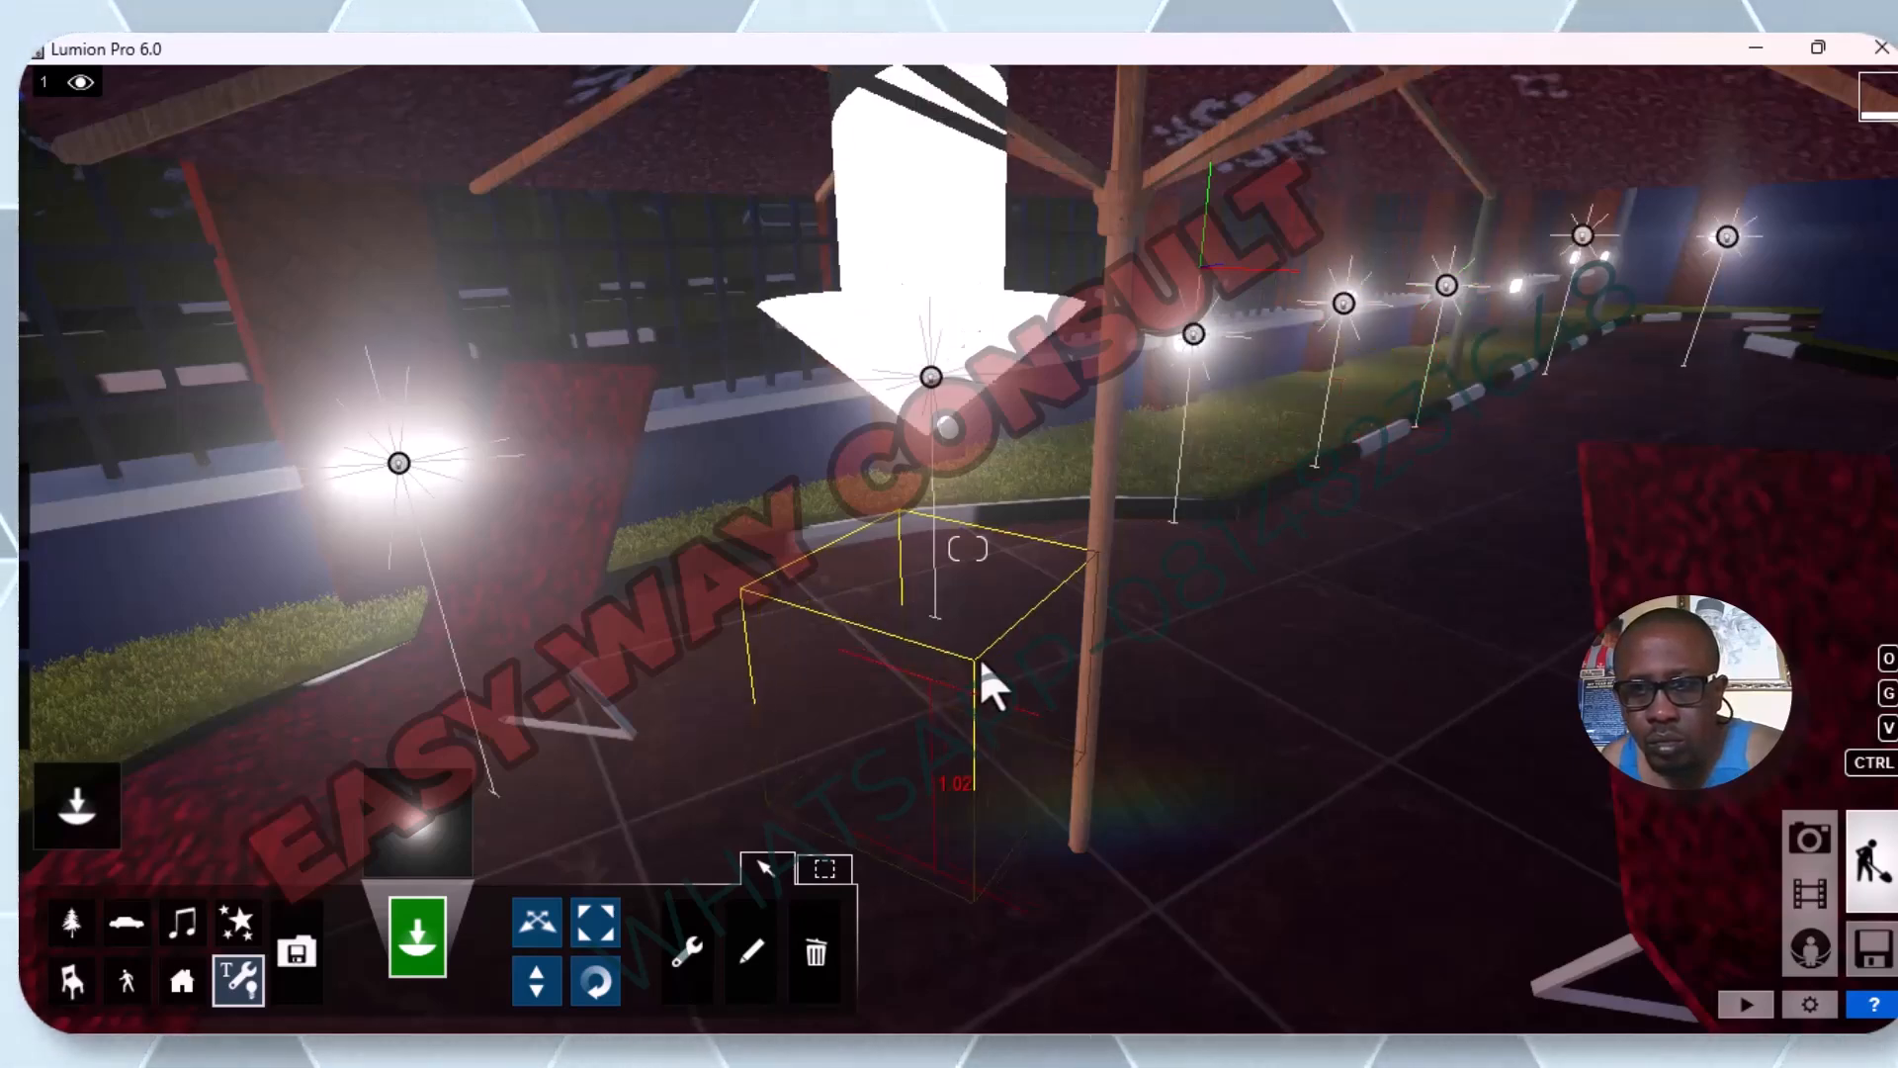
Place an omni light on the unlit railing-fence pillar lamp just before the light pole near the fence corner.
key(s)
key(s)
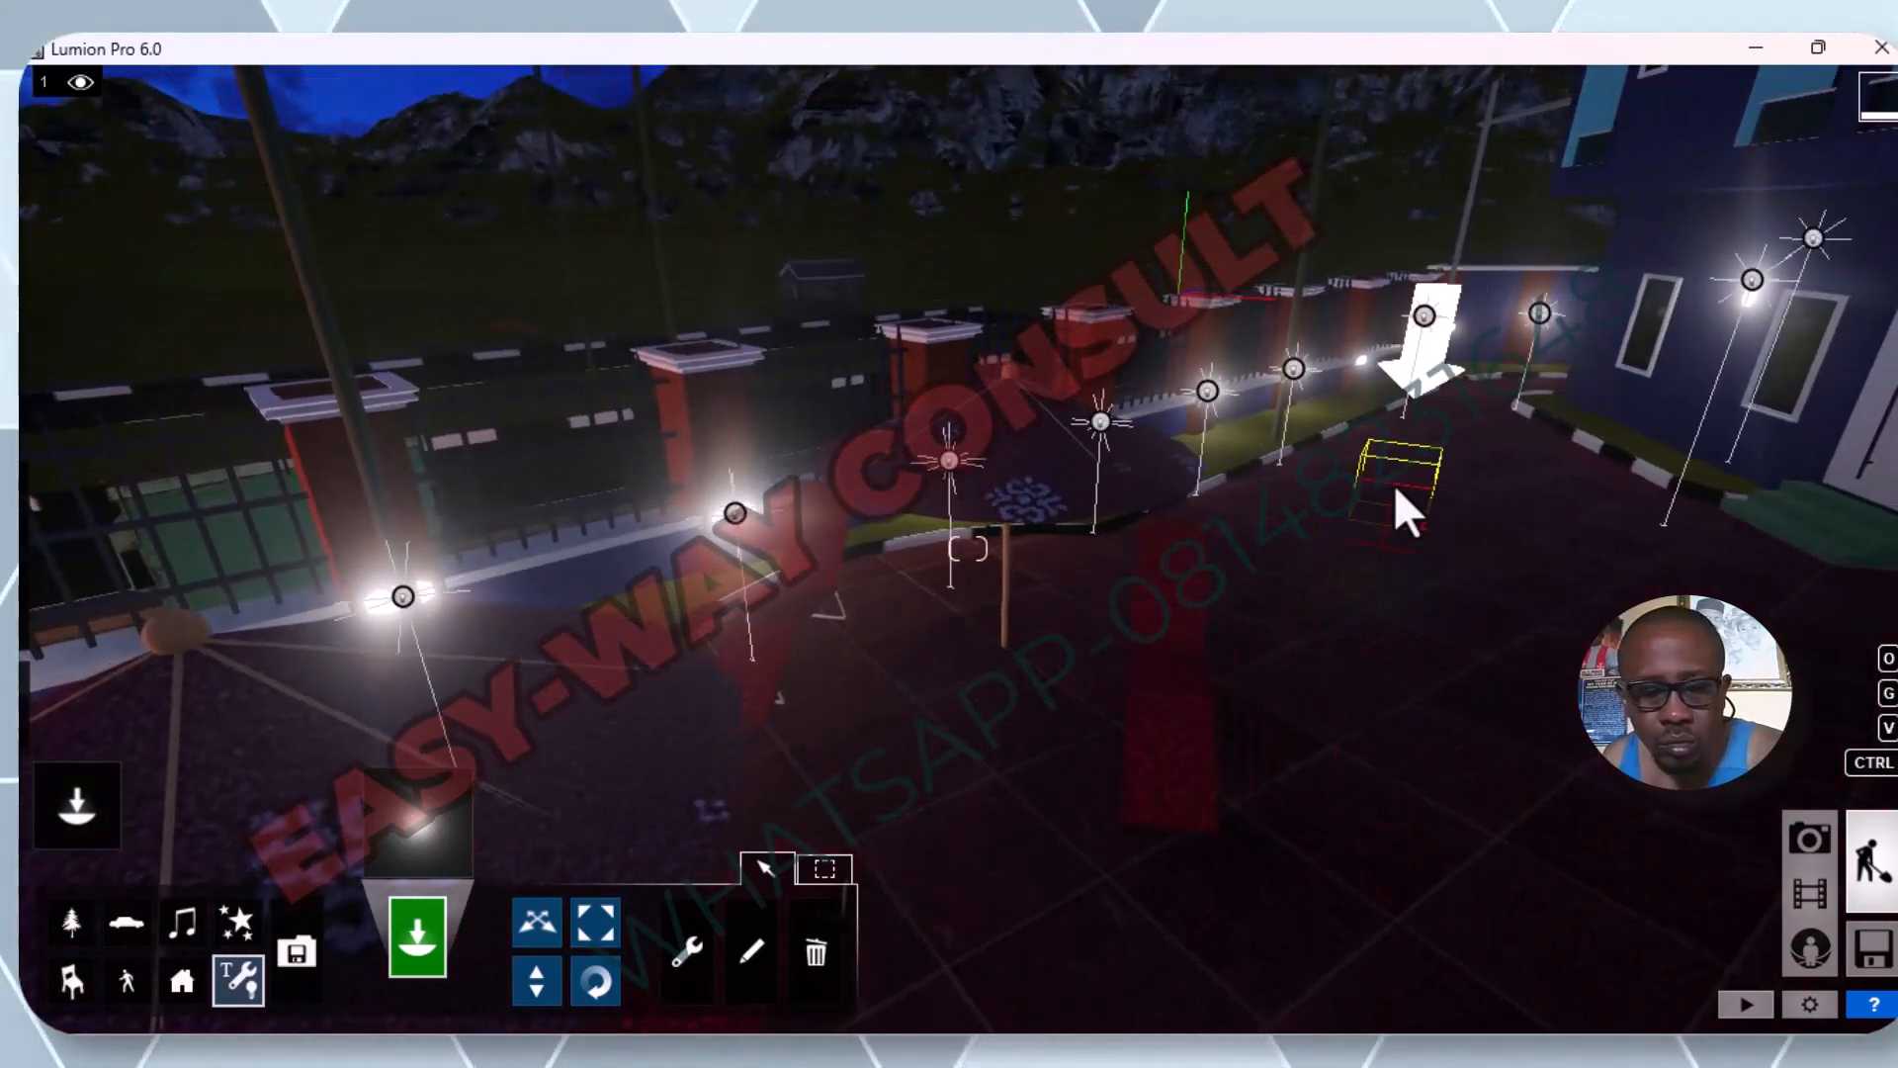
key(w)
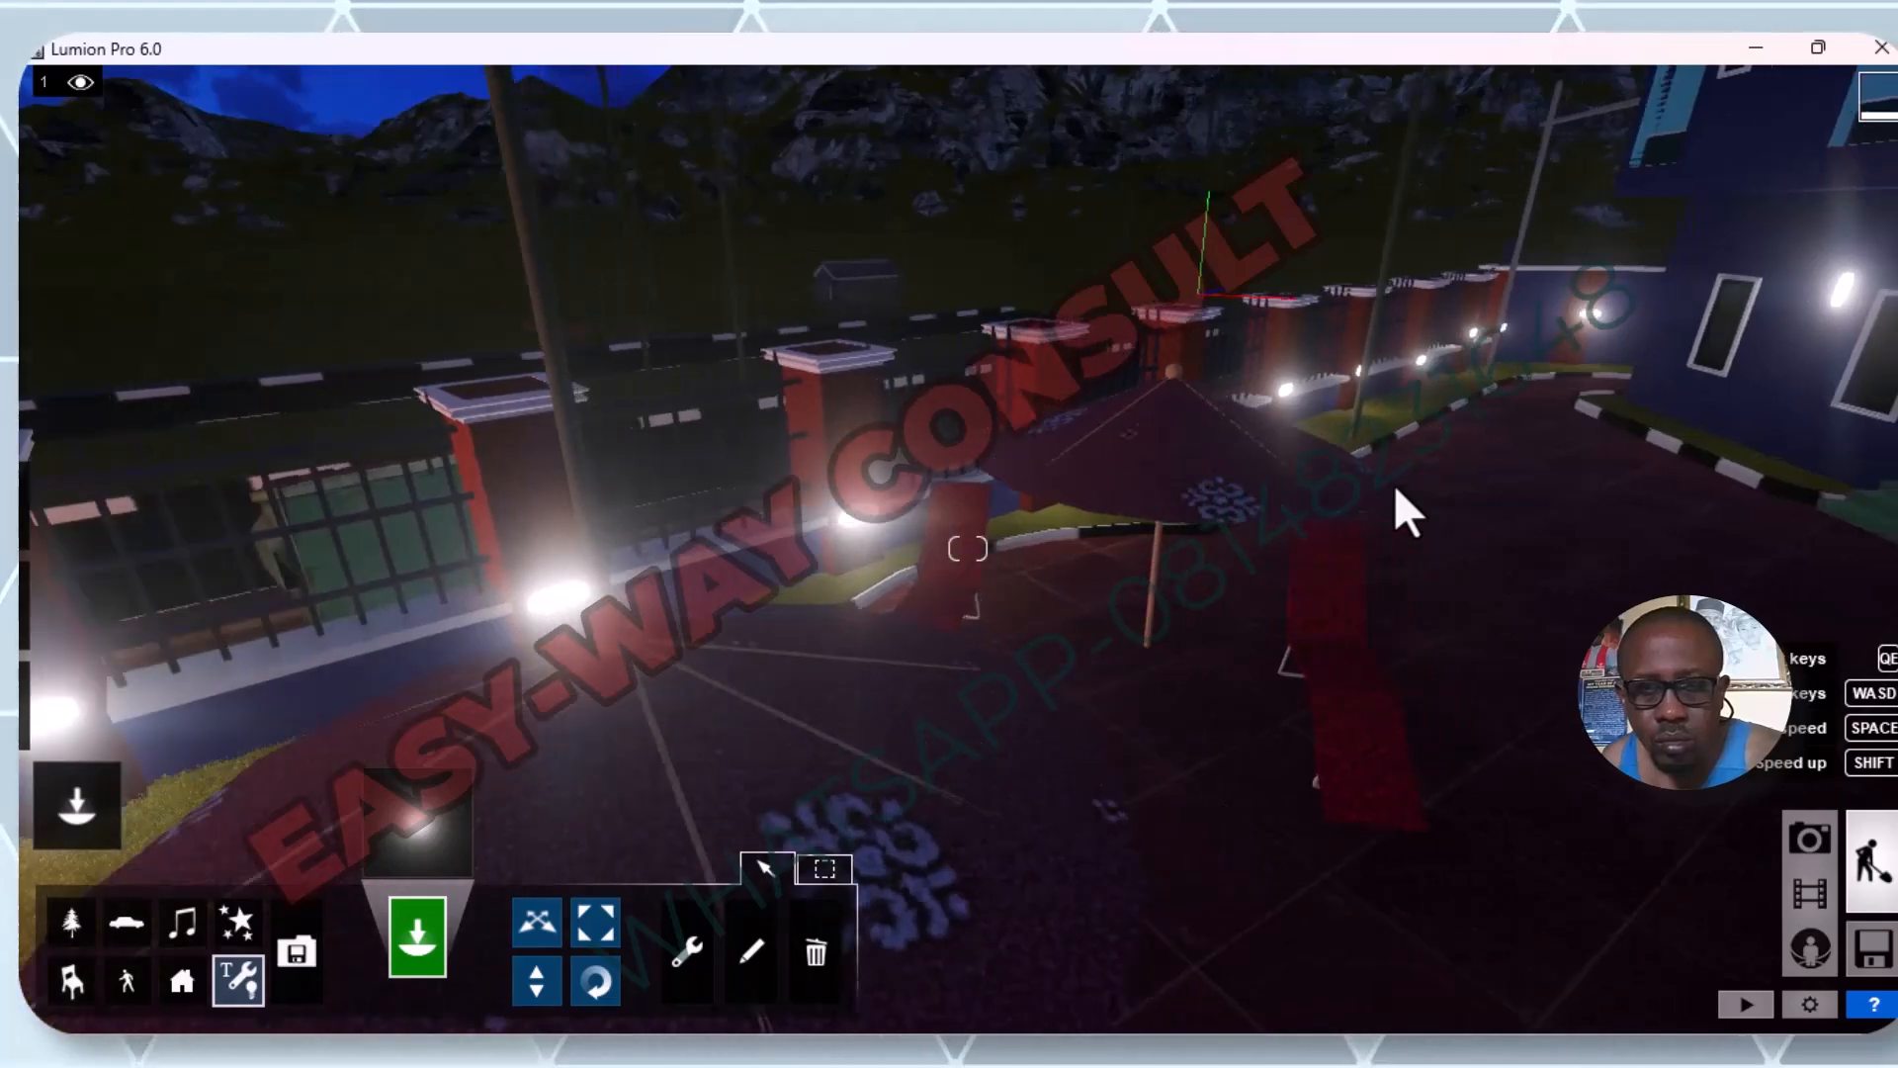
key(d)
key(w)
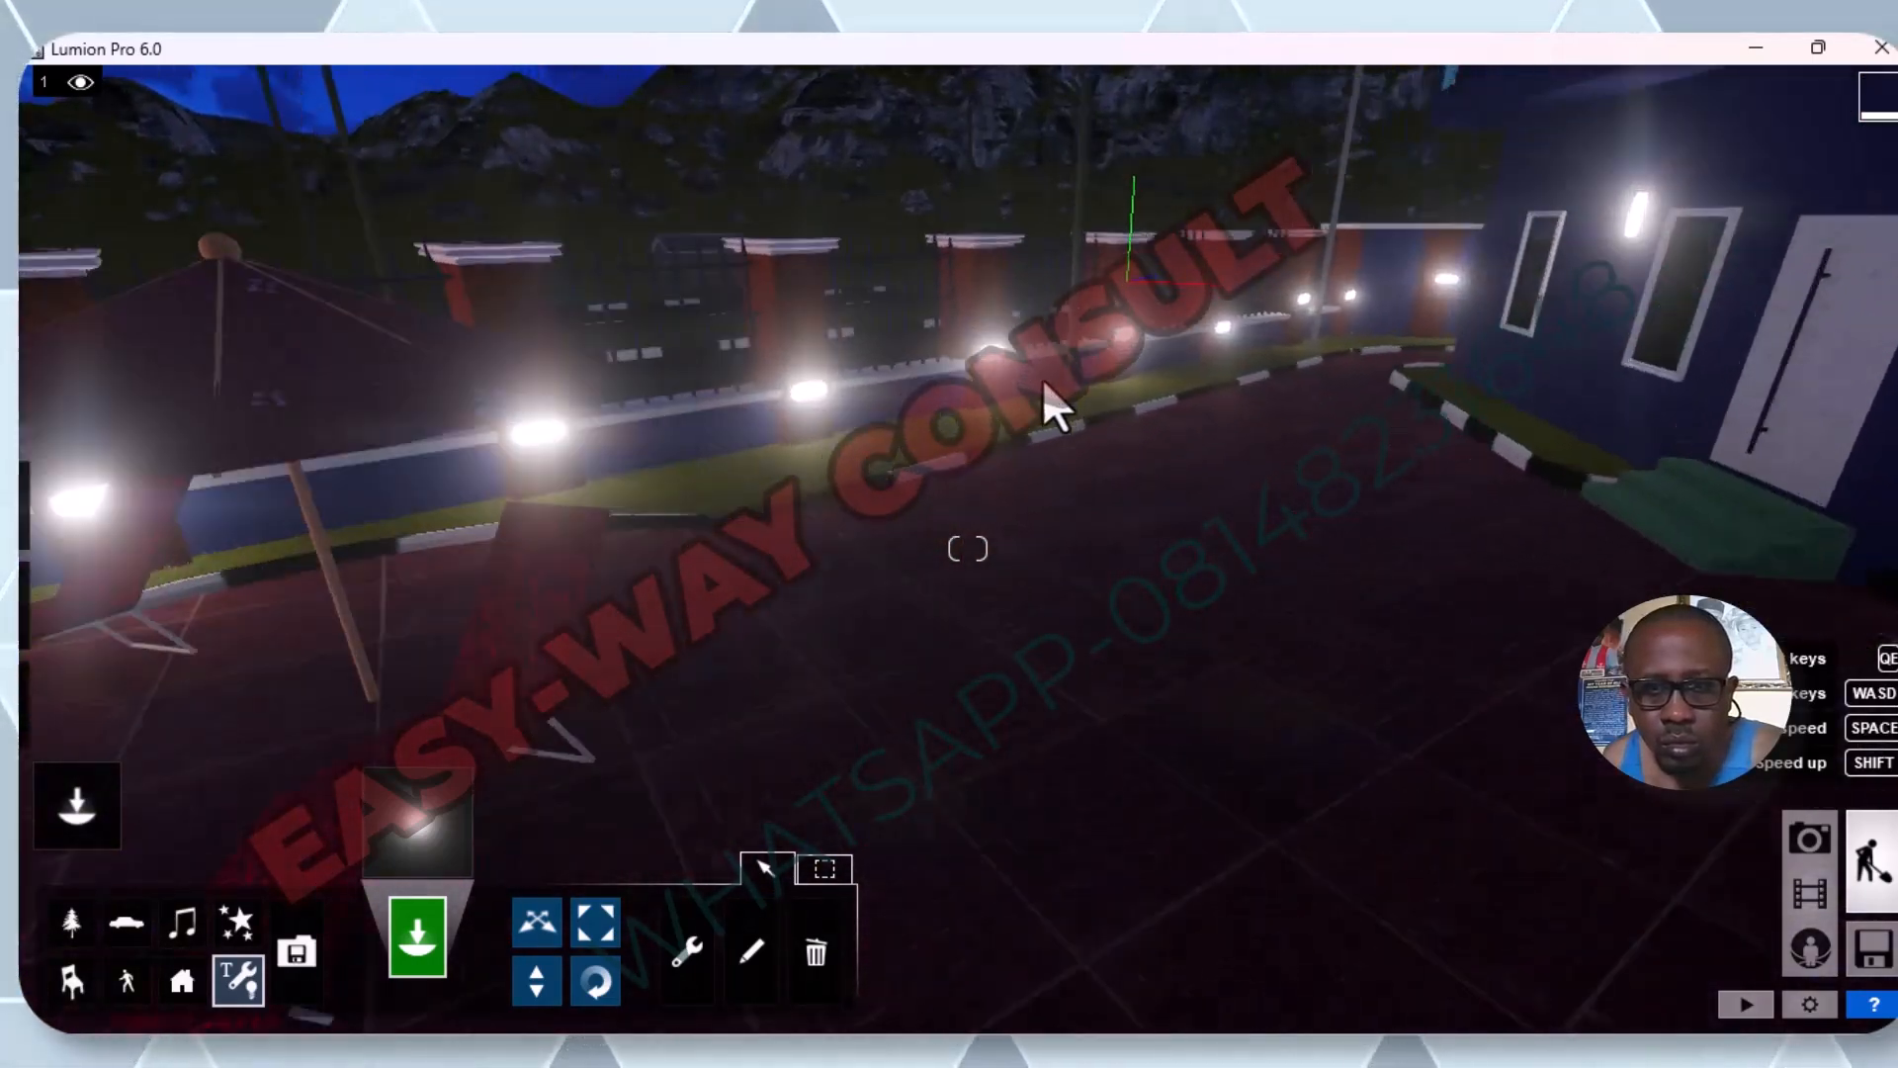
key(w)
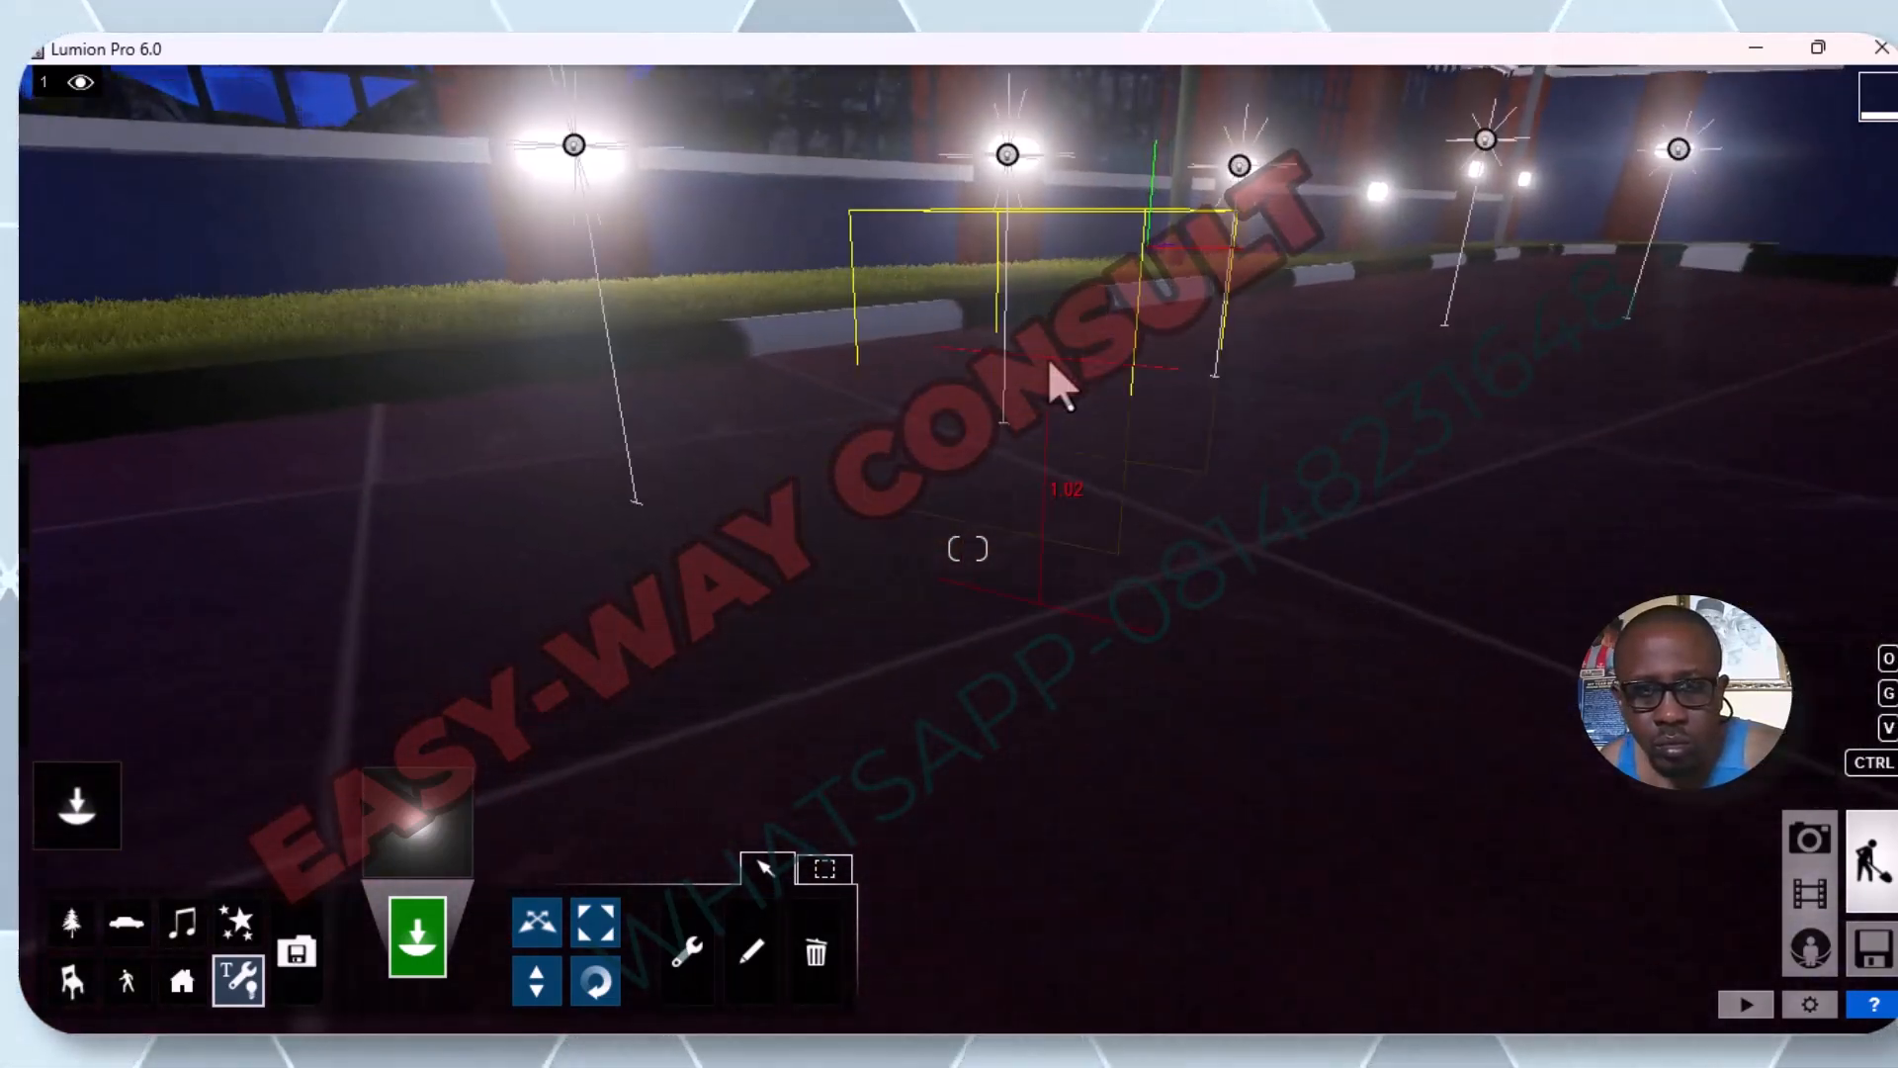
key(a)
key(d)
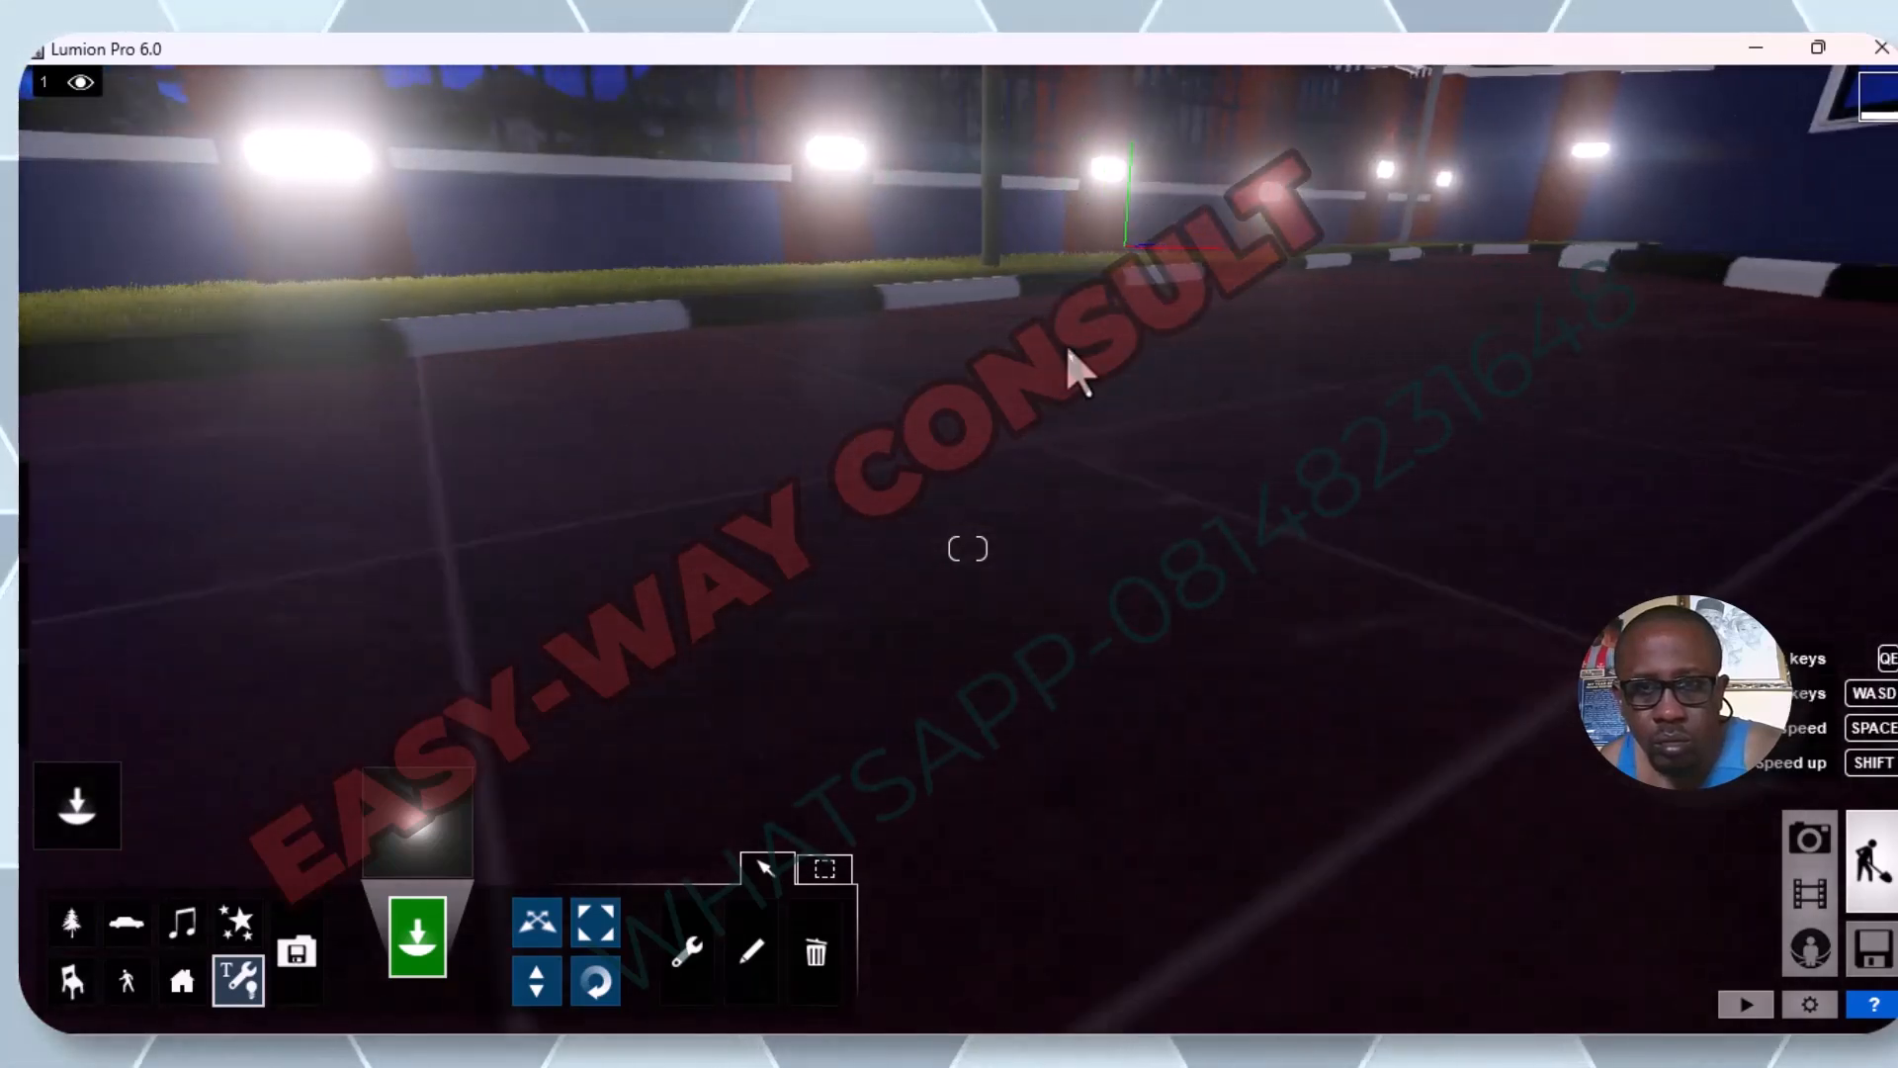
key(d)
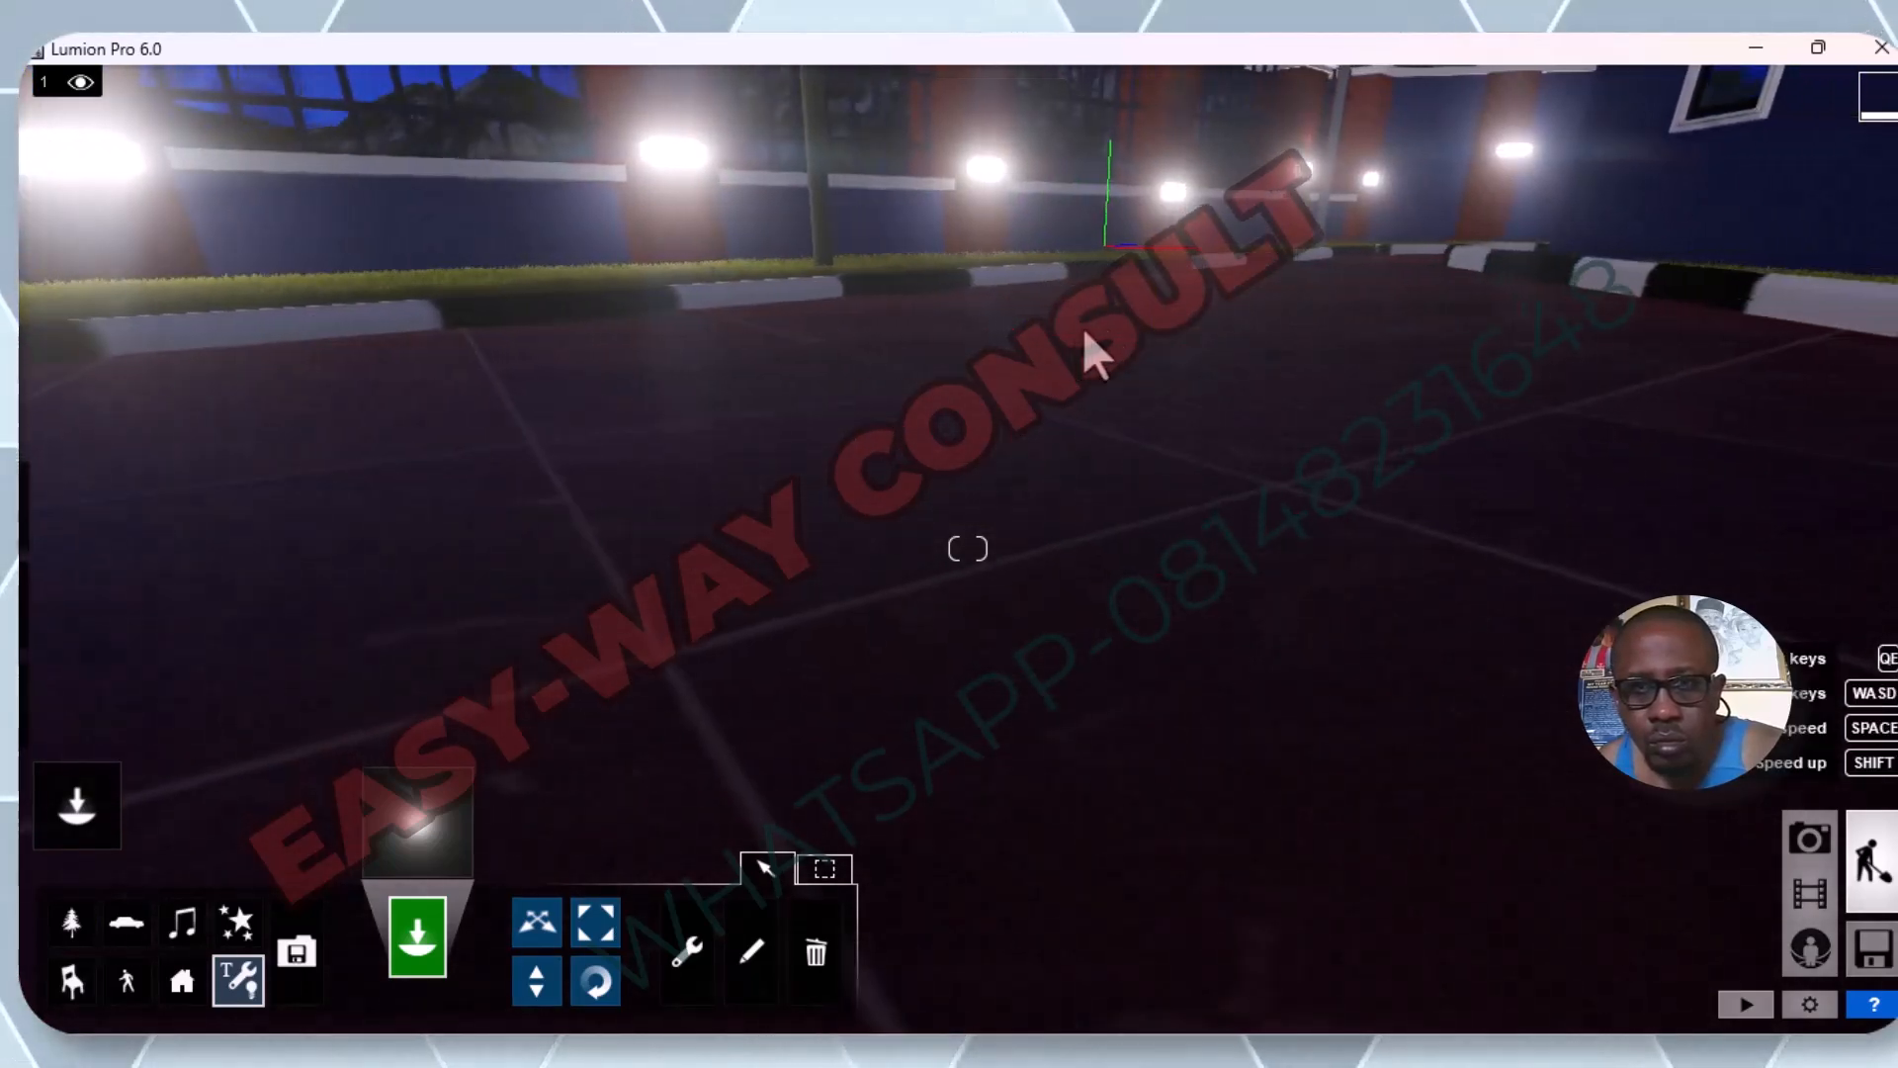
key(w)
key(w)
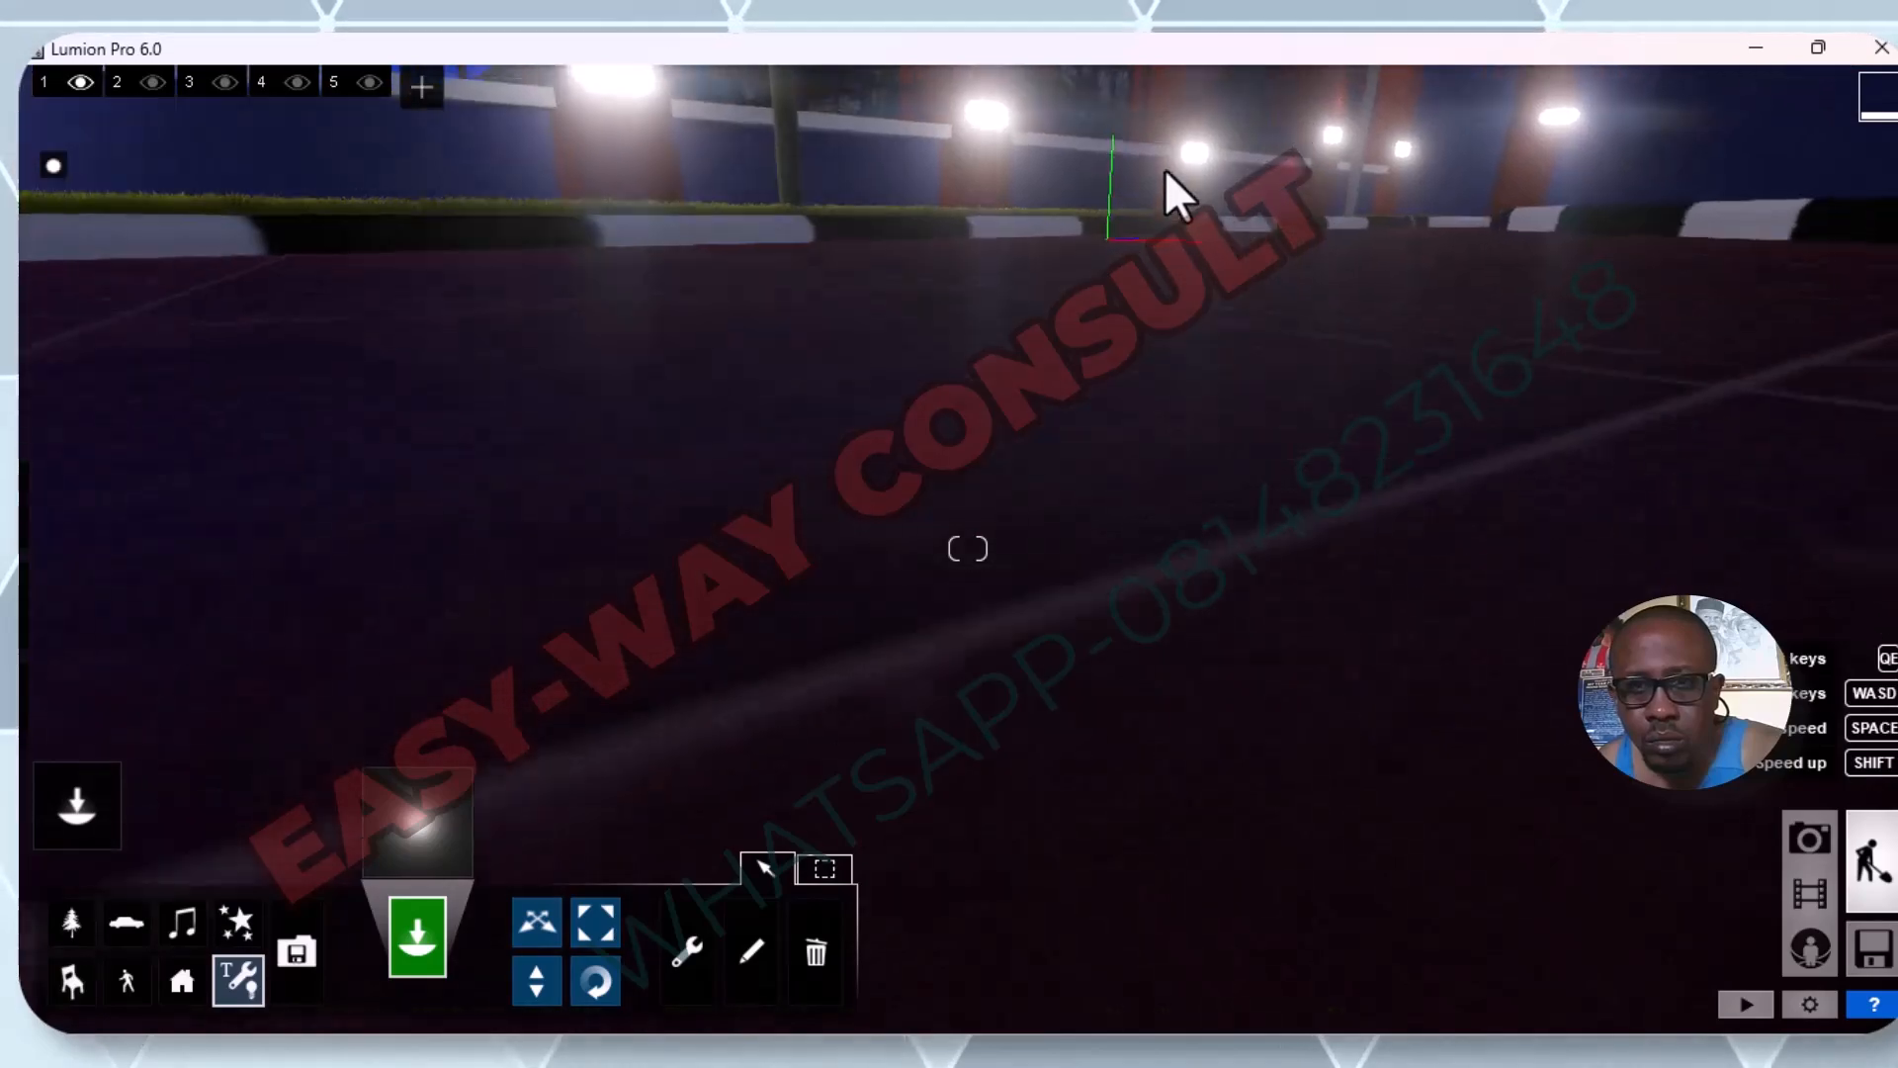
key(e)
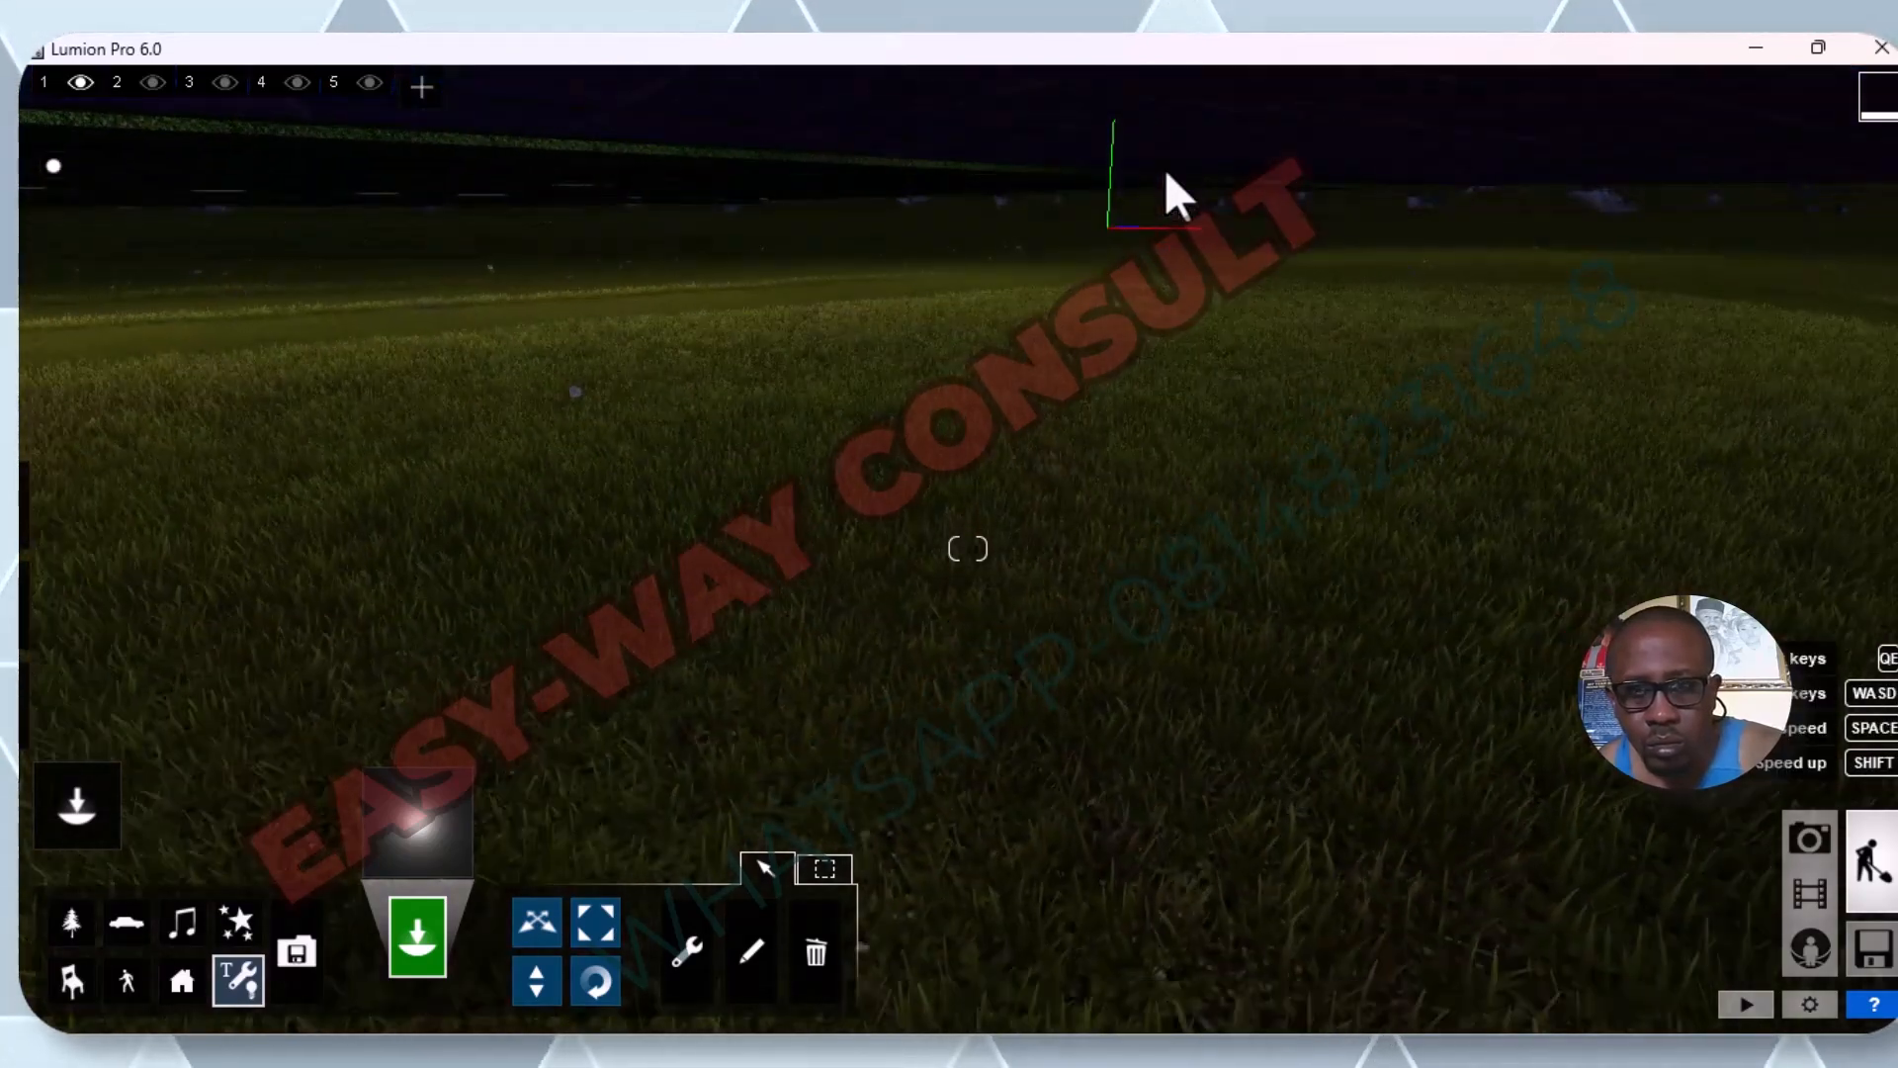
key(q)
key(q)
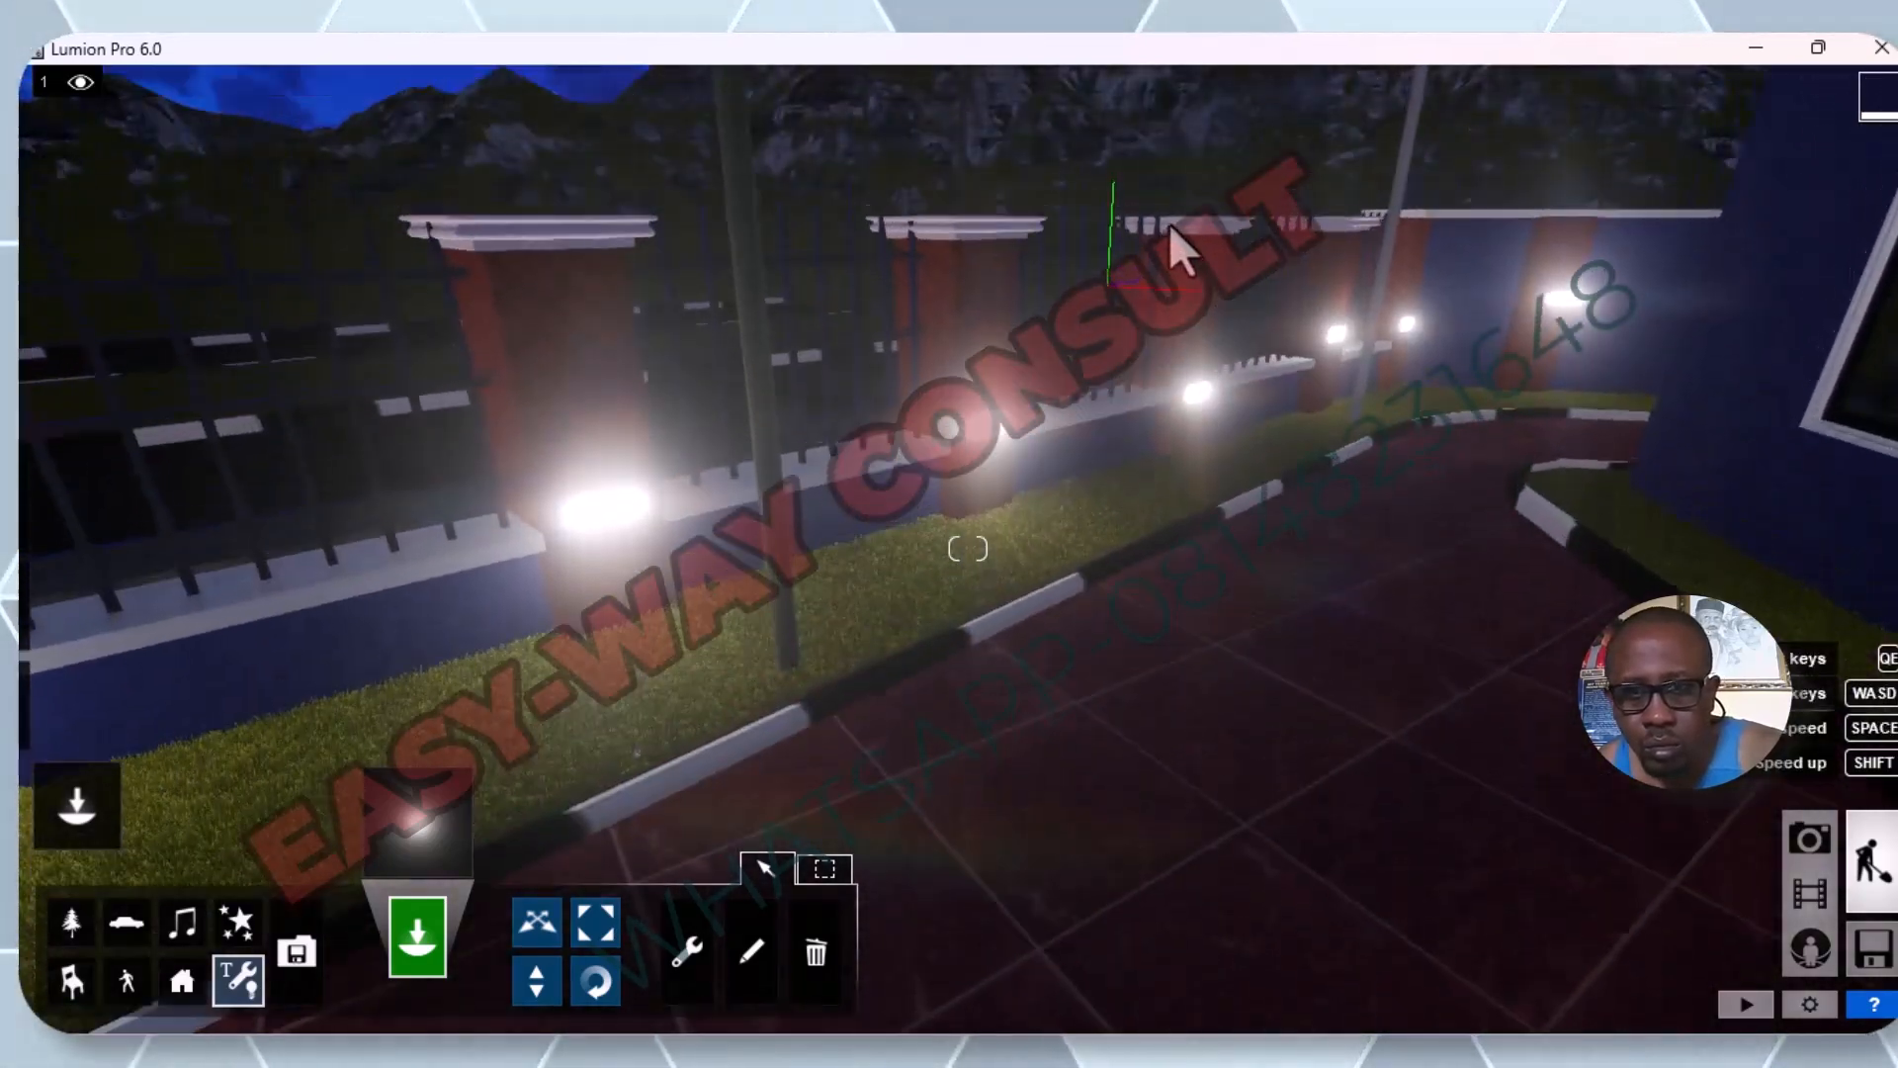
key(w)
key(w)
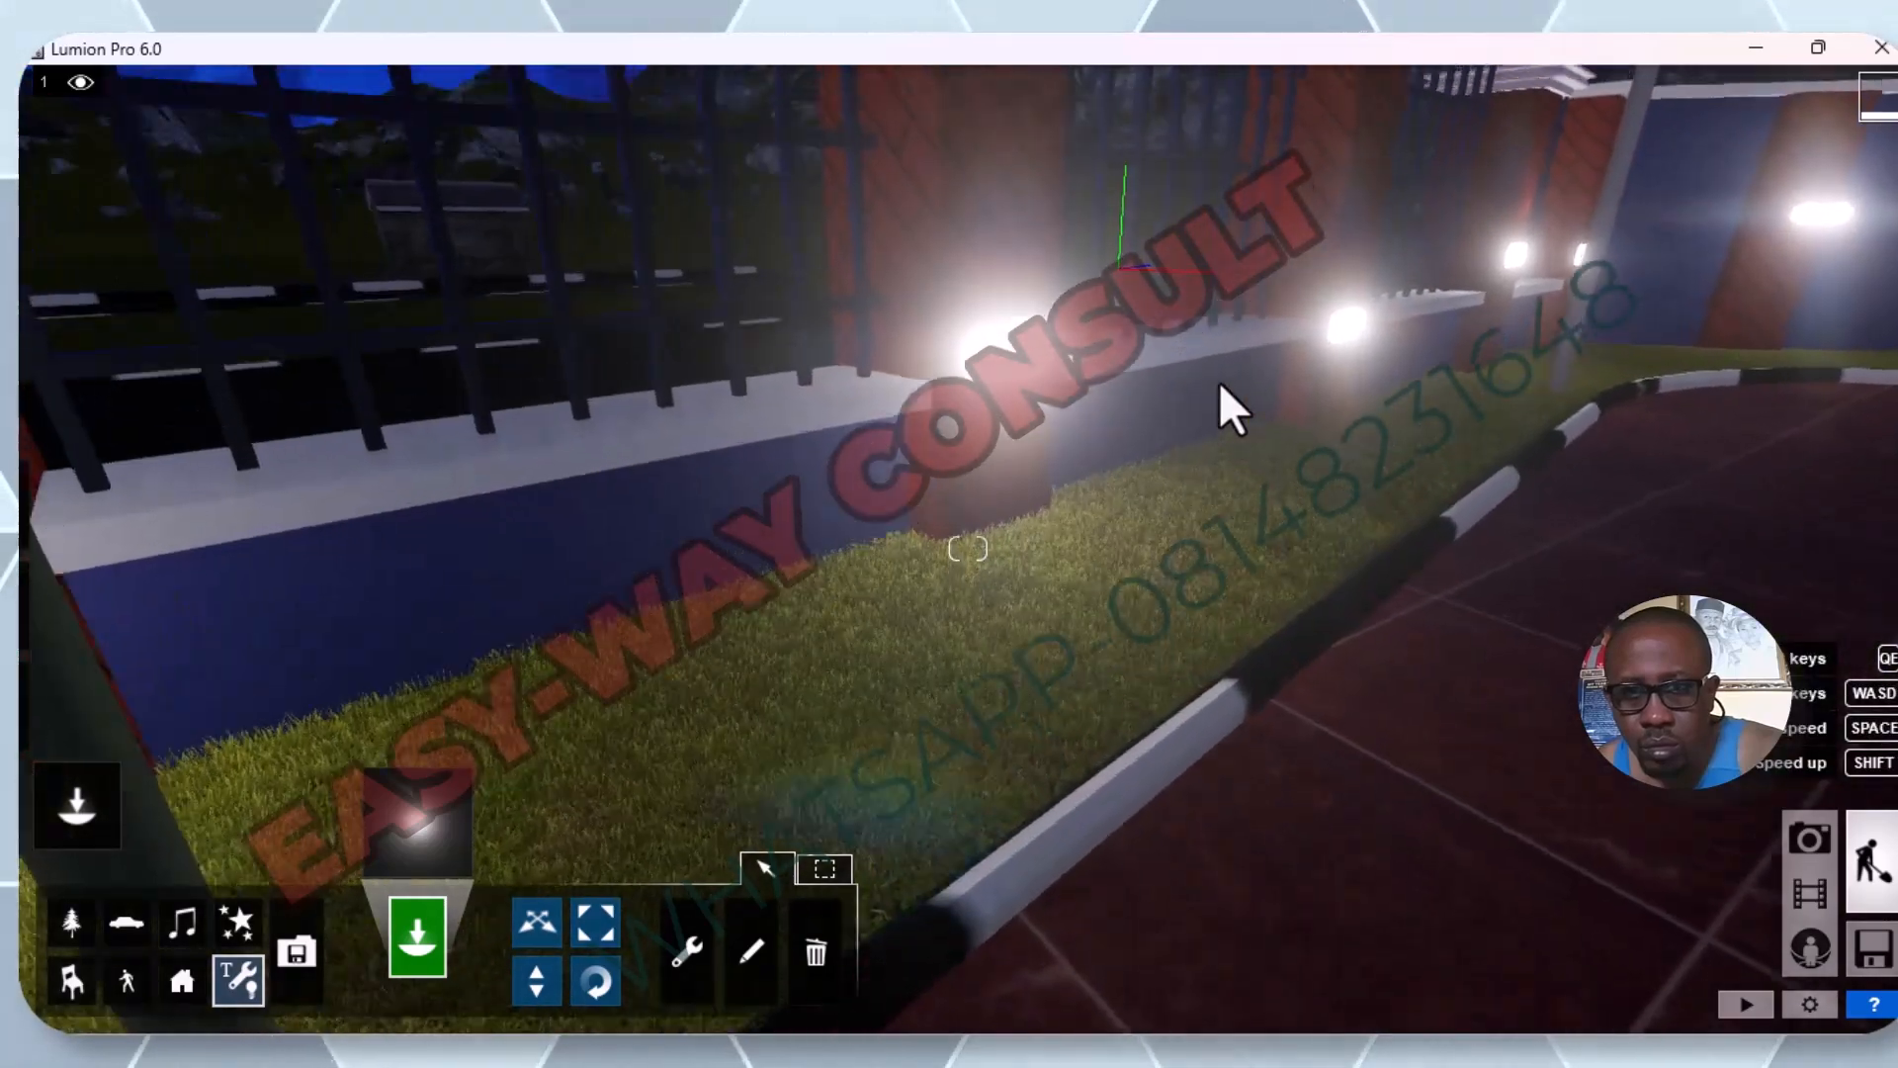
key(q)
key(w)
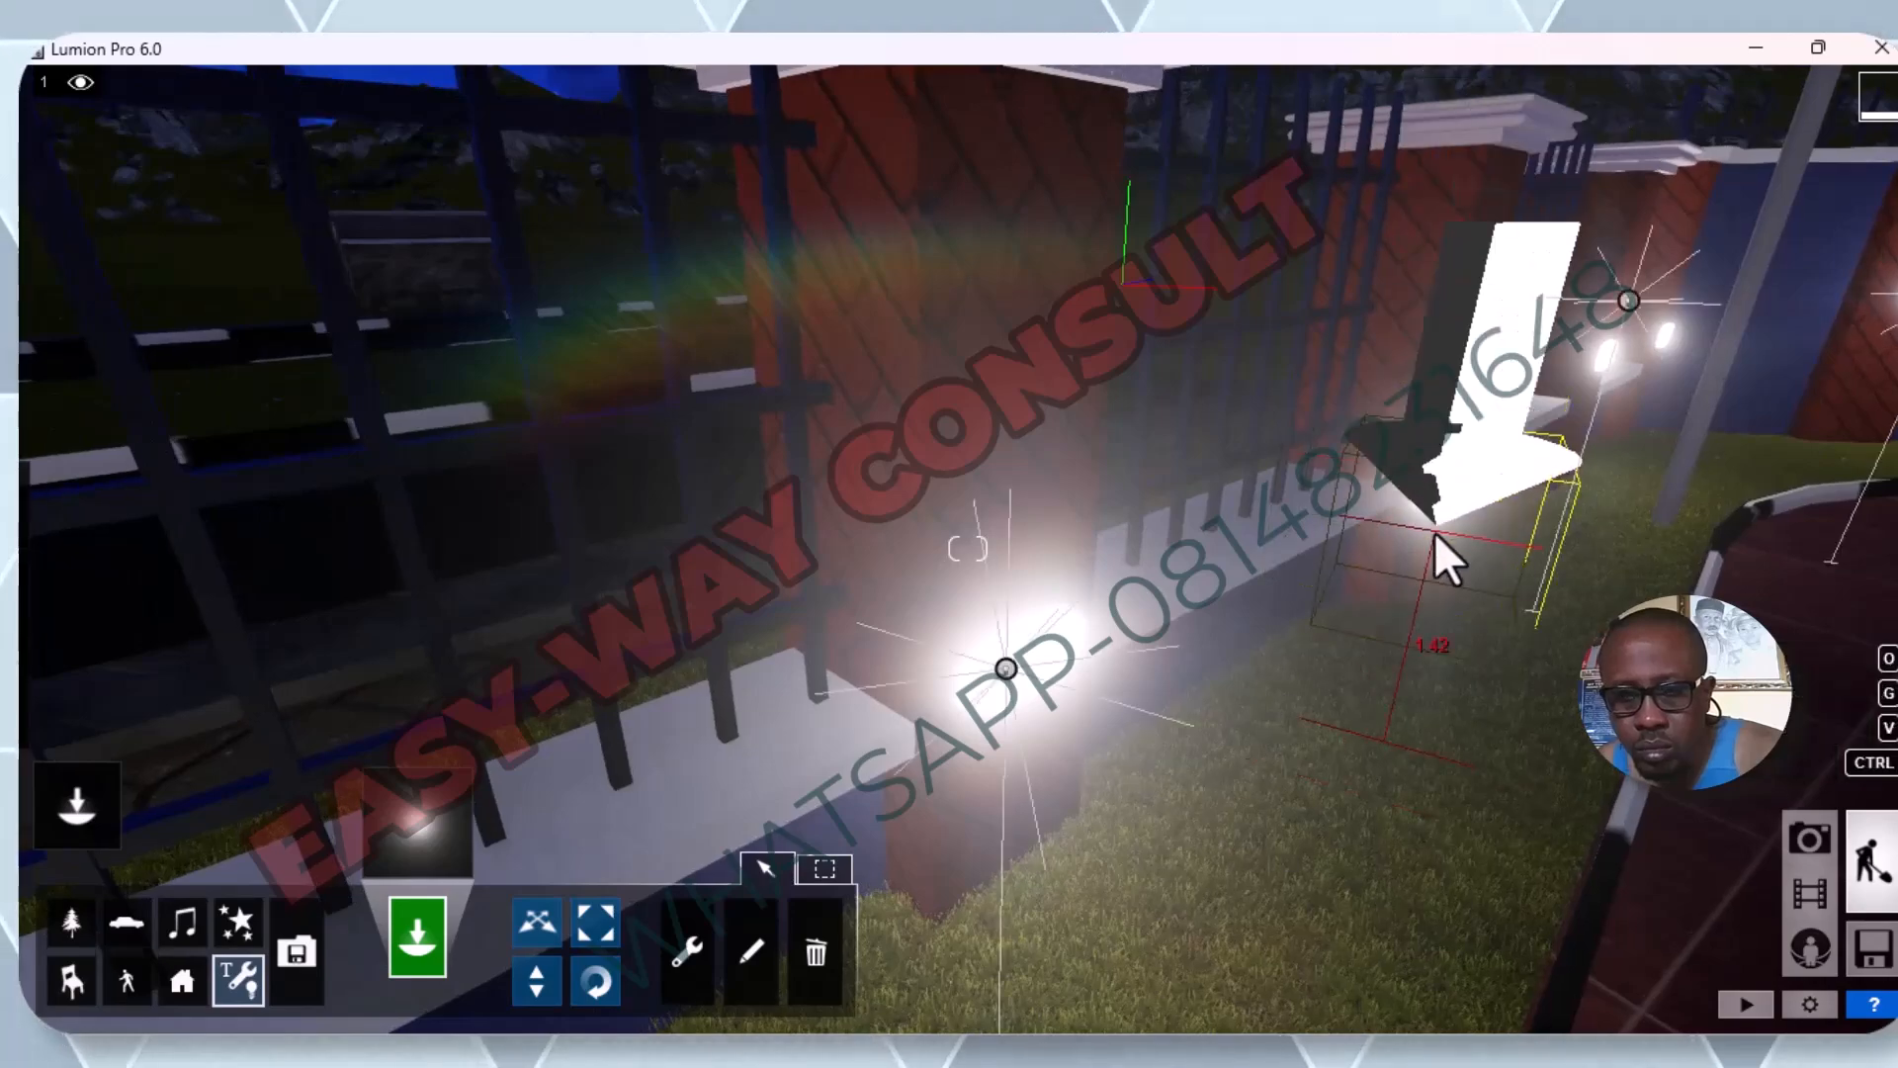
right_drag(1540, 573, 1493, 524)
key(s)
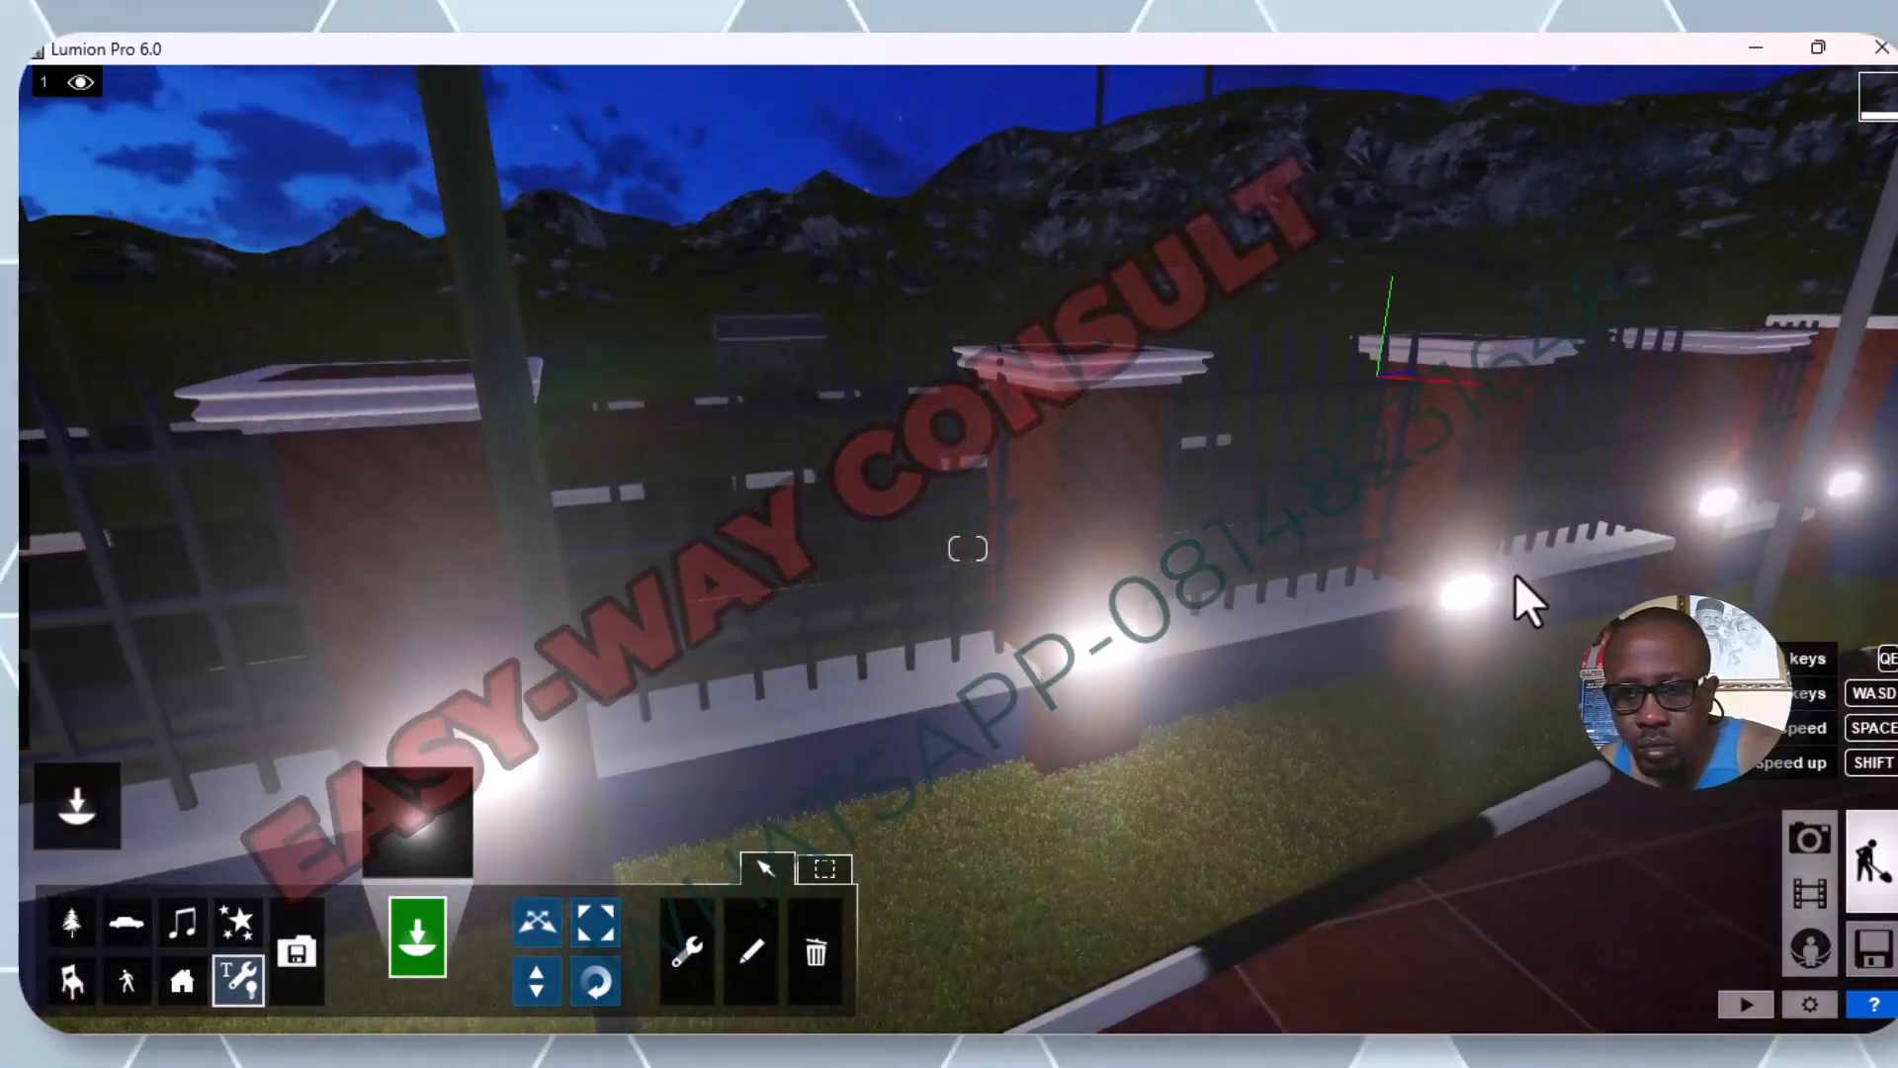
key(w)
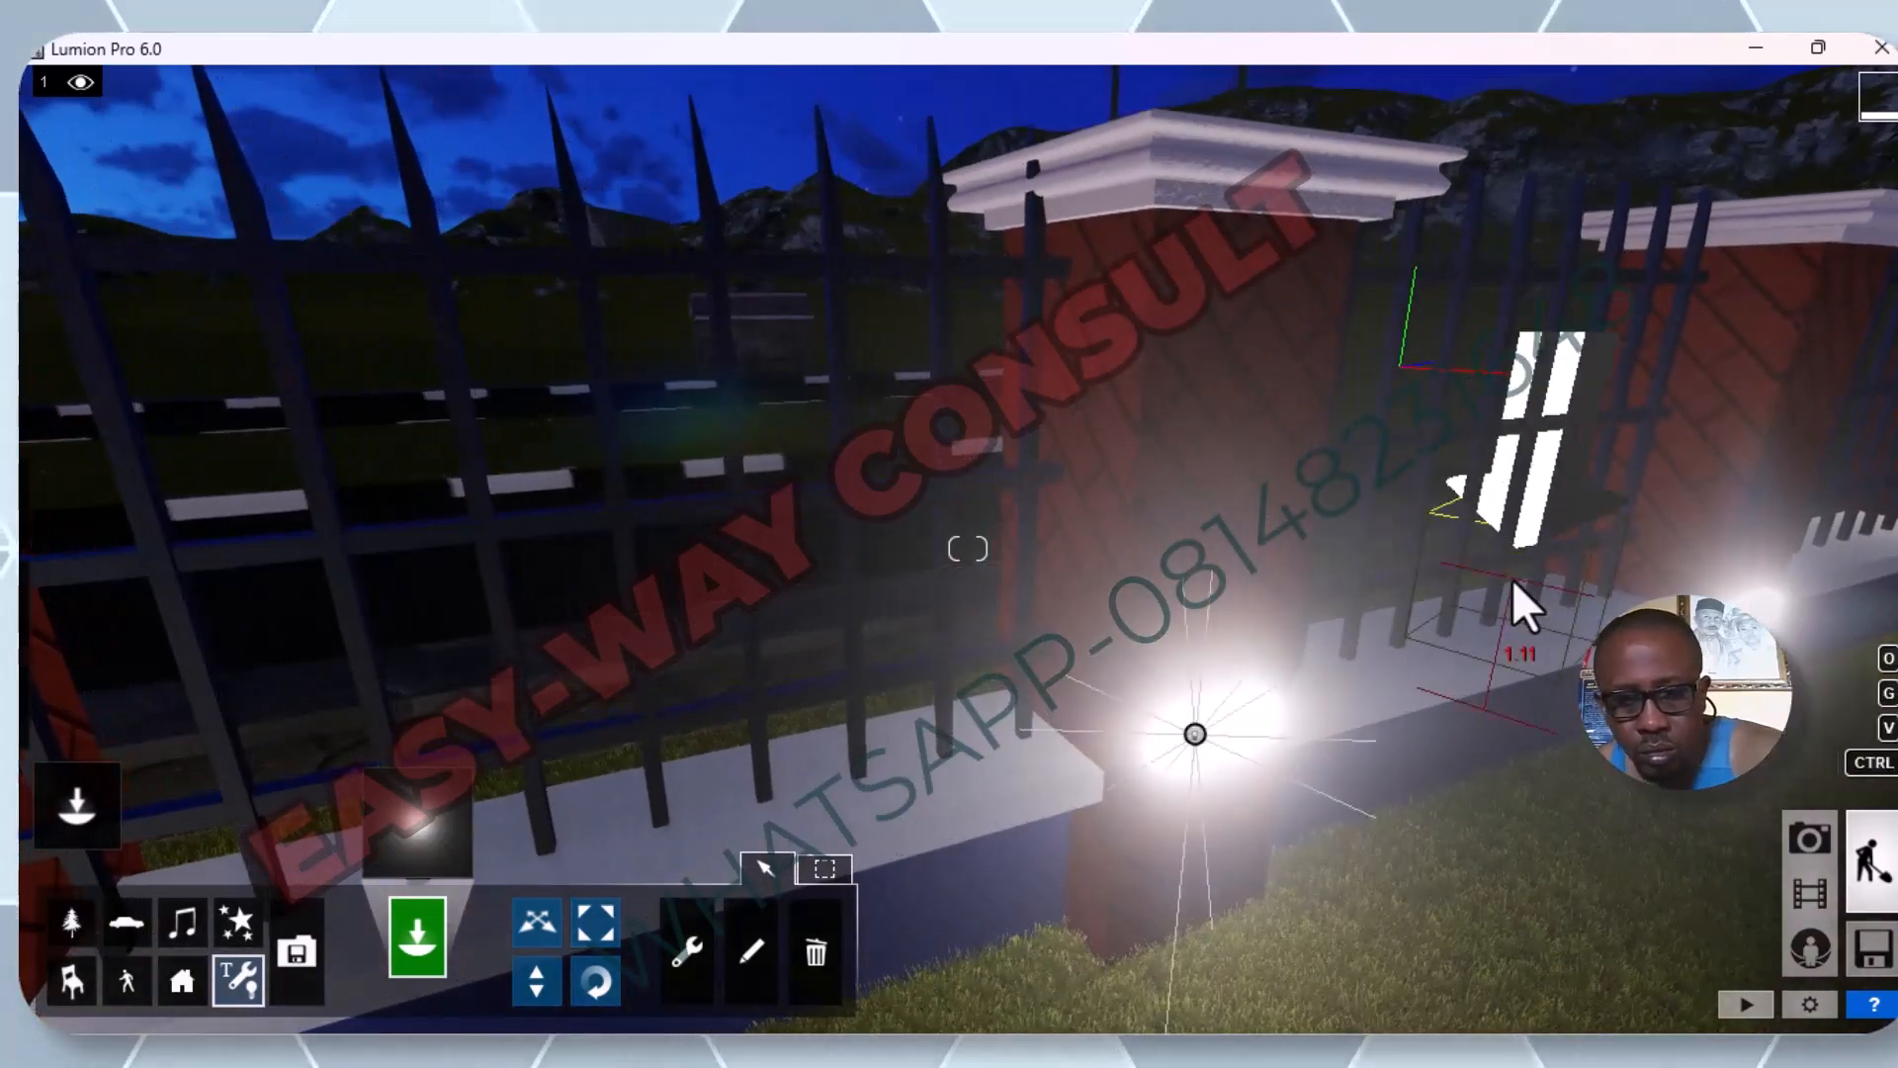
key(a)
key(d)
key(d)
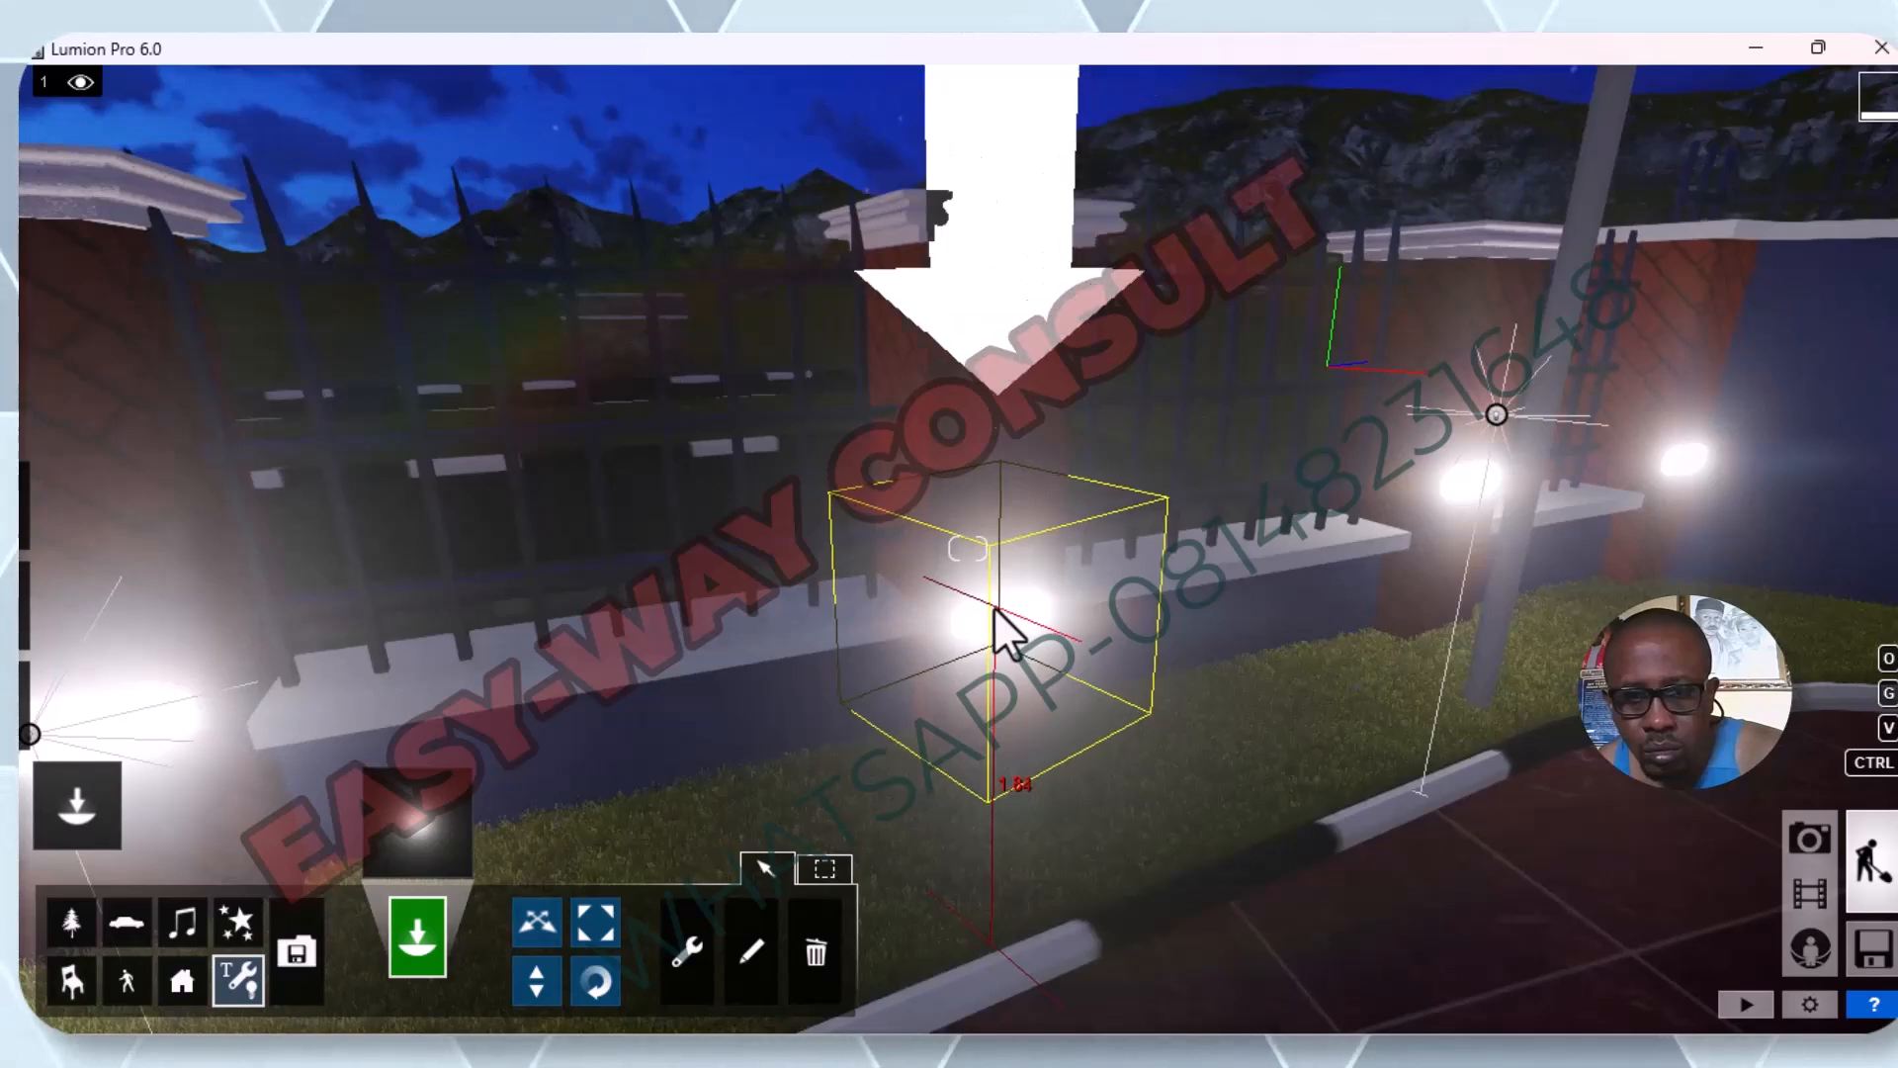
click(993, 608)
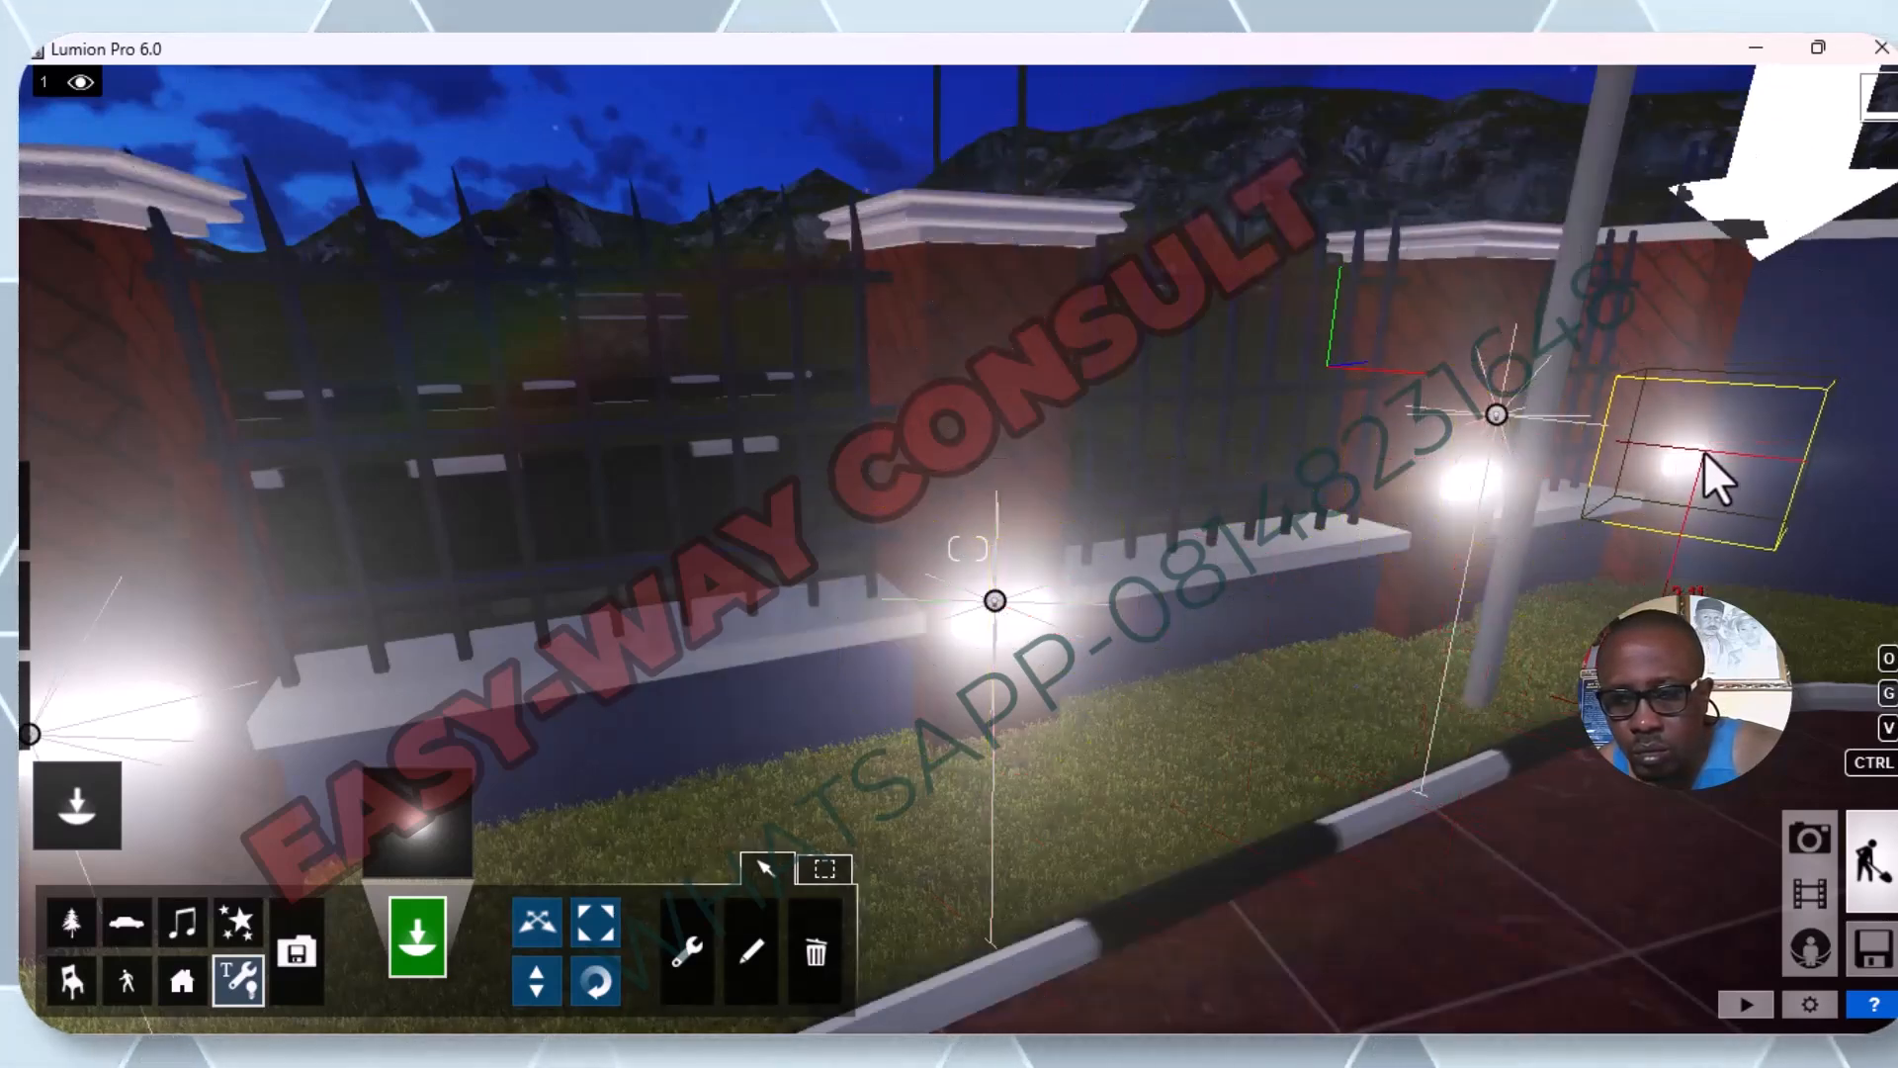
Place an omni light on the lamp of the corner fence pillar just beyond the light pole.
key(a)
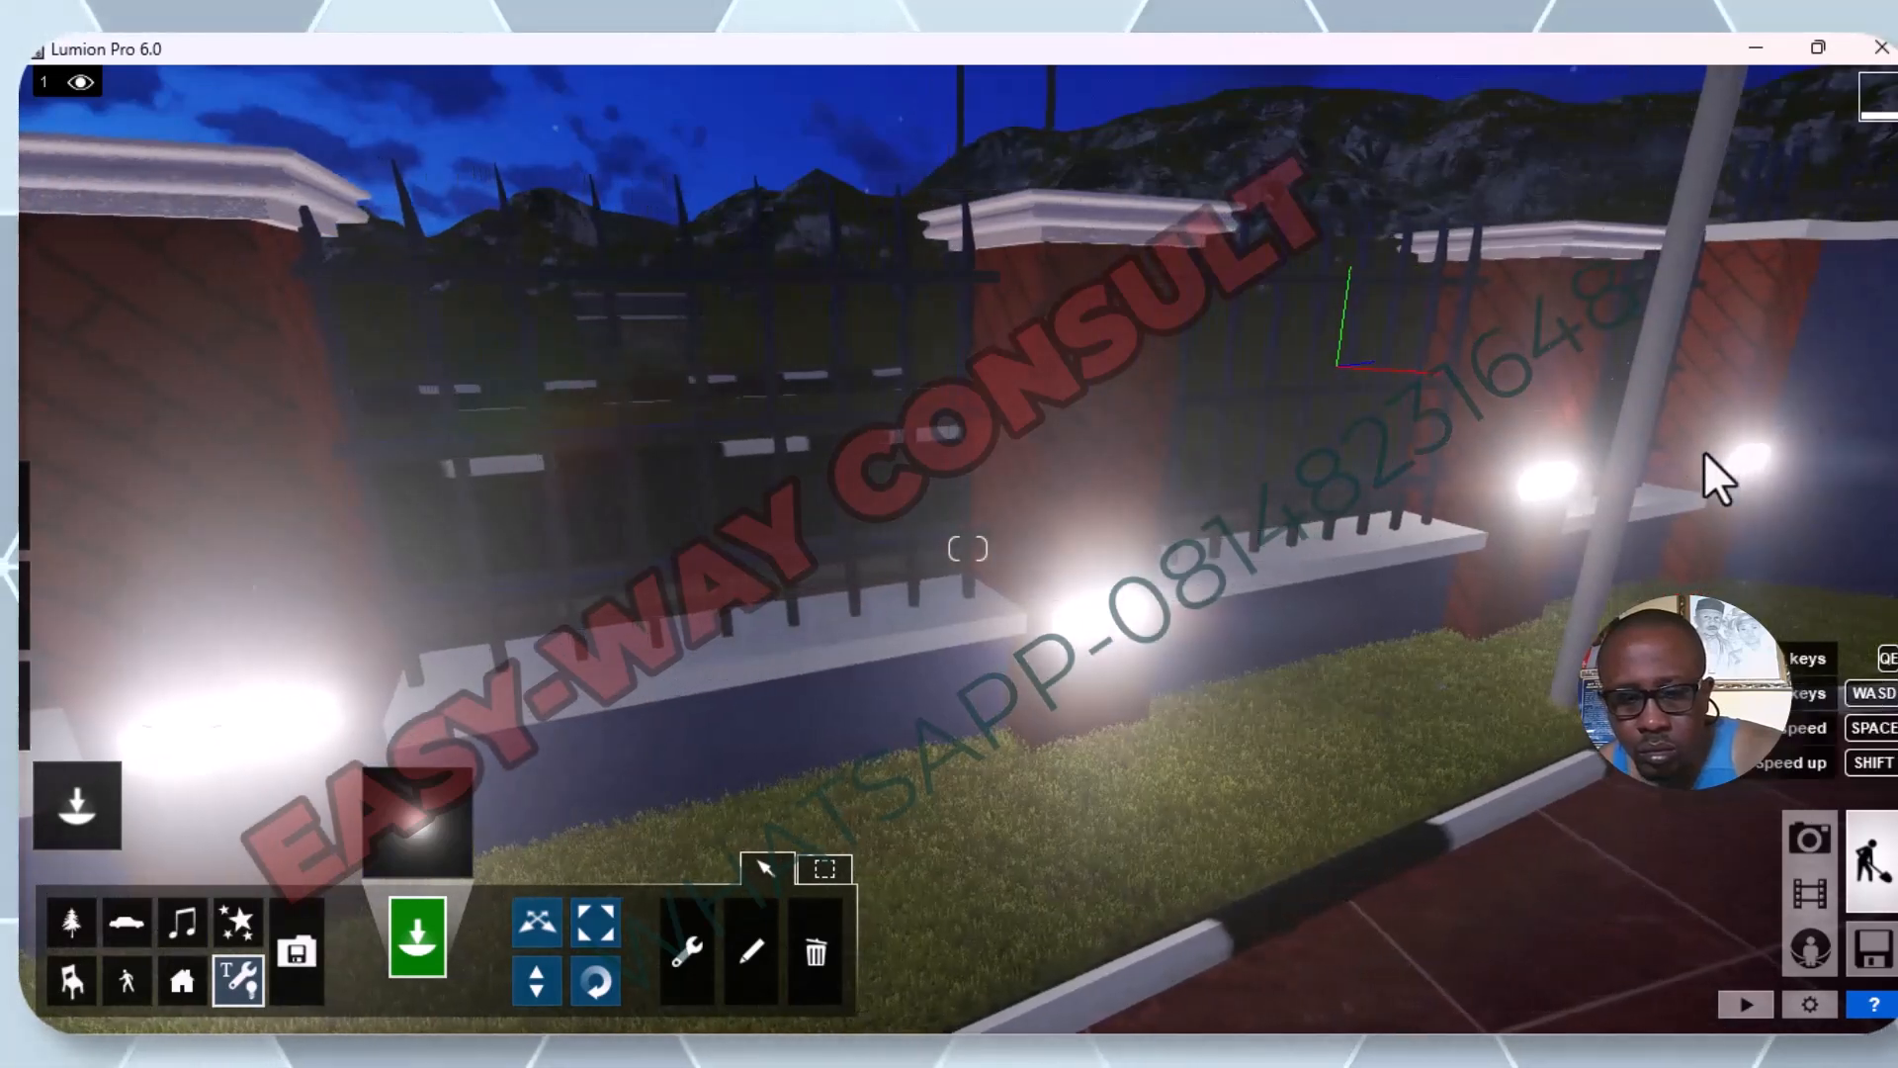
key(d)
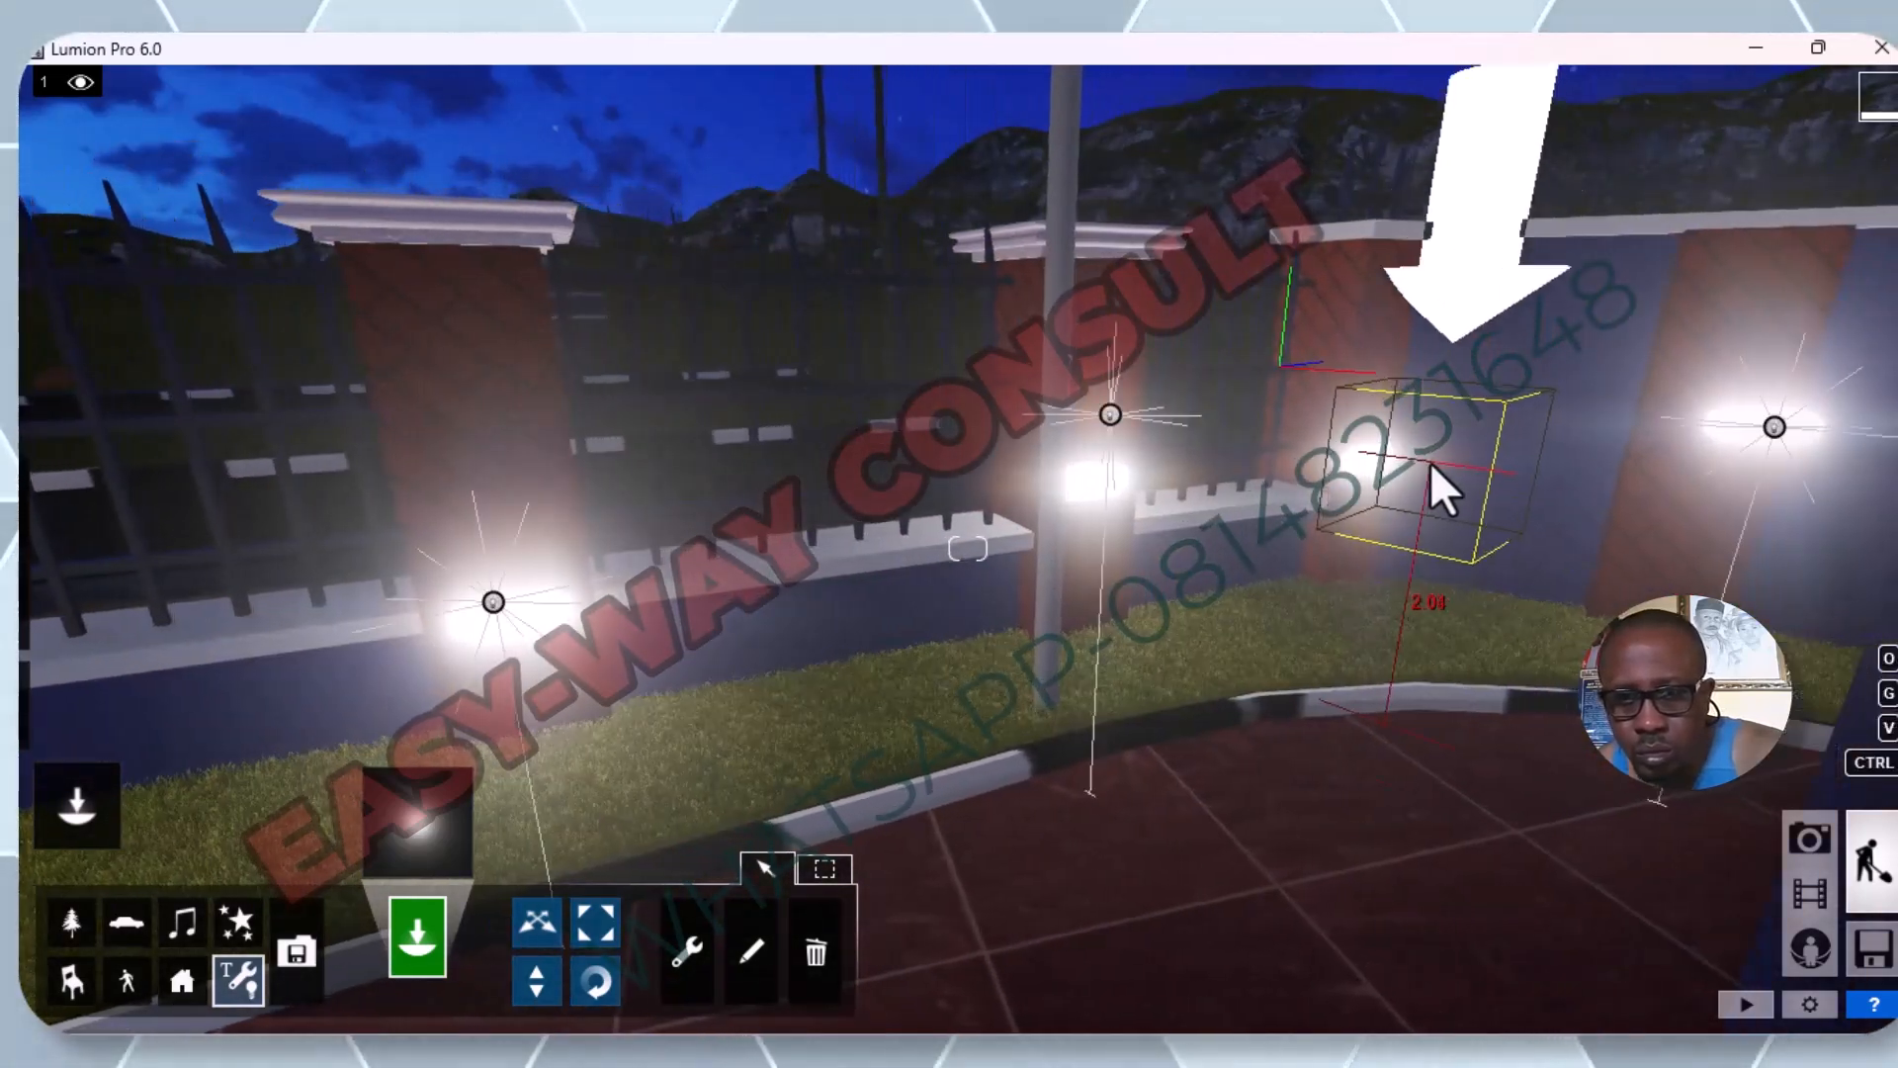
key(w)
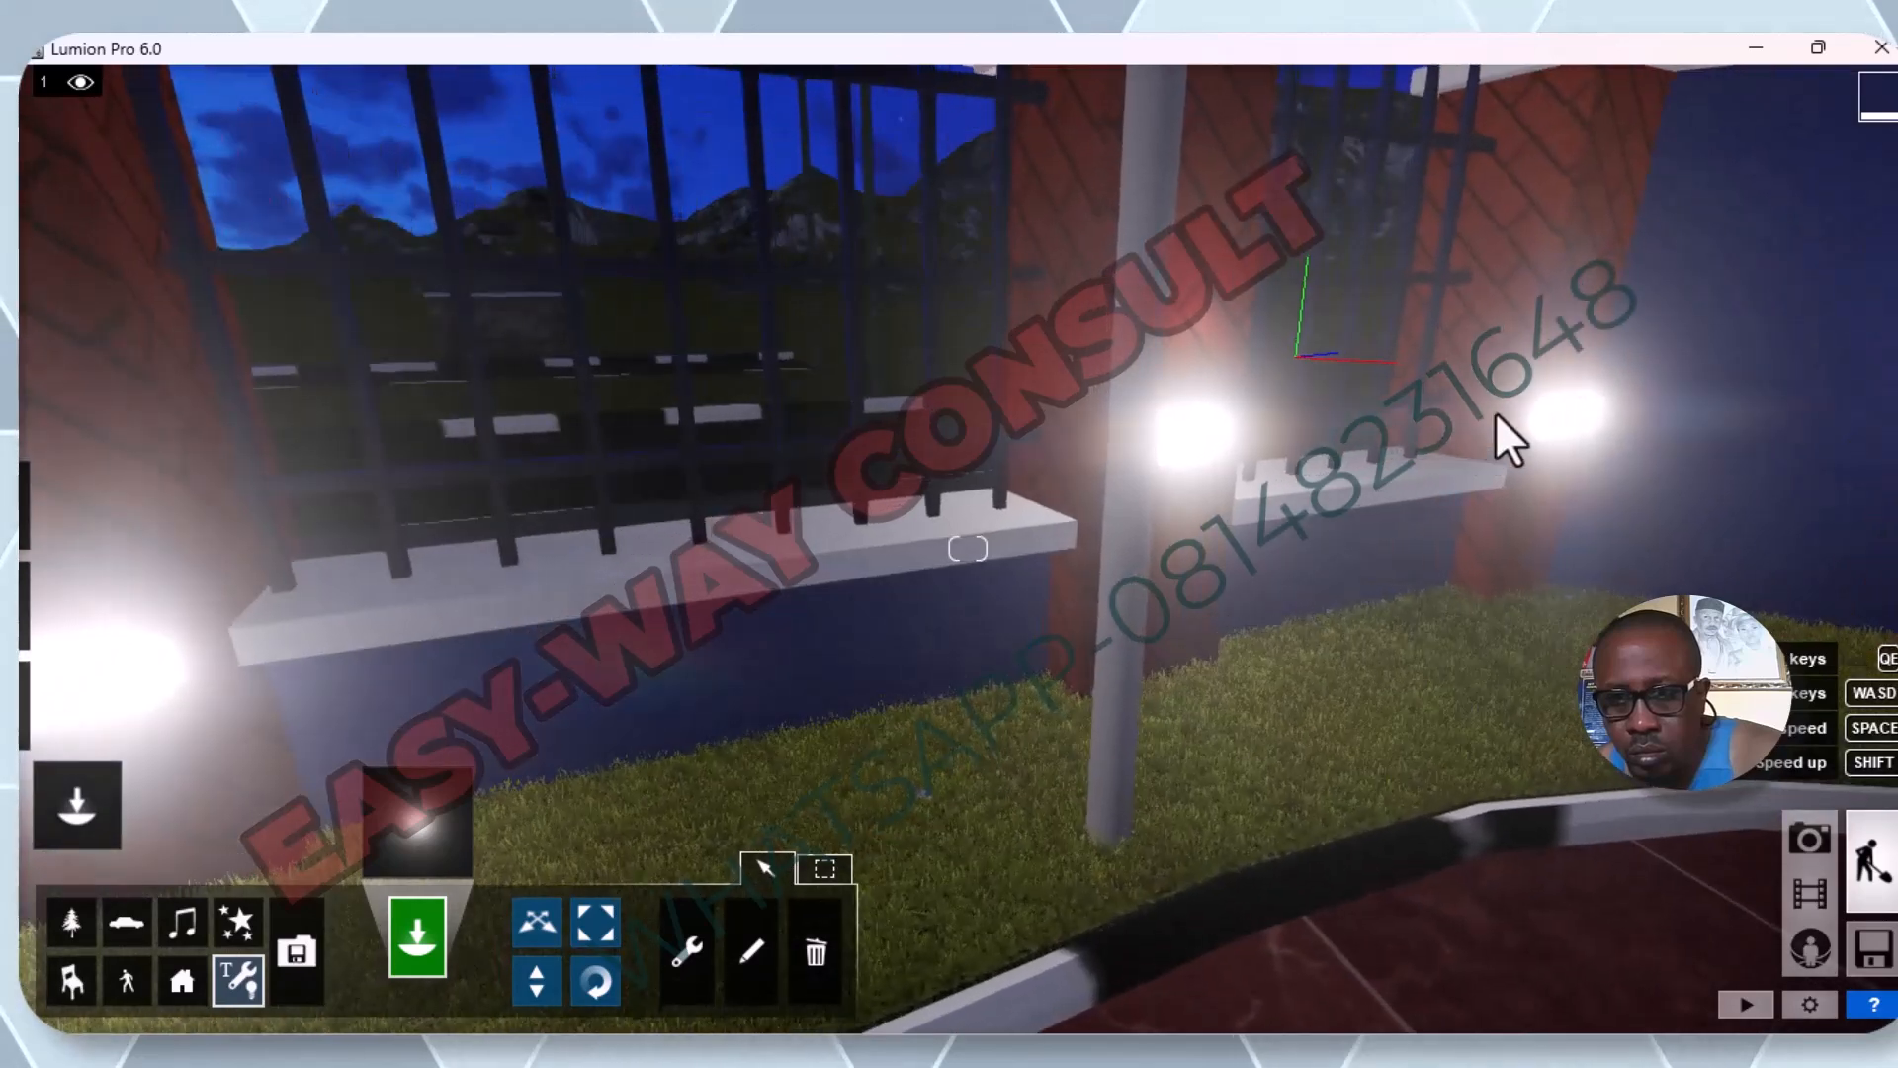
click(1558, 402)
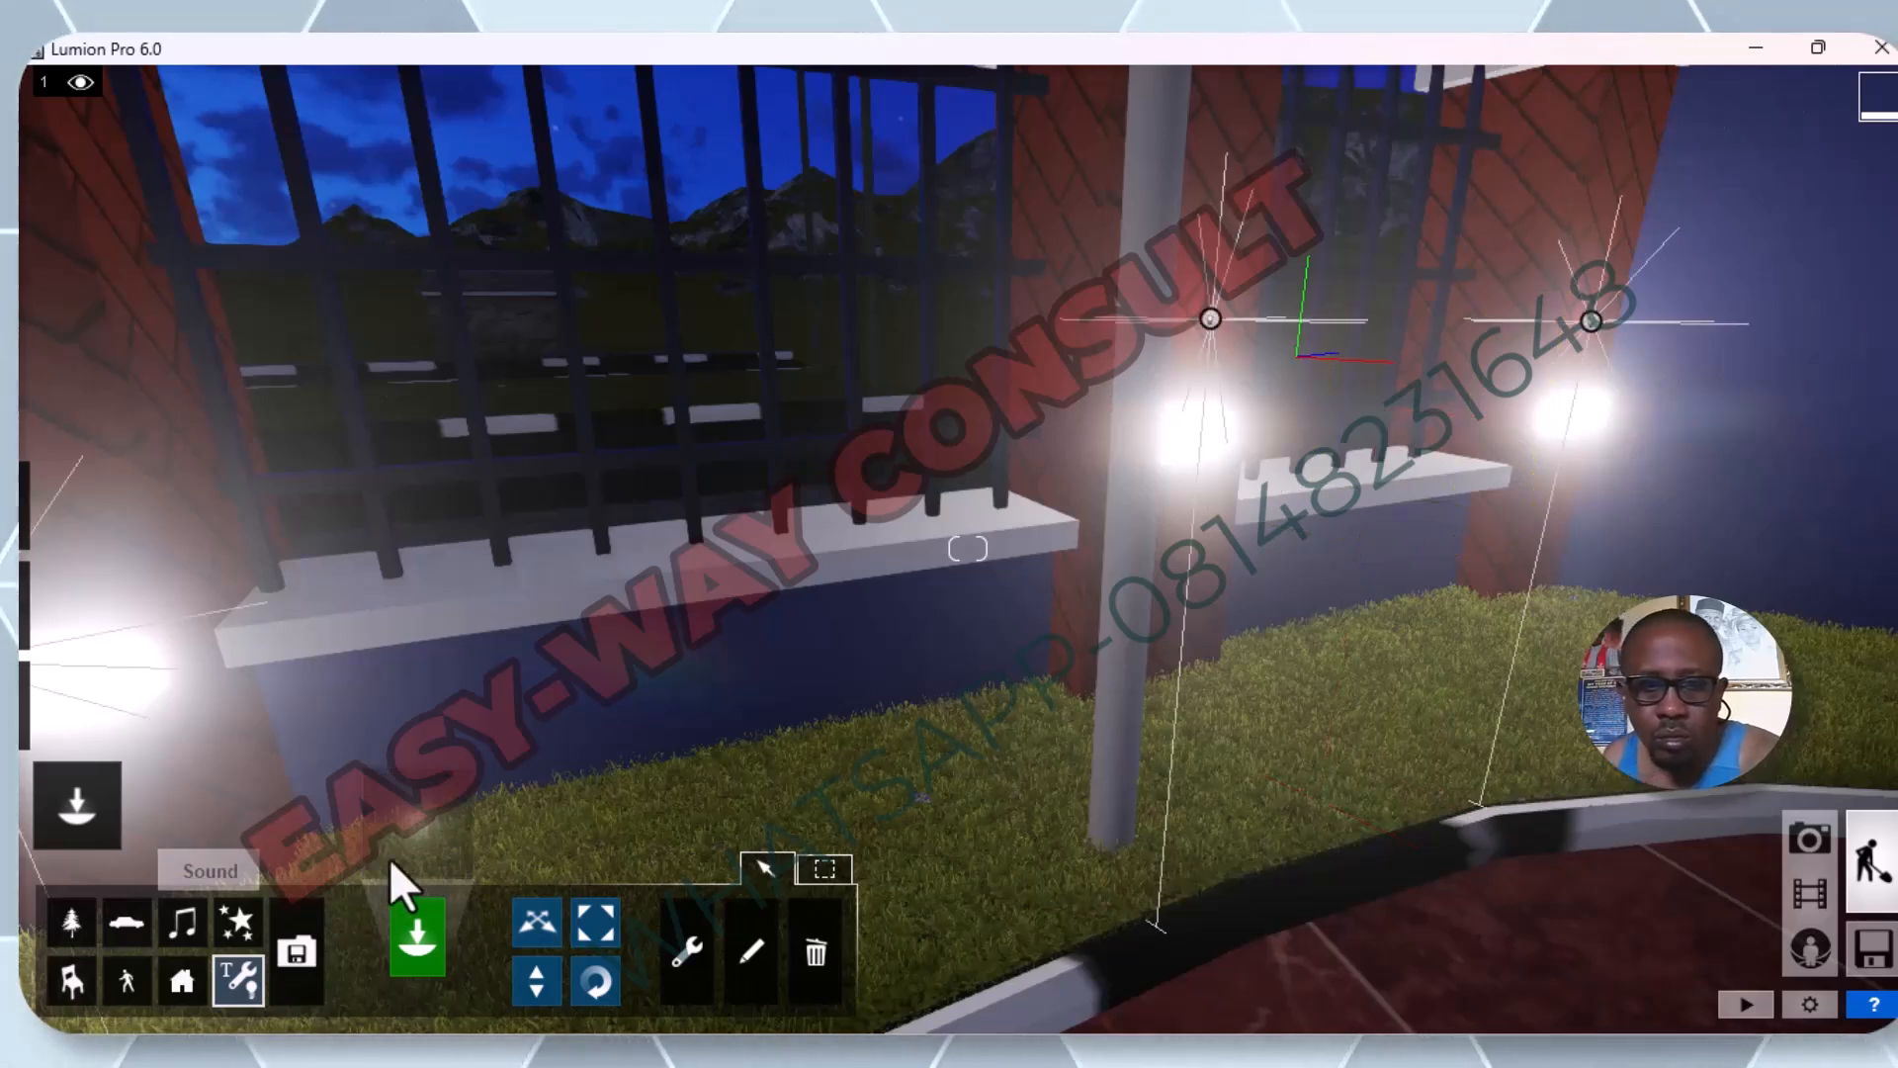
Move the two raised omni lights down onto the lamps of the pillar behind the light pole and the corner pillar.
click(531, 920)
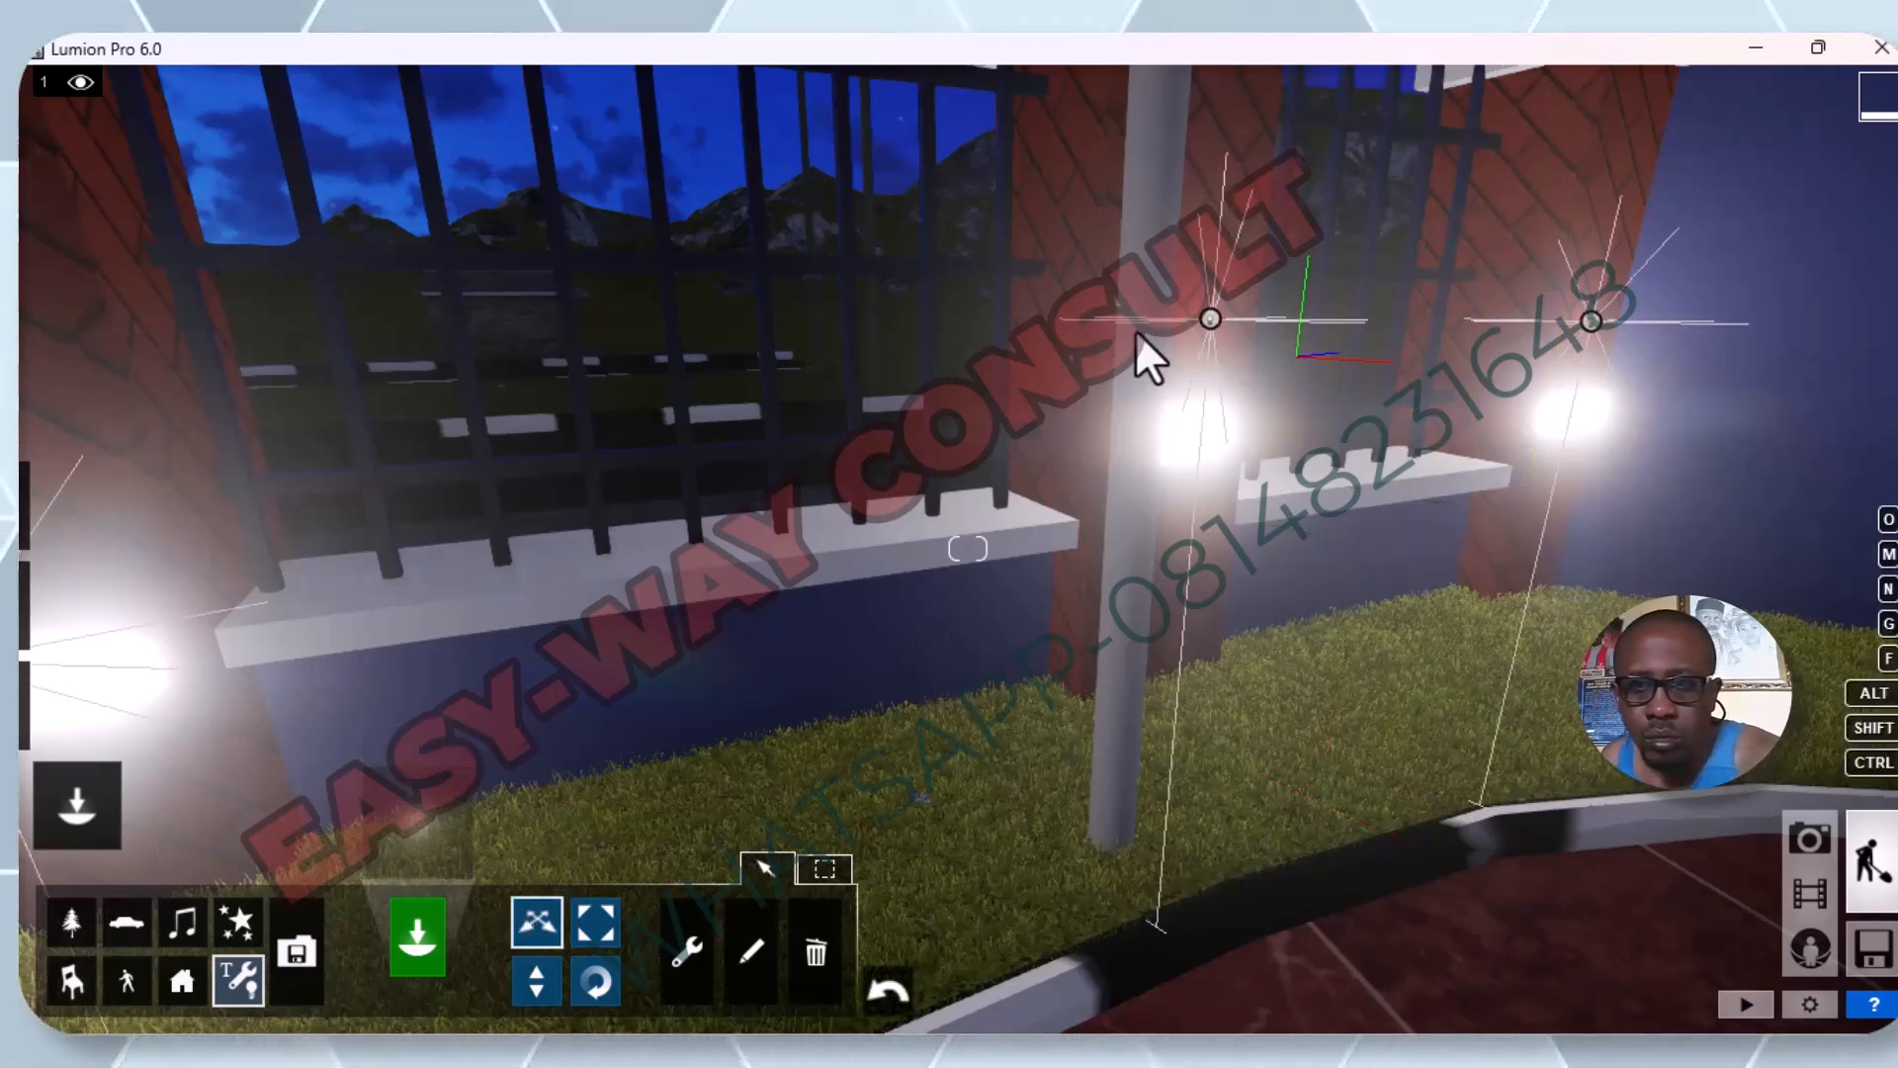
drag(1206, 313, 1188, 425)
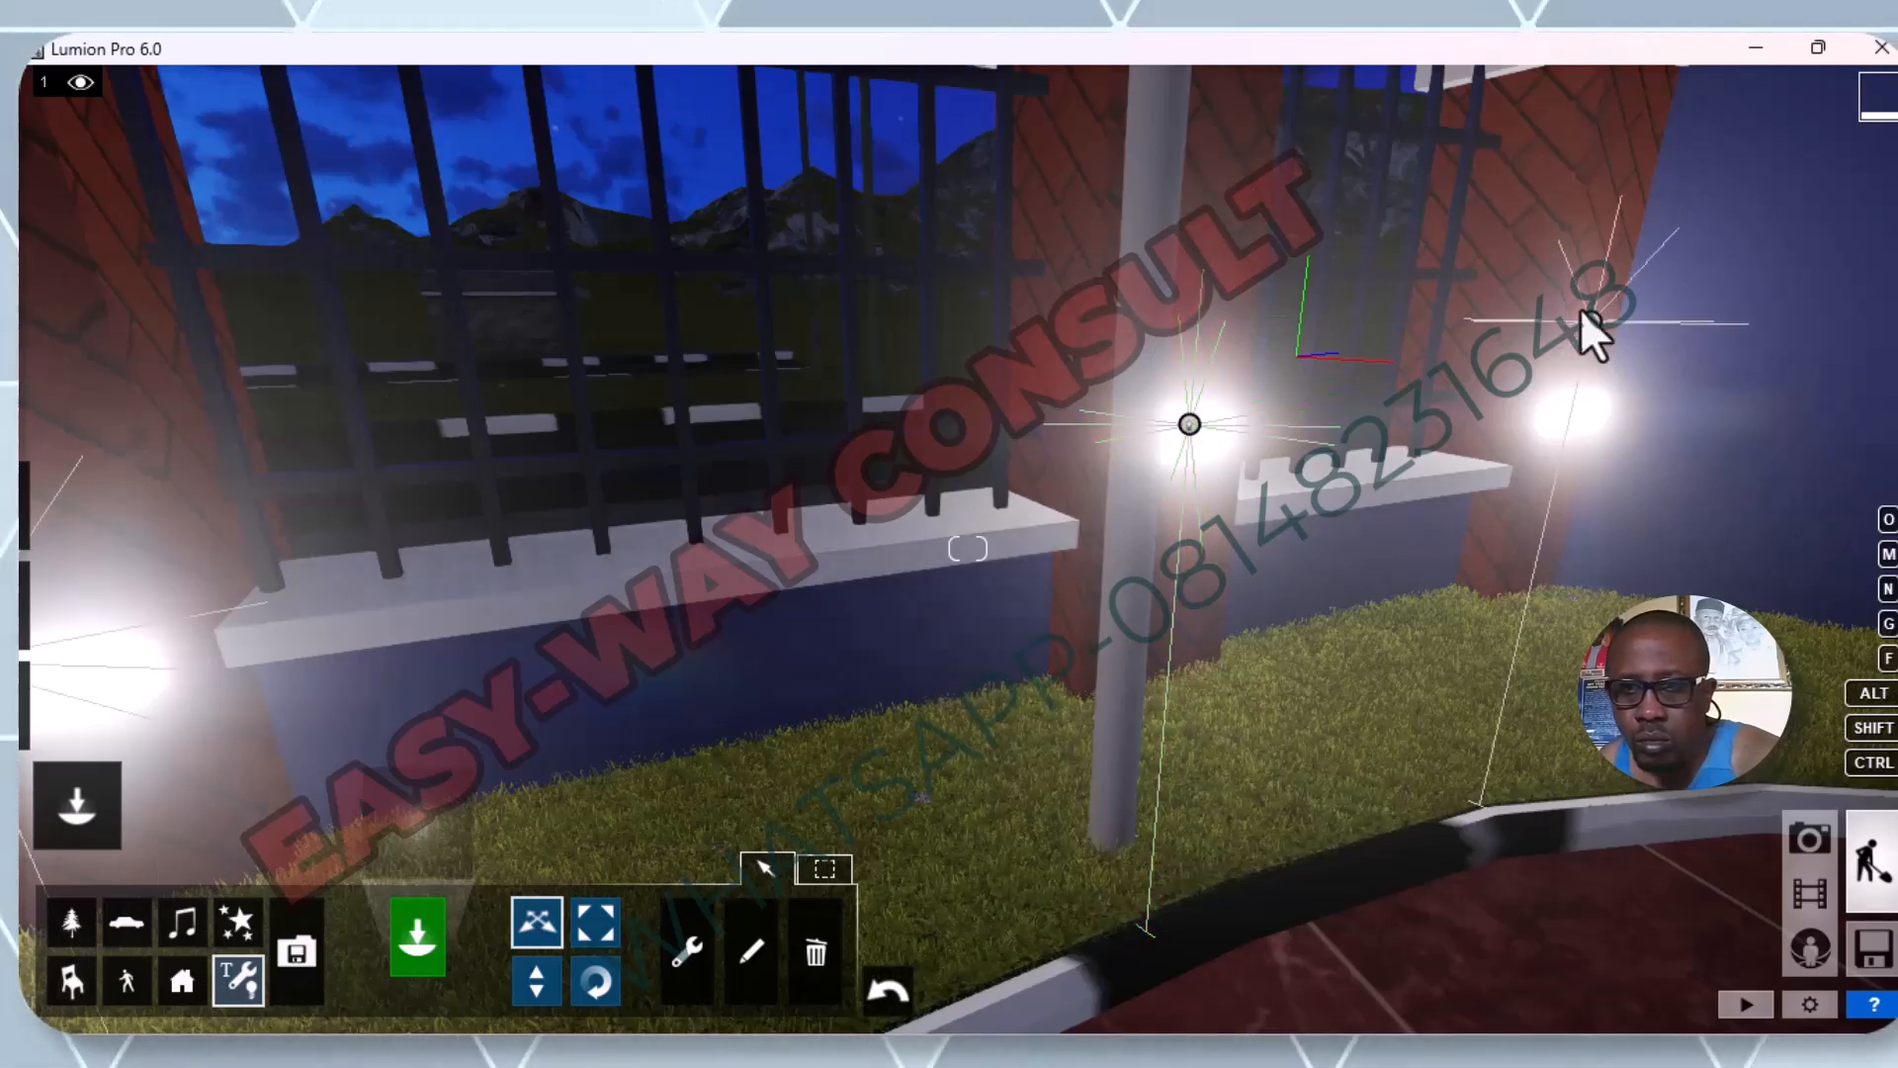
drag(1592, 312, 1564, 413)
Copy the omni light from the first solid-wall pillar past the corner onto the lamp of the next wall pillar.
scroll(1582, 455, down, 3)
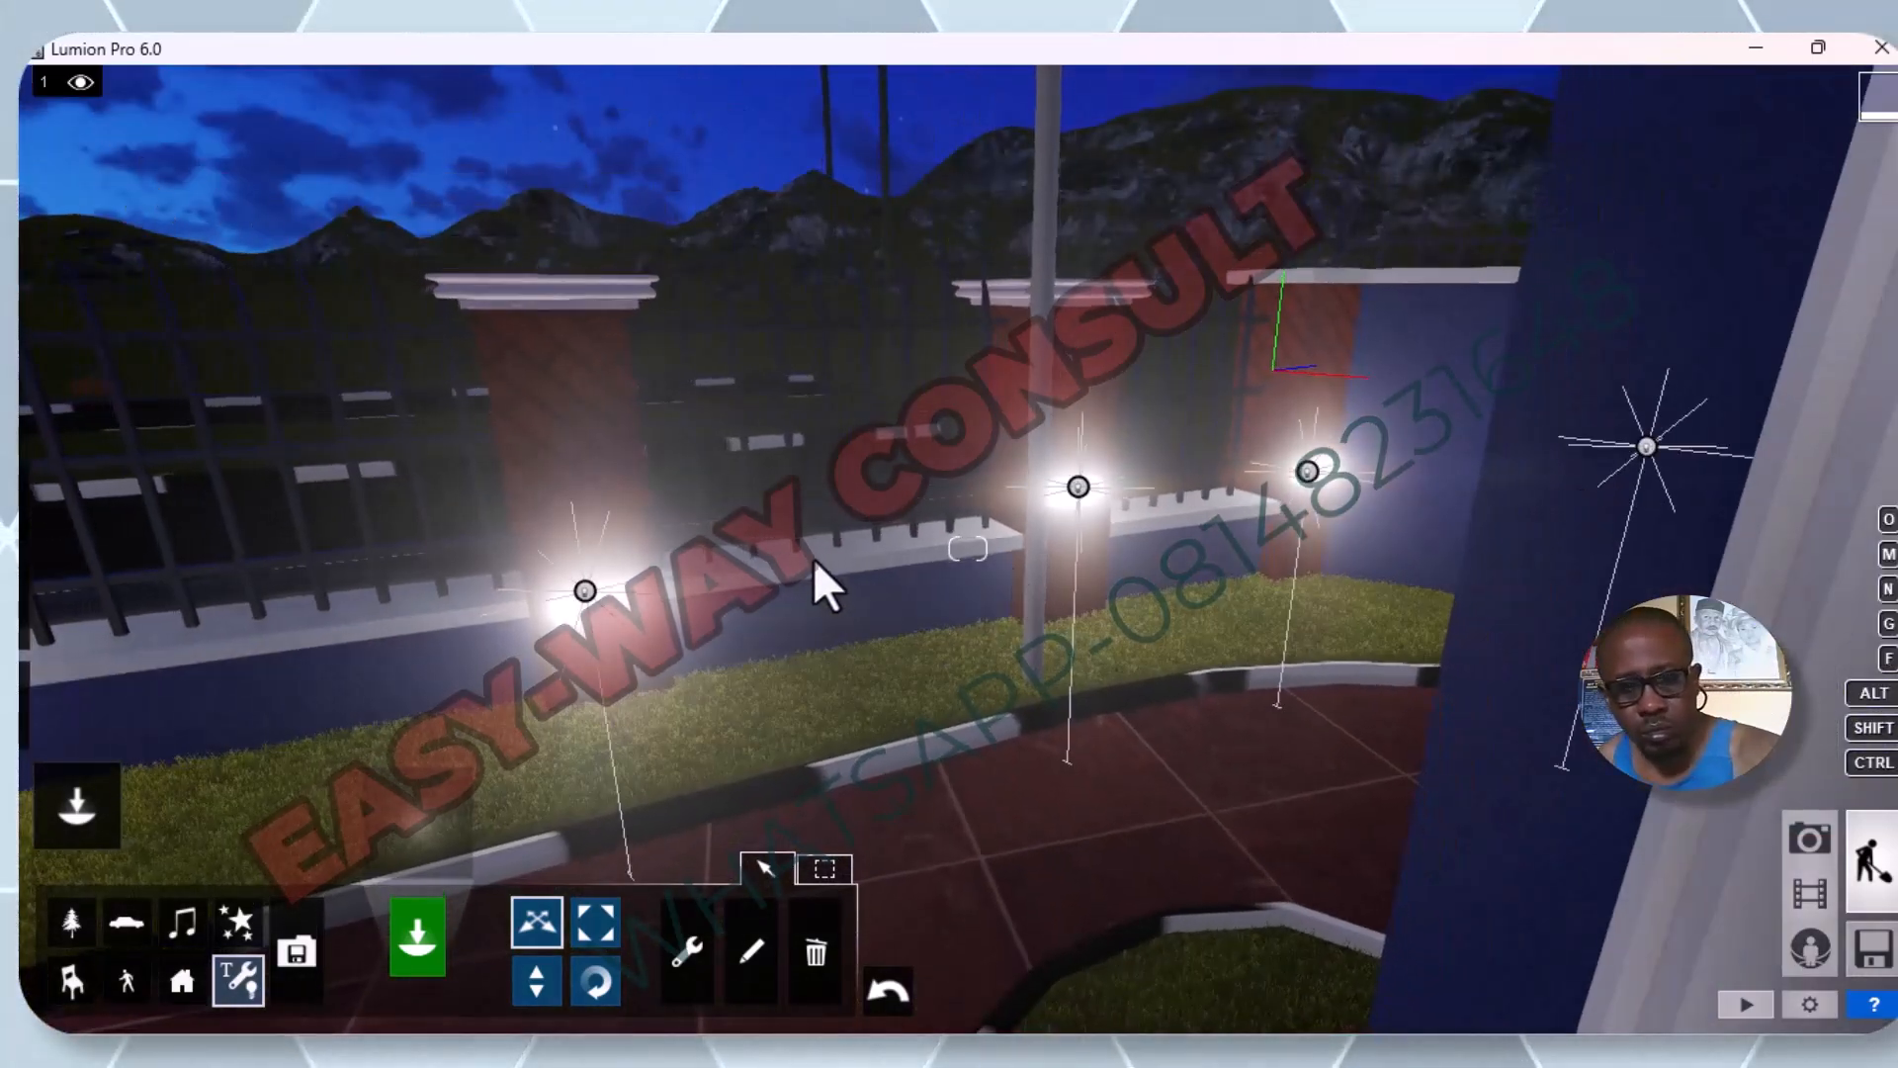
right_drag(745, 584, 744, 579)
right_drag(475, 539, 748, 564)
key(a)
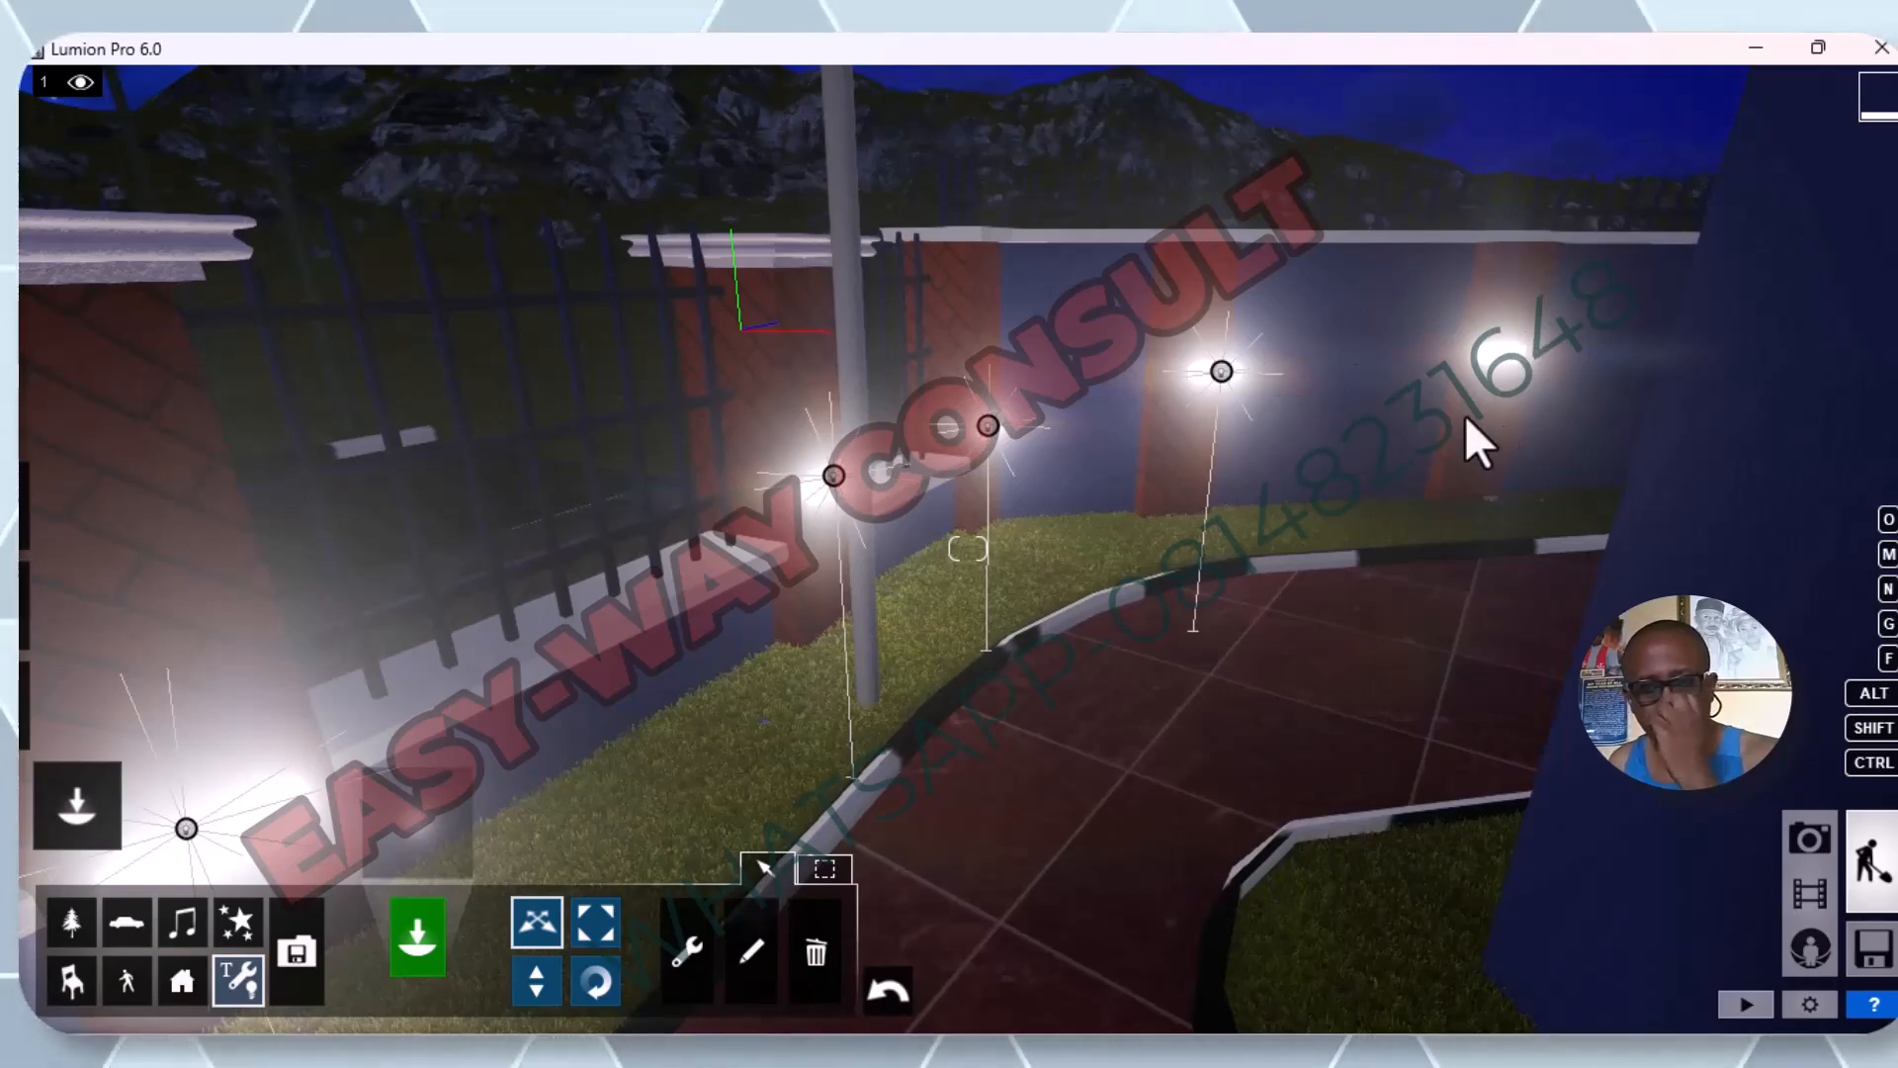
key(w)
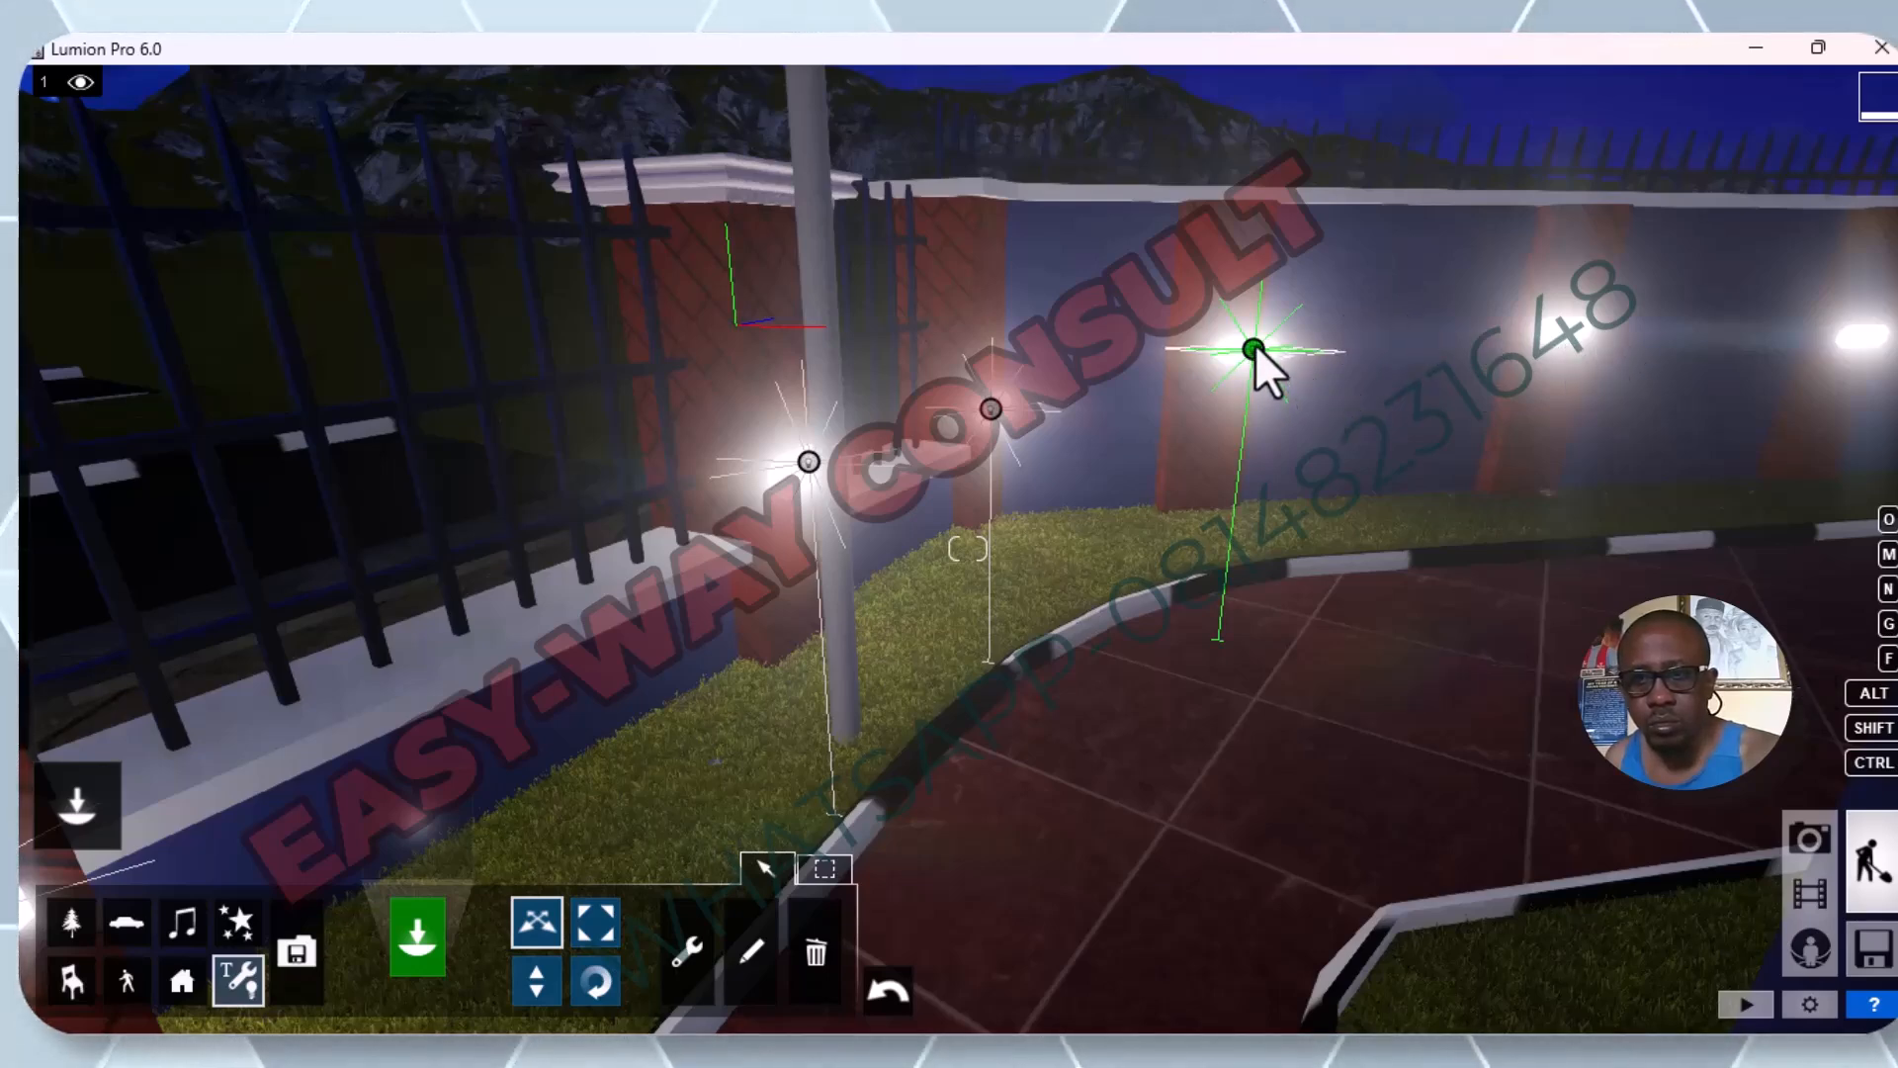
drag(1254, 344, 1566, 328)
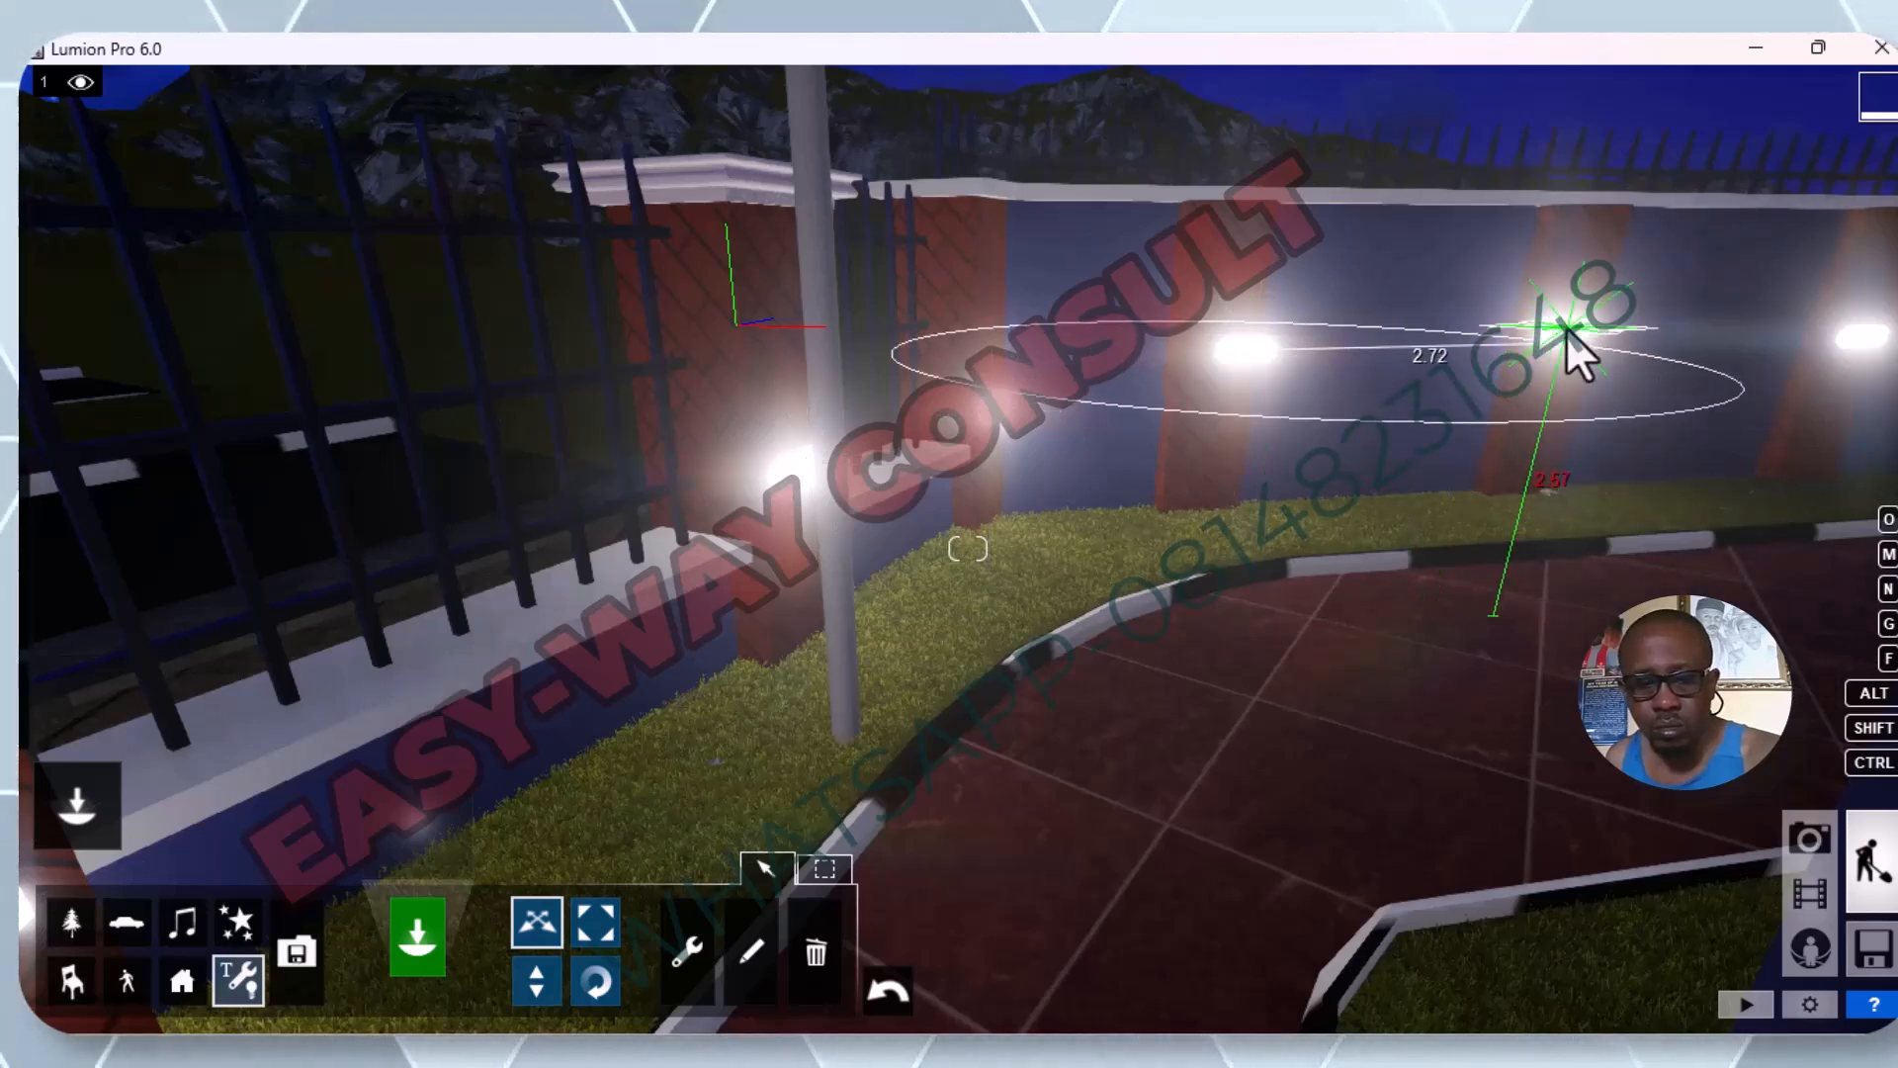
drag(1566, 329, 1566, 329)
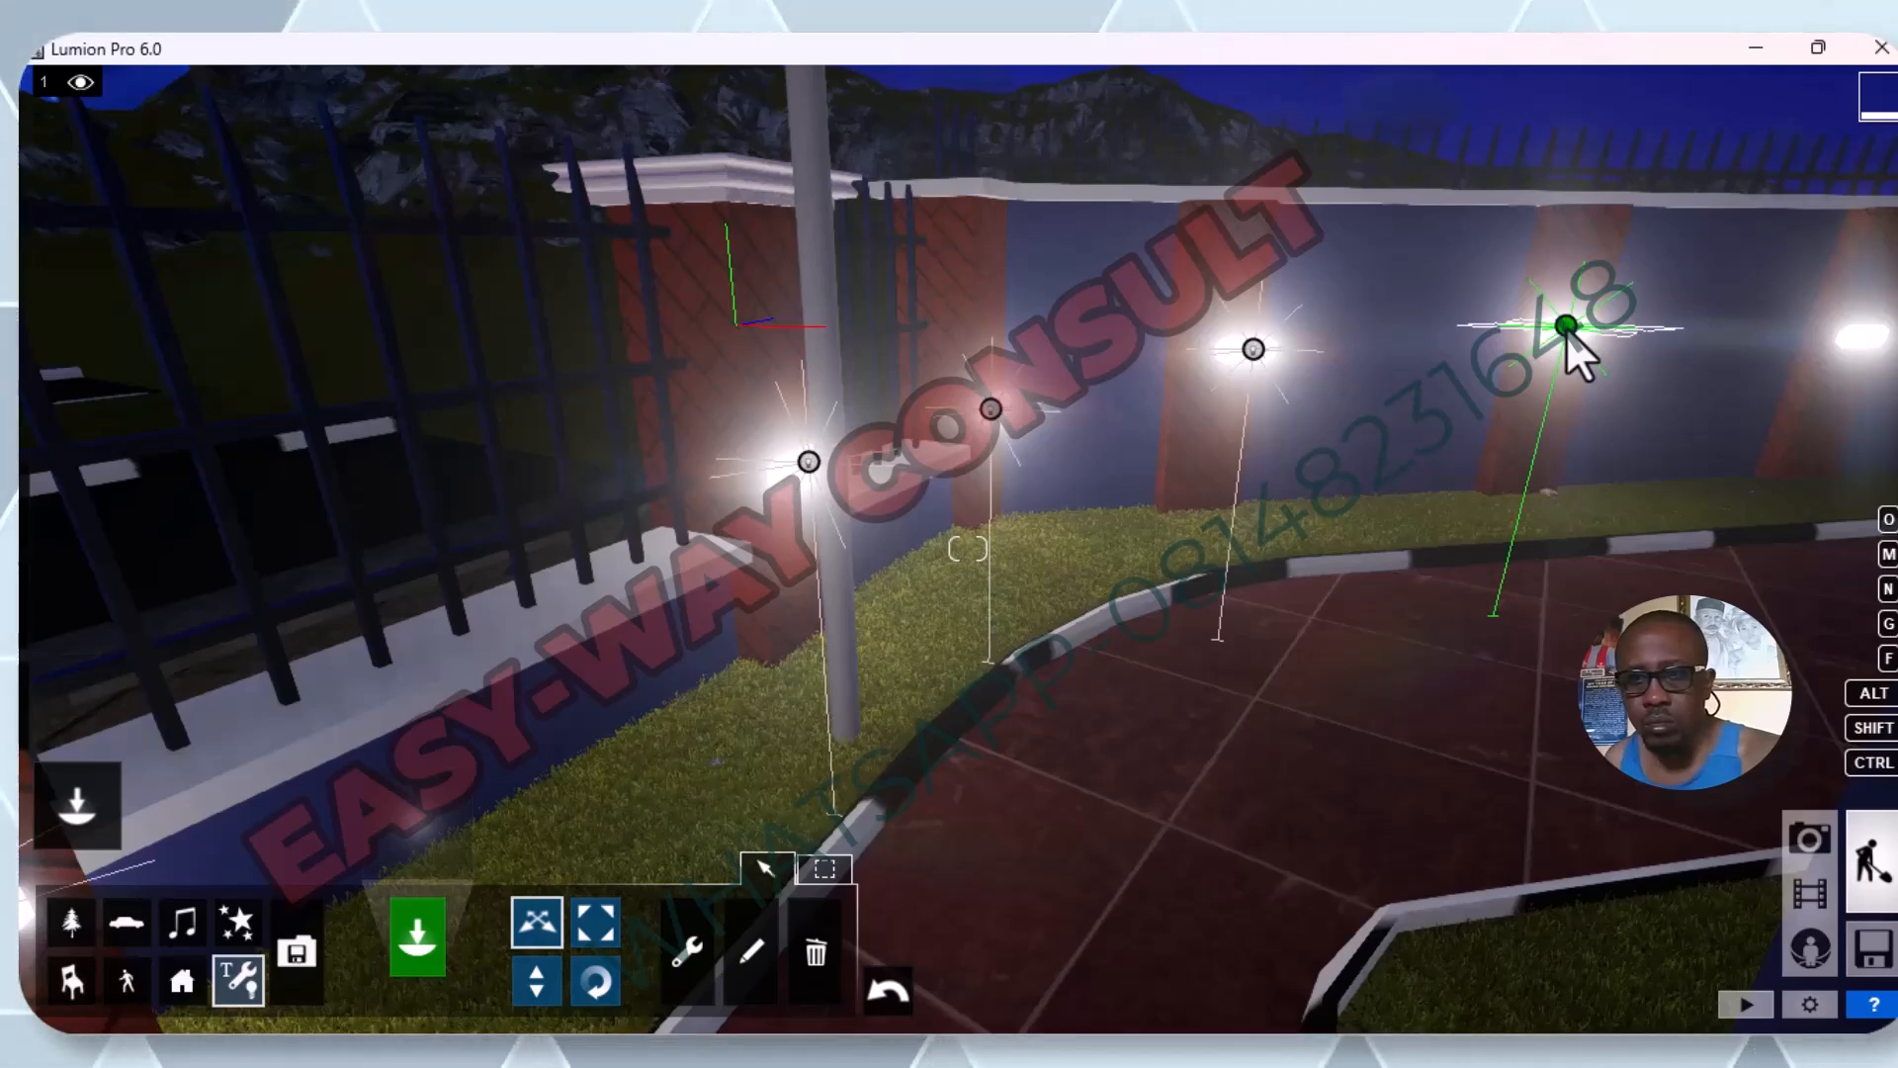
Examine the lighting of the corner fence, the building facade and the area around the entrance steps.
key(s)
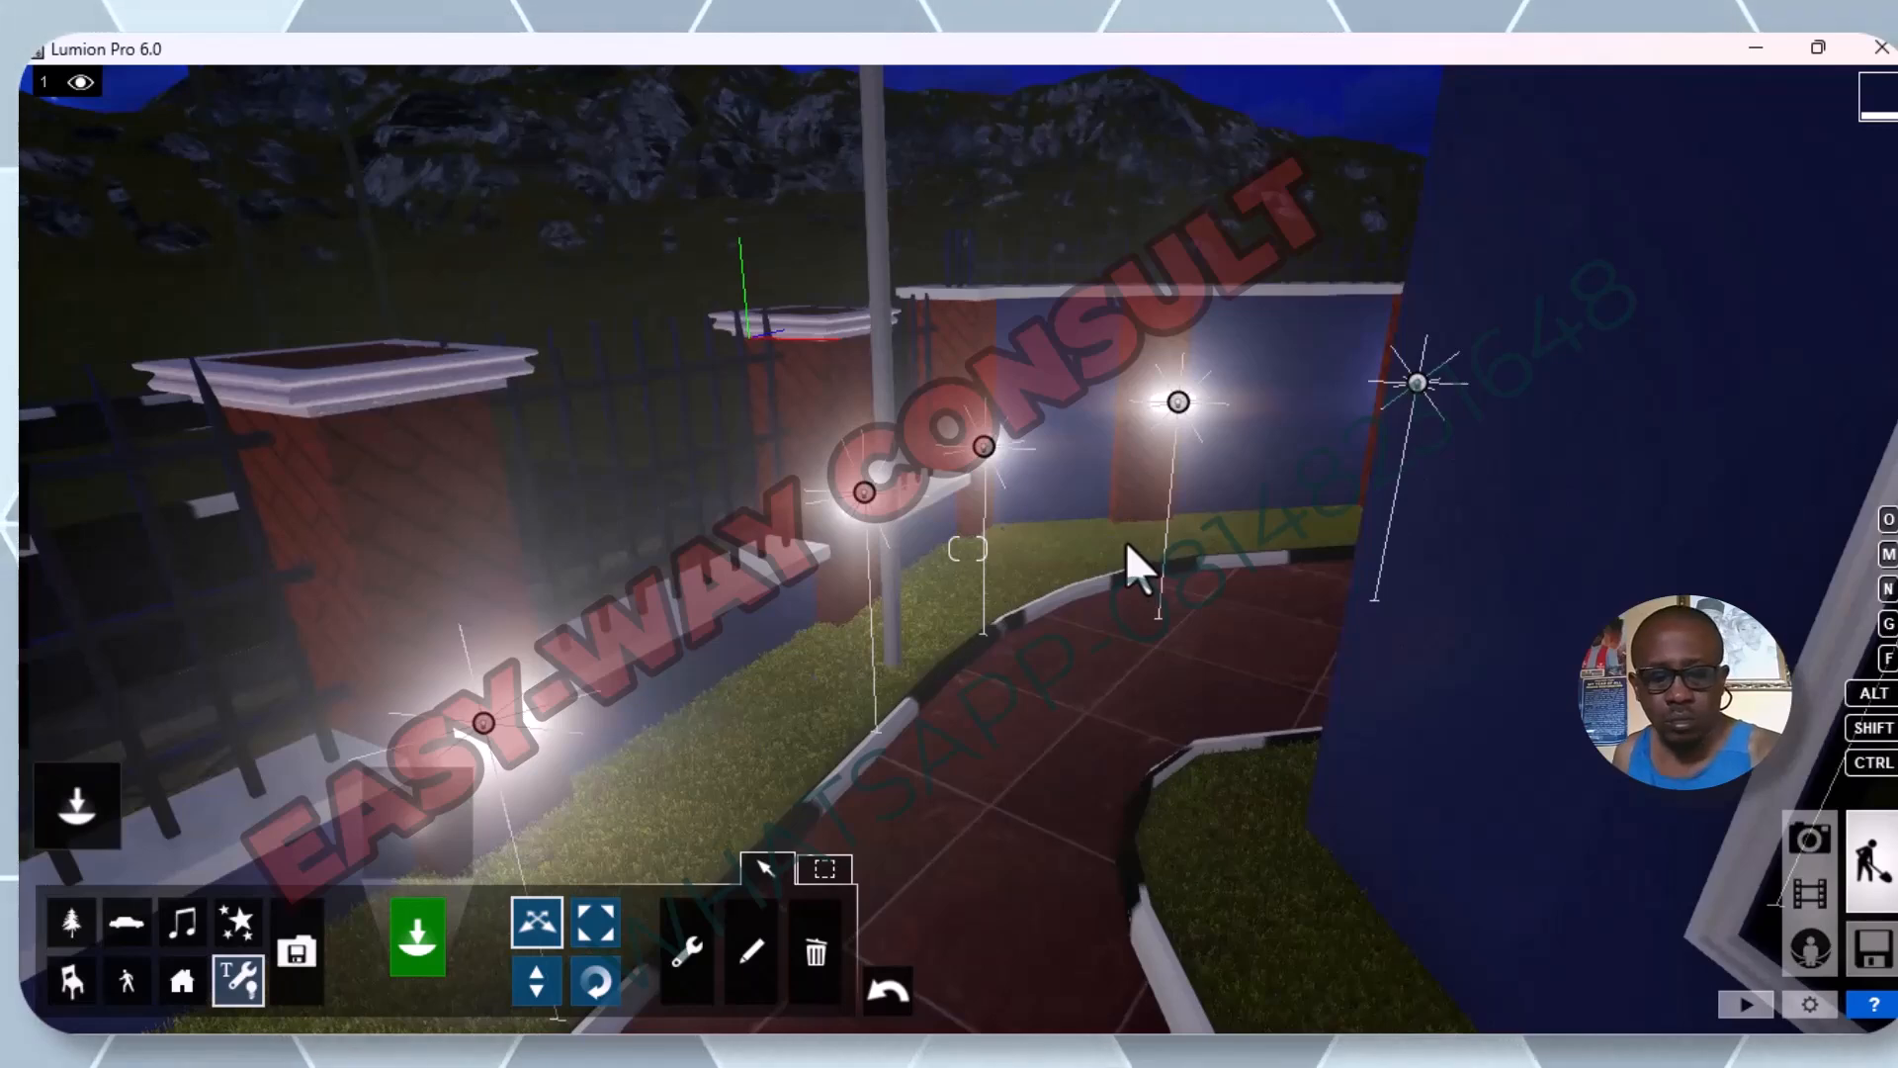
right_drag(1119, 526, 1187, 467)
key(s)
scroll(1188, 455, down, 3)
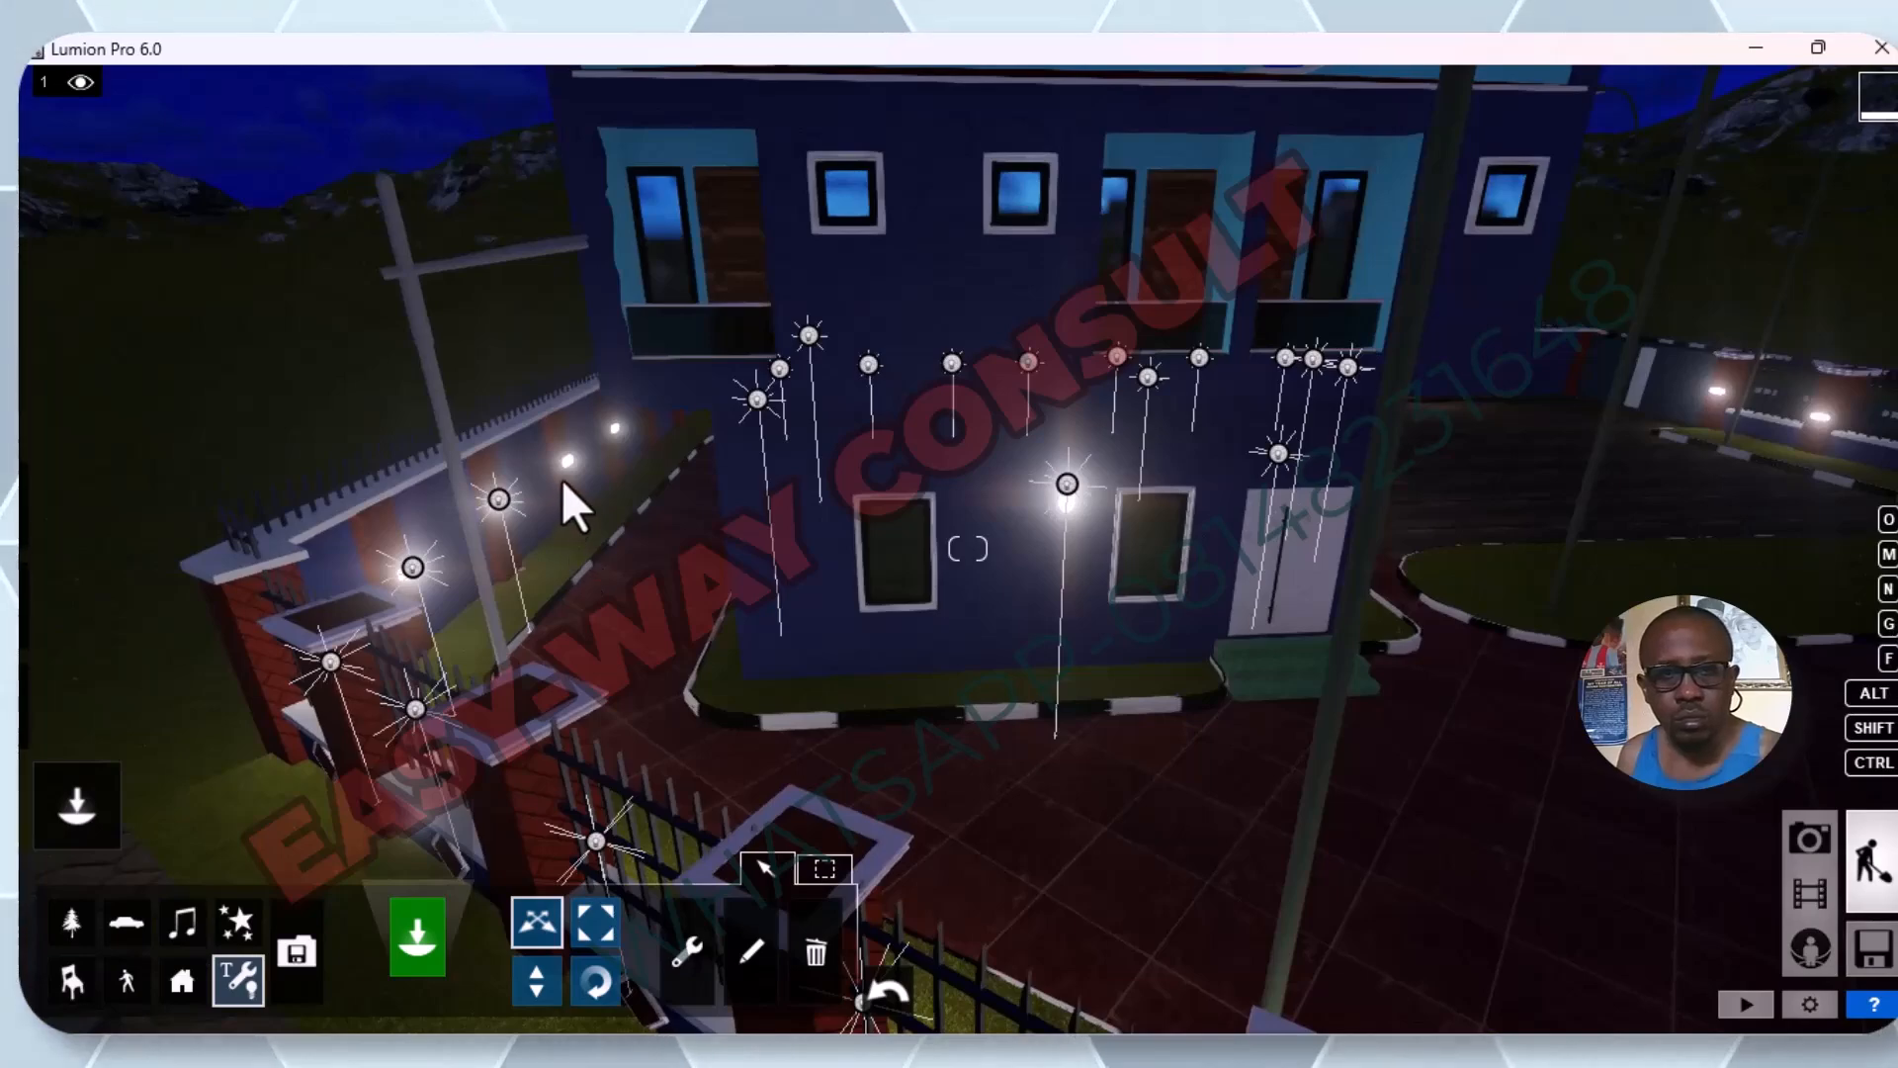
right_drag(599, 538, 728, 483)
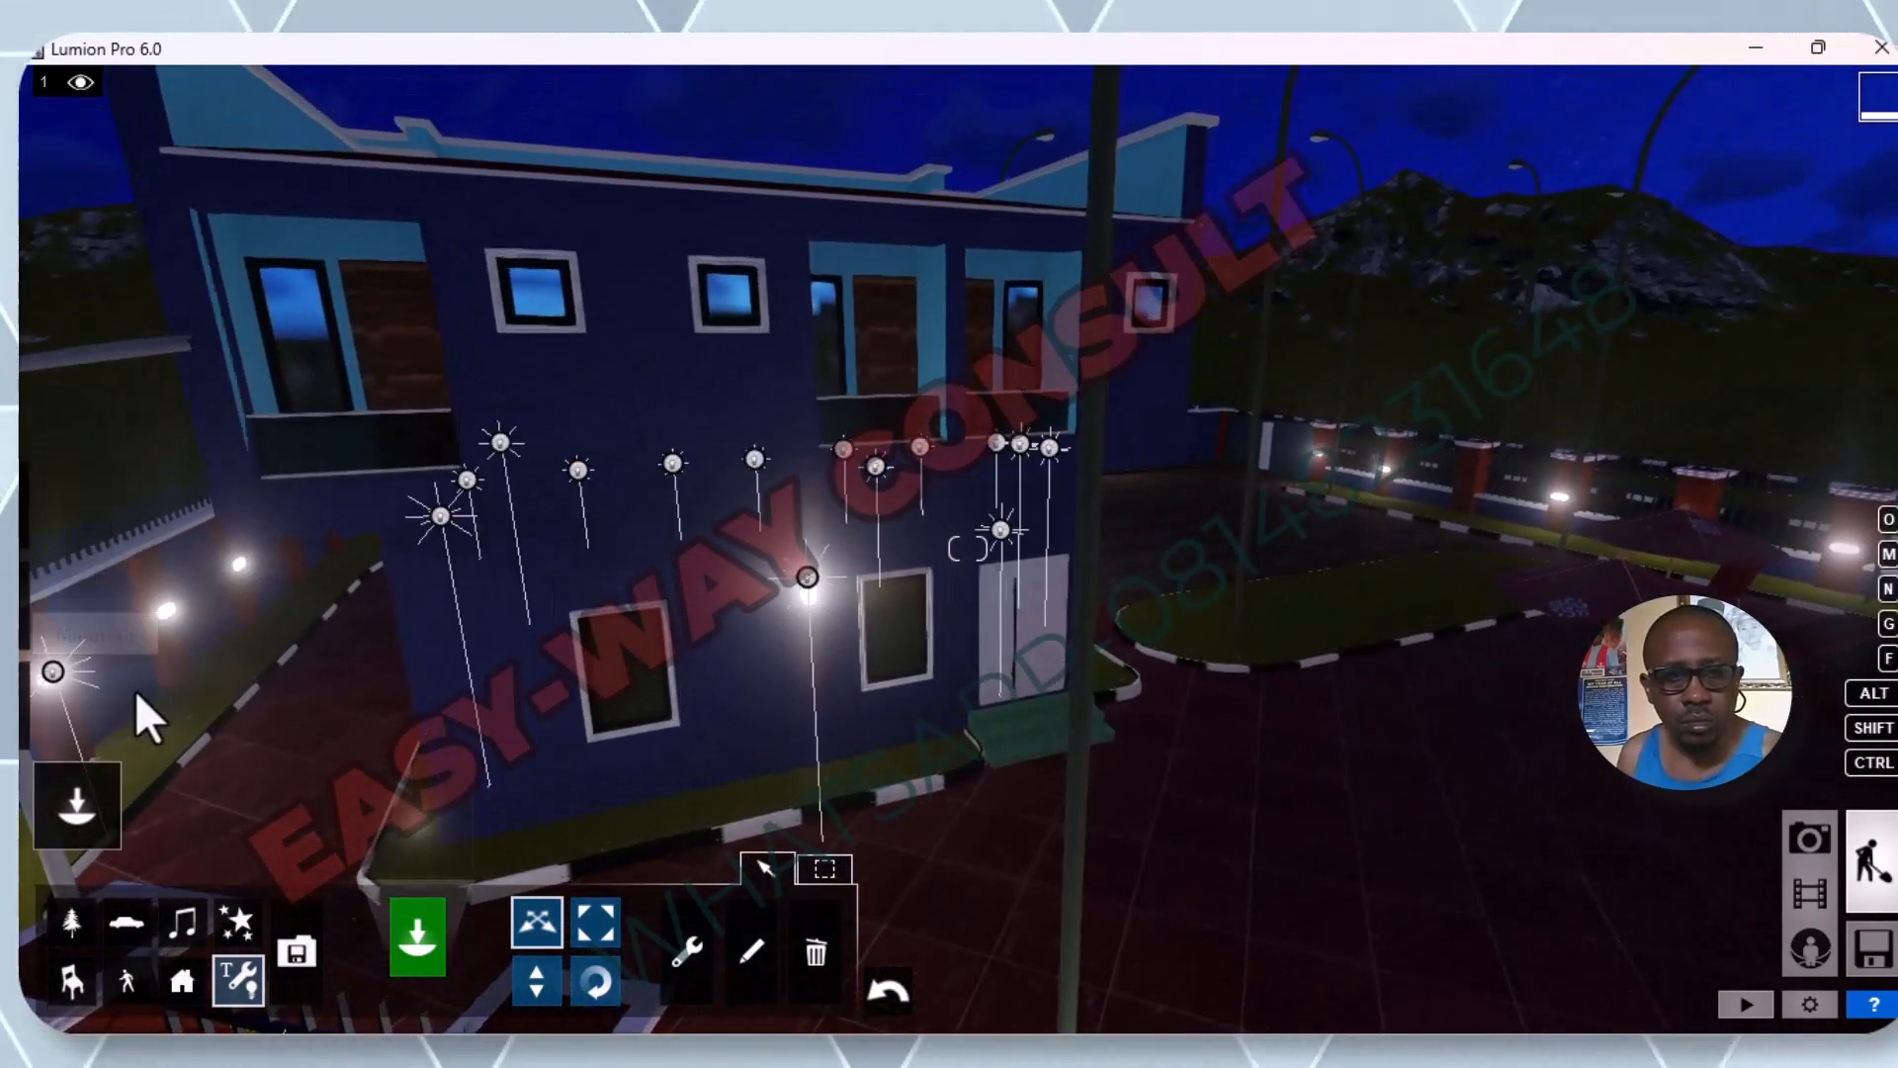
scroll(147, 682, up, 2)
key(q)
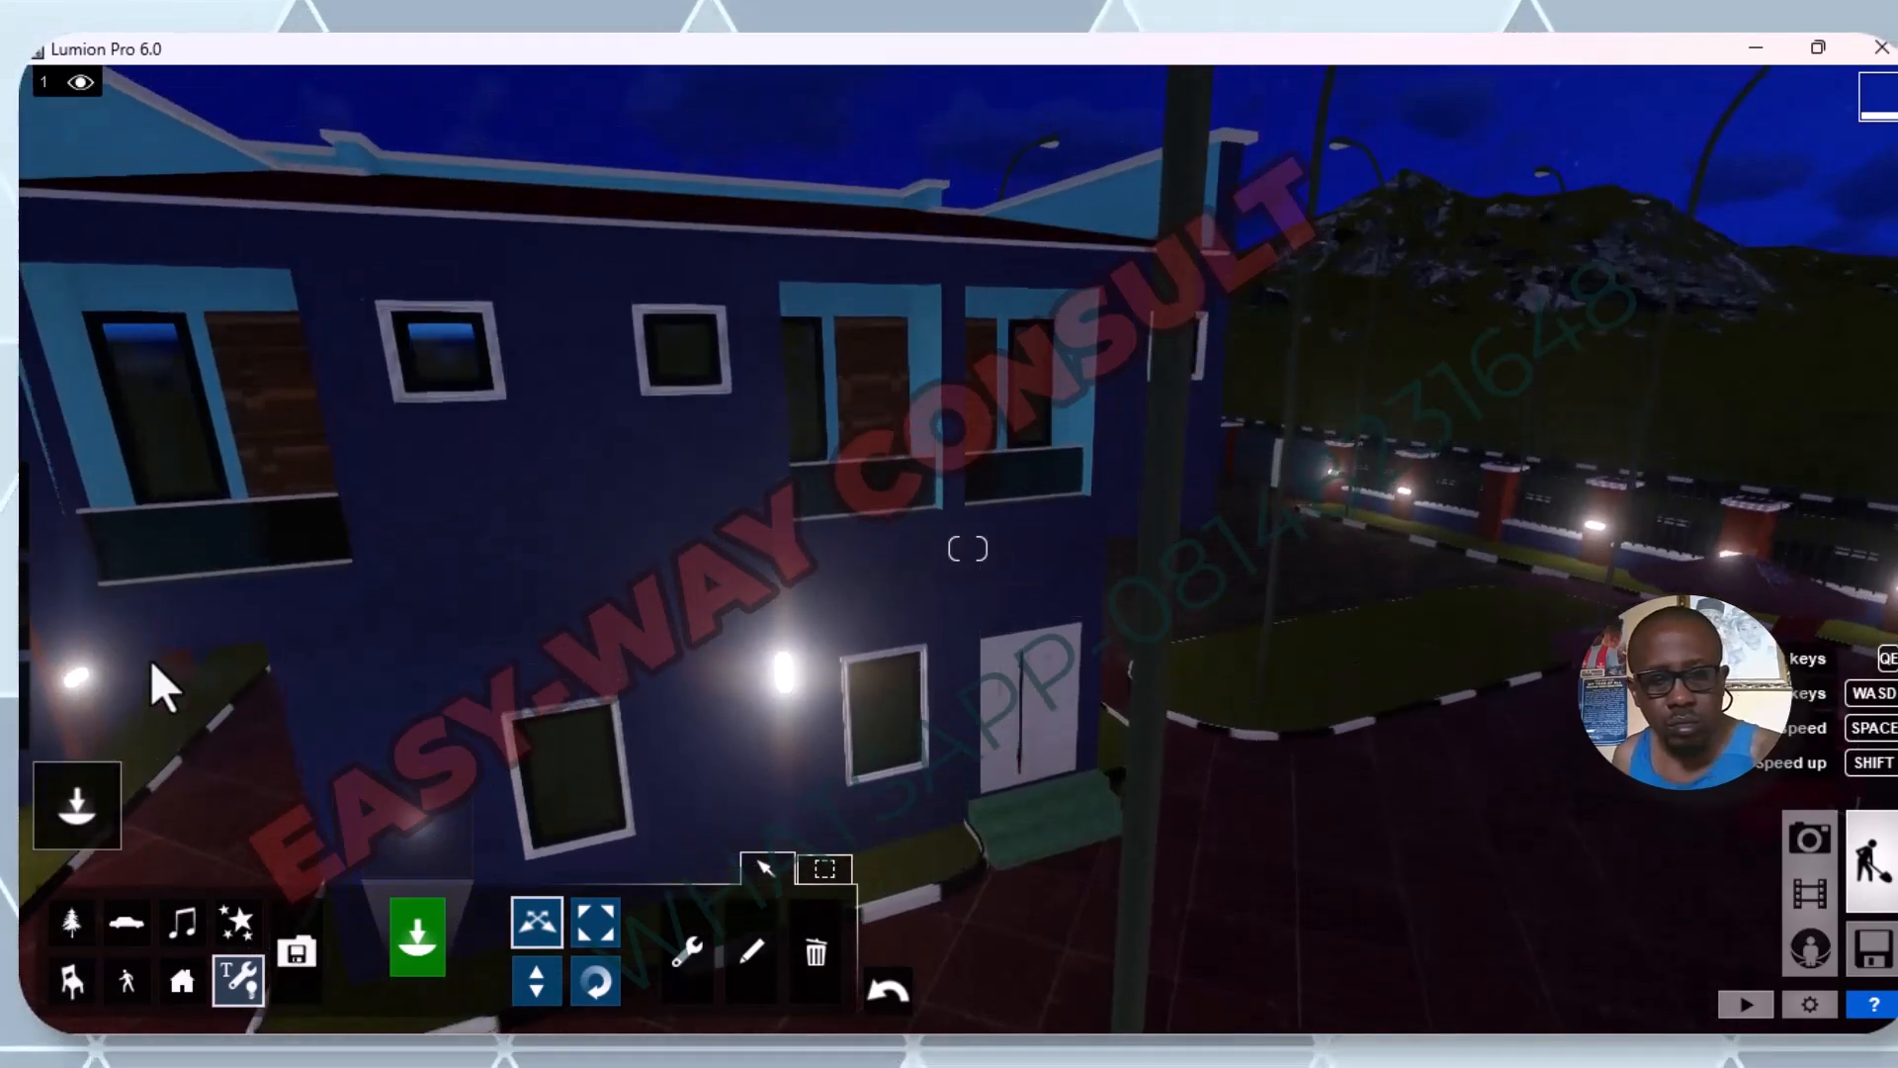
key(e)
scroll(154, 654, up, 5)
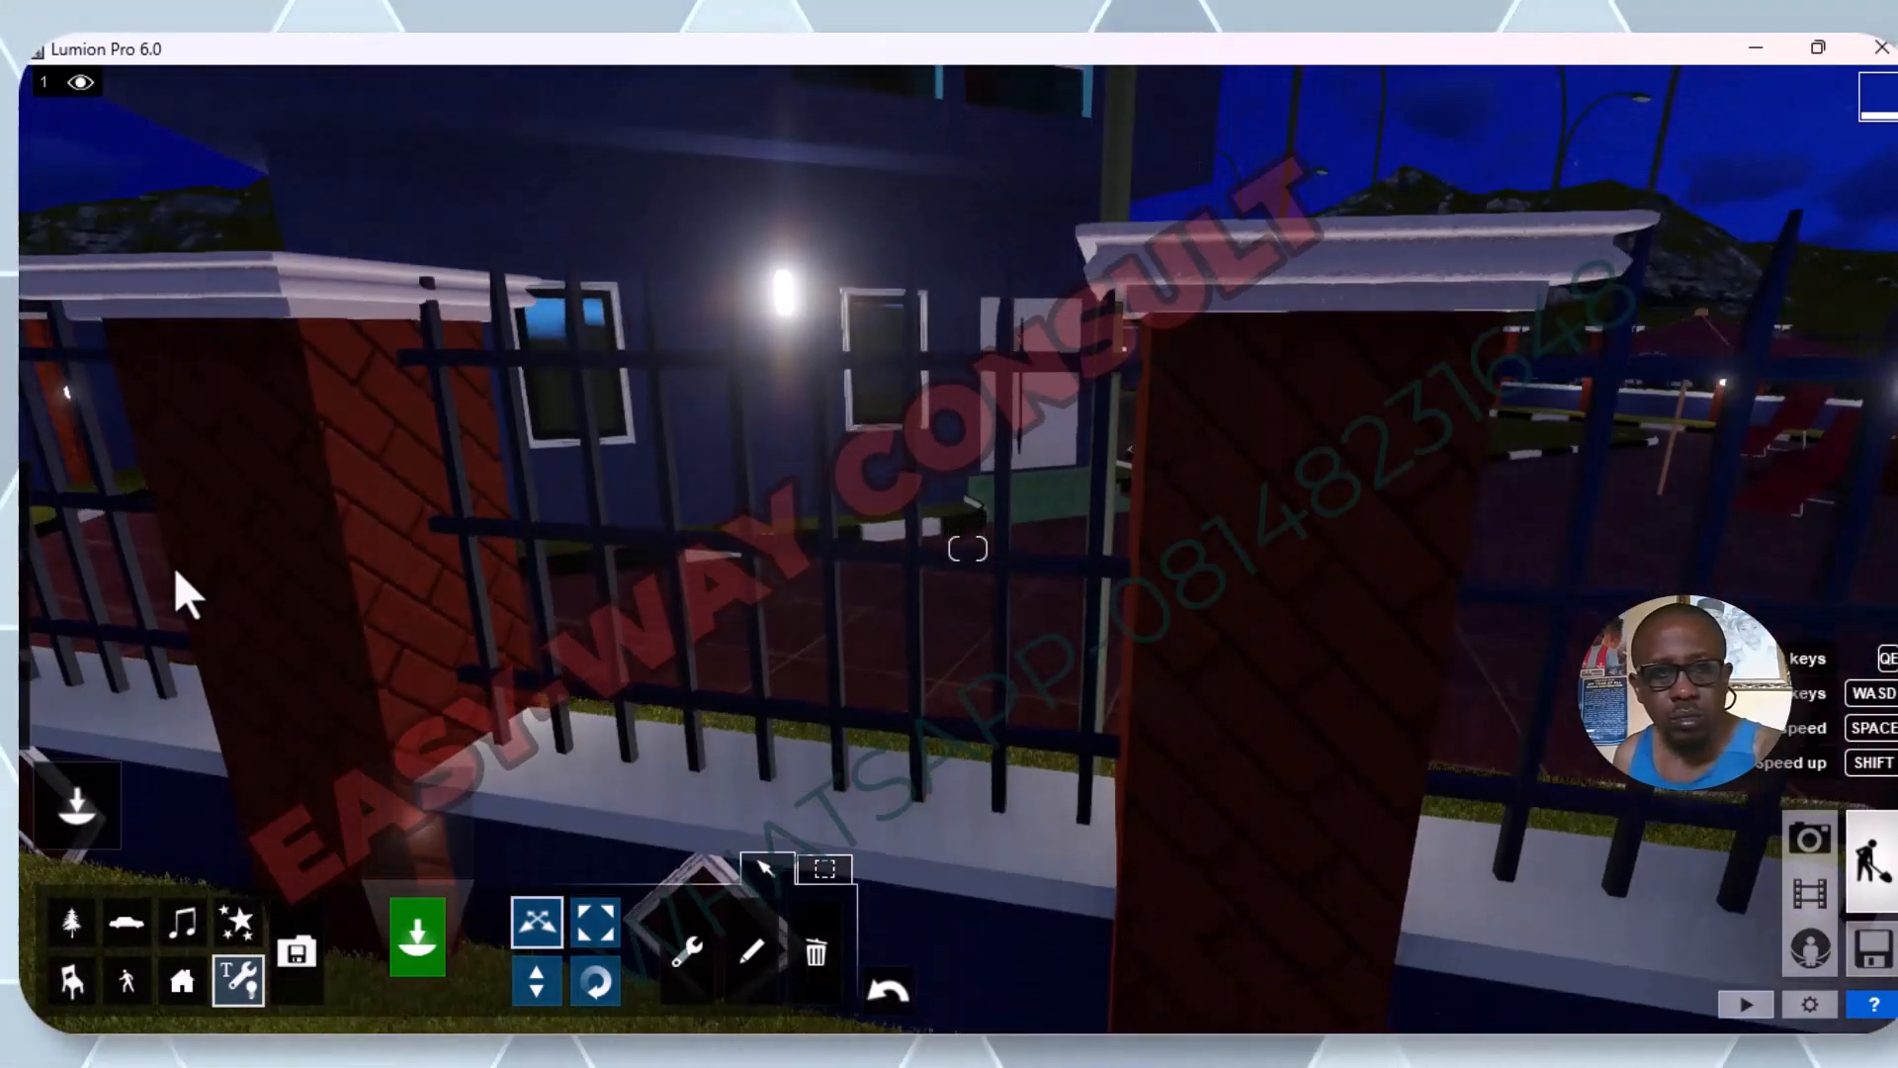
scroll(225, 520, up, 4)
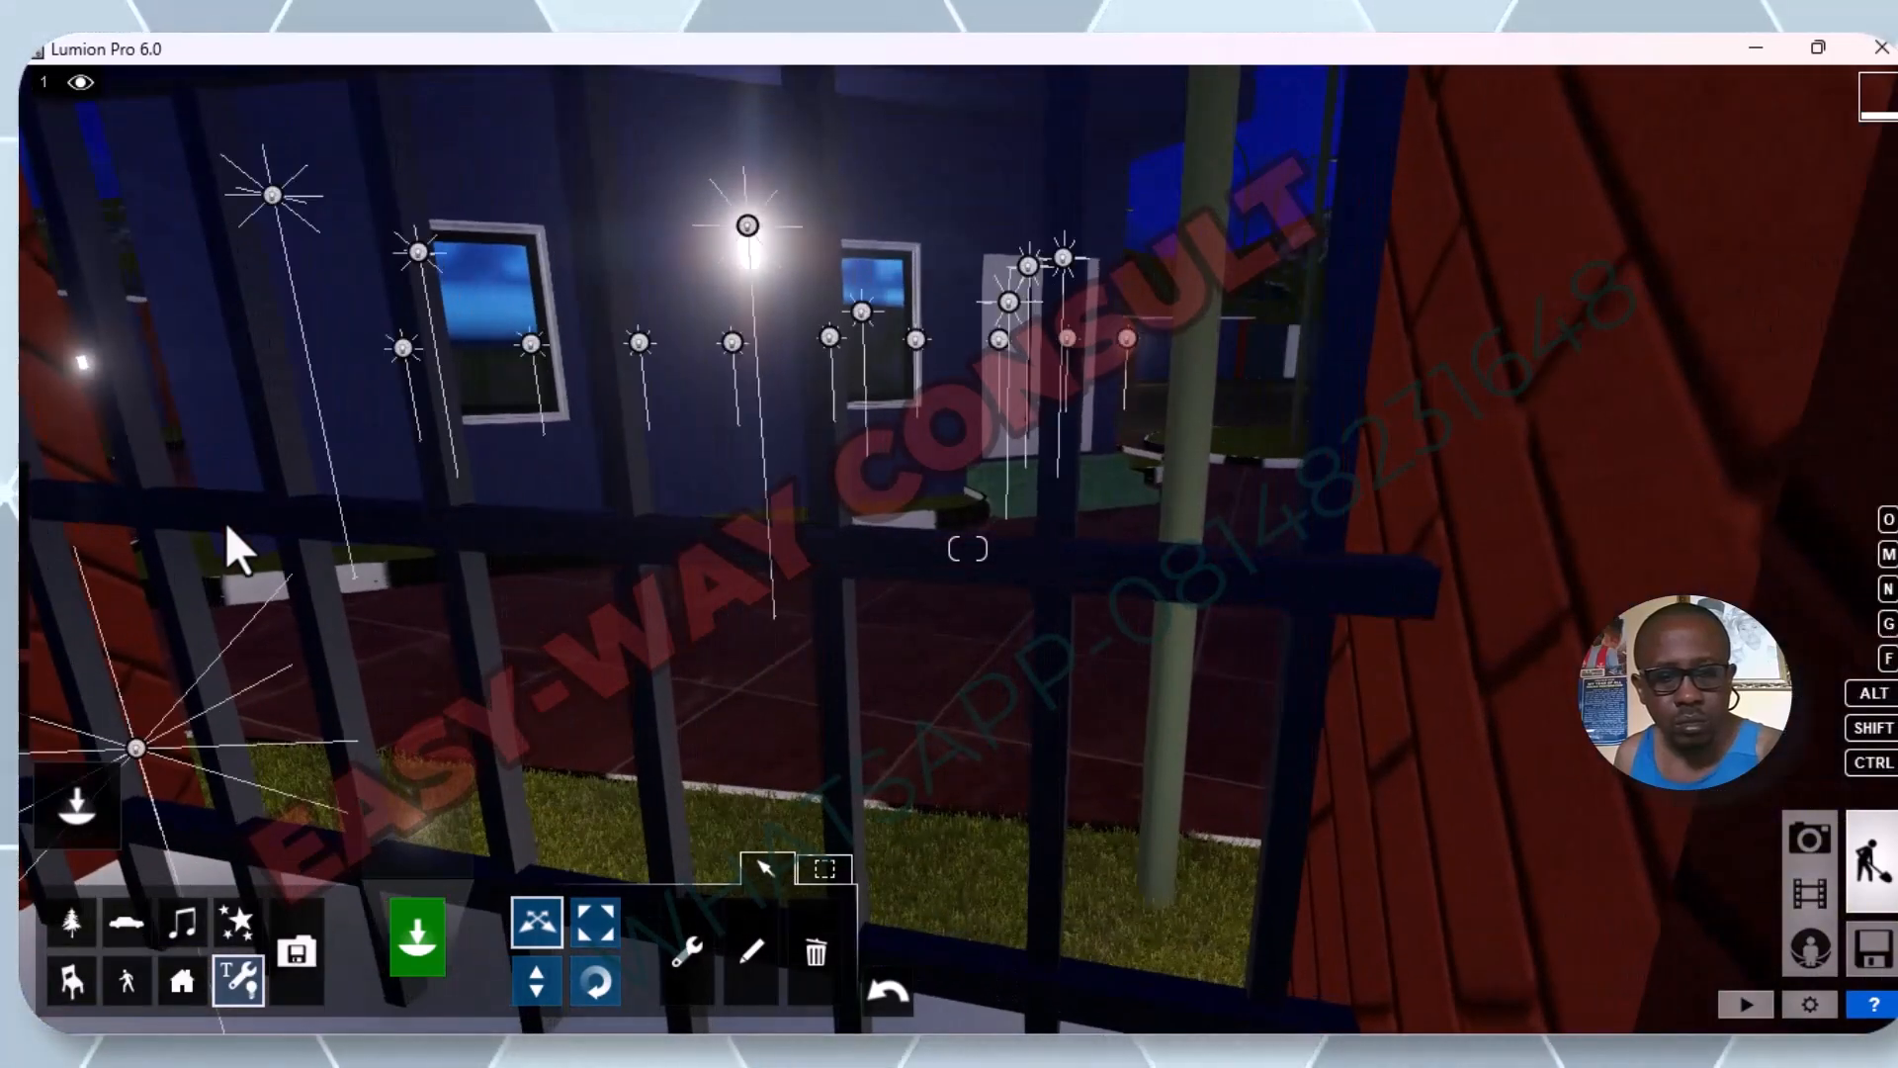
key(e)
key(q)
key(q)
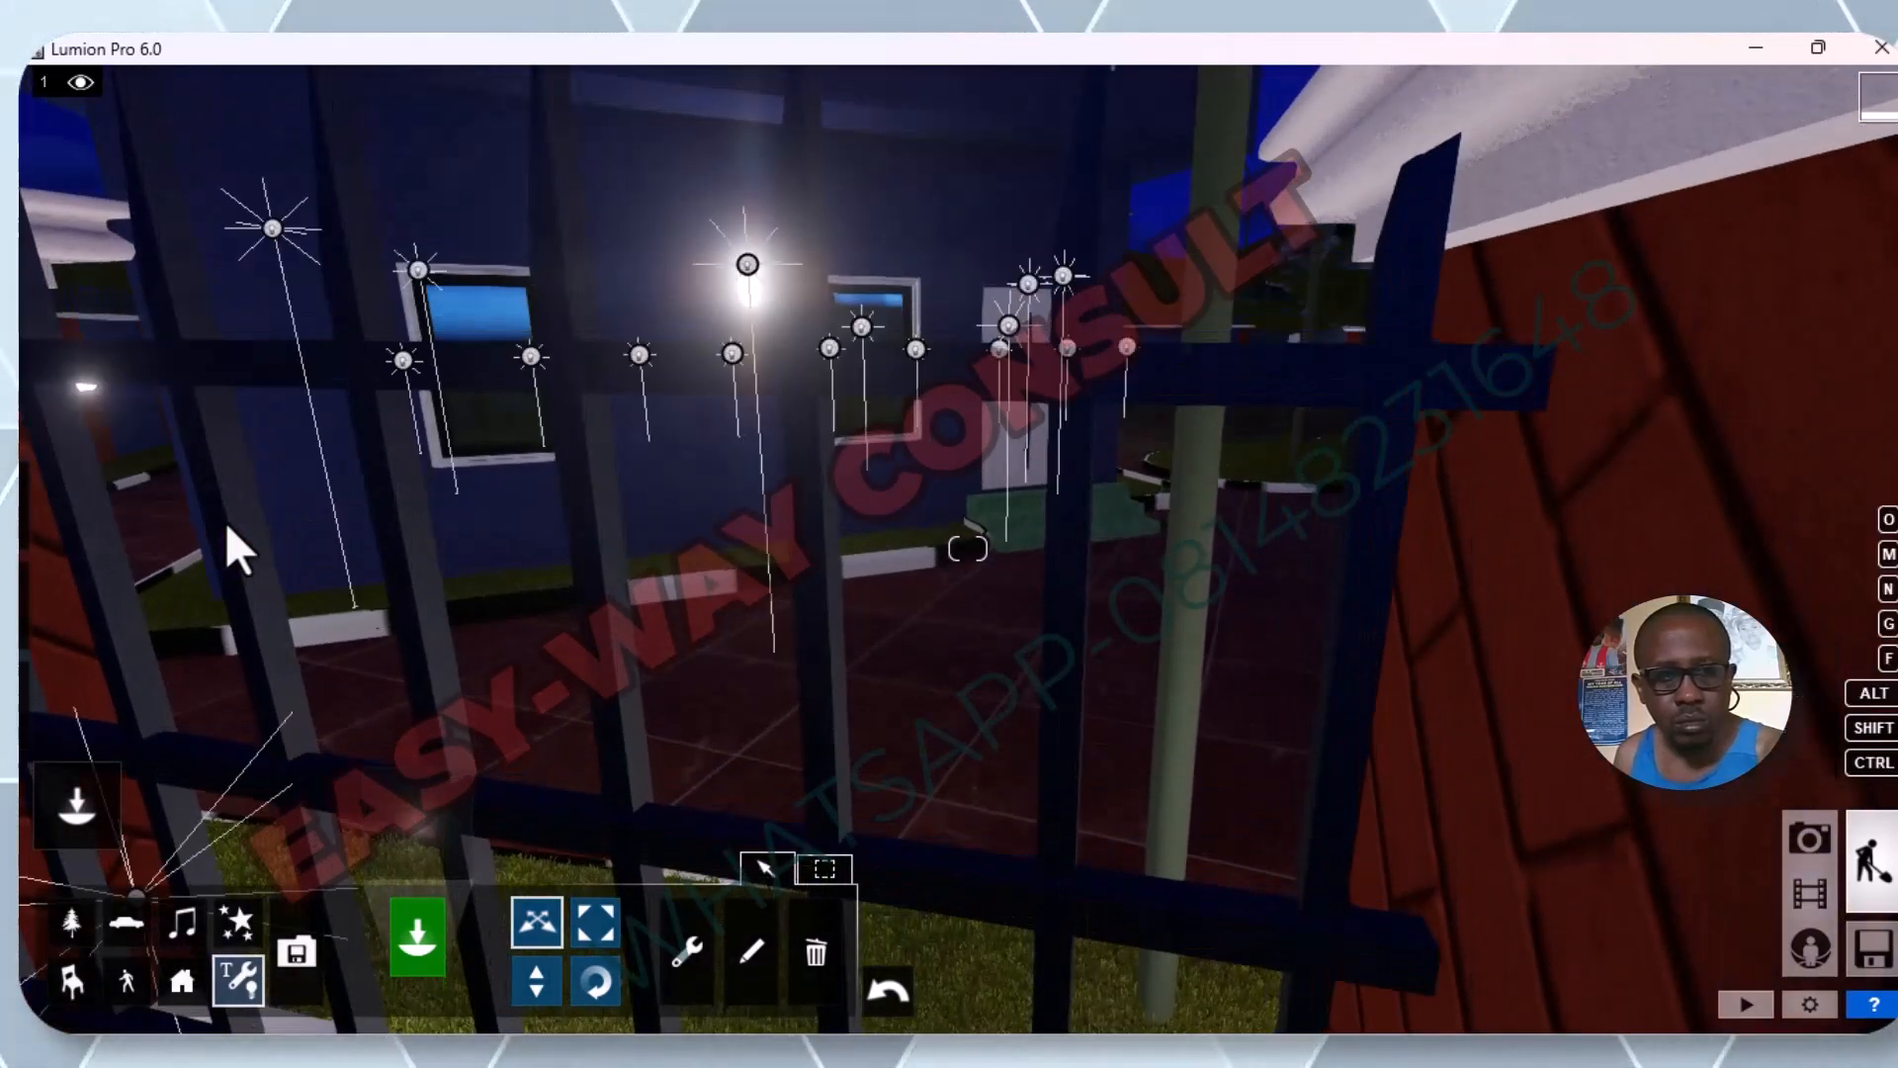
key(w)
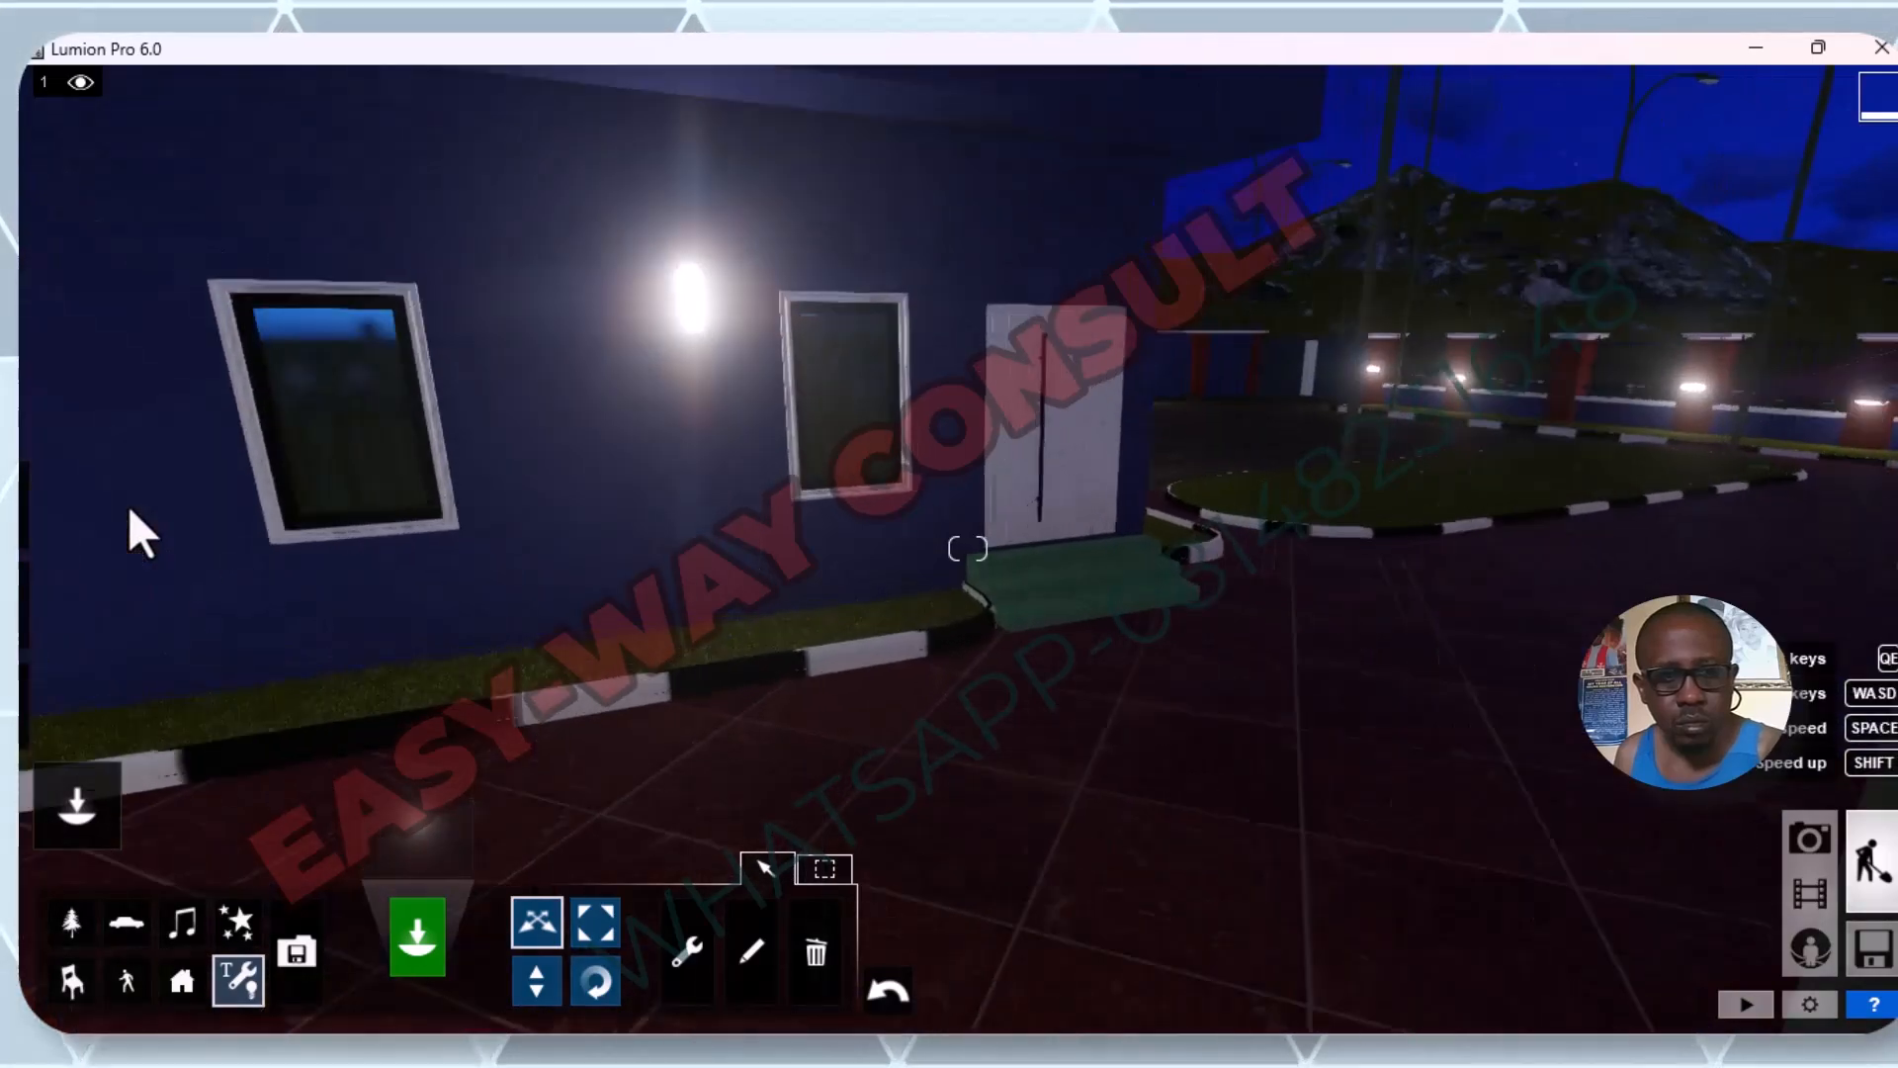
key(d)
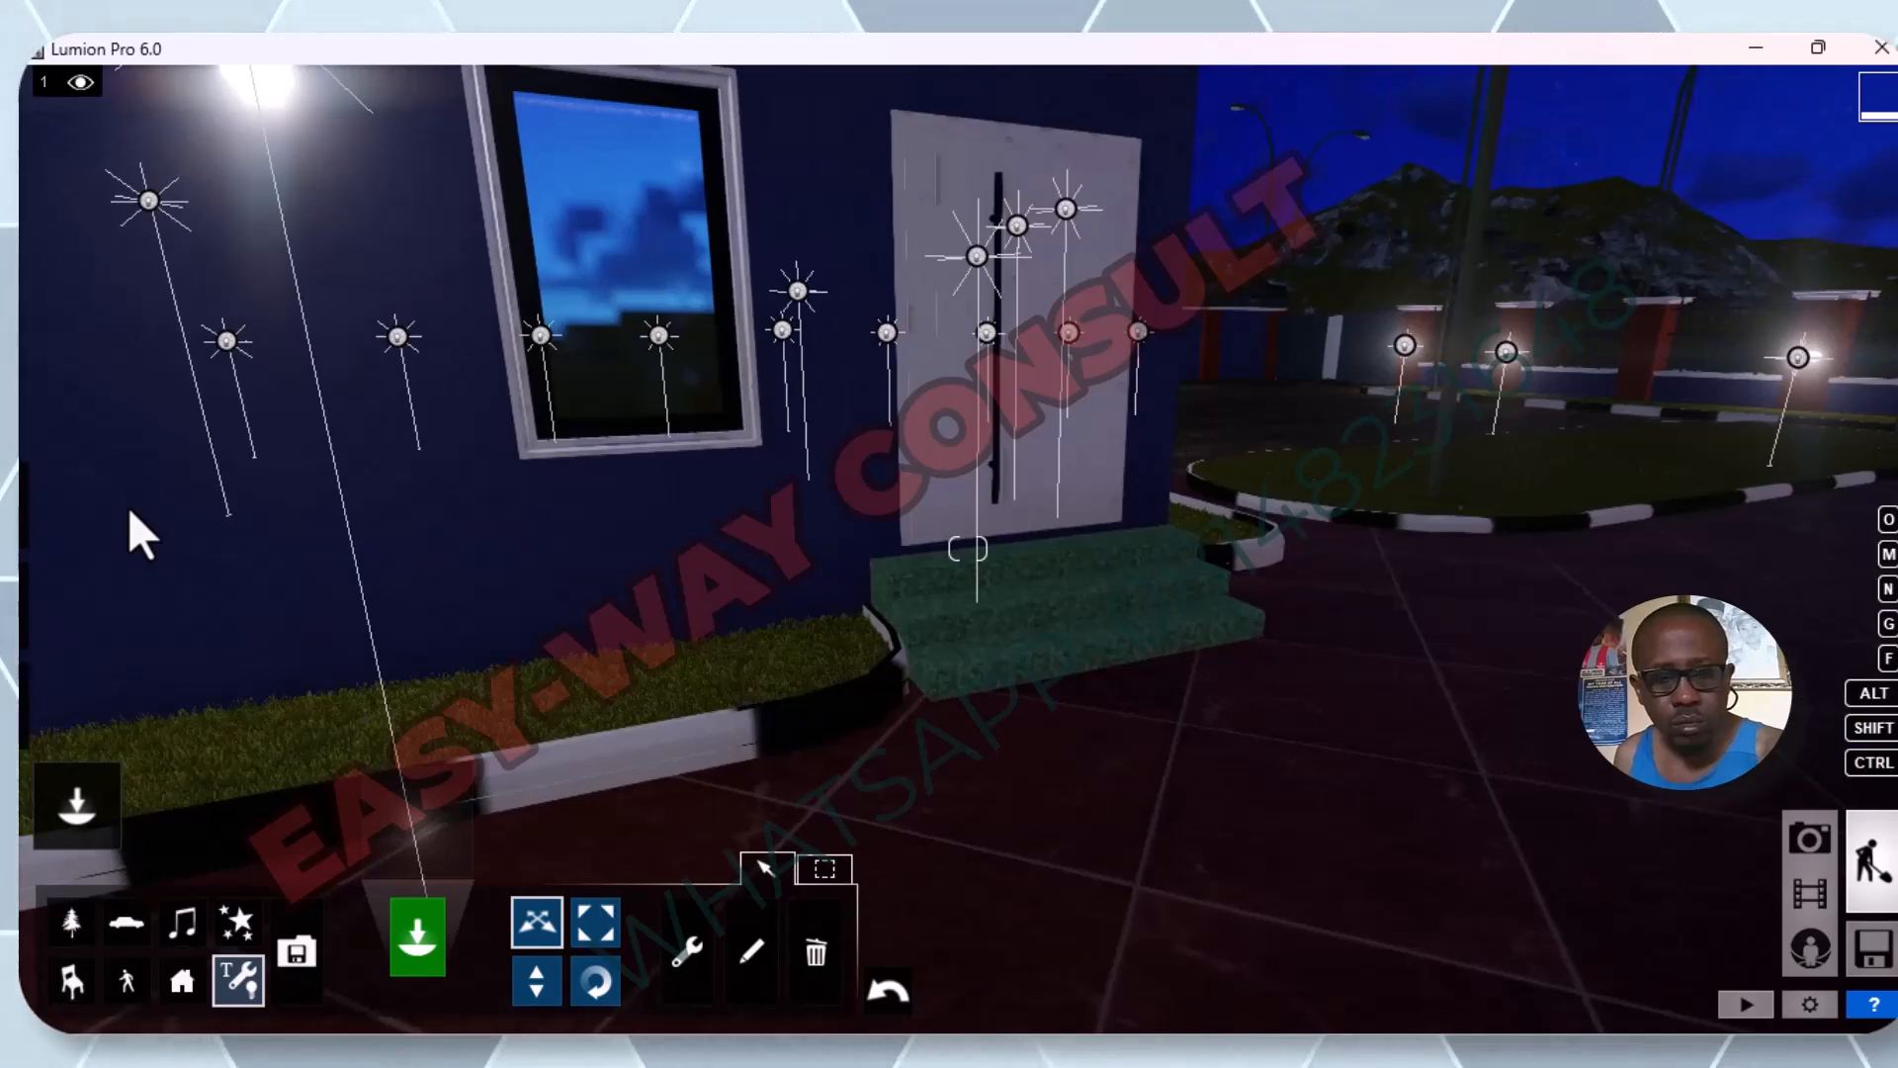
Choose the white omni light from the lights library for the side boundary wall along the driveway.
key(a)
key(a)
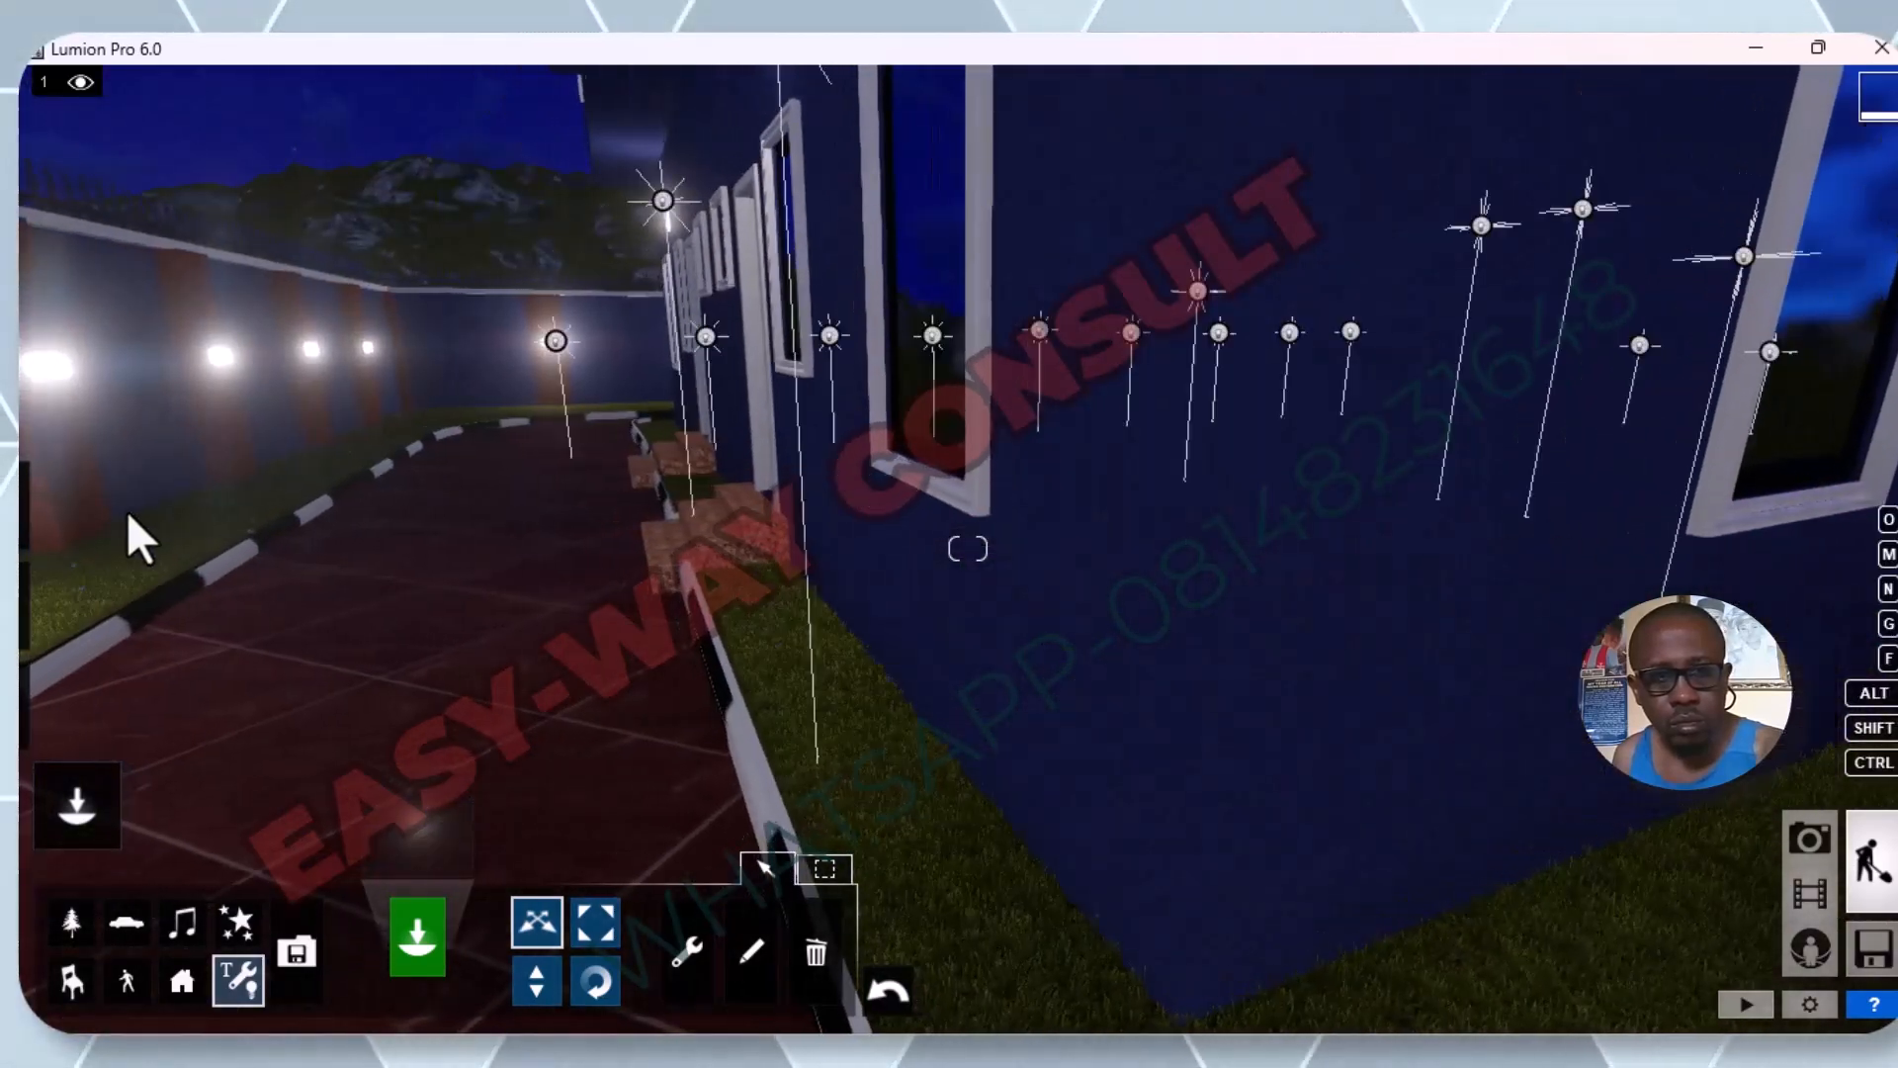
key(a)
key(a)
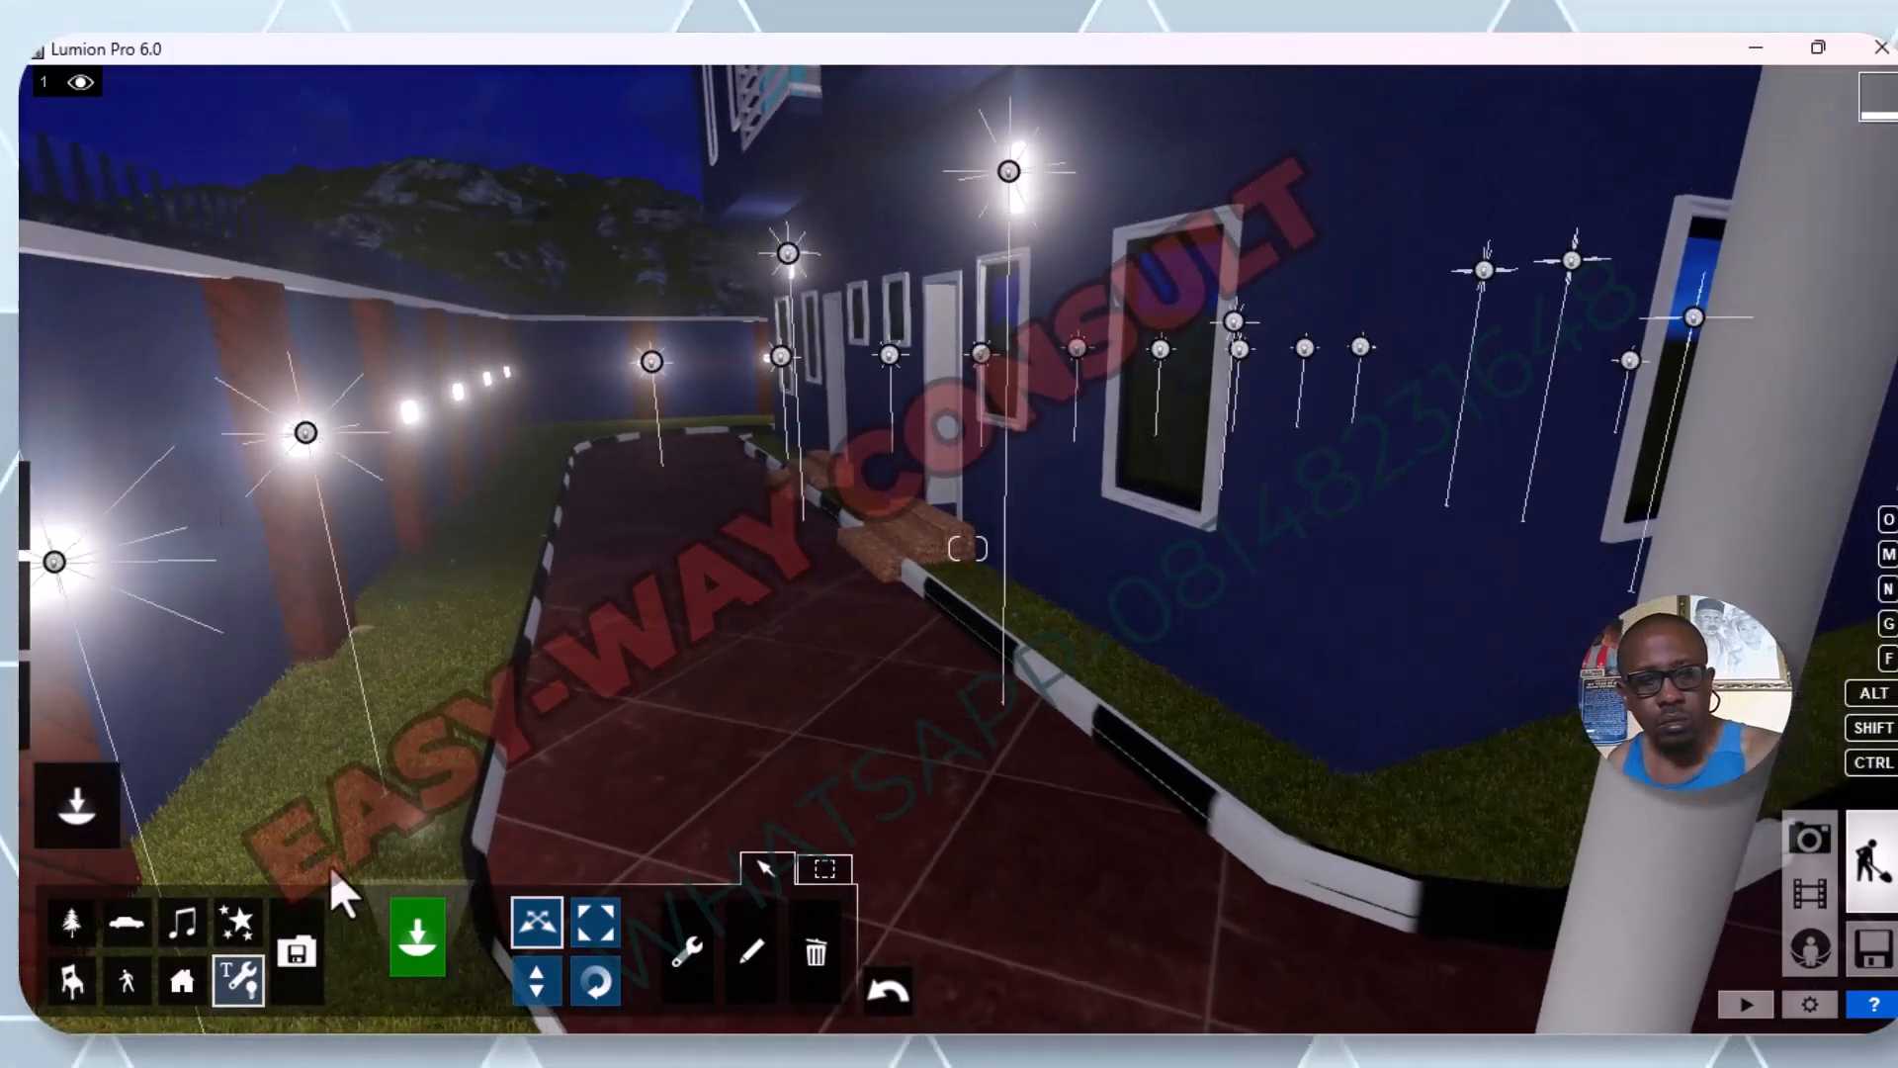
click(238, 982)
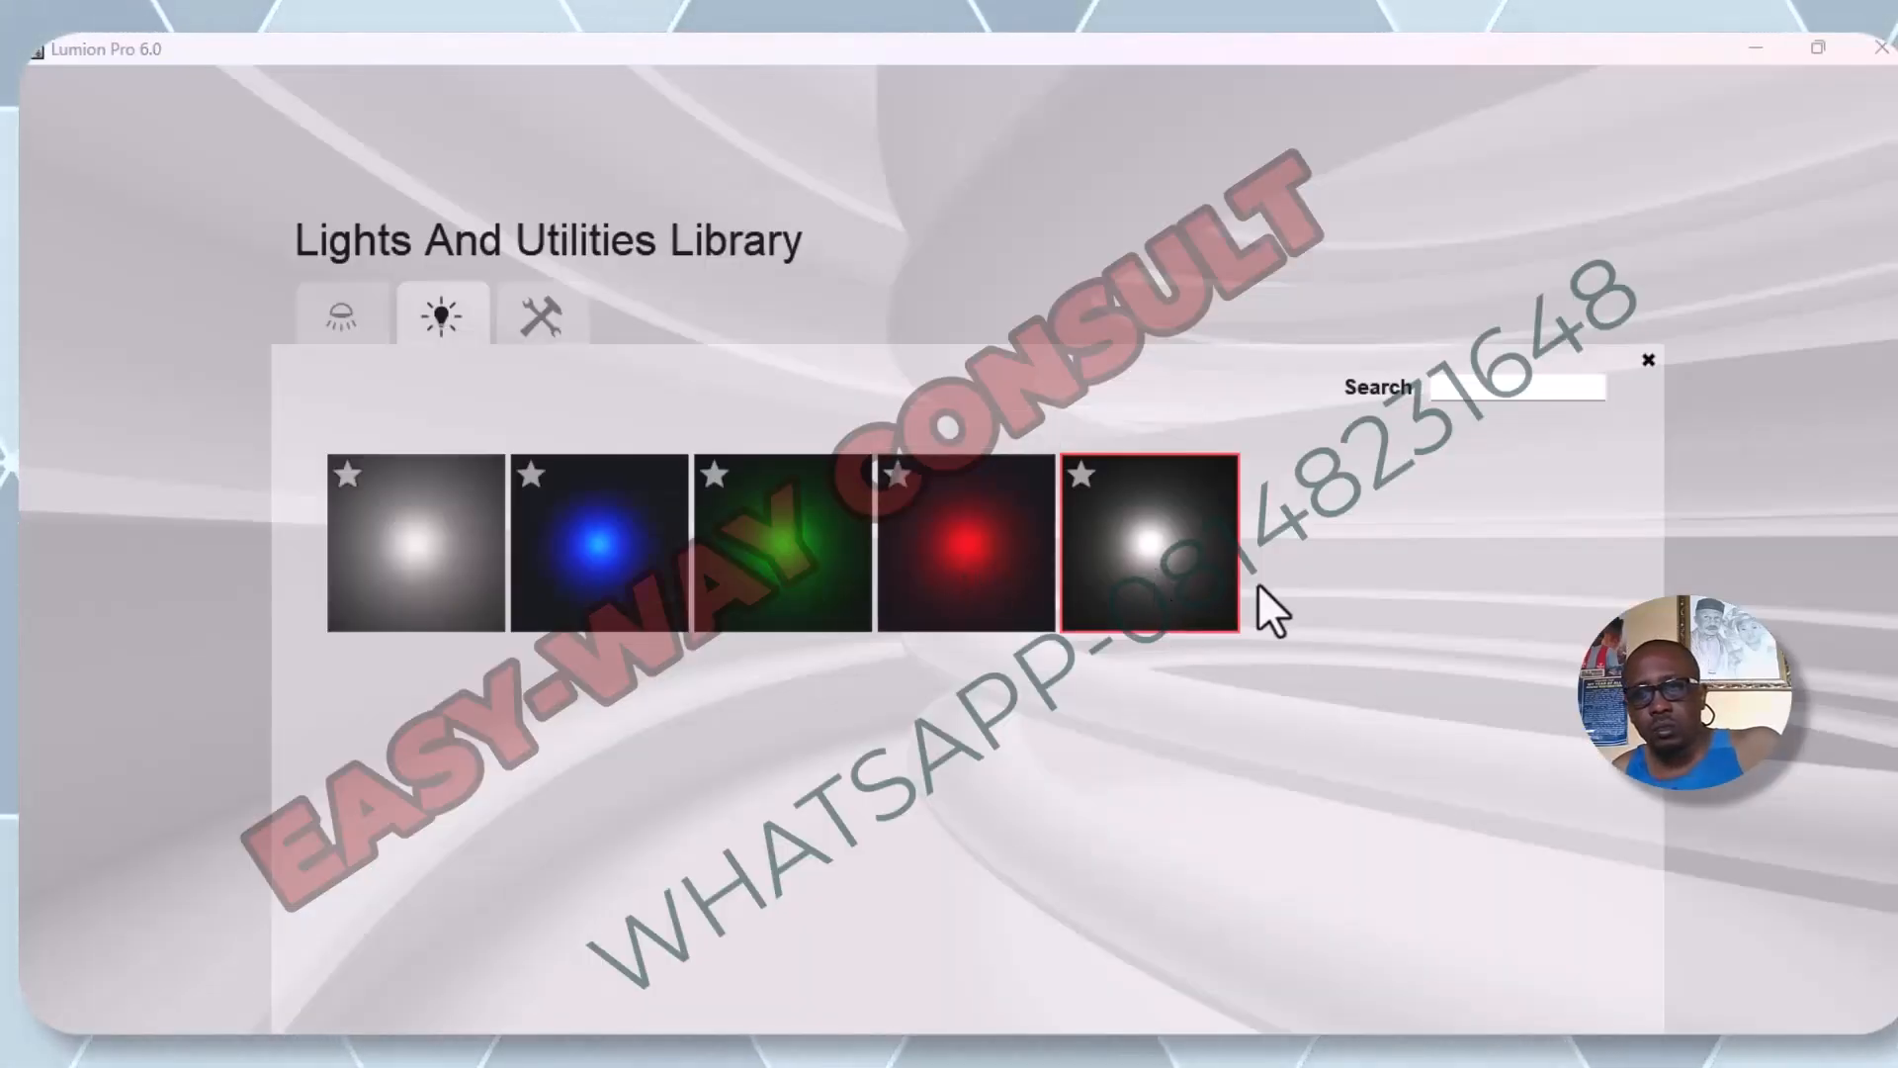
click(1210, 574)
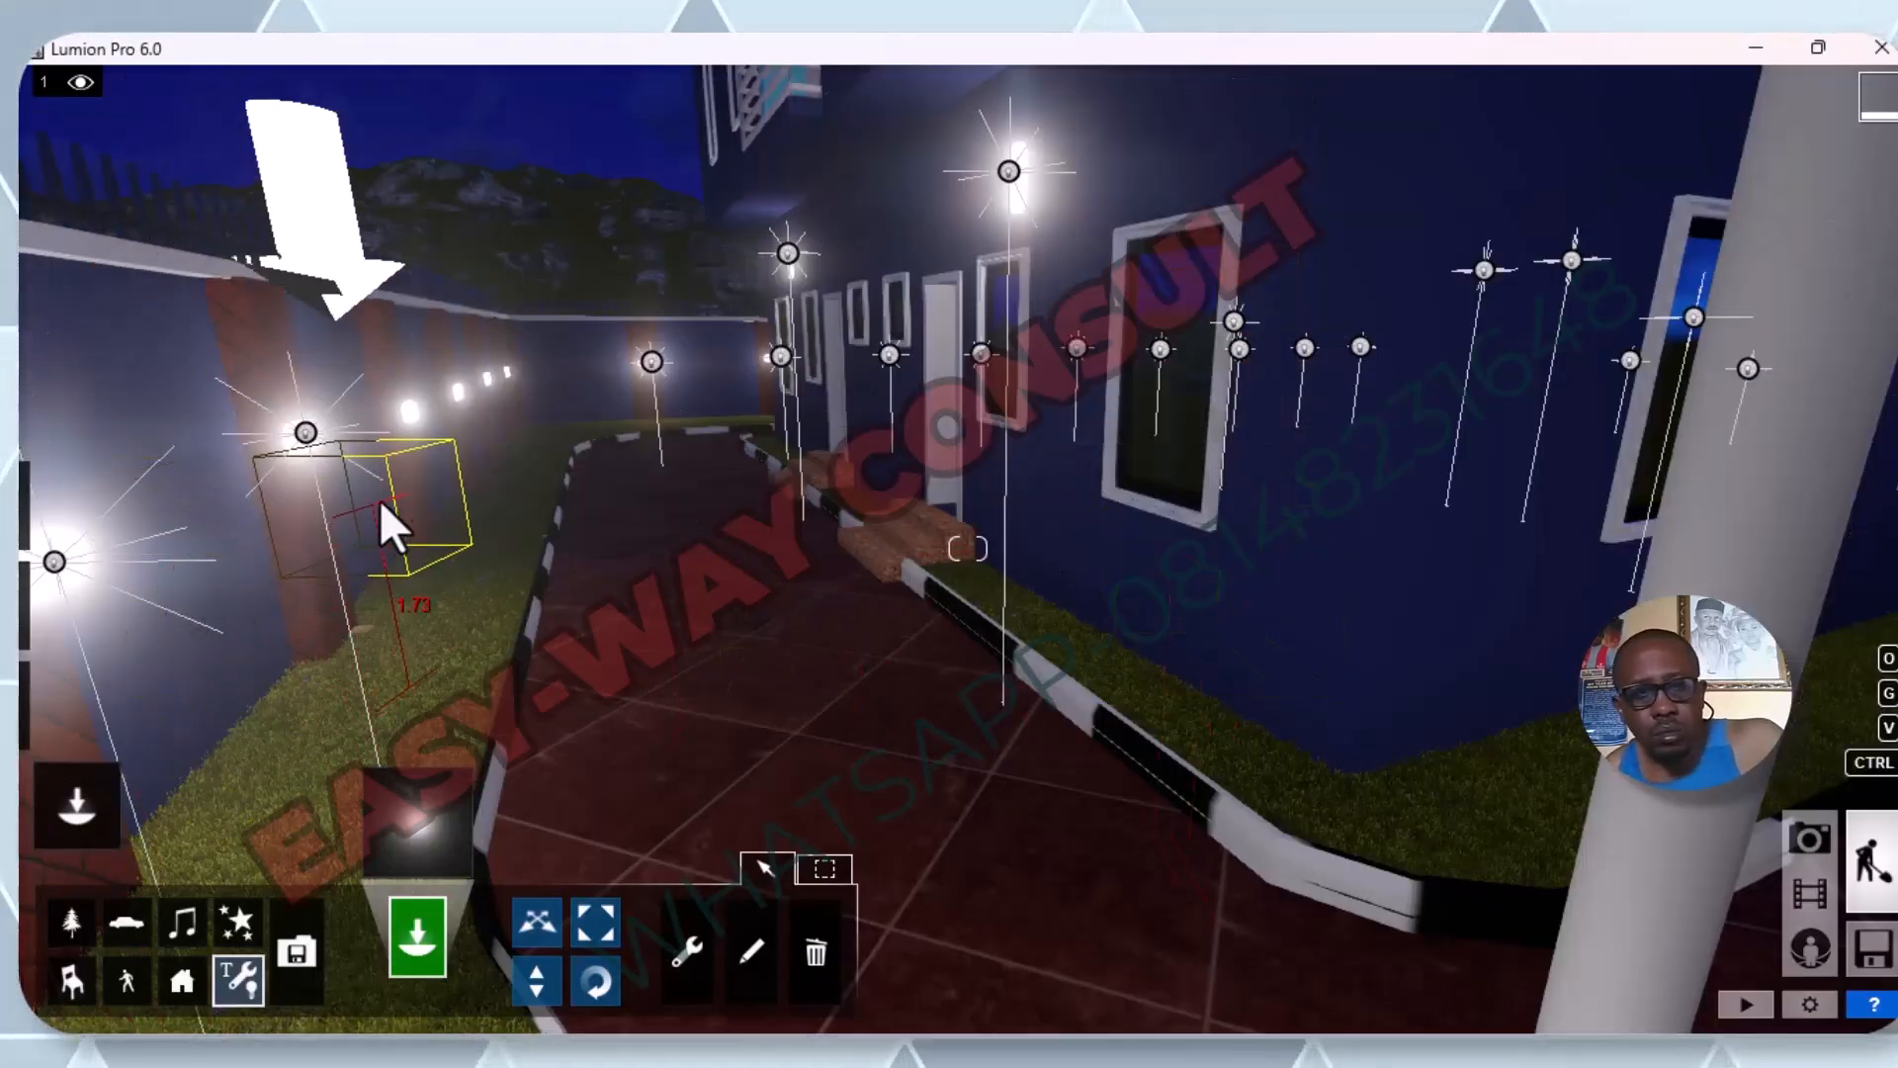
Place an omni light on the lamp of the side-wall pillar near the building's brick entrance steps.
key(w)
key(w)
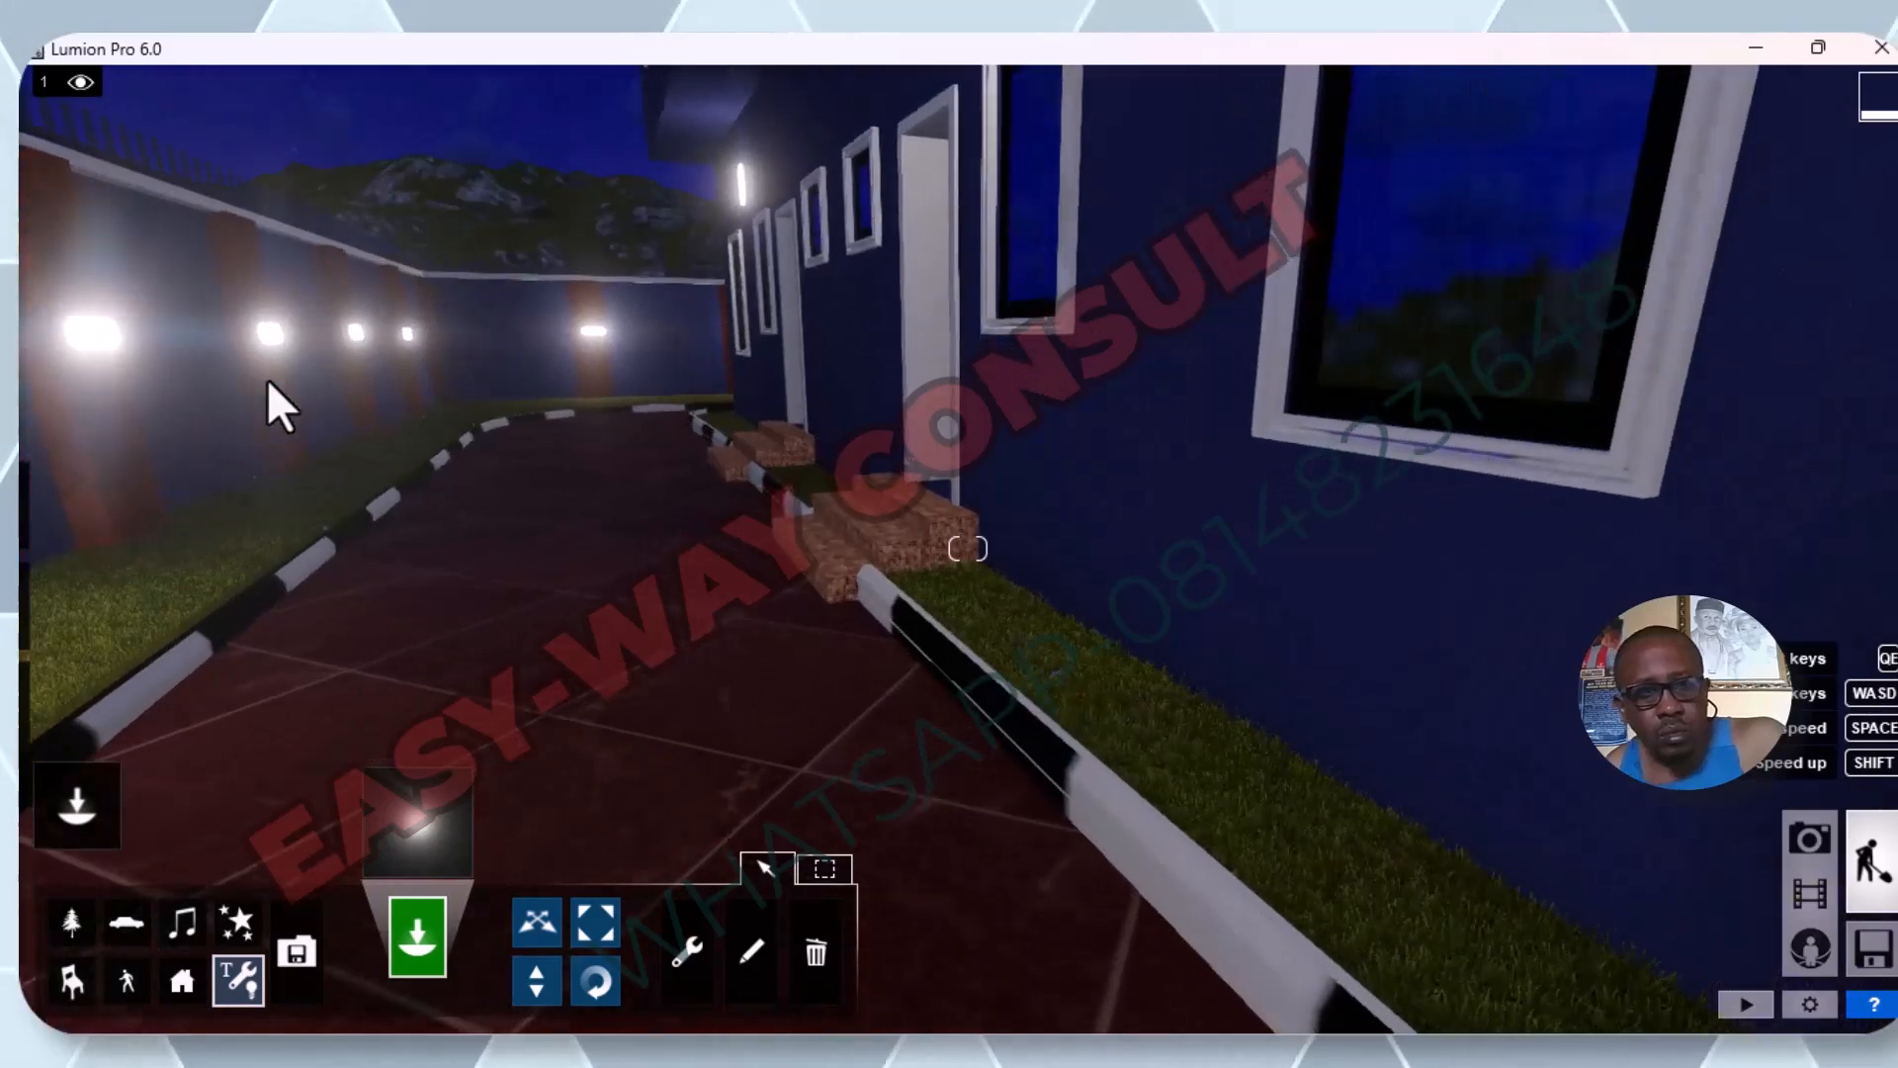
key(w)
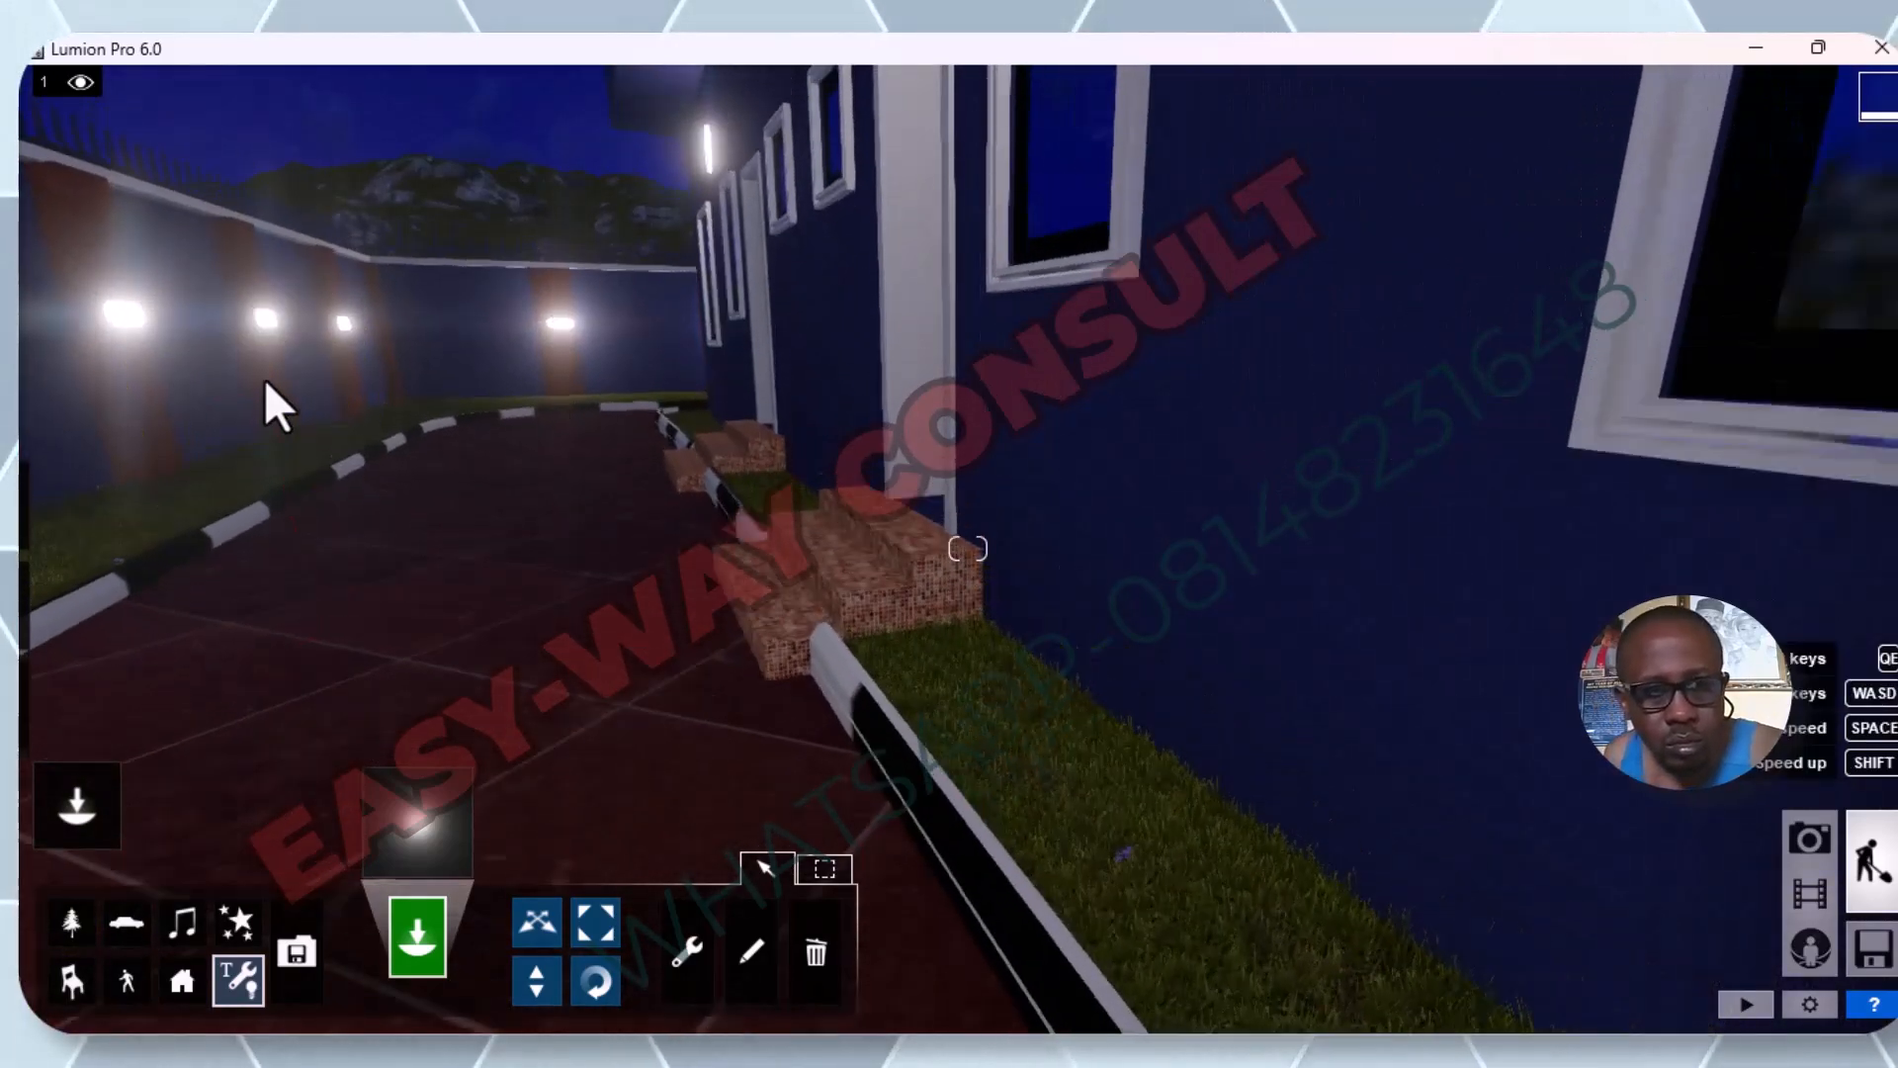
key(w)
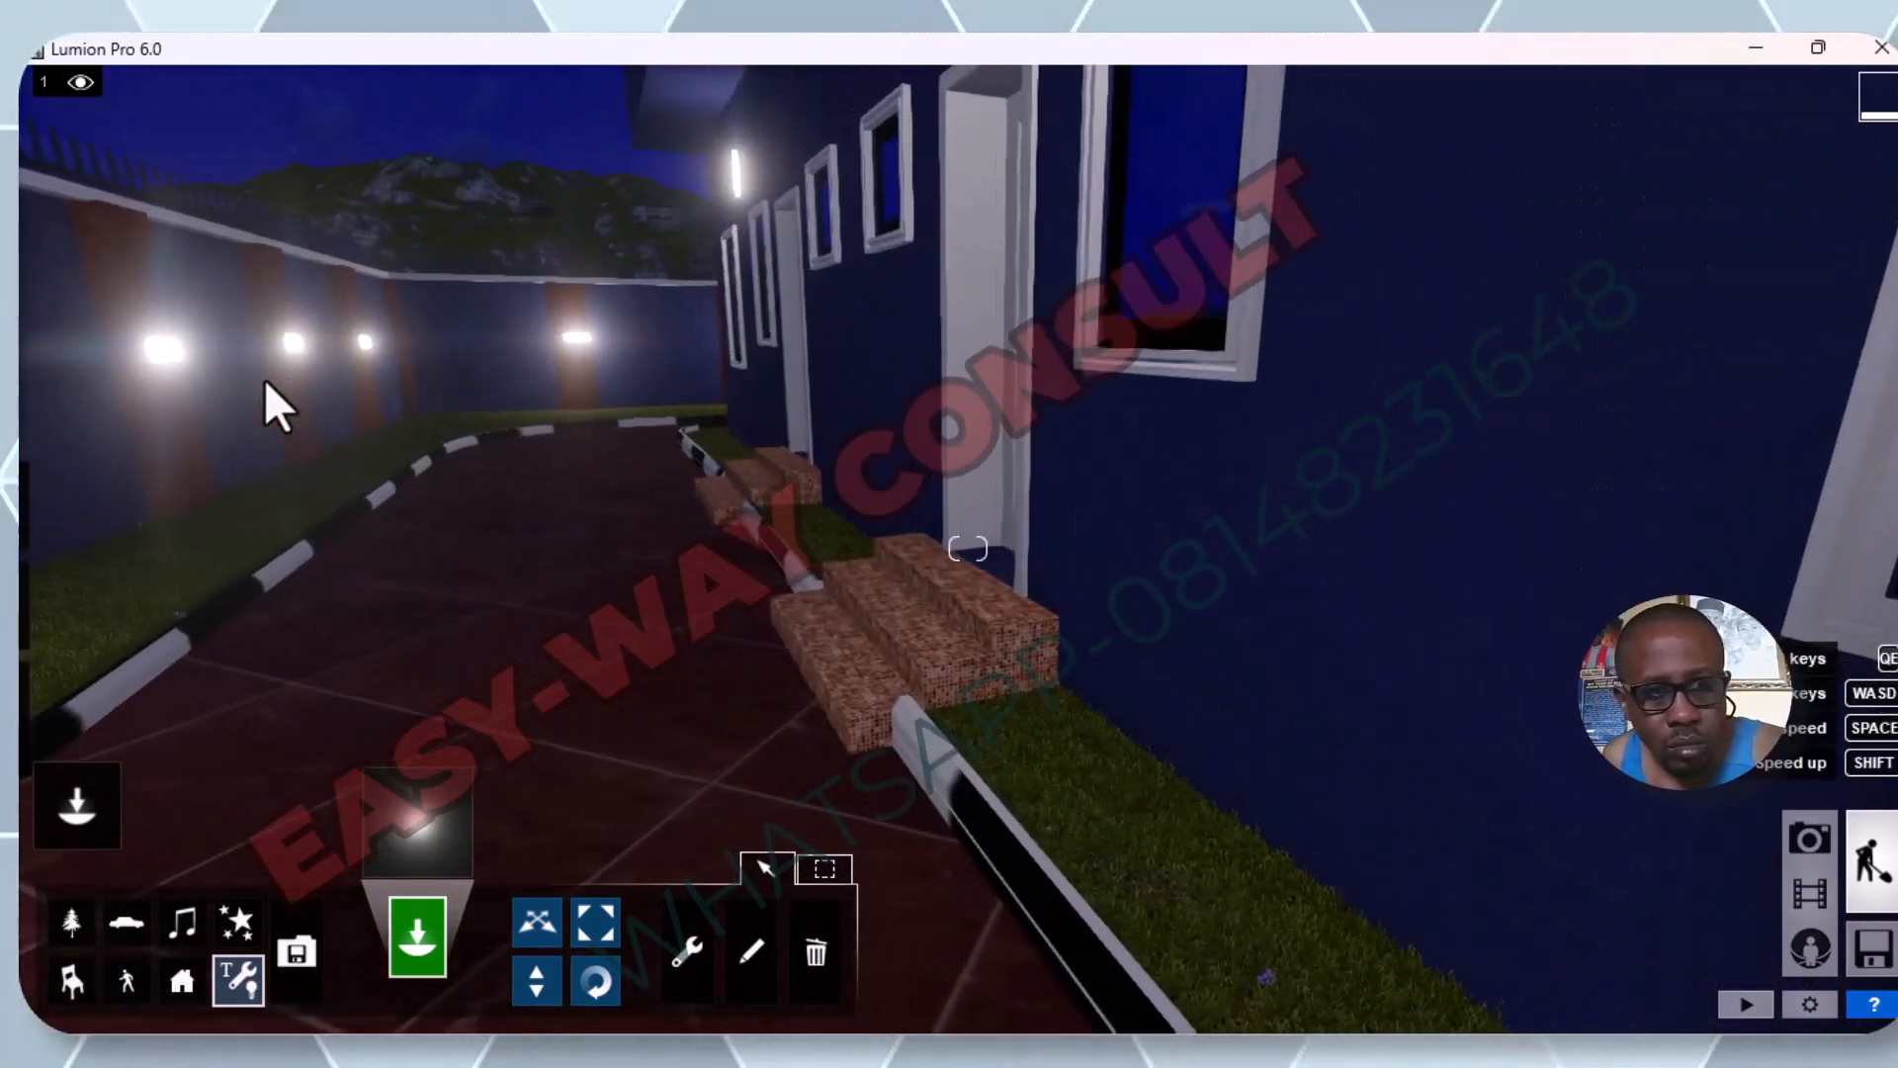
key(a)
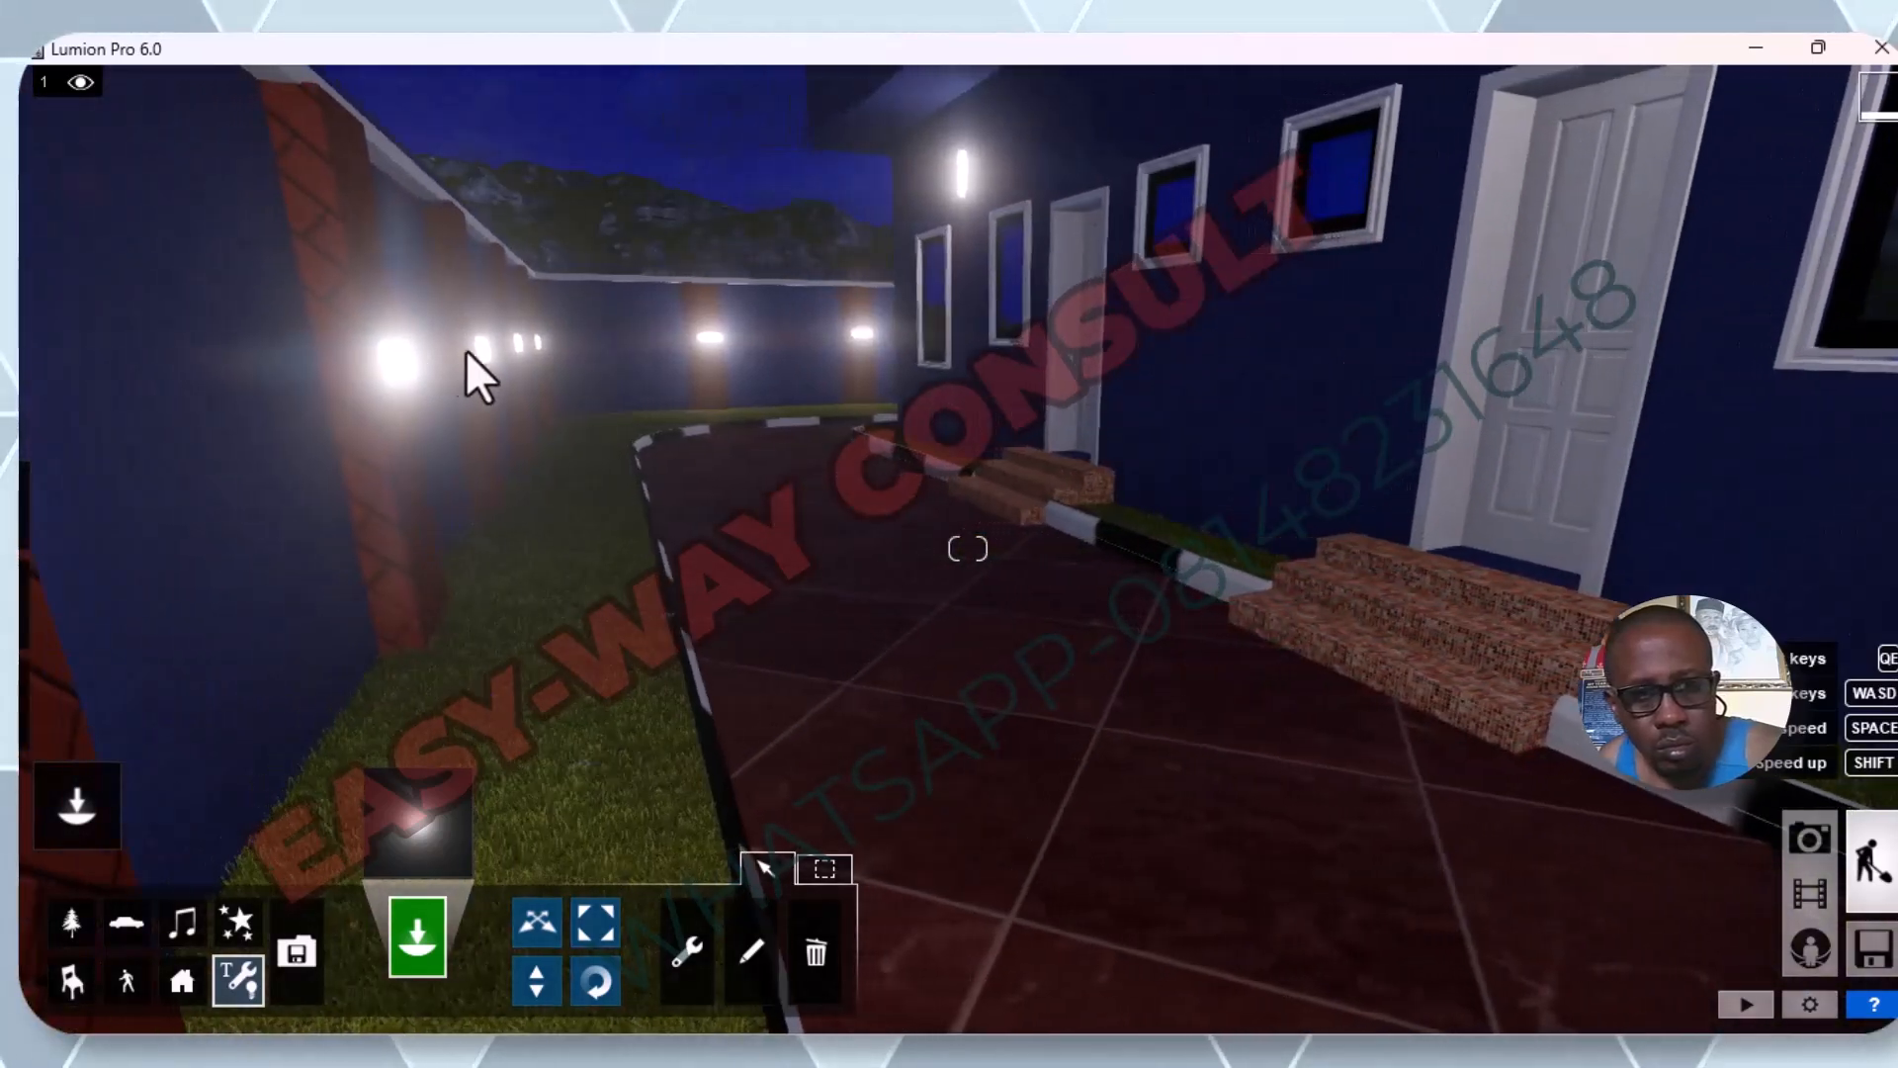
click(411, 357)
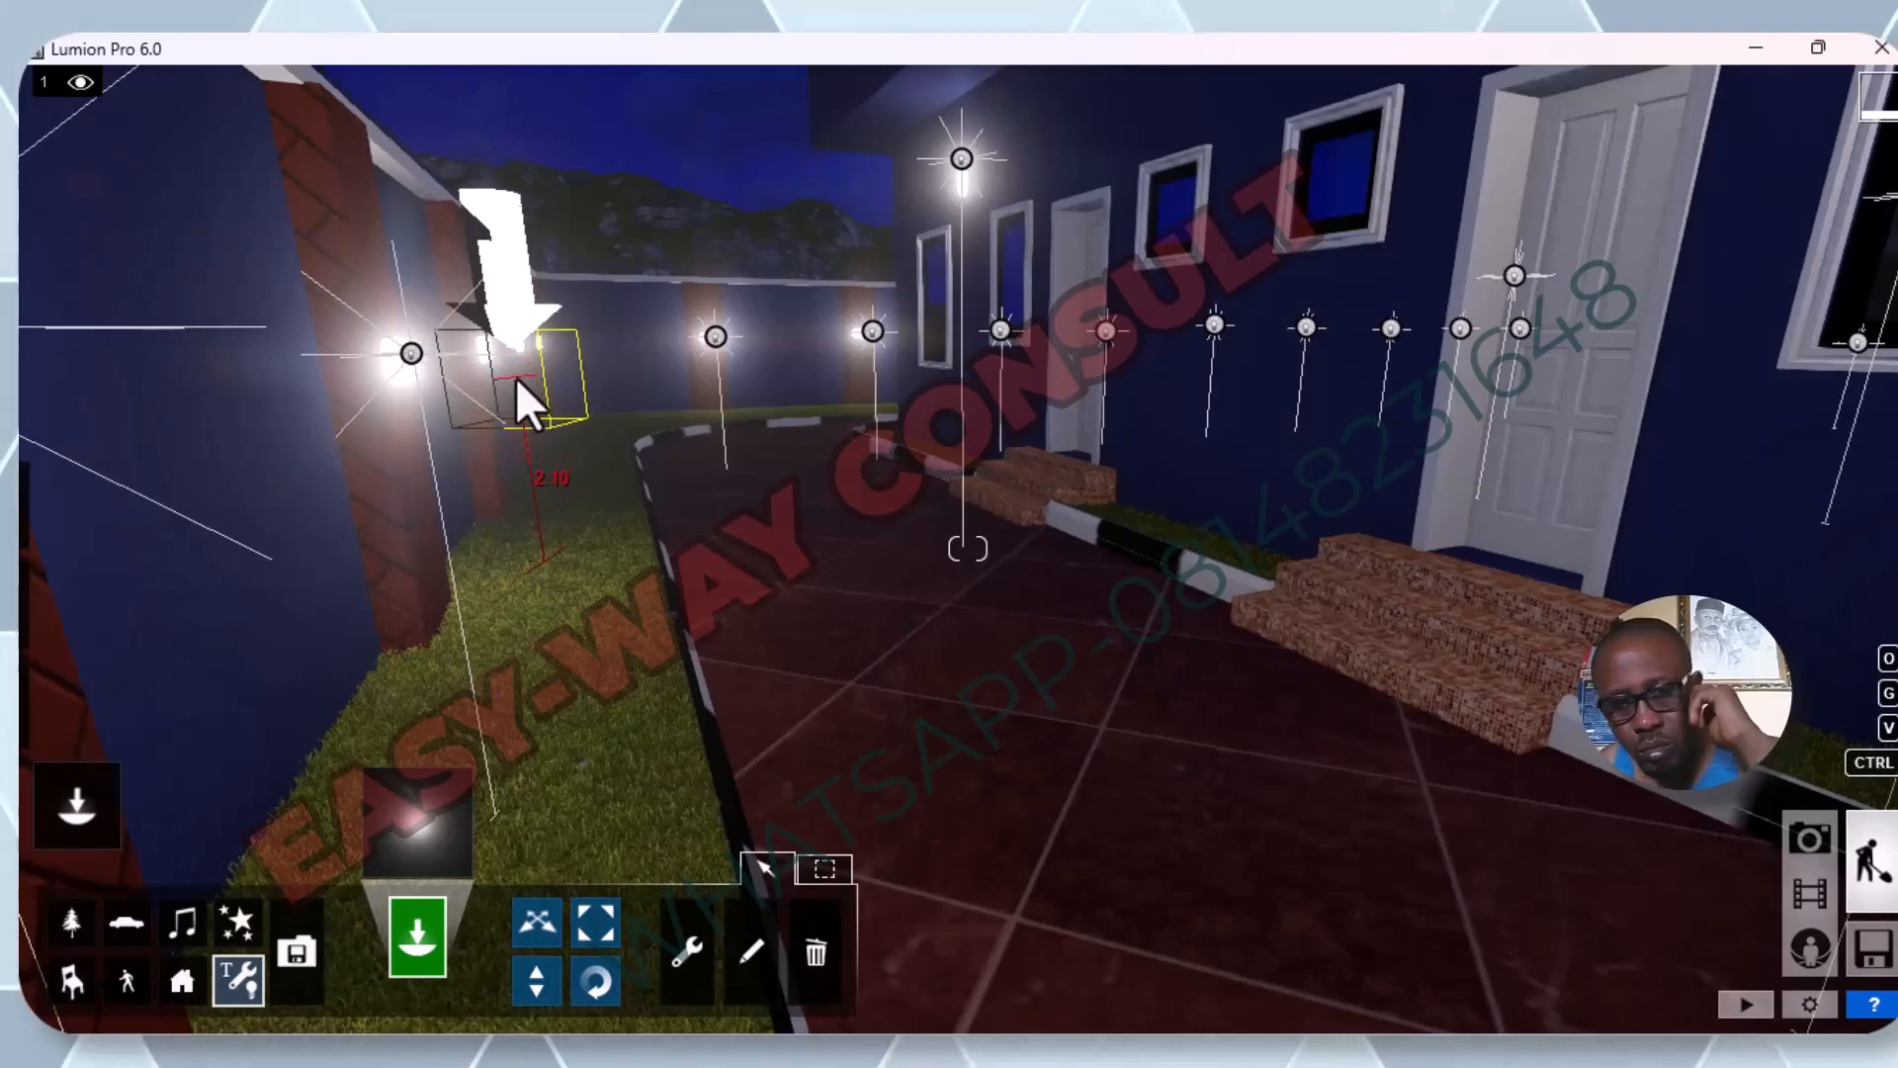
Place omni lights on the lamps of the remaining side-wall pillars, working along the driveway to the far corner.
key(a)
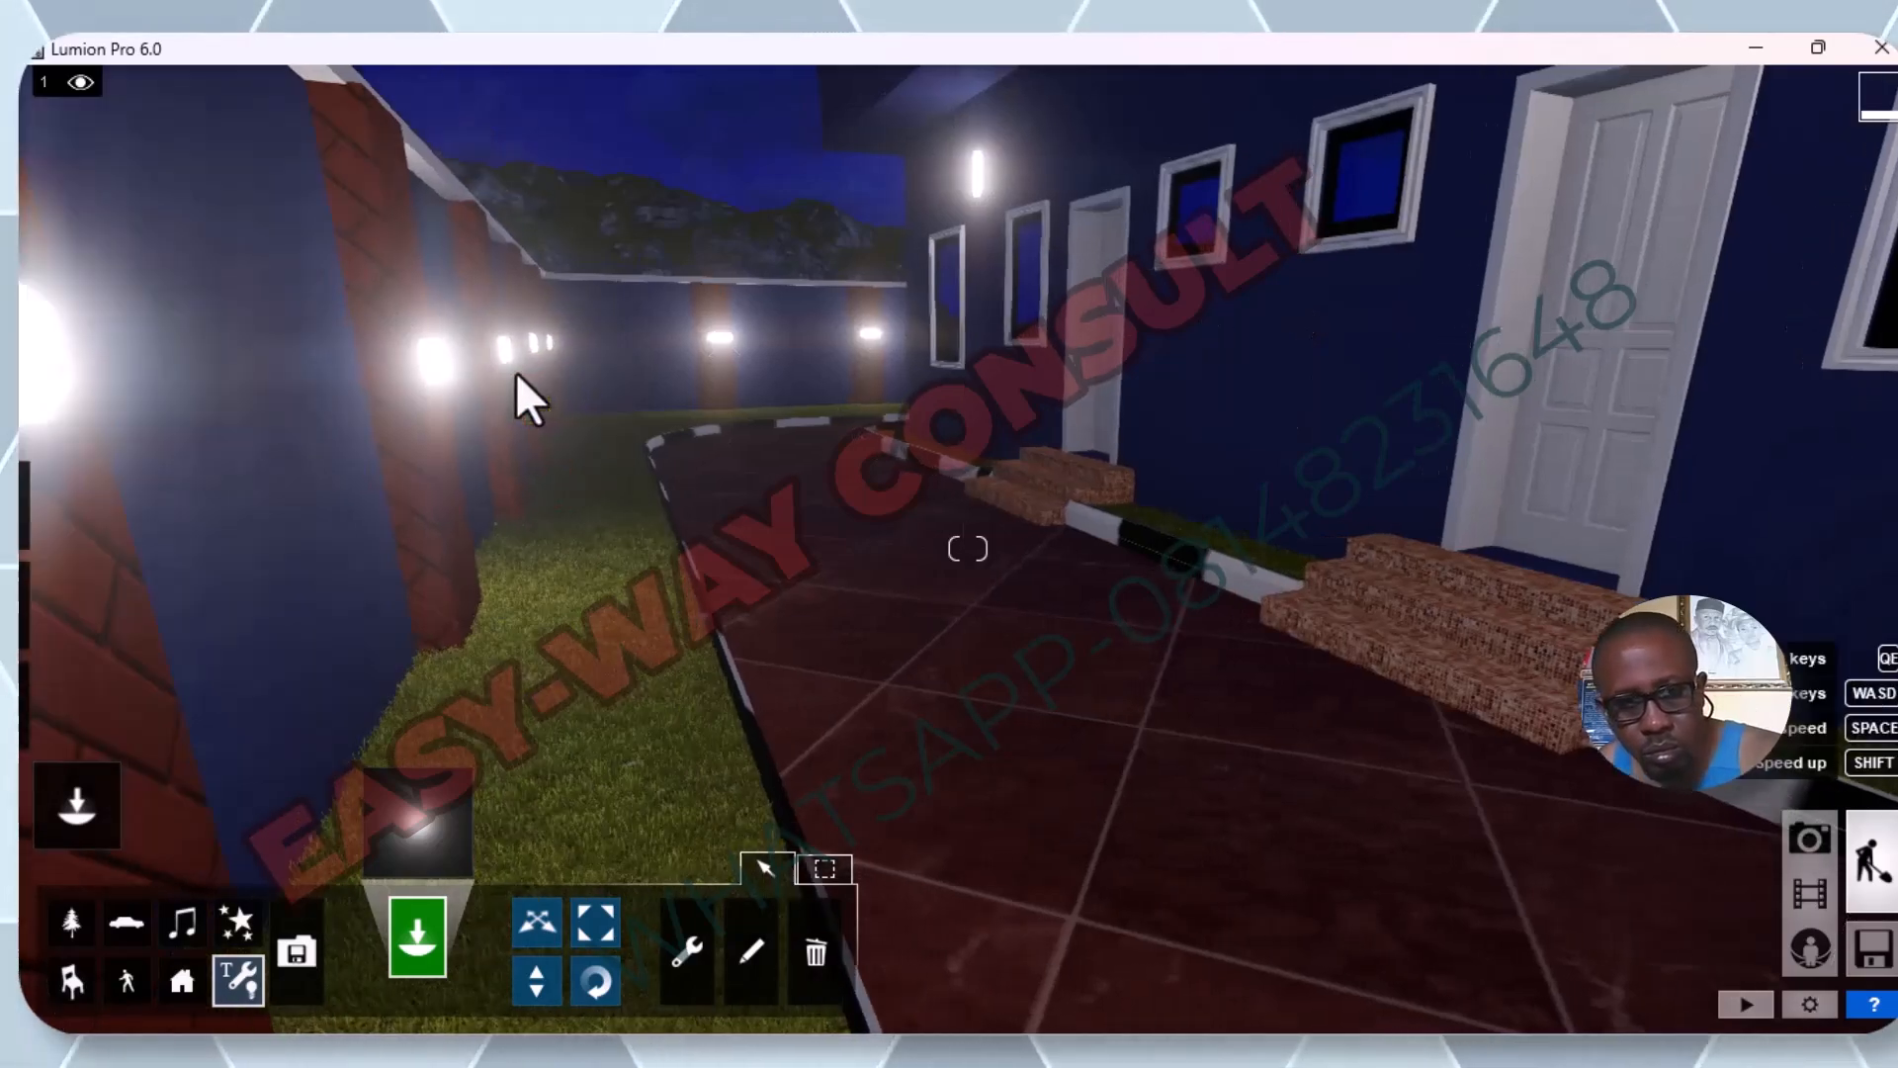
right_drag(726, 415, 308, 317)
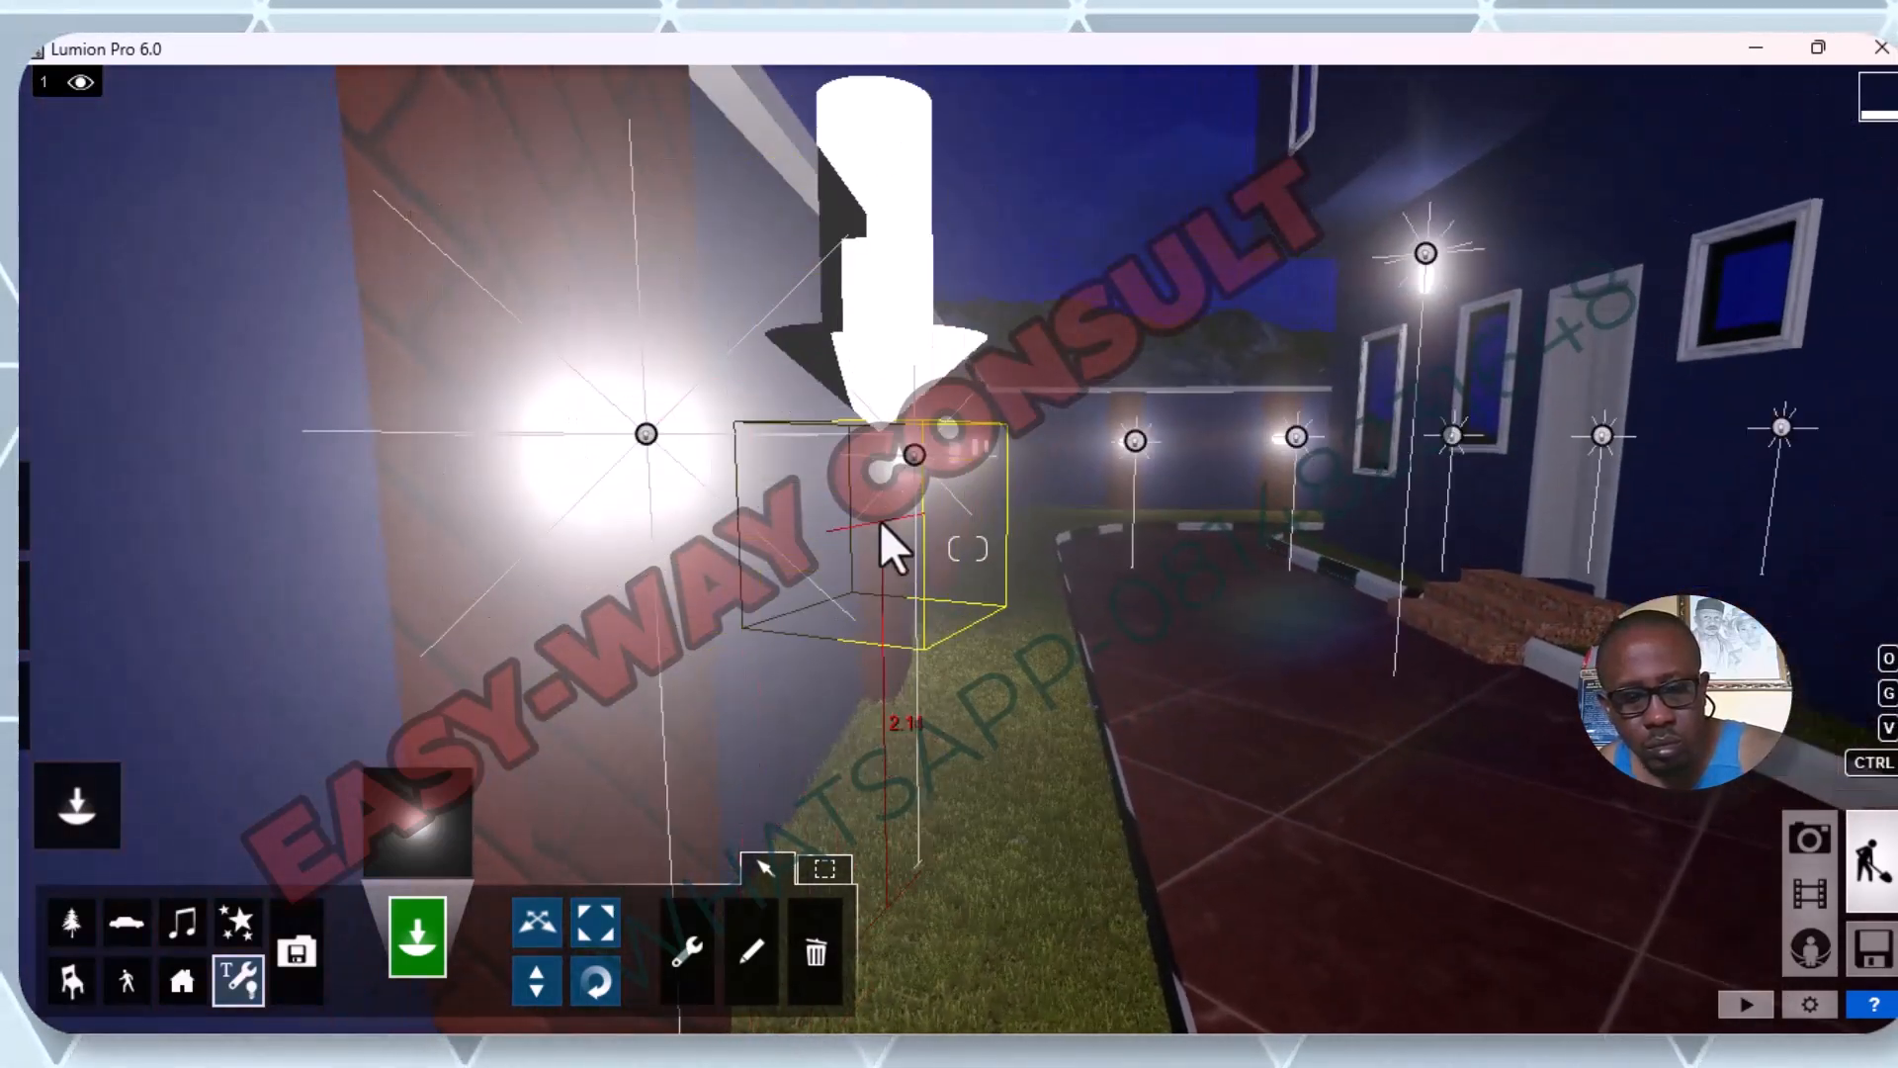
key(q)
key(a)
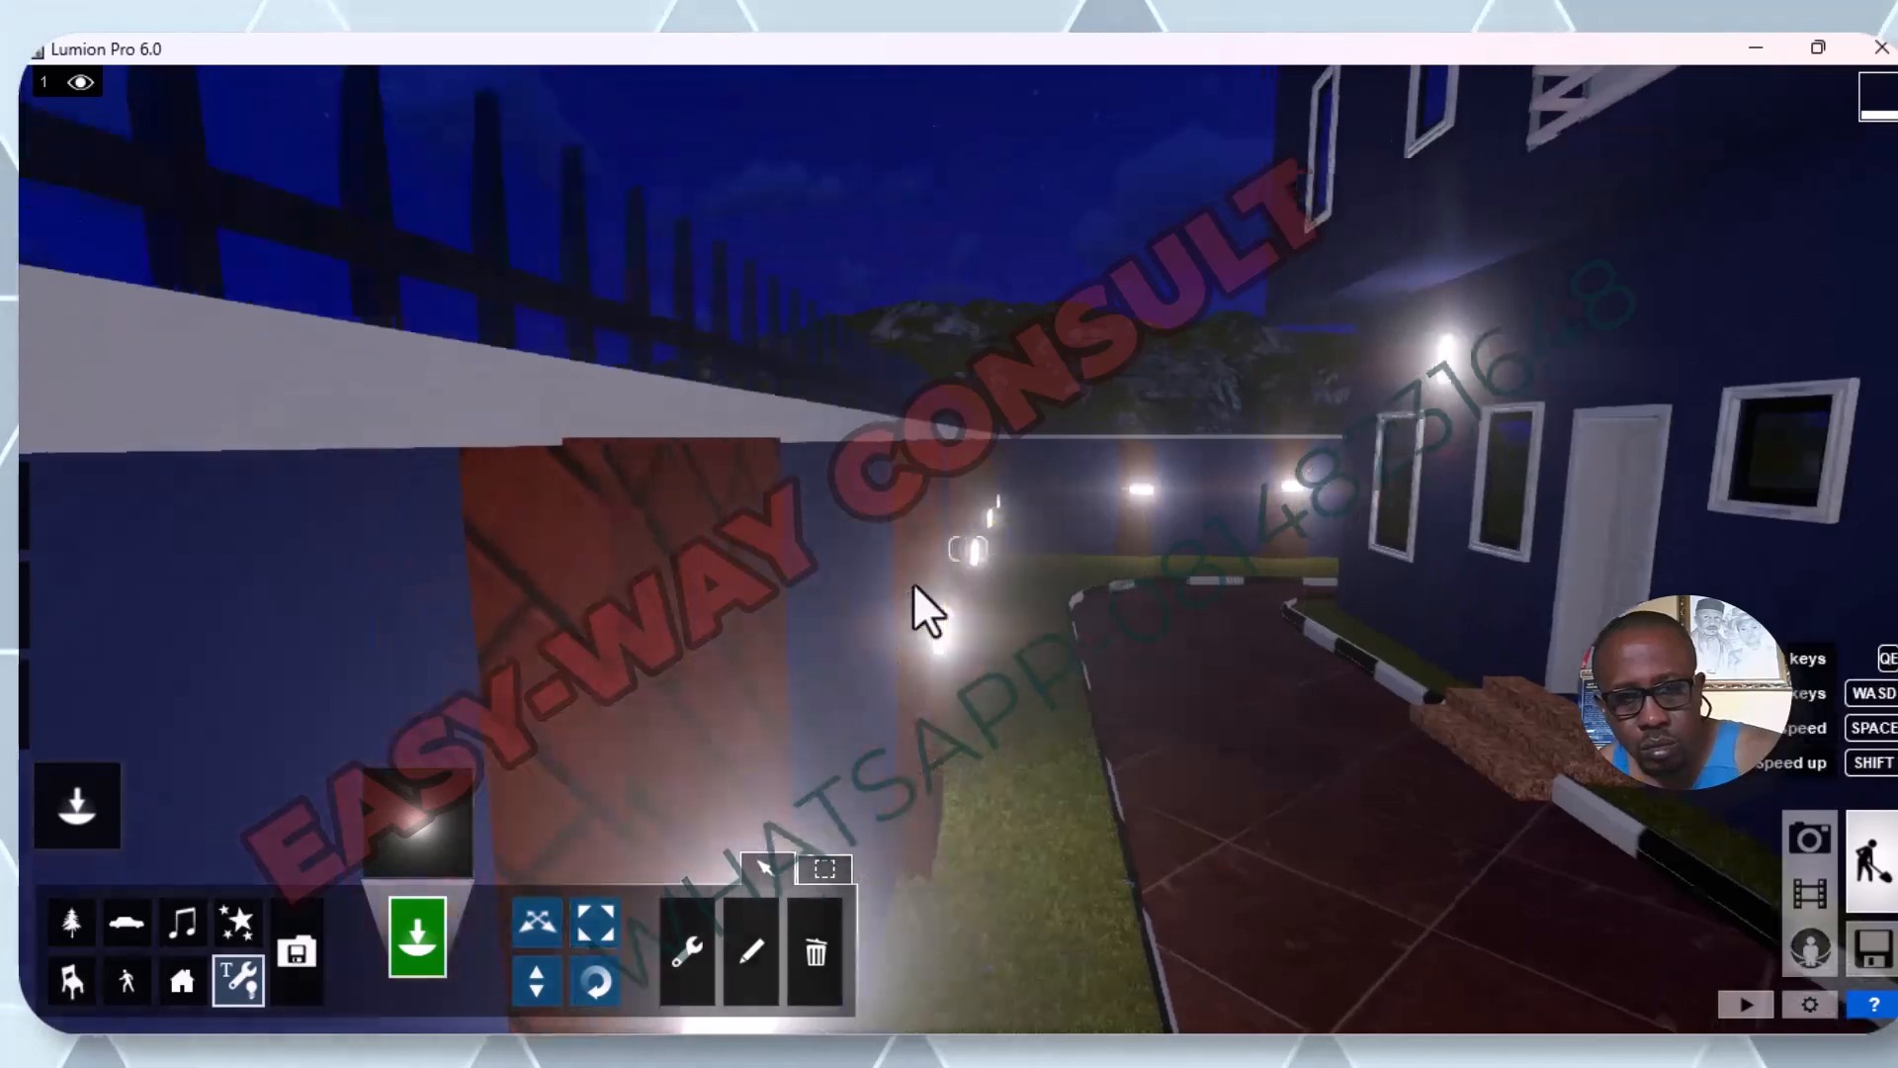
key(d)
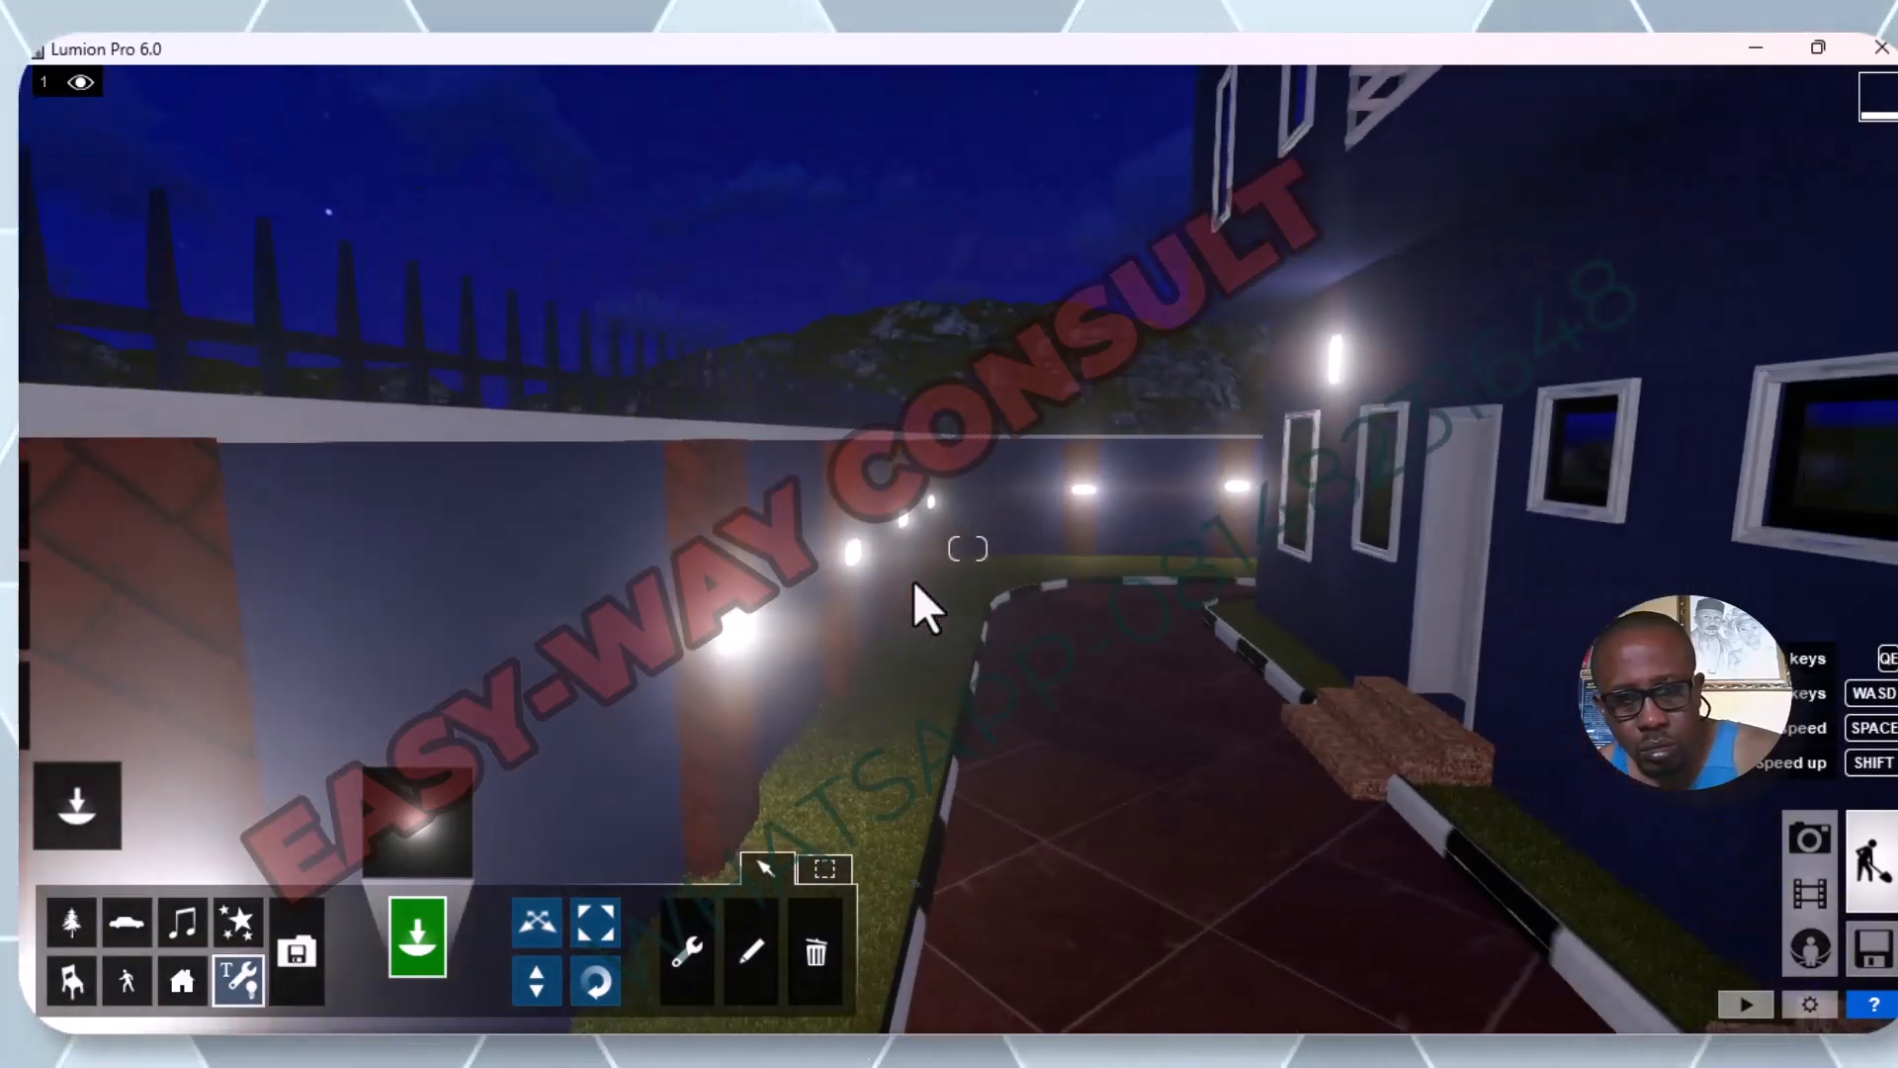
key(s)
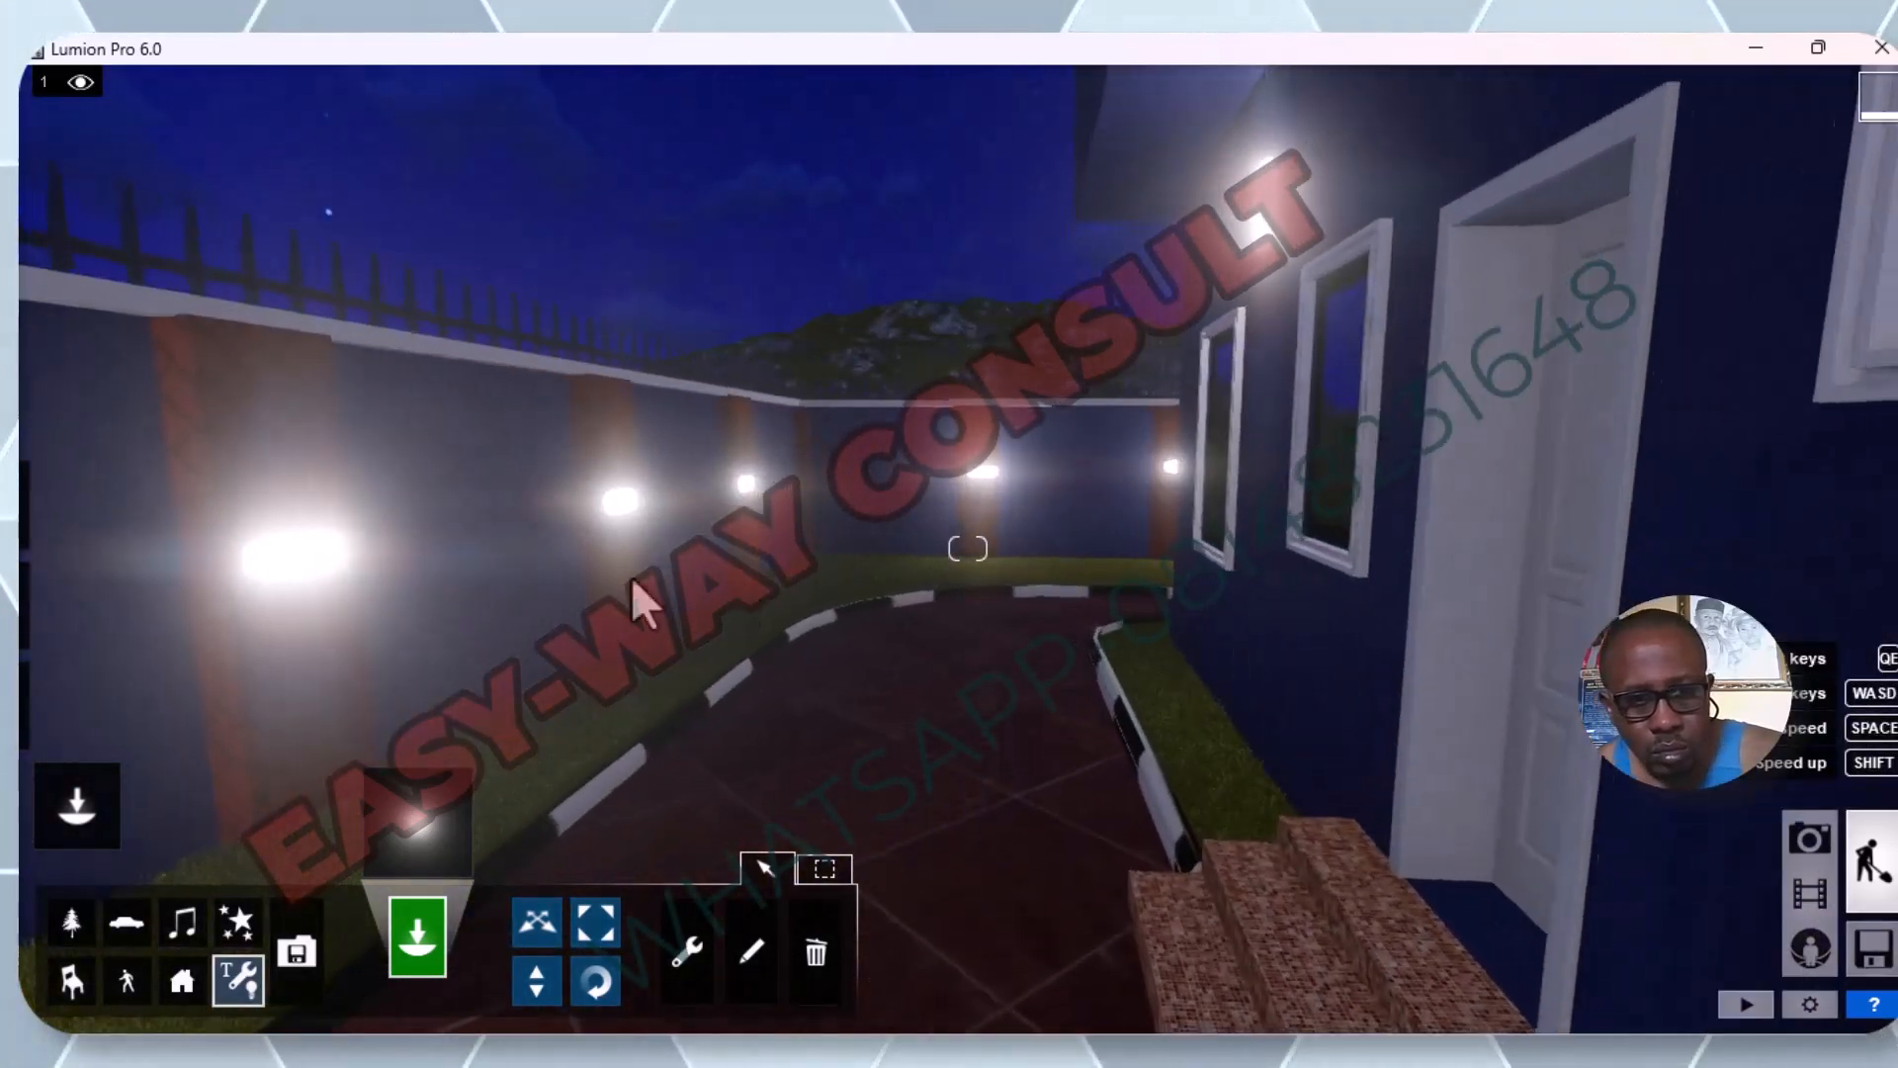
click(283, 560)
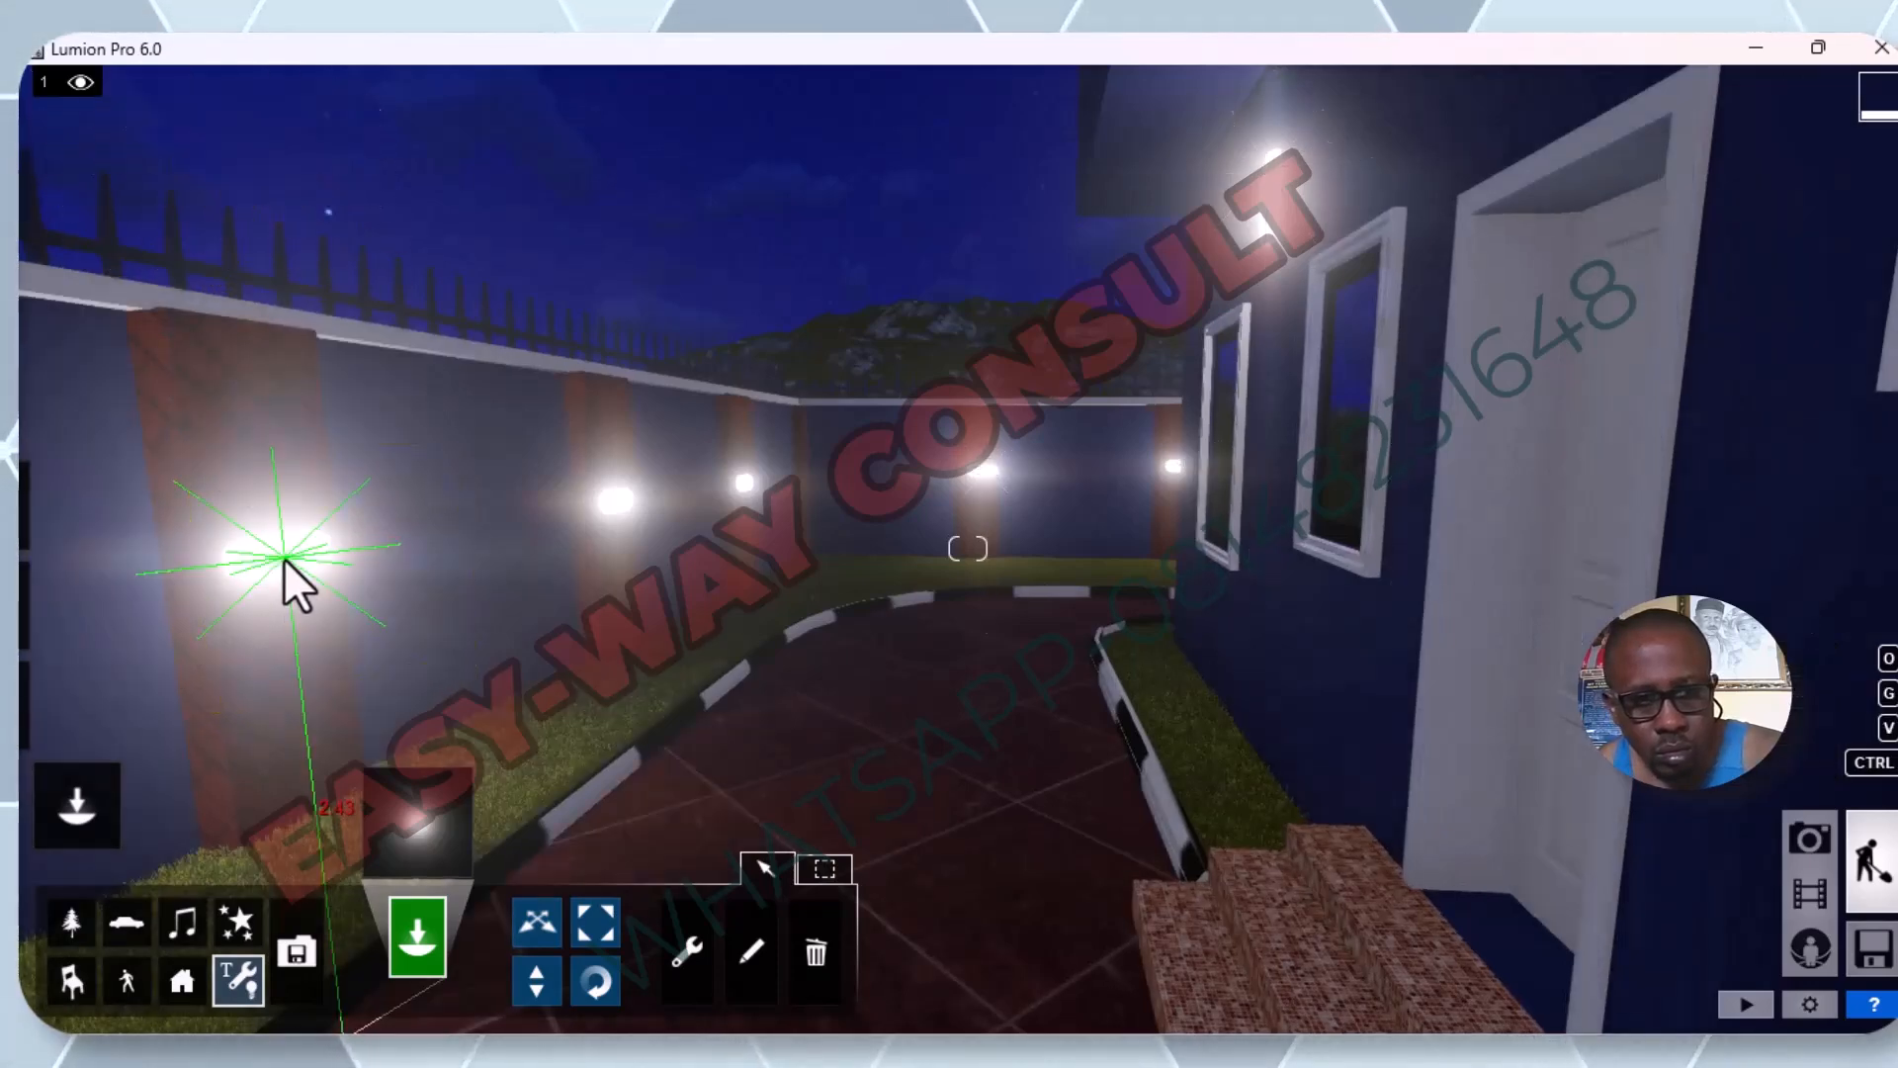
click(616, 498)
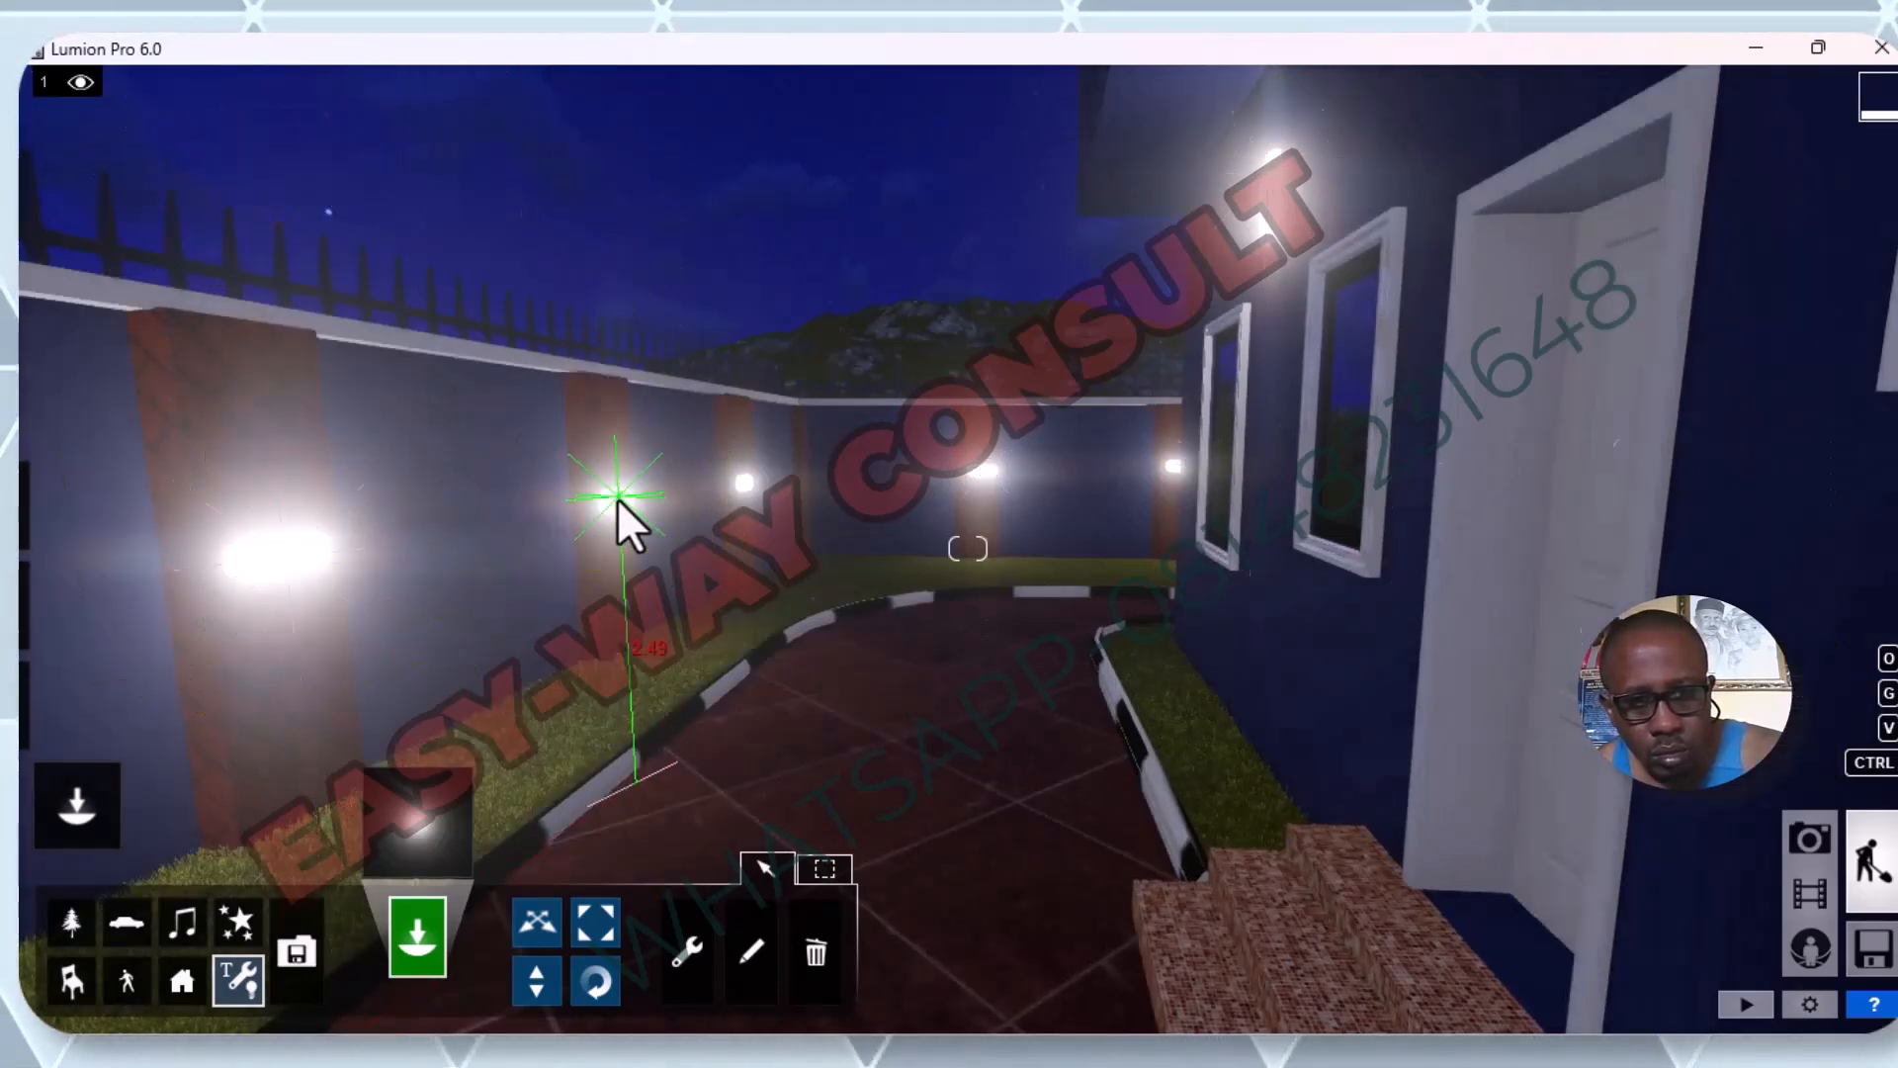
click(755, 479)
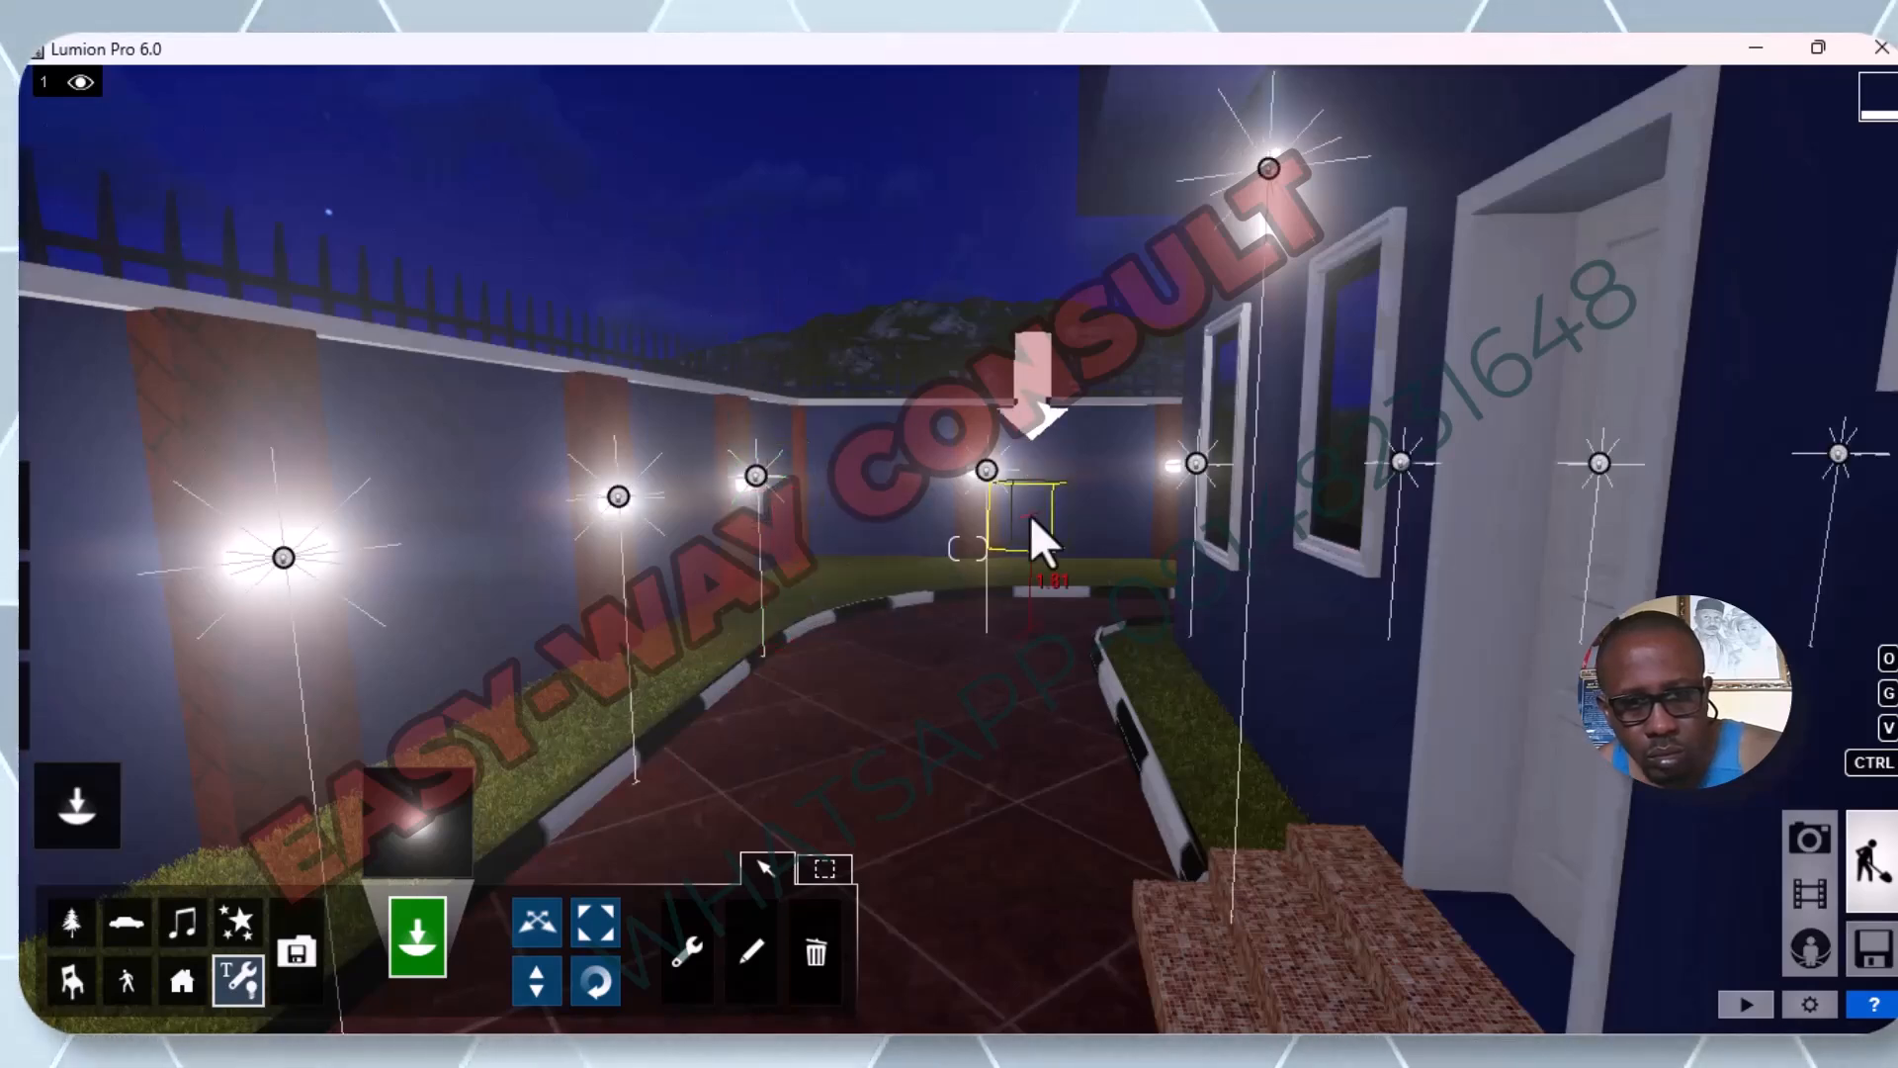
Open the light properties of one omni light on the front fence, with the whole compound in view.
scroll(1032, 508, down, 5)
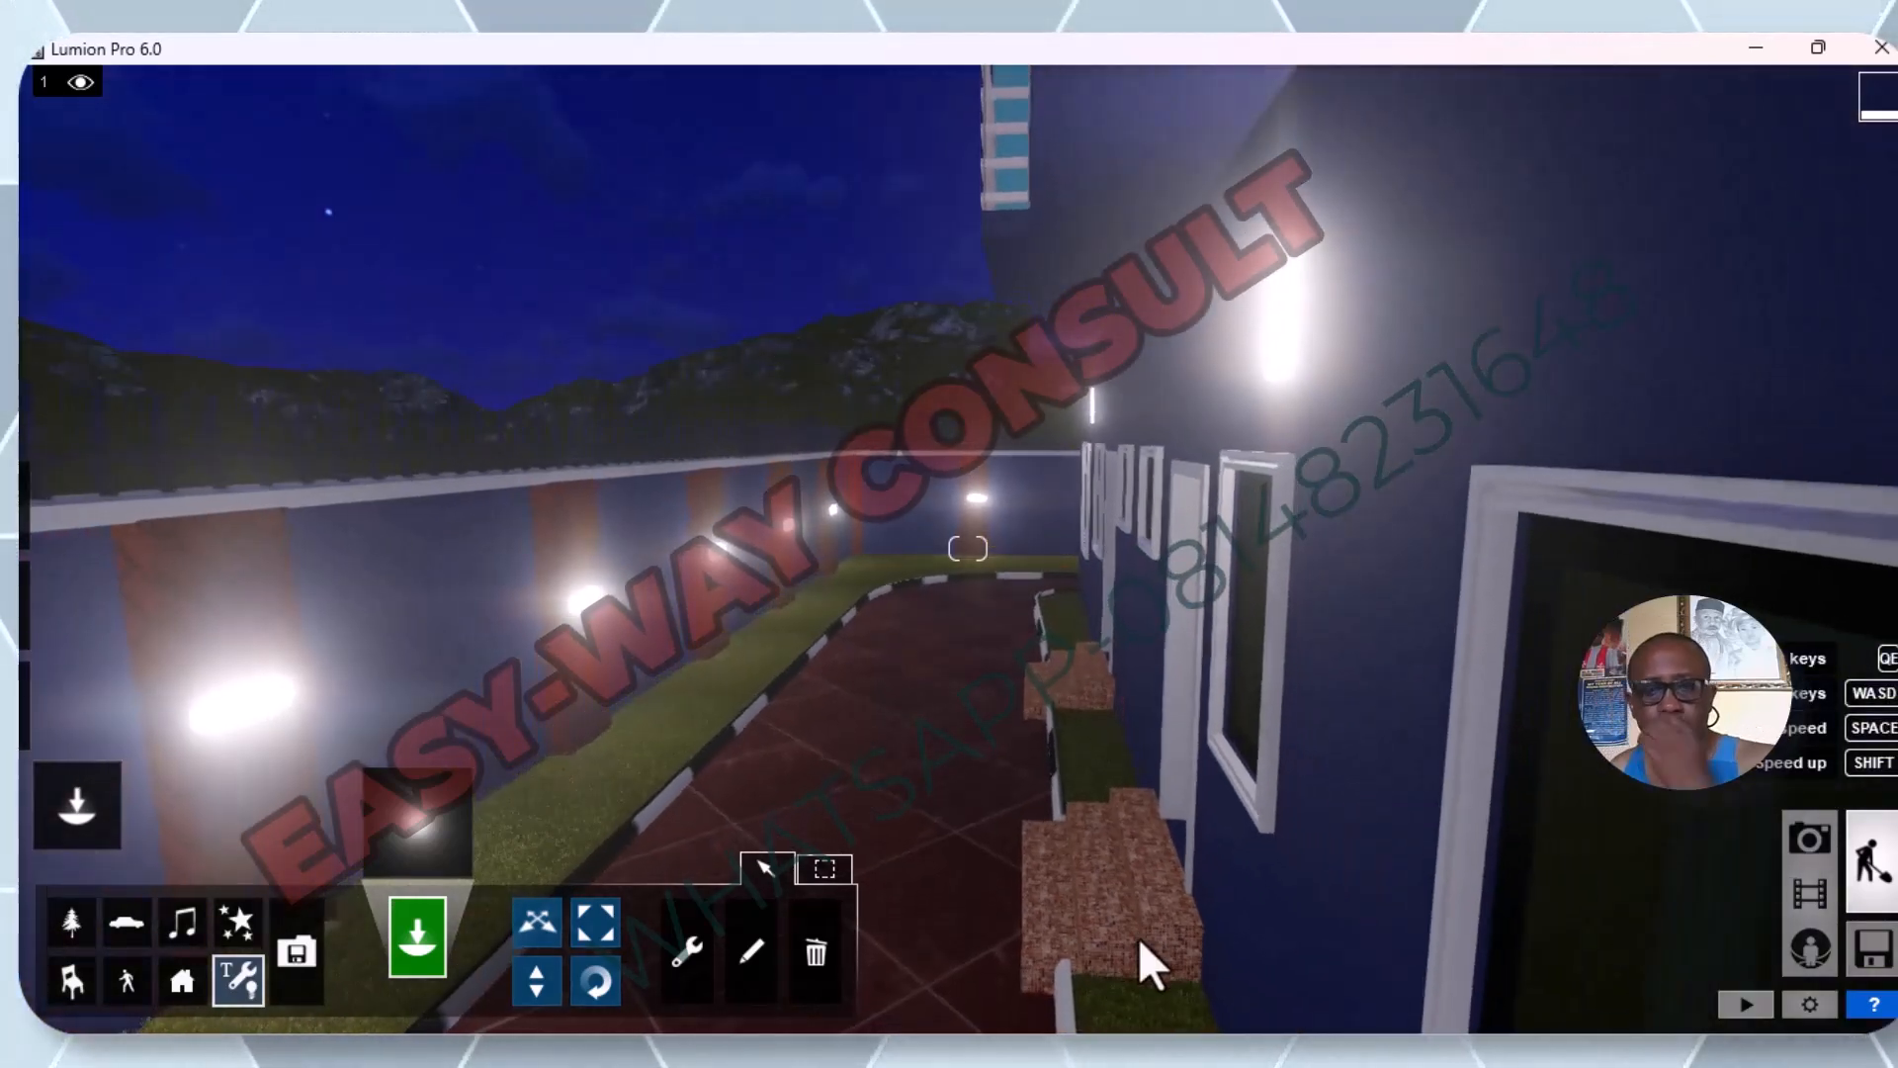
scroll(941, 789, down, 5)
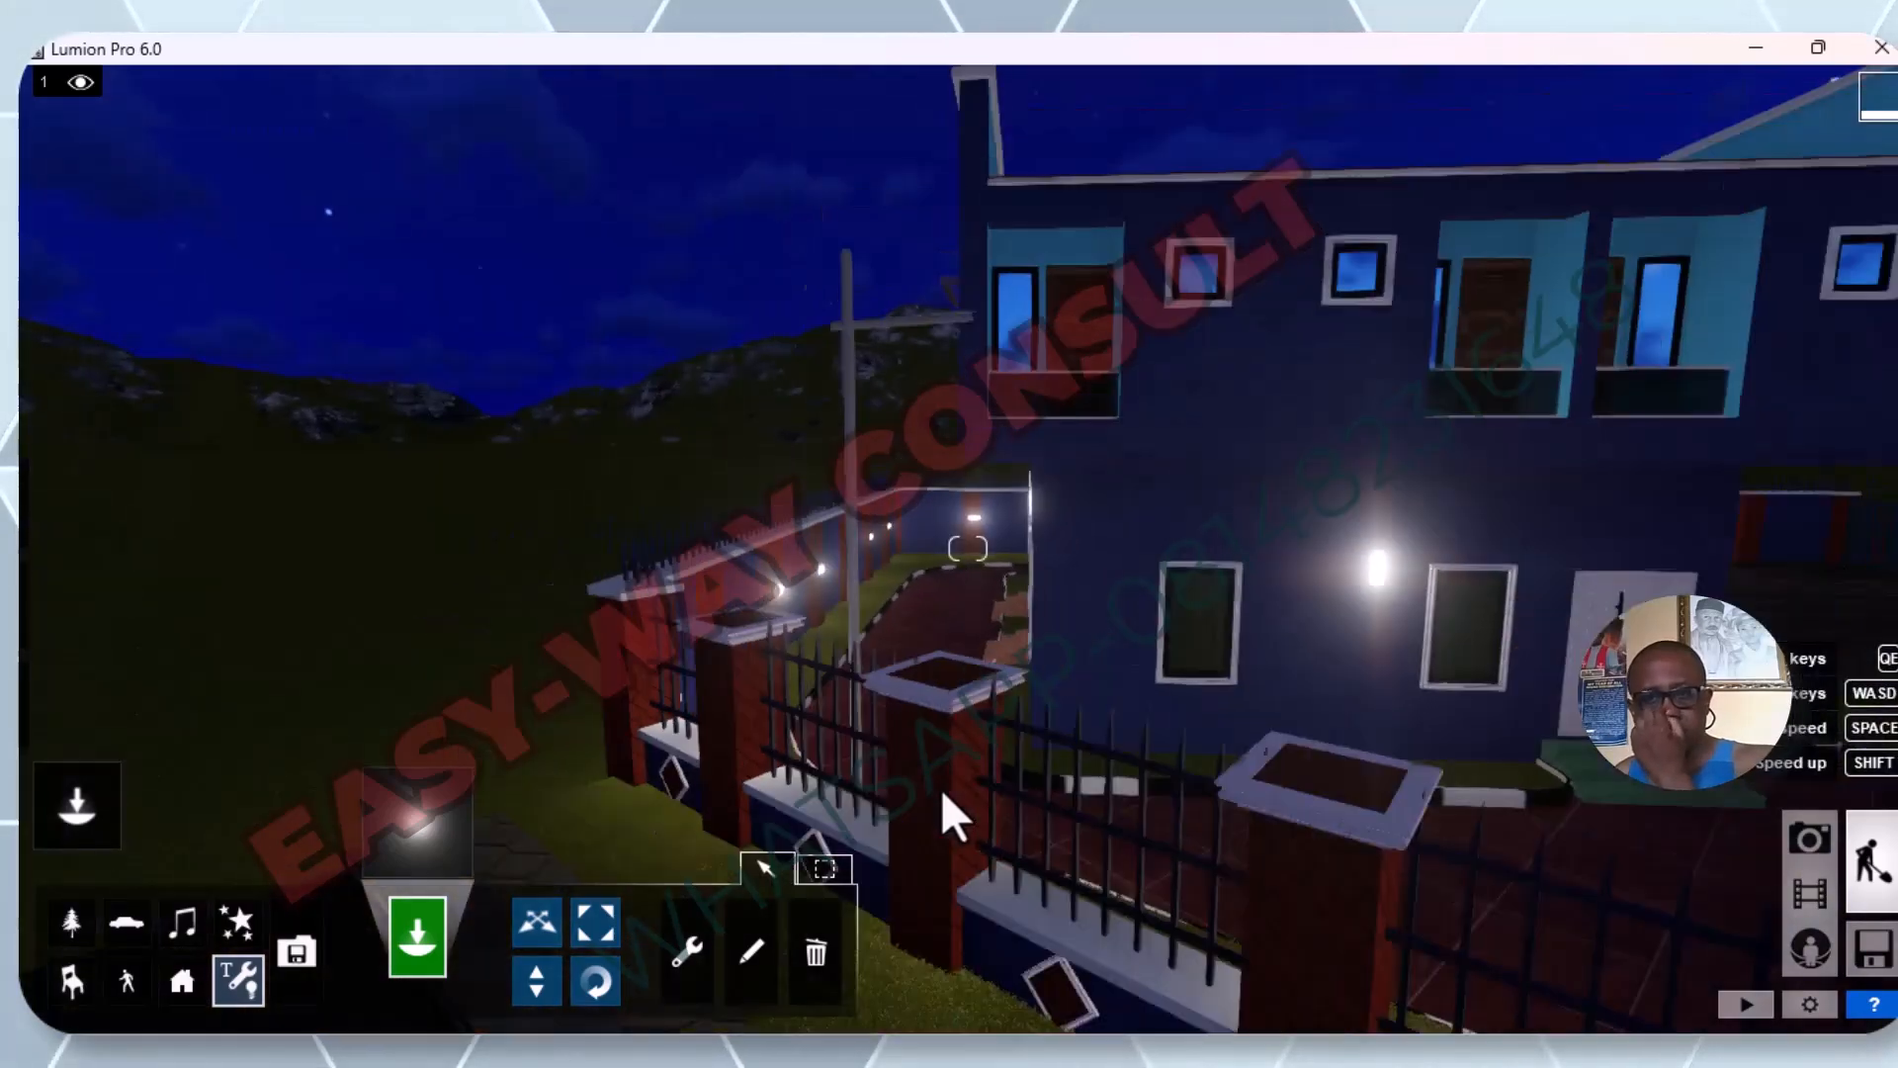
scroll(942, 787, down, 5)
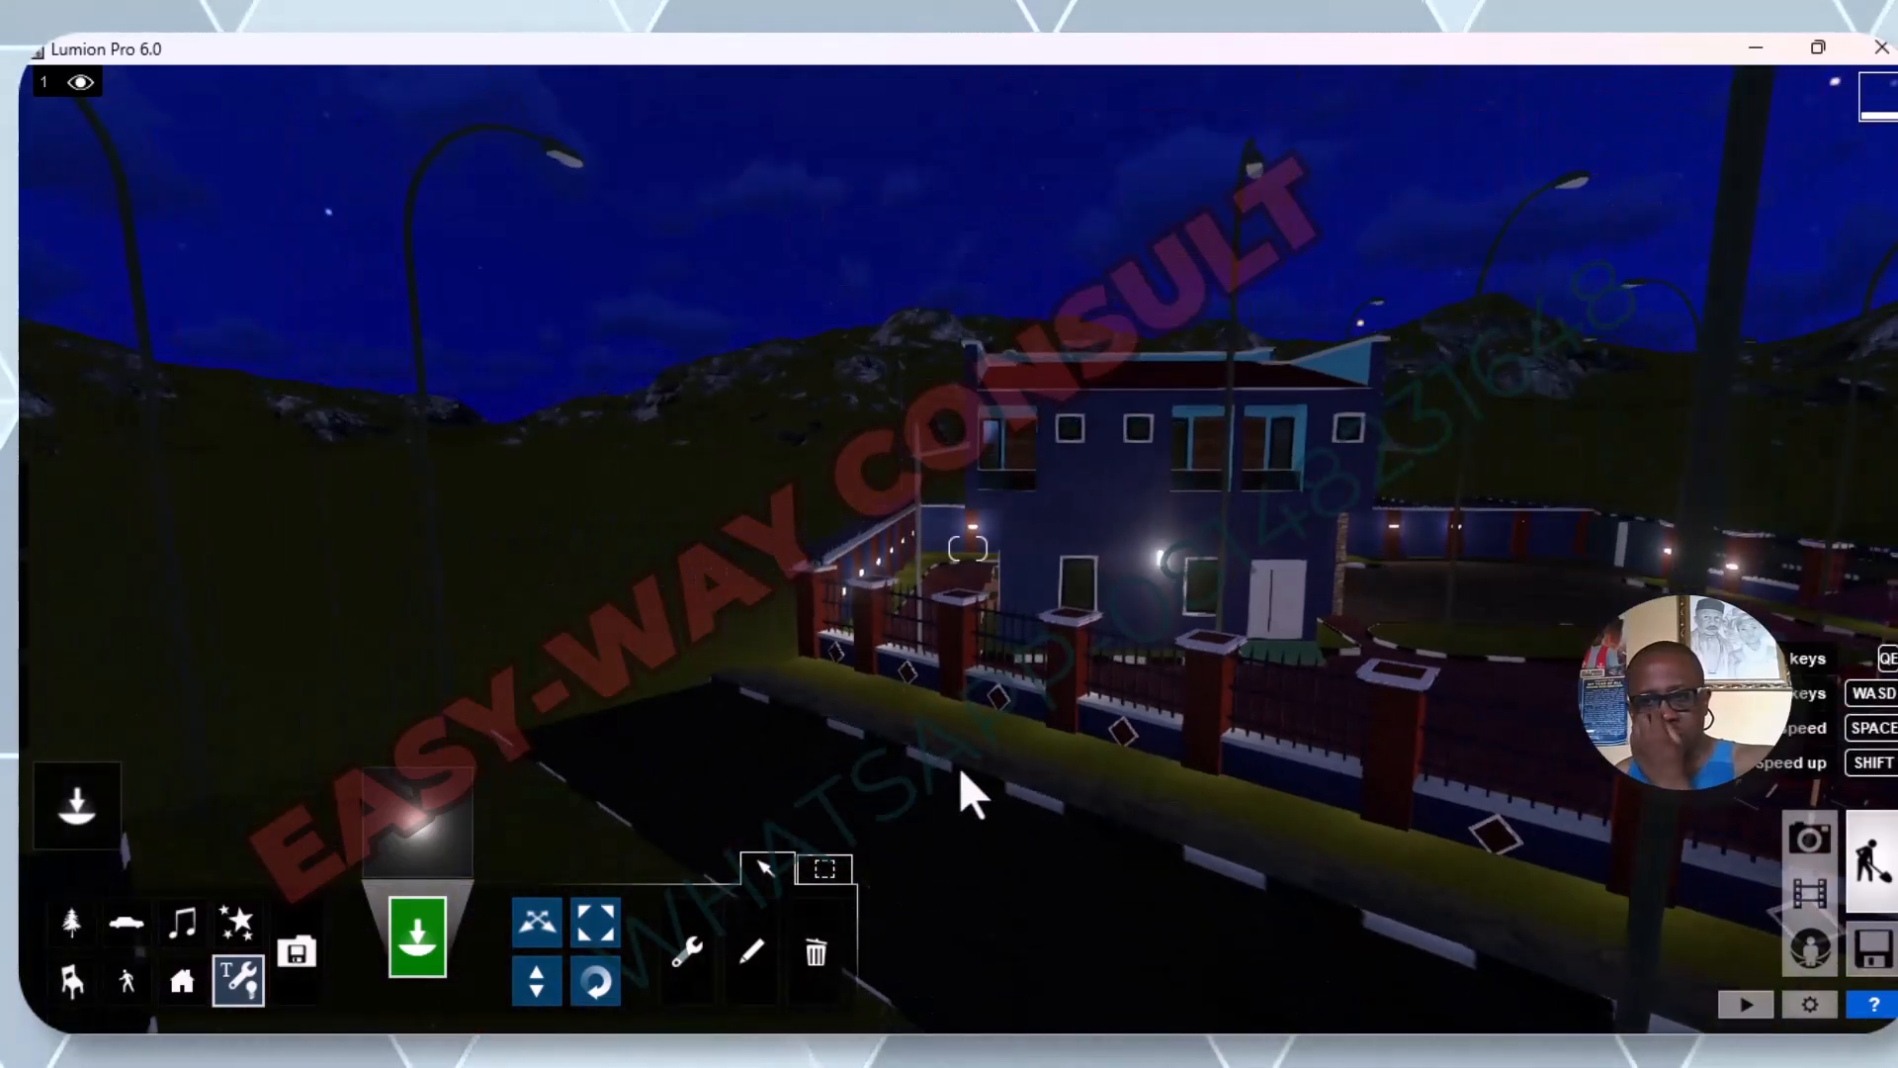
scroll(966, 755, down, 5)
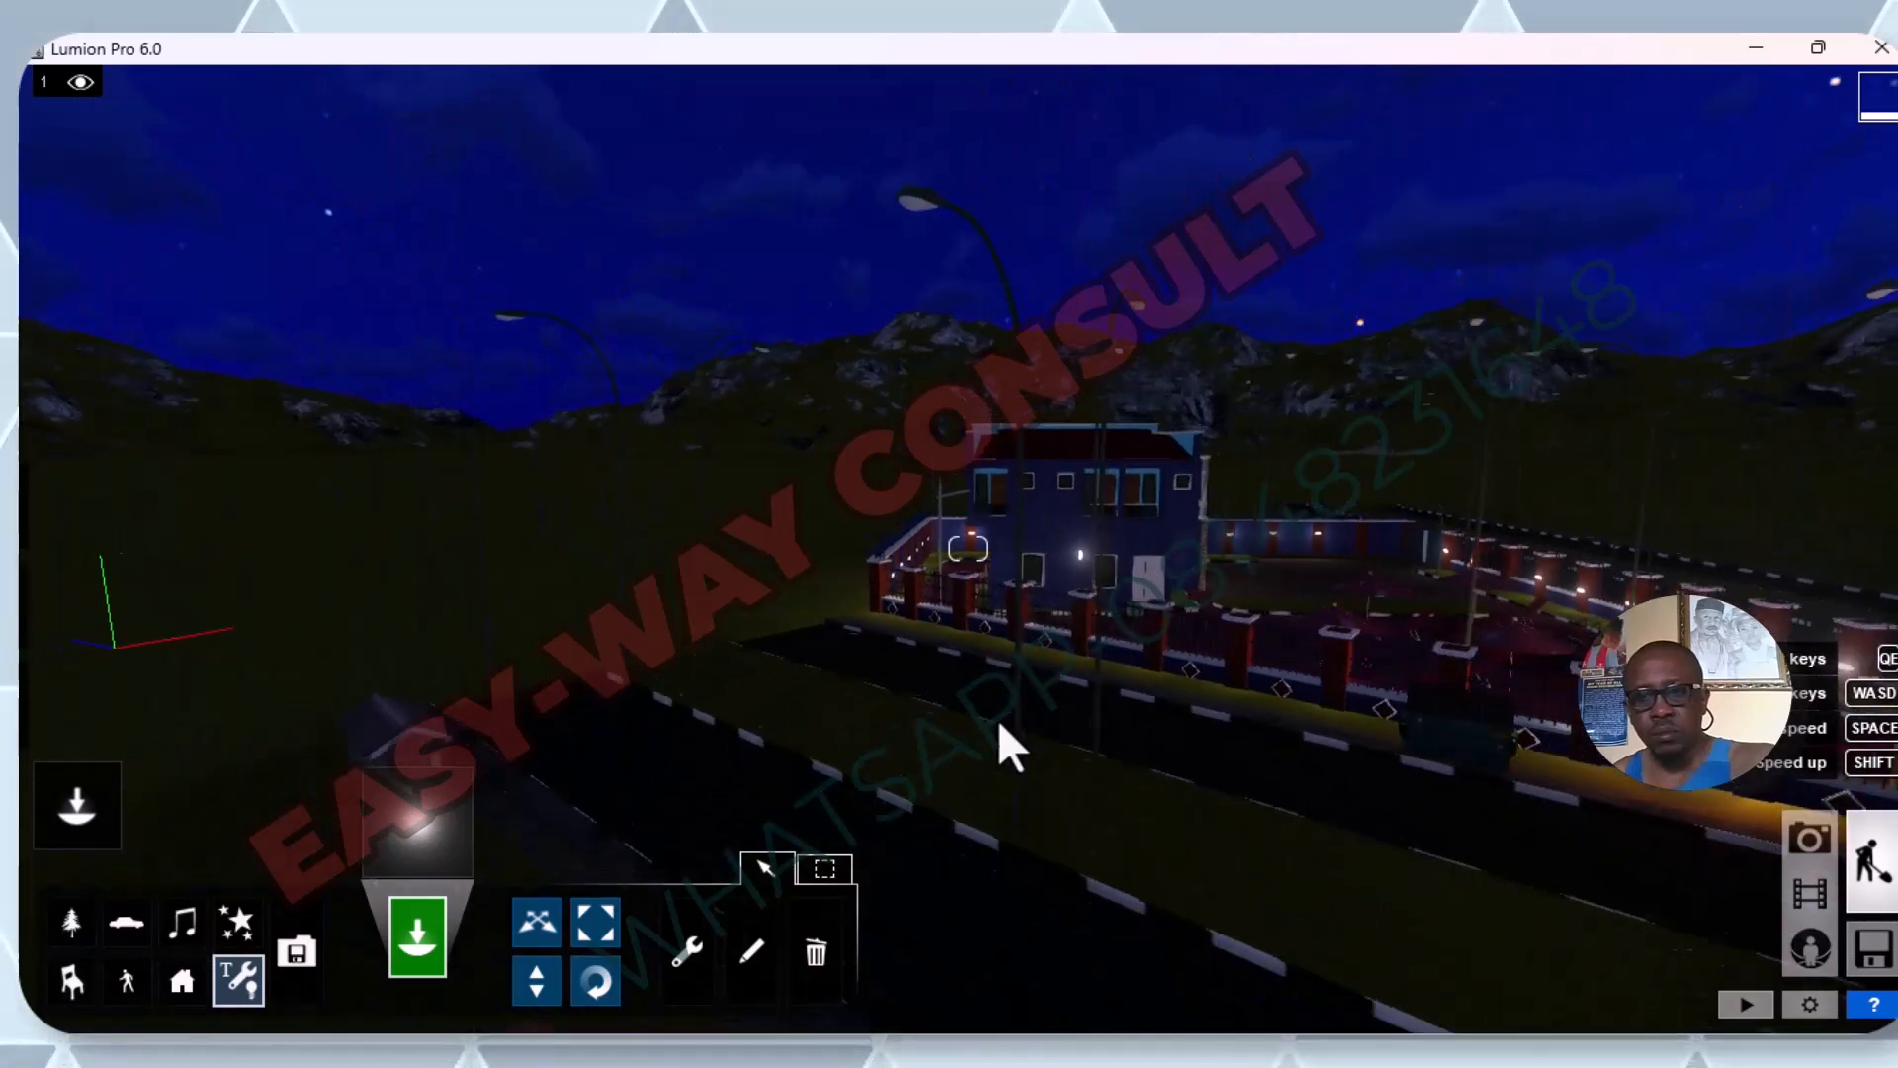
scroll(1127, 652, down, 5)
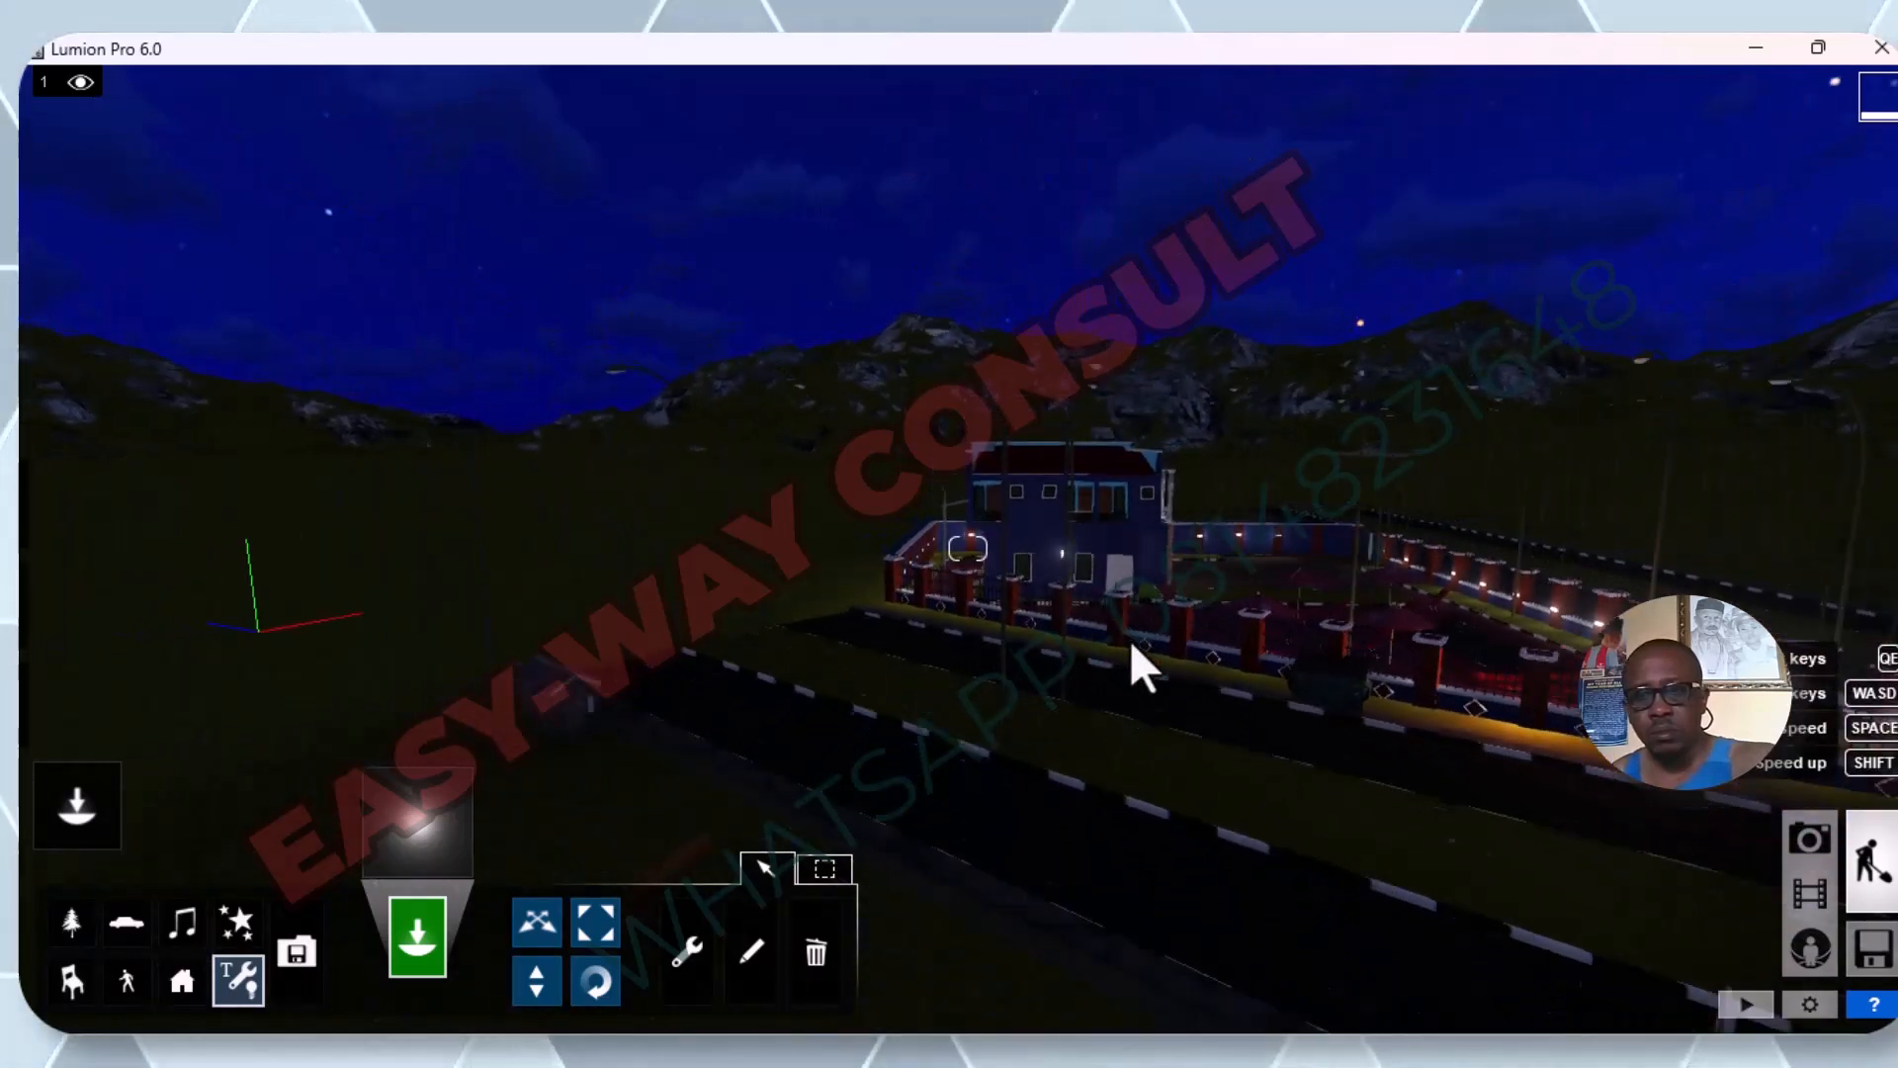
scroll(1514, 589, down, 3)
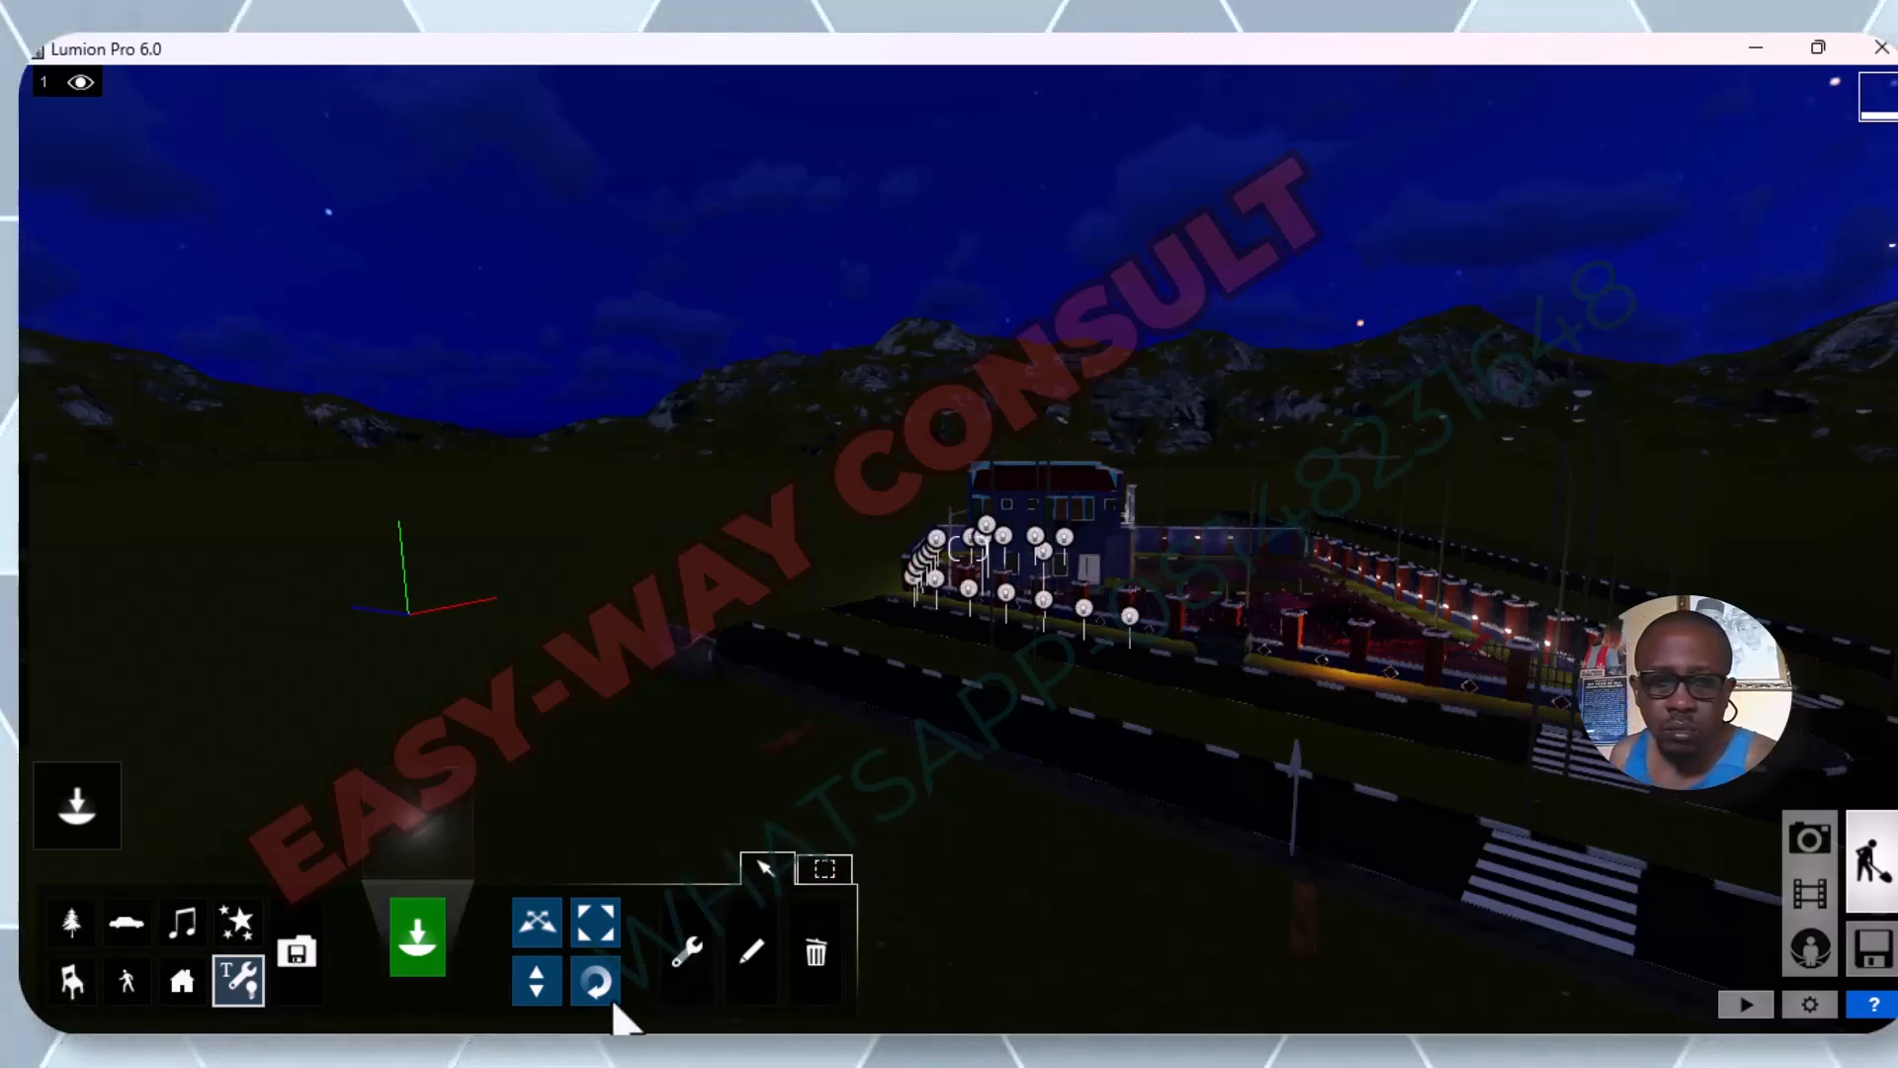
click(743, 962)
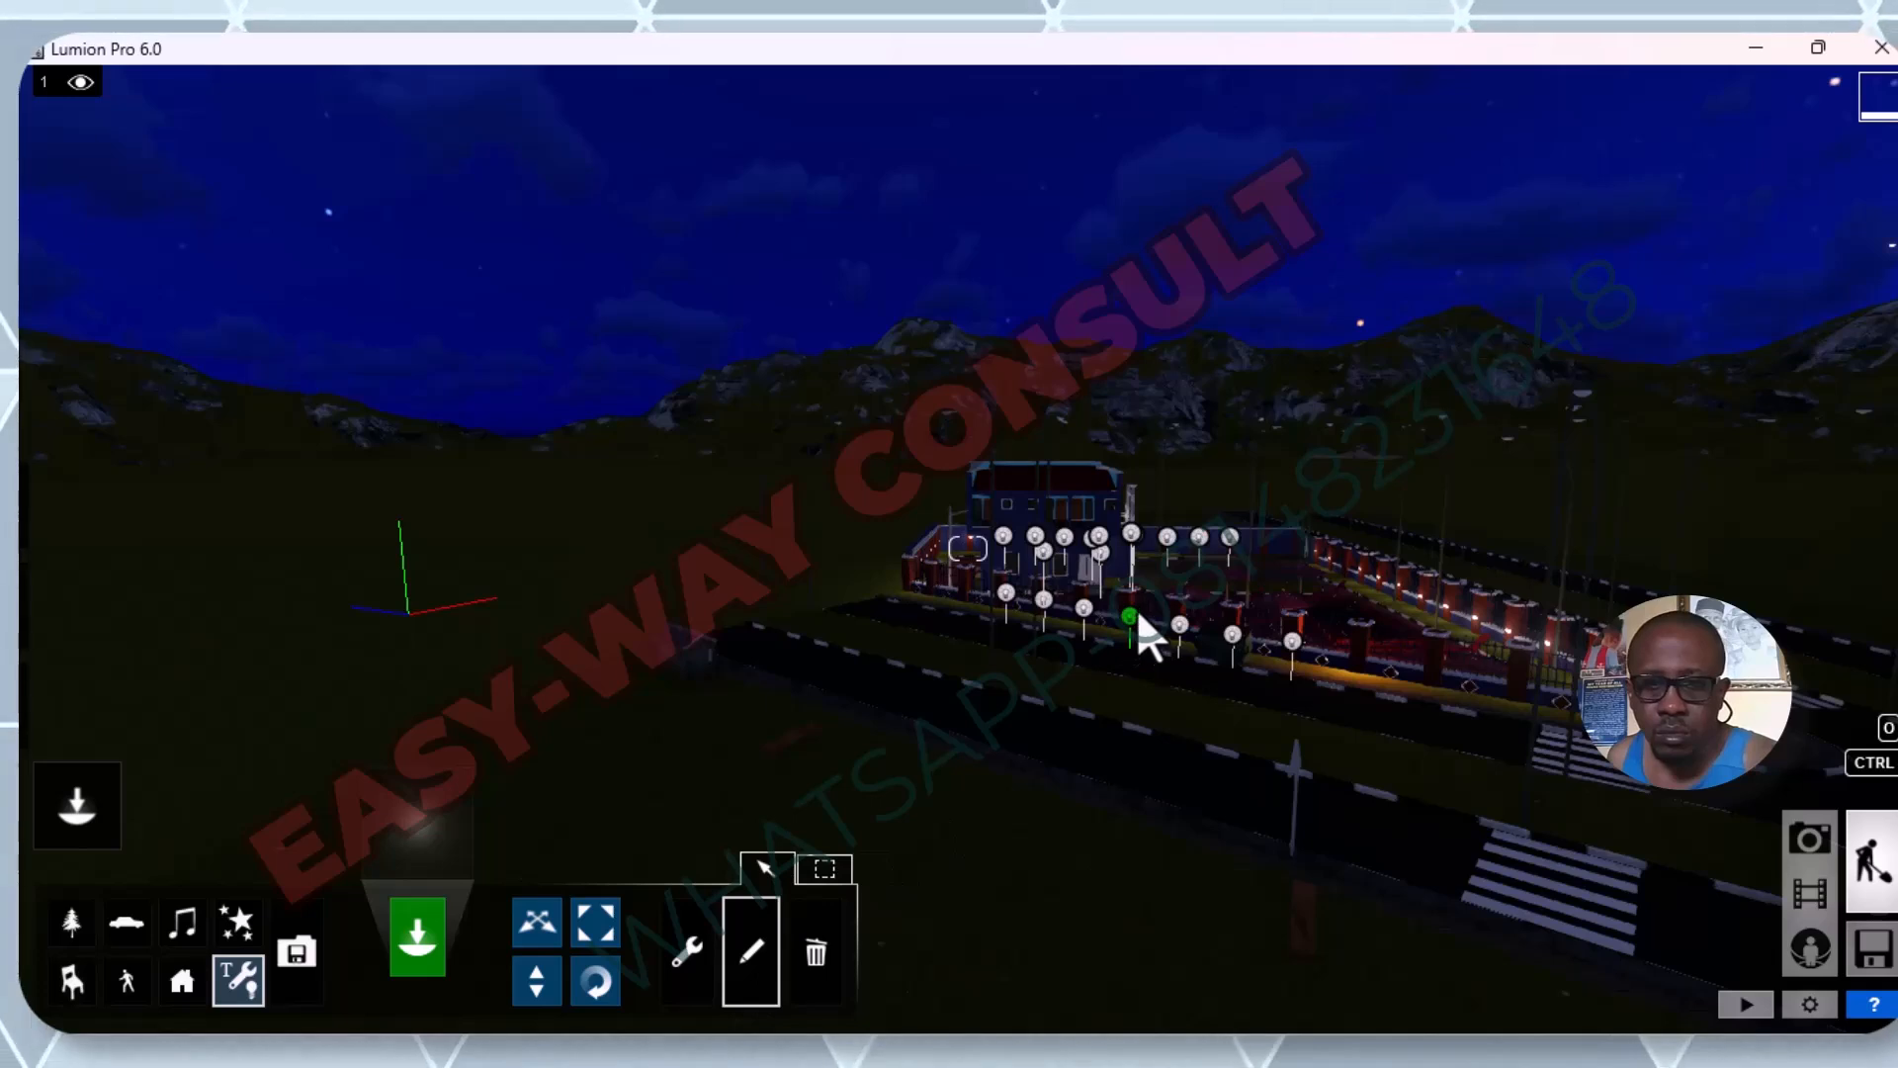
click(1129, 617)
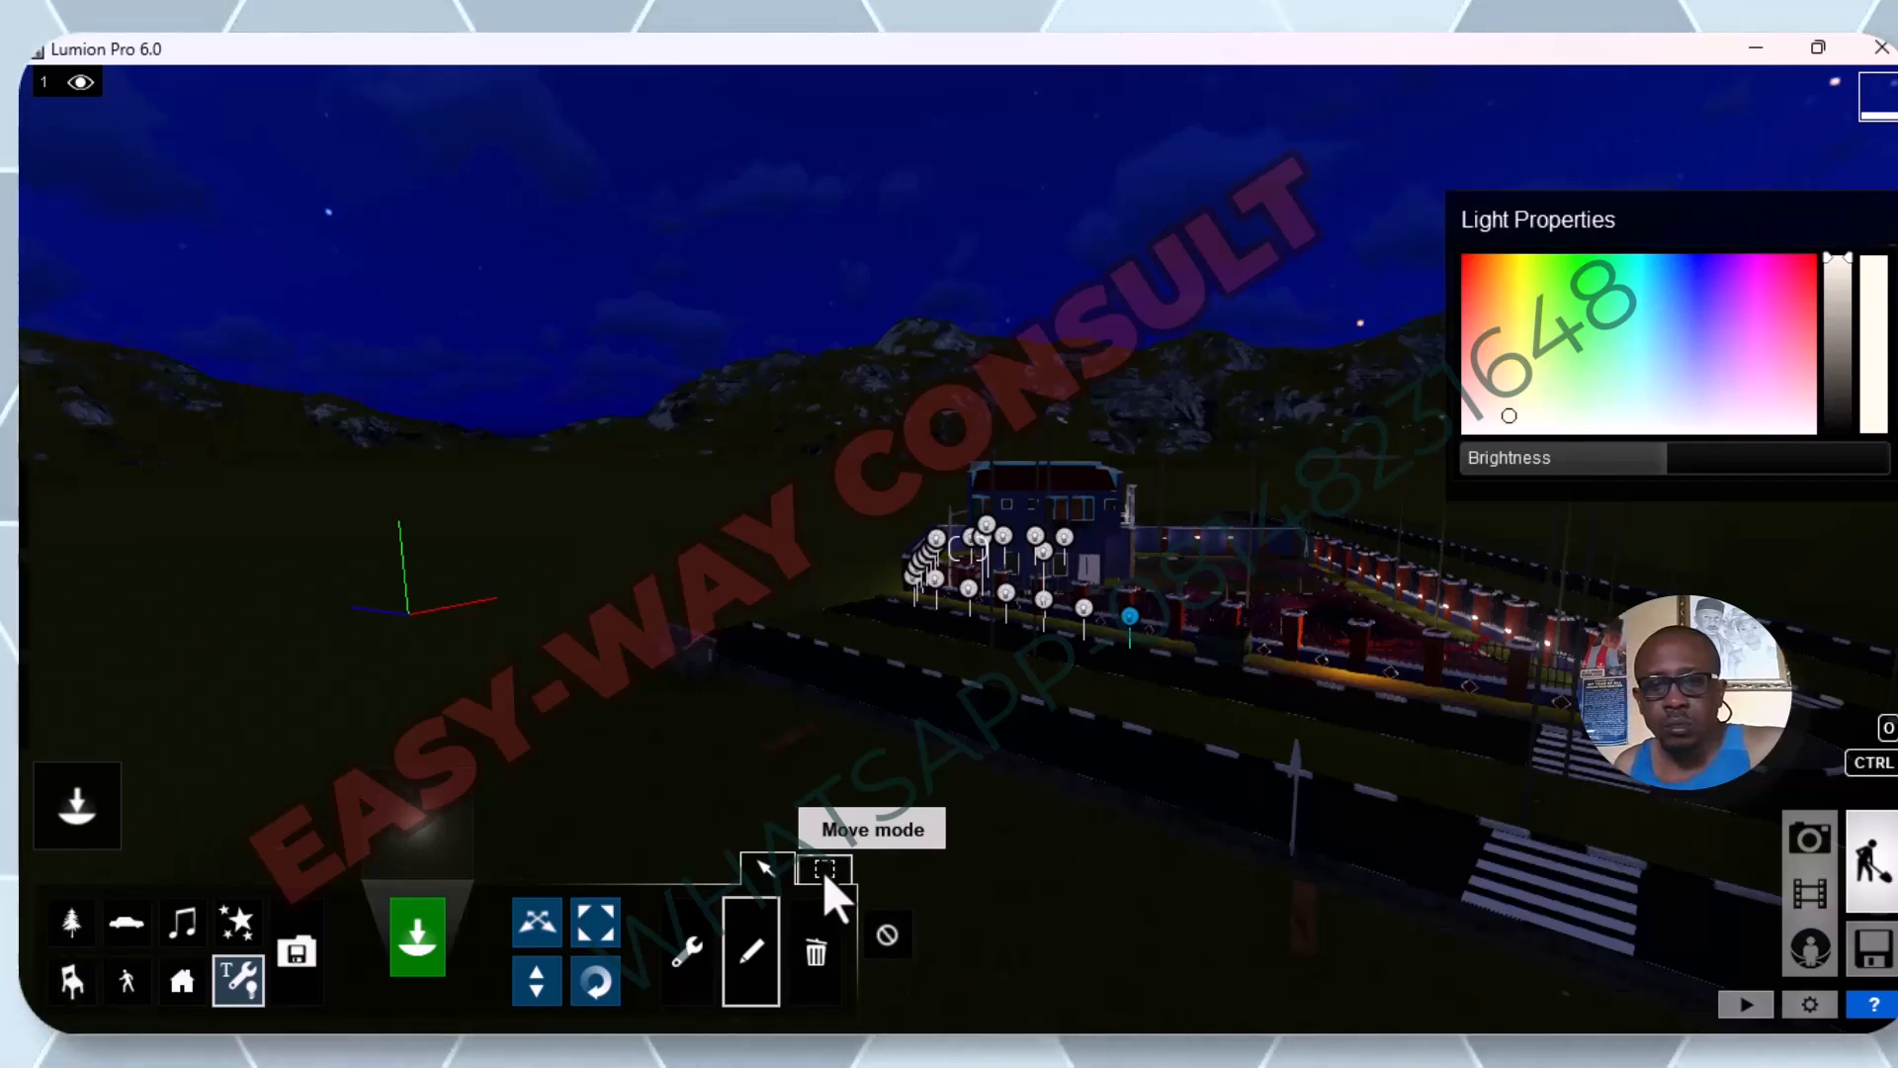
Select all omni lights similar to the one on the front fence.
click(676, 967)
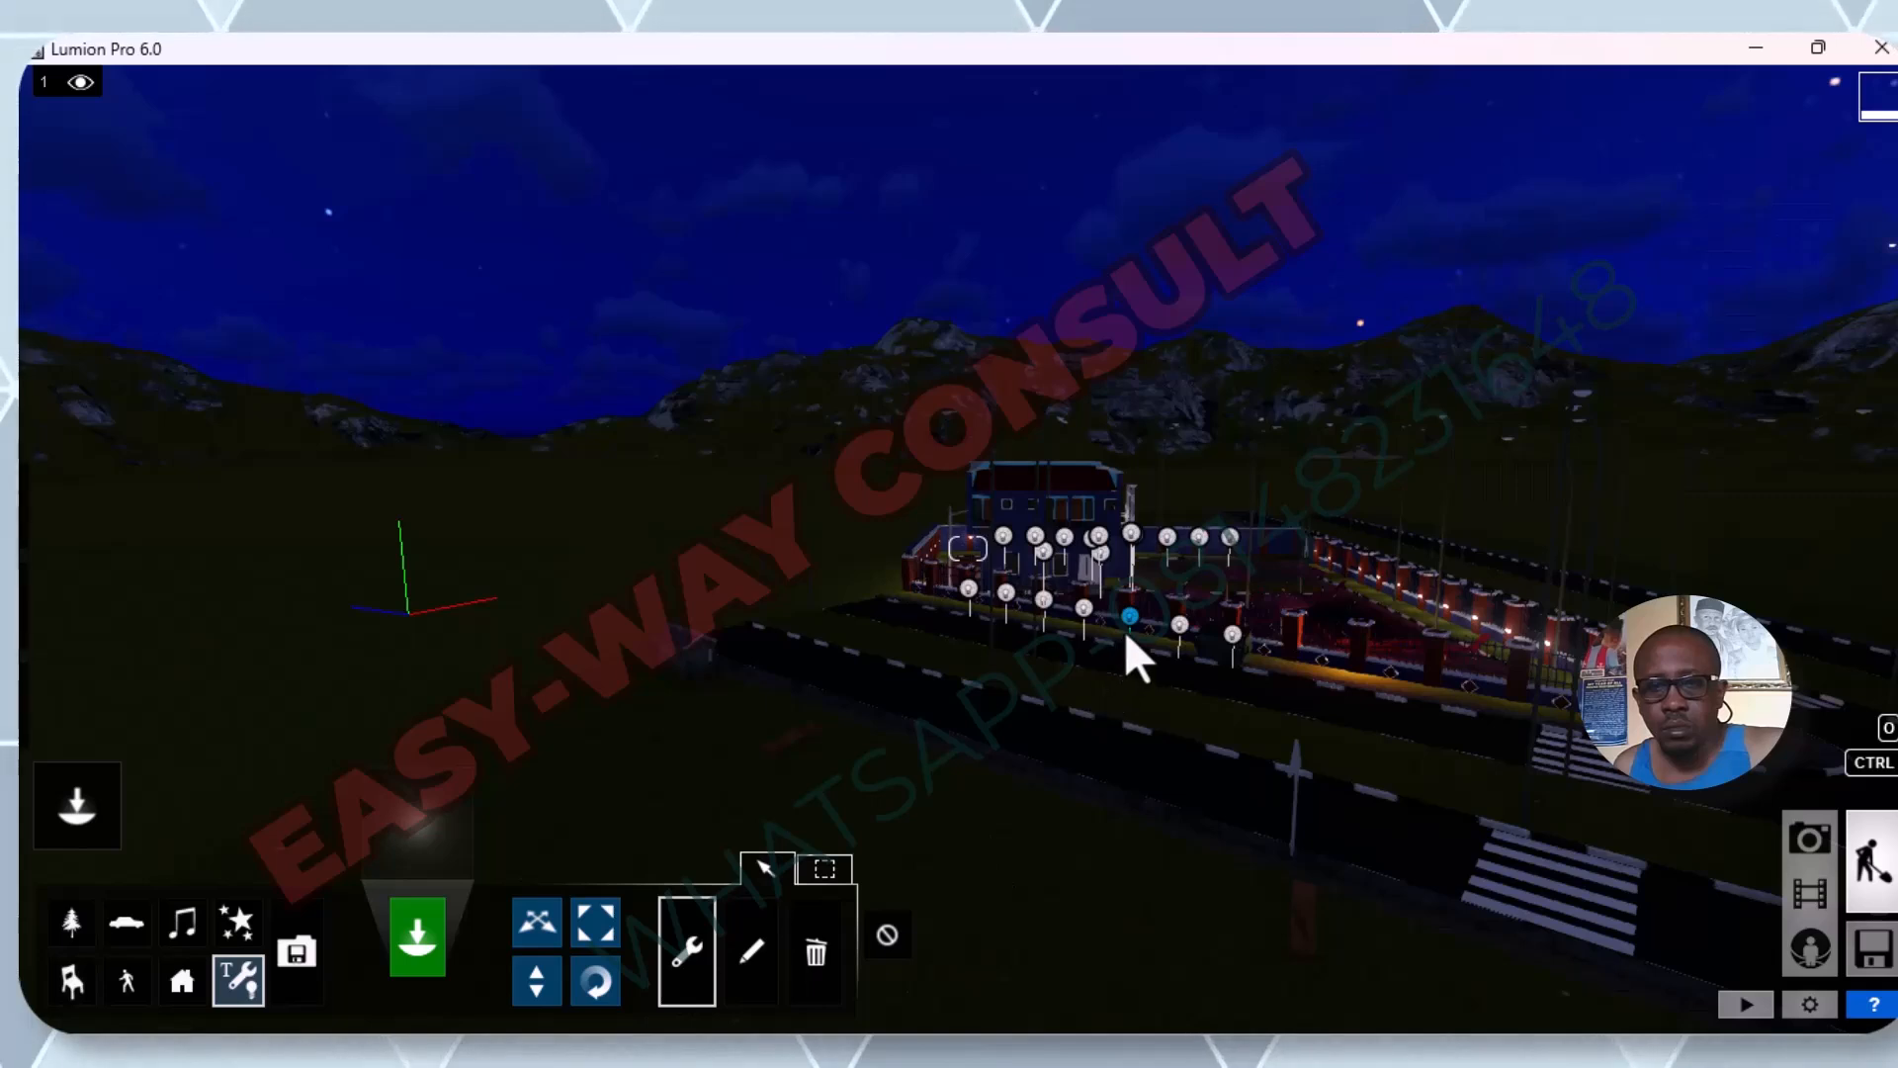
click(1130, 616)
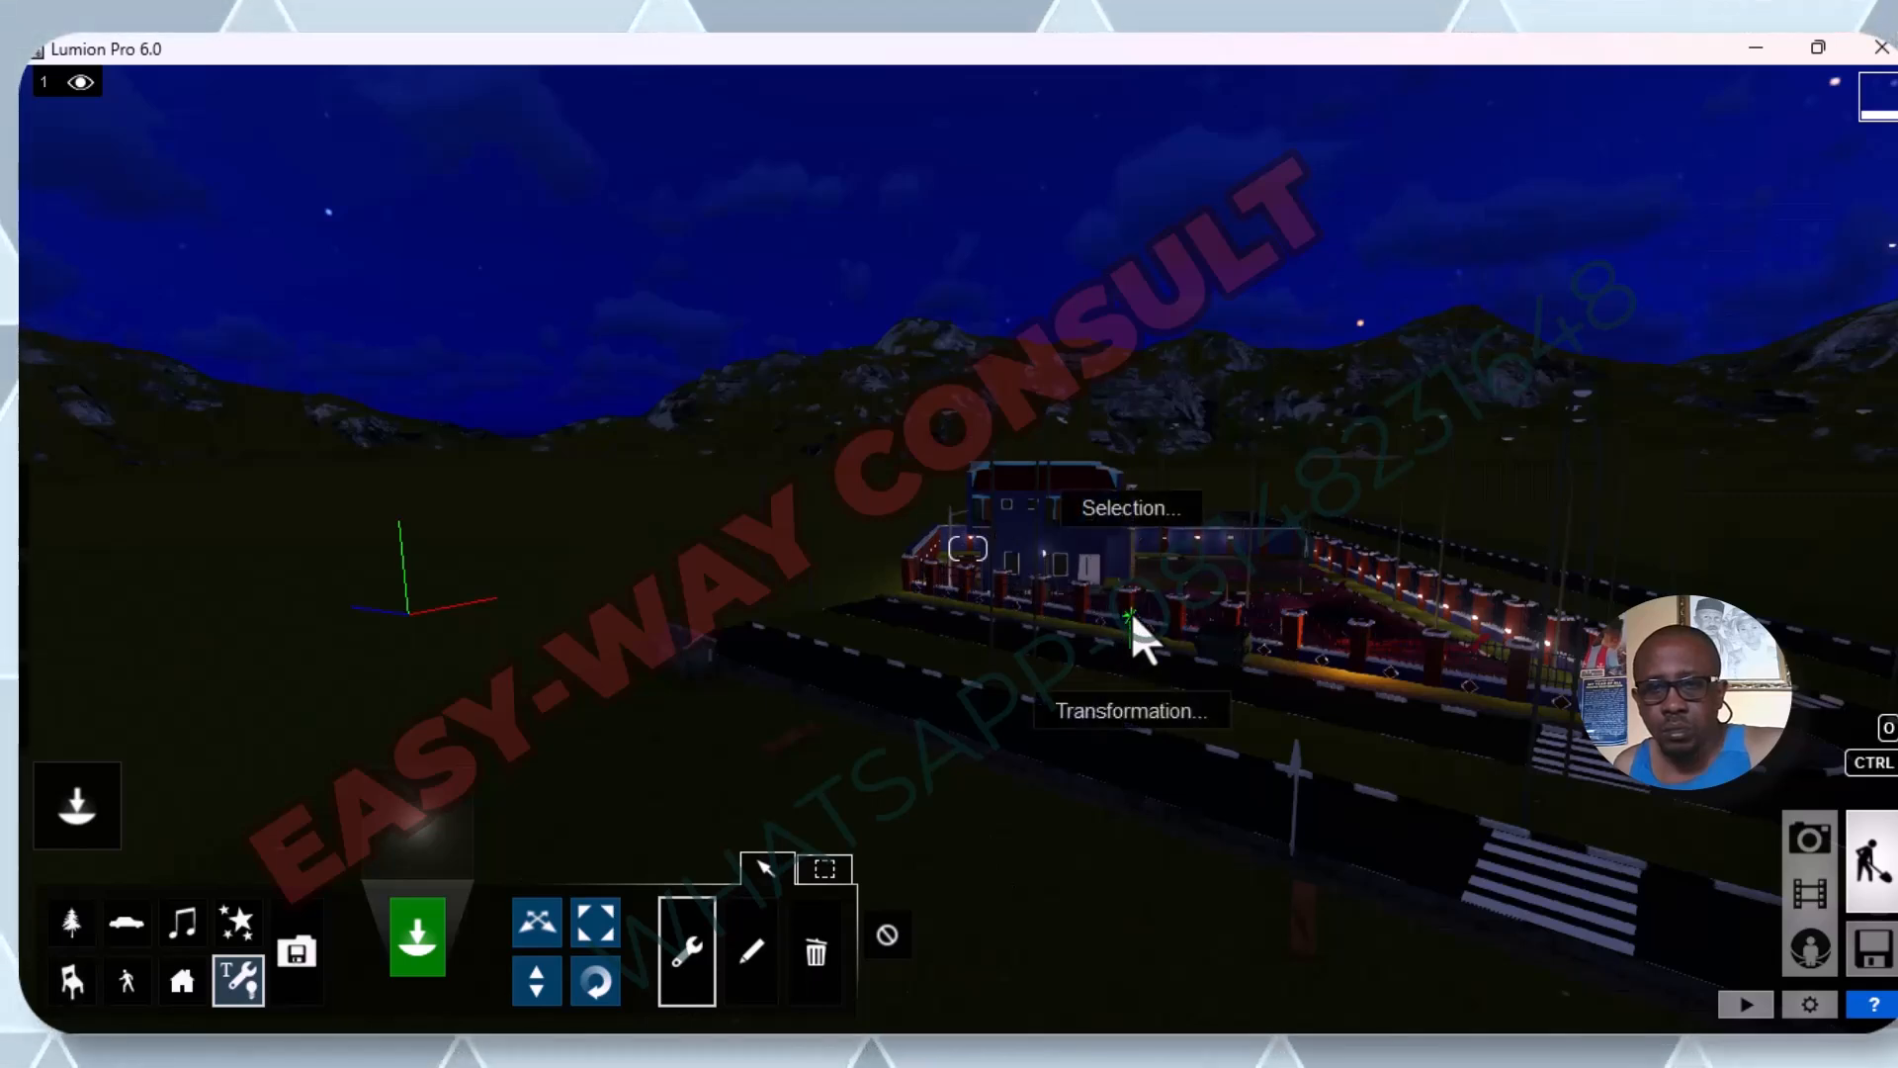
click(1127, 510)
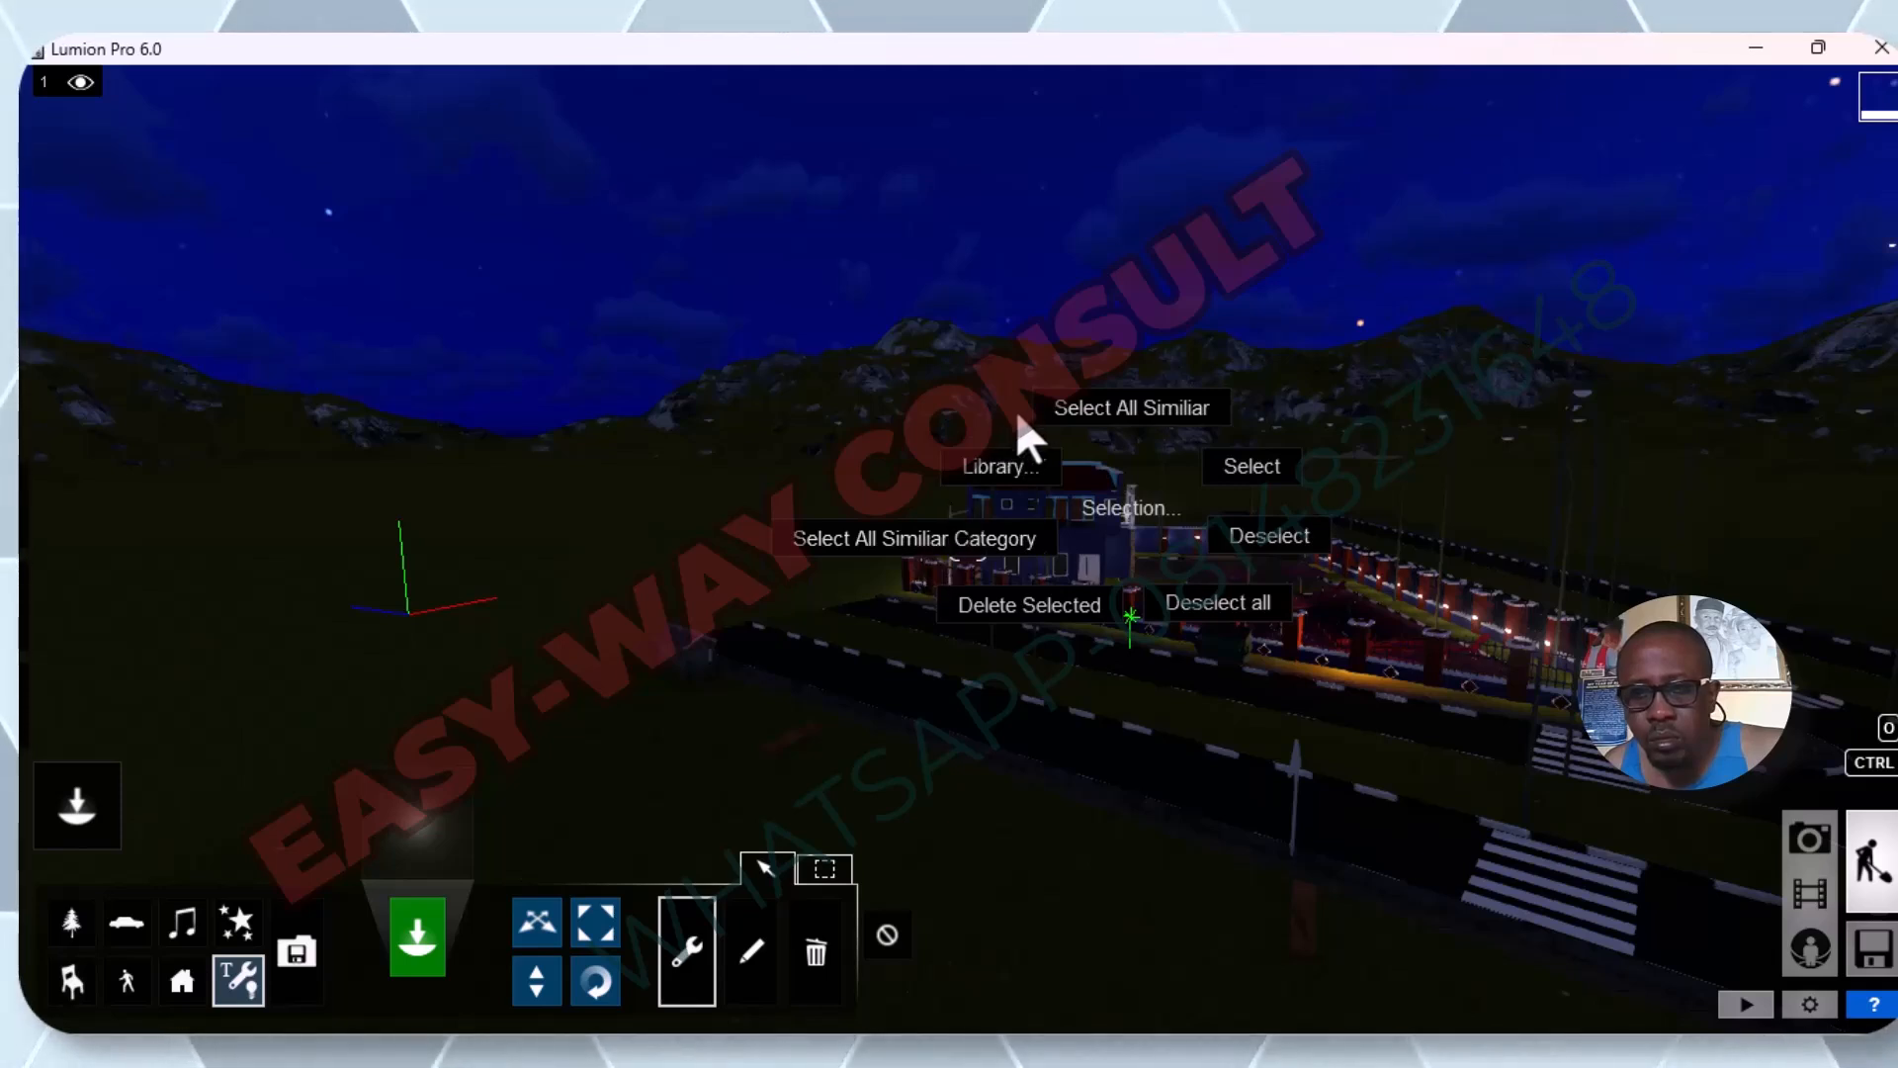
click(1052, 405)
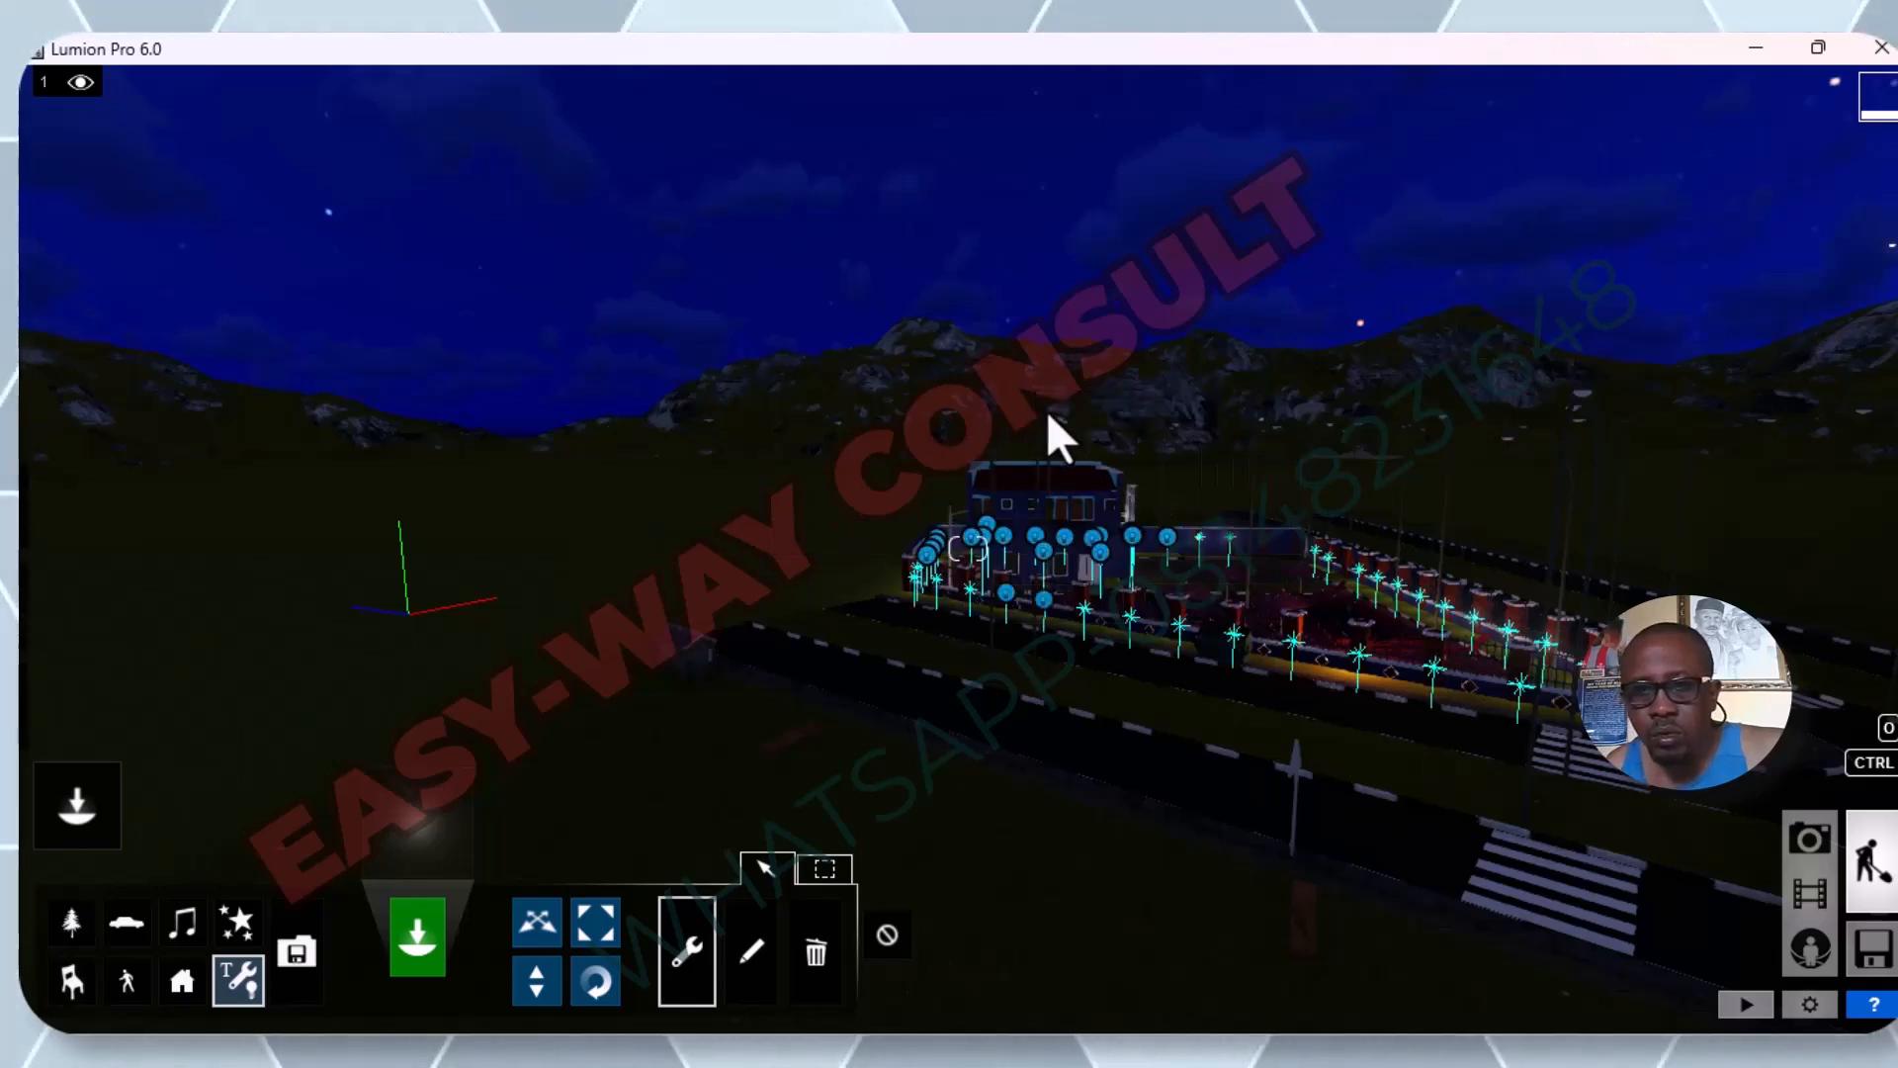
Raise the brightness of all the selected omni lights to about 8573.8.
click(747, 944)
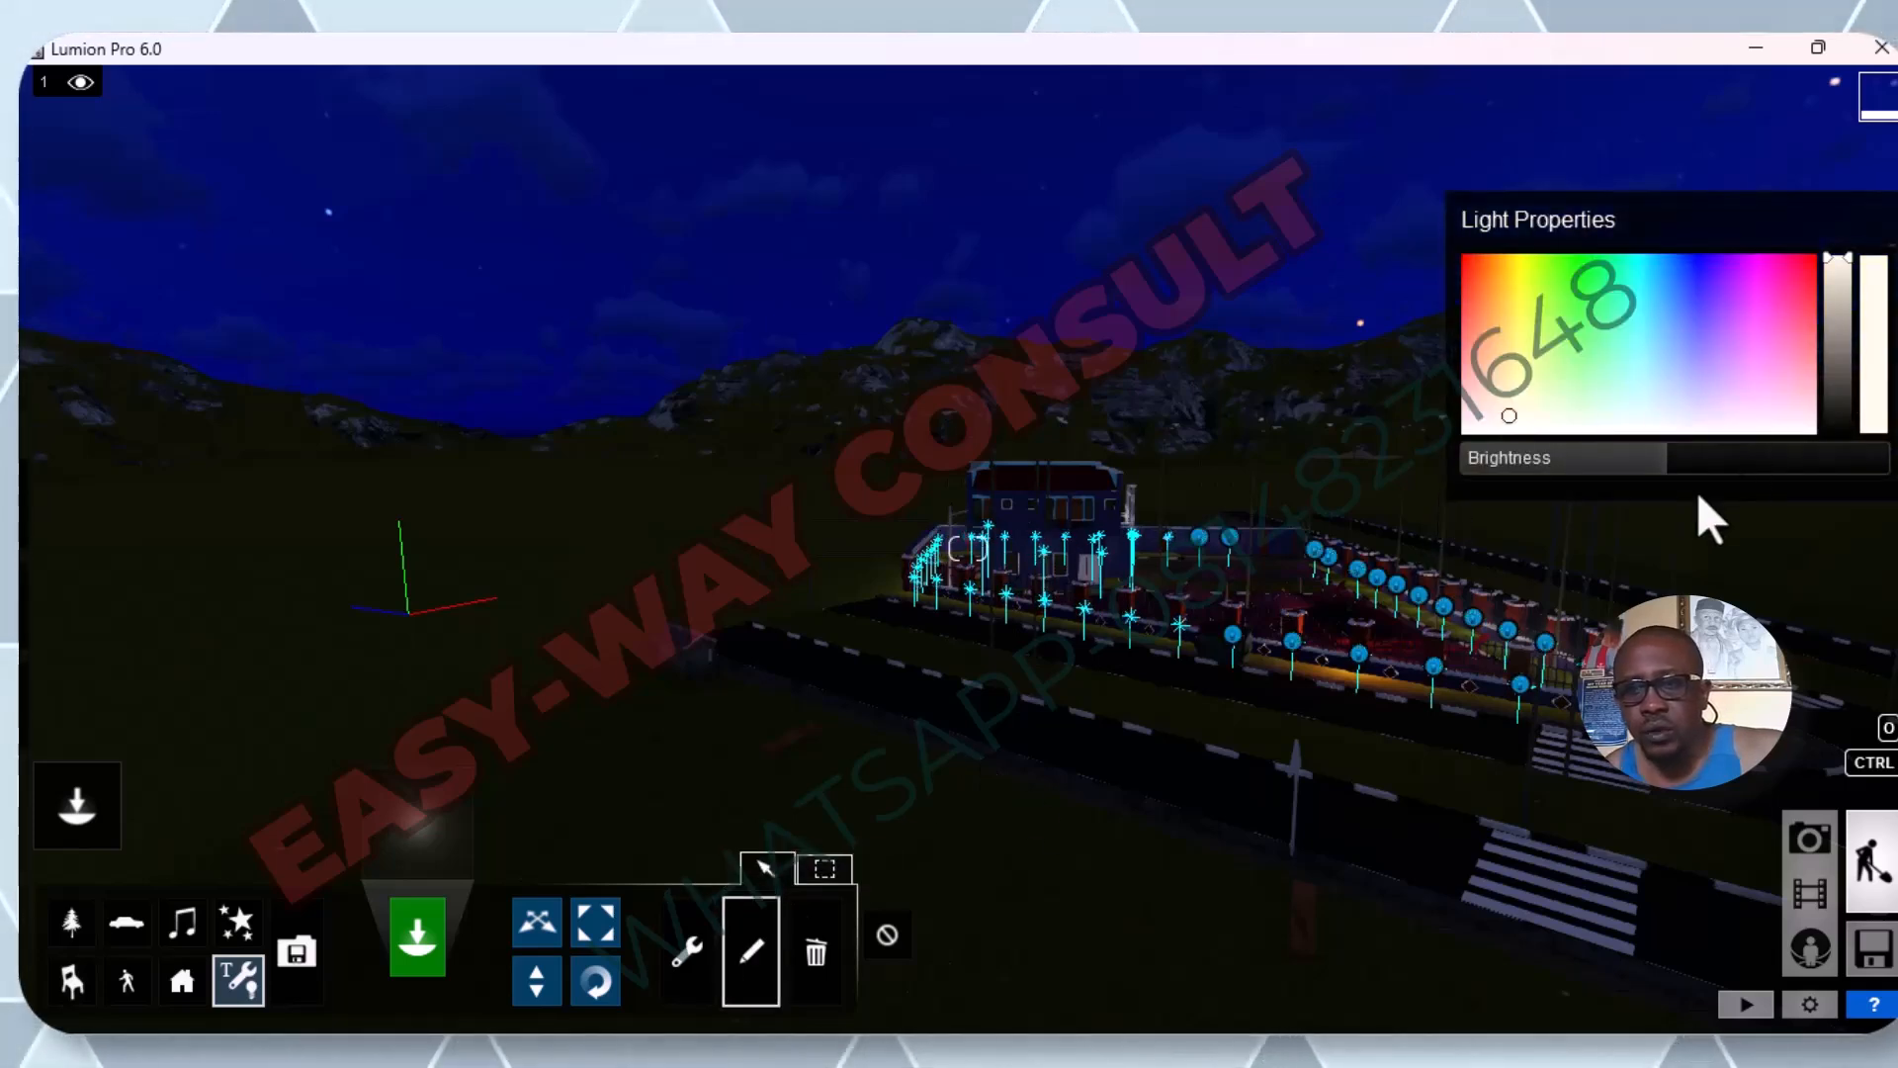
mouse_move(1673, 473)
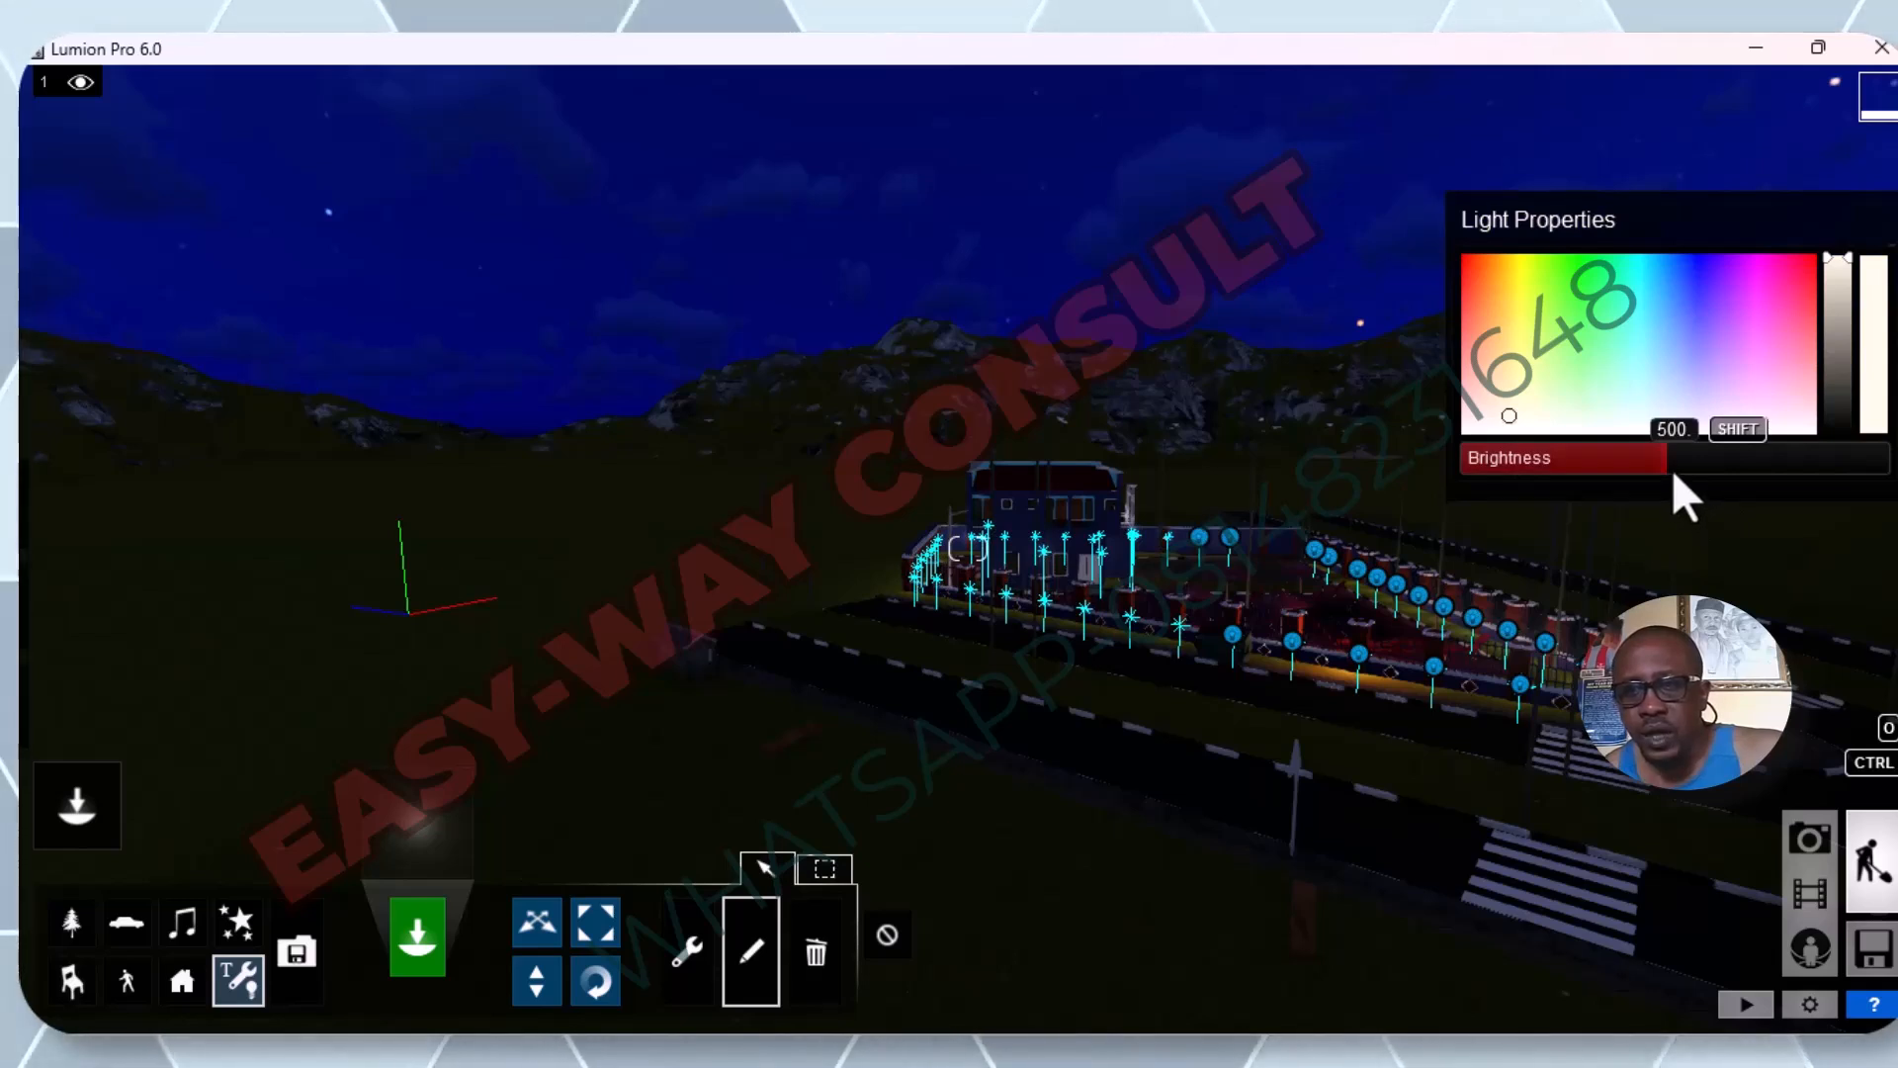
drag(1656, 463, 1876, 465)
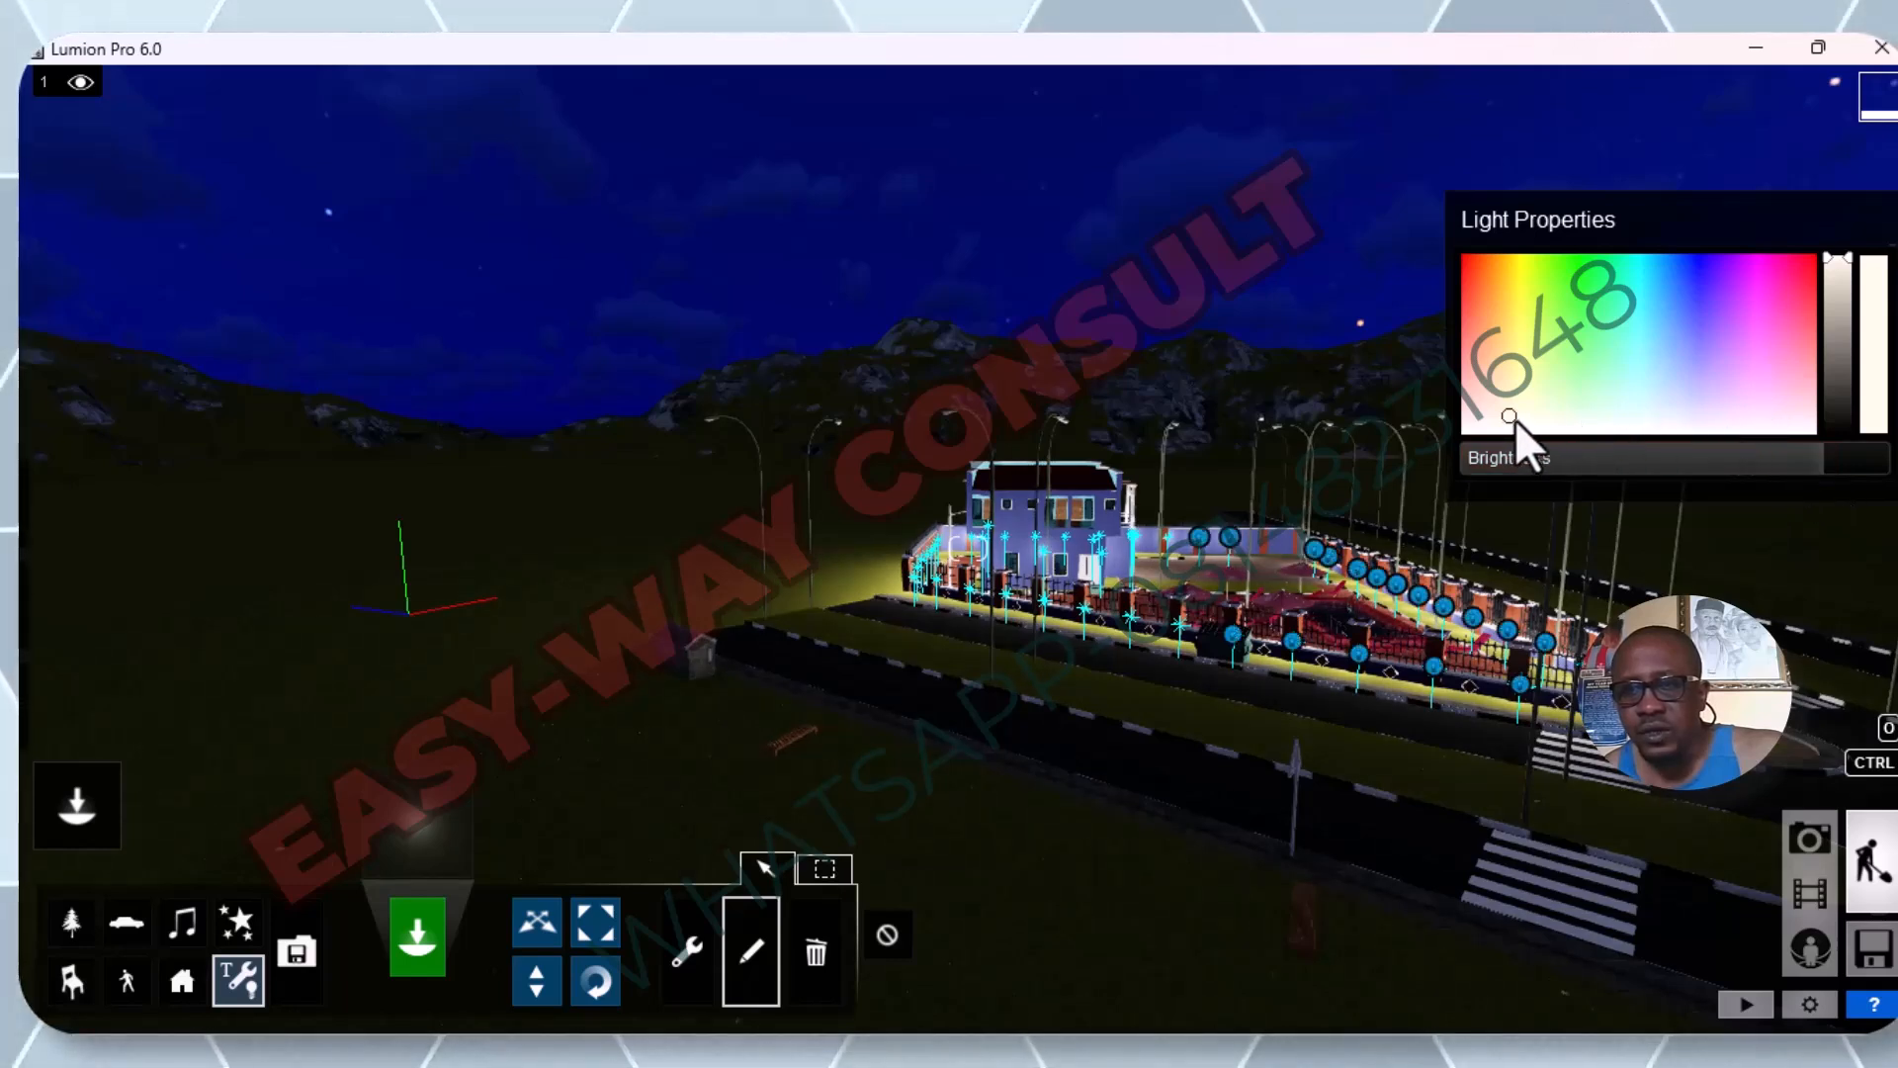
Change the colour of all the selected omni lights to blue and raise their brightness to about 19677.4.
mouse_move(1515, 415)
mouse_down()
mouse_move(1540, 385)
mouse_move(1673, 338)
mouse_move(1694, 295)
mouse_up()
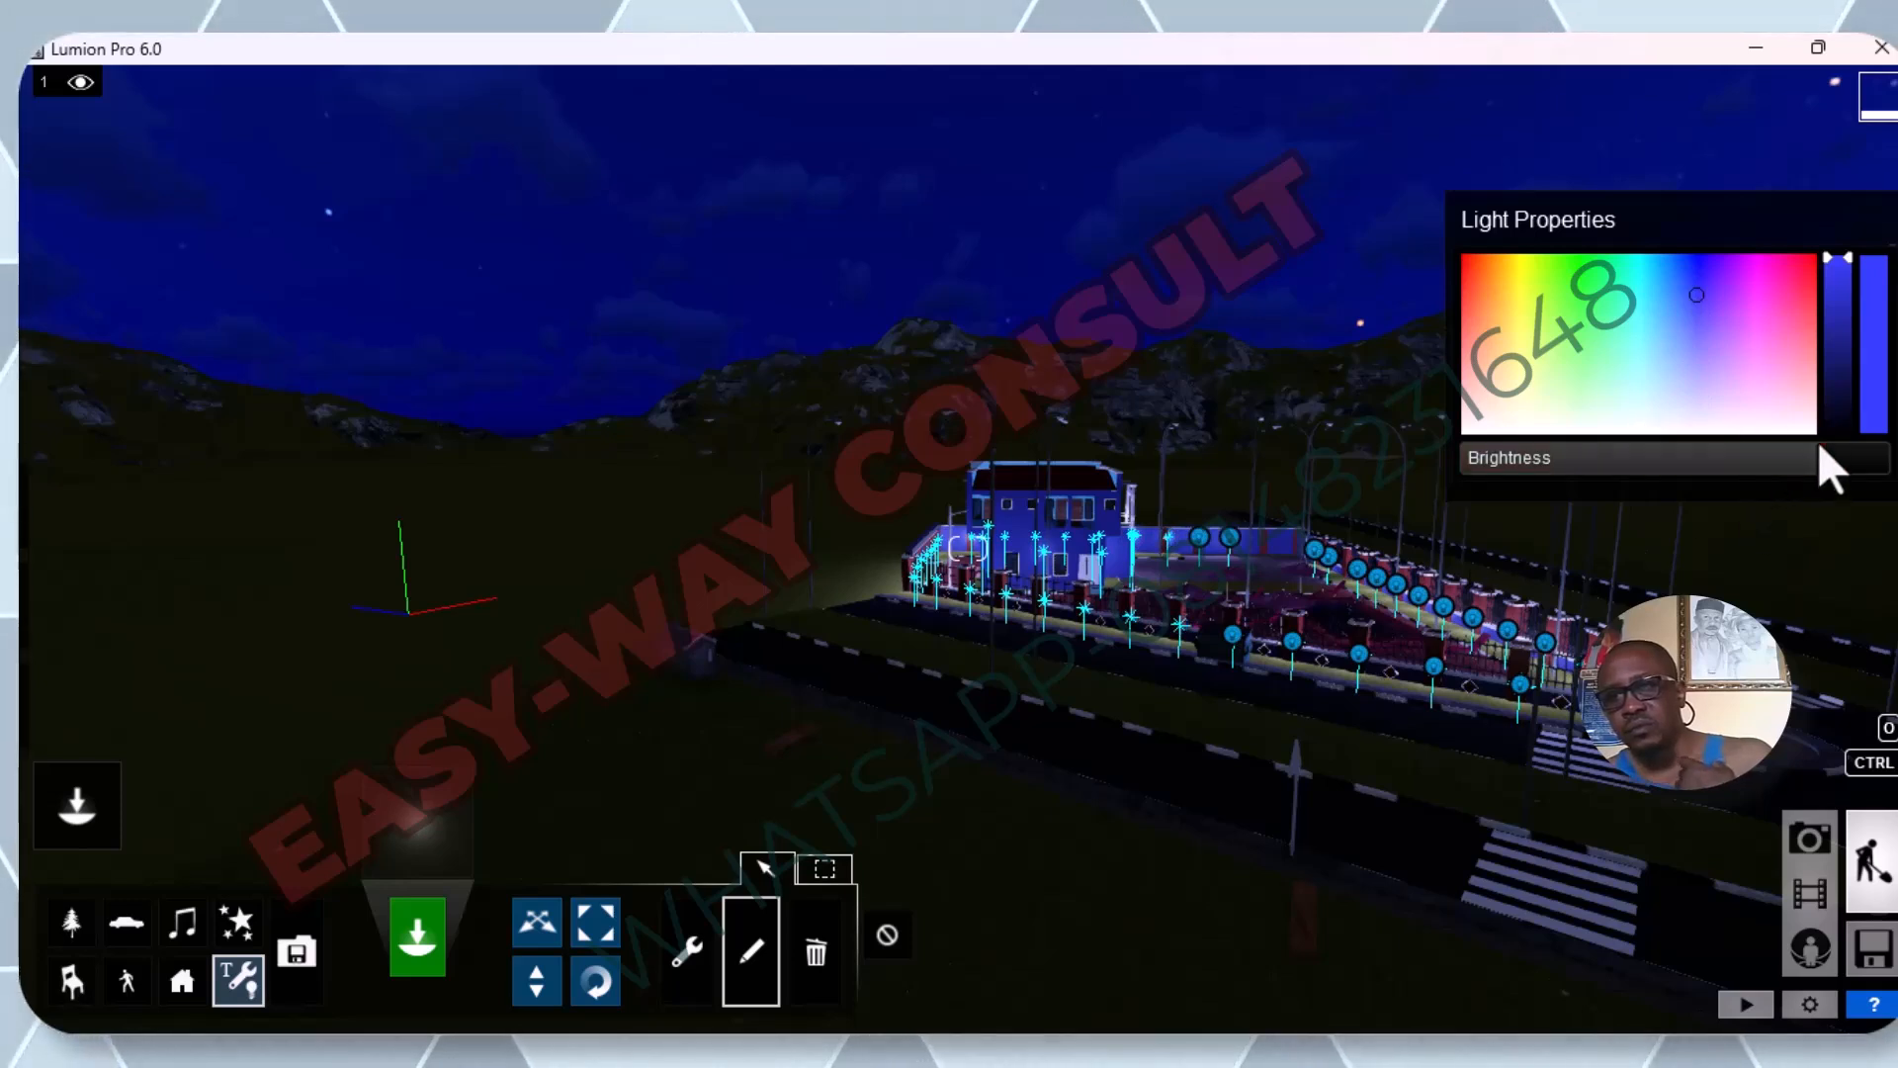
mouse_move(1840, 461)
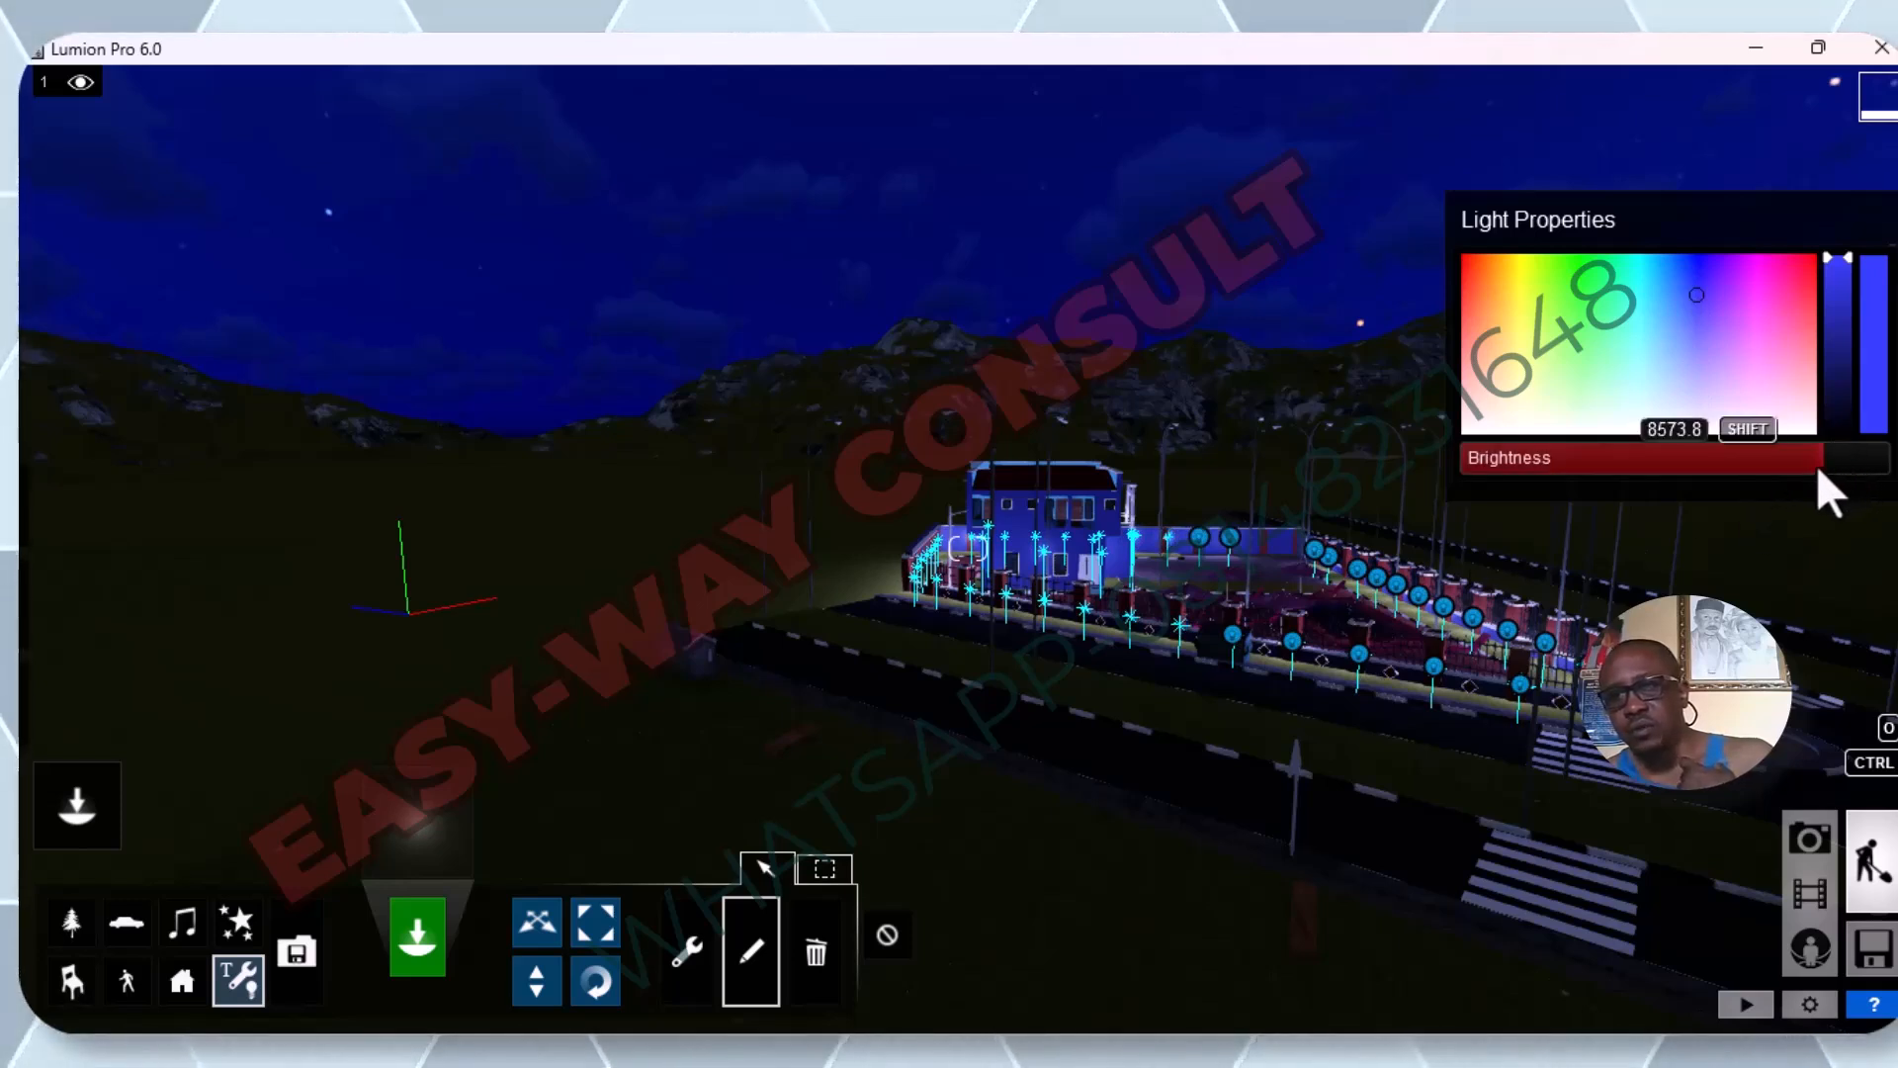
drag(1819, 466, 1881, 471)
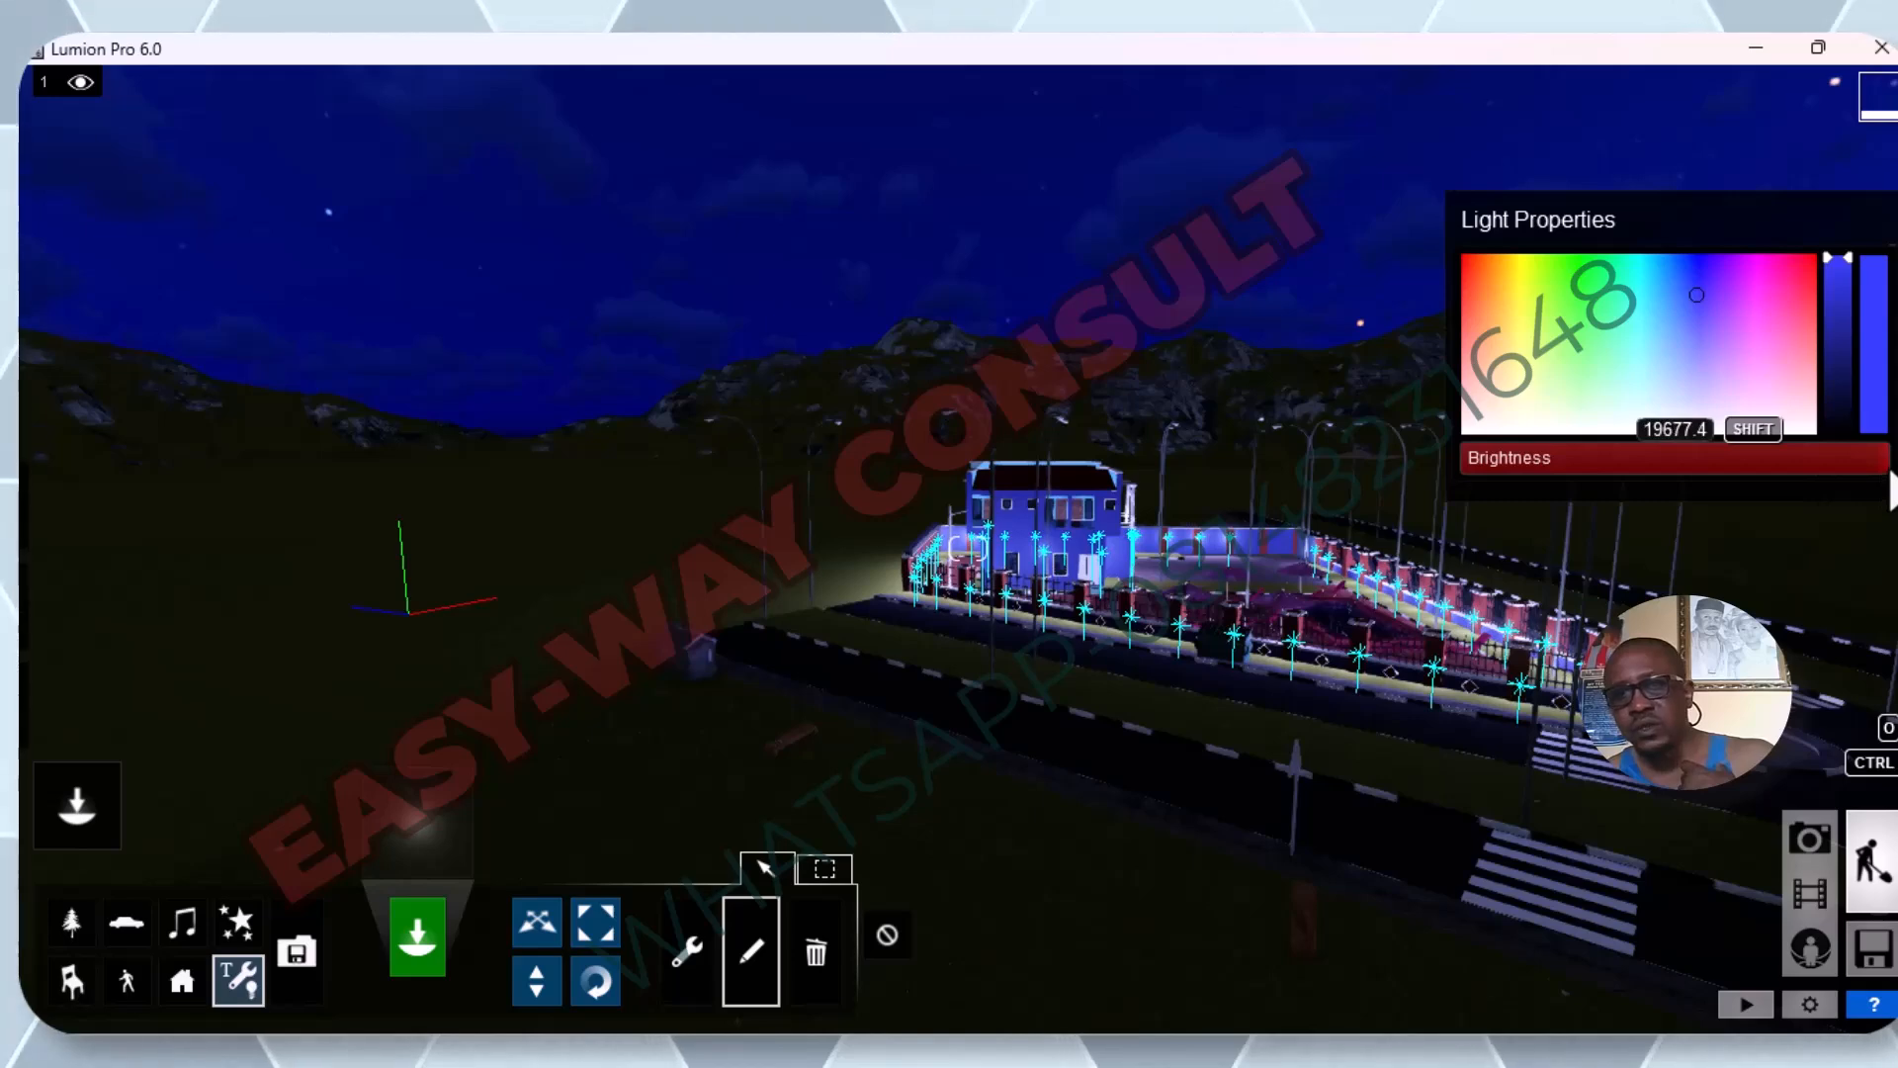
Deselect all the omni lights in the scene.
scroll(982, 647, down, 4)
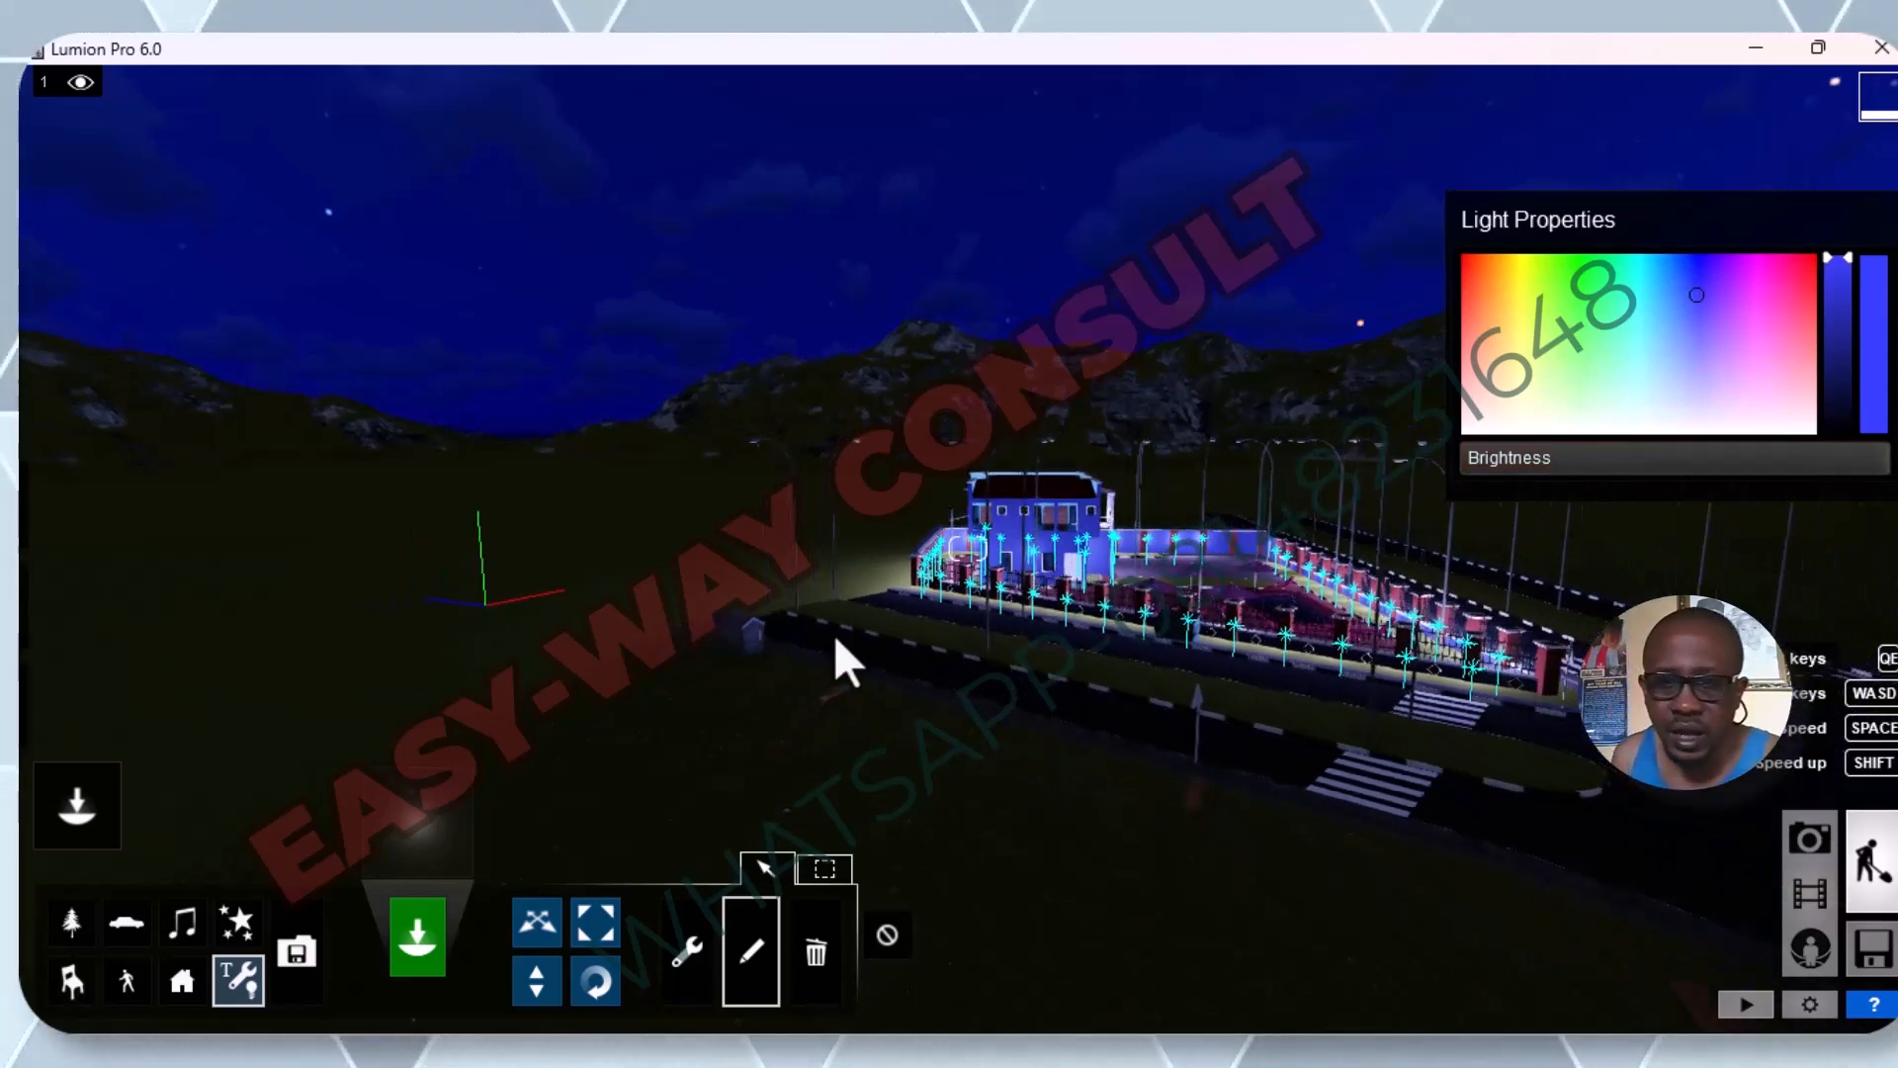
click(890, 947)
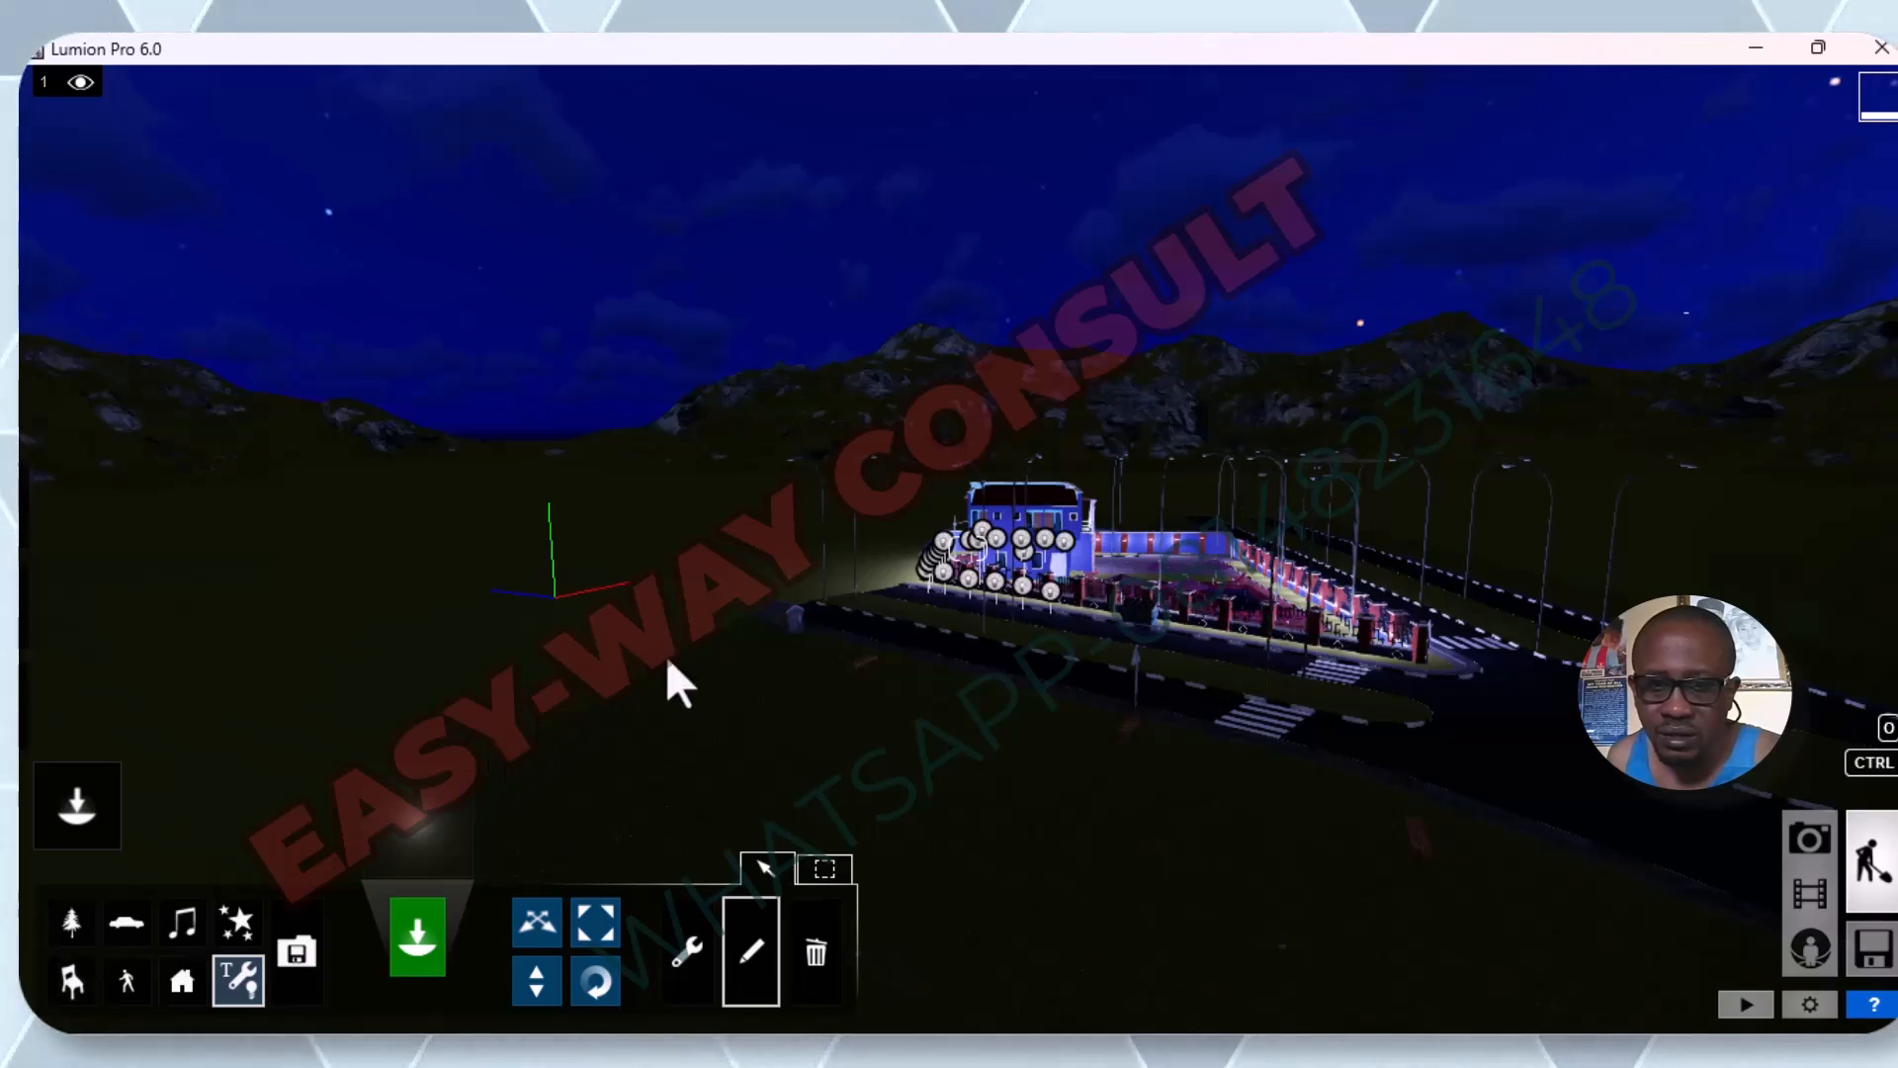
Examine the overall night lighting of the whole compound from a distance and from its front side.
right_drag(669, 657, 678, 663)
key(s)
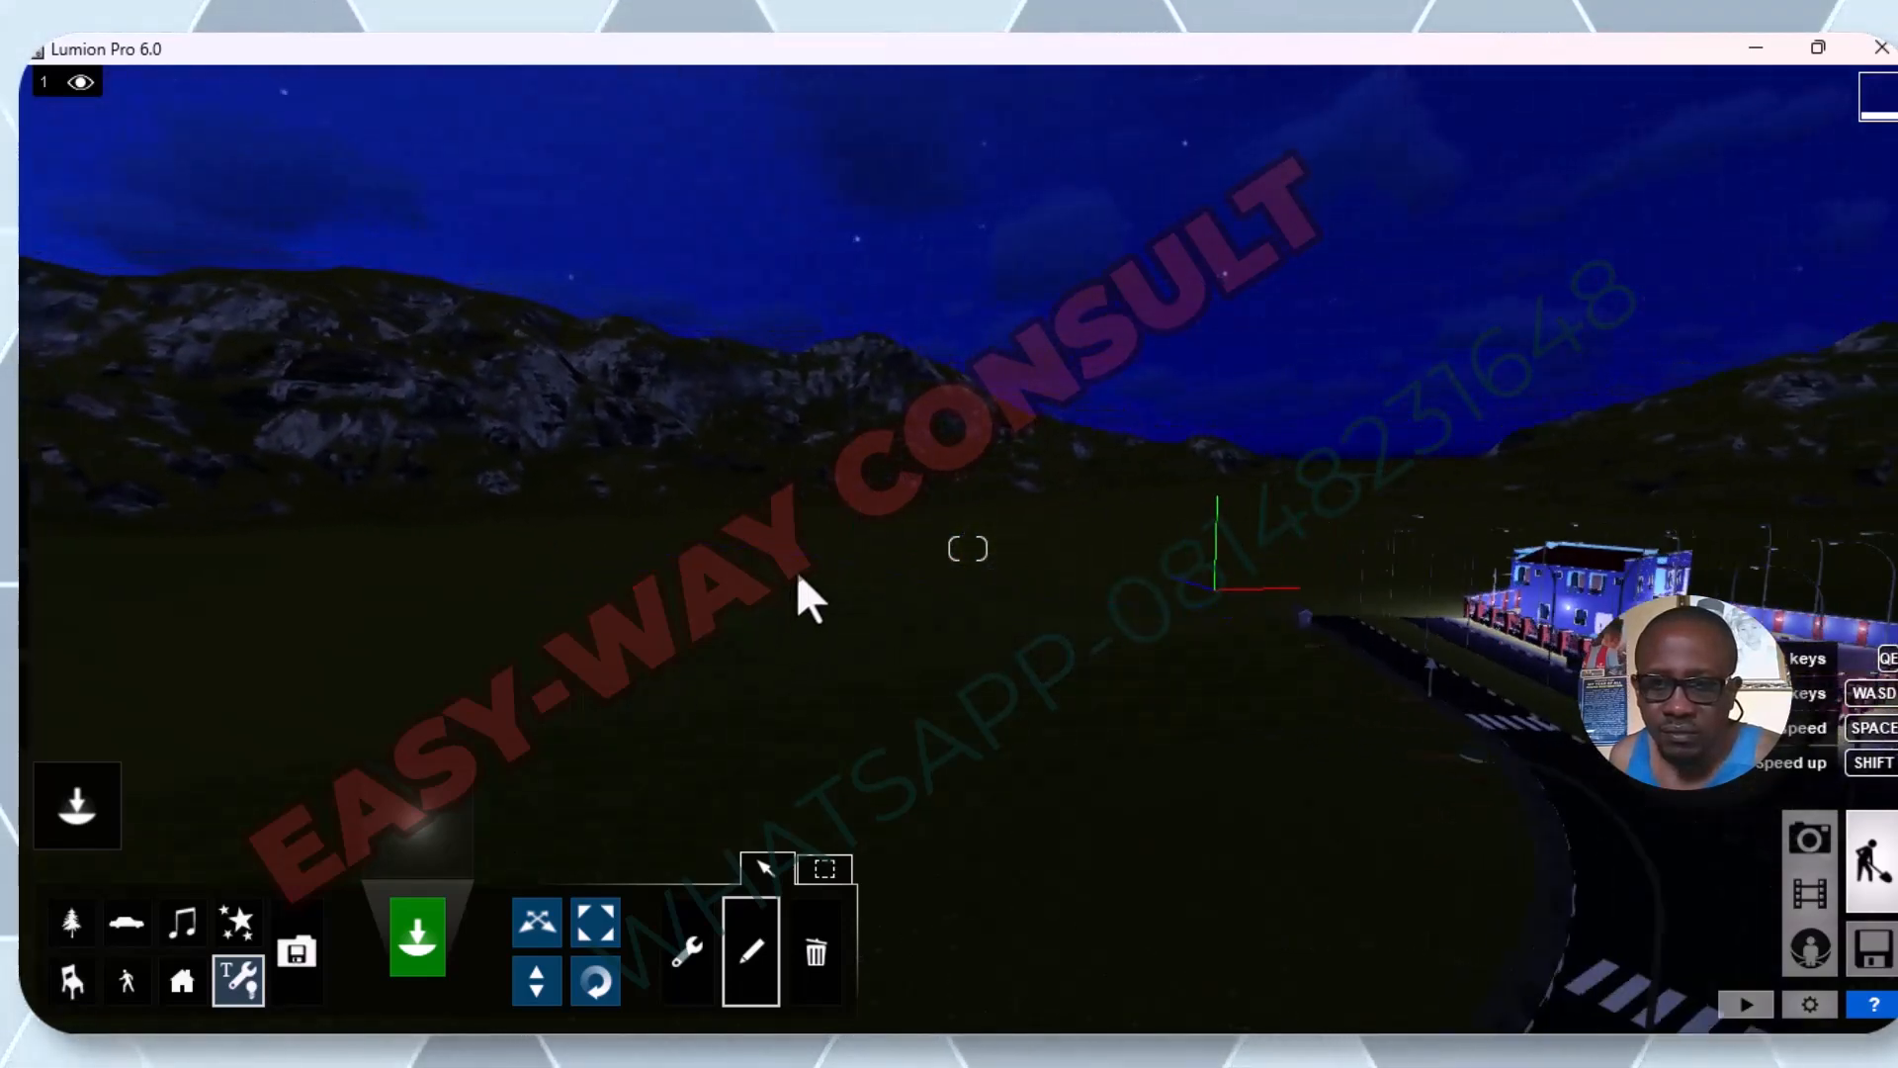
right_drag(1307, 625, 1307, 625)
key(s)
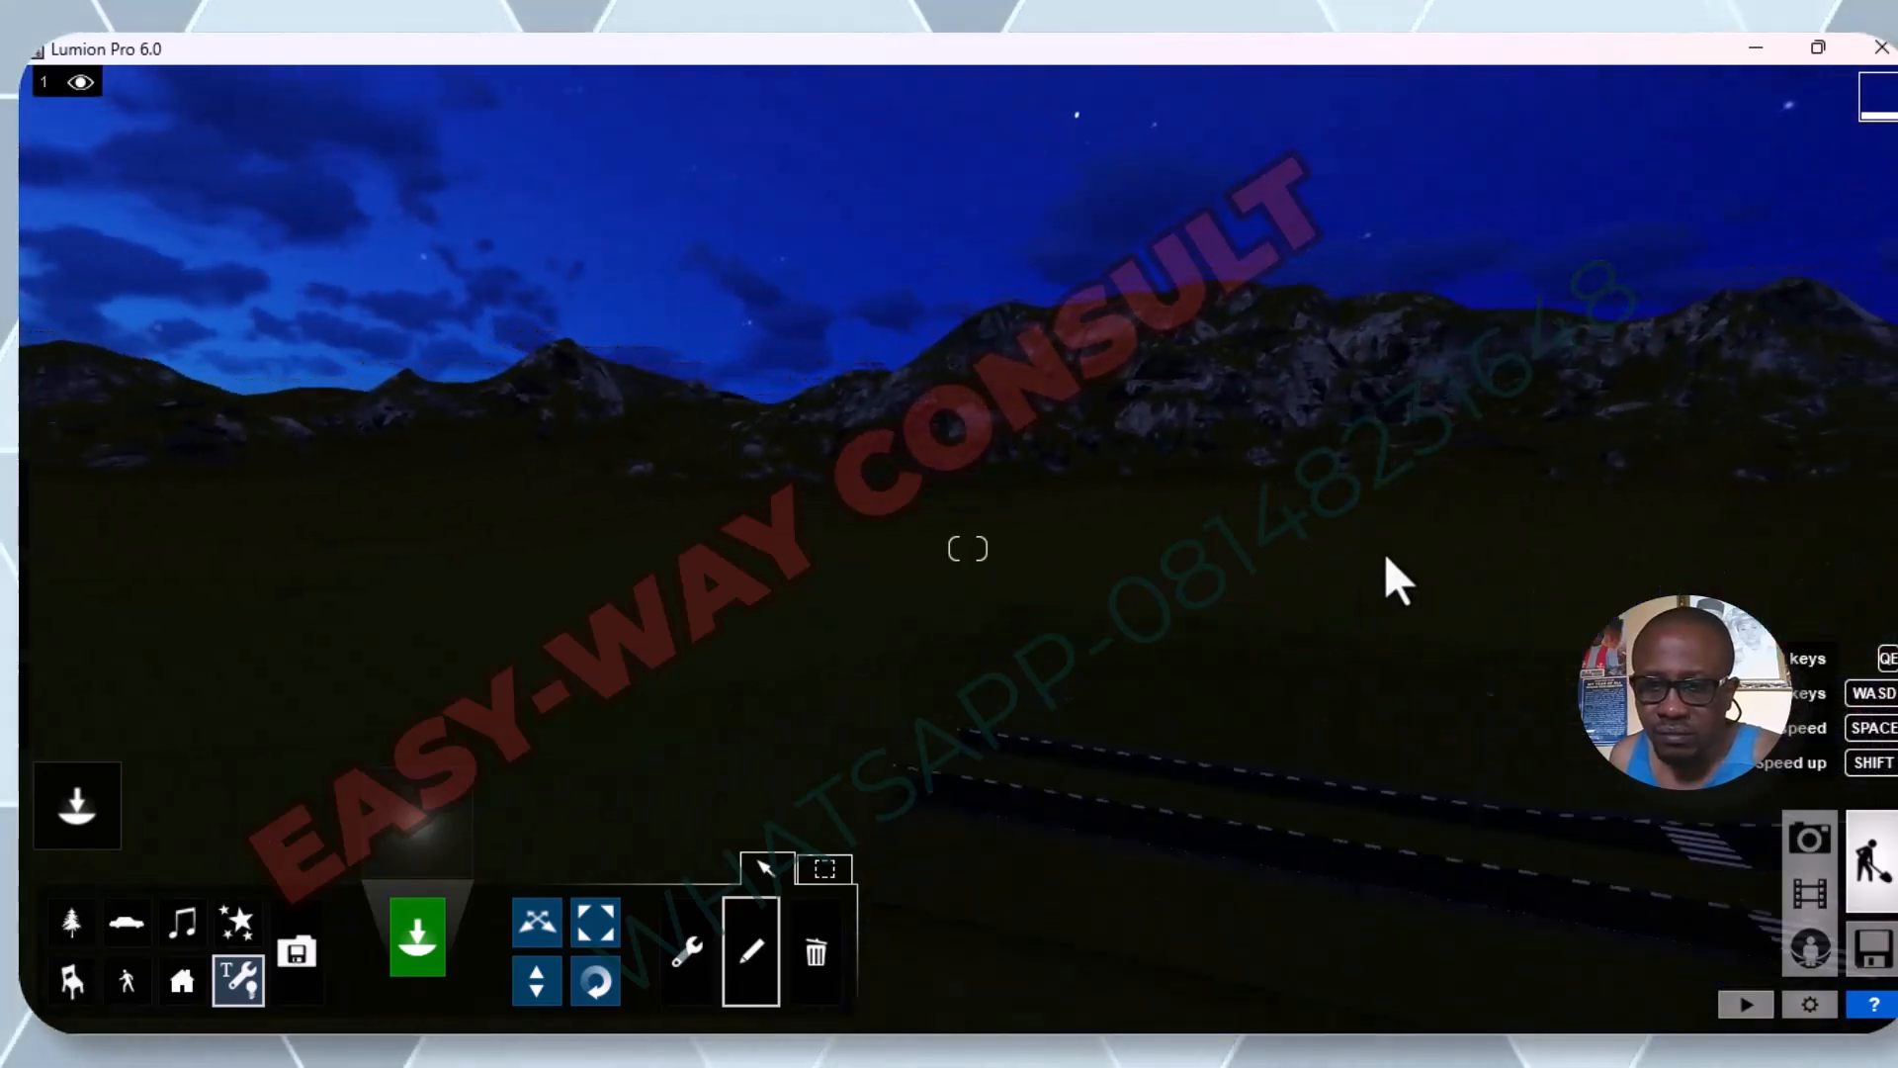
key(s)
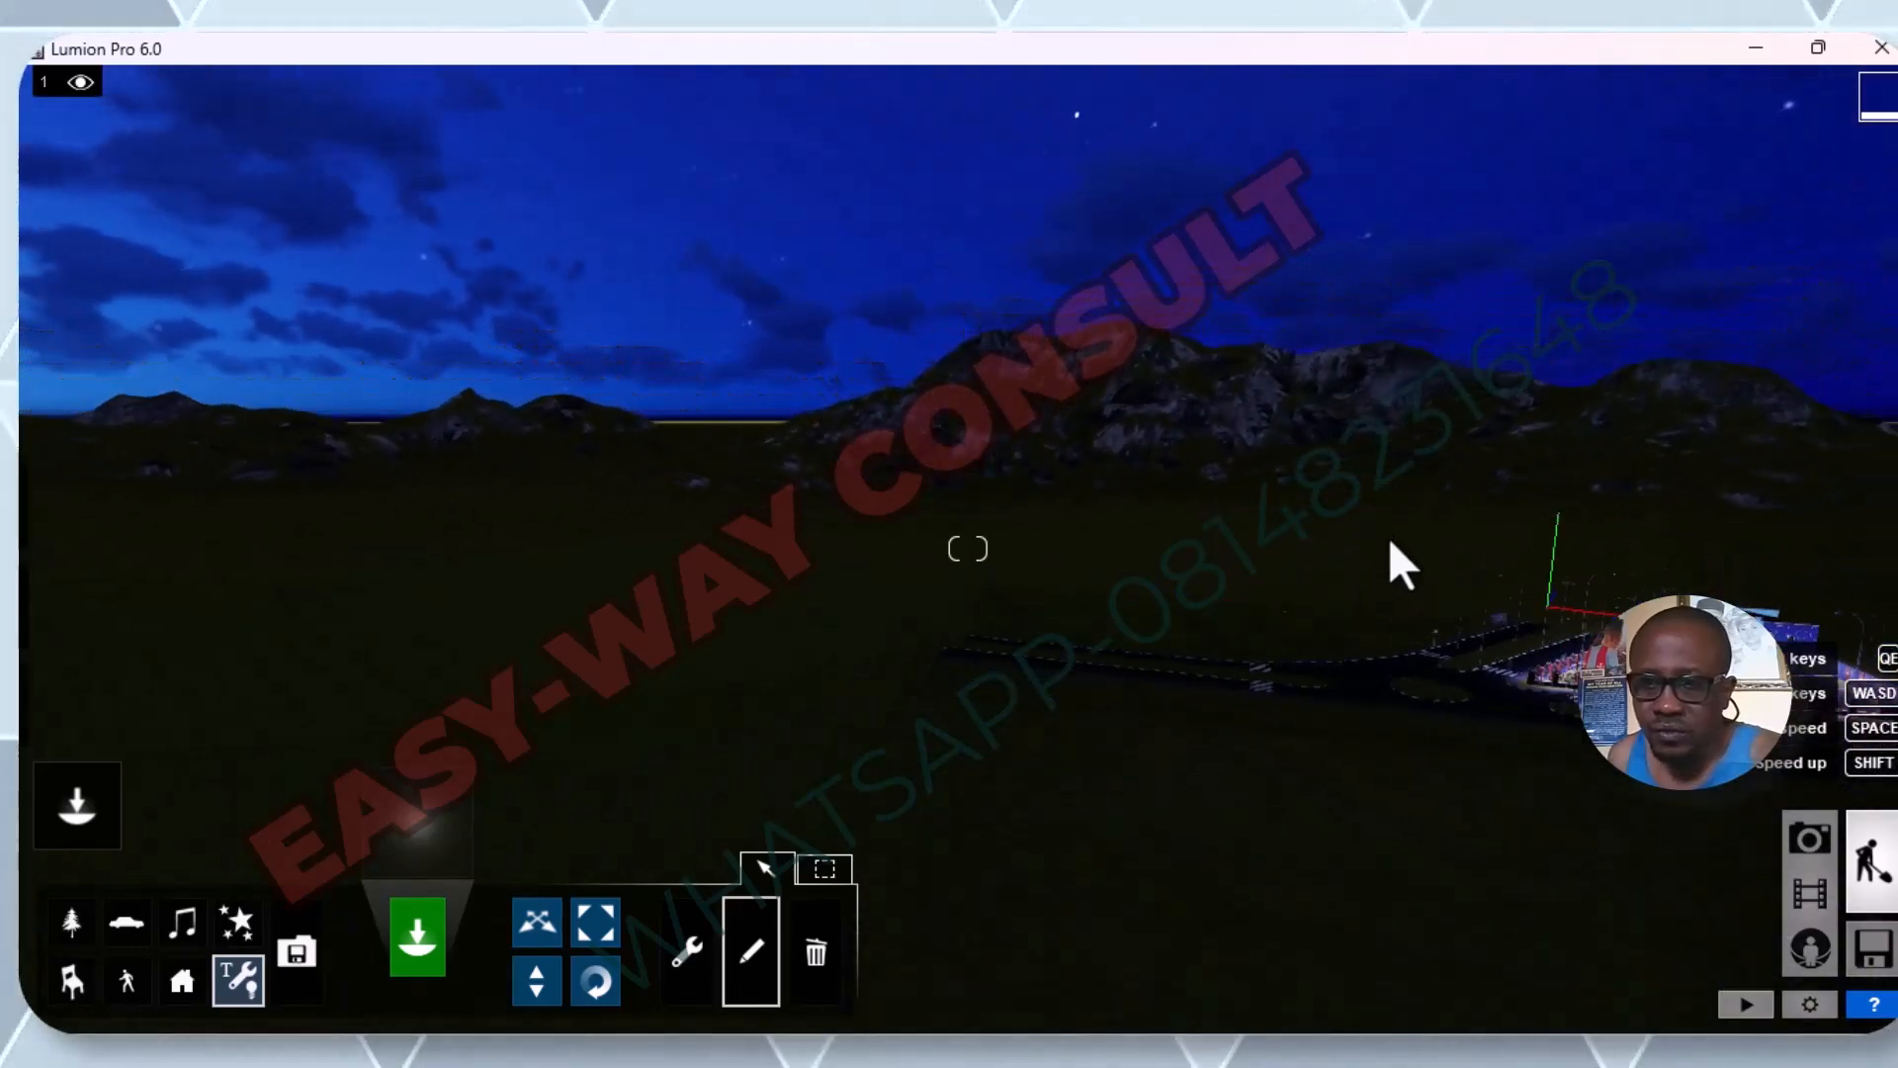
key(s)
key(w)
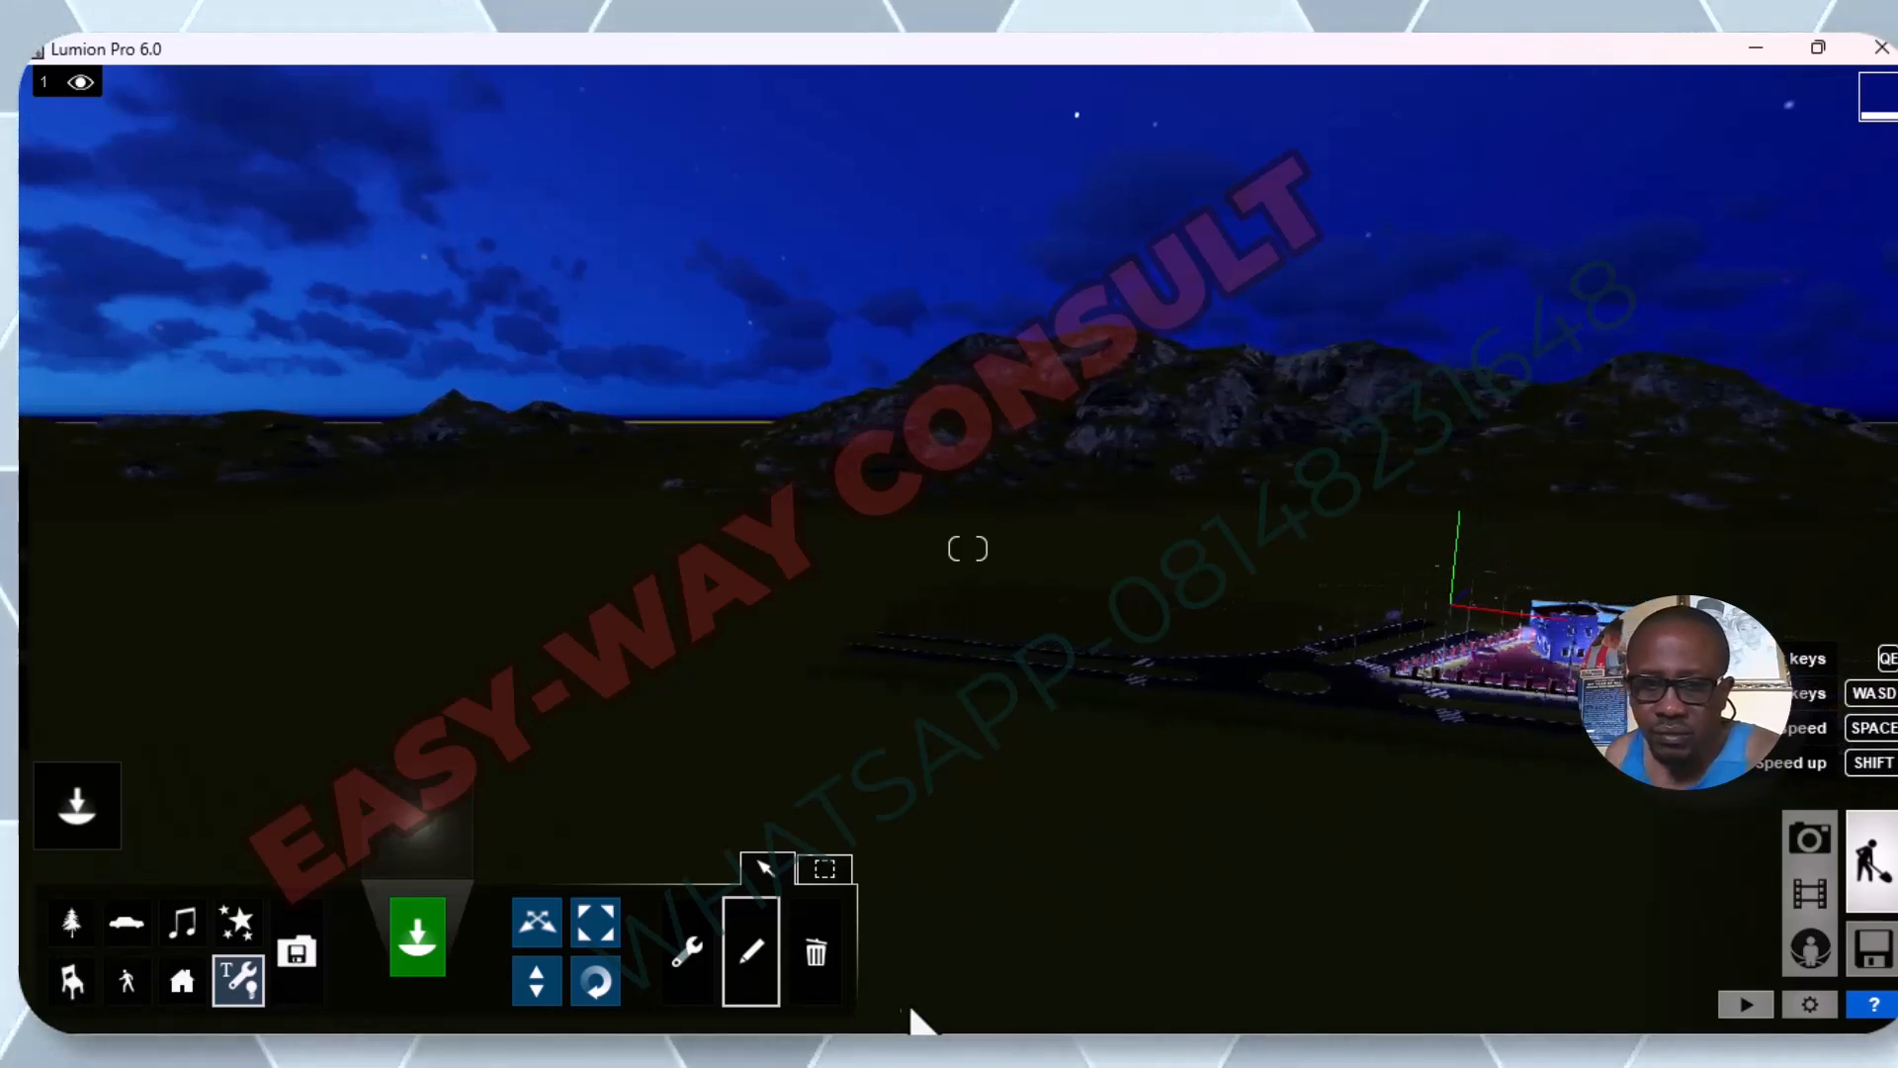
click(698, 985)
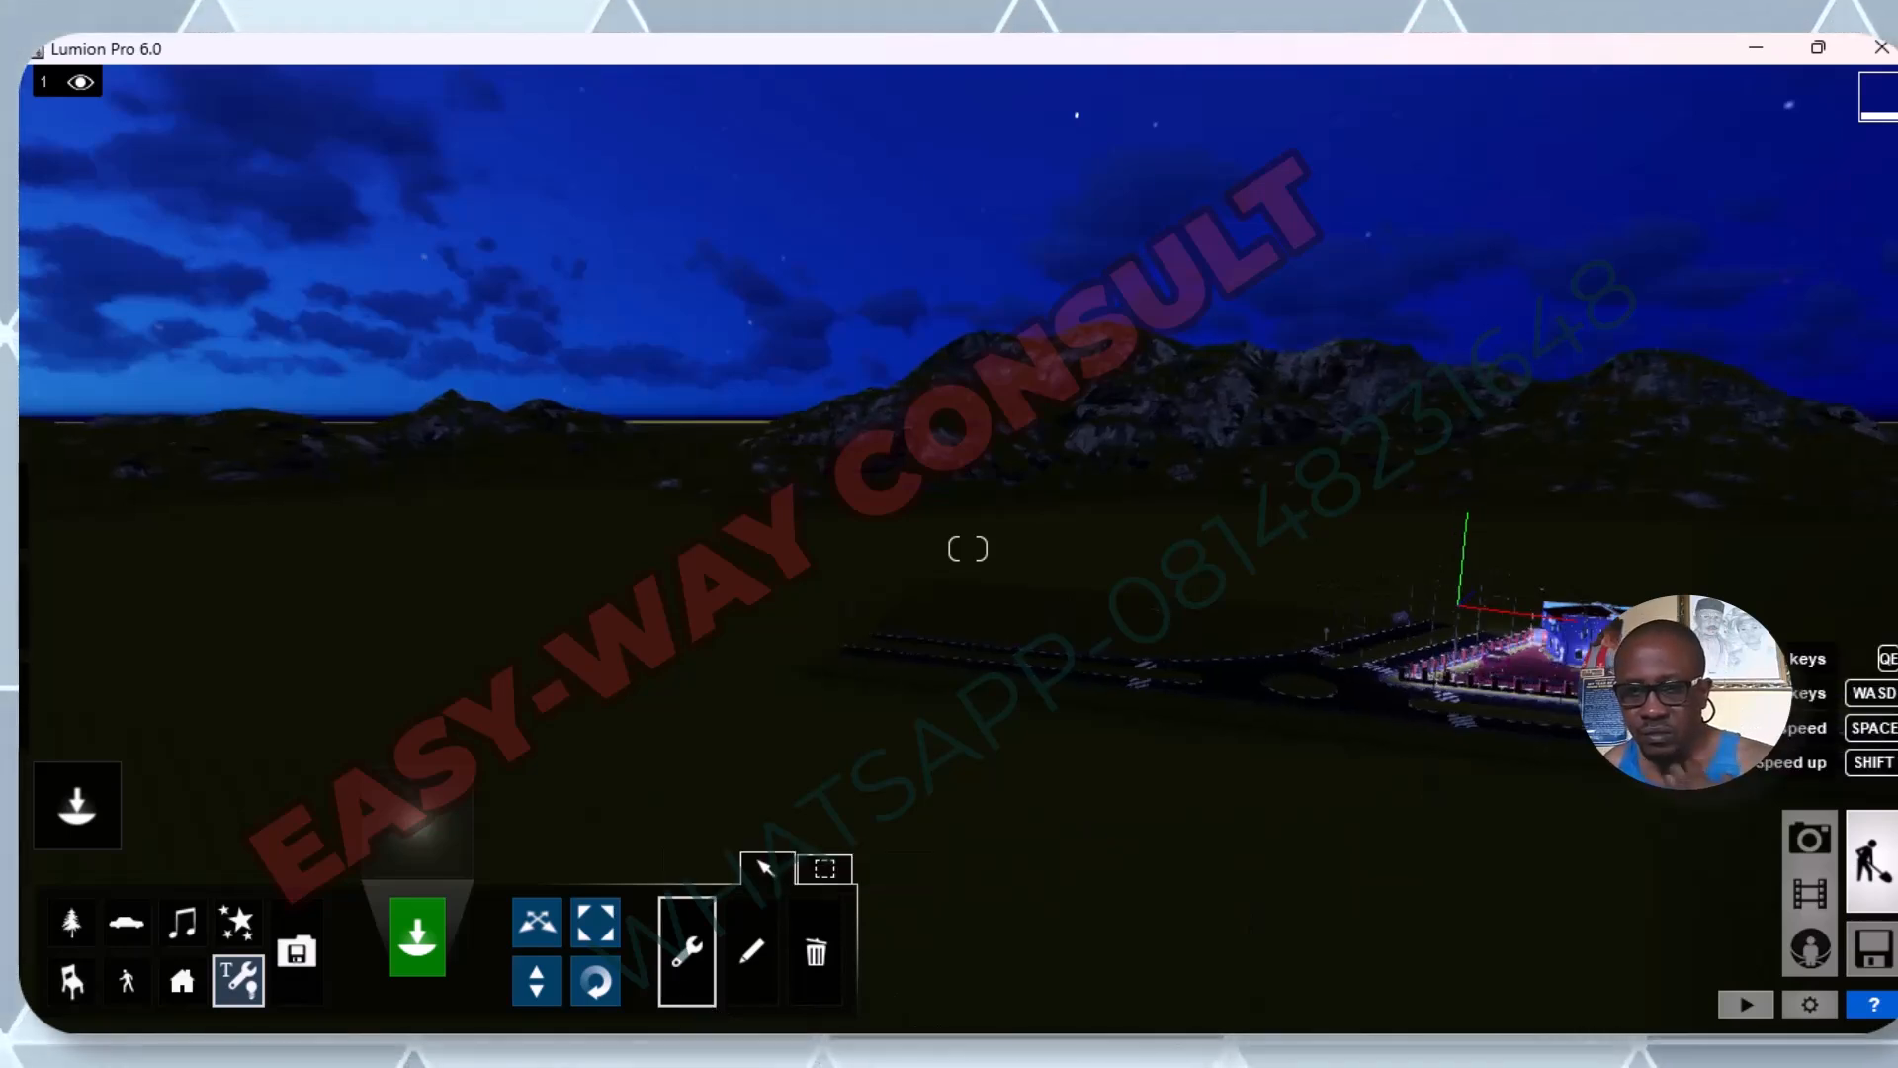
key(w)
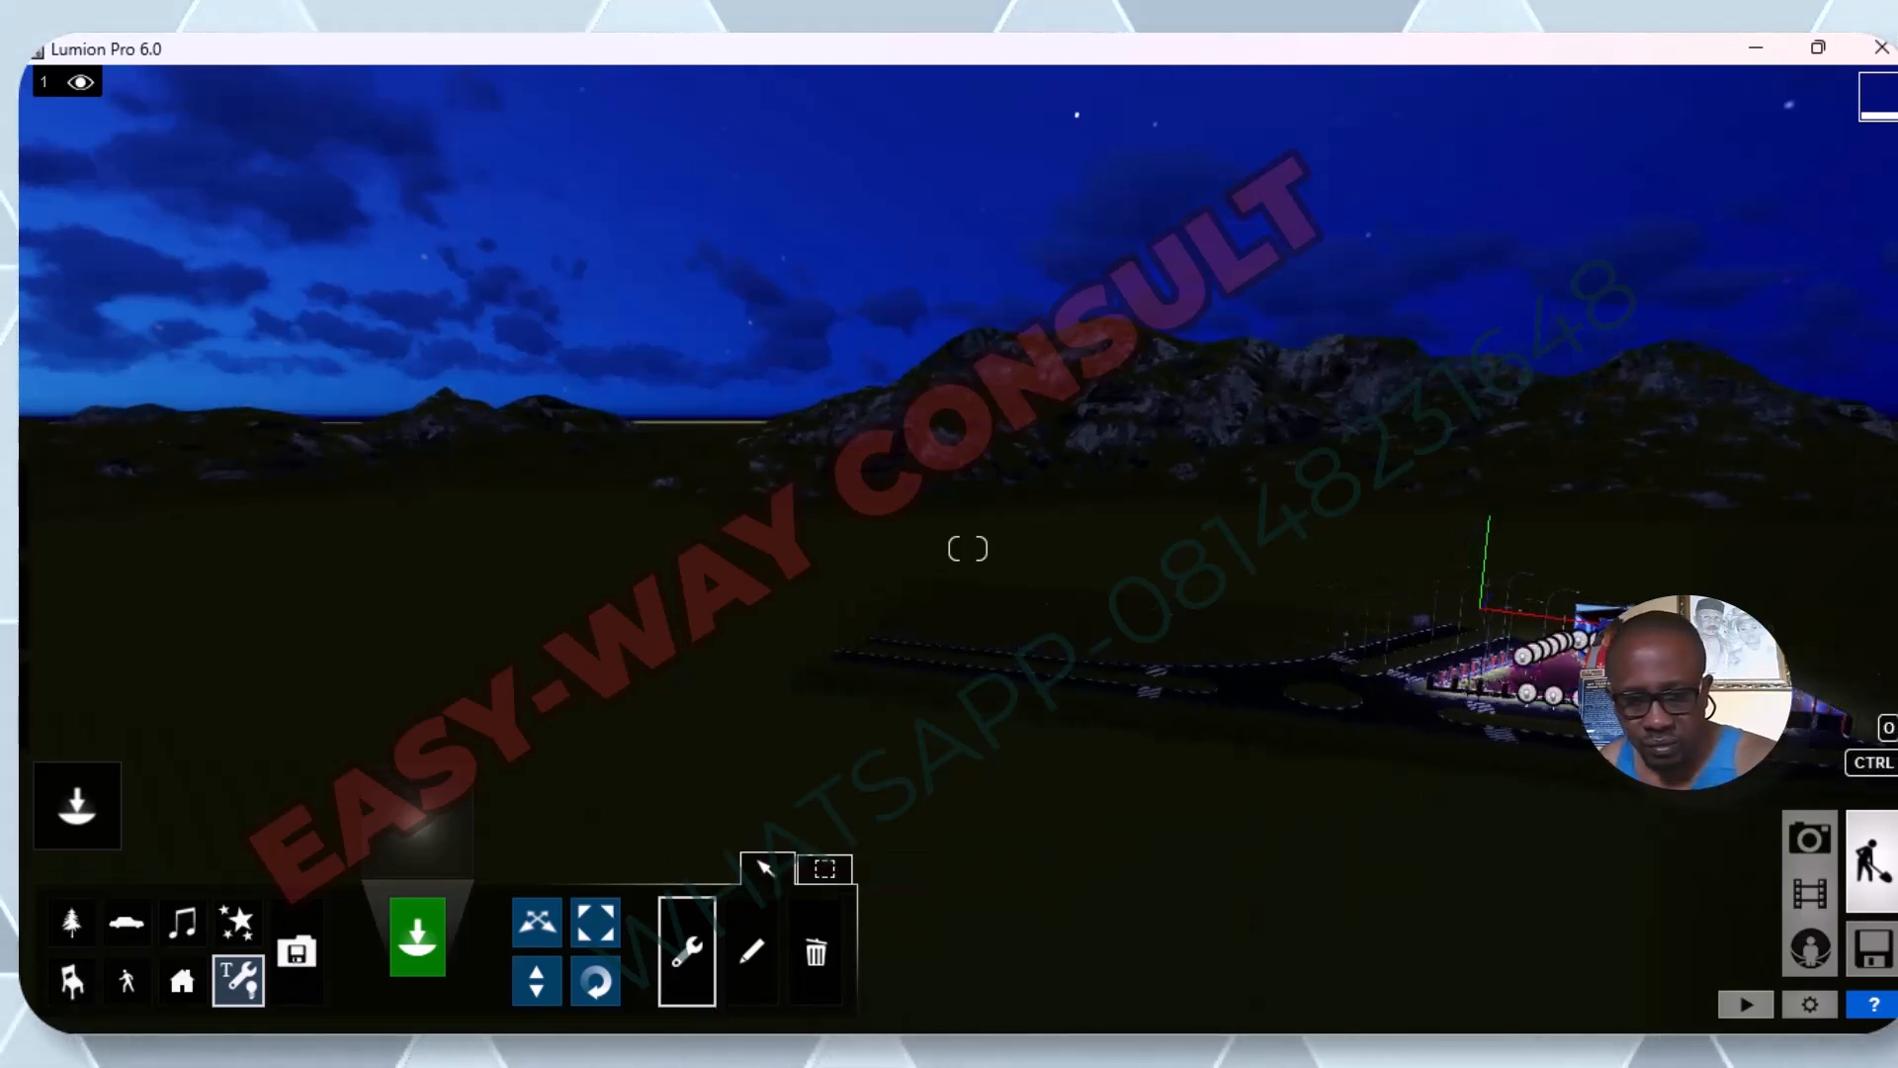
key(d)
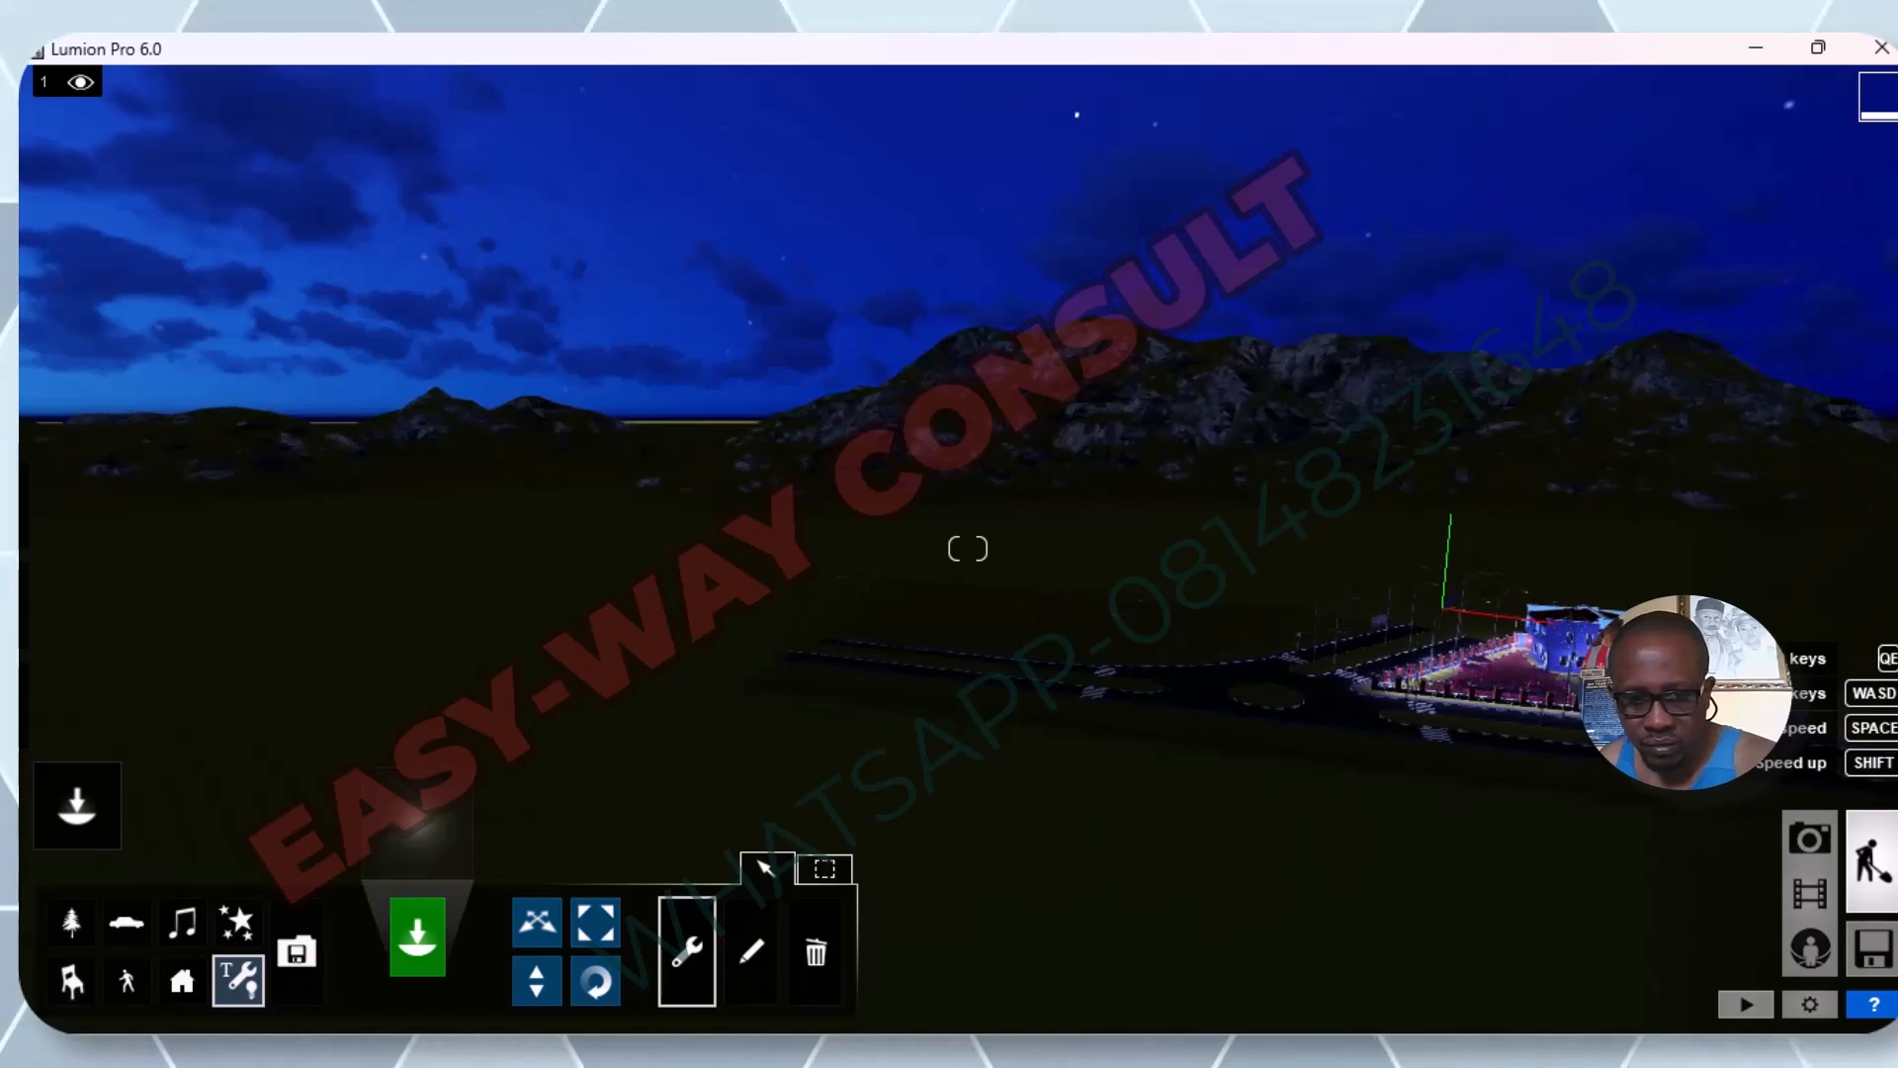
key(d)
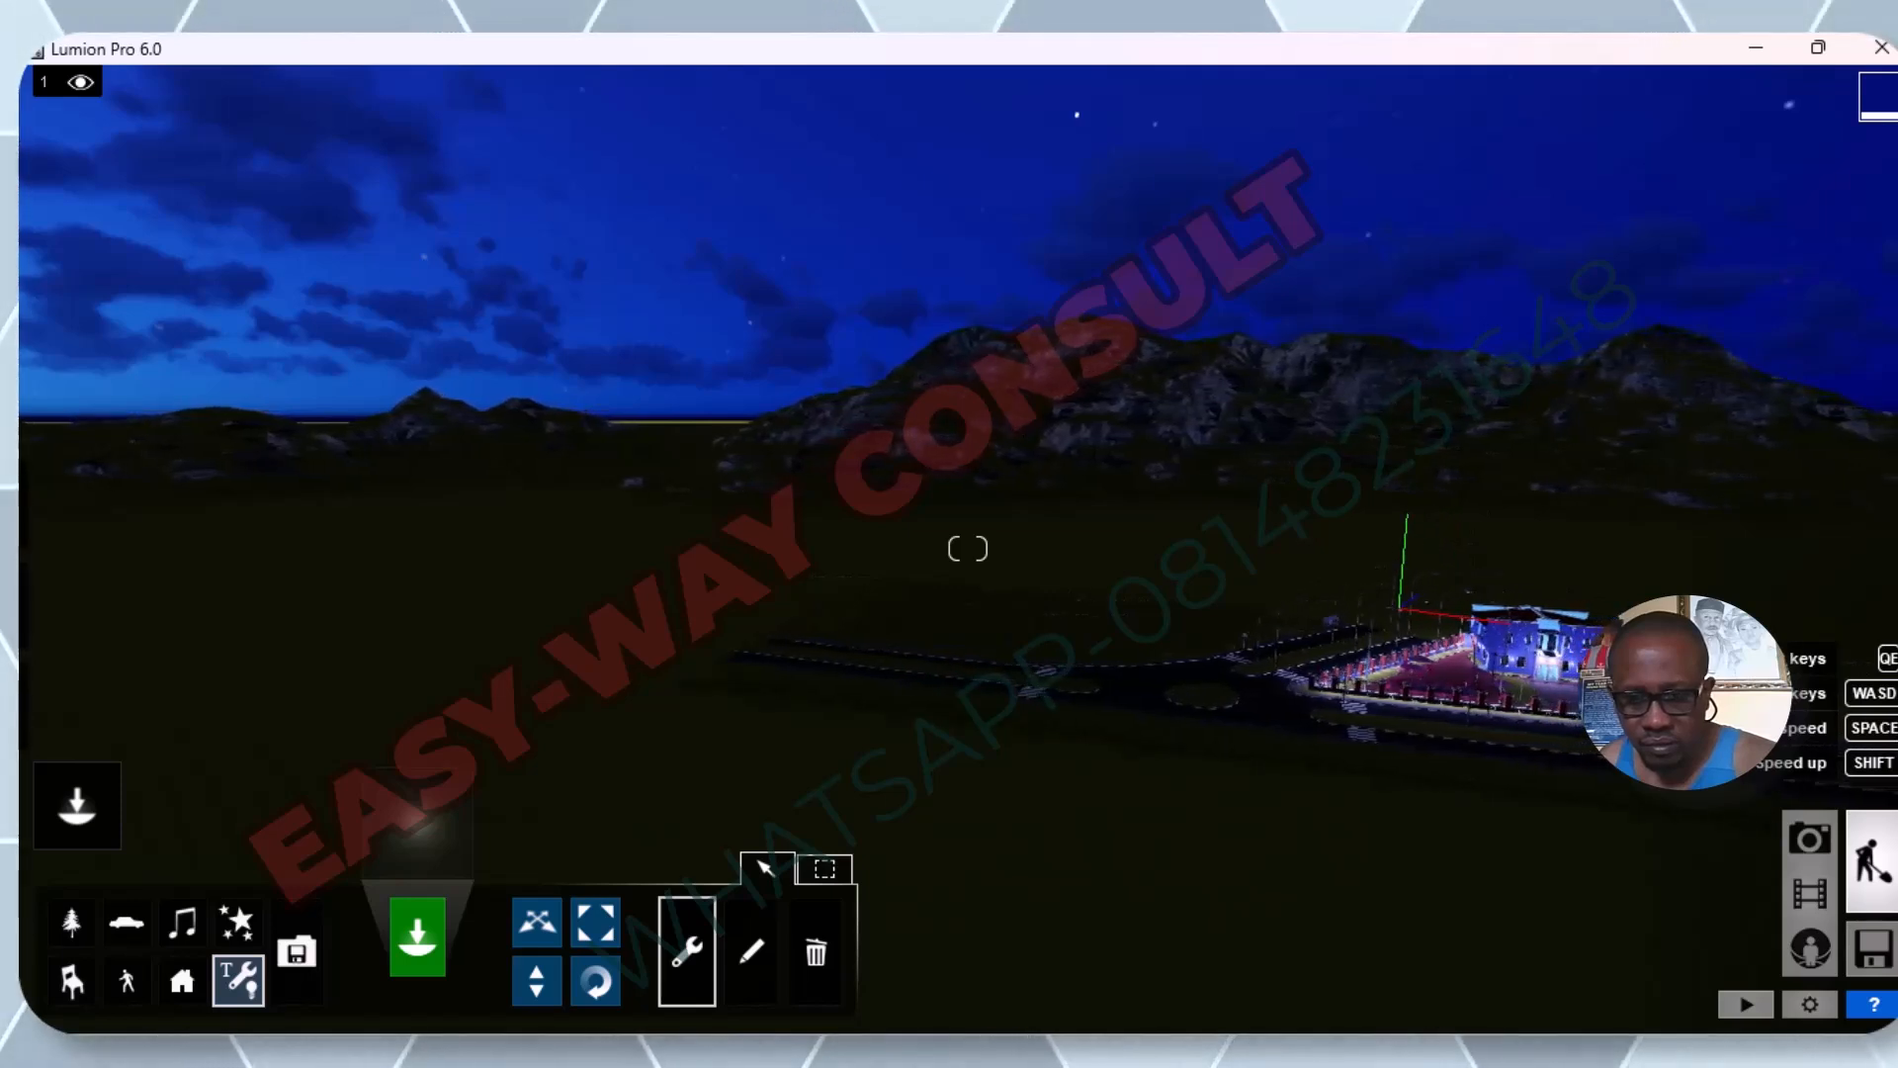
key(d)
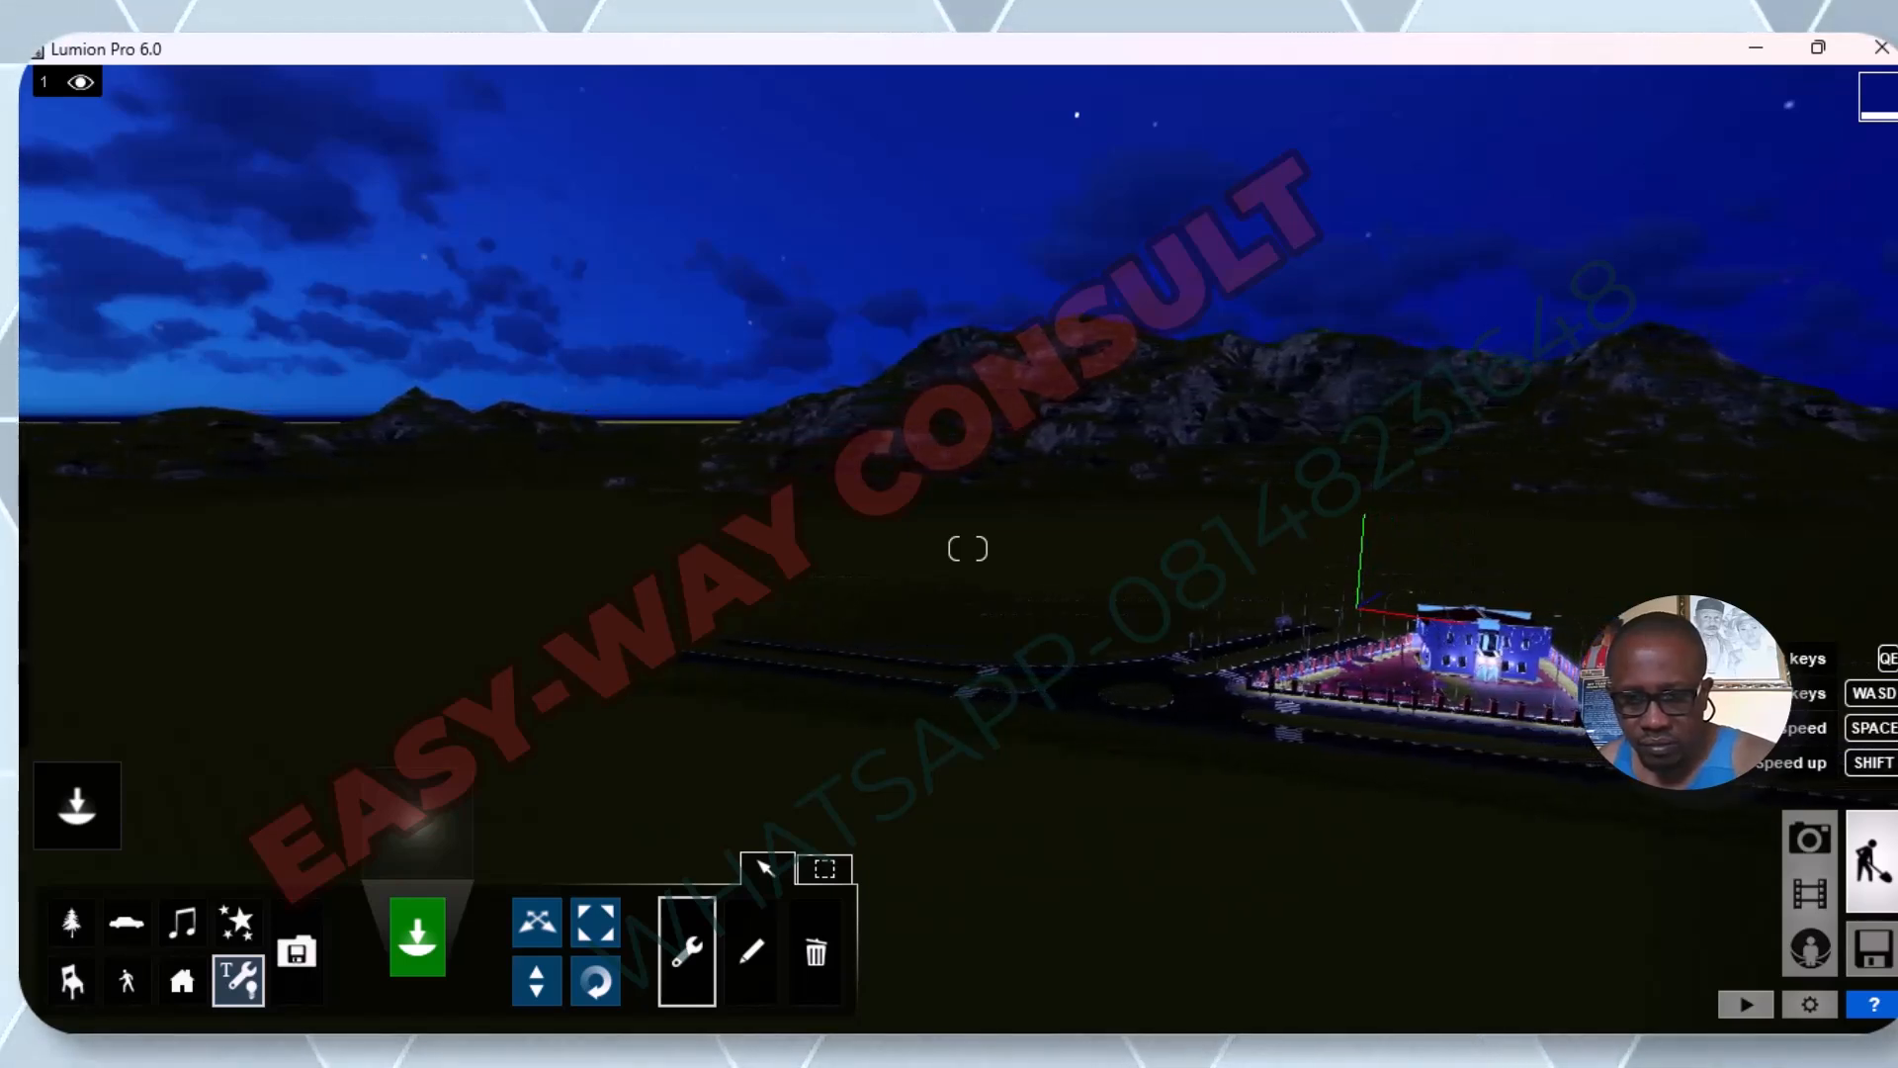
key(d)
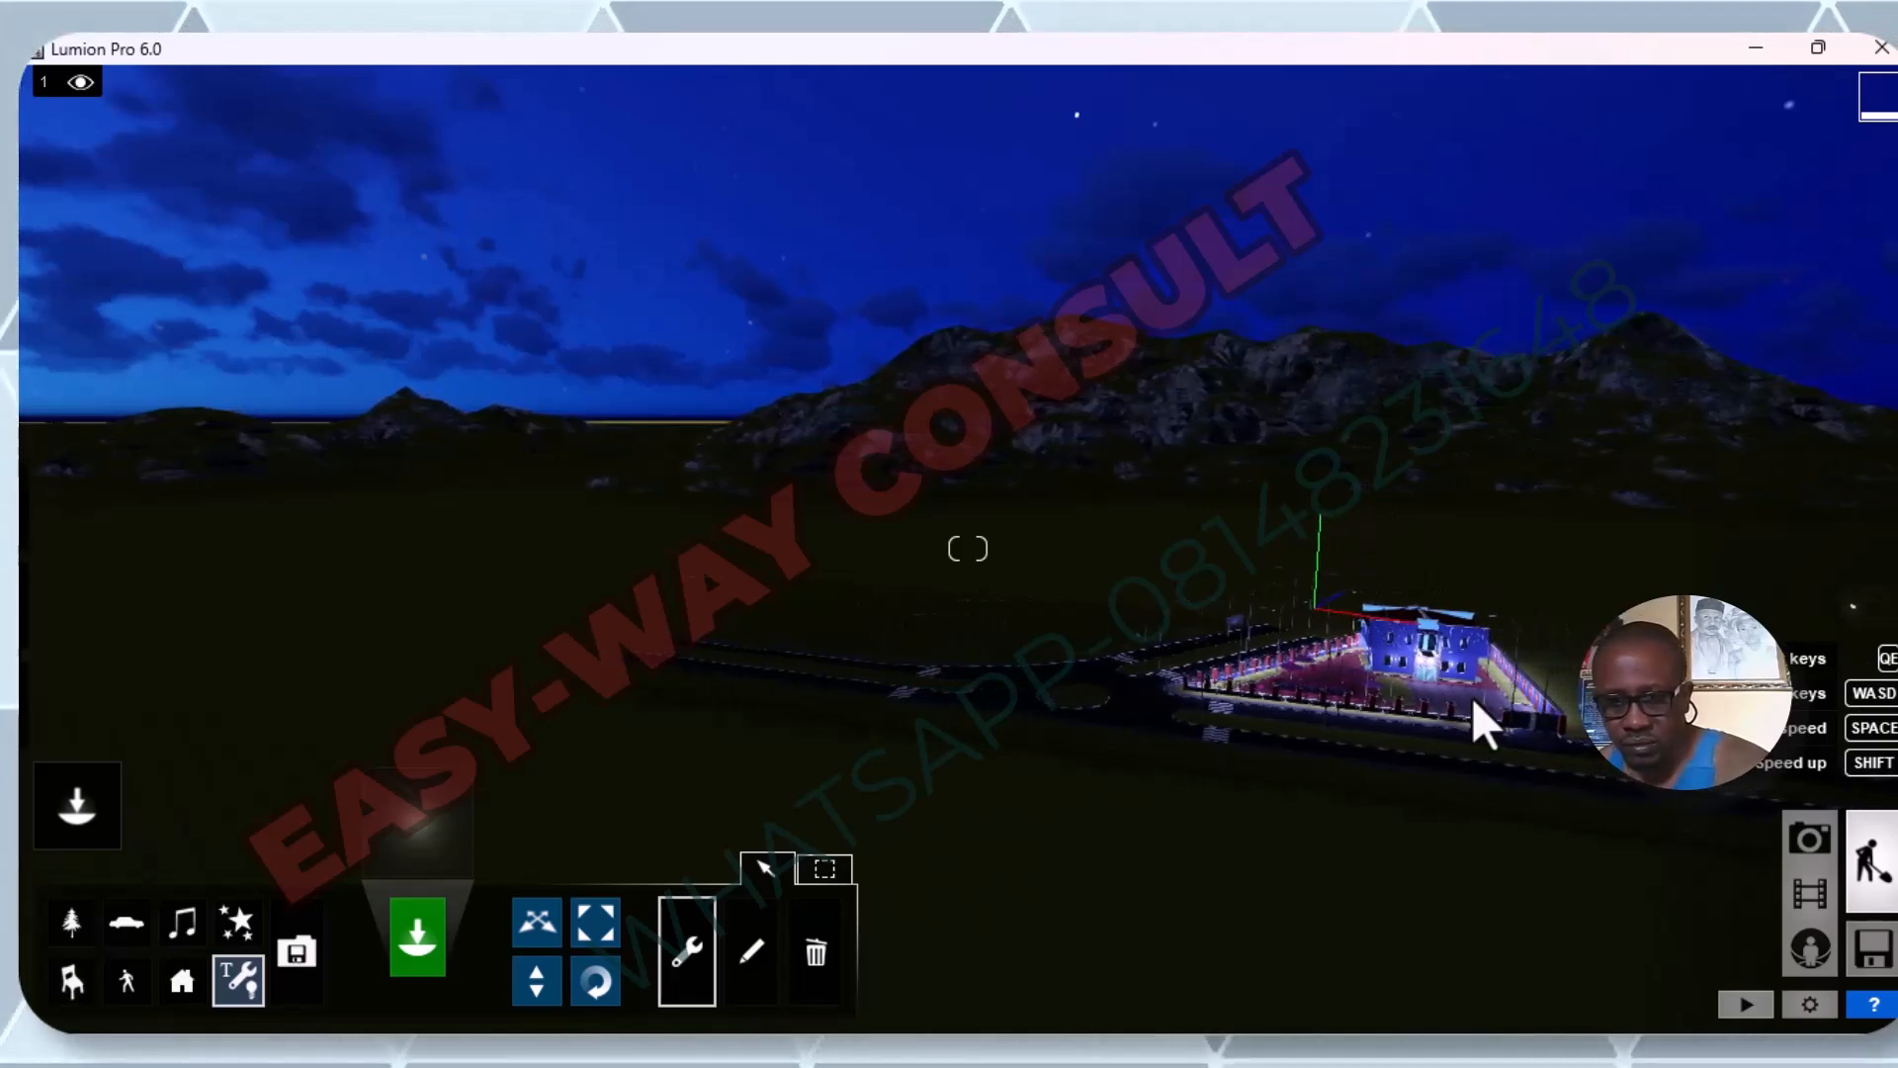
key(d)
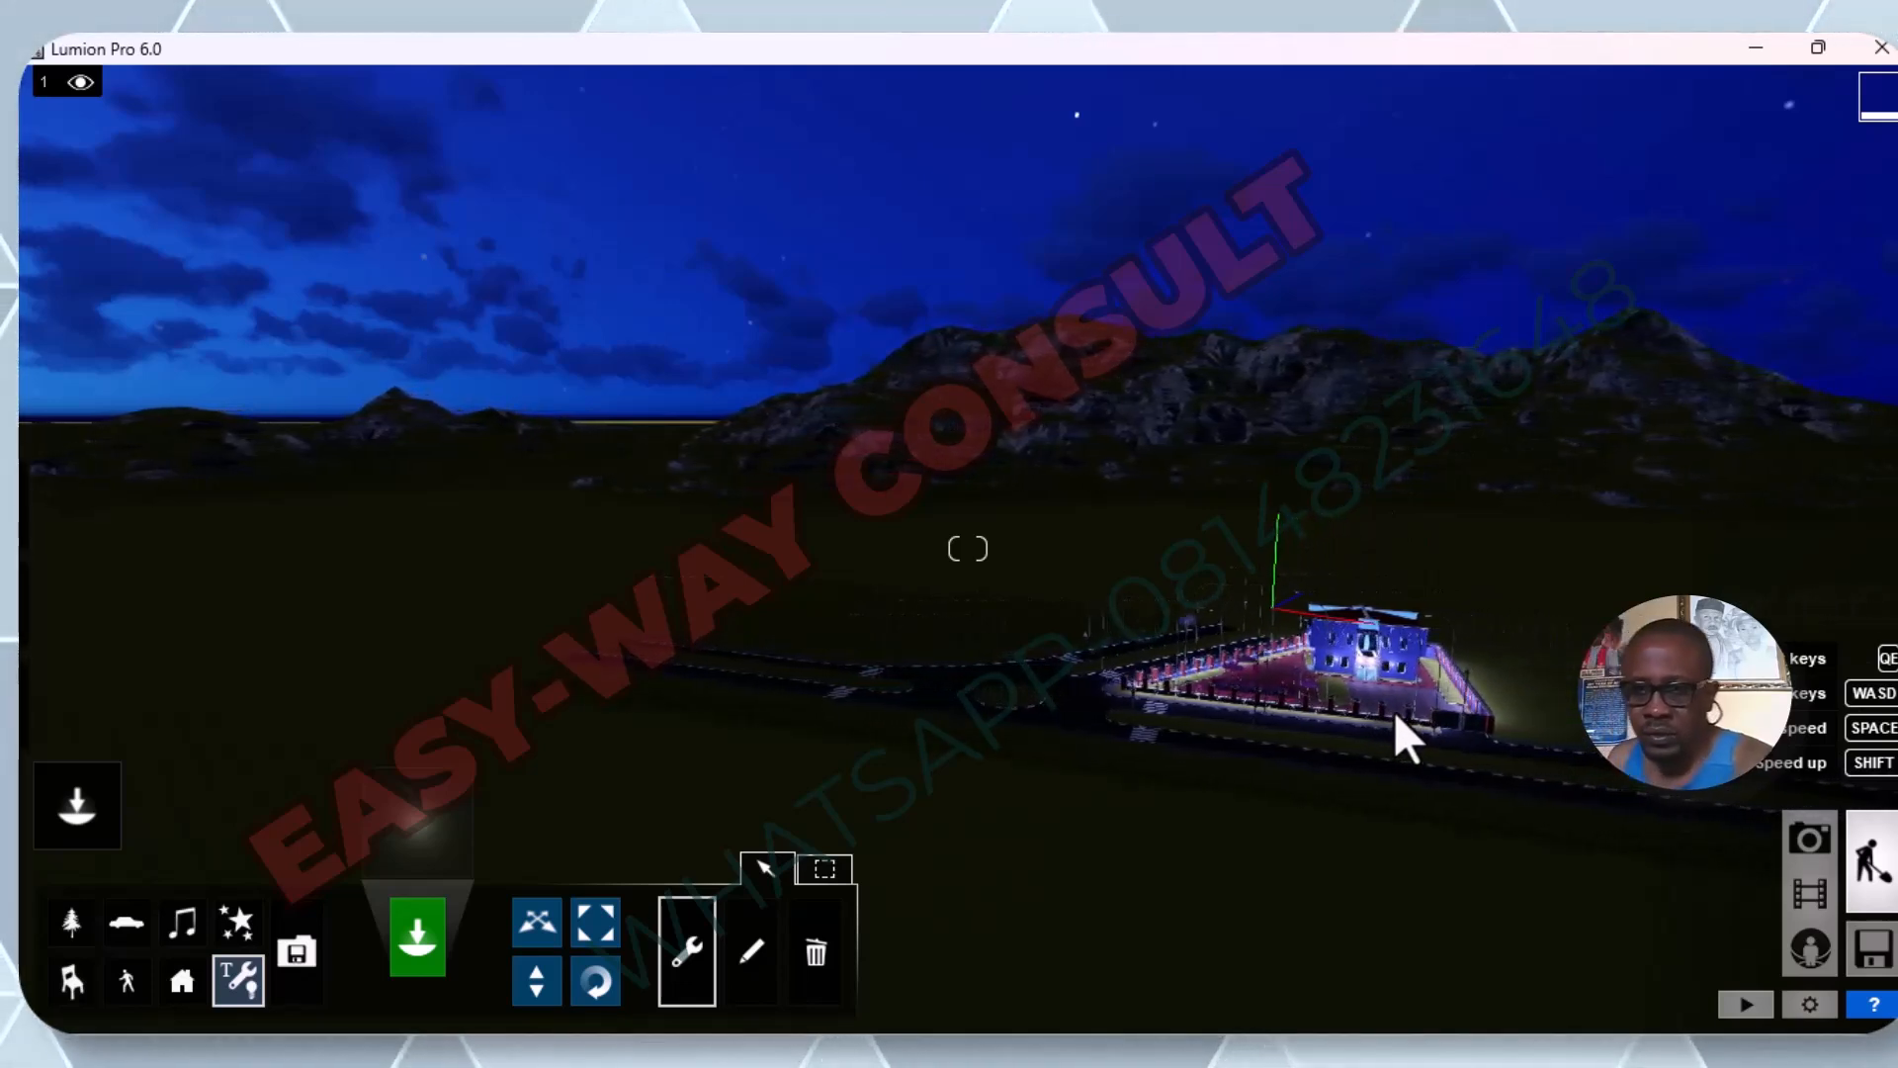
key(d)
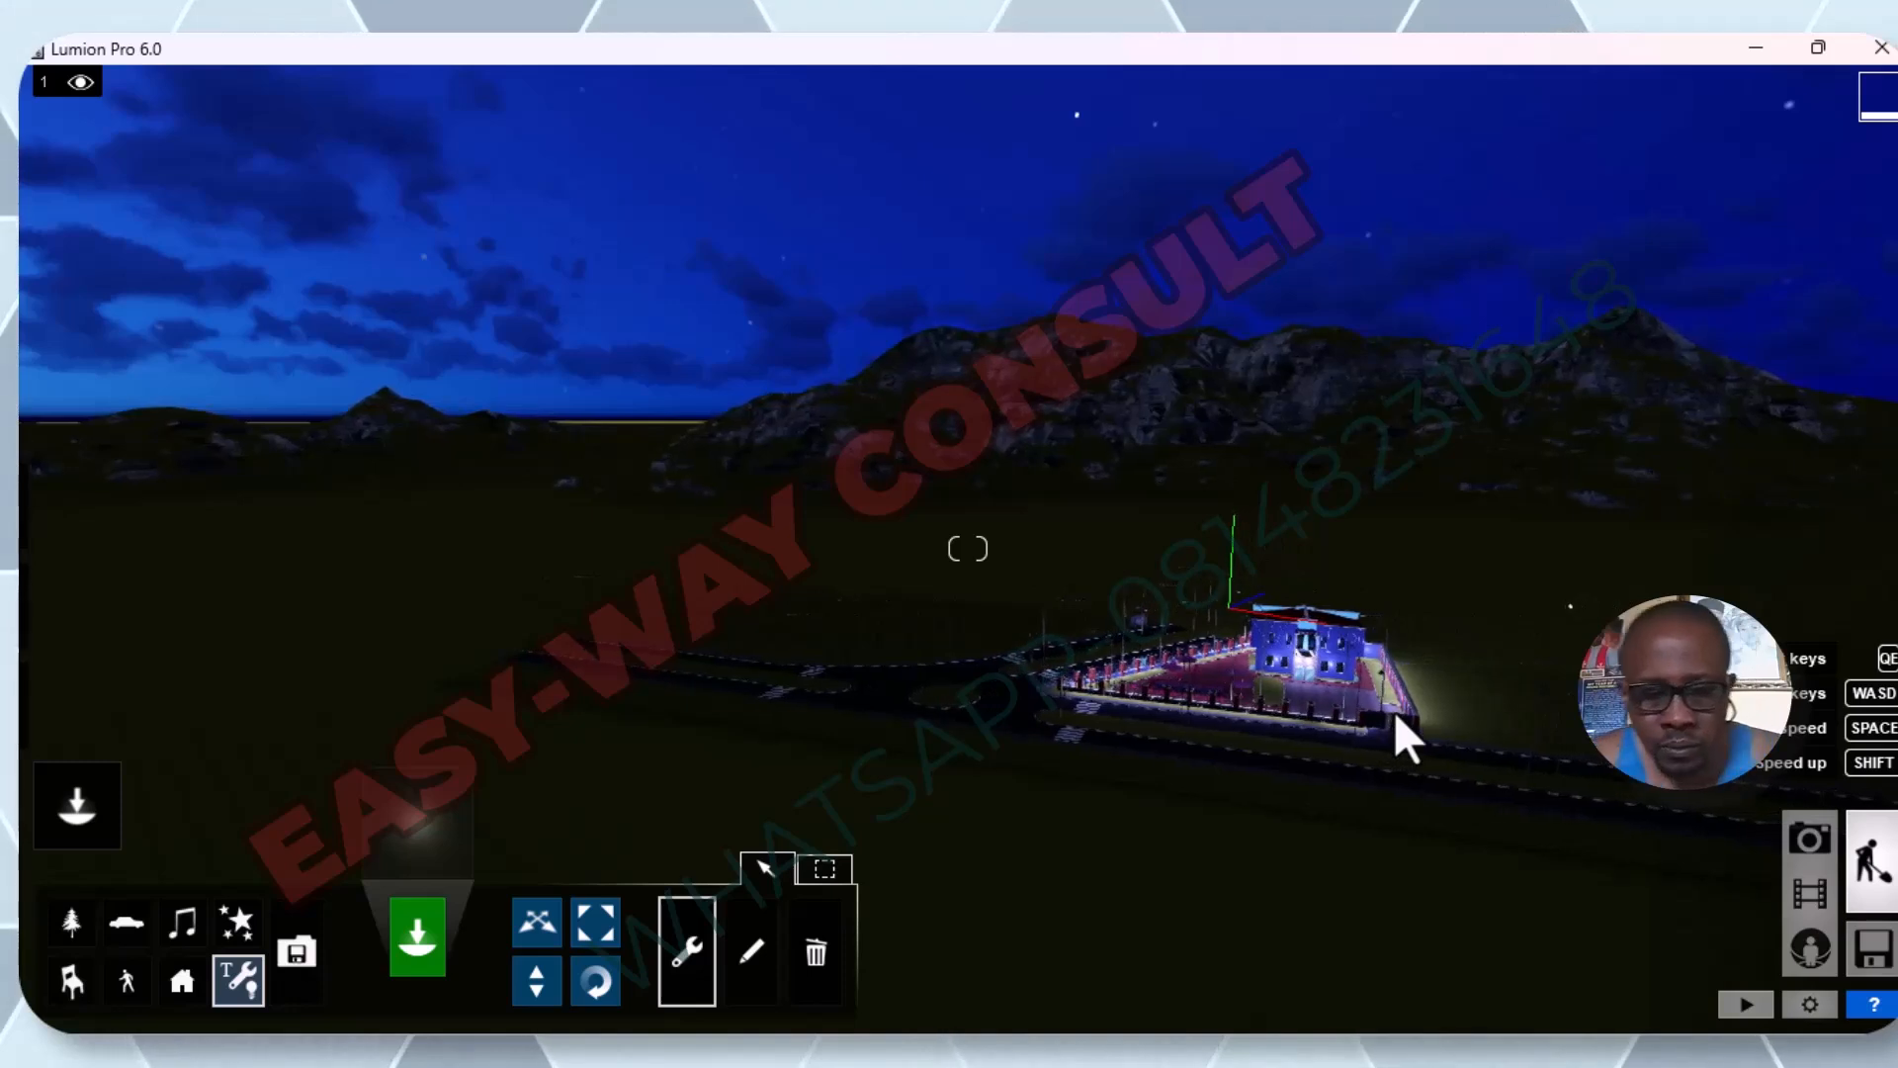
key(e)
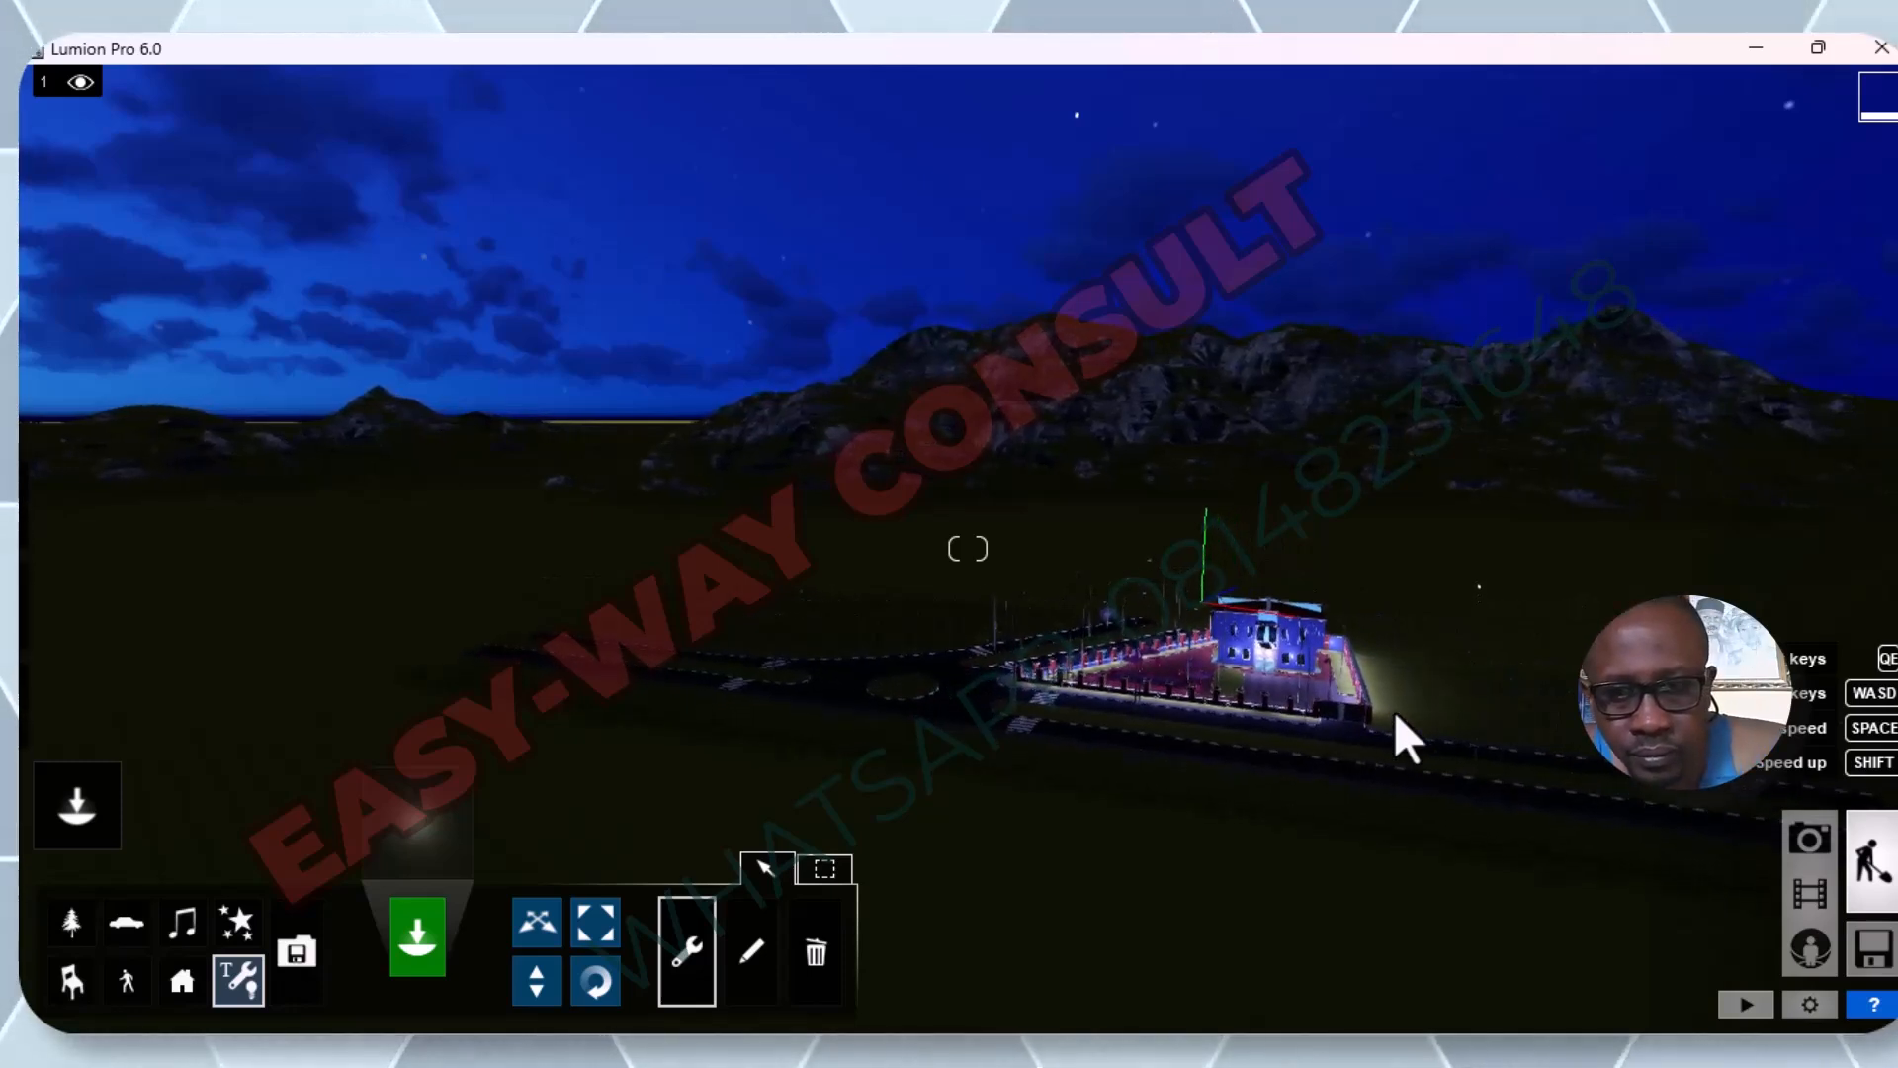
key(e)
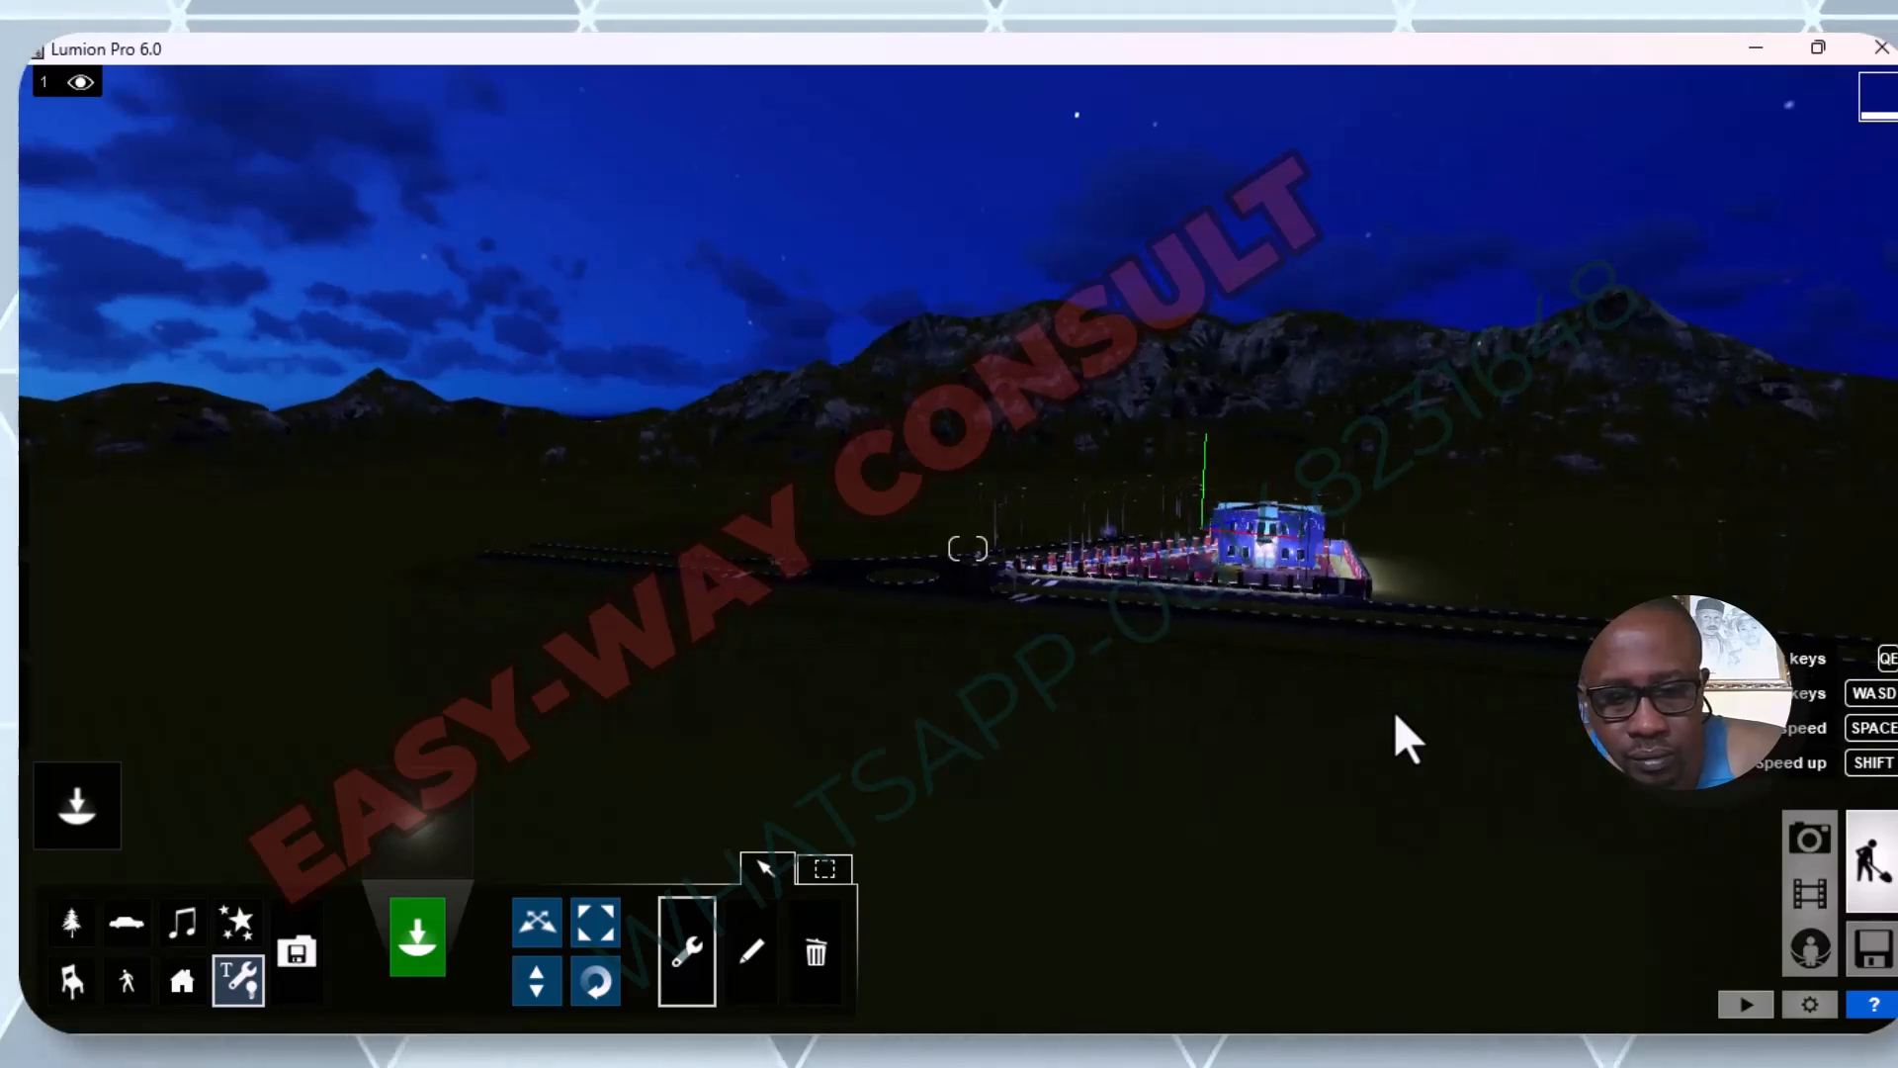
key(ctrl)
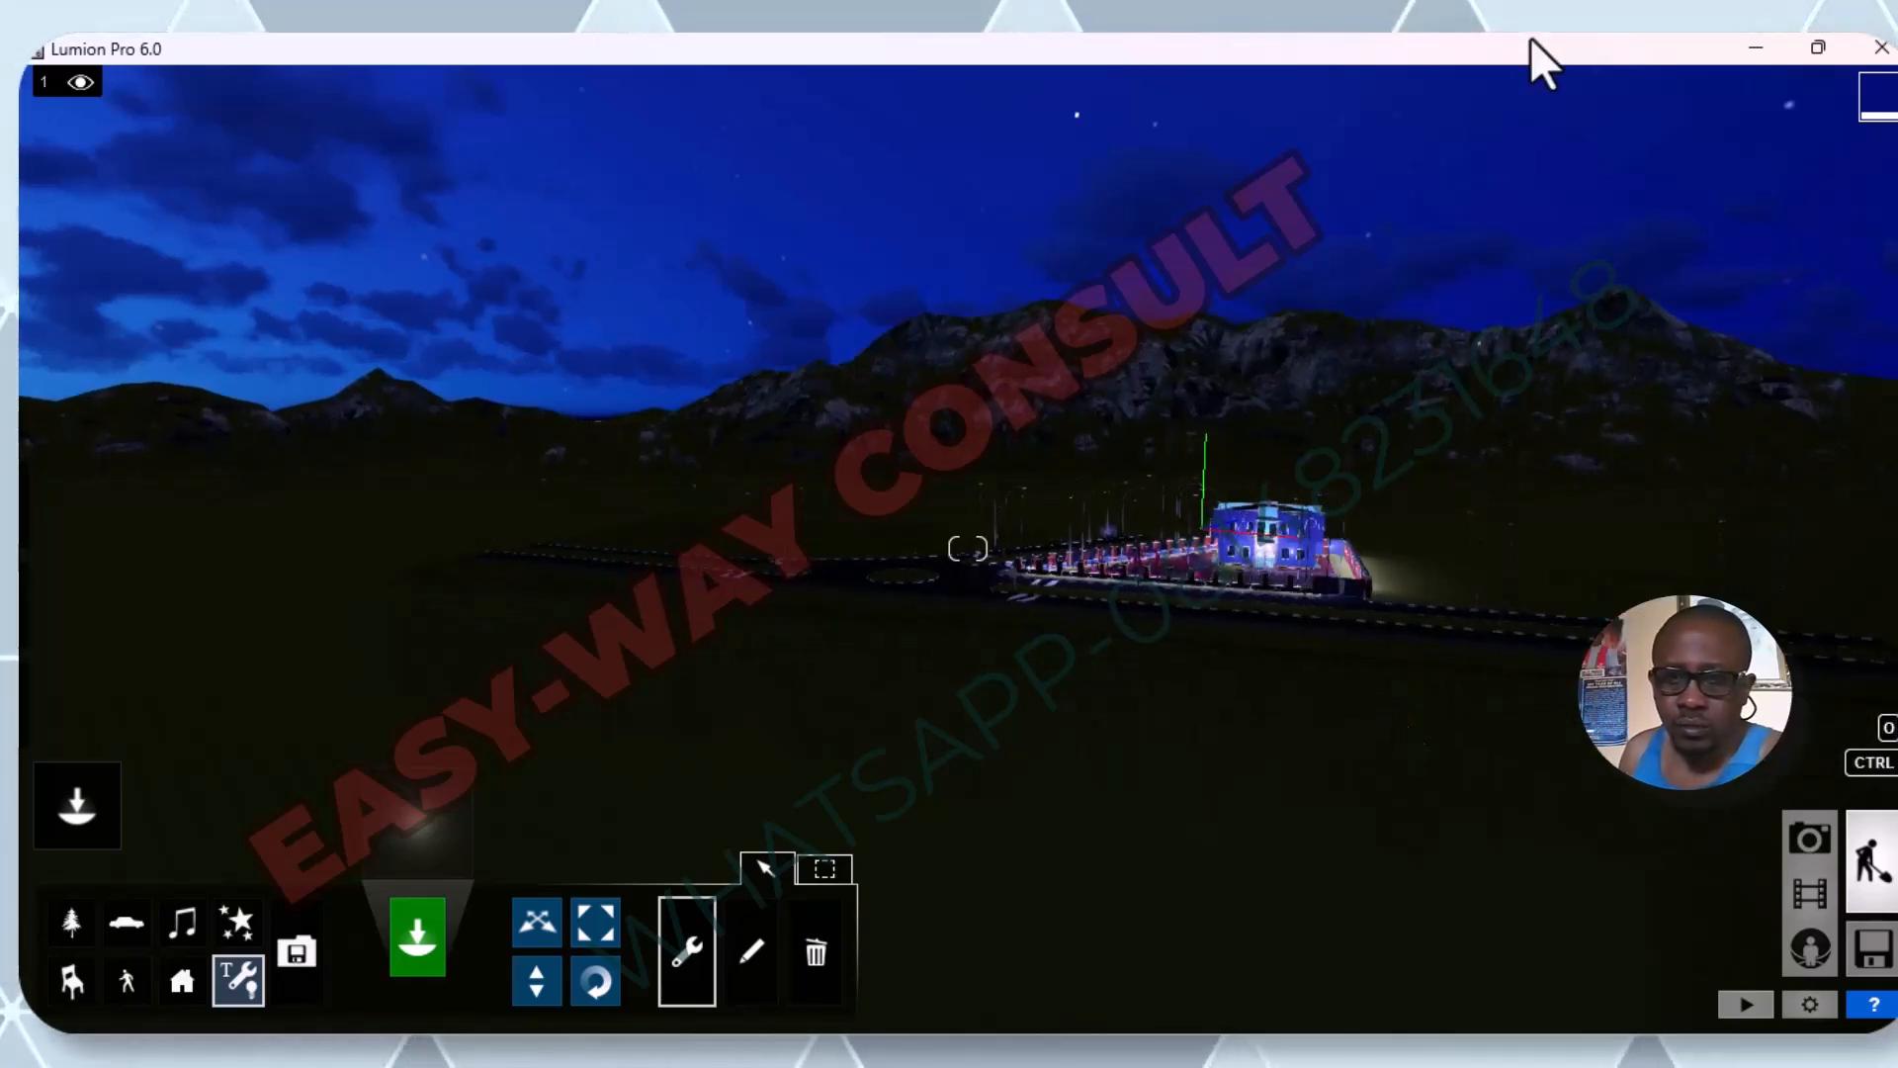
Inspect the lighting up close along the front fence, around the pool and on the building facade.
key(w)
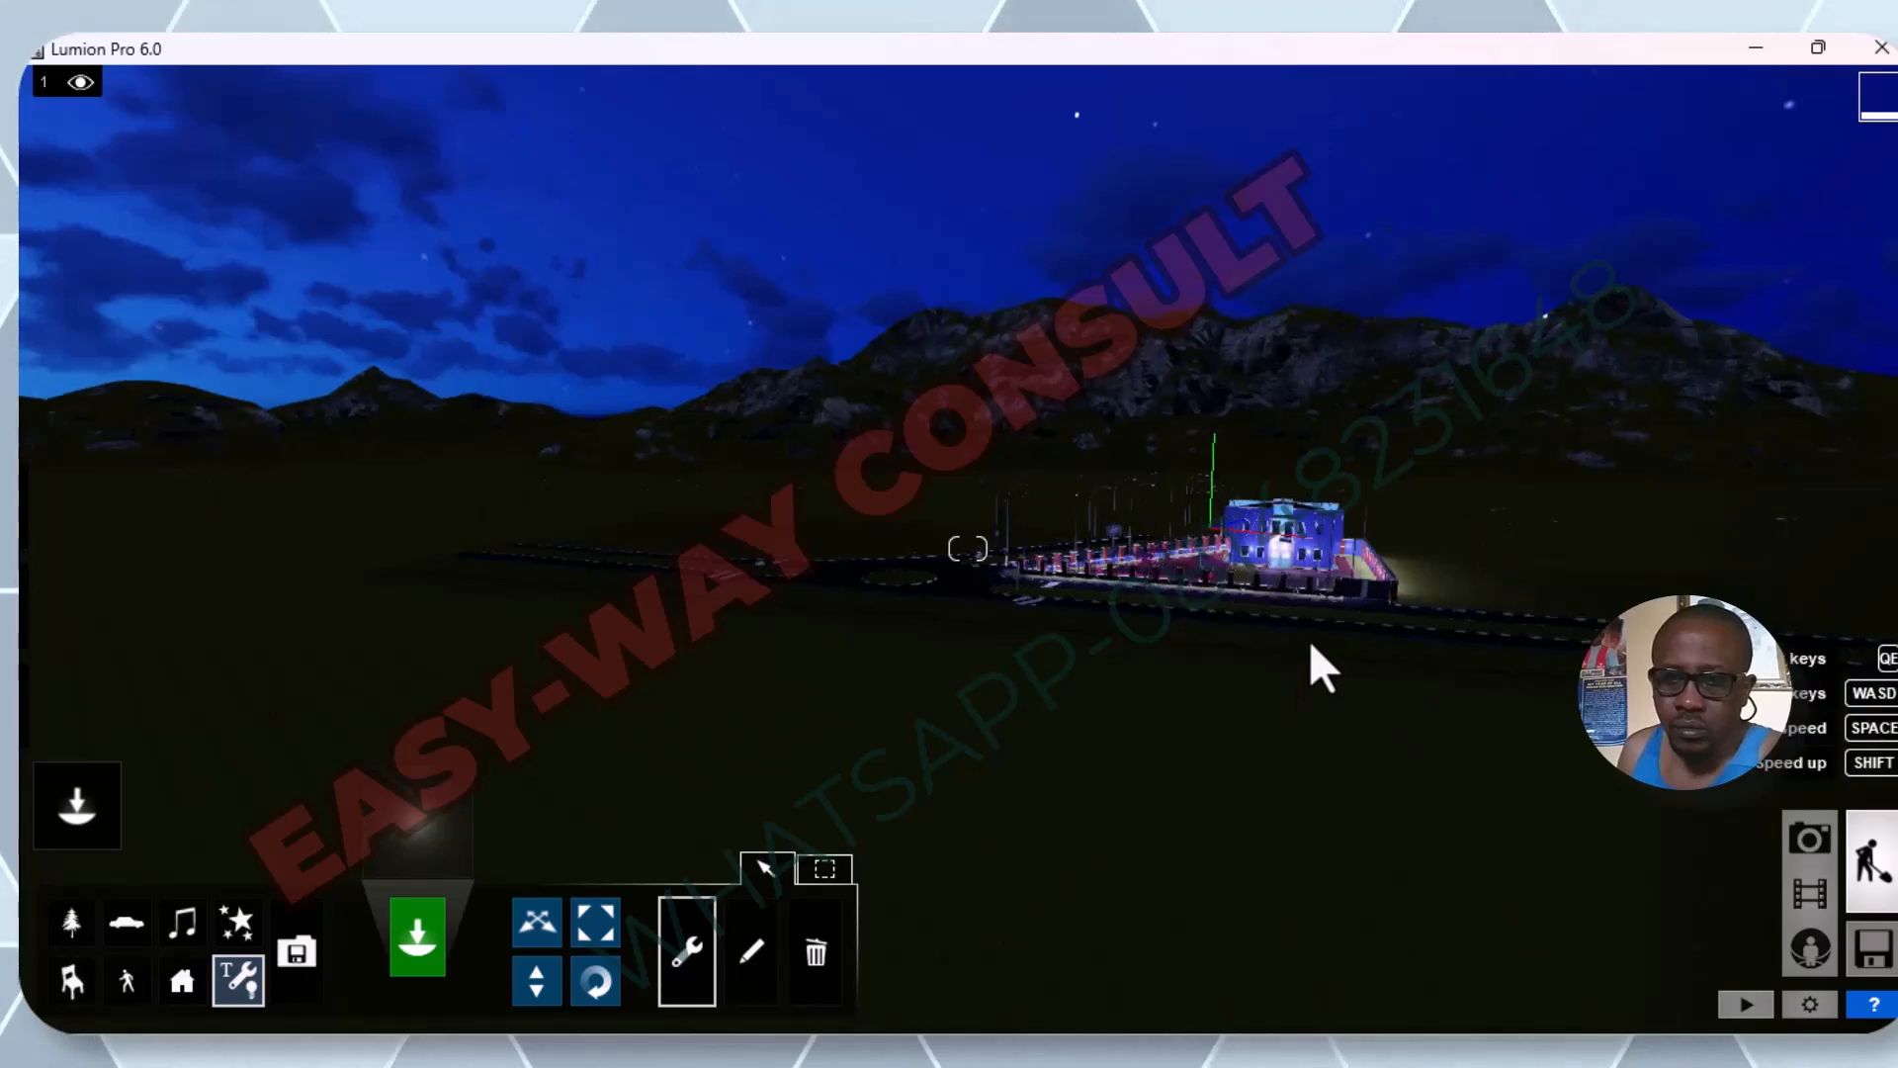
key(w)
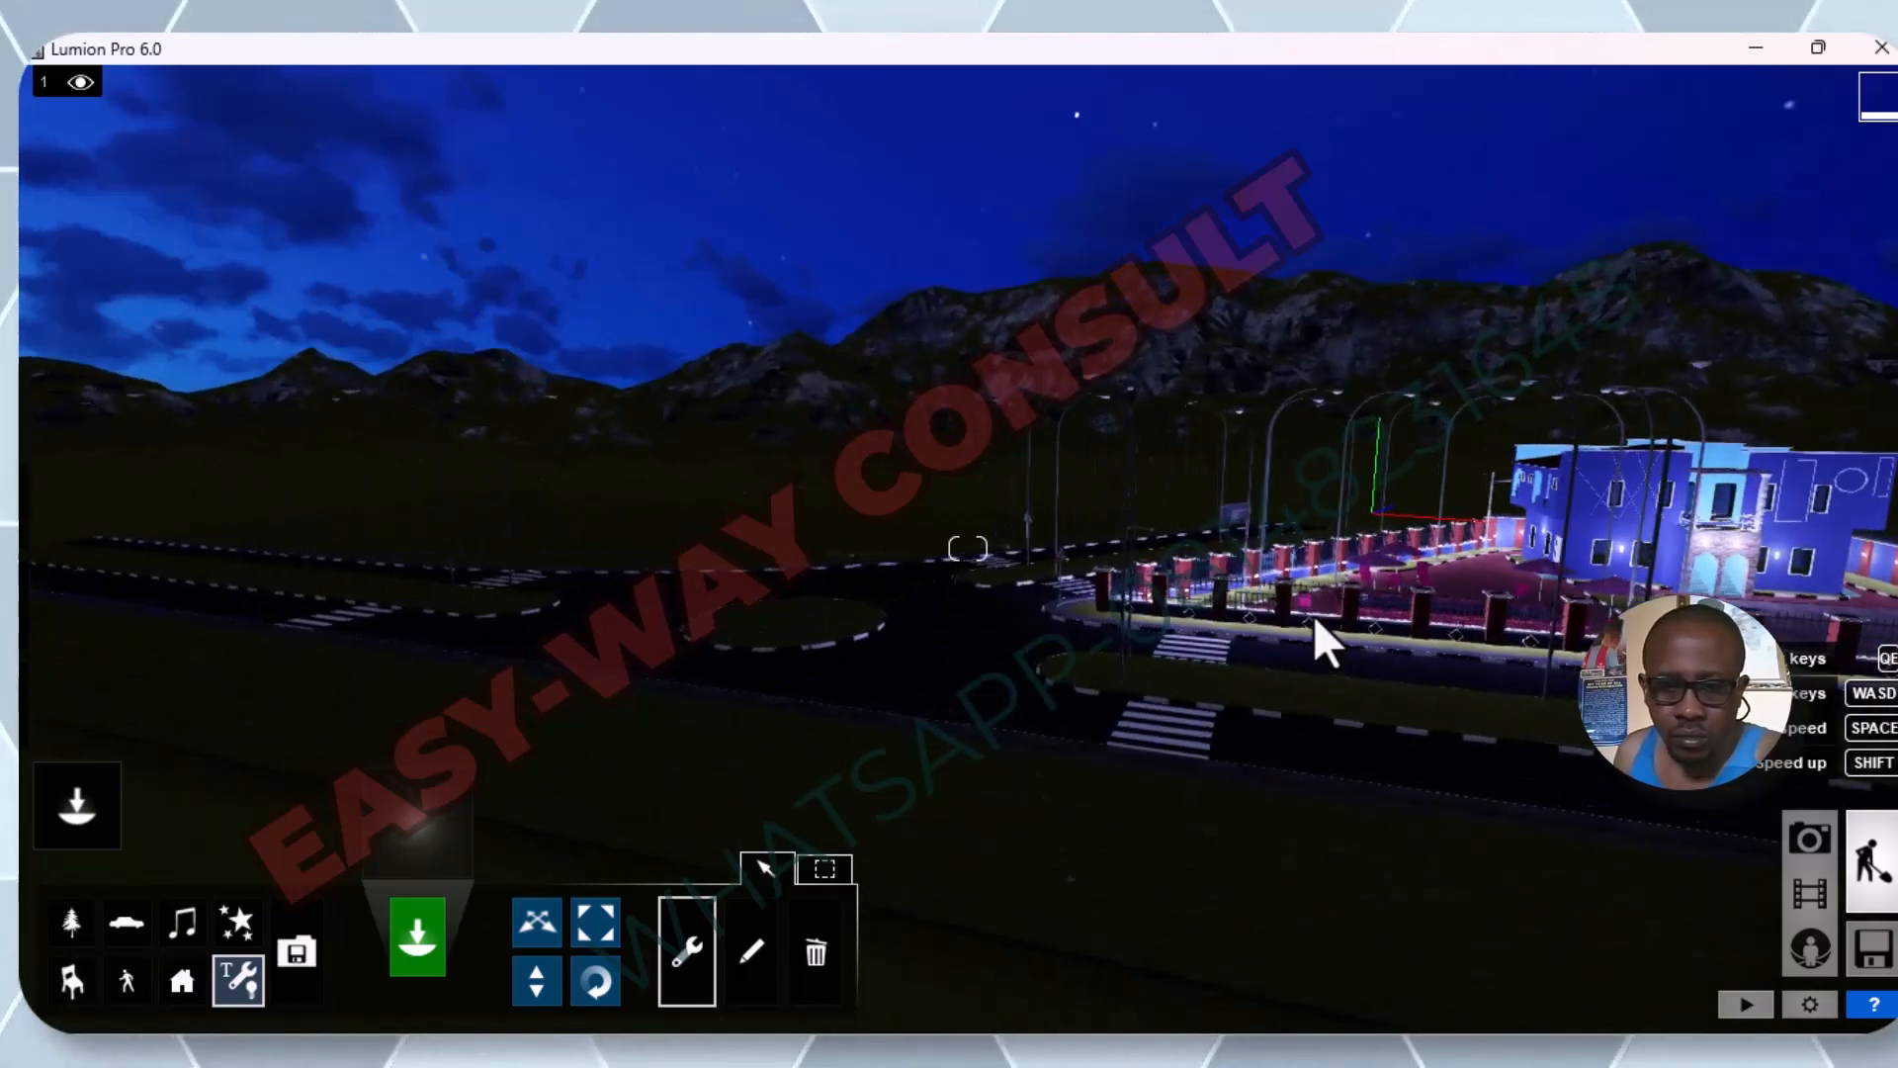
key(d)
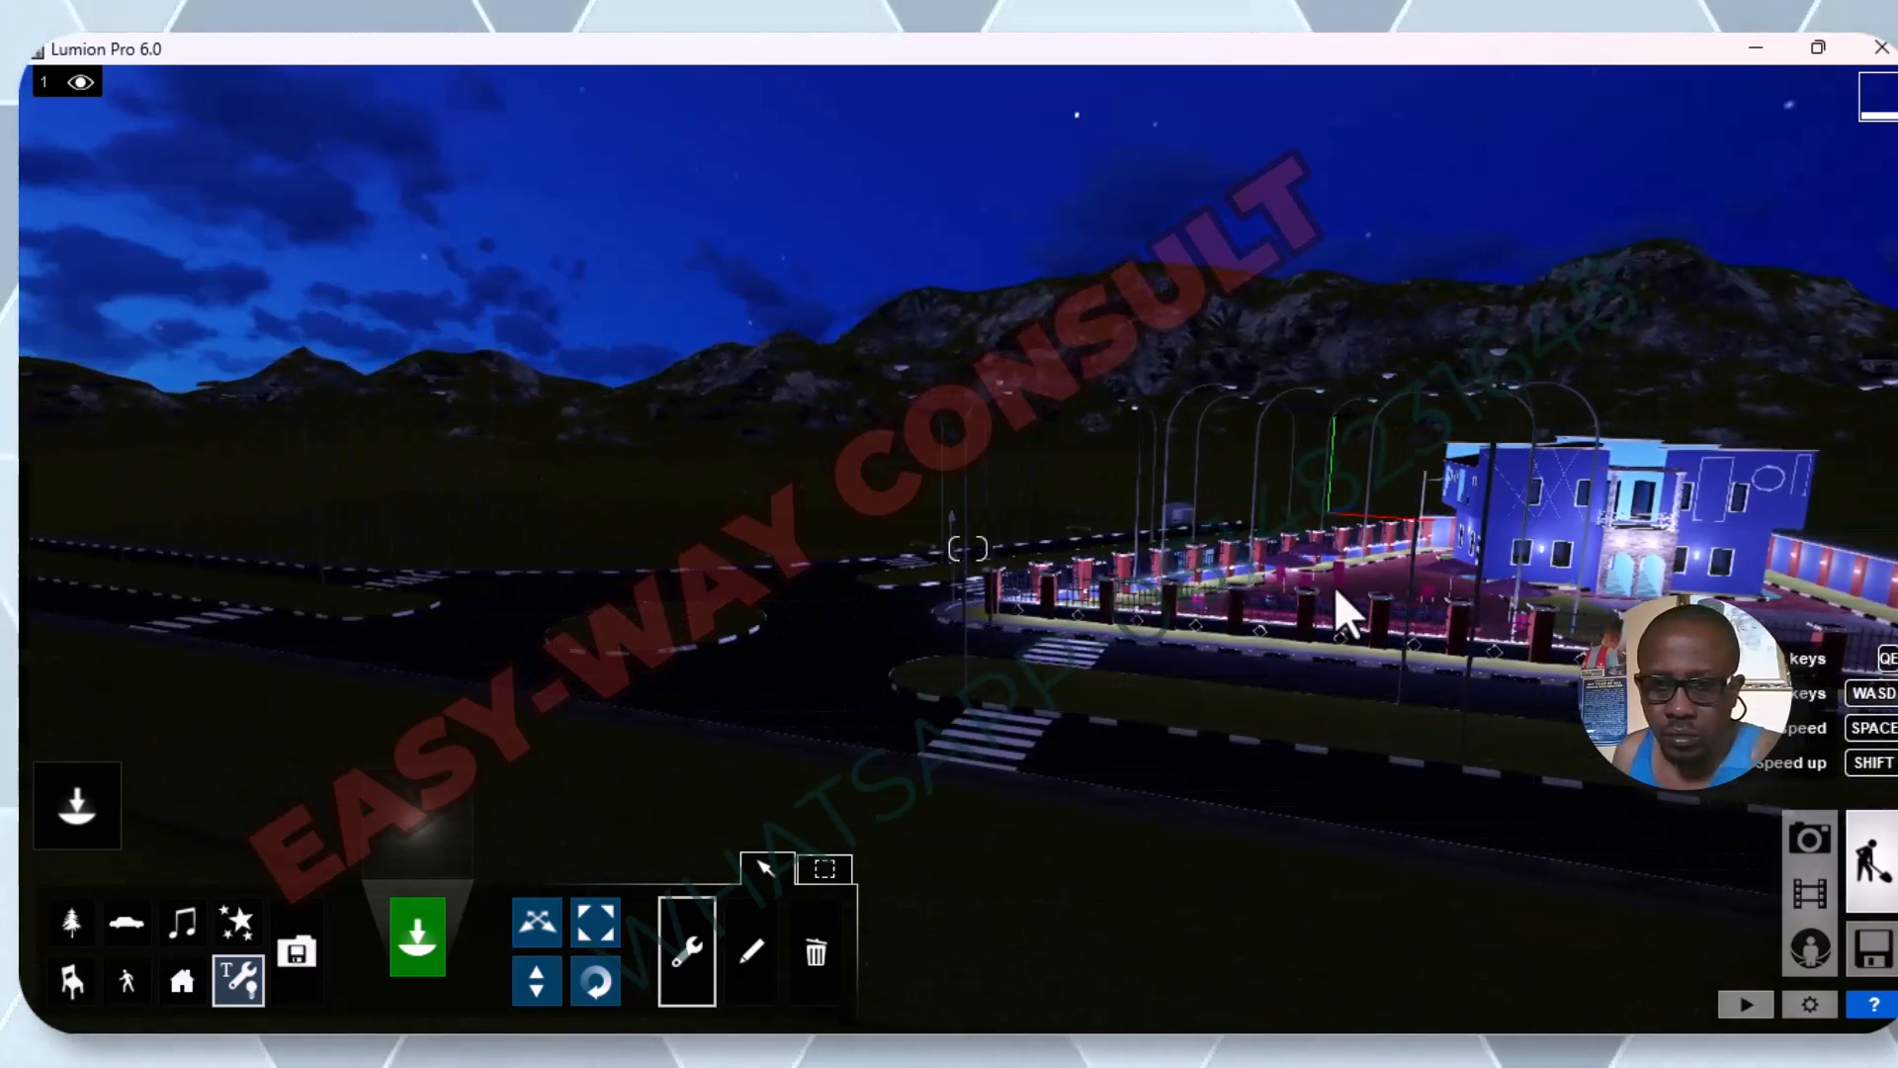
key(d)
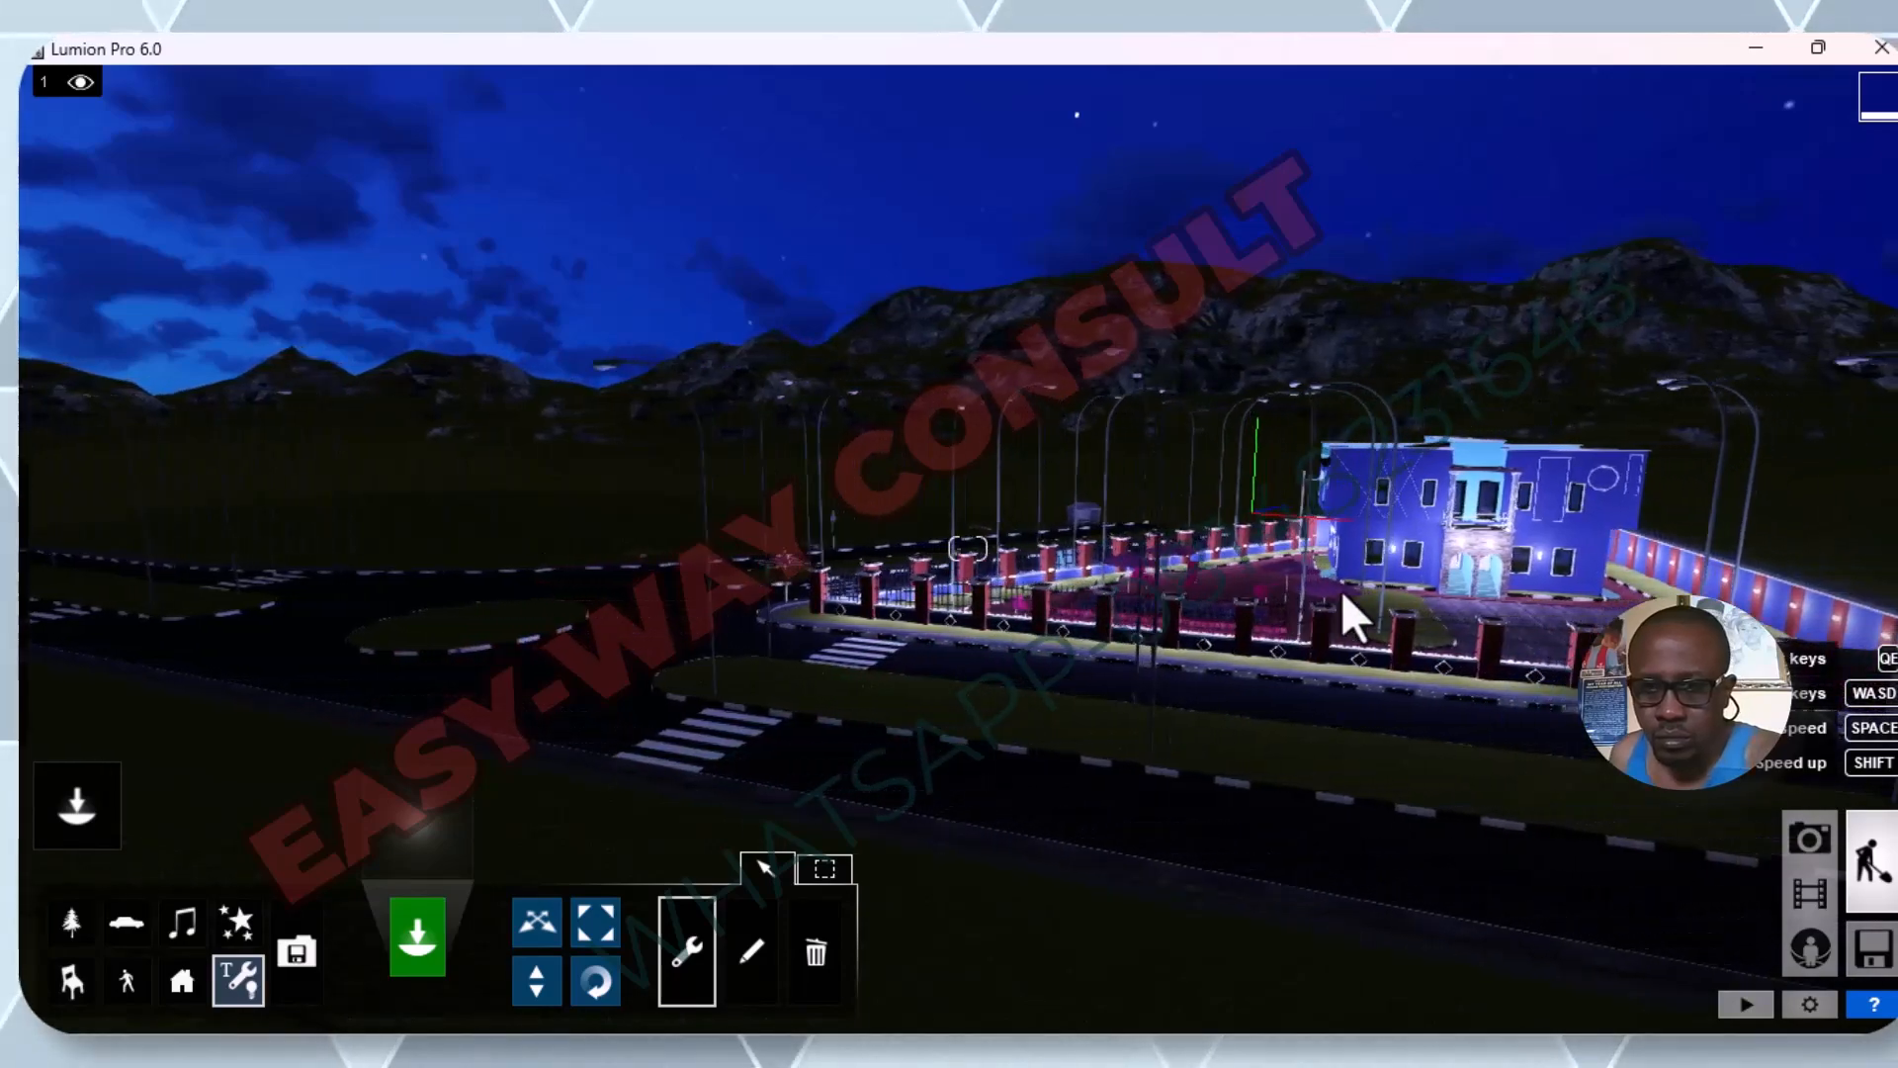
key(d)
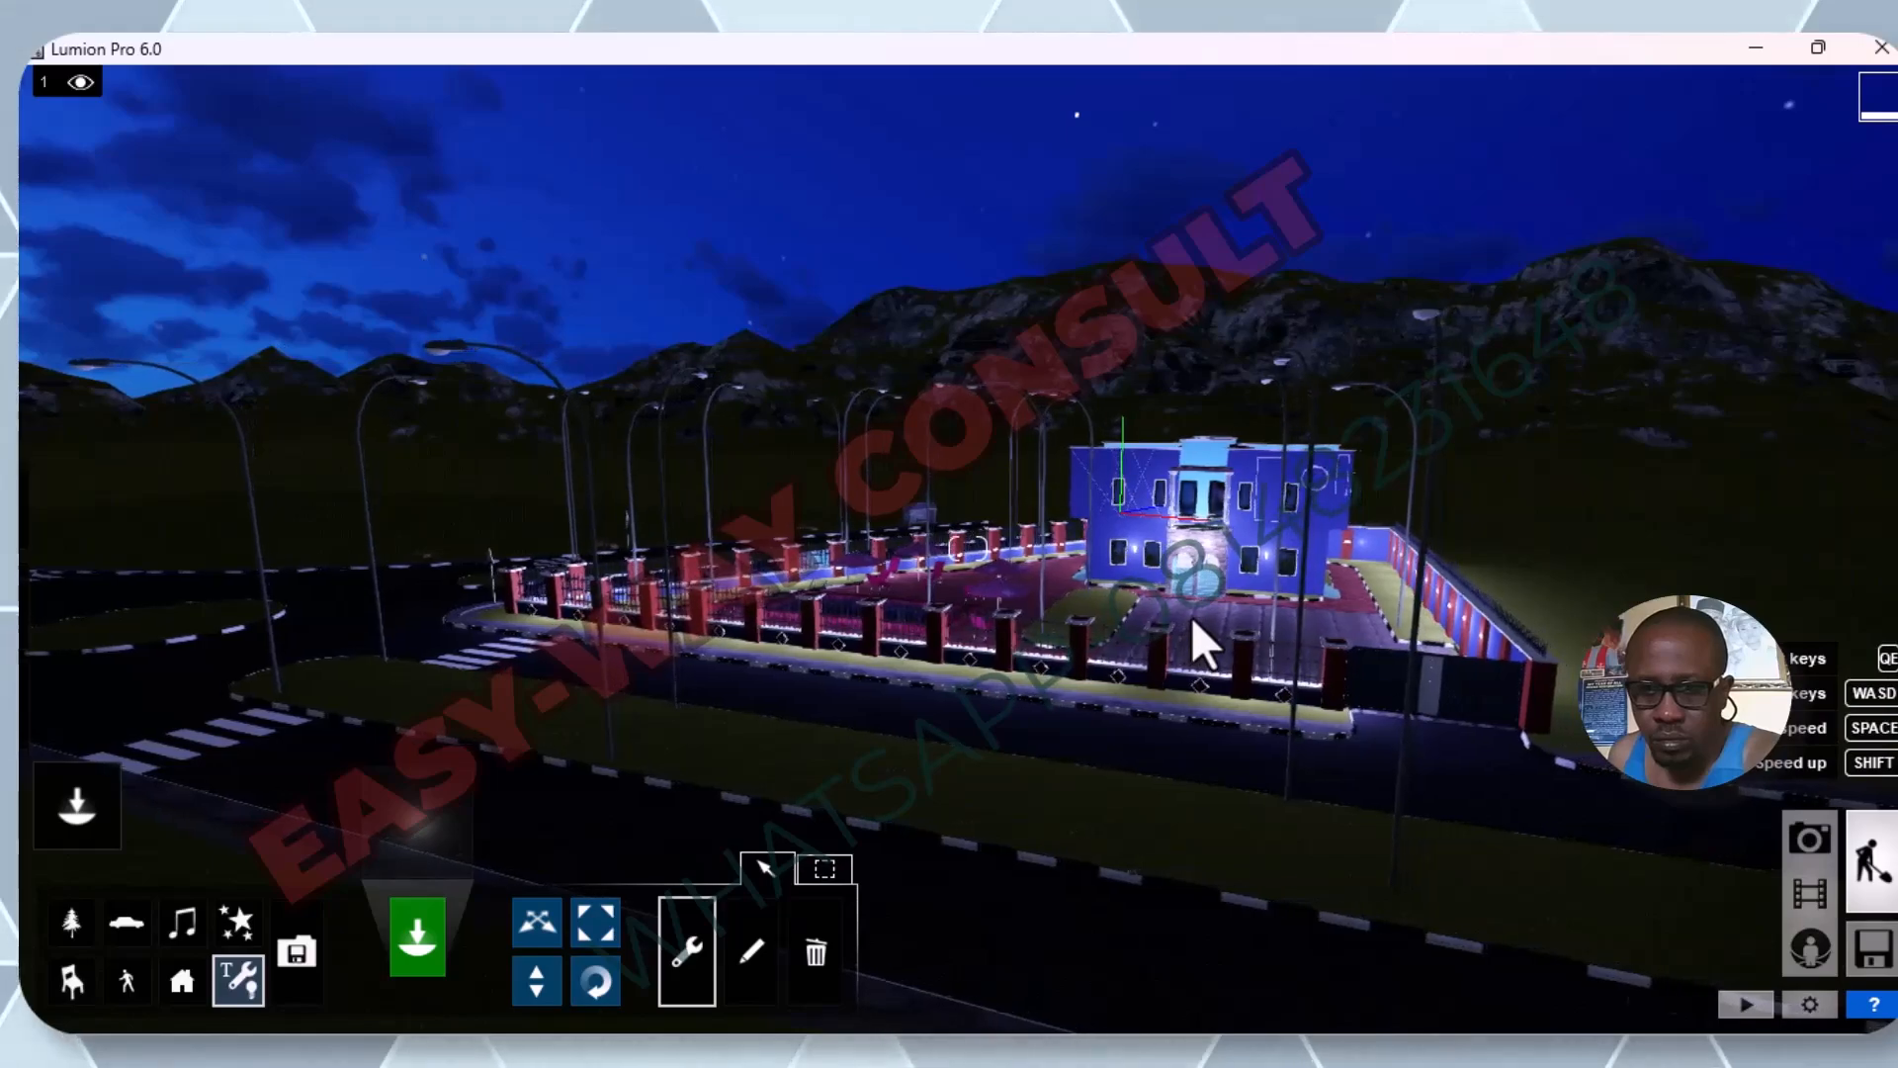
key(w)
key(w)
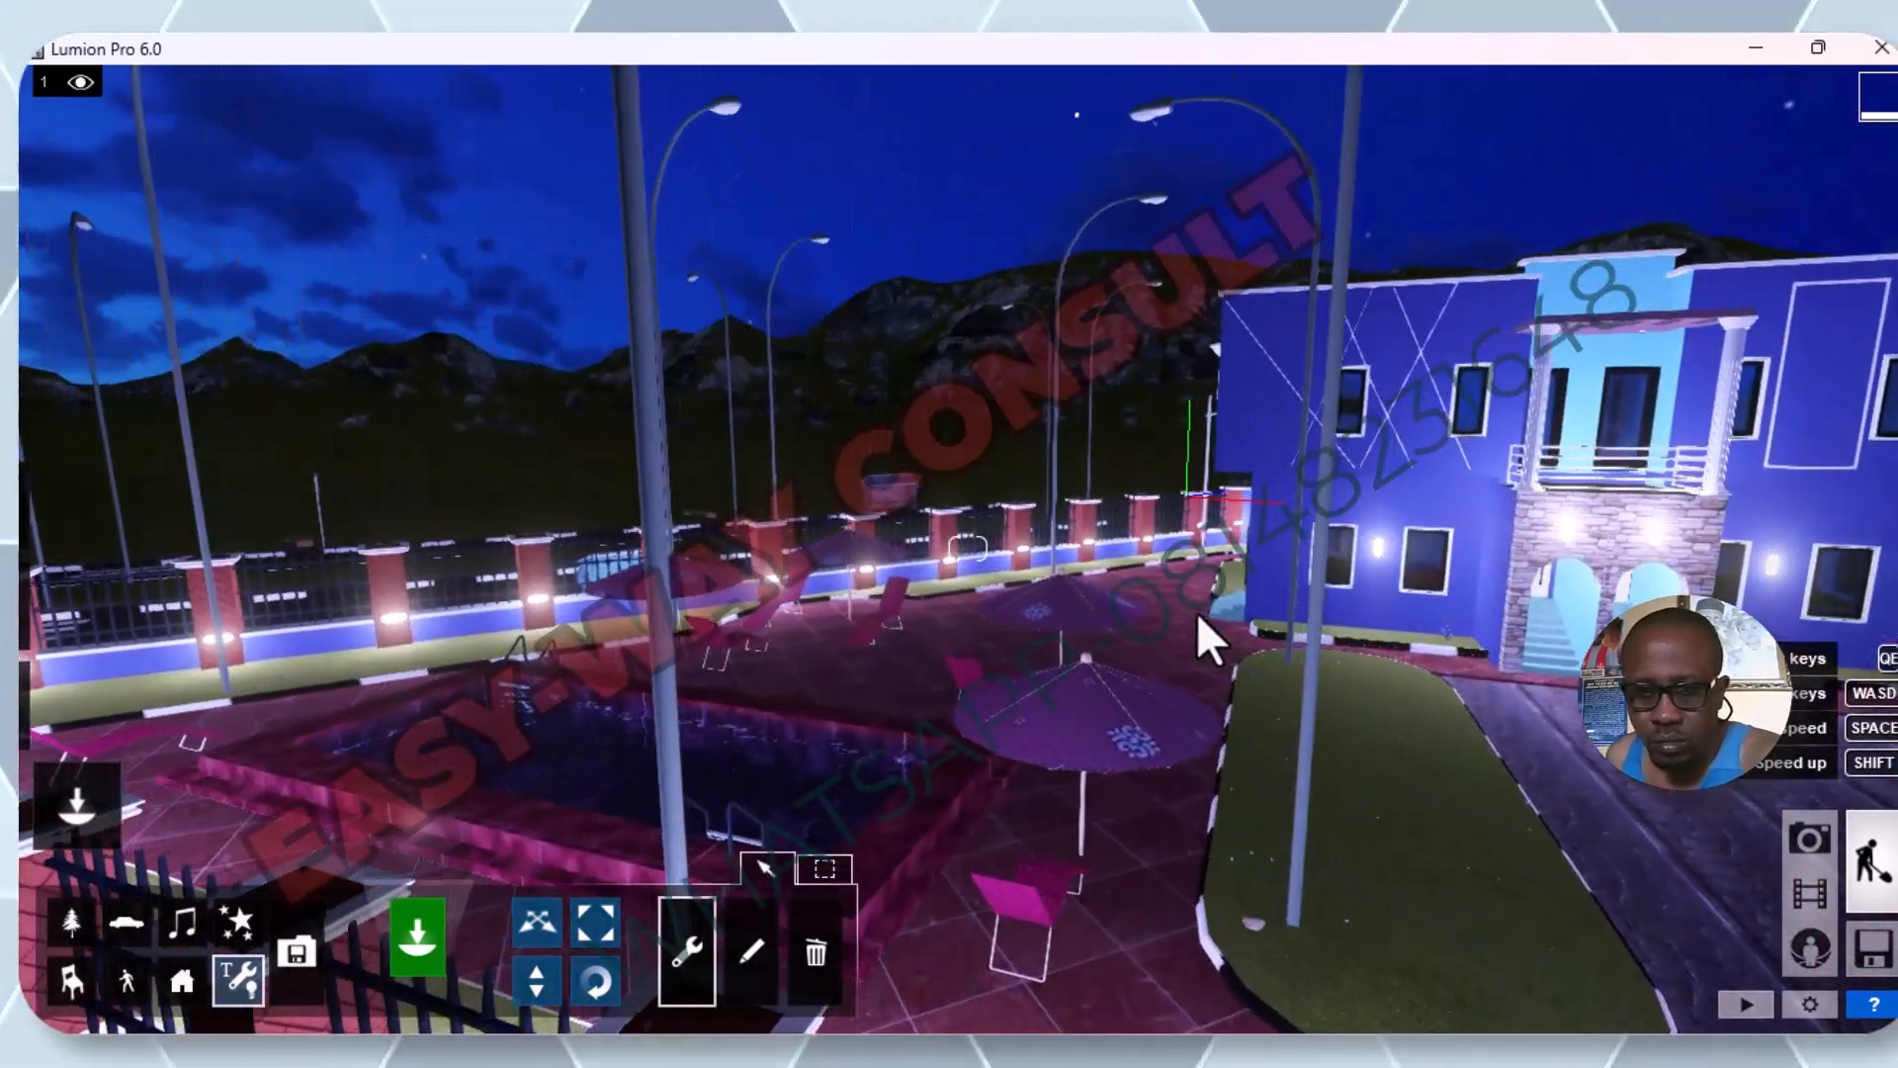
key(d)
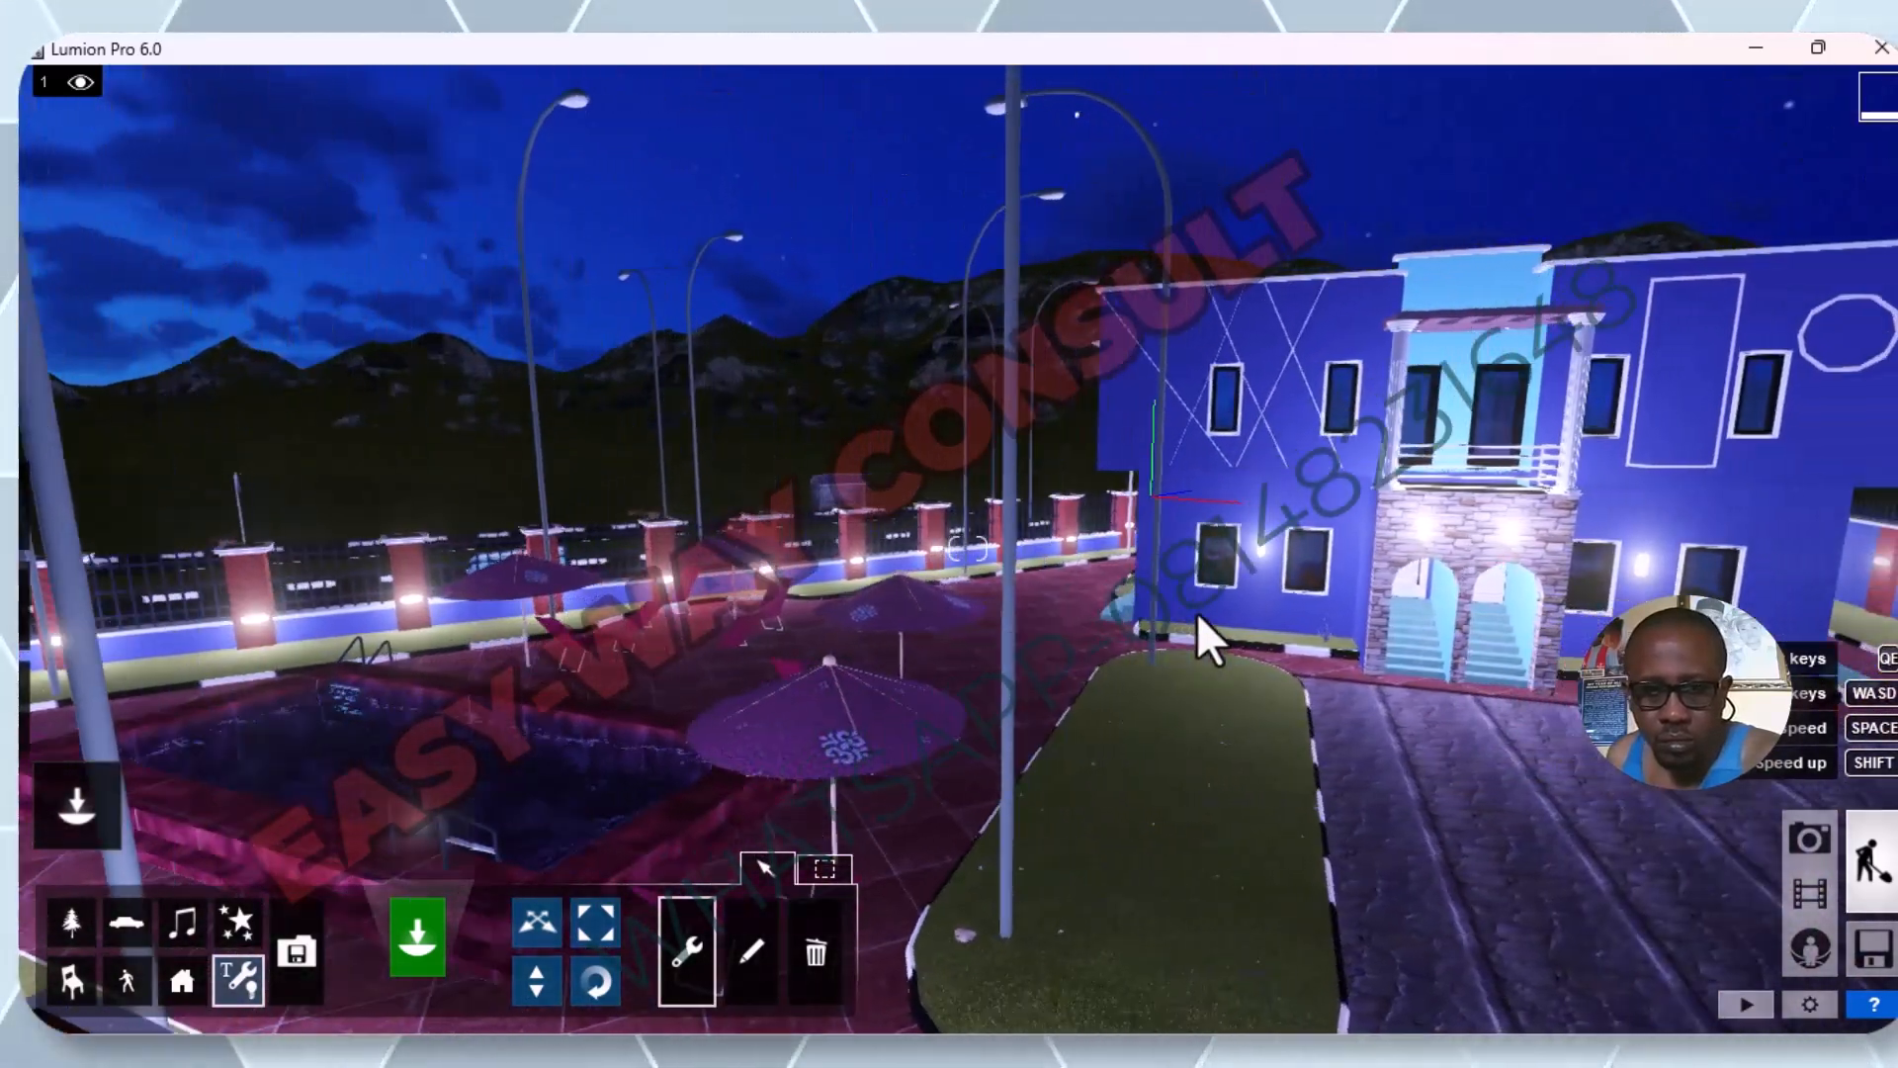
key(s)
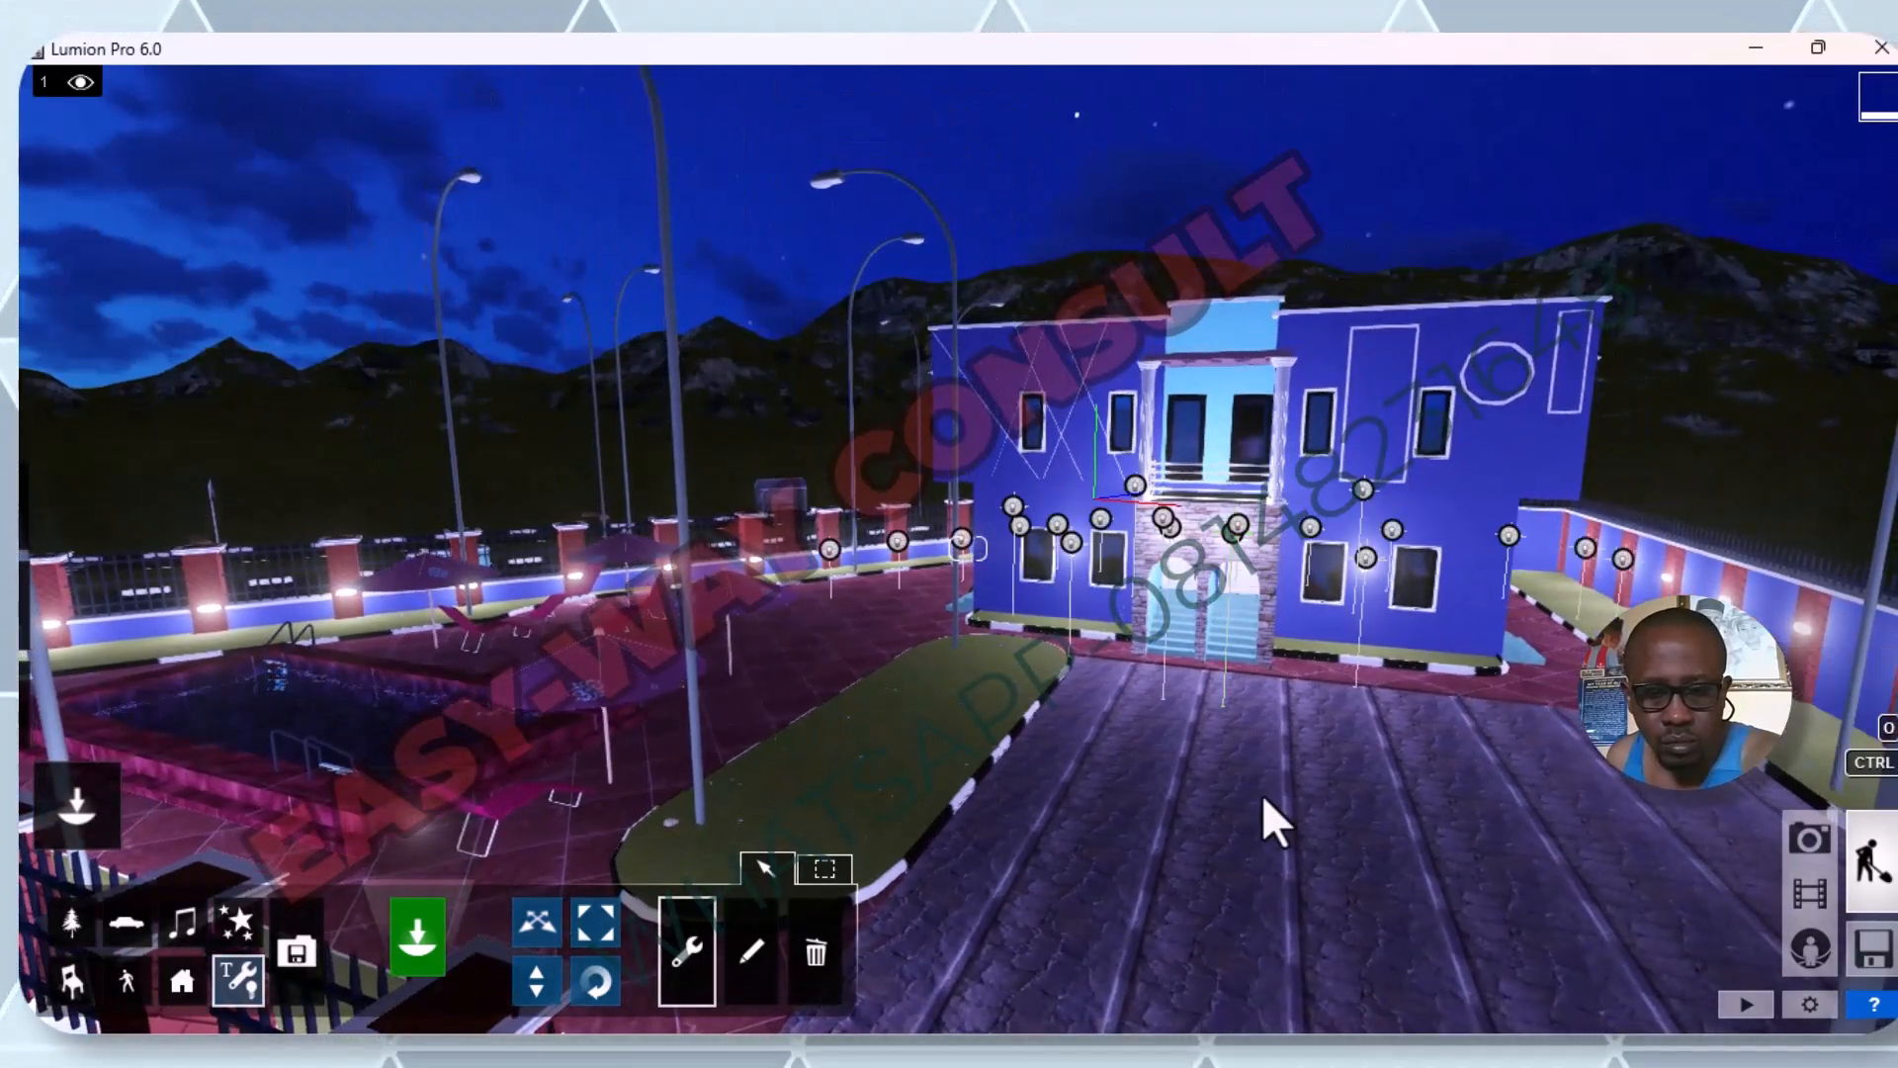
key(q)
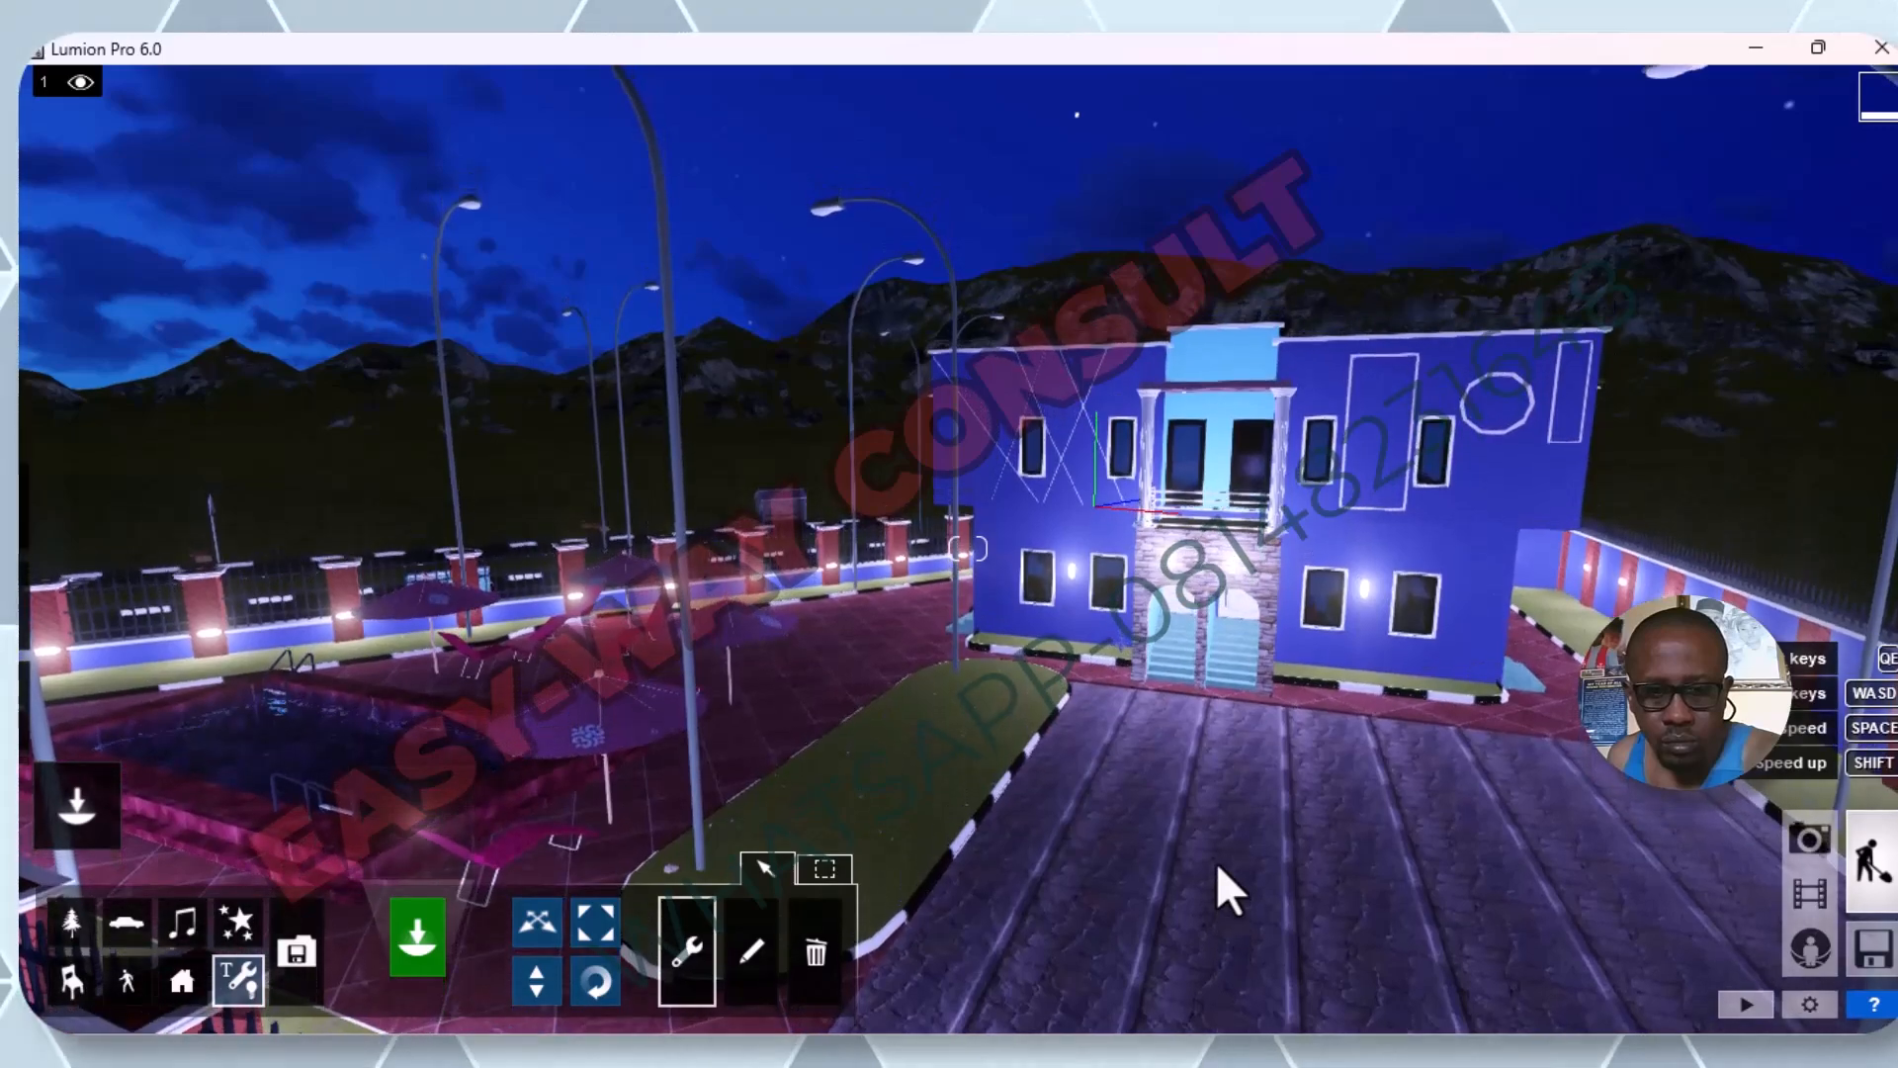
key(e)
key(e)
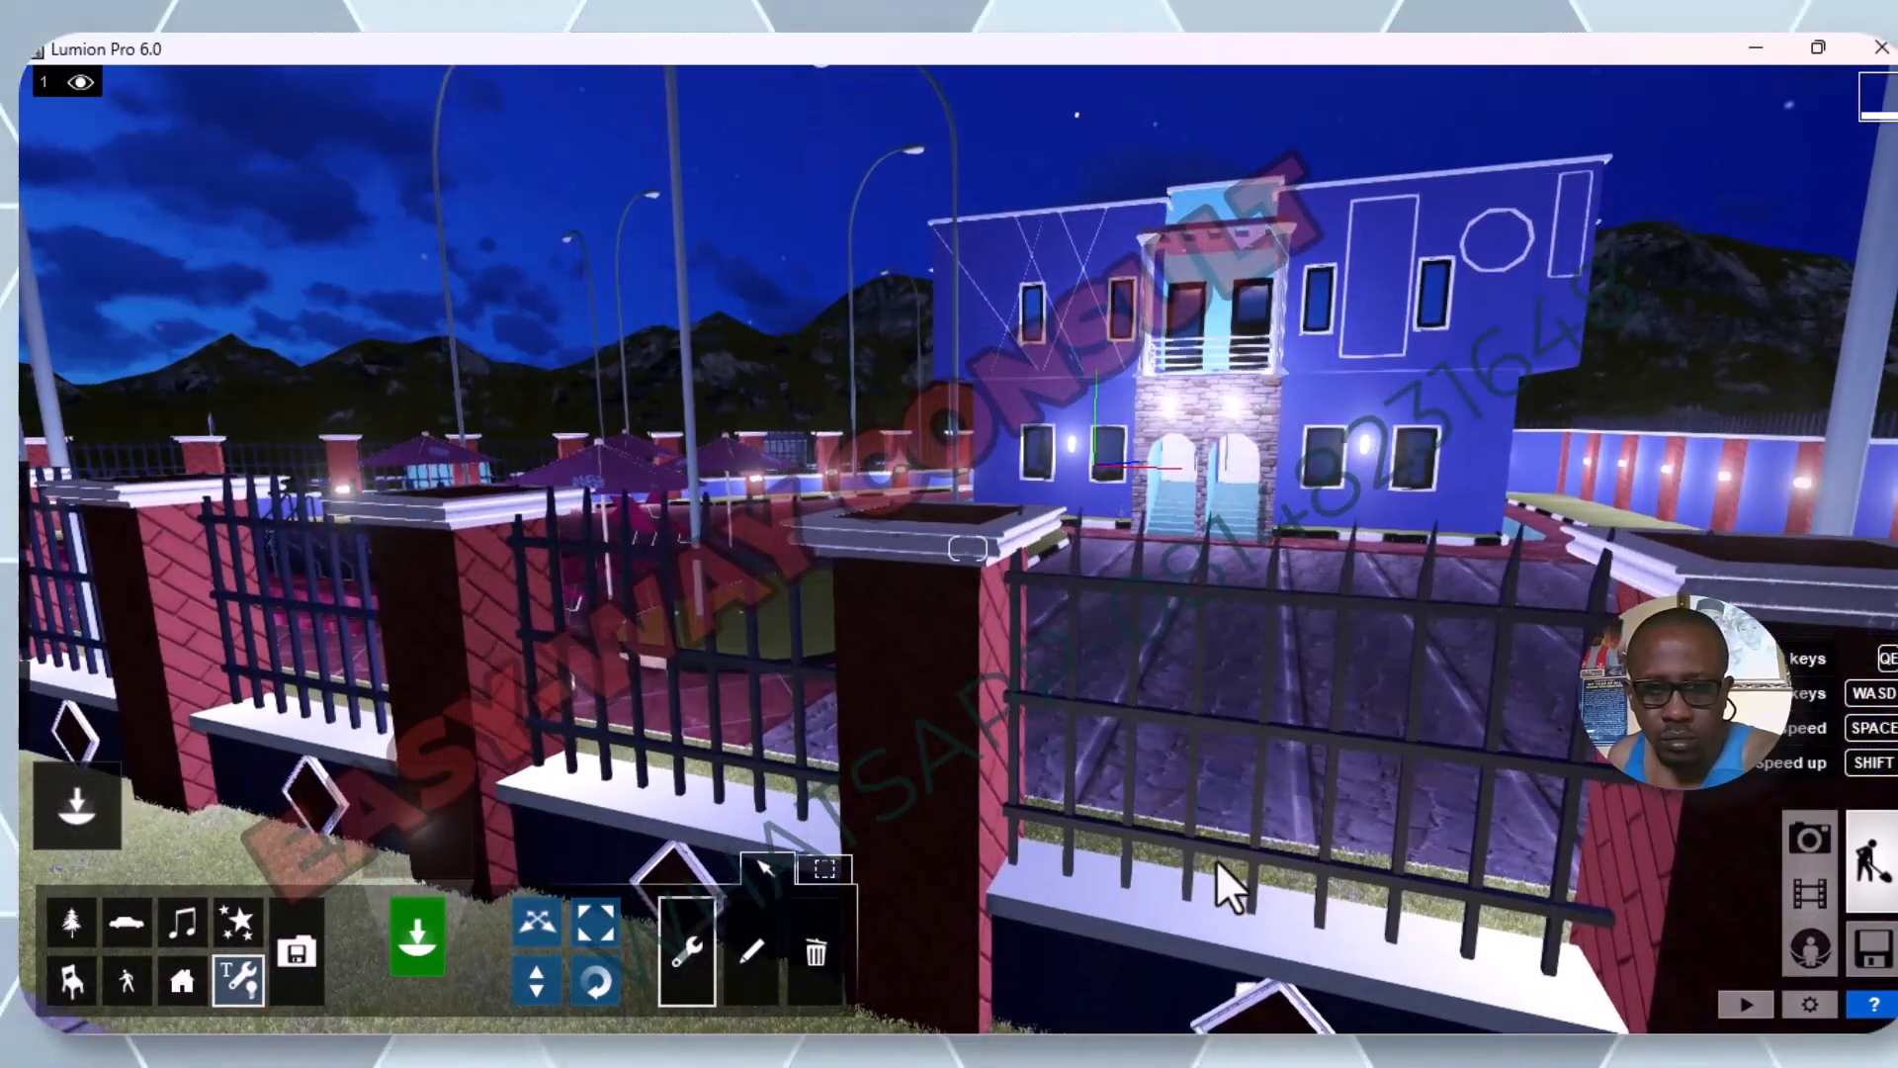
key(q)
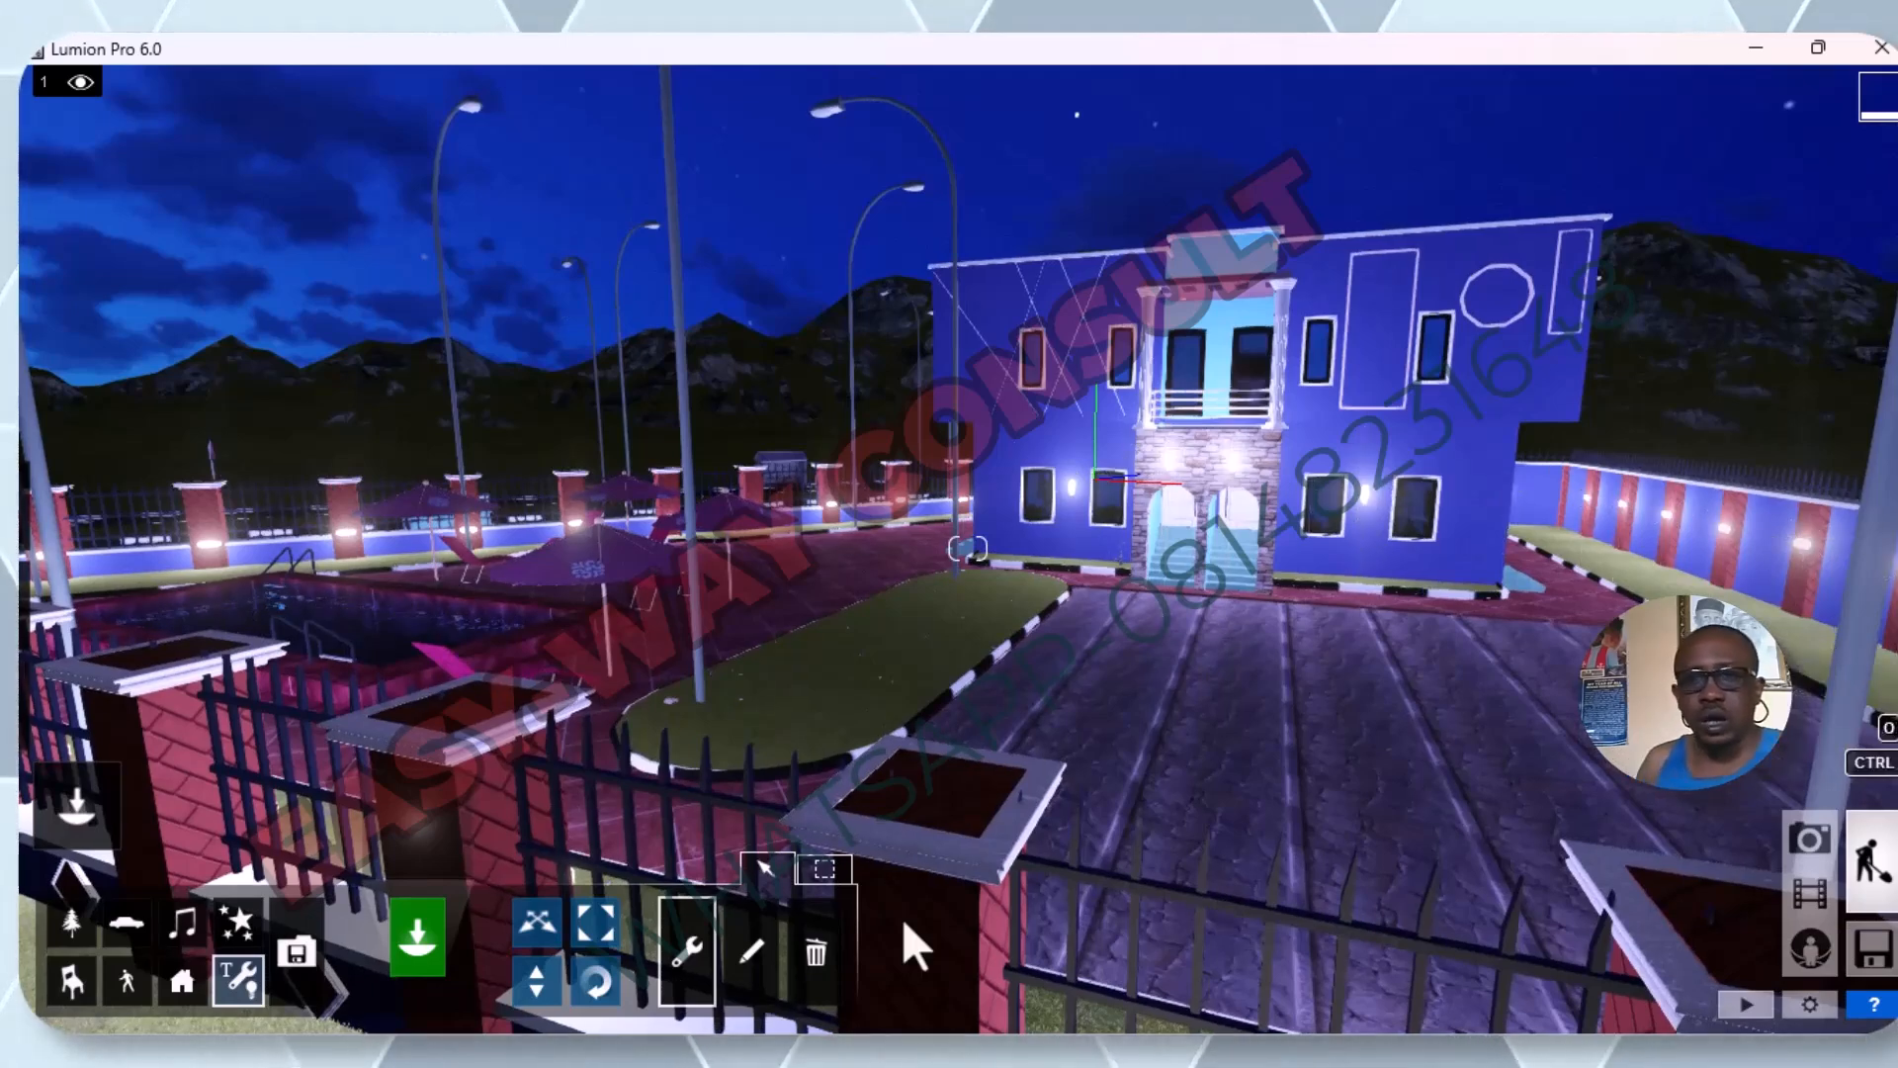
Examine the unlit street lamps standing along the road and fence.
mouse_move(339, 131)
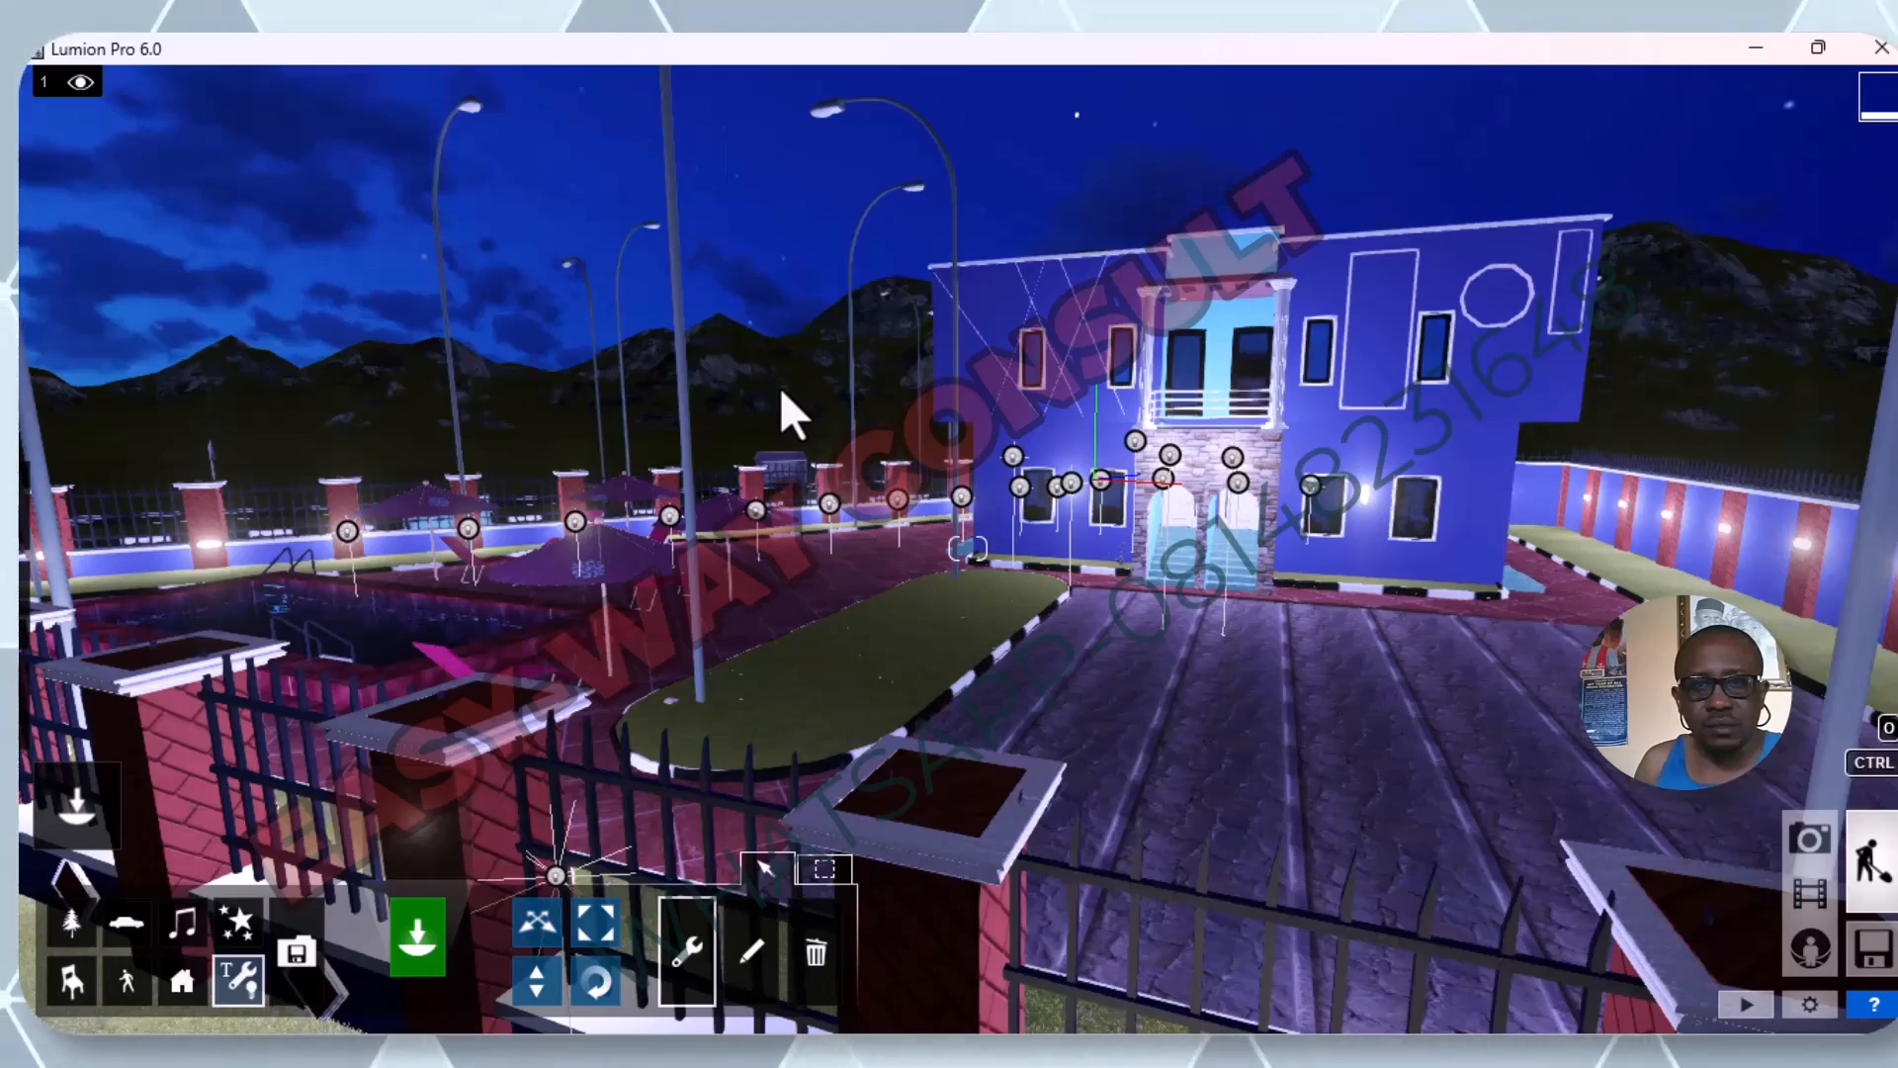
scroll(792, 366, down, 5)
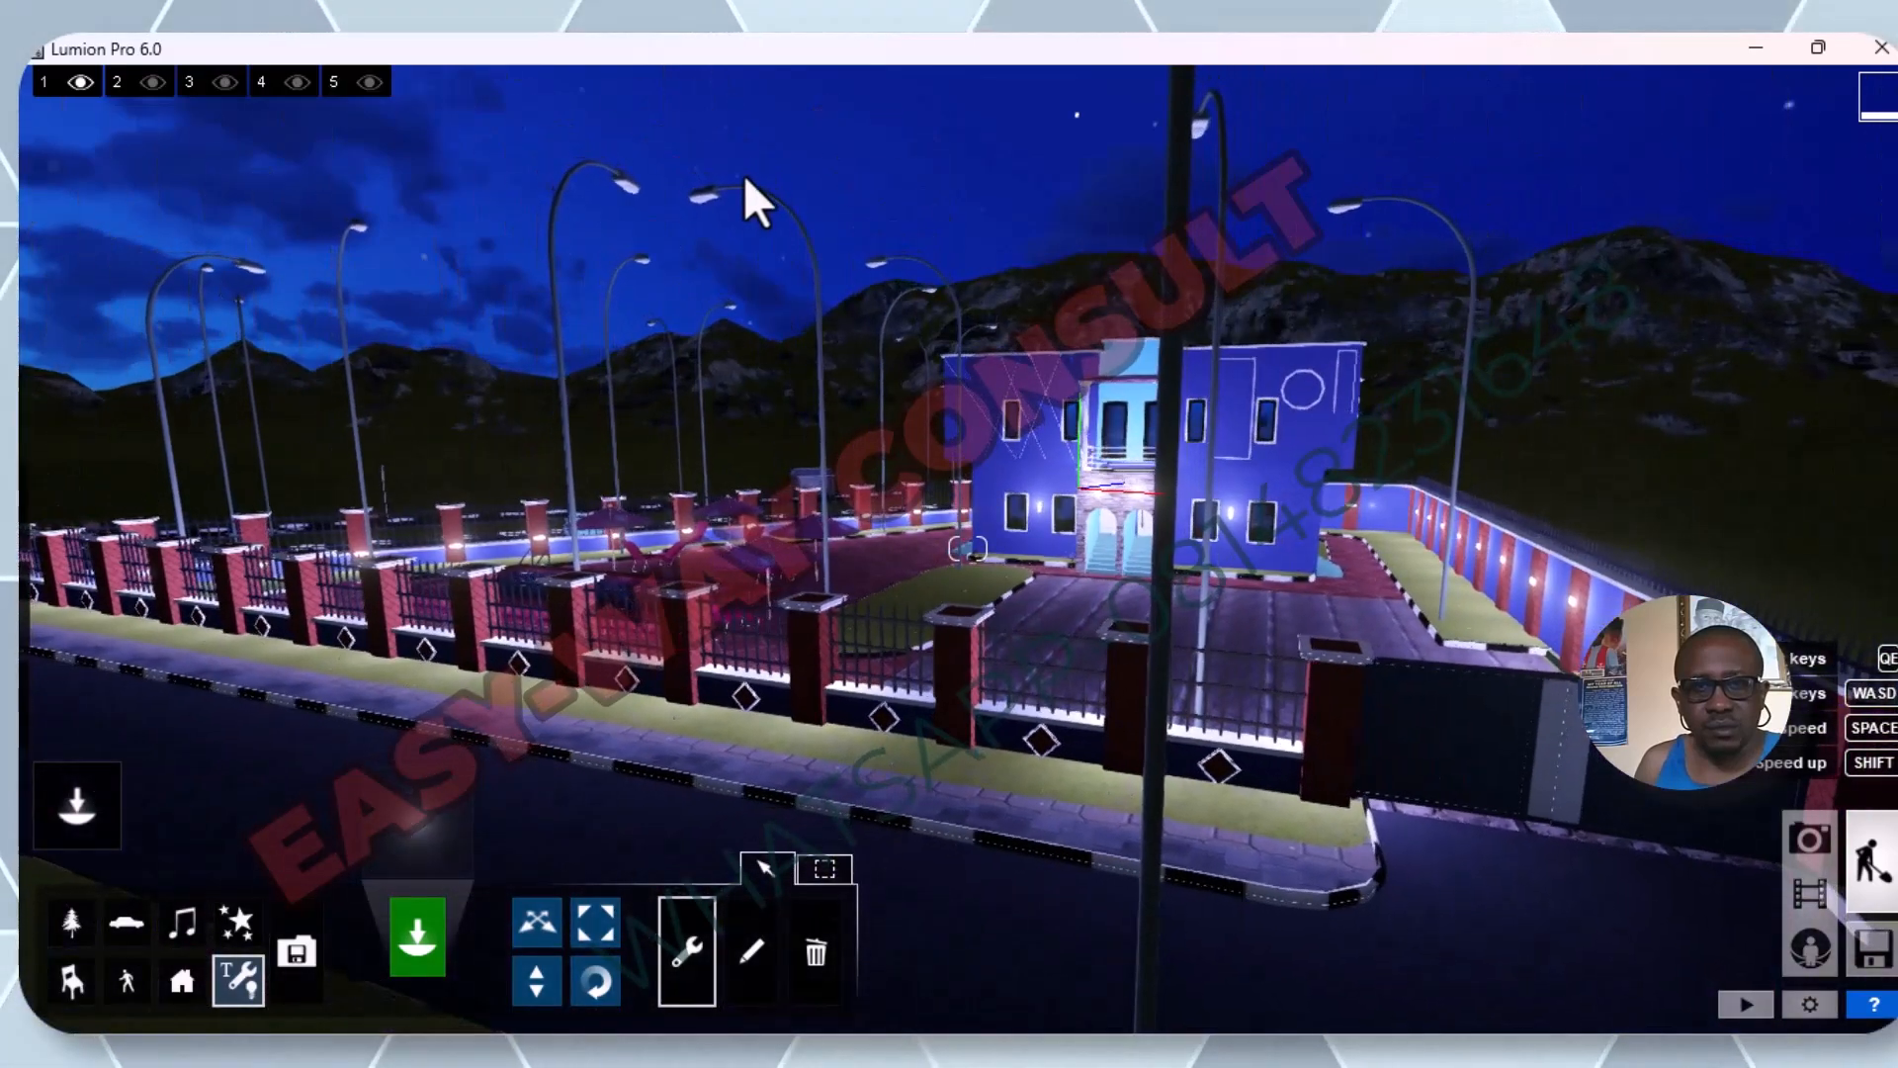
scroll(745, 177, up, 1)
scroll(743, 174, up, 3)
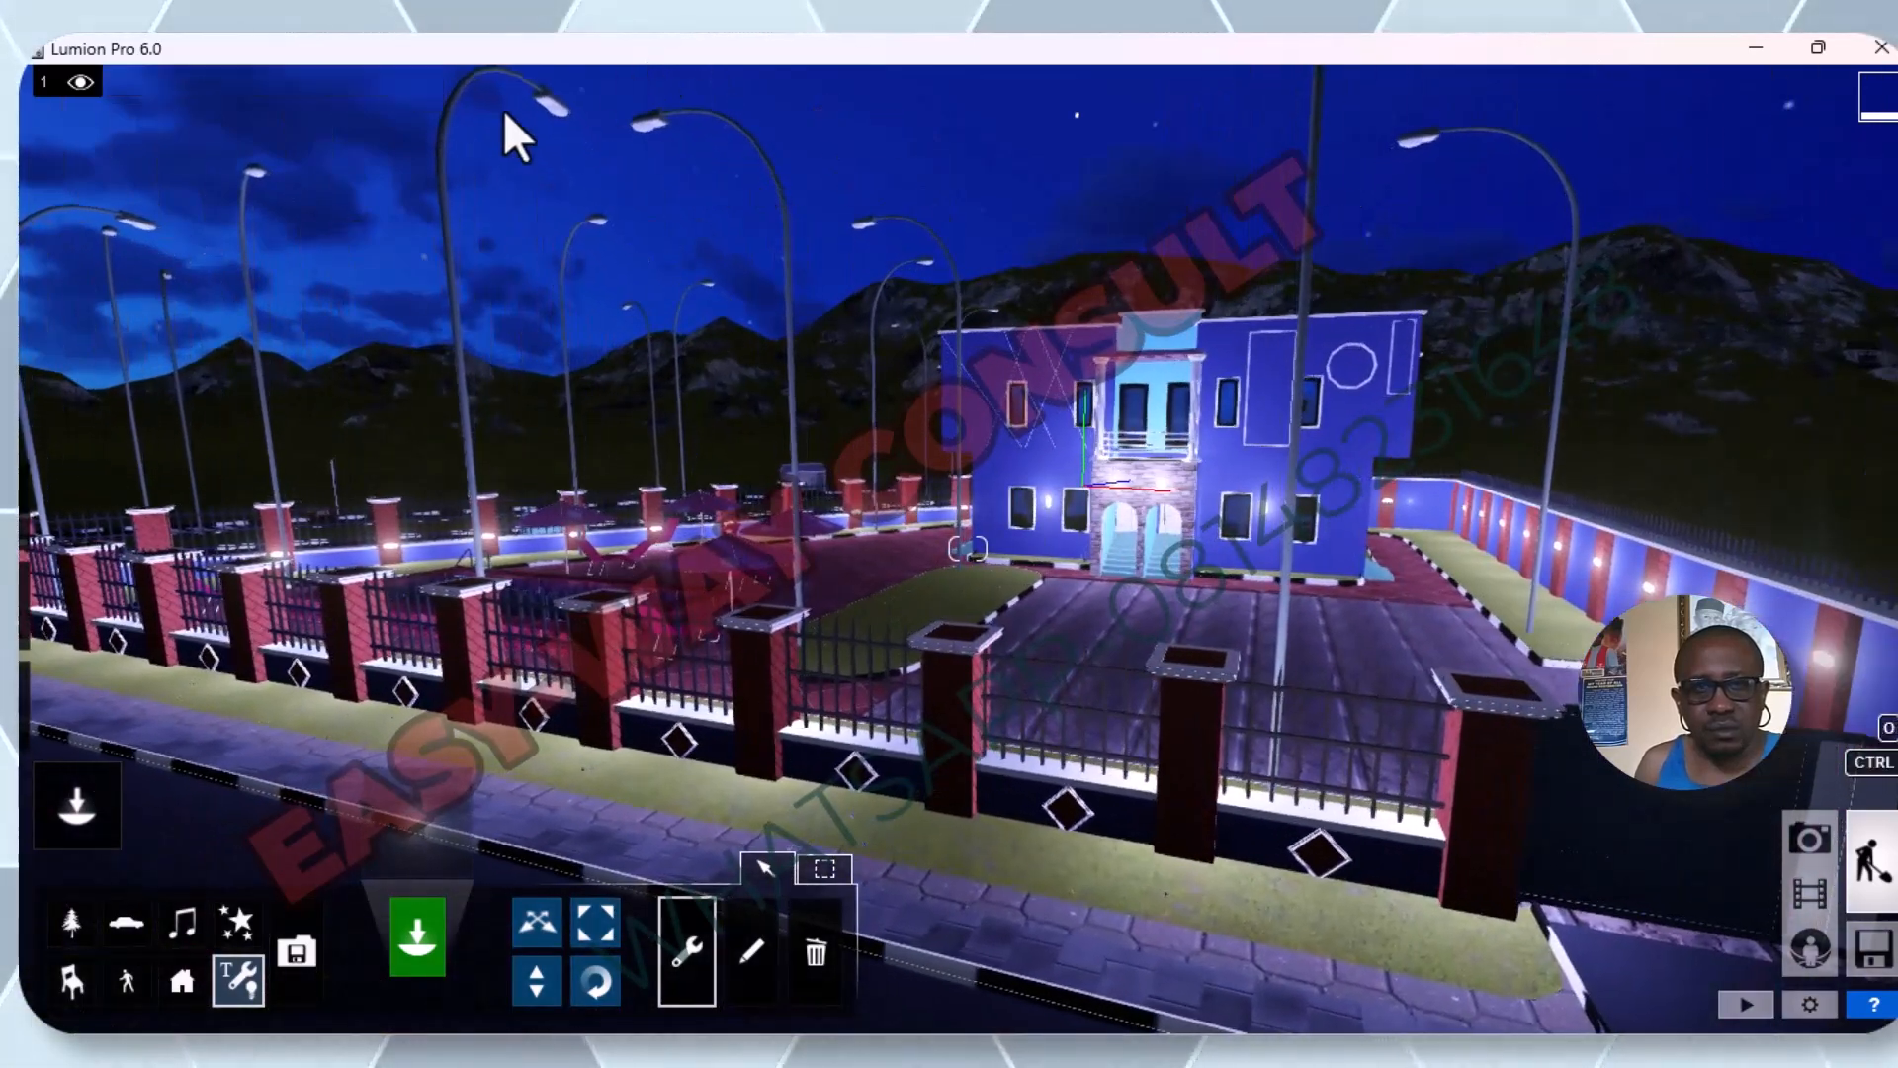
scroll(561, 261, down, 3)
scroll(562, 261, up, 2)
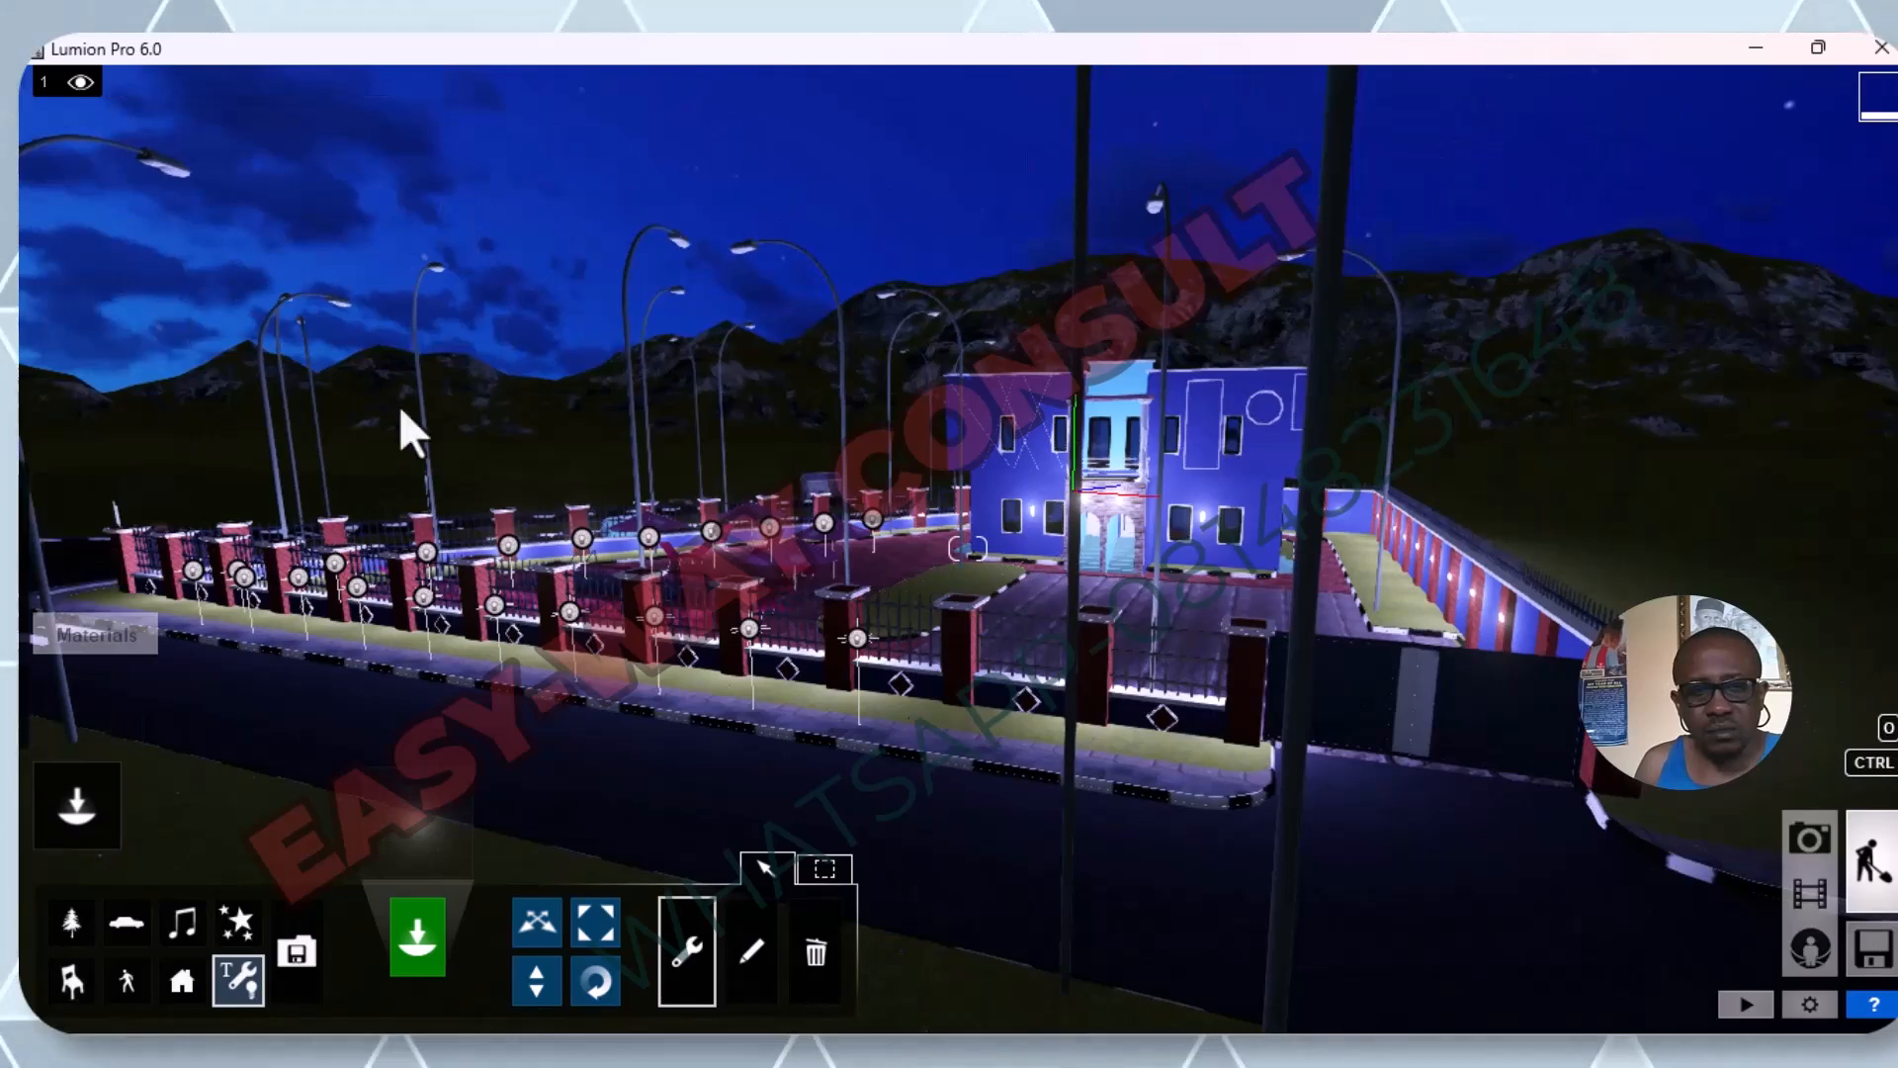
mouse_move(172, 174)
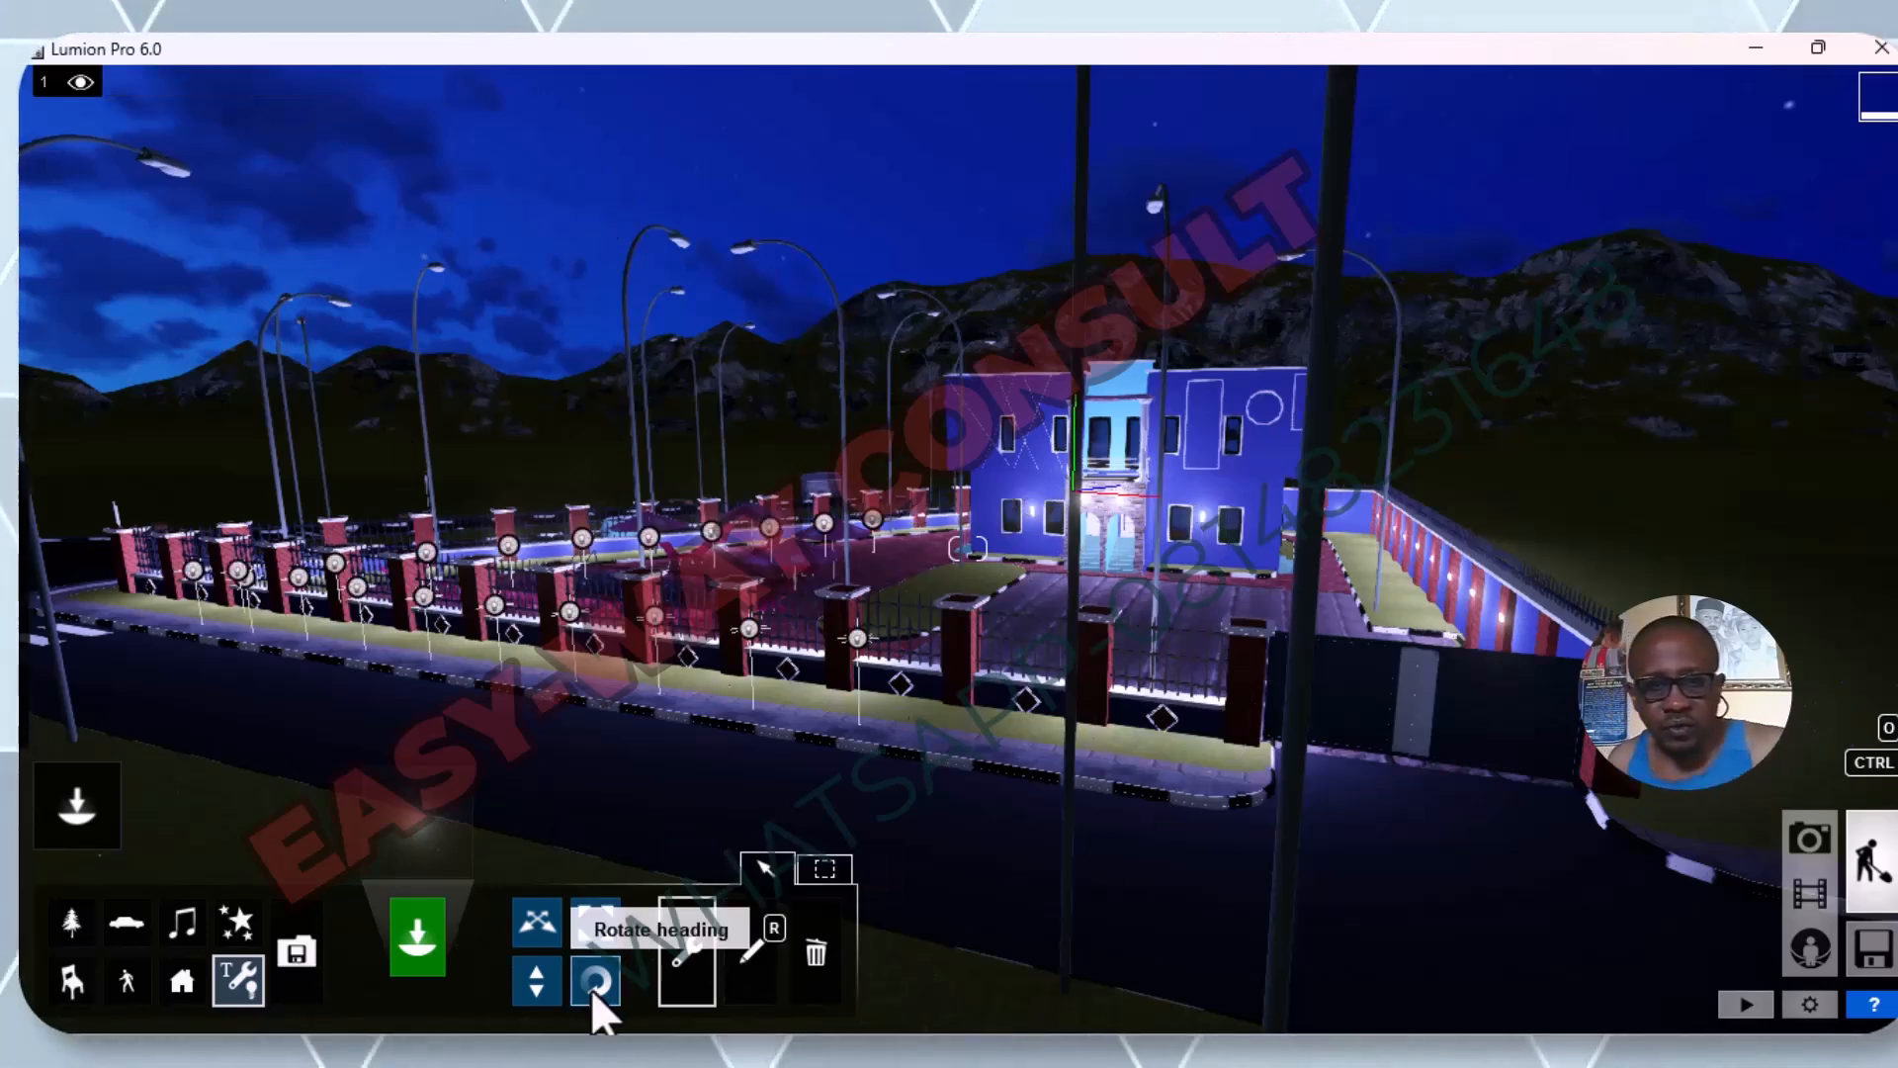
Lock the position of the omni light on the front fence pillar near the gate.
click(694, 989)
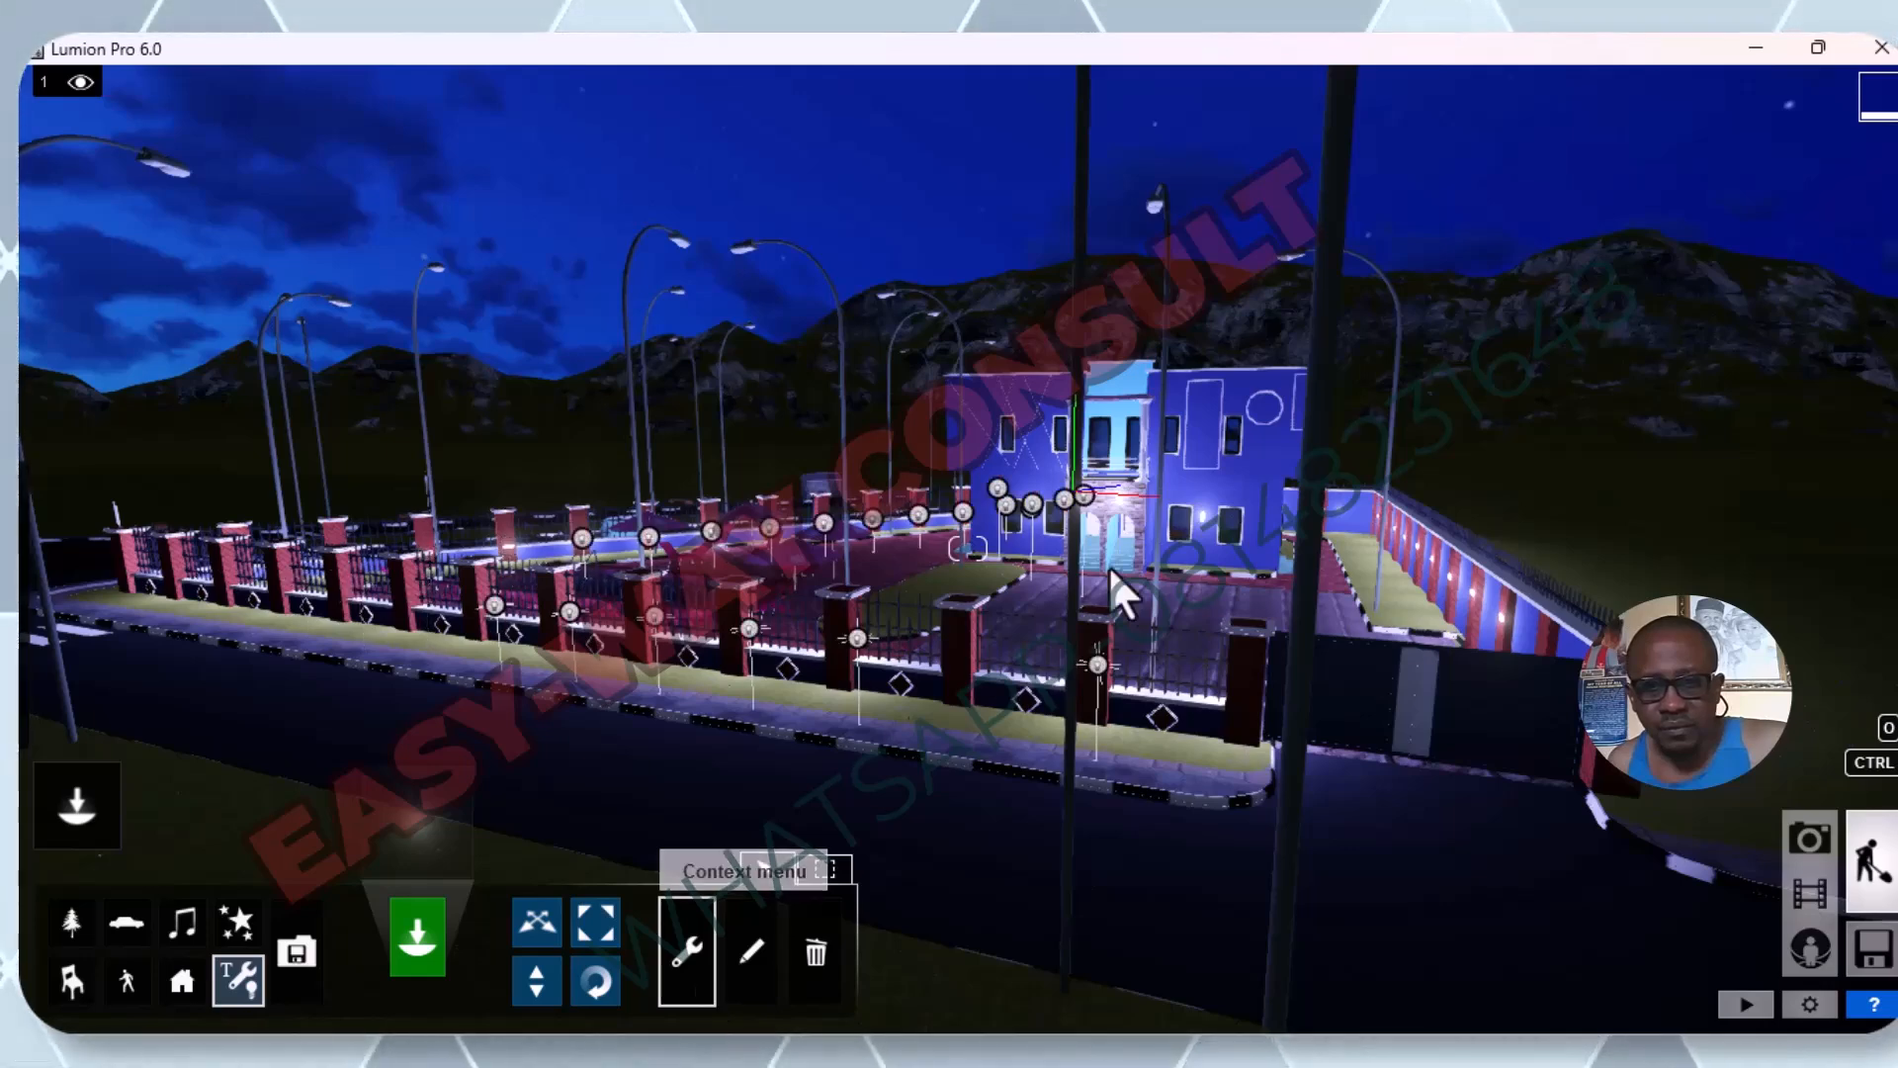
click(1095, 662)
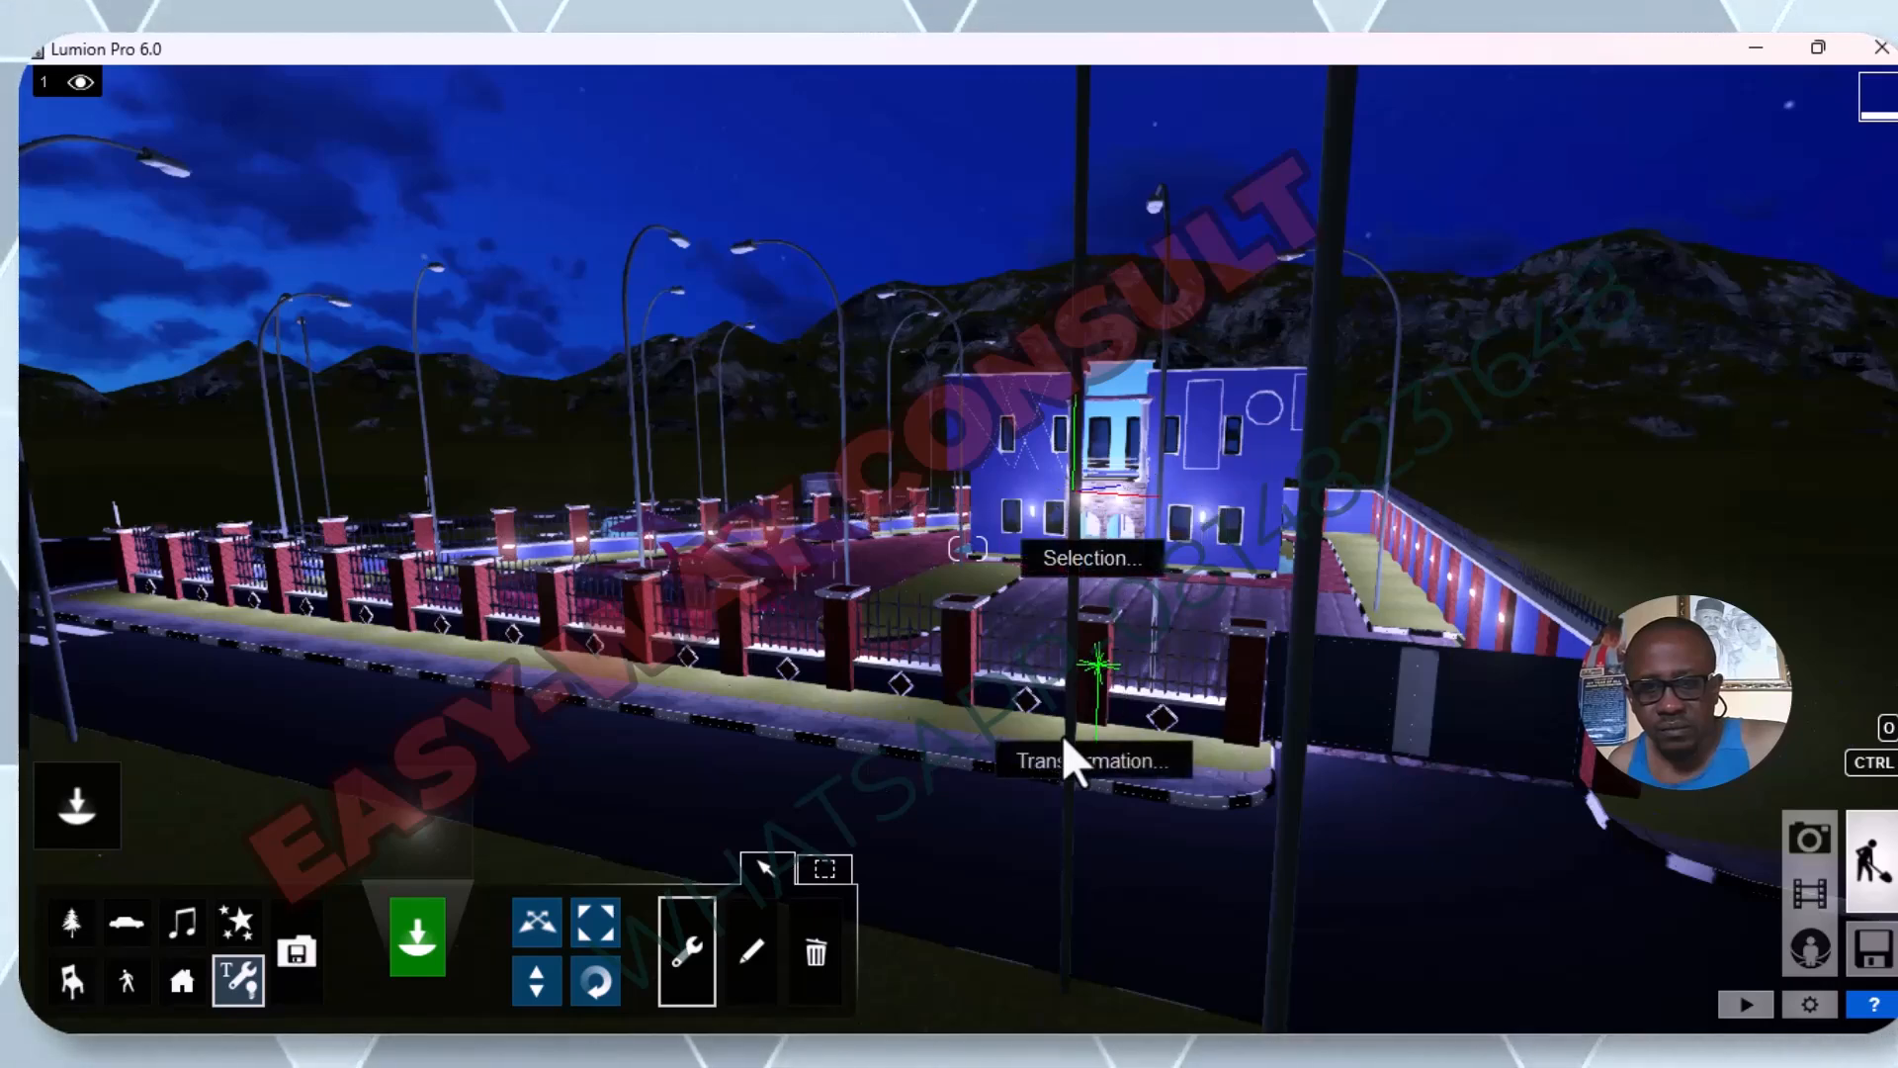
click(1063, 759)
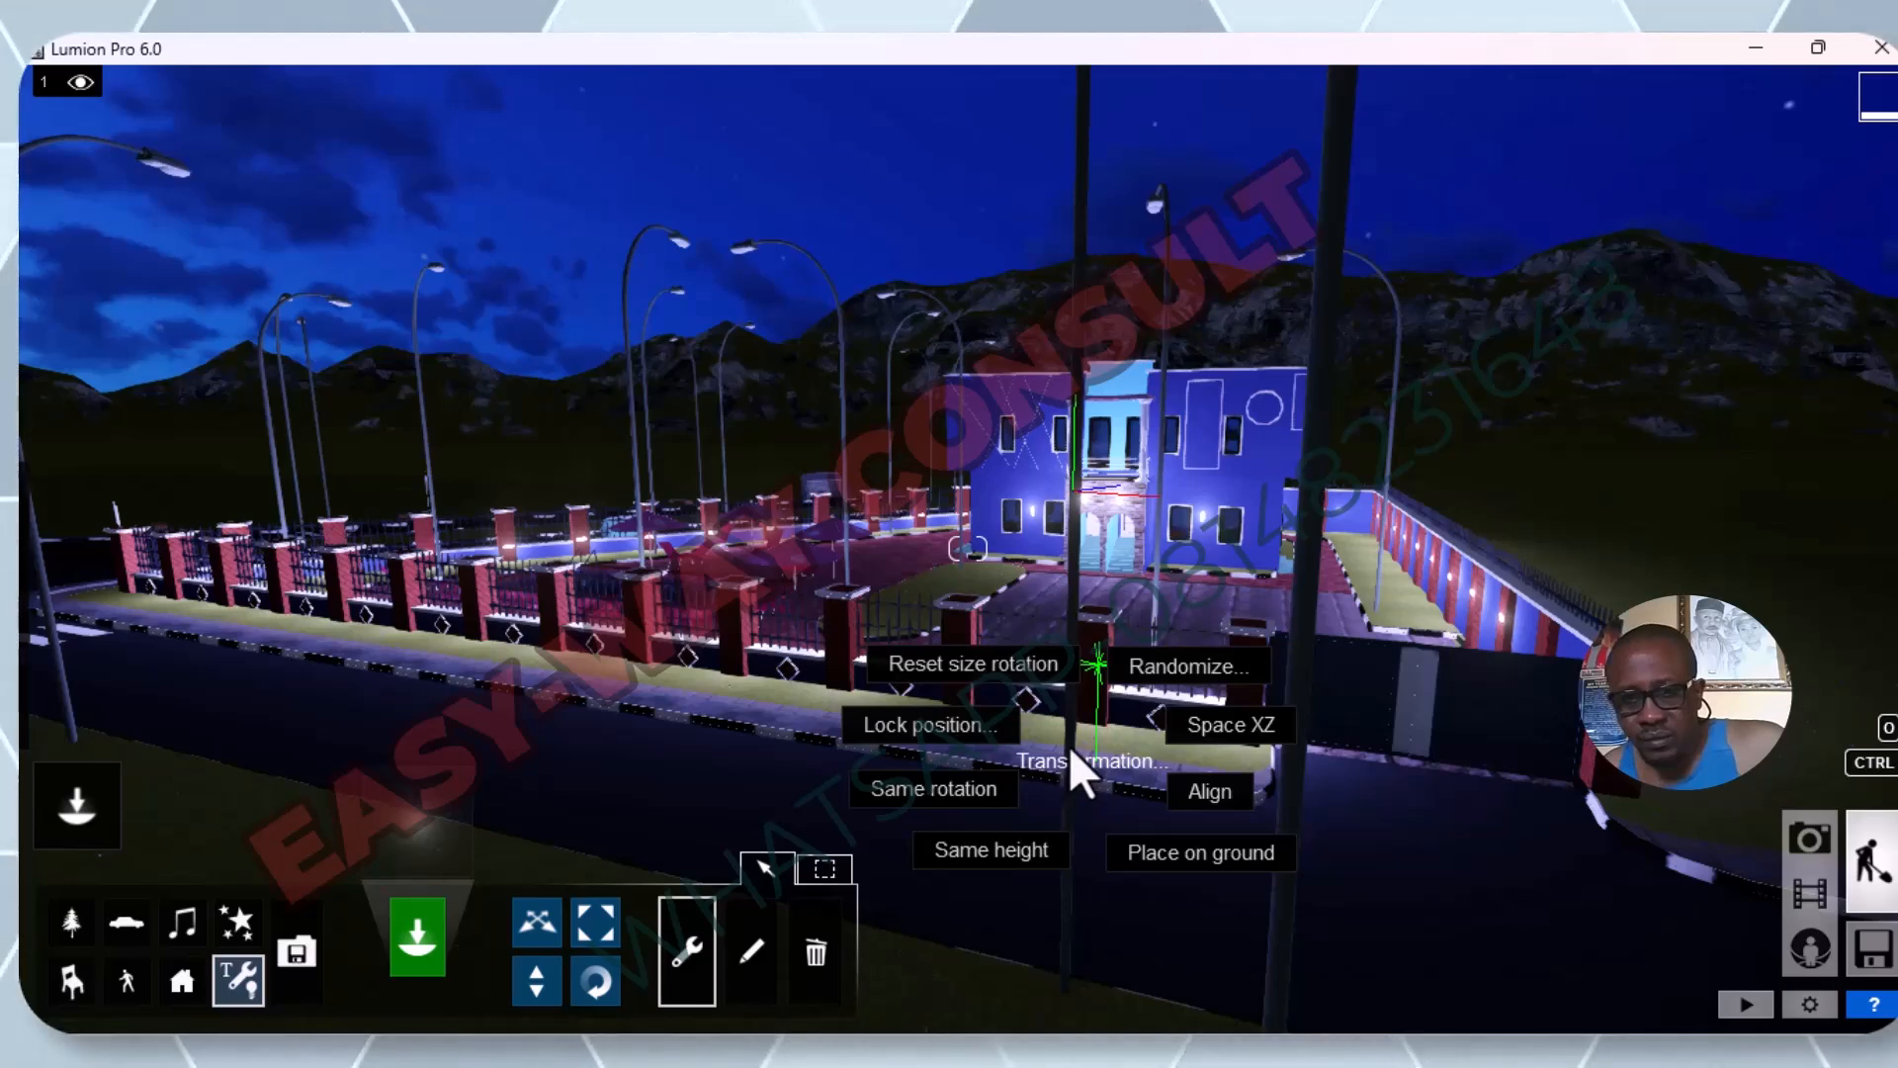
click(927, 725)
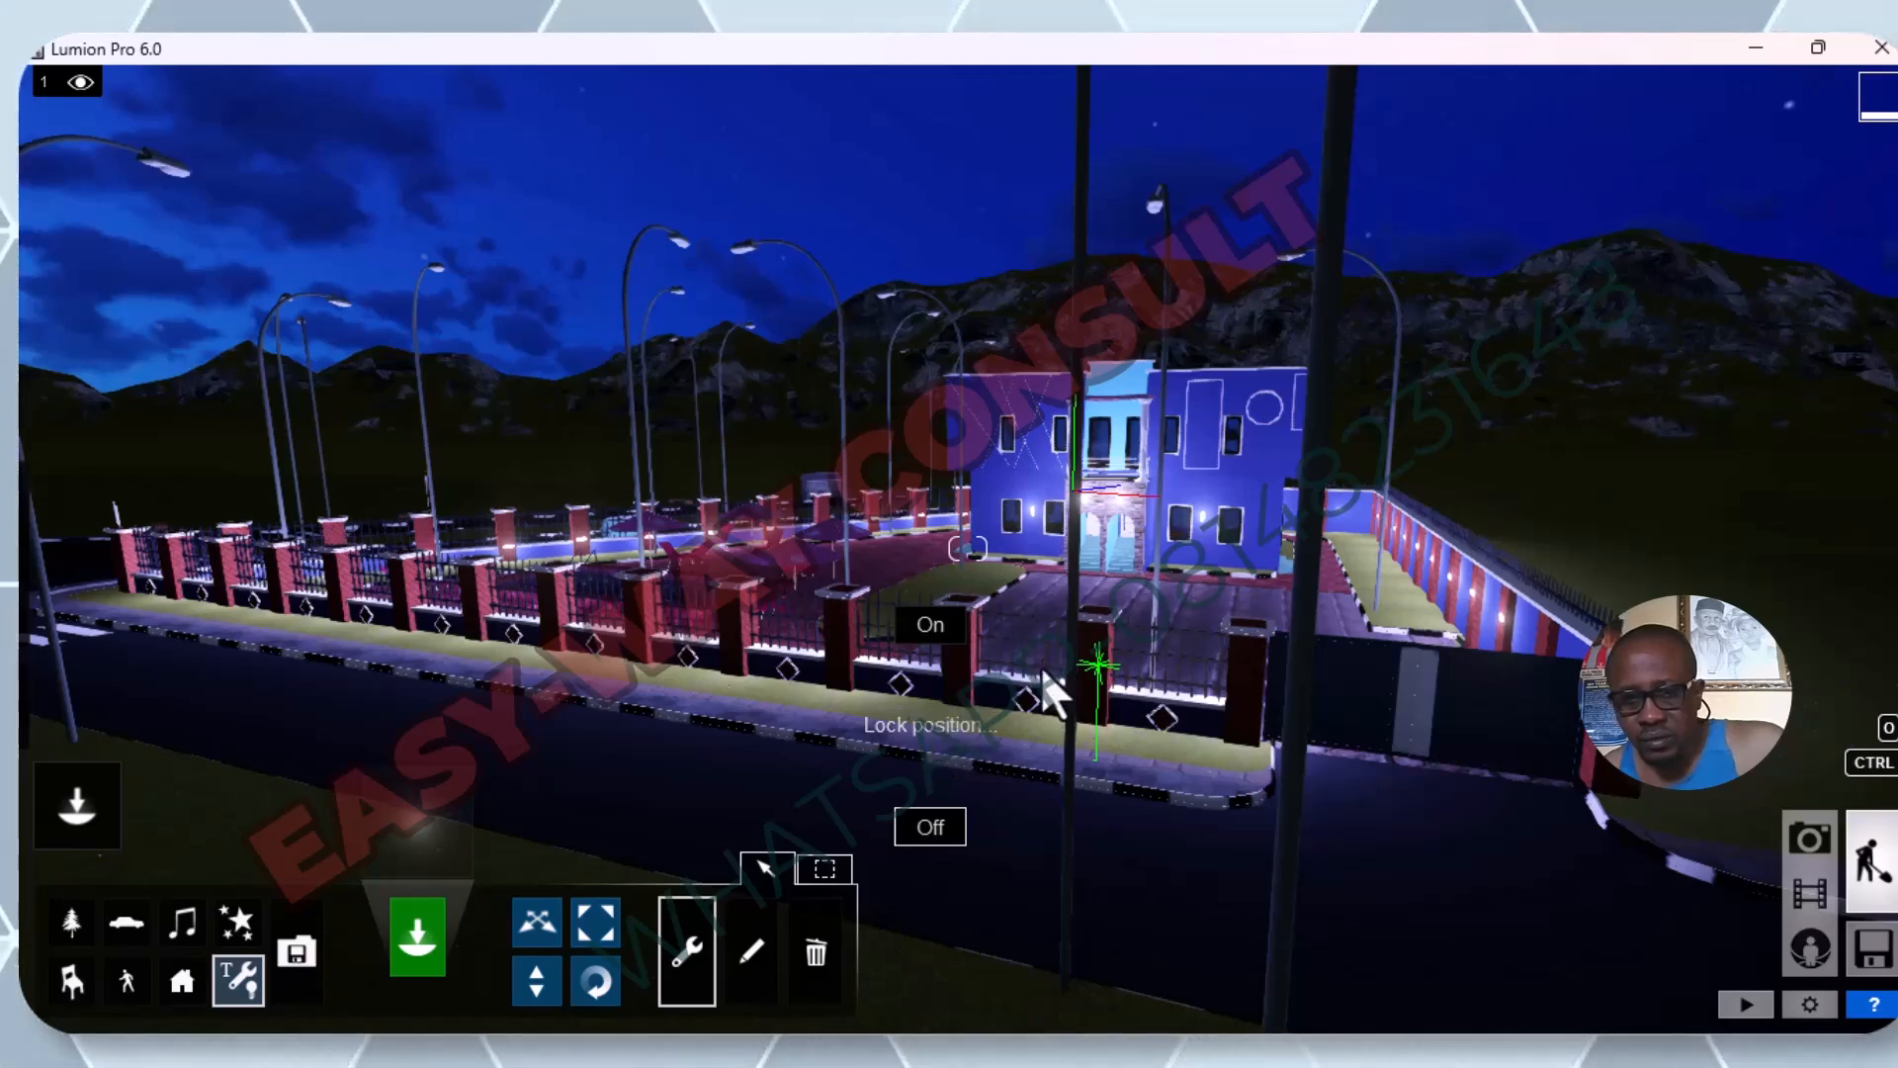
click(963, 627)
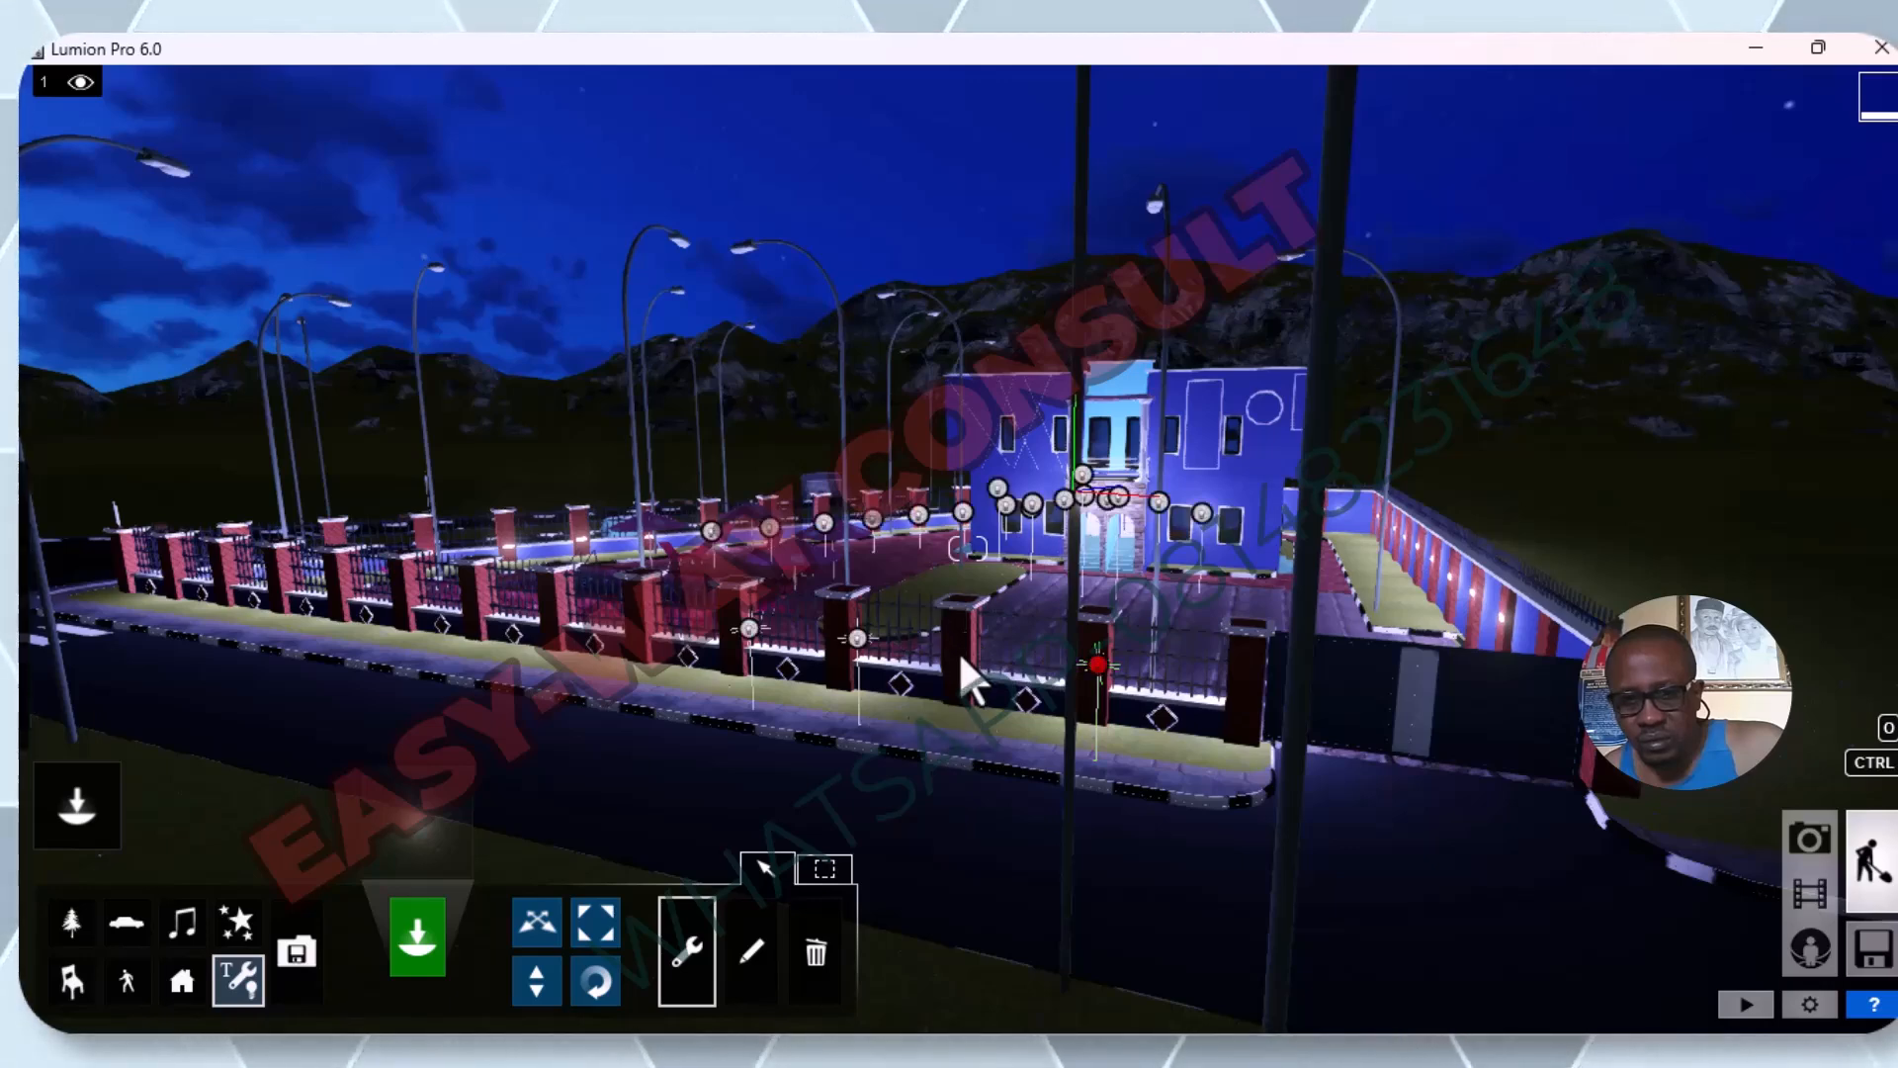
click(1100, 661)
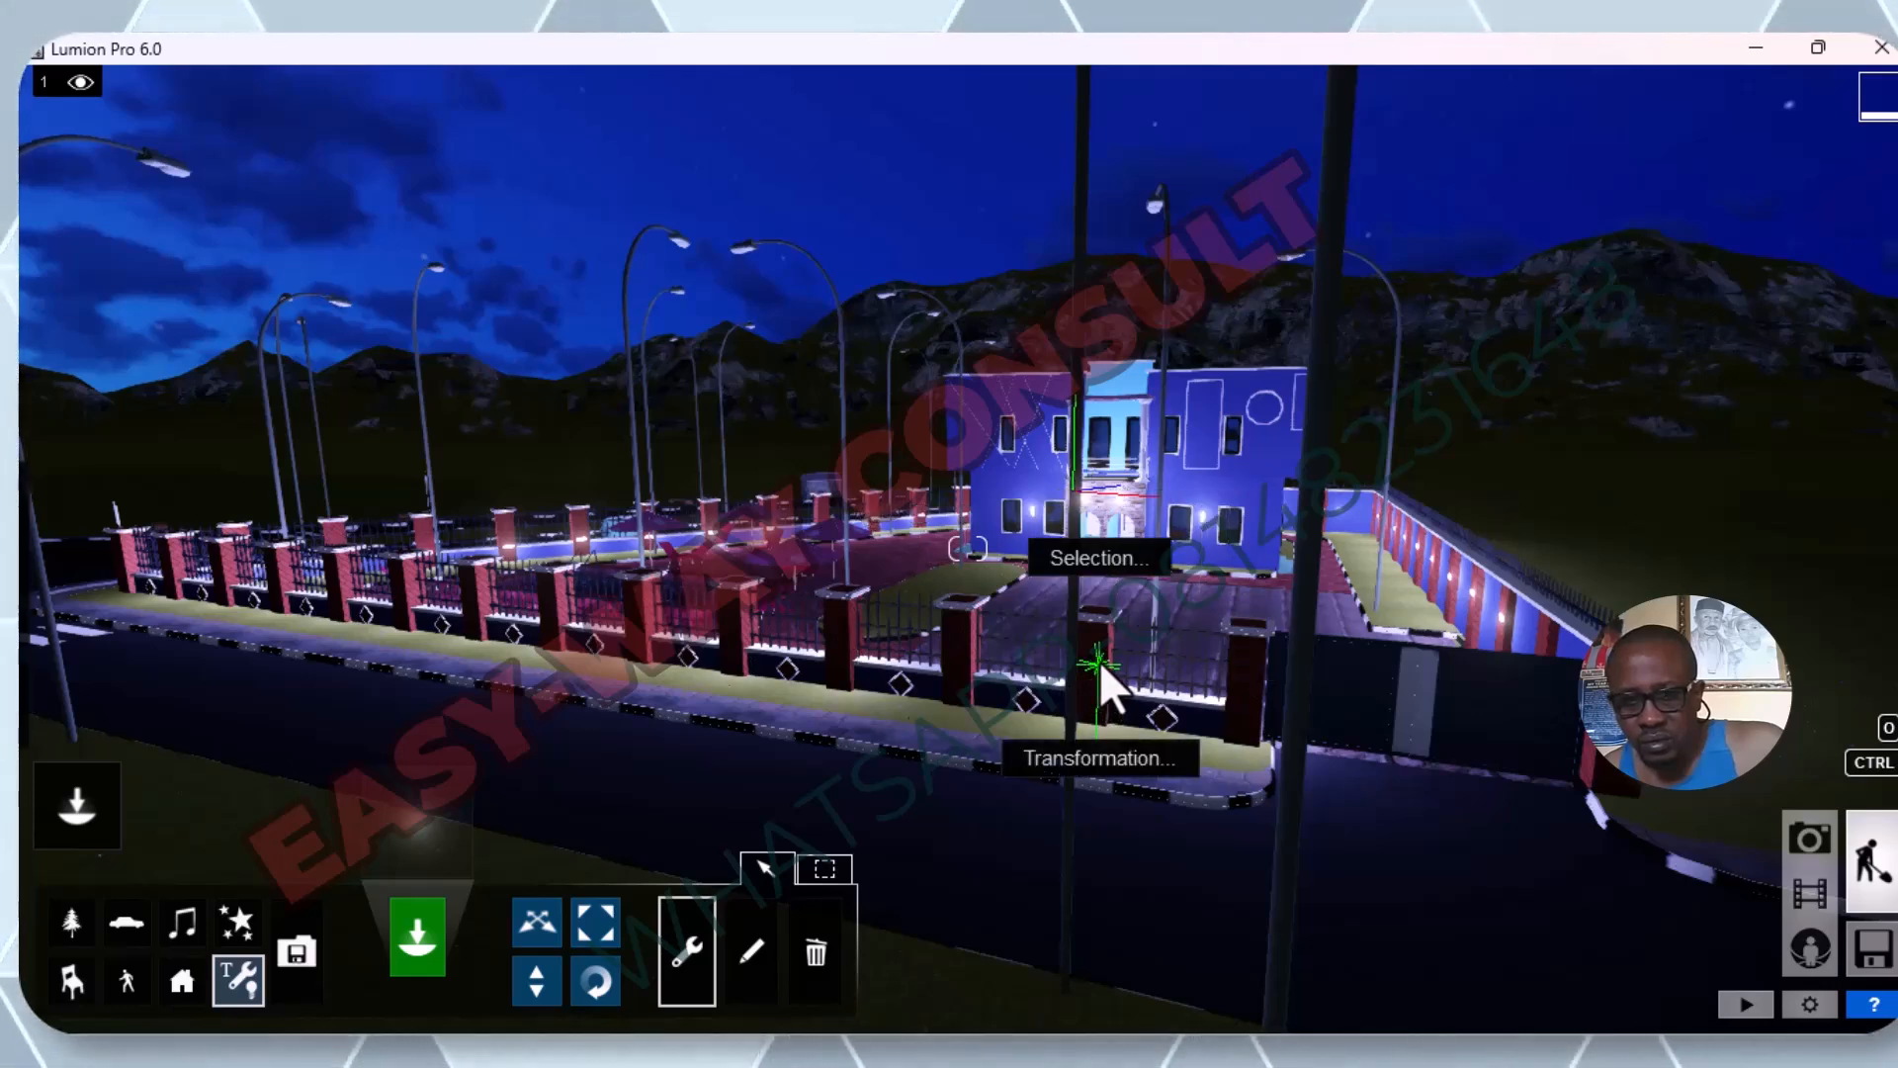
click(1098, 758)
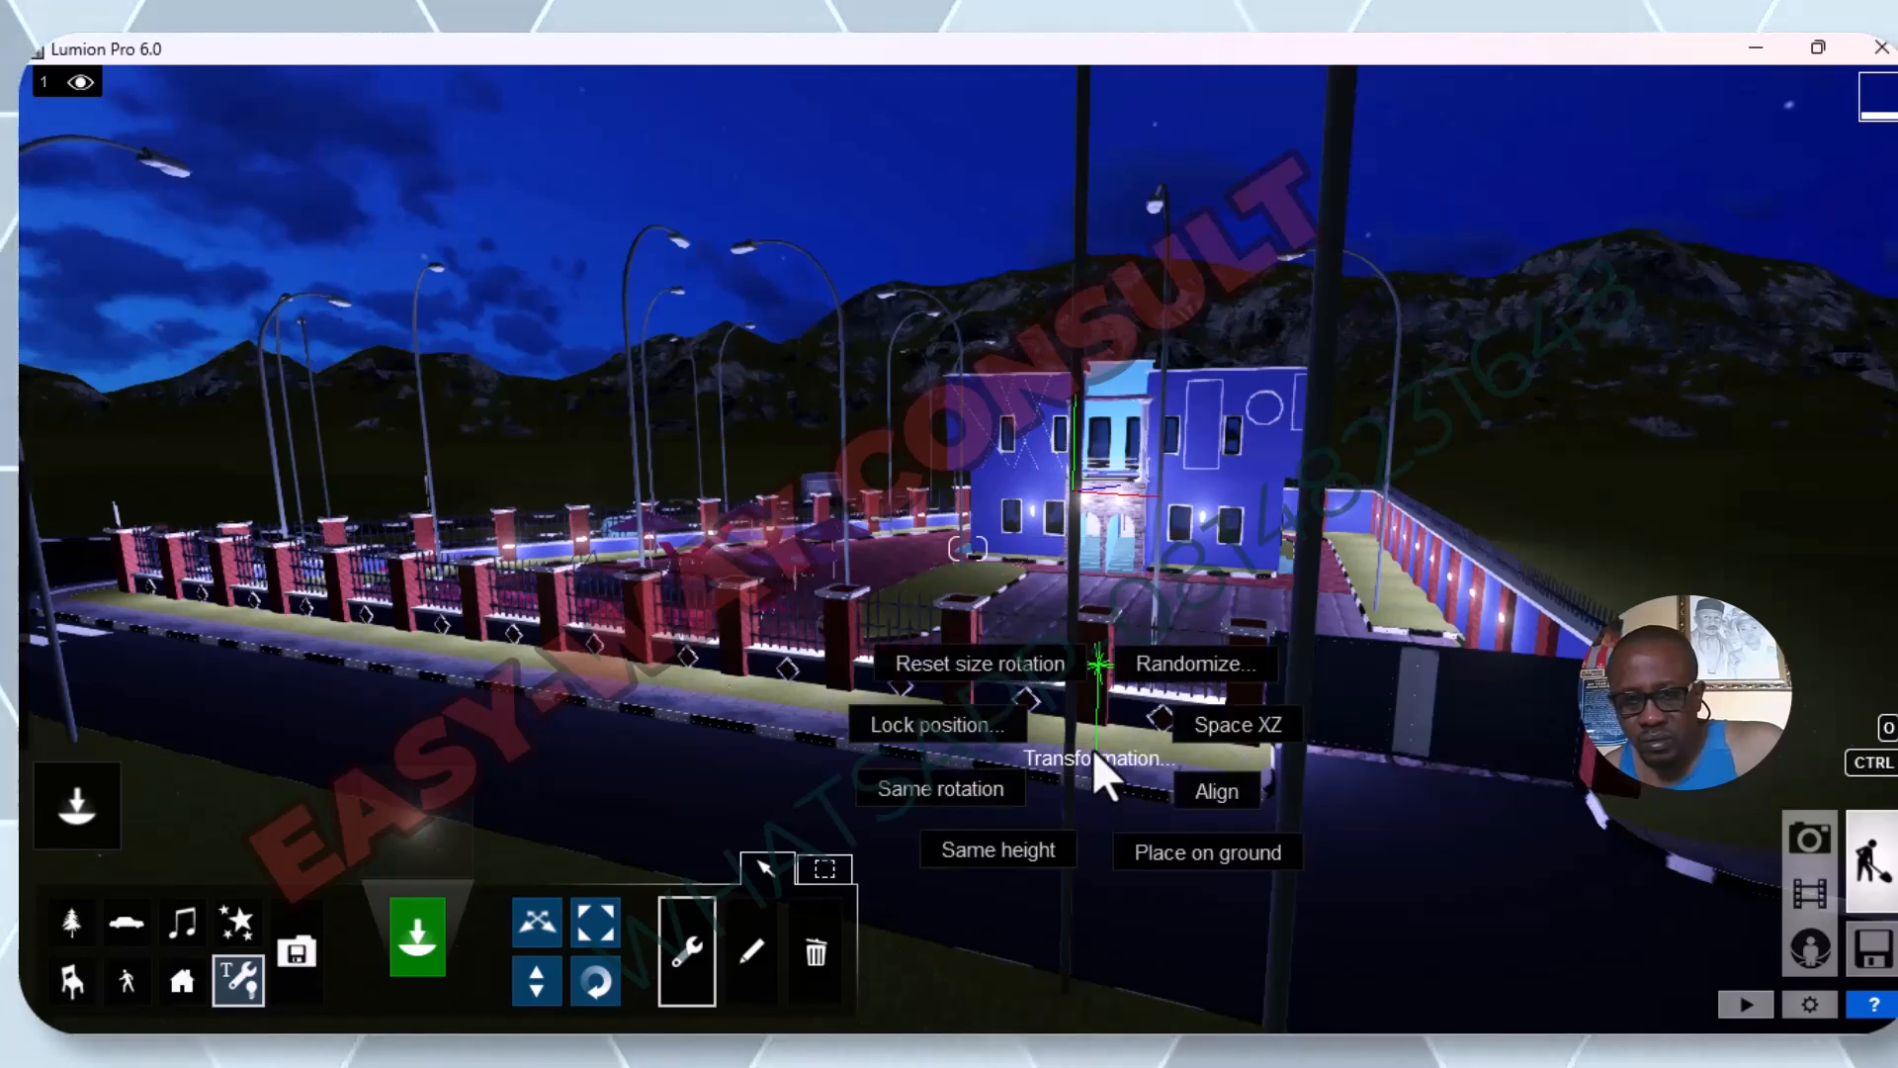
click(969, 728)
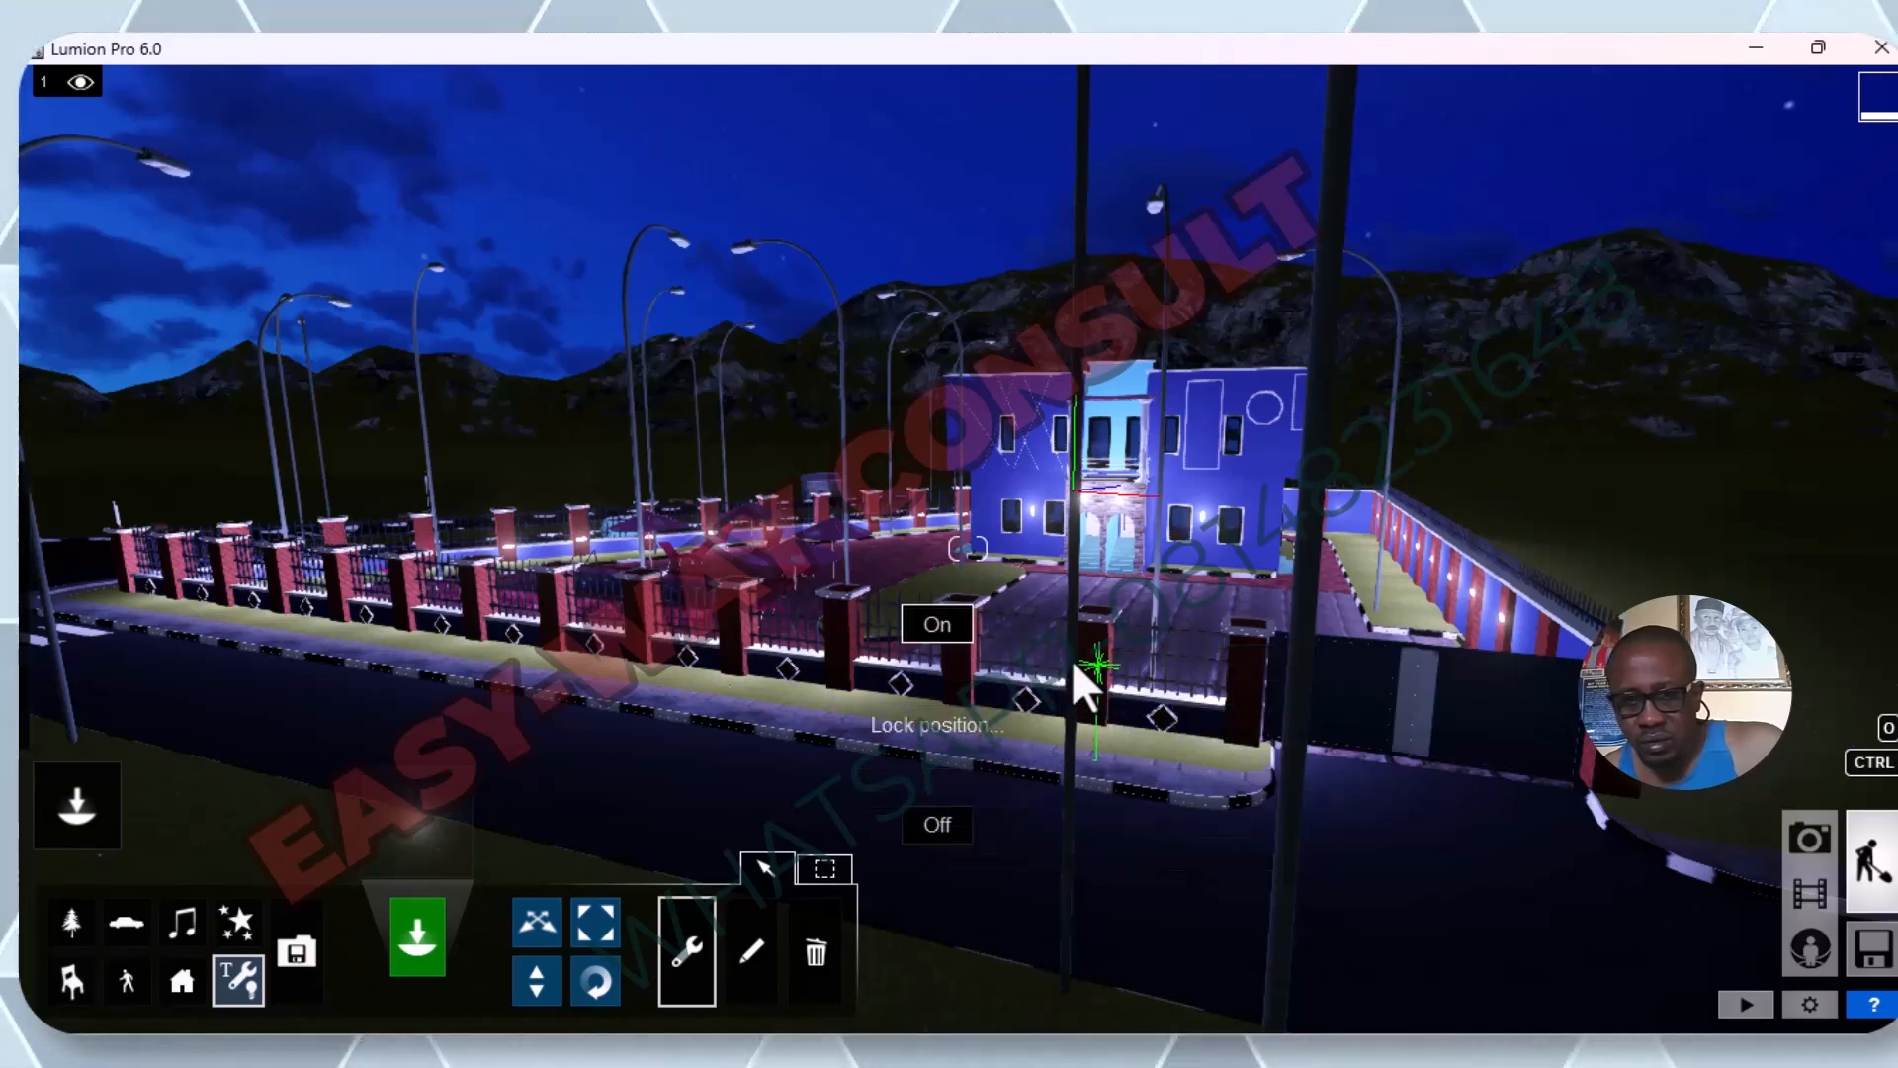
click(967, 633)
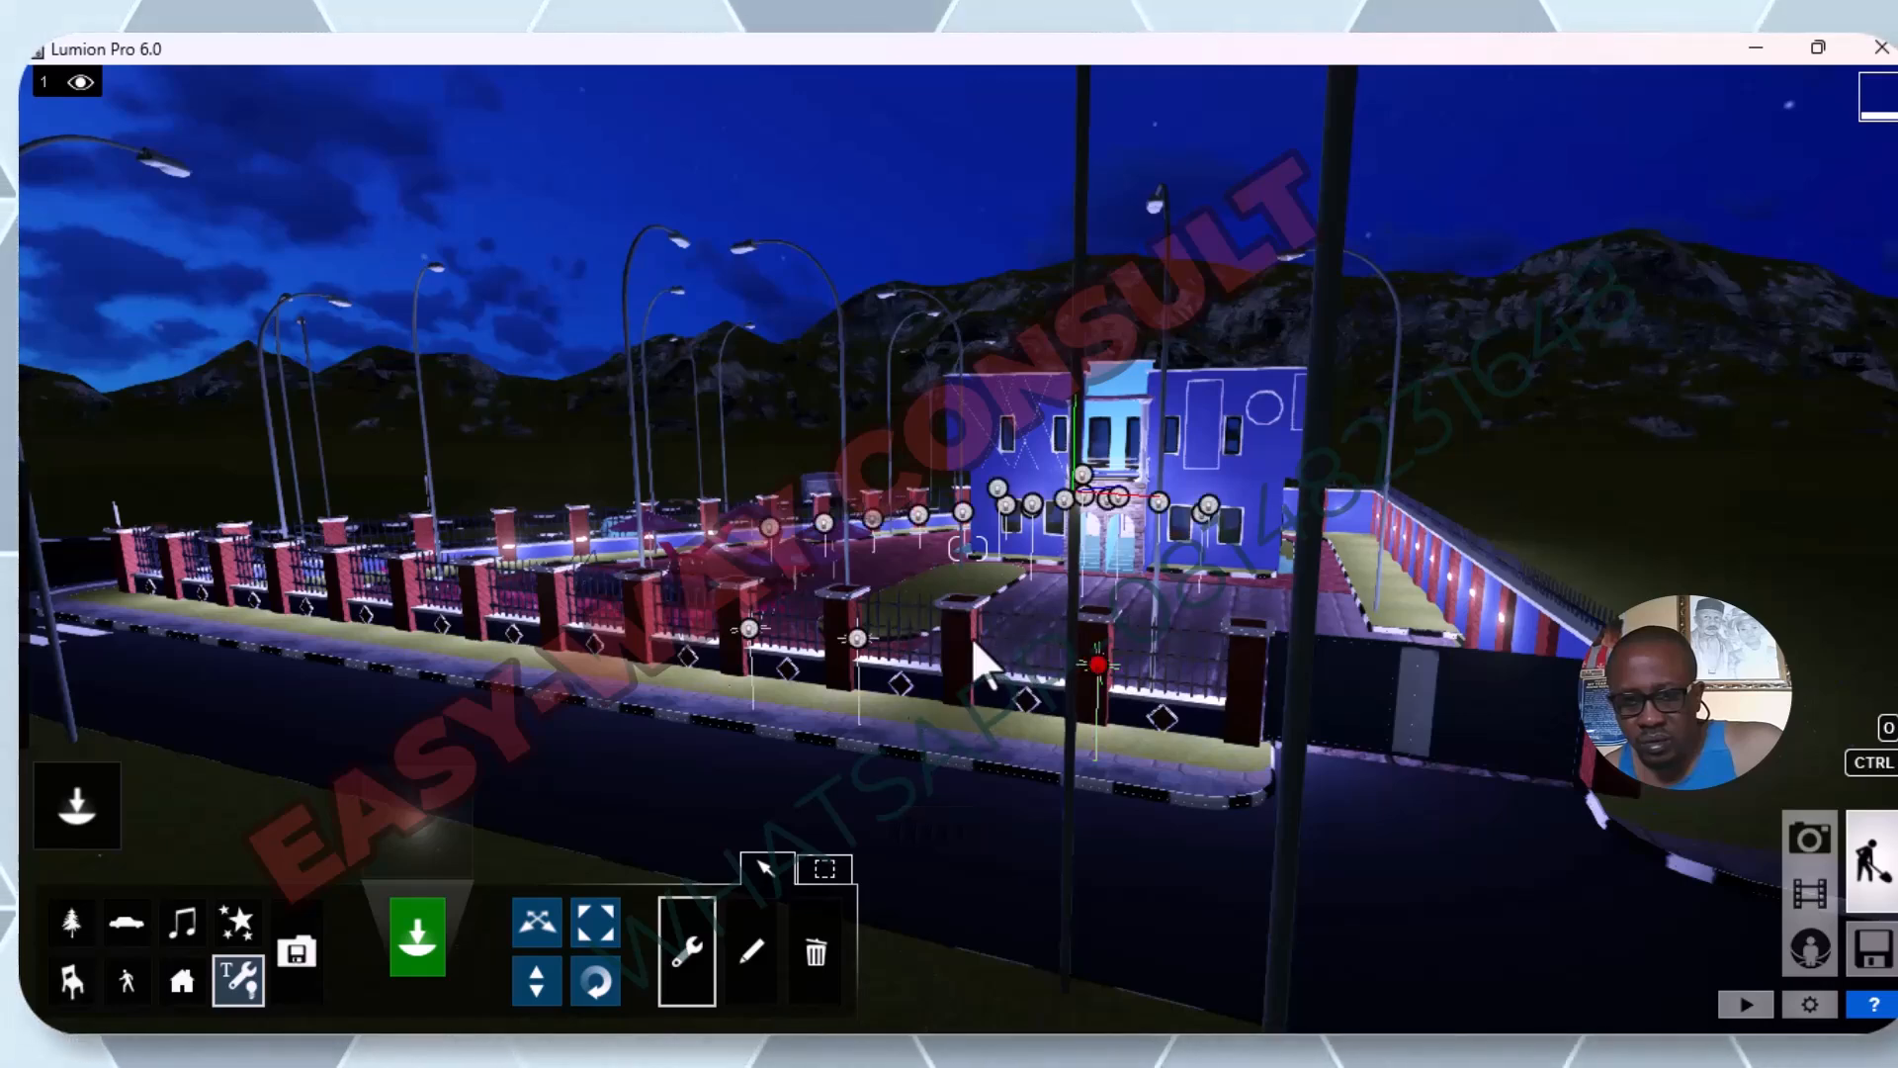
Select all omni lights similar to the front pillar light and lower their shared brightness to about 3473.
click(1096, 664)
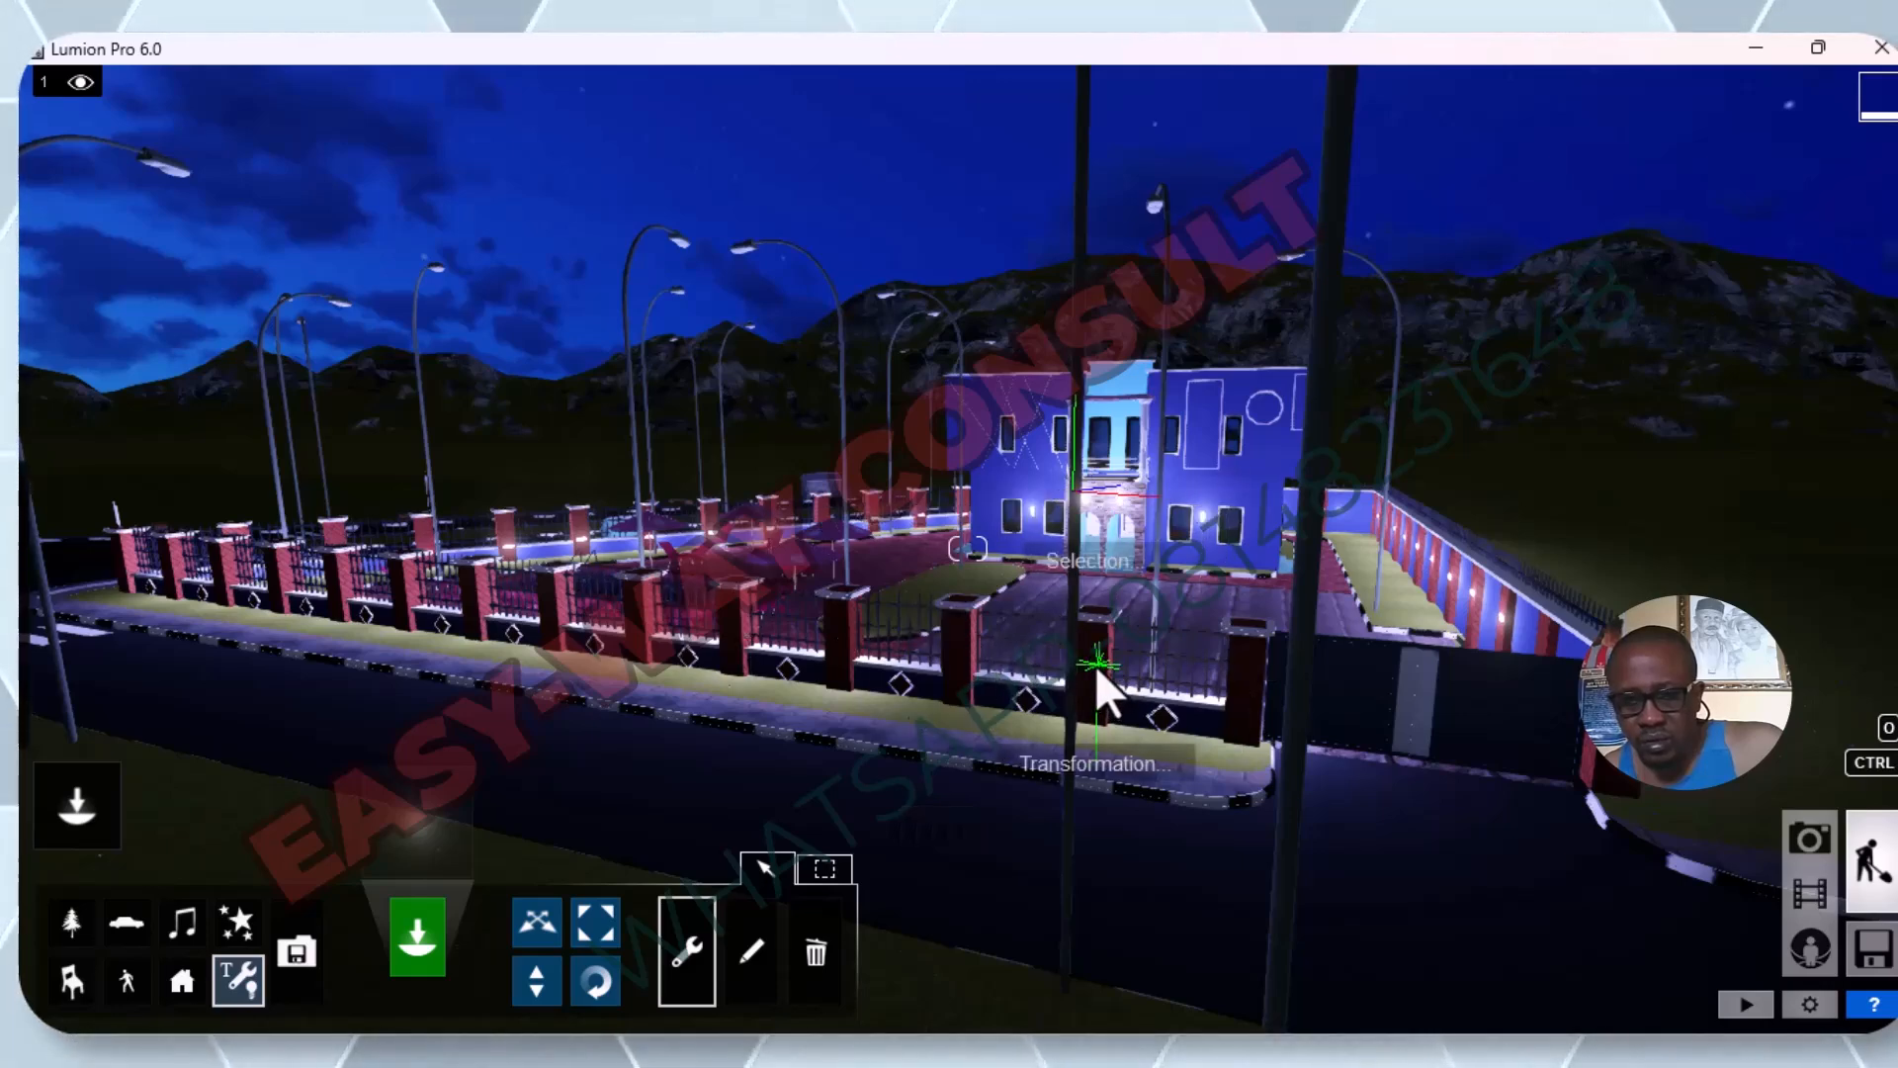
click(1107, 571)
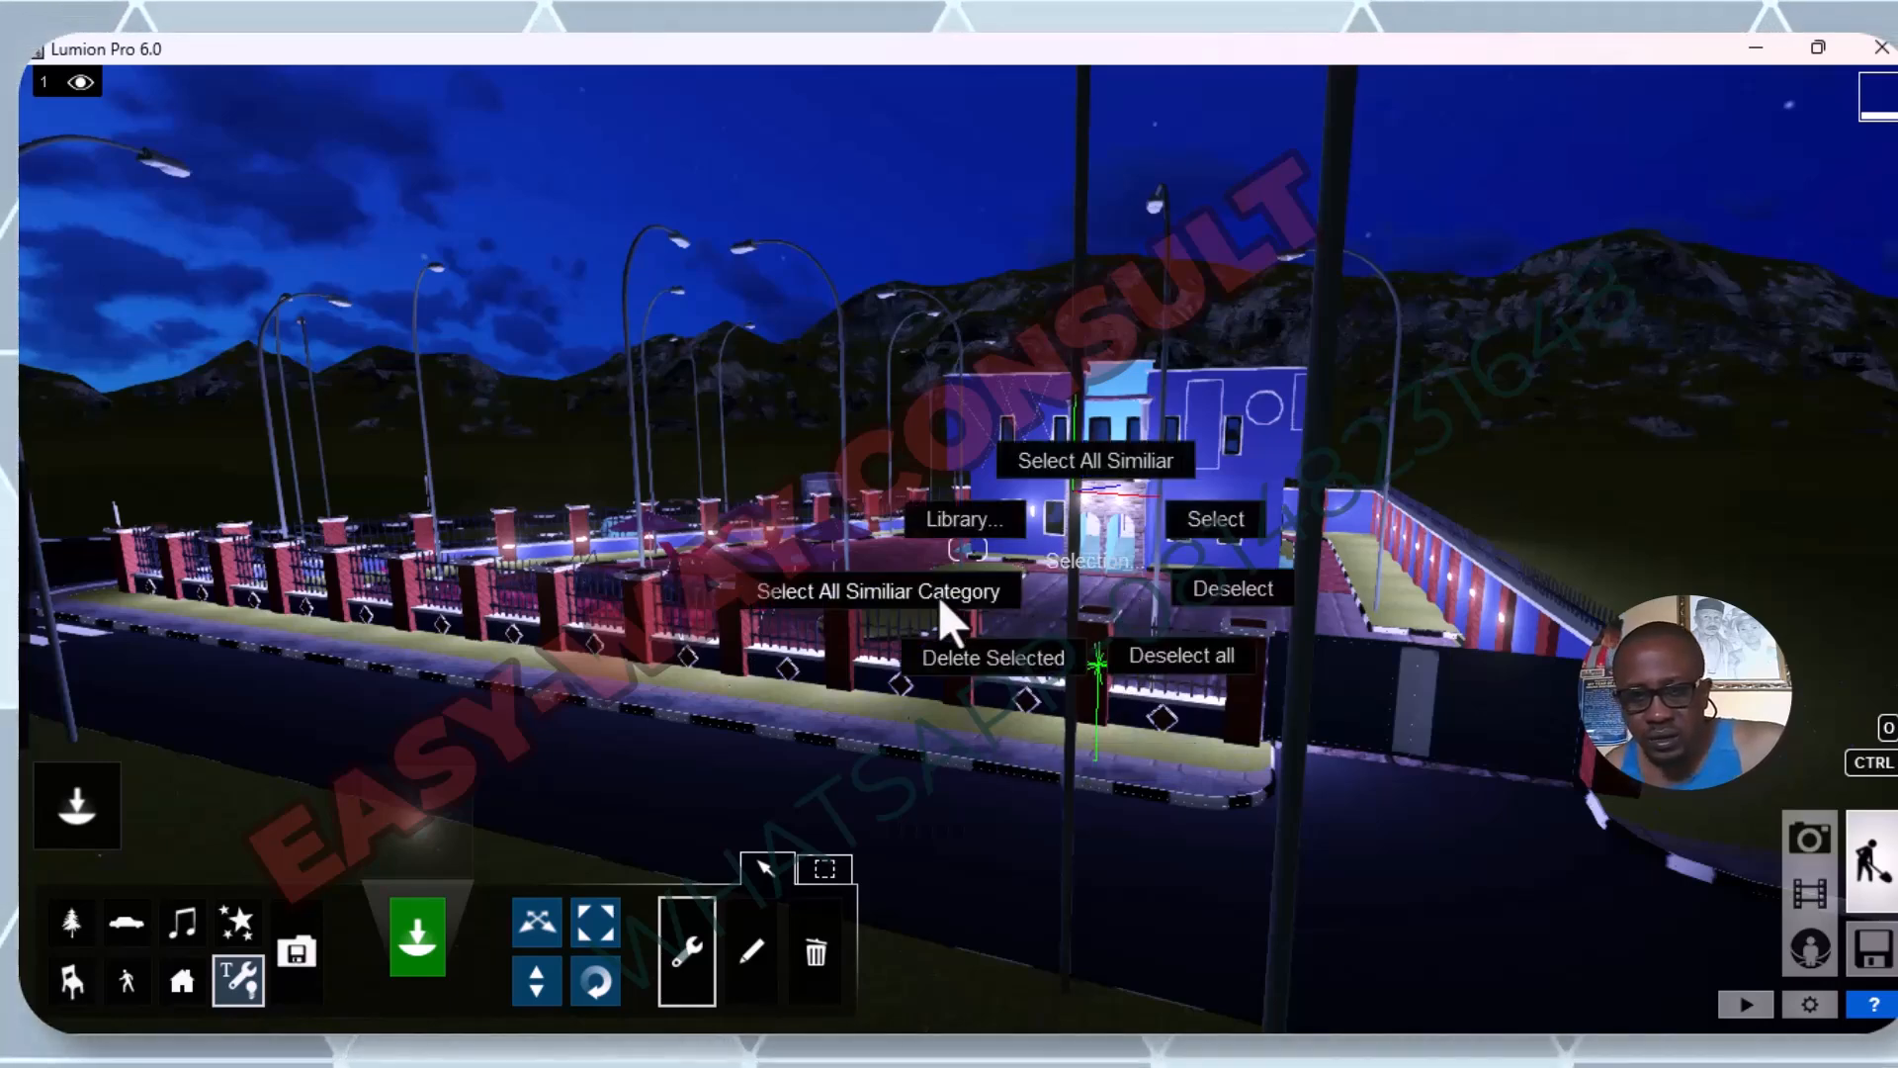
click(1033, 460)
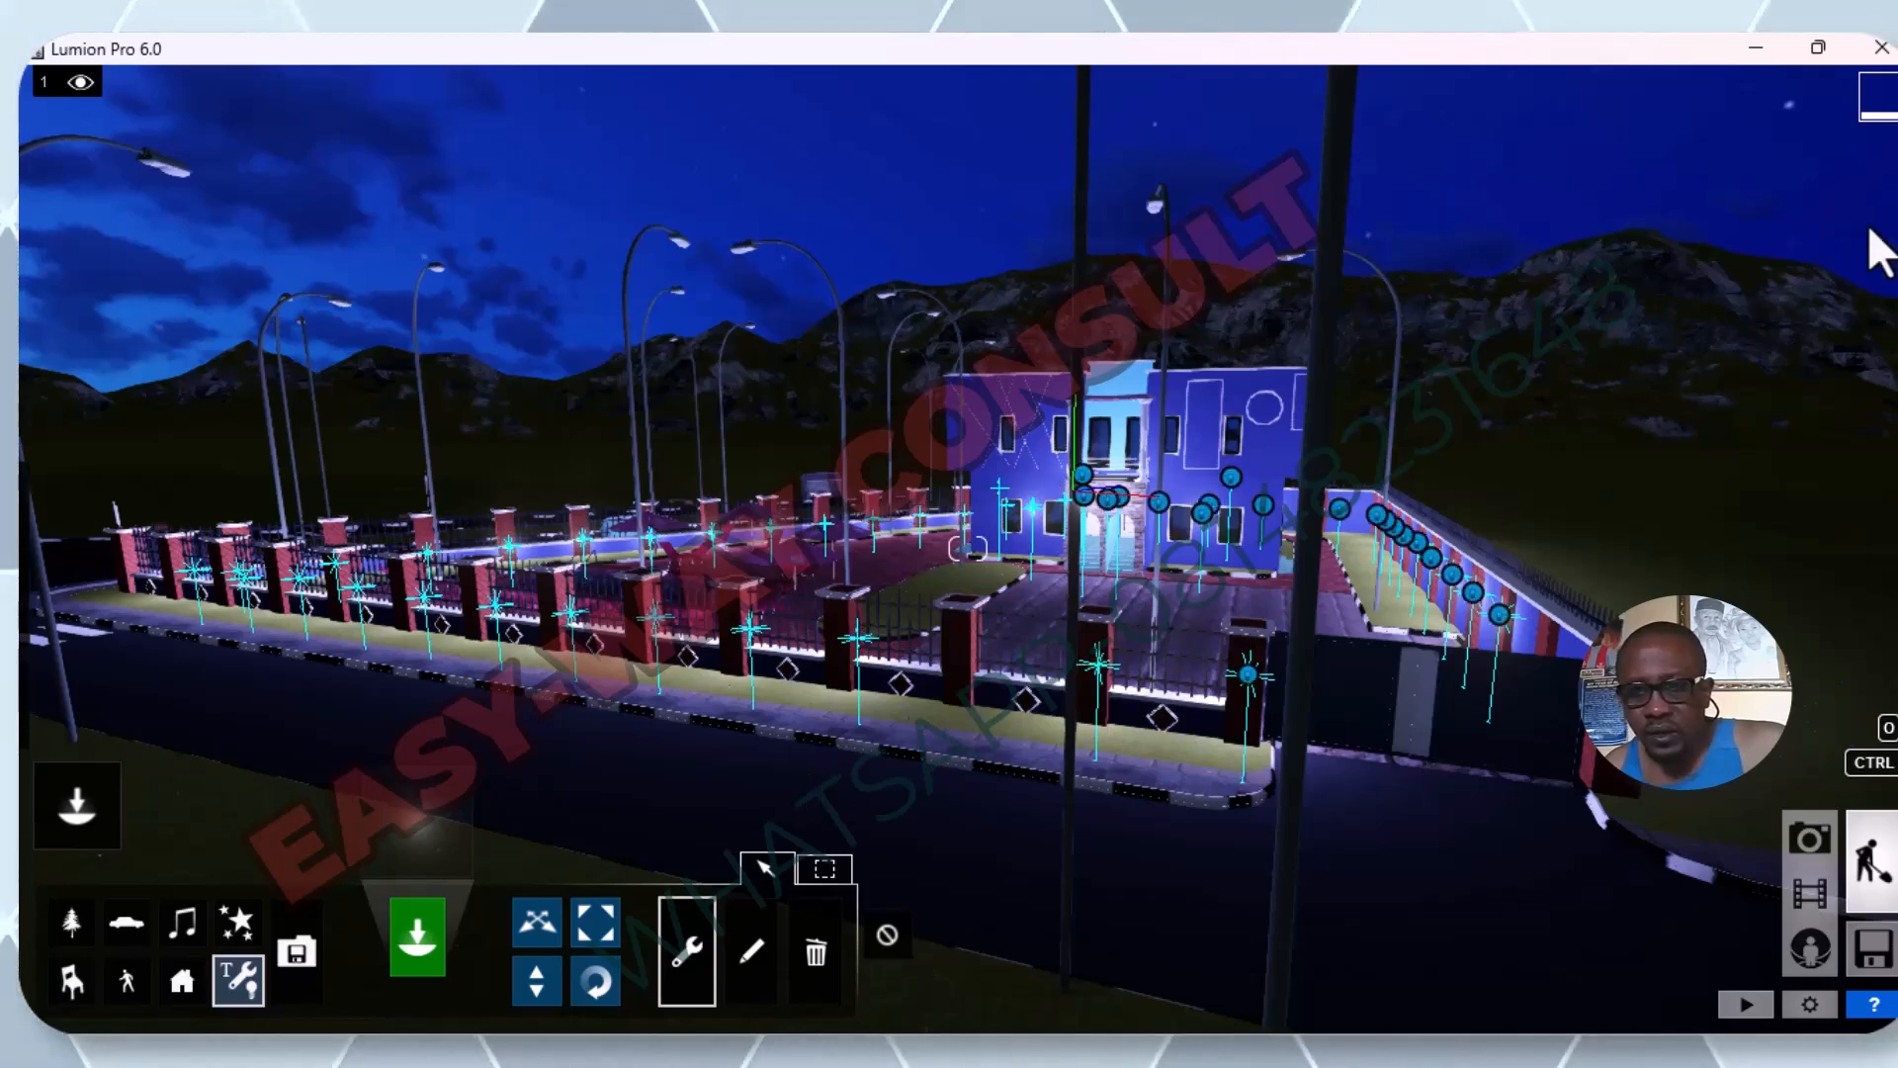
click(742, 969)
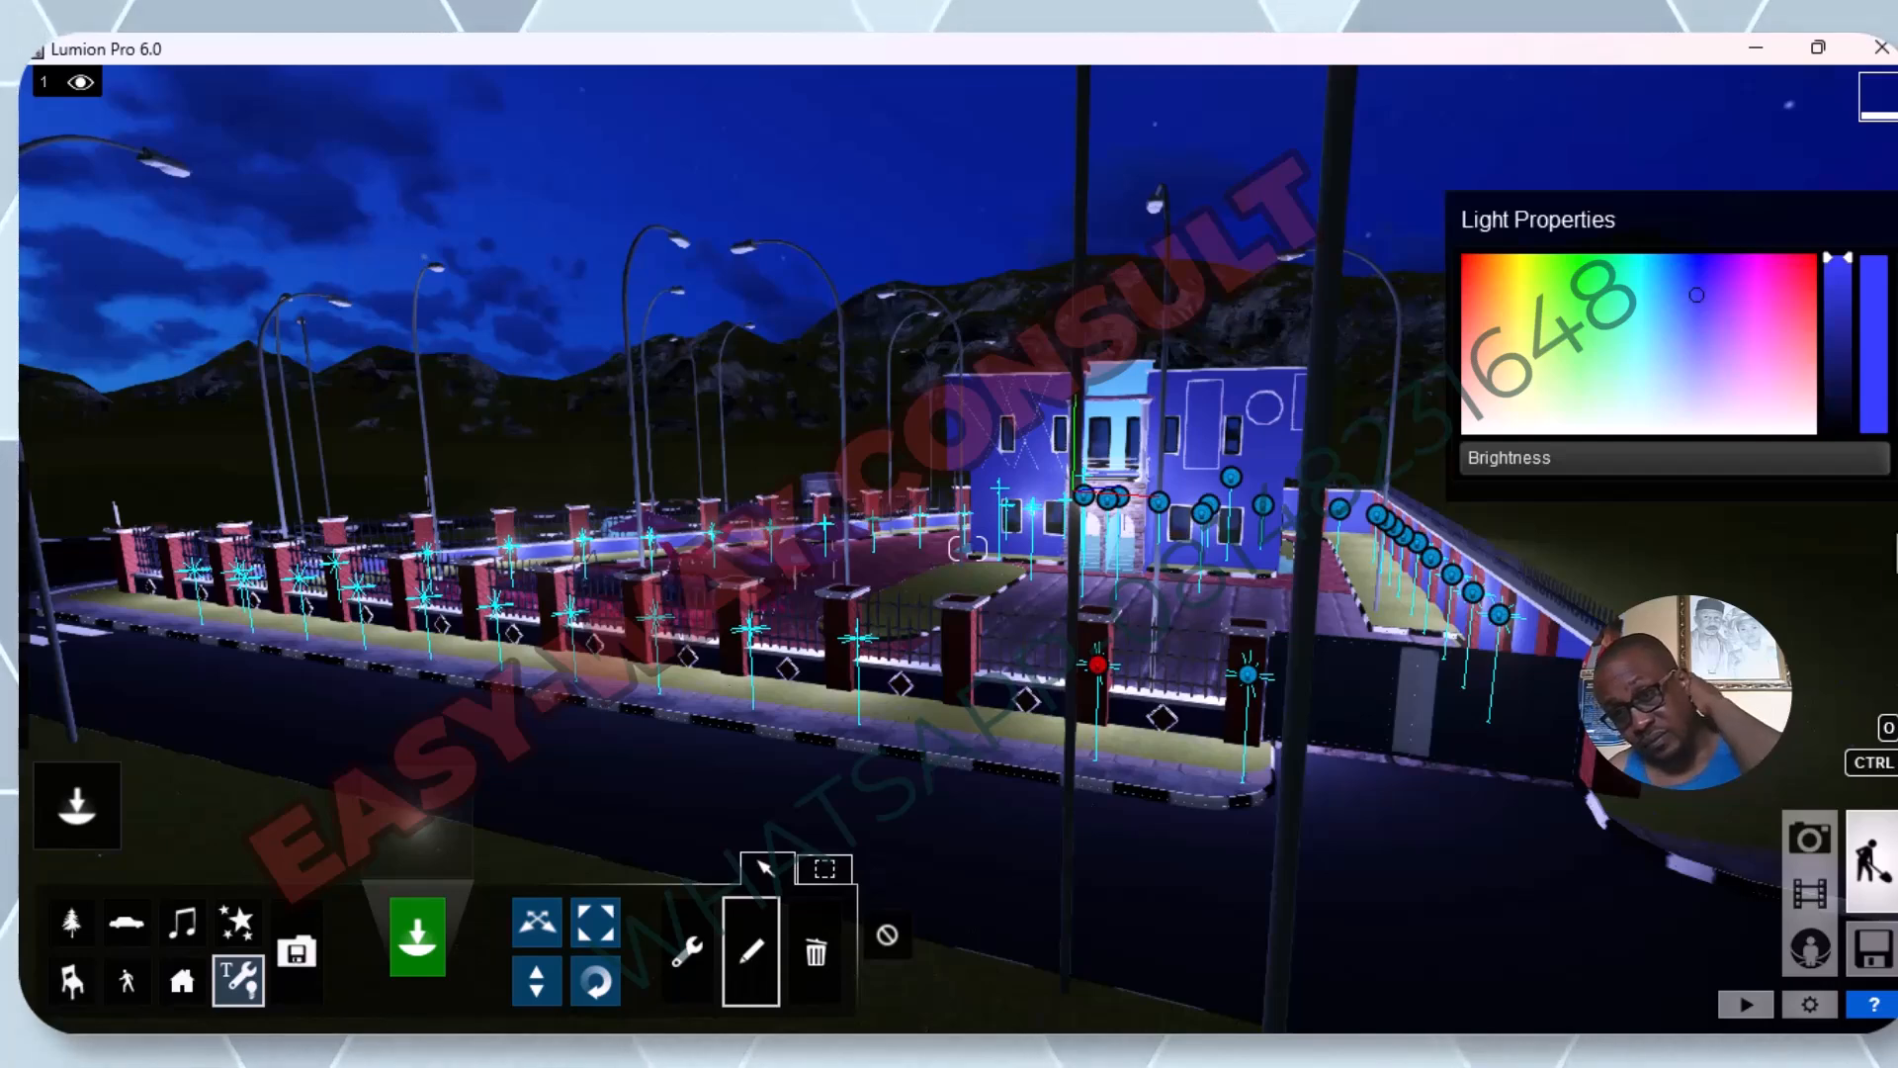
drag(1865, 460, 1766, 491)
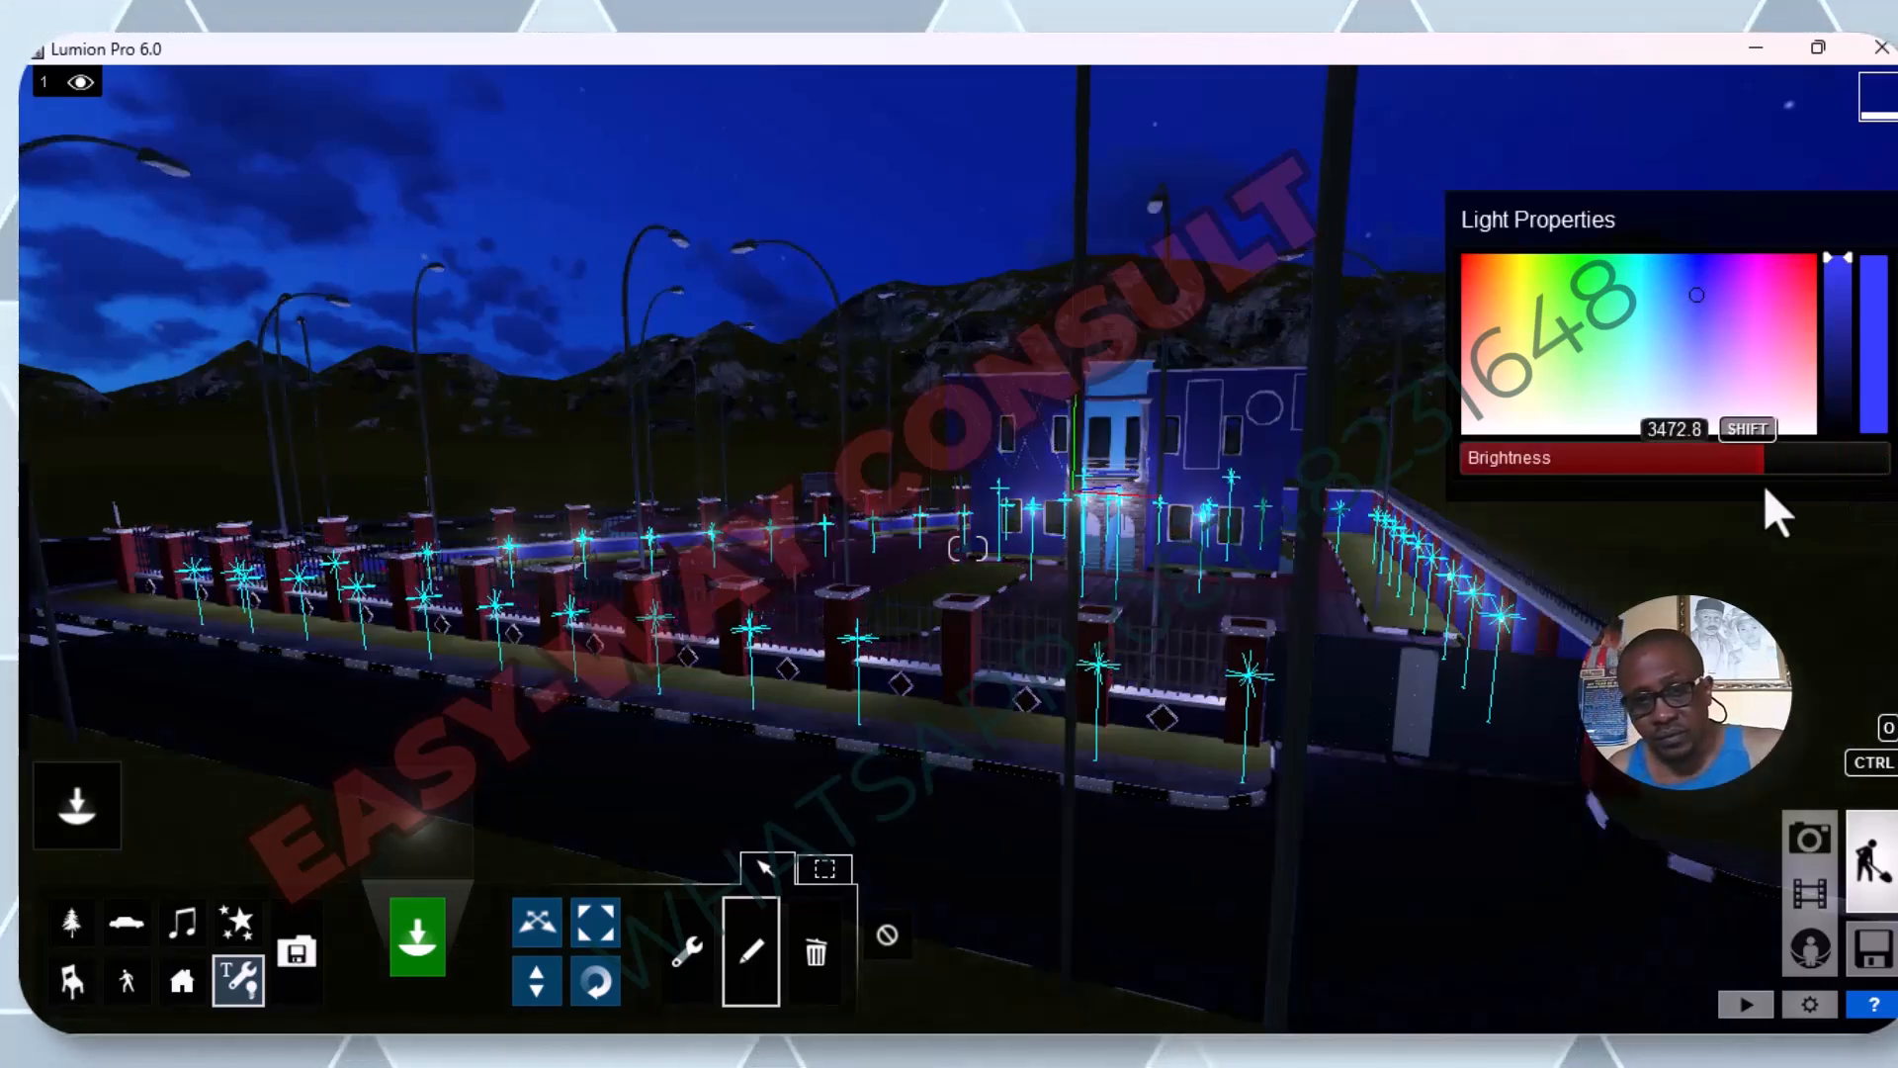
mouse_move(1765, 492)
mouse_down()
mouse_move(1889, 465)
mouse_move(1766, 471)
mouse_up()
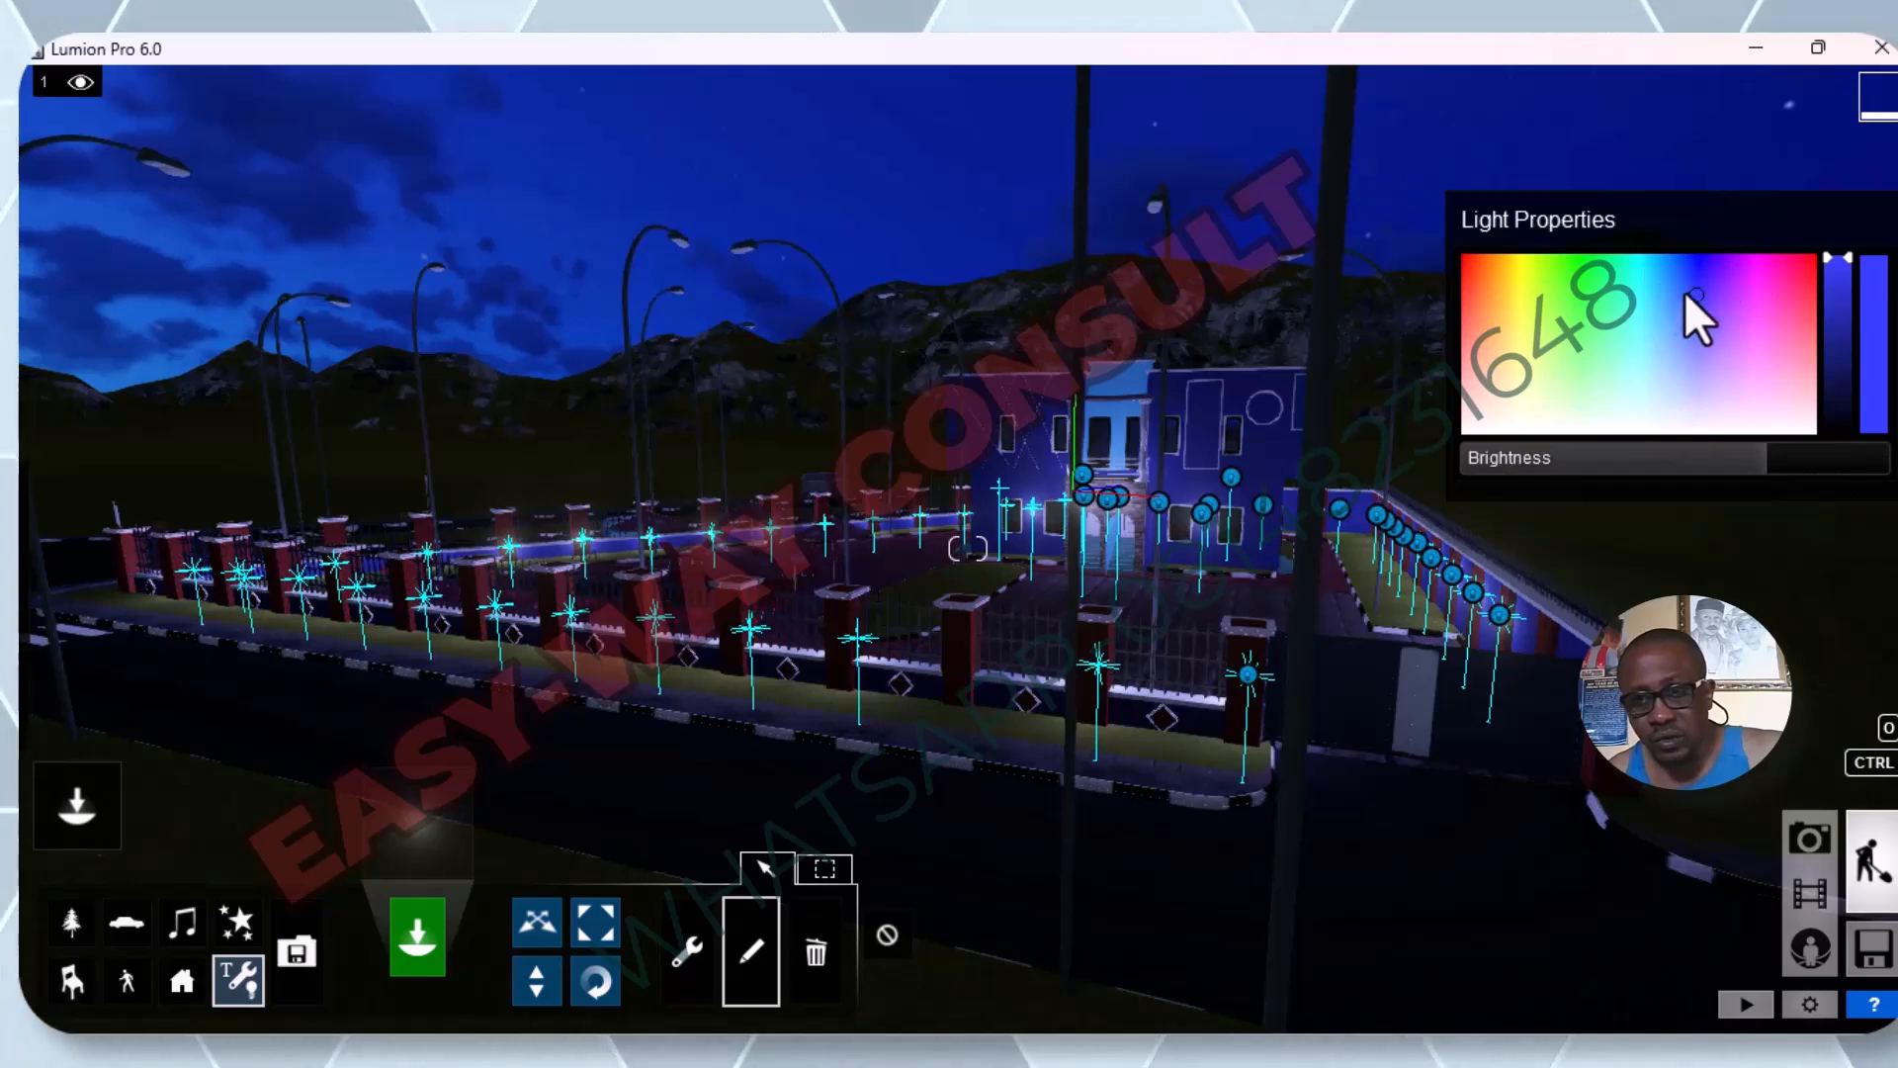
Try green, pink and orange colours on the selected omni lights, testing the brightness at 20000 and about 3636.
drag(1693, 282, 1613, 292)
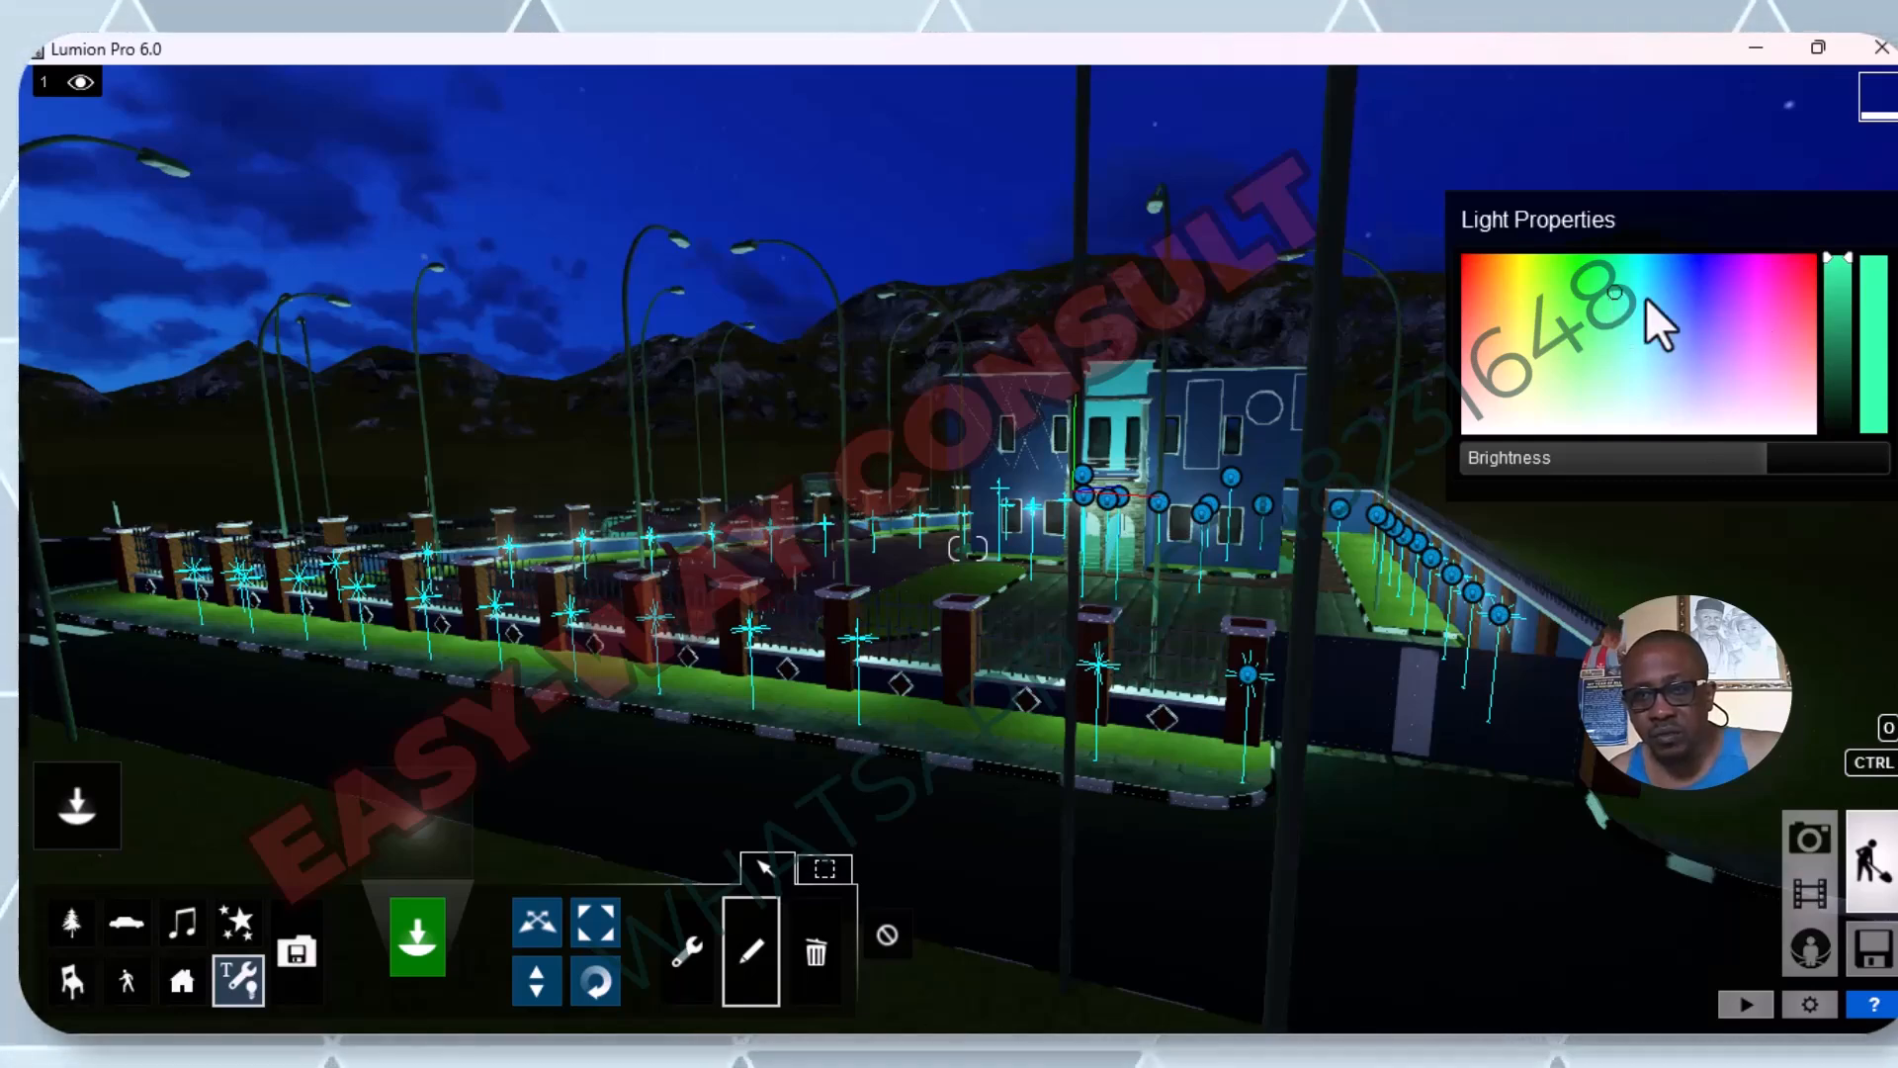
click(1611, 285)
drag(1647, 273, 1712, 270)
drag(1791, 307, 1745, 352)
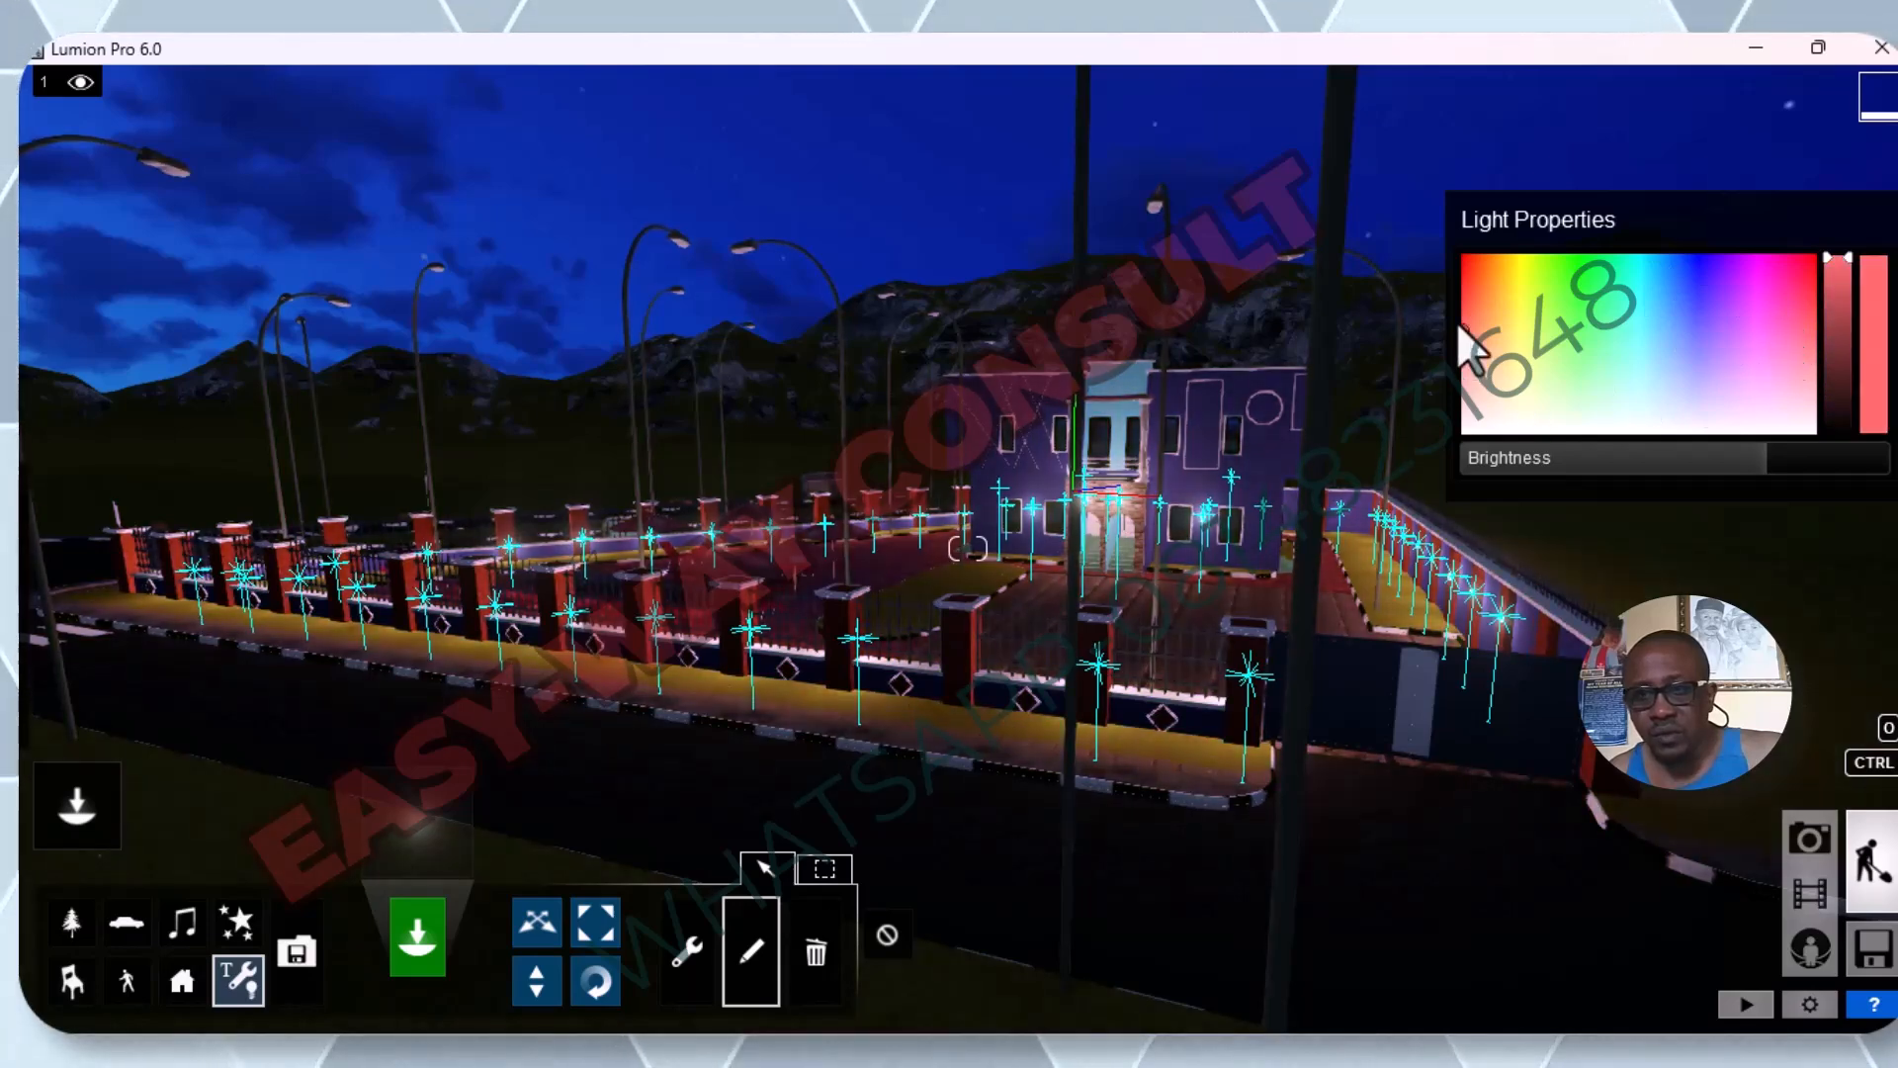
click(1474, 289)
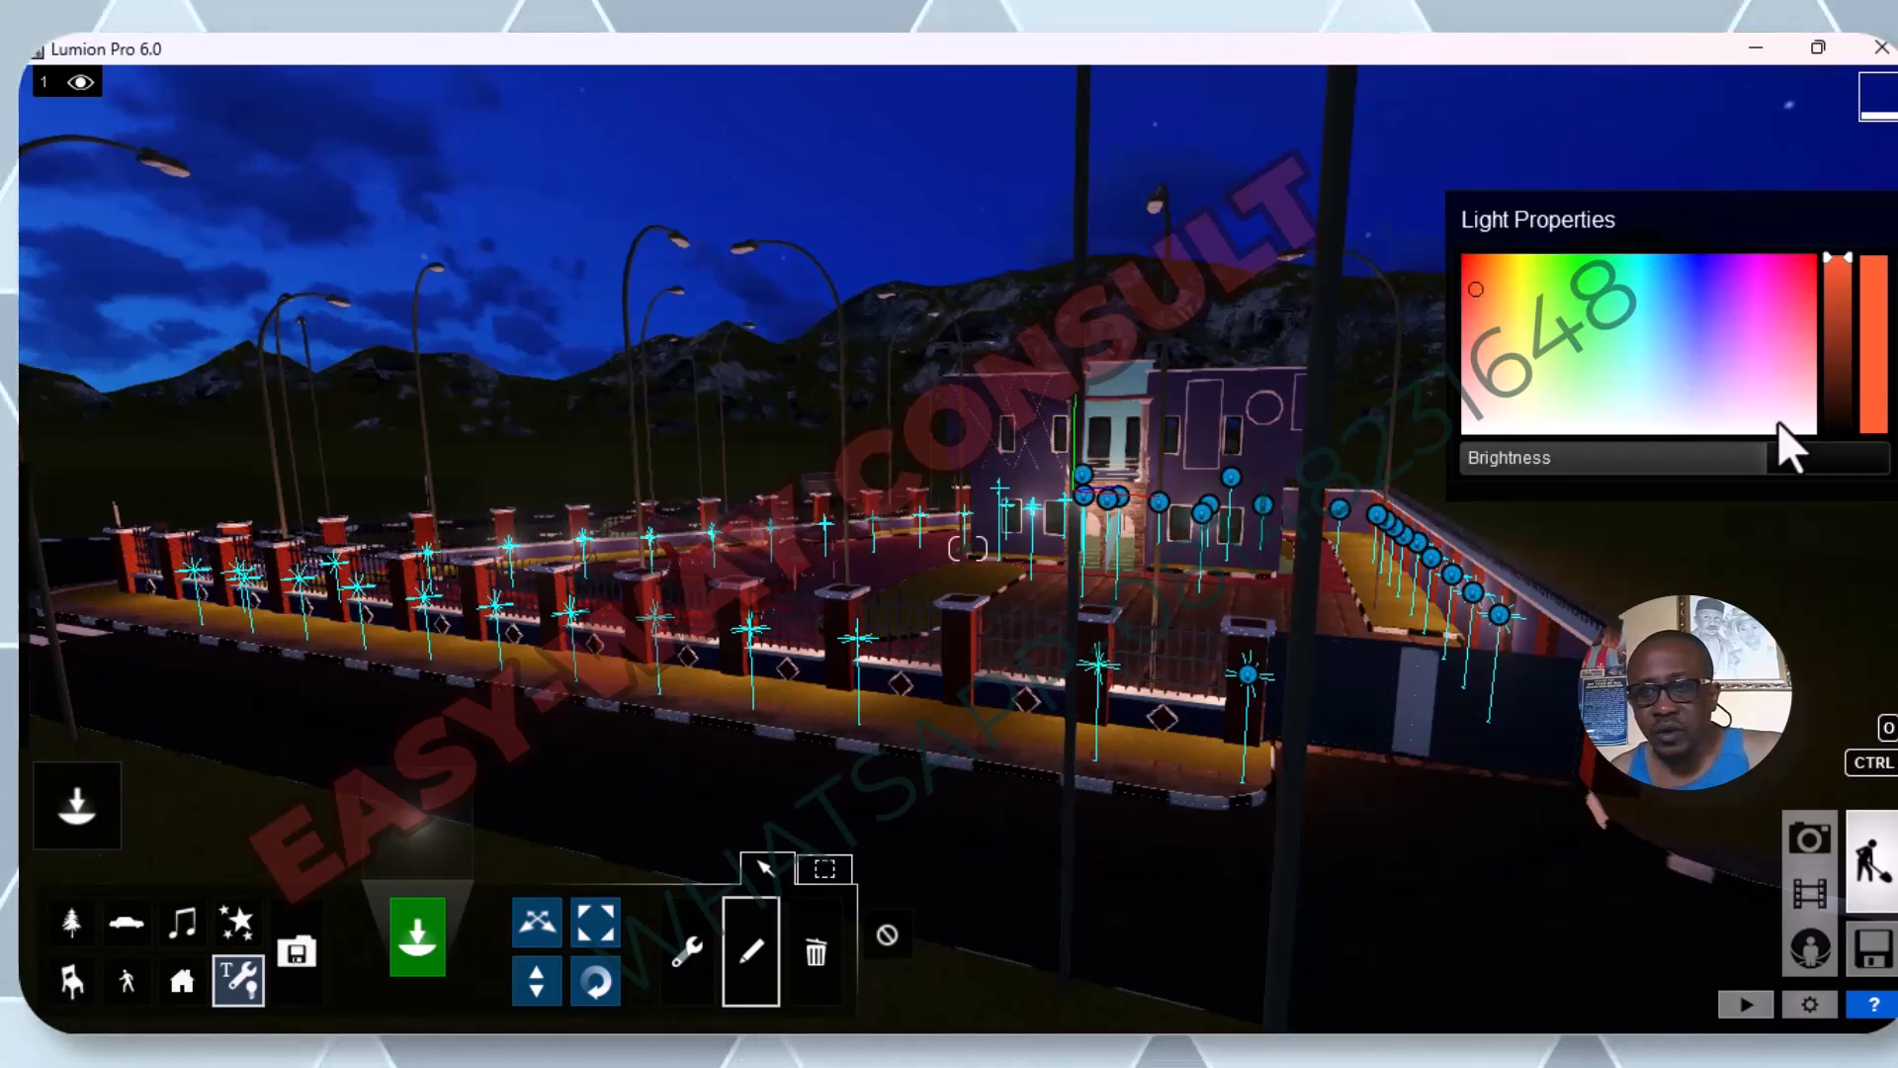
drag(1759, 460, 1879, 459)
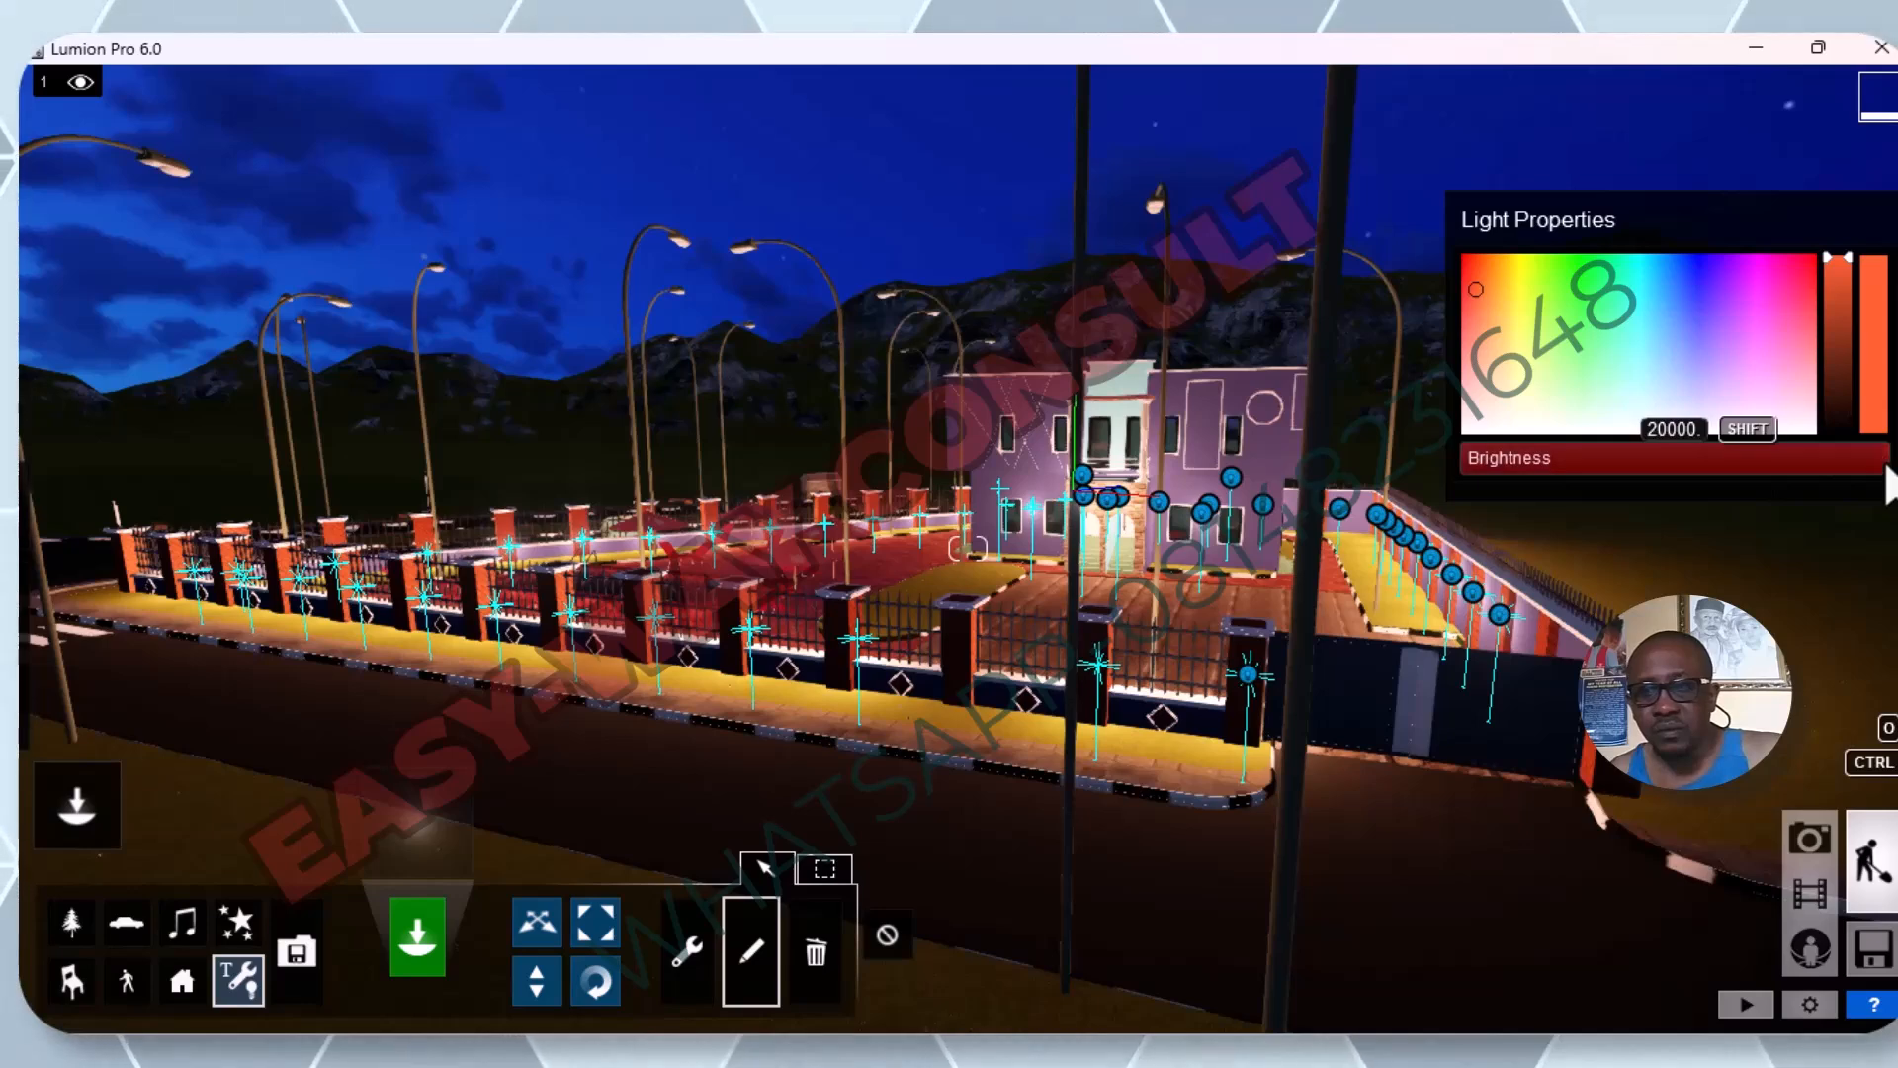
drag(1878, 459, 1767, 459)
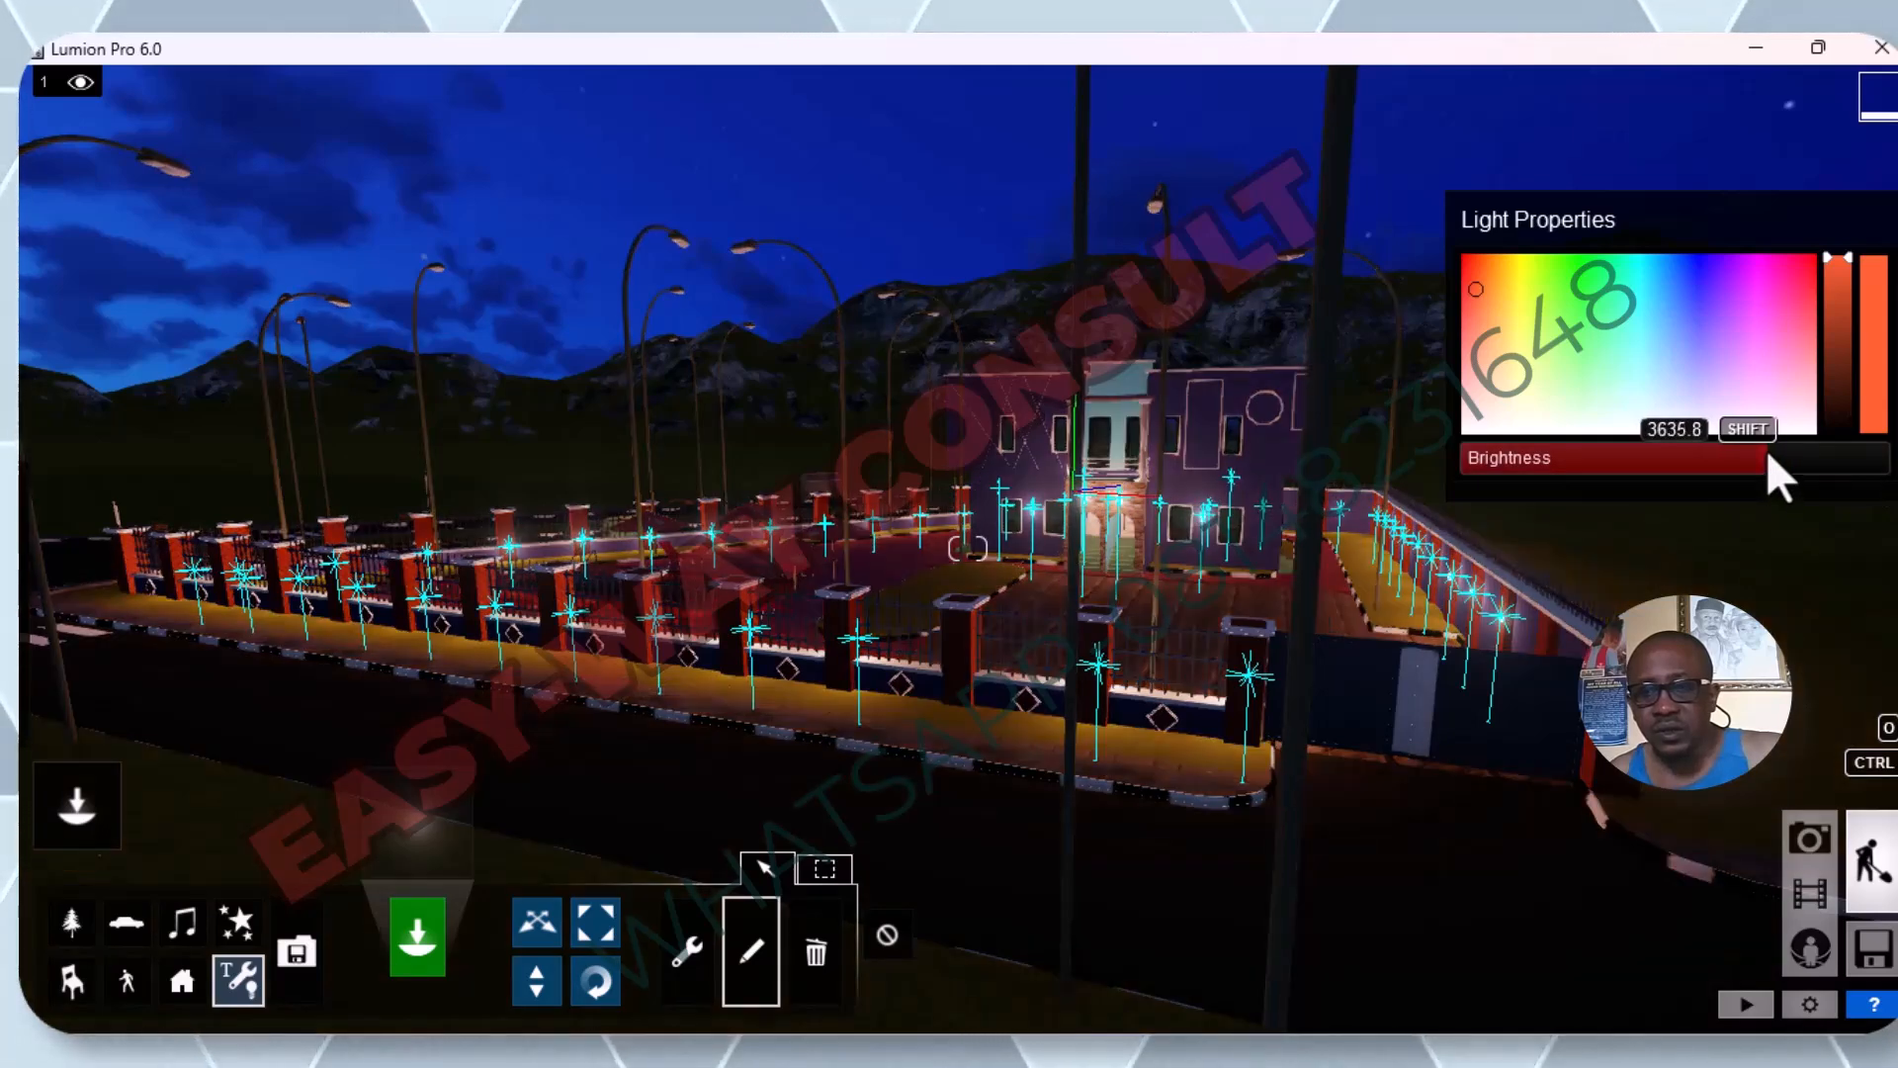
Give the selected omni lights a darkened, muted blue colour and raise their shared brightness.
mouse_move(1485, 291)
mouse_down()
mouse_move(1723, 330)
mouse_move(1694, 342)
mouse_up()
drag(1748, 463, 1794, 429)
drag(1819, 258, 1827, 329)
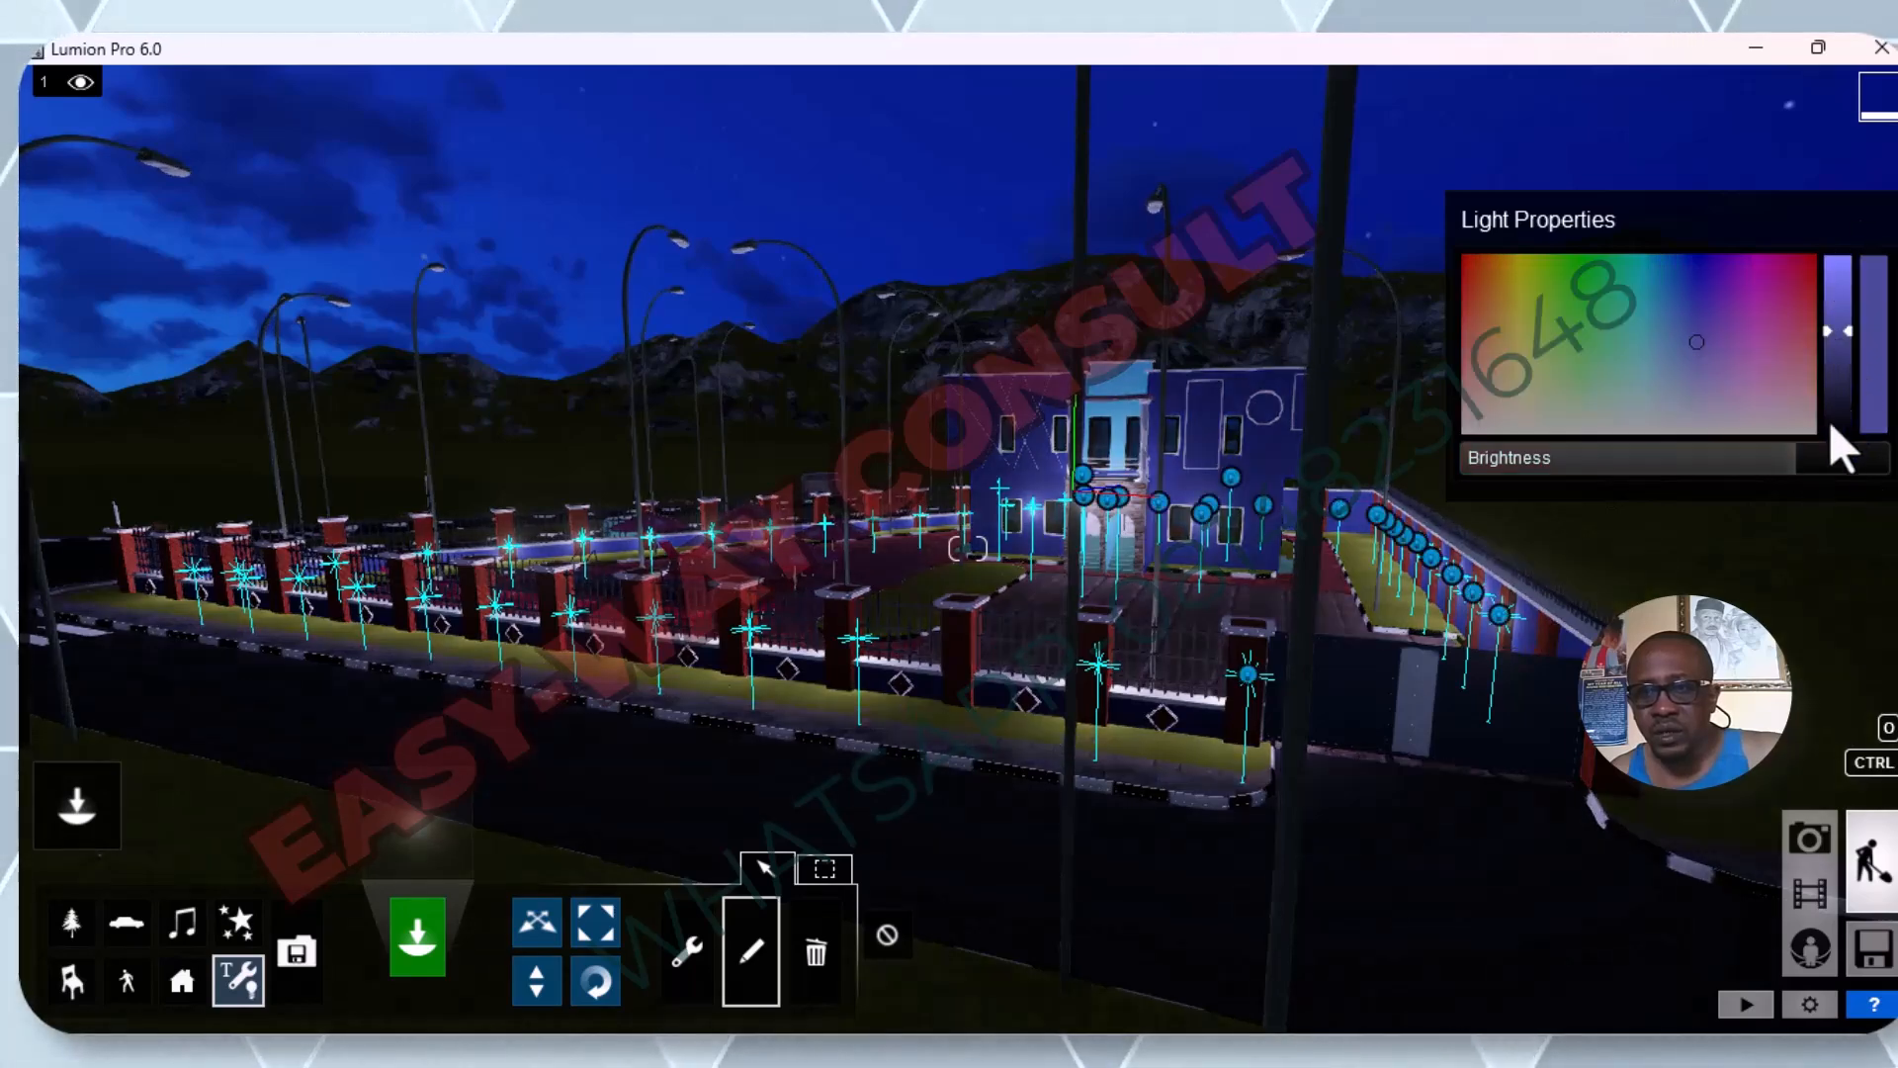
mouse_move(1794, 465)
mouse_down()
mouse_move(1896, 460)
mouse_move(1877, 479)
mouse_move(1829, 457)
mouse_up()
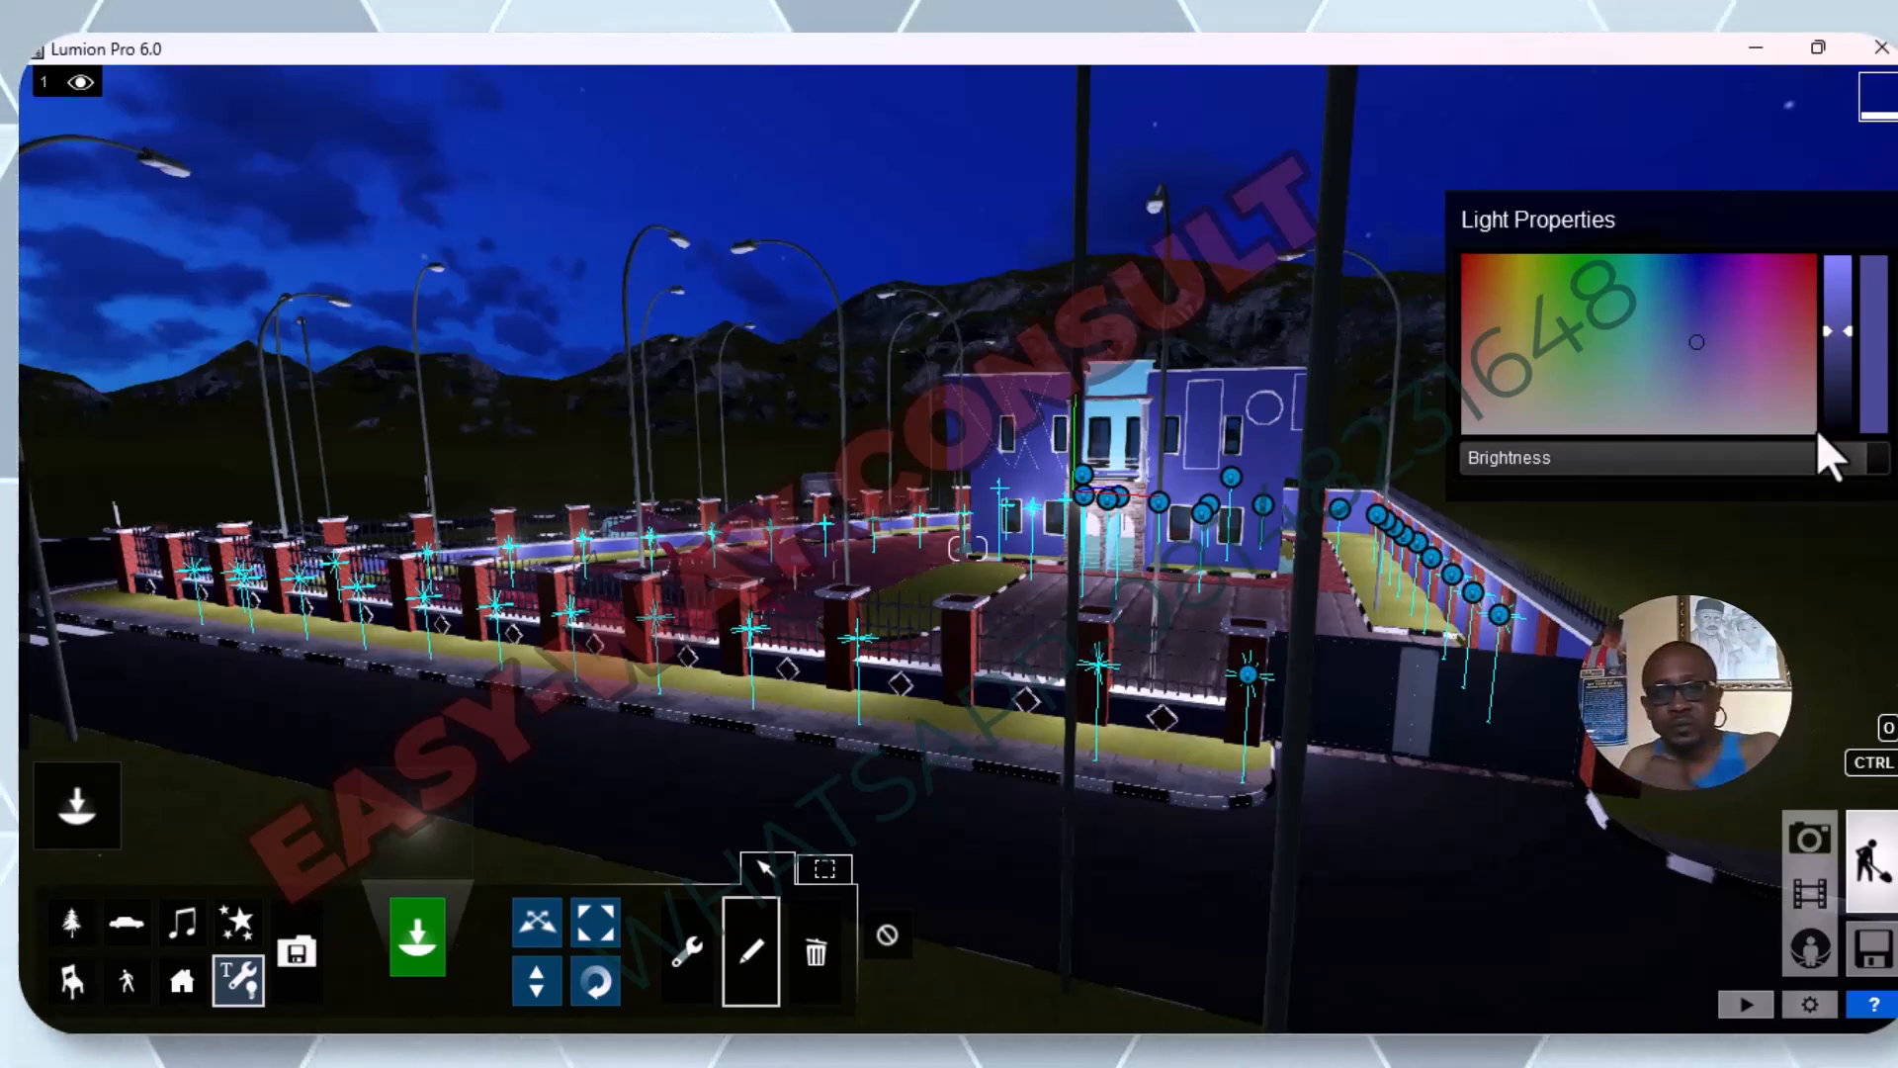
Clear the selection of the omni lights throughout the compound.
scroll(643, 590, down, 1)
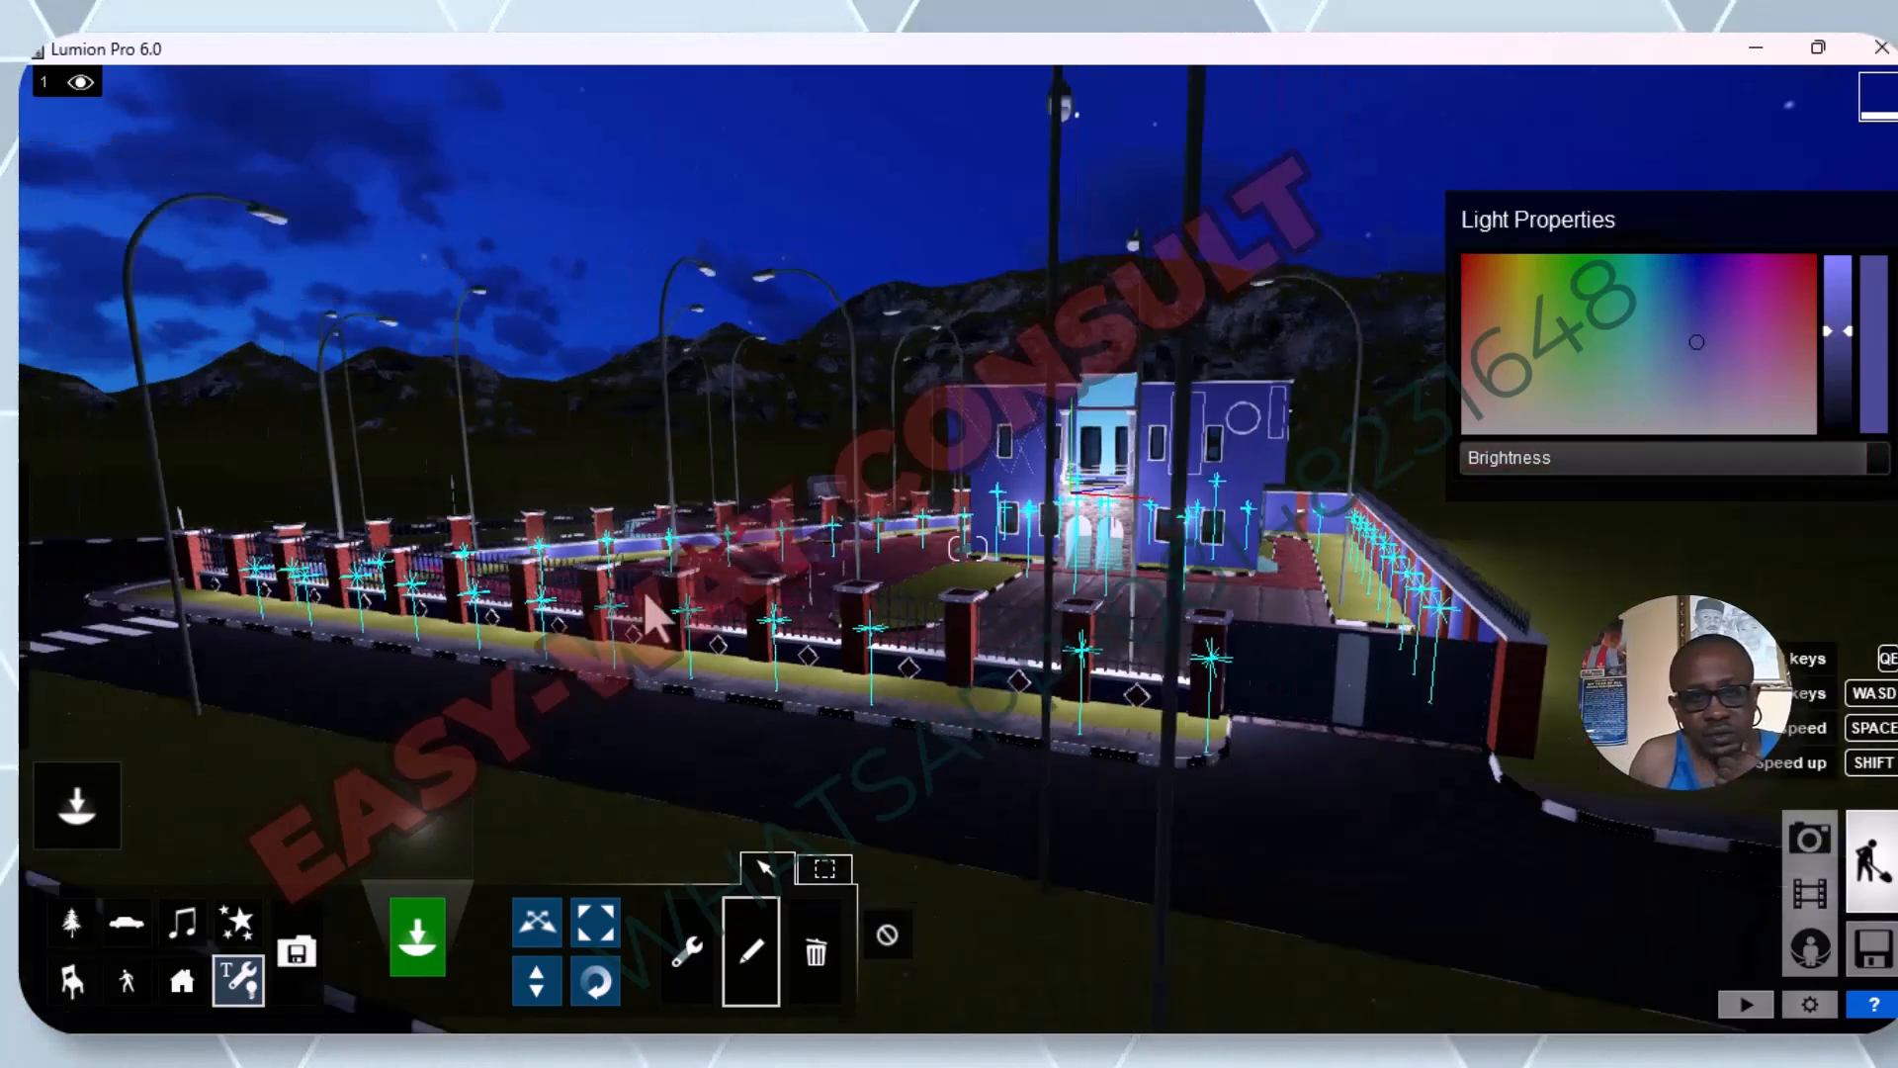
scroll(643, 590, down, 2)
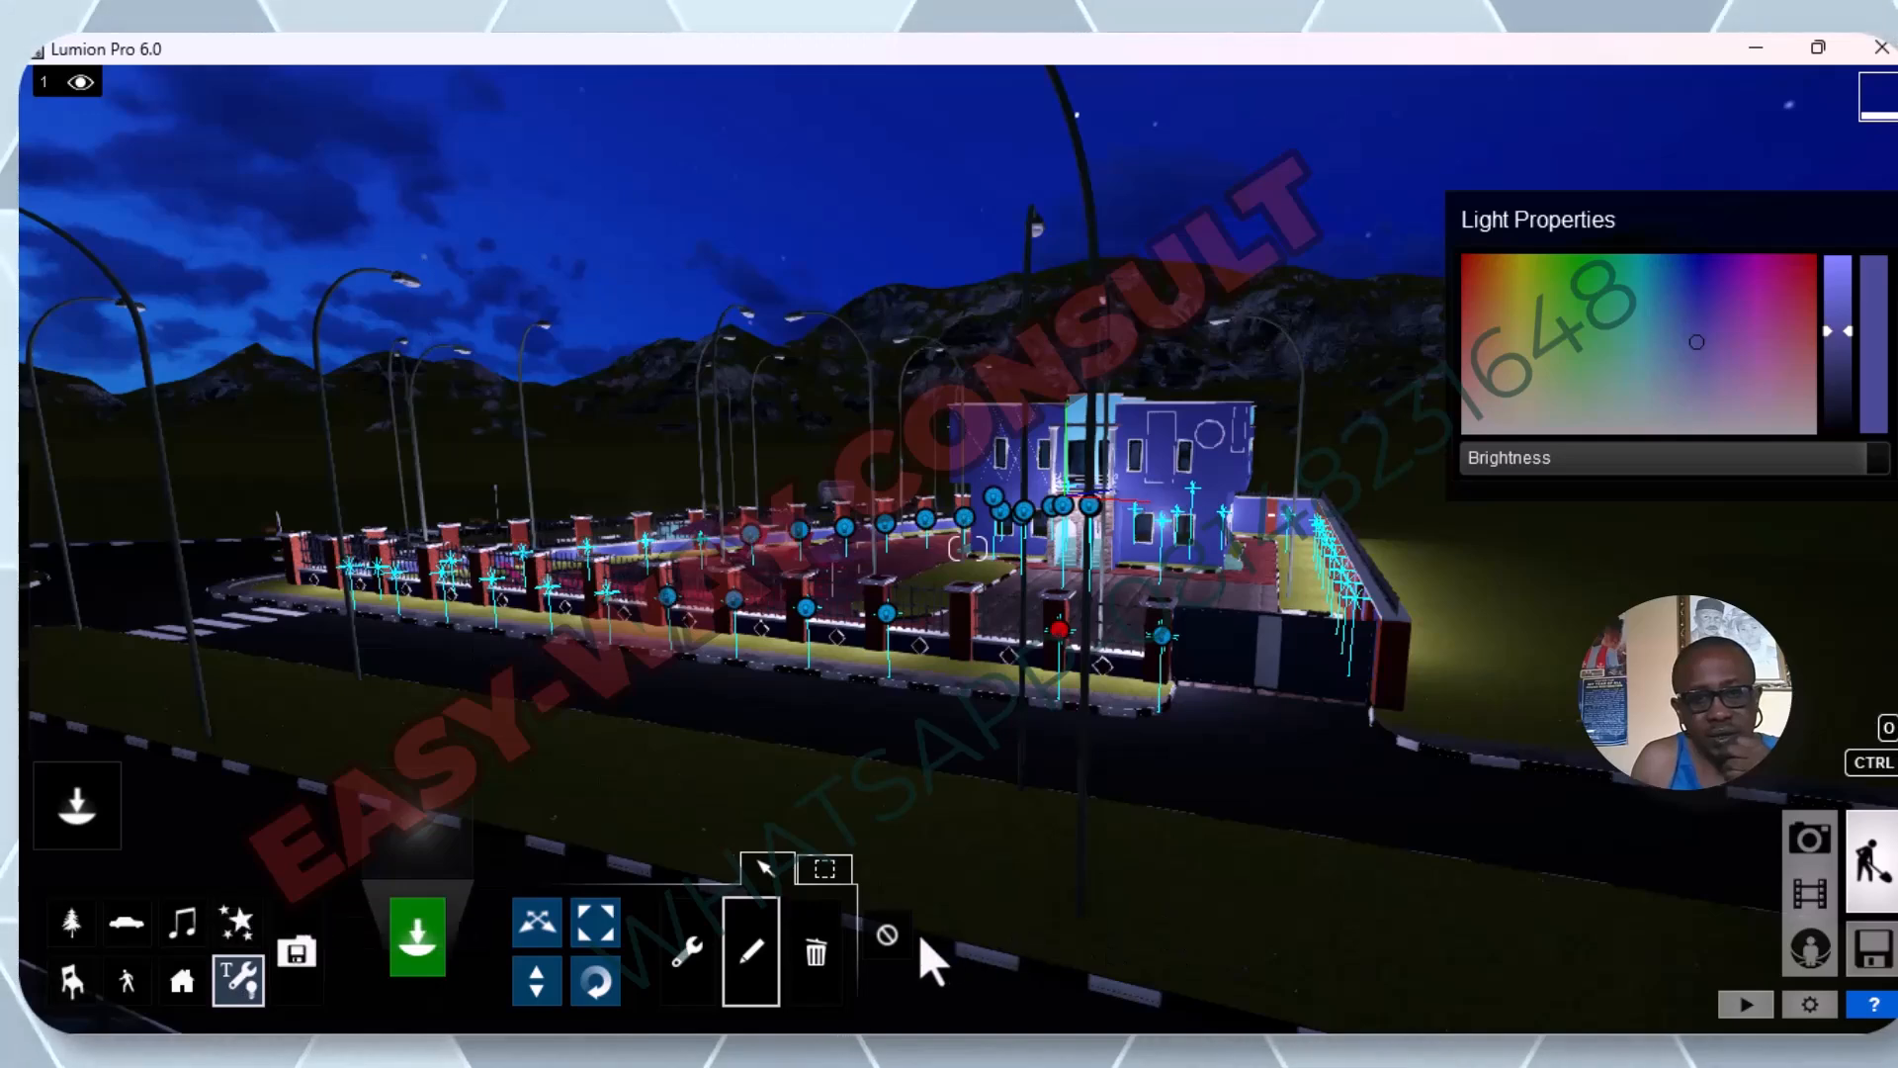
click(889, 931)
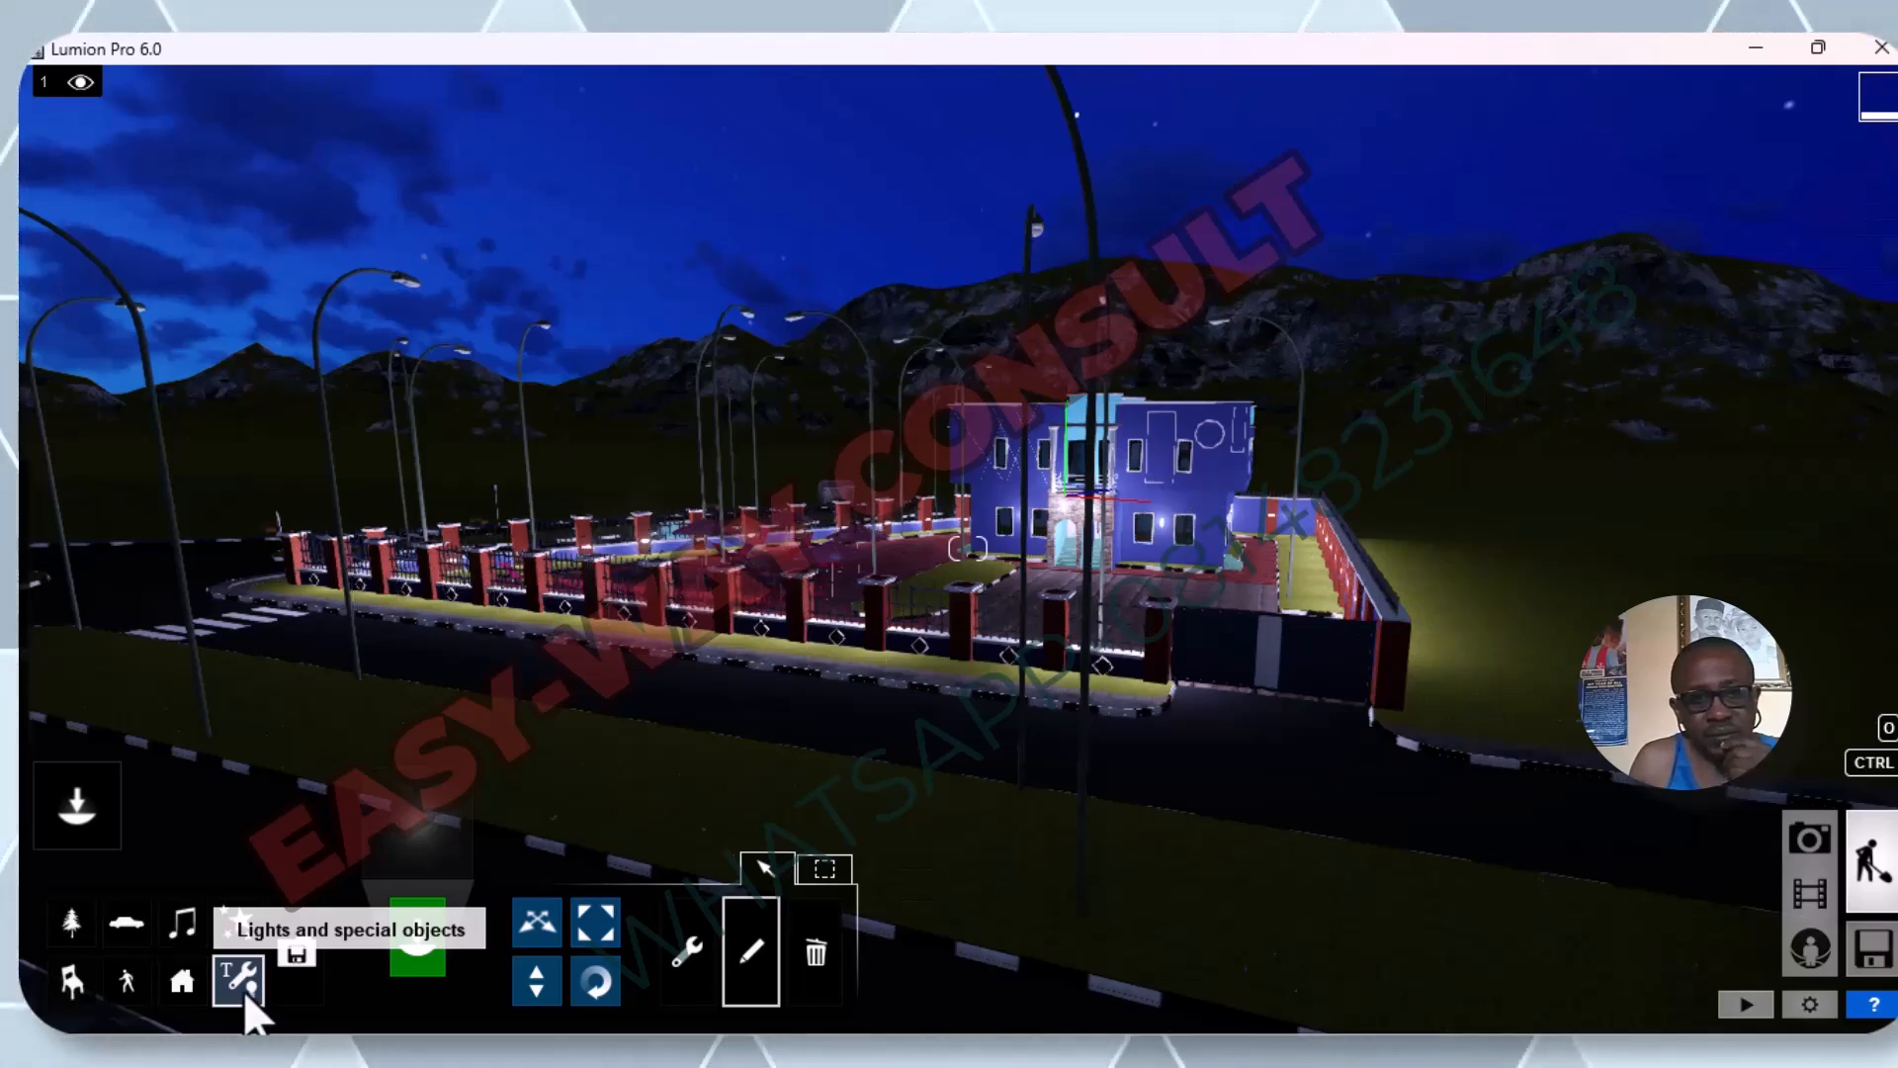
Choose the first Lamp spotlight in the Lights And Utilities Library for placement.
click(243, 988)
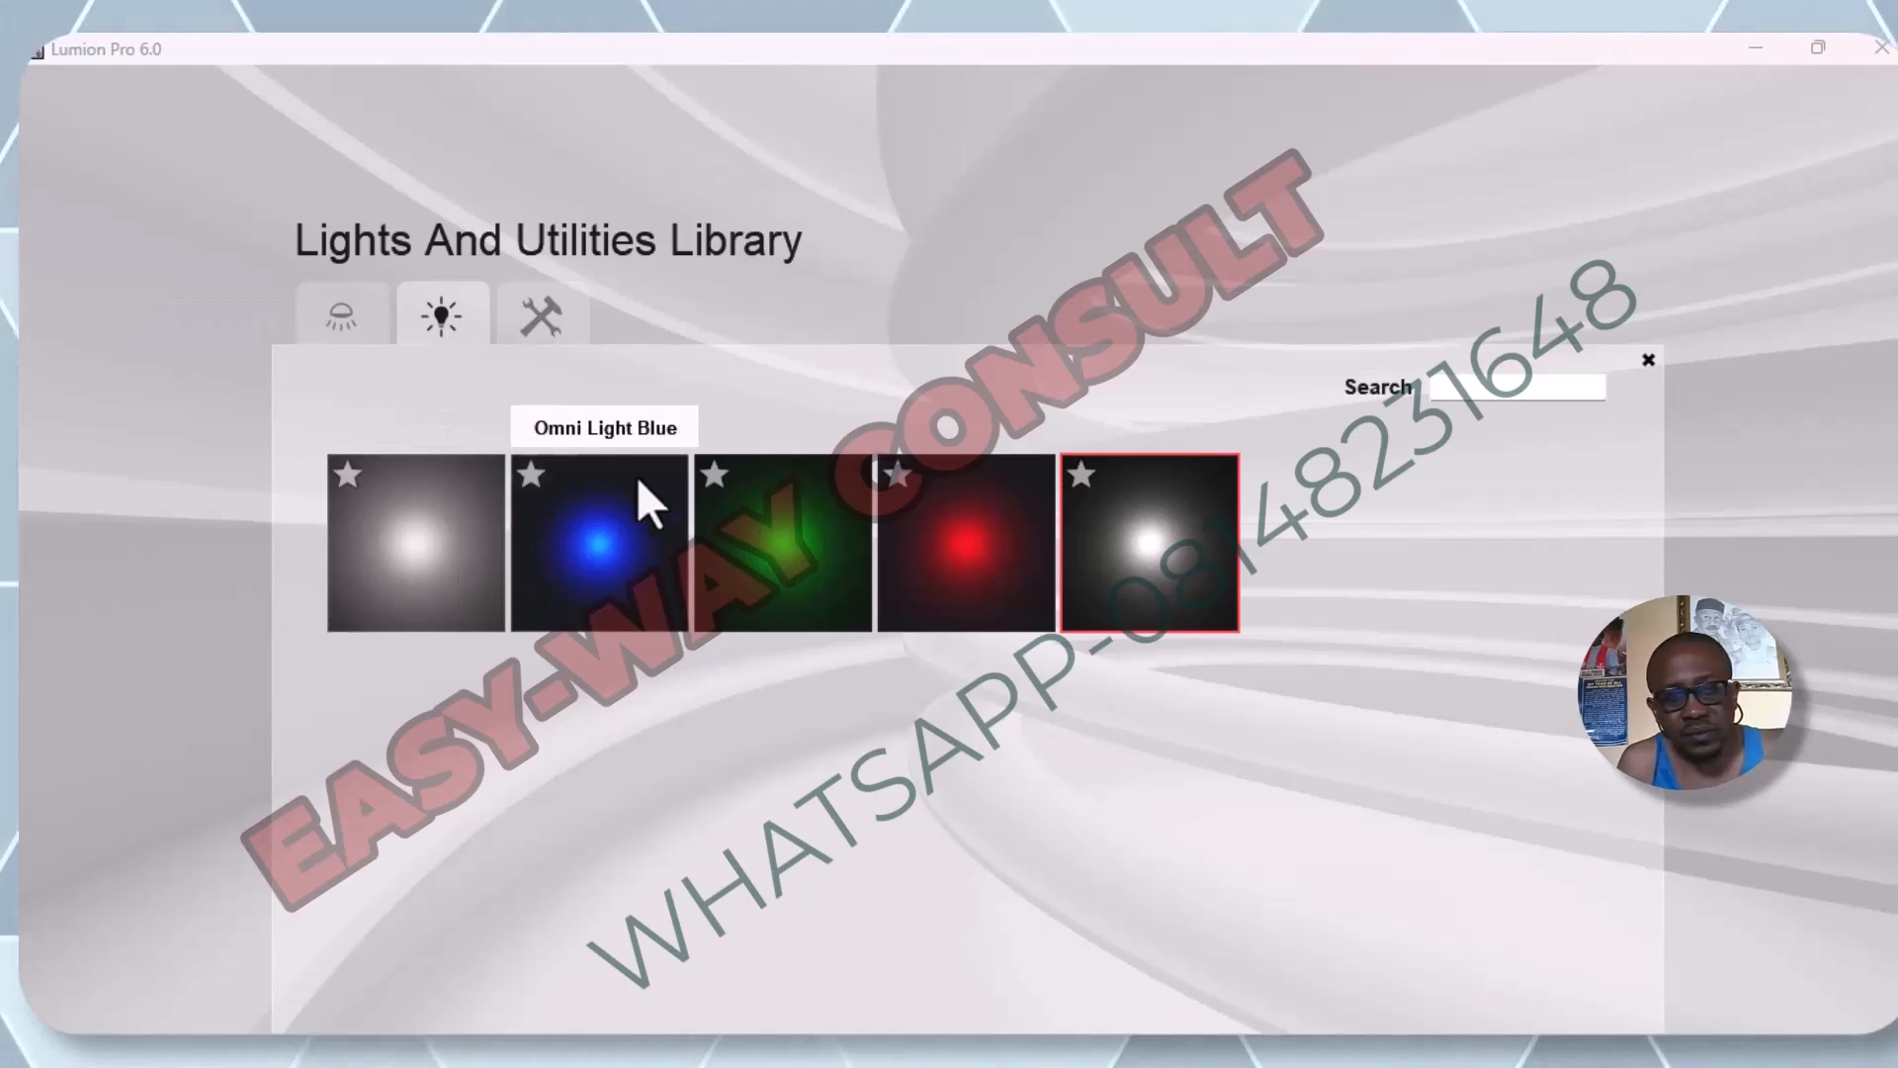
click(343, 326)
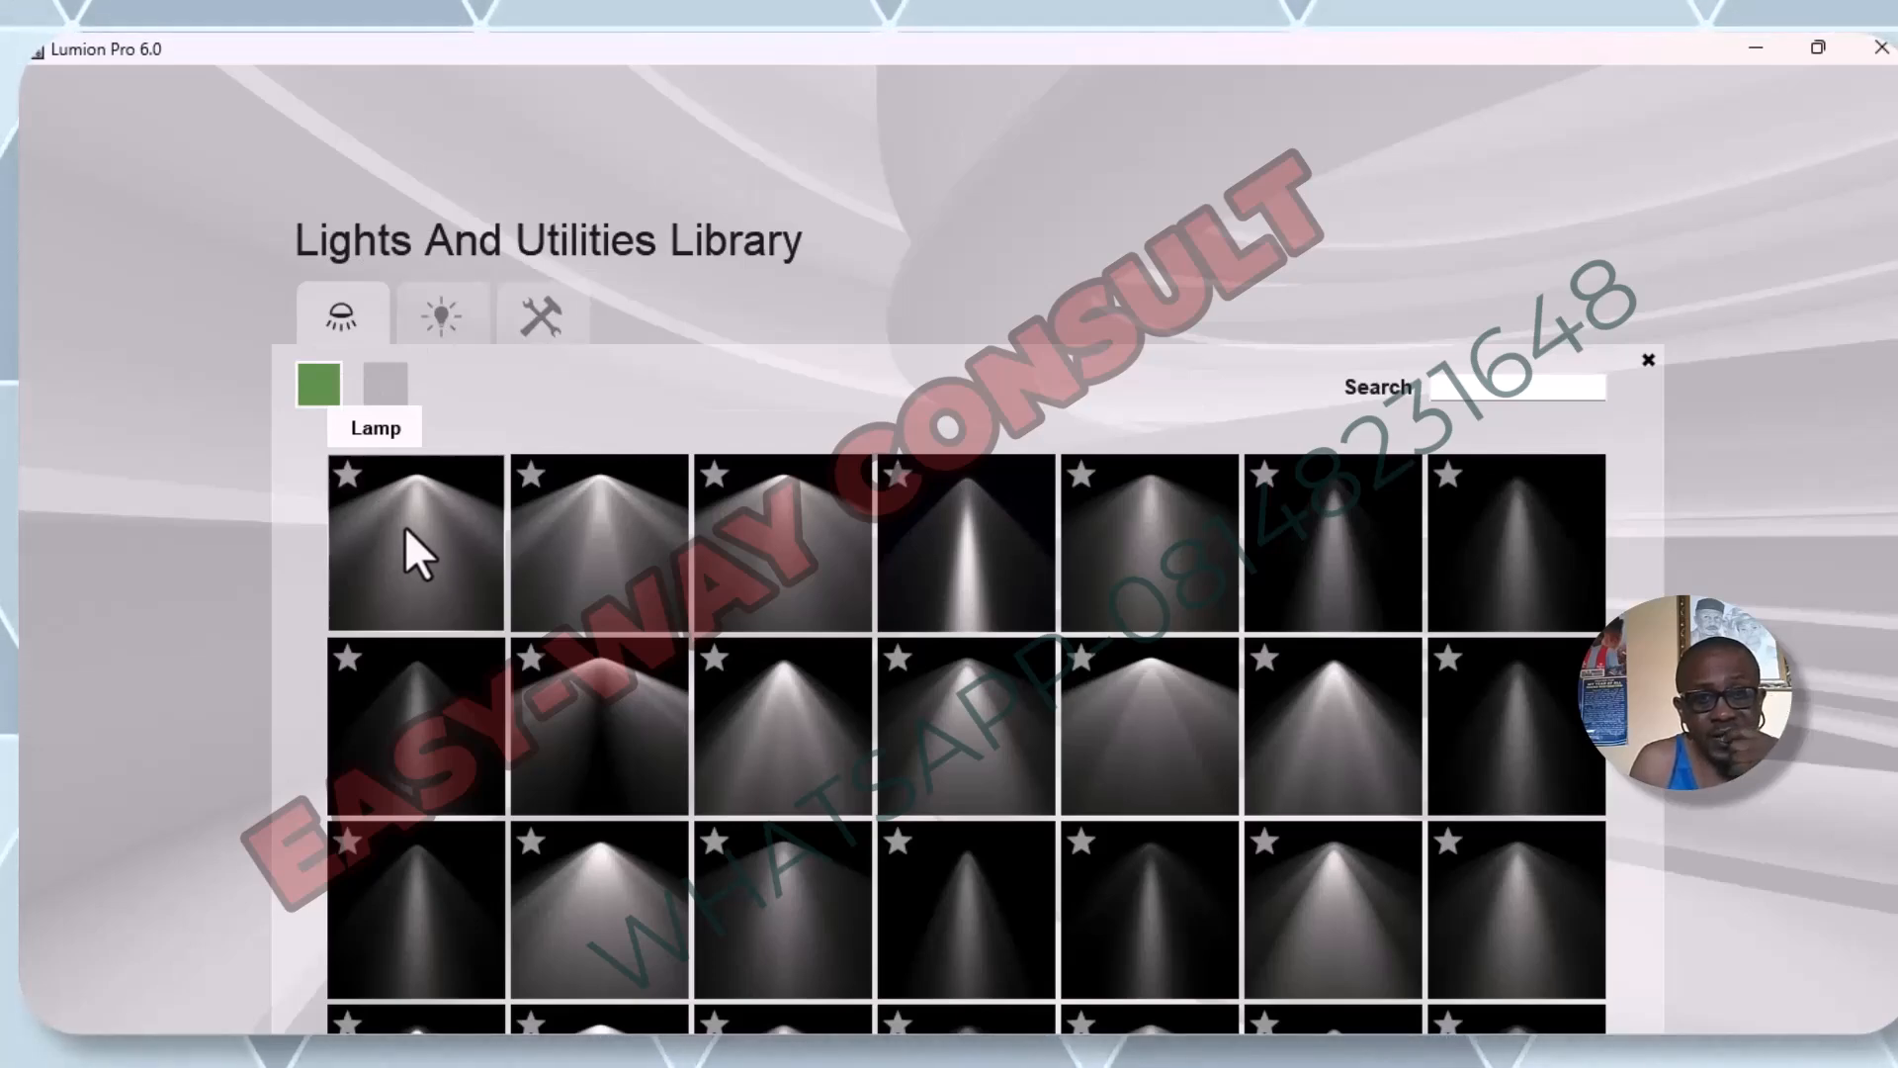
click(404, 529)
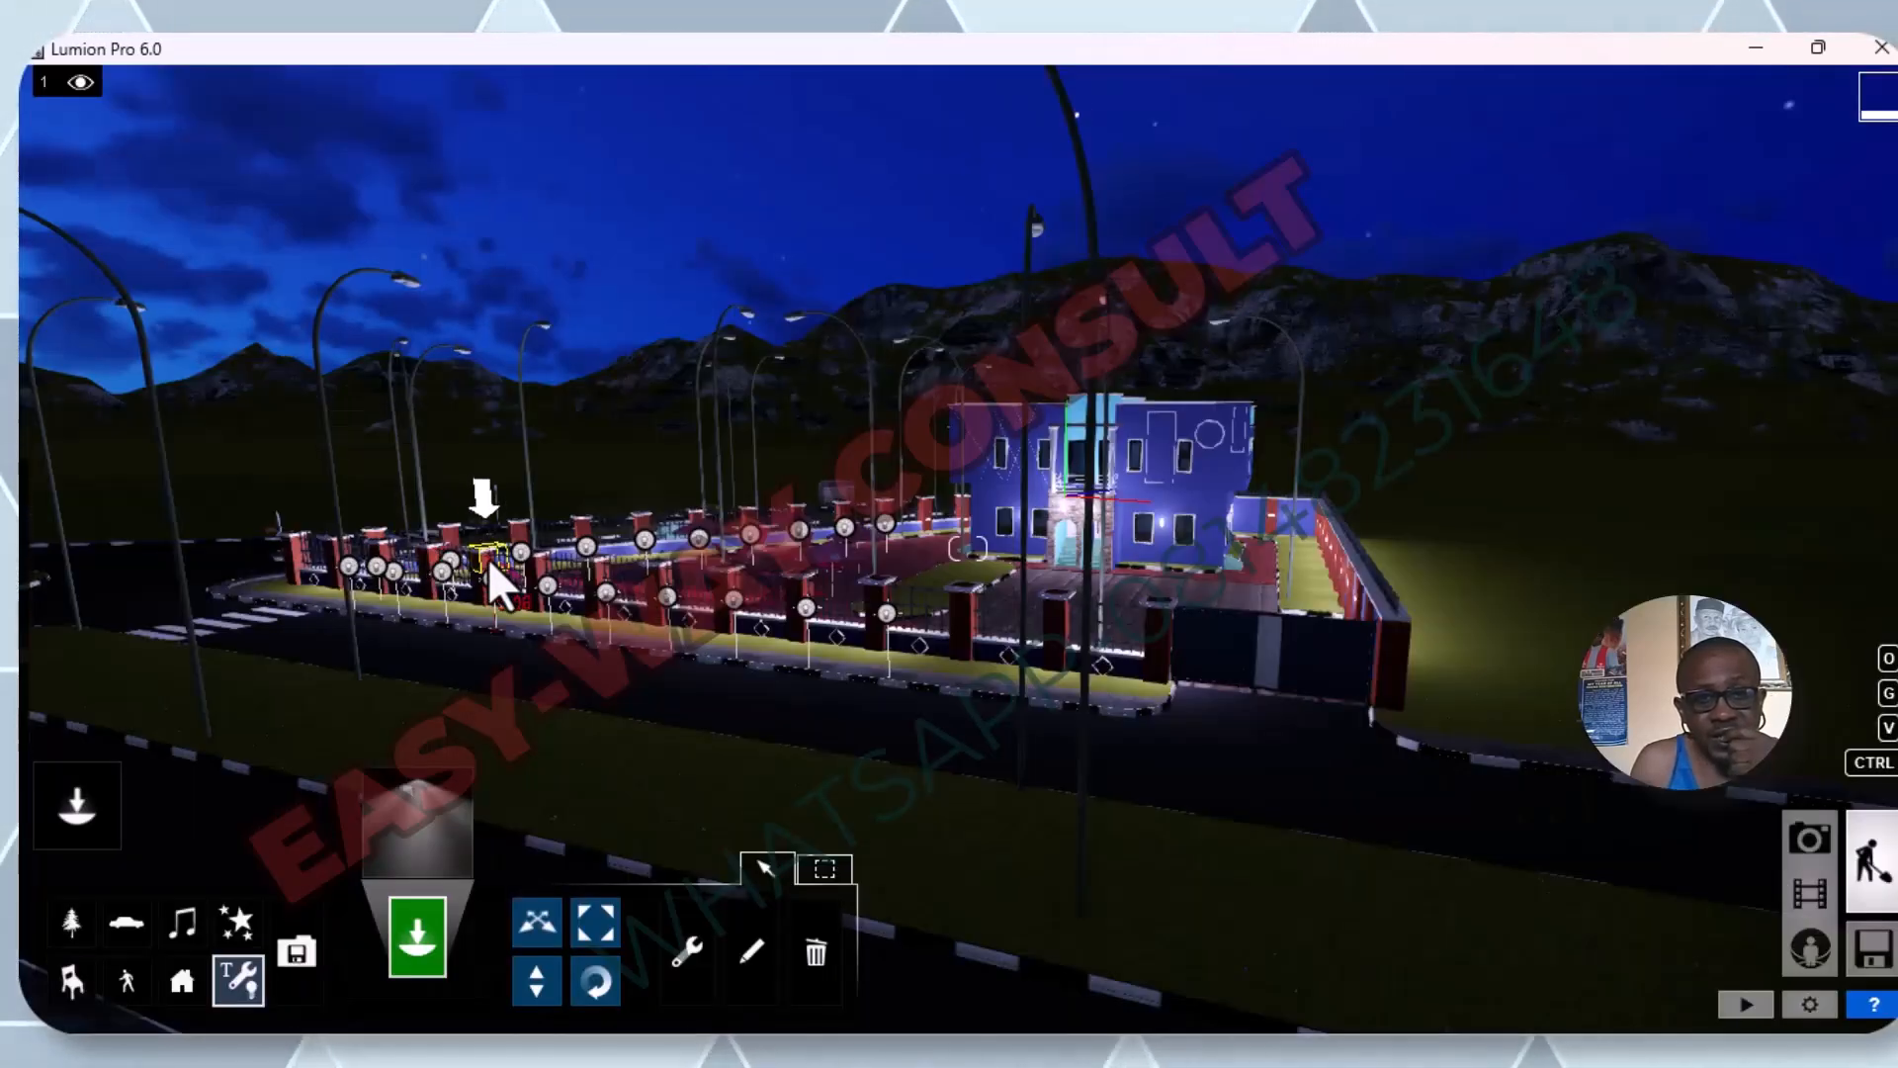
Place Lamp spotlights at the heads of the nearest street lamps along the front fence and road.
click(409, 287)
key(w)
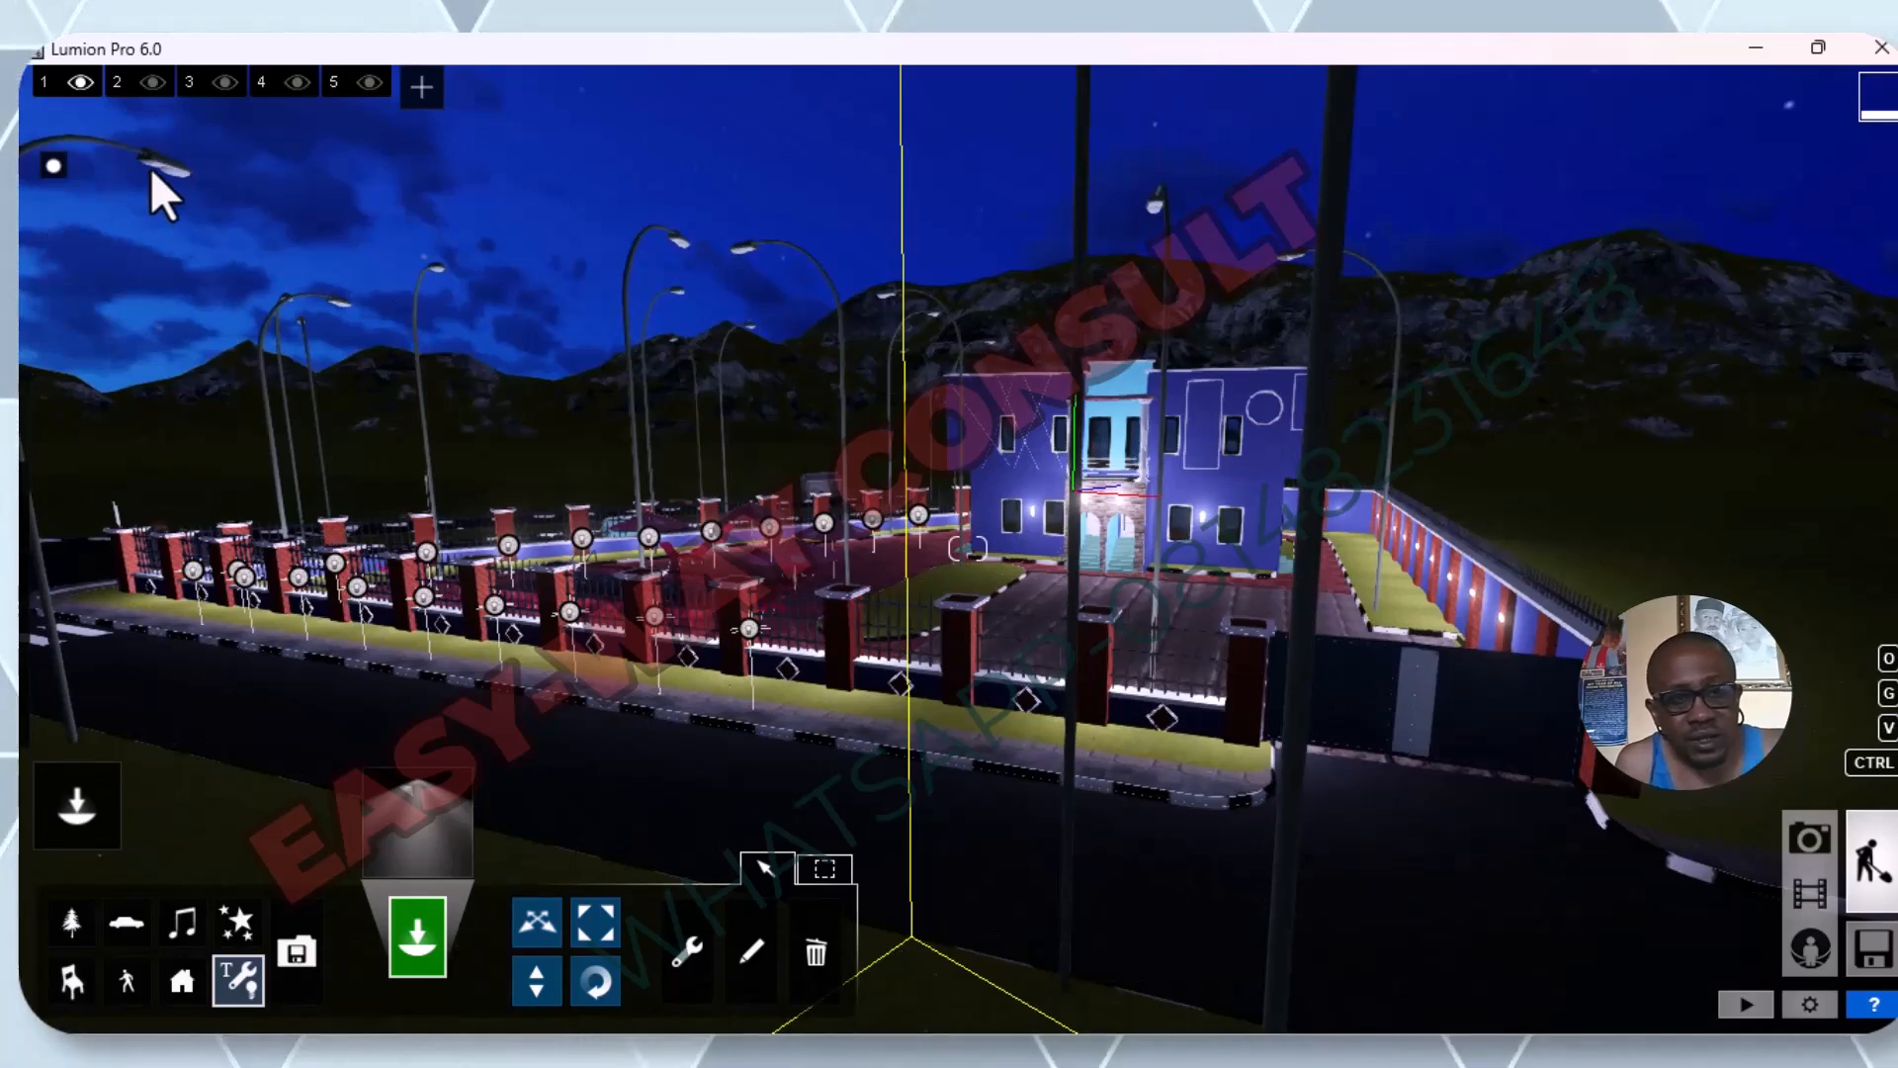
key(s)
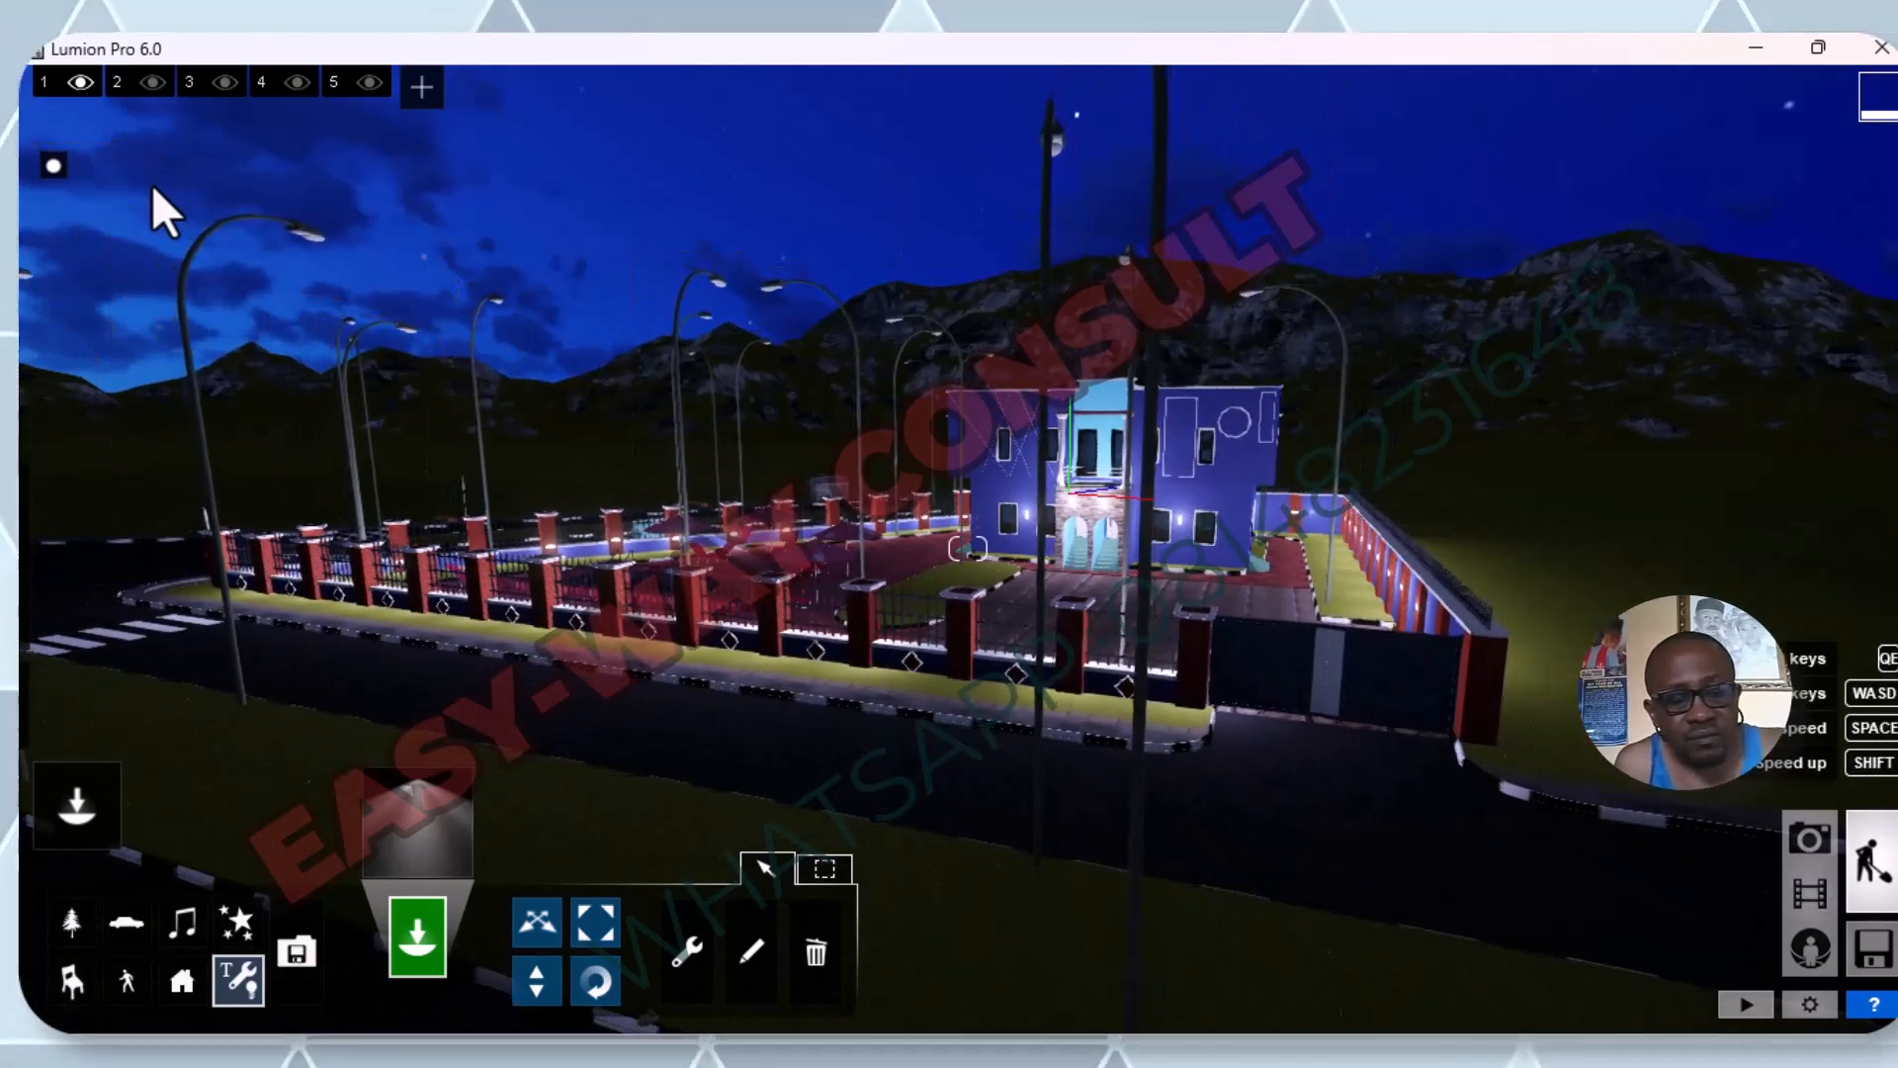
key(w)
key(w)
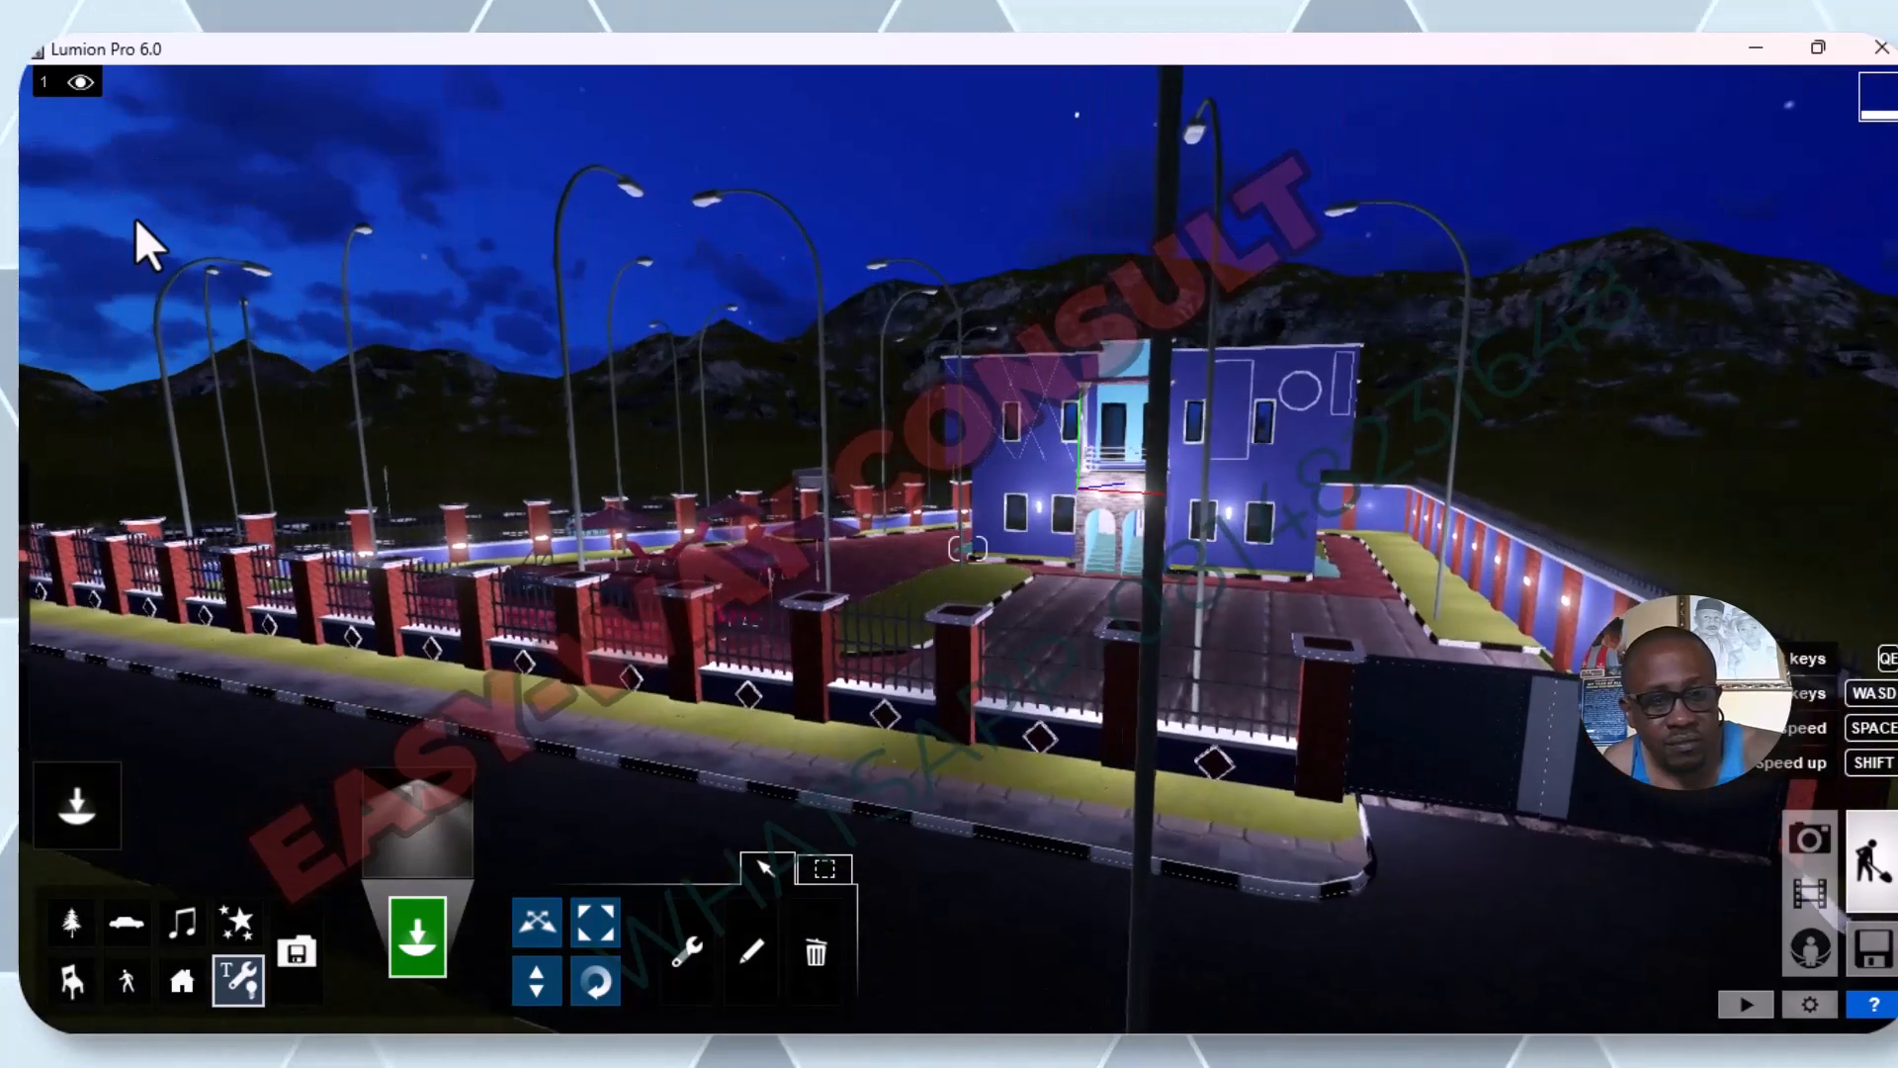
key(a)
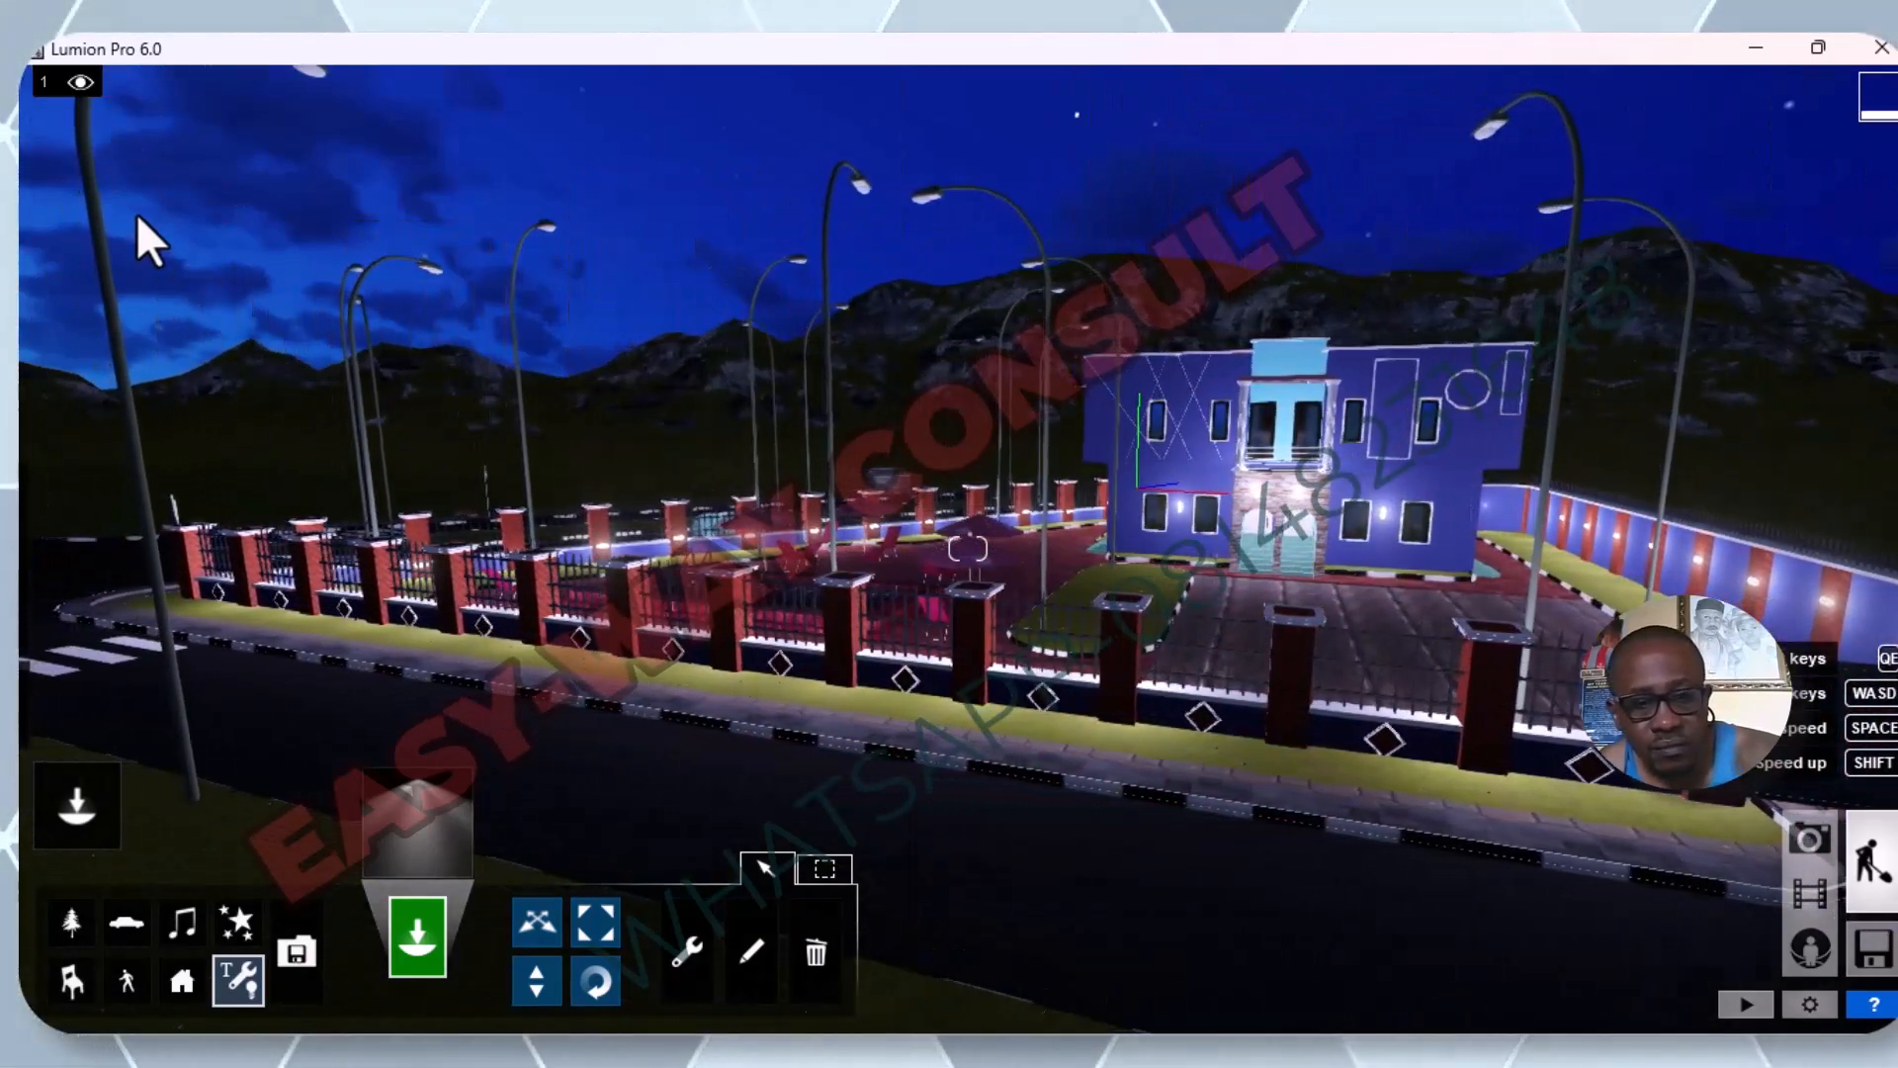
key(q)
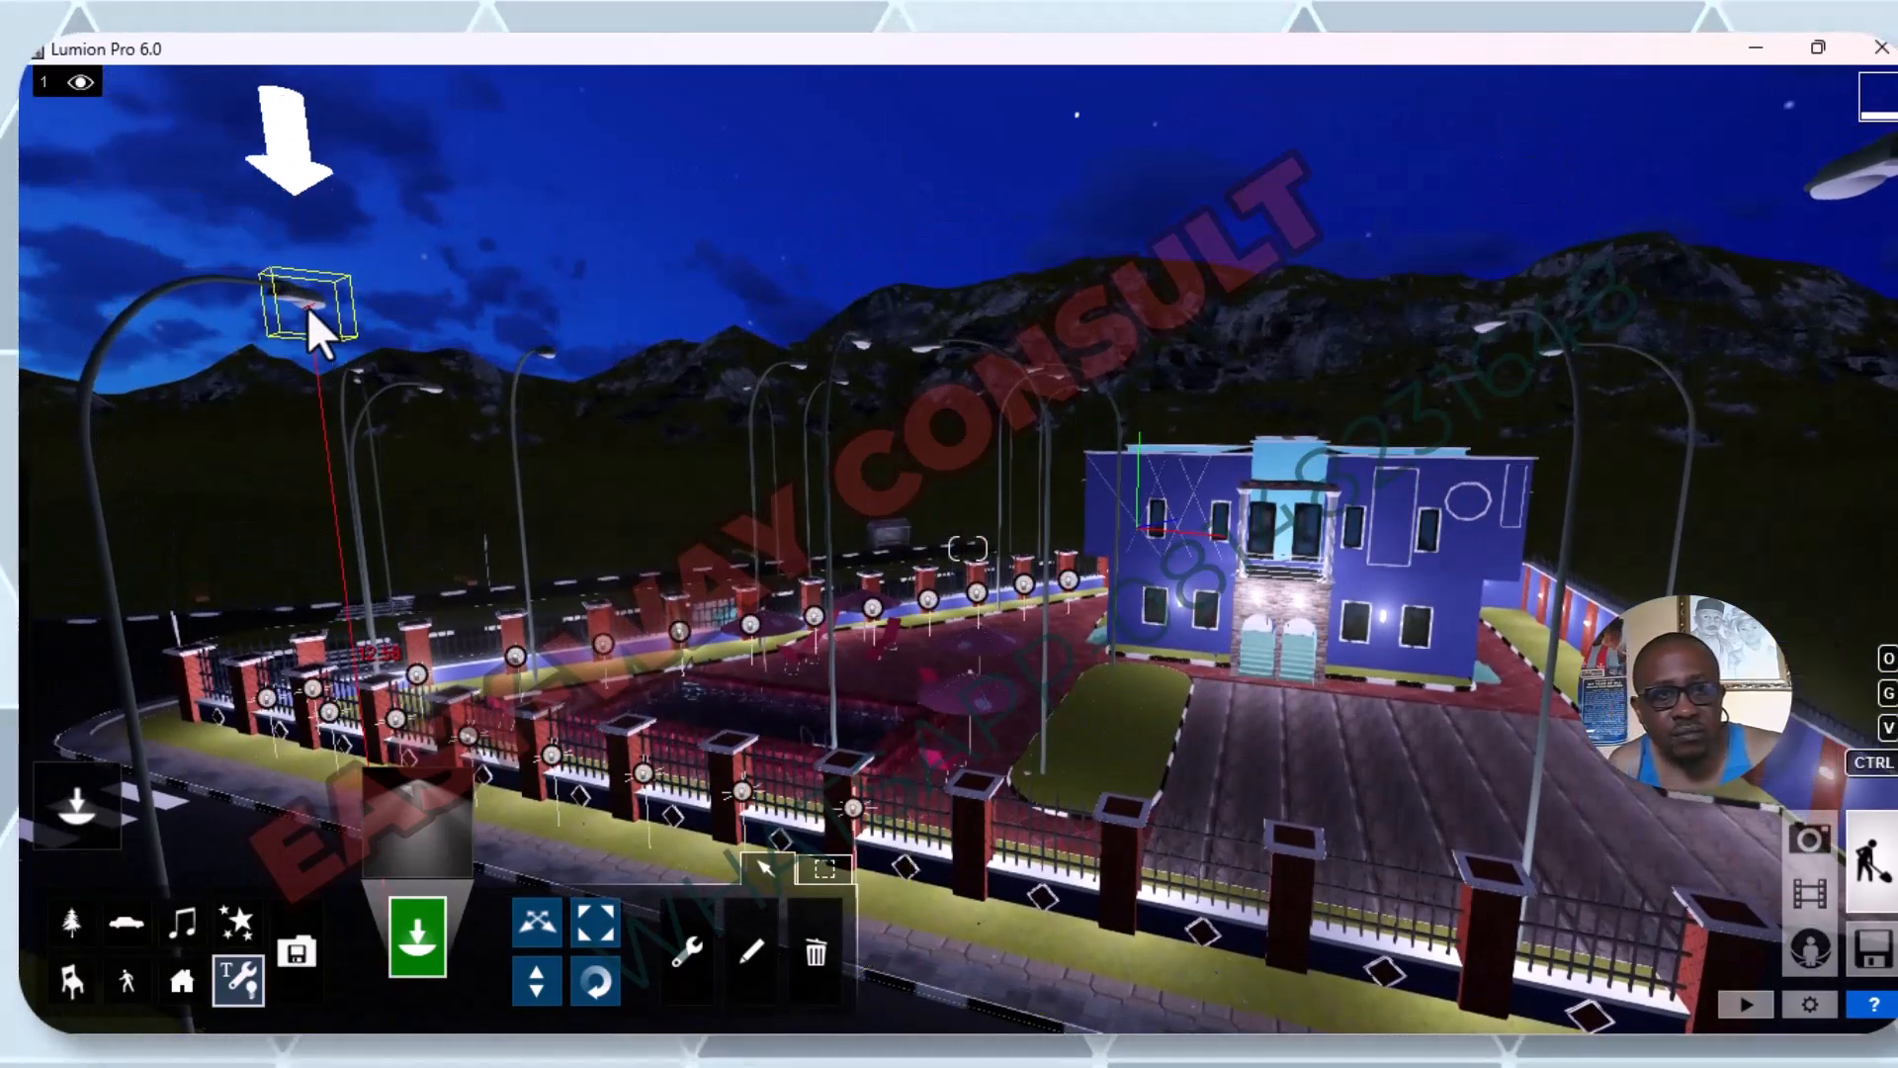
click(307, 306)
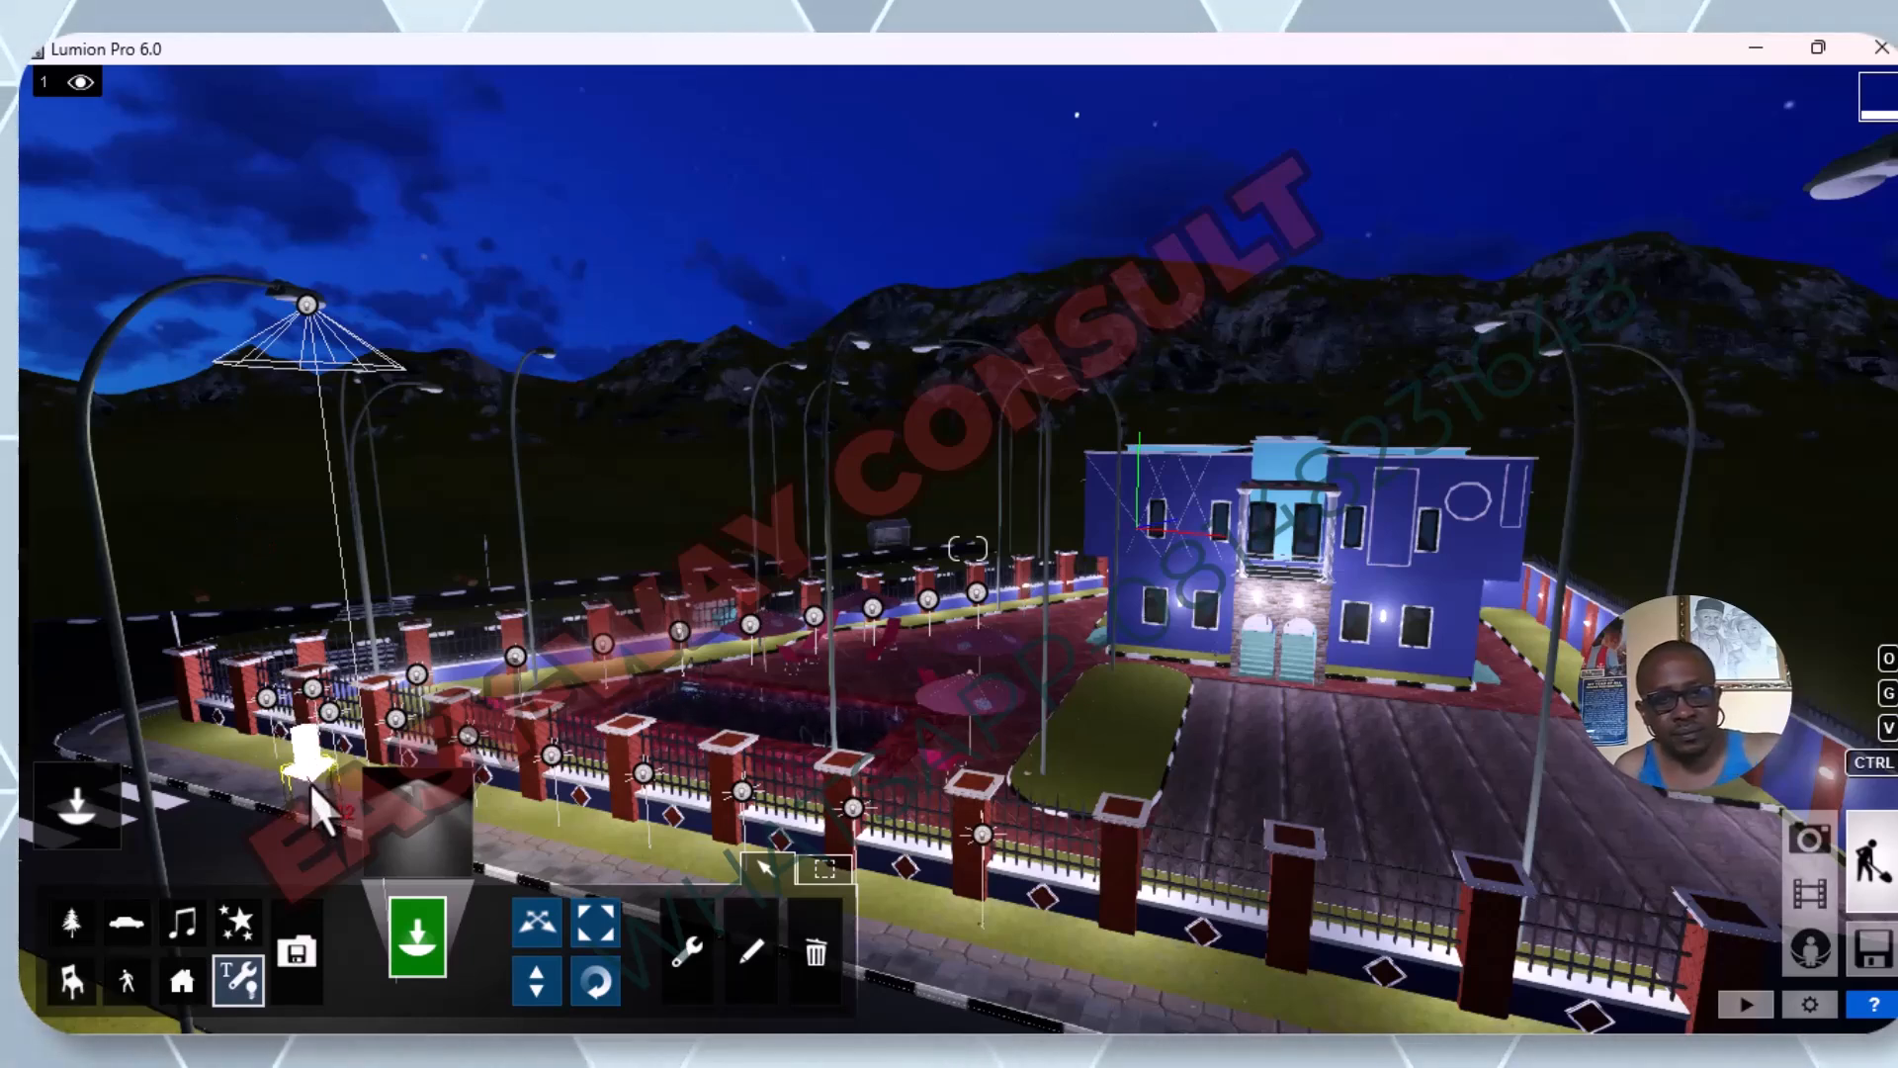
click(1866, 187)
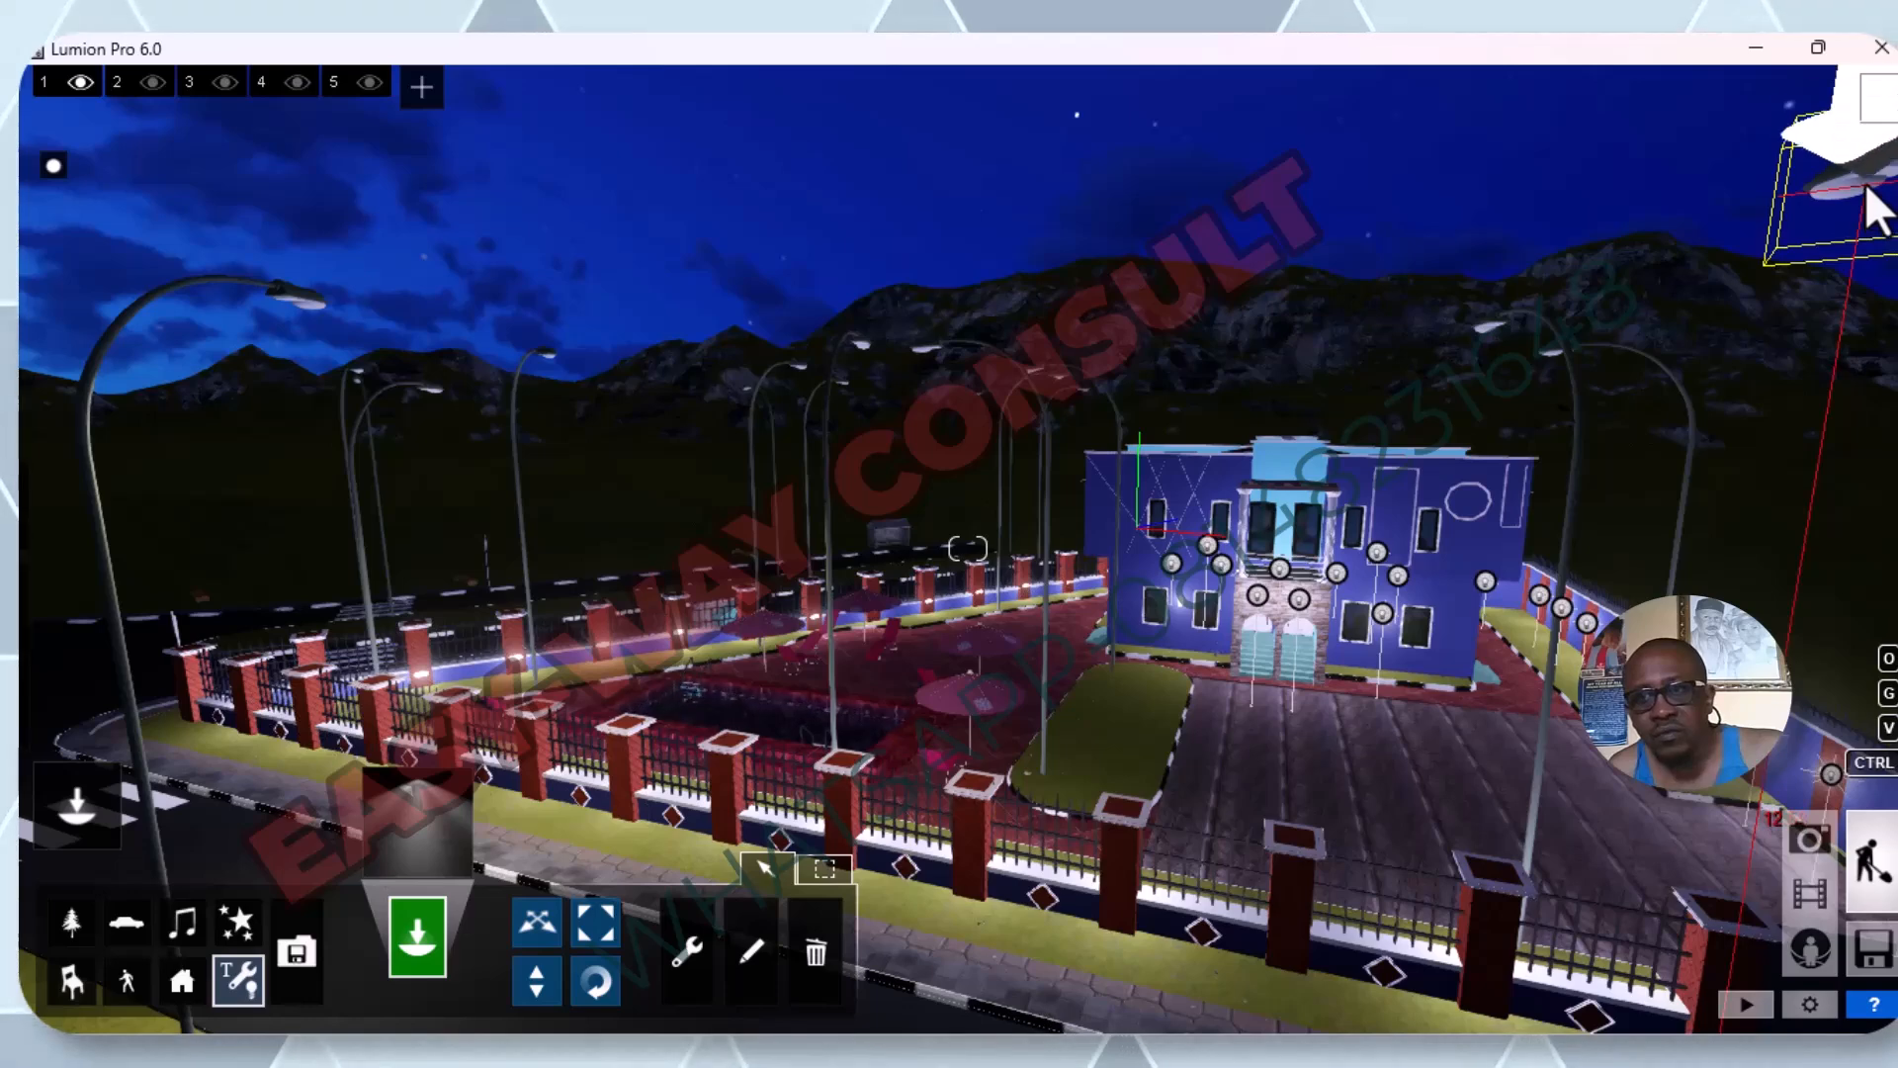
Place another Lamp spotlight at the head of the nearest street lamp beside the compound.
click(1866, 188)
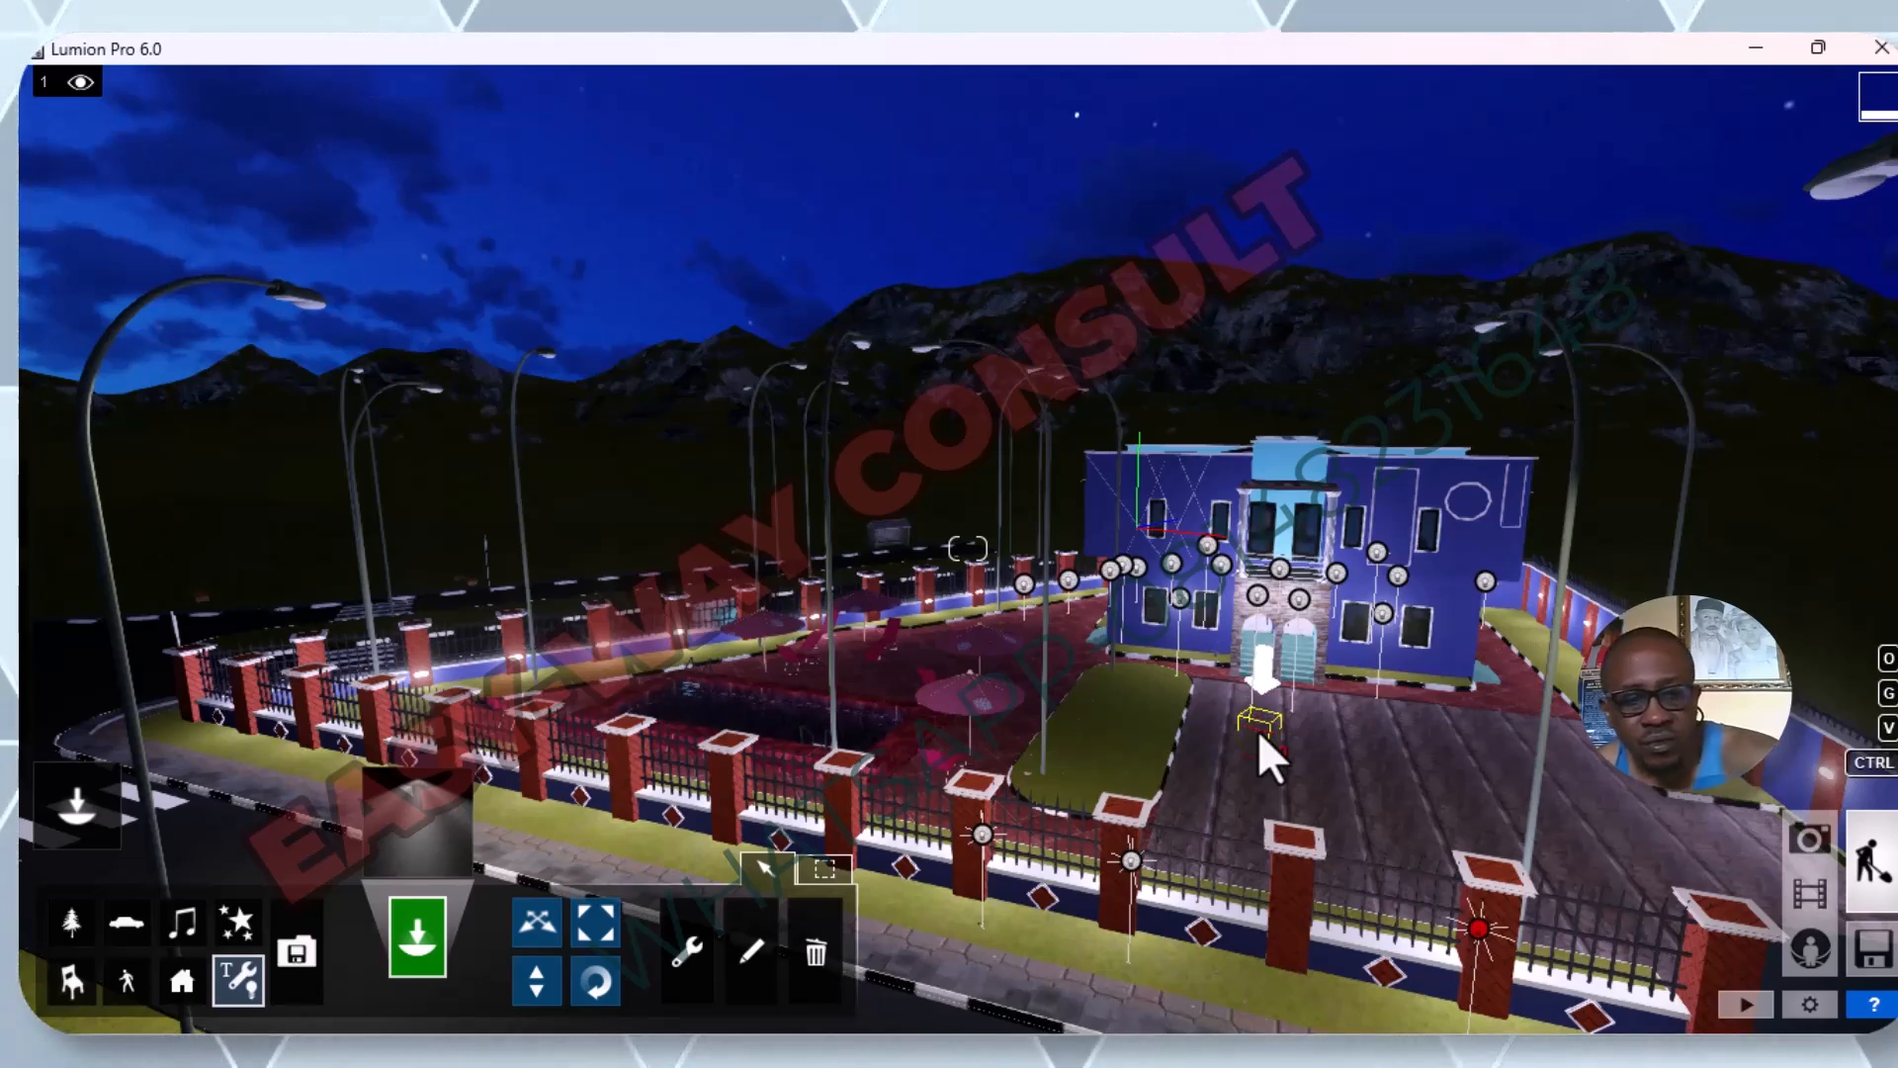
click(1252, 706)
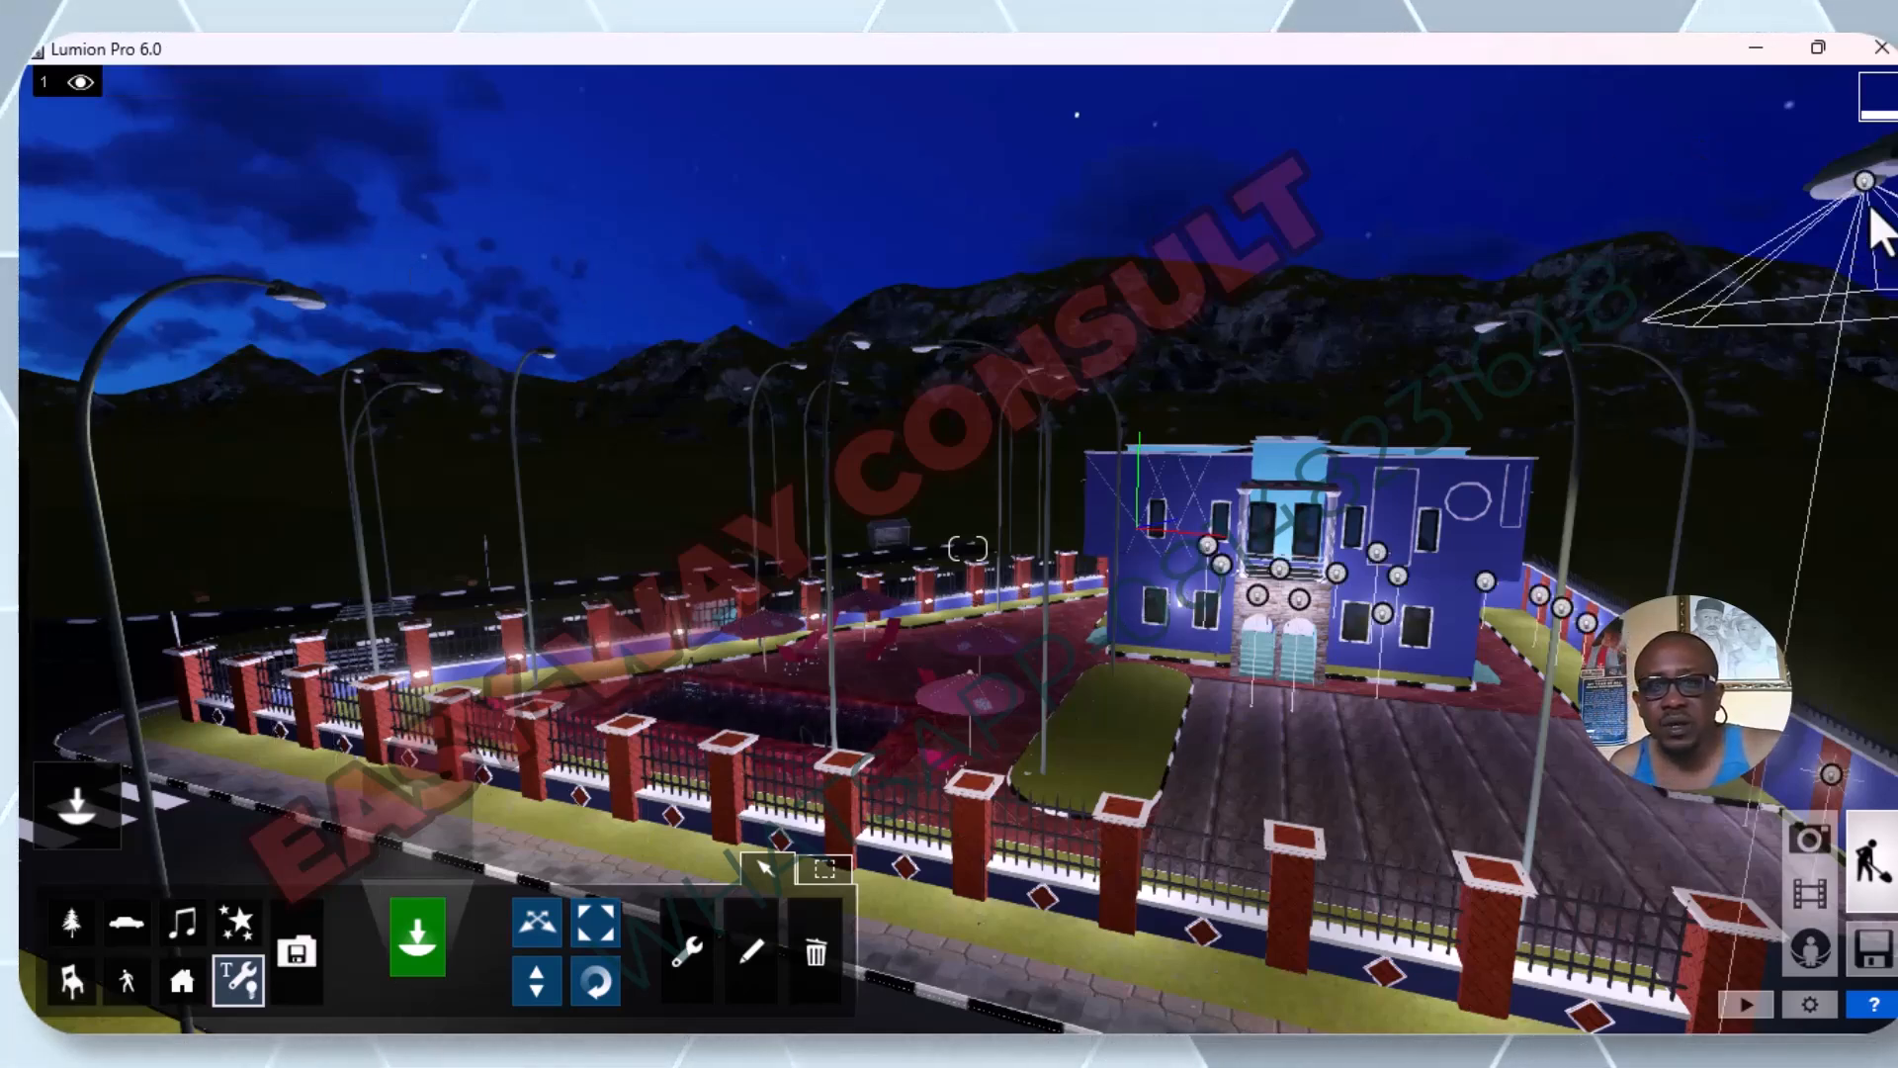
click(813, 947)
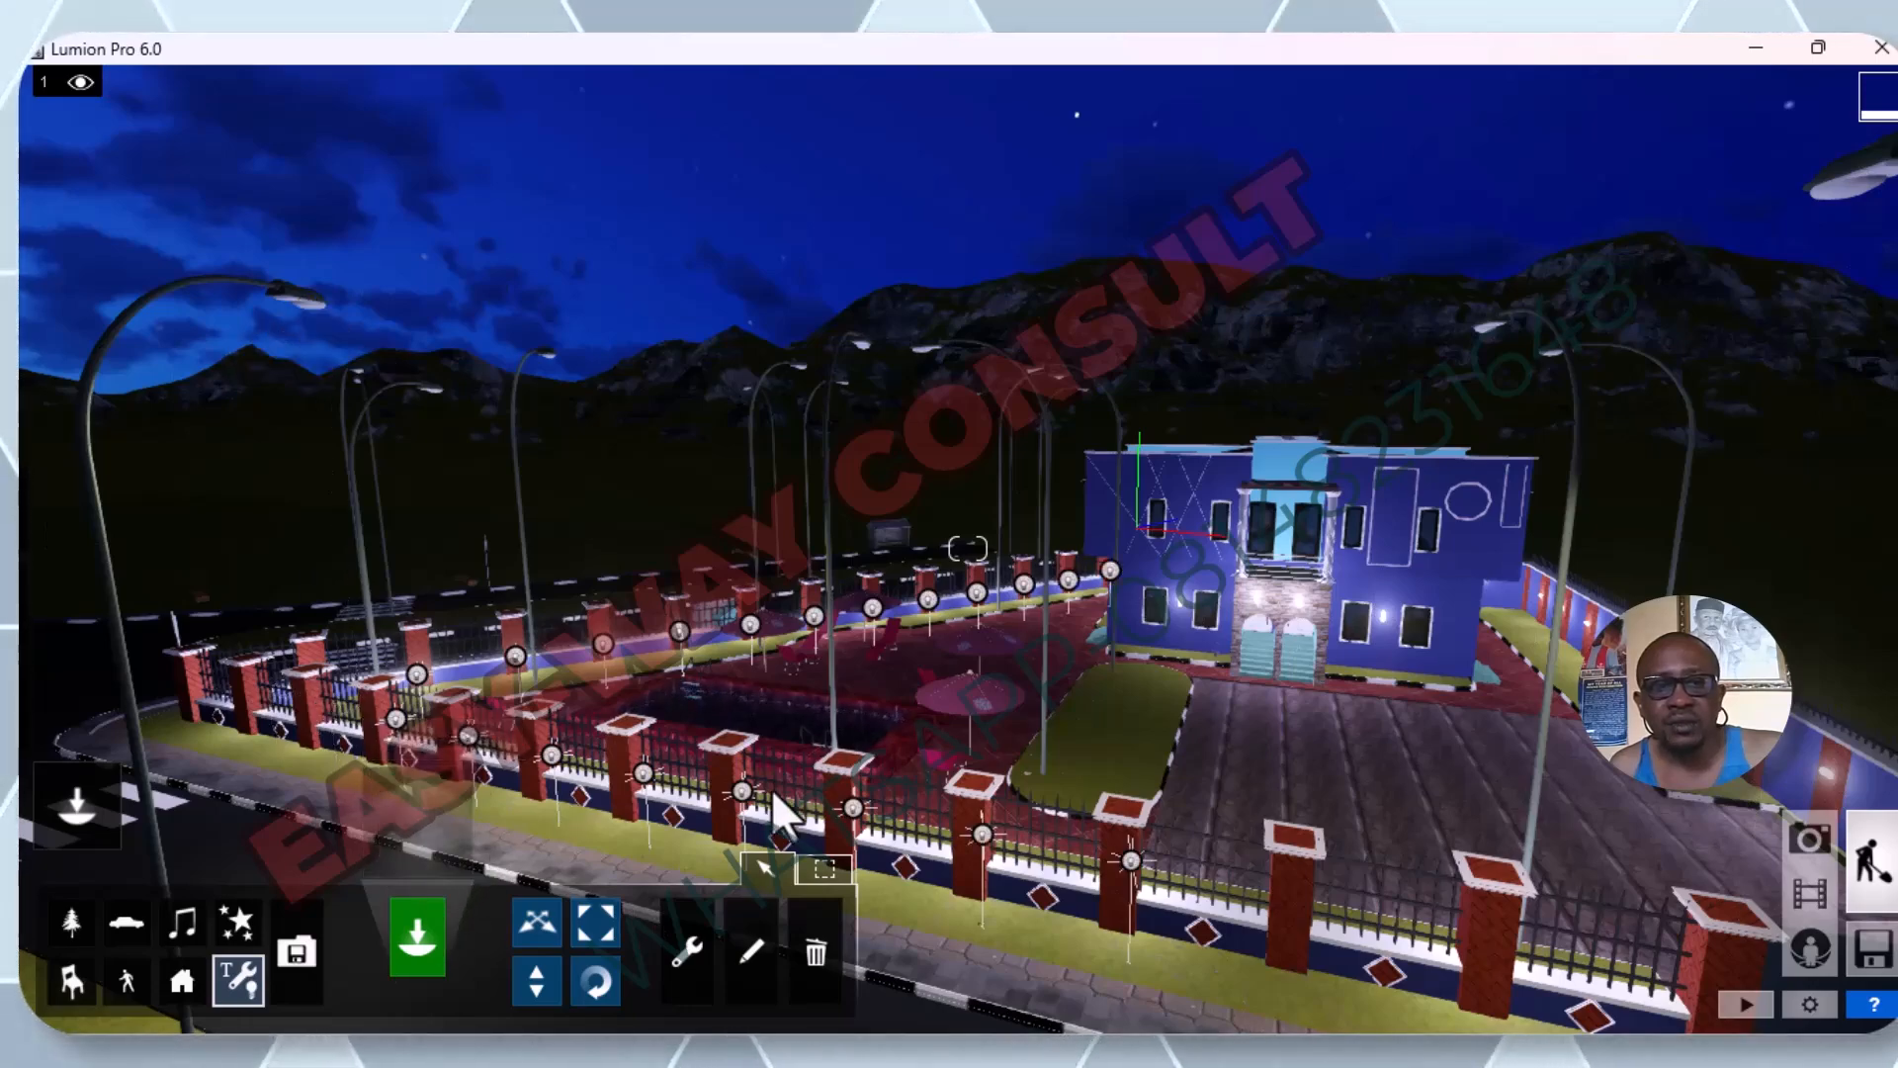
scroll(767, 791, down, 3)
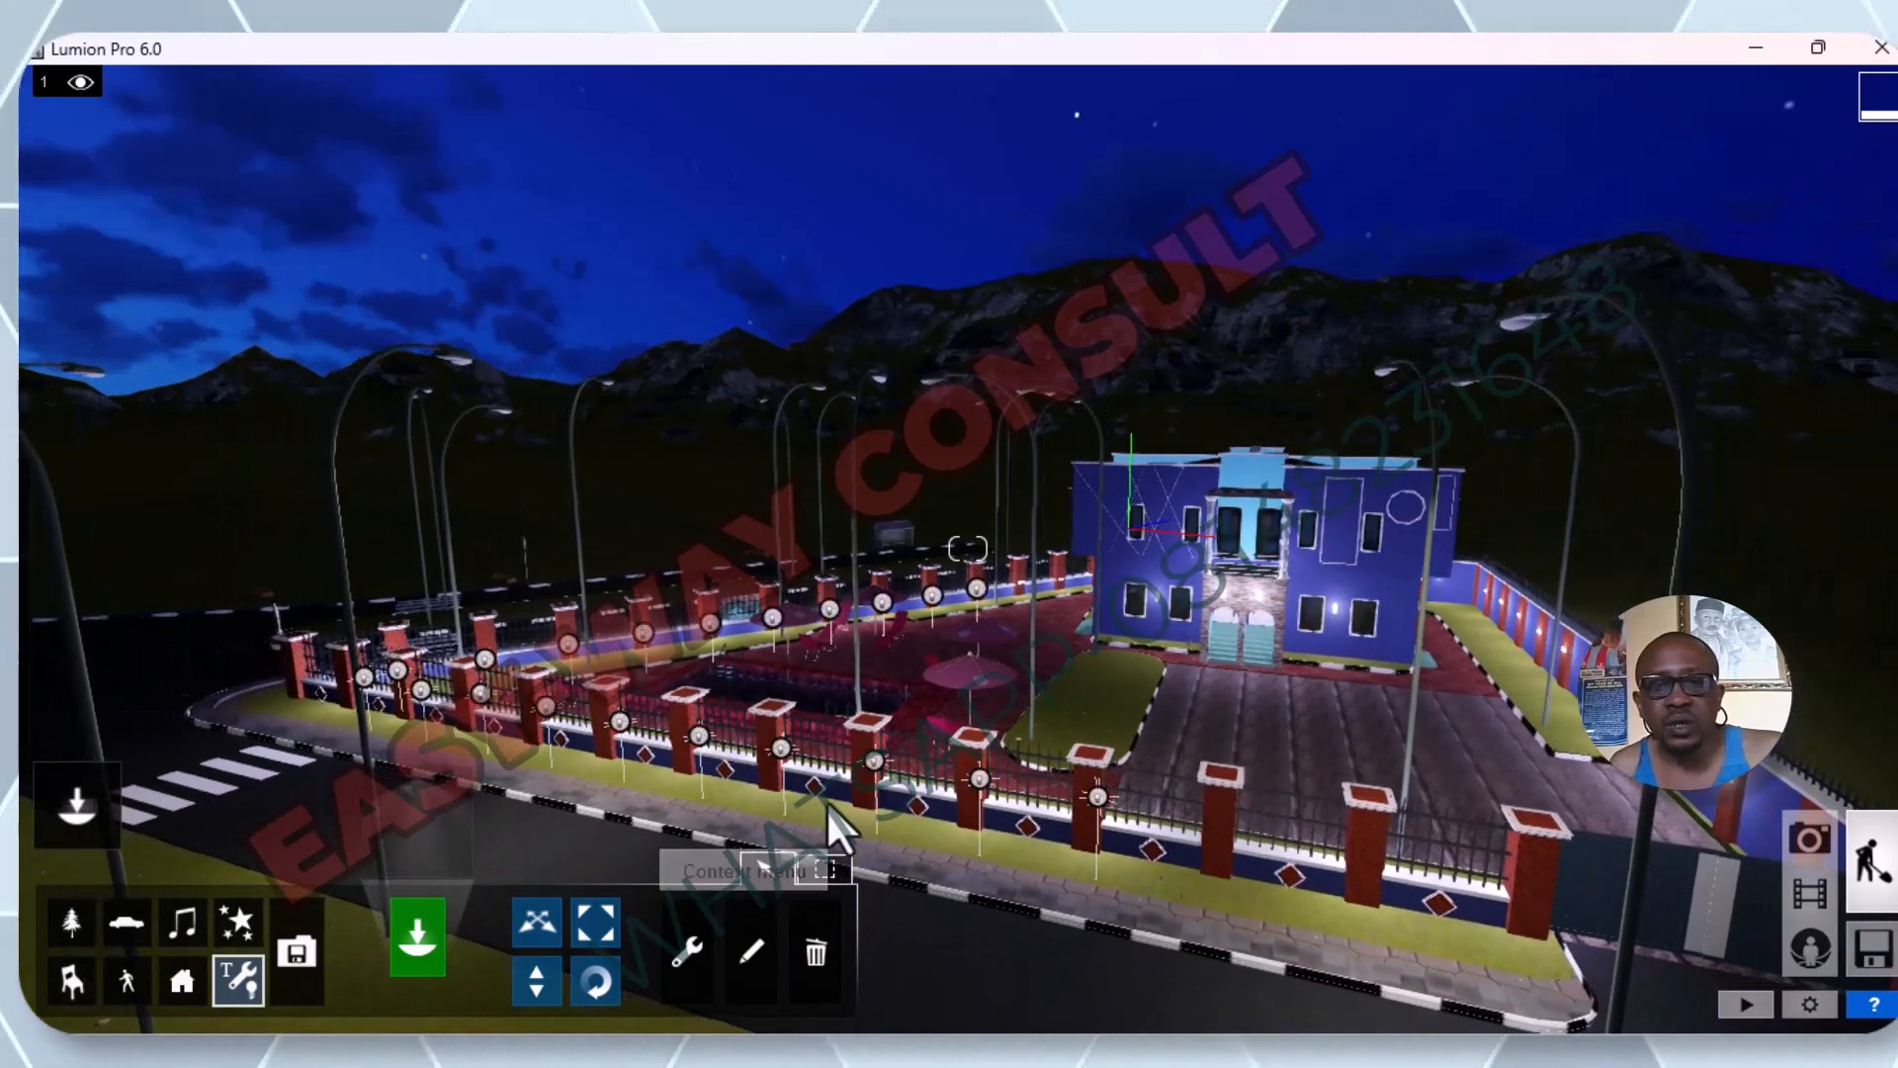
click(709, 976)
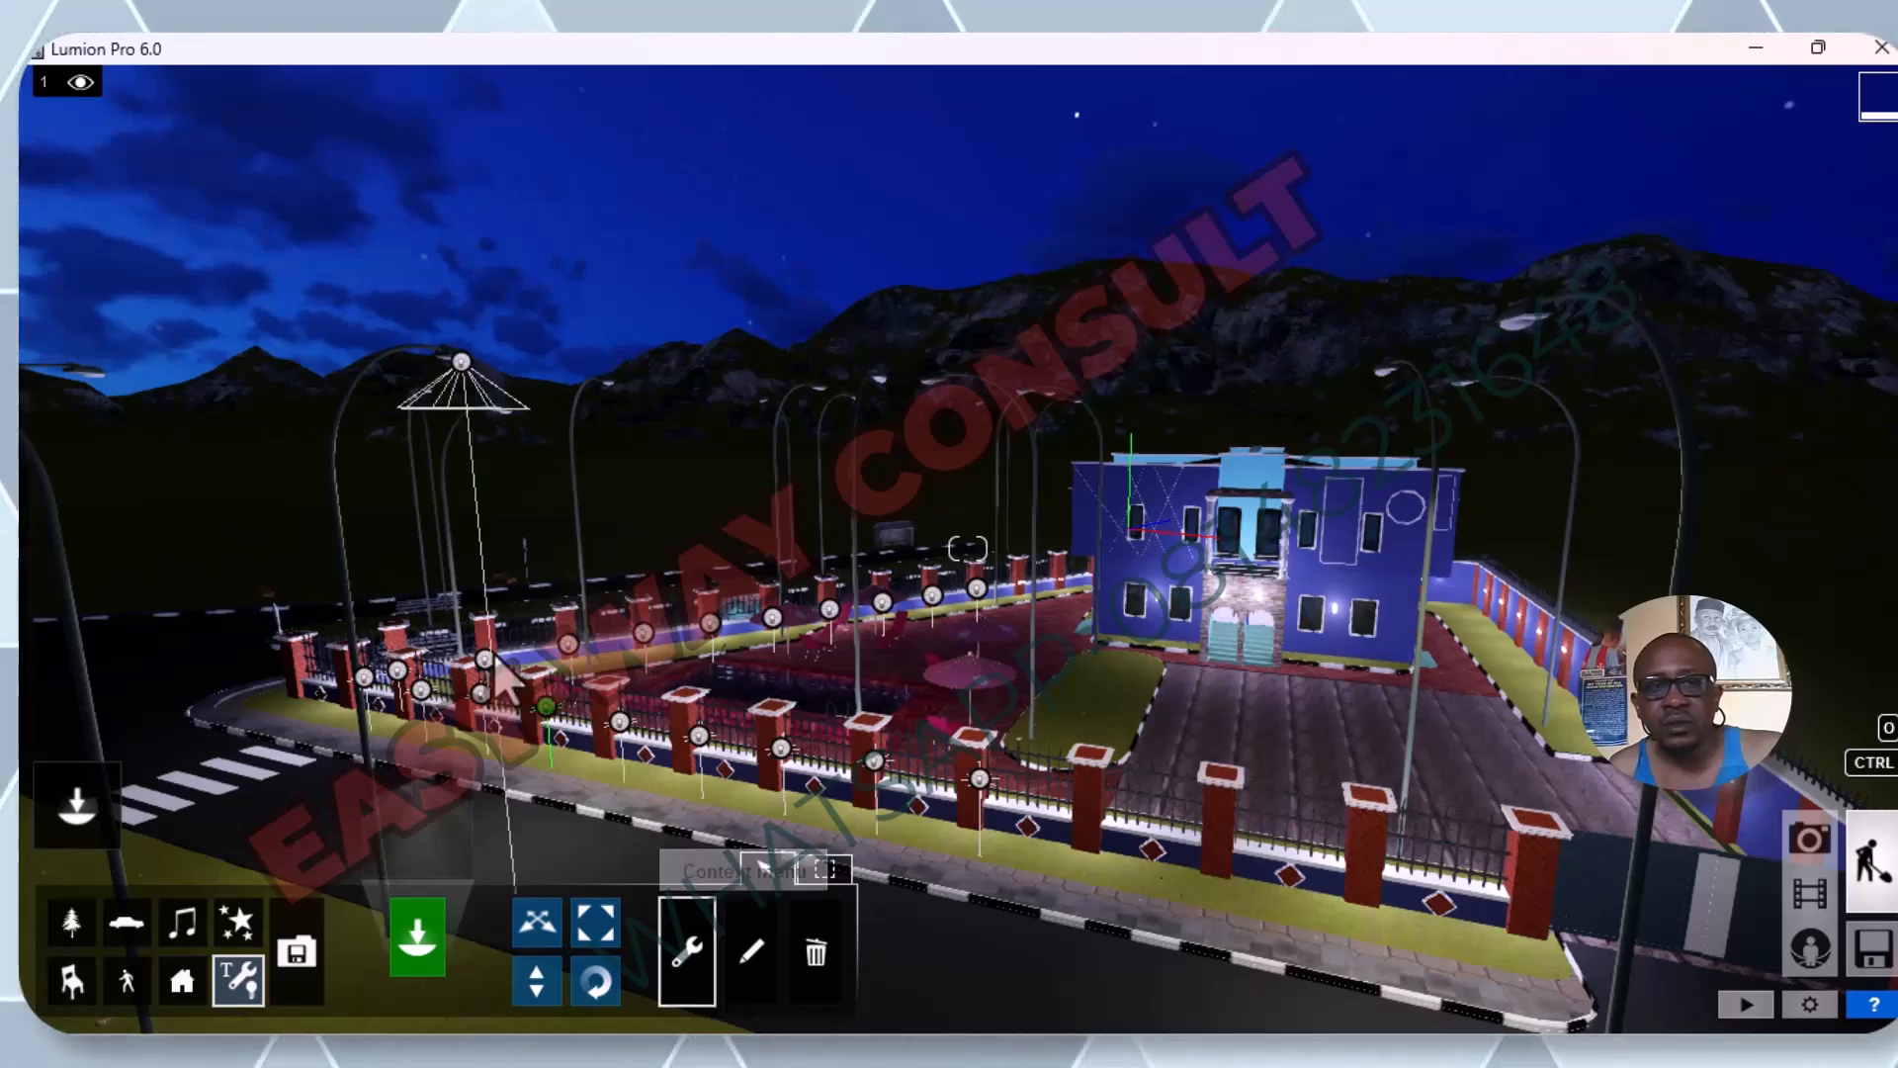
click(459, 360)
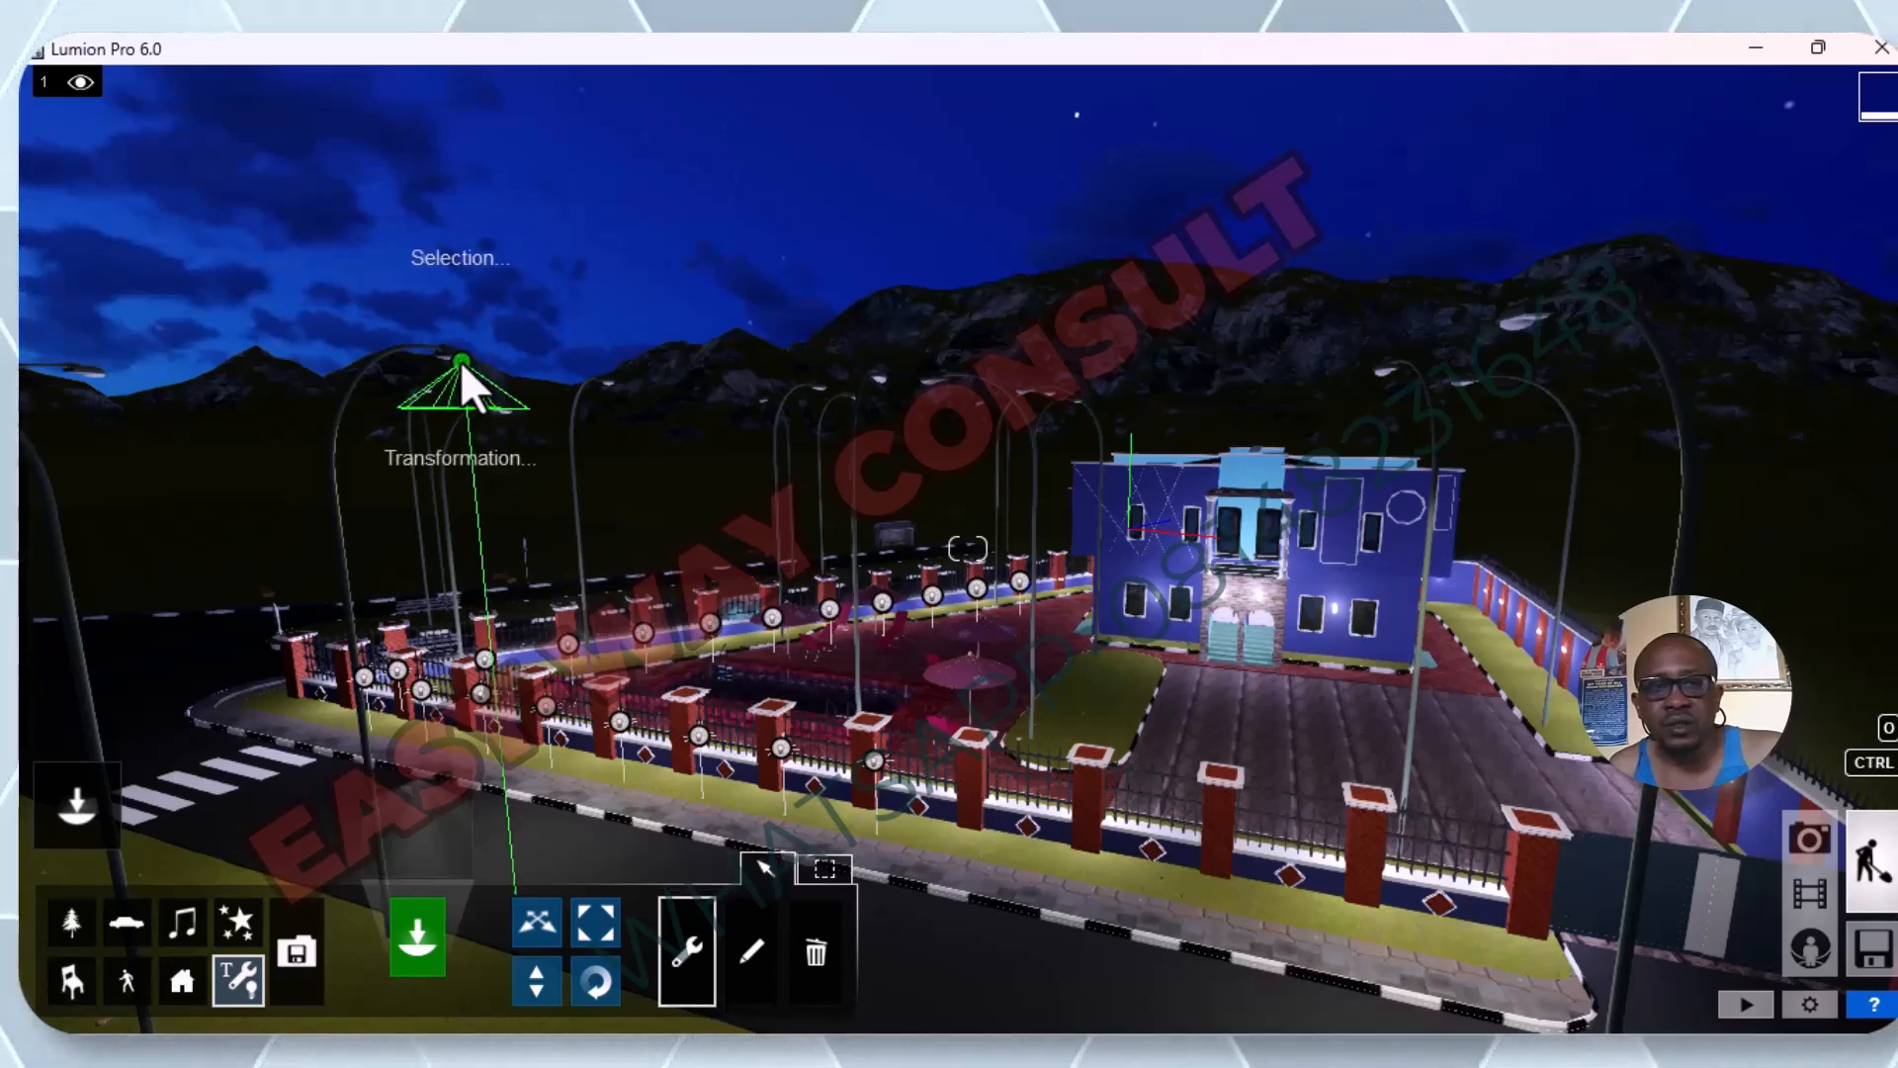
click(414, 471)
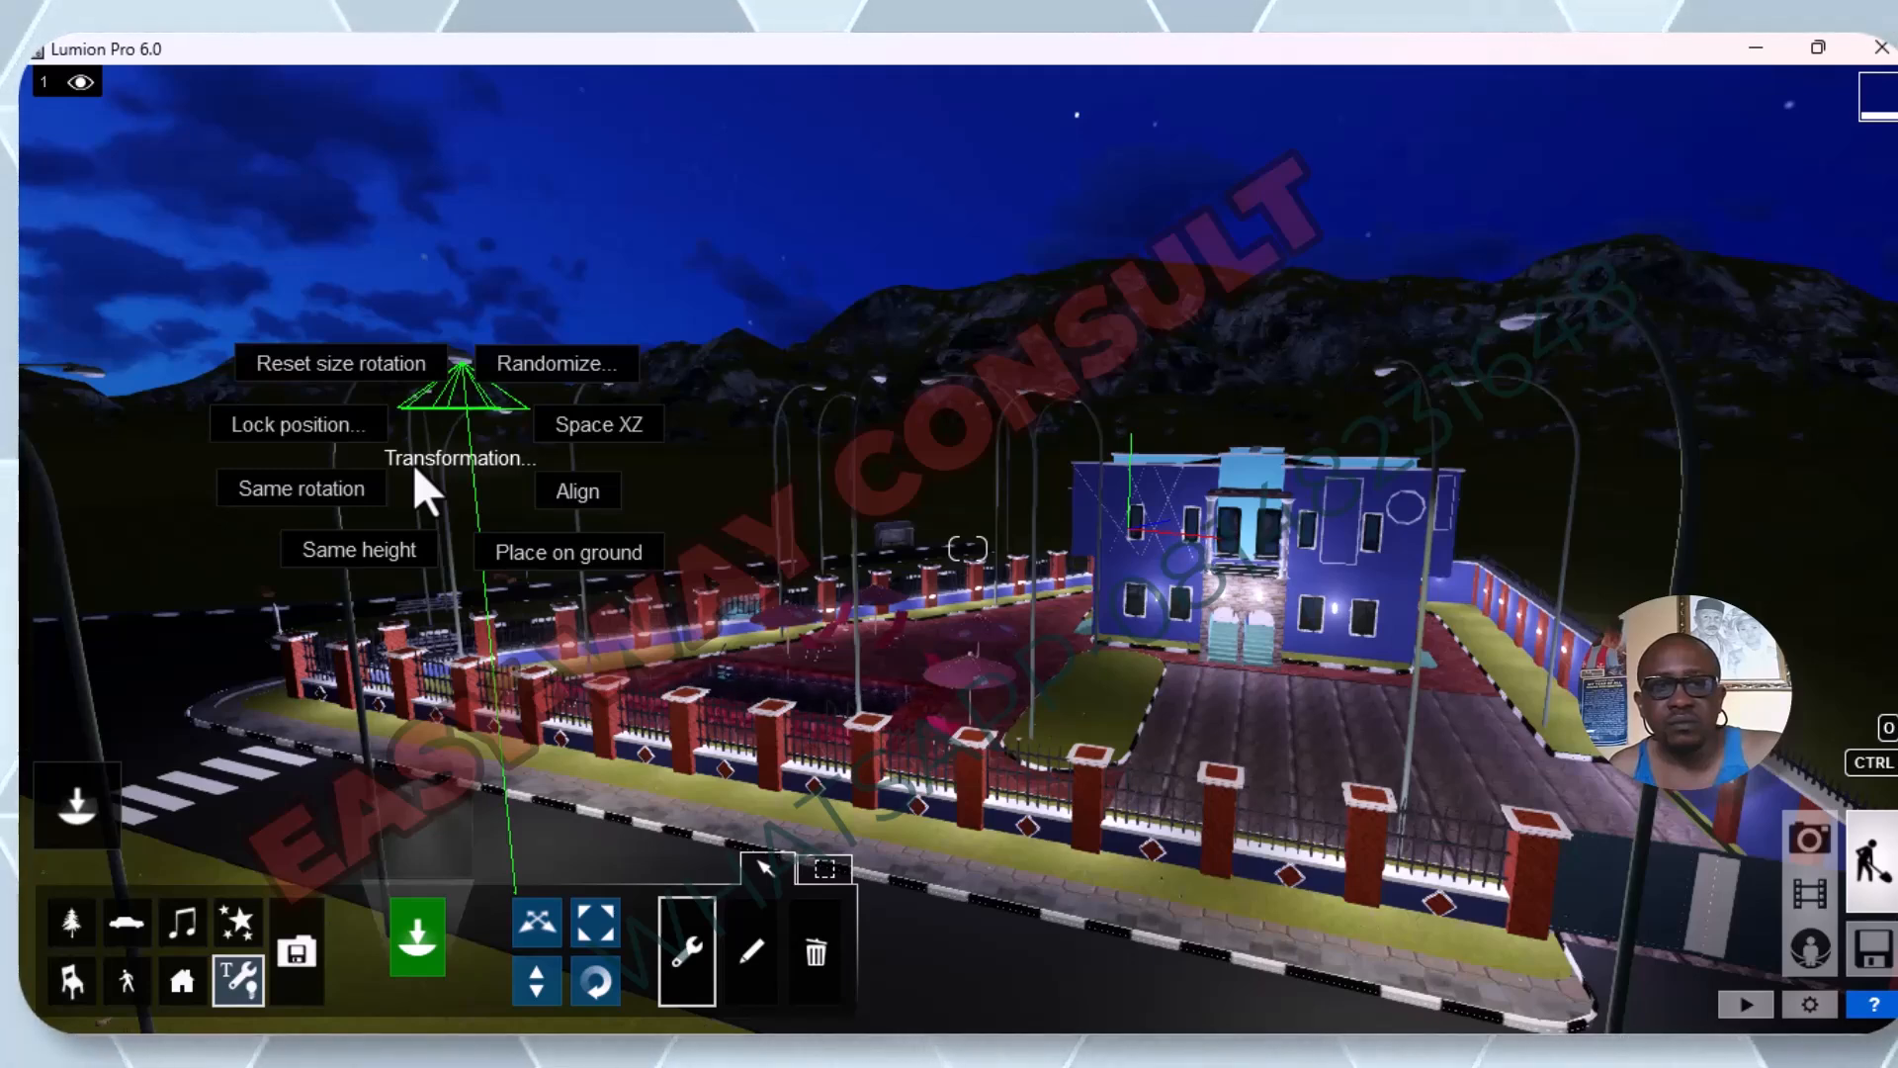
Edit the properties of the roadside street lamp's spotlight, raising its brightness above 2309.9 and slightly widening its cone angle.
click(763, 975)
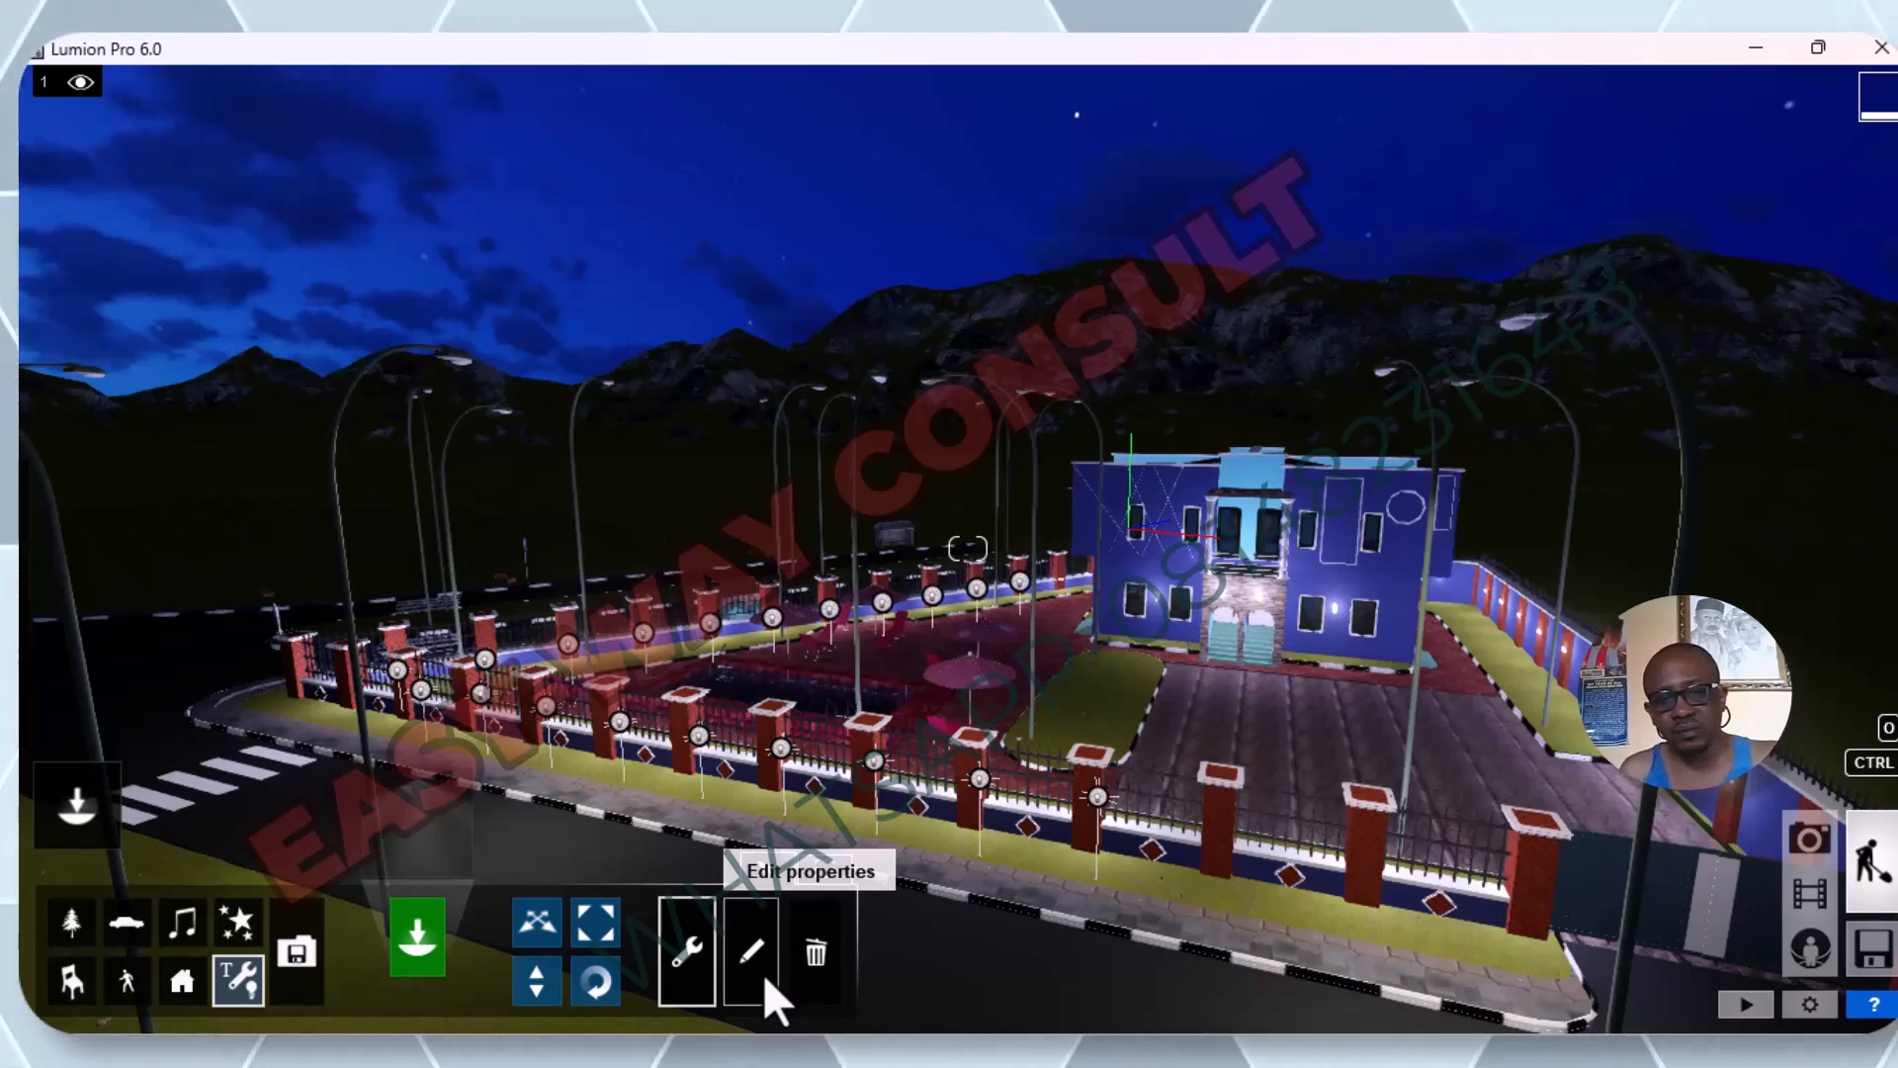
click(764, 975)
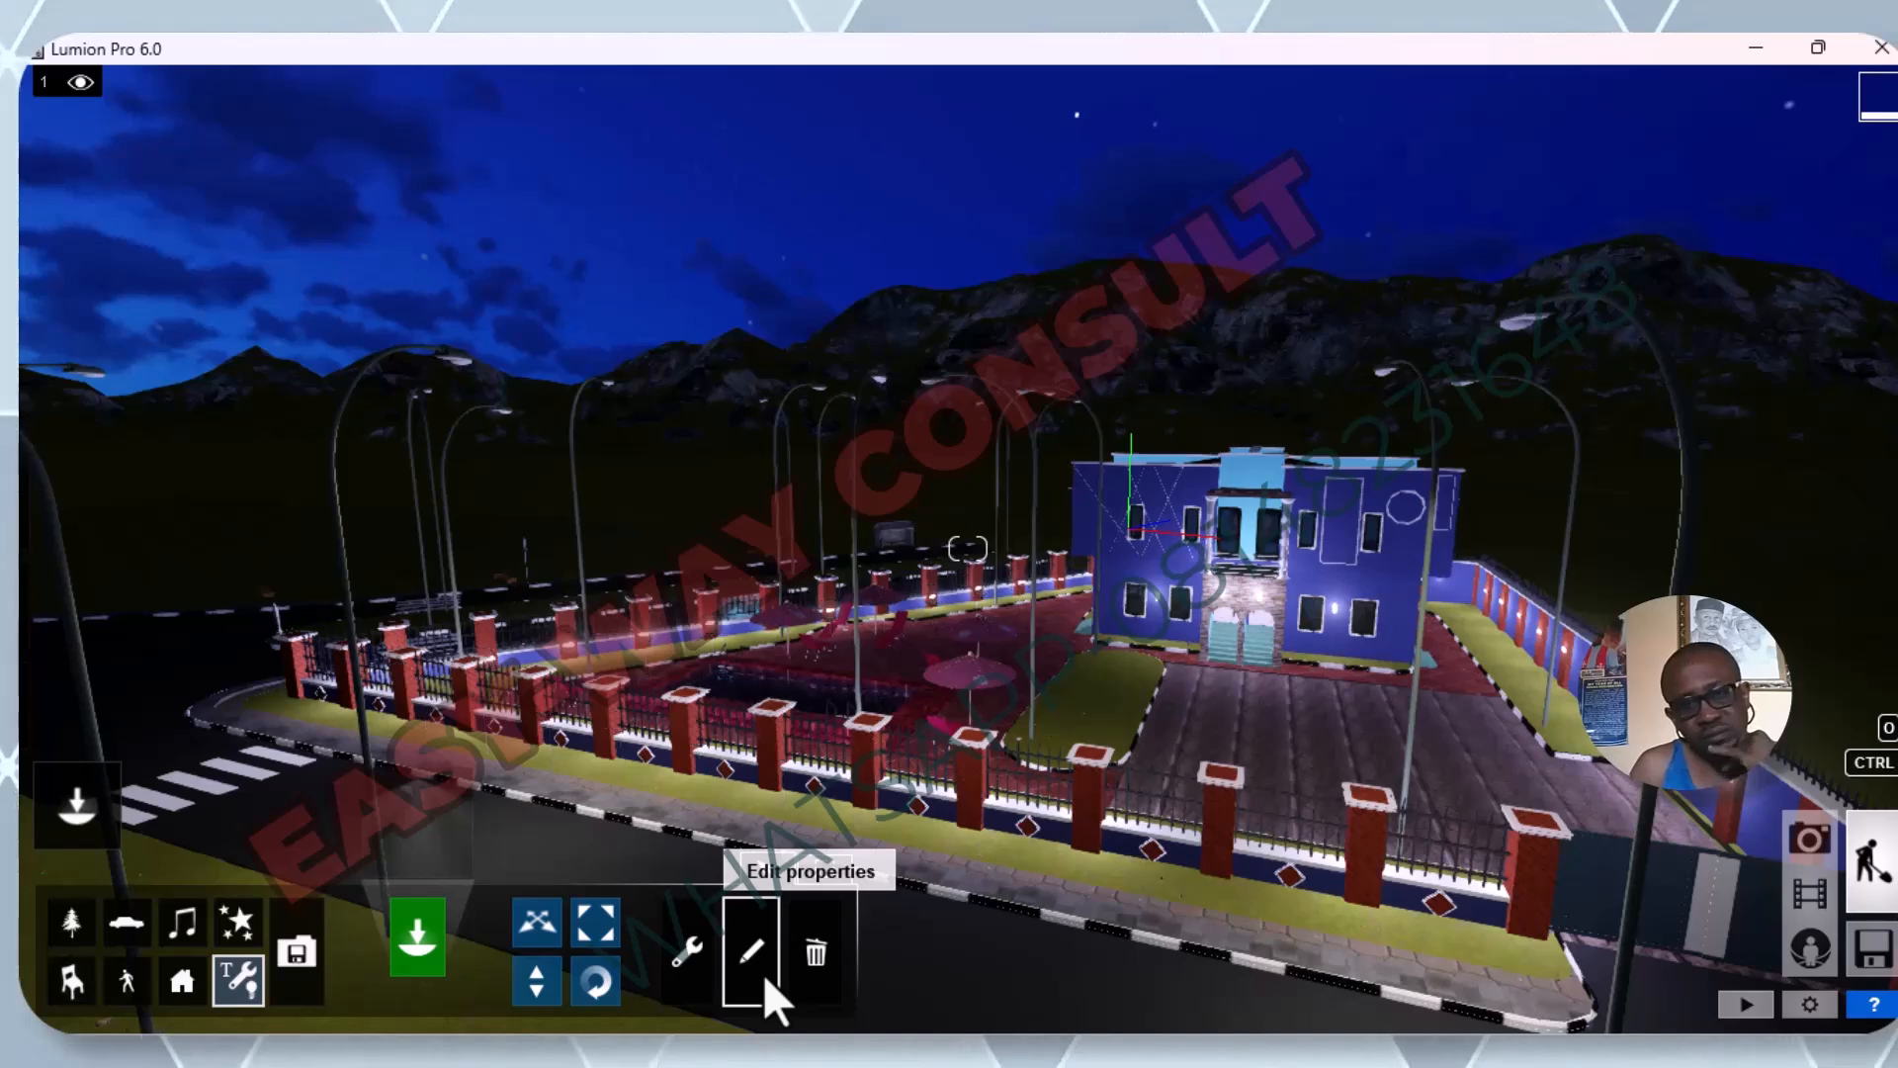
click(764, 975)
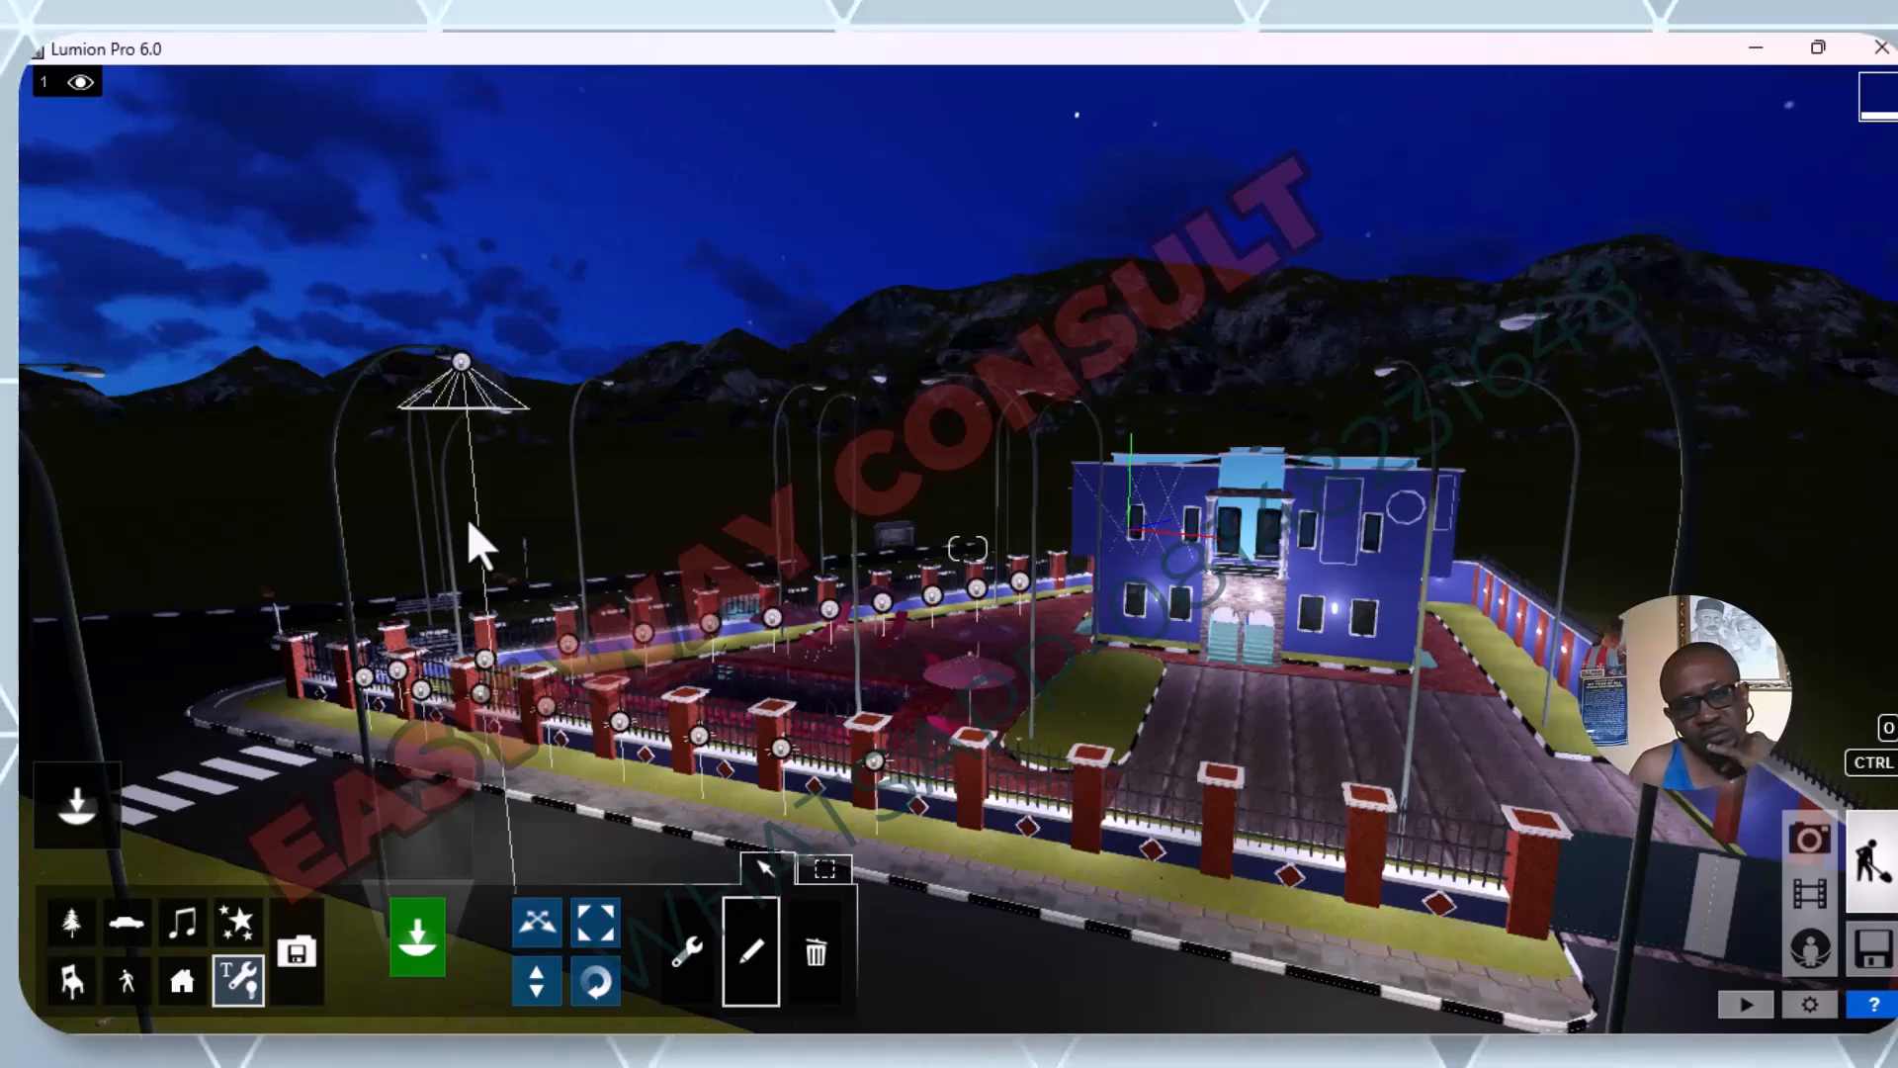
click(460, 360)
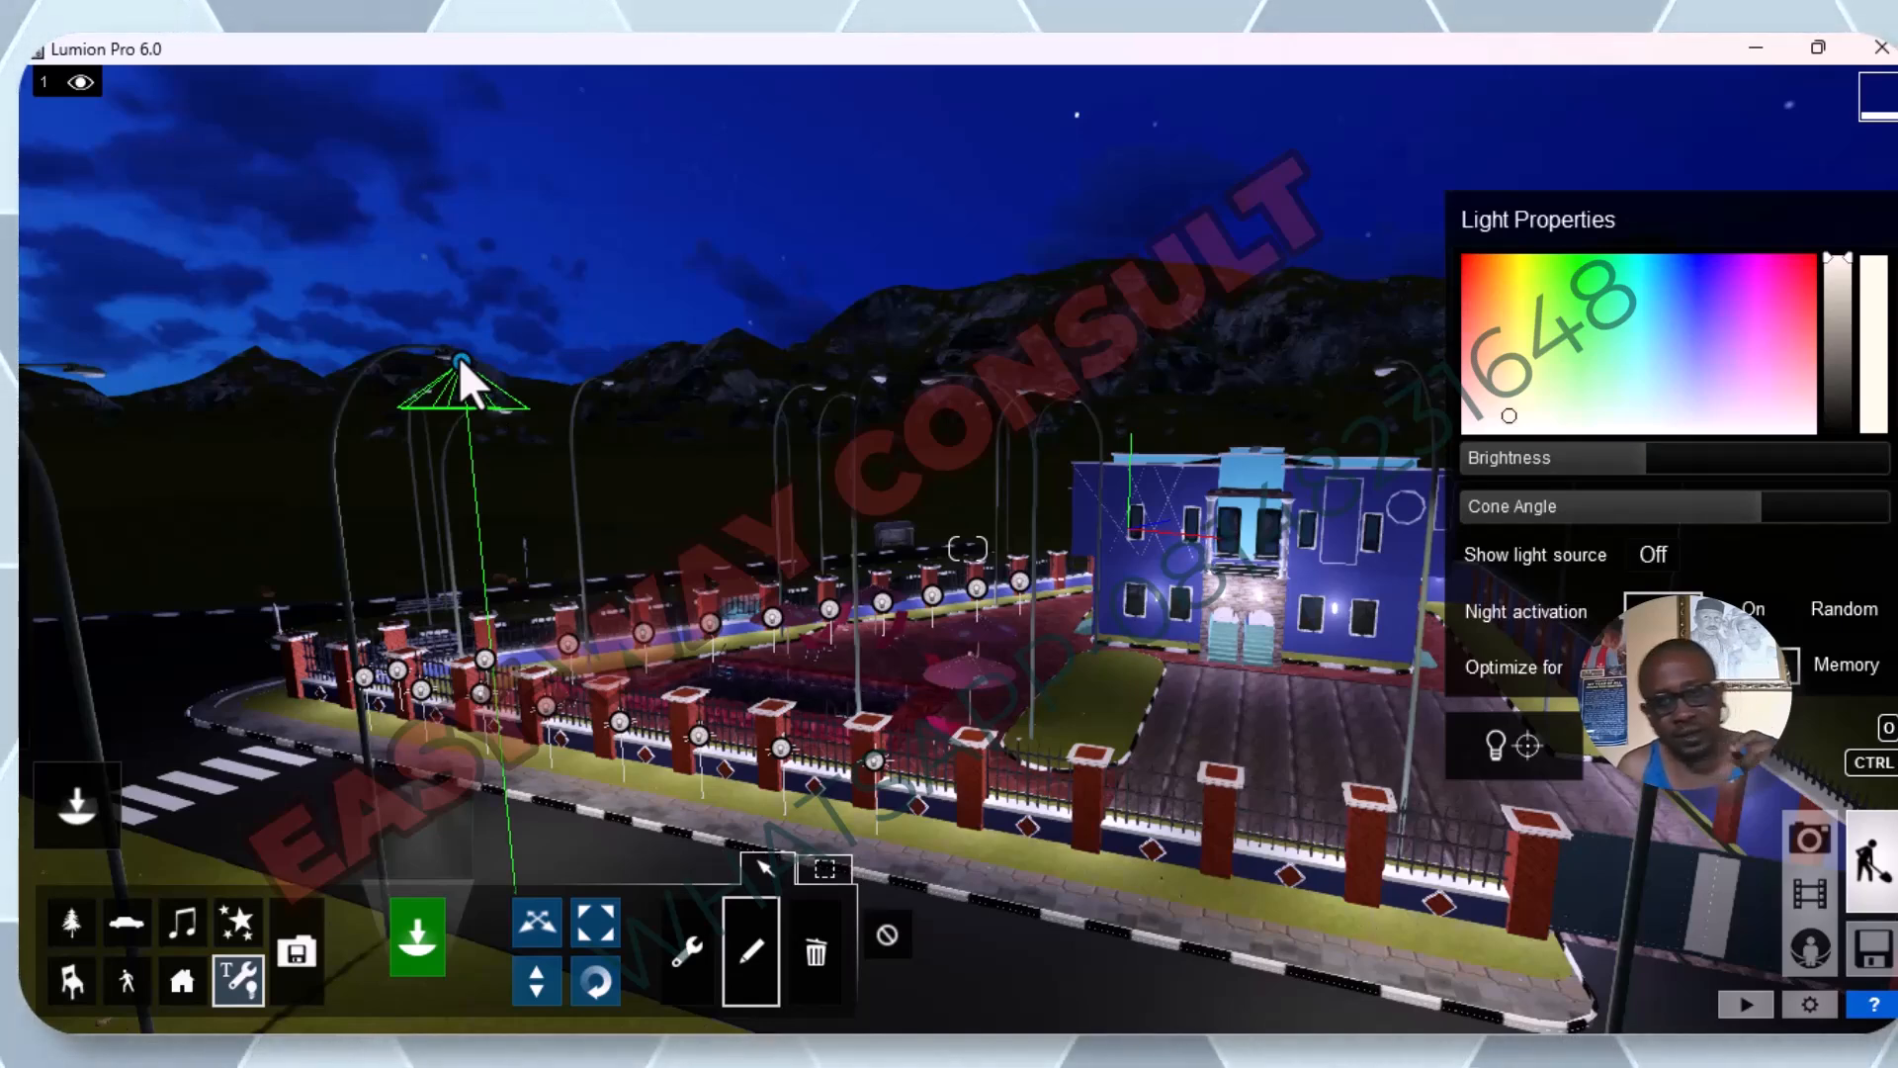
mouse_move(1628, 450)
drag(1640, 457, 1740, 461)
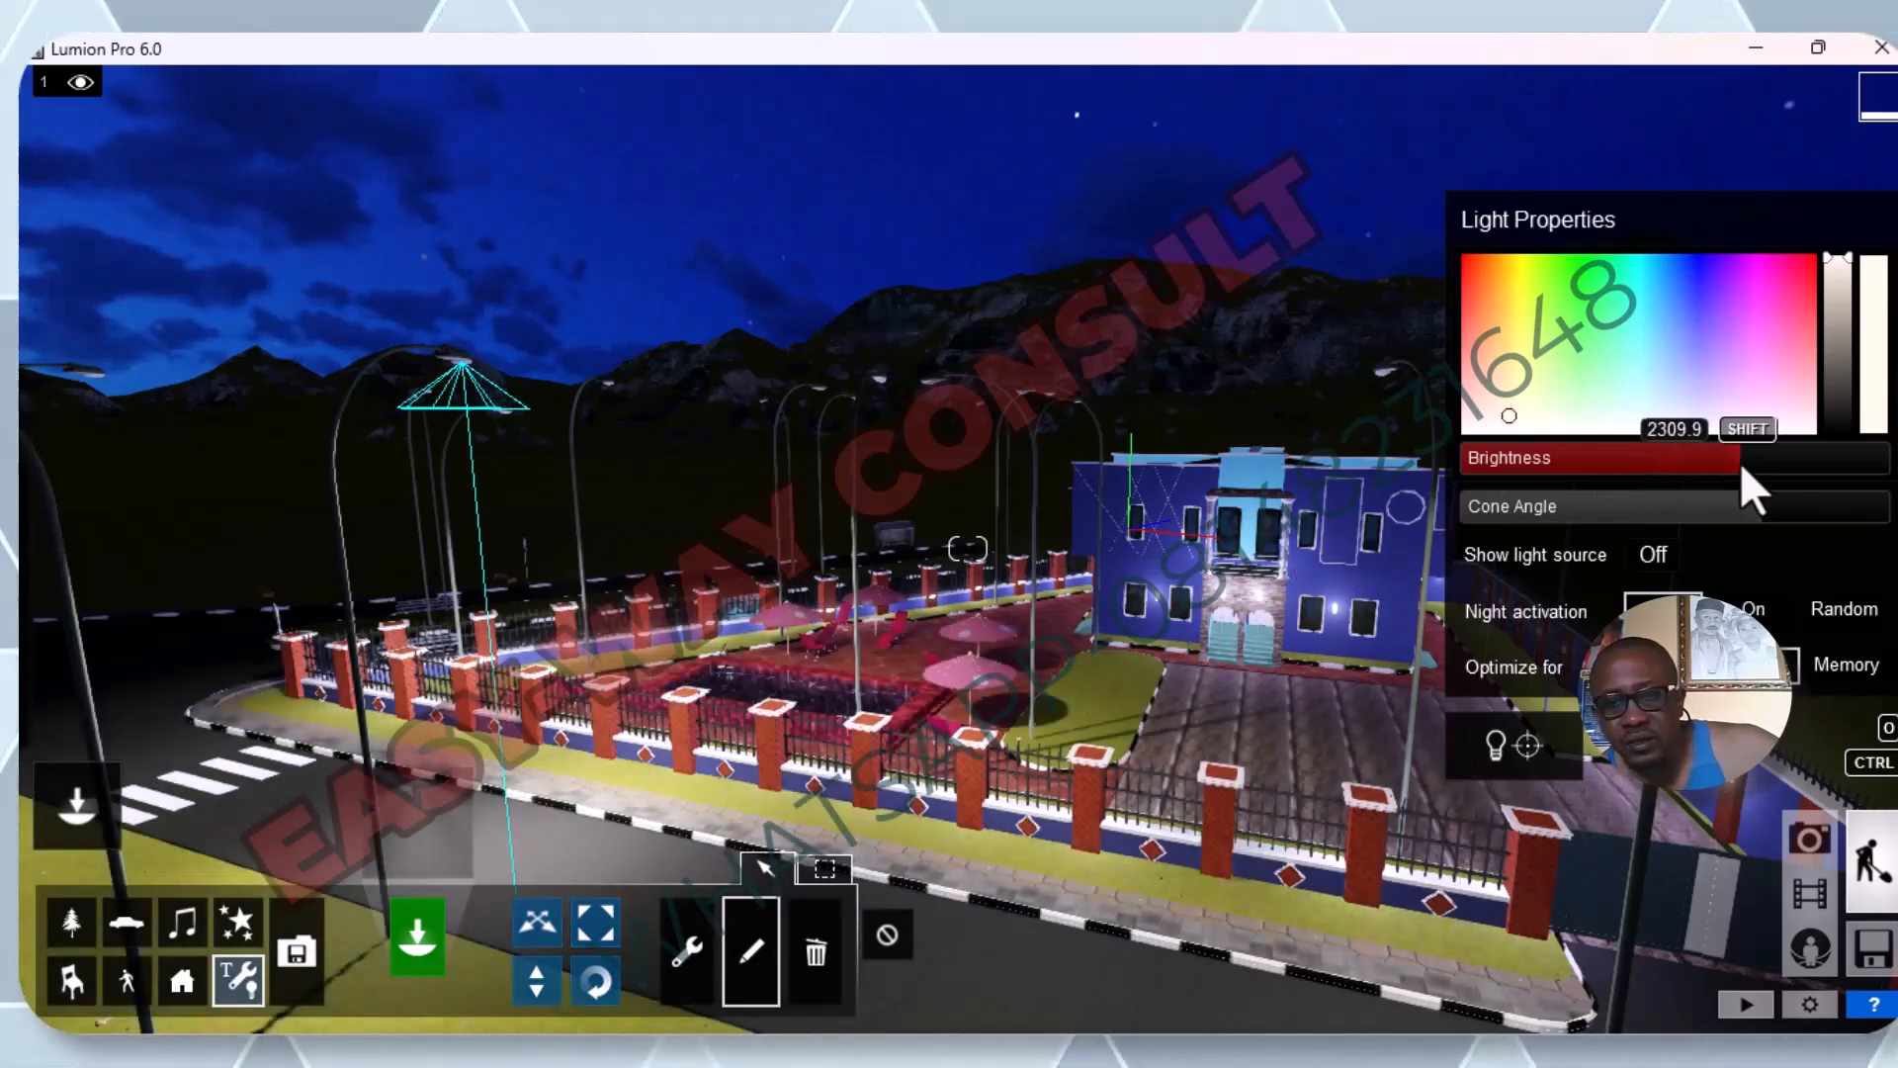
drag(1740, 461, 1790, 467)
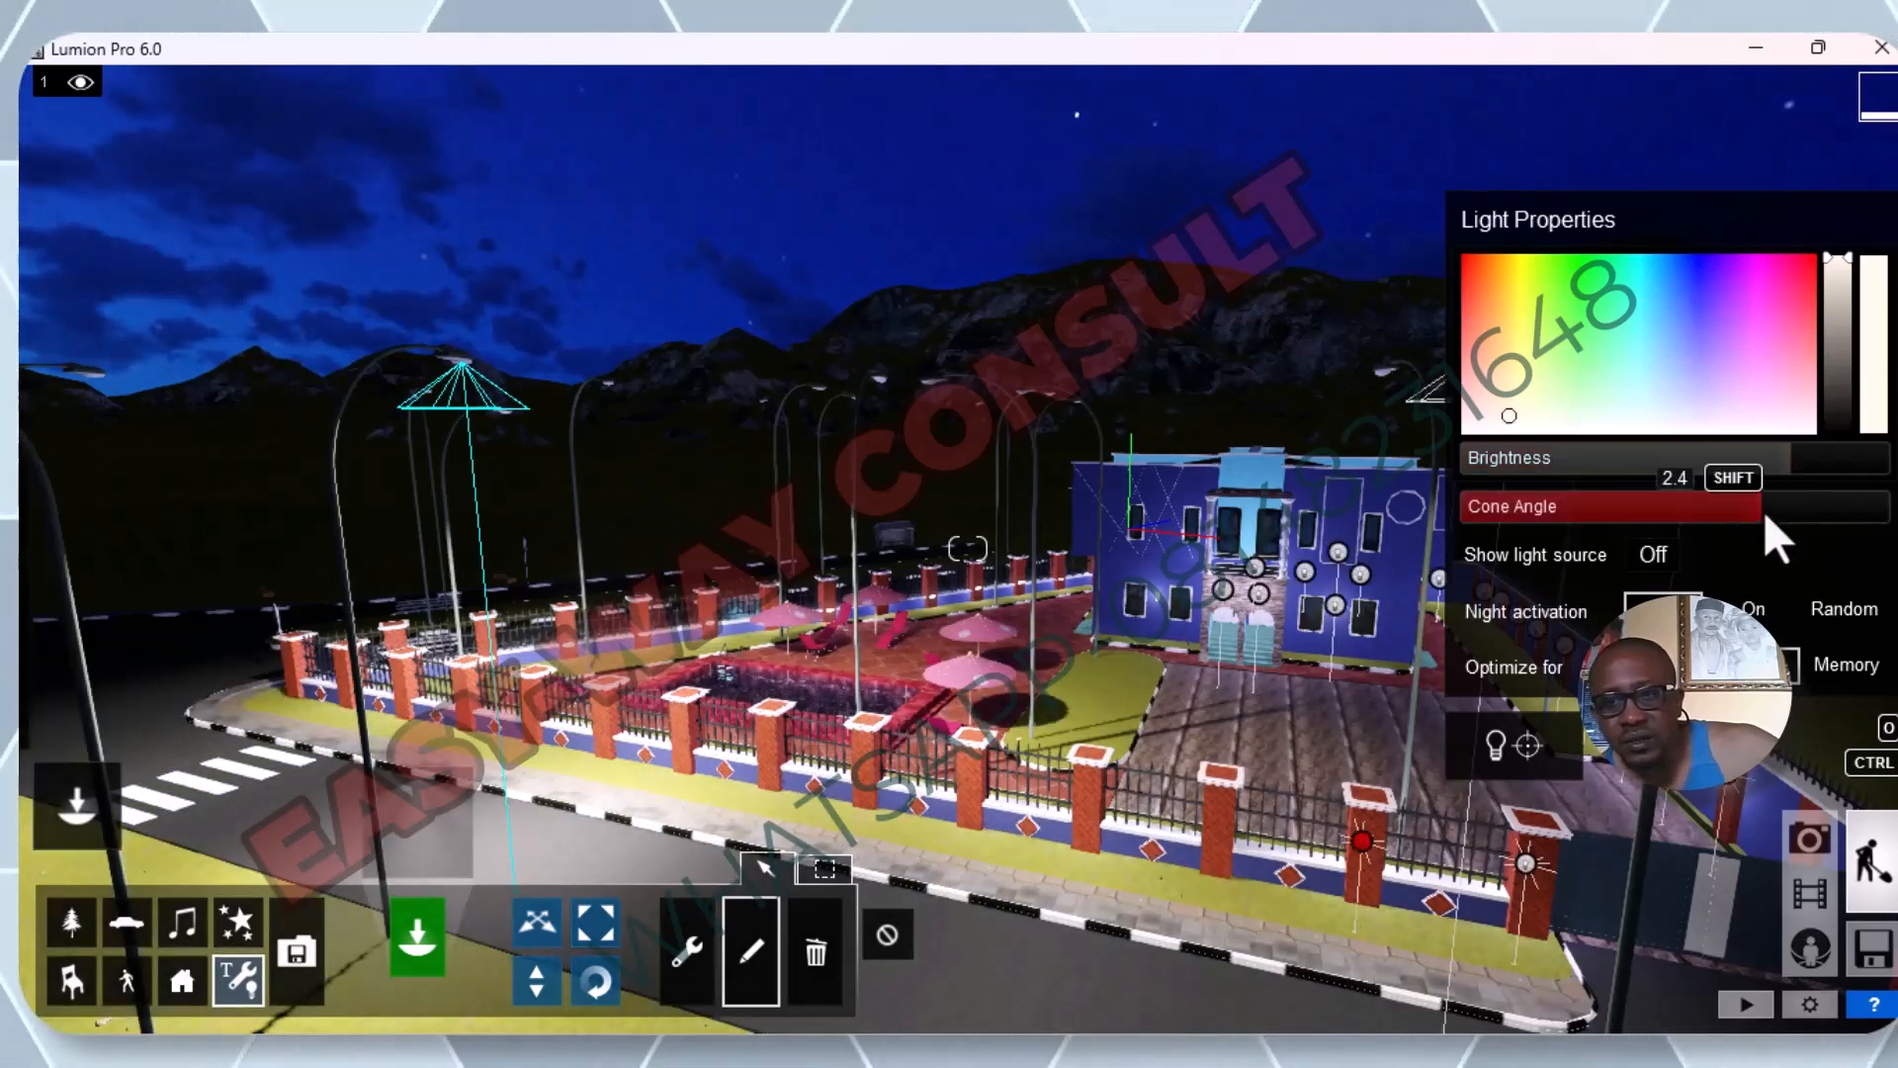
mouse_move(1758, 509)
mouse_down()
mouse_move(1570, 497)
mouse_move(1464, 539)
mouse_move(1491, 507)
mouse_move(1875, 500)
mouse_move(1773, 505)
mouse_up()
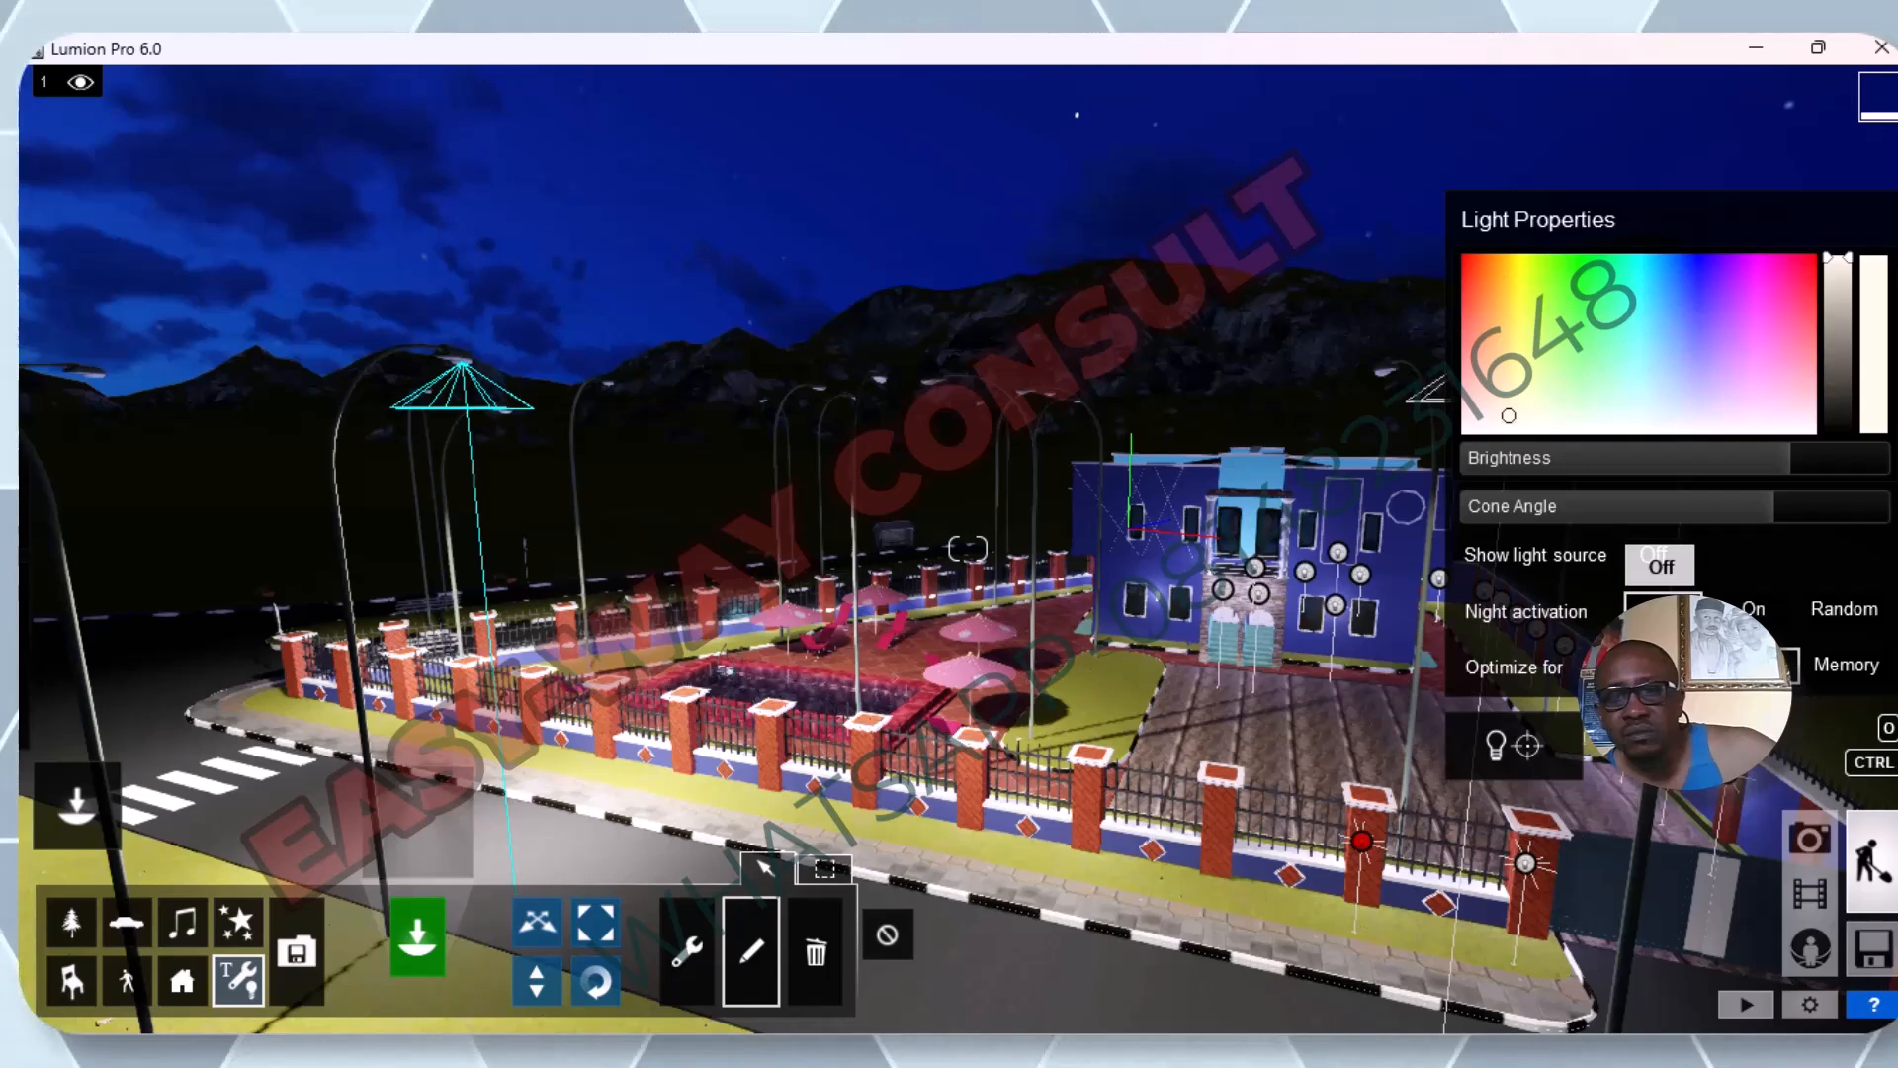
Set the spotlight's night activation to On, try showing its light source, and leave that option Off.
click(1754, 610)
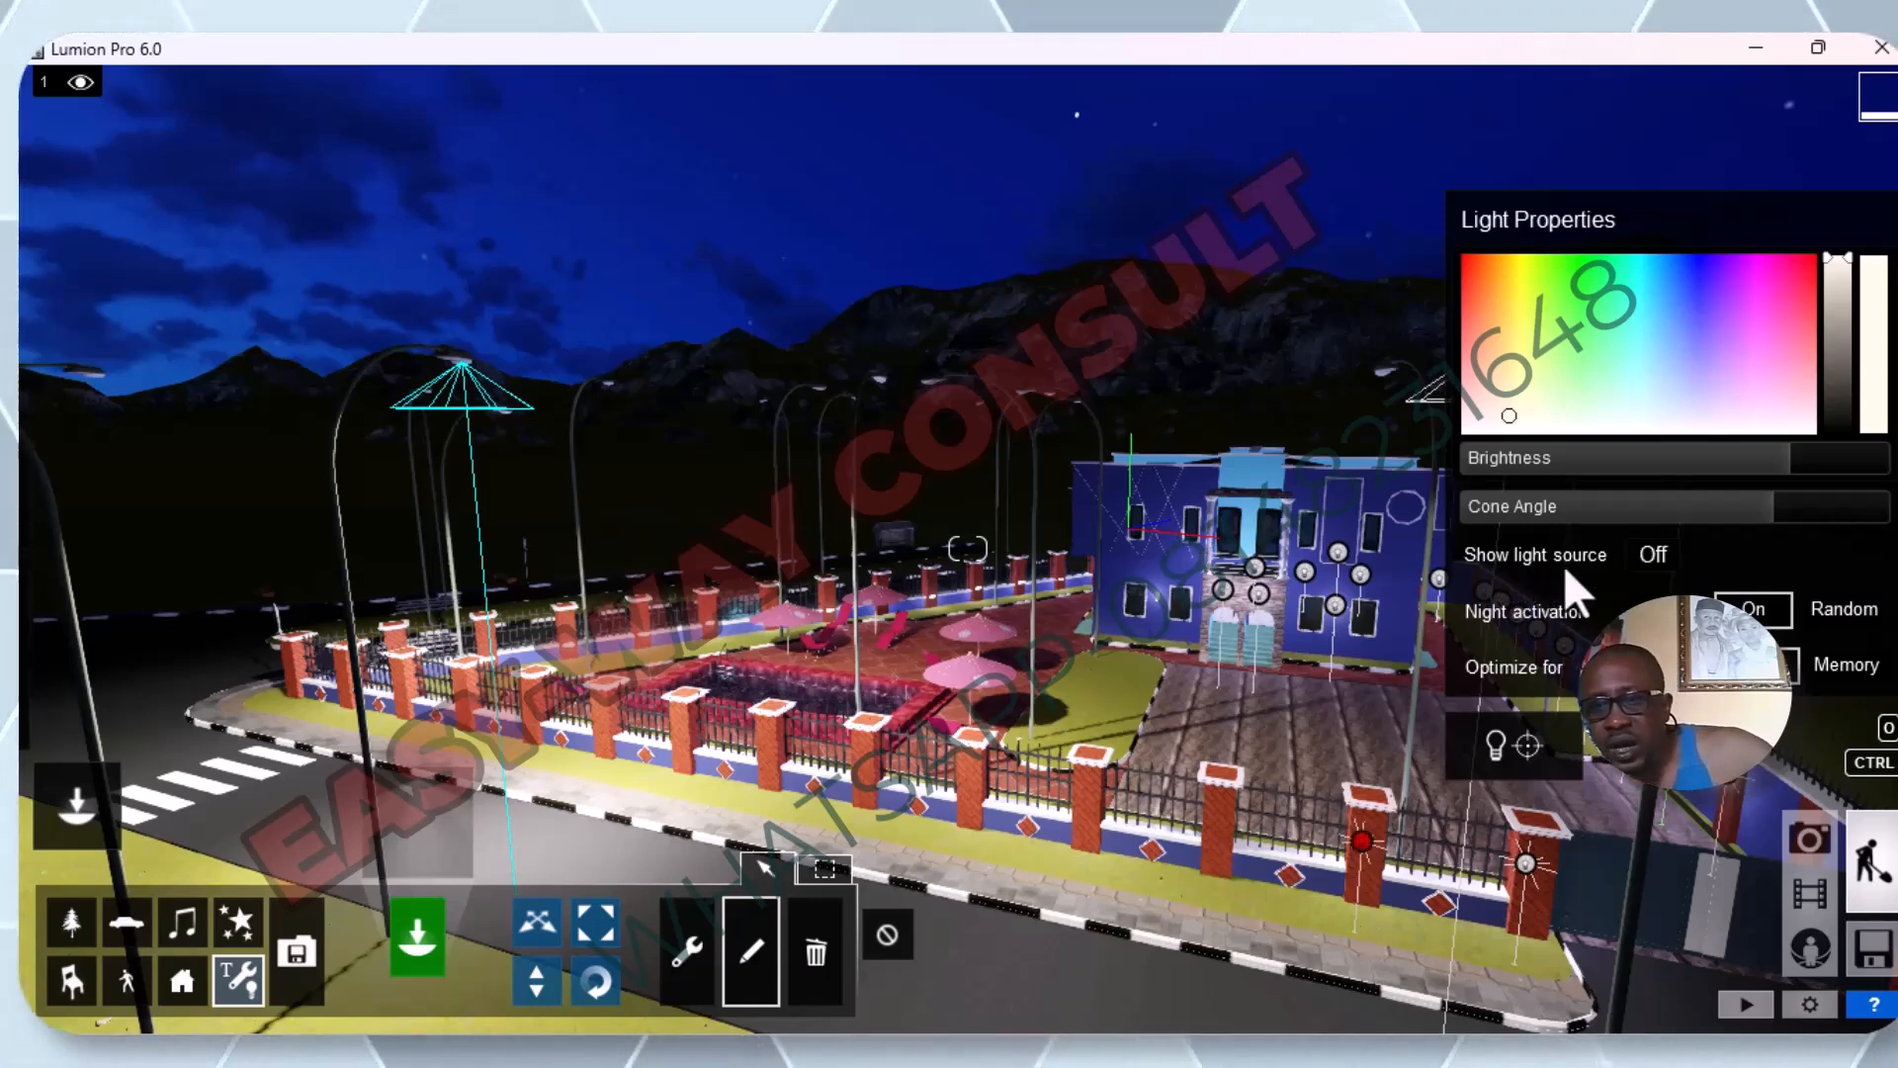
click(1669, 570)
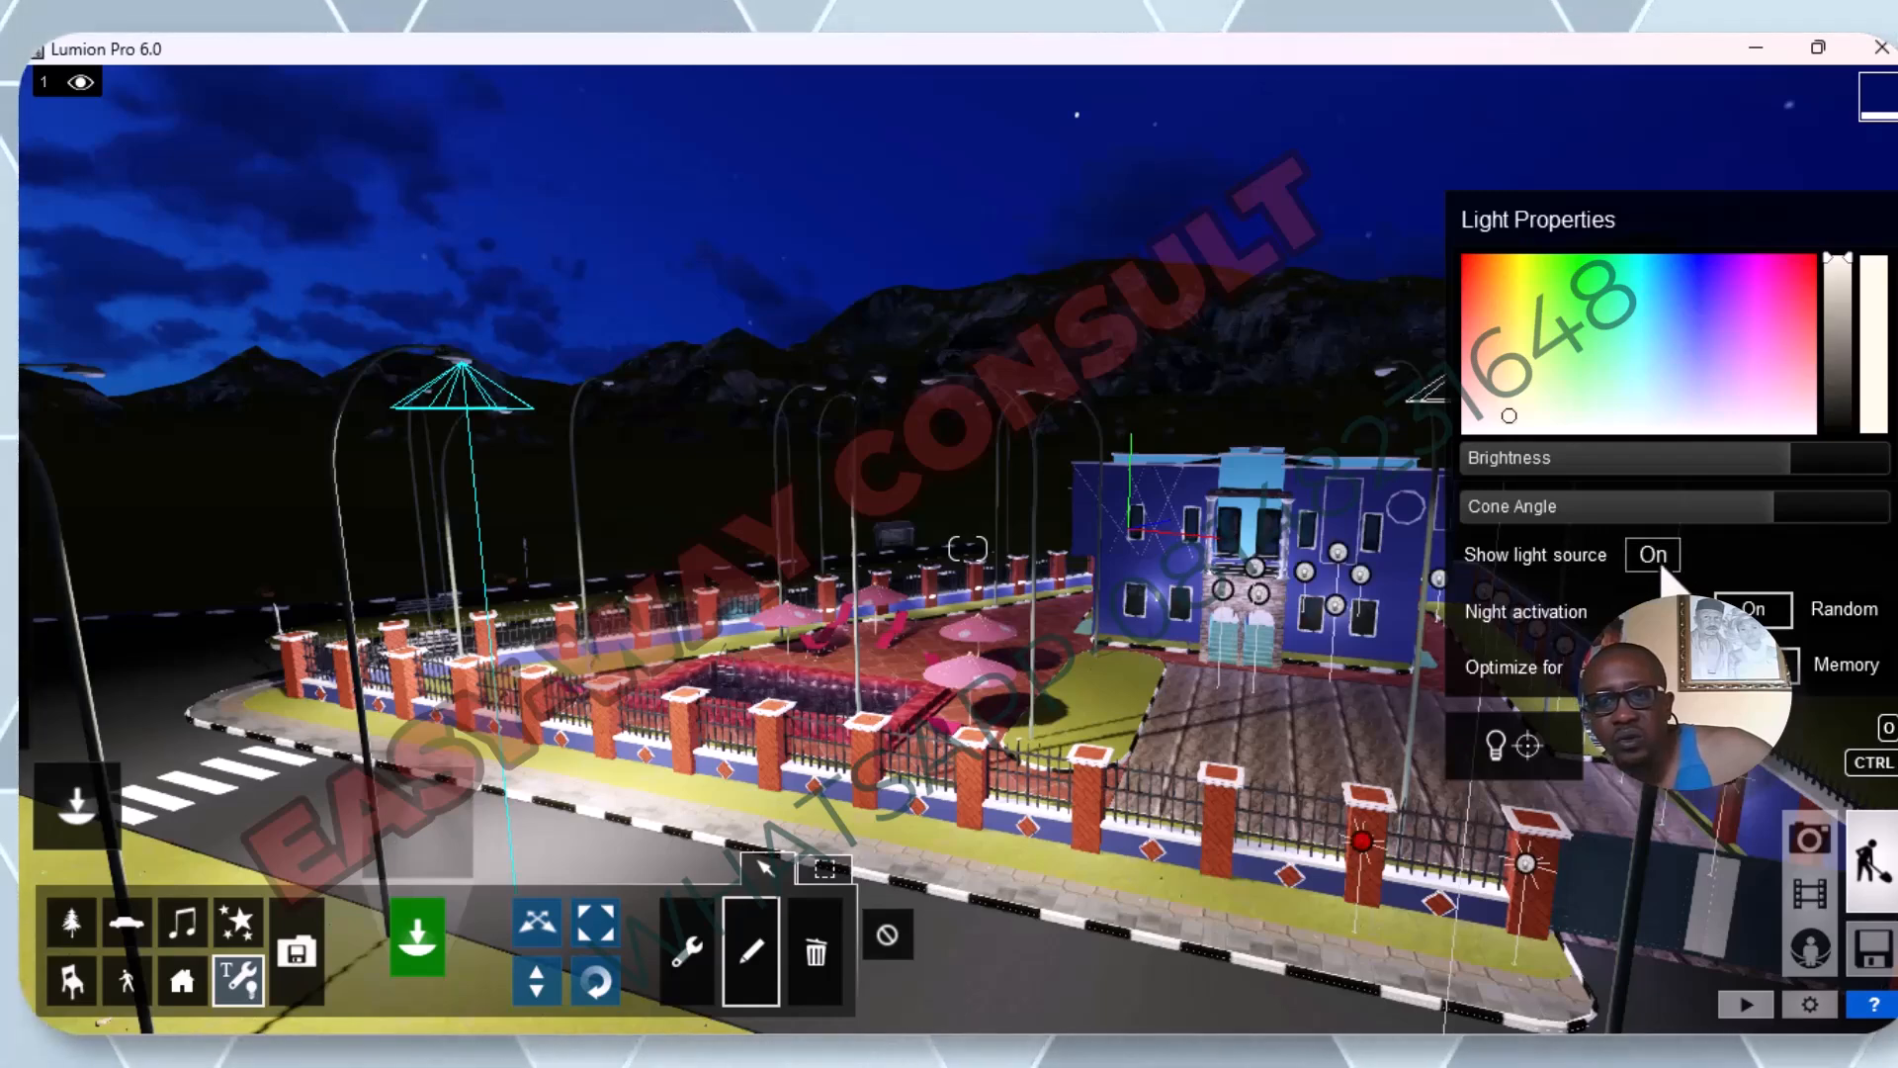
click(1658, 560)
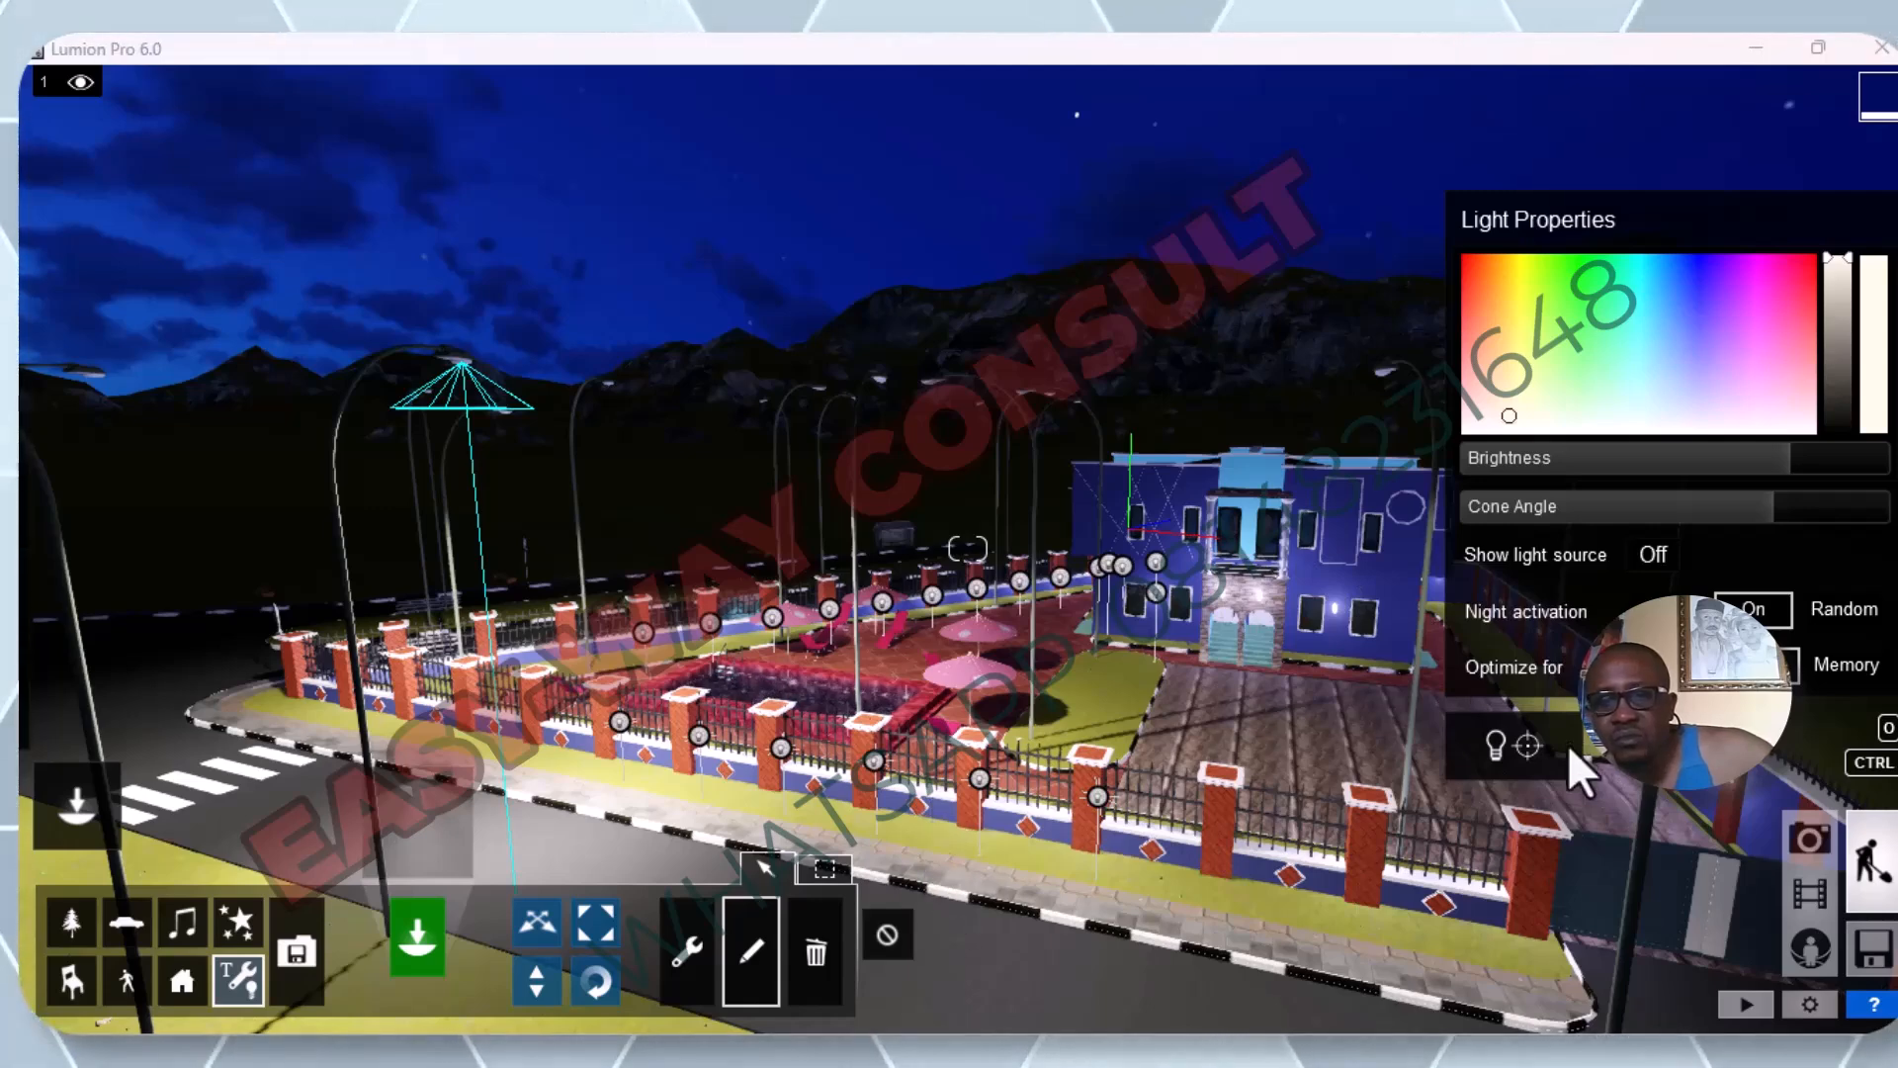
Retarget the street lamp's spotlight so its beam points down onto the road outside the front fence.
click(1527, 751)
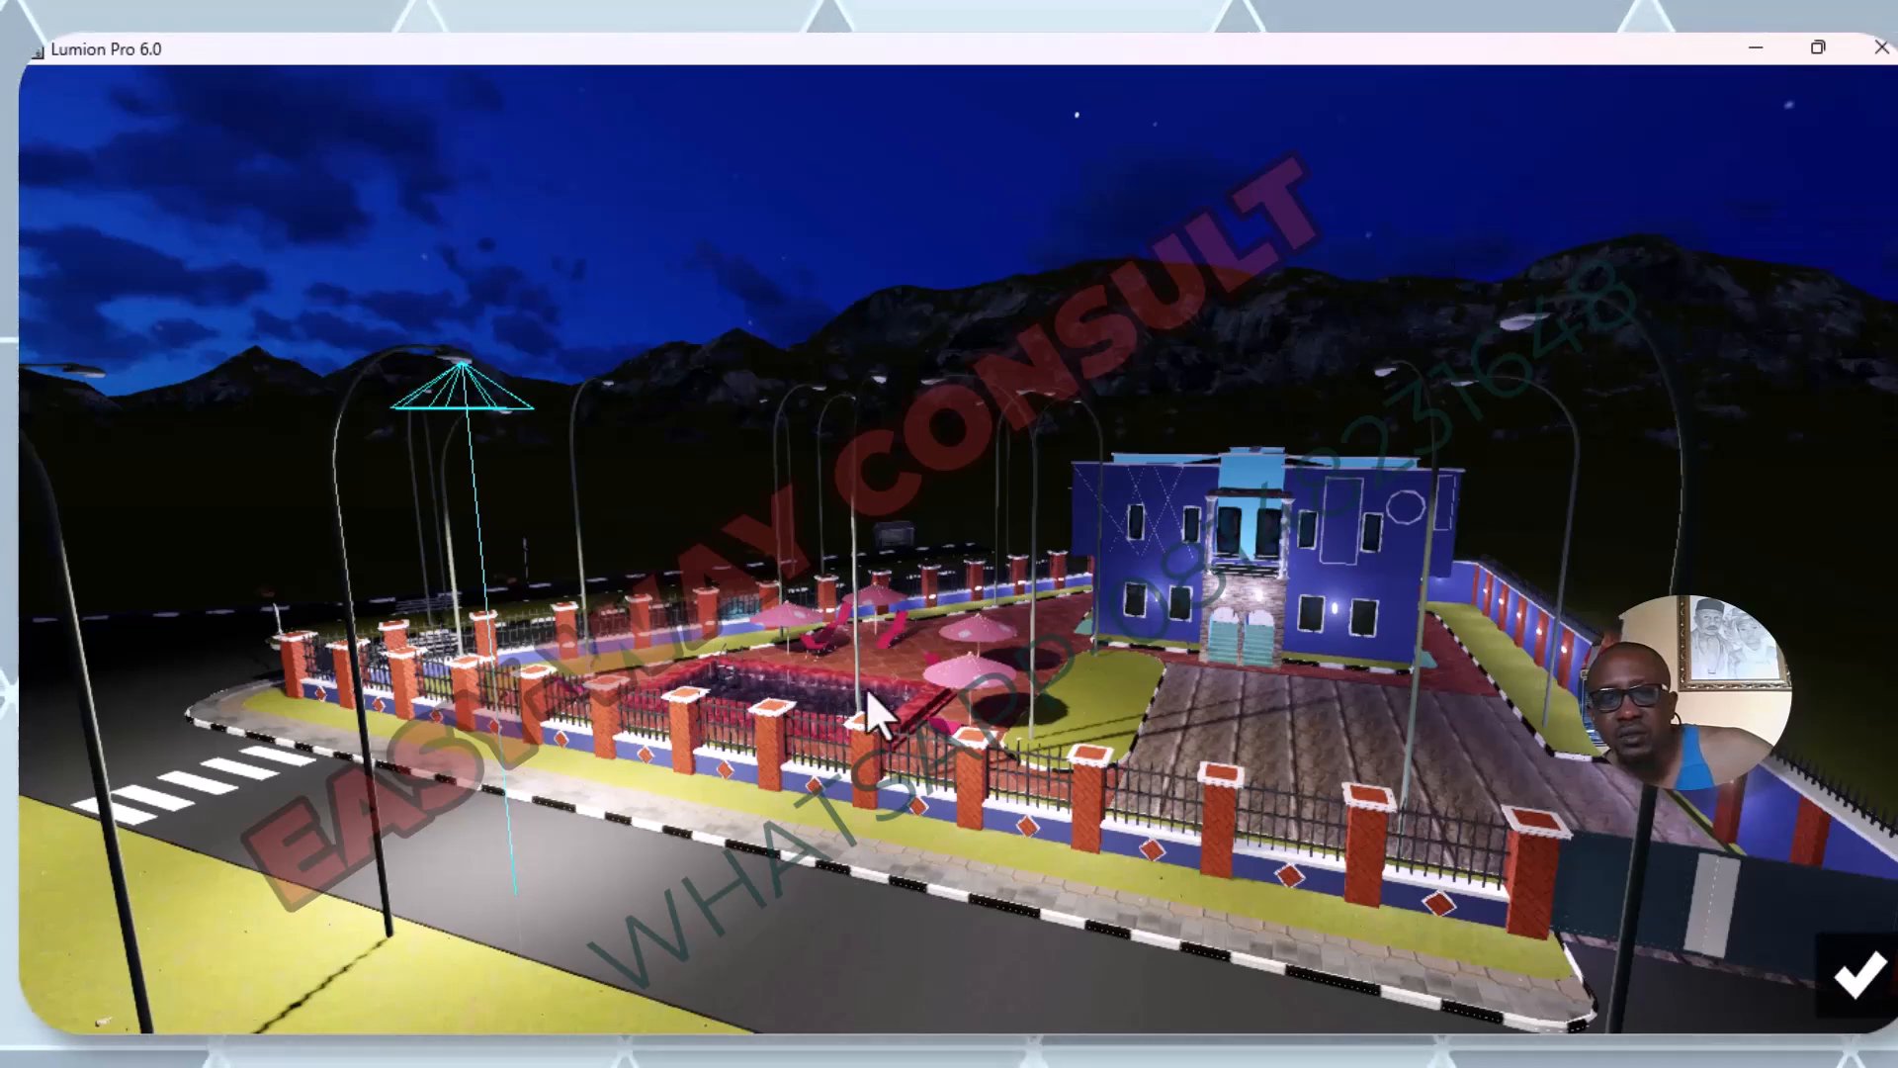
click(476, 387)
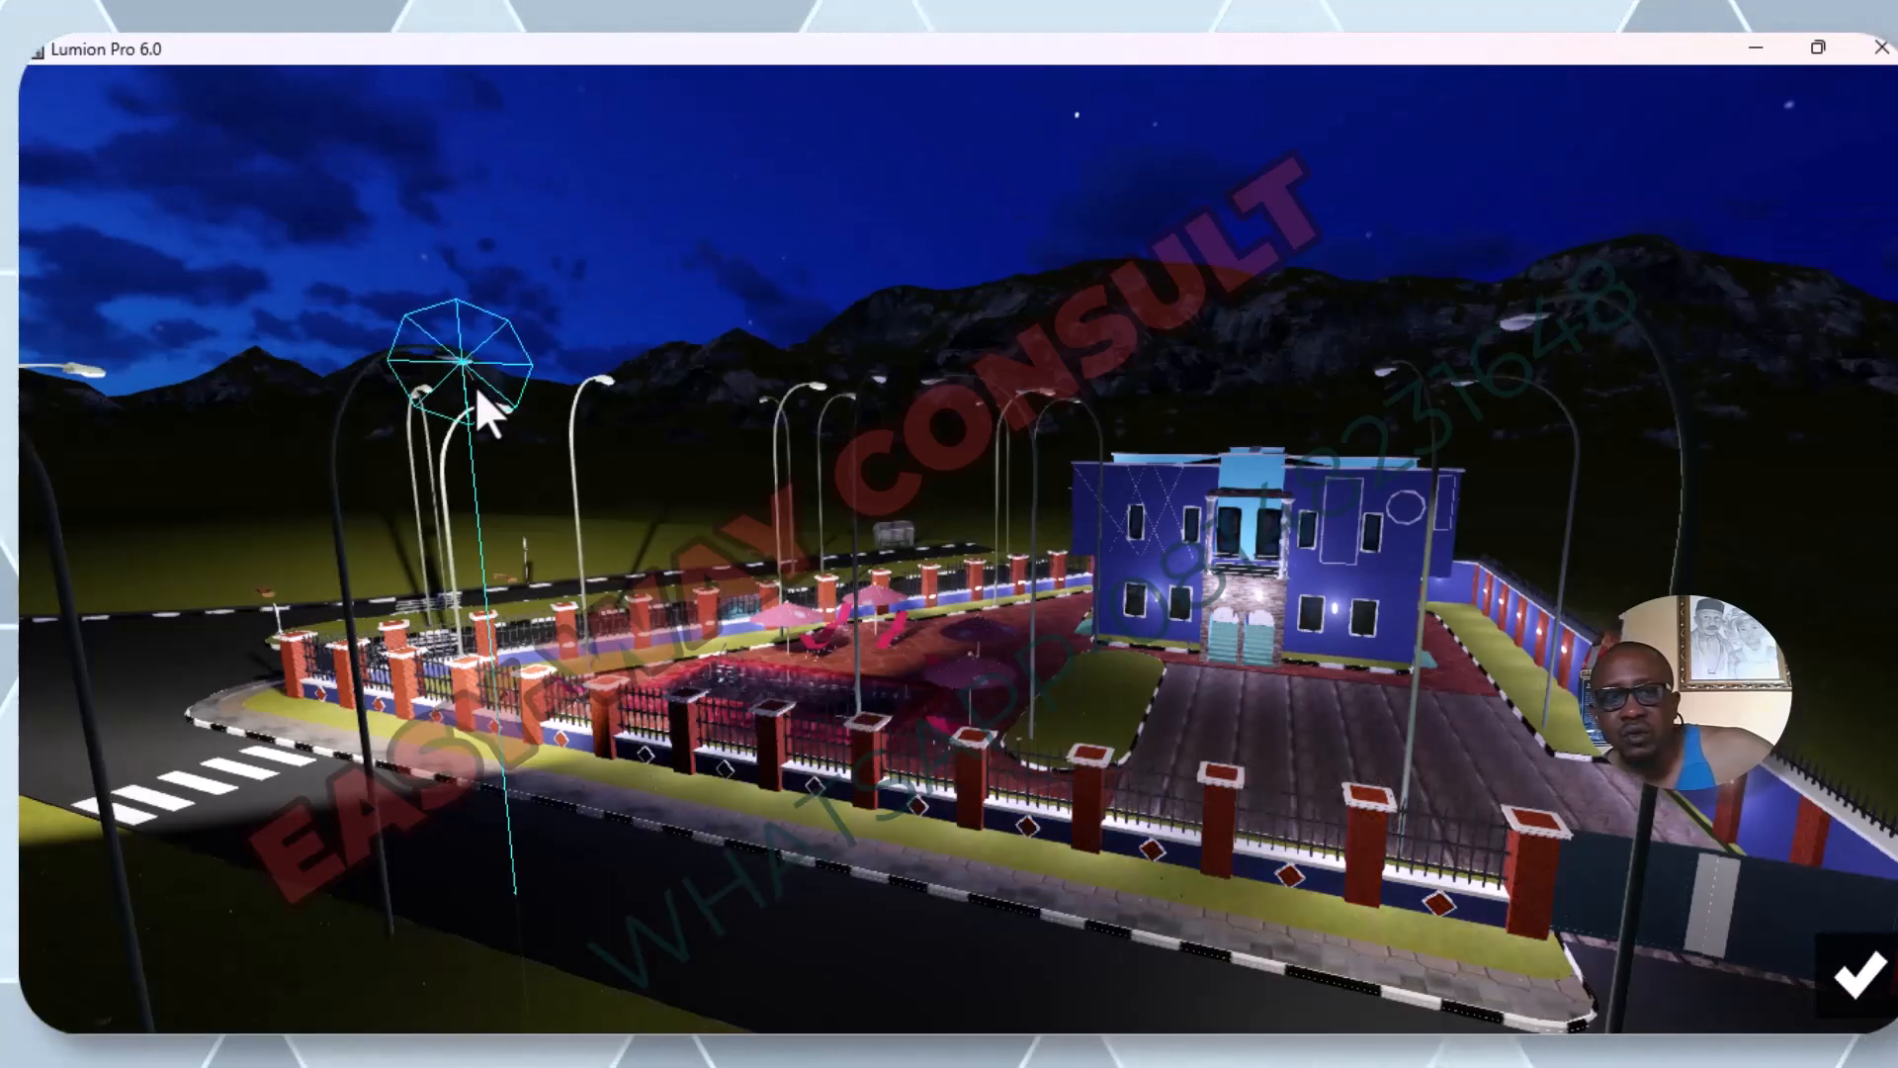
drag(463, 430, 555, 306)
drag(447, 376, 591, 891)
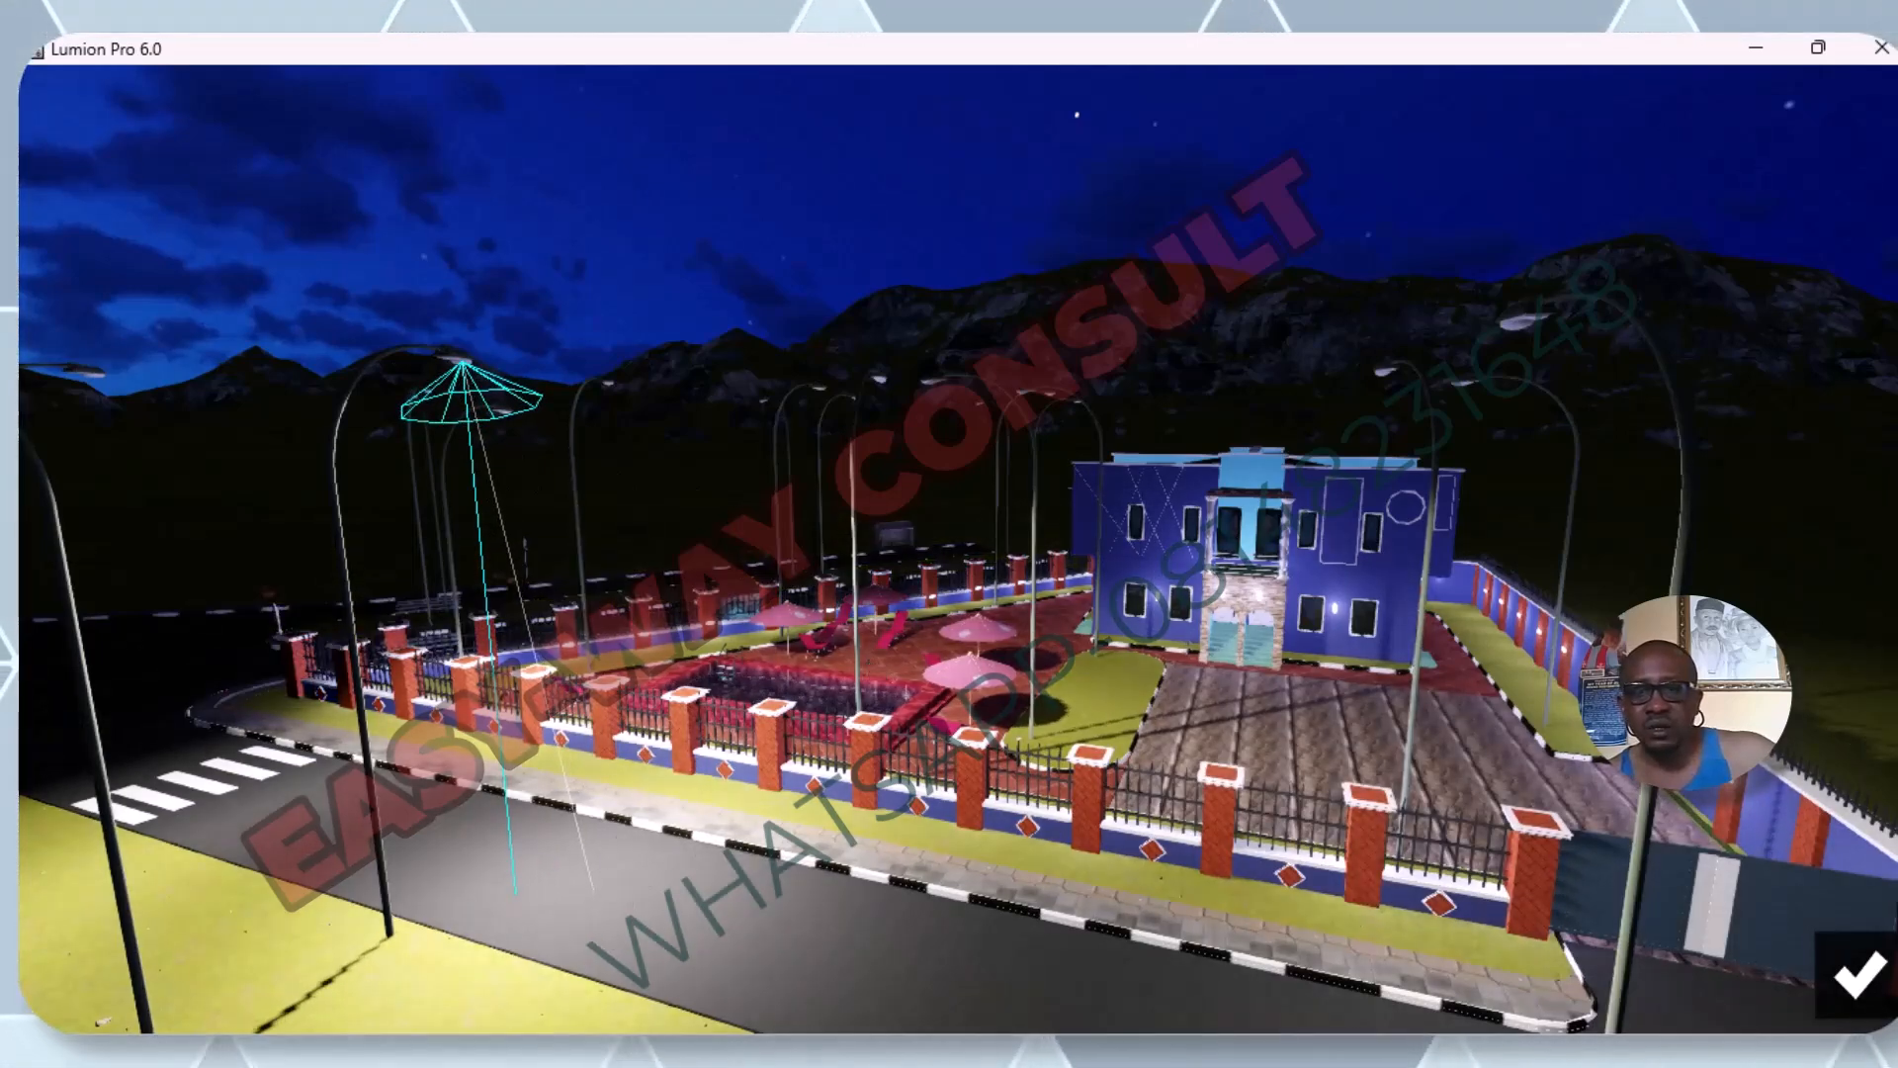
click(1856, 1006)
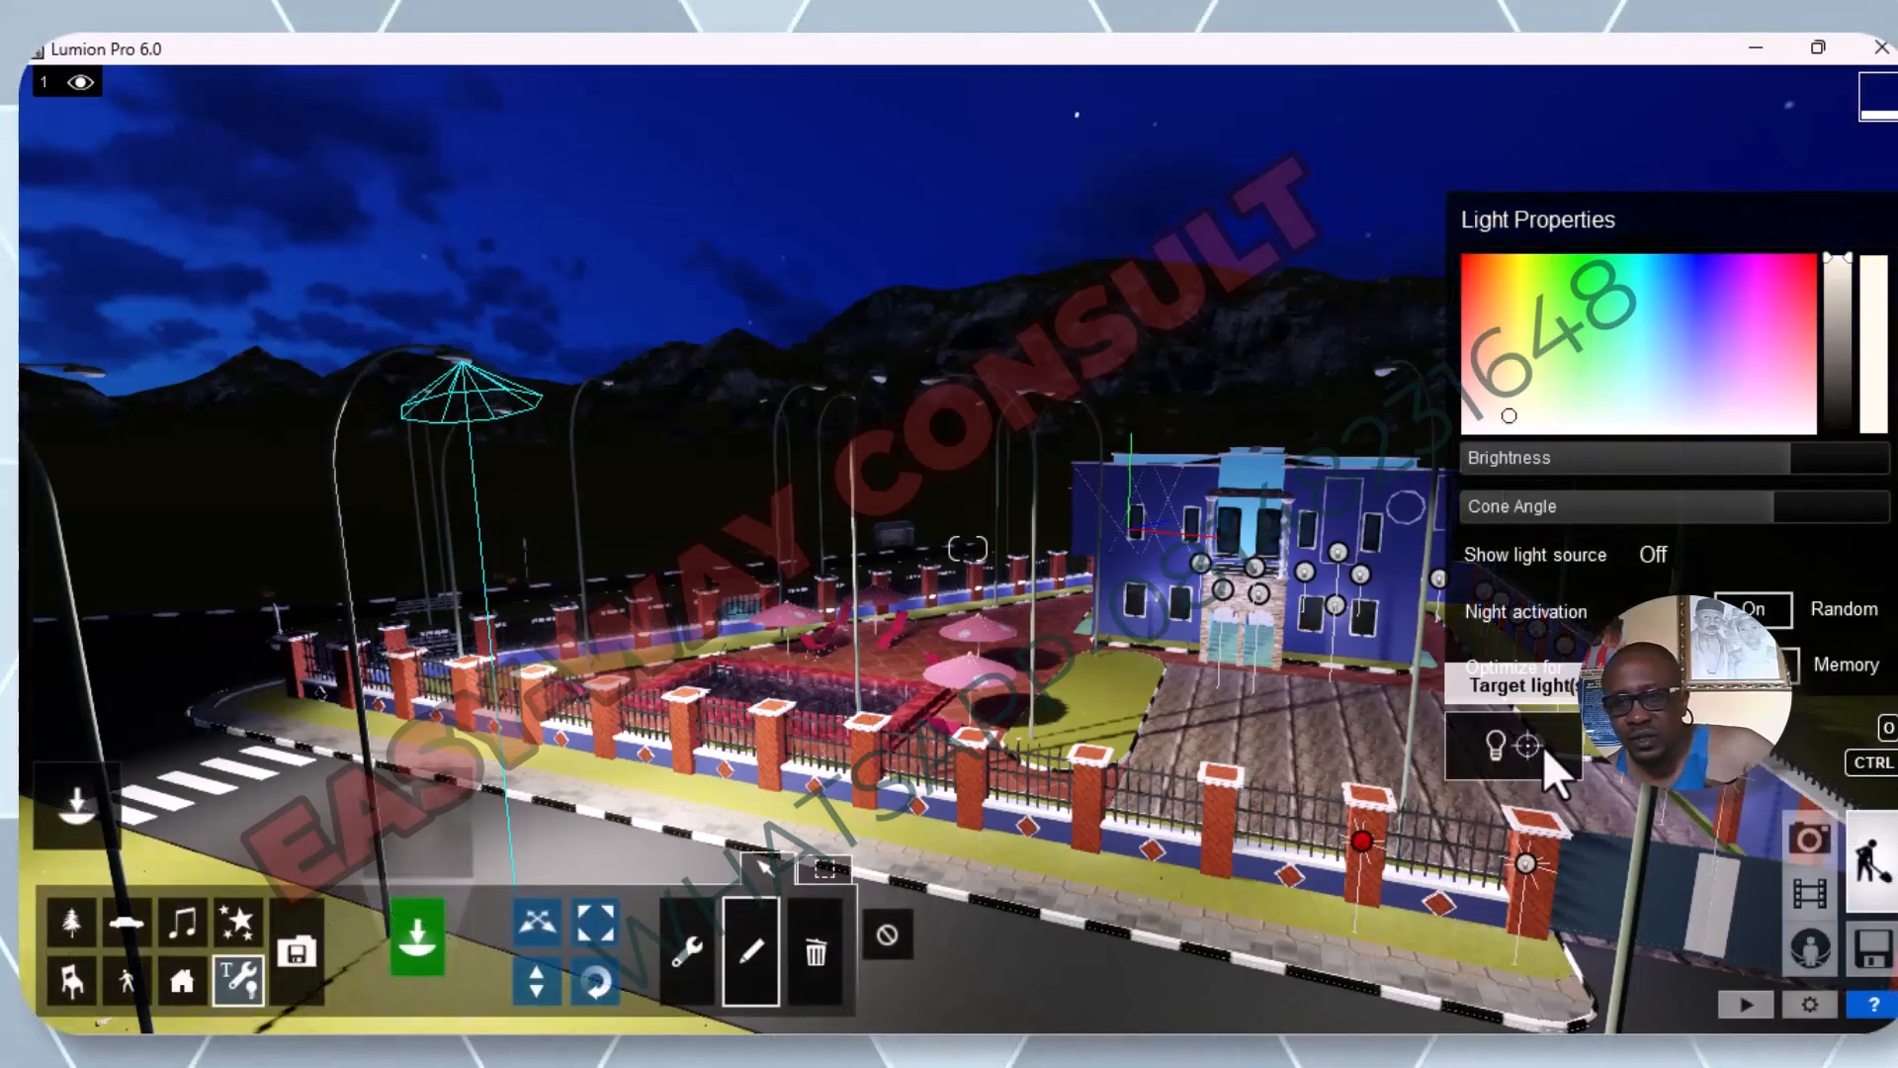
click(1493, 743)
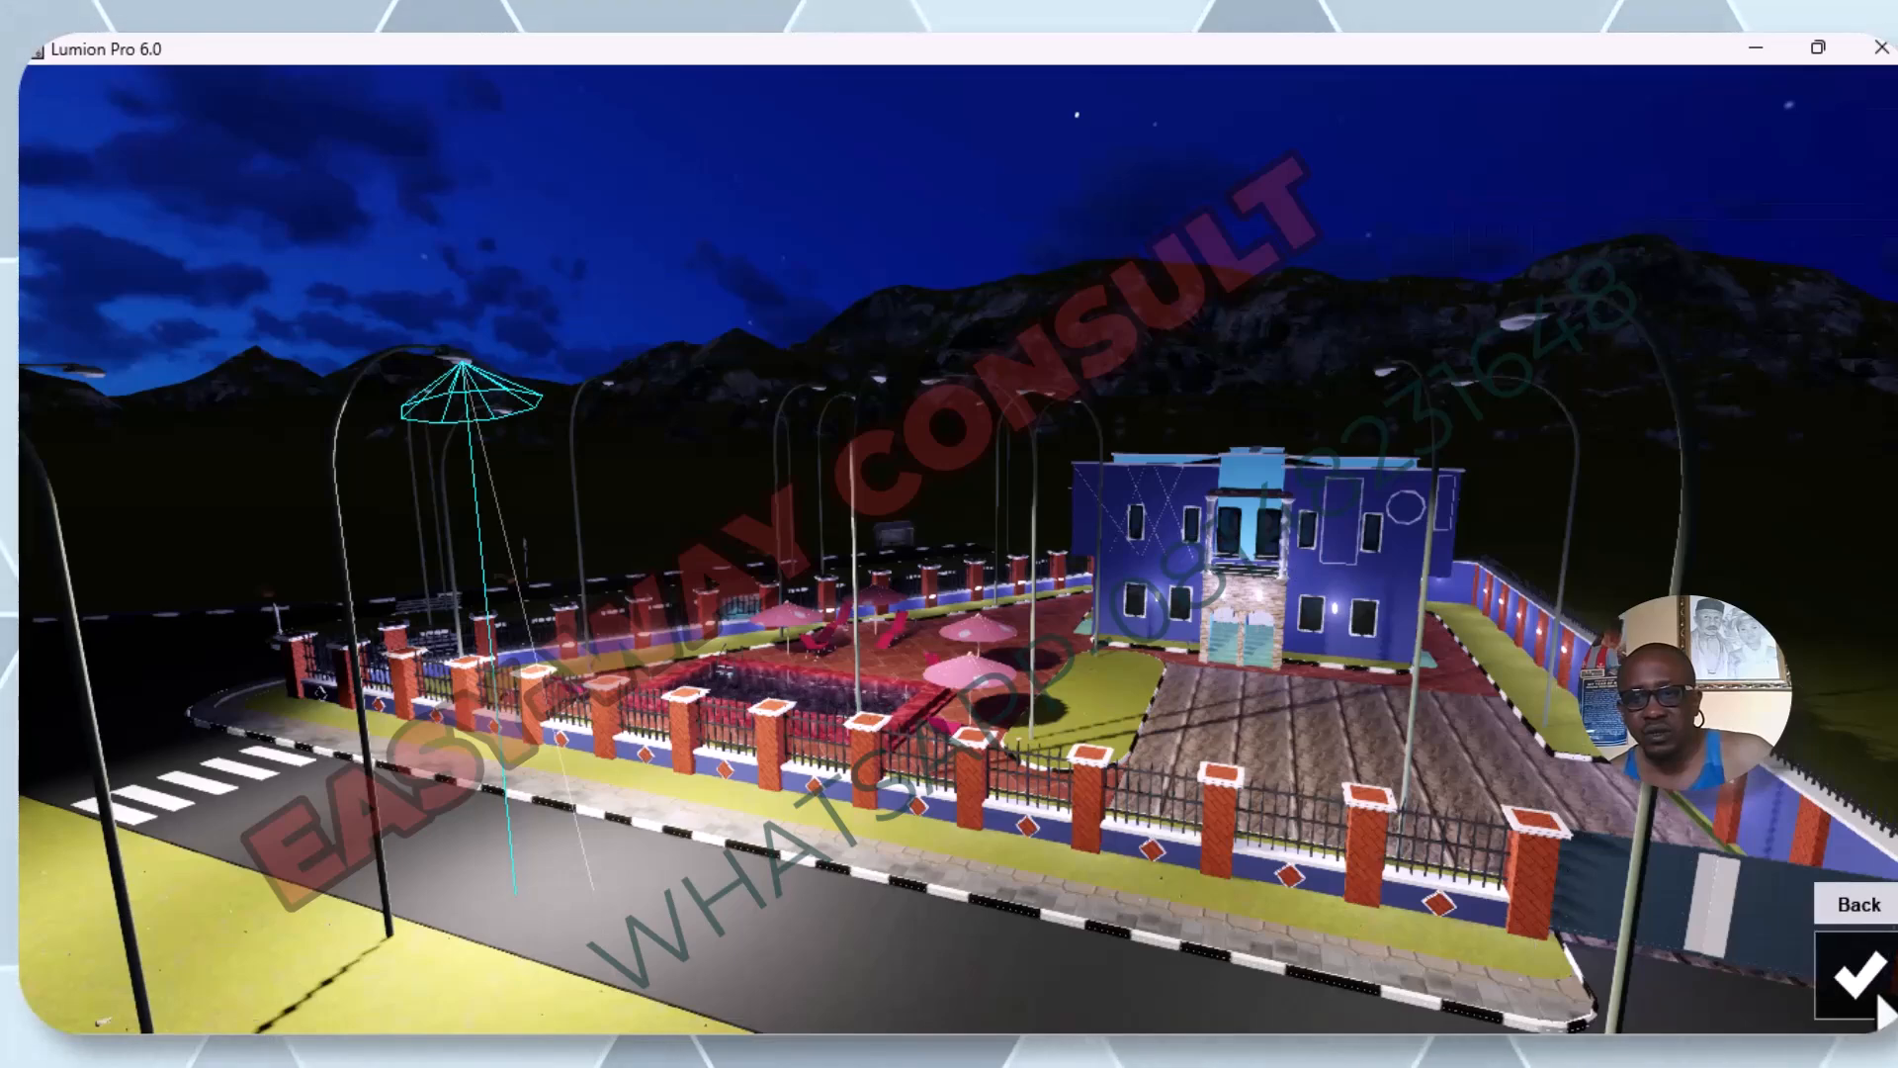
click(1878, 999)
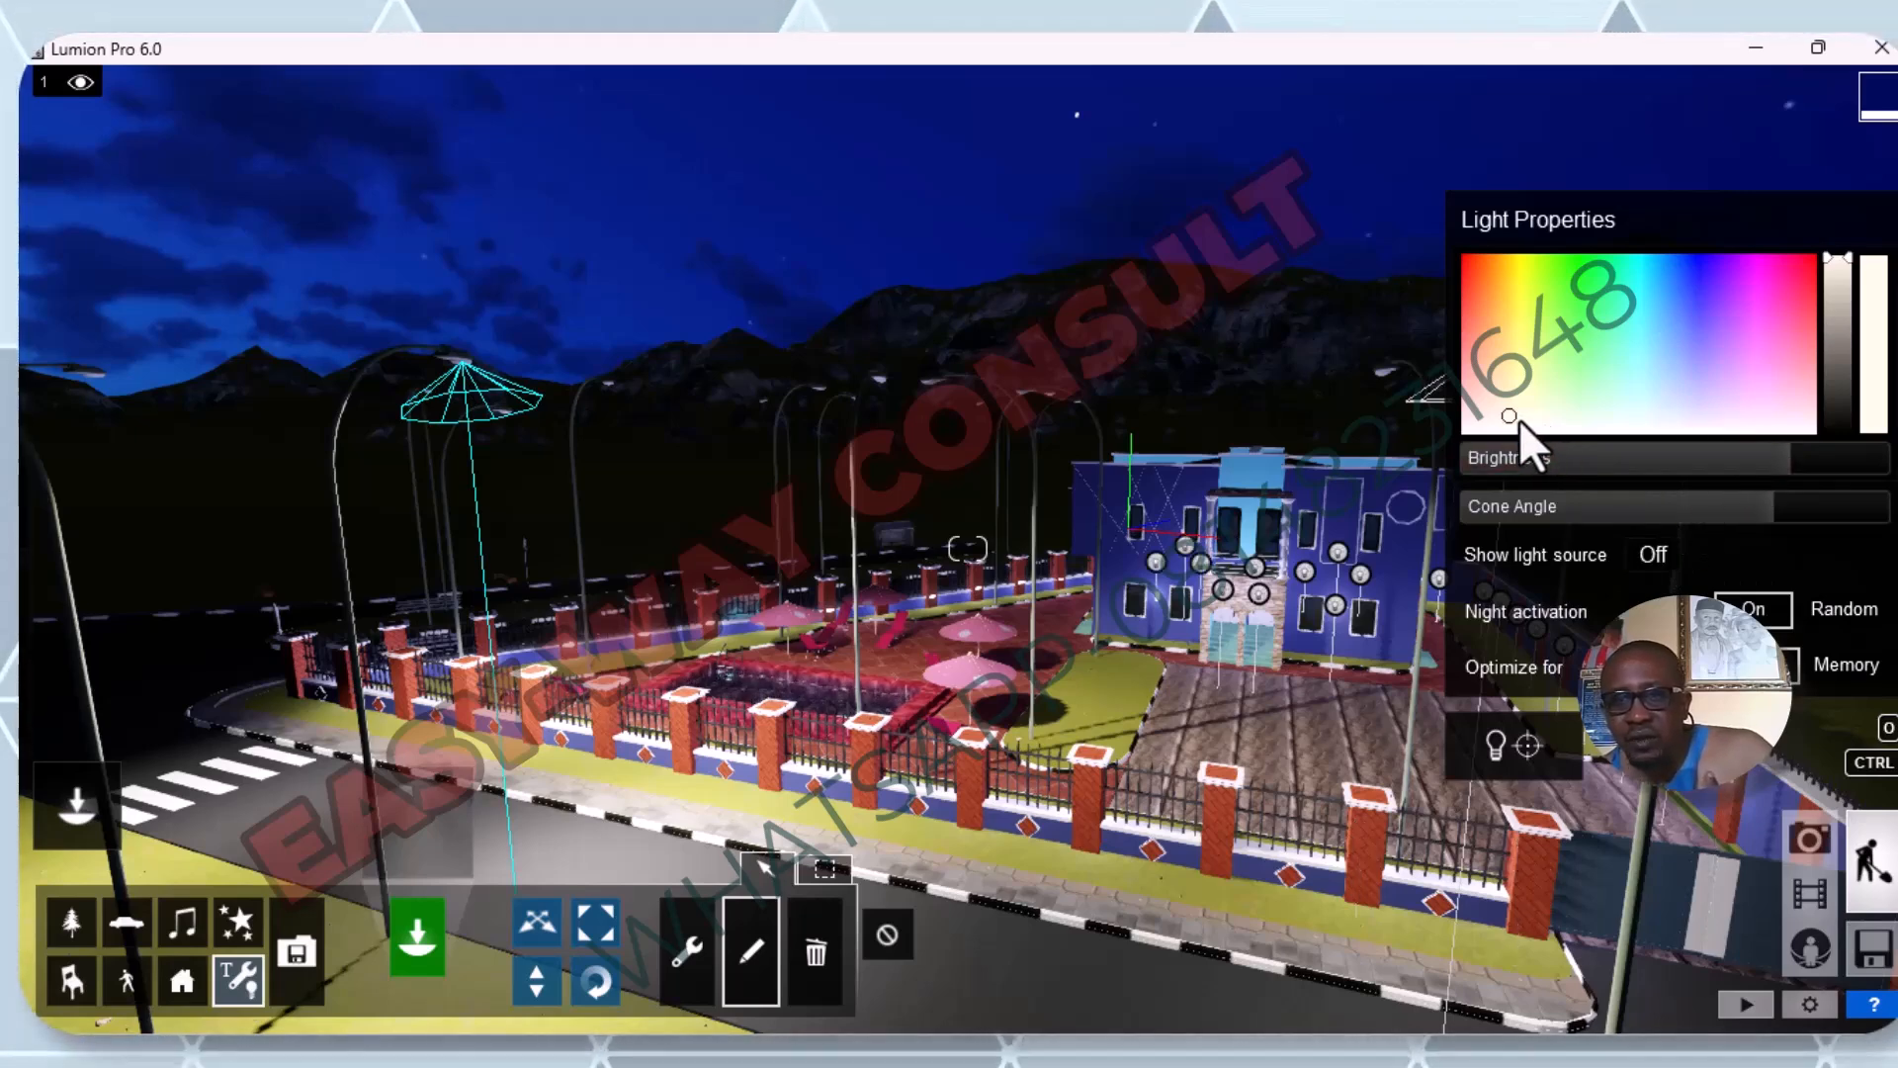
Try a warm tone on the spotlight, settle on a blue-violet colour, and raise its brightness to 20000.
drag(1503, 415, 1708, 294)
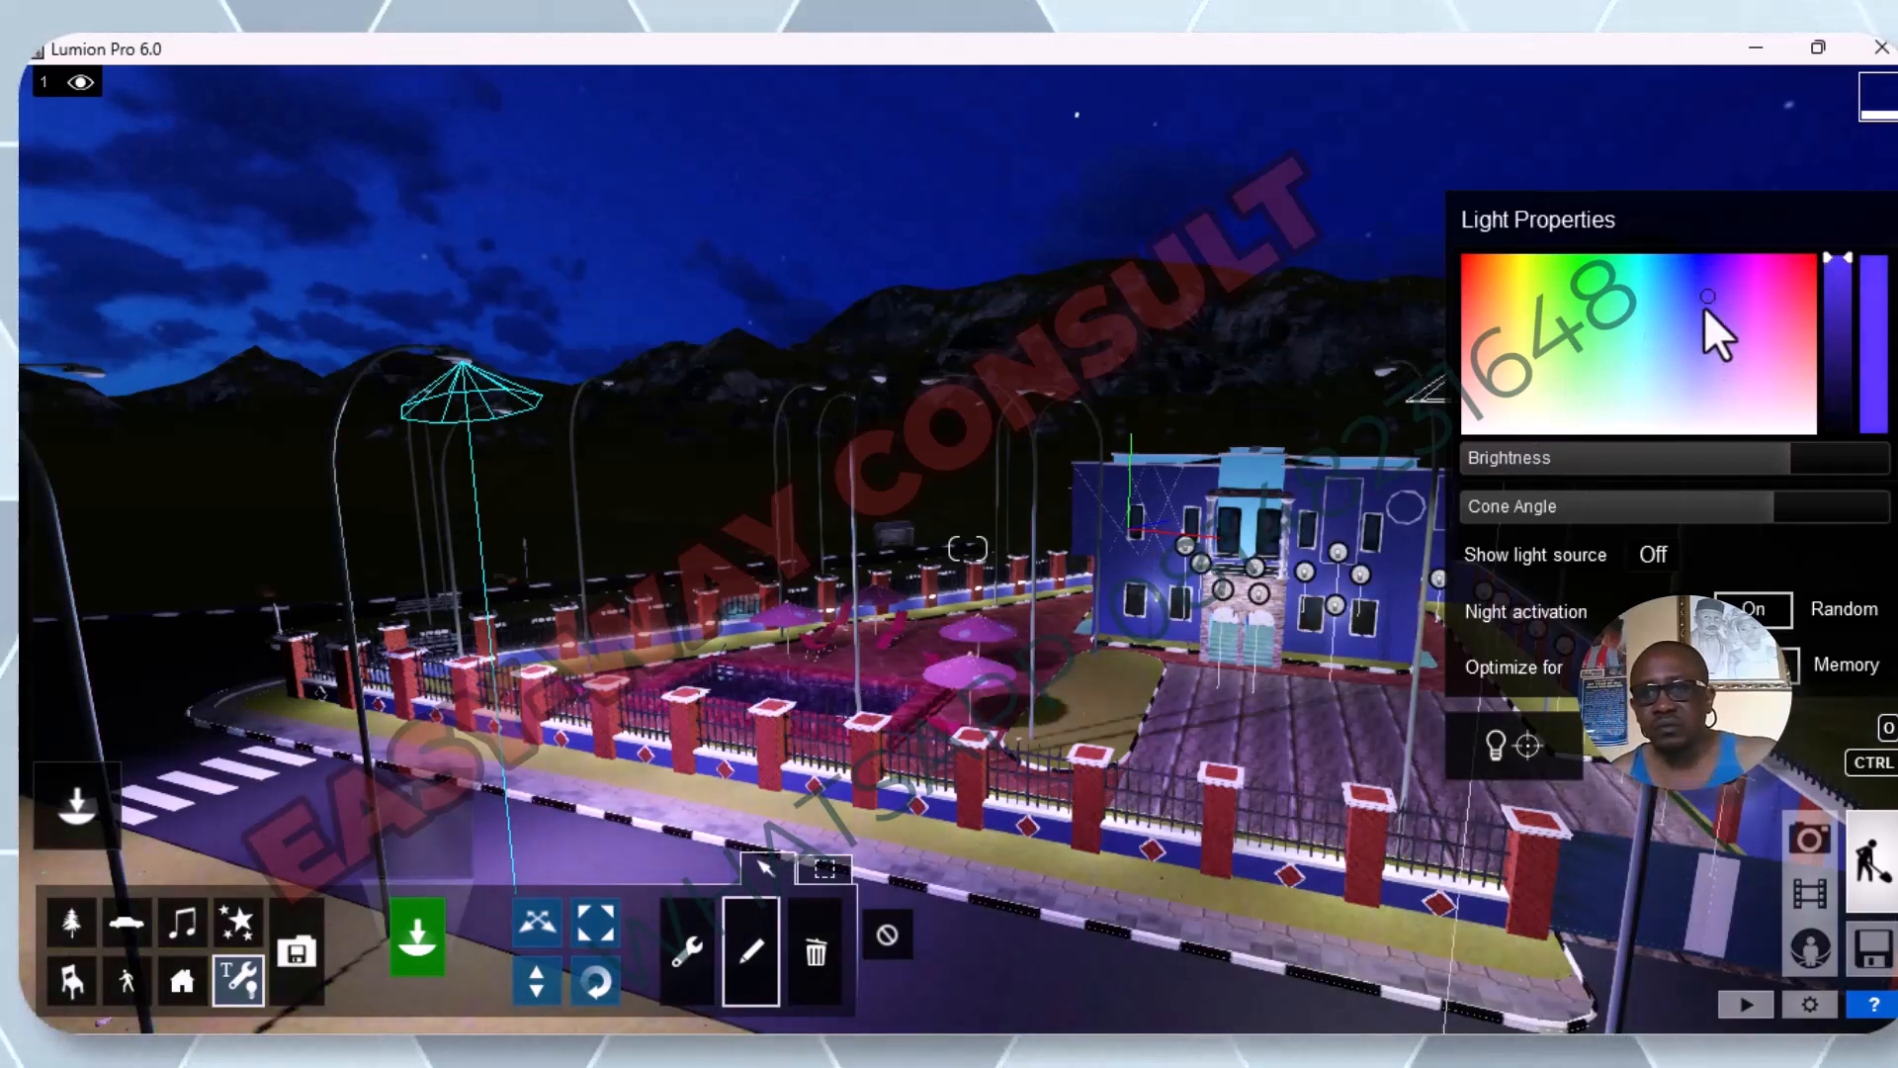
drag(1706, 294, 1500, 368)
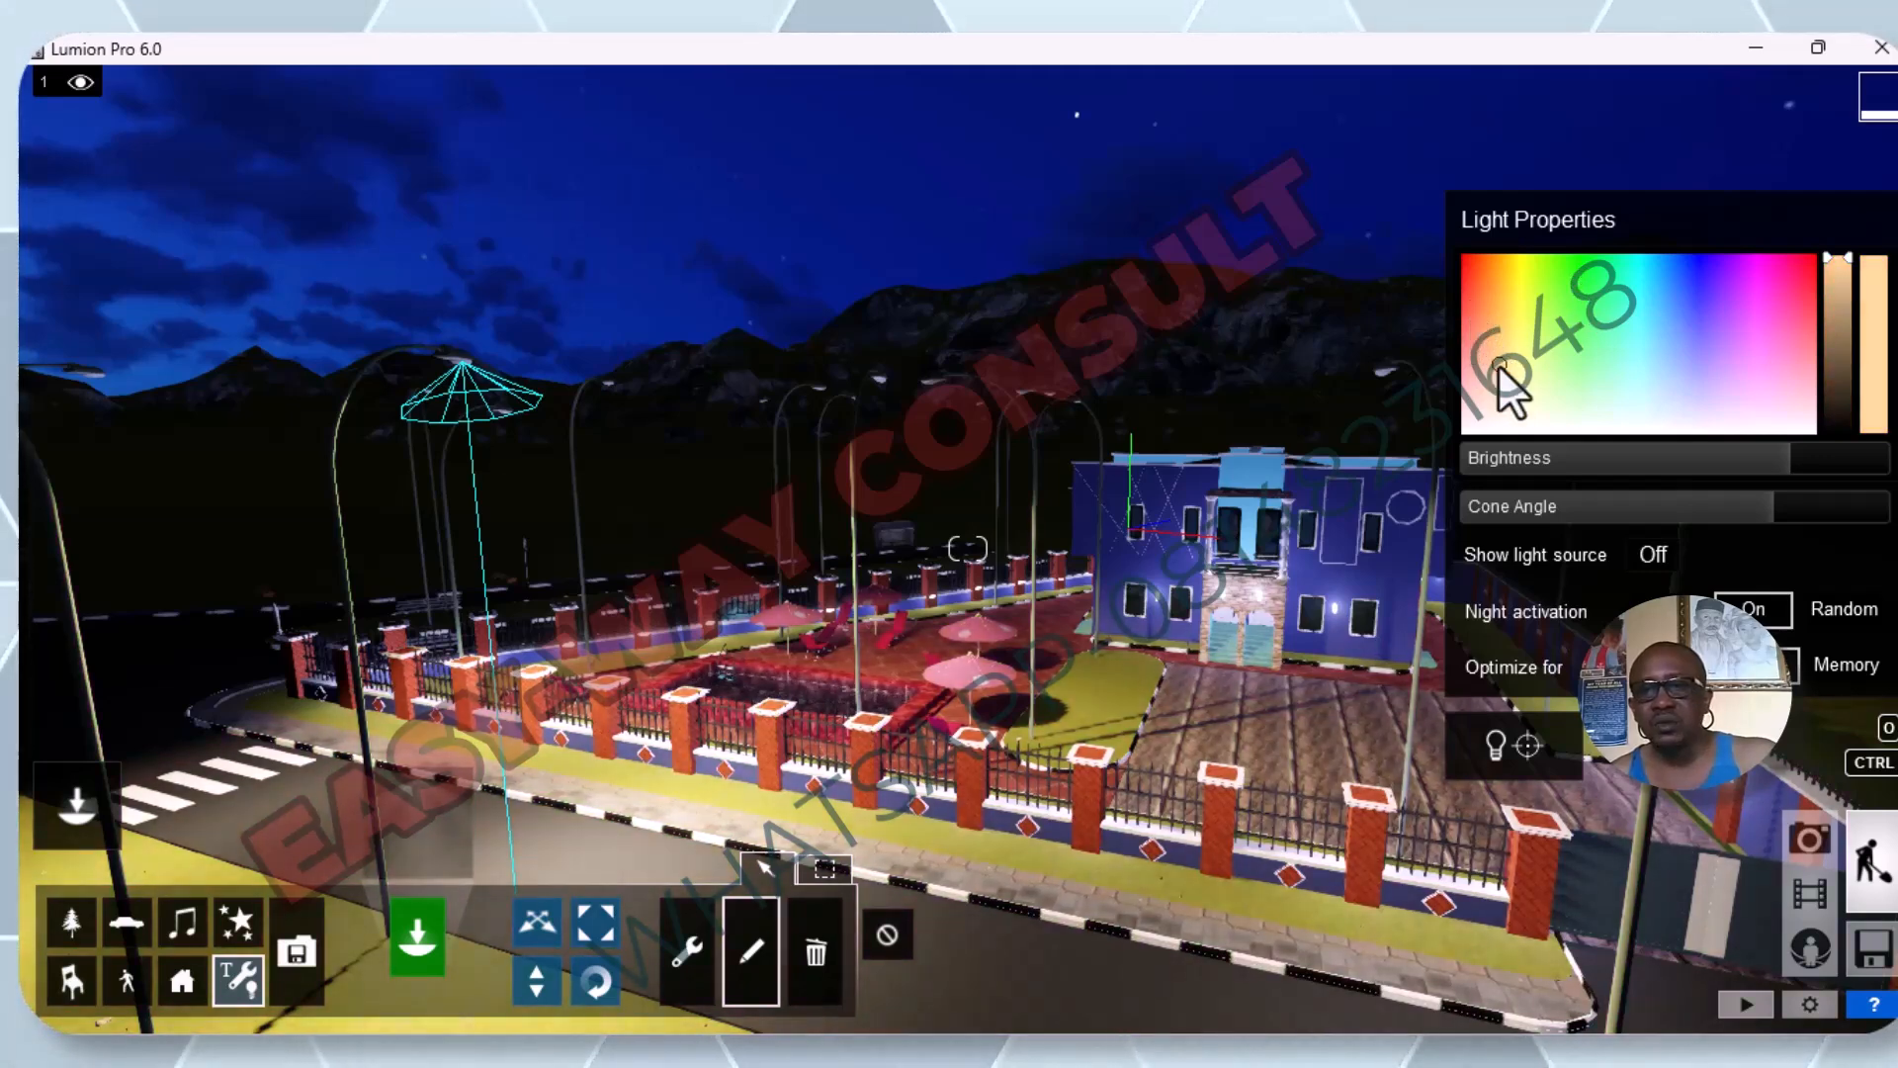
drag(1790, 470, 1859, 413)
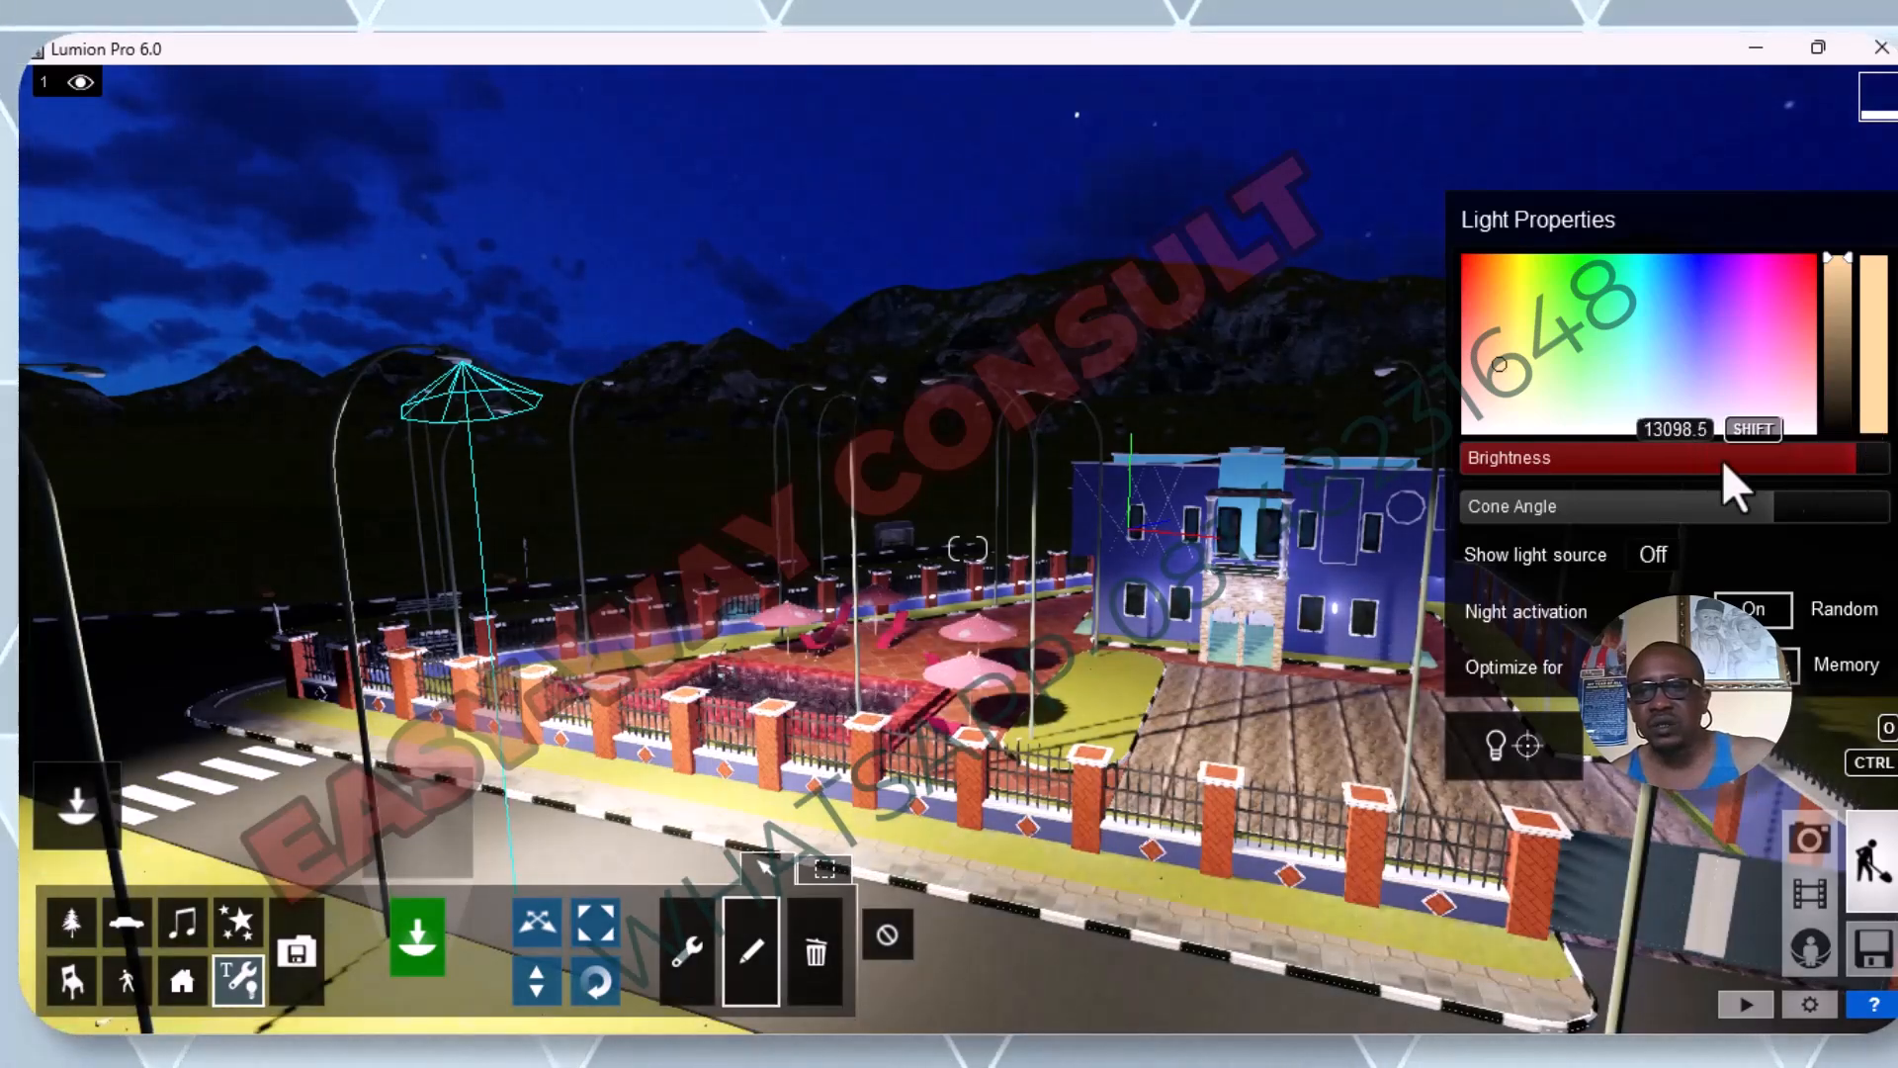
click(1714, 299)
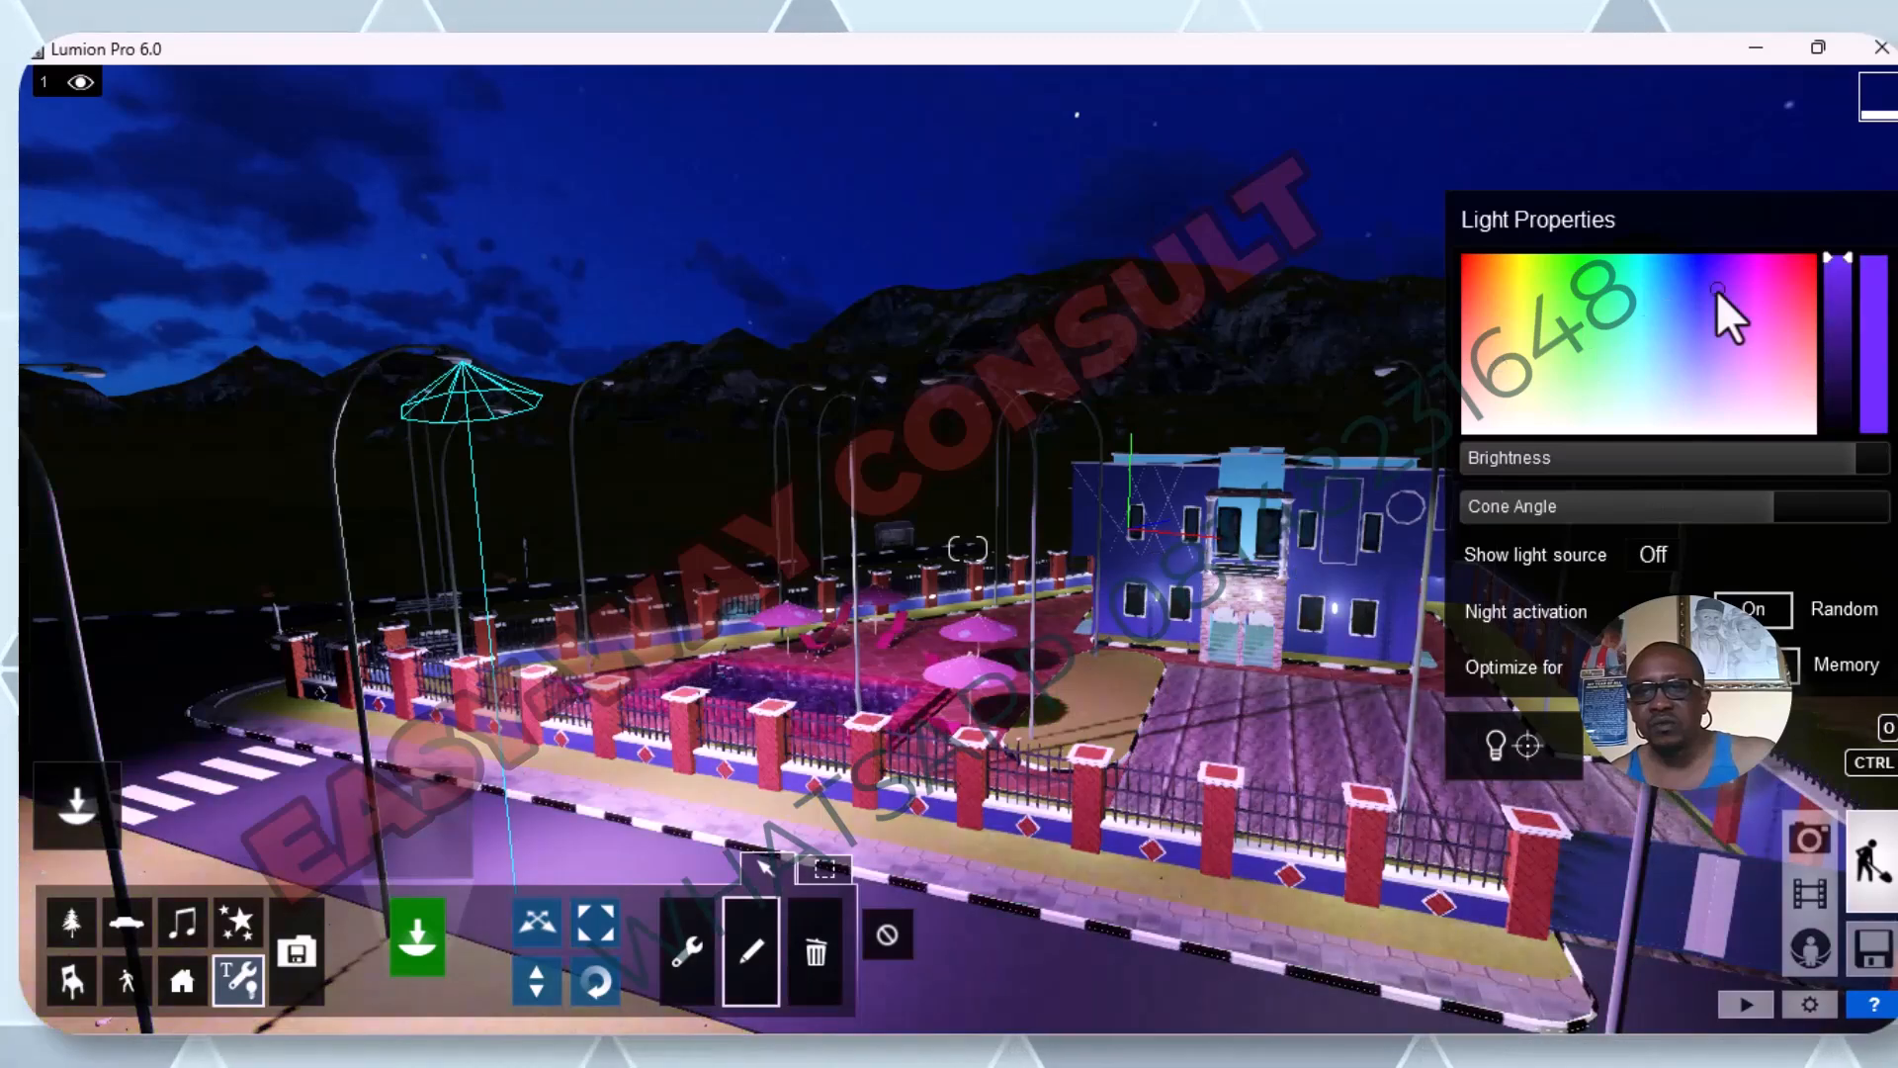
mouse_move(1807, 457)
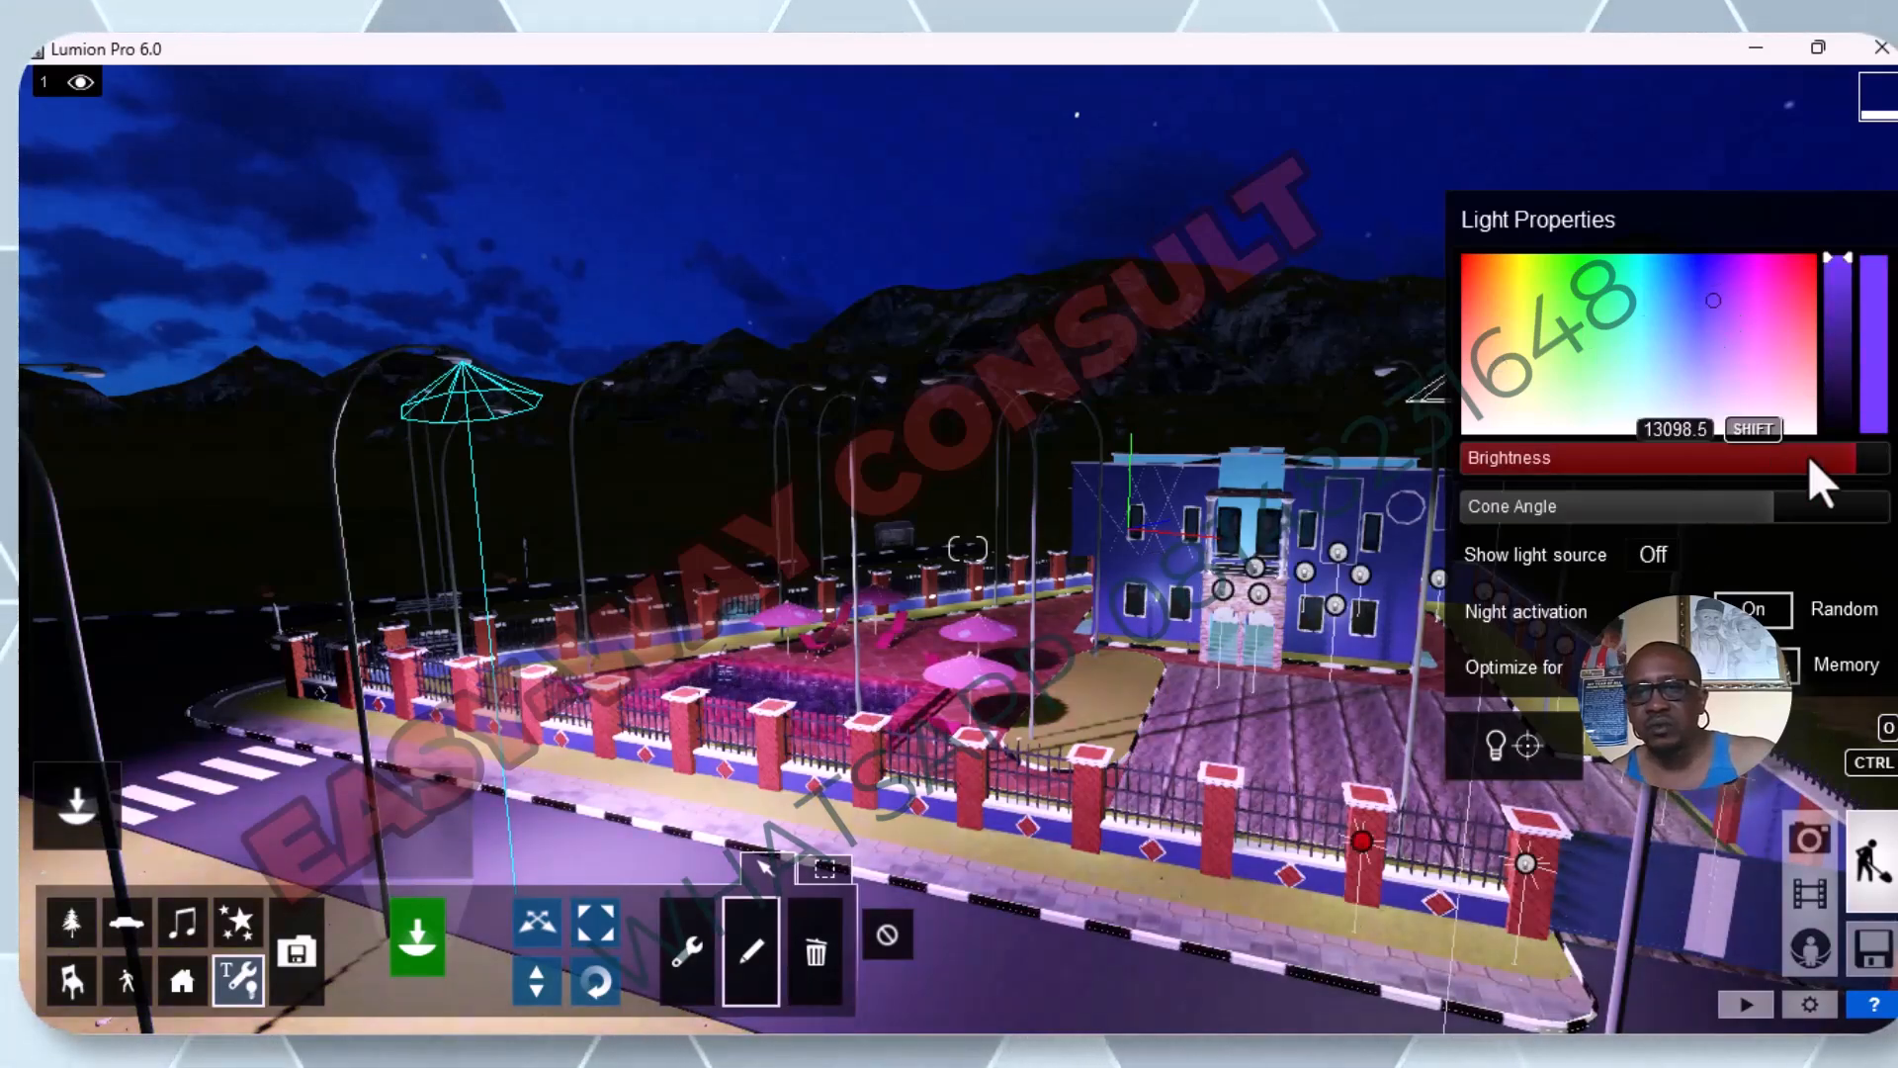
mouse_move(1860, 460)
mouse_down()
mouse_move(1641, 484)
mouse_move(1854, 431)
mouse_move(1894, 463)
mouse_up()
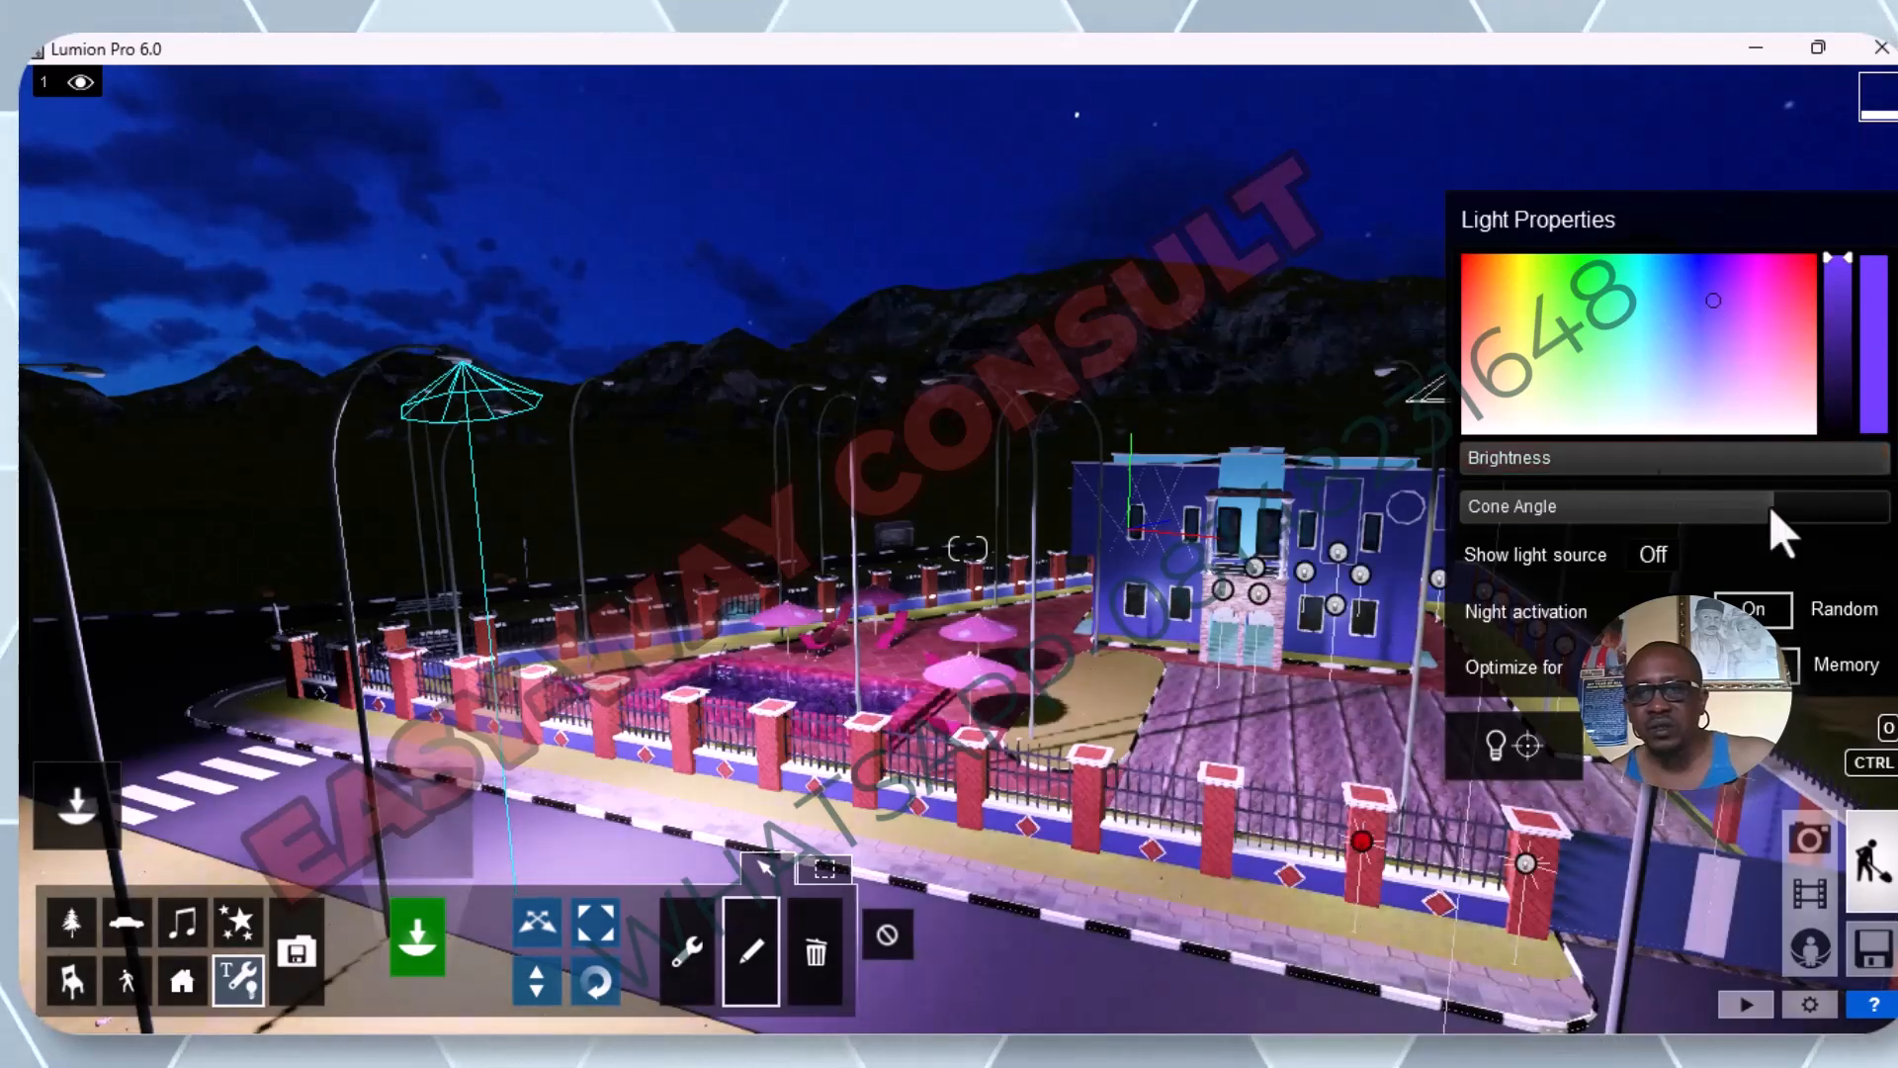
Try narrowing the spotlight's cone angle to 1.8, and widen it close to its maximum.
mouse_move(1770, 502)
drag(1768, 500, 1625, 512)
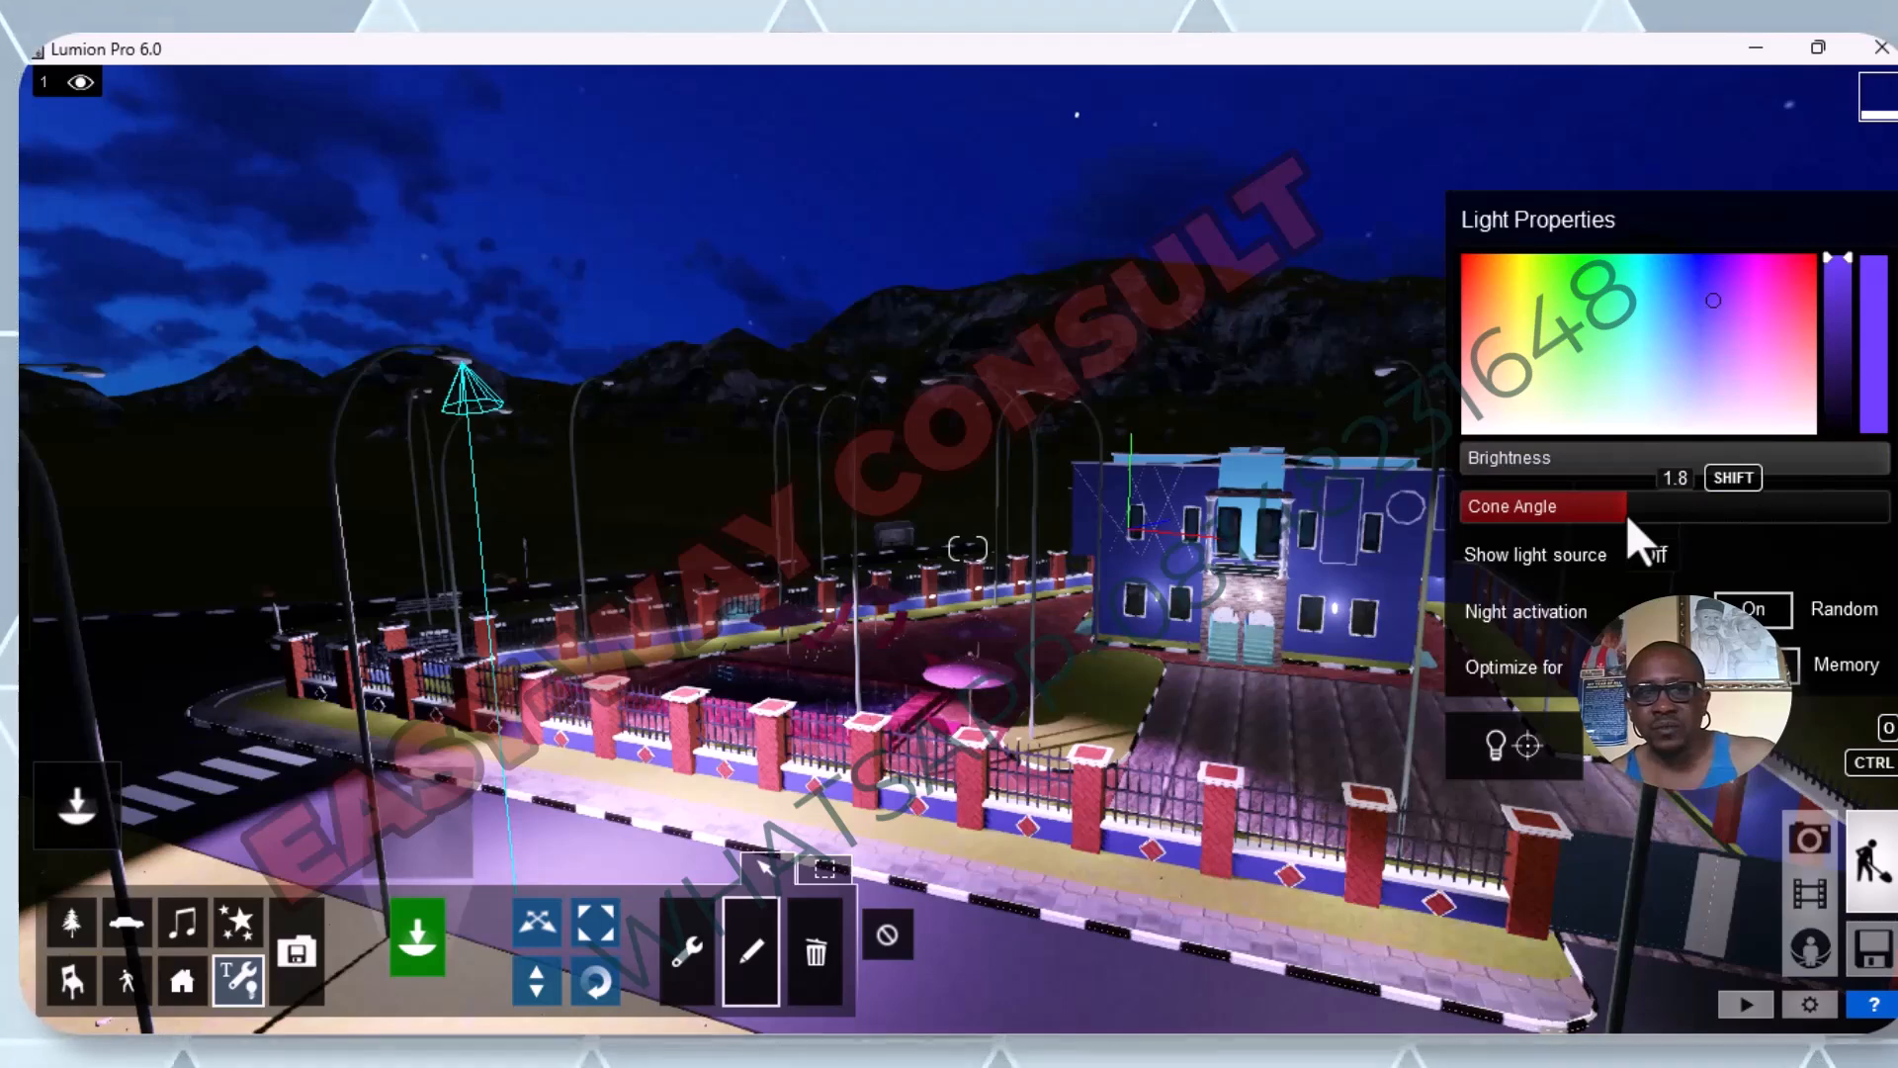
drag(1625, 513, 1850, 468)
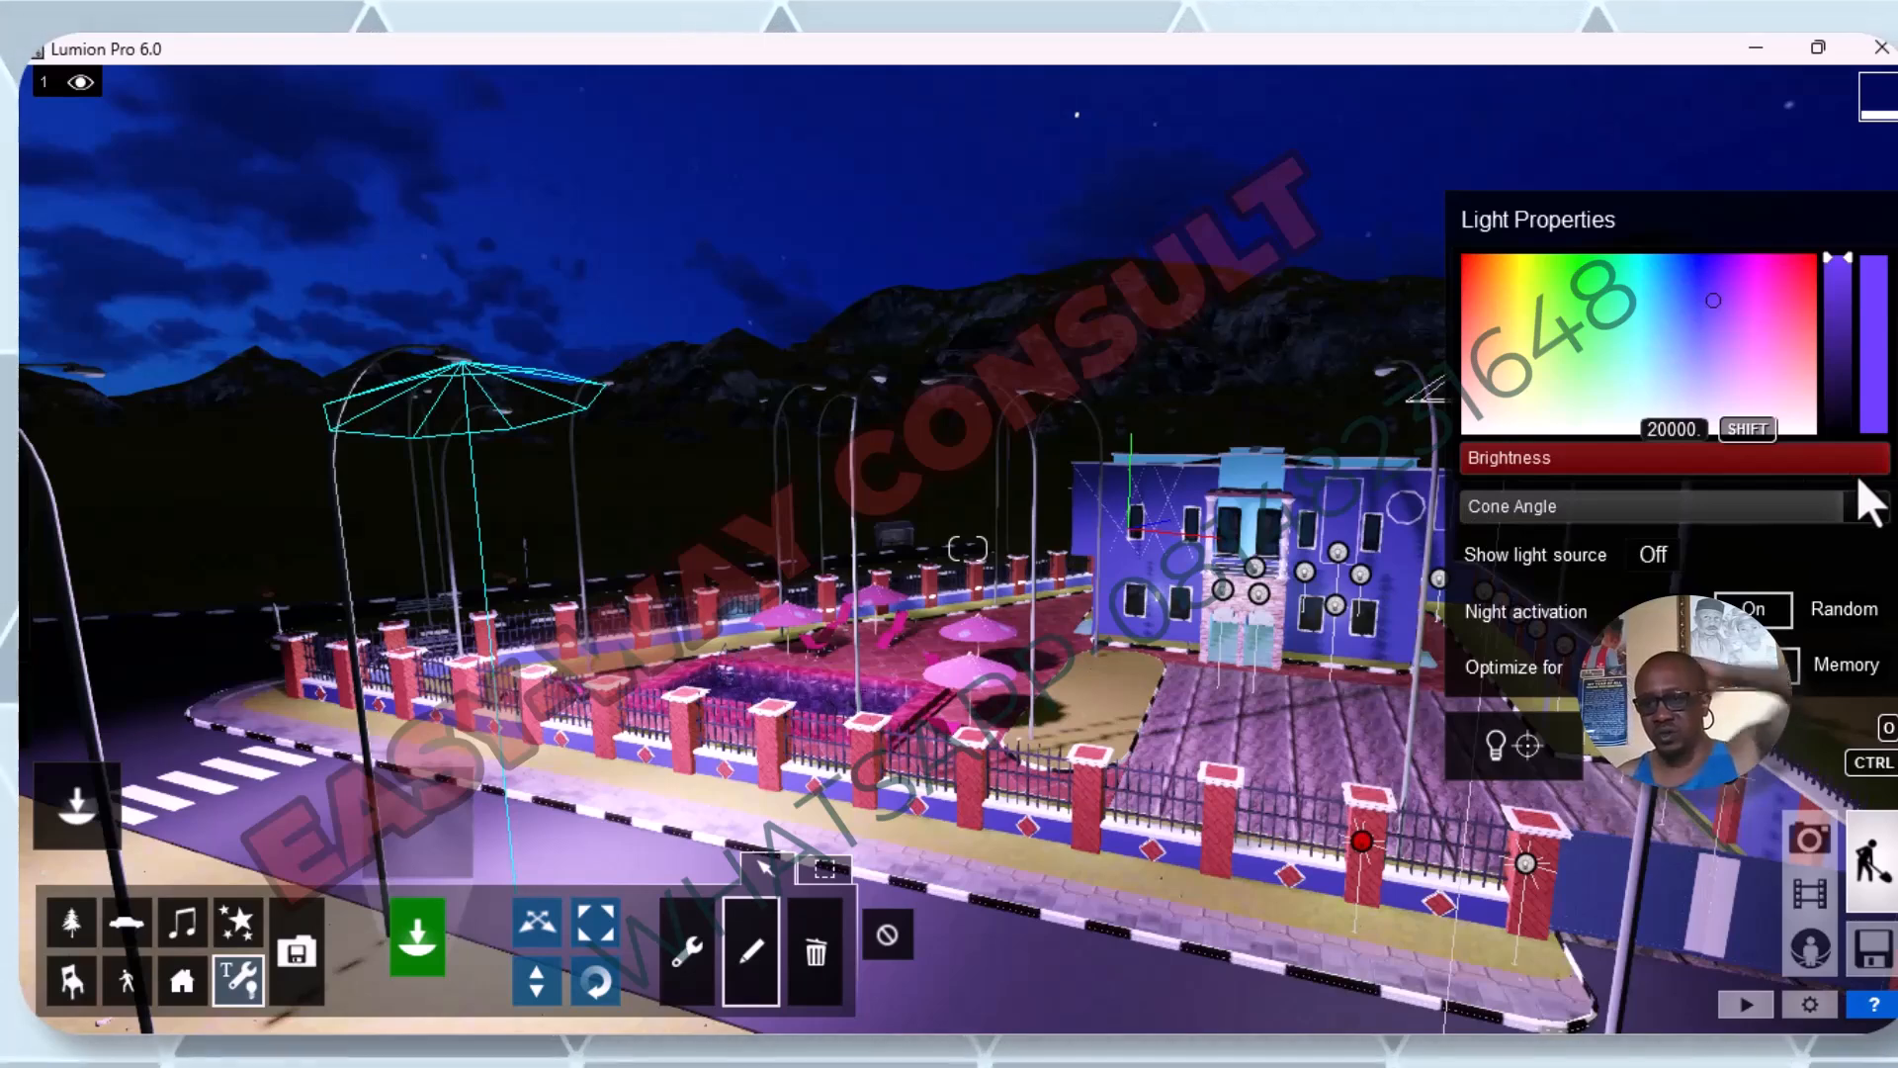